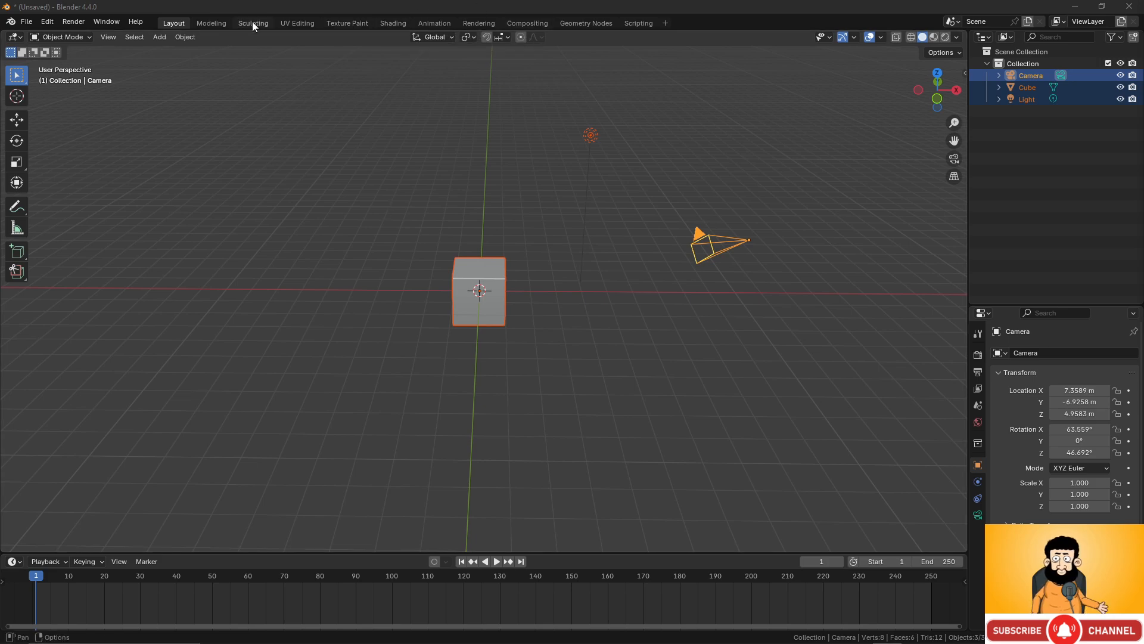
Switch to the UV Editing workspace and enable the Screencast Keys display in the 3D viewport
click(302, 22)
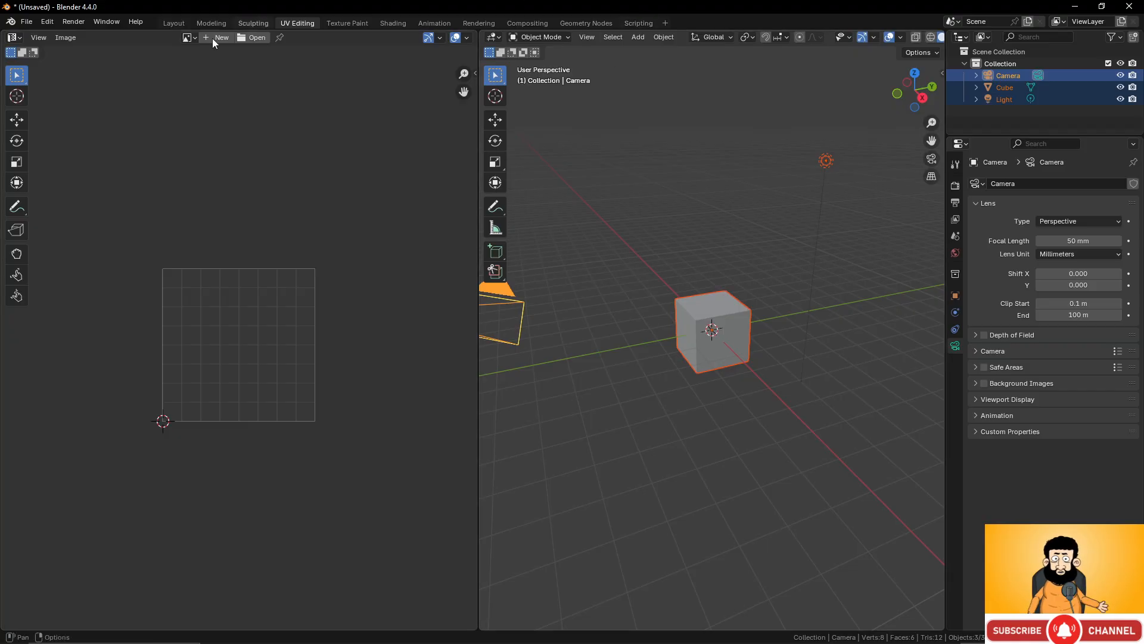
click(941, 73)
click(938, 174)
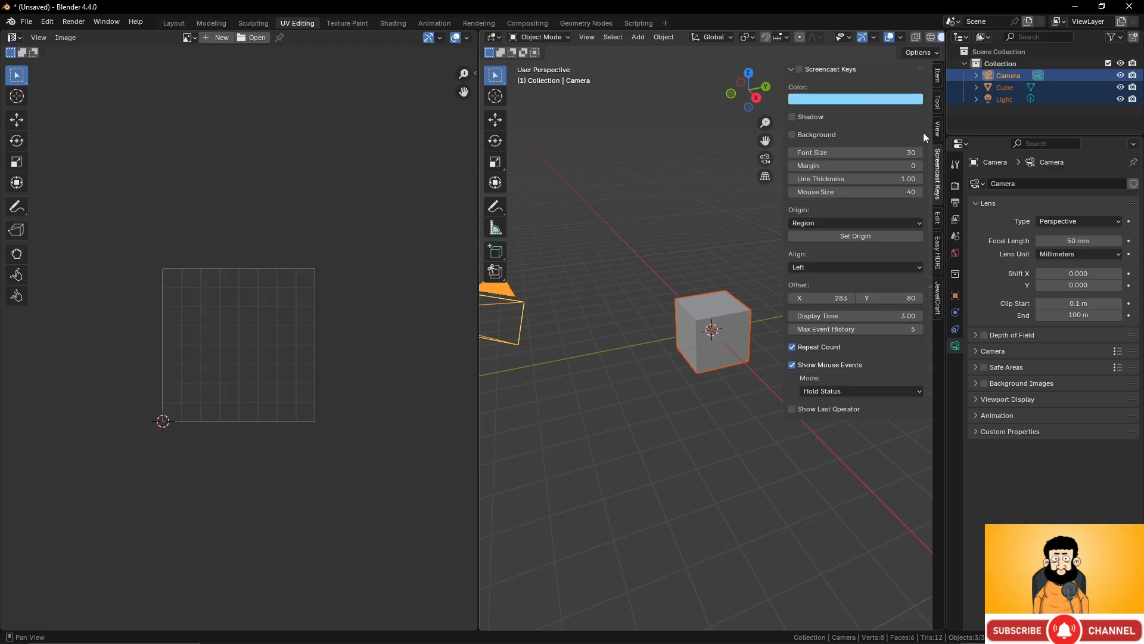
drag(782, 84, 1022, 174)
Set the 3D viewport's solid shading to MatCap lighting with Cavity enabled
middle_drag(922, 39, 880, 39)
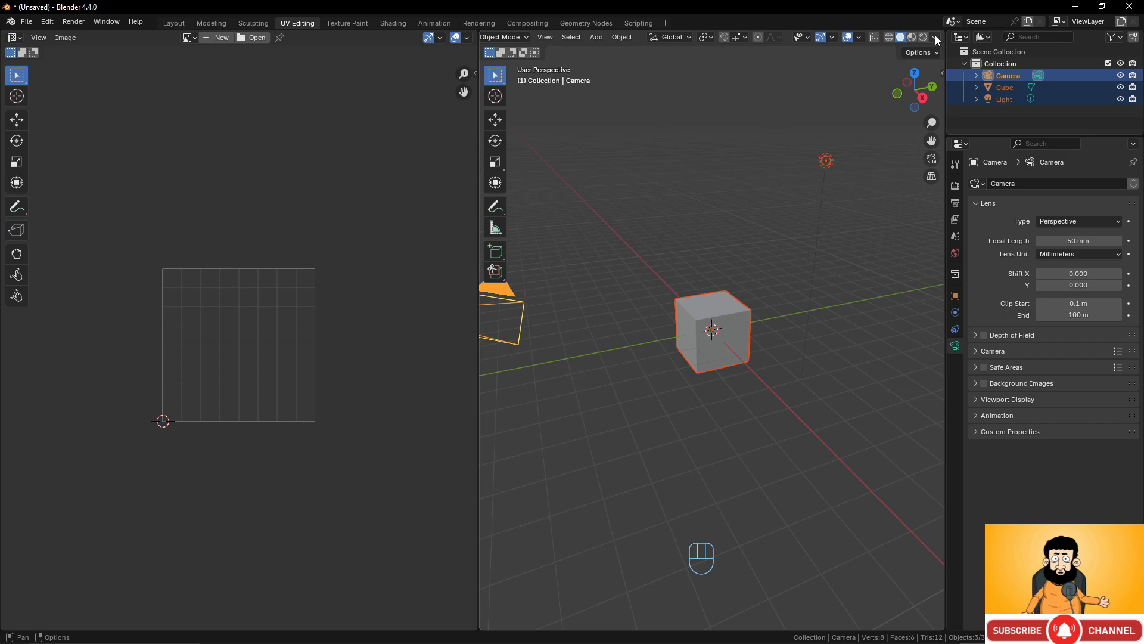
click(935, 38)
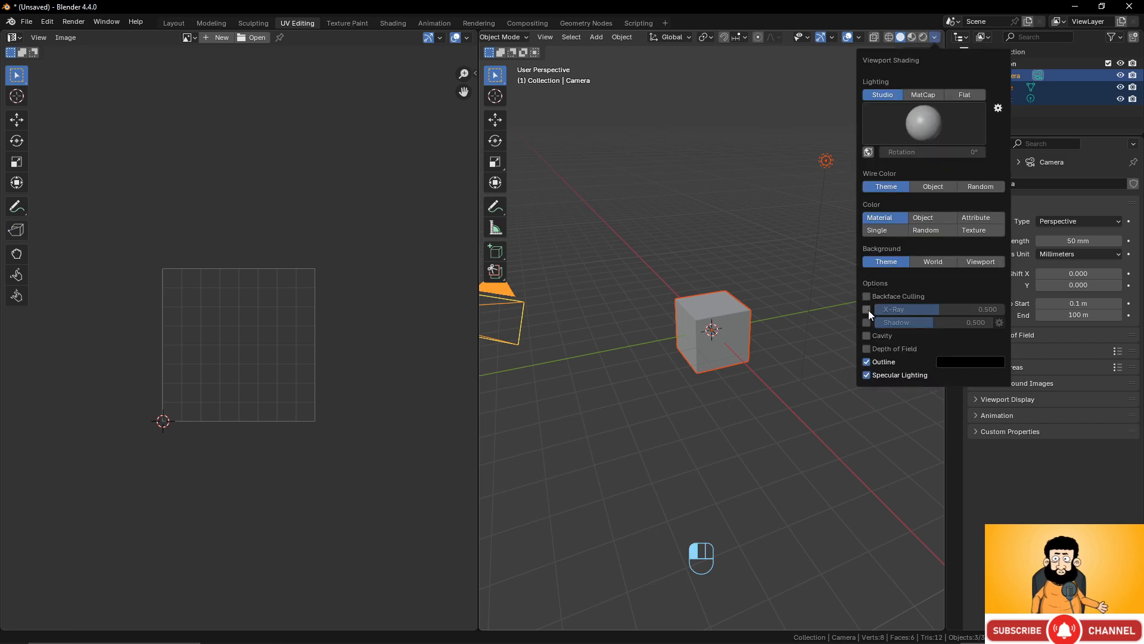
click(868, 335)
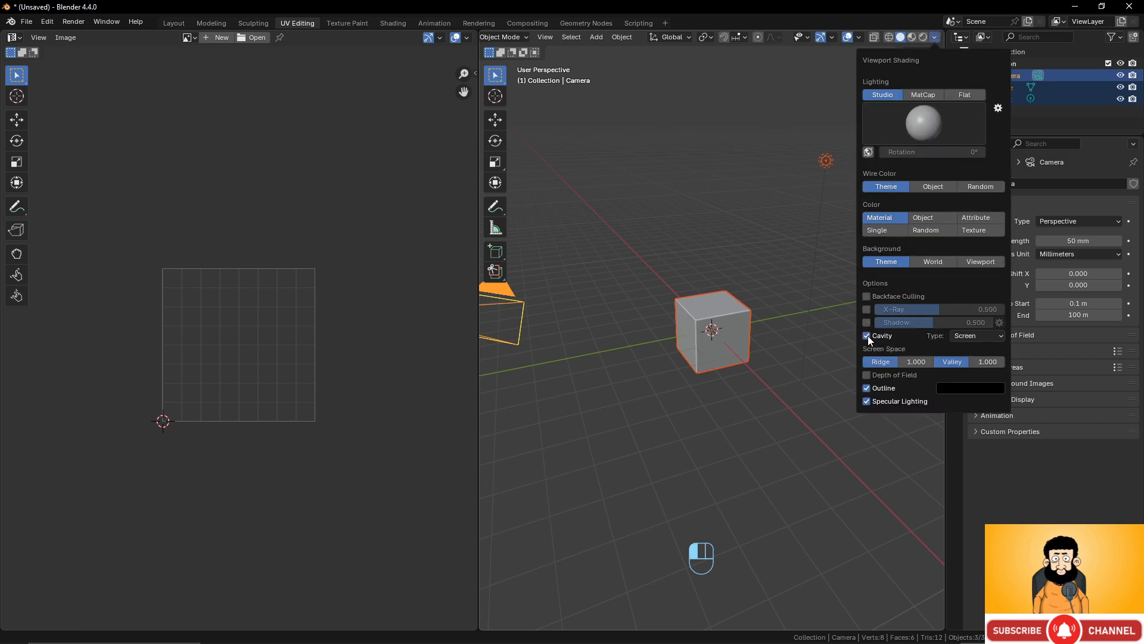
click(926, 94)
Delete the default camera, cube and light from the scene
scroll(749, 205, down, 2)
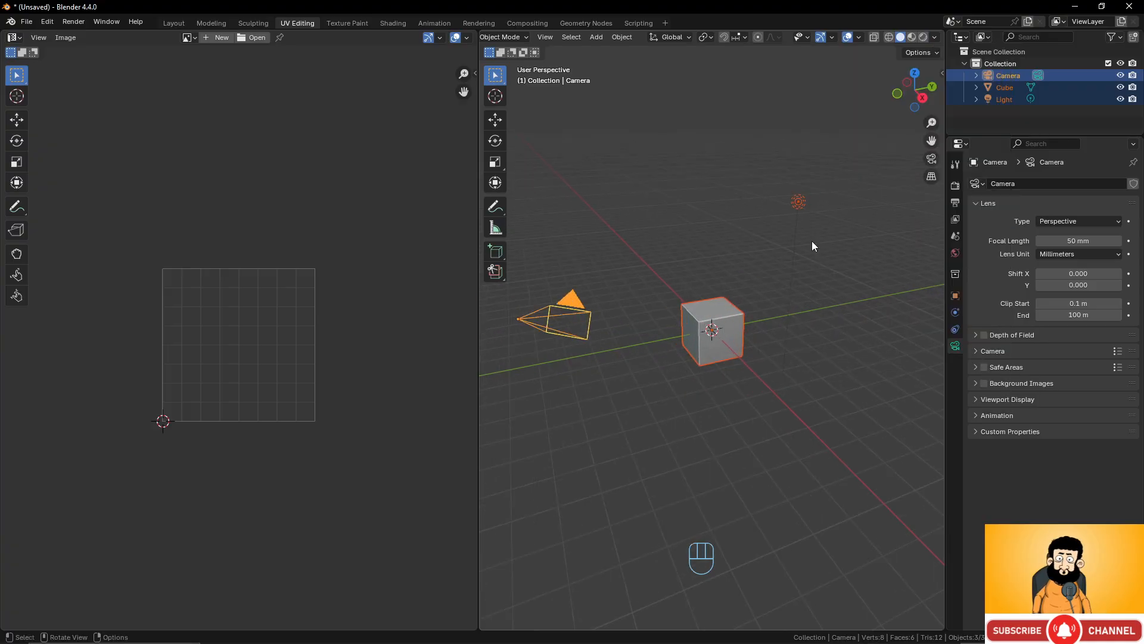
scroll(818, 243, down, 2)
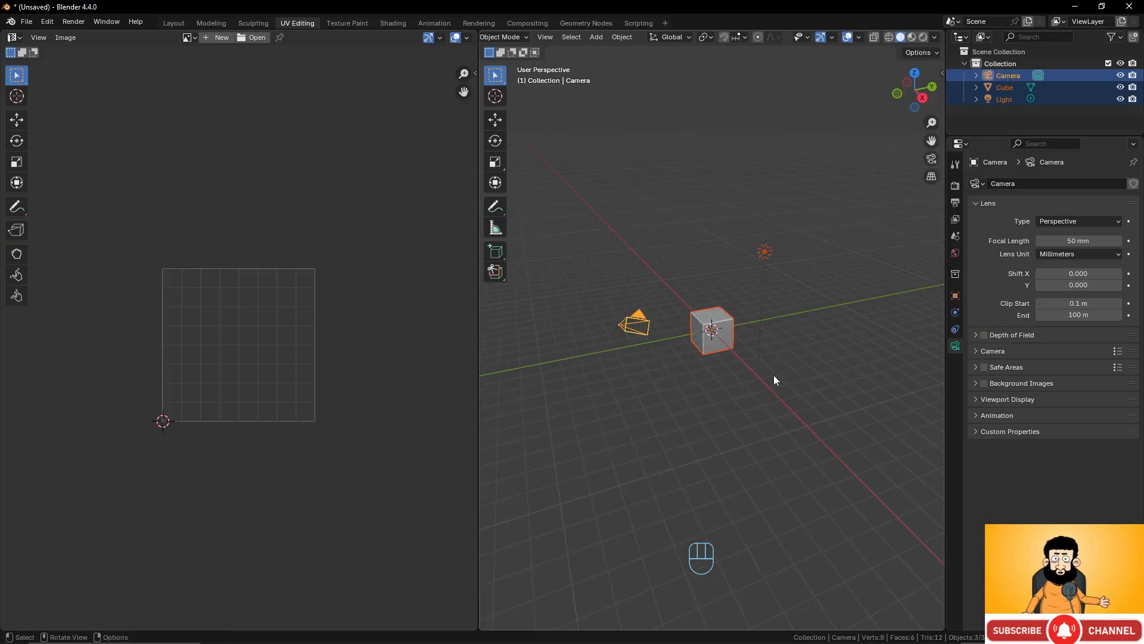
key(x)
click(769, 305)
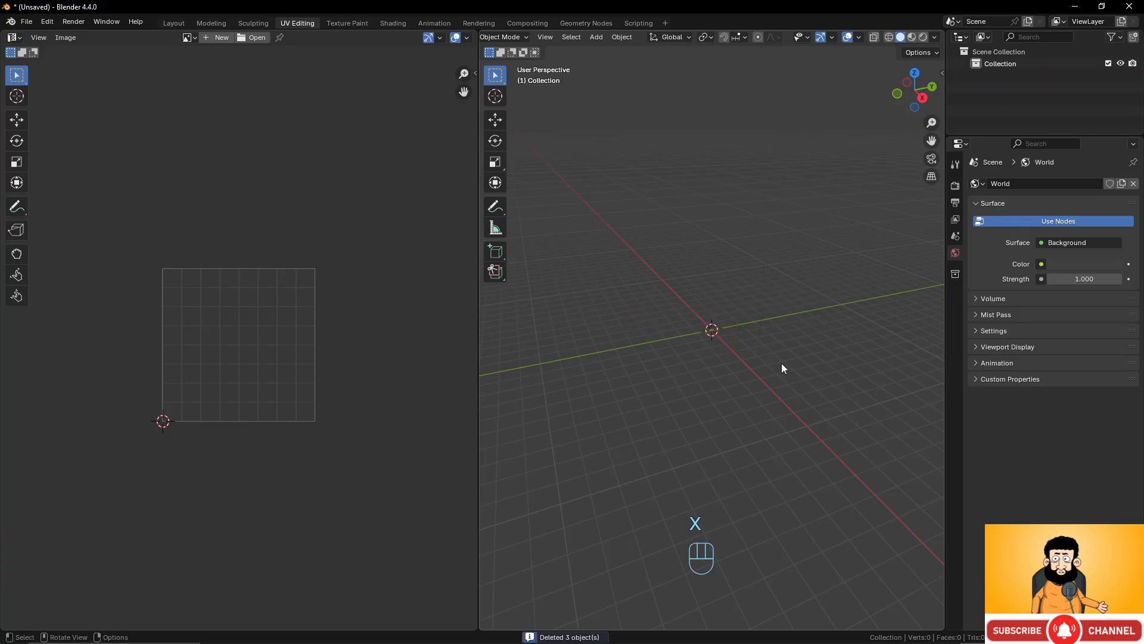
Add a Monkey mesh at the world origin and expand its creation settings
key(shift+a)
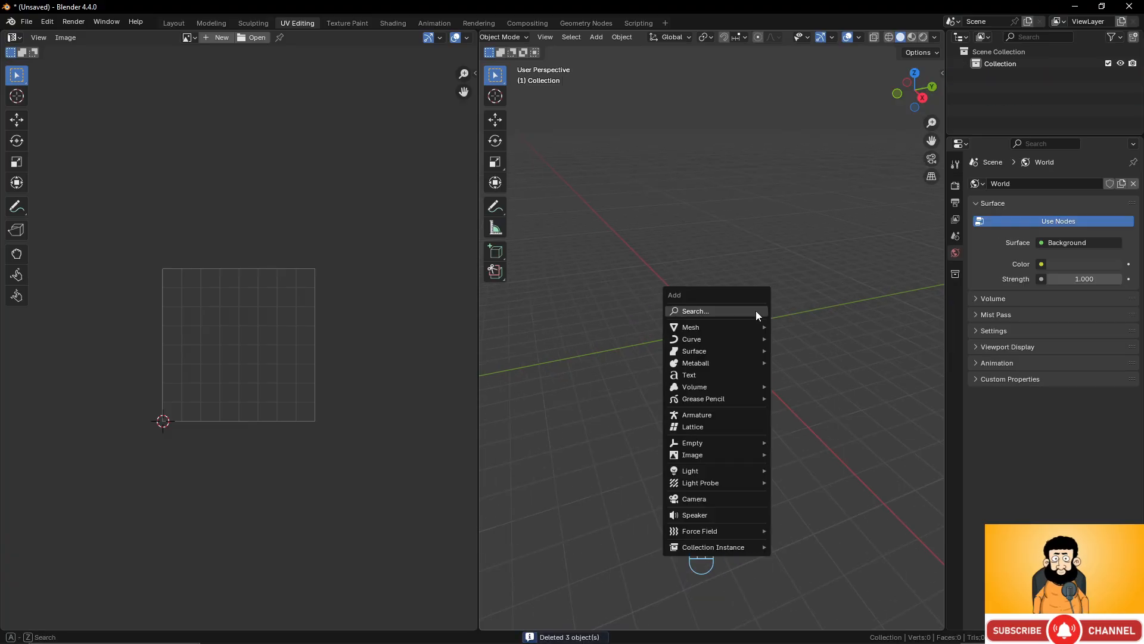
mouse_move(719, 327)
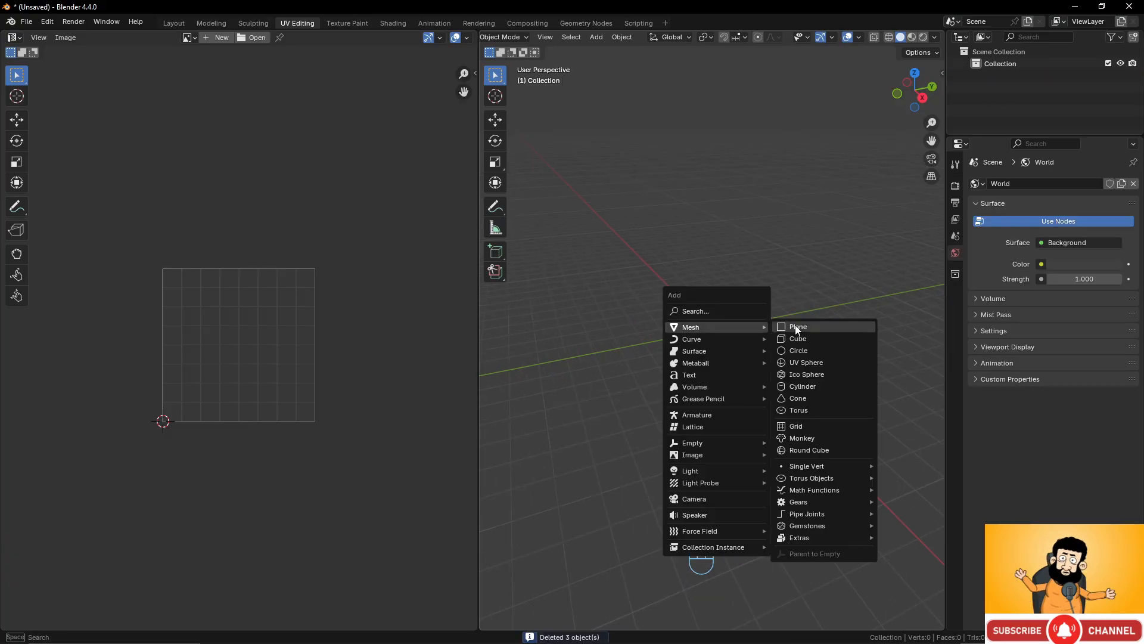
click(803, 438)
click(522, 618)
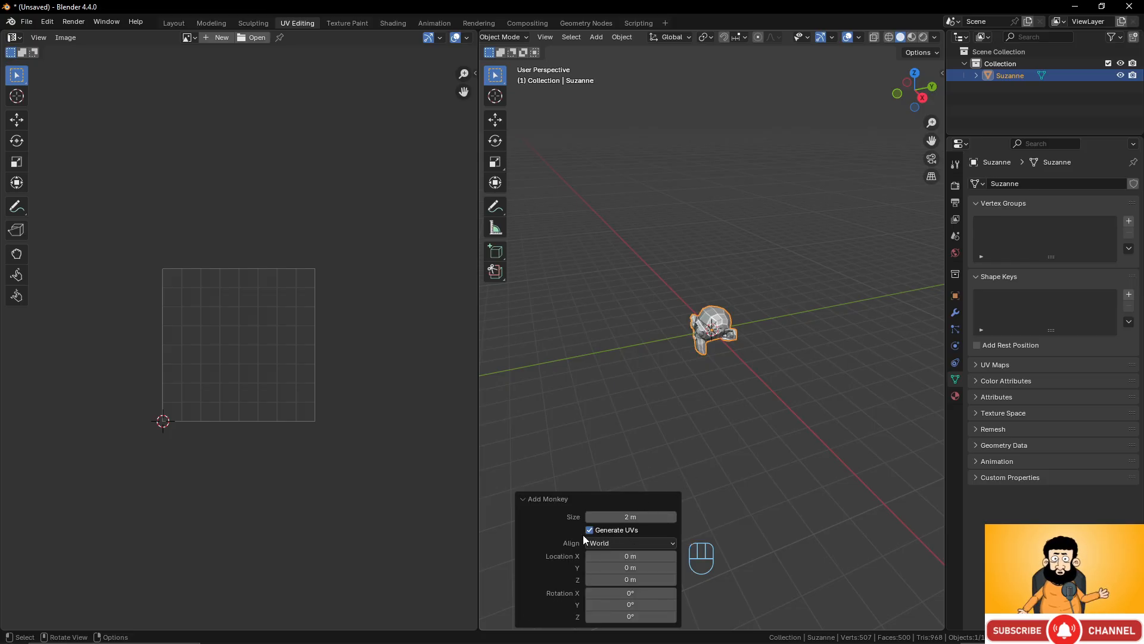
Put the monkey mesh into Edit Mode with its front facing the view and its UV layout displayed
scroll(715, 371, up, 5)
middle_drag(715, 371, 770, 367)
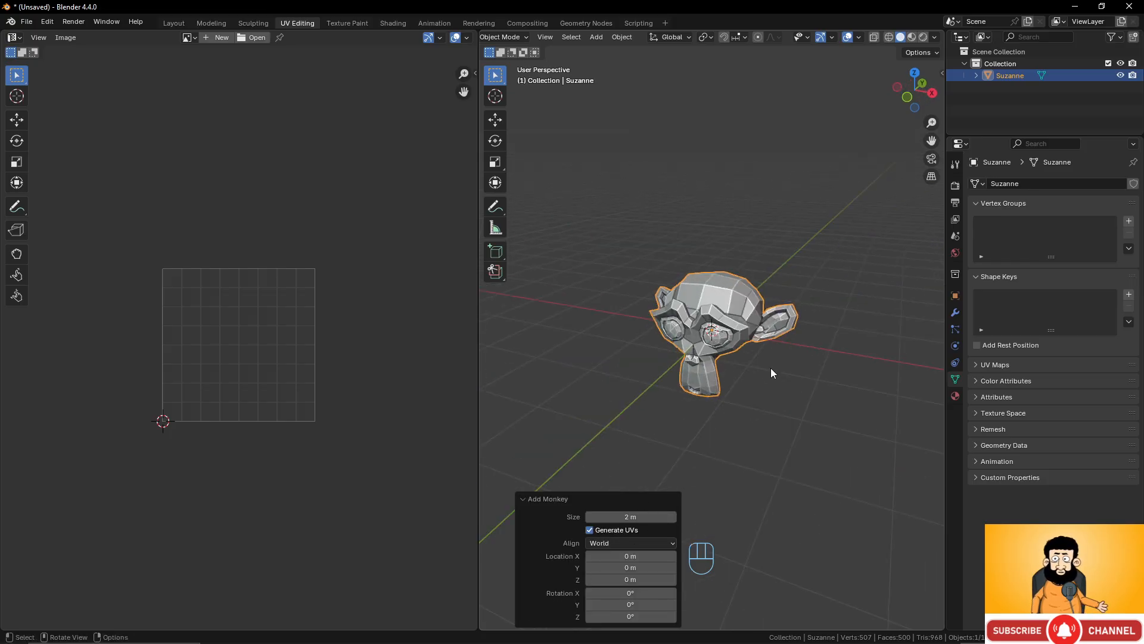
key(Tab)
scroll(715, 357, up, 3)
scroll(327, 365, up, 4)
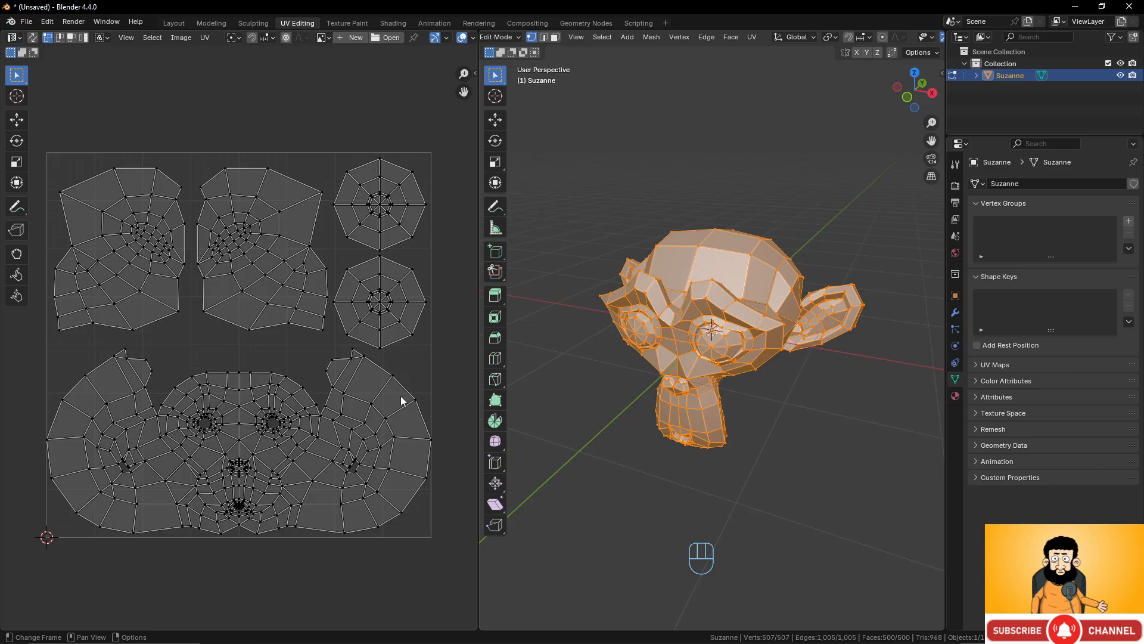
Select a single vertex on the outer edge of the head island in the UV layout
scroll(405, 393, up, 3)
middle_drag(409, 391, 176, 331)
scroll(369, 368, up, 2)
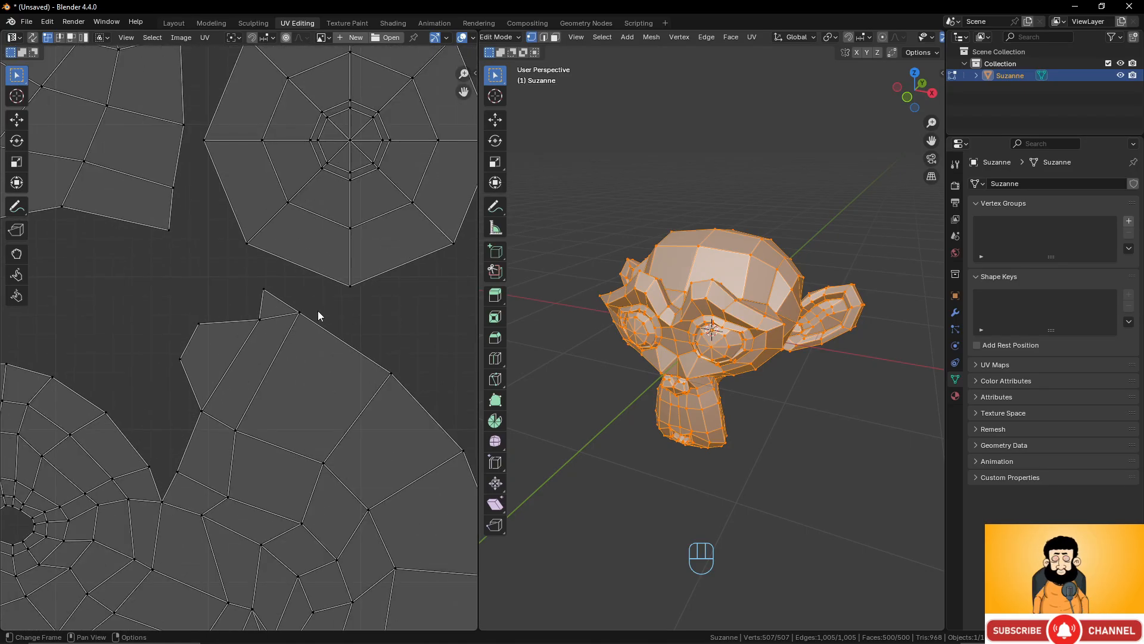
click(392, 373)
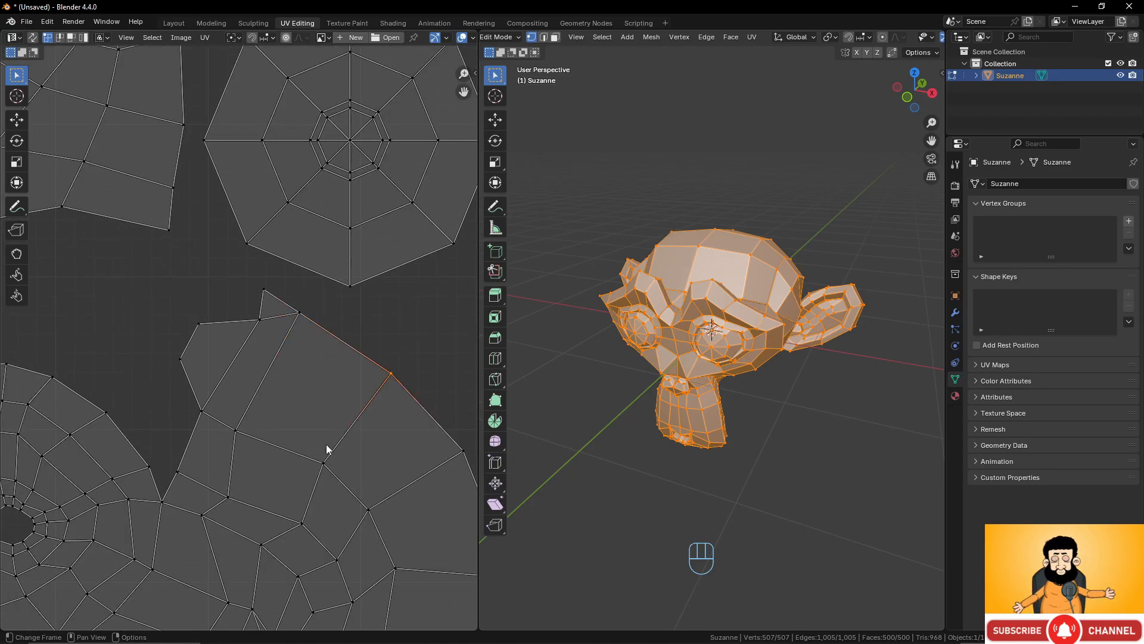
Enable UV sync selection and select the four corner vertices of a forehead face in the head's UV island
click(33, 38)
click(299, 312)
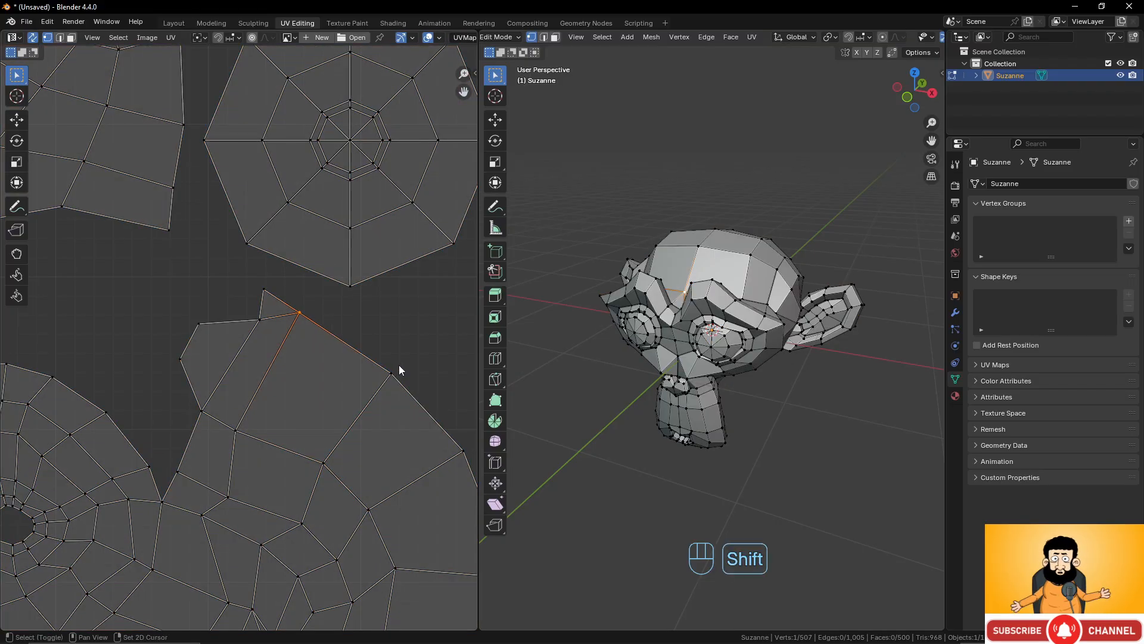
shift+click(392, 375)
shift+click(326, 463)
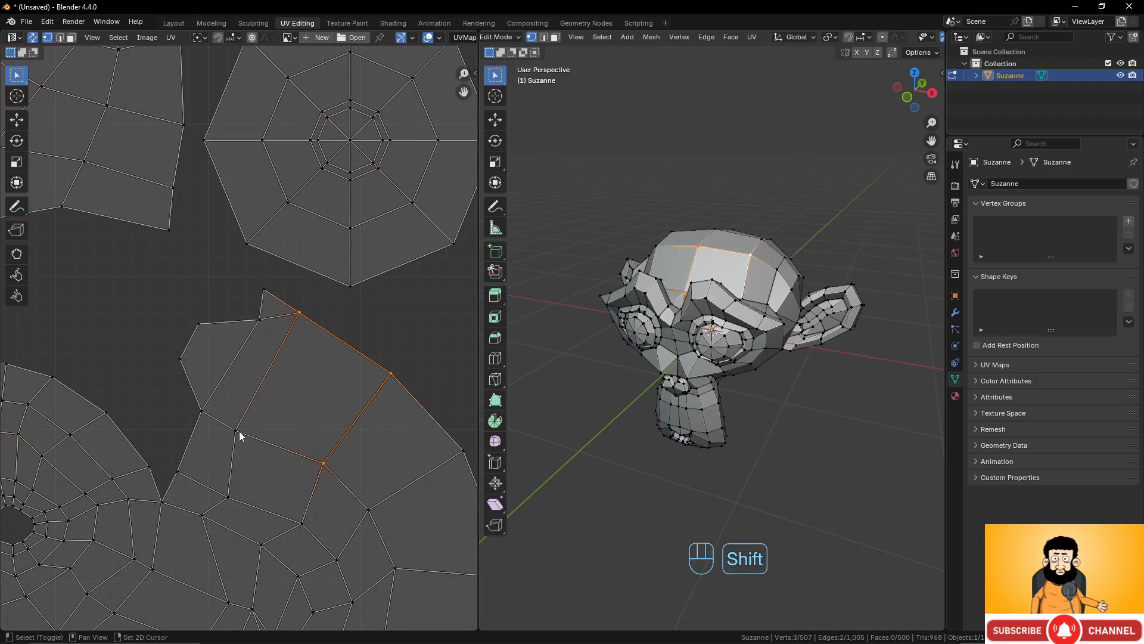
shift+click(238, 431)
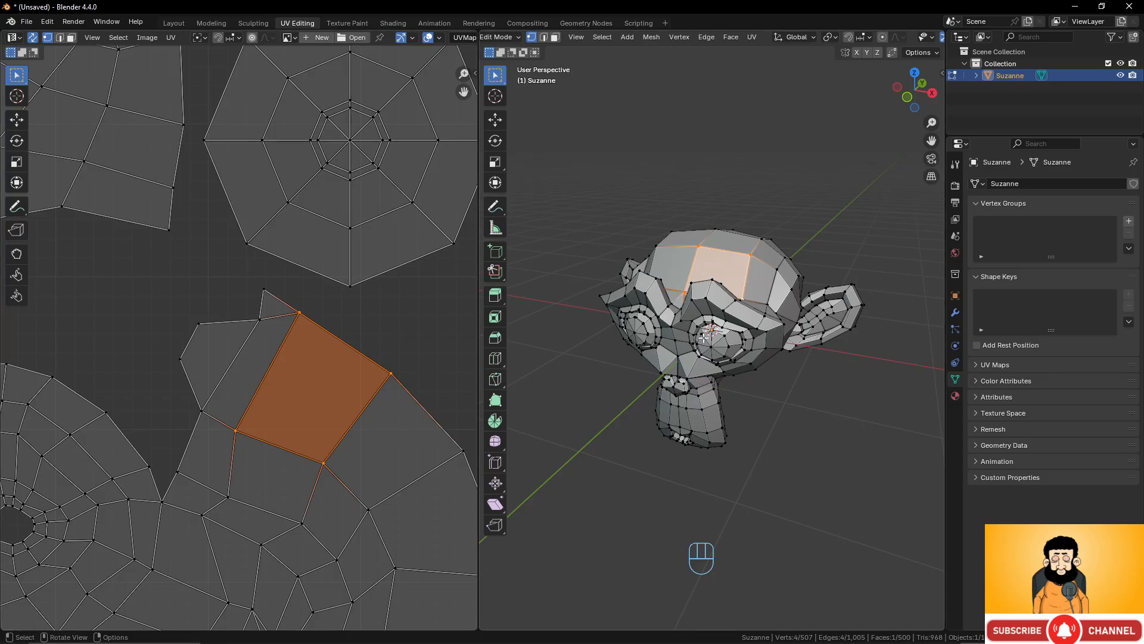
Compare the selected forehead face in the UV layout with its location on the 3D monkey head
scroll(321, 345, down, 5)
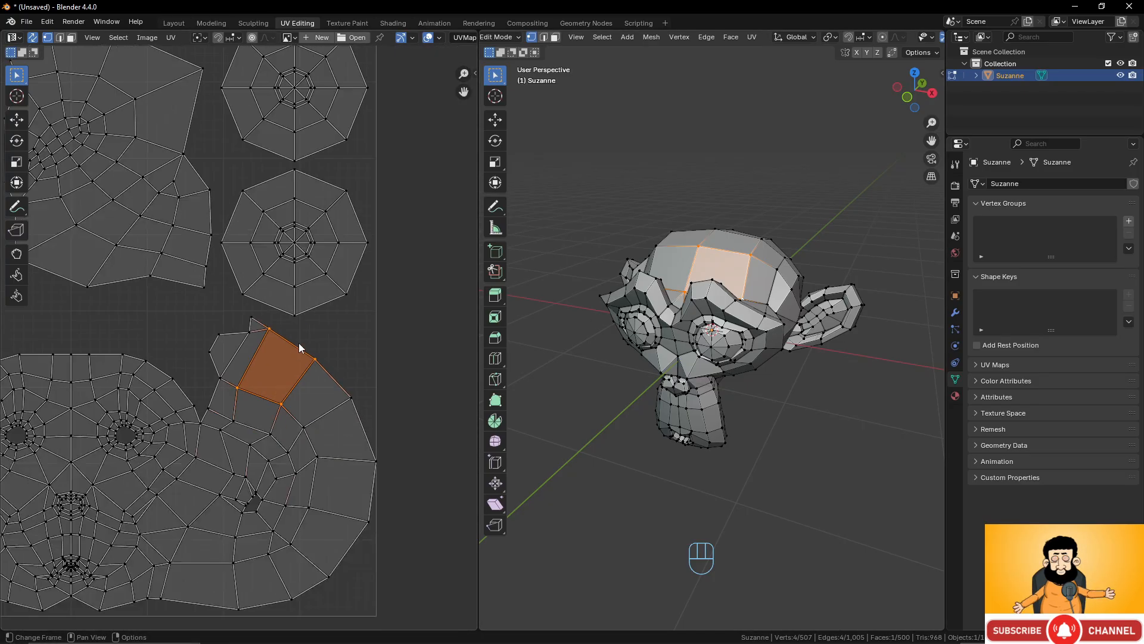
scroll(299, 345, up, 6)
scroll(724, 327, up, 2)
middle_drag(724, 327, 730, 369)
scroll(759, 329, up, 4)
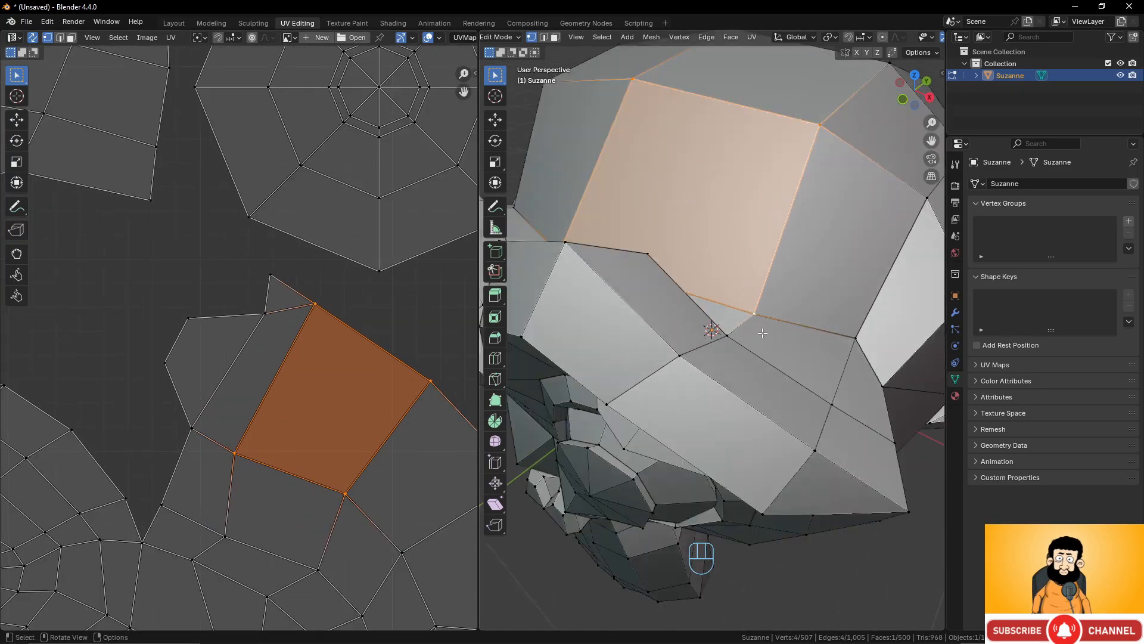
middle_drag(715, 172, 633, 213)
scroll(665, 193, down, 4)
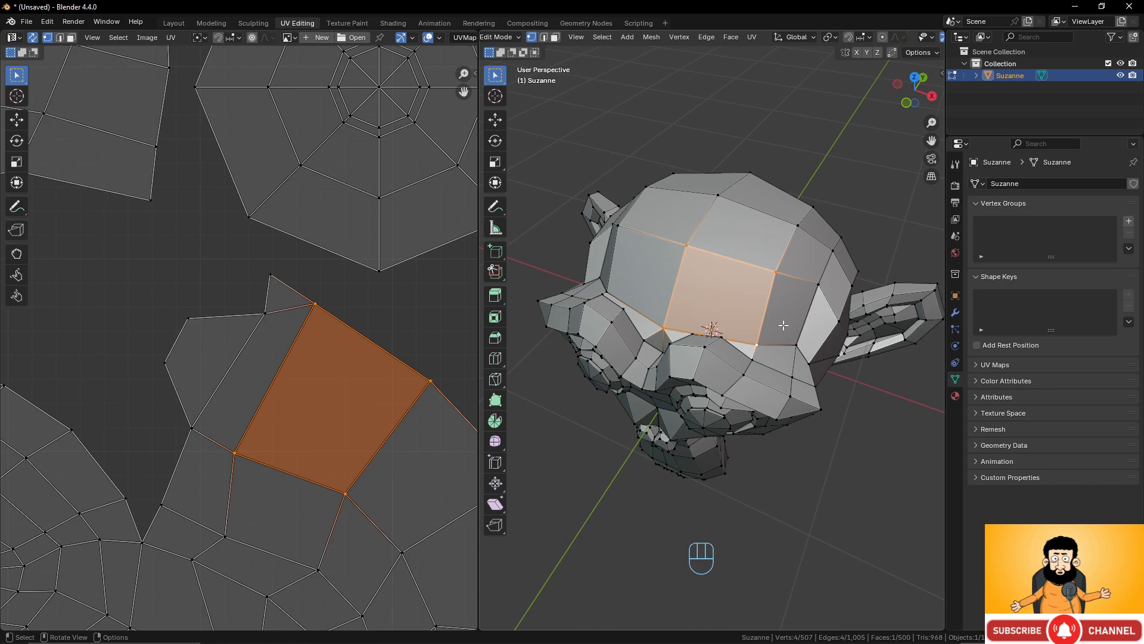
scroll(368, 367, down, 1)
scroll(364, 365, down, 2)
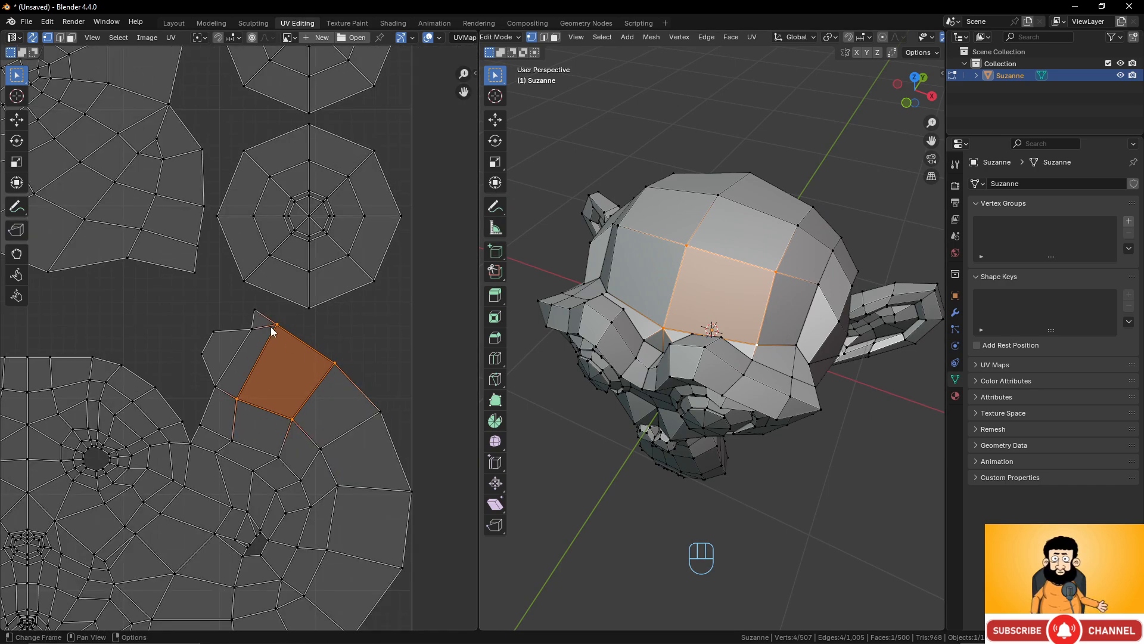
scroll(279, 351, up, 2)
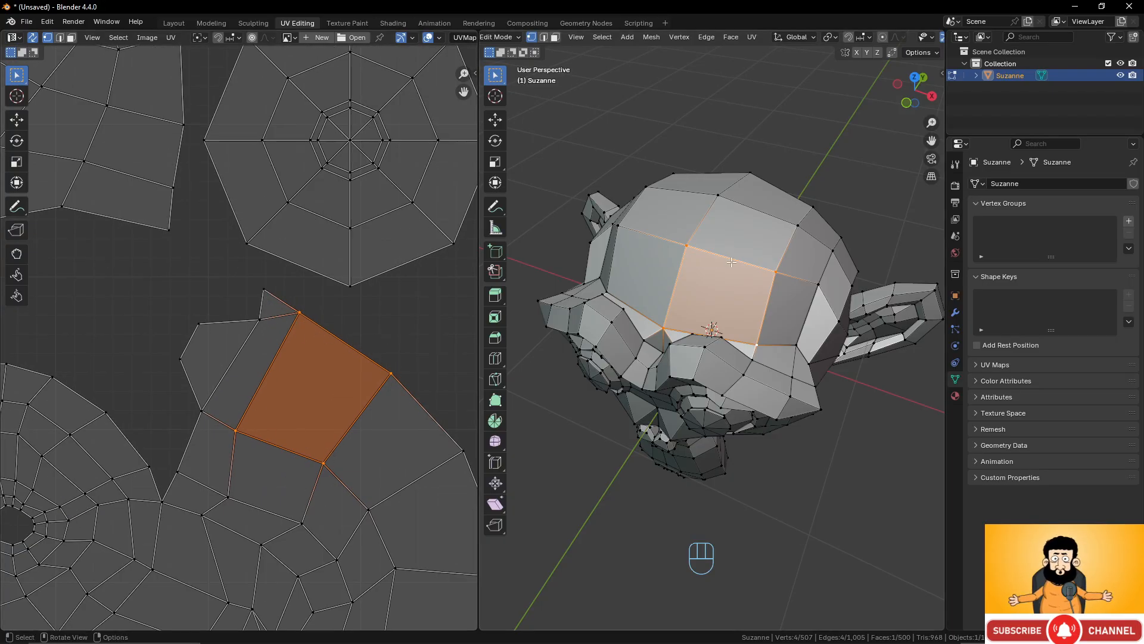
scroll(283, 357, down, 6)
scroll(275, 344, up, 2)
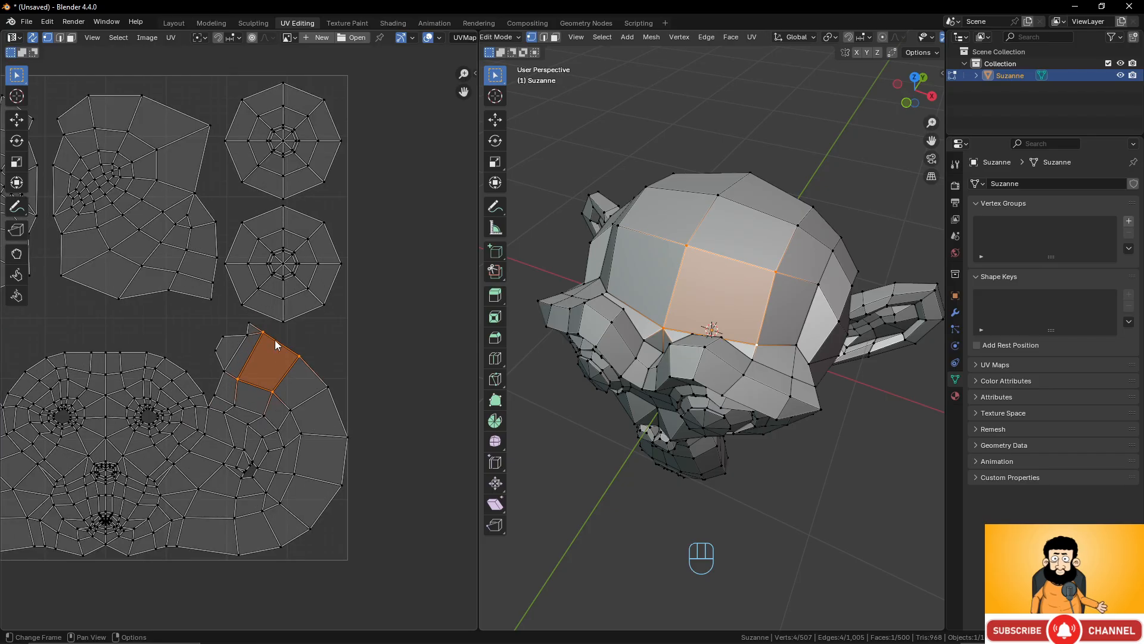
scroll(277, 339, down, 2)
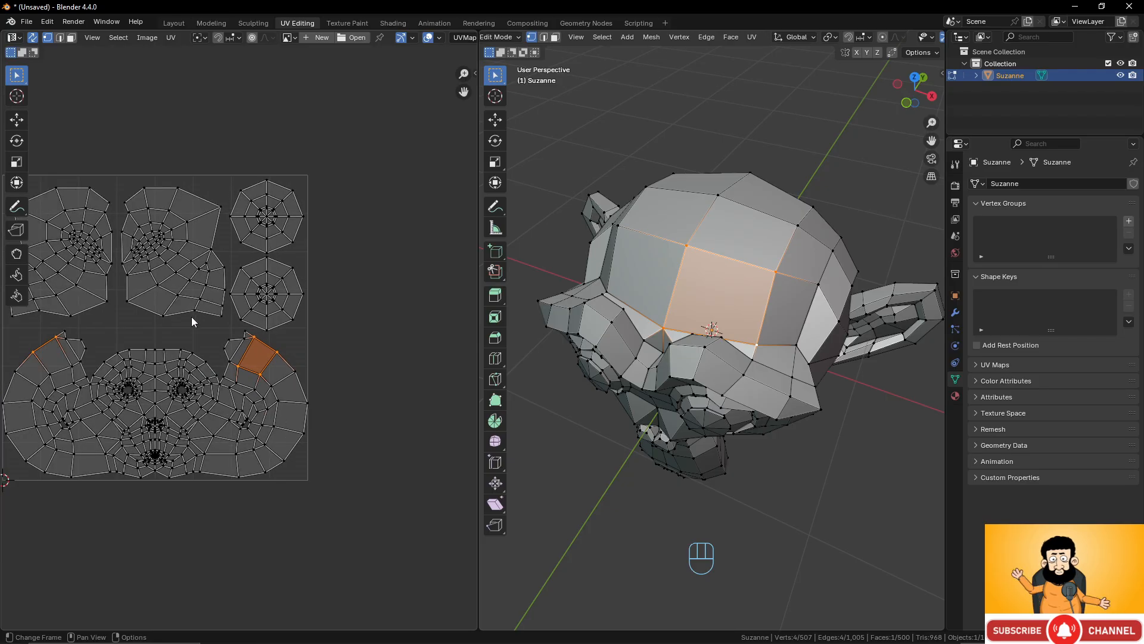
middle_drag(191, 316, 268, 320)
scroll(269, 320, up, 2)
scroll(269, 323, down, 1)
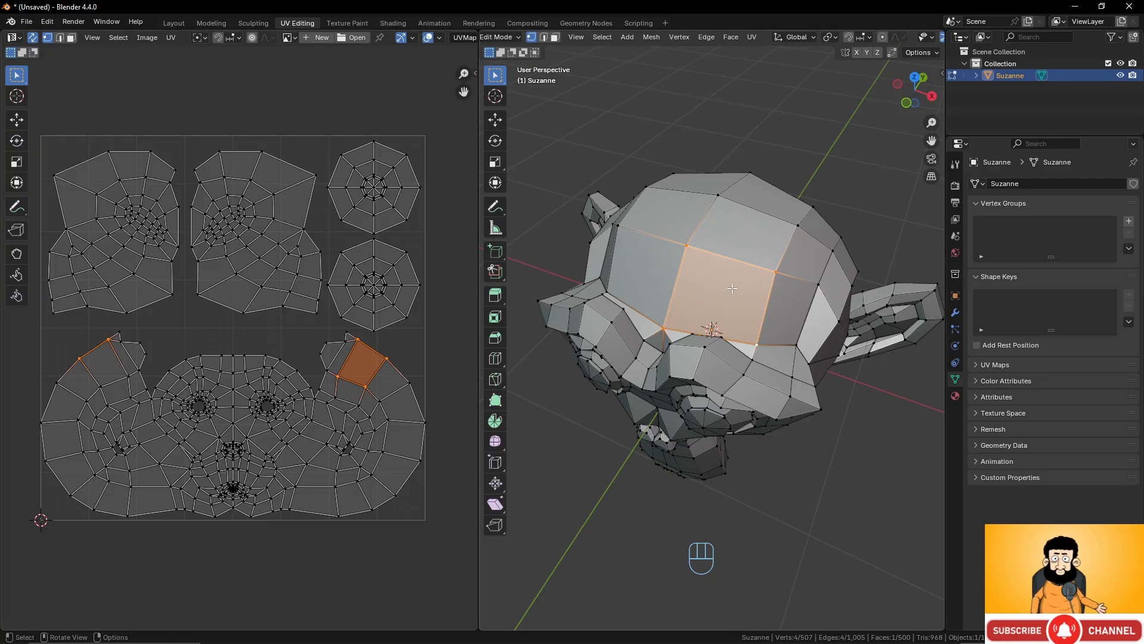
middle_drag(732, 288, 739, 272)
key(Tab)
key(Tab)
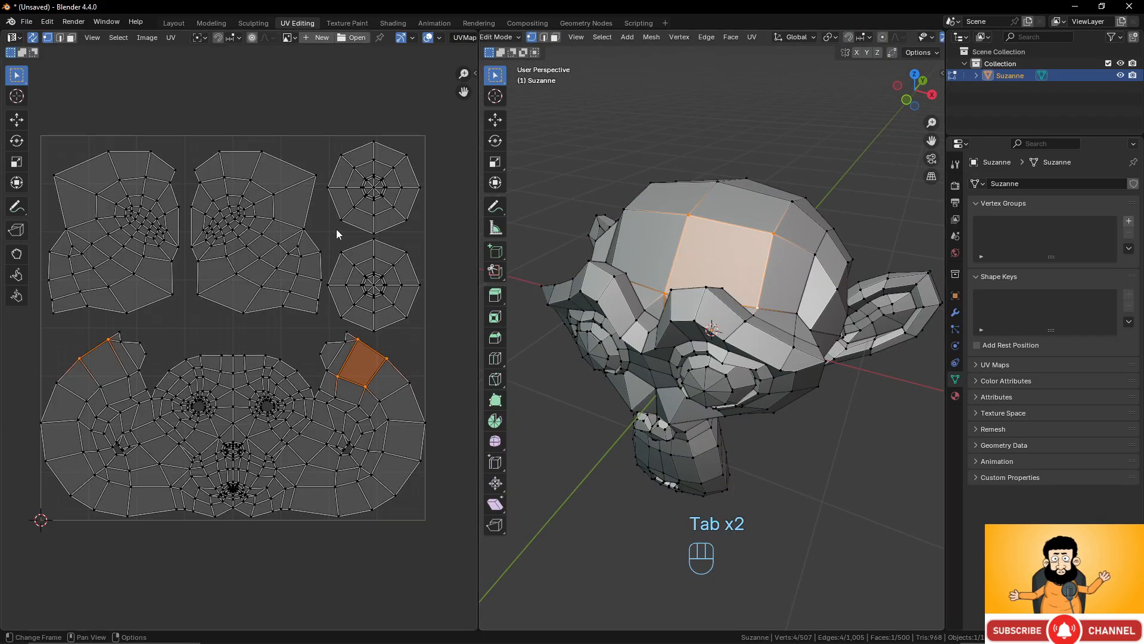
Try the edge and face selection modes in the UV editor and return to vertex selection
click(61, 38)
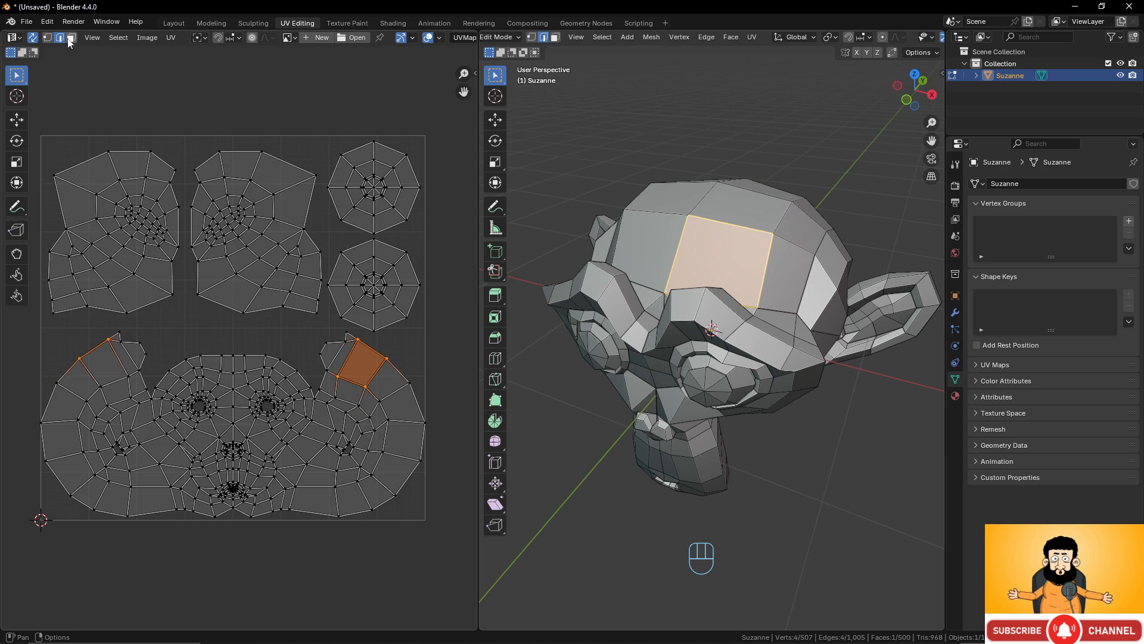
click(71, 37)
click(48, 38)
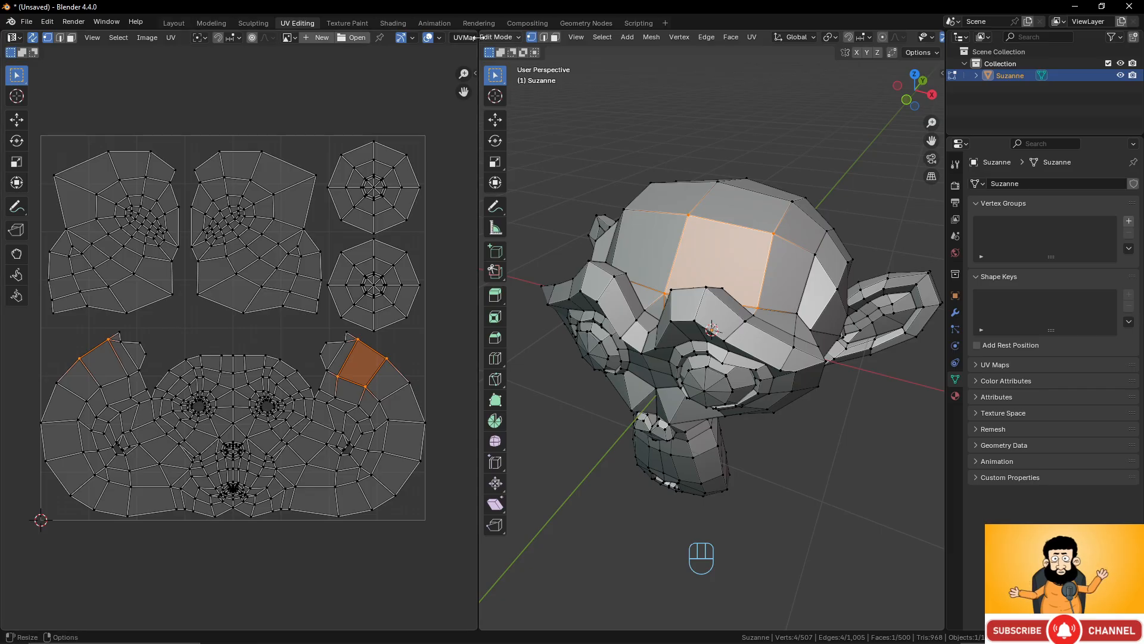
click(170, 37)
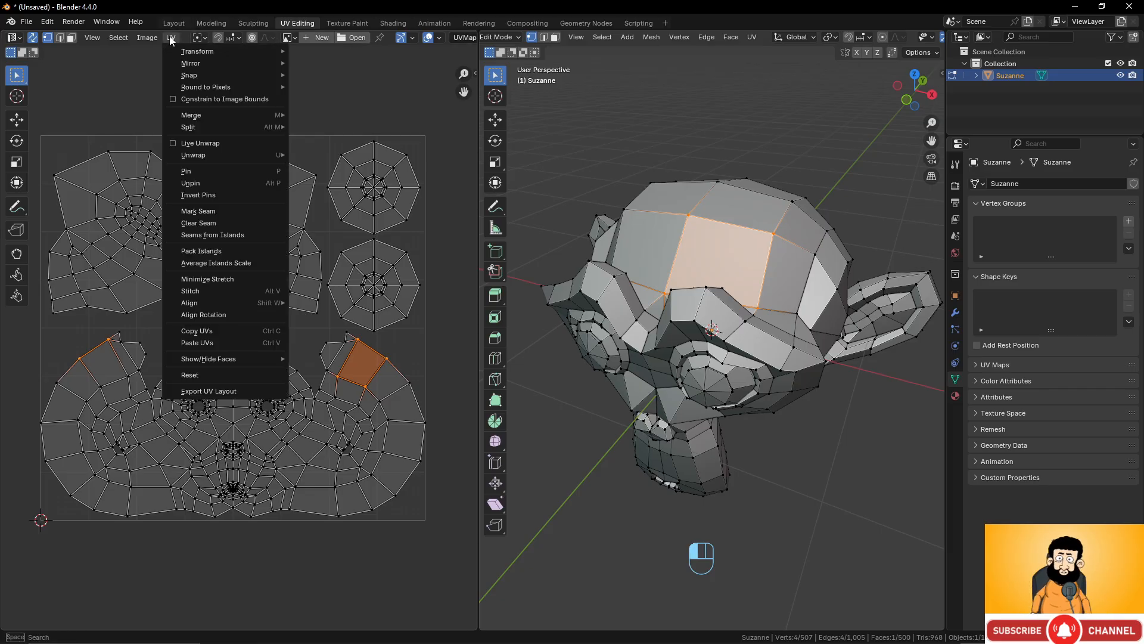
mouse_move(177, 55)
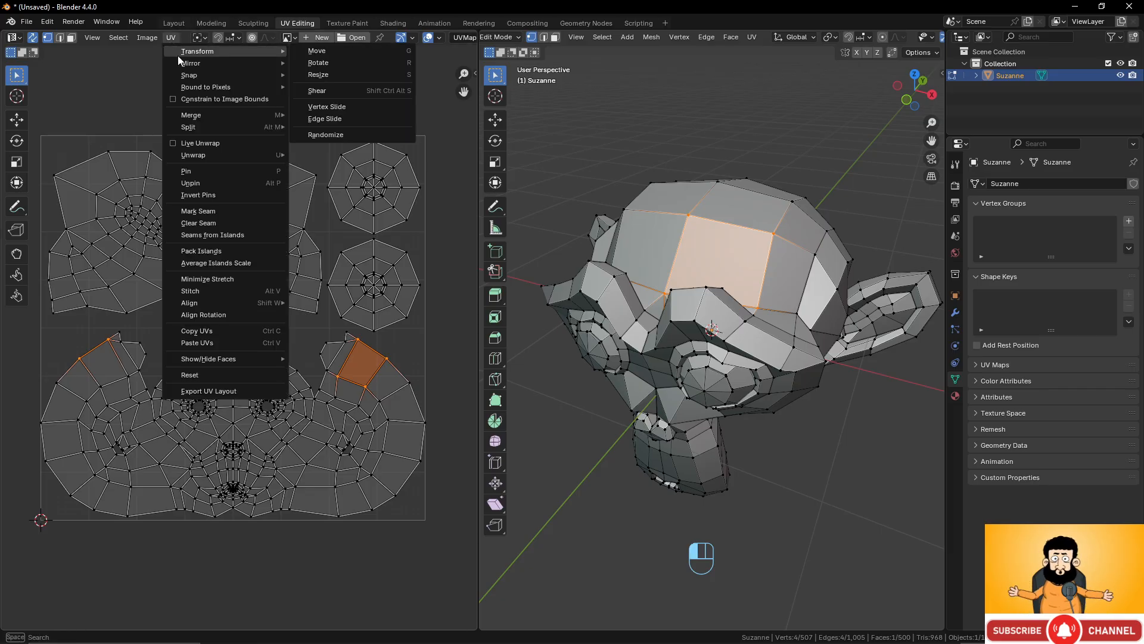
Select the entire linked head island in the UV layout, starting from one of its forehead vertices
click(338, 377)
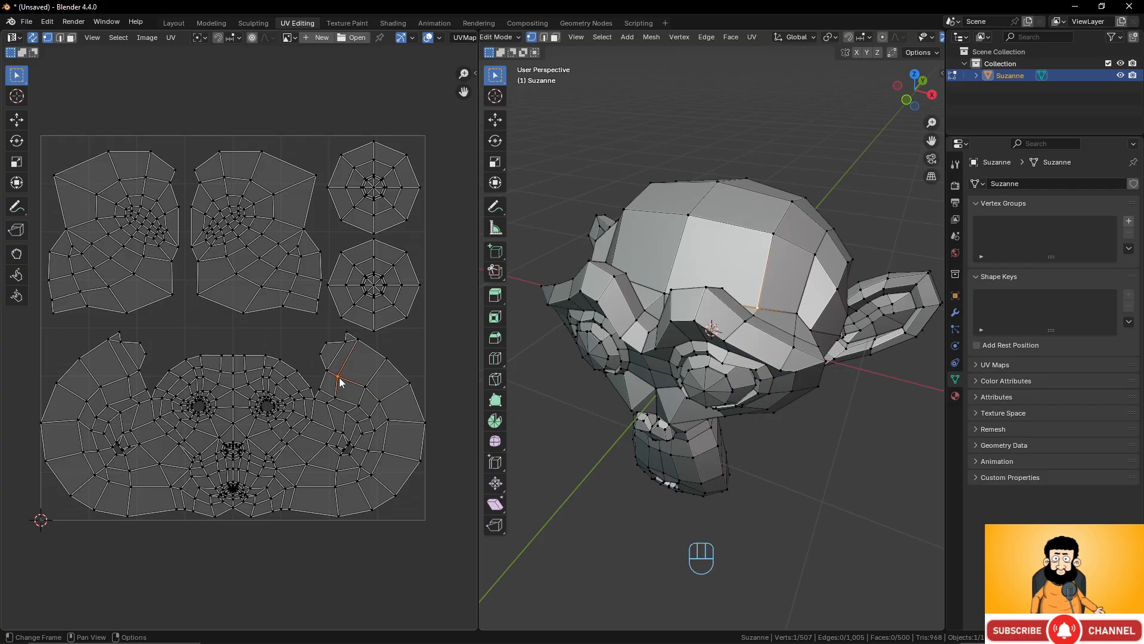
key(l)
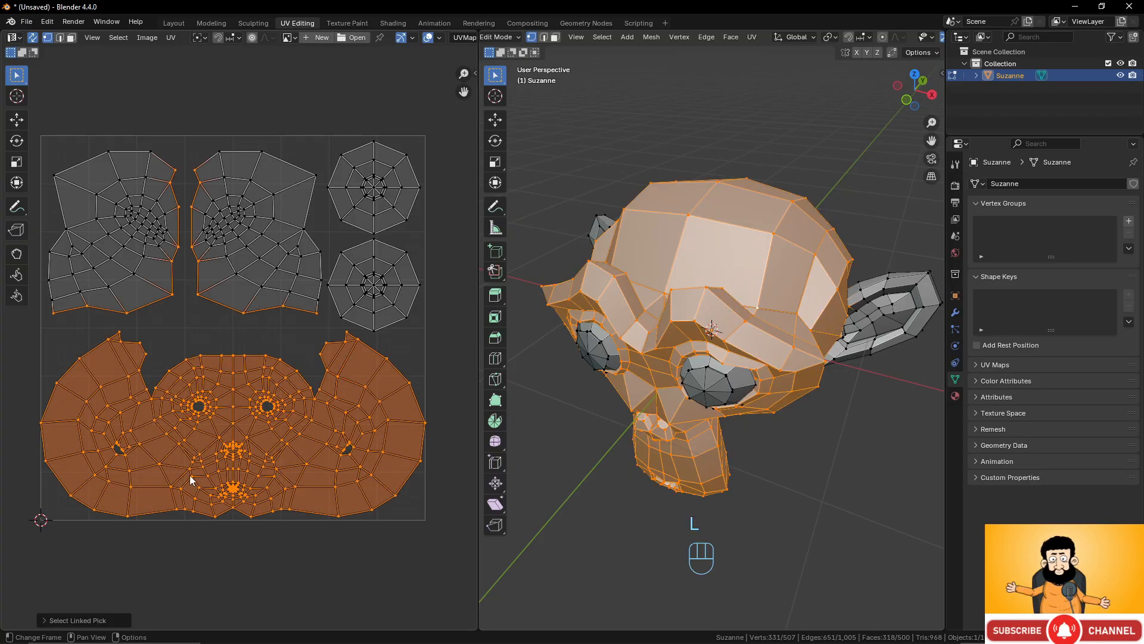
Turn off UV sync selection and select a single vertex on the upper edge of the head's UV island
click(33, 37)
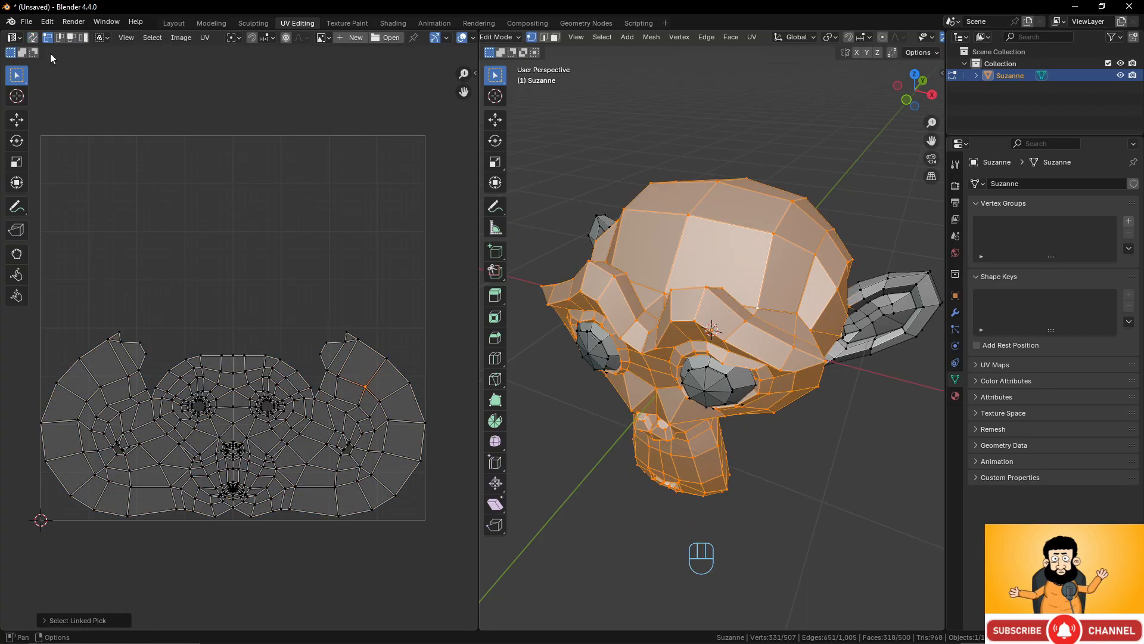
click(357, 339)
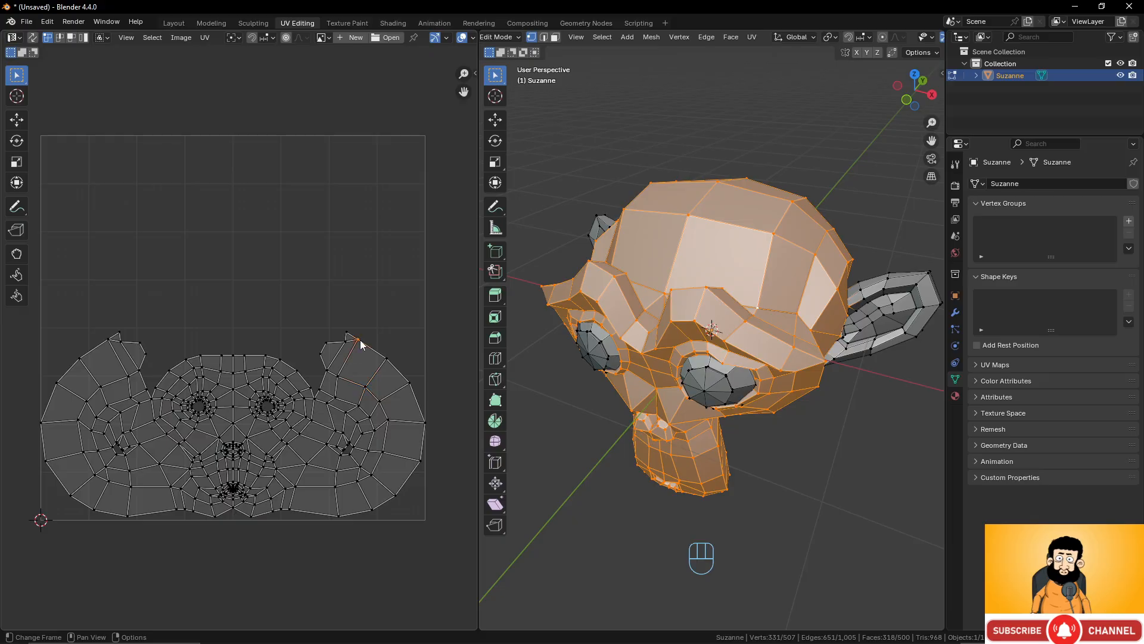
middle_drag(839, 257, 838, 266)
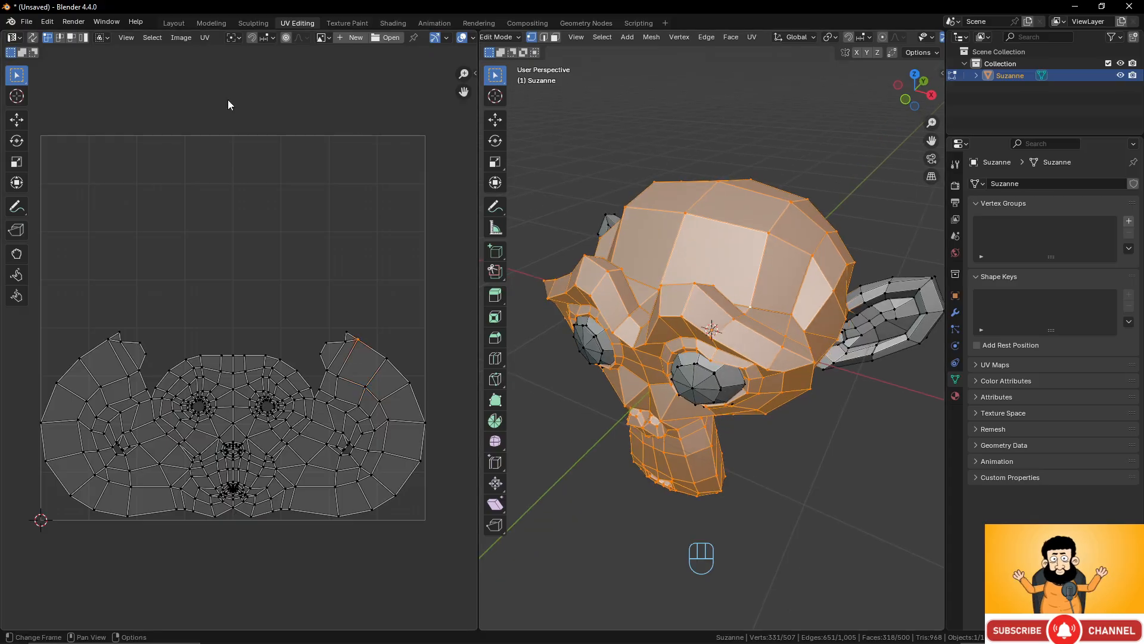
click(32, 37)
click(32, 39)
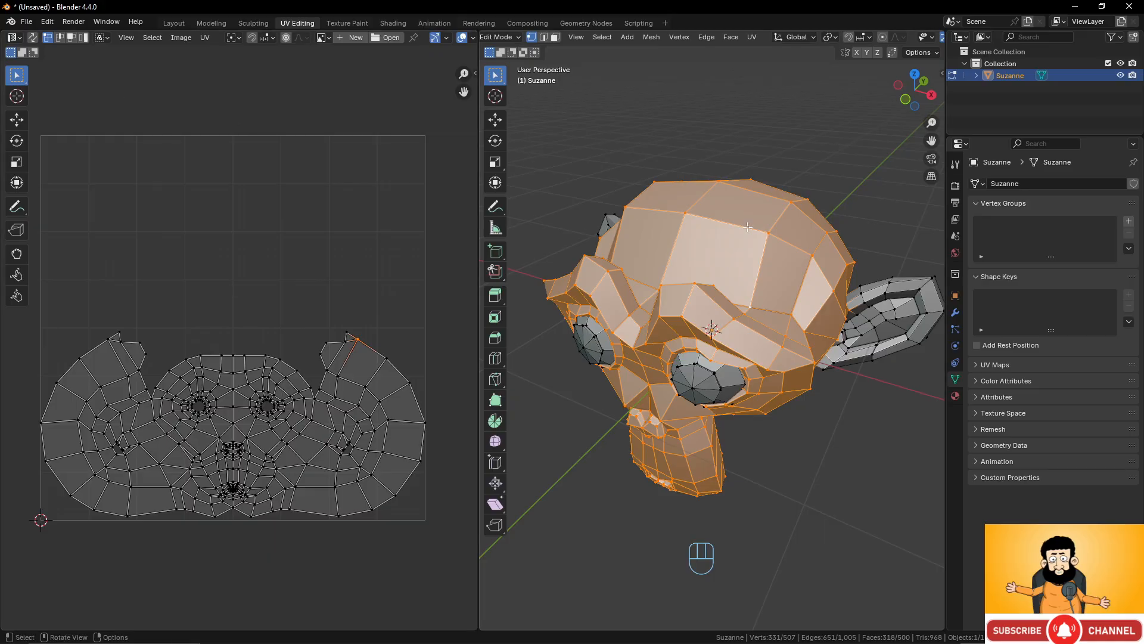
Select the linked head, ears and both eyeballs on the 3D monkey mesh, starting from a forehead vertex
middle_drag(763, 262, 721, 244)
click(771, 235)
key(l)
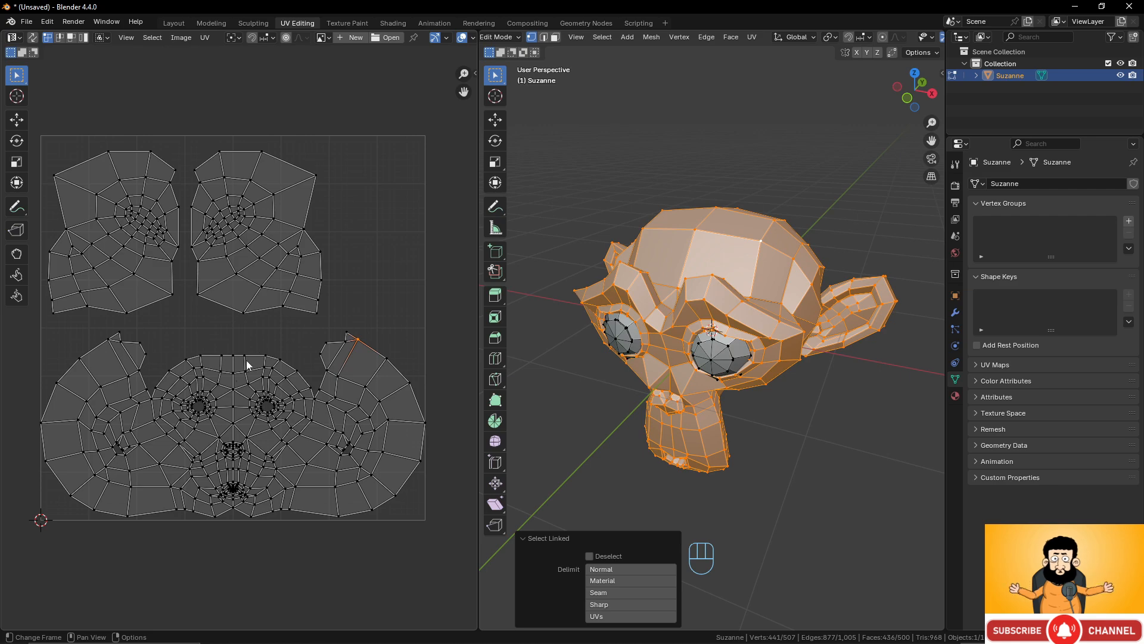
middle_drag(742, 346, 758, 319)
scroll(758, 319, up, 3)
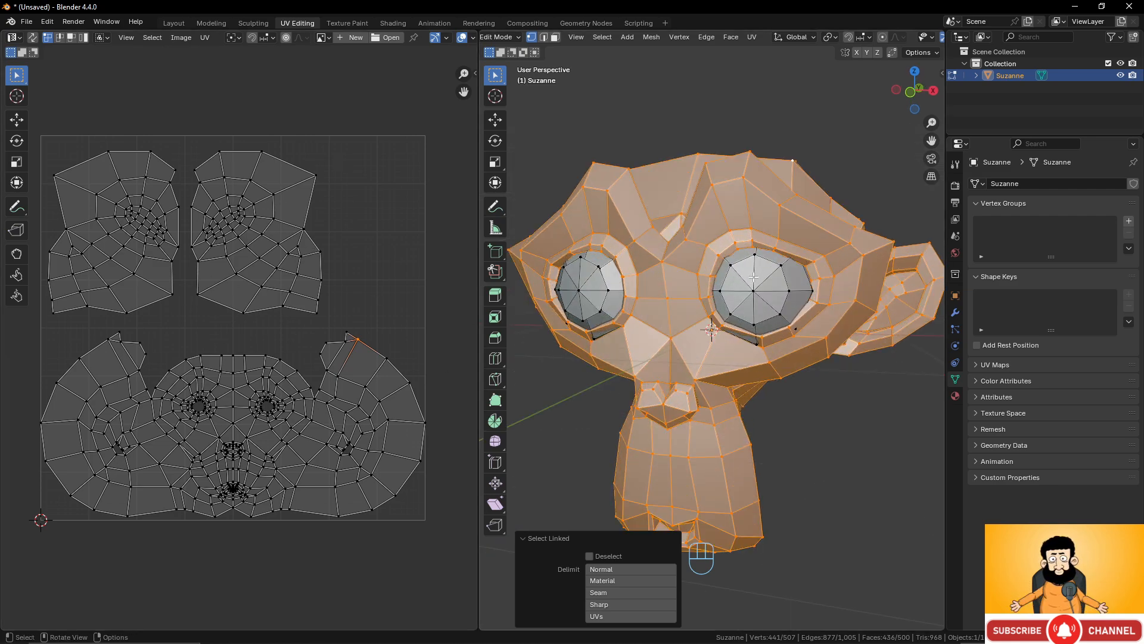
key(l)
key(l)
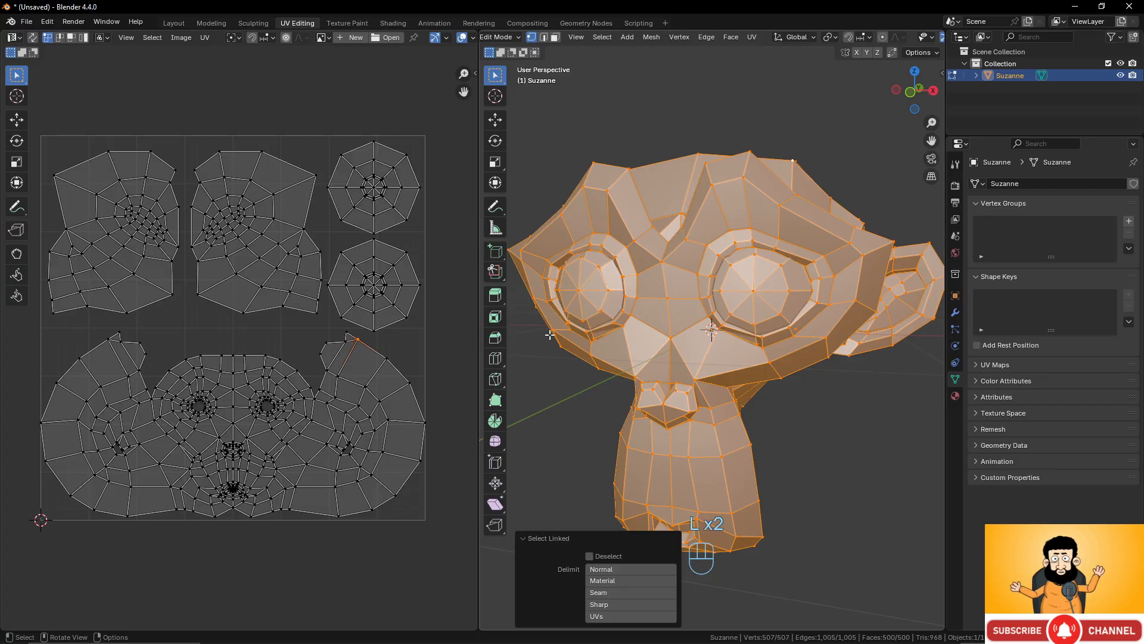
Examine the complete UV layout alongside the fully selected monkey head from several angles
scroll(352, 263, down, 3)
scroll(352, 263, up, 5)
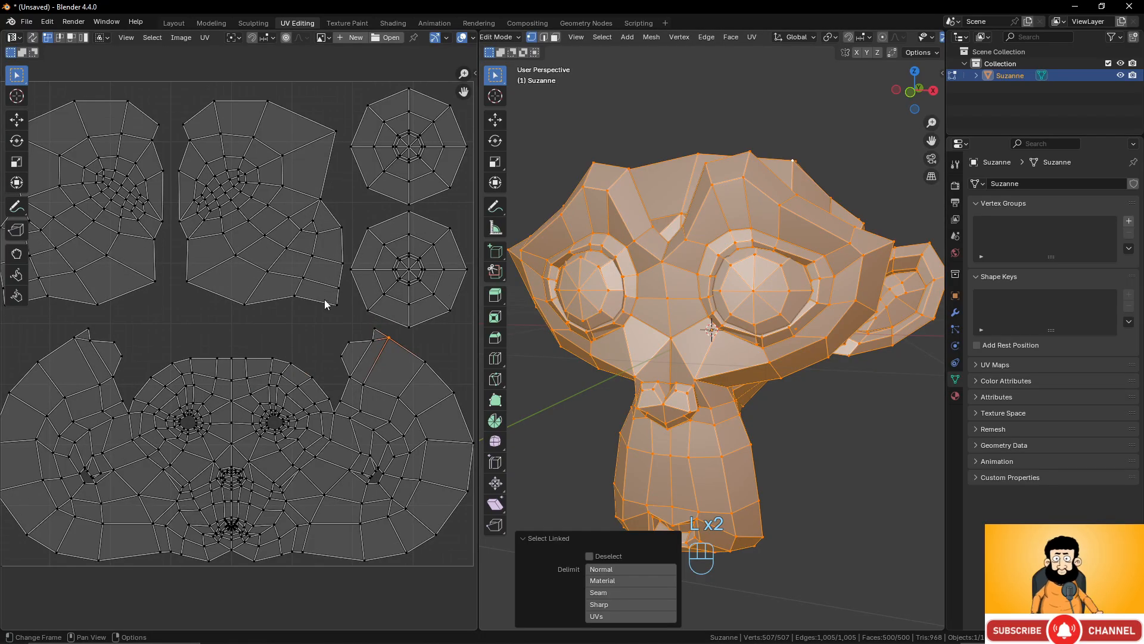
scroll(733, 265, down, 3)
middle_drag(751, 268, 710, 292)
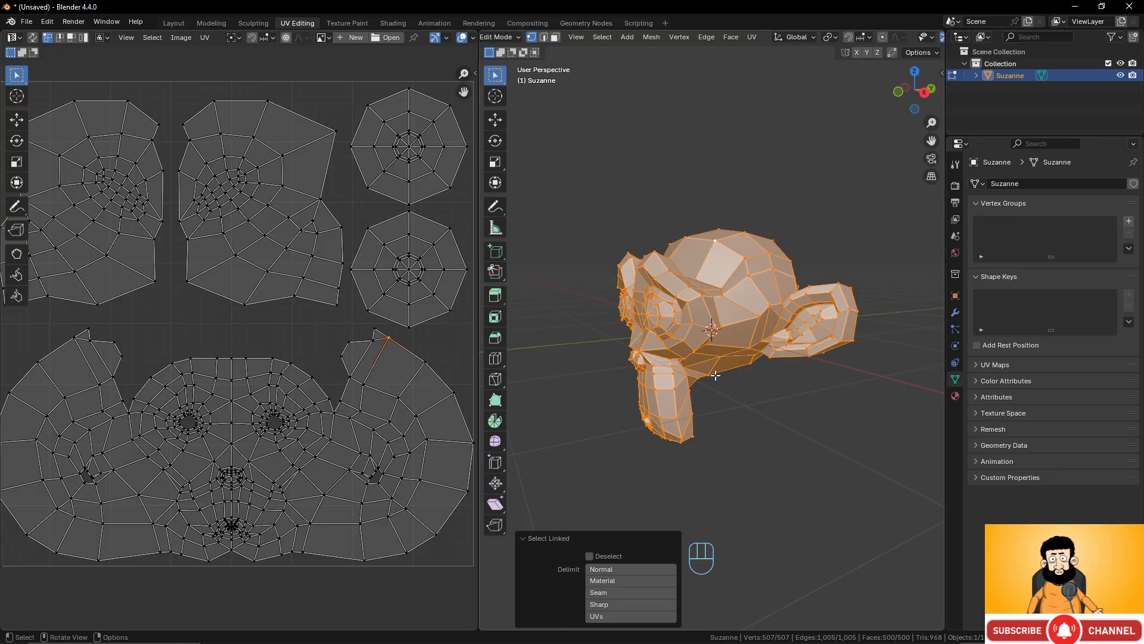
scroll(739, 304, down, 3)
scroll(739, 304, up, 3)
middle_drag(739, 304, 721, 298)
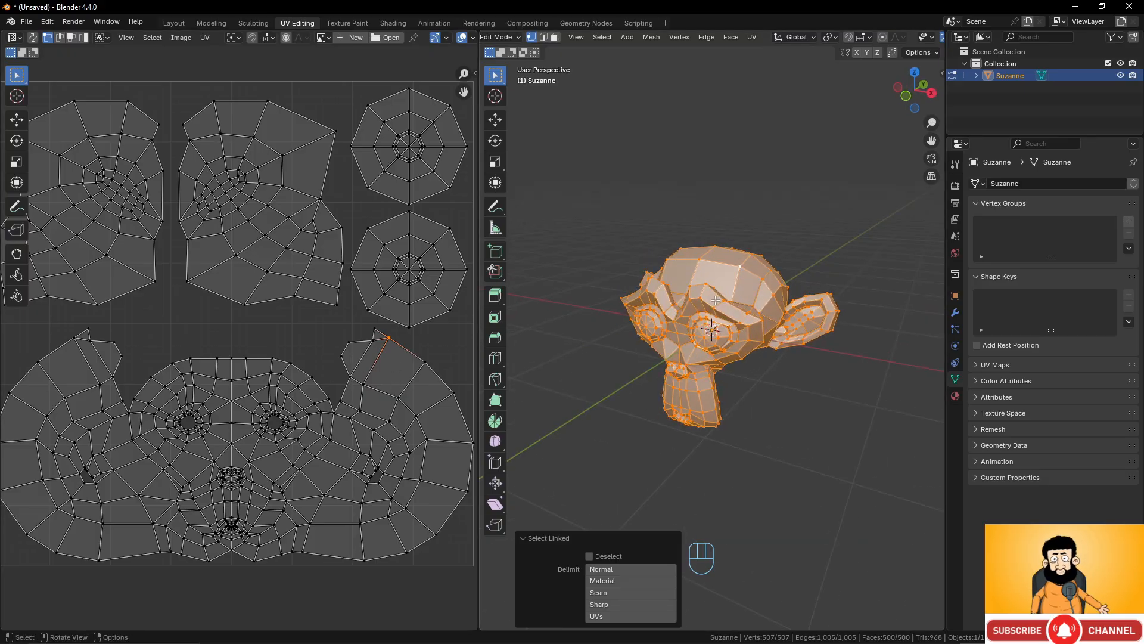
Delete the monkey in Object Mode and add a UV sphere mesh in its place
key(Tab)
key(x)
click(758, 295)
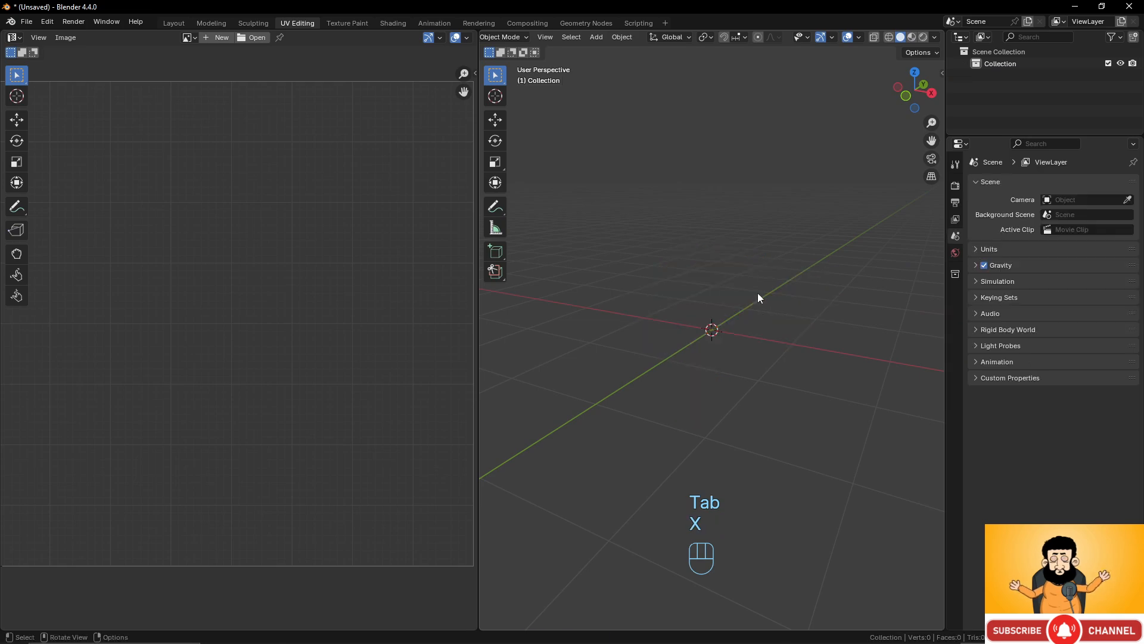
key(shift+a)
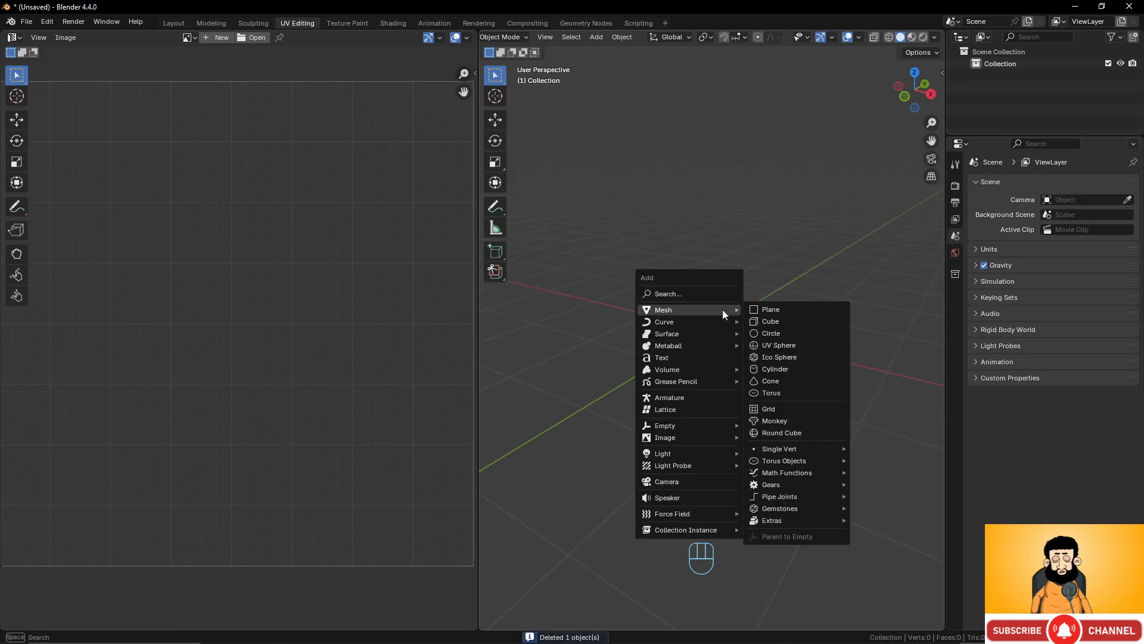
click(776, 345)
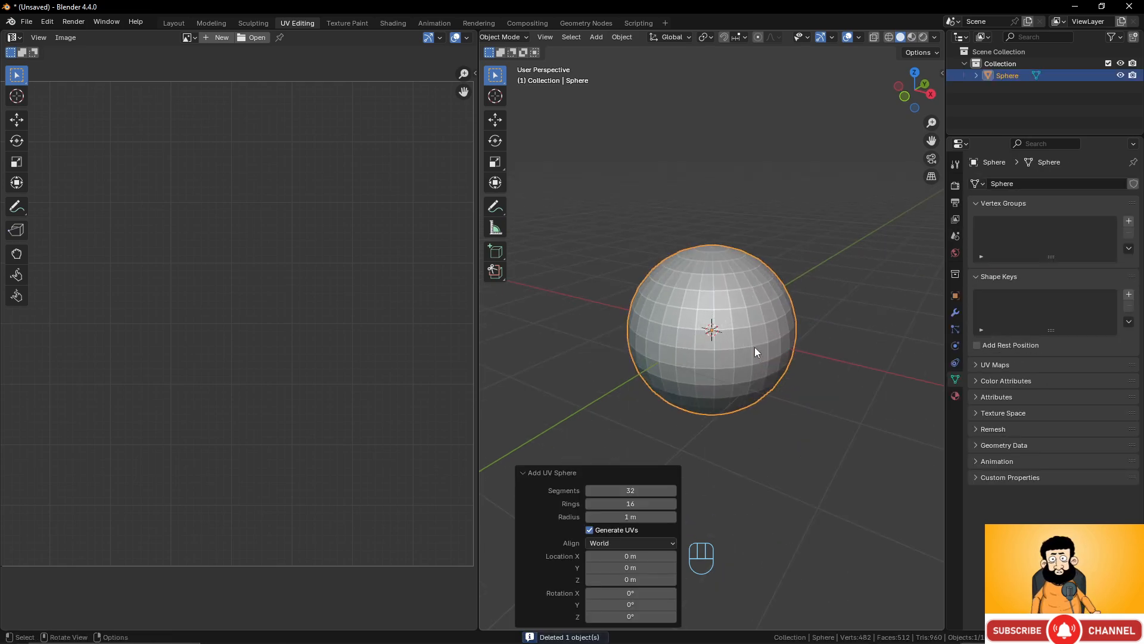
Examine the sphere's default UV layout in Edit Mode and return to Object Mode
key(Tab)
scroll(331, 269, up, 1)
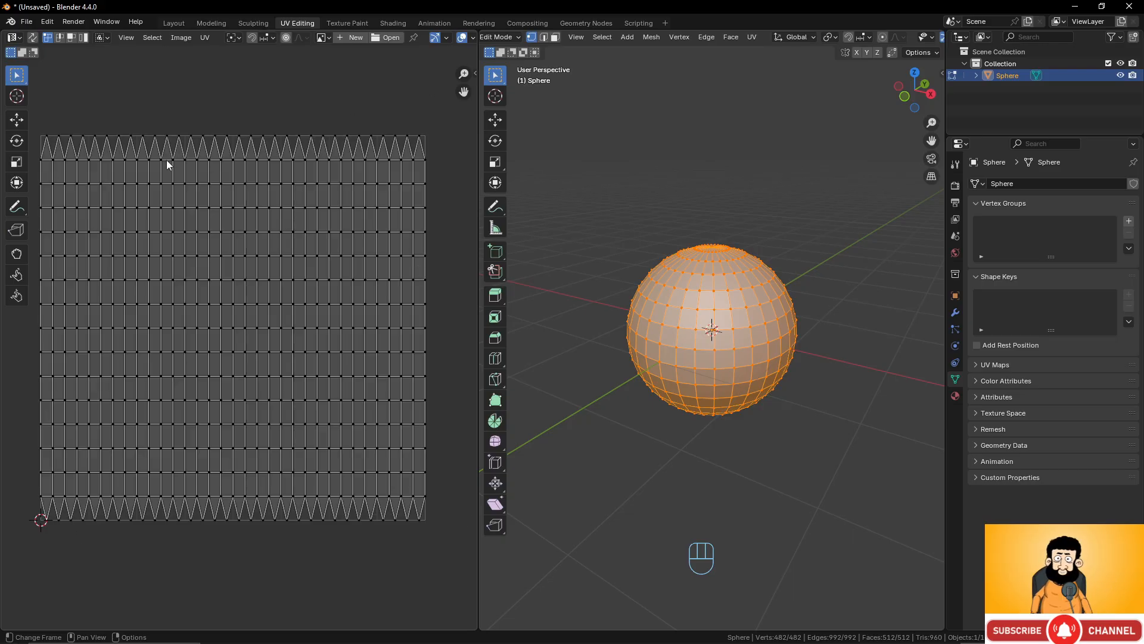
key(Tab)
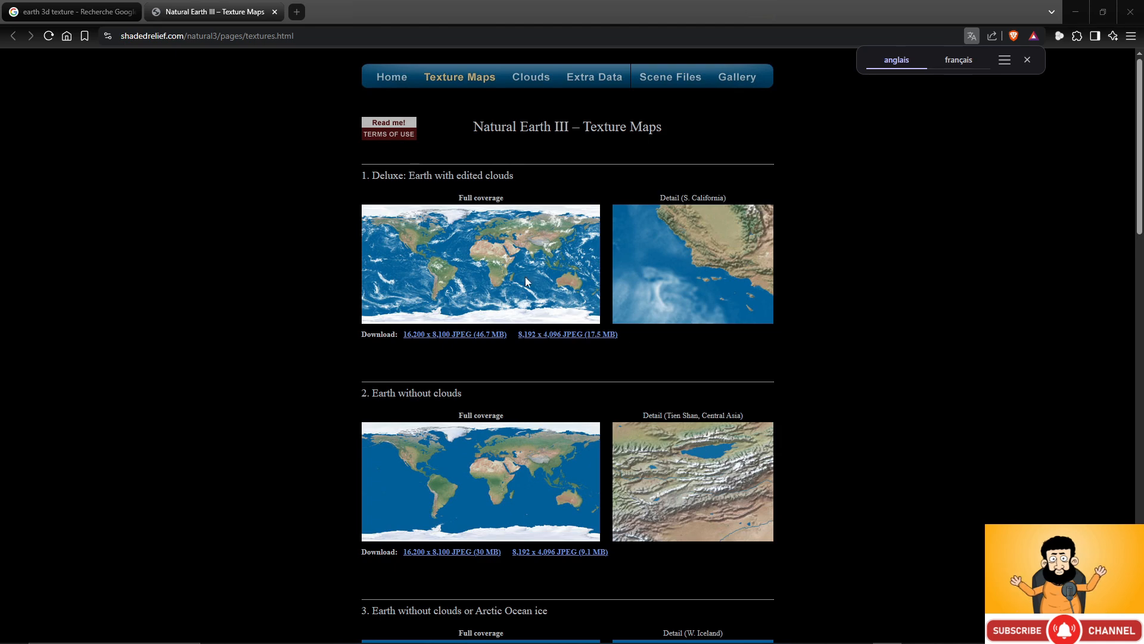
Open the 8,192 x 4,096 JPEG of Earth without clouds from the Natural Earth III texture page and save the image
scroll(614, 372, down, 5)
scroll(600, 365, up, 5)
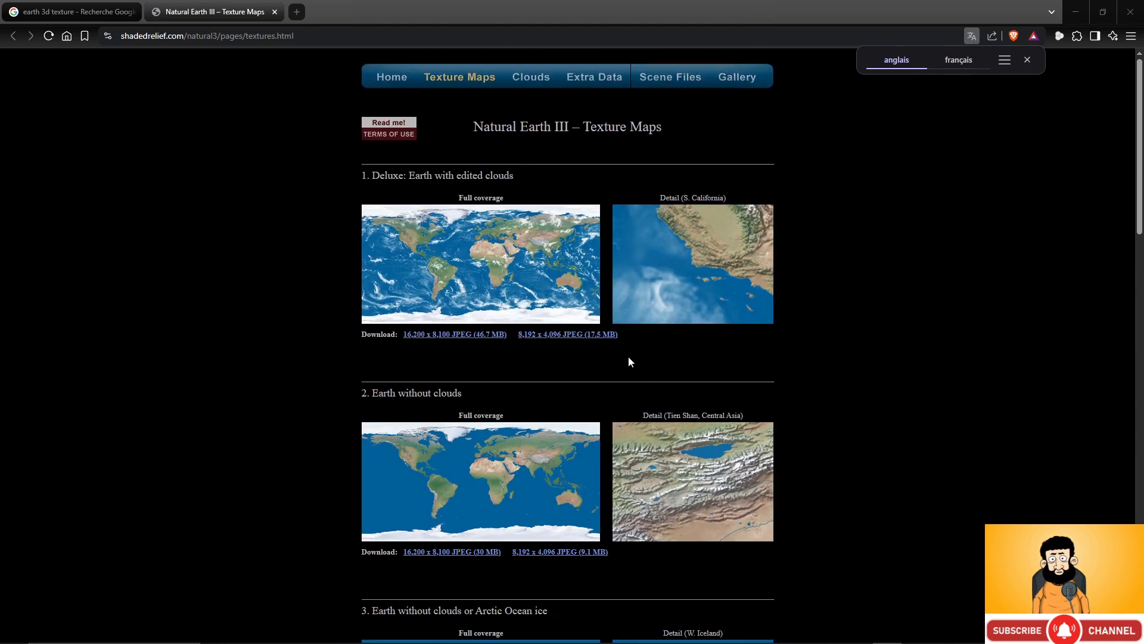
scroll(629, 361, down, 2)
click(586, 439)
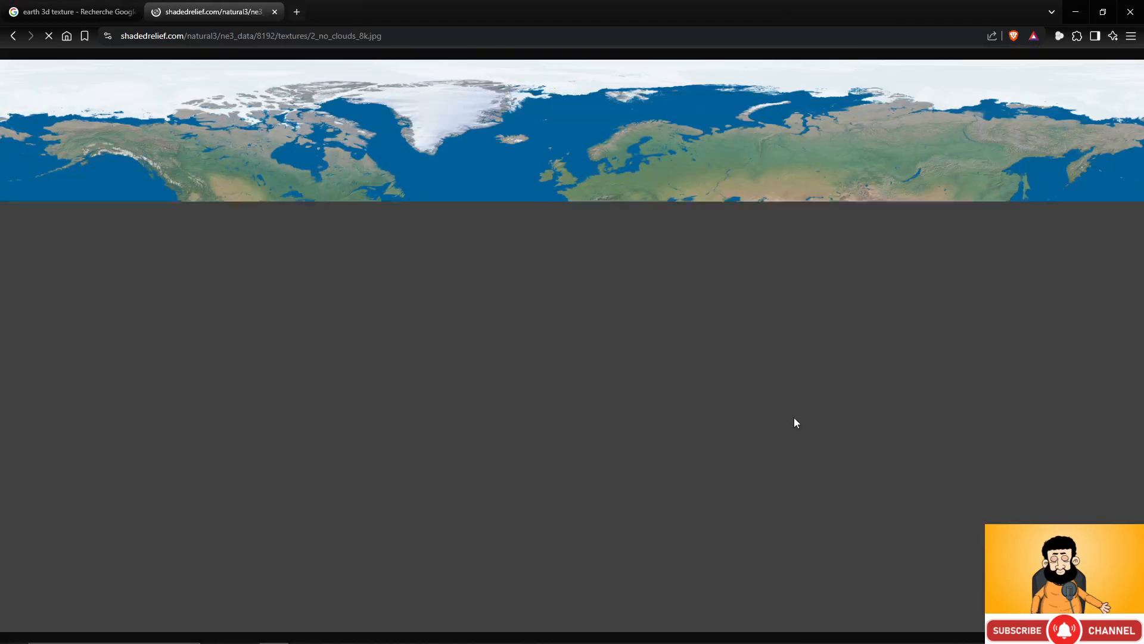
right_click(575, 182)
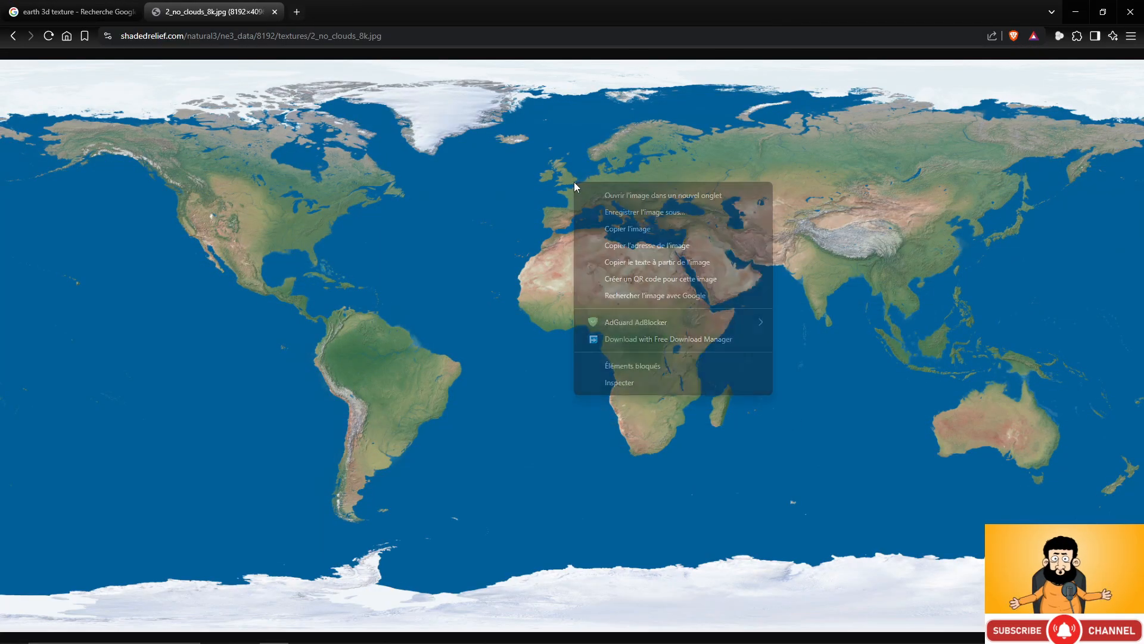
click(643, 213)
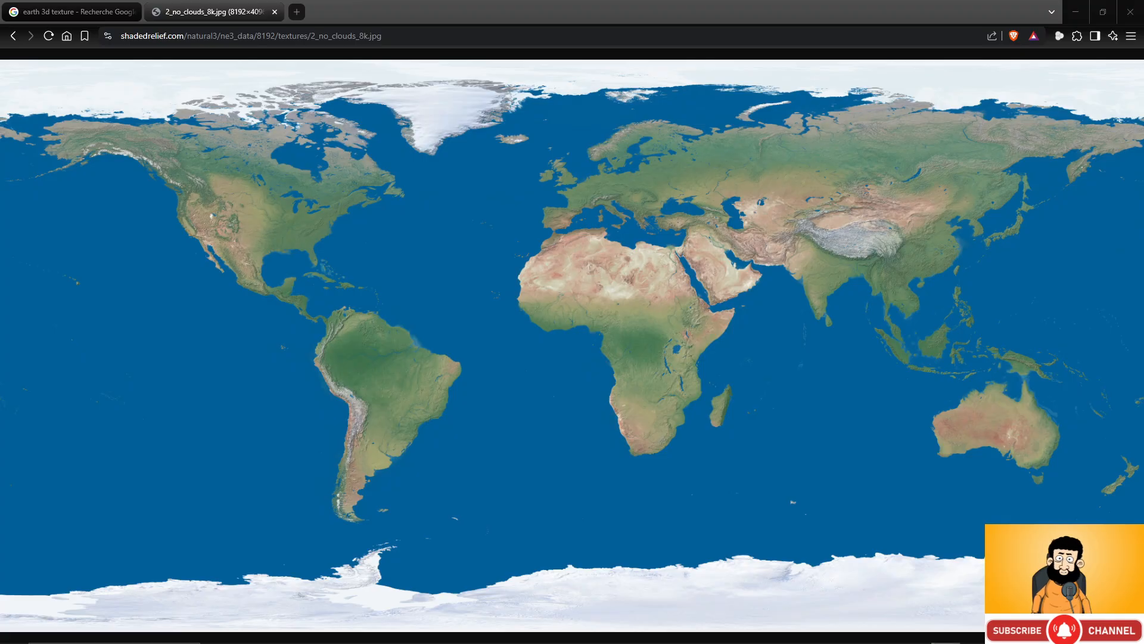
Switch back to Blender and open the downloaded image 2_no_clouds_8k.jpg in the UV editor, framing the whole map
click(1077, 12)
scroll(724, 260, down, 3)
scroll(724, 261, up, 3)
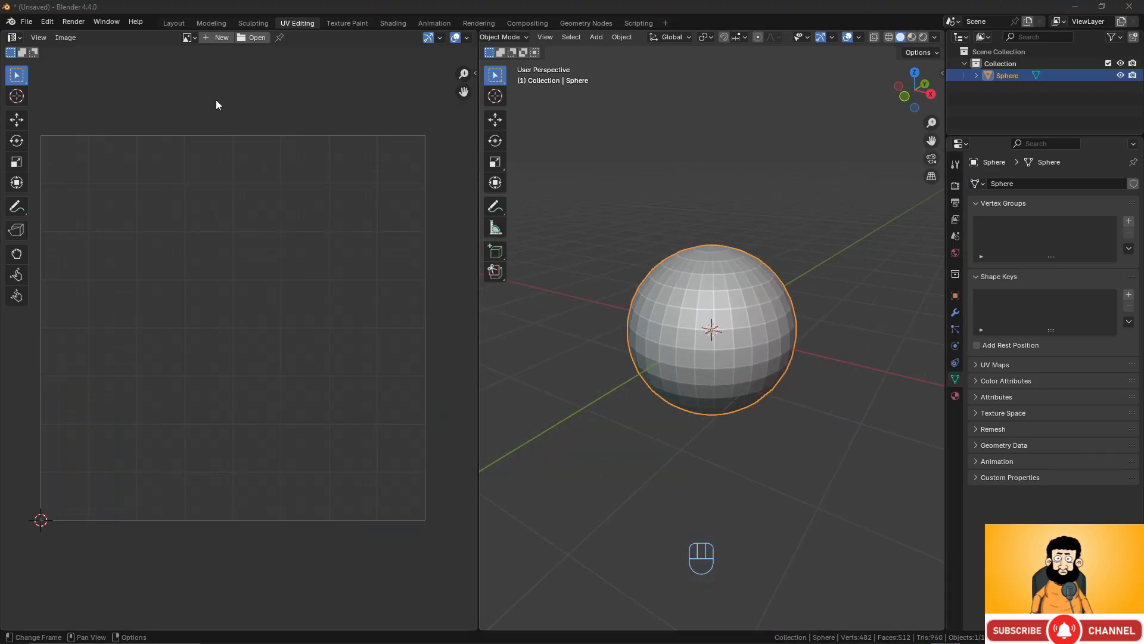
click(251, 37)
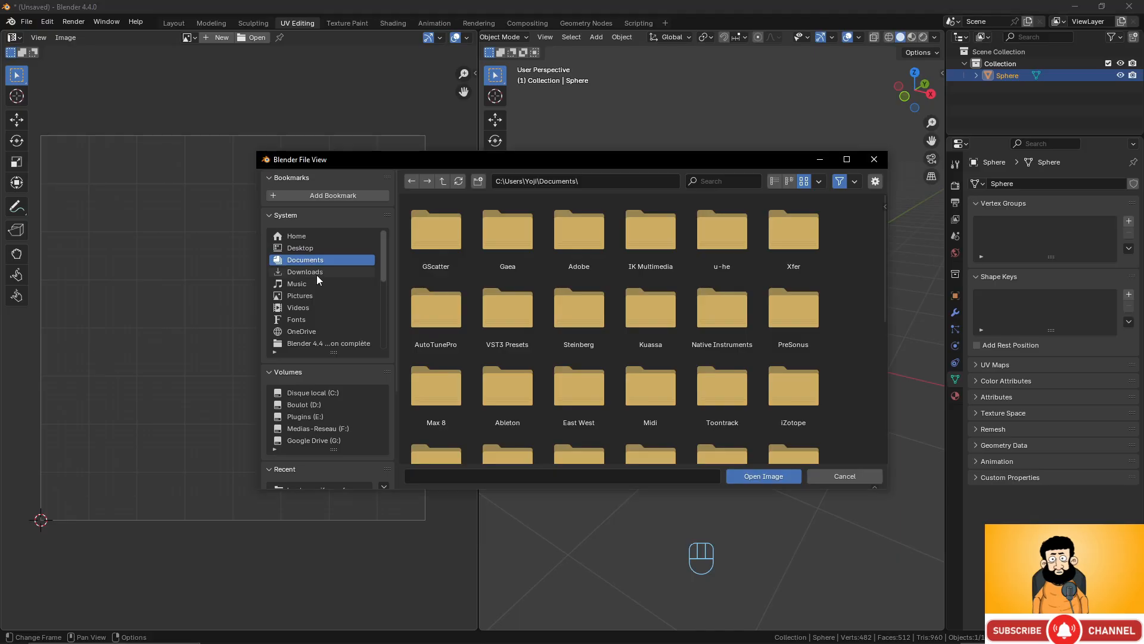
click(650, 231)
click(763, 476)
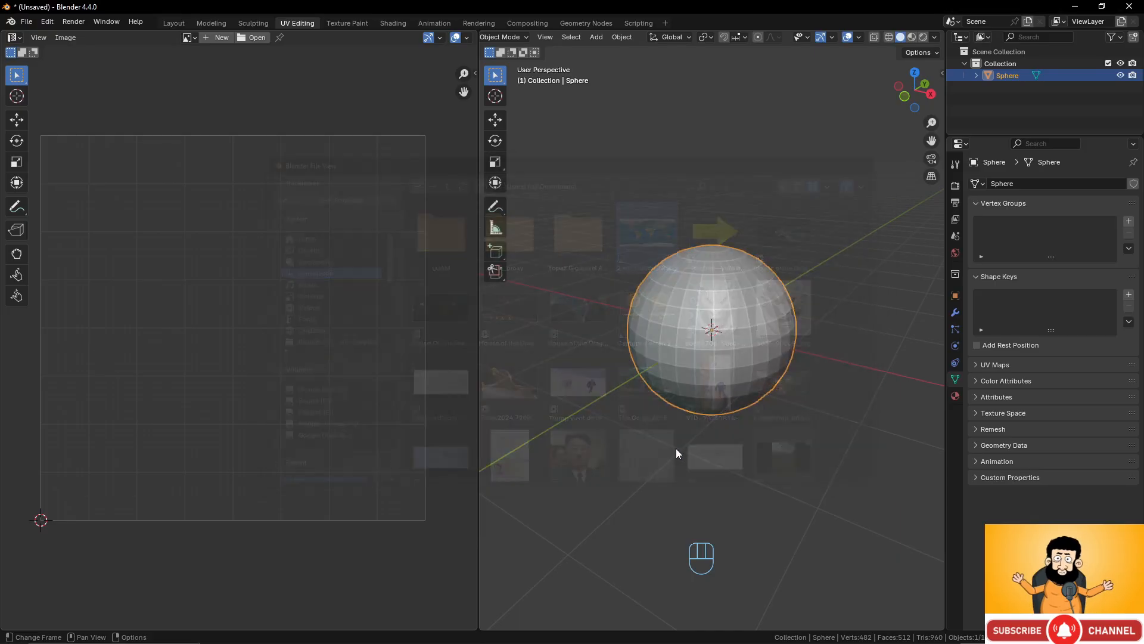
scroll(248, 267, down, 10)
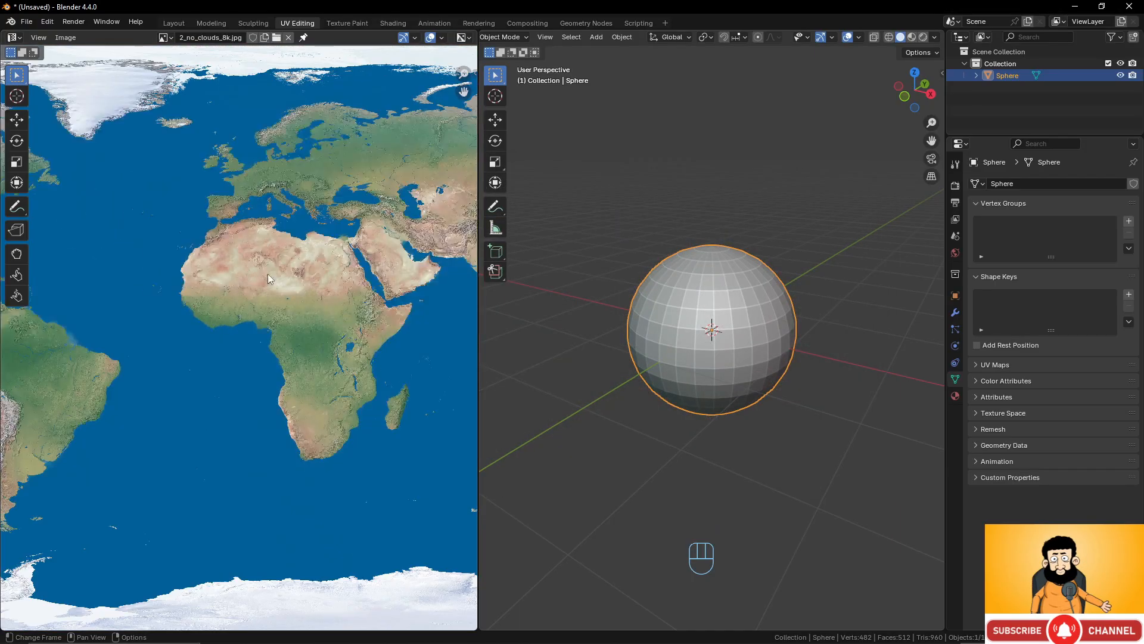
scroll(269, 278, down, 1)
scroll(295, 234, down, 1)
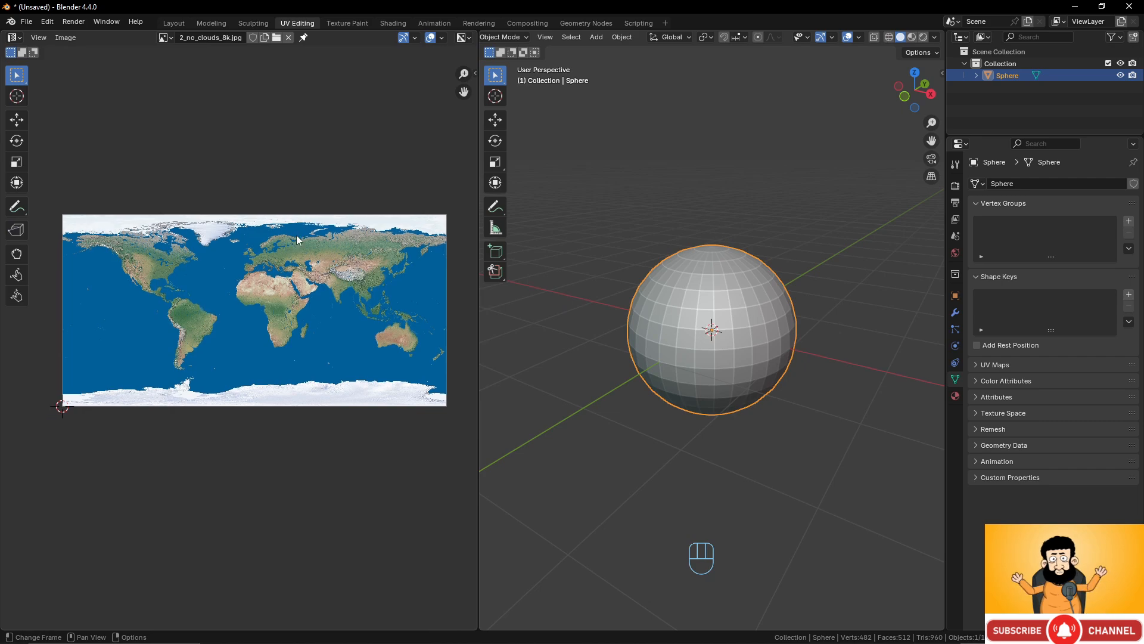
scroll(404, 247, up, 1)
scroll(403, 247, down, 1)
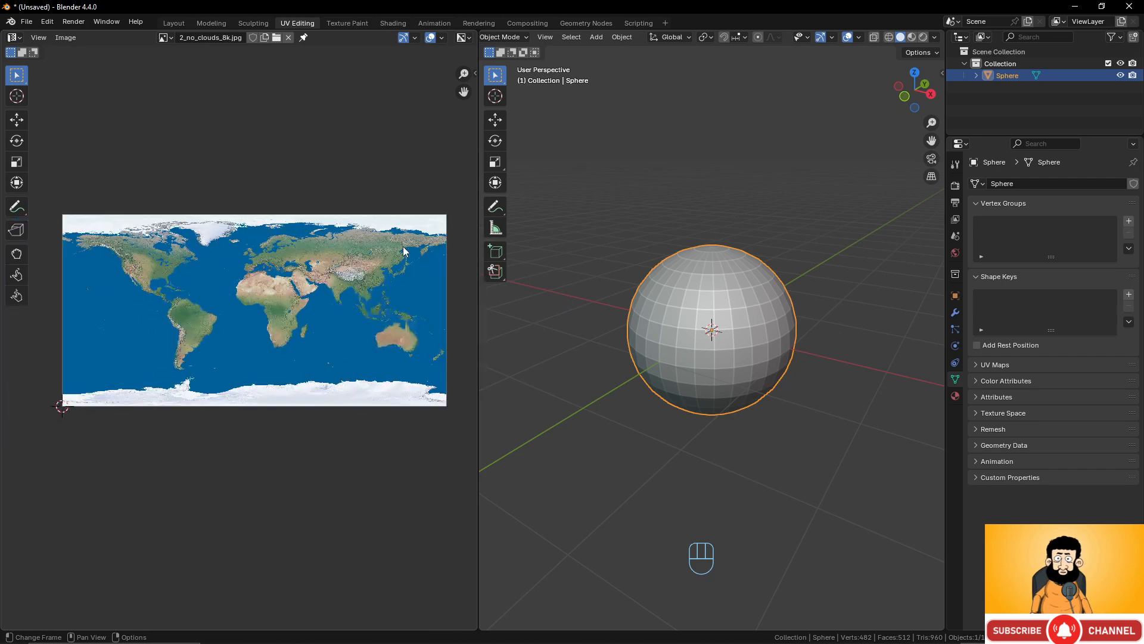
scroll(404, 246, up, 1)
middle_drag(403, 246, 371, 237)
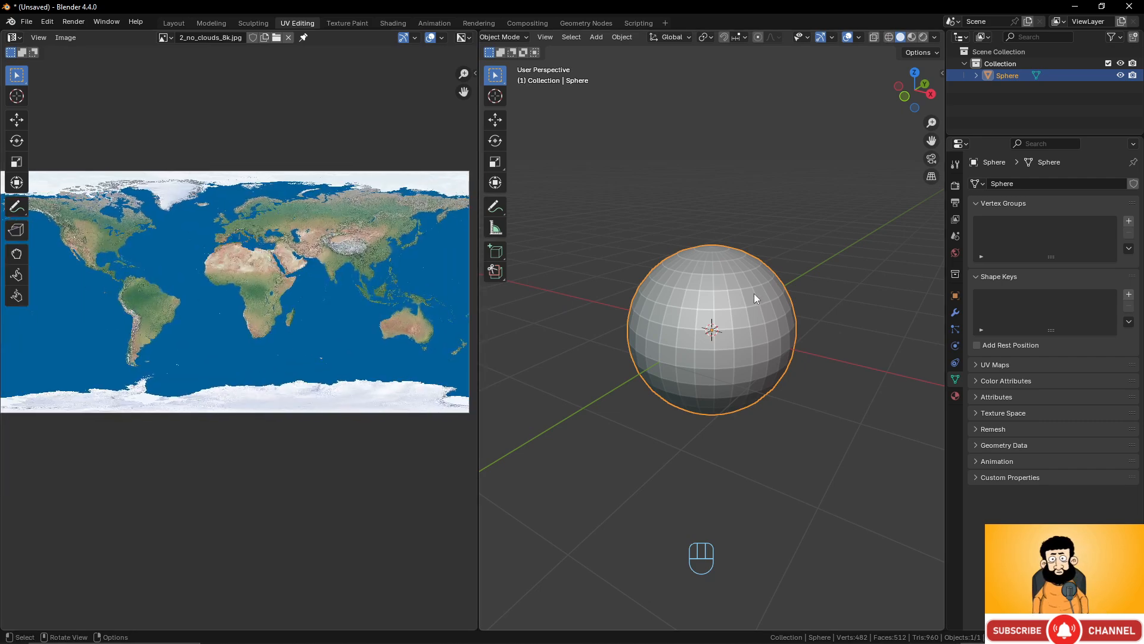
Create a new material for the sphere in the Shading workspace and display 2_no_clouds_8k.jpg in its image editor
click(391, 24)
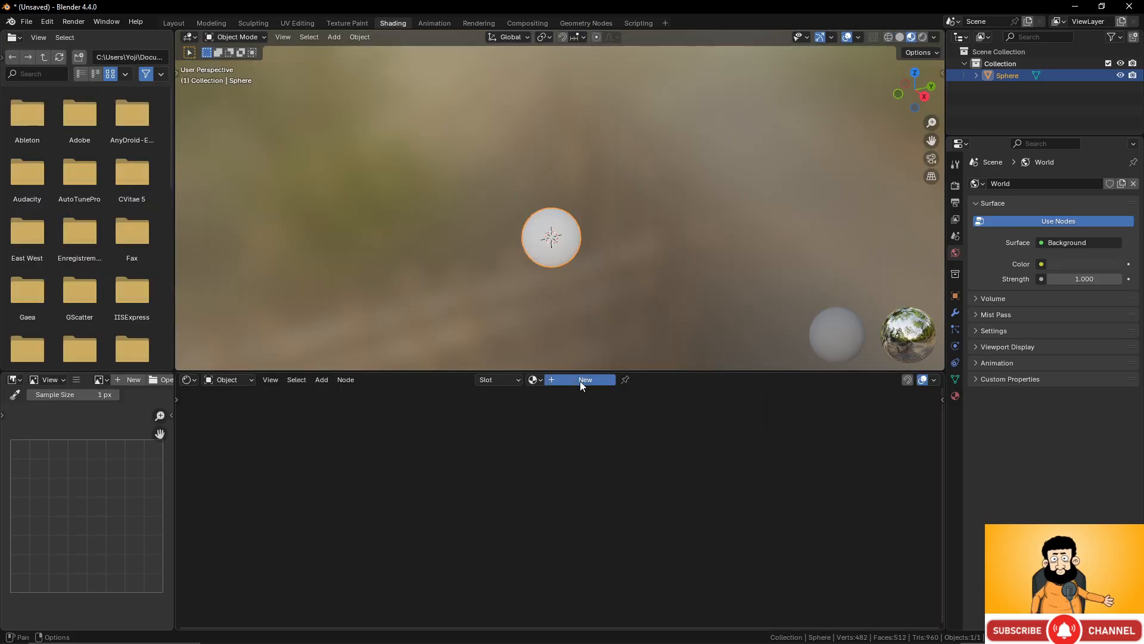
click(100, 379)
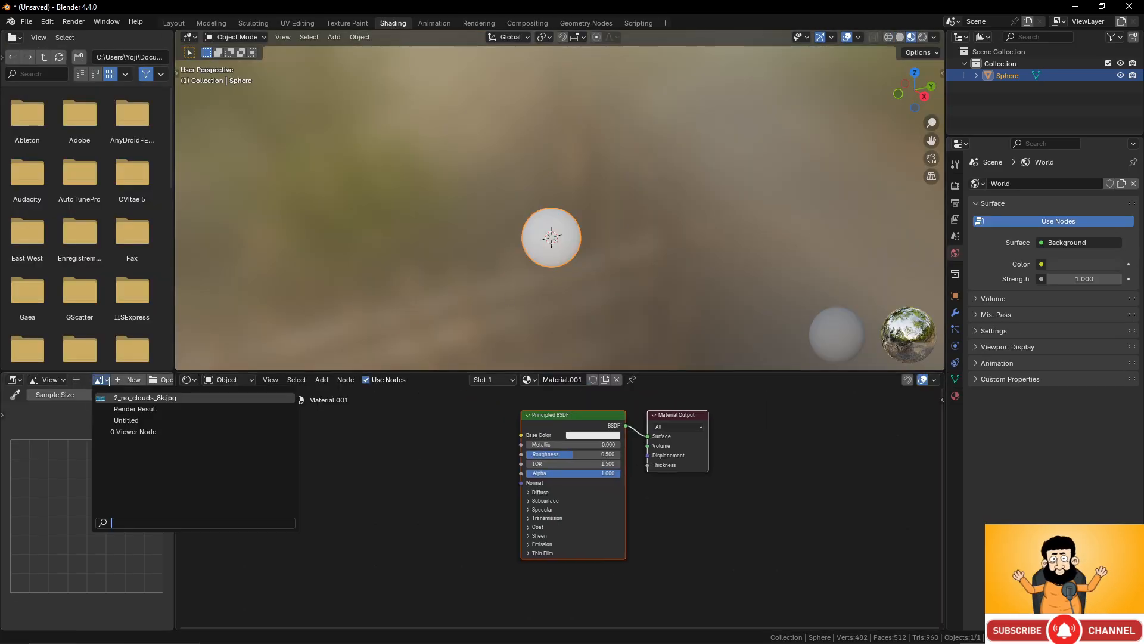
click(113, 396)
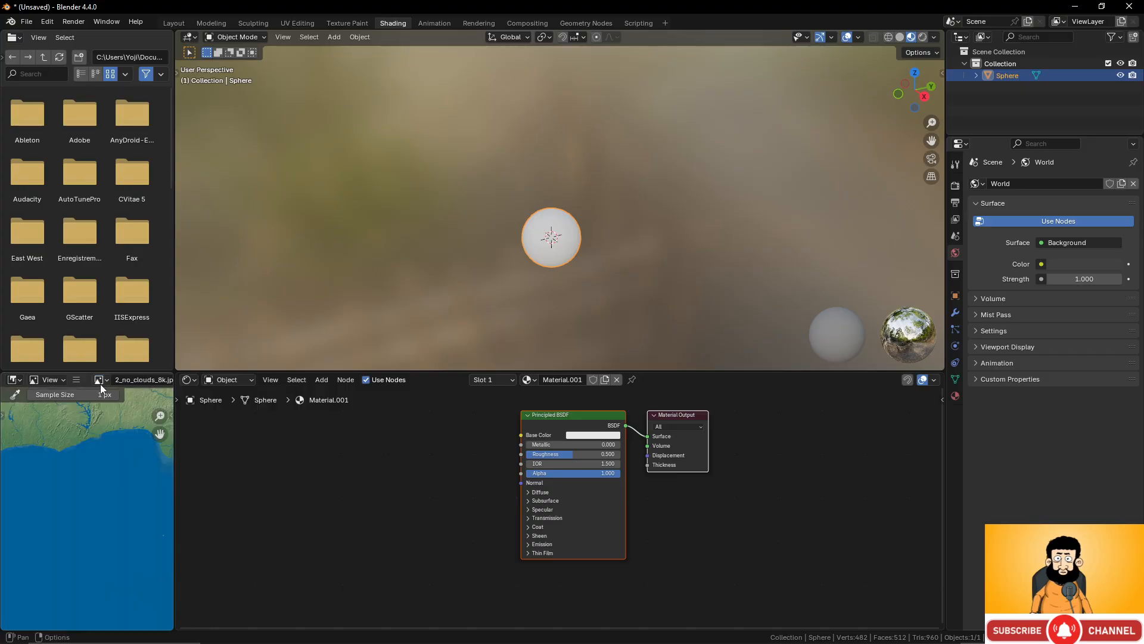
Add the 2_no_clouds_8k.jpg image as a texture node and link its Color output to the Principled BSDF's Base Color
drag(102, 380, 284, 460)
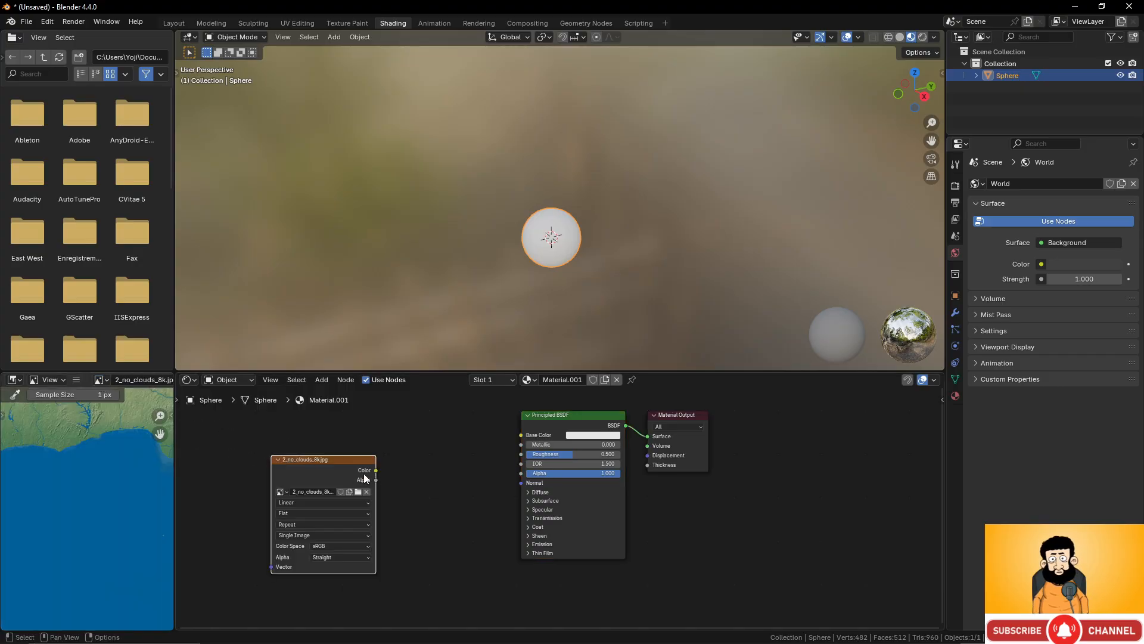
drag(377, 471, 521, 435)
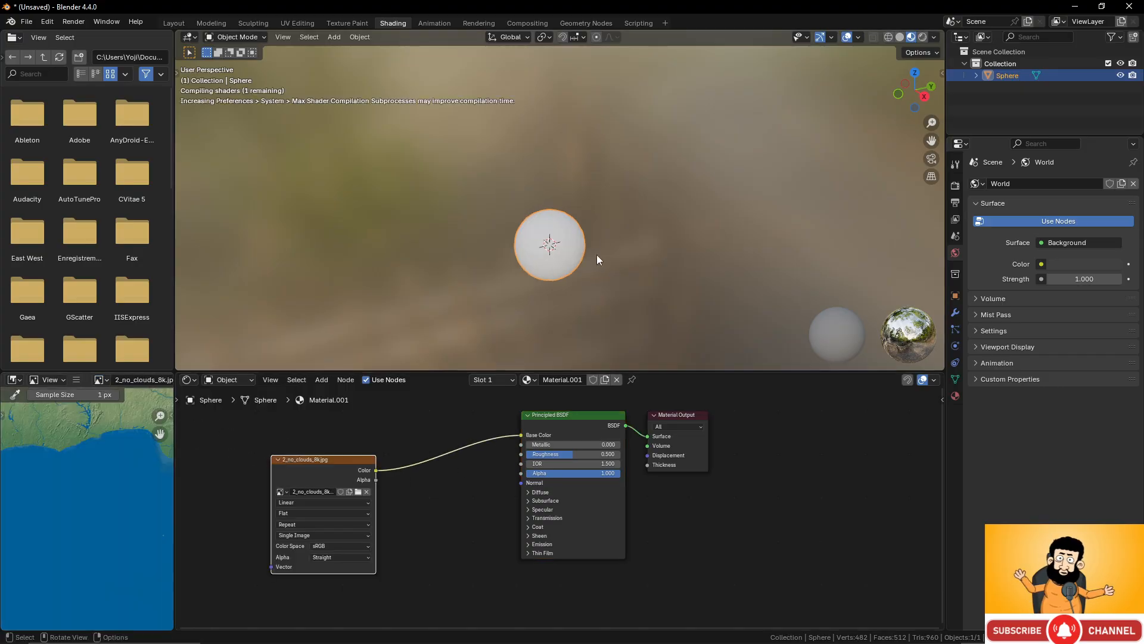
middle_drag(594, 265, 446, 280)
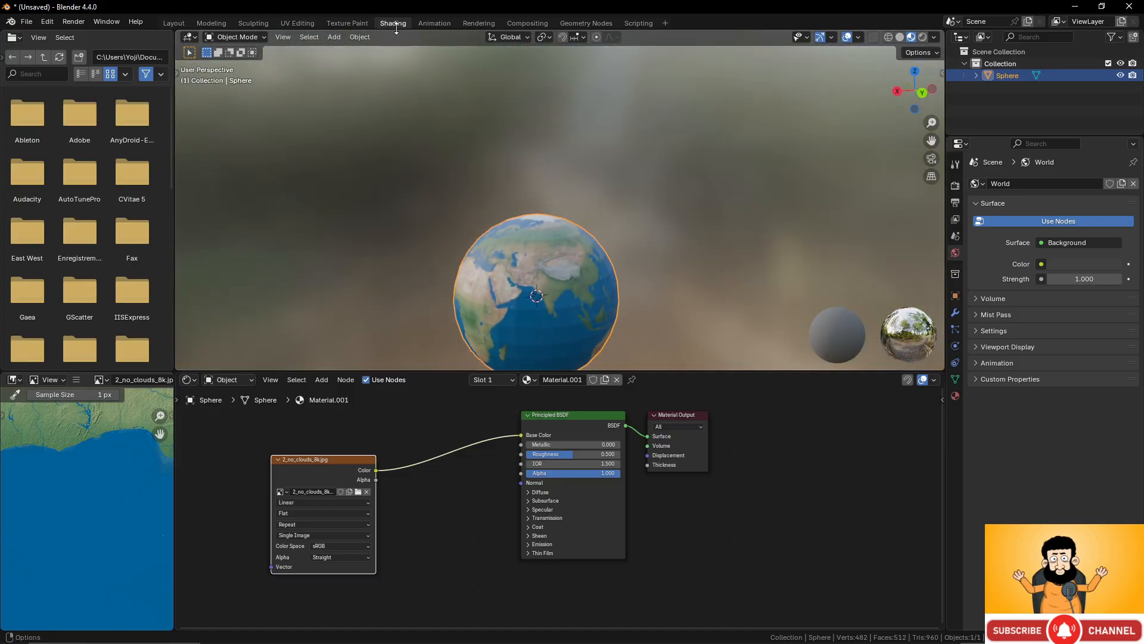
Return to the UV Editing workspace with the sphere in Edit Mode and set the 3D view to Material Preview shading
click(293, 22)
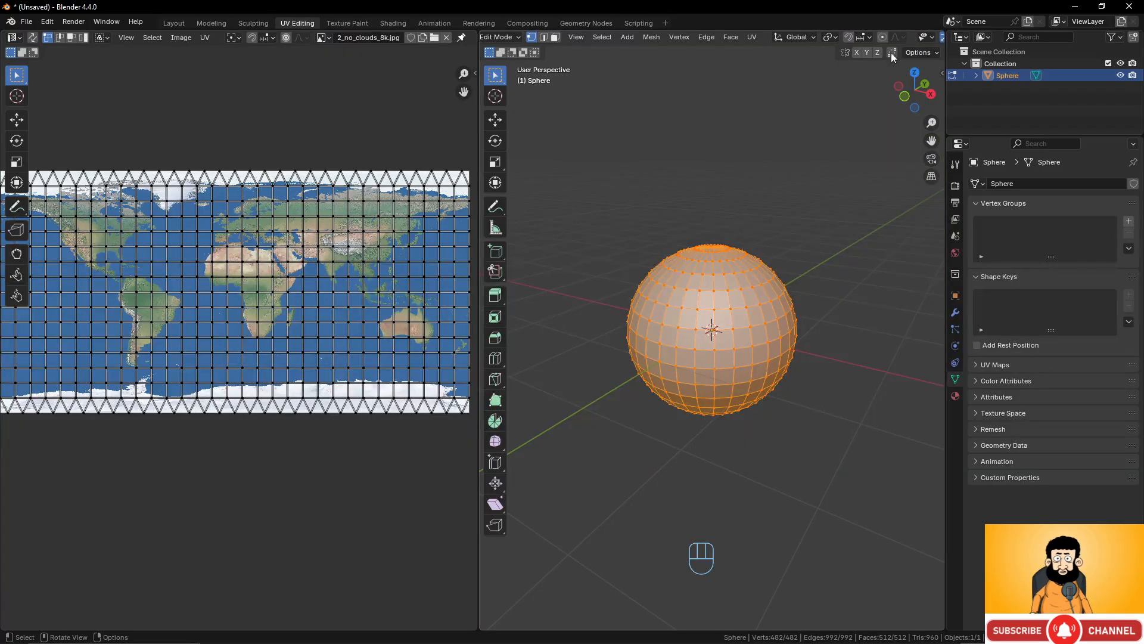
scroll(927, 37, right, 5)
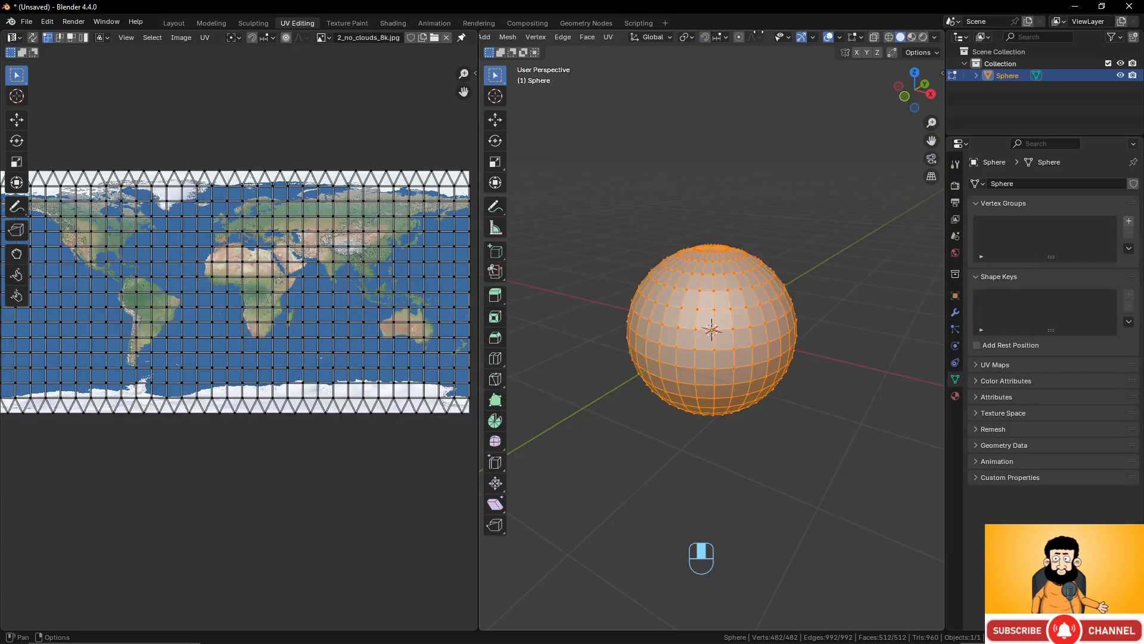
click(912, 37)
scroll(749, 313, up, 3)
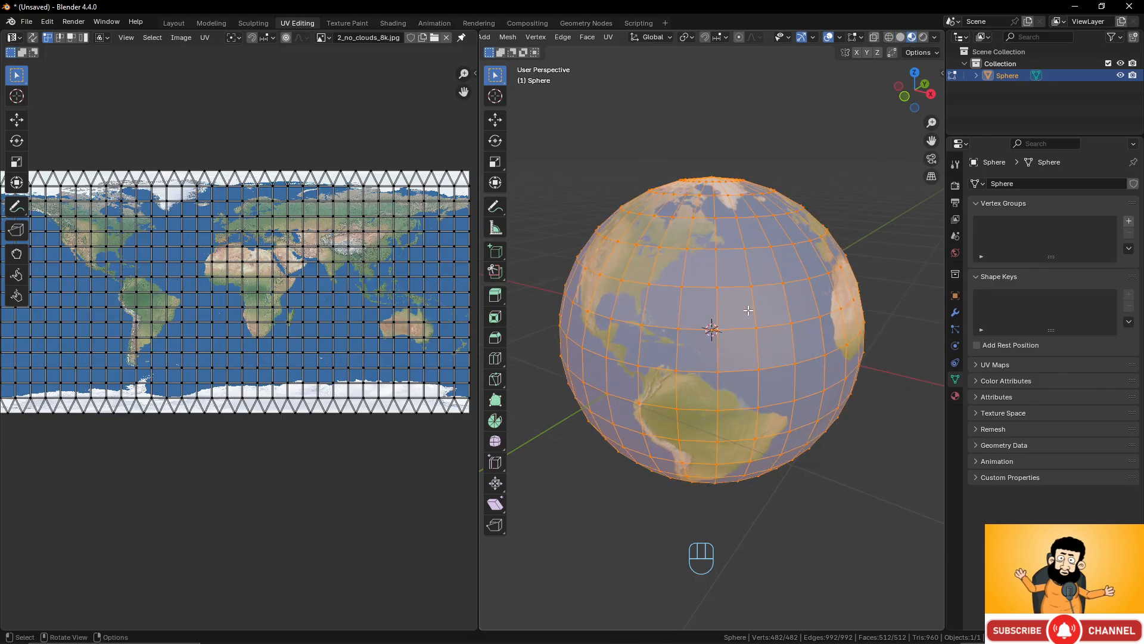
Try moving the single UV vertex over East Africa with all mesh vertices selected, then cancel the move
scroll(300, 274, up, 5)
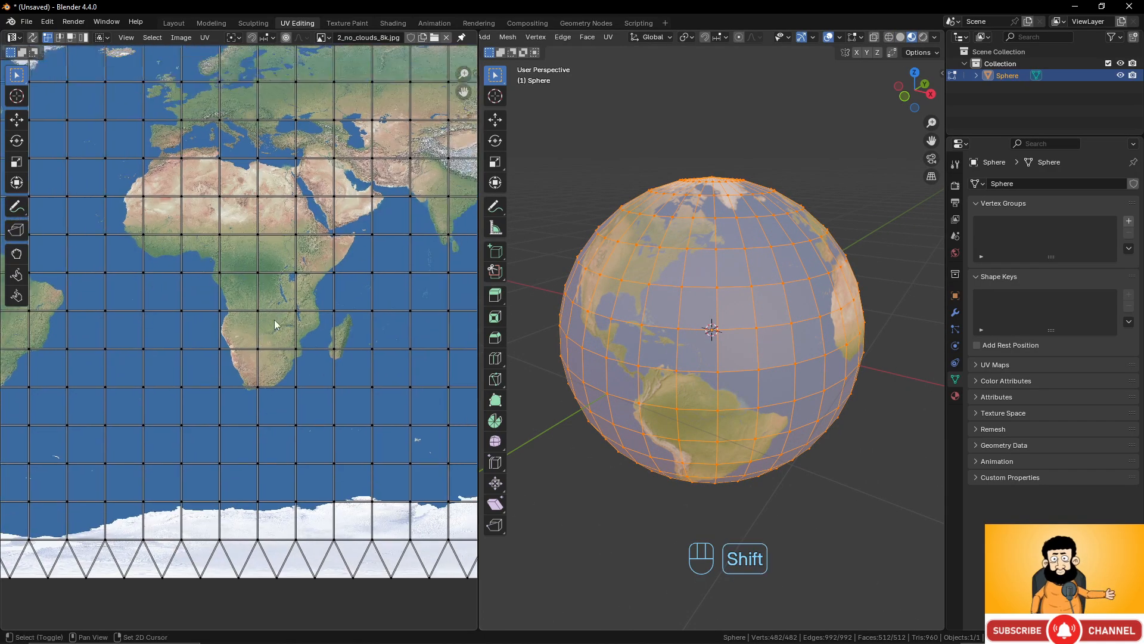
middle_drag(667, 352, 640, 341)
scroll(662, 345, up, 2)
click(694, 368)
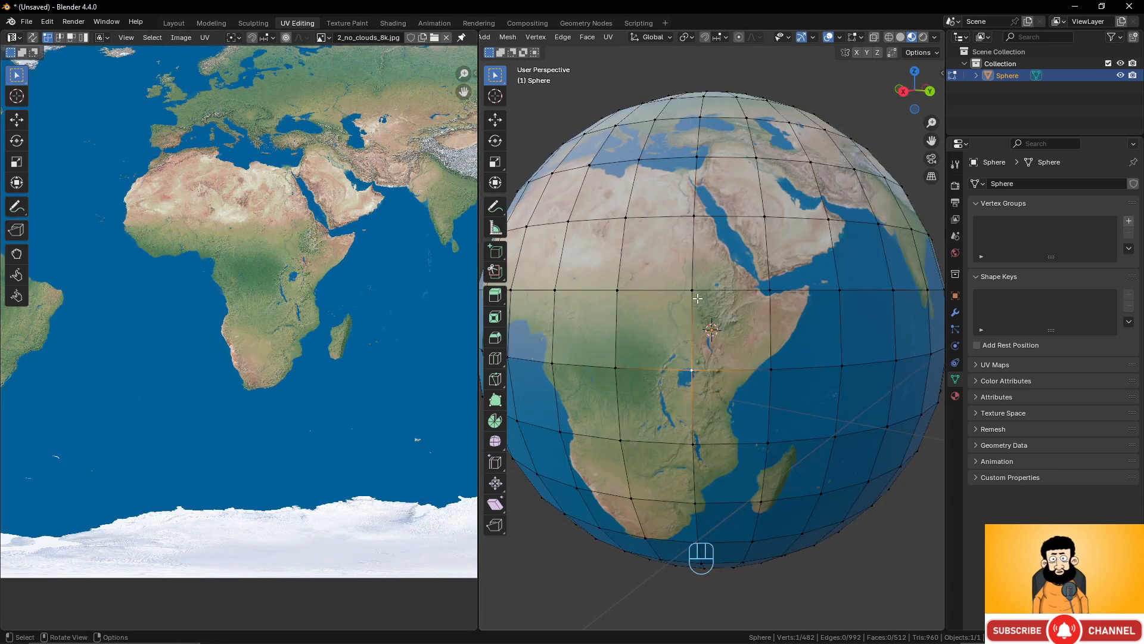
key(a)
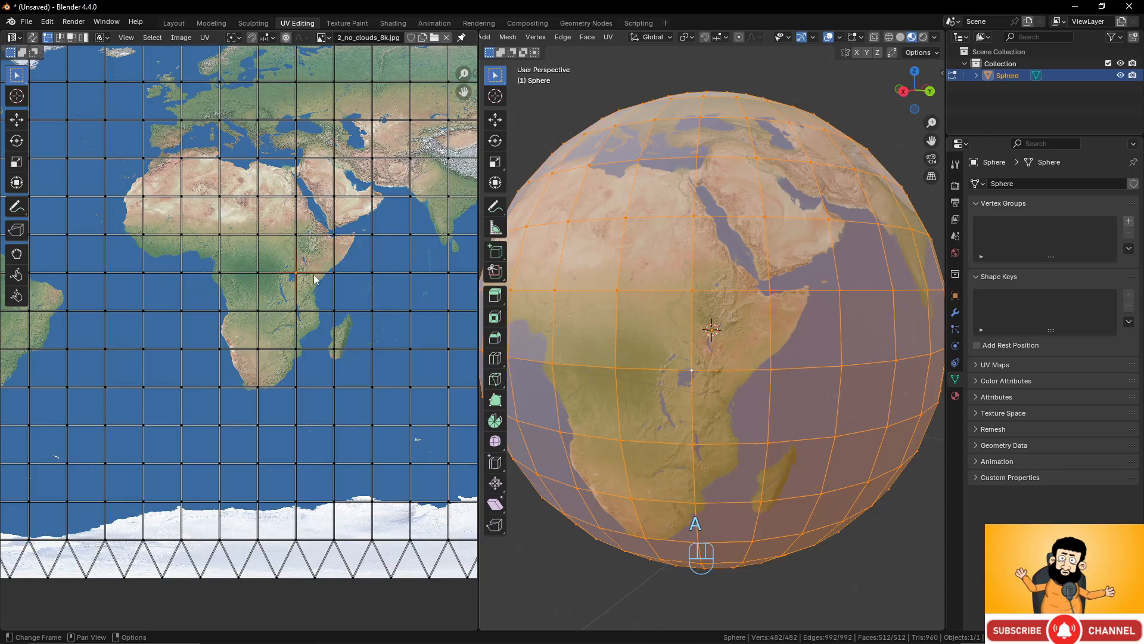
key(g)
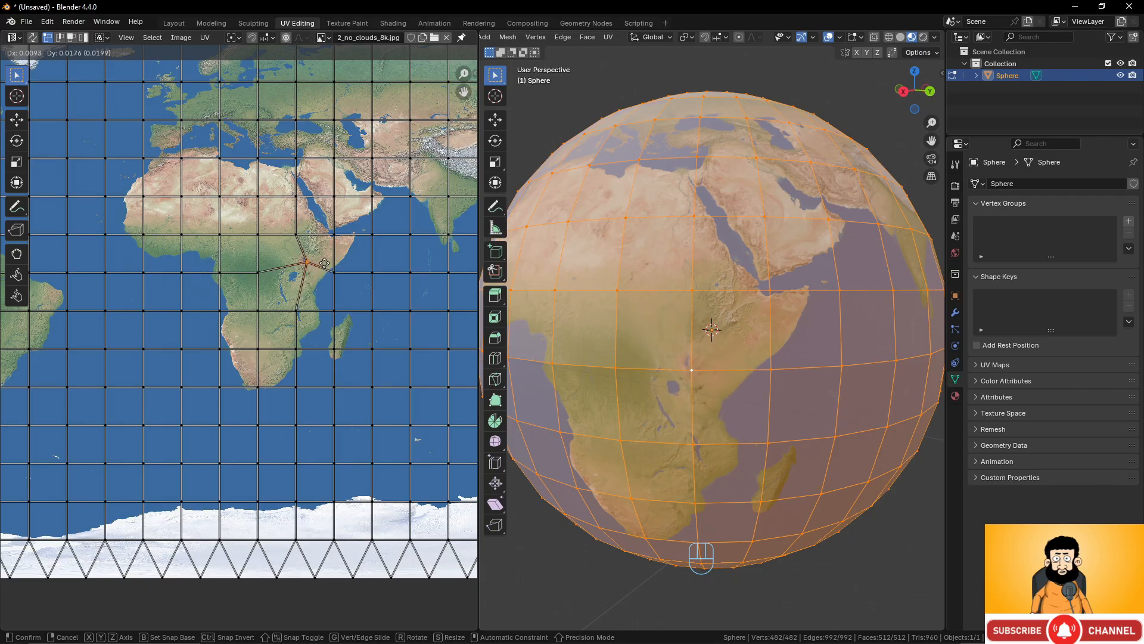
right_click(316, 277)
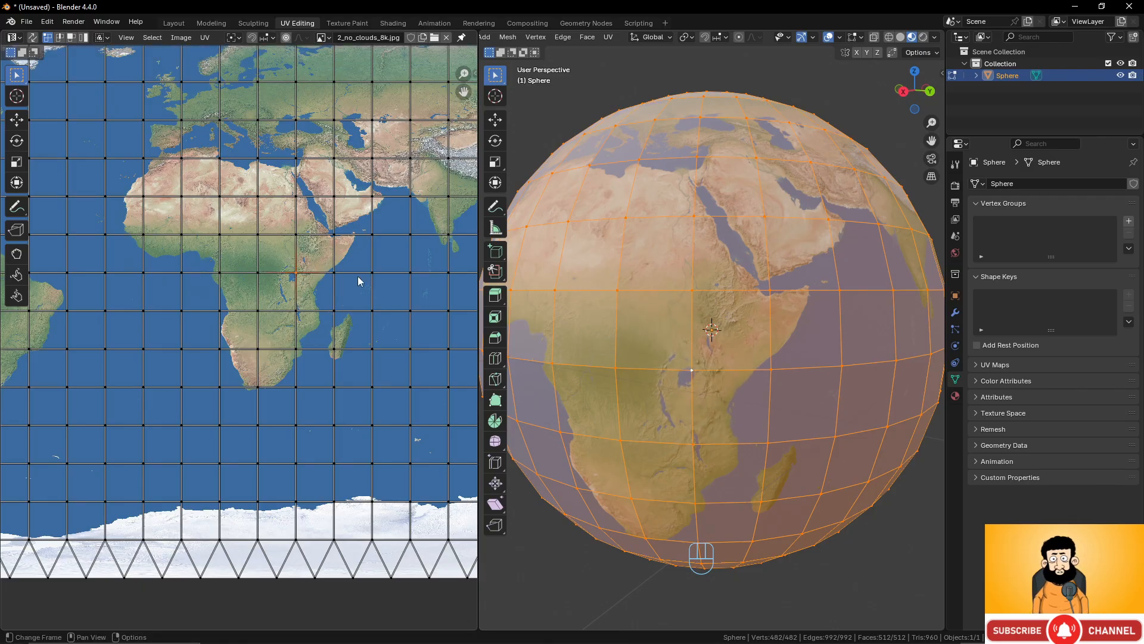
Compare the sphere's UV grid over the full Earth map with the texture on the globe around Africa and Europe
scroll(714, 295, down, 3)
middle_drag(715, 295, 687, 211)
scroll(758, 298, up, 2)
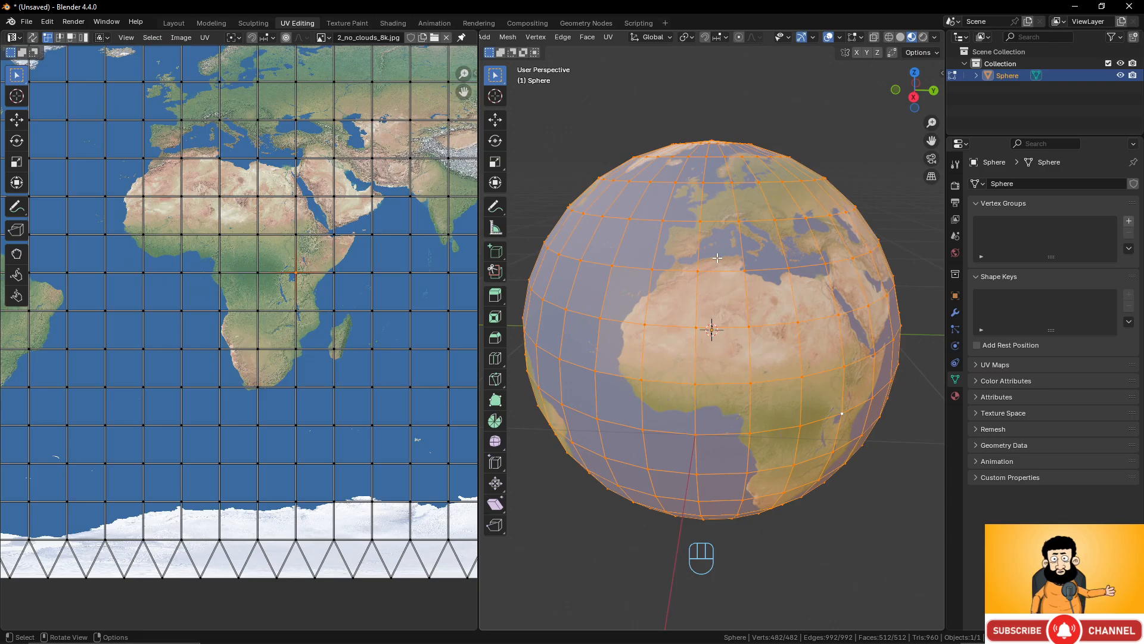
scroll(351, 261, down, 3)
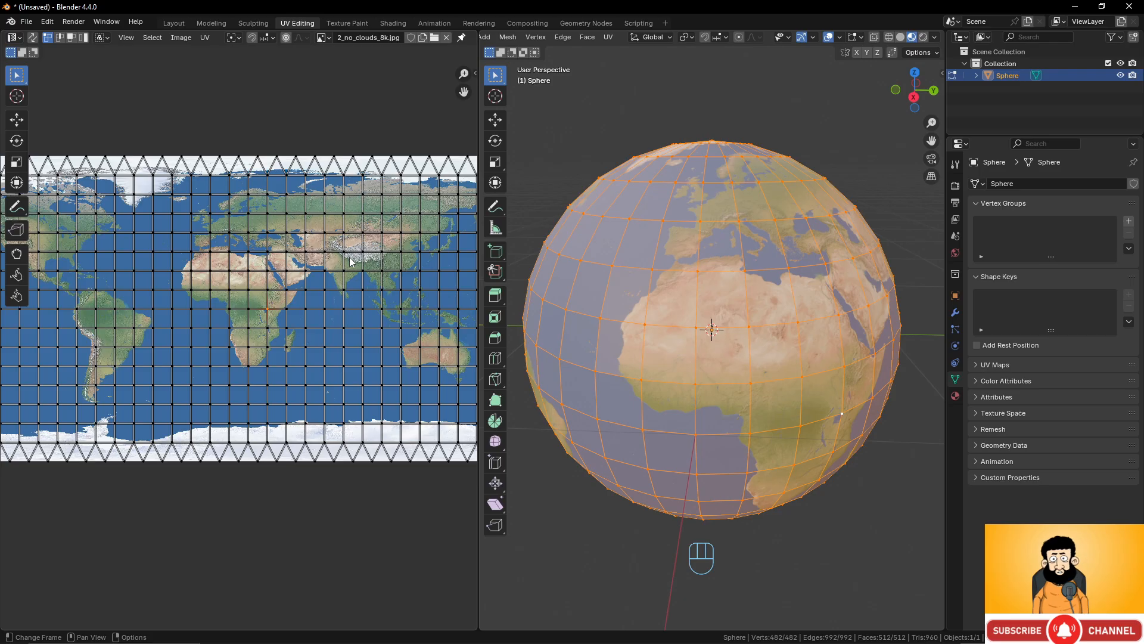
scroll(773, 326, down, 2)
scroll(429, 238, up, 2)
scroll(427, 237, down, 3)
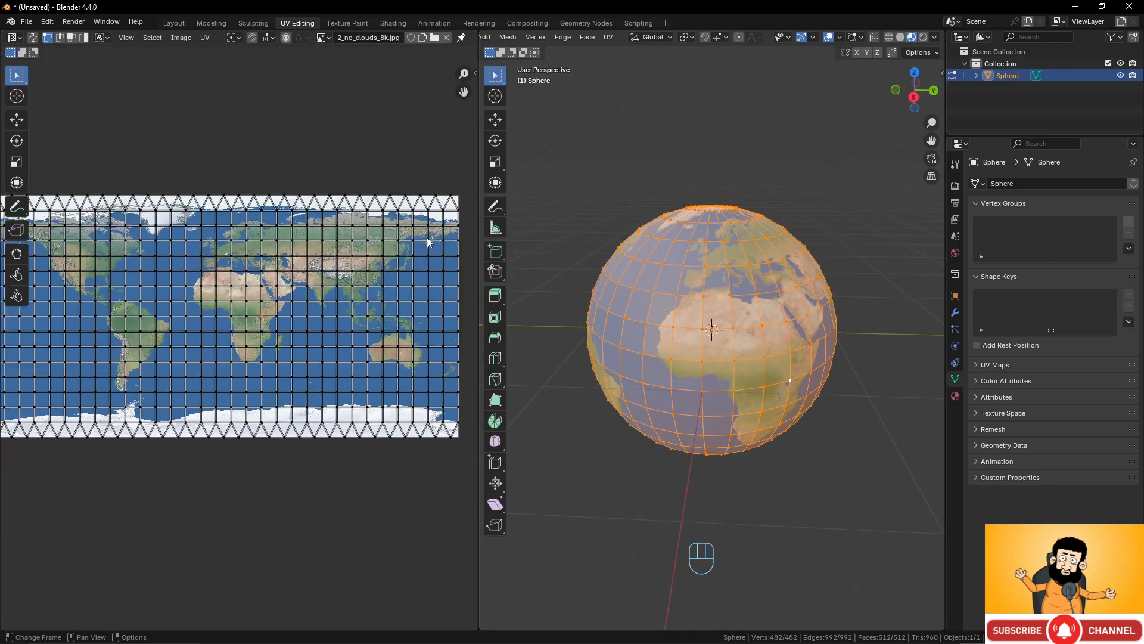
scroll(368, 274, down, 1)
scroll(371, 292, up, 3)
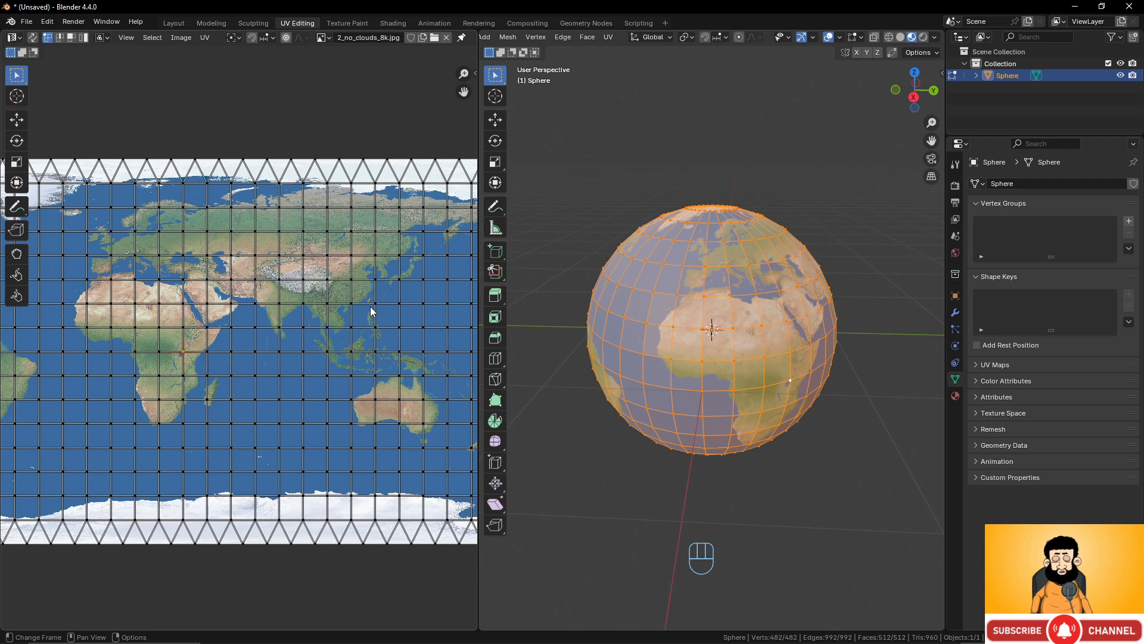
scroll(317, 312, down, 3)
scroll(326, 287, up, 1)
scroll(359, 266, down, 1)
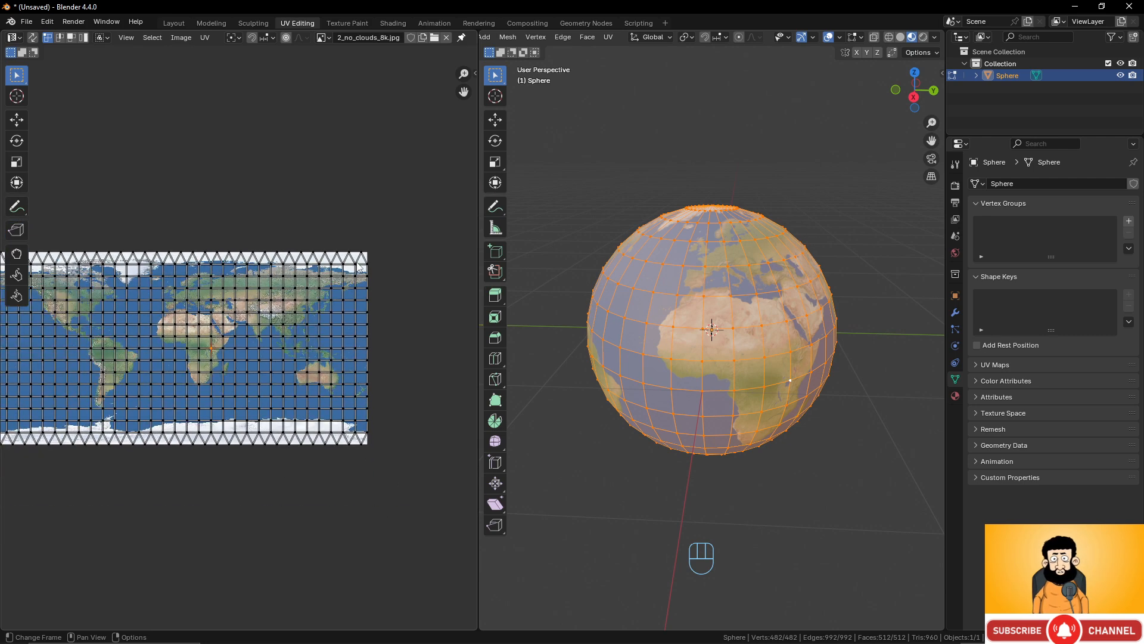
scroll(359, 267, up, 1)
Return to Object Mode, hide the sphere in the viewport, and add a cube mesh
key(Tab)
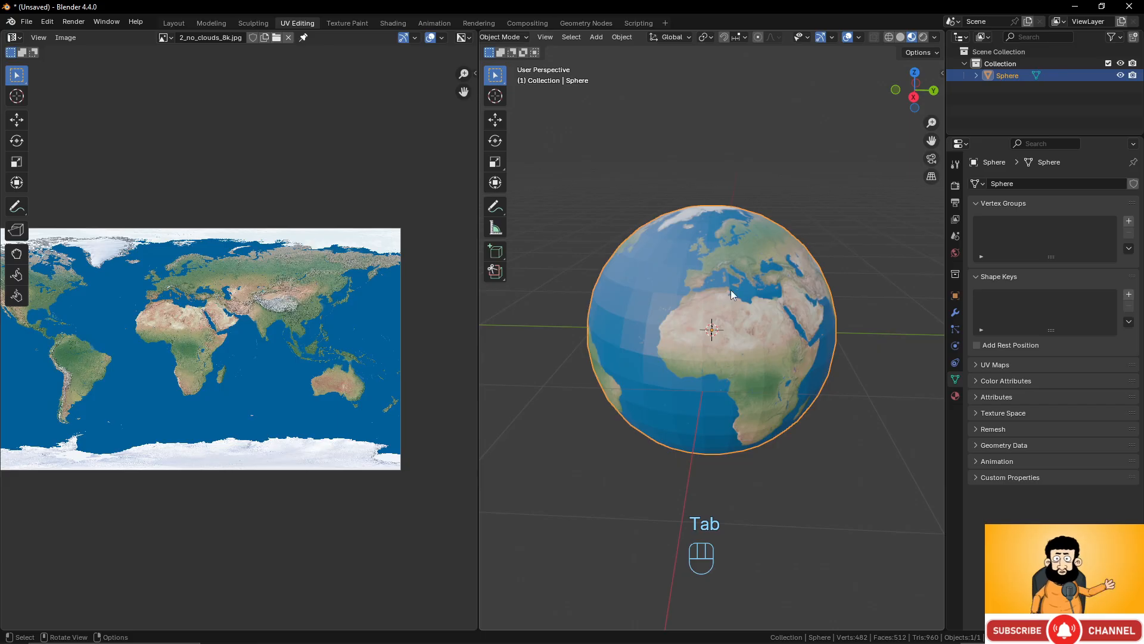
middle_drag(726, 302, 724, 308)
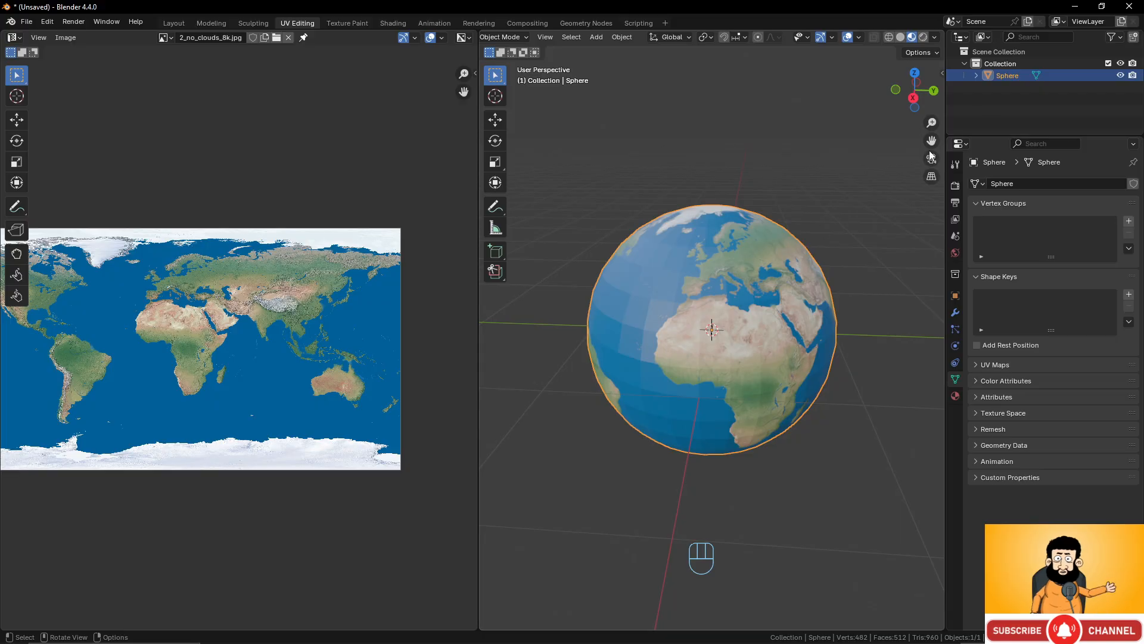
click(1120, 75)
key(shift+a)
mouse_move(739, 257)
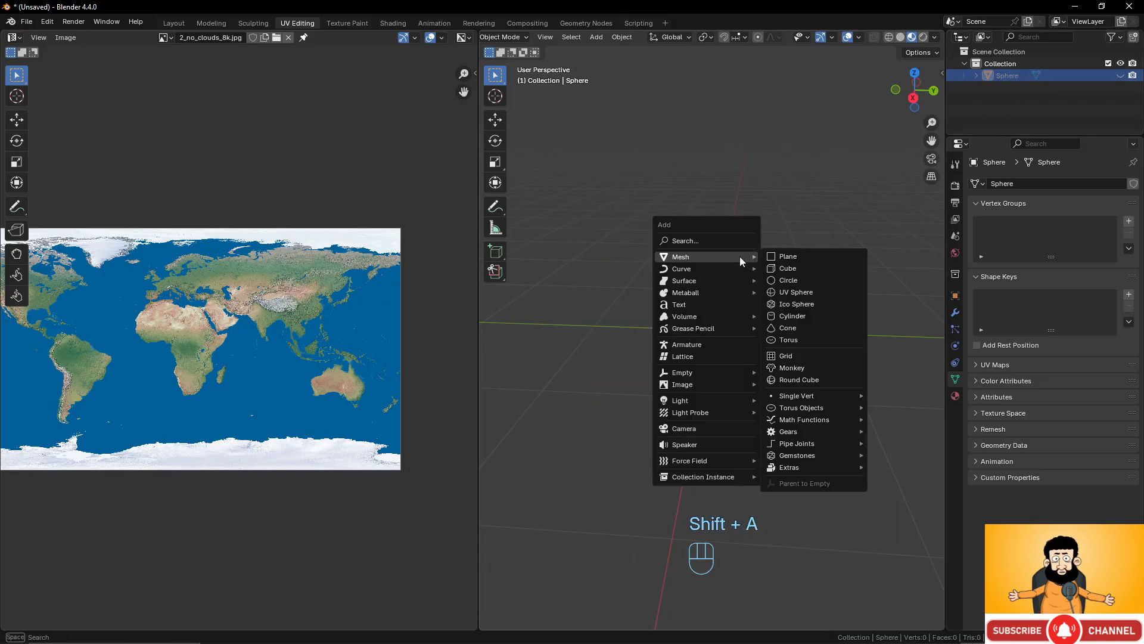
click(809, 260)
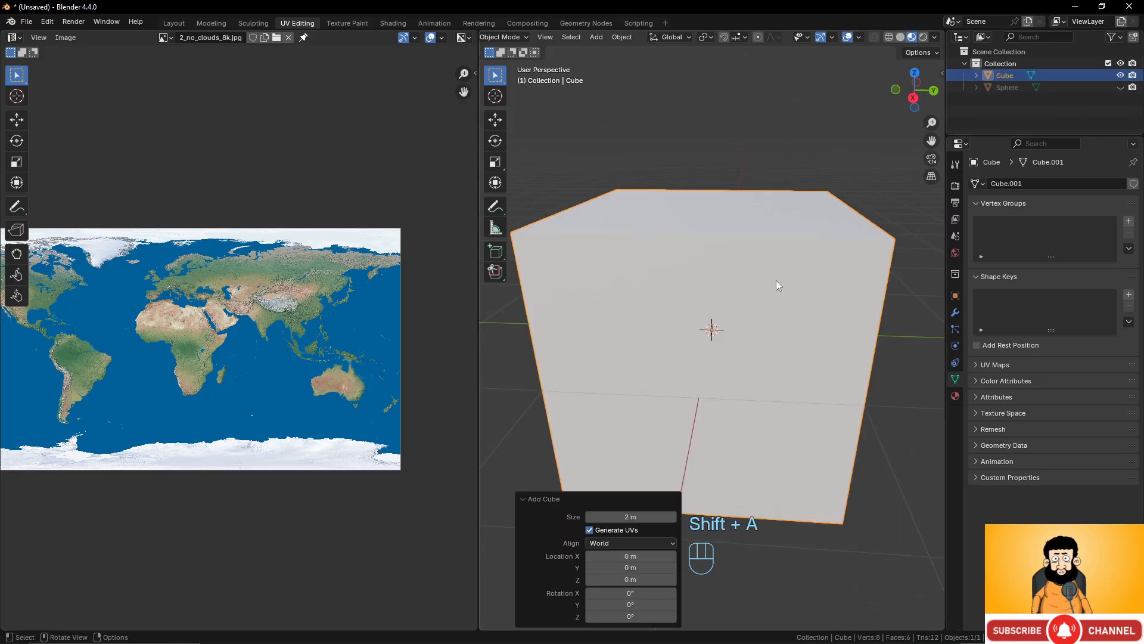
Switch the 3D view to Solid shading and unlink 2_no_clouds_8k.jpg from the image editor
scroll(776, 281, down, 3)
middle_drag(761, 288, 733, 300)
click(901, 38)
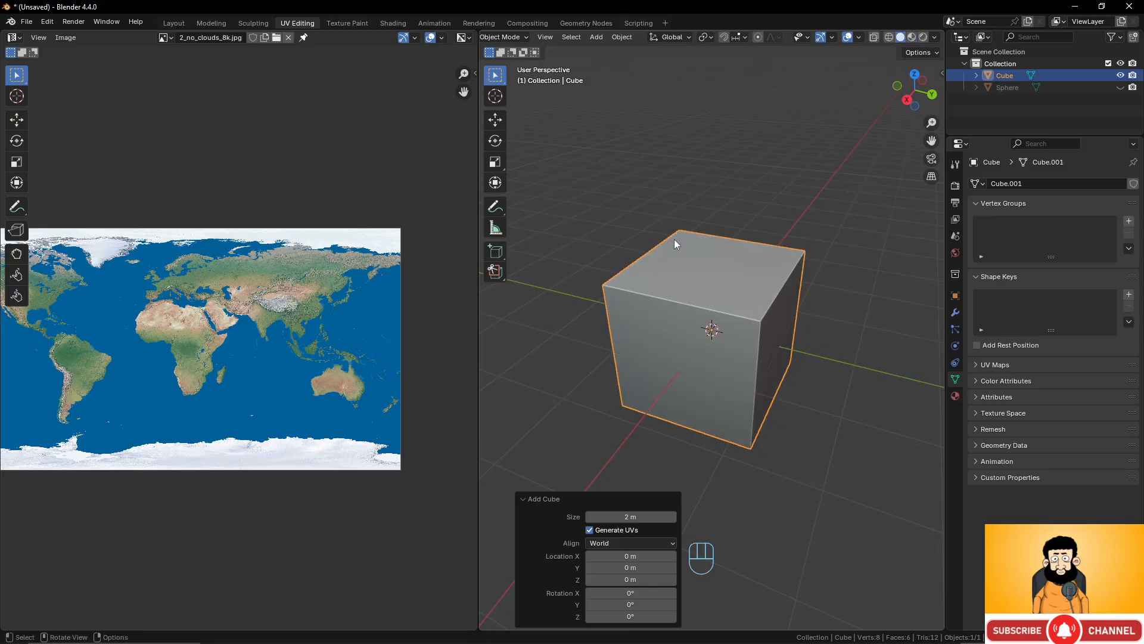
click(288, 37)
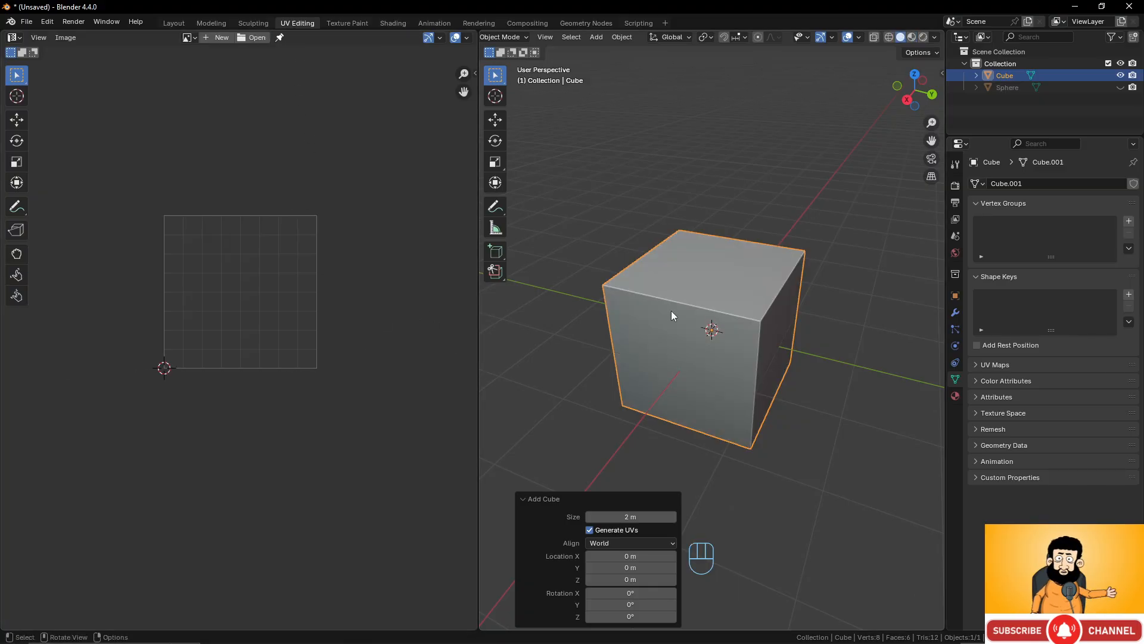
Examine the cube's default UV layout in Edit Mode, then return to Object Mode
key(Tab)
scroll(238, 281, up, 4)
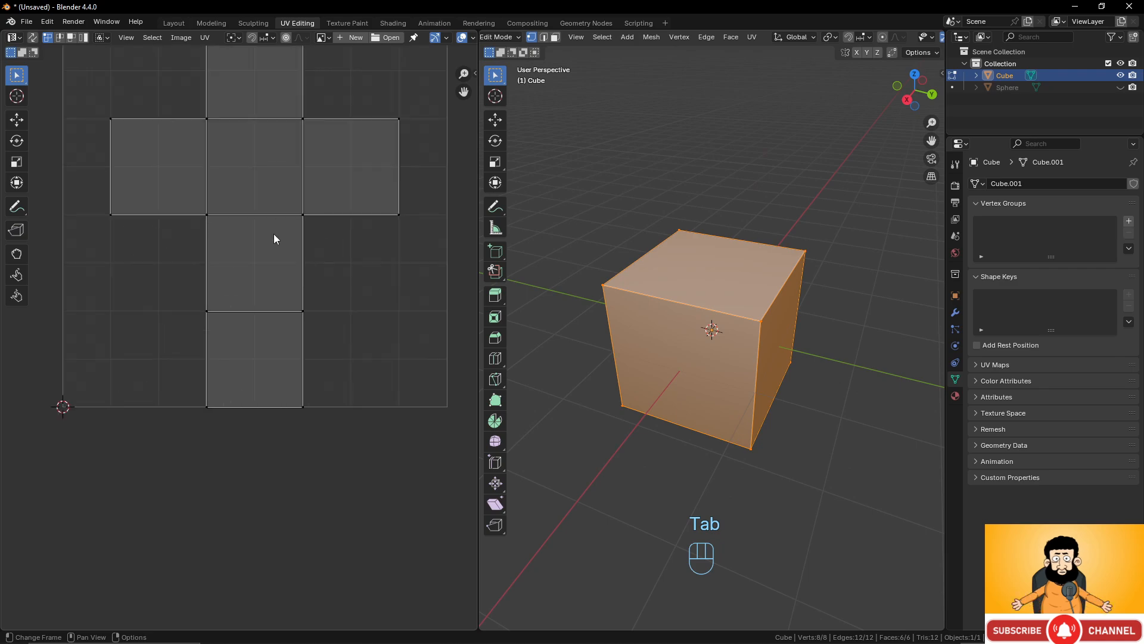
scroll(273, 233, down, 1)
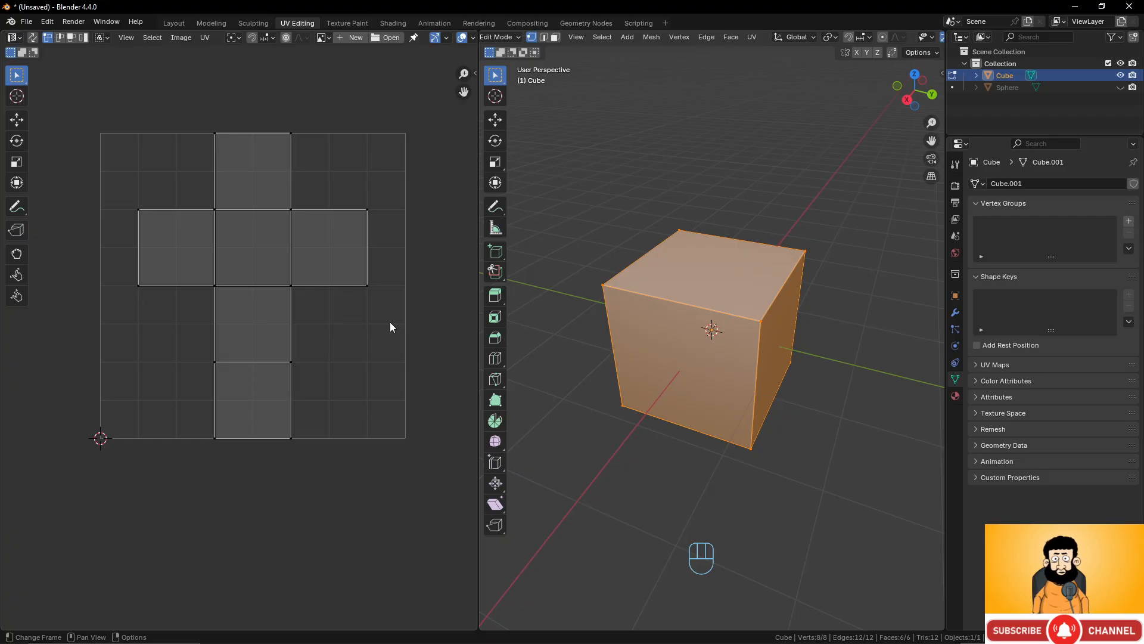
middle_drag(650, 312, 784, 281)
key(Tab)
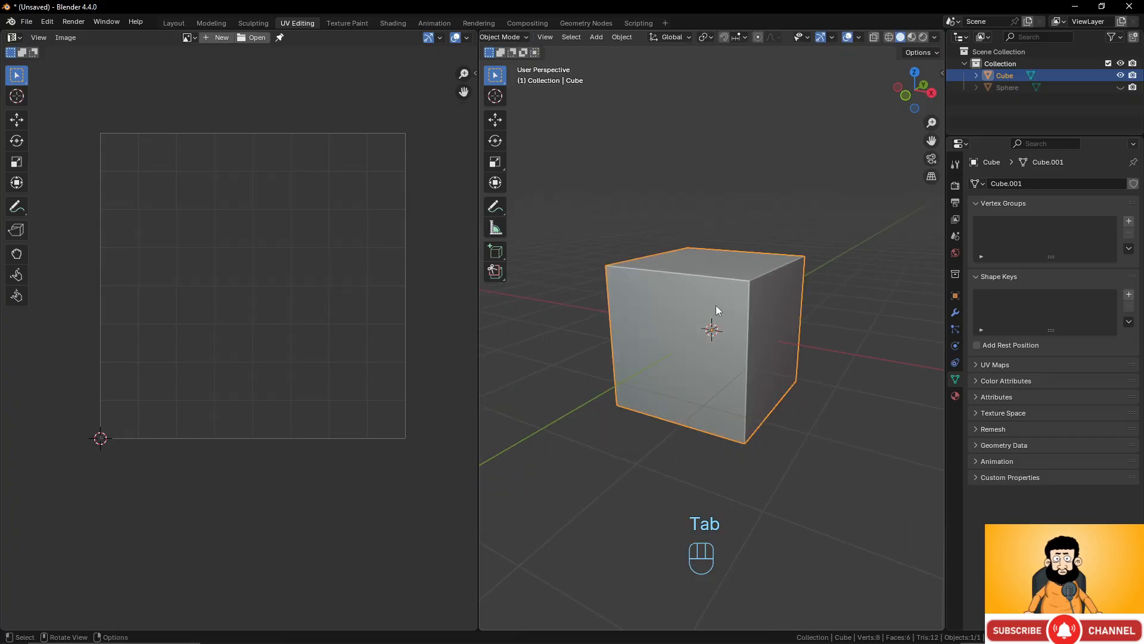
Add two centred, perpendicular vertical loop cuts to the cube in Edit Mode, dividing its top face into quarters
middle_drag(717, 305, 763, 316)
key(Tab)
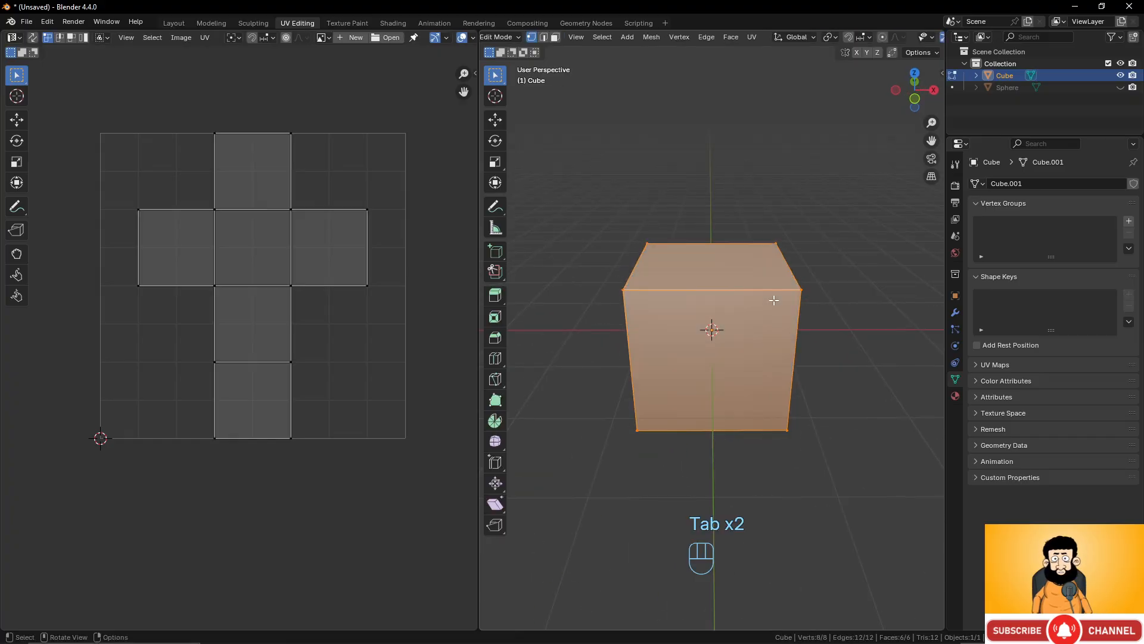
key(ctrl+r)
click(718, 274)
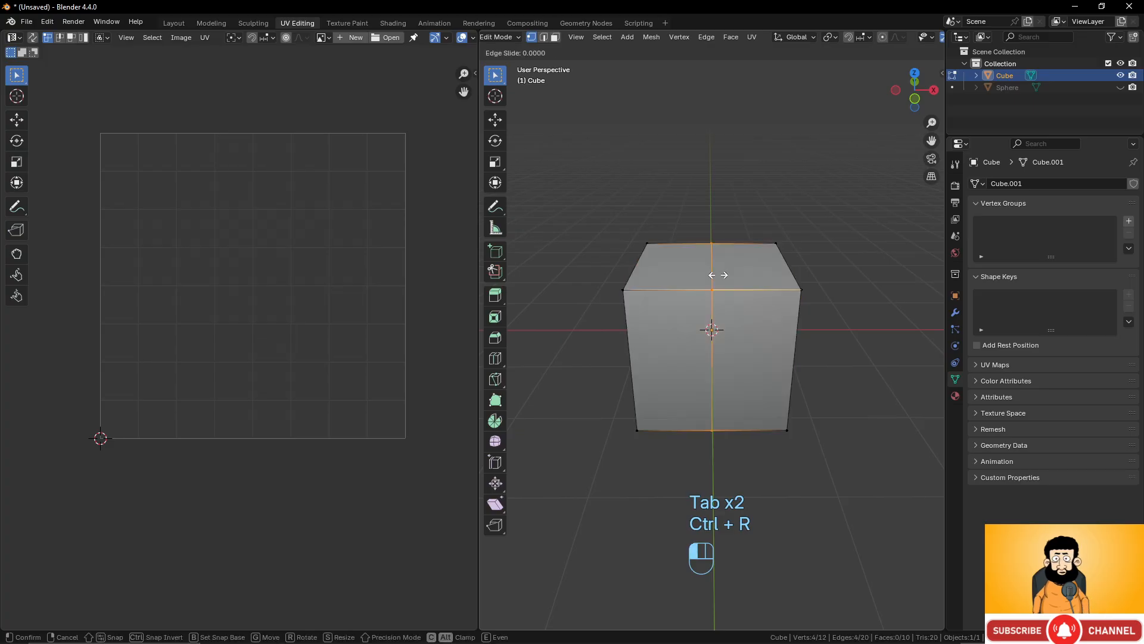
click(718, 274)
middle_drag(733, 289, 747, 307)
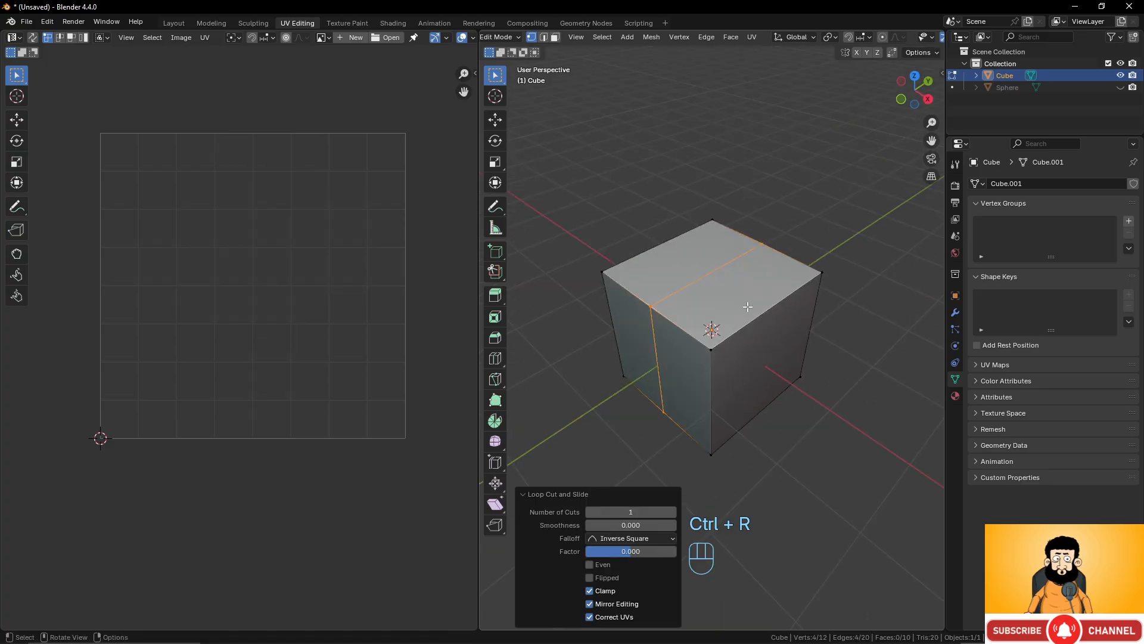
key(ctrl+r)
click(748, 307)
click(748, 306)
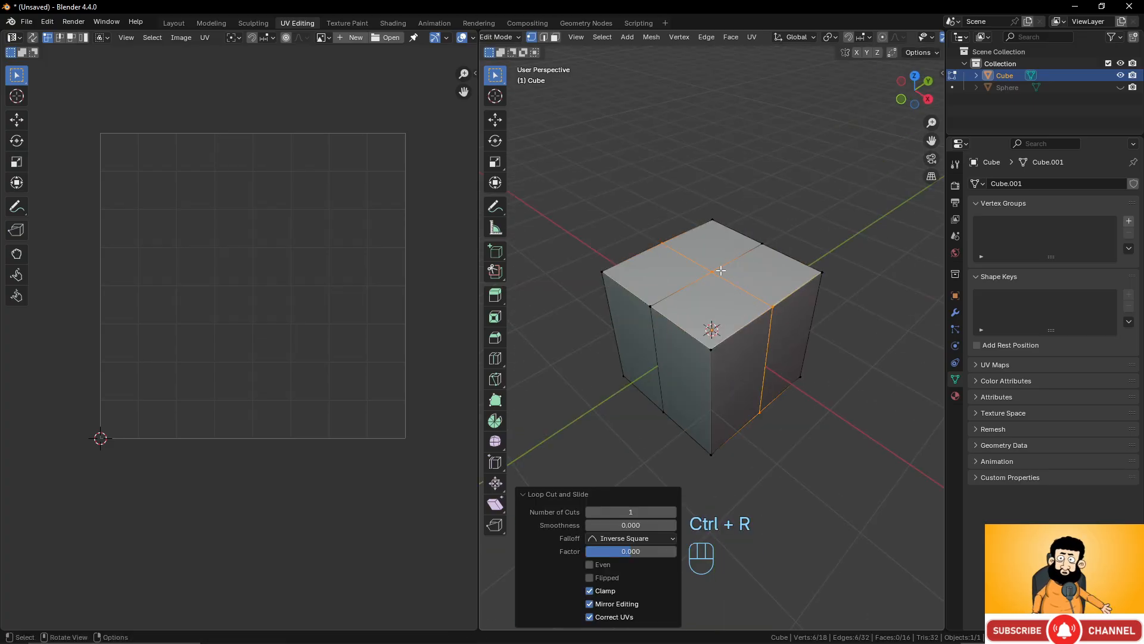
Extrude one quarter of the cube's top face upward about 1.36 m and add a centred loop cut around the extruded block
click(725, 322)
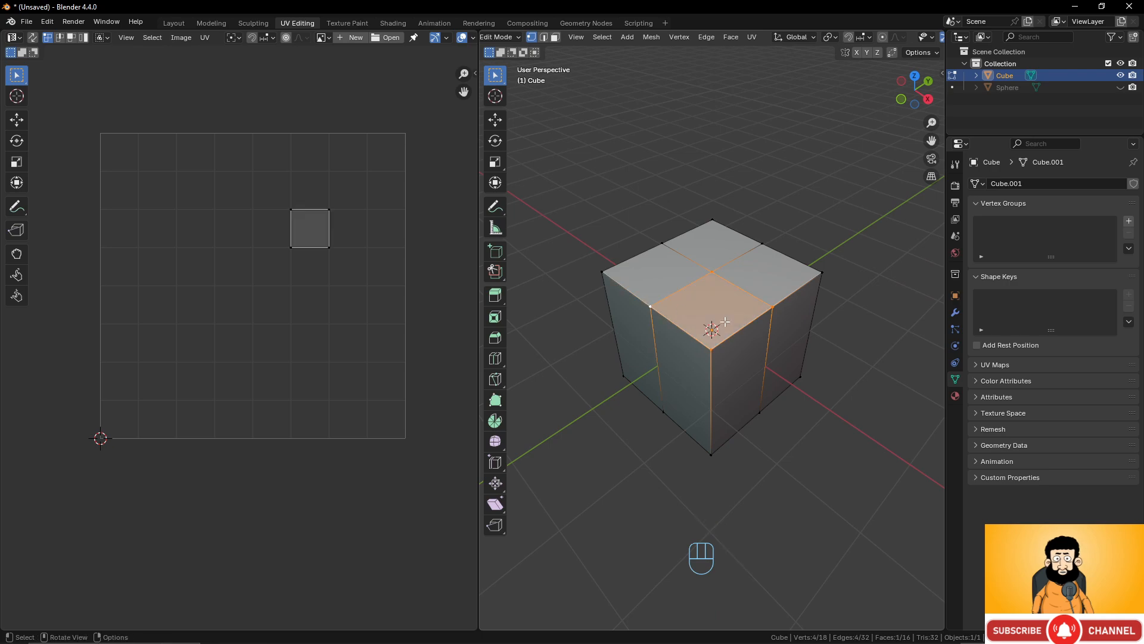
key(e)
click(717, 240)
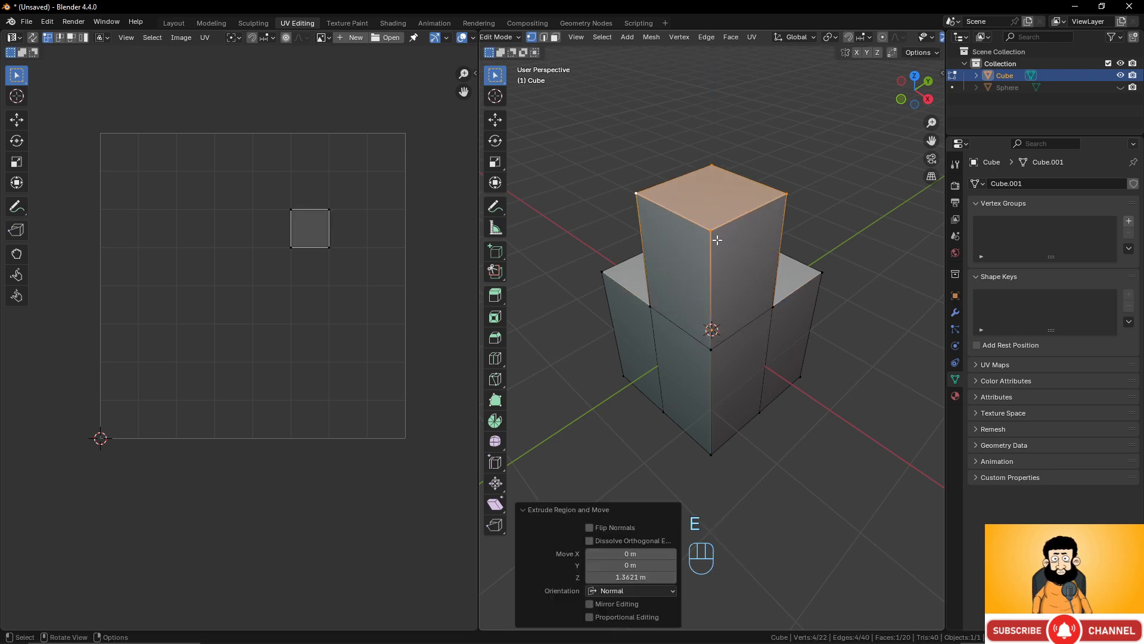
middle_drag(717, 239, 664, 235)
key(ctrl+r)
click(677, 259)
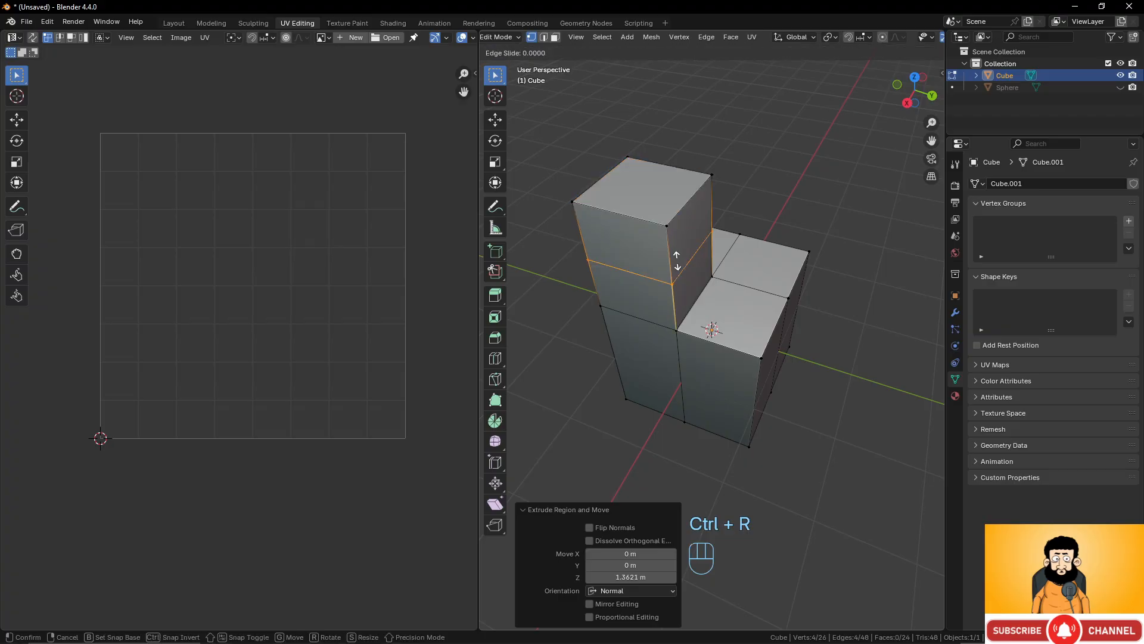
click(677, 260)
Select the upper inner side face of the extruded block and extrude it outward about 0.92 m over the cube
click(669, 230)
shift+click(674, 280)
shift+click(714, 230)
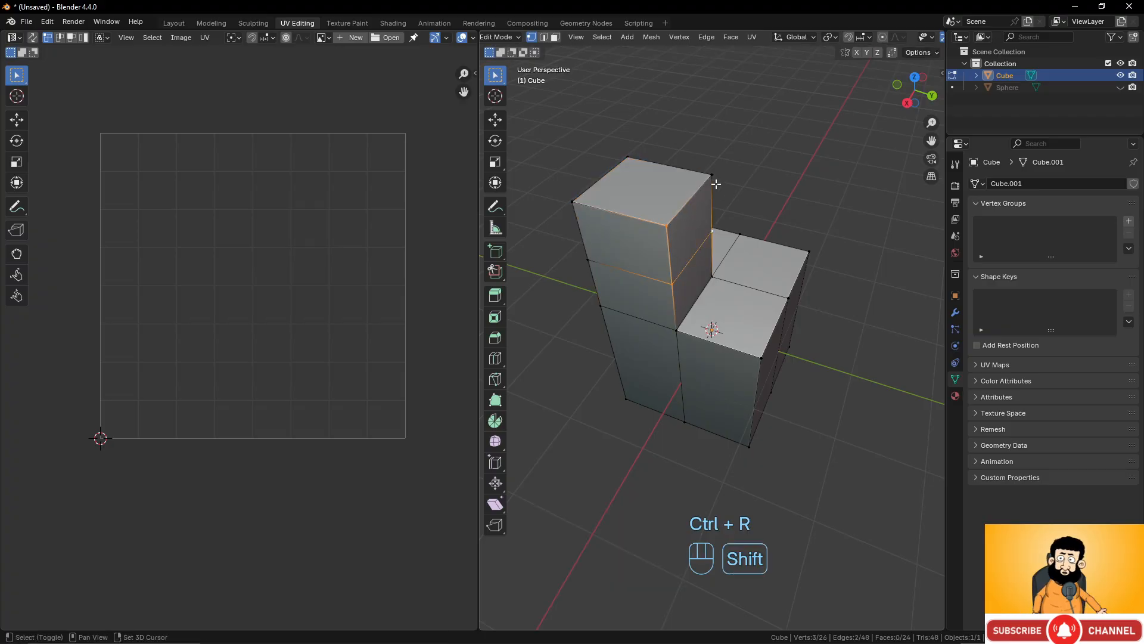
shift+click(713, 176)
key(e)
click(806, 241)
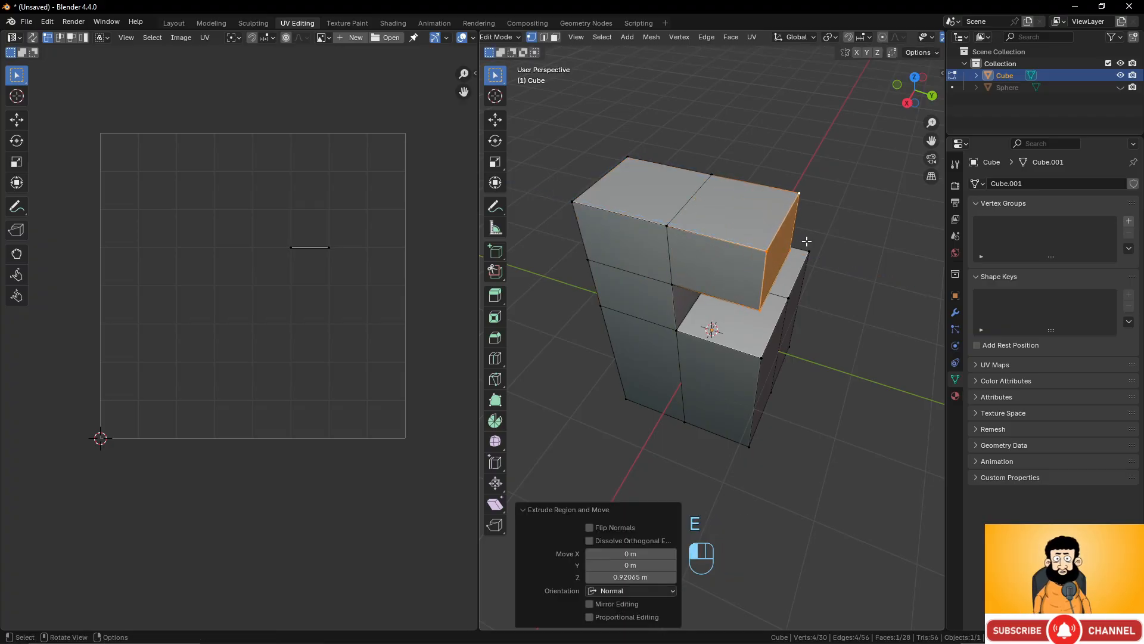
Select the entire modified mesh in Edit Mode to show its complete UV layout
middle_drag(806, 241, 730, 269)
key(Tab)
key(Tab)
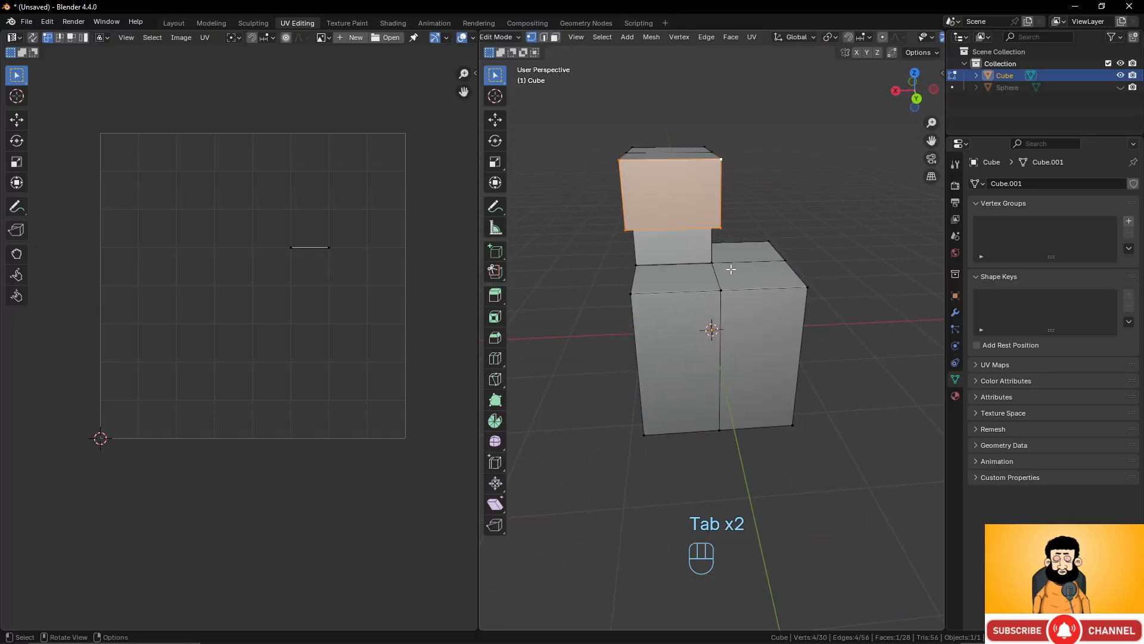
key(a)
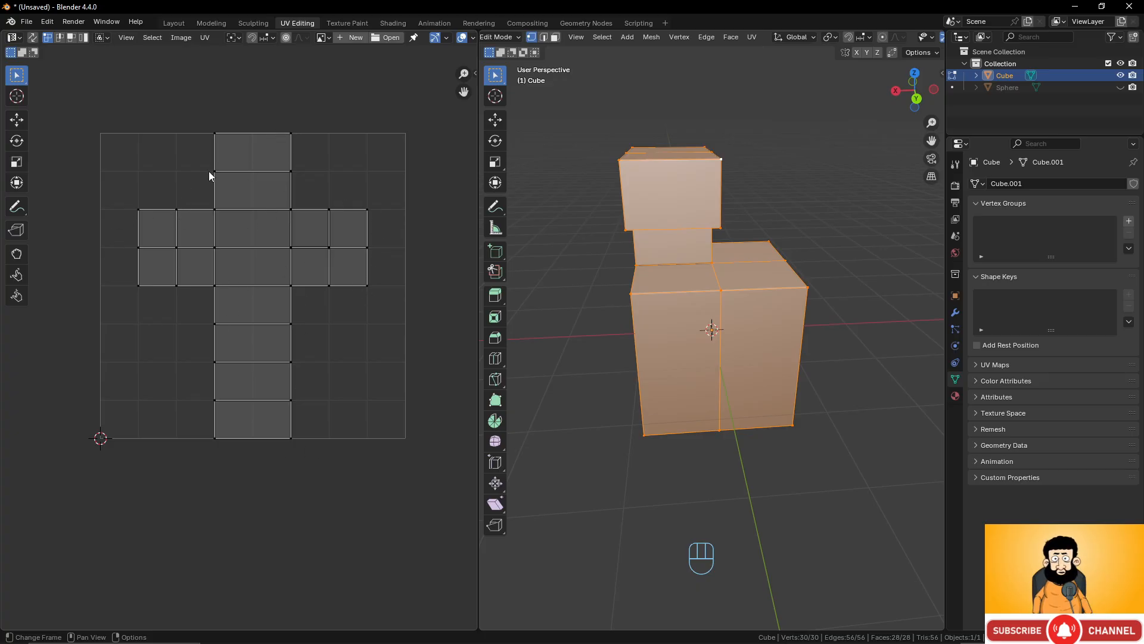
Select the outer side face of the extruded block's upper half and inspect its UVs up close
middle_drag(596, 250, 678, 214)
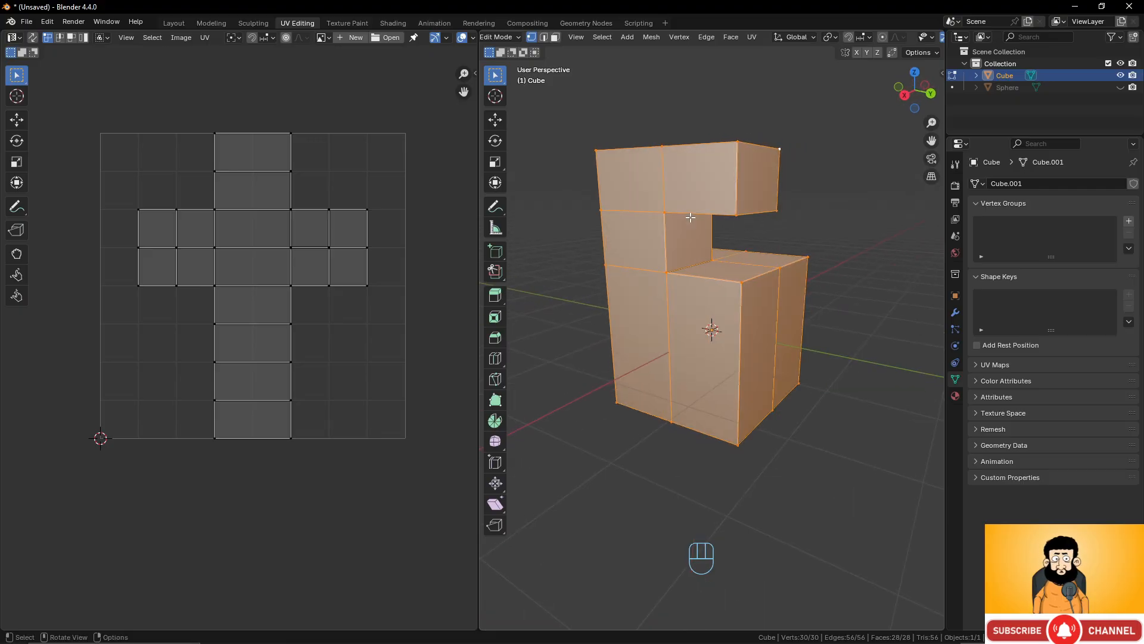
click(665, 211)
shift+click(662, 145)
shift+click(596, 151)
shift+click(600, 210)
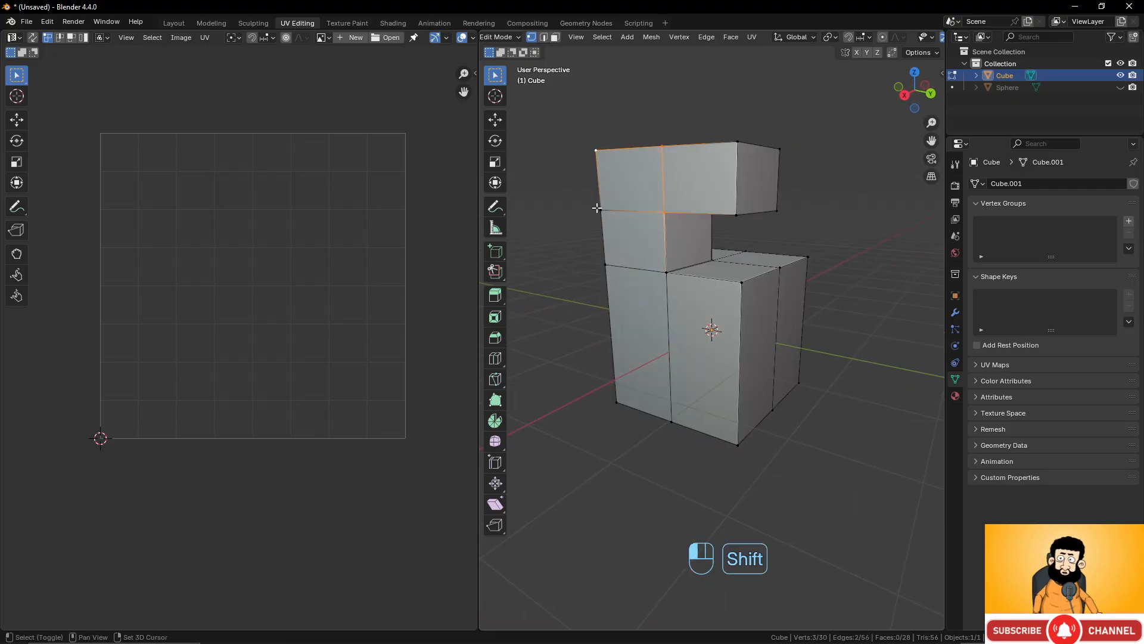
scroll(298, 233, up, 4)
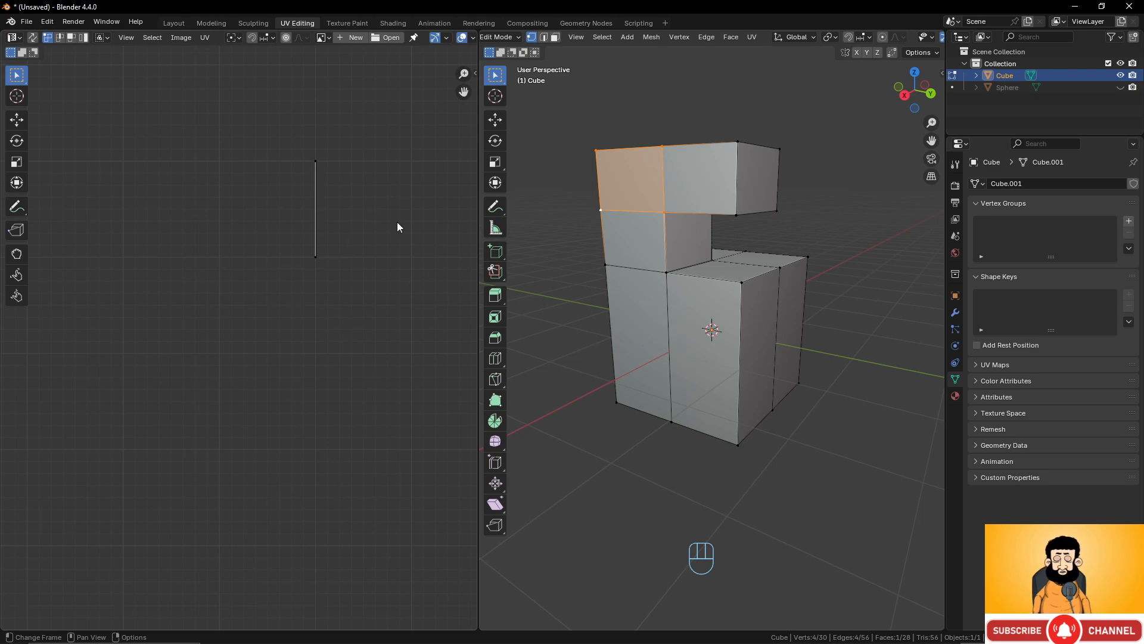
Display the image 2_no_clouds_8k.jpg behind the selected face's UVs in the UV Editor
middle_drag(825, 312, 792, 258)
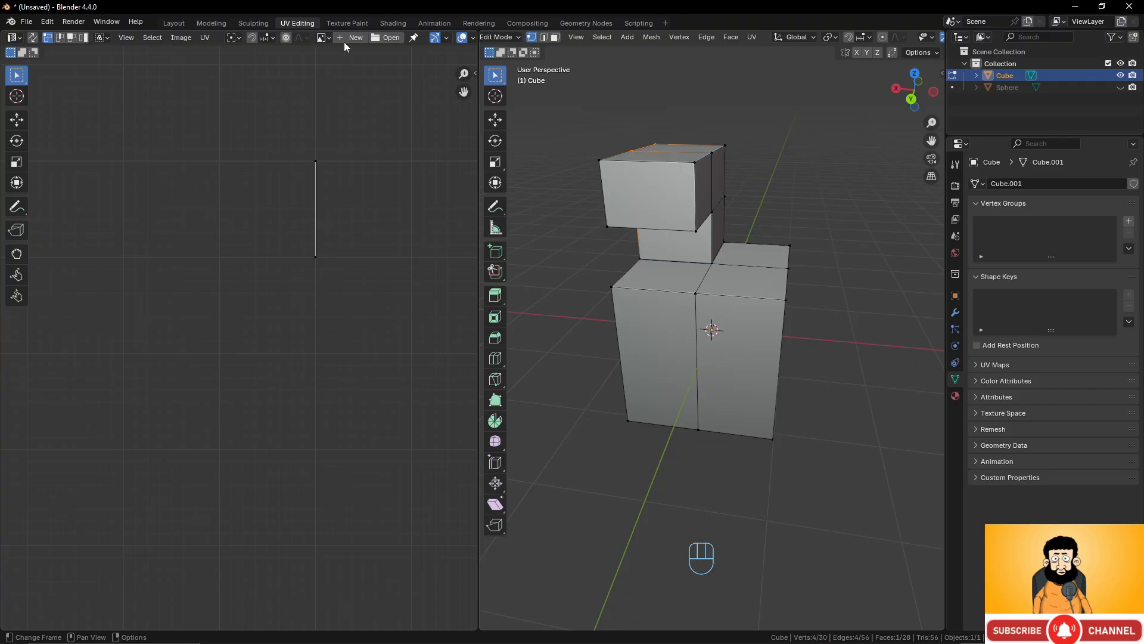
click(325, 38)
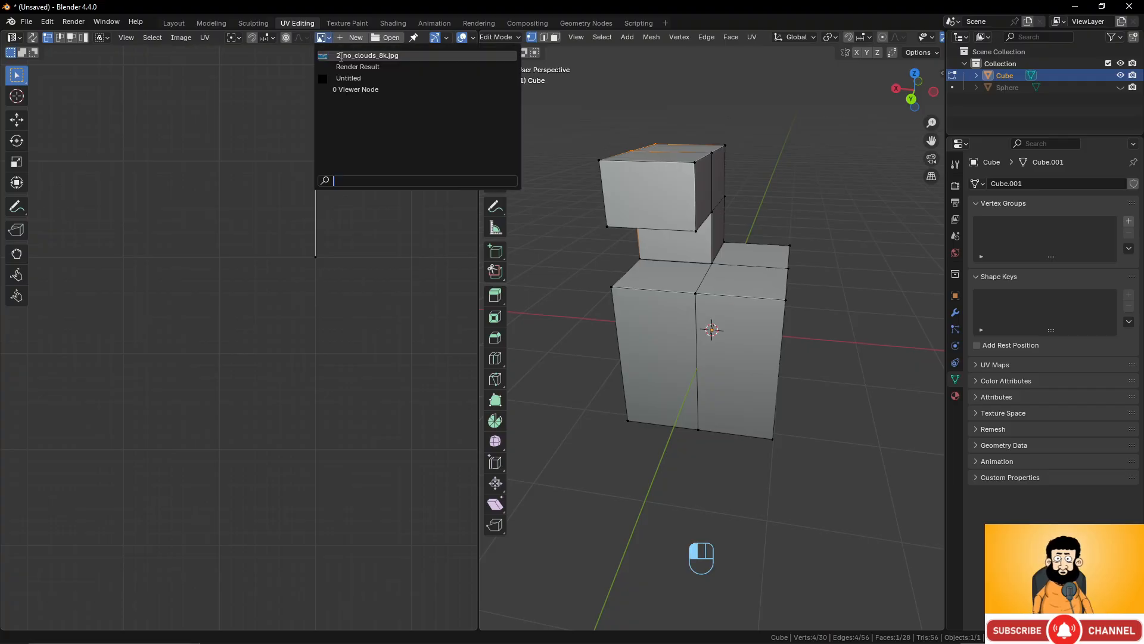
click(340, 56)
scroll(270, 221, down, 5)
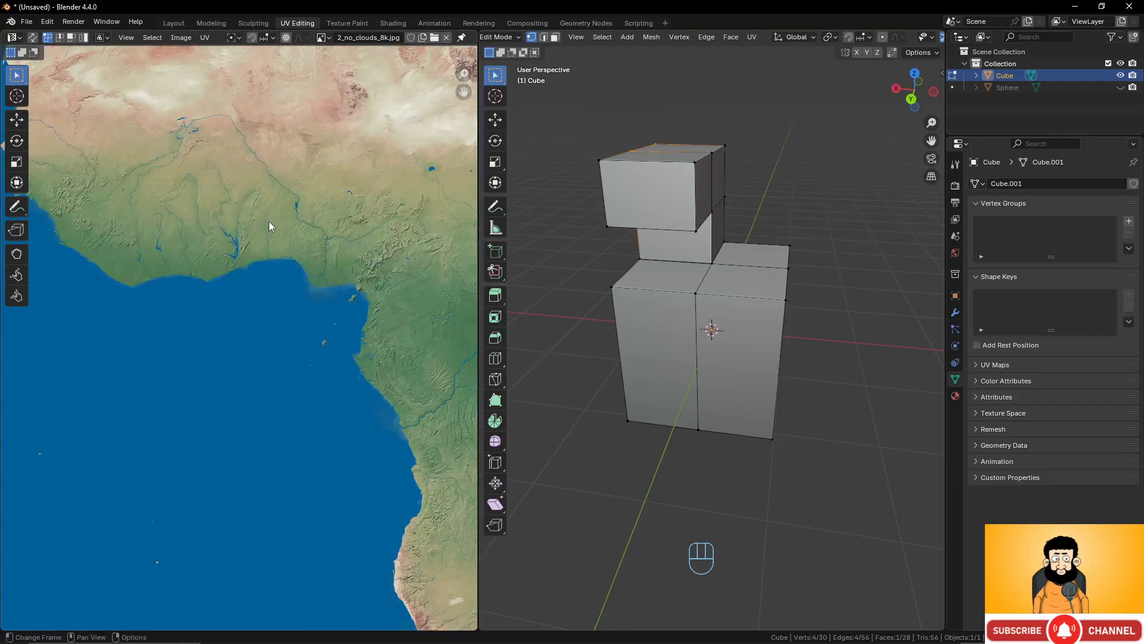
scroll(284, 221, down, 1)
middle_drag(283, 220, 208, 258)
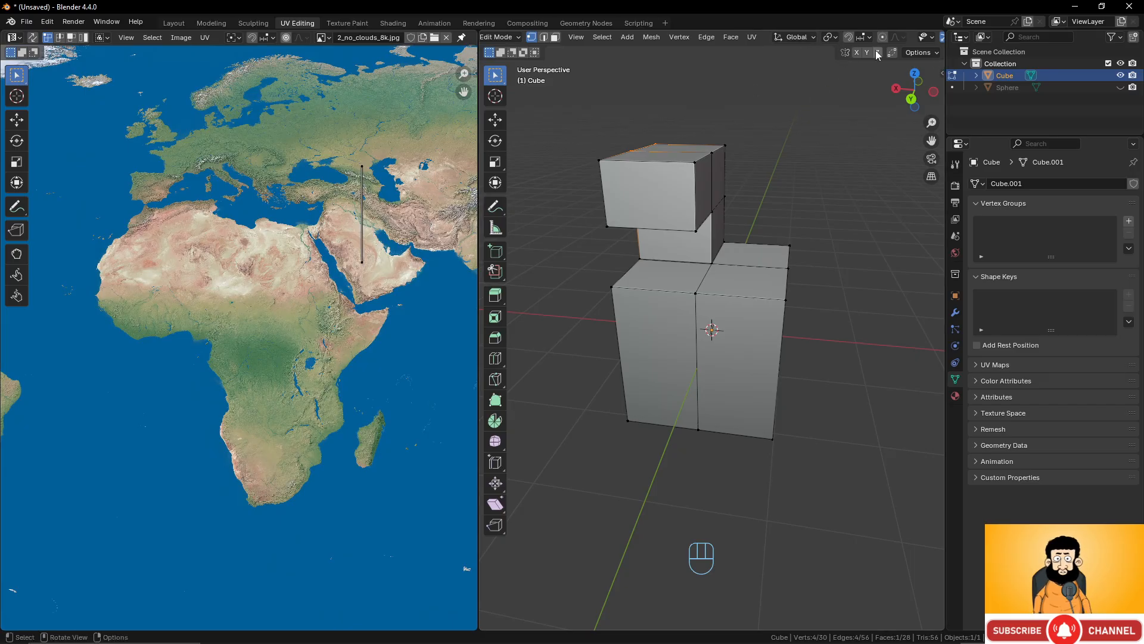
Assign the existing Material.001 to the cube and inspect its texture on the extruded block's faces in Material Preview
click(955, 396)
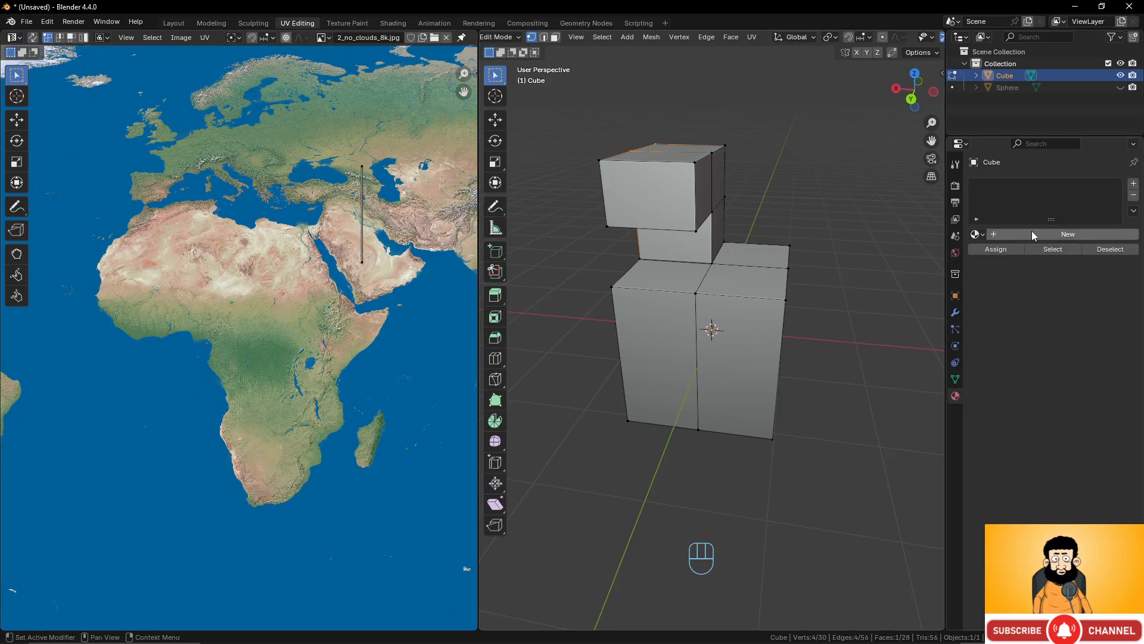
click(976, 234)
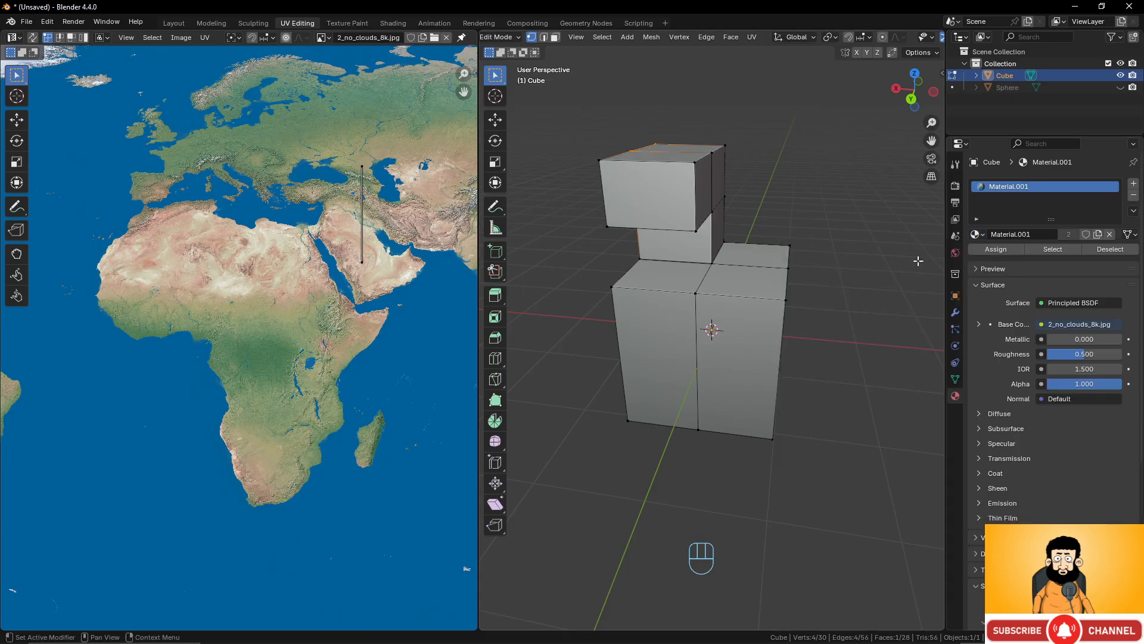
click(817, 269)
scroll(875, 38, down, 5)
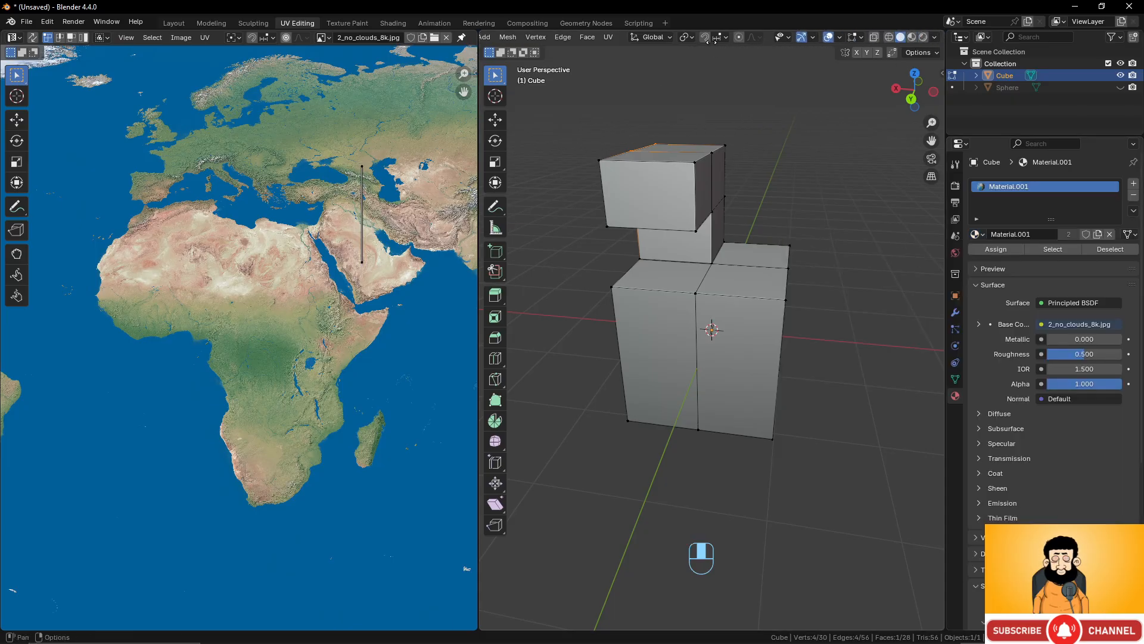
click(912, 39)
scroll(708, 291, up, 4)
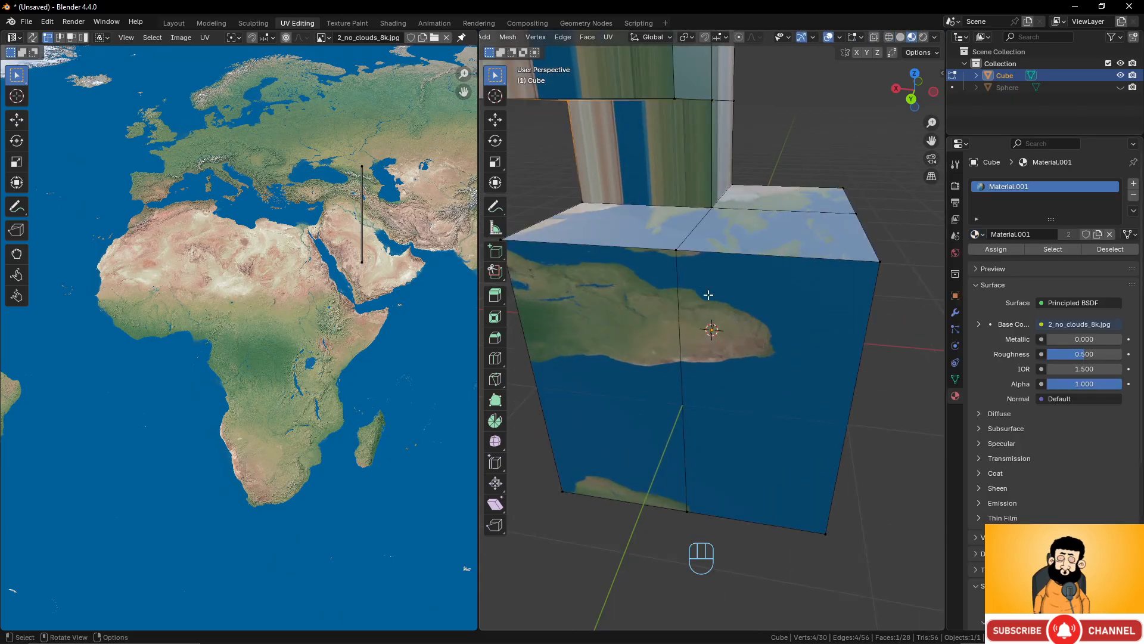
middle_drag(708, 292, 678, 324)
middle_drag(763, 323, 733, 325)
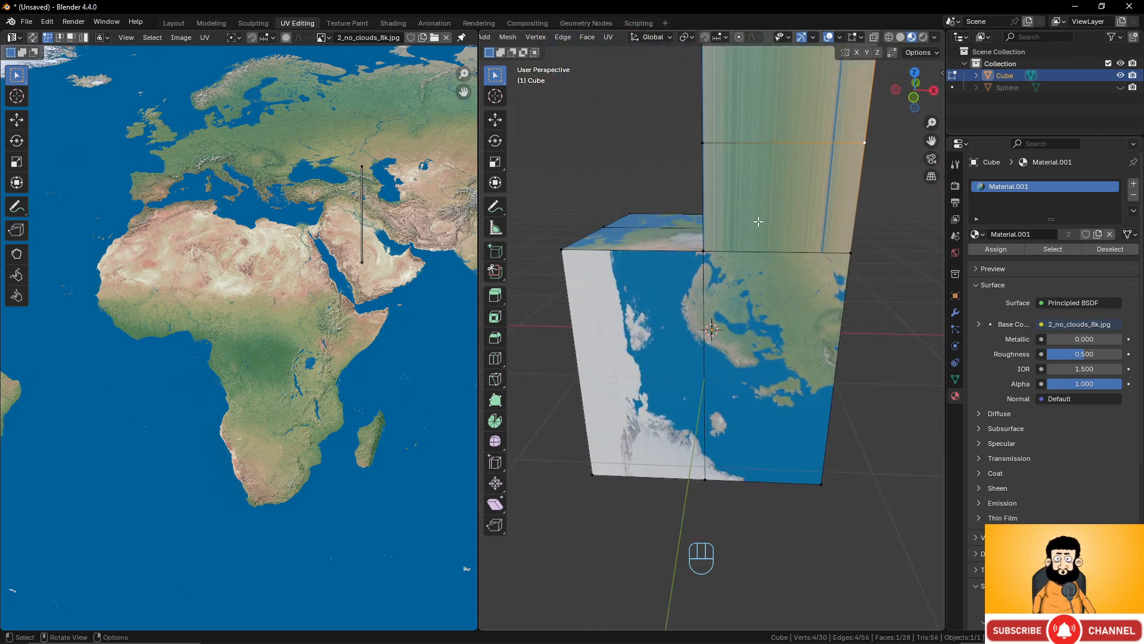
middle_drag(743, 220, 645, 358)
middle_drag(602, 310, 767, 290)
scroll(765, 289, down, 4)
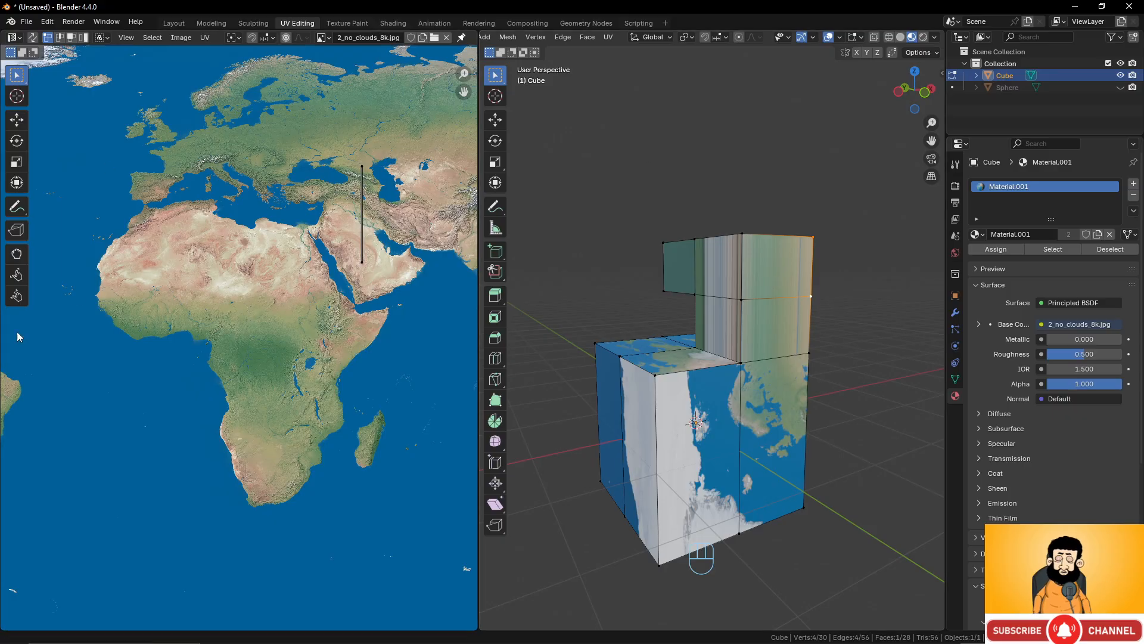
Unlink the Earth image from the UV Editor and return the 3D viewport to solid shading
key(Home)
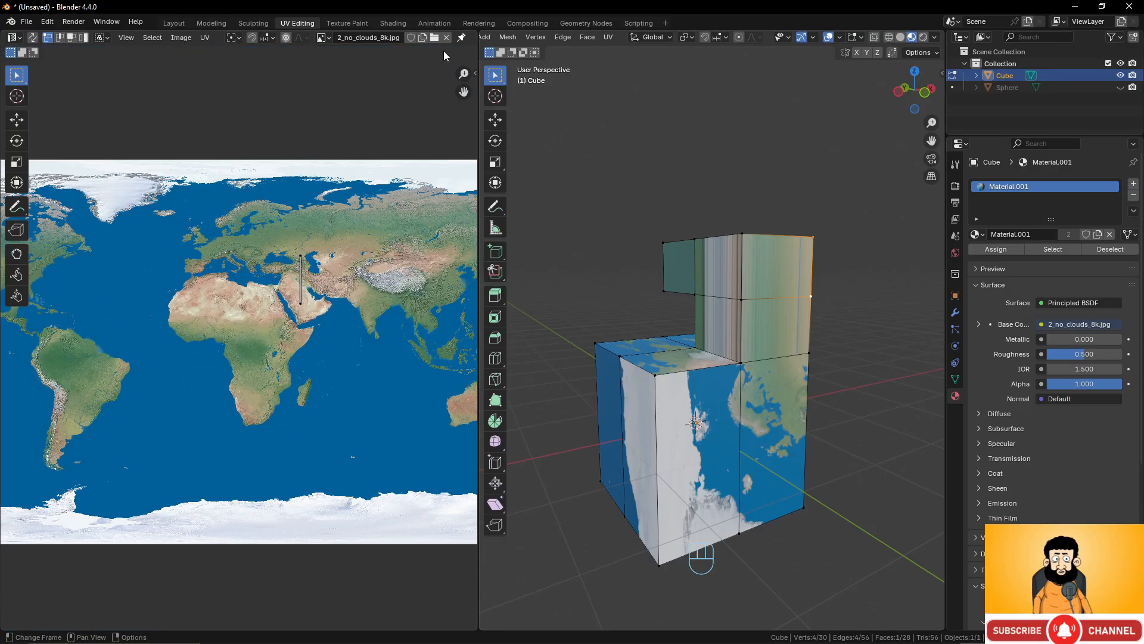
click(446, 38)
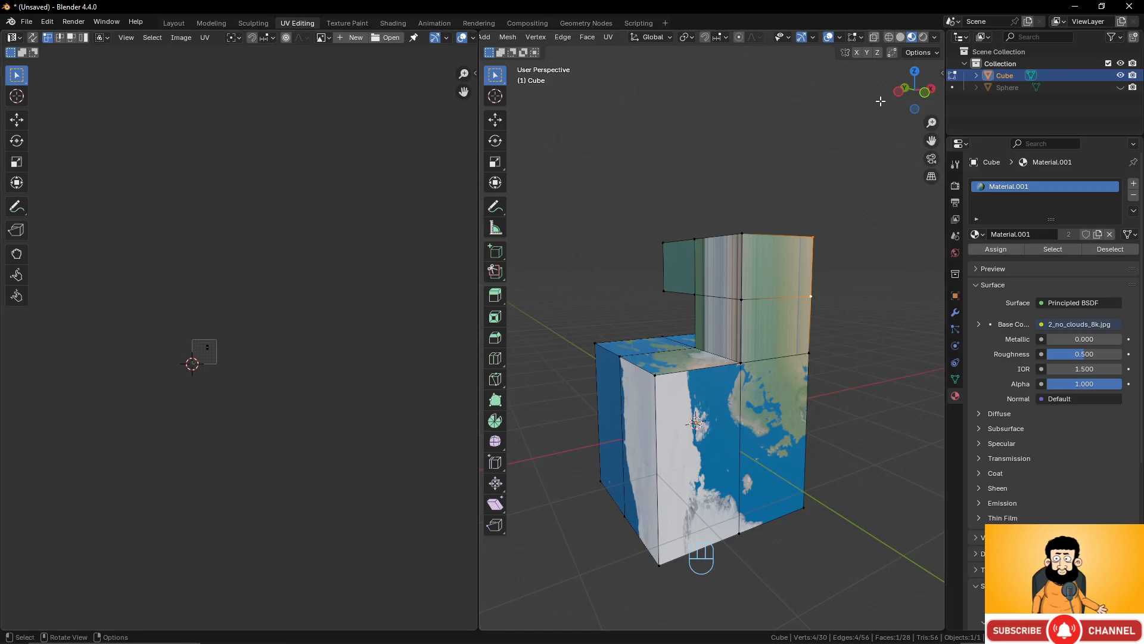
click(901, 37)
scroll(660, 322, down, 4)
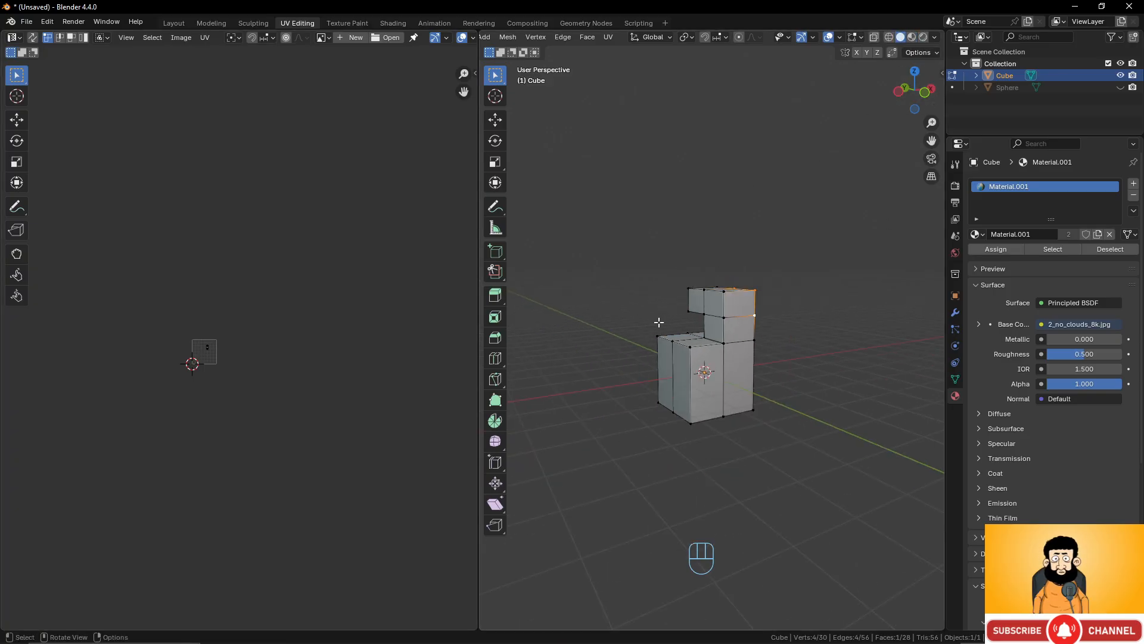
middle_drag(659, 321, 767, 358)
scroll(789, 311, up, 4)
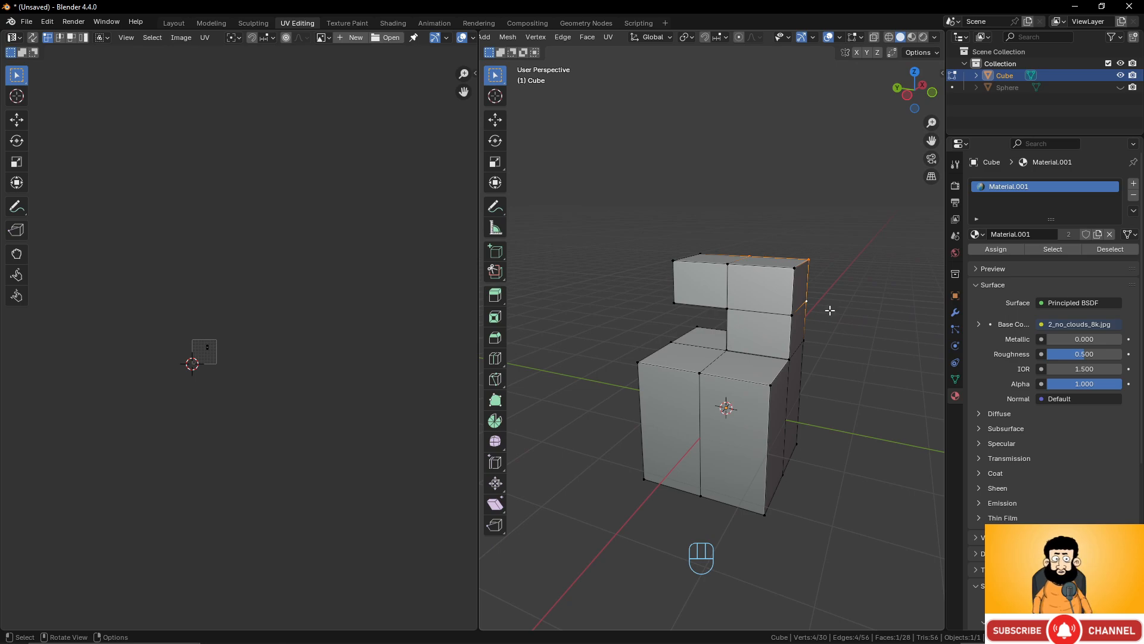
mouse_move(731, 339)
middle_down()
mouse_move(707, 351)
mouse_move(723, 345)
middle_up()
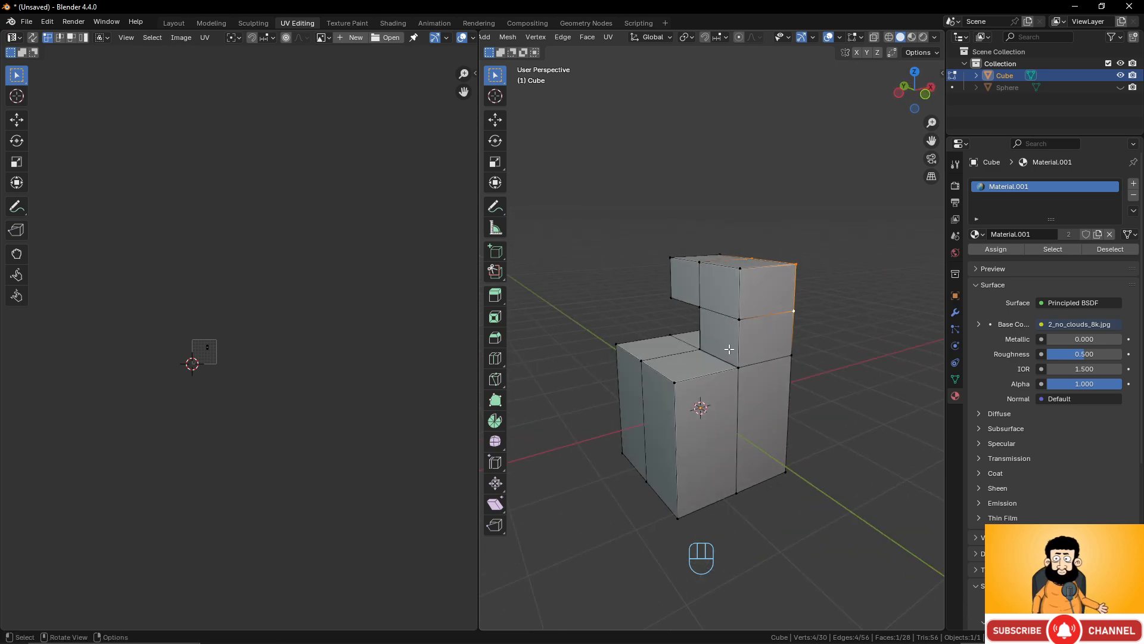
scroll(739, 352, up, 2)
scroll(739, 351, up, 2)
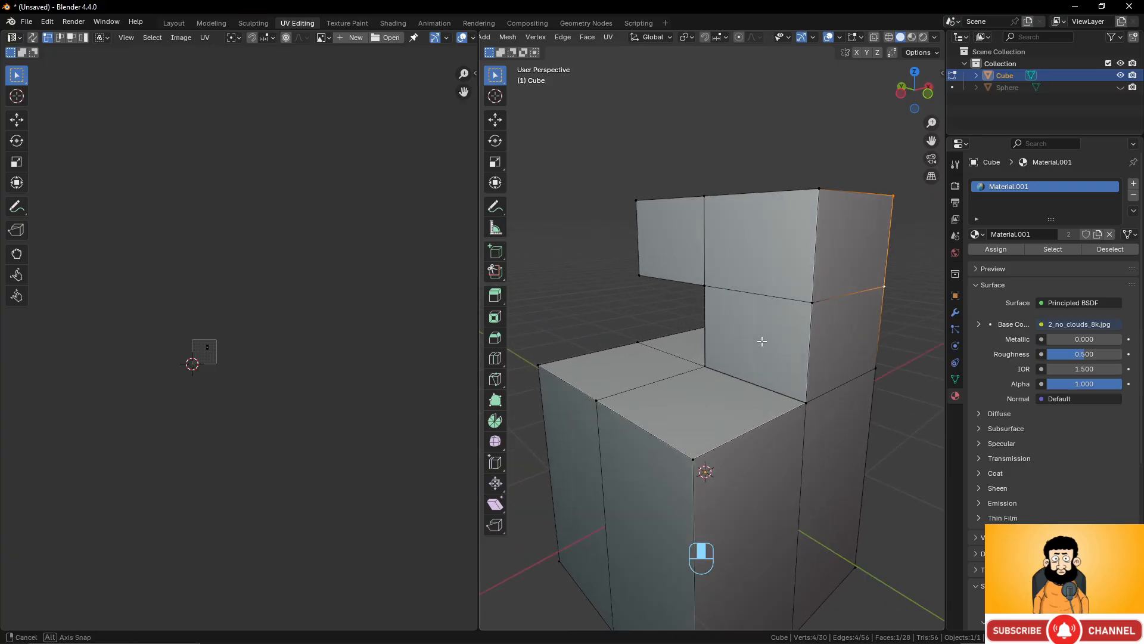
key(u)
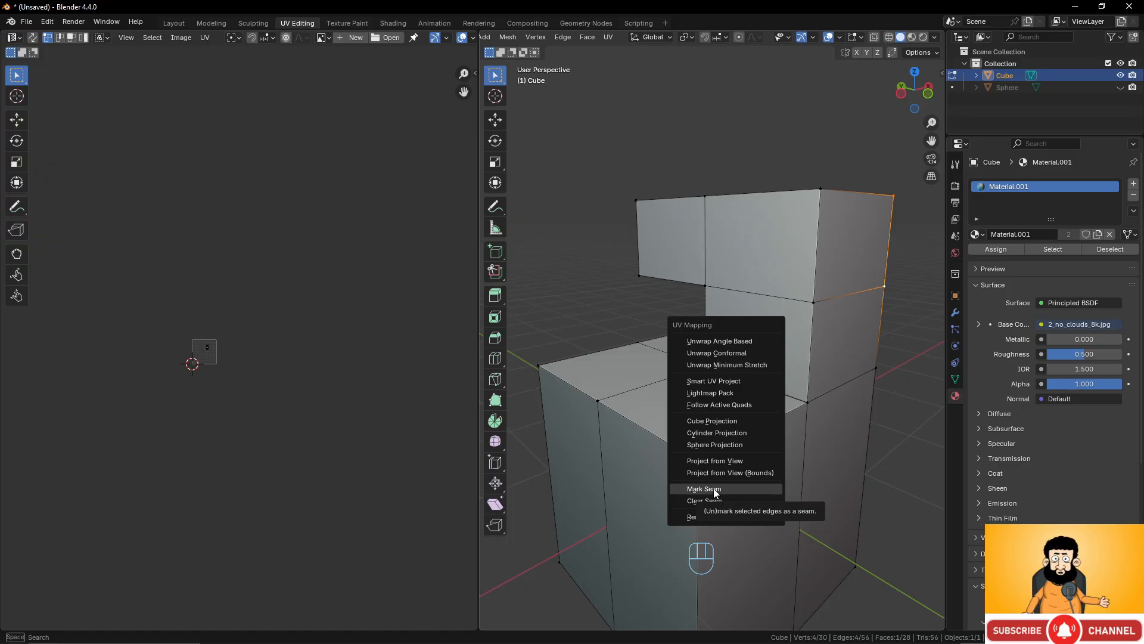
key(Escape)
scroll(673, 342, down, 2)
scroll(666, 342, up, 2)
Delete the modified cube in Object Mode and add a mesh cylinder in its place
key(Tab)
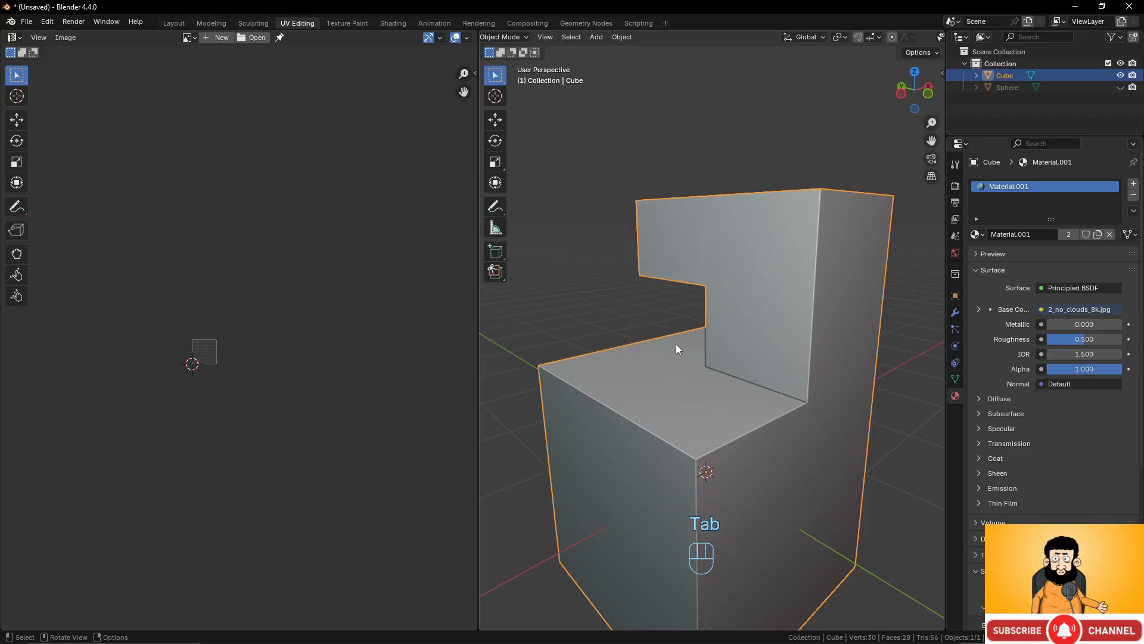
key(x)
click(677, 345)
key(shift+a)
mouse_move(699, 352)
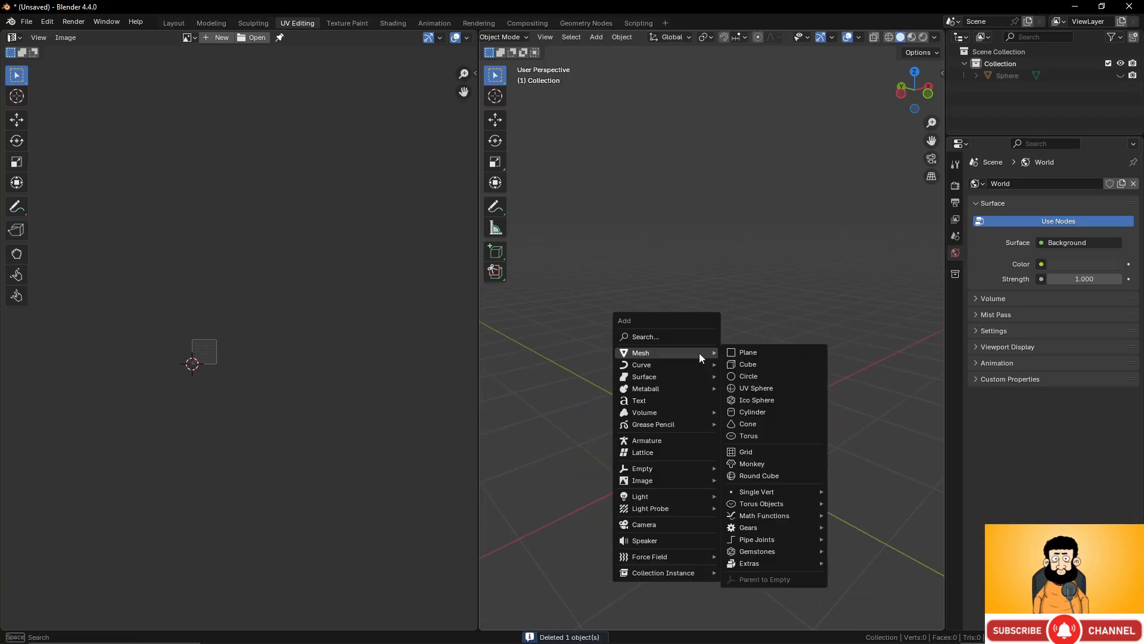
click(758, 412)
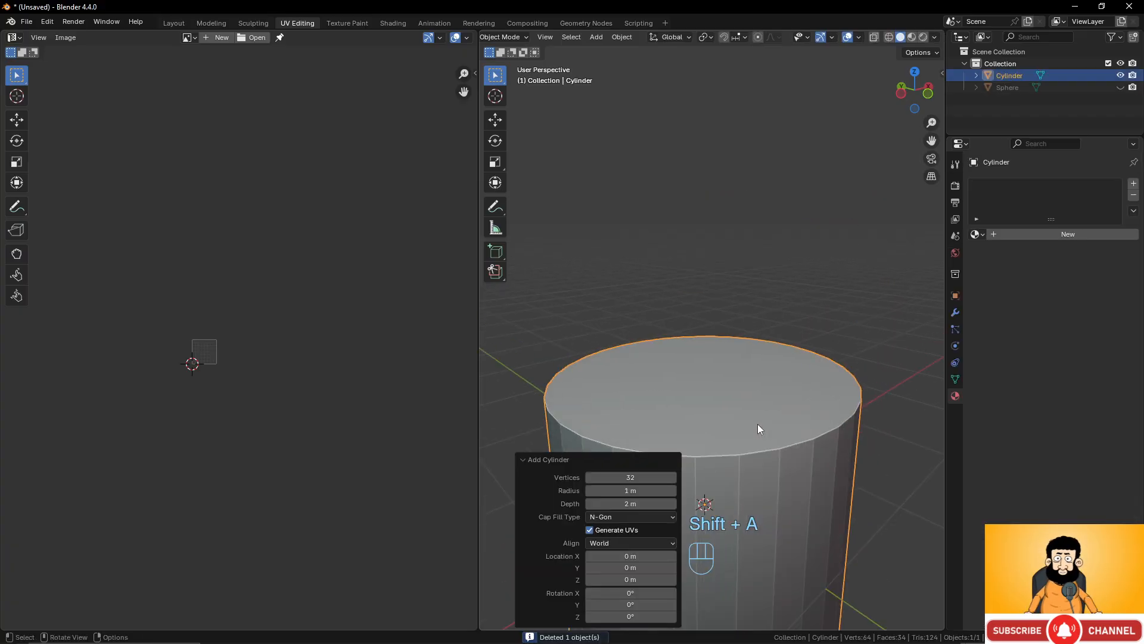
scroll(760, 406, down, 3)
scroll(778, 346, up, 2)
Enter Edit Mode on the cylinder and view its complete UV layout up close
key(Tab)
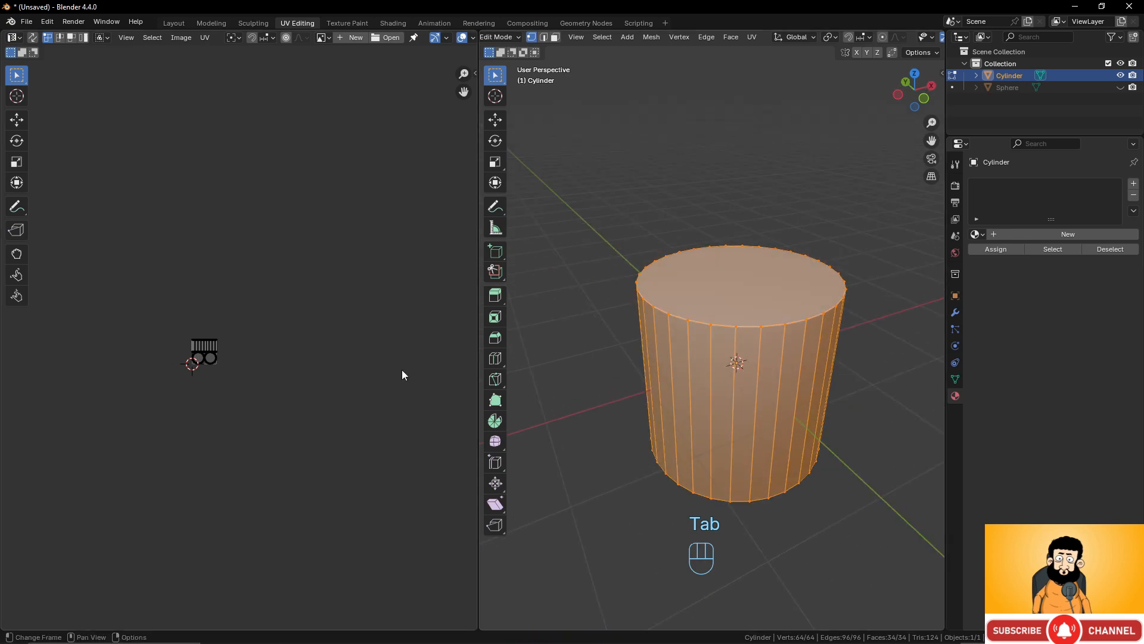
scroll(381, 371, up, 6)
shift+middle_drag(202, 376, 342, 357)
scroll(360, 367, up, 4)
scroll(342, 357, up, 1)
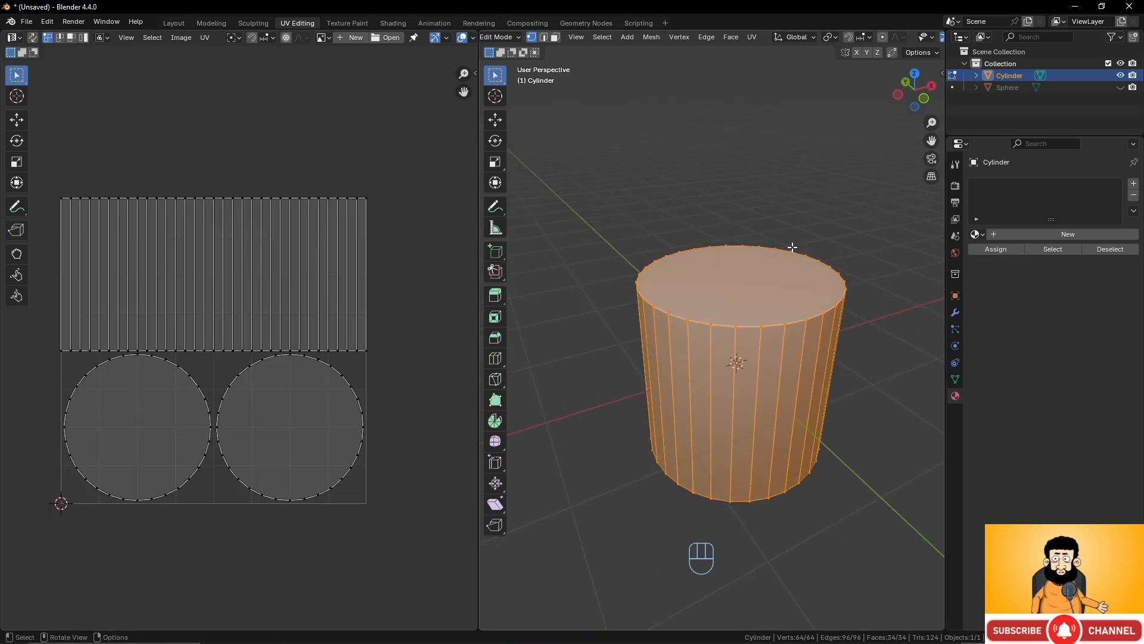
Select the edge loop around the cylinder's top face in edge select mode and mark it as a seam
click(544, 37)
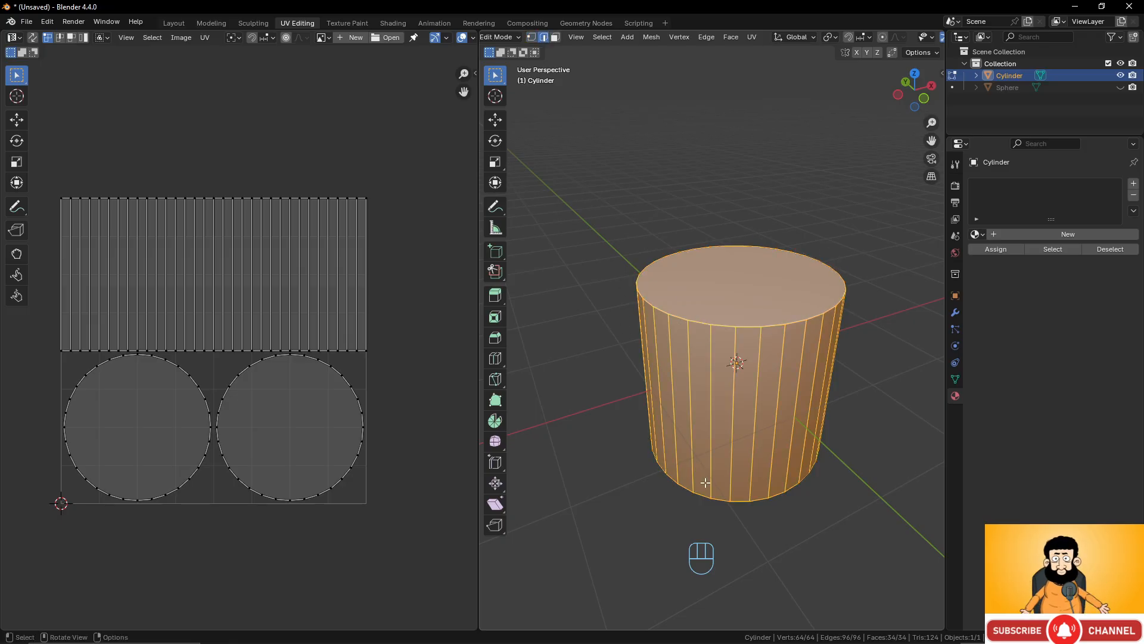
middle_drag(706, 482, 703, 456)
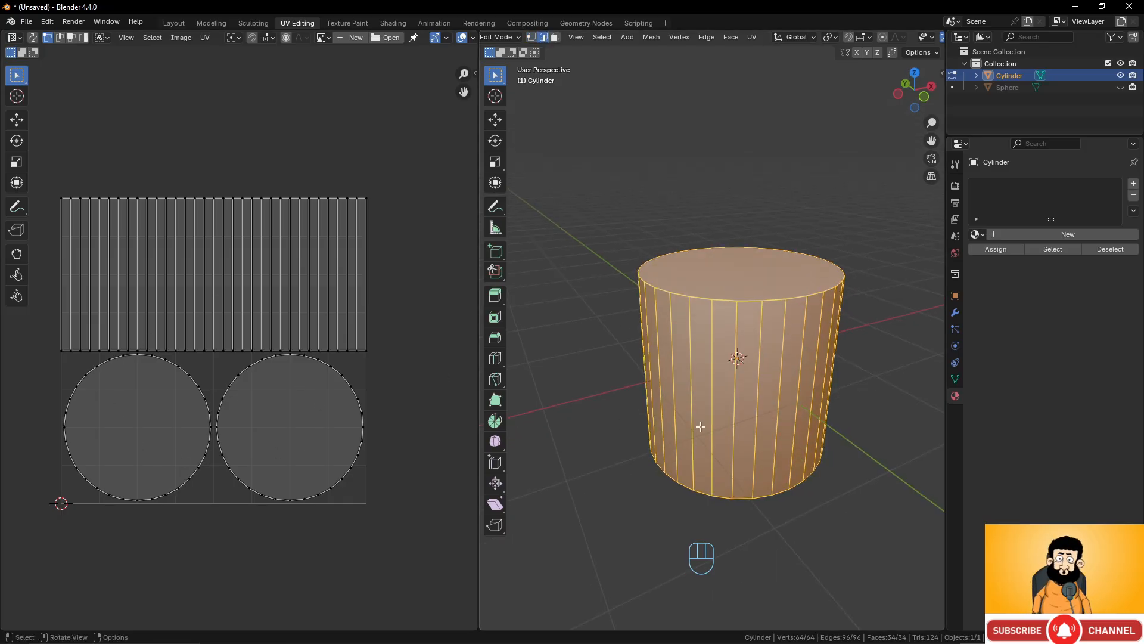
mouse_move(707, 381)
middle_down()
mouse_move(707, 341)
mouse_move(711, 372)
middle_up()
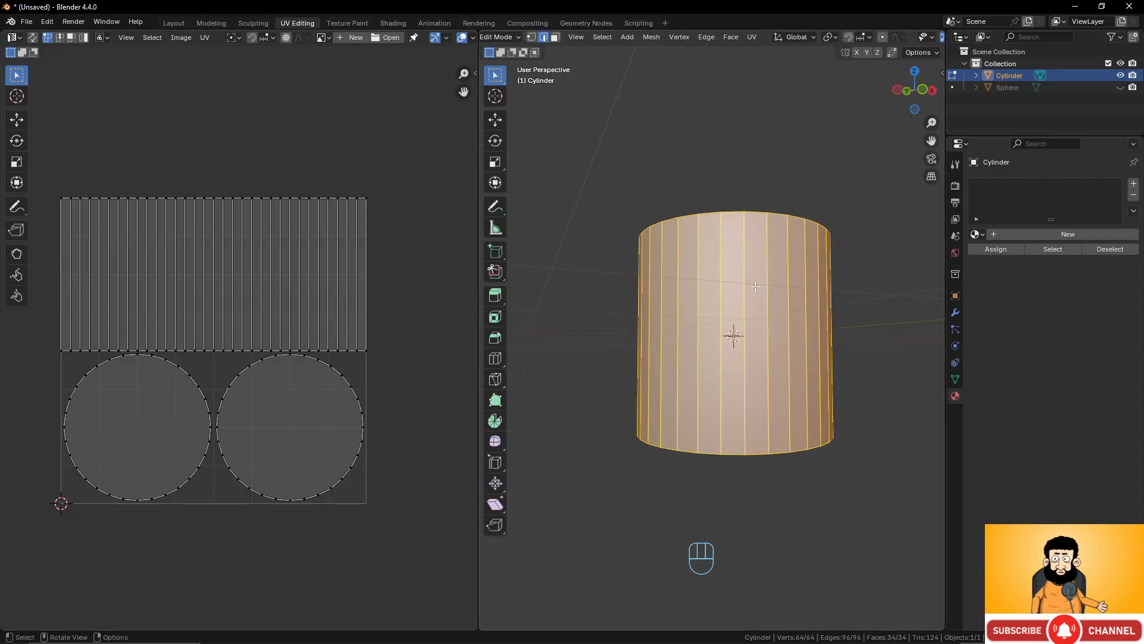
middle_drag(752, 284, 742, 291)
middle_drag(621, 314, 709, 331)
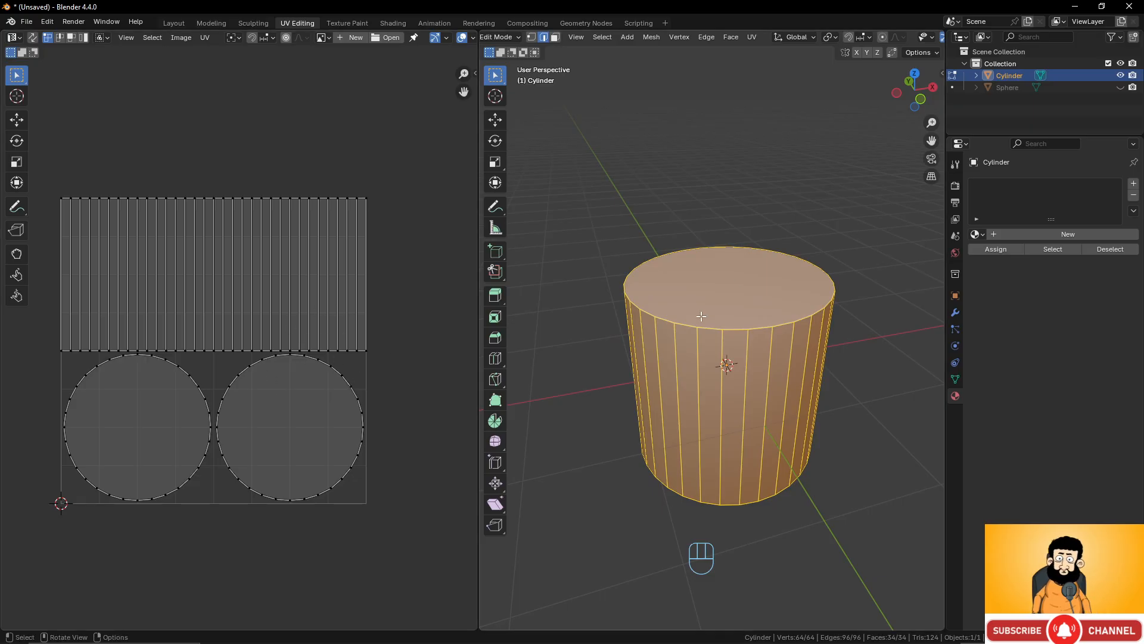
middle_drag(792, 324, 792, 296)
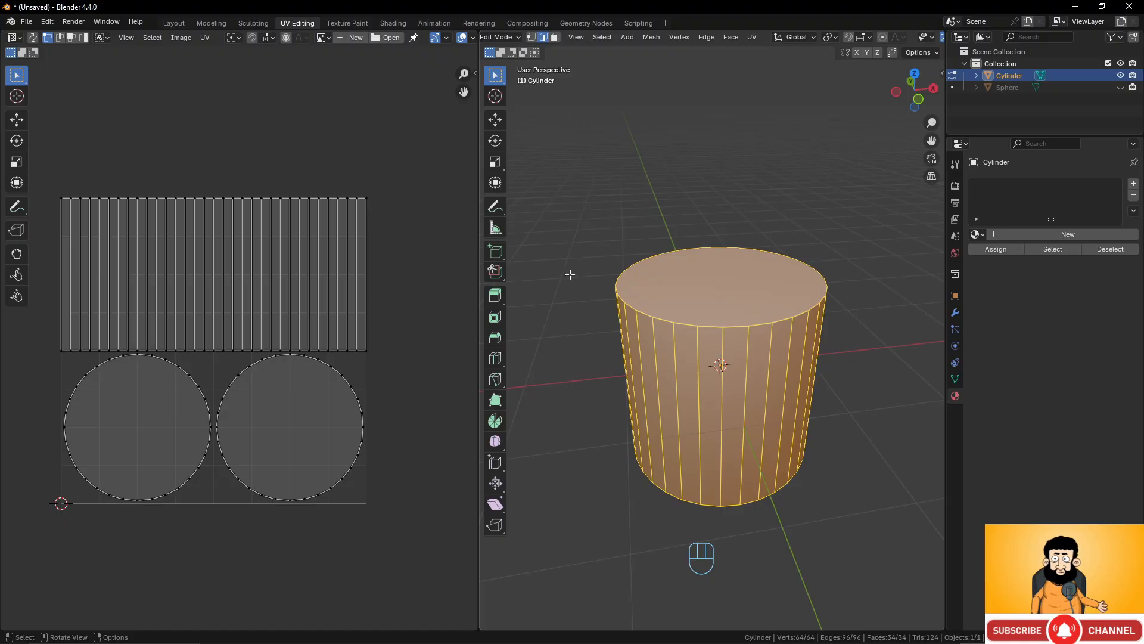
alt+click(714, 327)
middle_drag(762, 344, 765, 322)
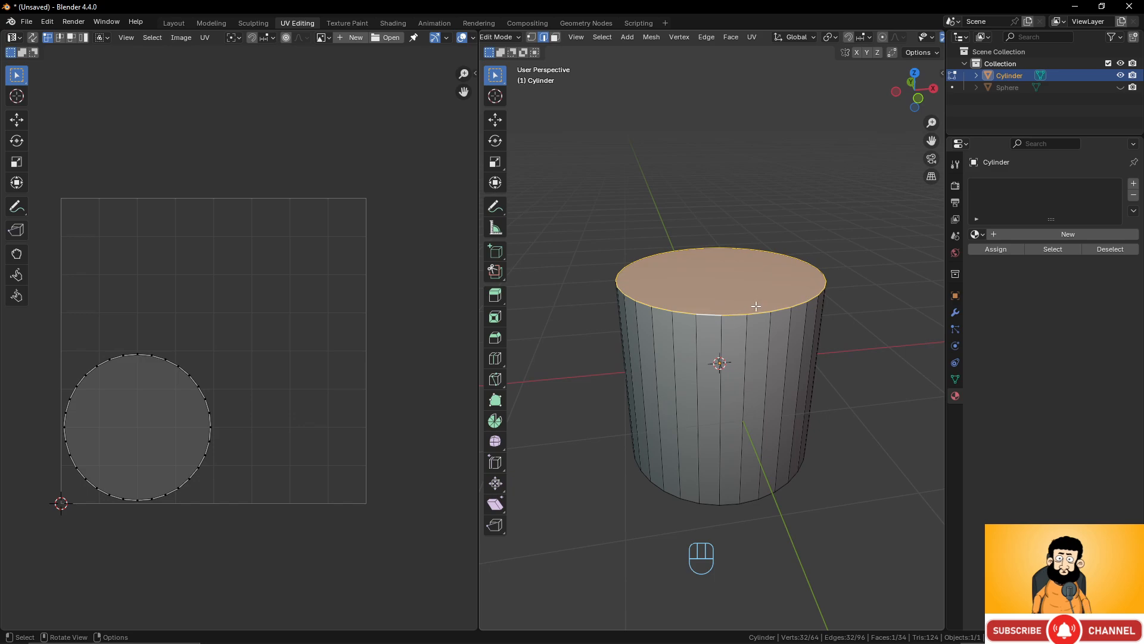
key(u)
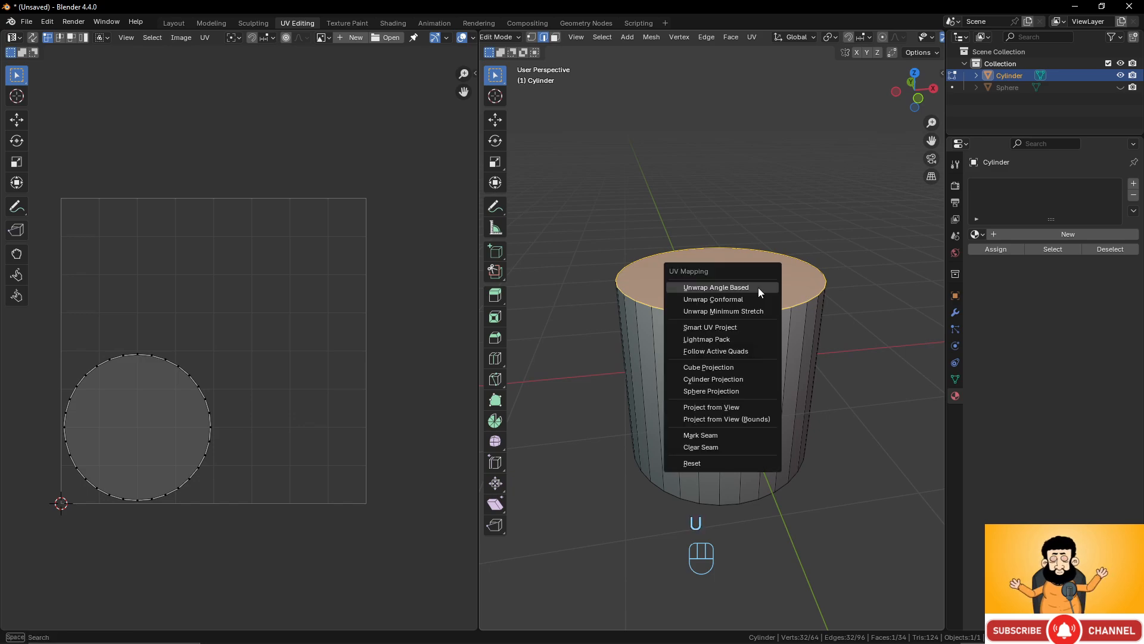
click(715, 436)
Select the edge loop around the cylinder's bottom face and mark it as a seam
middle_drag(761, 364, 761, 335)
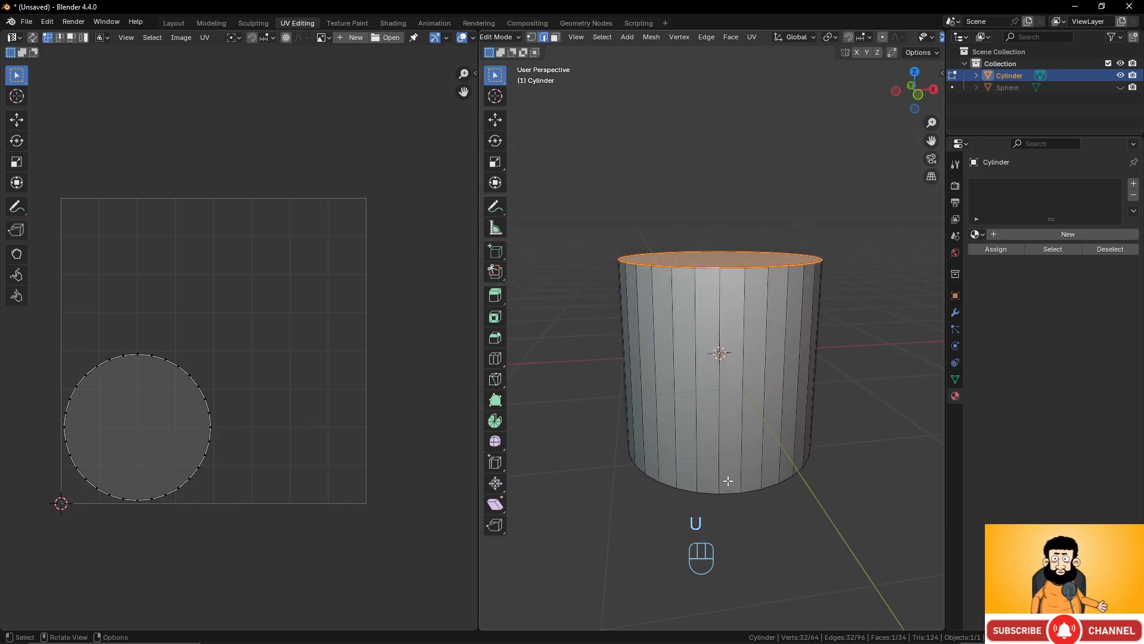
mouse_move(783, 291)
middle_down()
mouse_move(794, 329)
mouse_move(779, 306)
middle_up()
scroll(788, 351, up, 2)
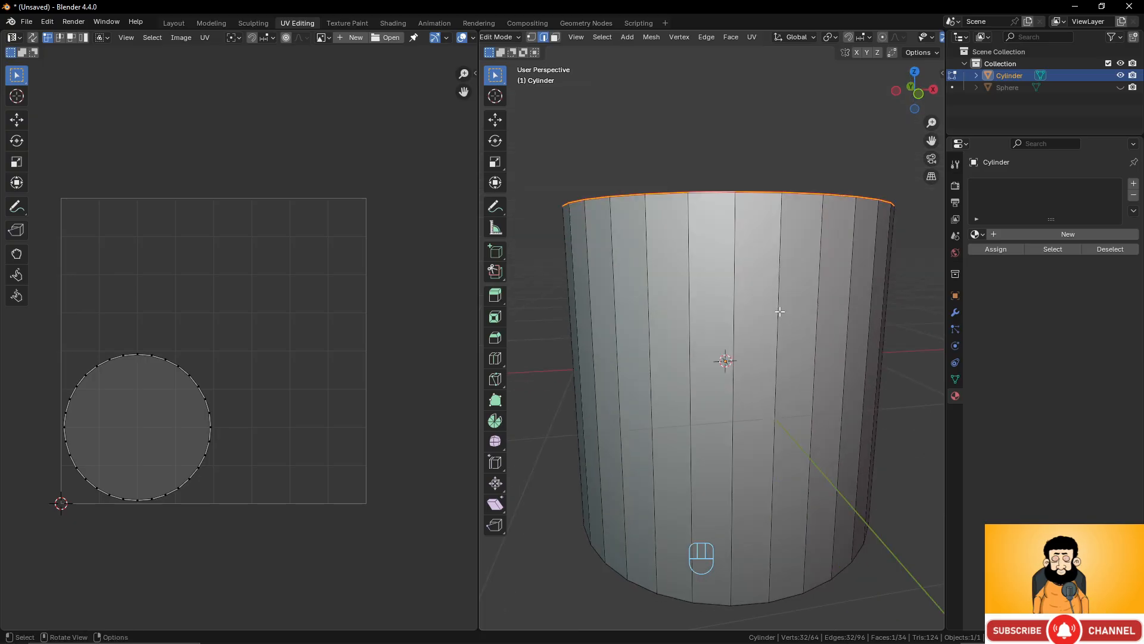
middle_drag(774, 255, 768, 278)
scroll(766, 288, down, 1)
middle_drag(742, 427, 740, 514)
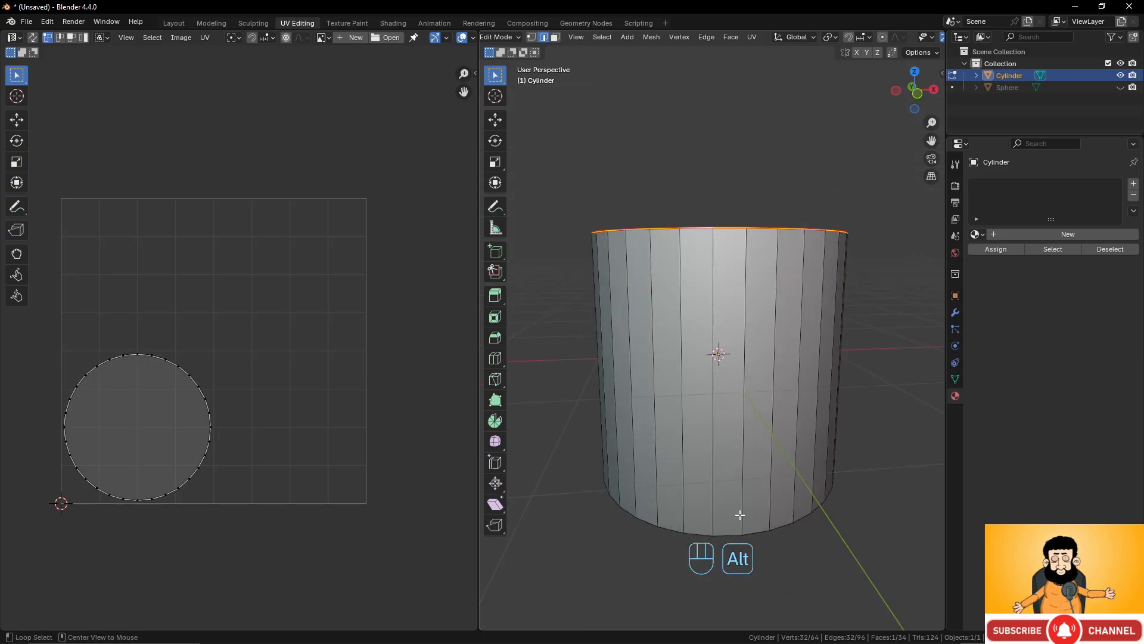
alt+click(731, 534)
middle_drag(753, 420, 771, 385)
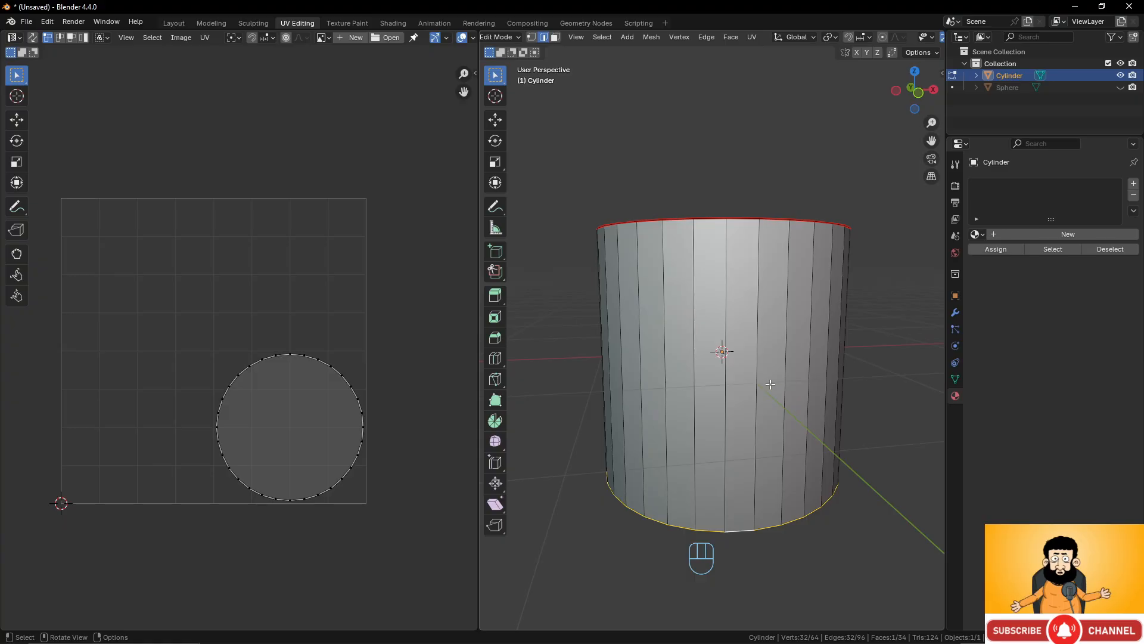
right_click(770, 384)
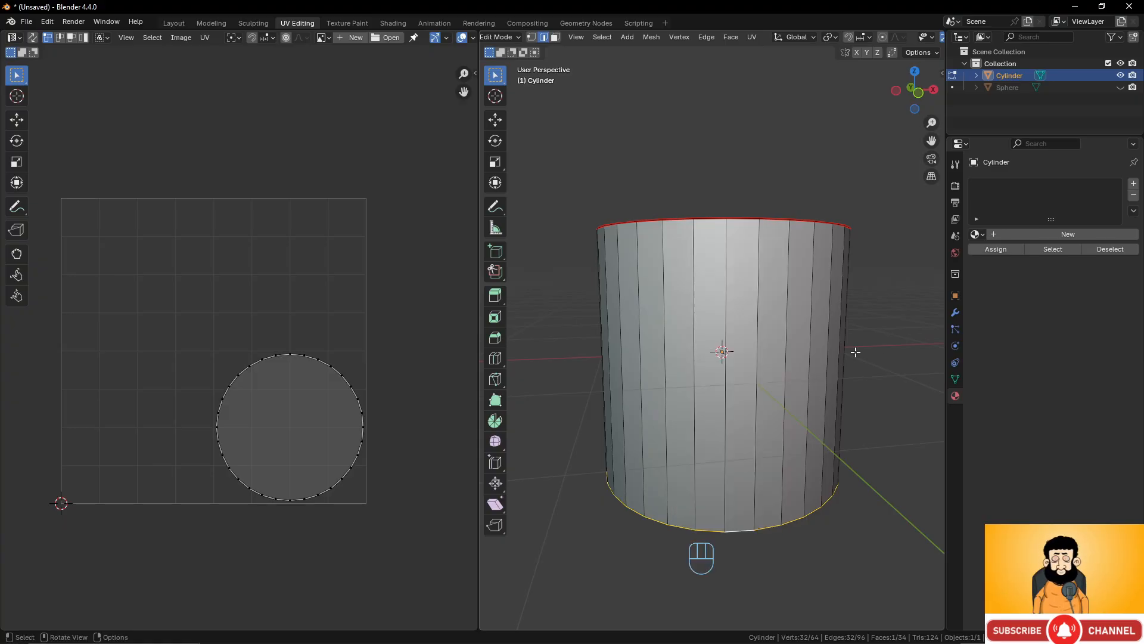
right_click(807, 349)
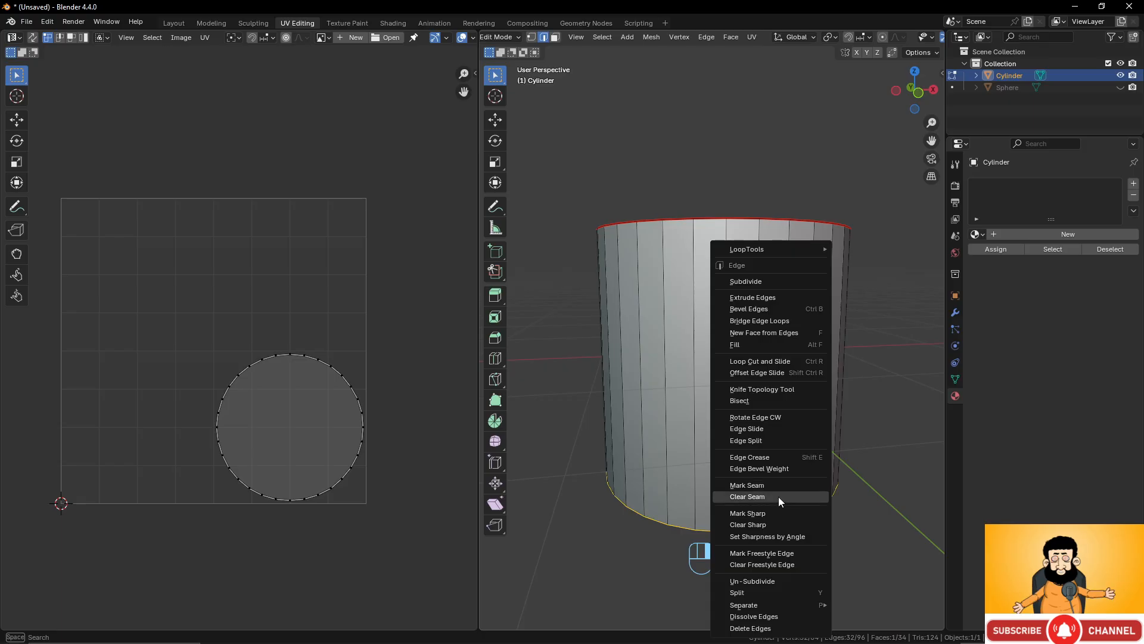
click(761, 485)
Mark a single vertical side edge of the cylinder as a seam and clear that seam again
middle_drag(761, 487, 760, 442)
click(722, 339)
right_click(731, 332)
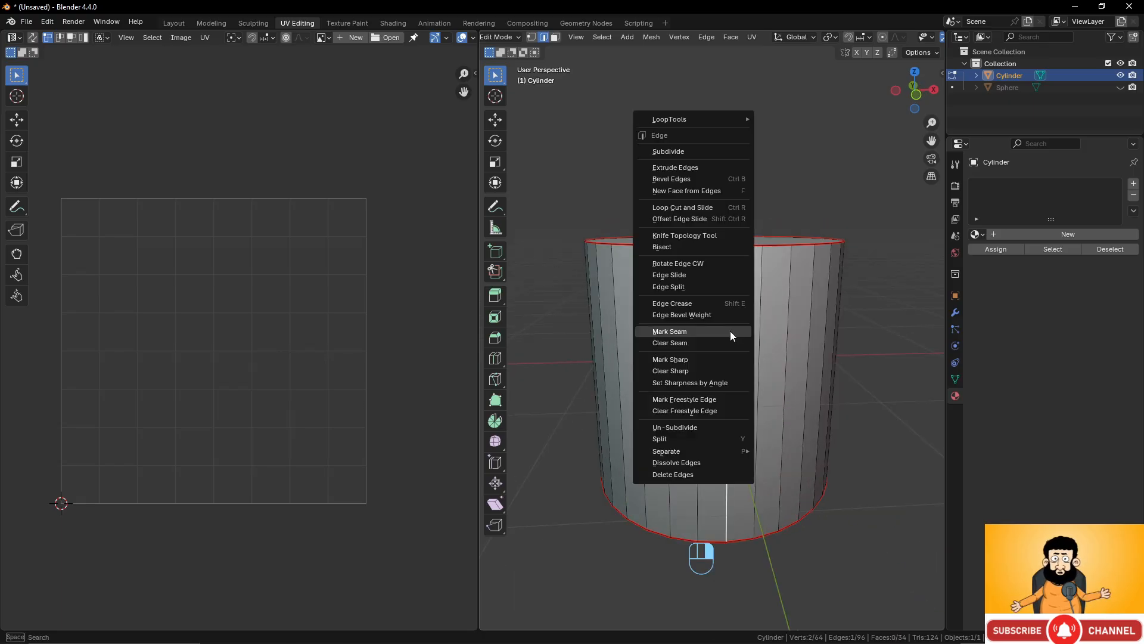
click(730, 331)
mouse_move(753, 395)
middle_down()
mouse_move(749, 429)
mouse_move(748, 416)
middle_up()
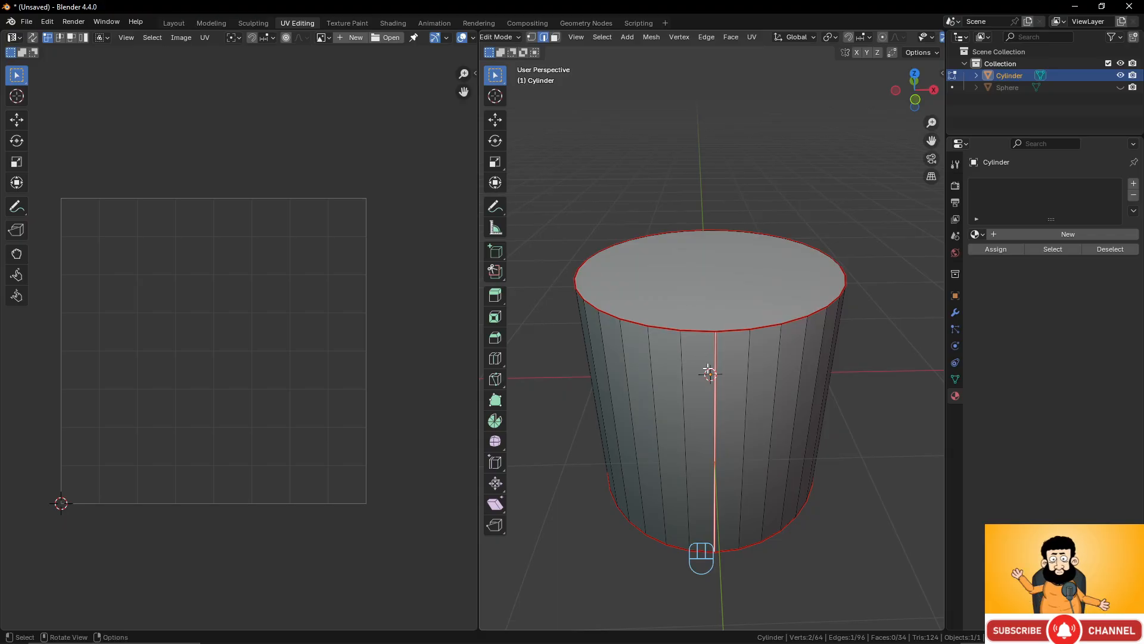
right_click(714, 356)
click(706, 370)
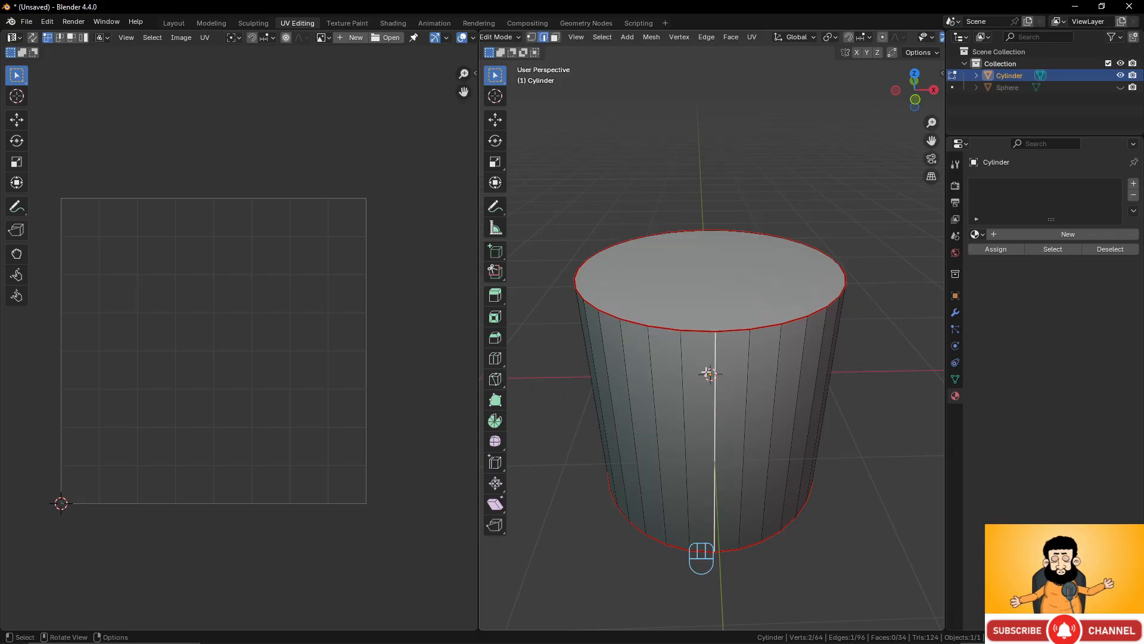
Select the whole cylinder and unwrap it with Unwrap Angle Based using only the top and bottom seams
middle_drag(707, 373, 755, 346)
key(a)
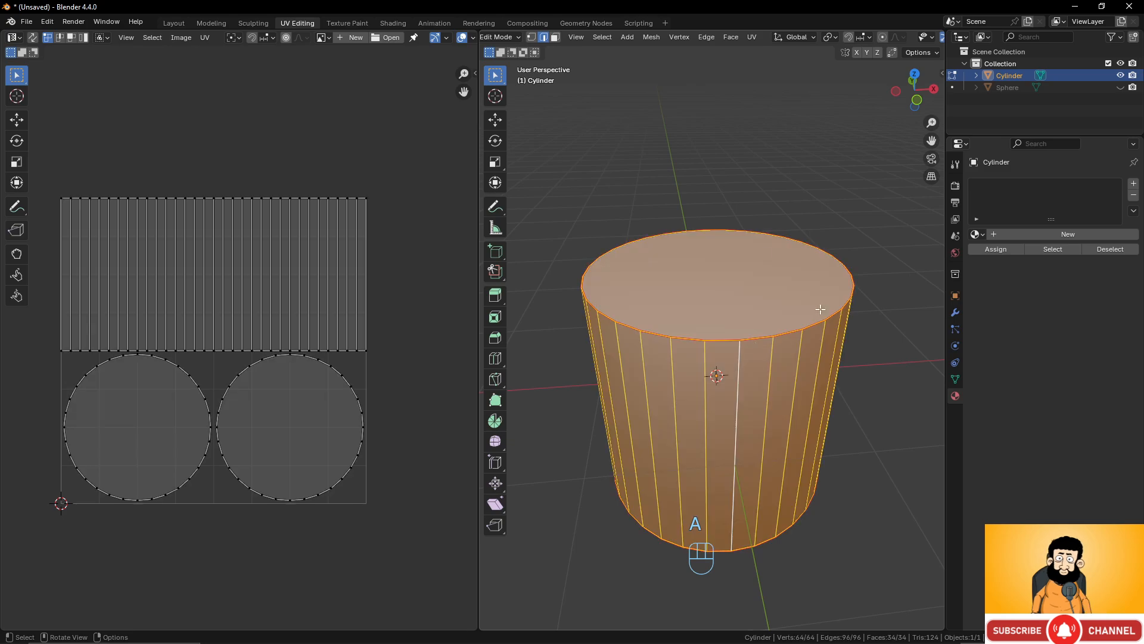
right_click(765, 270)
click(765, 273)
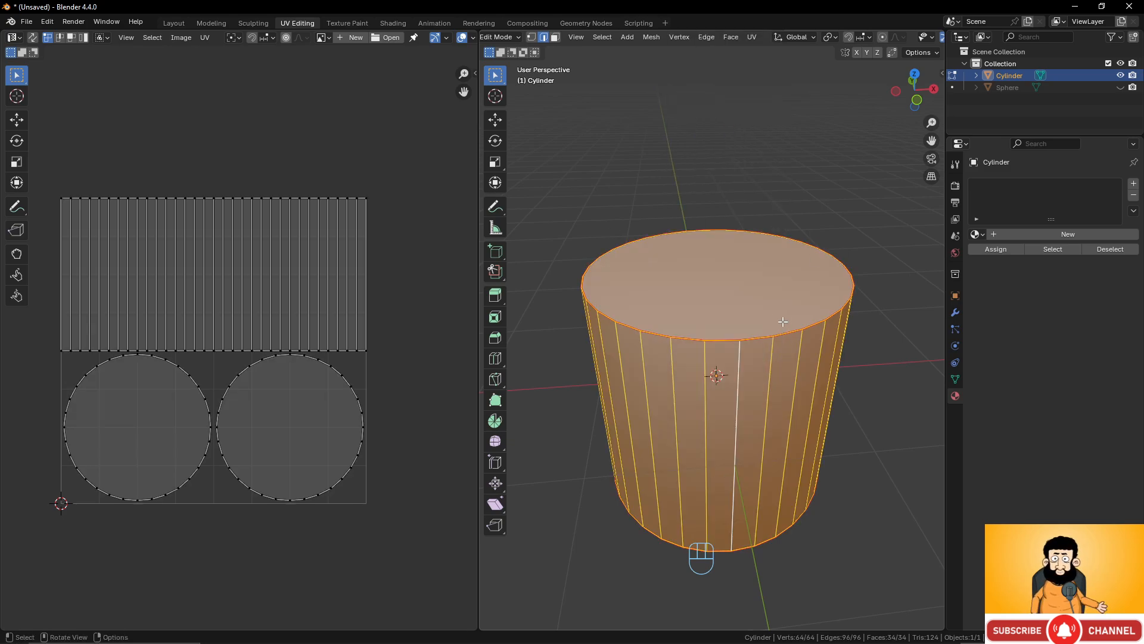
key(u)
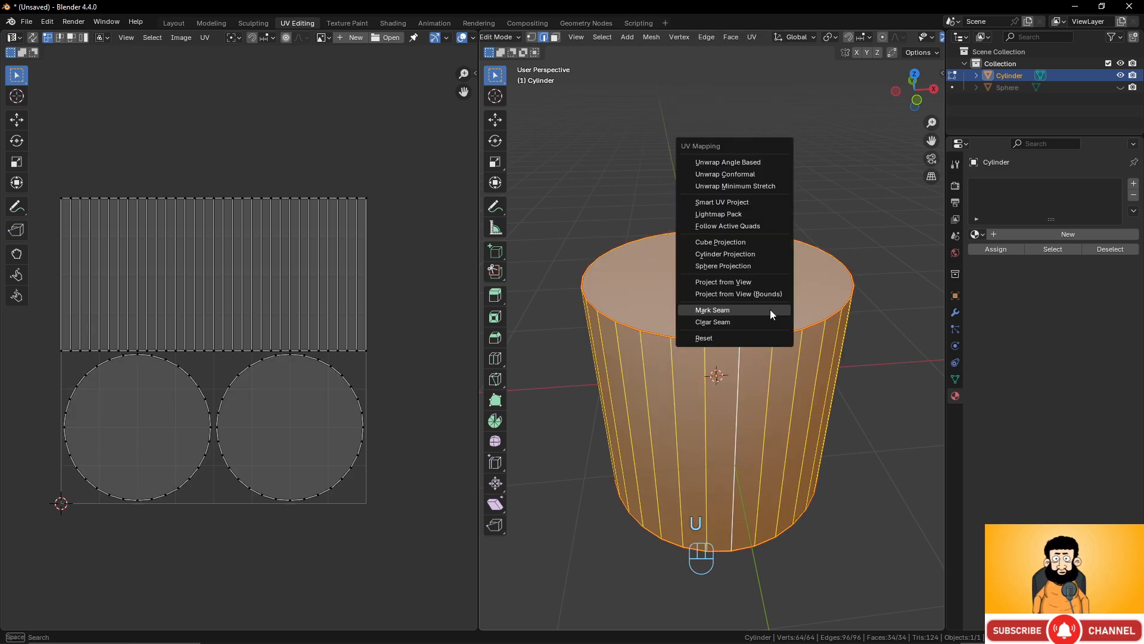
click(746, 161)
scroll(332, 475, up, 3)
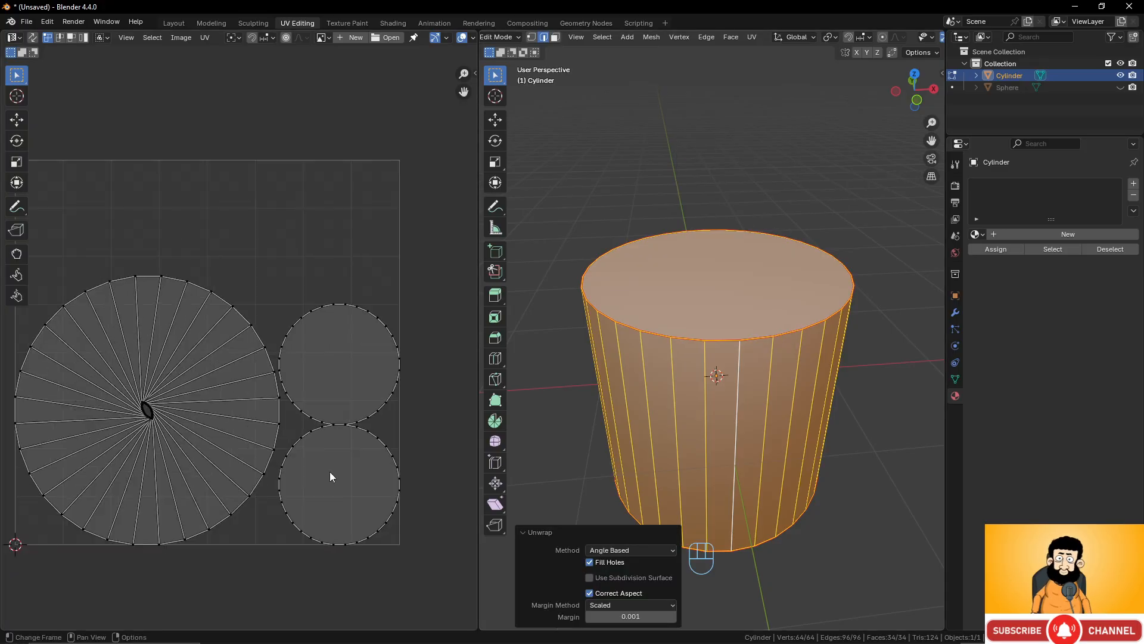
Examine the UV islands of the cylinder's top and bottom faces in face select mode, ending with the whole mesh selected
click(555, 37)
click(729, 282)
middle_drag(728, 281, 725, 298)
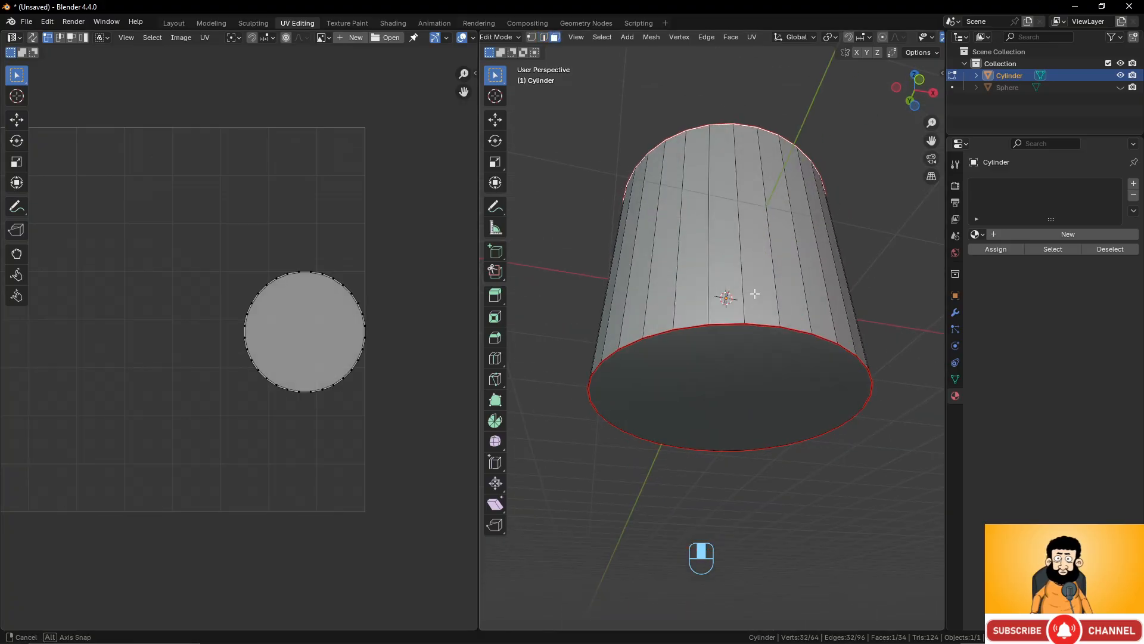
click(753, 357)
middle_drag(754, 357, 742, 400)
click(728, 290)
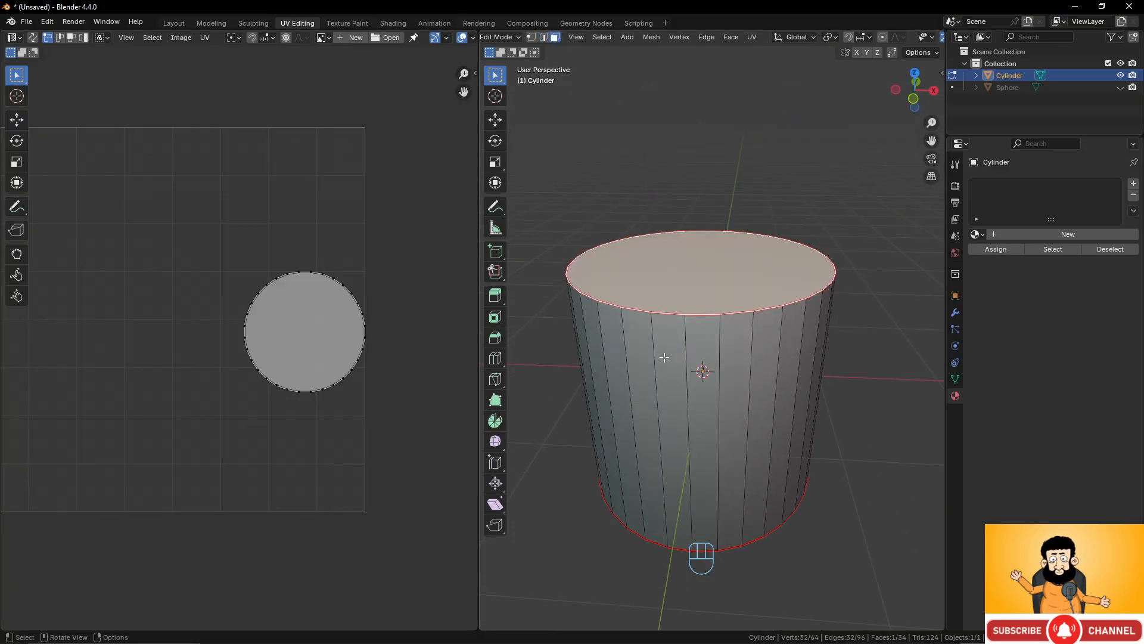
key(a)
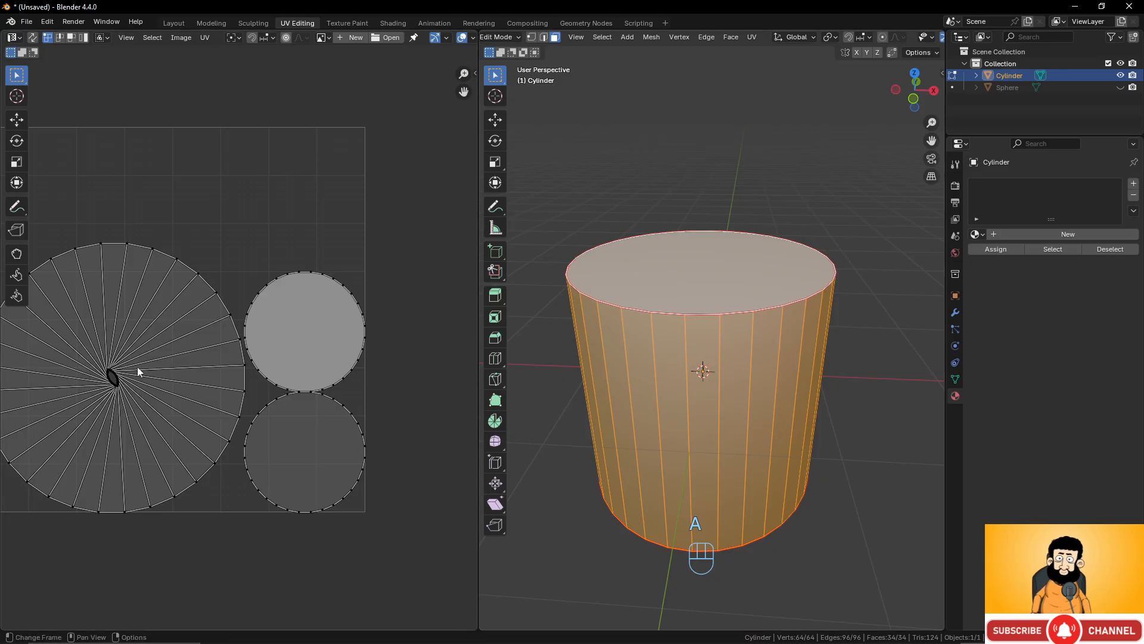
middle_drag(722, 446, 794, 429)
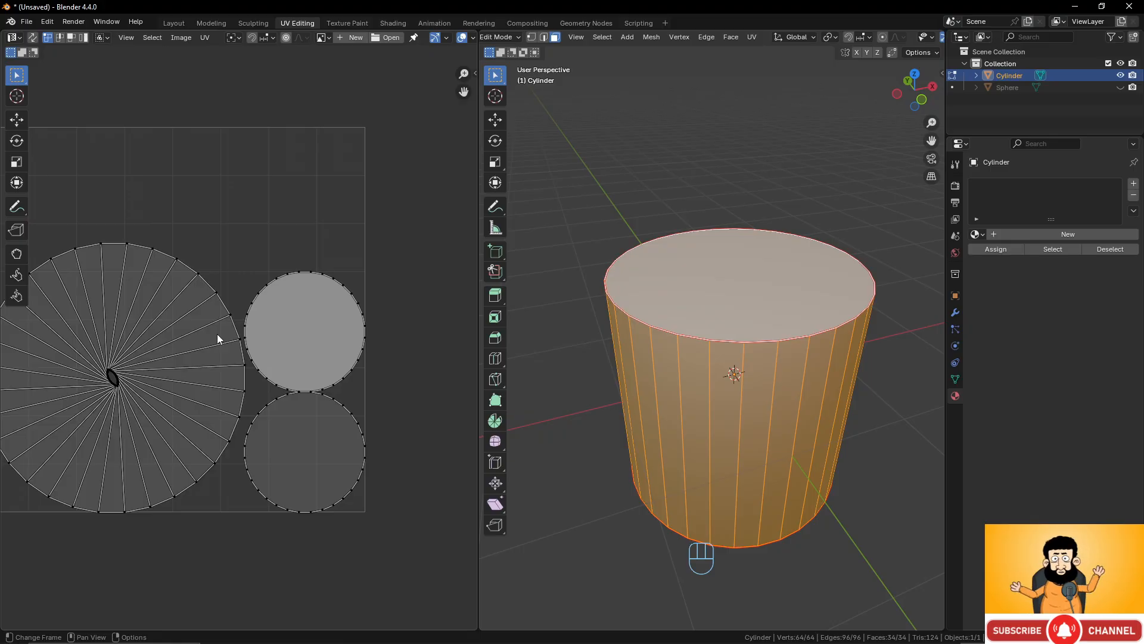
middle_drag(801, 347, 757, 270)
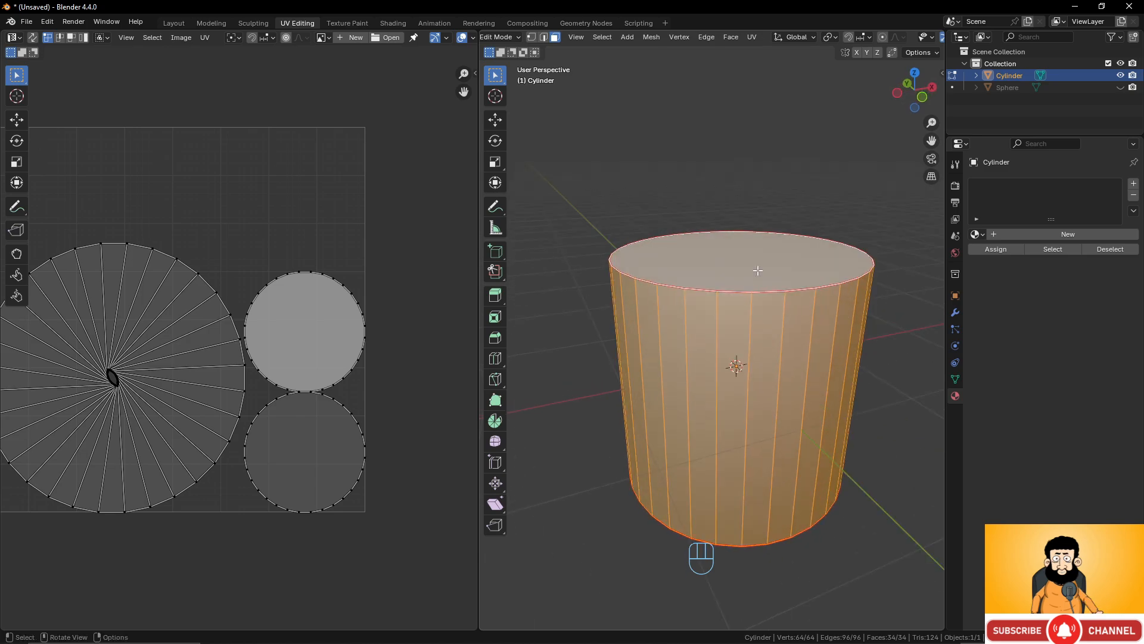
middle_drag(757, 332, 770, 311)
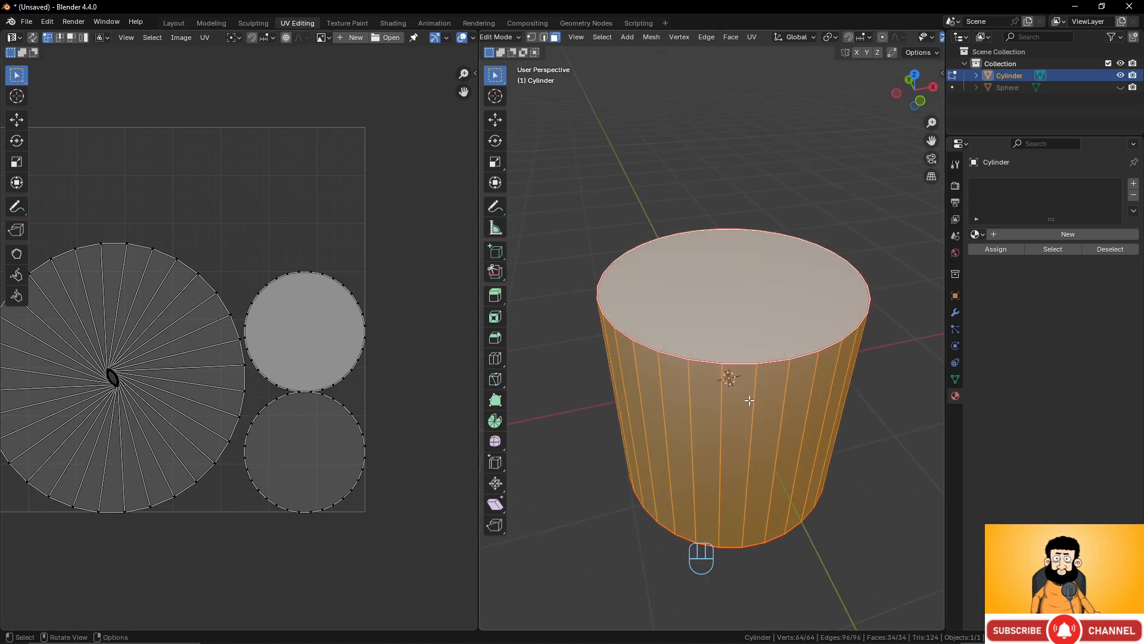
Select one vertical side edge of the cylinder in edge select mode and mark it as a seam
click(742, 453)
key(2)
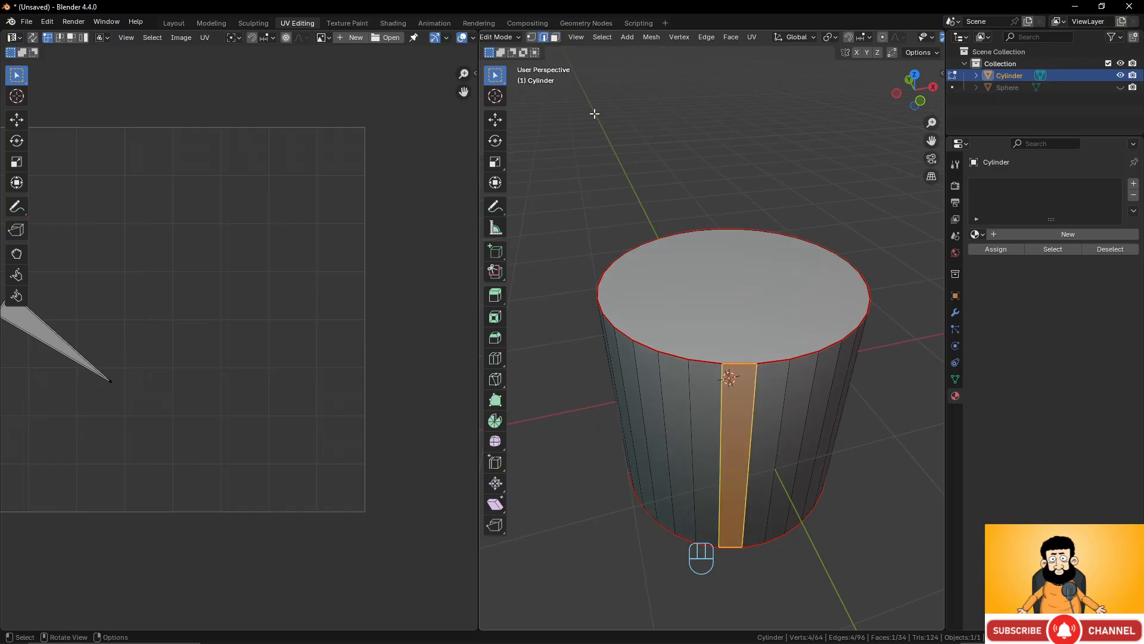
click(760, 395)
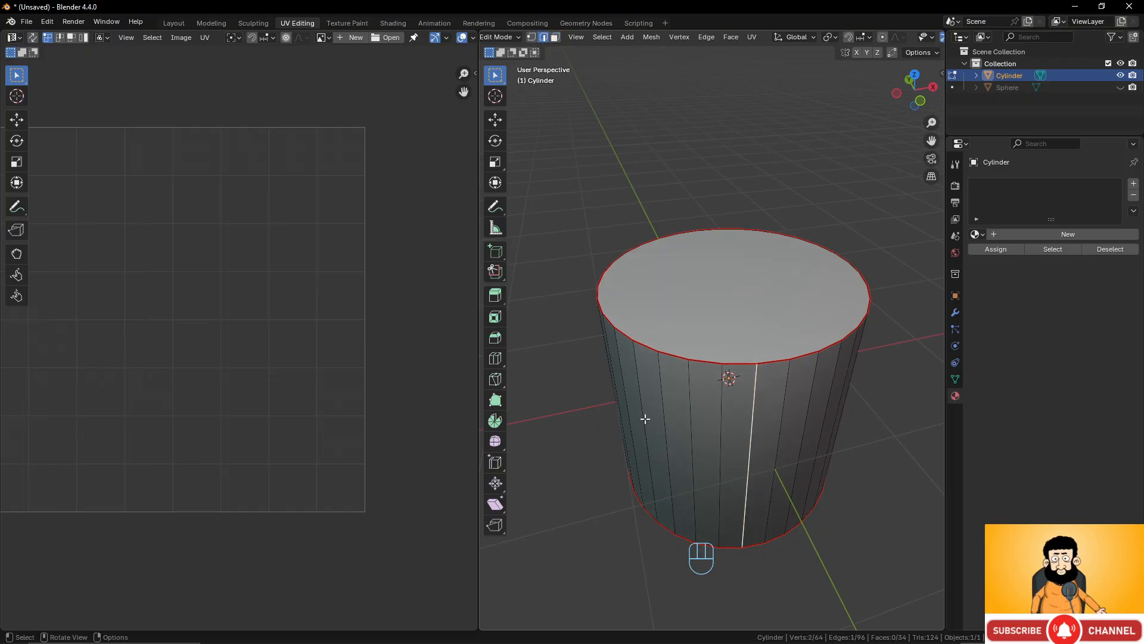
right_click(784, 377)
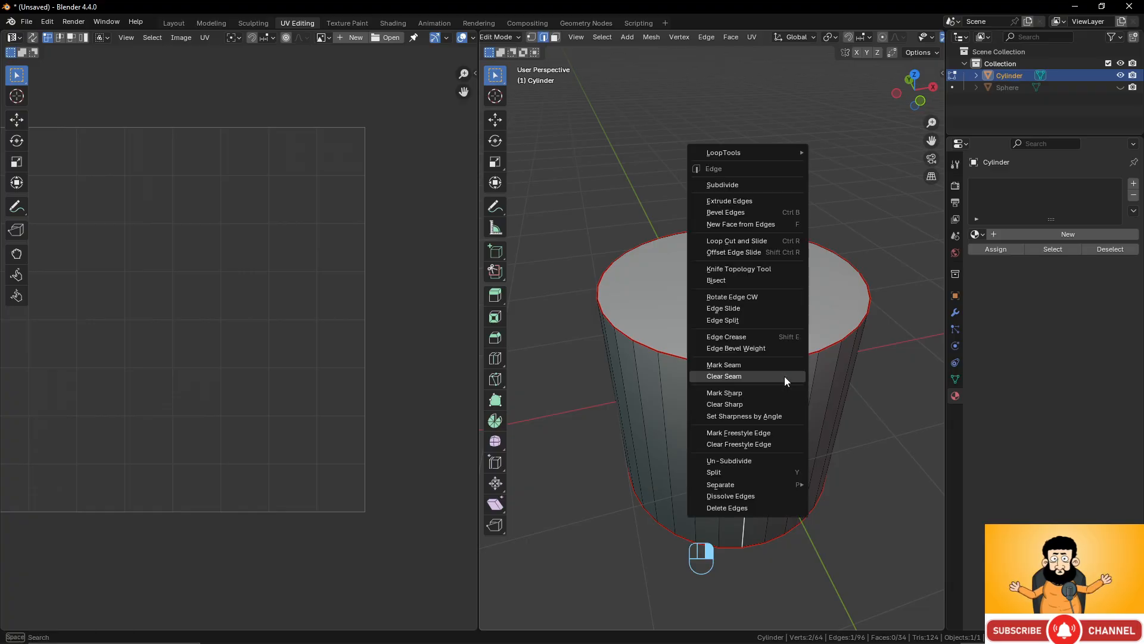
click(787, 366)
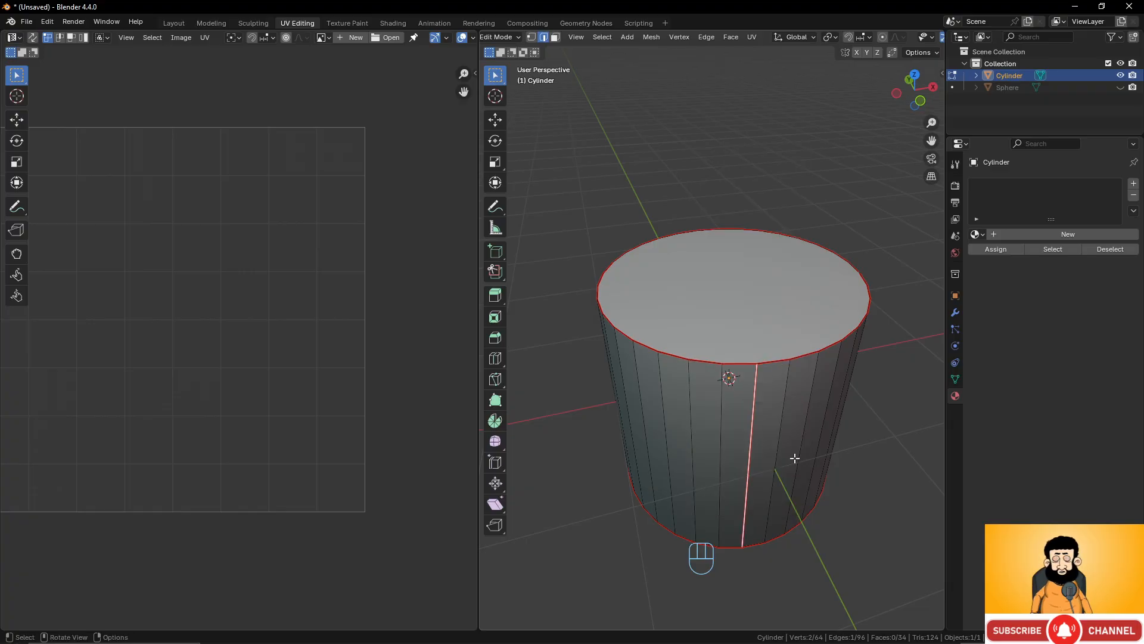
right_click(787, 399)
click(752, 407)
right_click(757, 390)
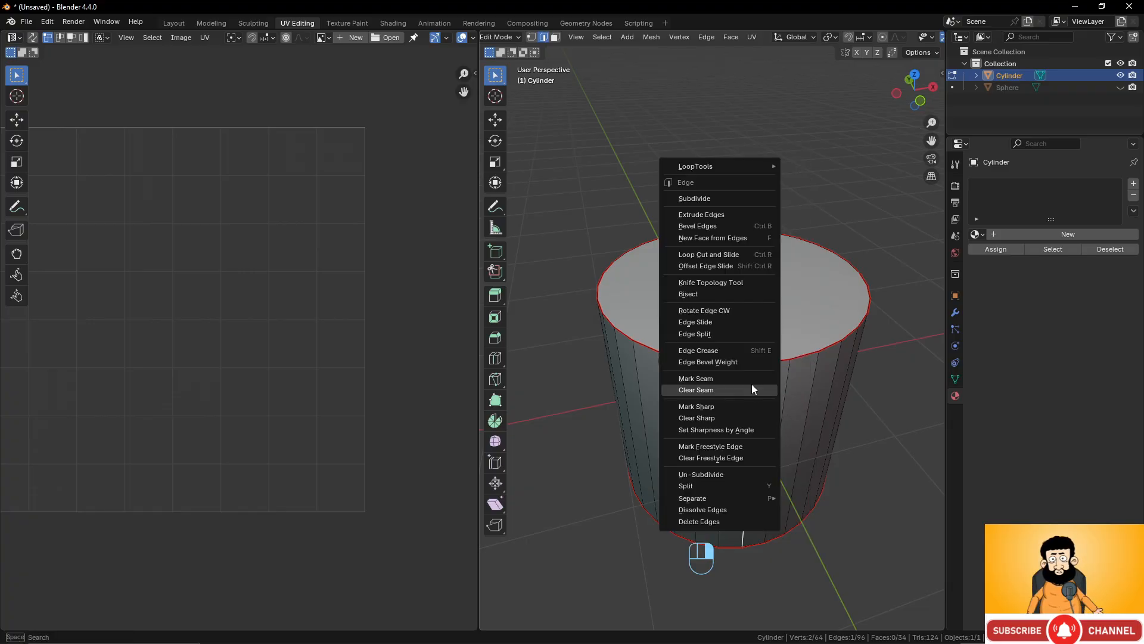
click(752, 379)
Select the whole cylinder and unwrap it again with Unwrap Angle Based using the added side seam
key(a)
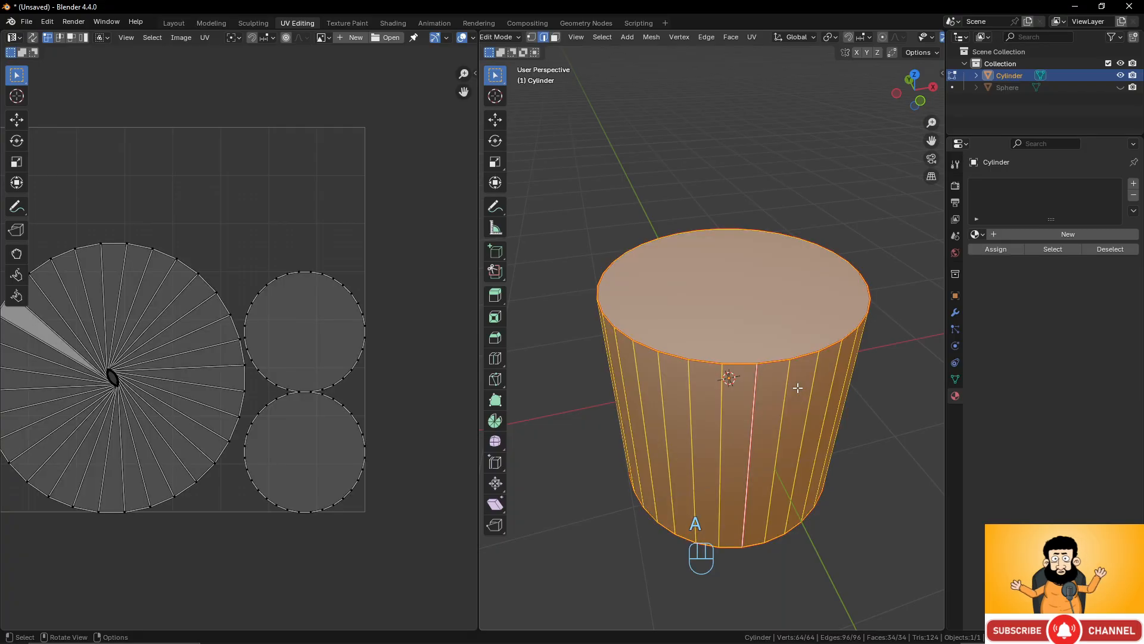
key(u)
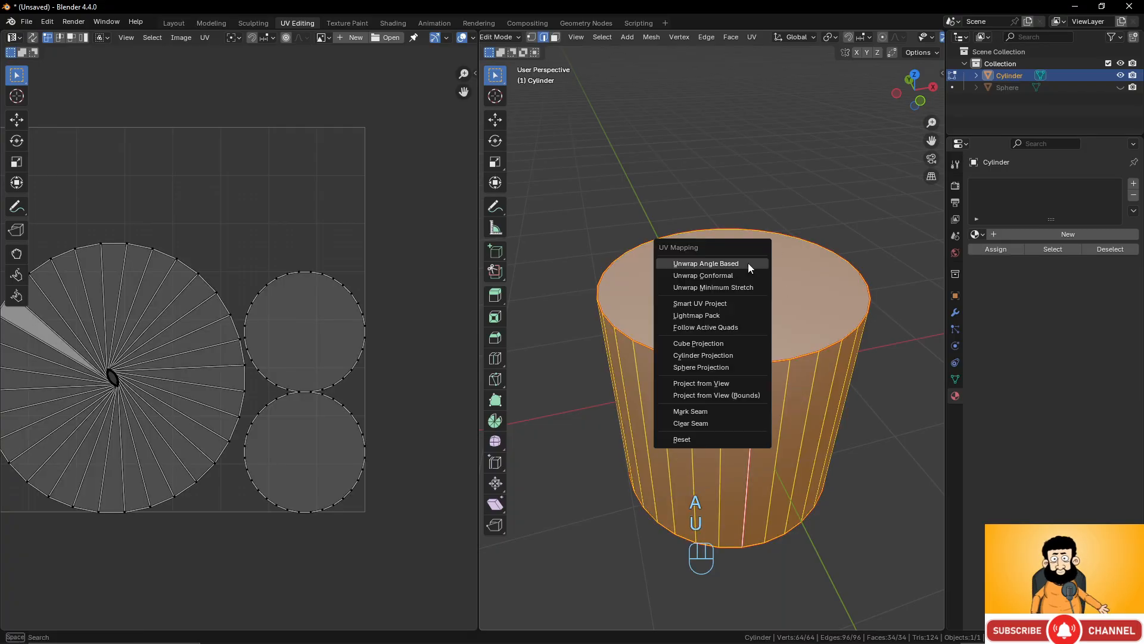
click(745, 264)
scroll(272, 377, down, 3)
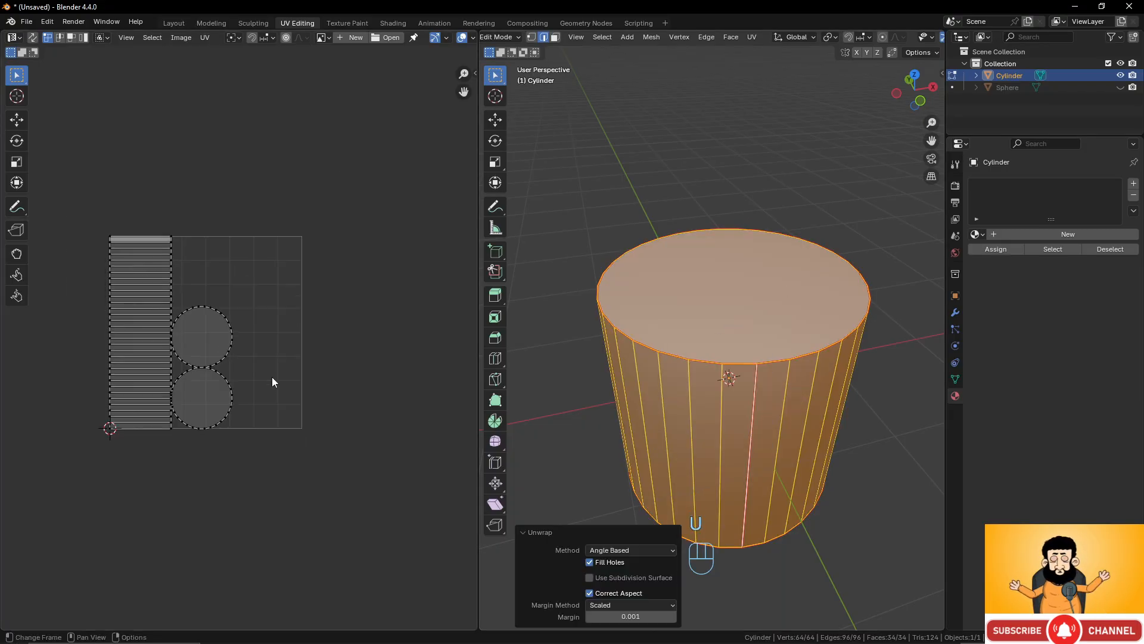
scroll(343, 388, up, 2)
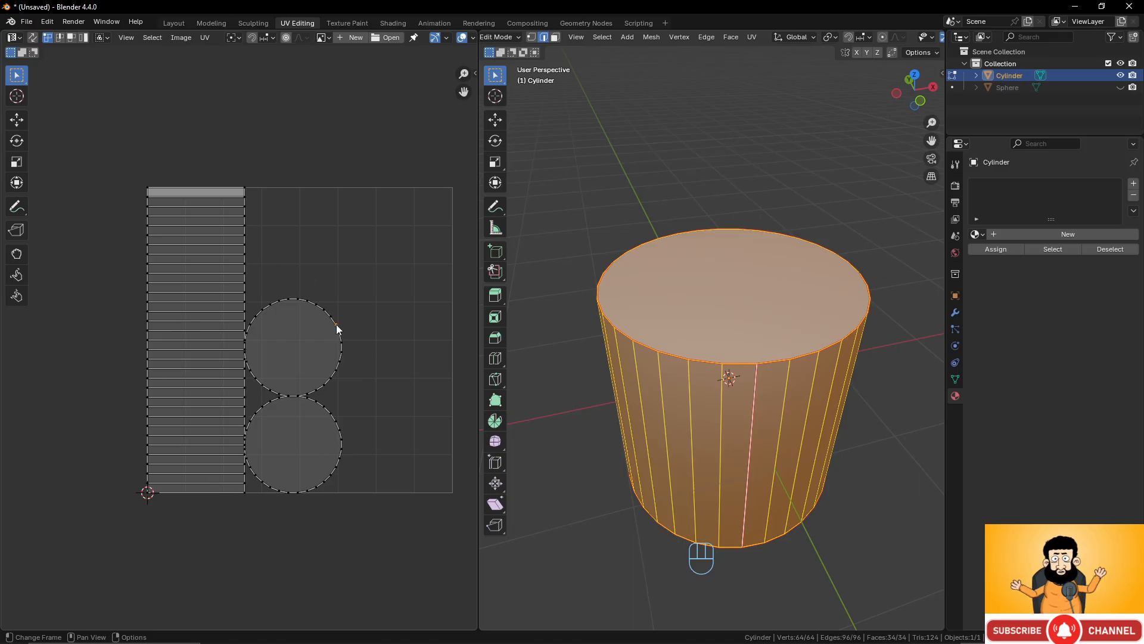
Move the upper circular UV island into the empty upper-right area of the UV square and scale it up
key(l)
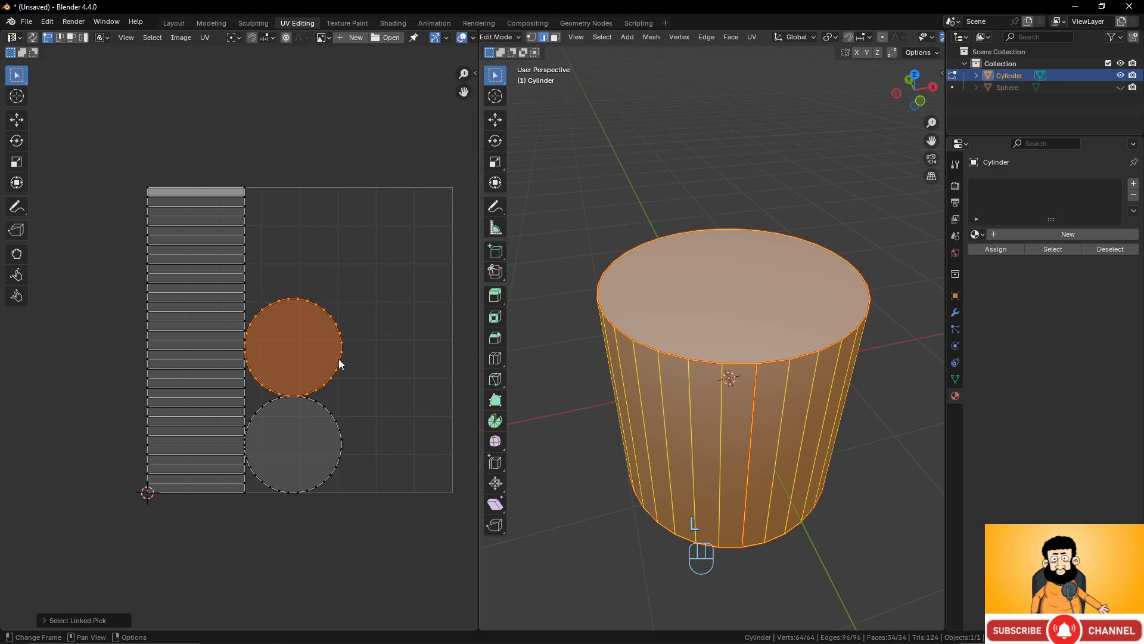
key(g)
click(420, 281)
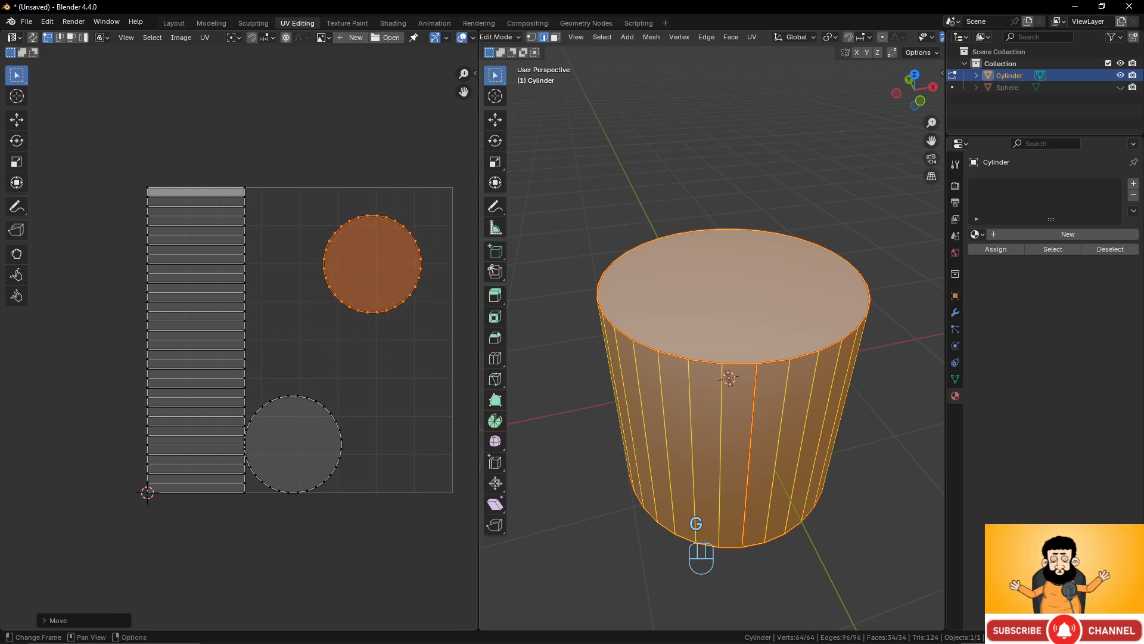
key(s)
click(413, 332)
Scale up the other circular UV island to a similar size and place it directly below the first circle
click(322, 404)
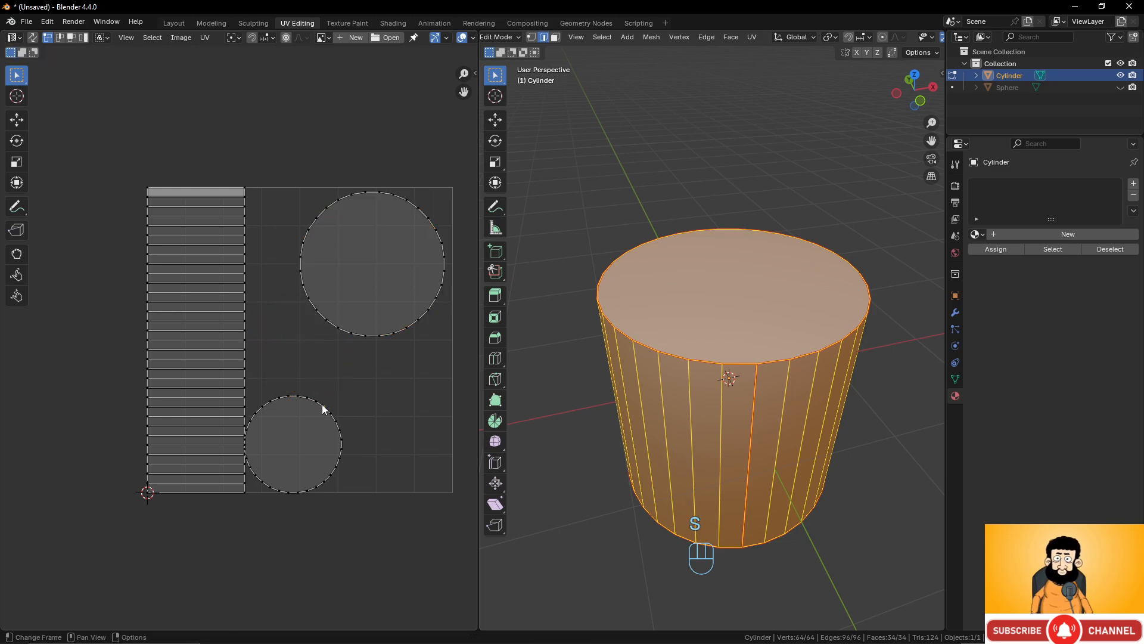
key(l)
key(s)
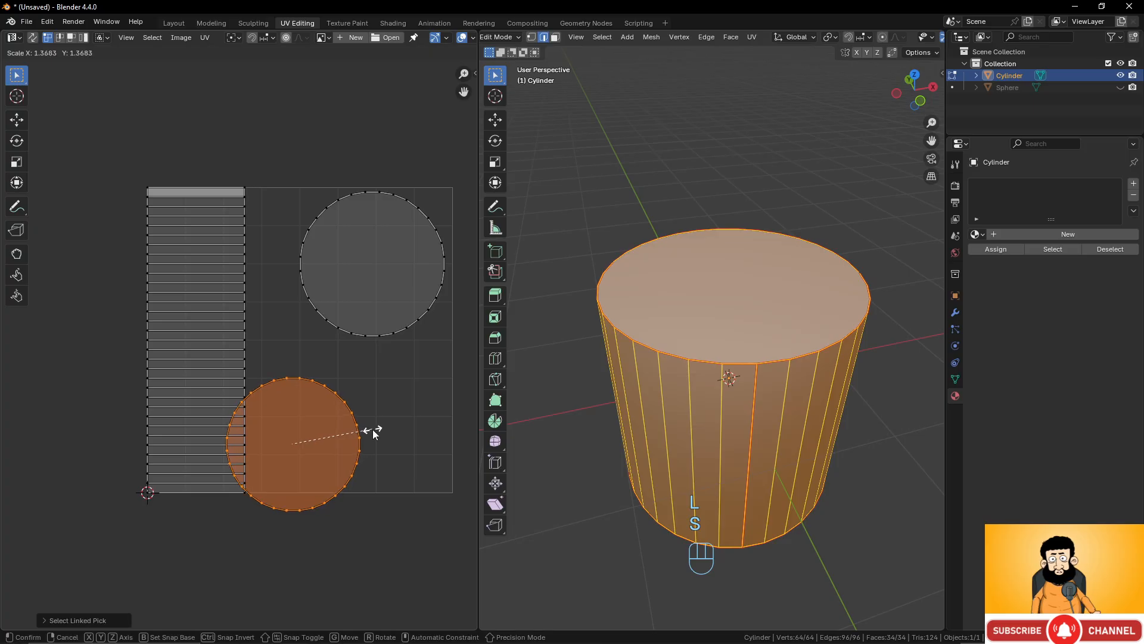
click(371, 429)
key(g)
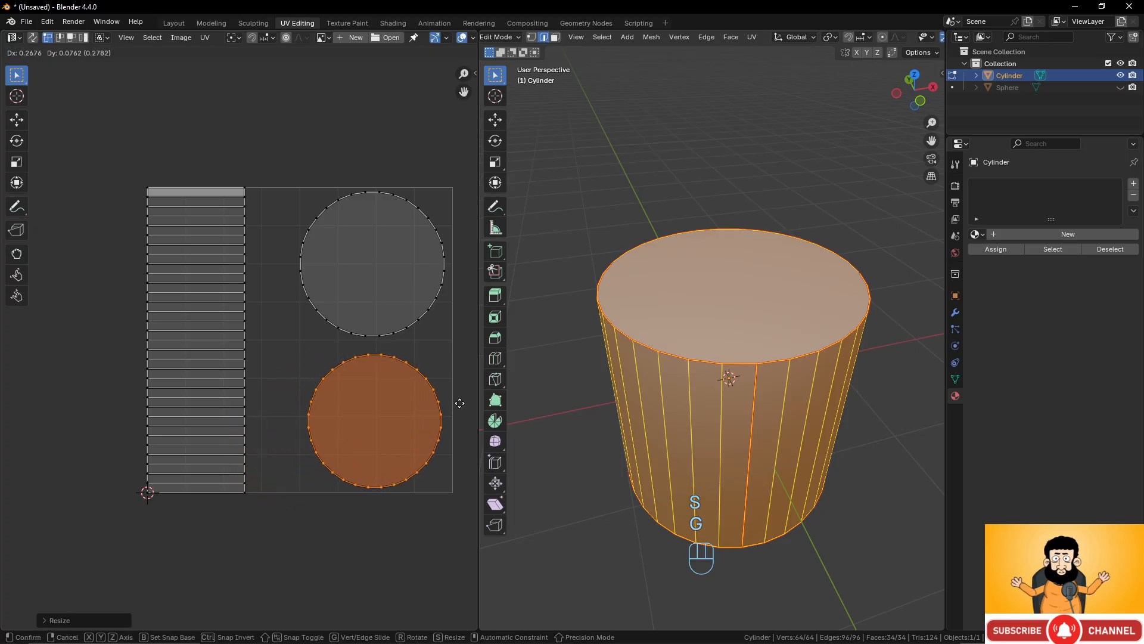
click(459, 402)
key(s)
click(476, 396)
key(g)
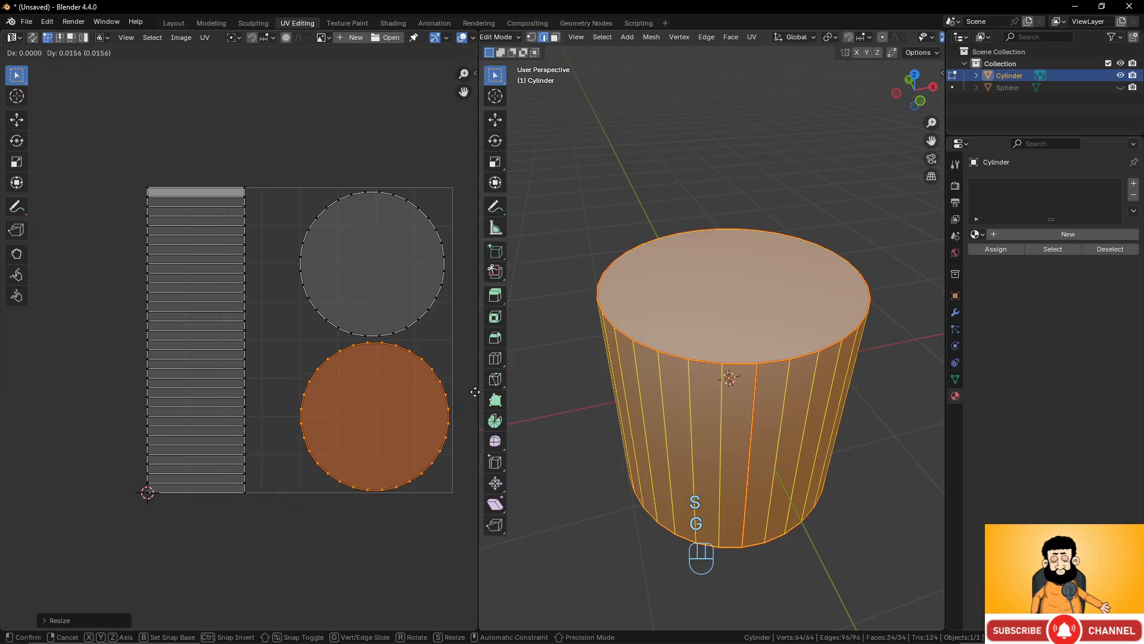
click(460, 317)
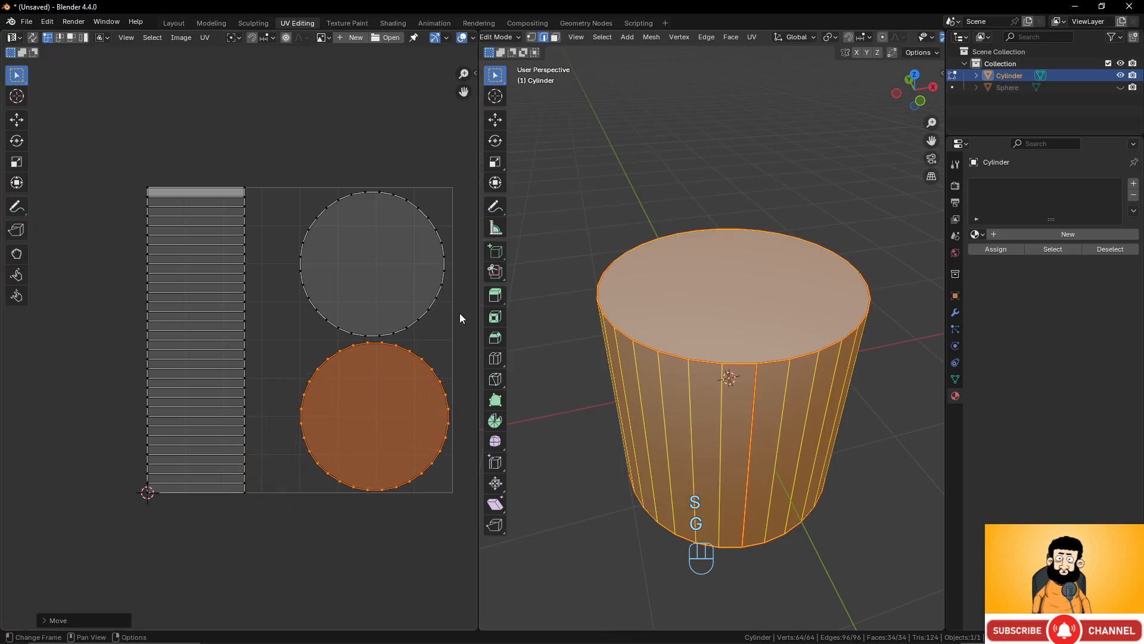
Select the rectangular side-wall UV island, scale it wider along X only, and move it along X inside the UV square
click(242, 330)
key(l)
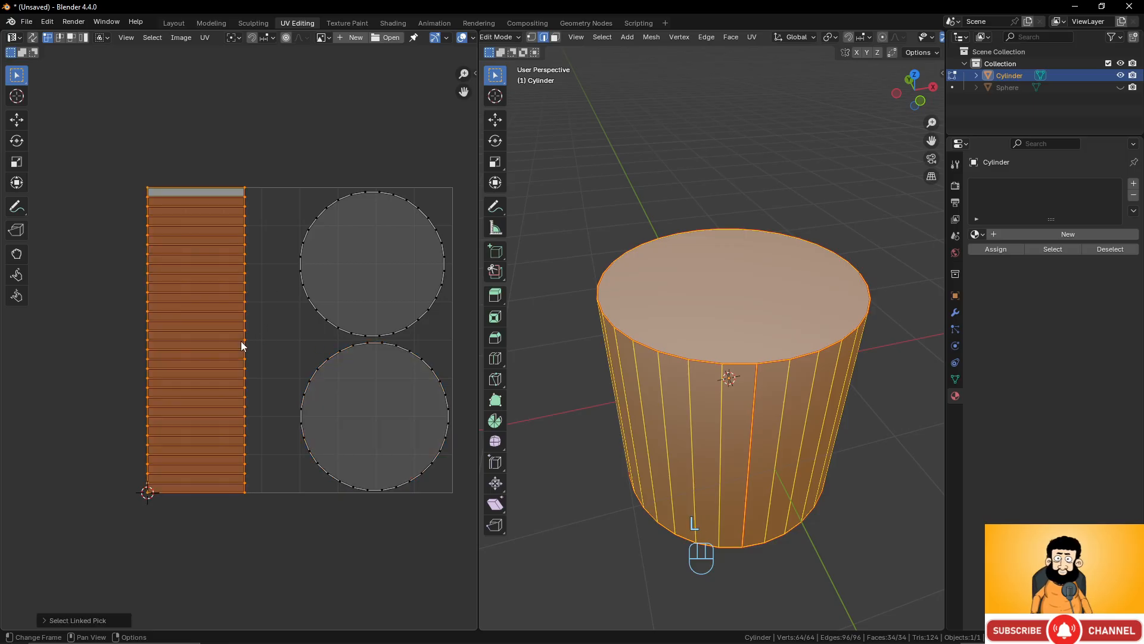
key(s)
key(y)
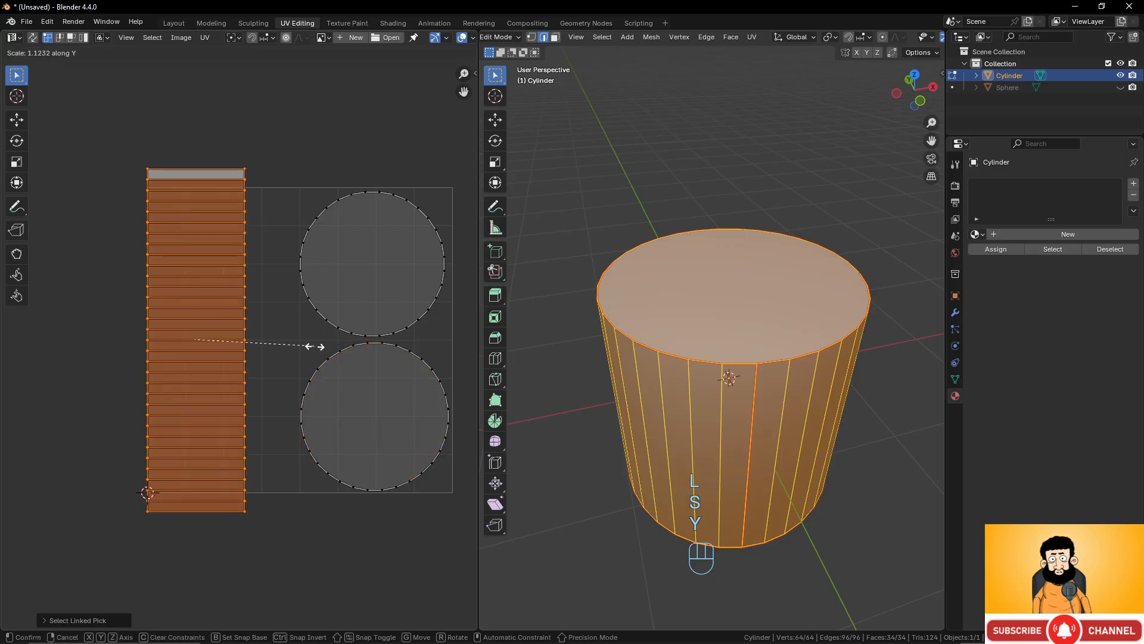
key(x)
click(330, 345)
key(g)
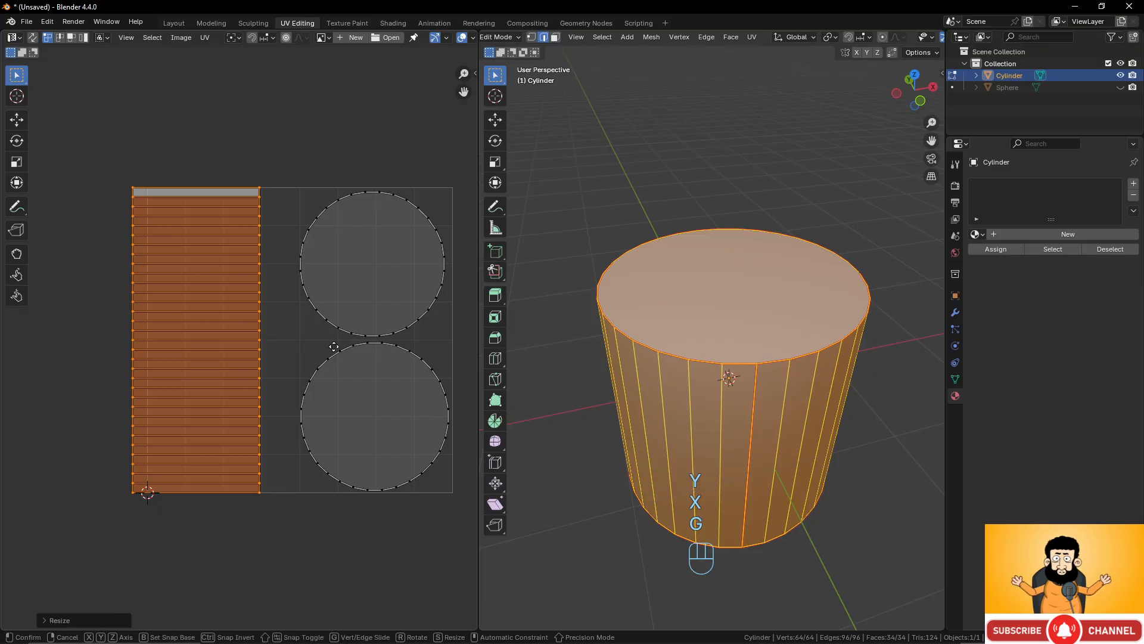
key(x)
click(360, 350)
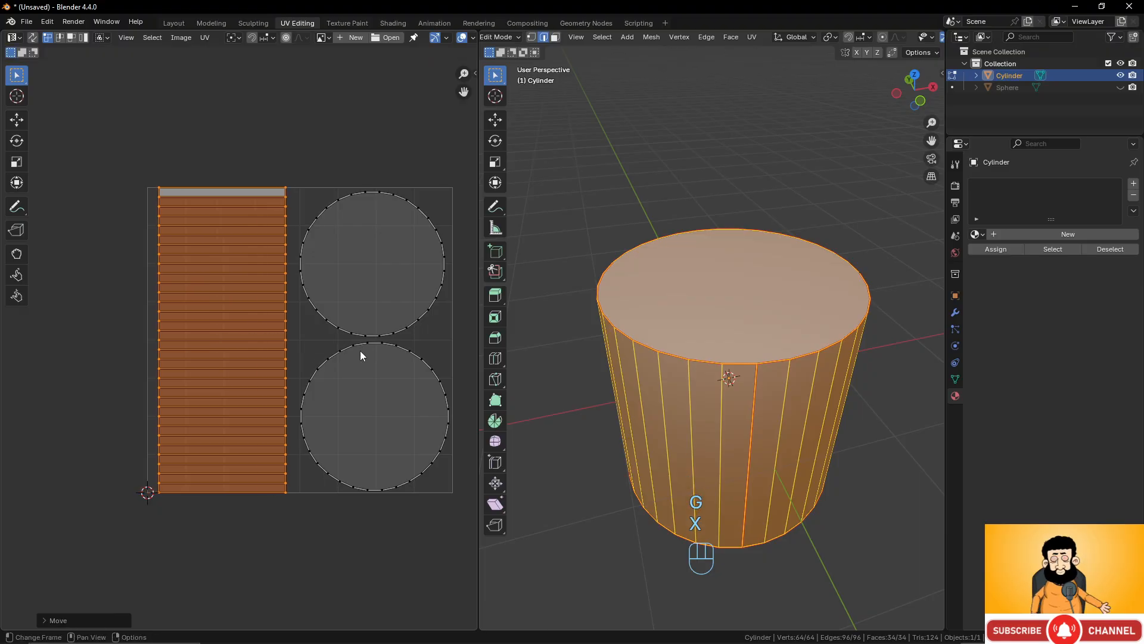
Nudge the rectangular UV island along X and widen it slightly more to fill the gap beside the circles
key(g)
key(x)
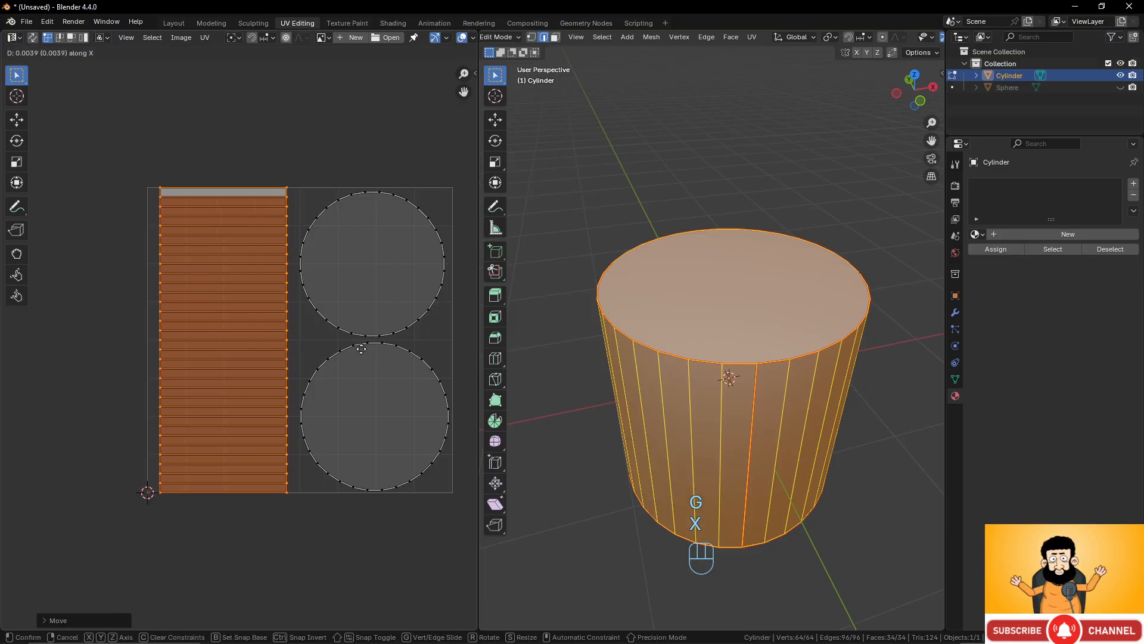
key(s)
key(x)
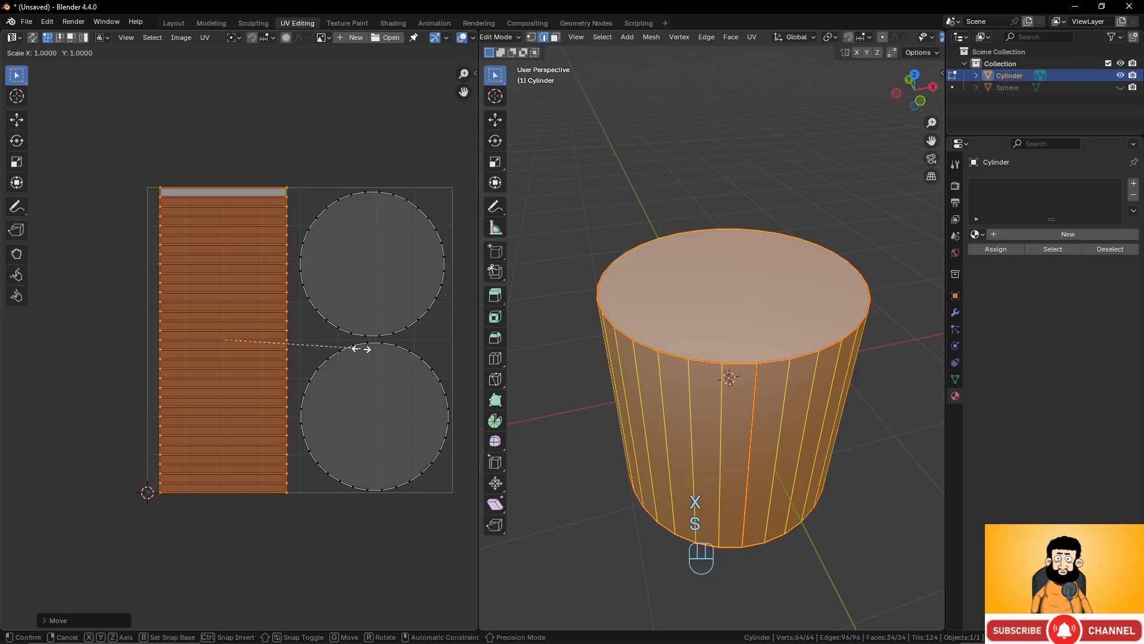
click(373, 348)
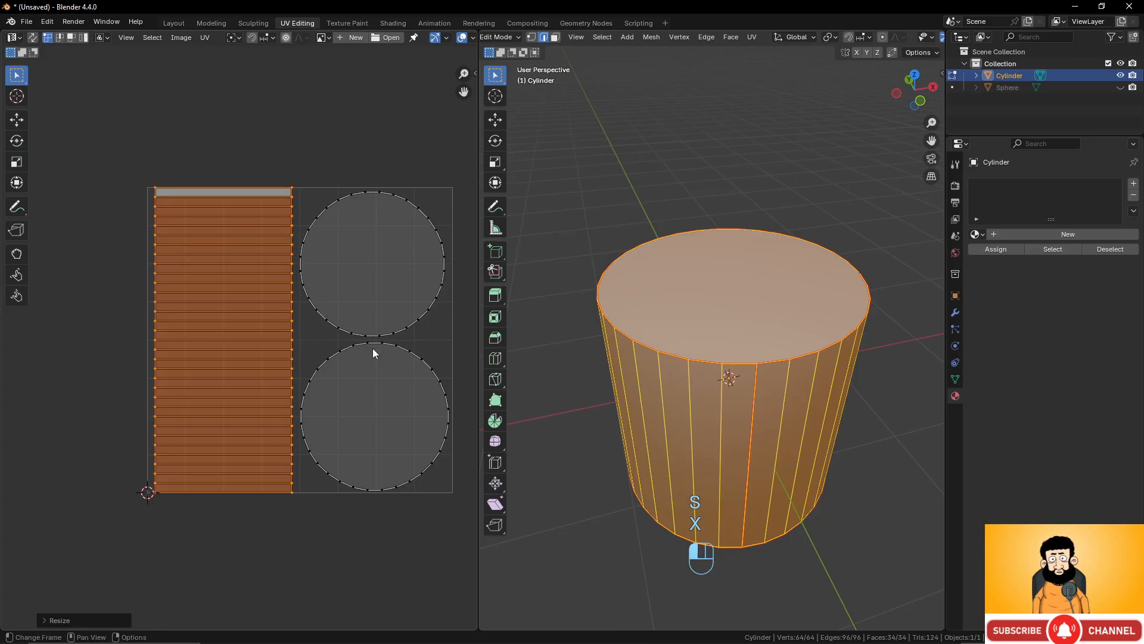
Select all UV islands, rotate them 90°, and nudge the whole layout to fit within the UV square
scroll(388, 313, down, 2)
scroll(387, 313, up, 2)
key(a)
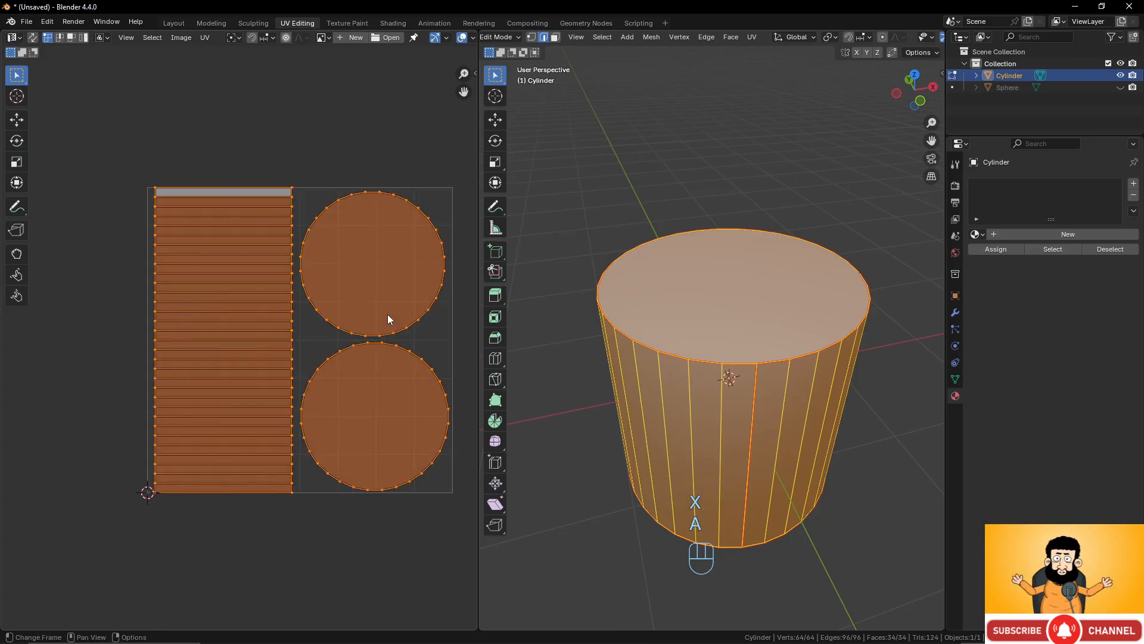
key(r)
key(KP_9)
key(KP_0)
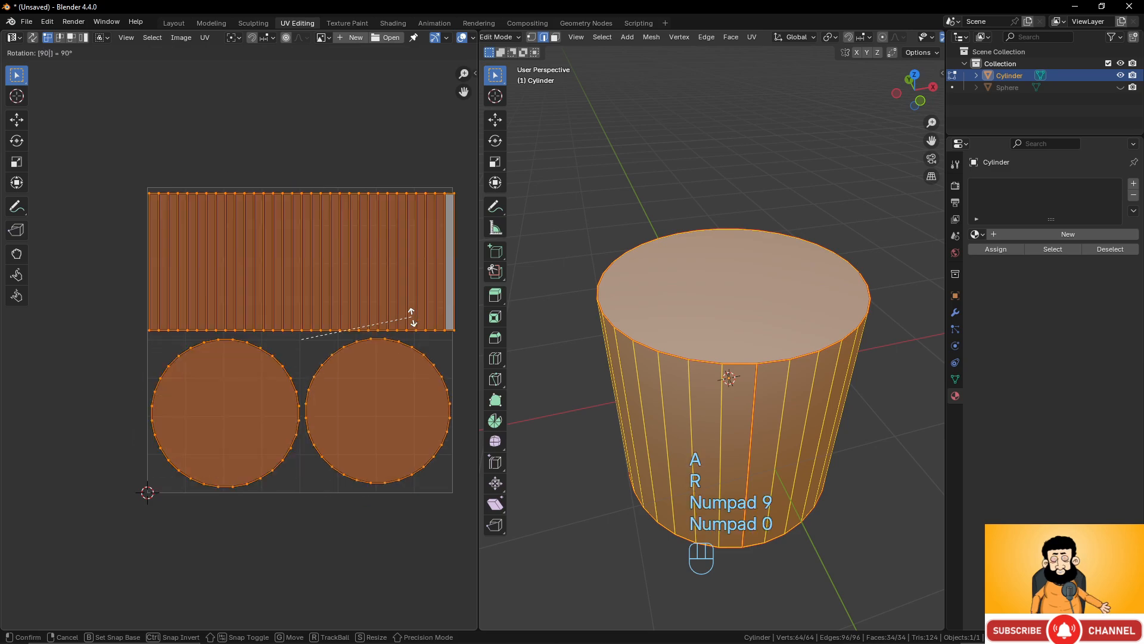
click(413, 317)
key(g)
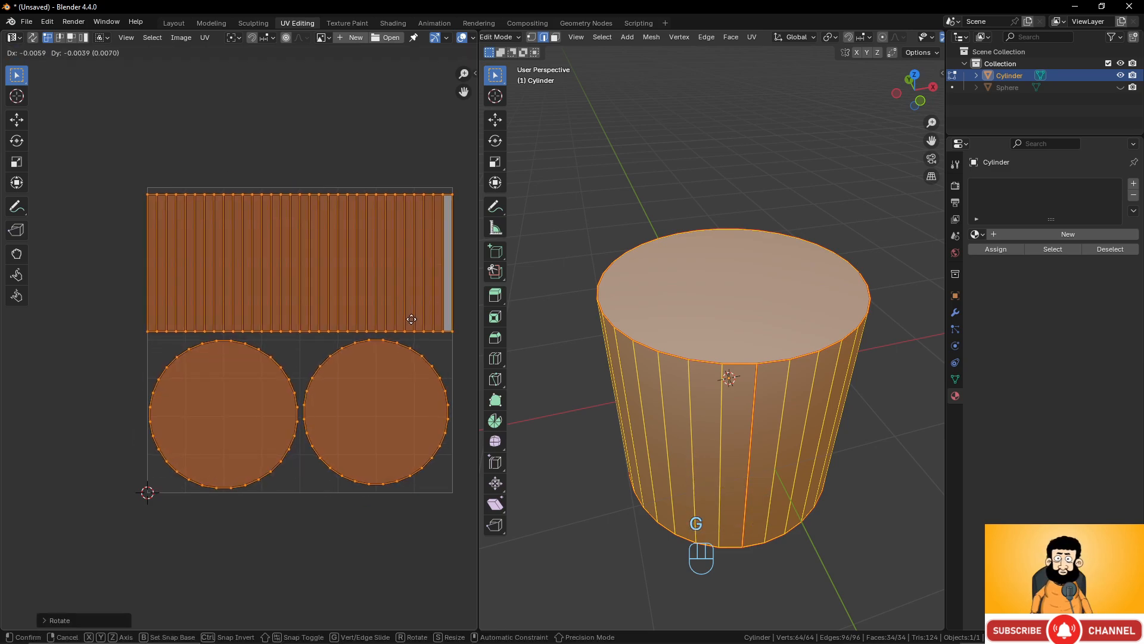
click(411, 319)
key(Tab)
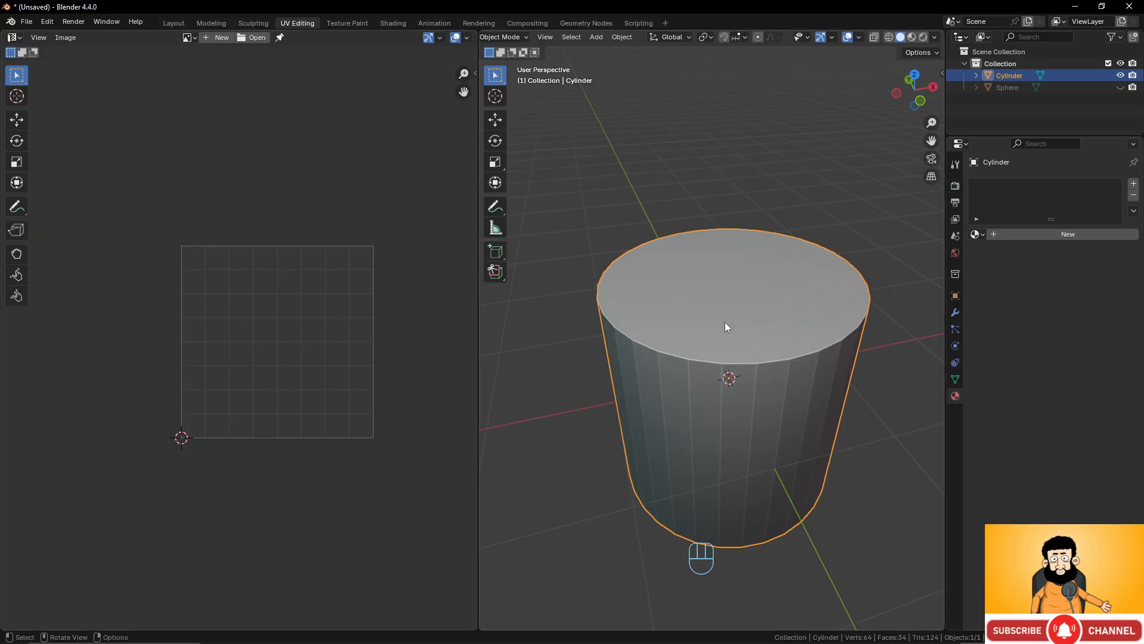
key(Tab)
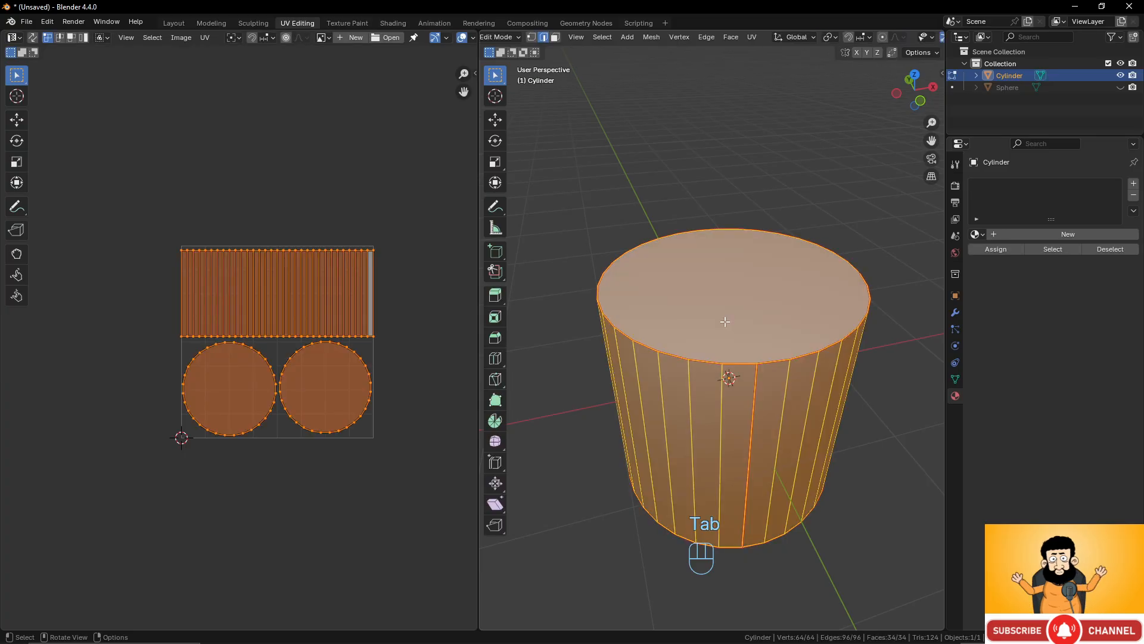
right_click(725, 322)
click(725, 316)
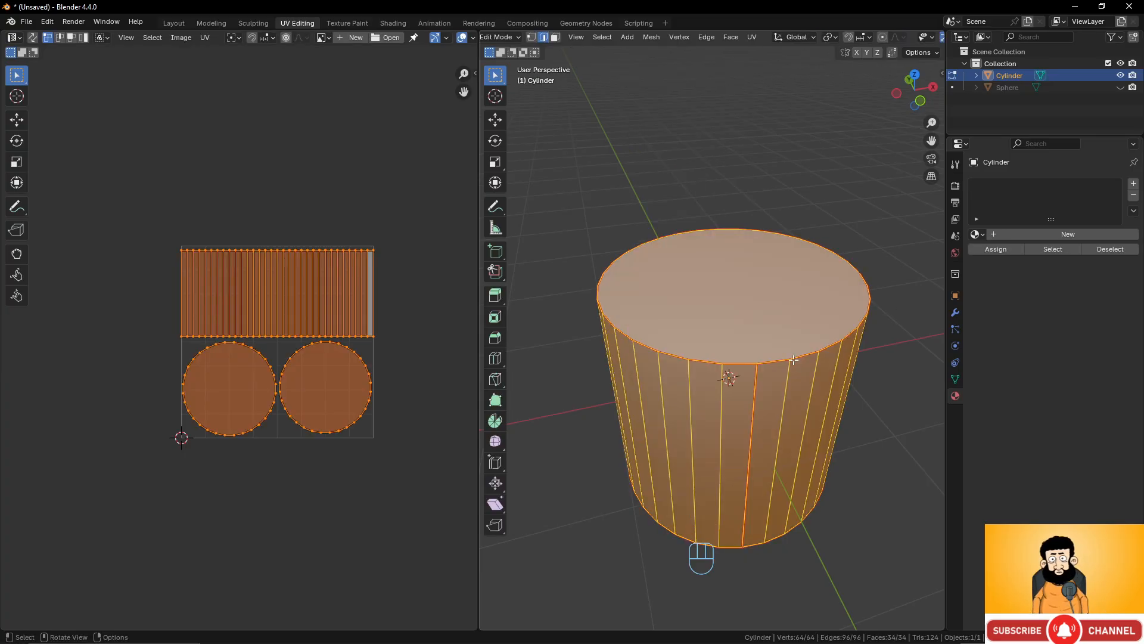
right_click(756, 312)
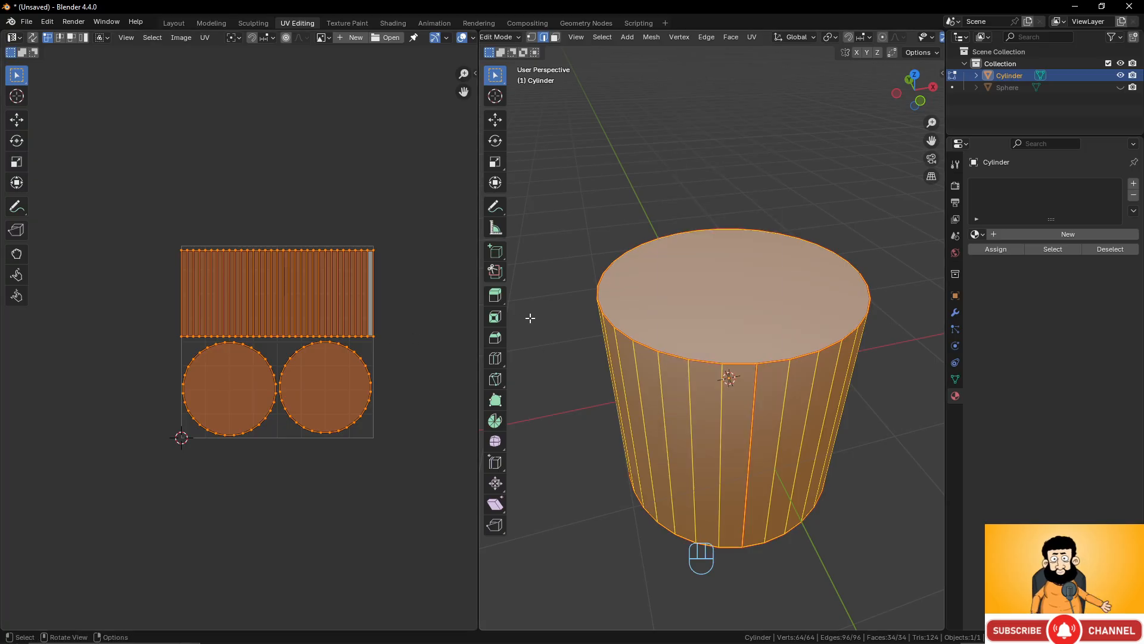
Unwrap the whole cylinder with Smart UV Project at a 66° angle limit and zero island margin
key(u)
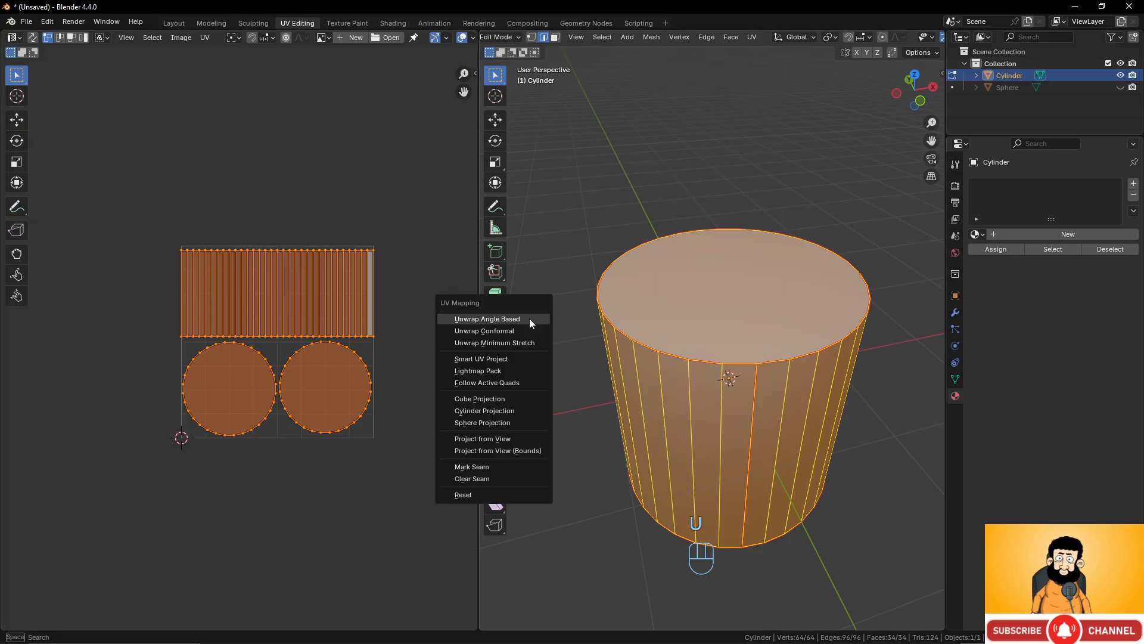
click(513, 357)
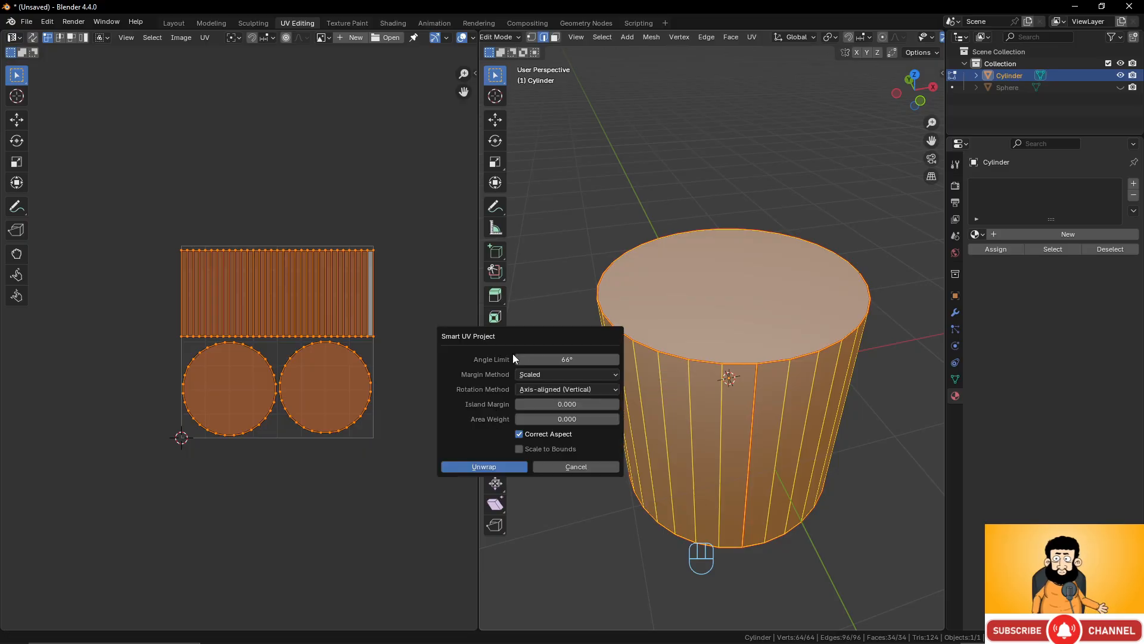
click(499, 465)
Examine the Smart UV Project layout closely, especially where the side-wall strips meet along the middle of the UV square
scroll(360, 426, up, 2)
middle_drag(390, 384, 362, 377)
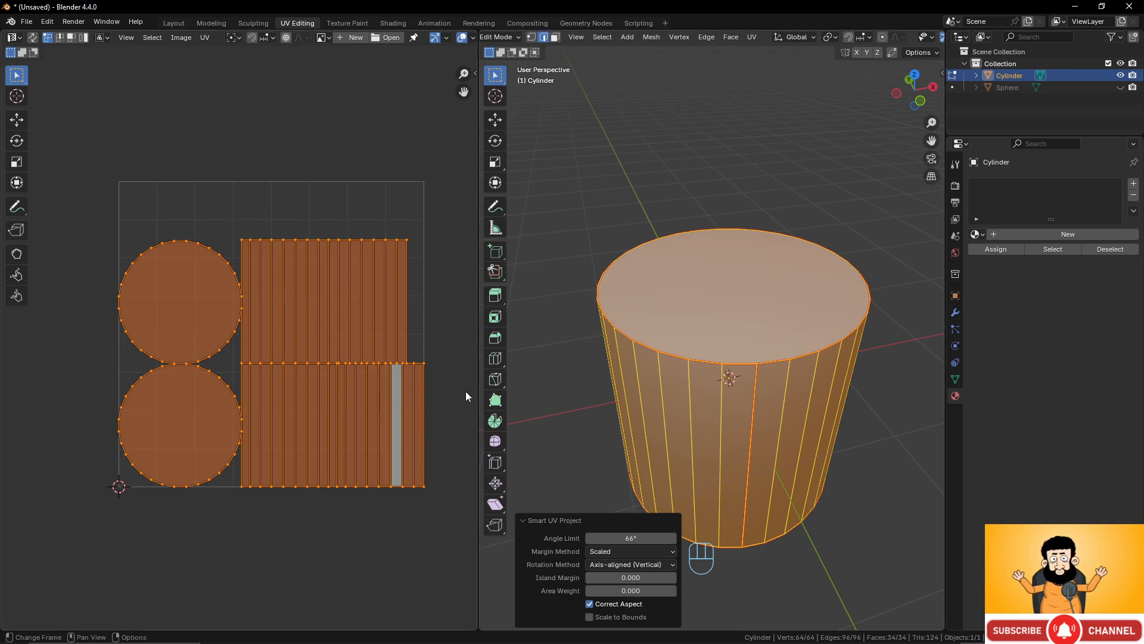
scroll(712, 349, down, 2)
scroll(712, 349, up, 4)
scroll(423, 408, up, 2)
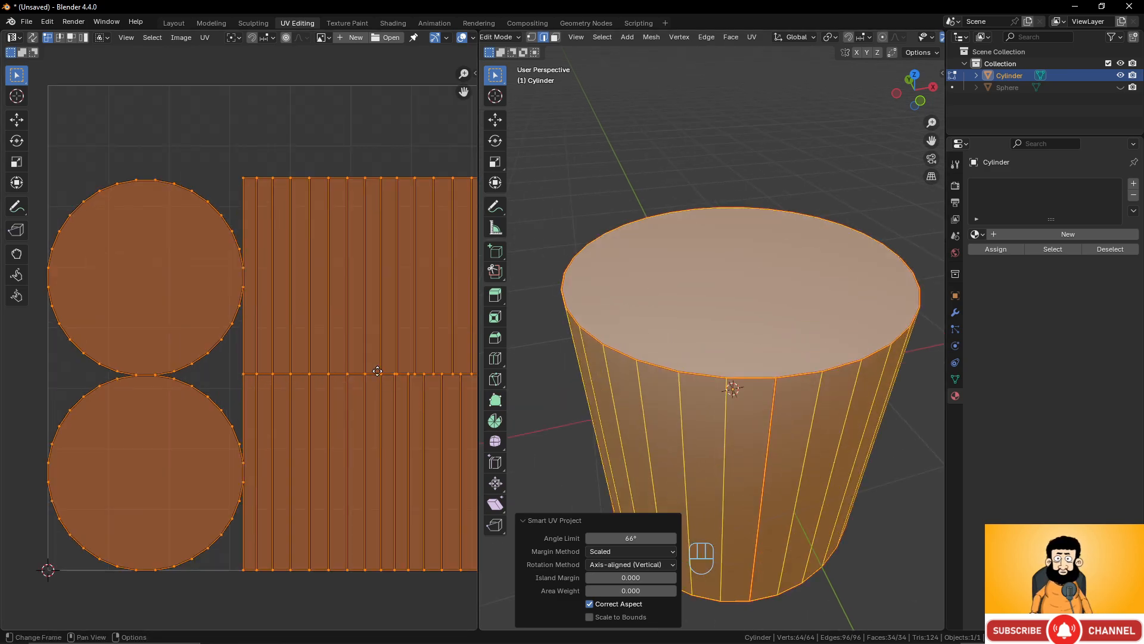
middle_drag(377, 370, 227, 365)
scroll(258, 372, up, 2)
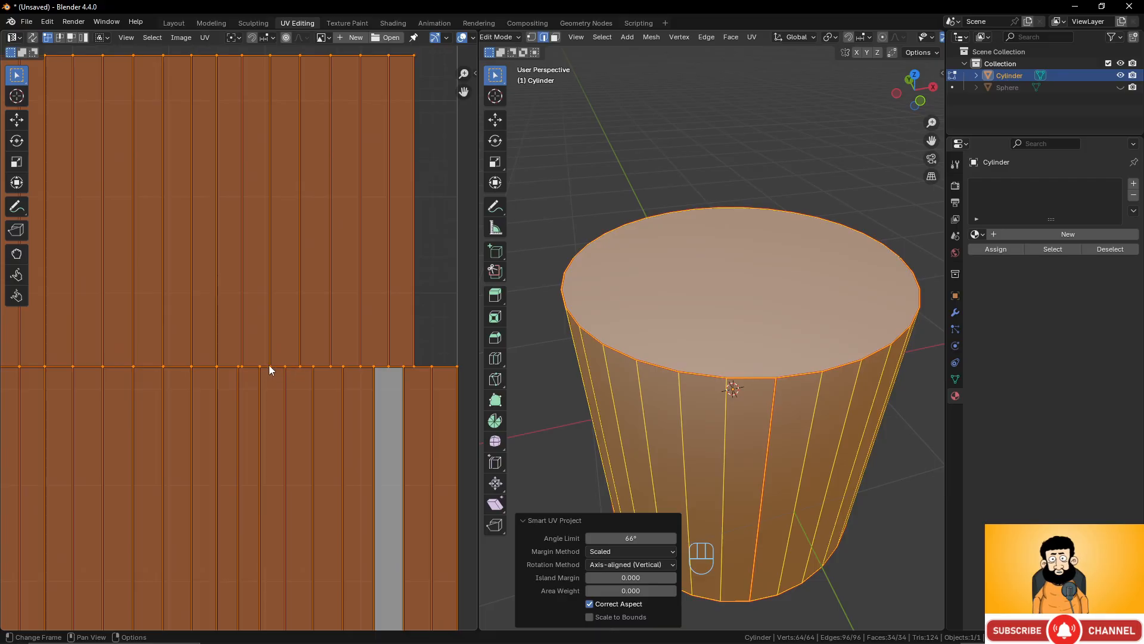
scroll(406, 369, down, 2)
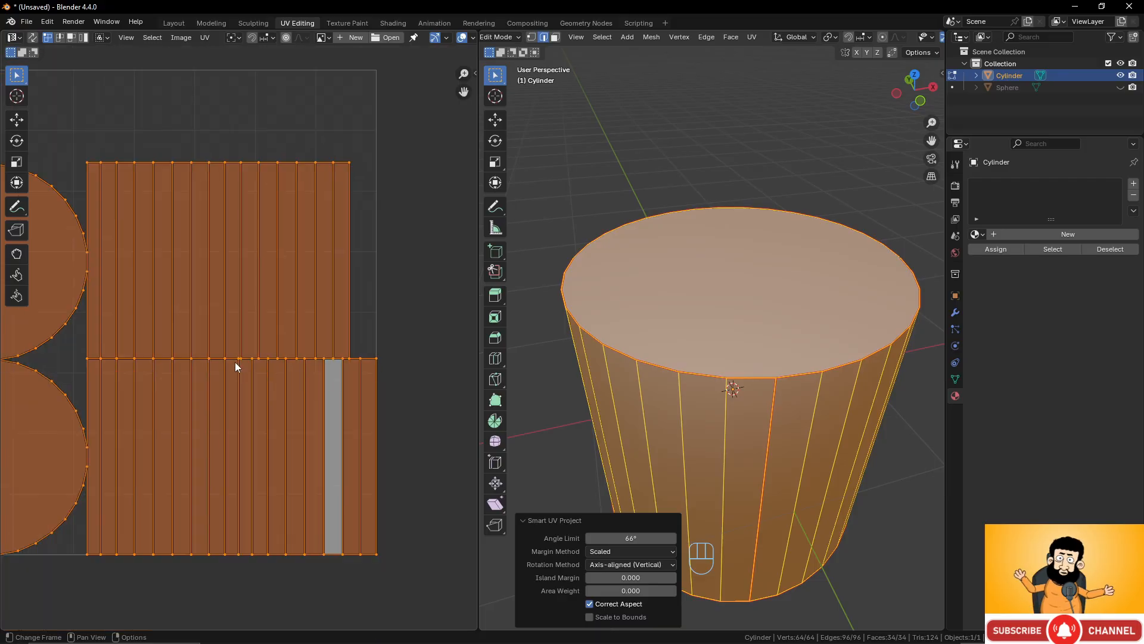
Return to Object Mode and delete the cylinder
scroll(739, 369, down, 3)
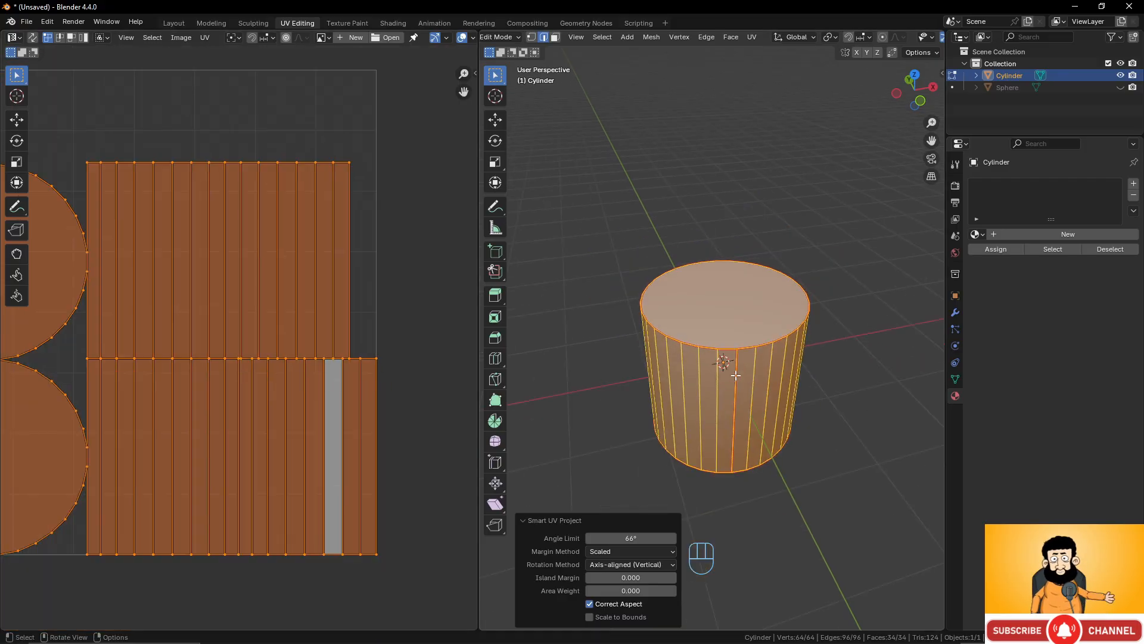
middle_drag(757, 334, 771, 327)
scroll(771, 328, down, 2)
key(Tab)
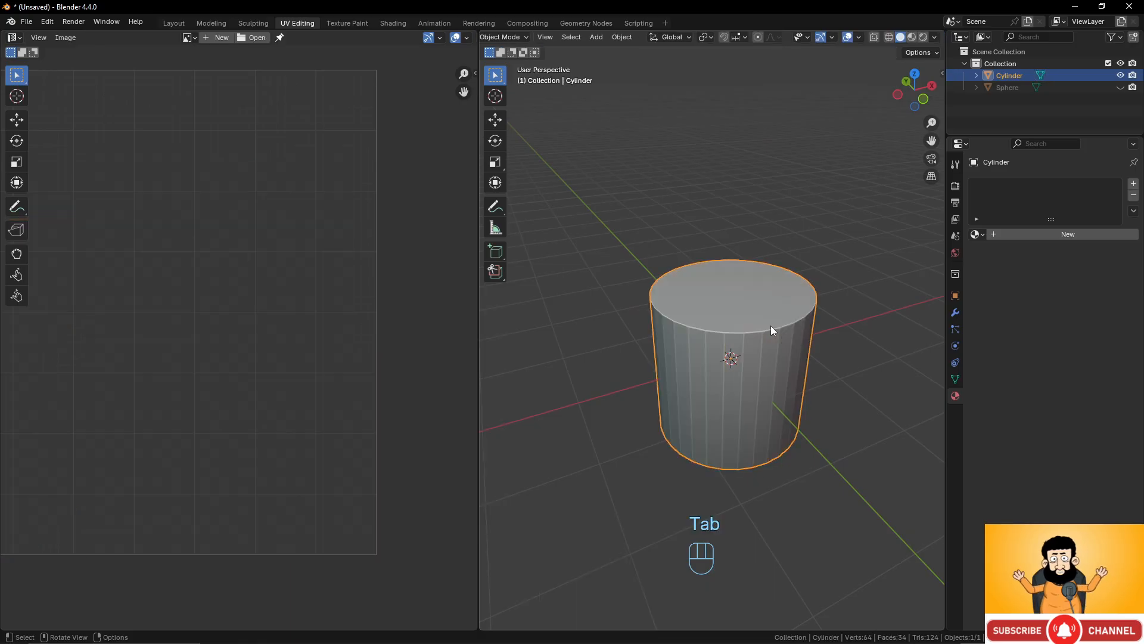
scroll(770, 328, down, 3)
key(shift+a)
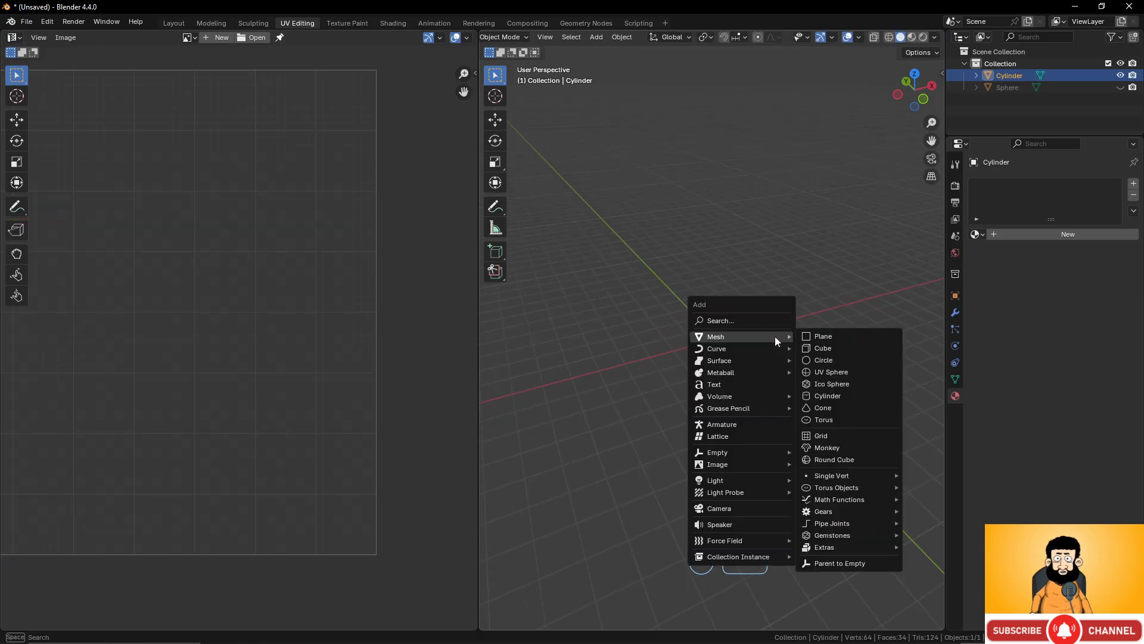
key(Escape)
key(x)
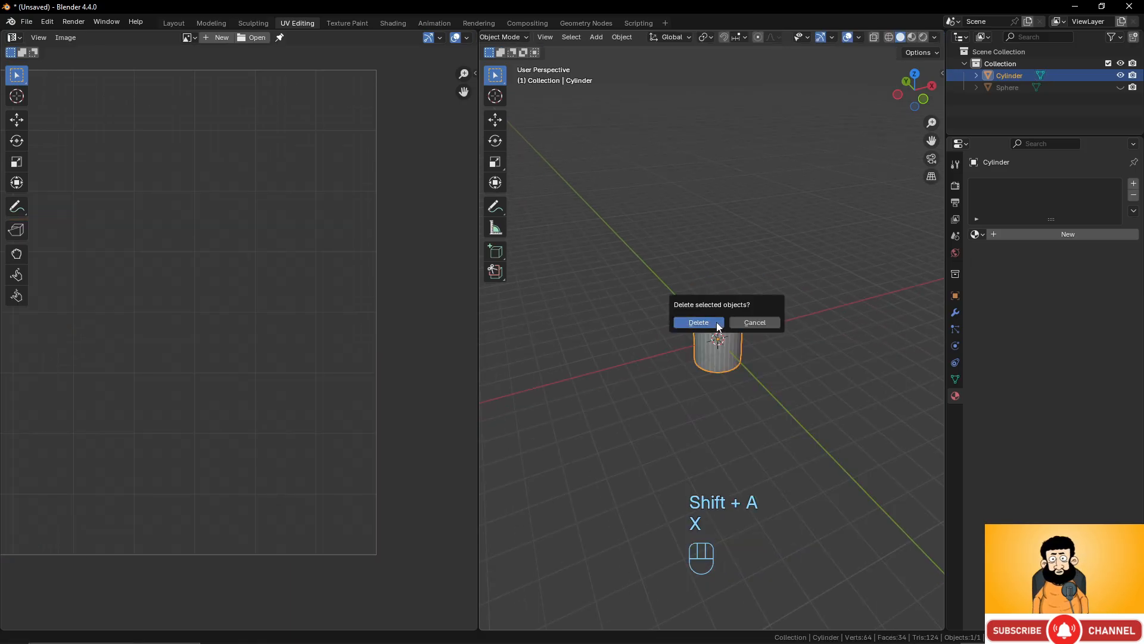
click(718, 320)
Add an ico sphere with a 1 m radius and set its subdivisions to 4
key(shift+a)
mouse_move(717, 320)
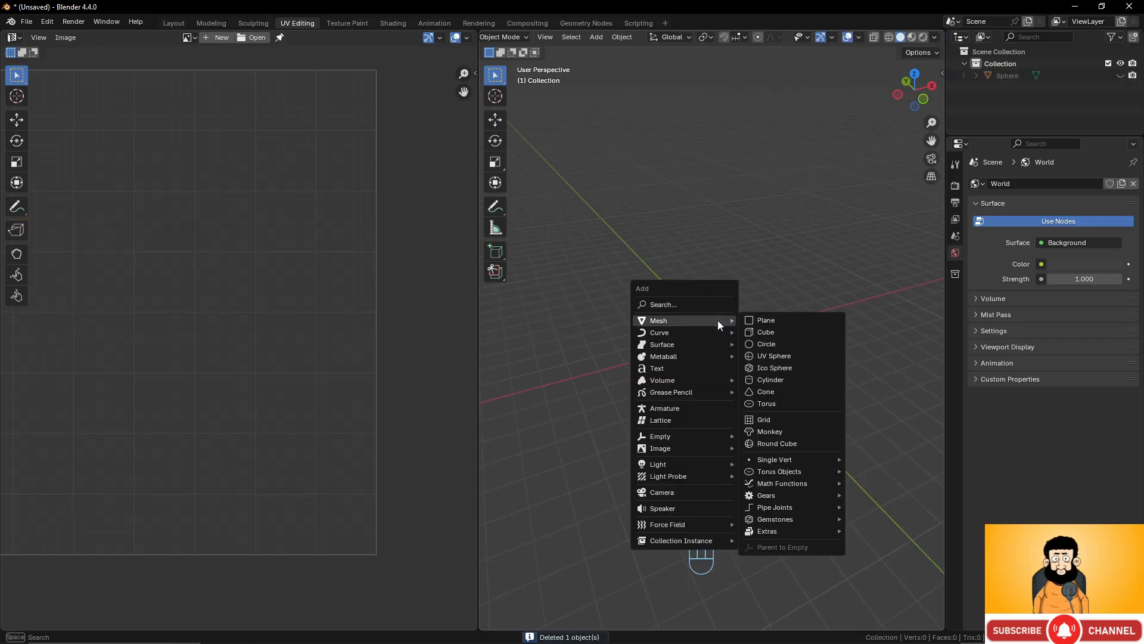
click(775, 367)
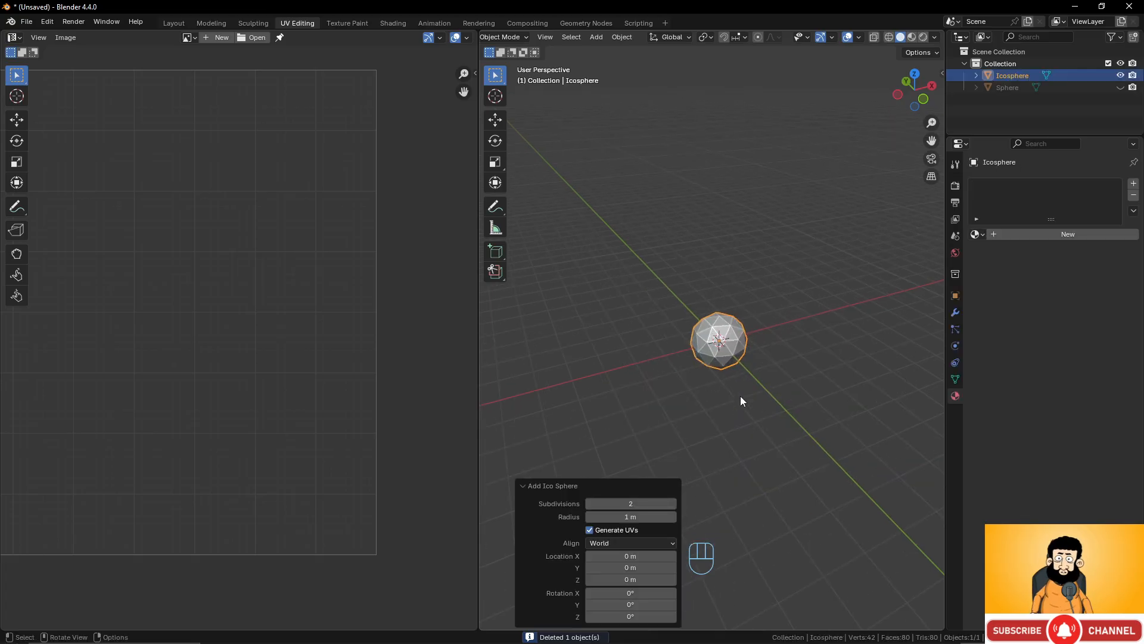
click(673, 504)
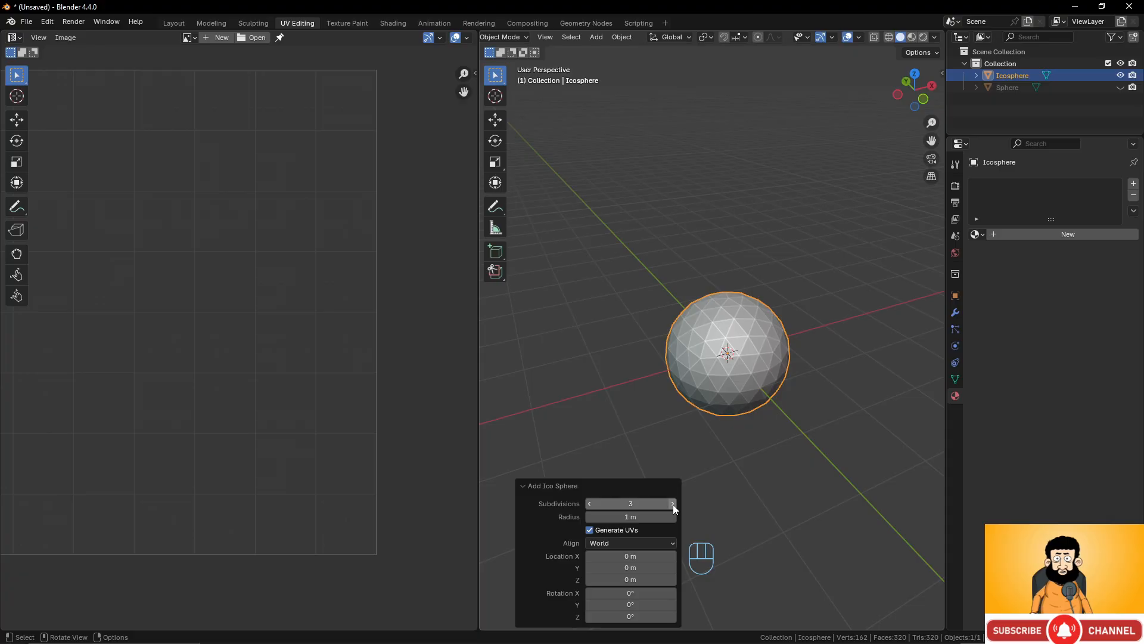
click(673, 504)
scroll(724, 381, up, 3)
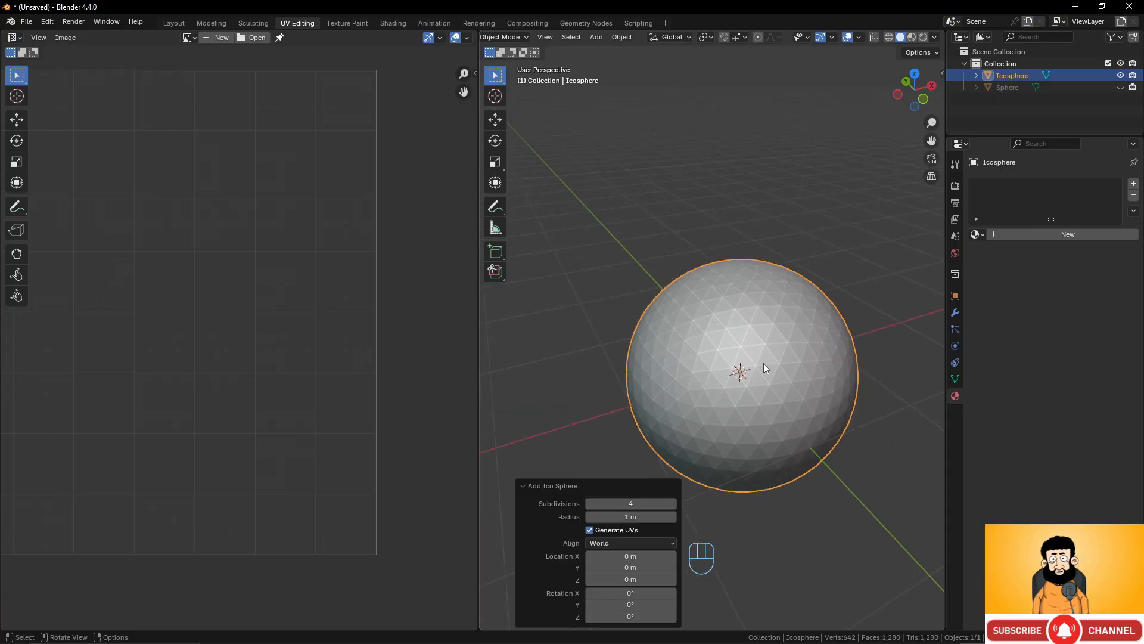
middle_drag(764, 363, 788, 380)
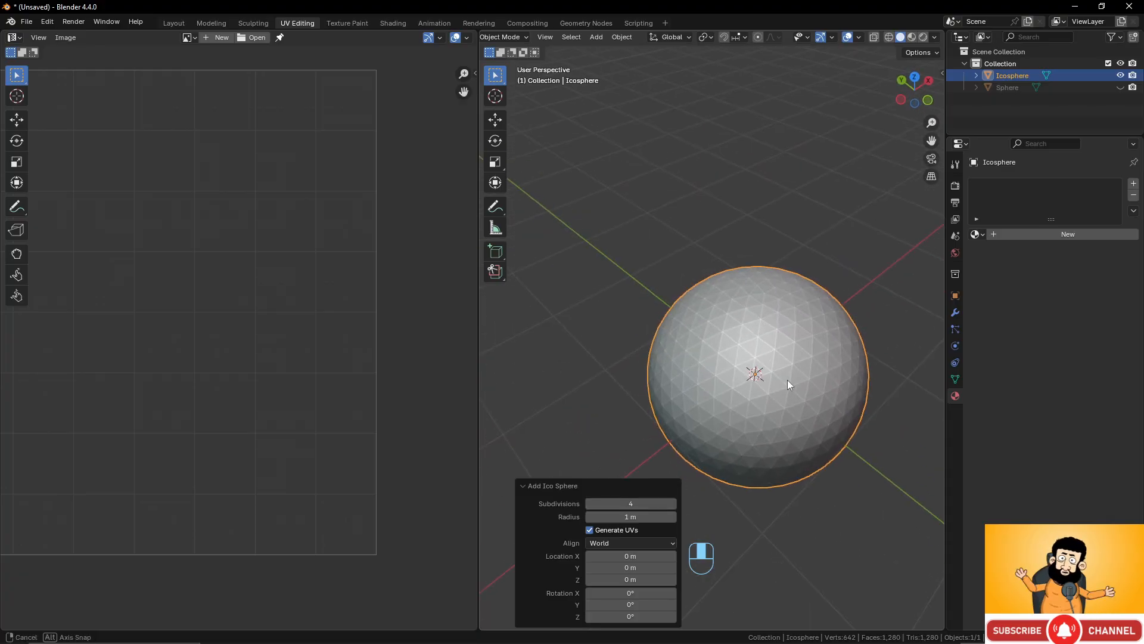
In Edit Mode, select a continuous vertical path of edges down one side of the ico sphere using shortest-path picks
key(Tab)
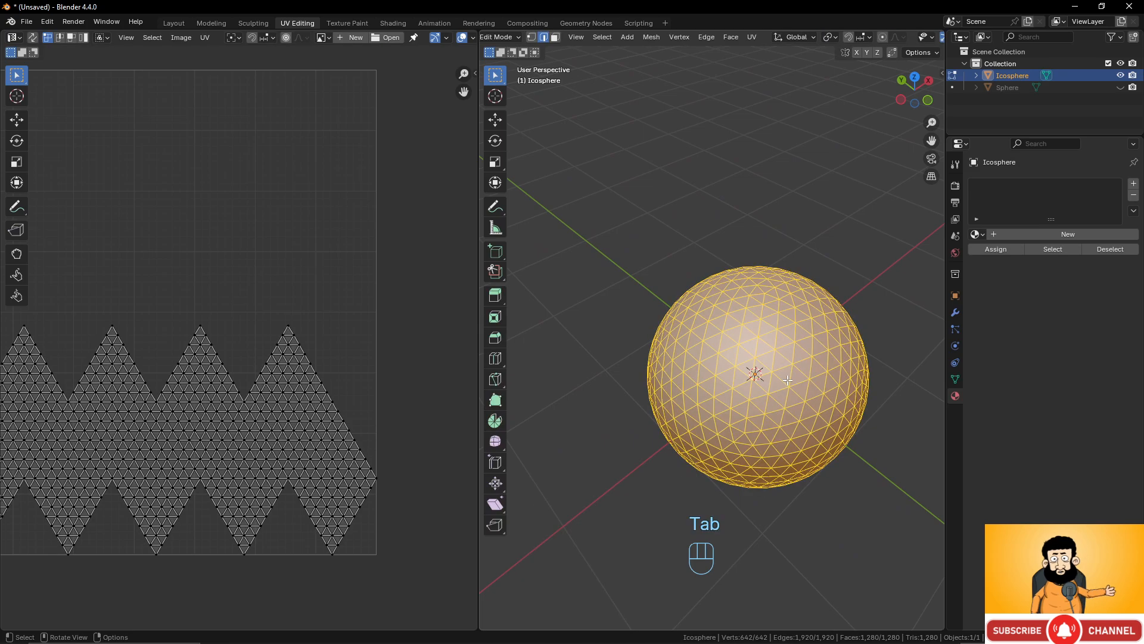
middle_drag(732, 318, 724, 363)
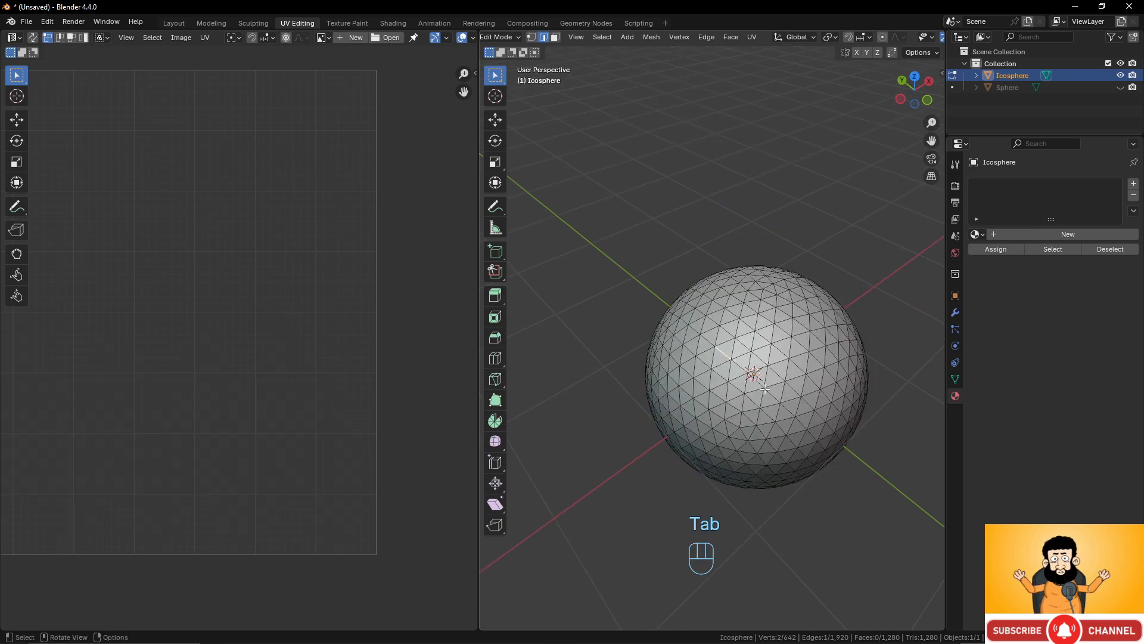
middle_drag(784, 418, 690, 471)
ctrl+click(801, 410)
ctrl+click(767, 378)
ctrl+click(760, 357)
ctrl+click(728, 277)
ctrl+click(613, 394)
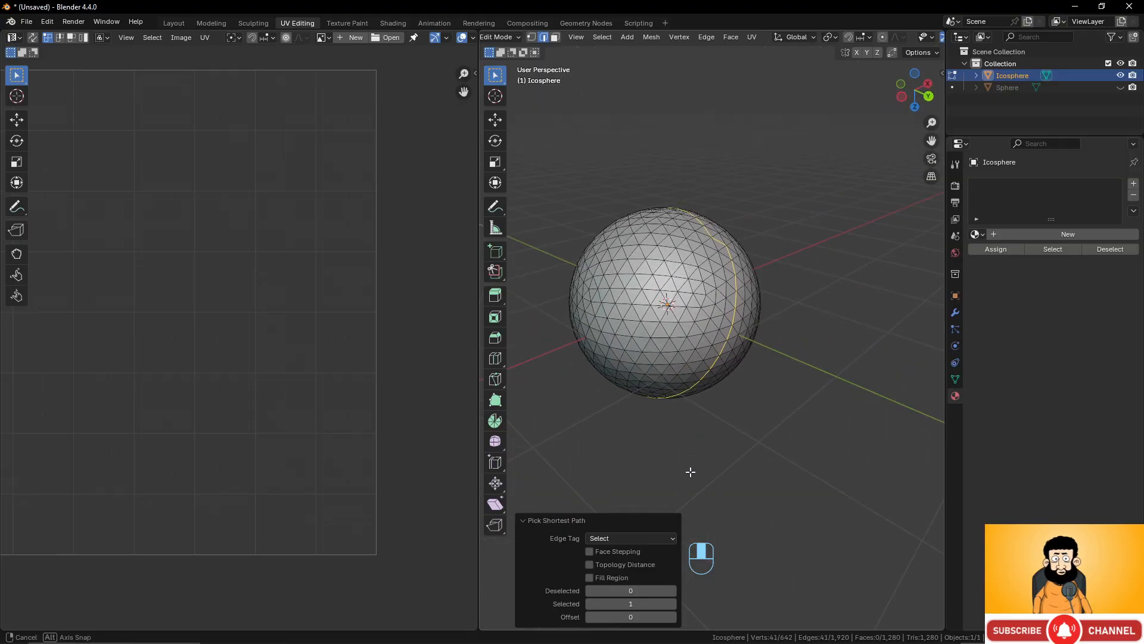
Mark the selected vertical edge path on the ico sphere as a seam and view it from another angle
right_click(707, 388)
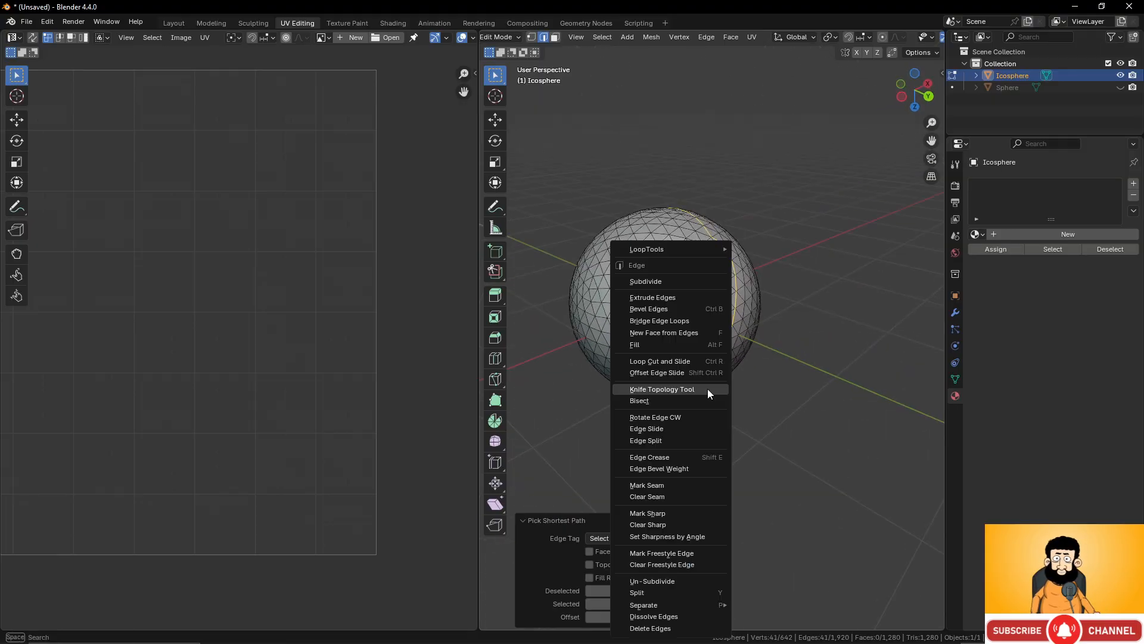
click(679, 485)
middle_drag(750, 348, 697, 378)
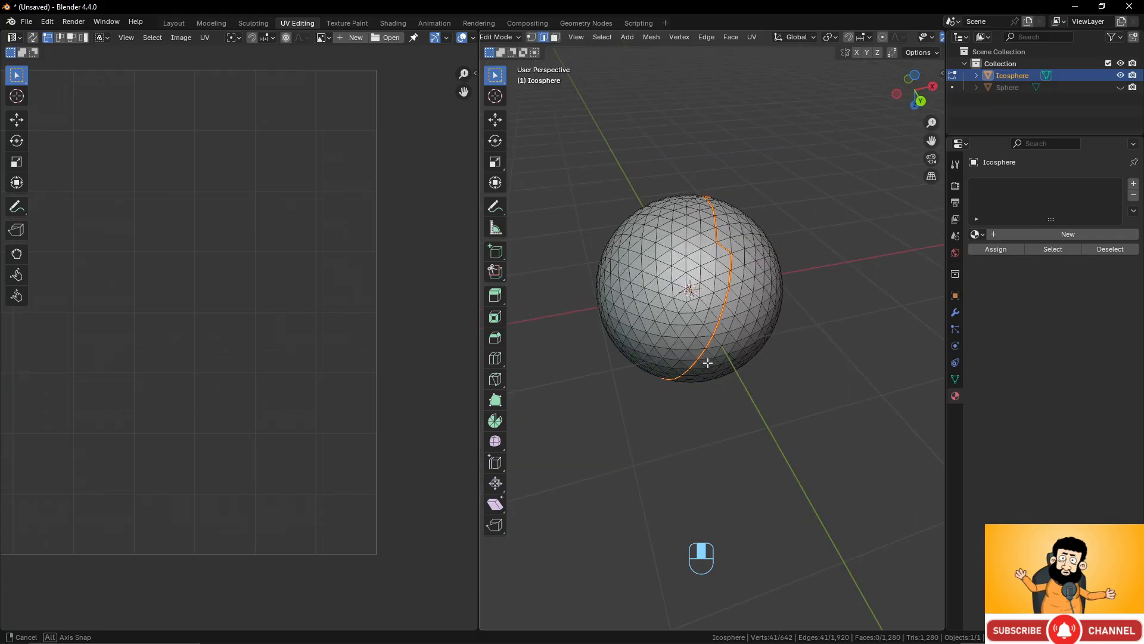
middle_drag(699, 302, 712, 316)
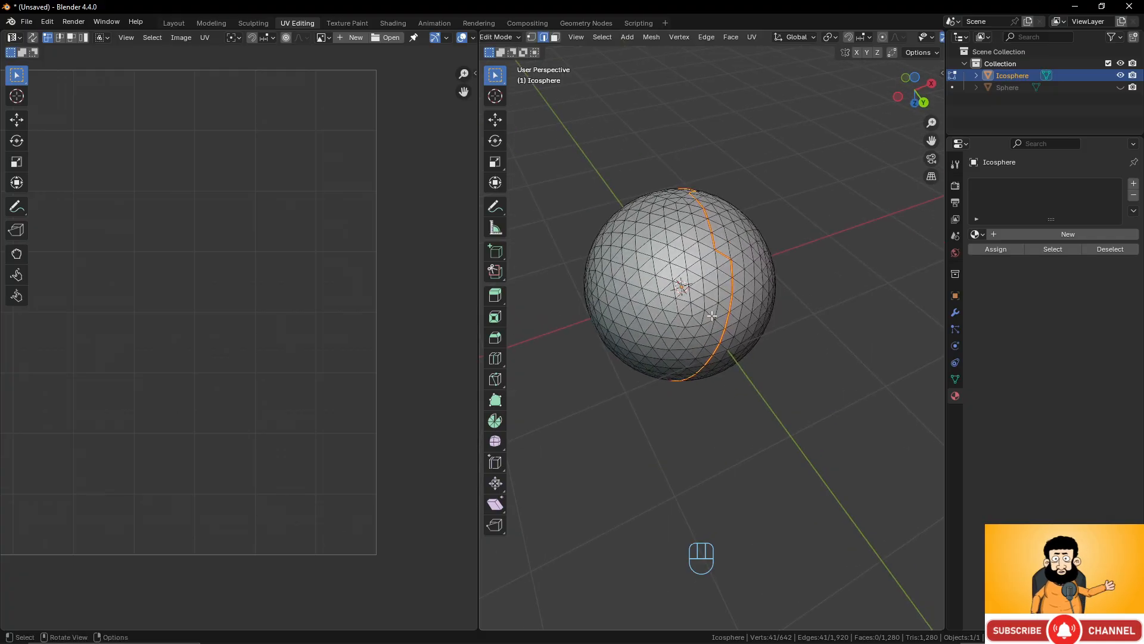
Select the entire ico sphere mesh and unwrap it with the Angle Based method, then check both UV islands
key(a)
right_click(717, 300)
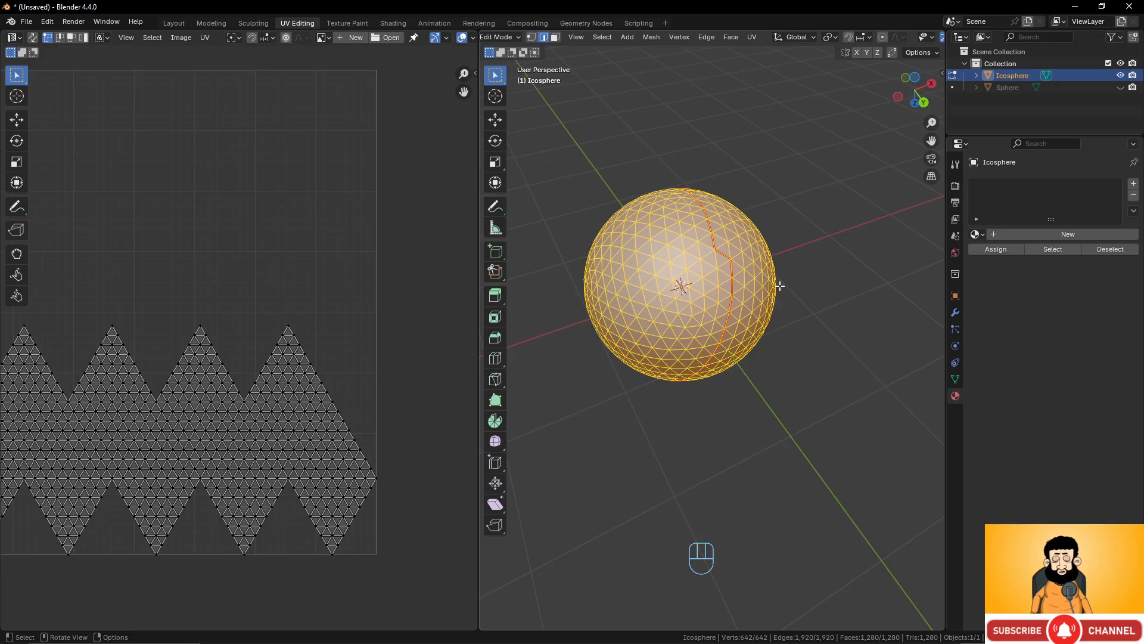
key(u)
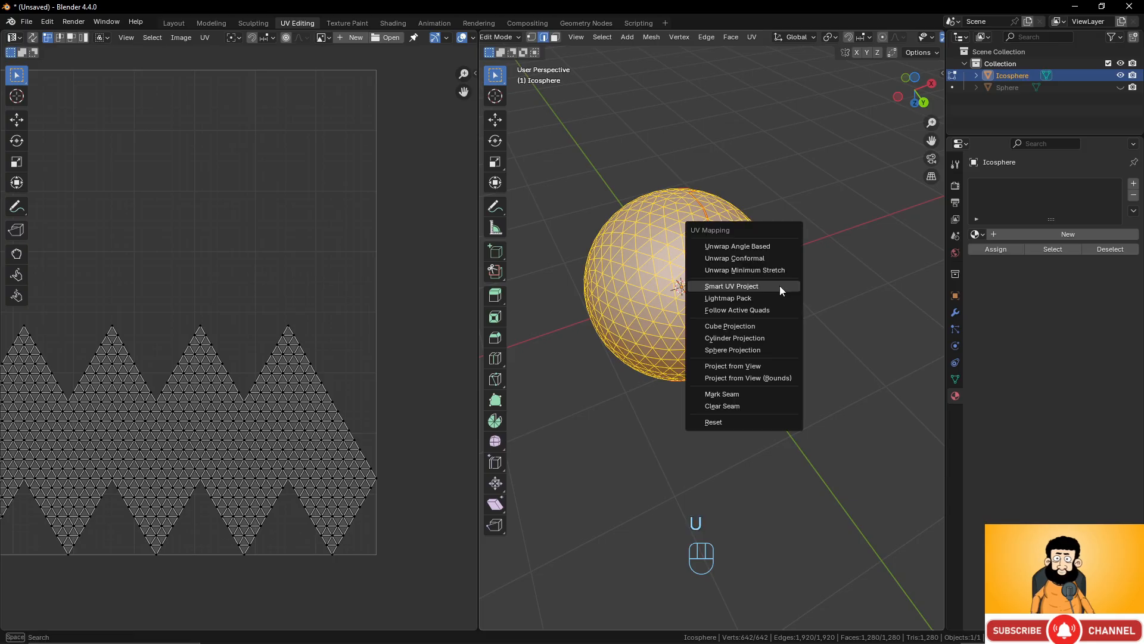
click(759, 250)
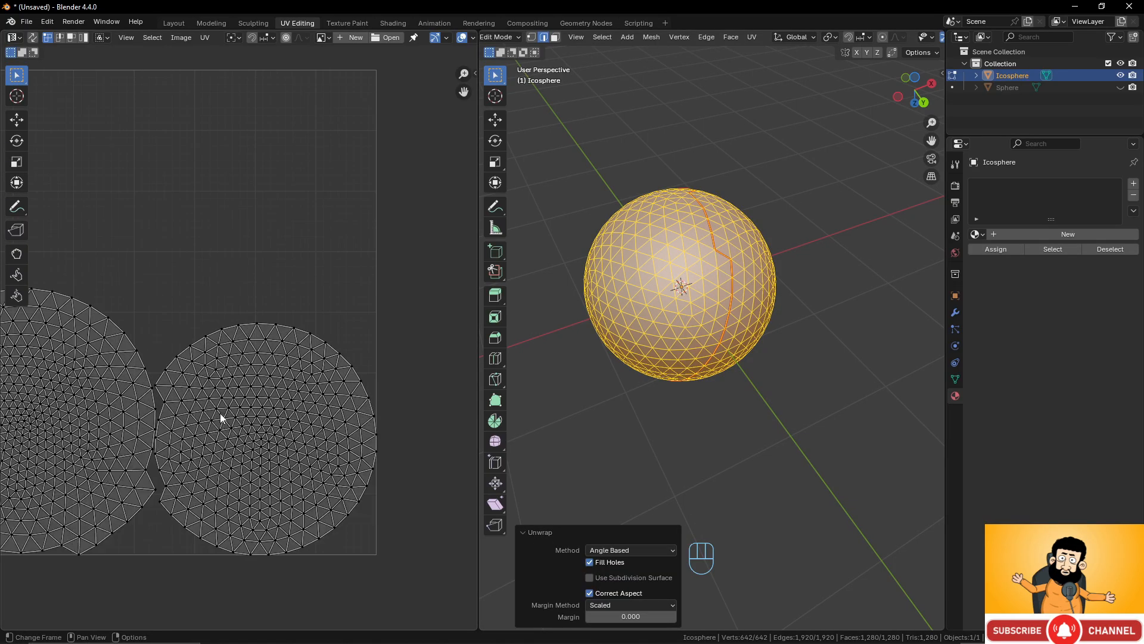
scroll(113, 426, up, 1)
middle_drag(114, 425, 245, 420)
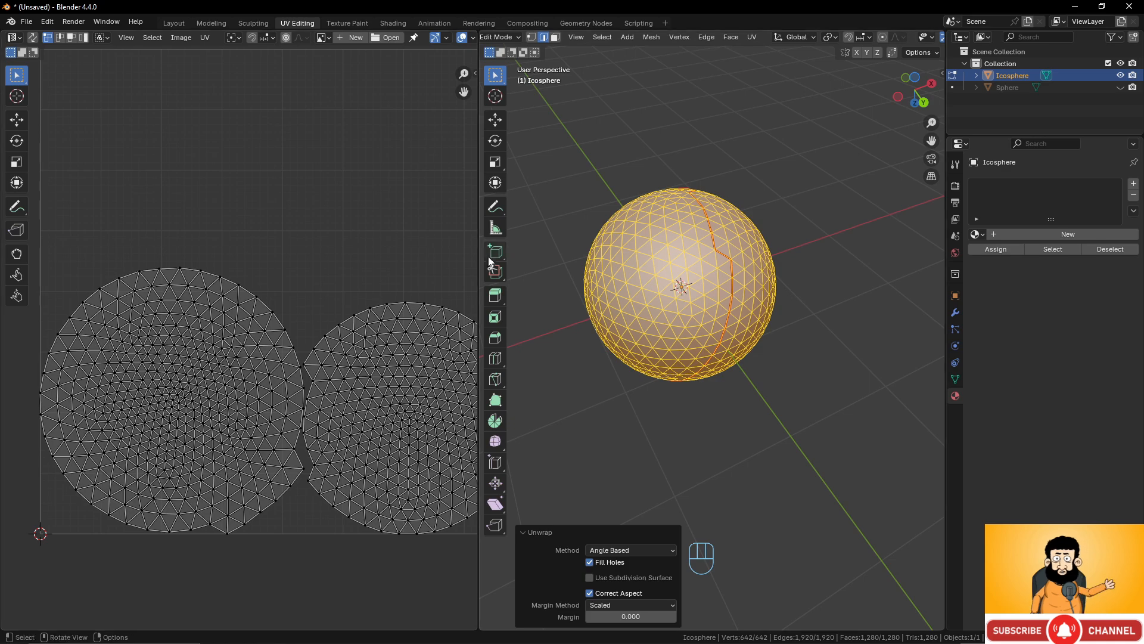
key(ctrl+e)
middle_drag(587, 284, 655, 293)
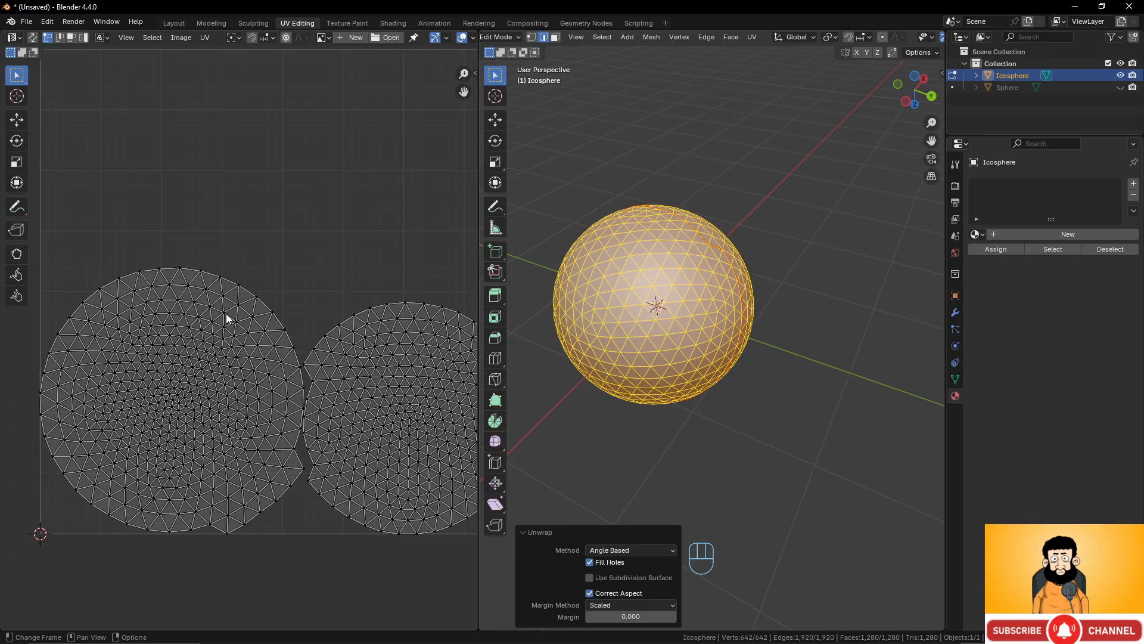
scroll(247, 241, down, 2)
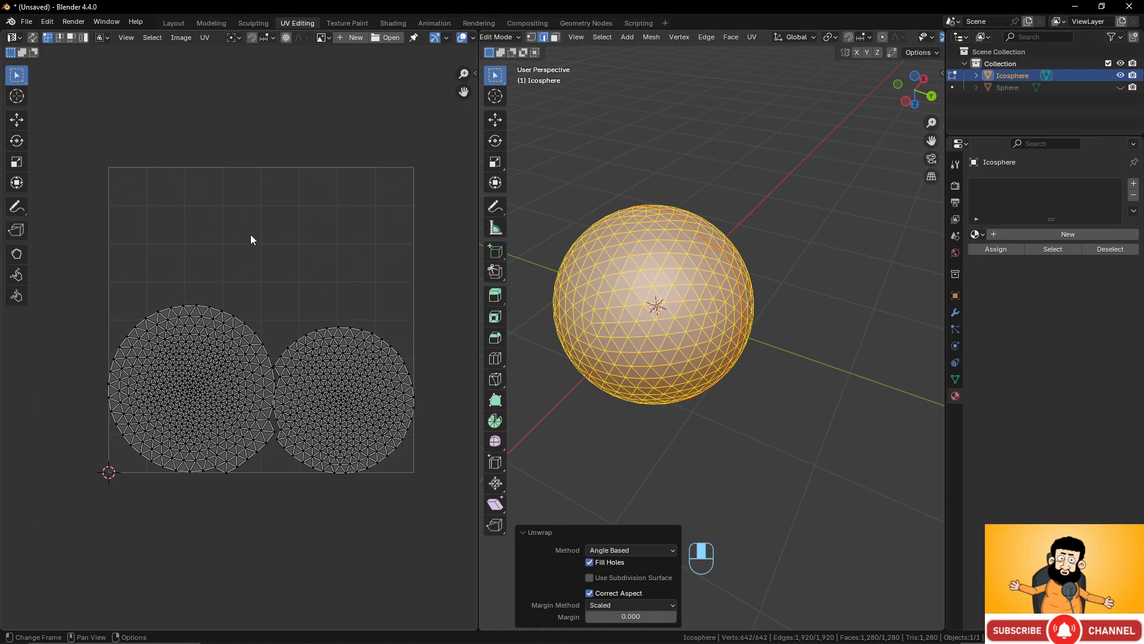
Create a new 1024 x 1024 px image in the UV editor with its generated type set to UV Grid
click(349, 38)
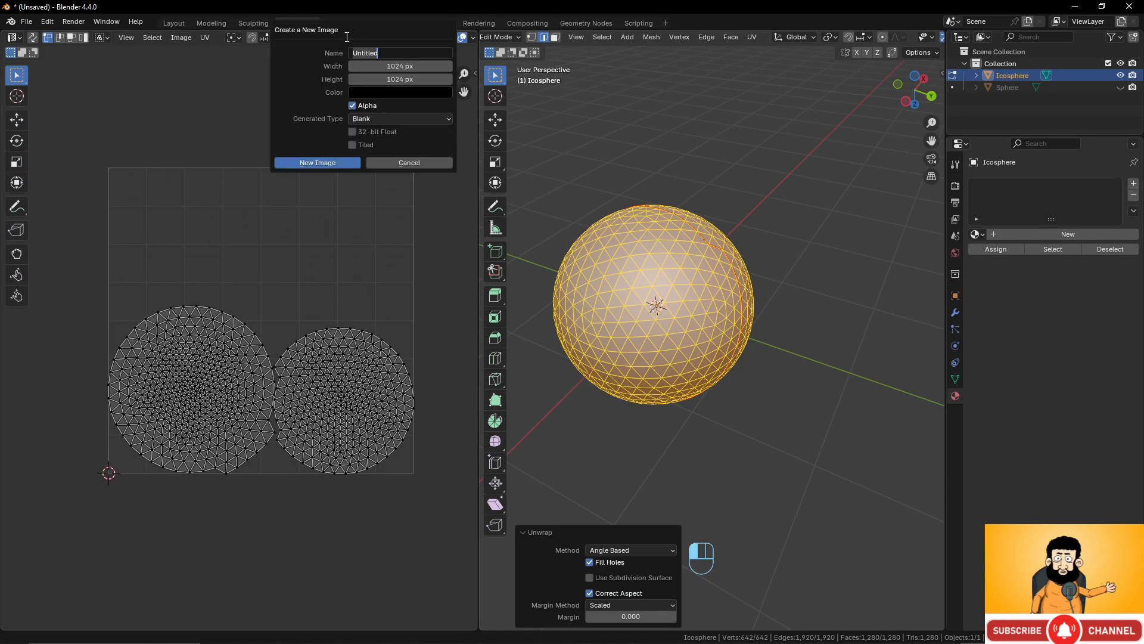
click(388, 92)
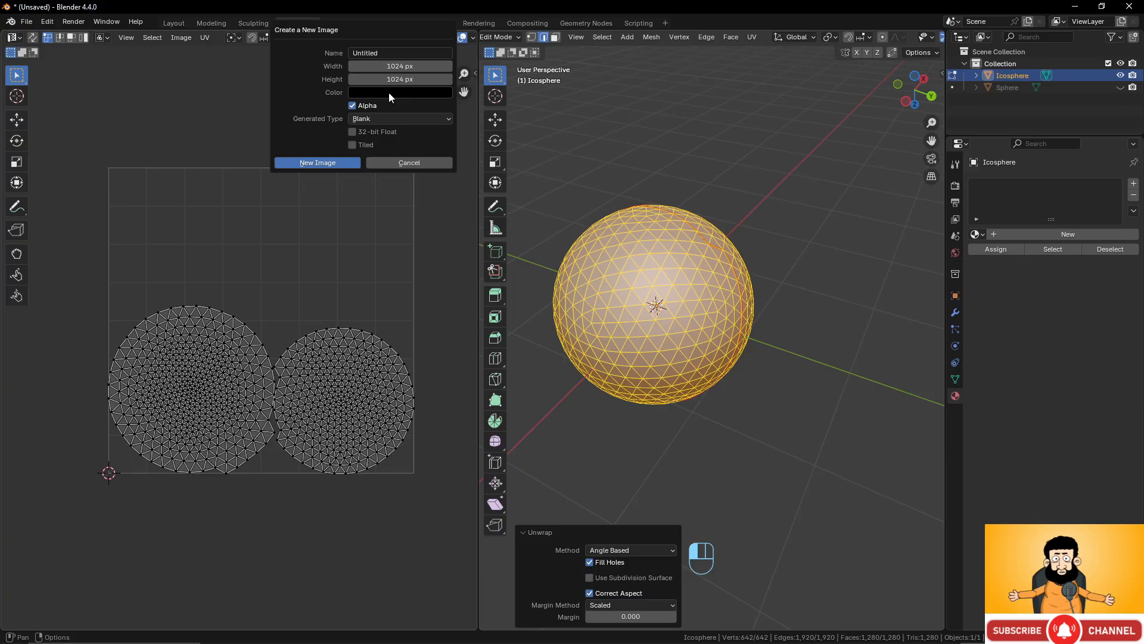
click(389, 92)
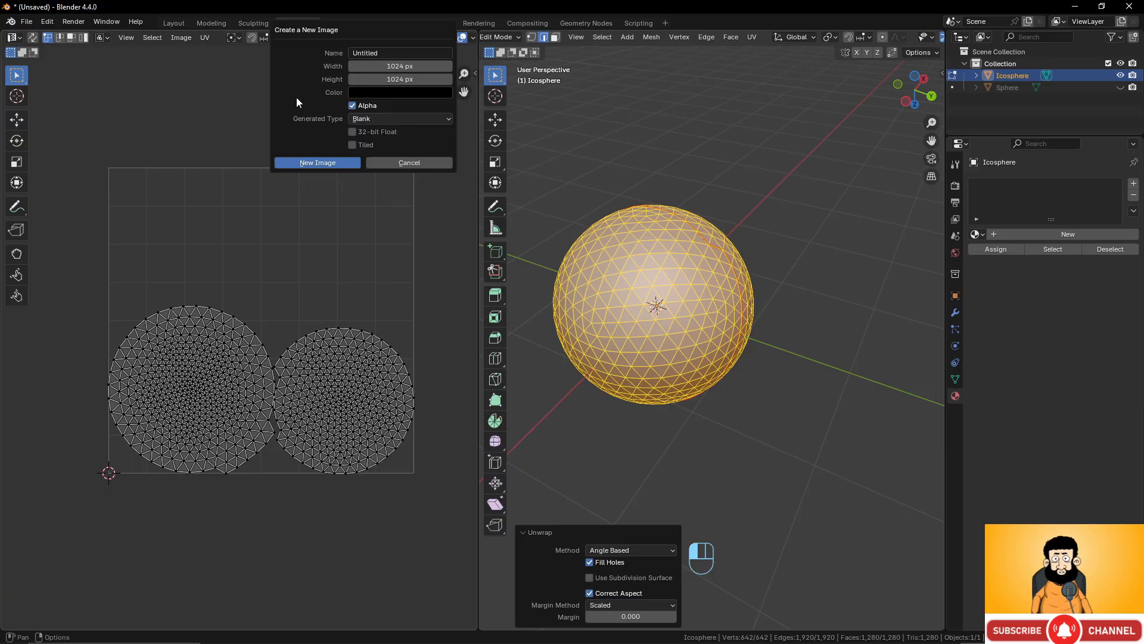
click(392, 117)
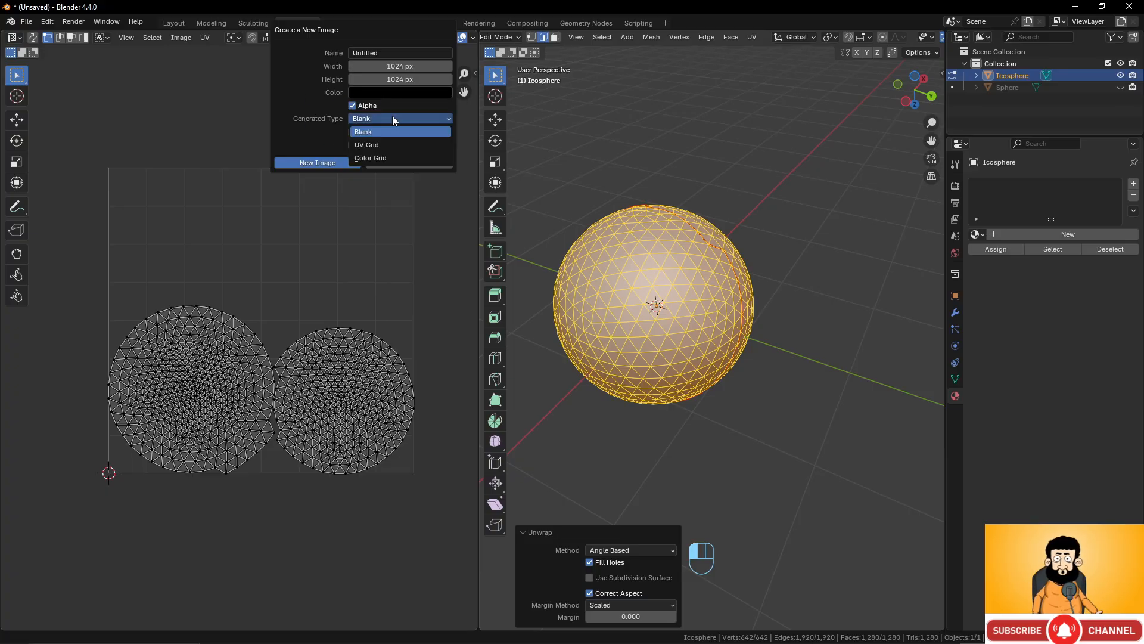
click(391, 147)
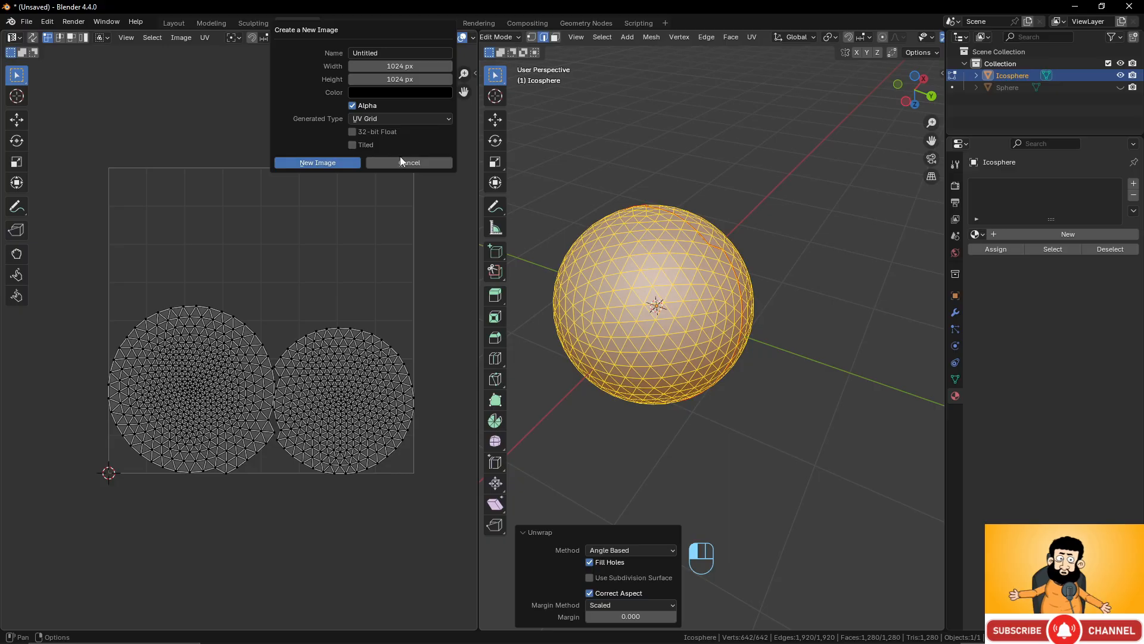
click(327, 166)
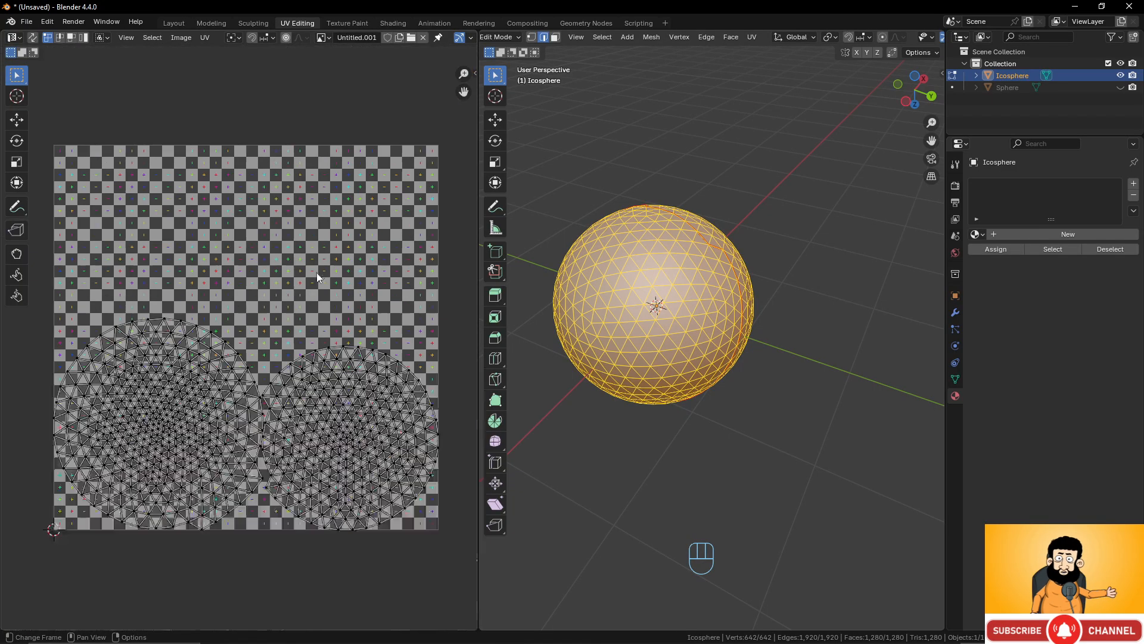
scroll(286, 358, up, 1)
scroll(335, 342, up, 1)
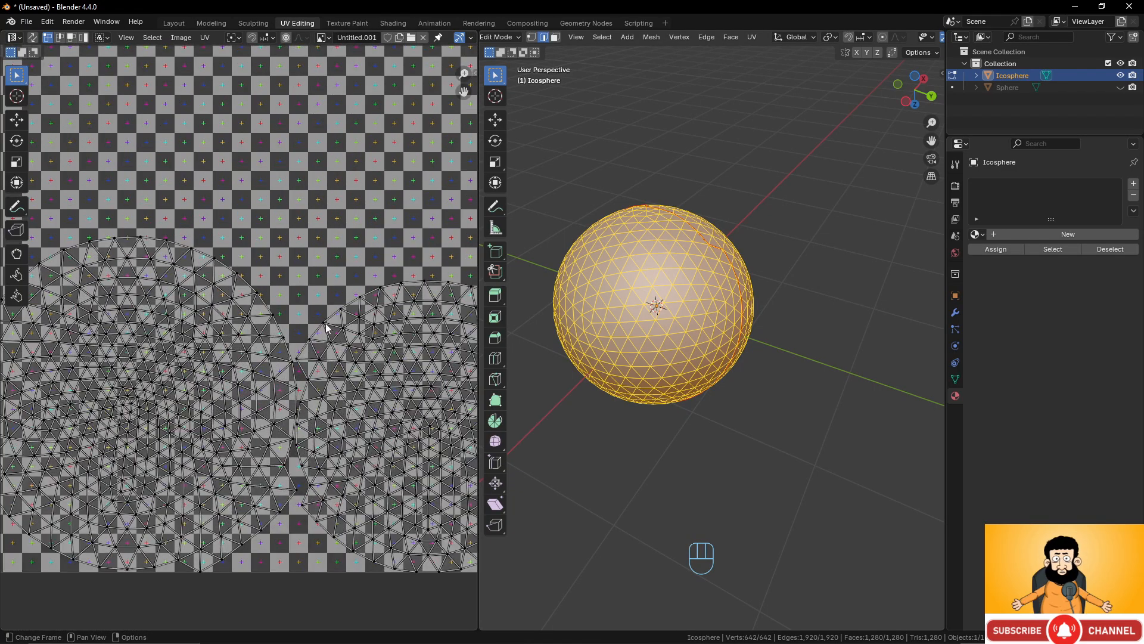
scroll(379, 374, up, 1)
scroll(379, 374, down, 1)
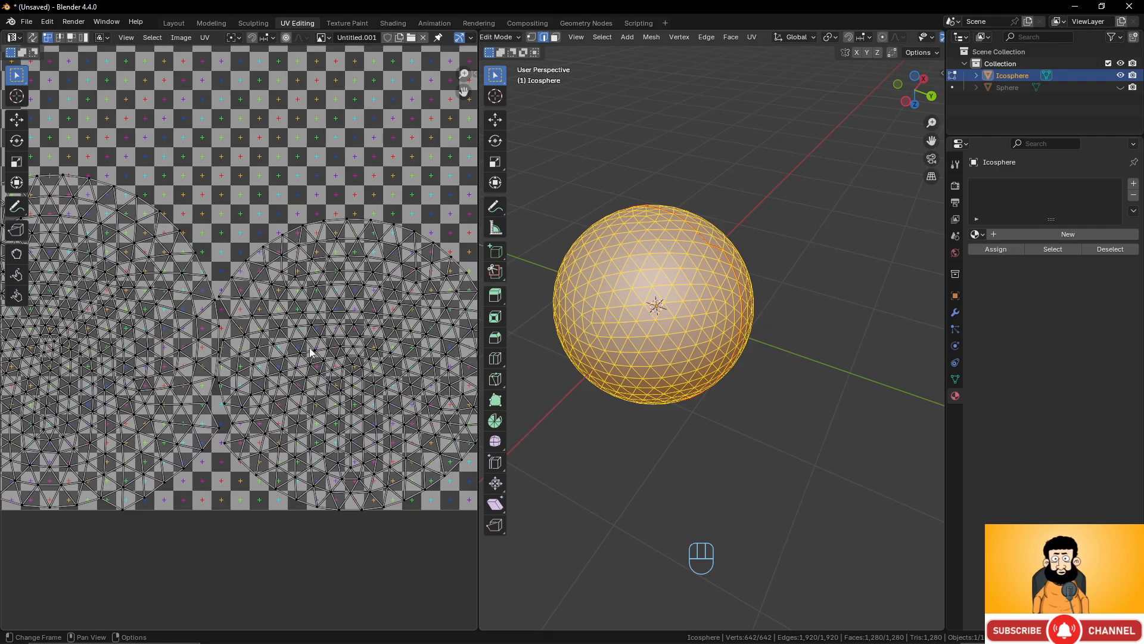
In the Shading workspace, display the Untitled.001 grid image in the image editor and create a new material for the ico sphere
middle_drag(694, 267, 695, 263)
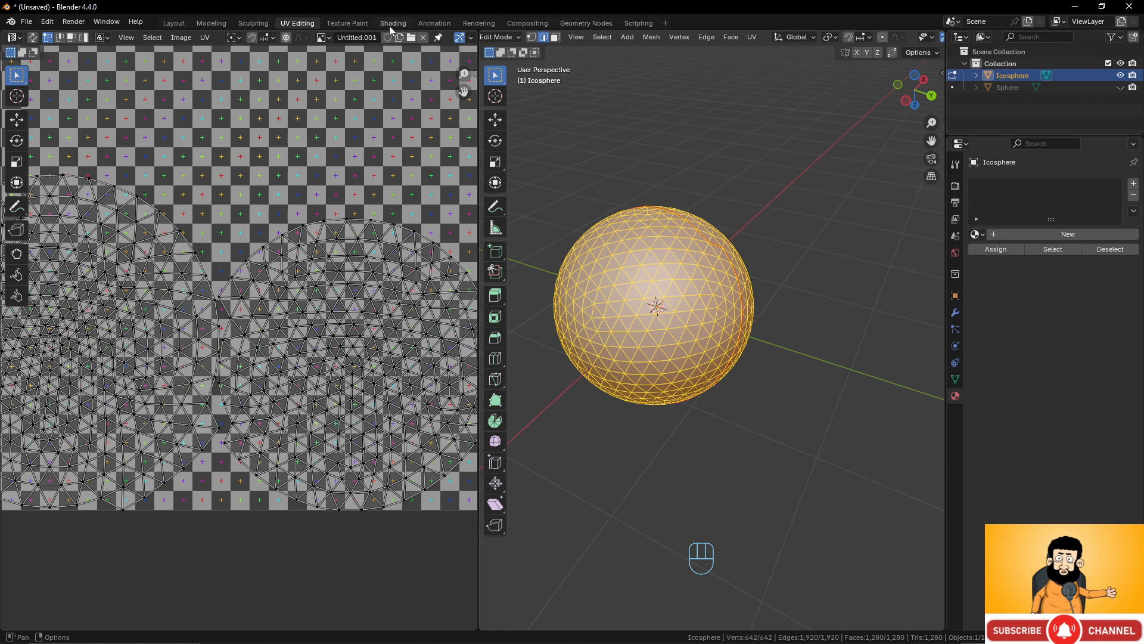
click(393, 24)
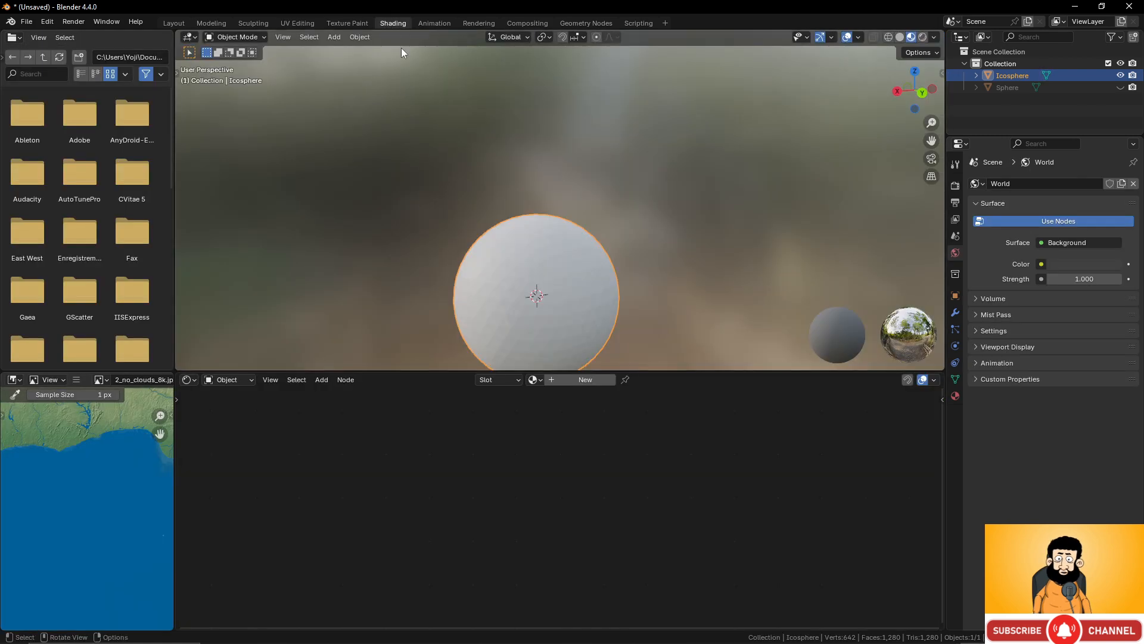
click(102, 380)
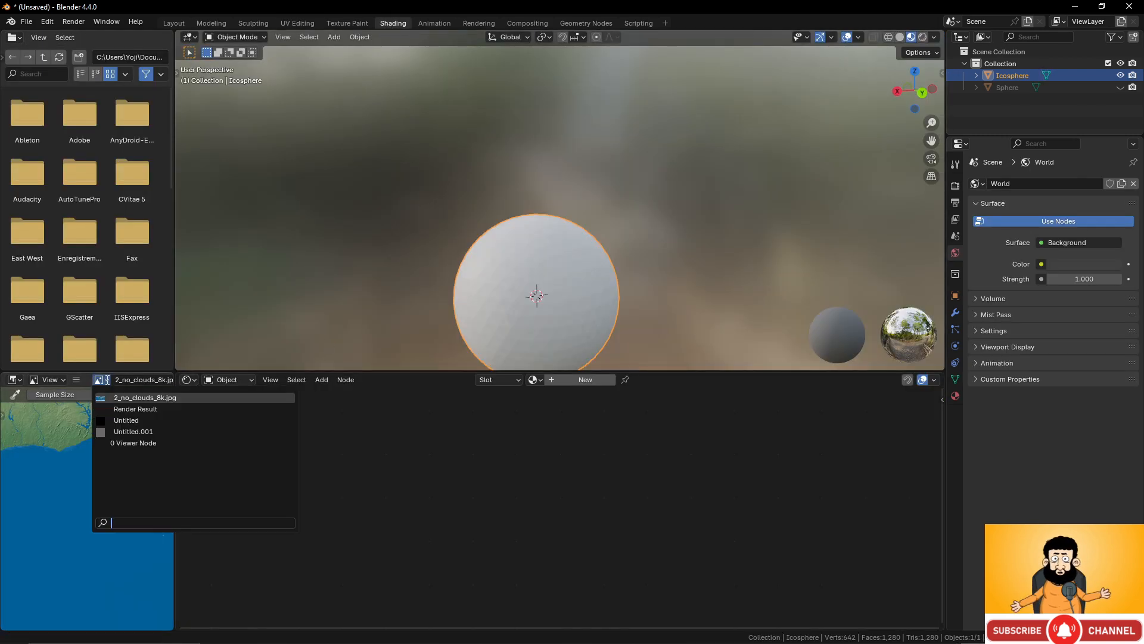
click(126, 431)
drag(102, 381, 500, 456)
click(583, 380)
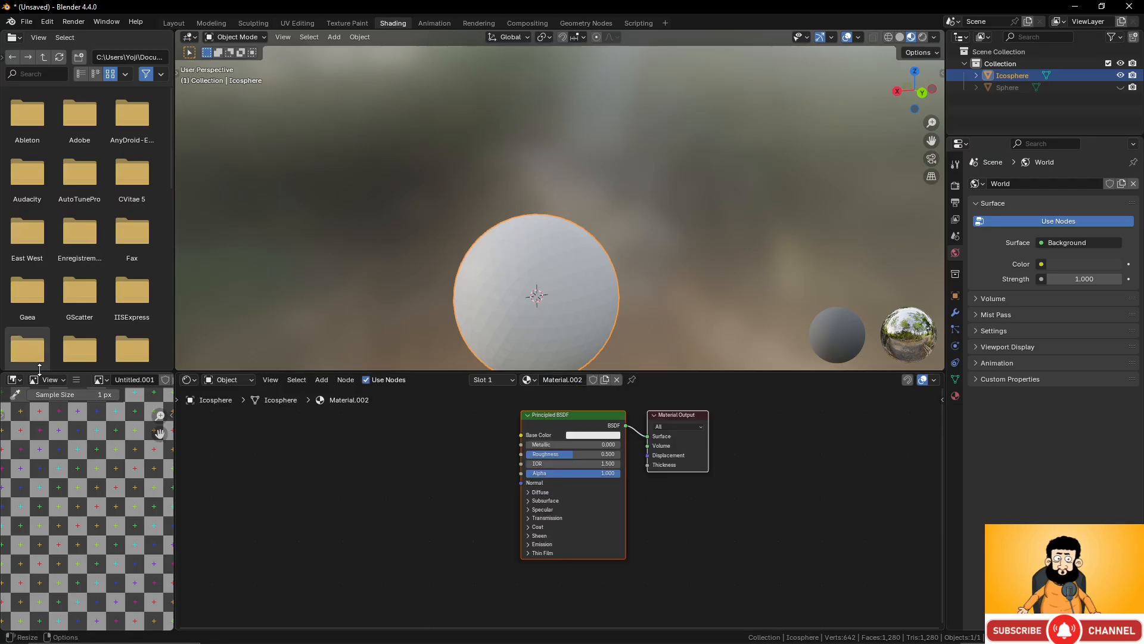
Add the Untitled.001 image as a texture node and connect its Color output to the Principled BSDF's Base Color
drag(101, 381, 348, 440)
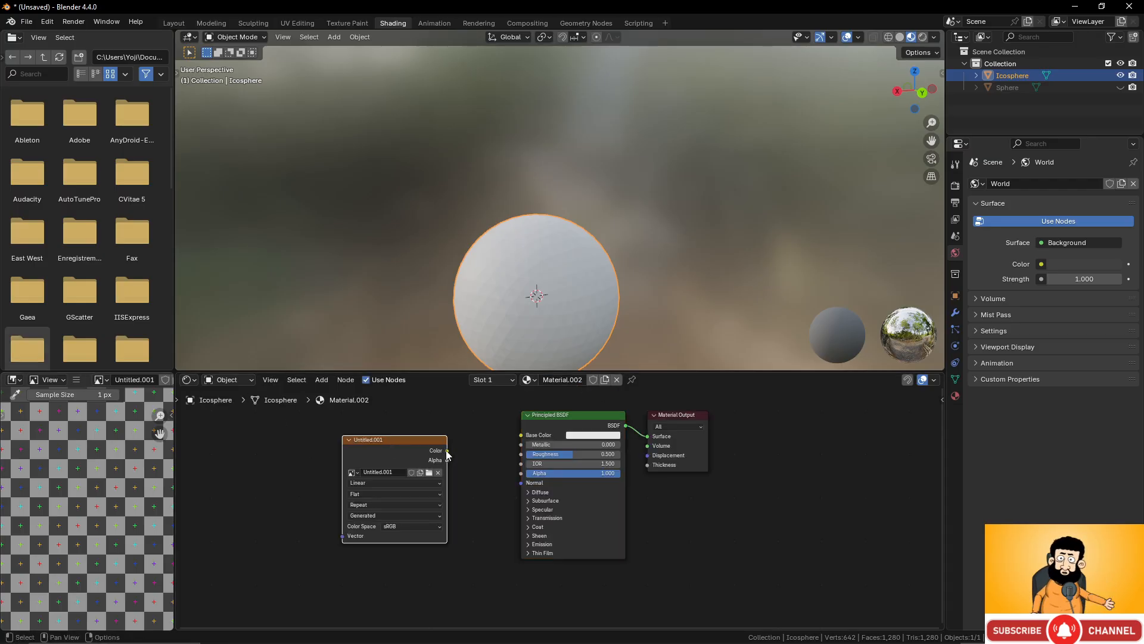
drag(446, 451, 521, 435)
scroll(590, 297, up, 1)
middle_drag(590, 296, 516, 304)
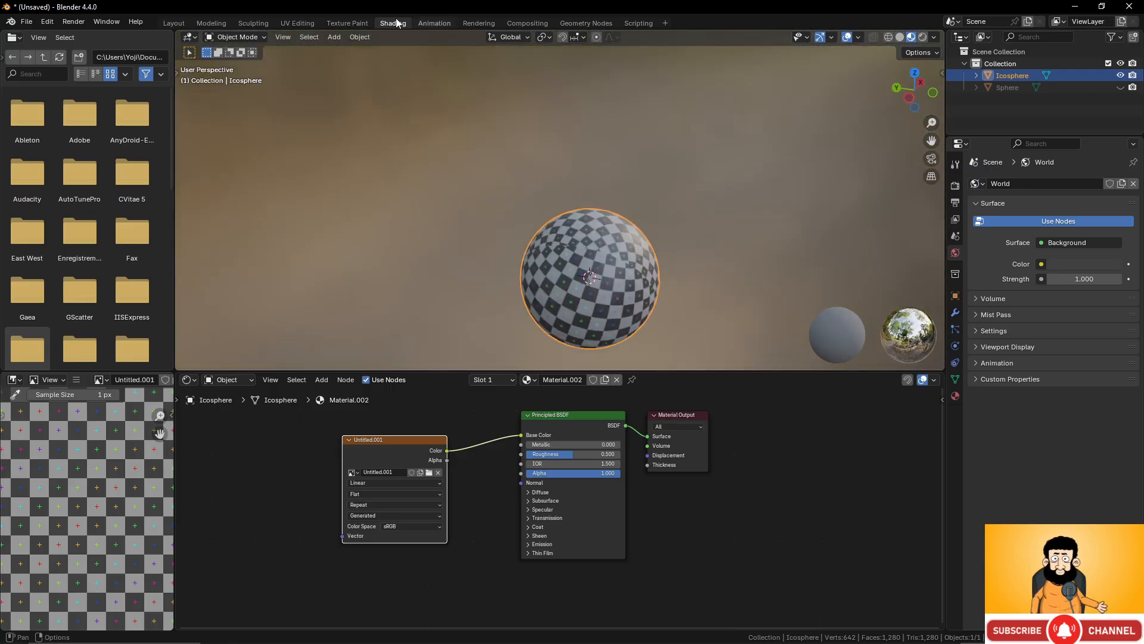
Back in the UV Editing workspace, show Material Preview shading in Object Mode and examine the grid pattern across the ico sphere for distortion
click(300, 22)
click(911, 37)
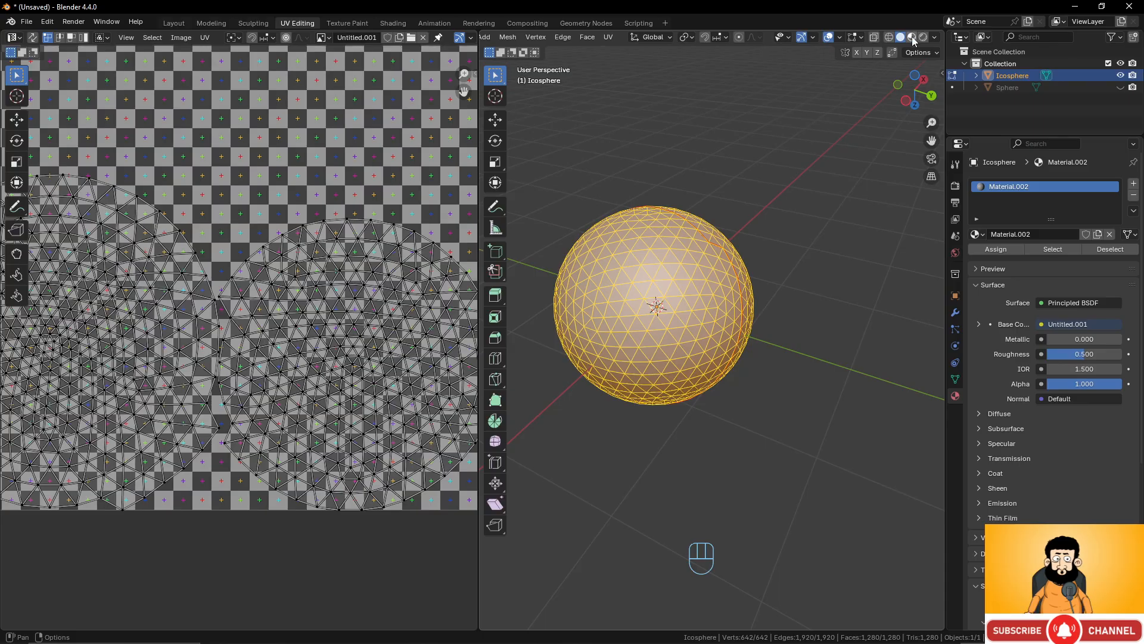
scroll(682, 338, up, 5)
scroll(682, 338, down, 3)
shift+middle_drag(682, 338, 742, 390)
key(Tab)
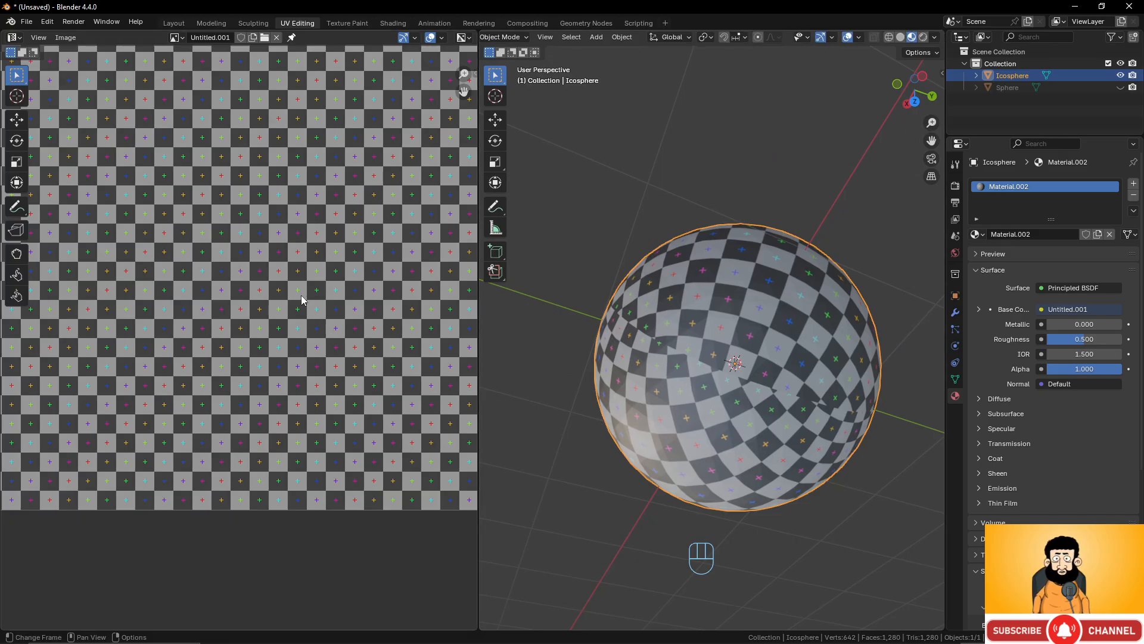
middle_drag(768, 315, 739, 385)
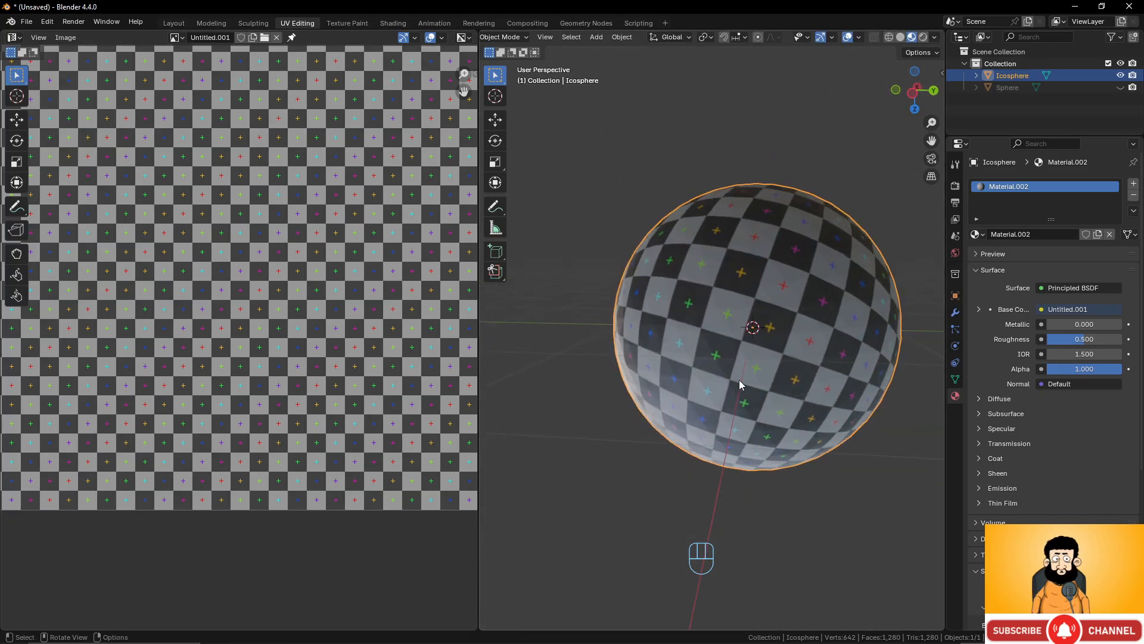
middle_drag(718, 248, 818, 266)
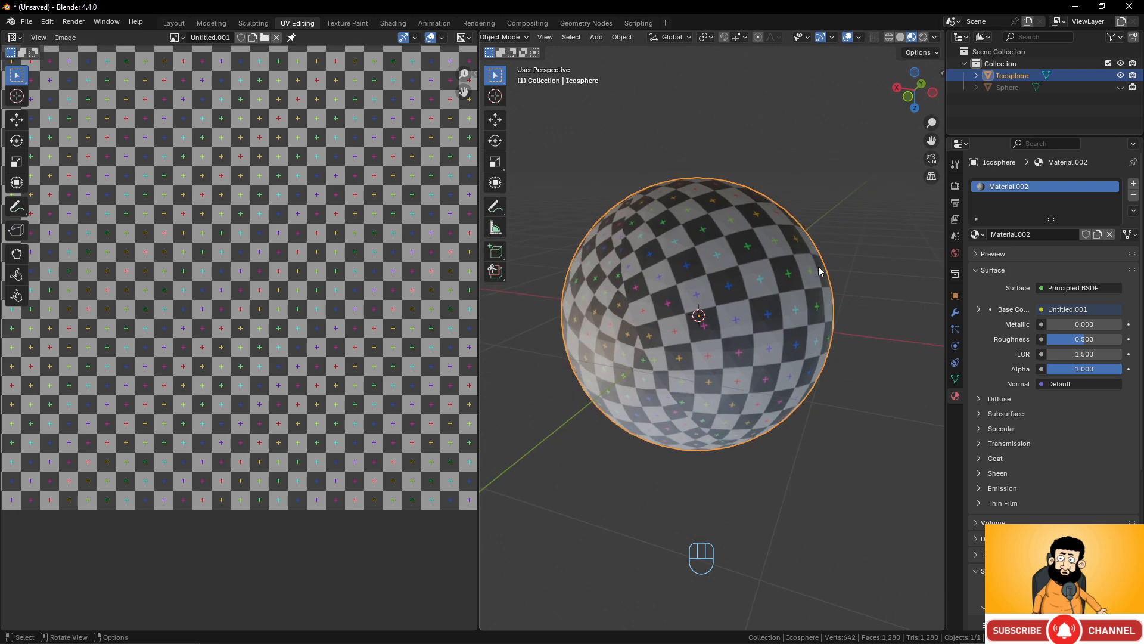
Return the ico sphere to Edit Mode, compare its seam with the UV islands, and set the viewport to Solid shading
key(Tab)
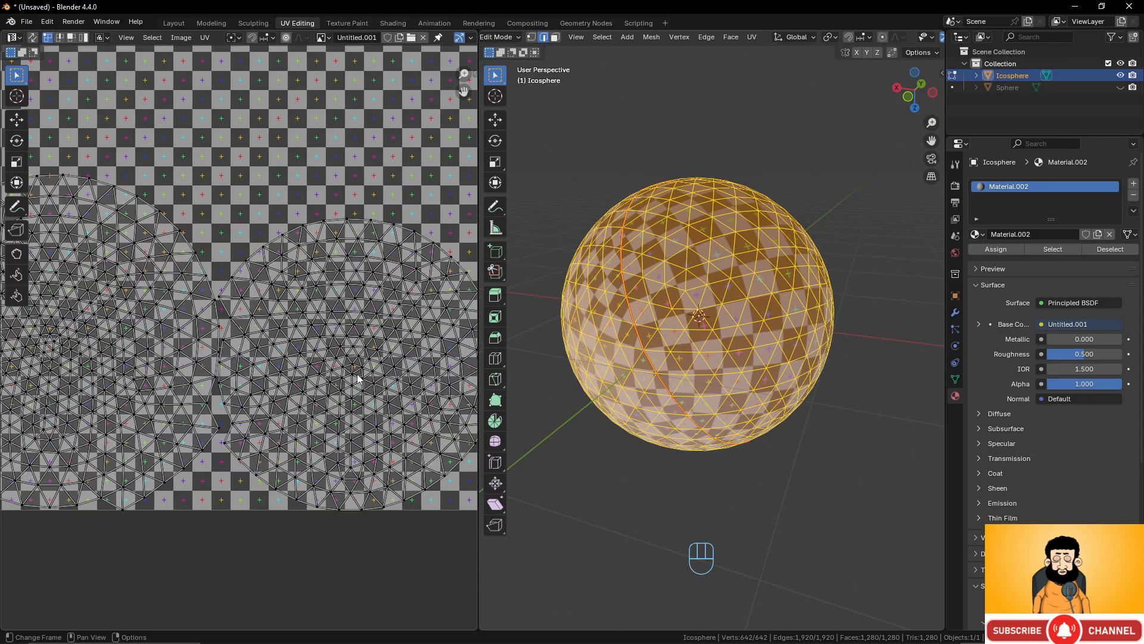
scroll(361, 366, down, 3)
scroll(363, 369, up, 2)
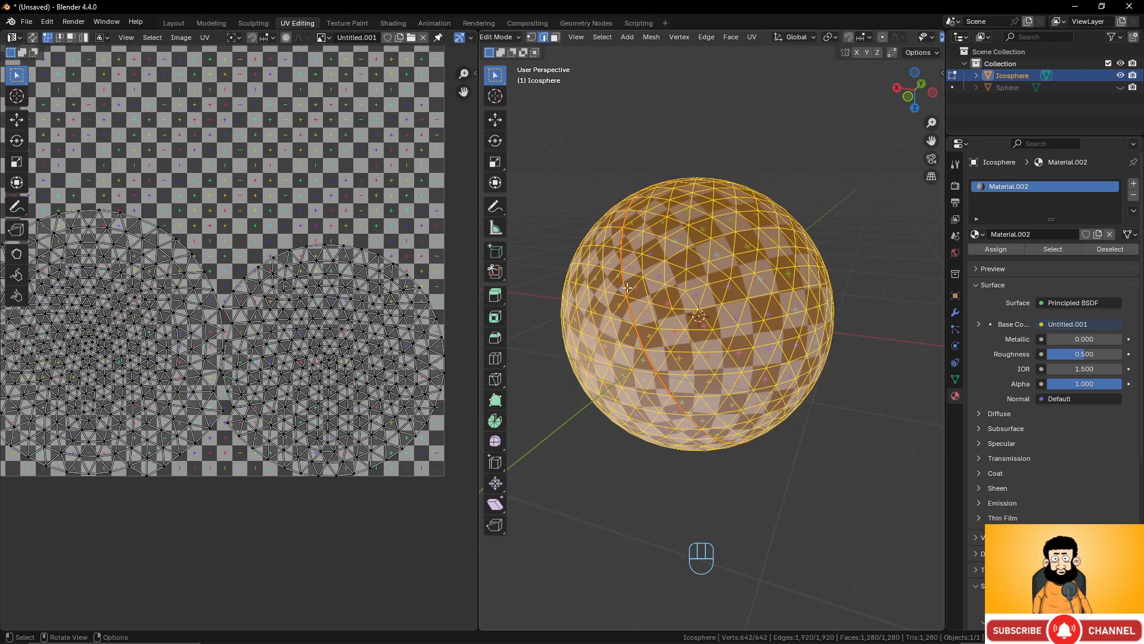
middle_drag(804, 272, 858, 286)
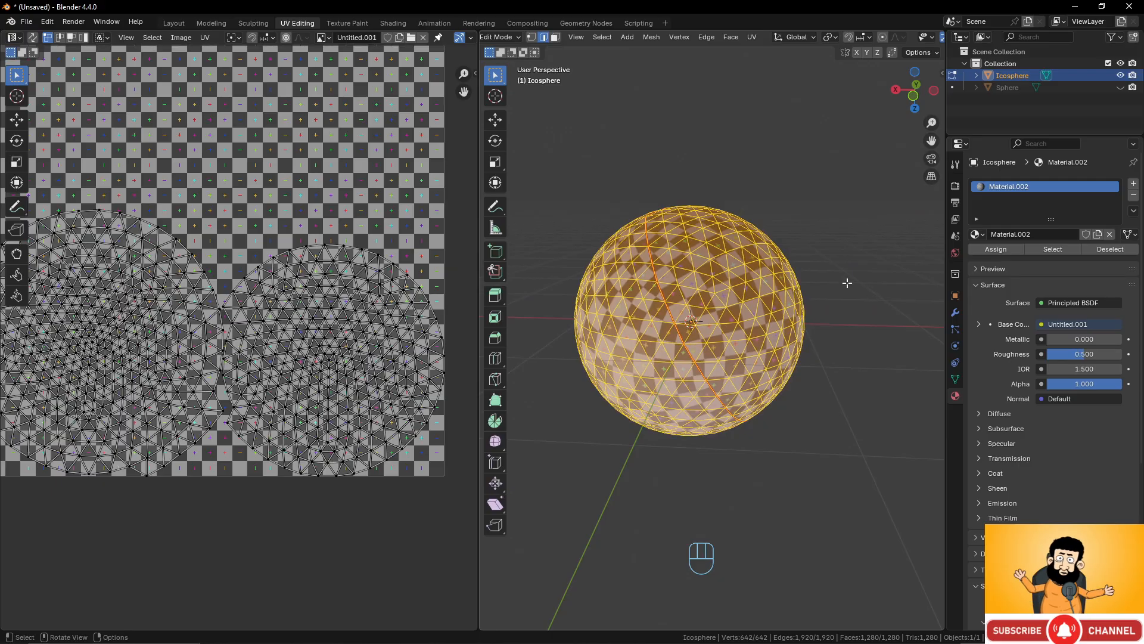
scroll(895, 40, right, 5)
click(901, 38)
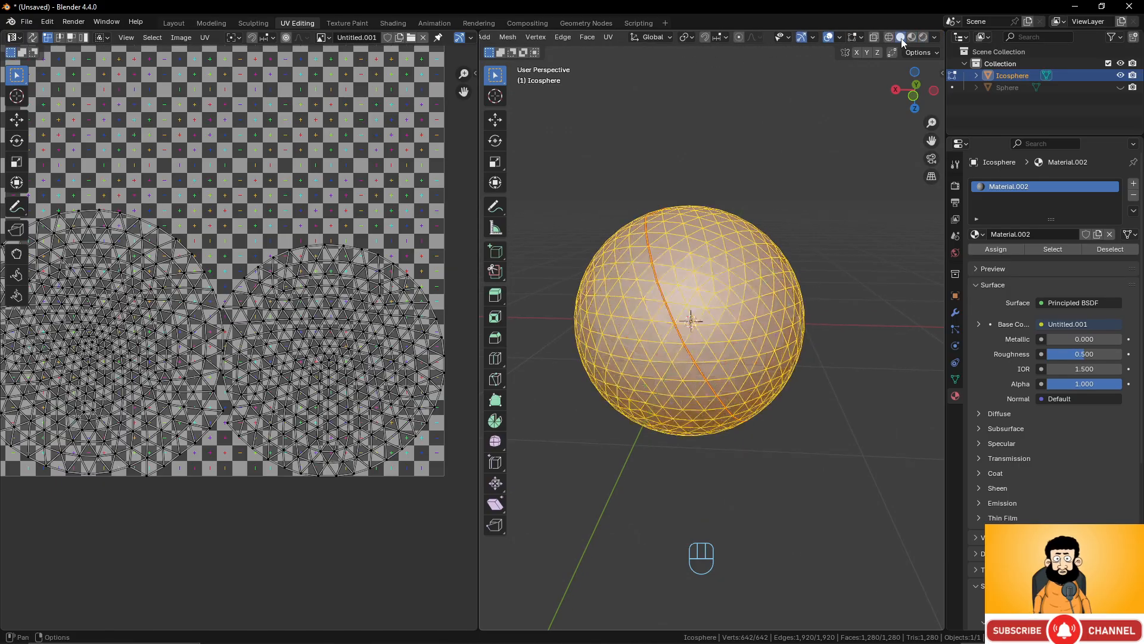
middle_drag(748, 224, 722, 243)
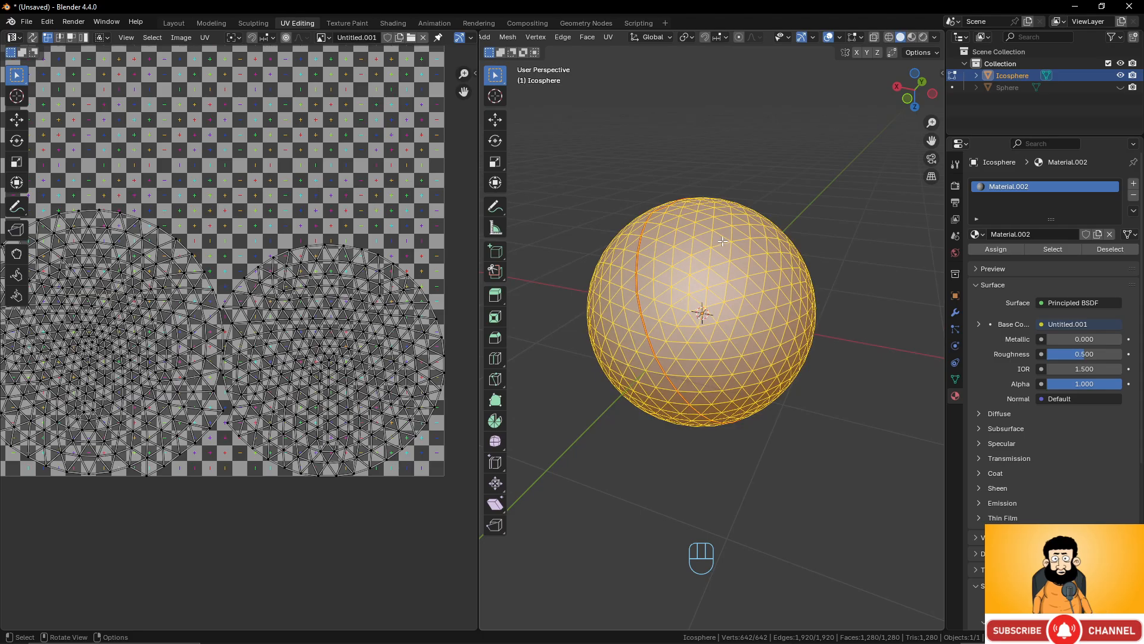
Unwrap the ico sphere again using Smart UV Project with a 66° angle limit and Scaled margin method
right_click(722, 238)
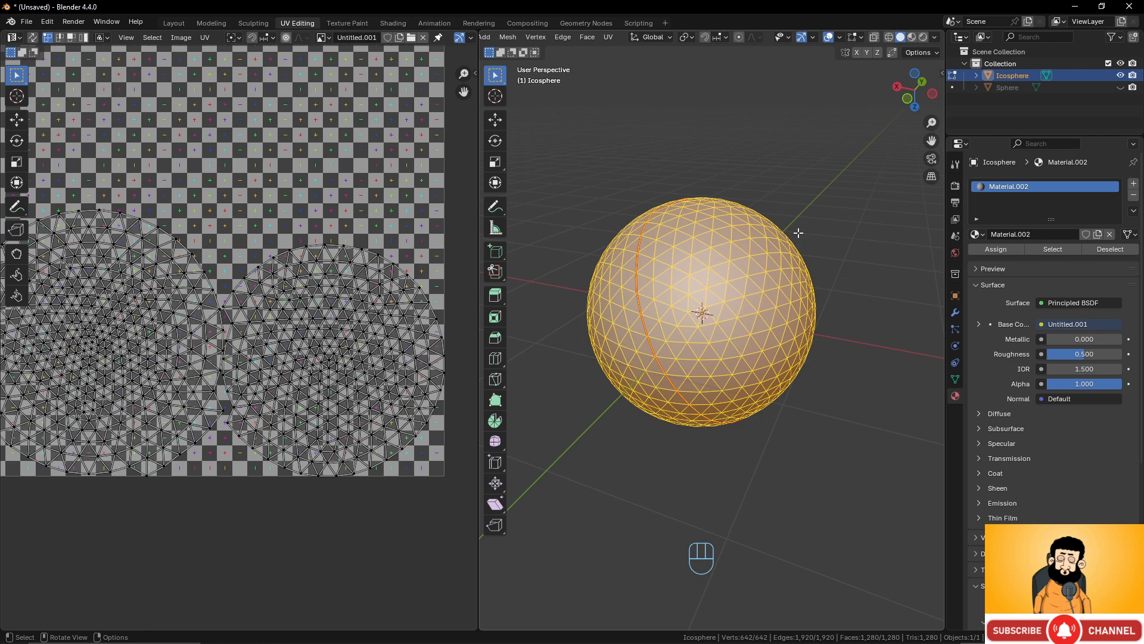
key(u)
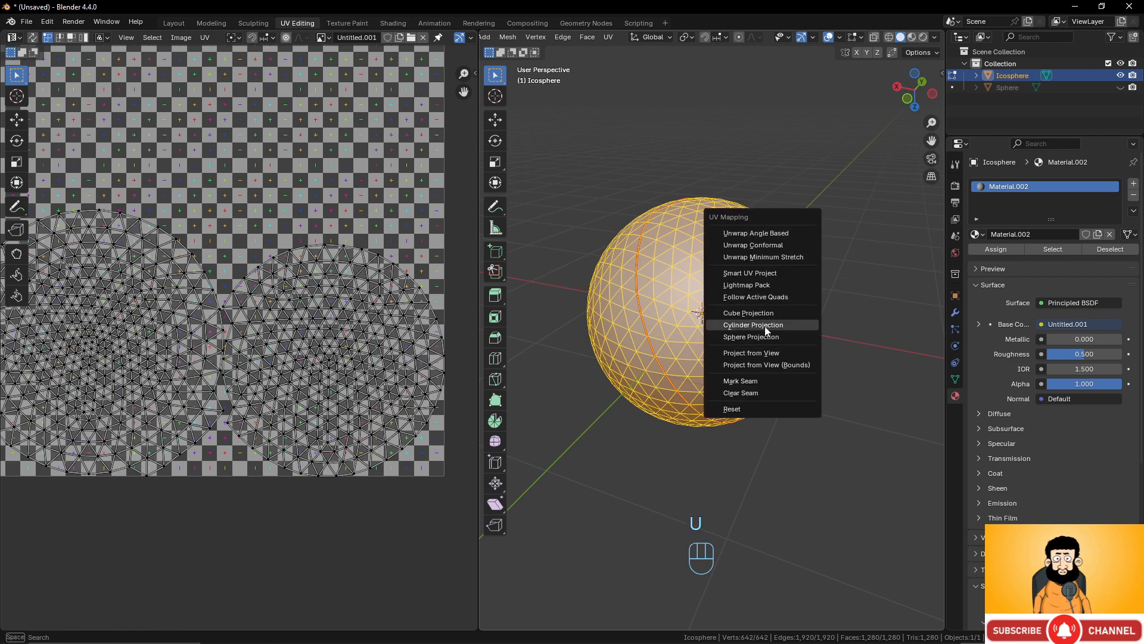
click(759, 273)
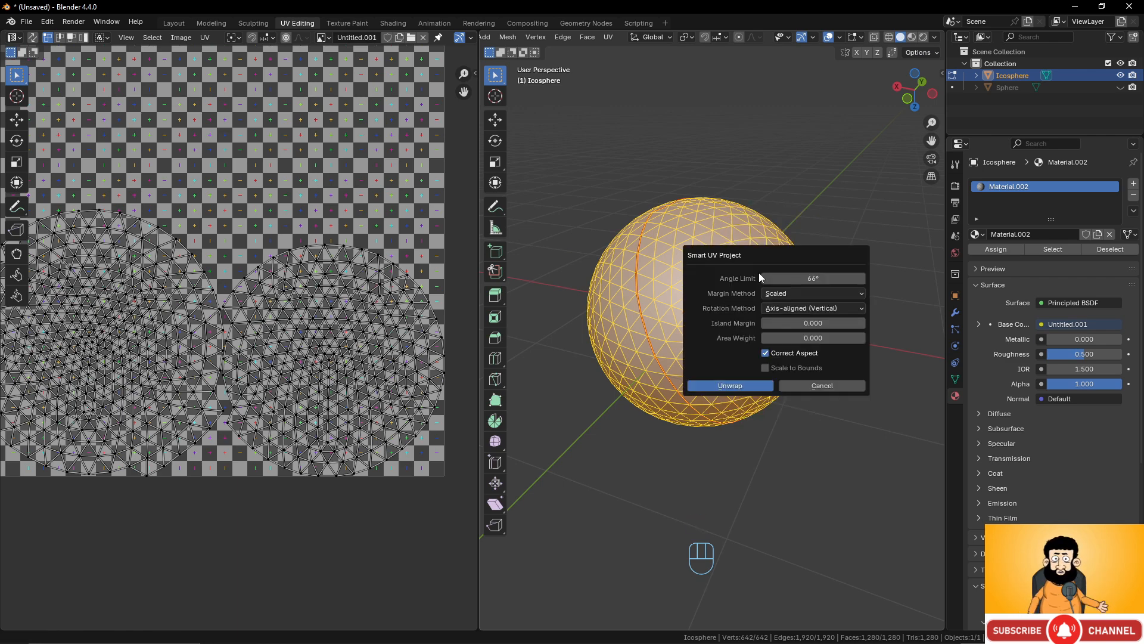
click(748, 388)
Unlink the grid image from the UV editor and inspect the Smart UV Project islands up close
scroll(276, 320, down, 3)
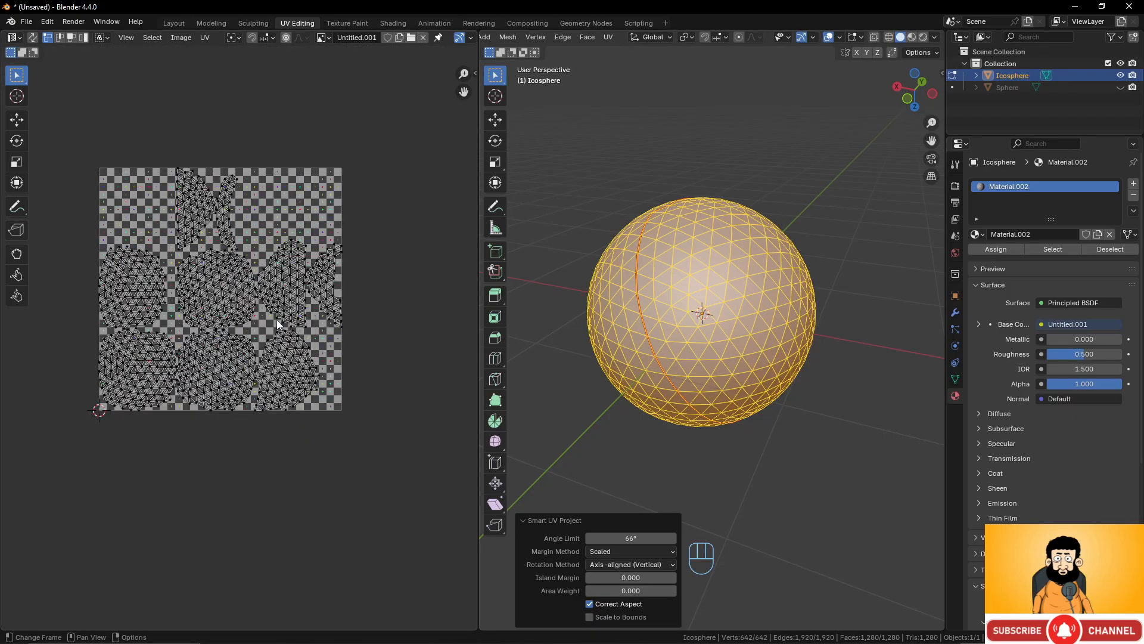
scroll(276, 320, up, 1)
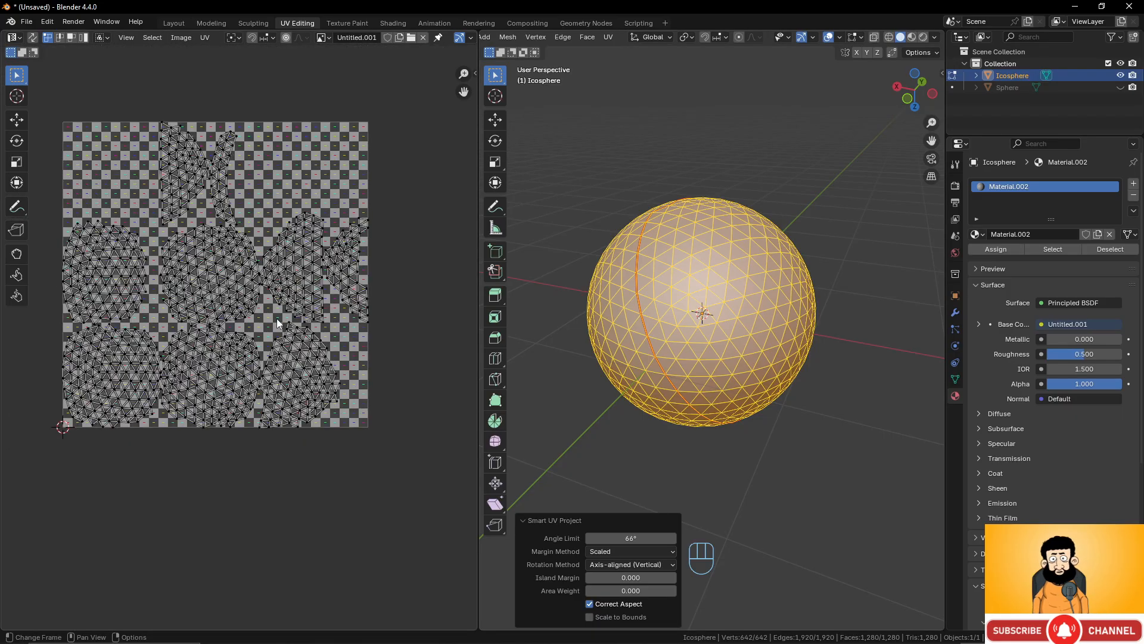
click(423, 36)
scroll(278, 370, up, 5)
middle_drag(278, 371, 292, 380)
scroll(292, 381, up, 3)
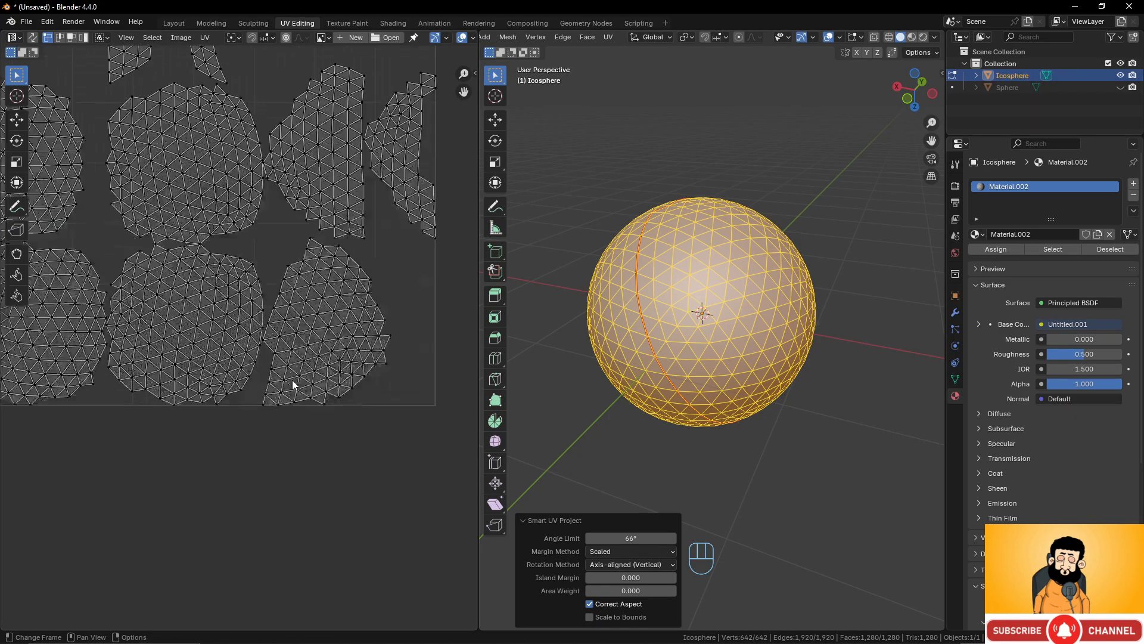
Show Material Preview shading in Object Mode and examine the grid texture across the ico sphere after the Smart UV Project unwrap
middle_drag(310, 325, 338, 378)
scroll(331, 381, down, 1)
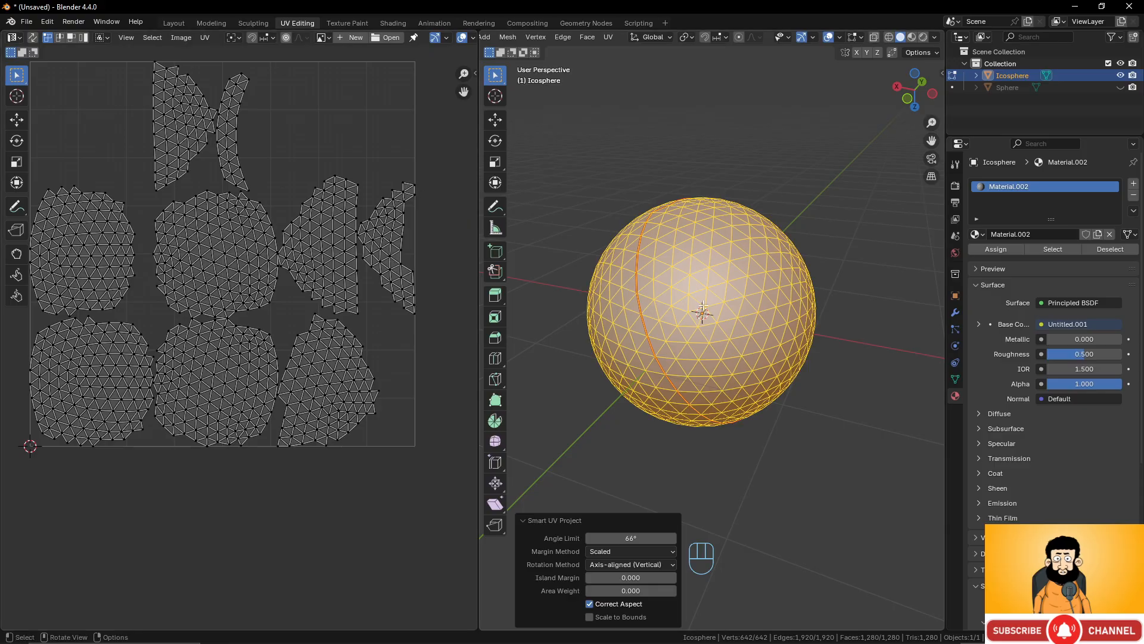
middle_drag(731, 343, 751, 333)
scroll(751, 332, down, 1)
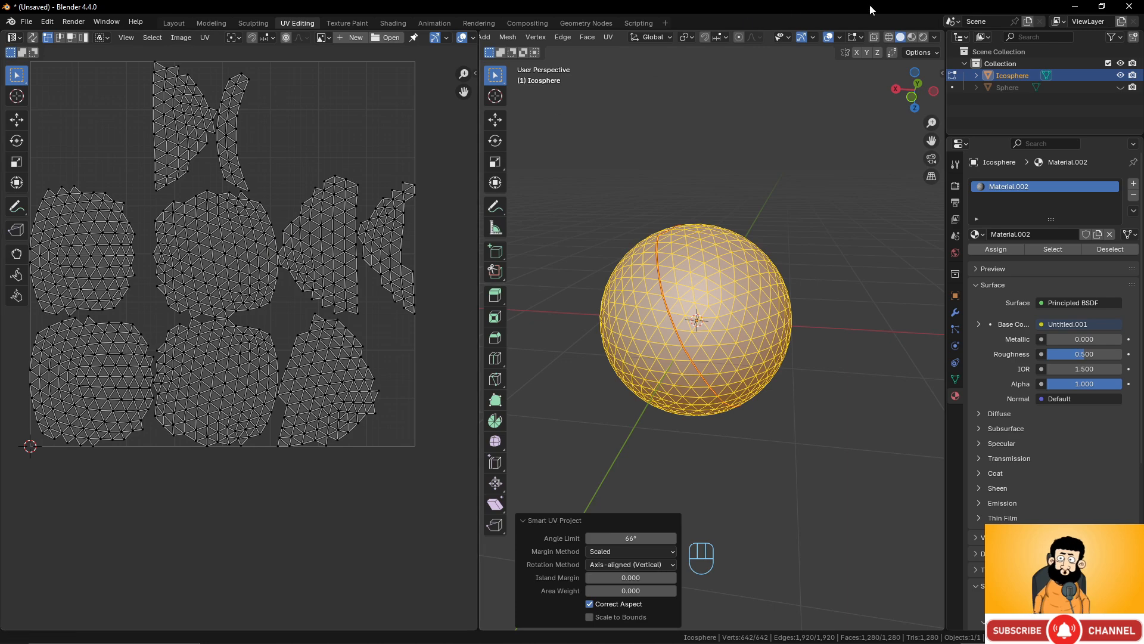
click(912, 37)
scroll(720, 294, up, 3)
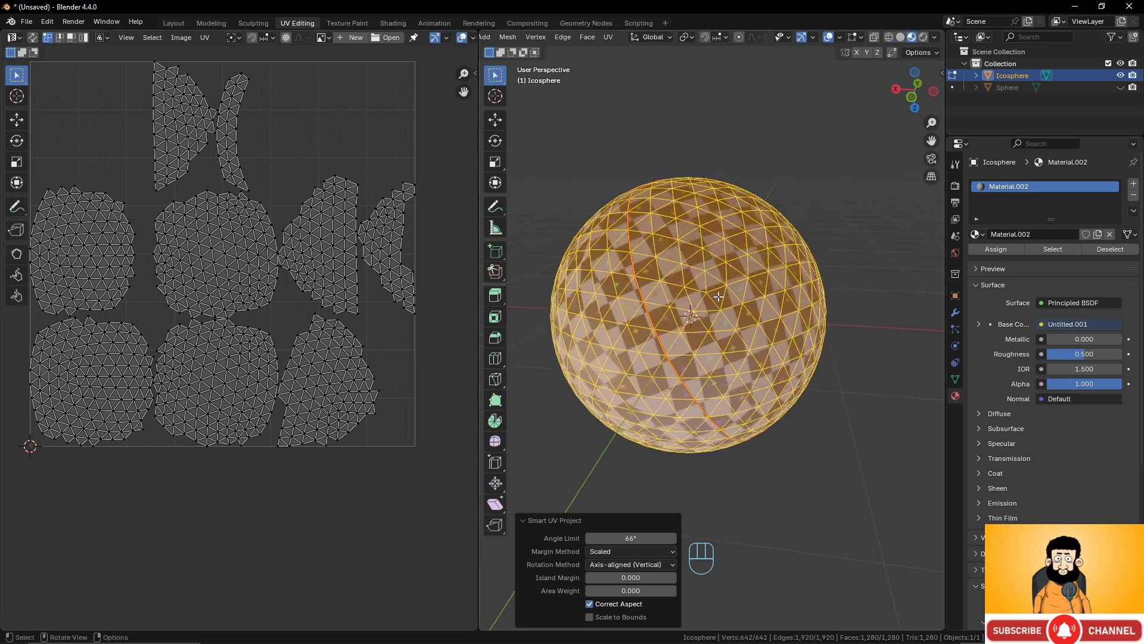
key(Tab)
mouse_move(712, 298)
middle_down()
mouse_move(709, 249)
mouse_move(667, 277)
mouse_move(596, 258)
mouse_move(788, 334)
mouse_move(726, 291)
middle_up()
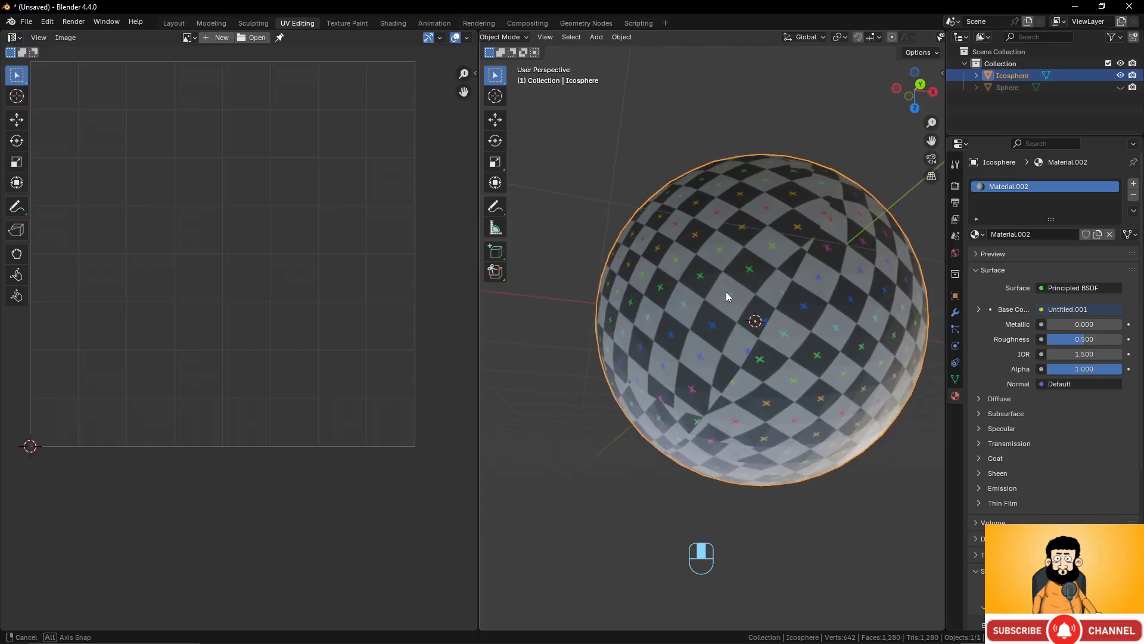
middle_drag(683, 382, 849, 420)
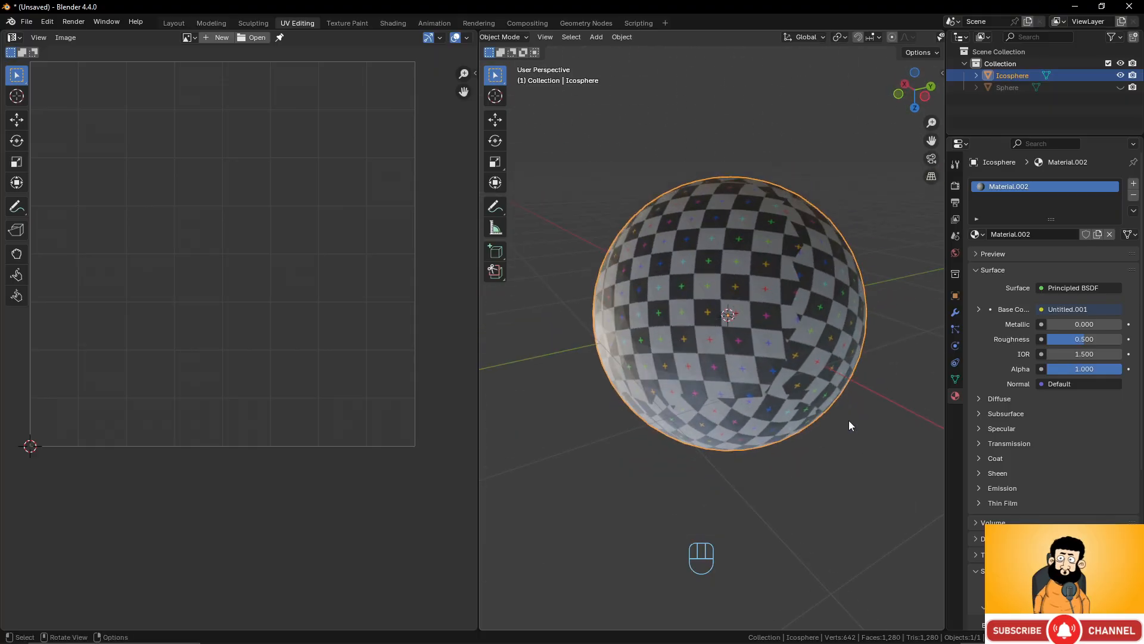
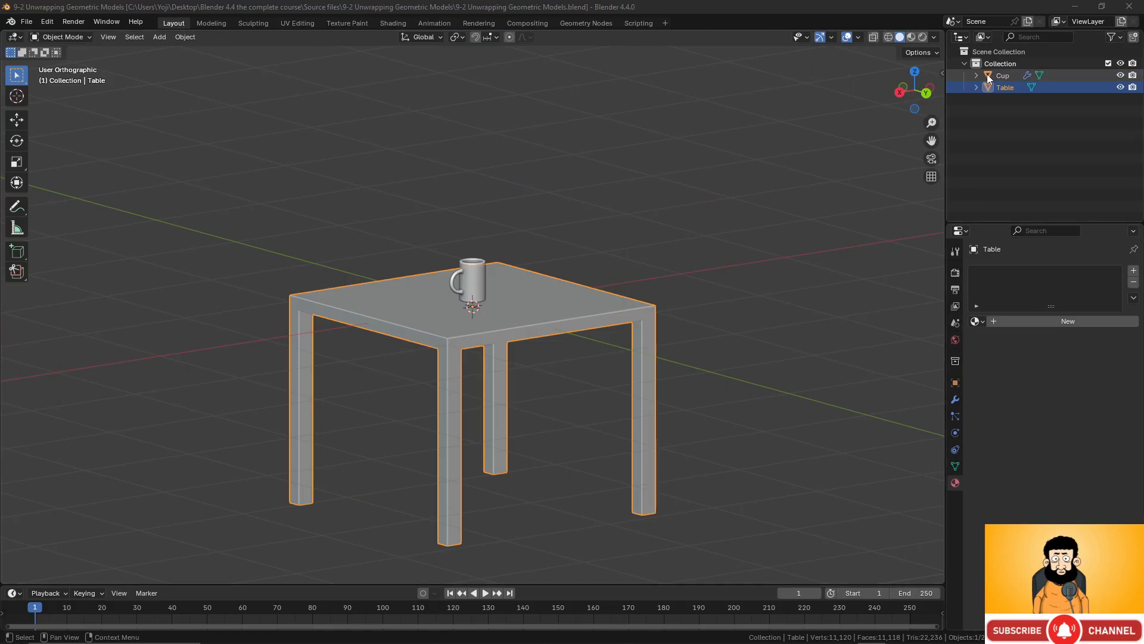
Look over the table and cup models in the geometric models file, then hide both objects
middle_drag(517, 273, 471, 317)
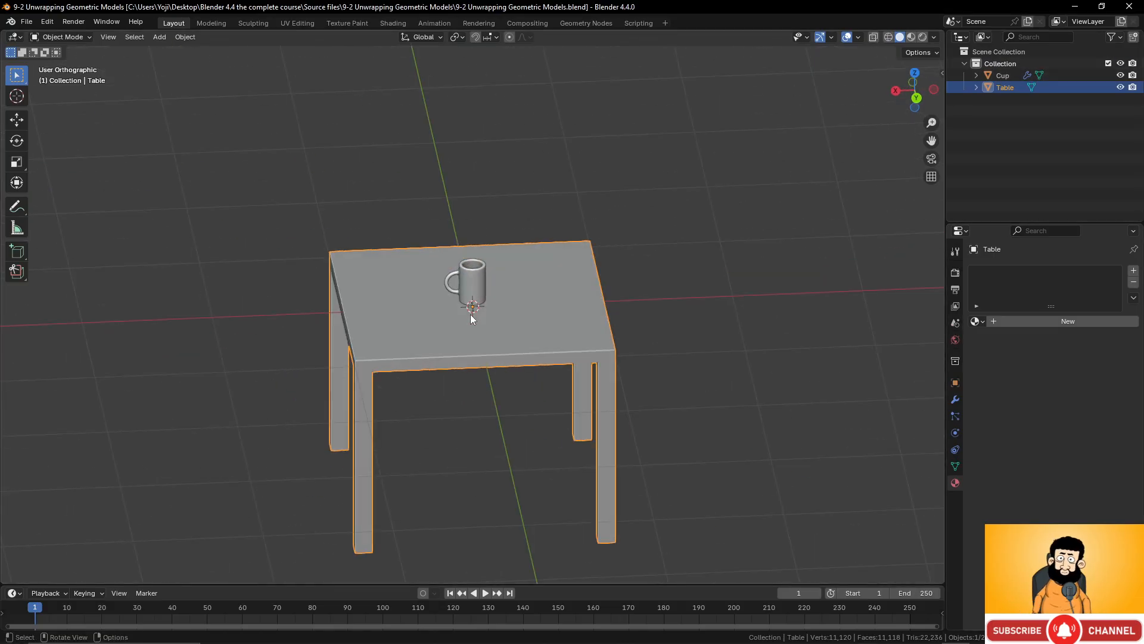
scroll(471, 317, up, 1)
middle_drag(420, 260, 540, 270)
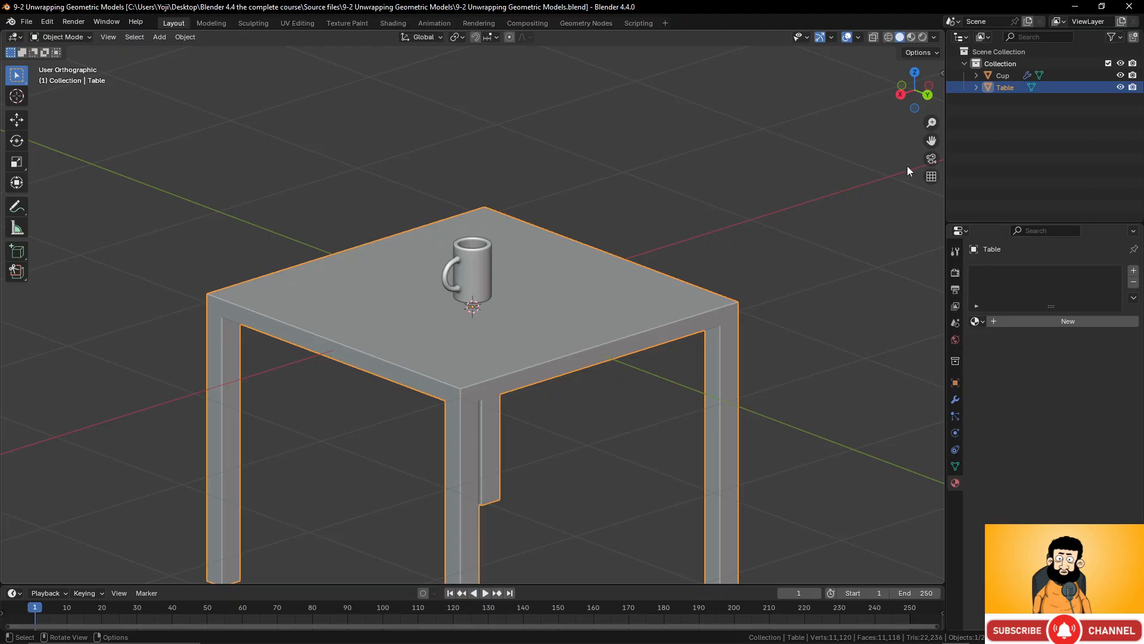
click(1120, 87)
click(1120, 75)
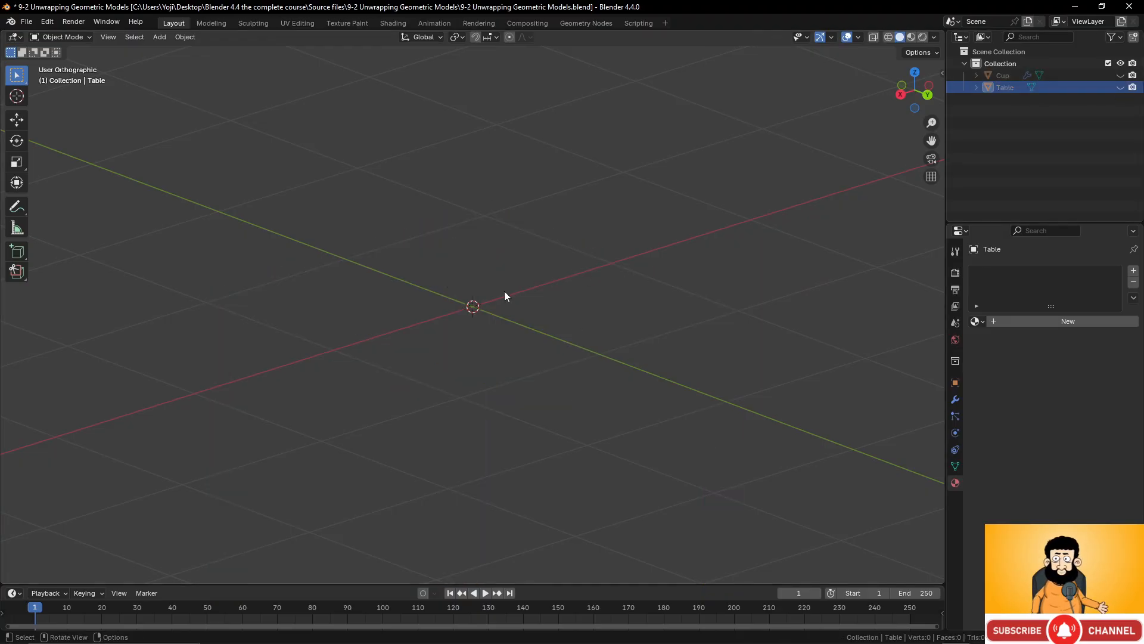
Add a cube at the scene origin and enter Edit Mode on it
key(shift+a)
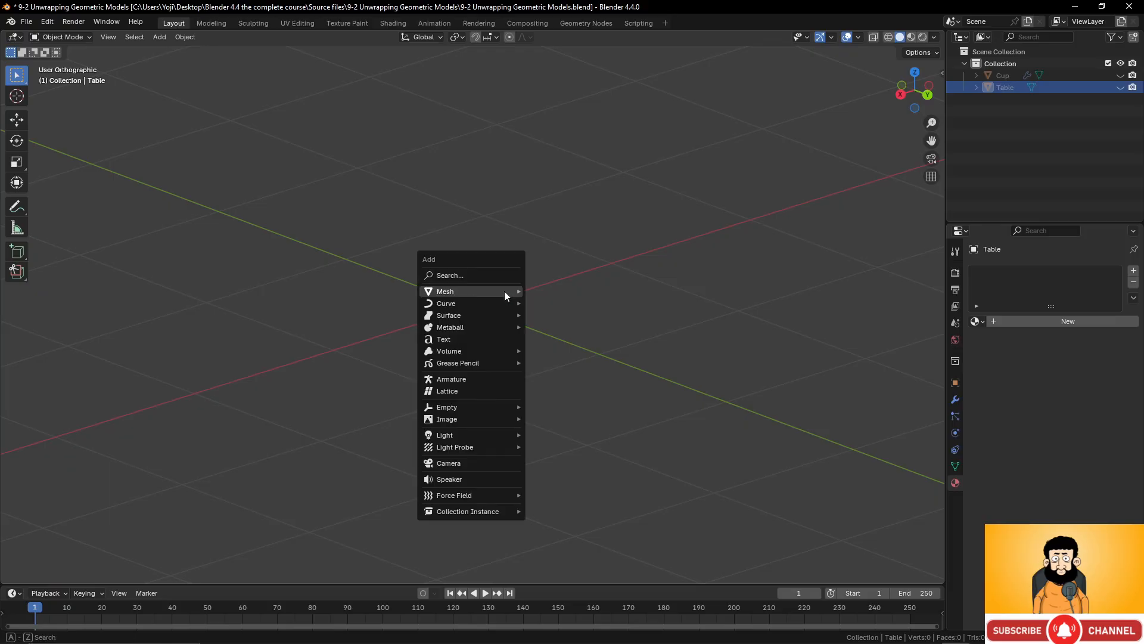
mouse_move(504, 290)
click(552, 302)
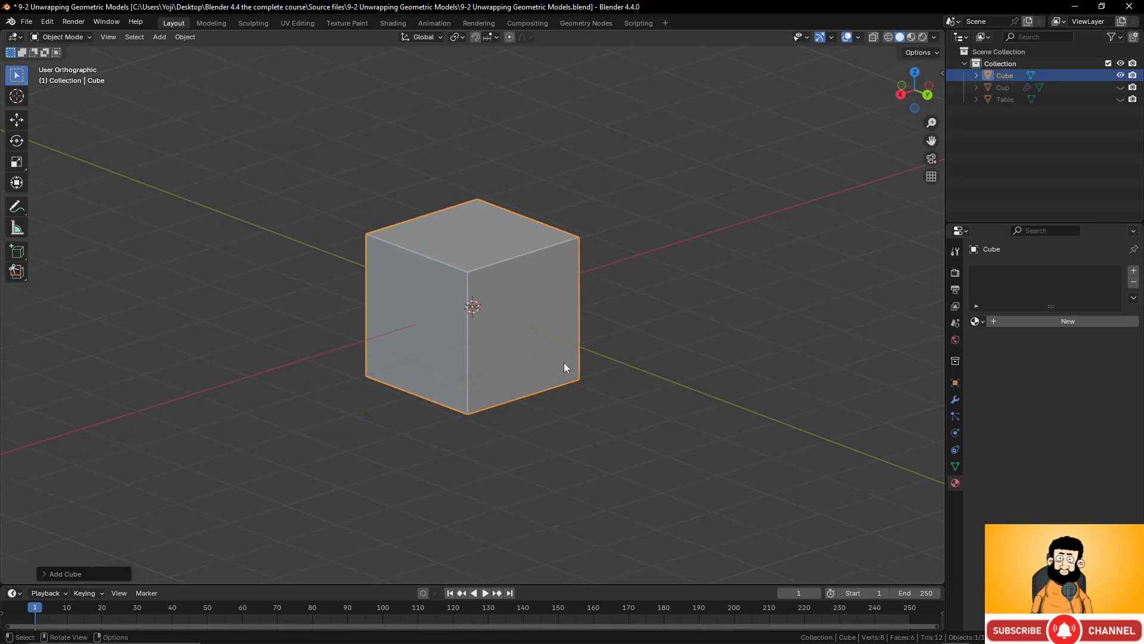
key(Tab)
Scale the cube's whole mesh along Z to about 5 times its height, shaping a tall box, and inspect its sides
scroll(564, 362, down, 6)
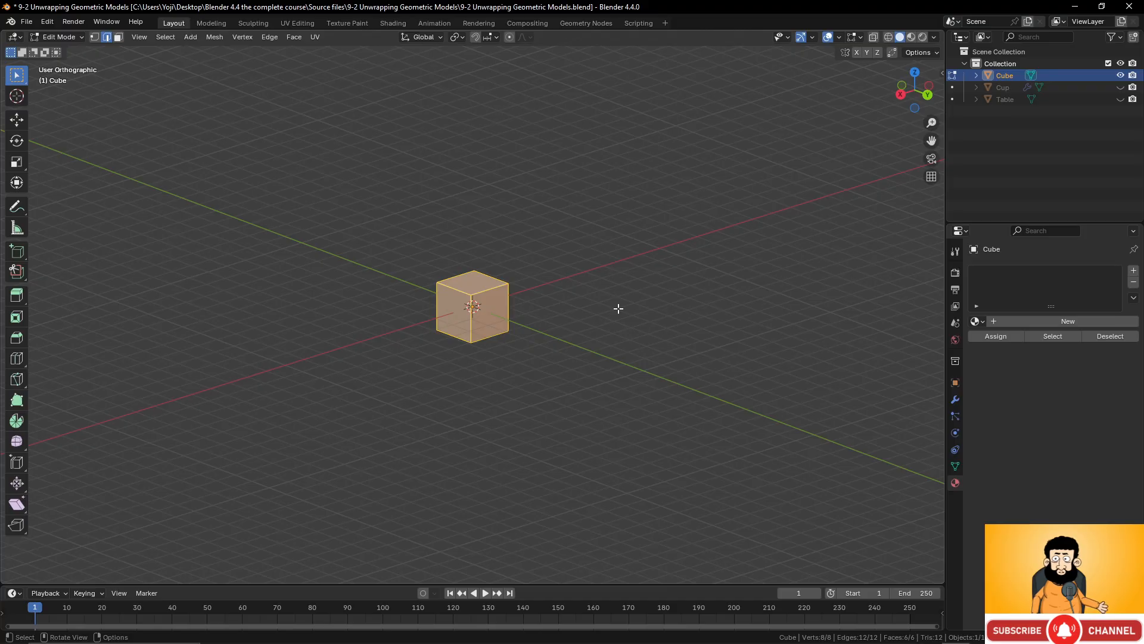
key(s)
key(z)
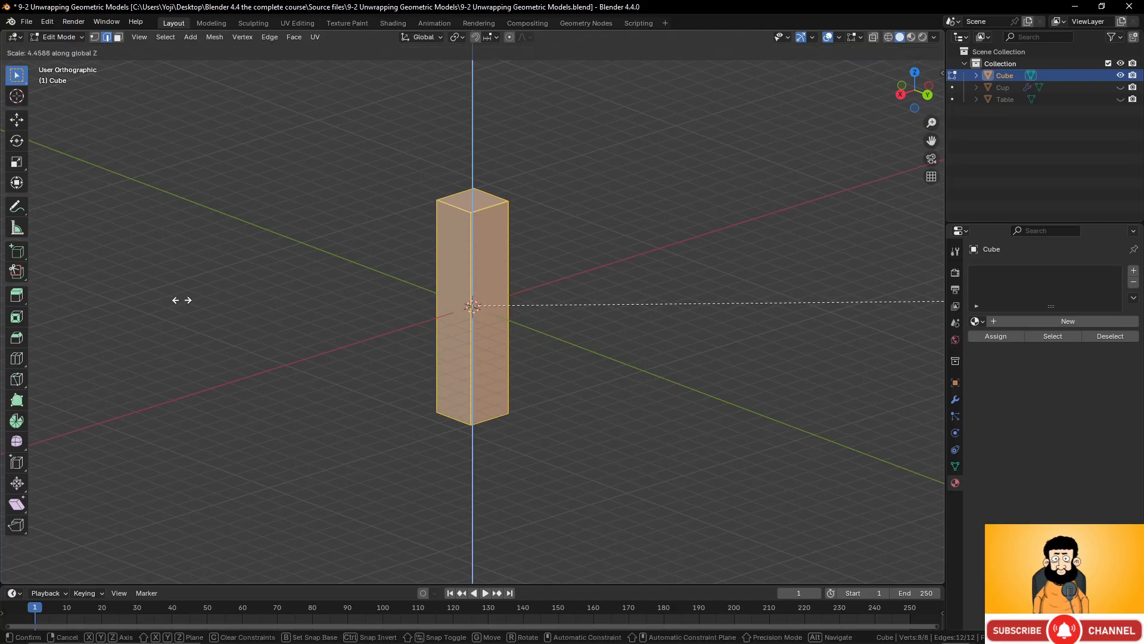
click(306, 283)
scroll(572, 230, up, 3)
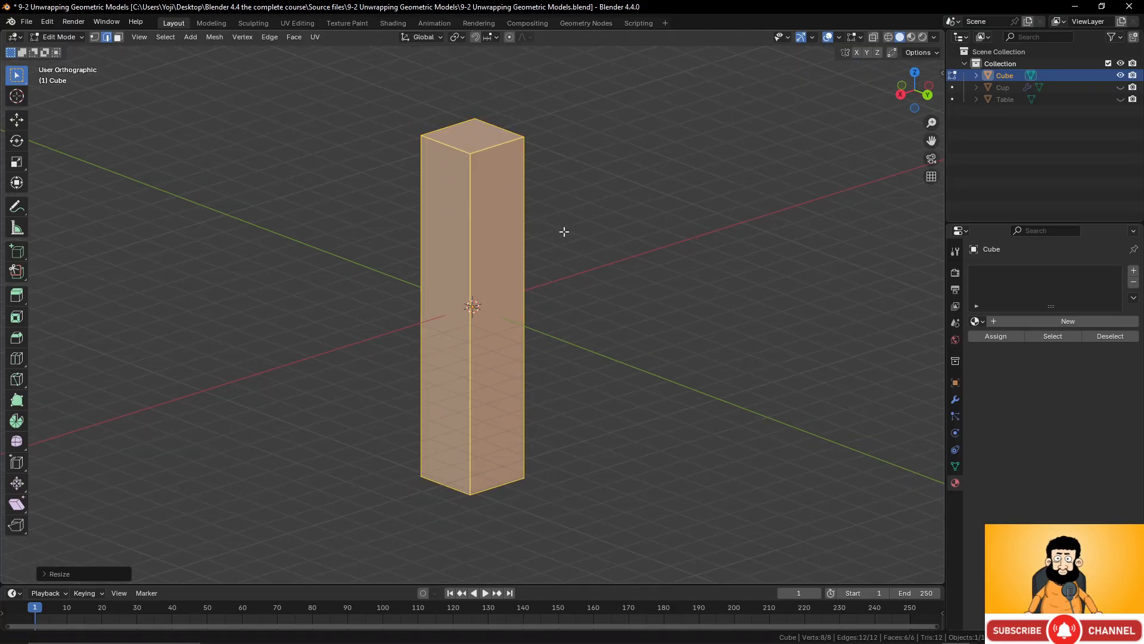
middle_drag(564, 232, 509, 208)
middle_drag(575, 332, 307, 211)
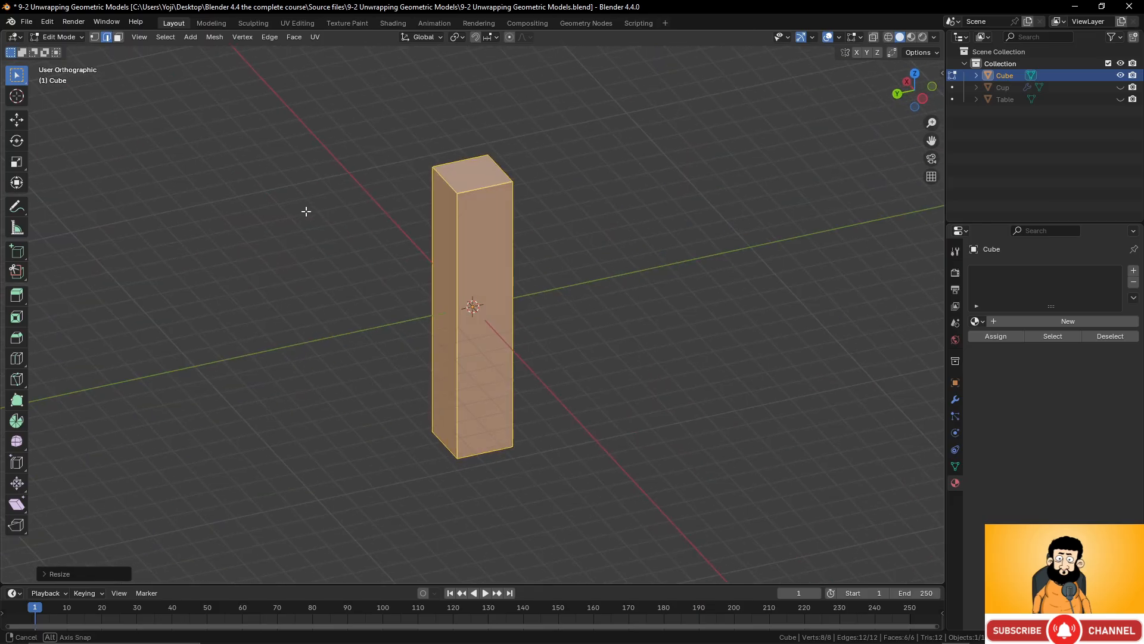
middle_drag(528, 238, 434, 207)
middle_drag(416, 268, 468, 324)
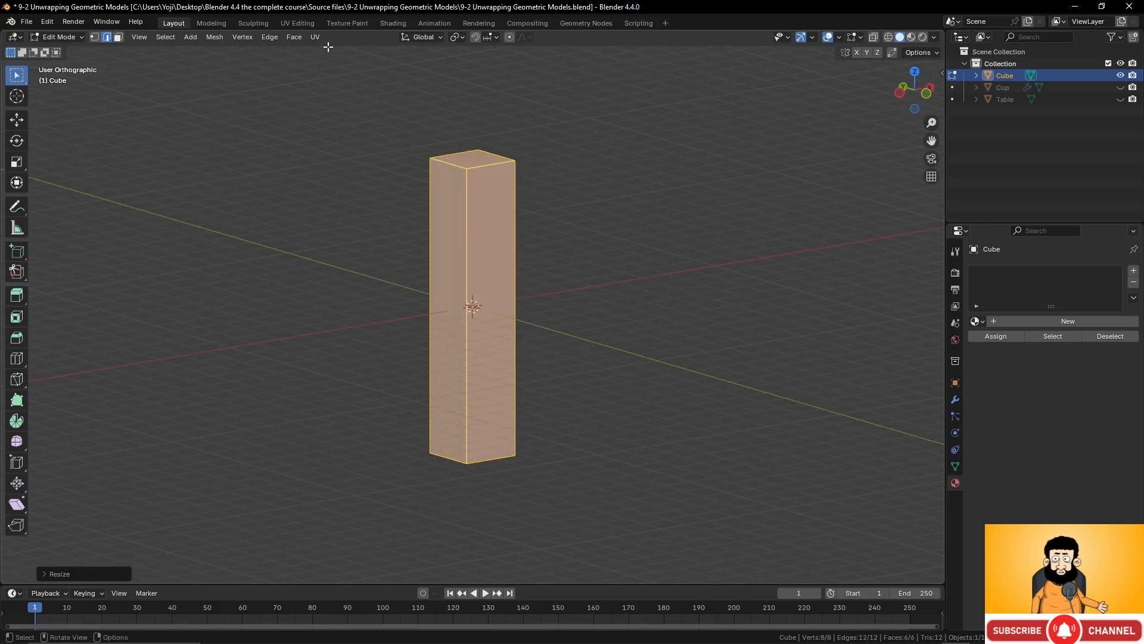
Open the UV Editing workspace and delete the tall box's existing UV map from its mesh data
click(297, 22)
scroll(413, 321, down, 4)
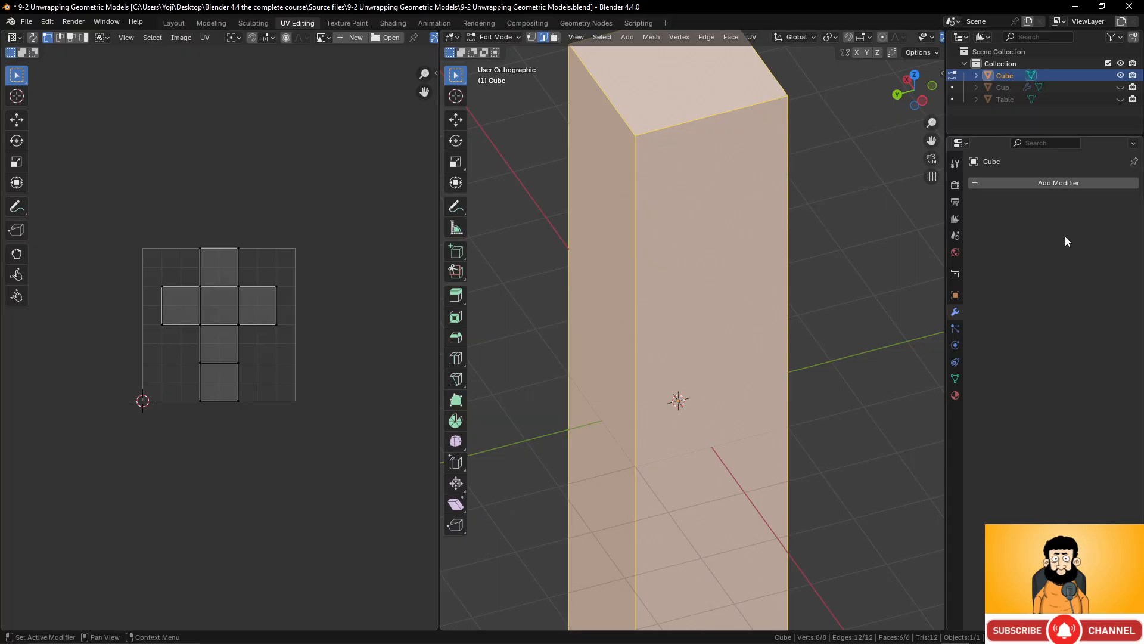
scroll(720, 316, down, 5)
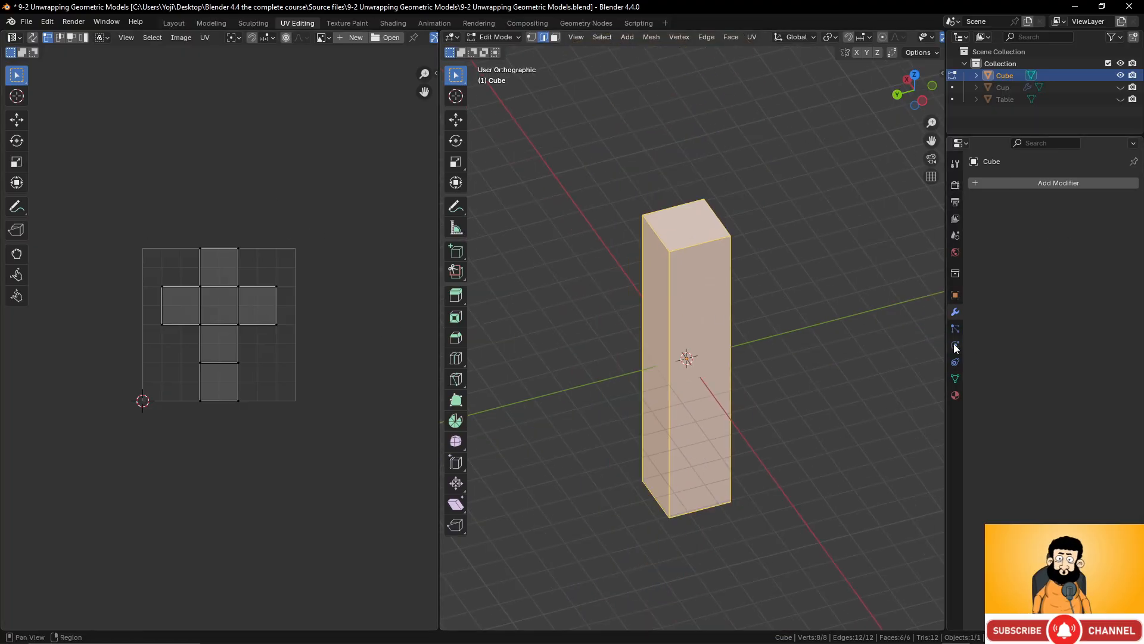
click(955, 379)
click(983, 365)
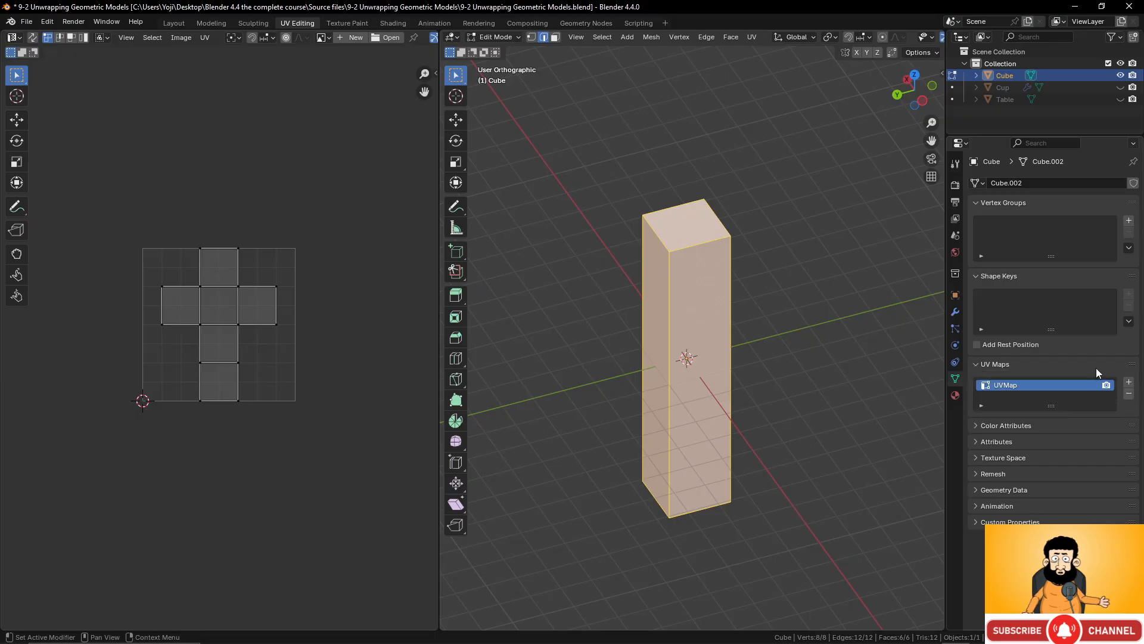
click(1131, 396)
Compare the tall box's vertical edges as seam candidates and leave a single vertical corner edge selected
scroll(704, 326, up, 2)
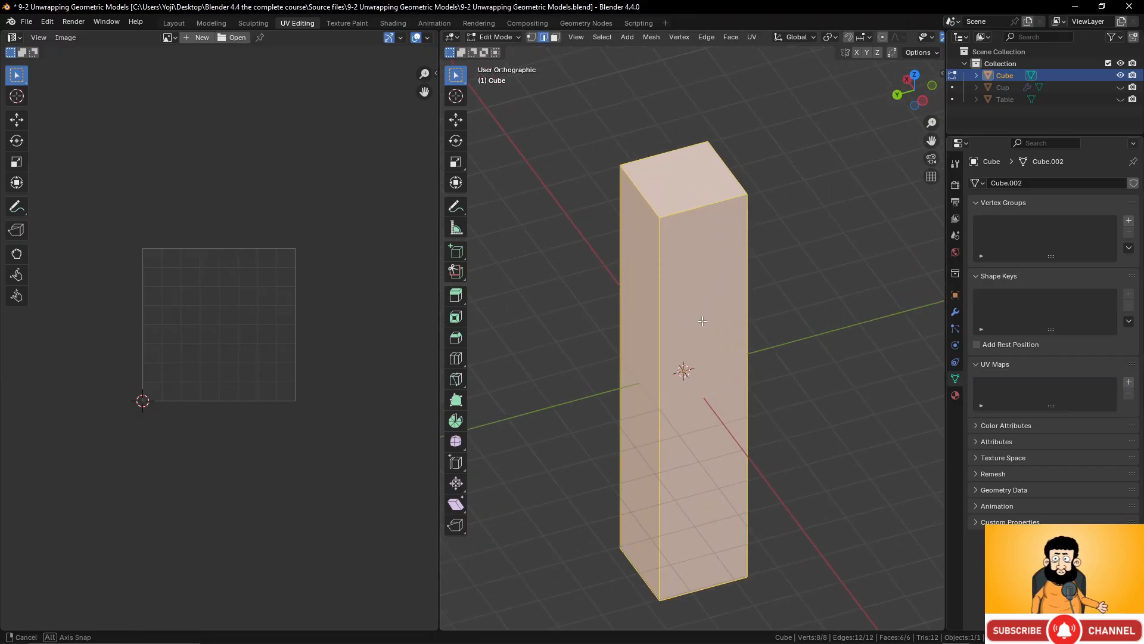
middle_drag(705, 320, 718, 320)
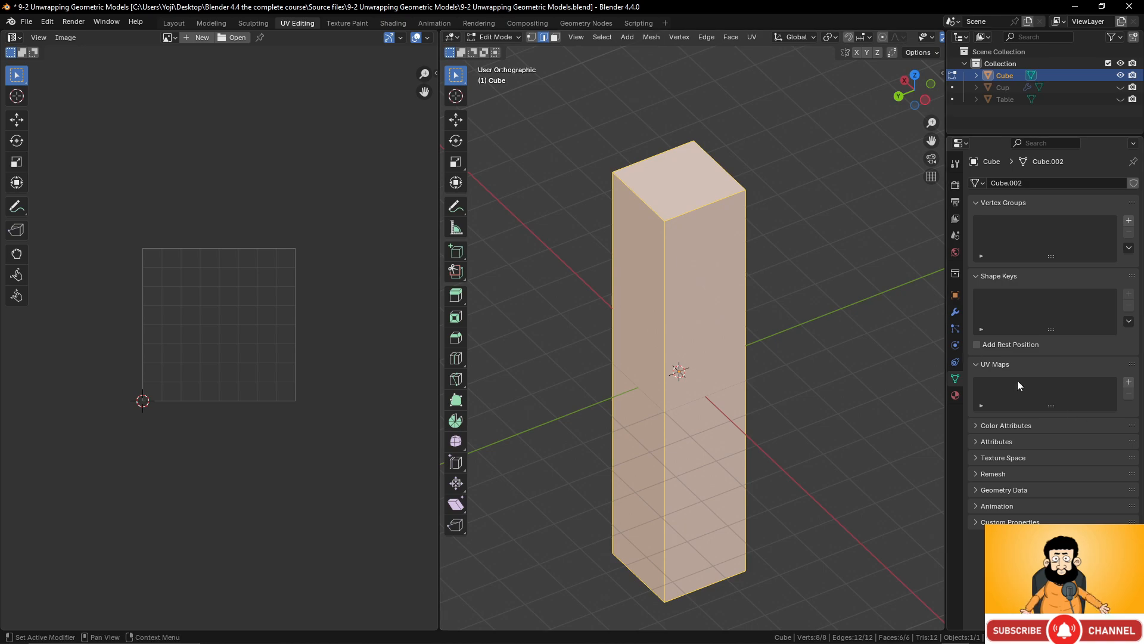
middle_drag(674, 354, 678, 284)
scroll(745, 385, down, 2)
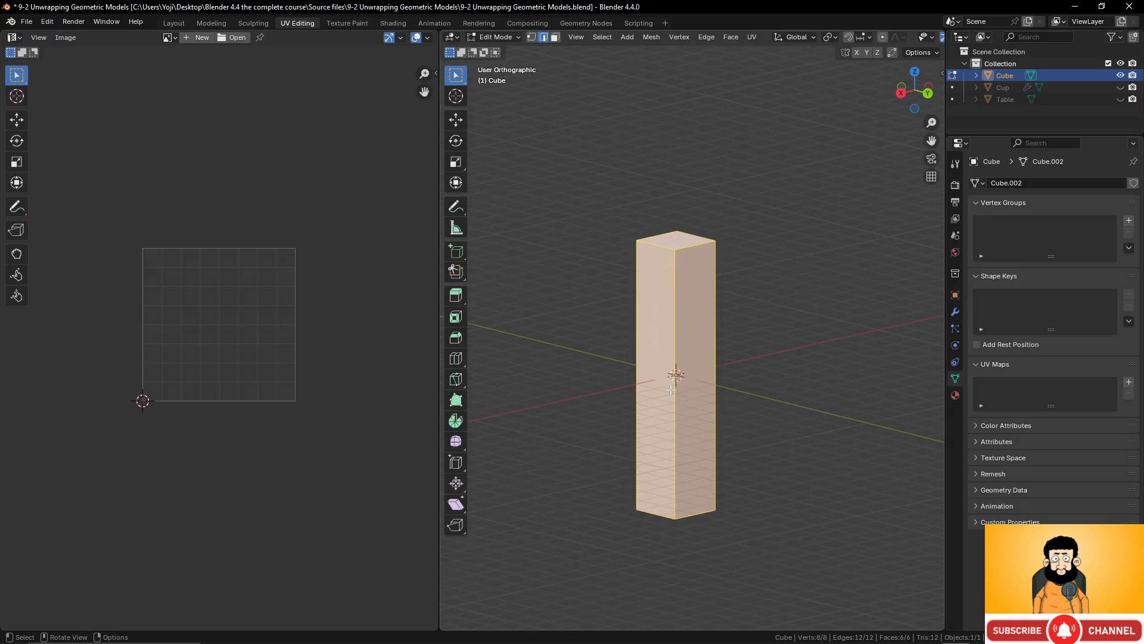
click(676, 308)
middle_drag(723, 401, 689, 306)
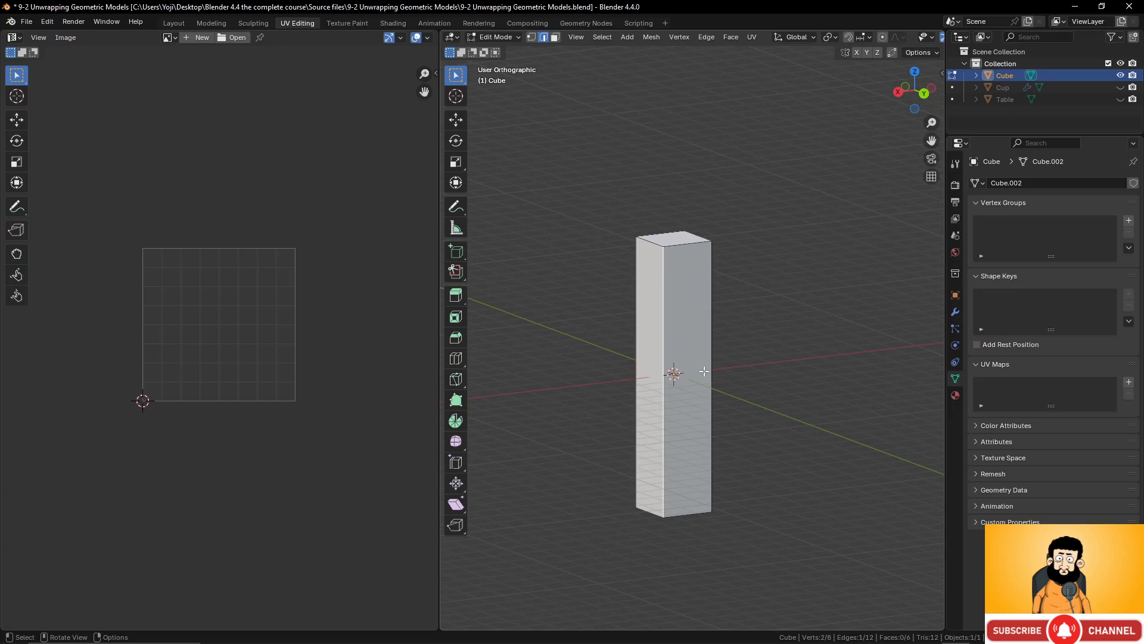
middle_drag(703, 371, 664, 272)
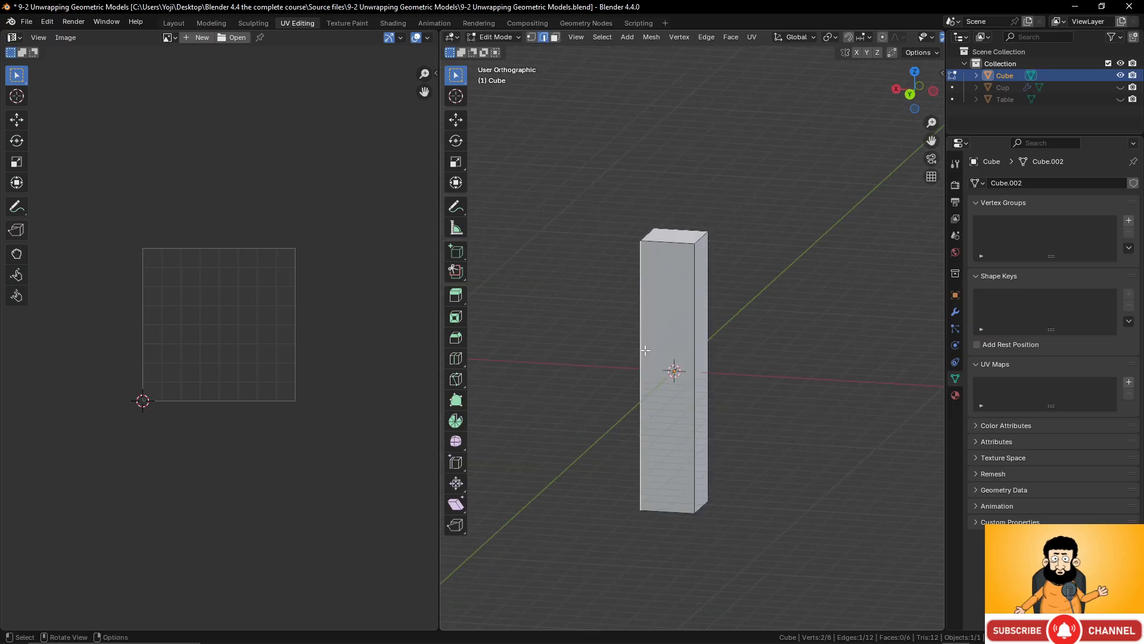
click(695, 306)
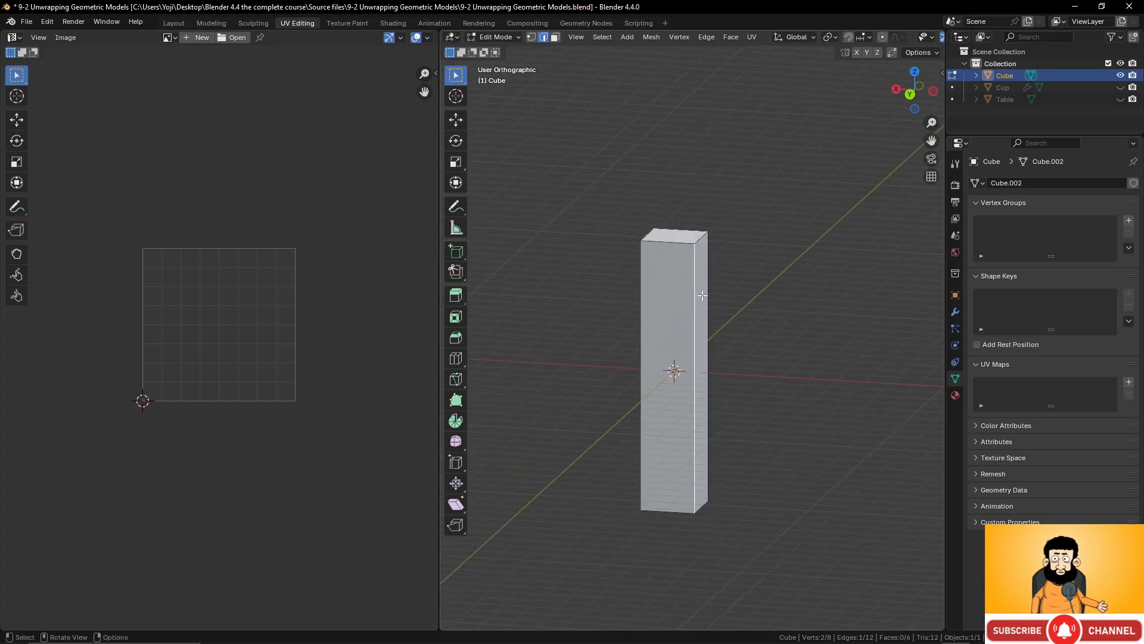
click(709, 292)
click(642, 299)
middle_drag(658, 368, 706, 364)
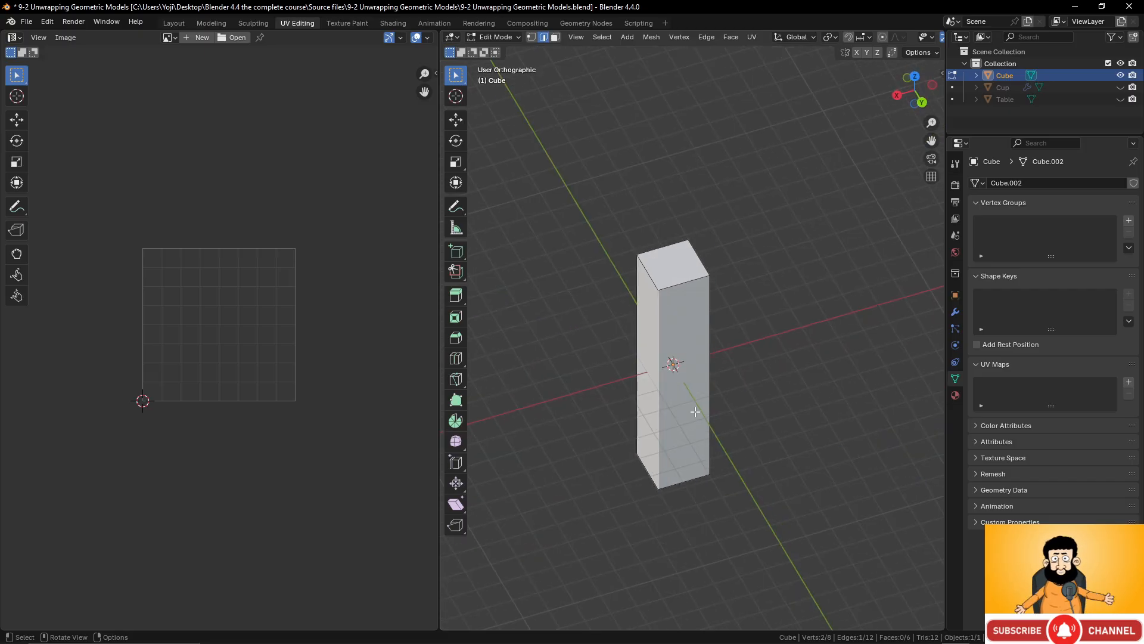
scroll(693, 355, up, 3)
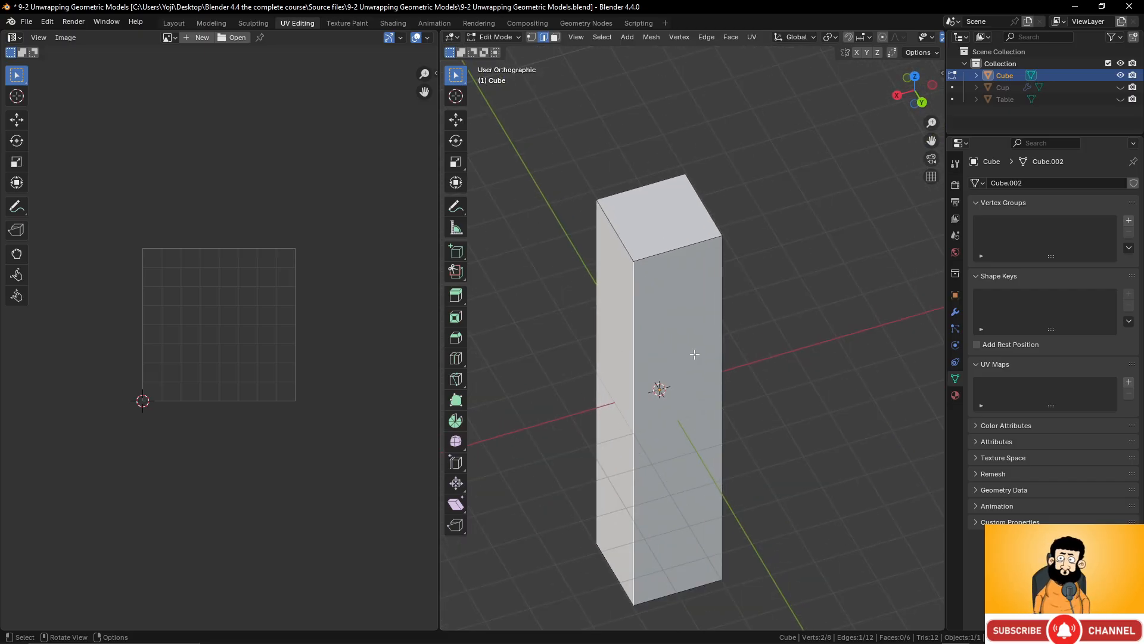
shift+click(678, 250)
shift+click(702, 180)
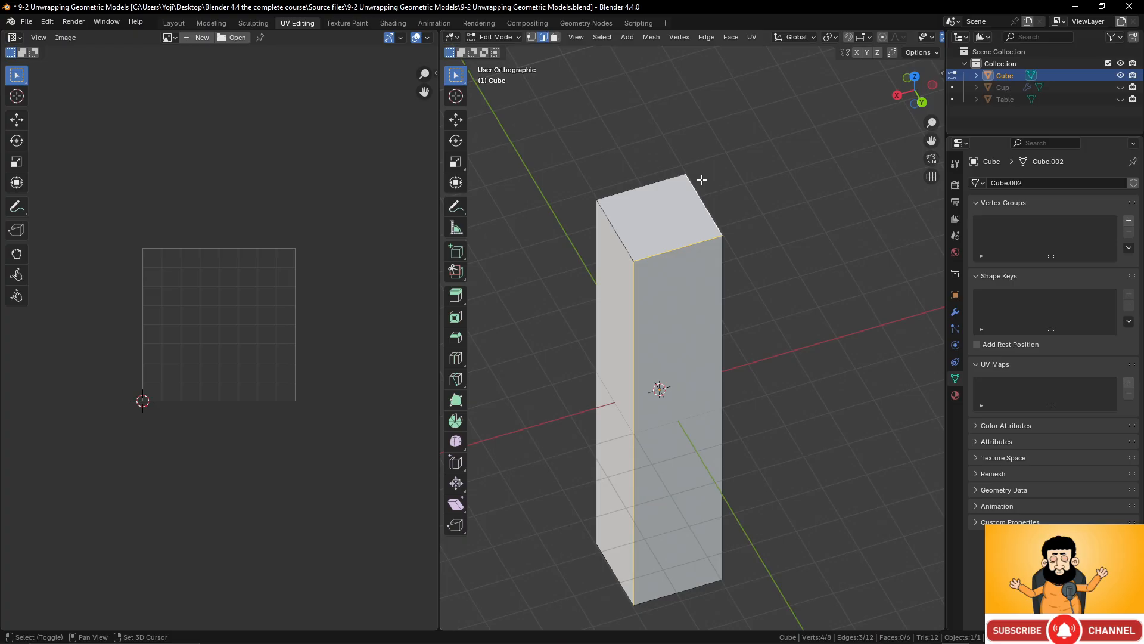
shift+click(667, 179)
middle_drag(667, 178, 669, 252)
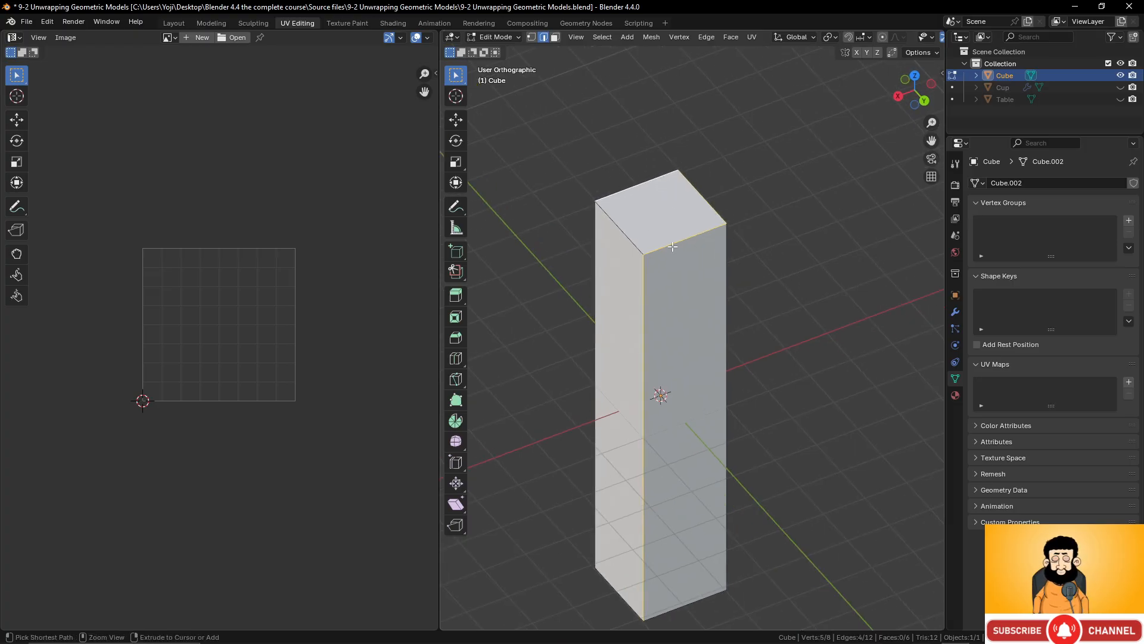
key(ctrl+z)
key(ctrl+z)
key(ctrl+z)
Set the viewport to Solid shading and add three of the four top-face edges to the selected vertical edge
scroll(676, 257, up, 2)
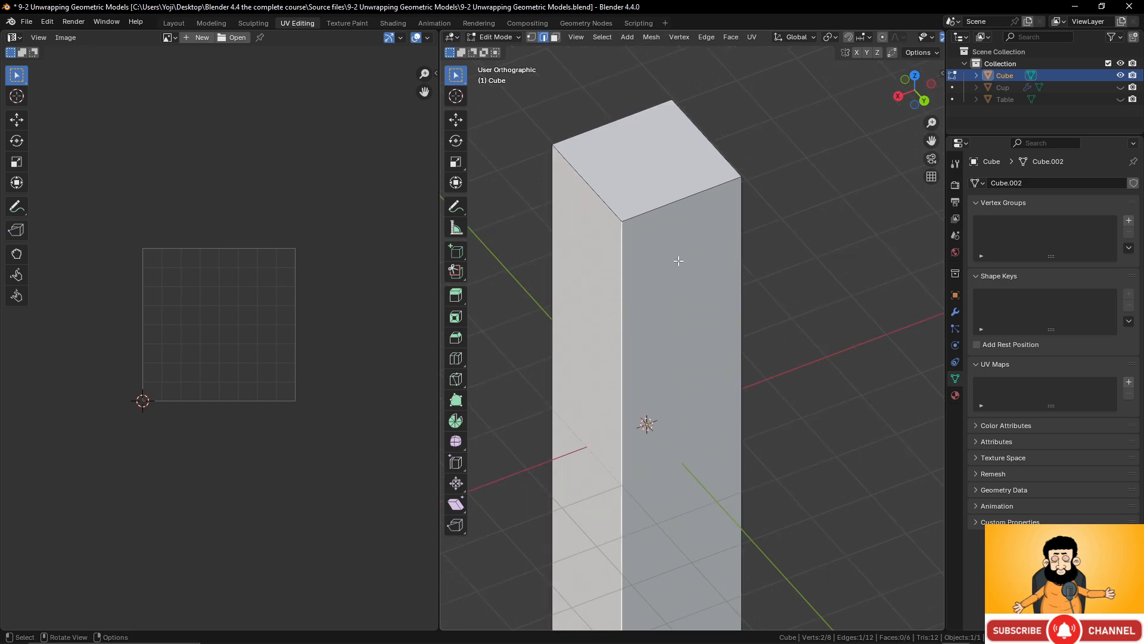
shift+middle_drag(727, 202, 749, 250)
scroll(864, 37, down, 5)
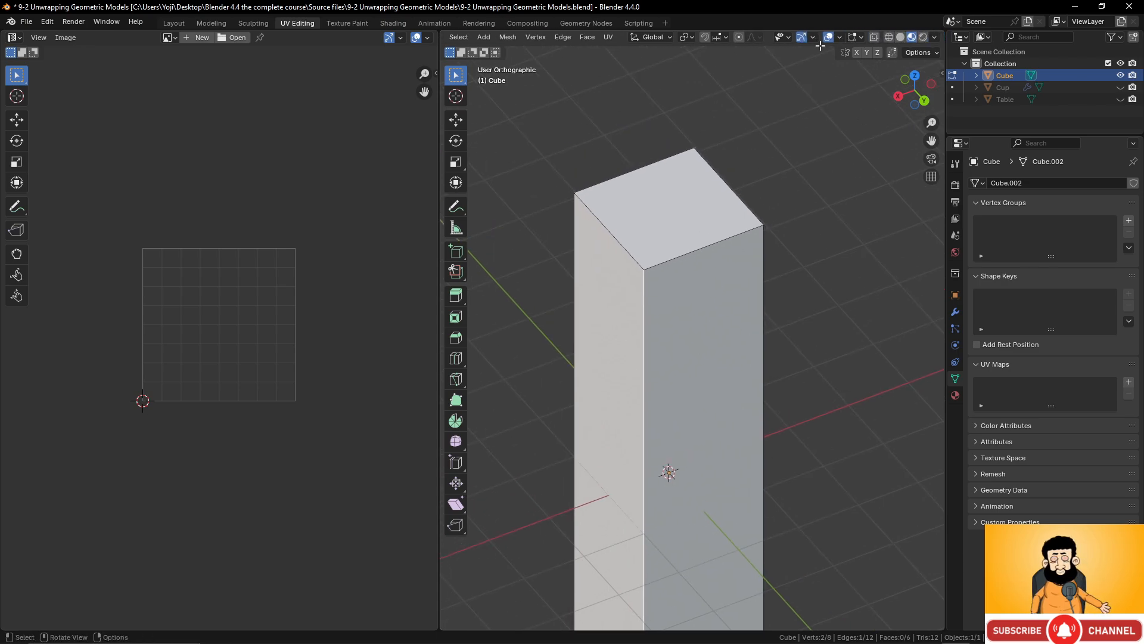
click(900, 37)
shift+click(620, 243)
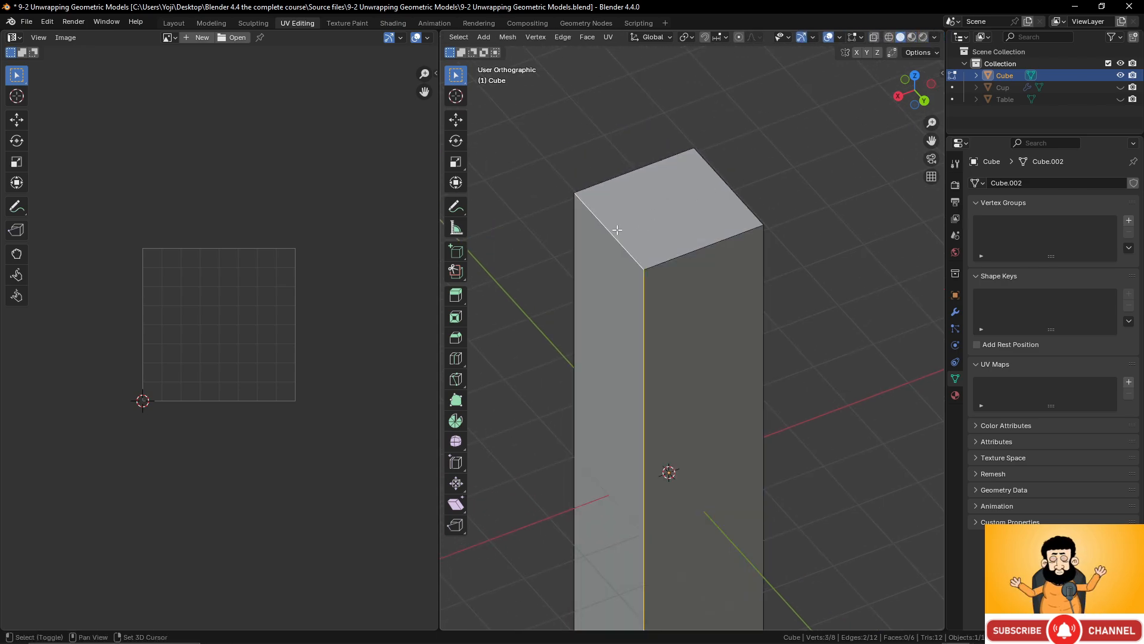
shift+click(632, 171)
shift+click(724, 181)
Extend the selection with three of the four bottom-face edges, leaving one edge of the bottom face attached
middle_drag(724, 180, 710, 317)
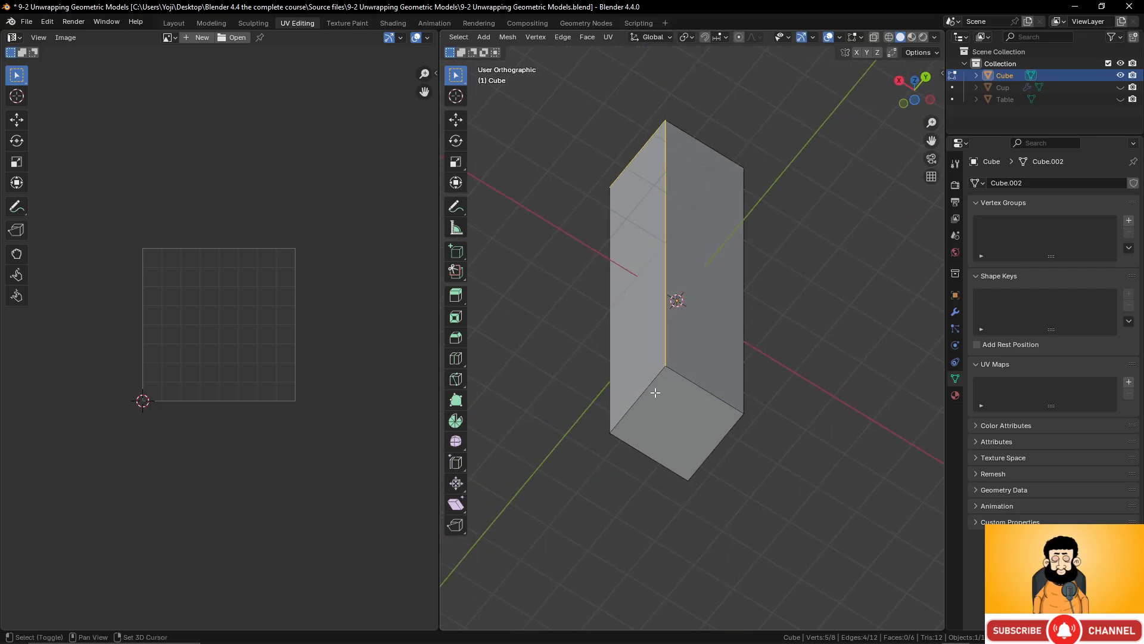
shift+click(649, 387)
shift+click(647, 454)
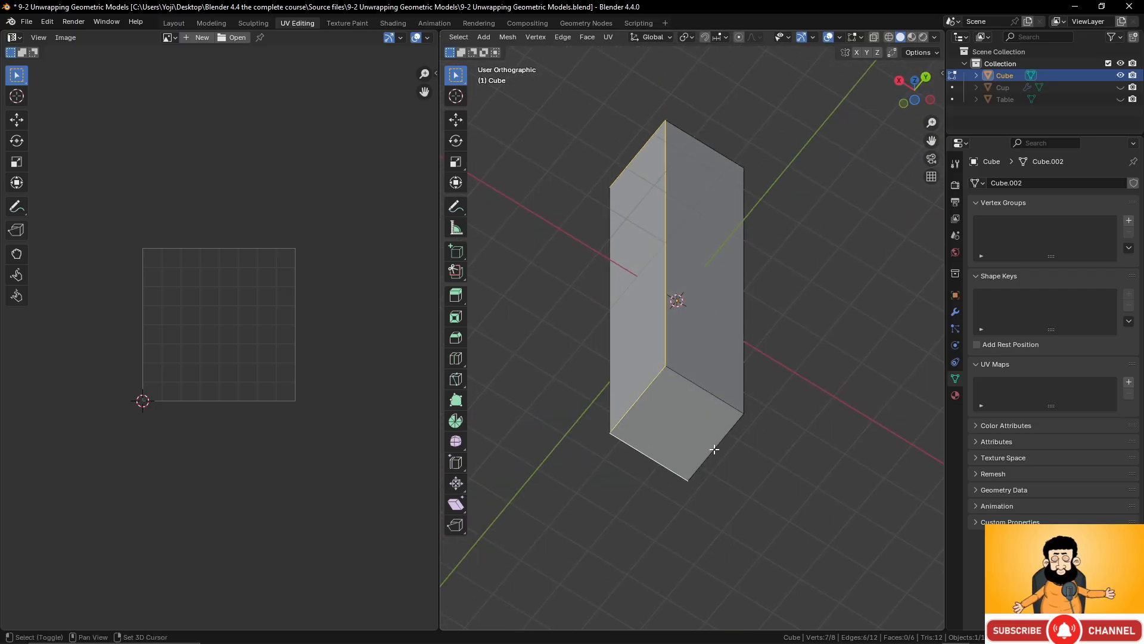
shift+click(713, 451)
middle_drag(761, 366, 674, 419)
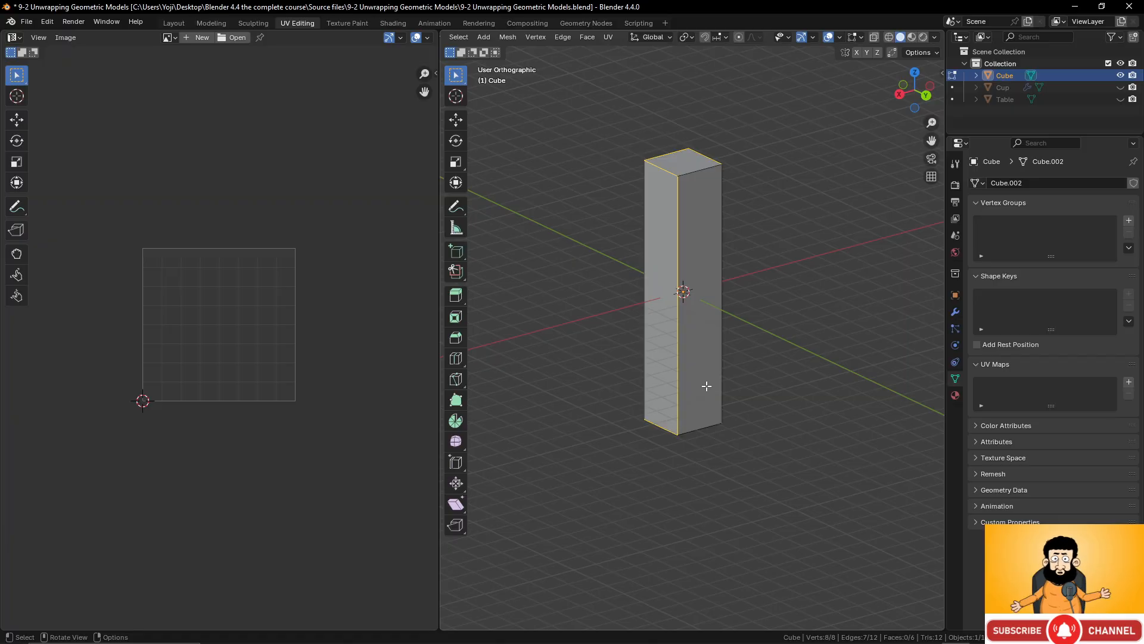
right_click(717, 361)
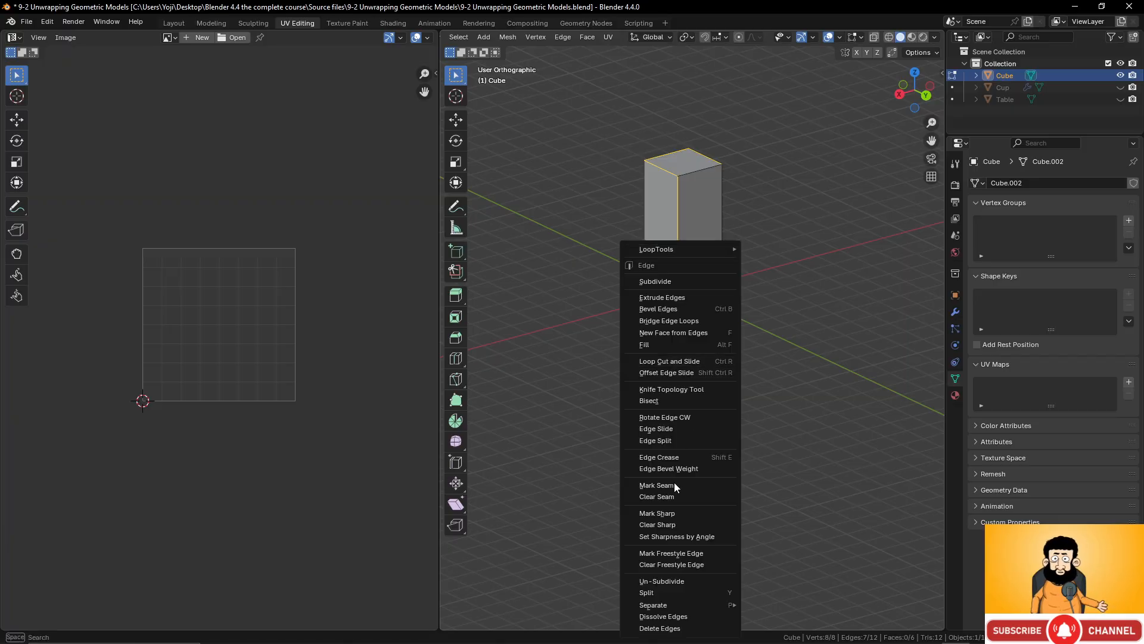
click(672, 516)
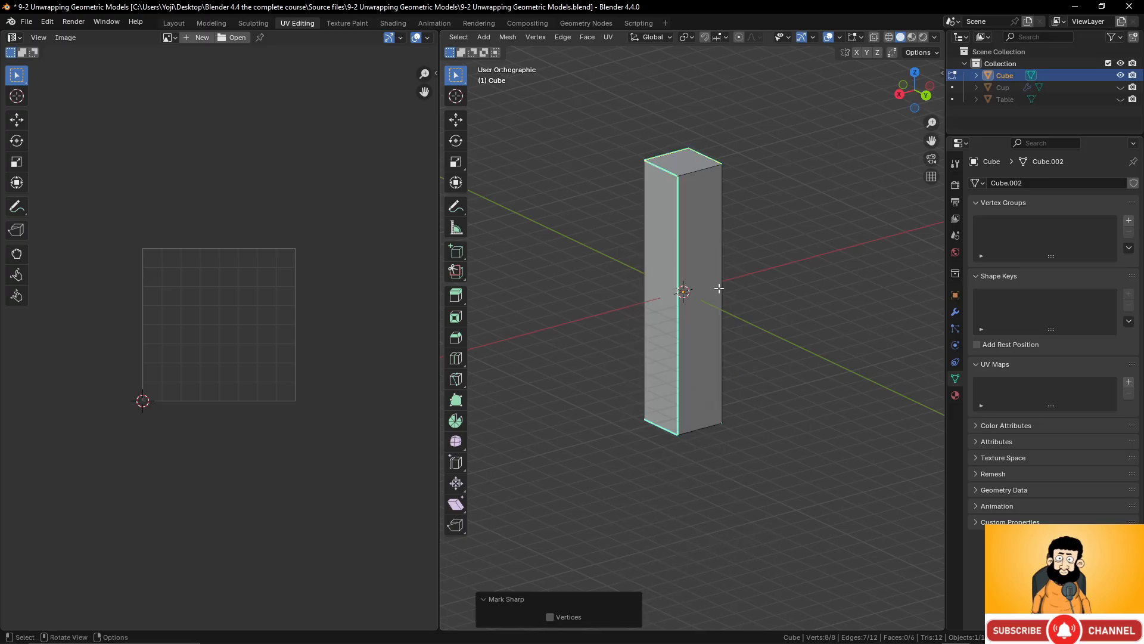
key(ctrl+z)
Mark the selected box edges as seams and unwrap the whole box with the Angle Based method
key(ctrl+e)
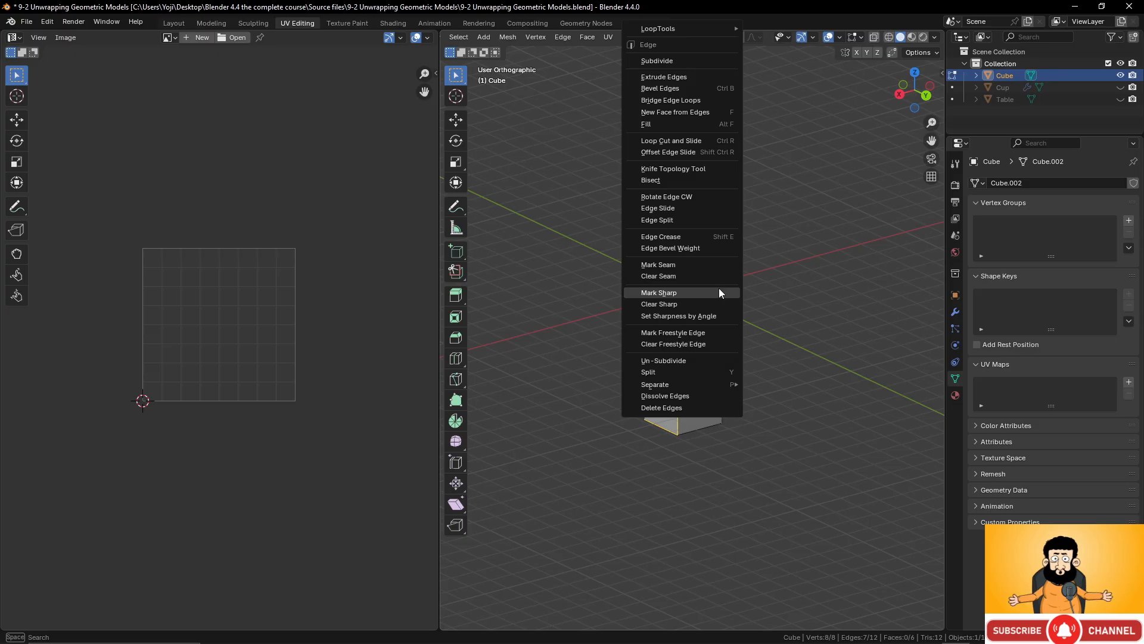
click(689, 265)
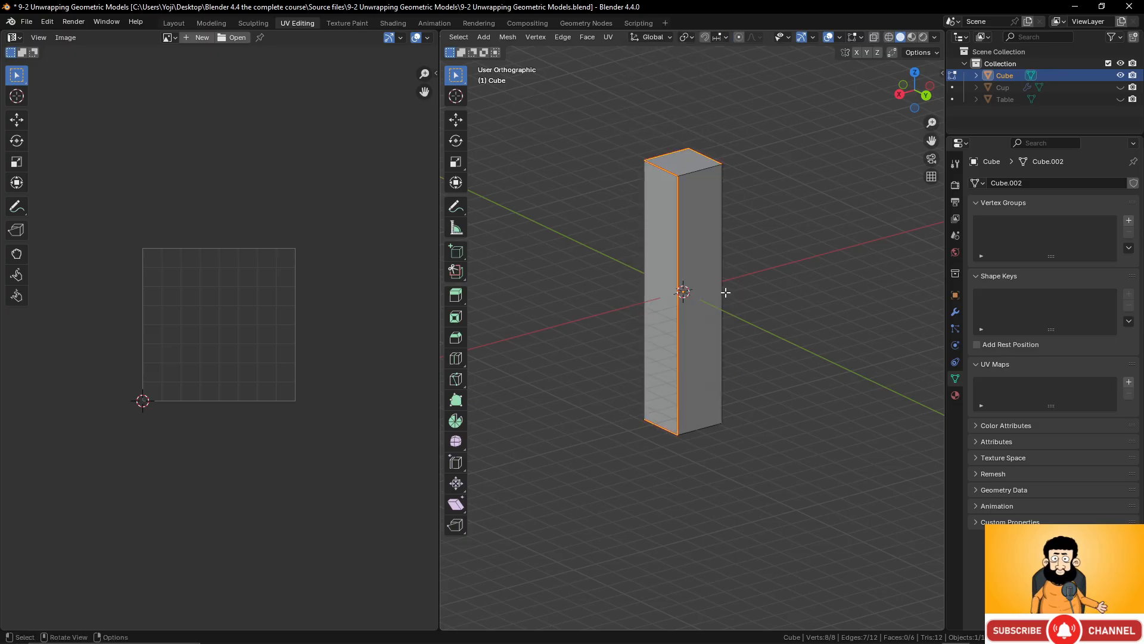
key(a)
key(u)
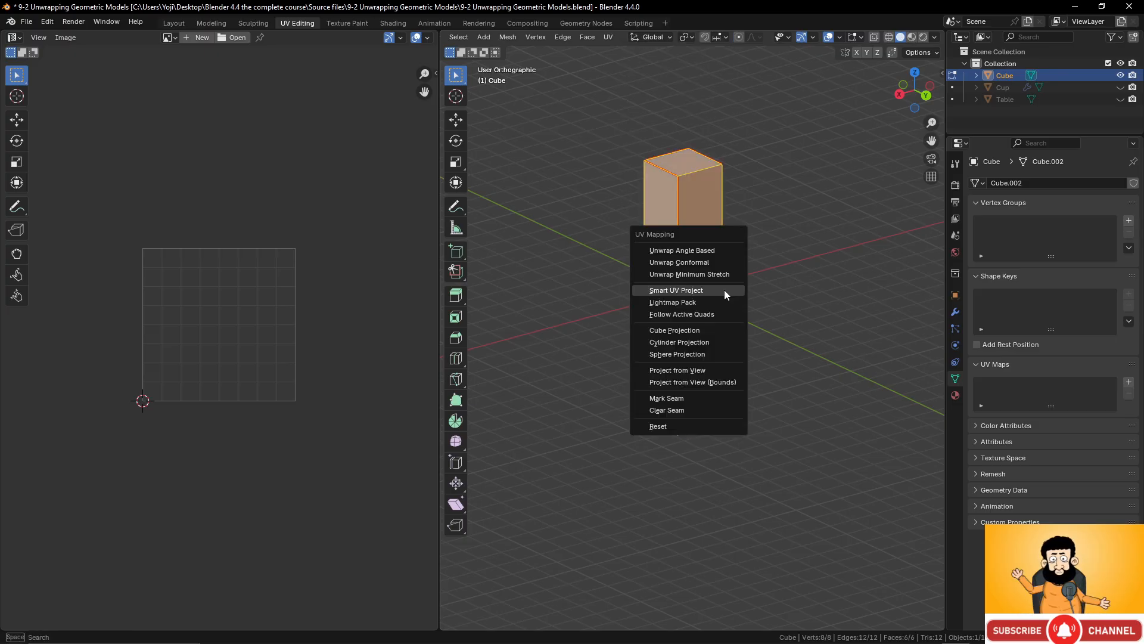
click(695, 250)
scroll(294, 333, up, 3)
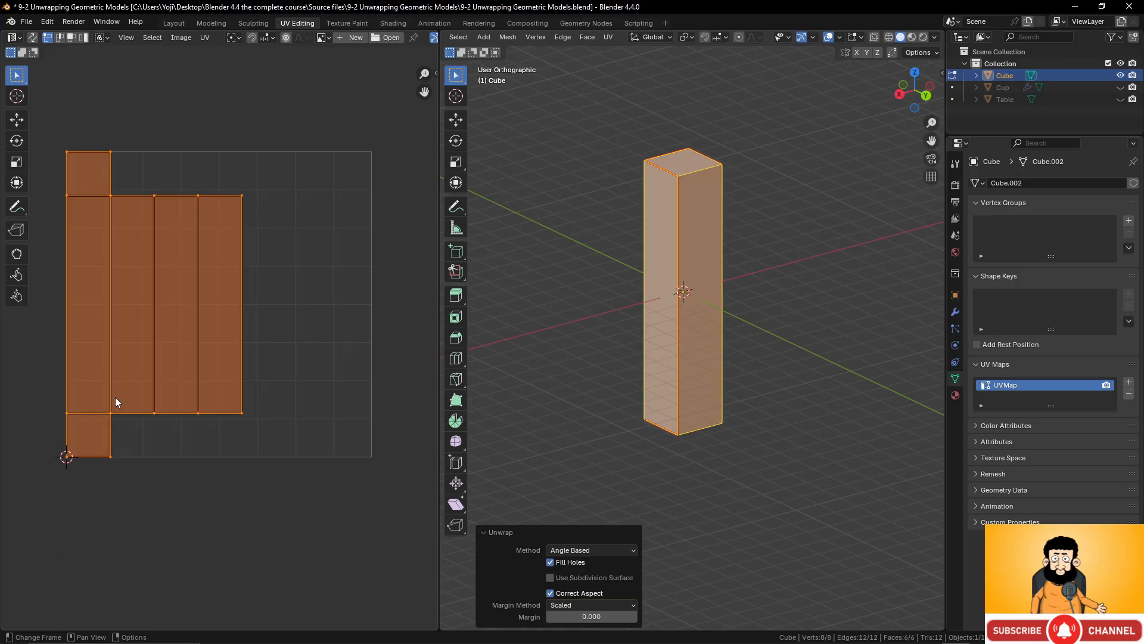
Clear the seam from one of the box's three marked top-face edges, opposite the top-face seam that meets the vertical seam
scroll(737, 179, up, 3)
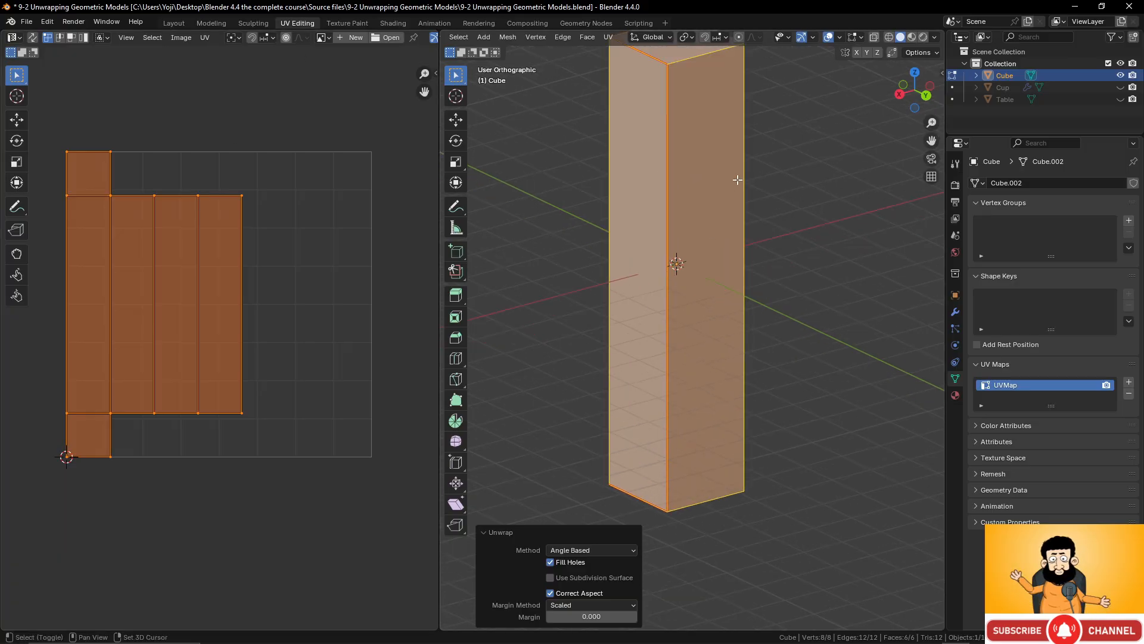
shift+middle_drag(752, 78, 709, 412)
click(677, 359)
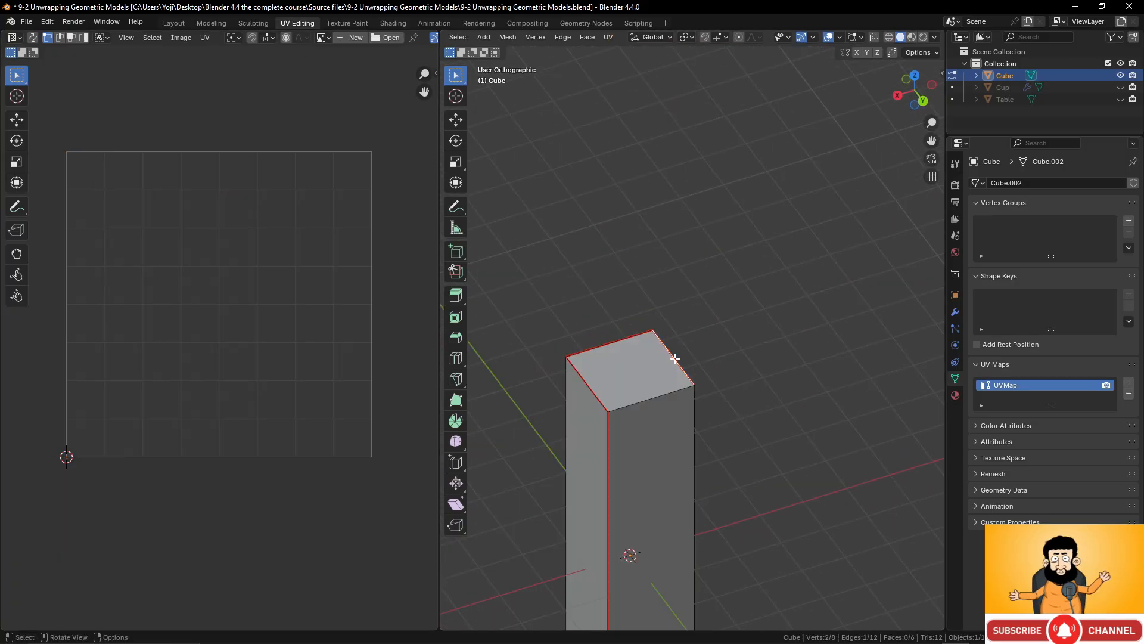
right_click(675, 360)
click(670, 370)
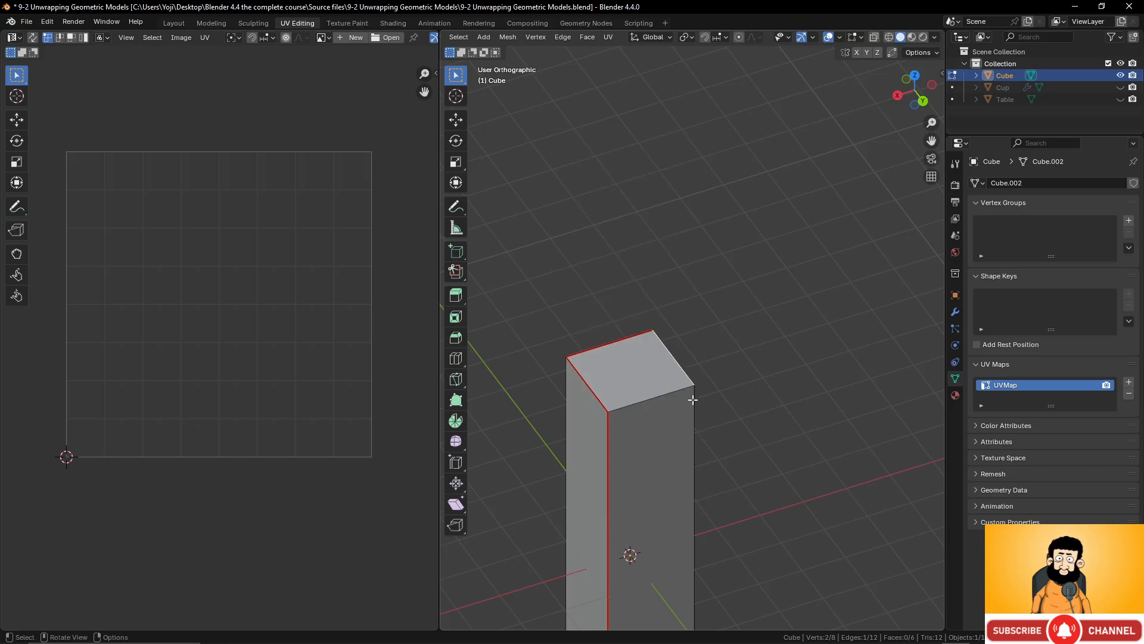
Select the whole box and unwrap it Angle Based with the reduced set of top-face seams
scroll(691, 393, down, 2)
key(a)
shift+middle_drag(671, 462, 720, 311)
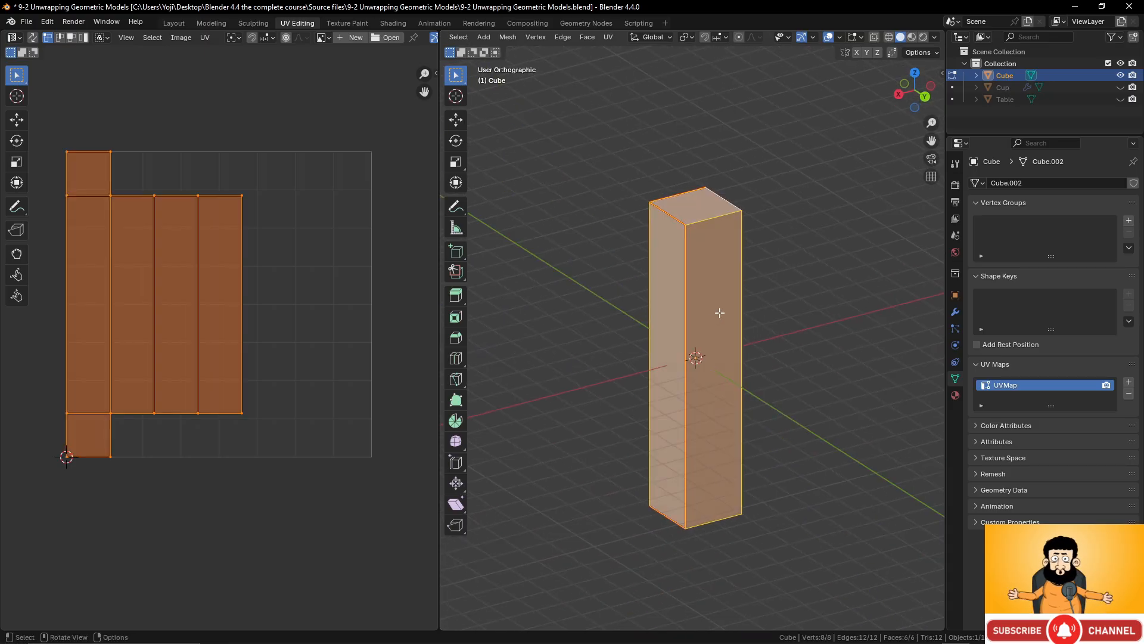
right_click(721, 305)
click(721, 302)
key(u)
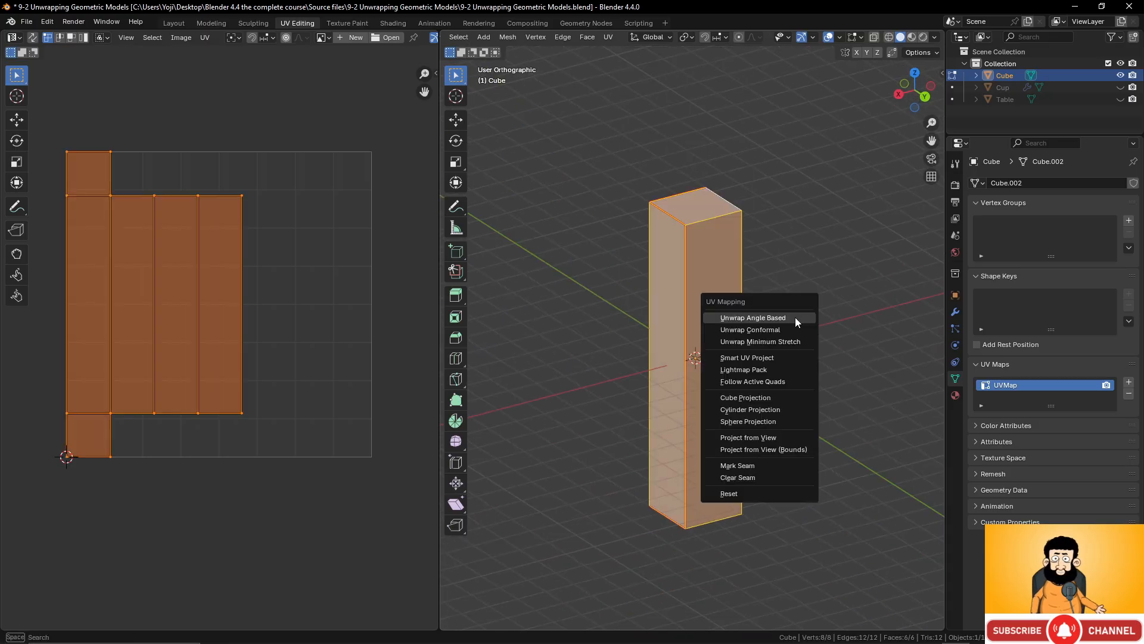
click(795, 316)
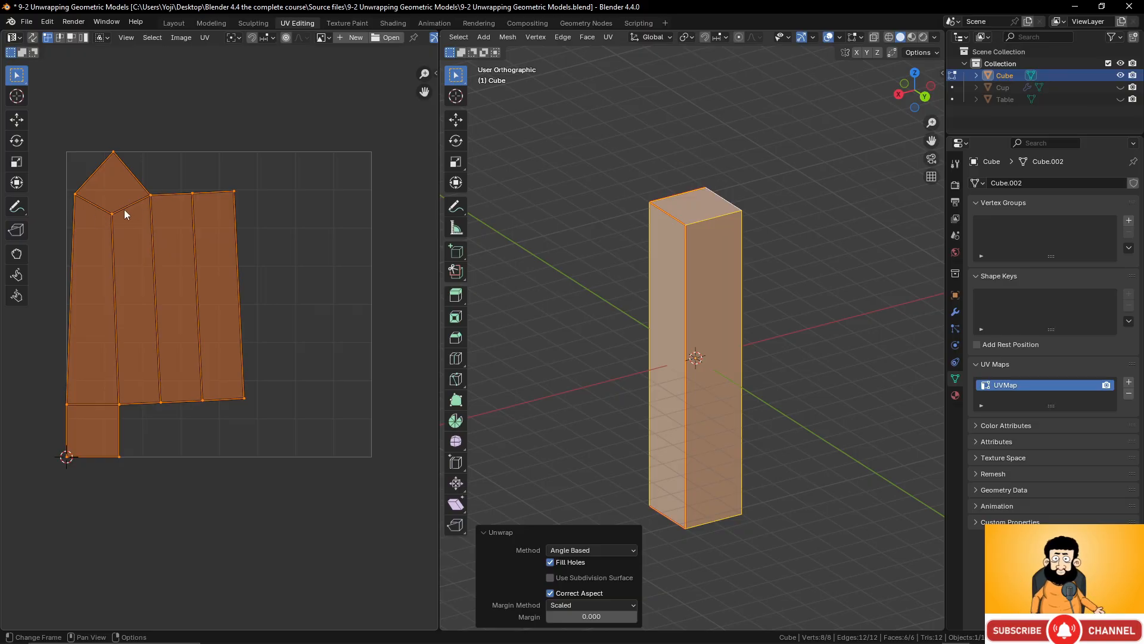
Mark the cleared top-face edge as a seam again and redo the Angle Based unwrap of the whole box
click(729, 197)
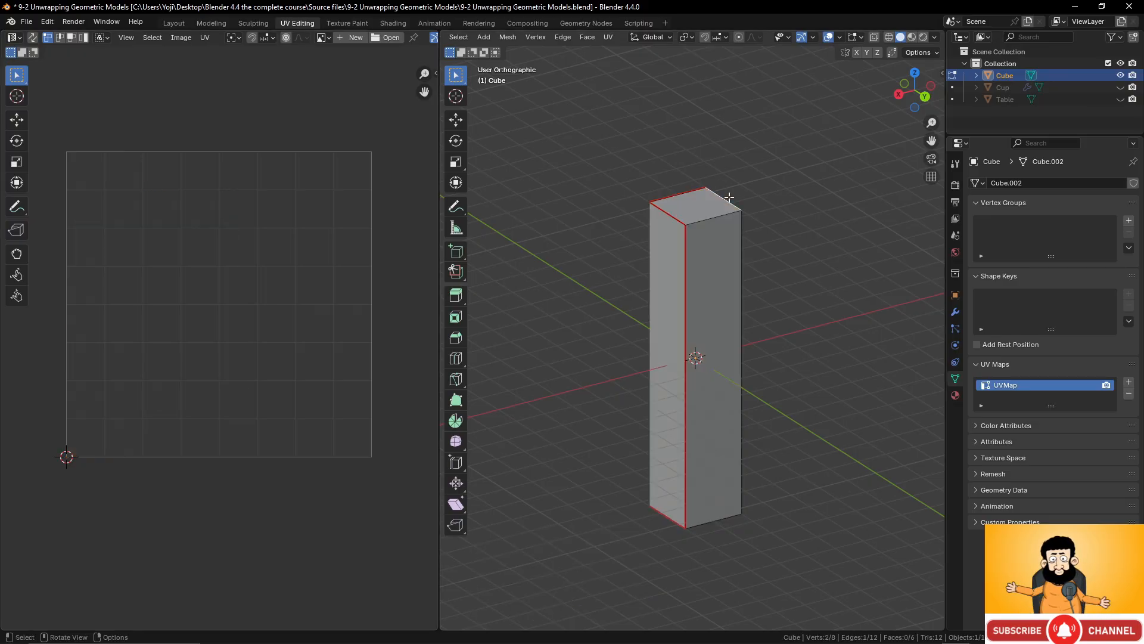
right_click(728, 197)
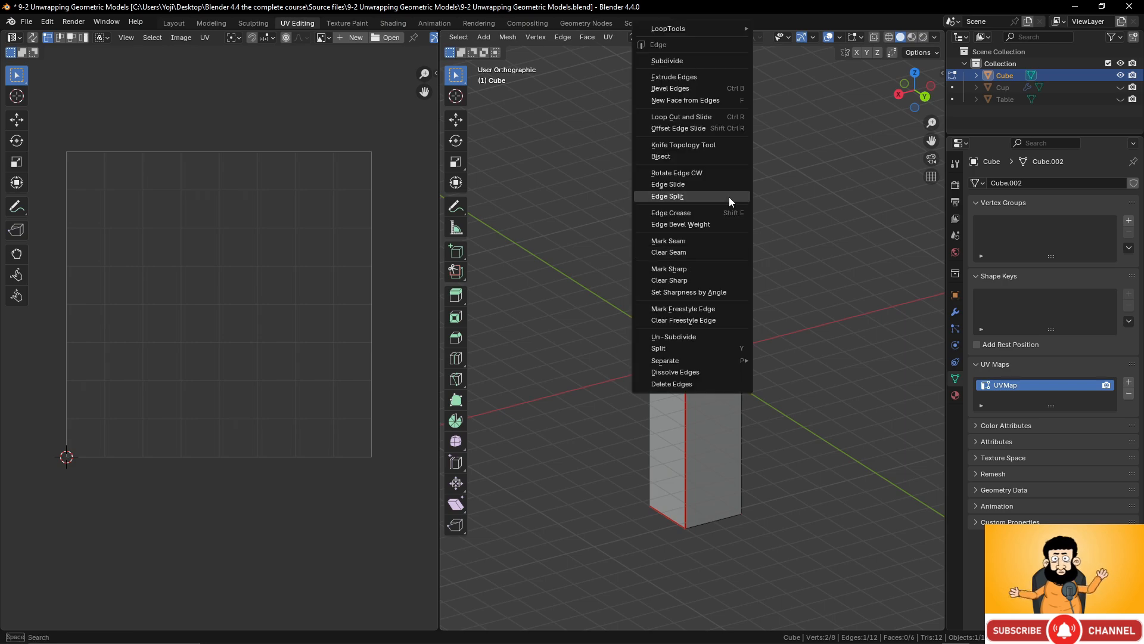
click(712, 241)
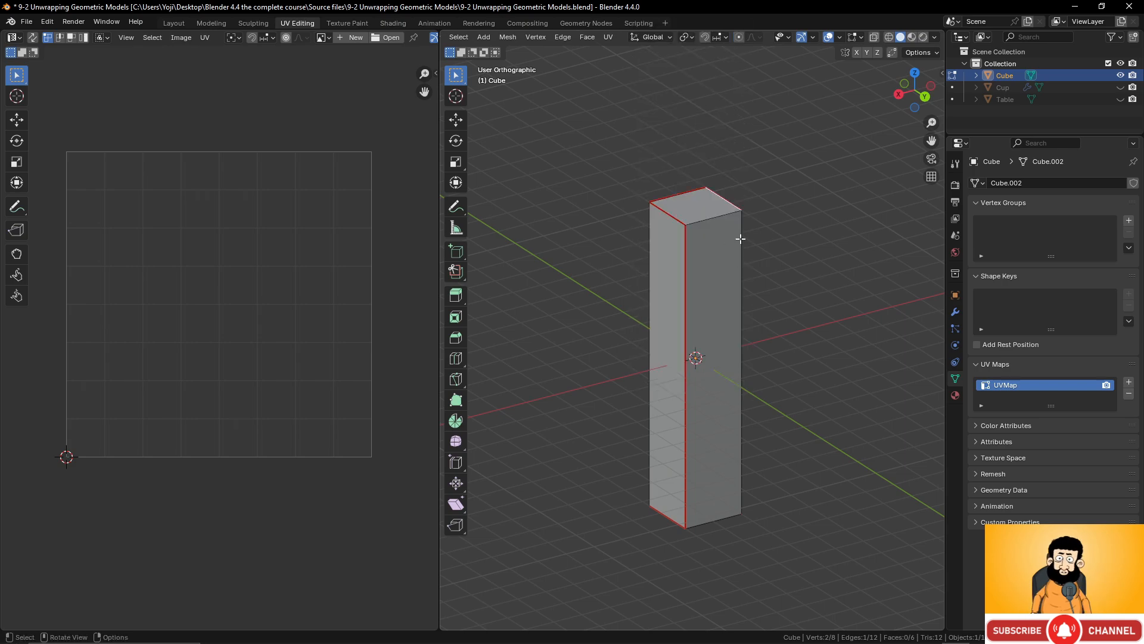
key(a)
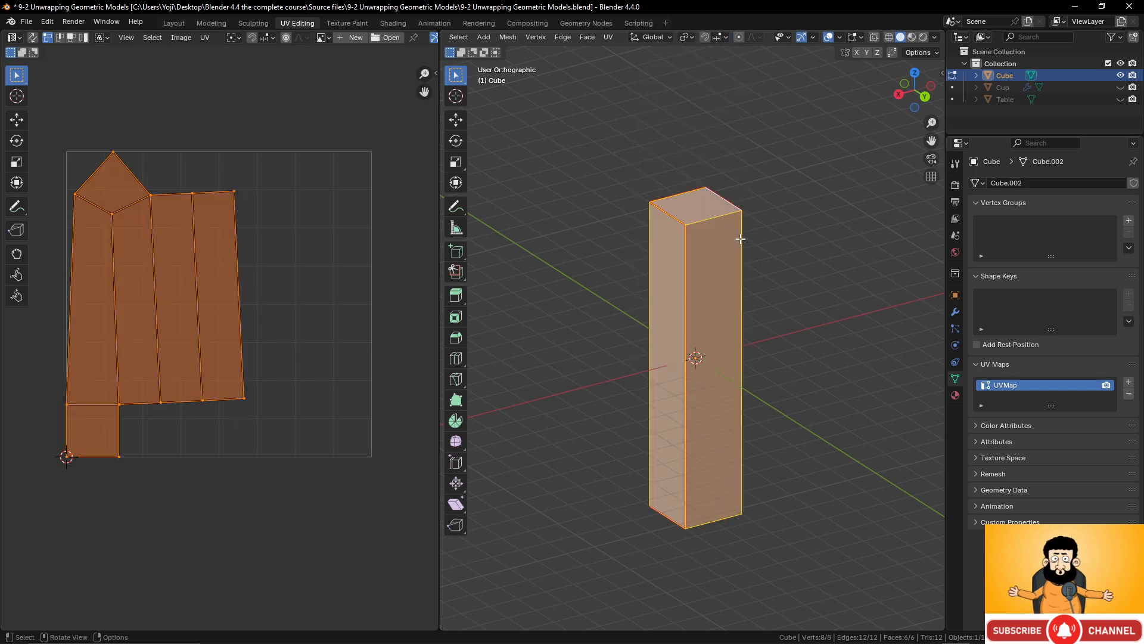
key(u)
click(740, 238)
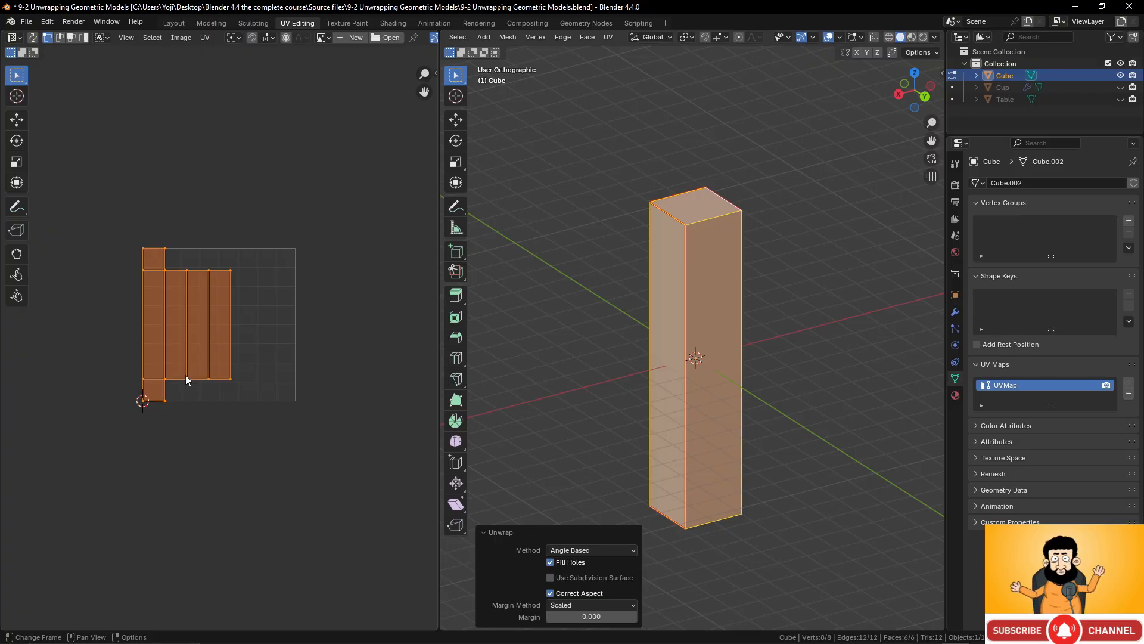
Return to Object Mode and hide the tall box from the viewport
key(Tab)
scroll(780, 327, down, 4)
scroll(763, 335, up, 3)
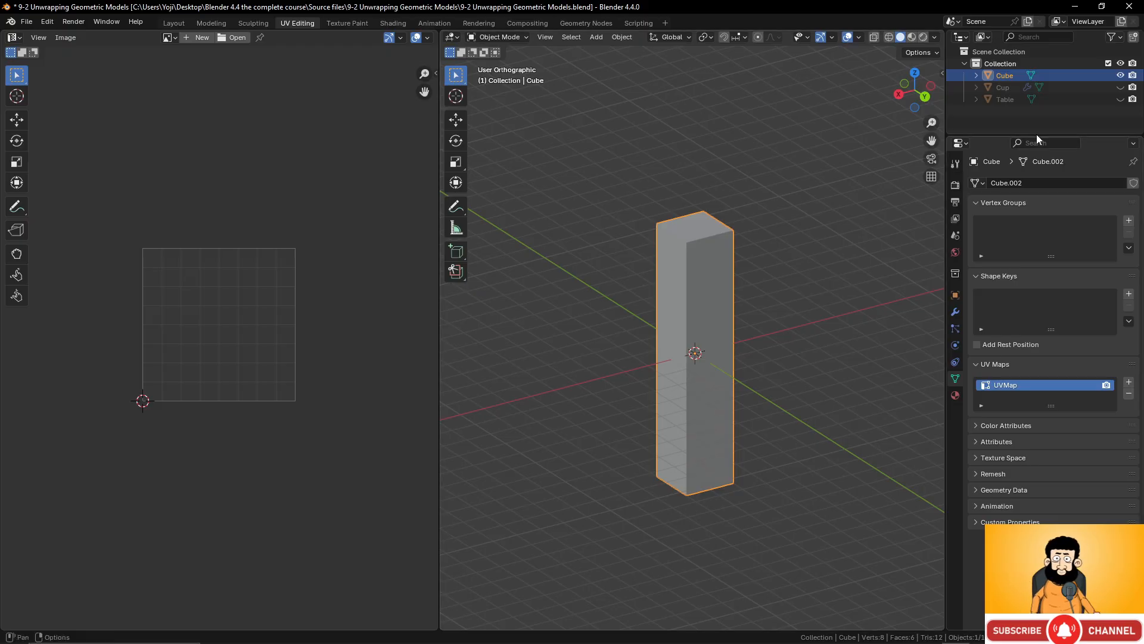
click(1120, 75)
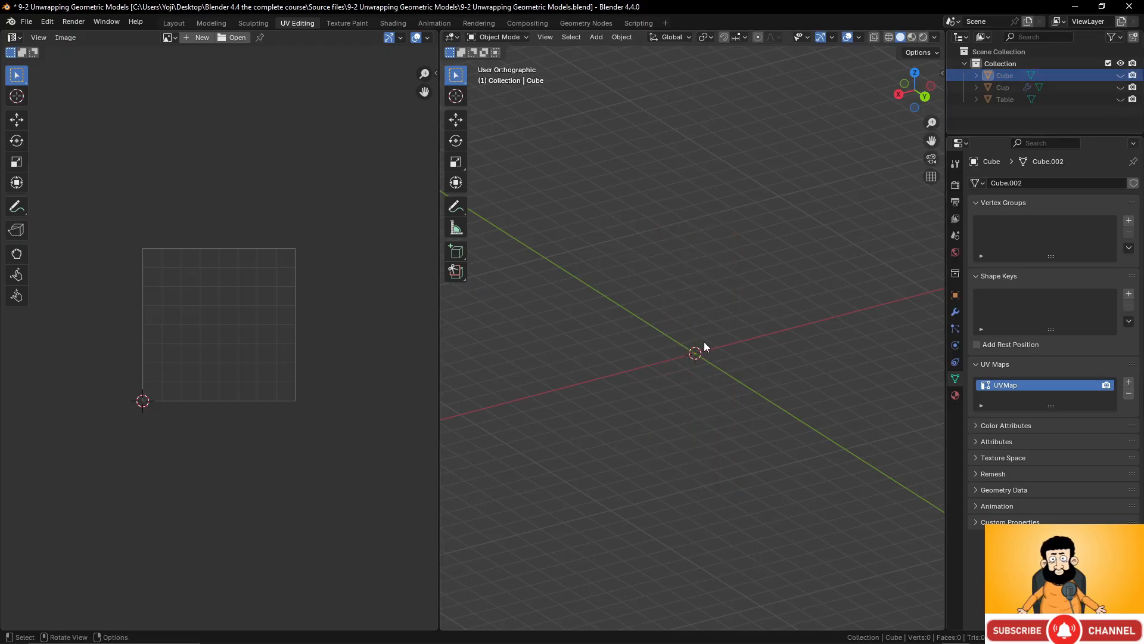
Add a cylinder mesh at the origin and set it to 16 vertices
key(shift+a)
mouse_move(703, 341)
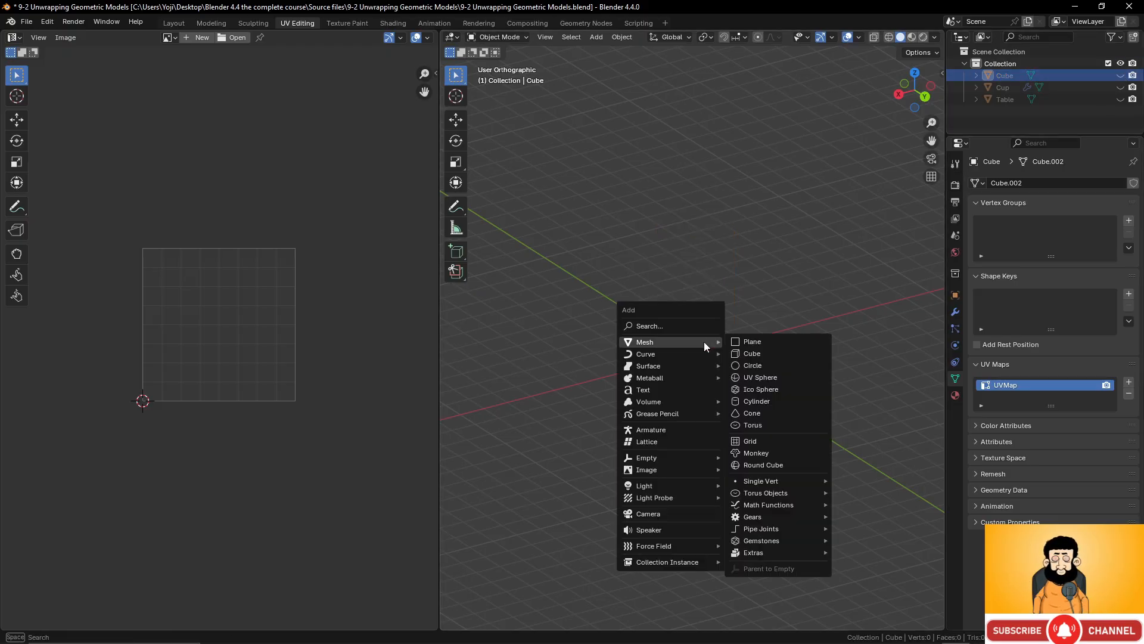
click(770, 401)
click(602, 479)
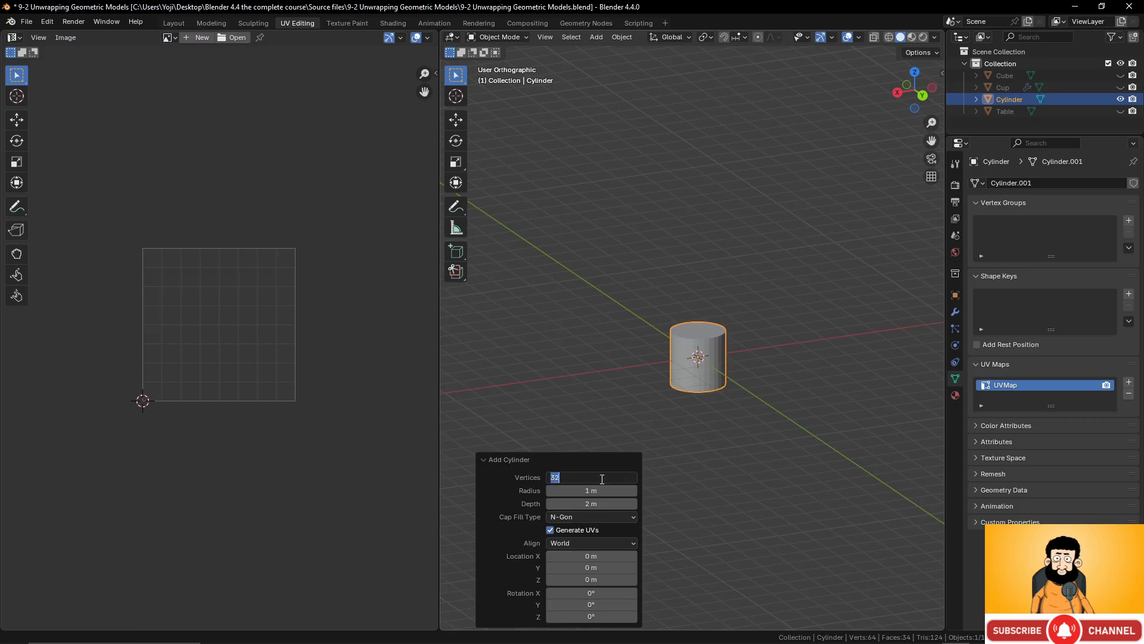
text(16)
key(Return)
scroll(745, 432, up, 4)
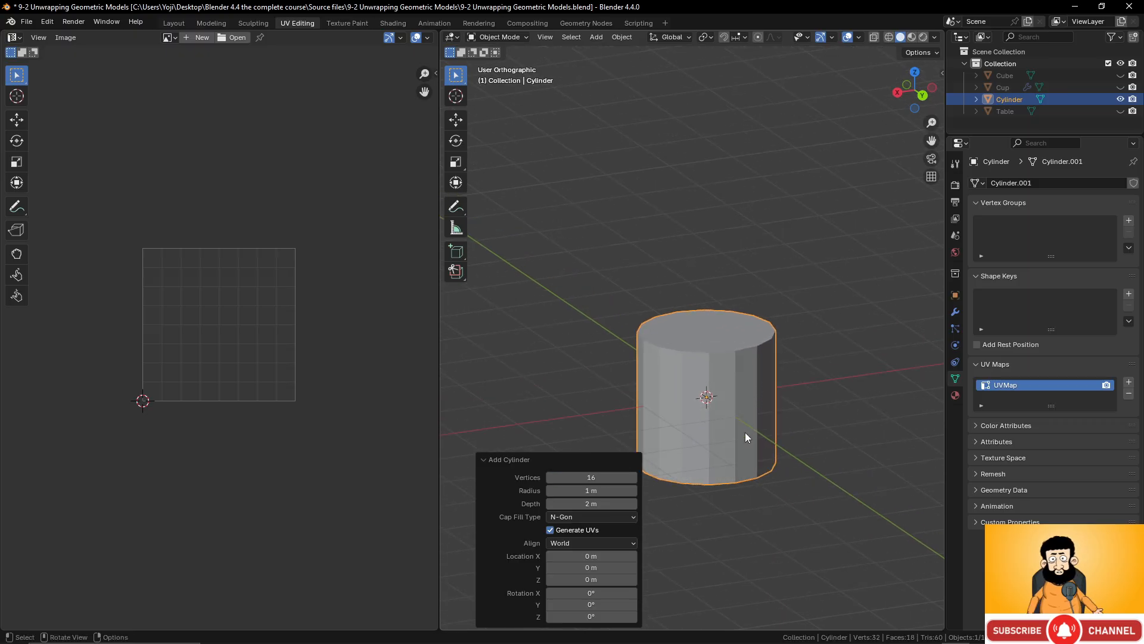
scroll(728, 352, down, 2)
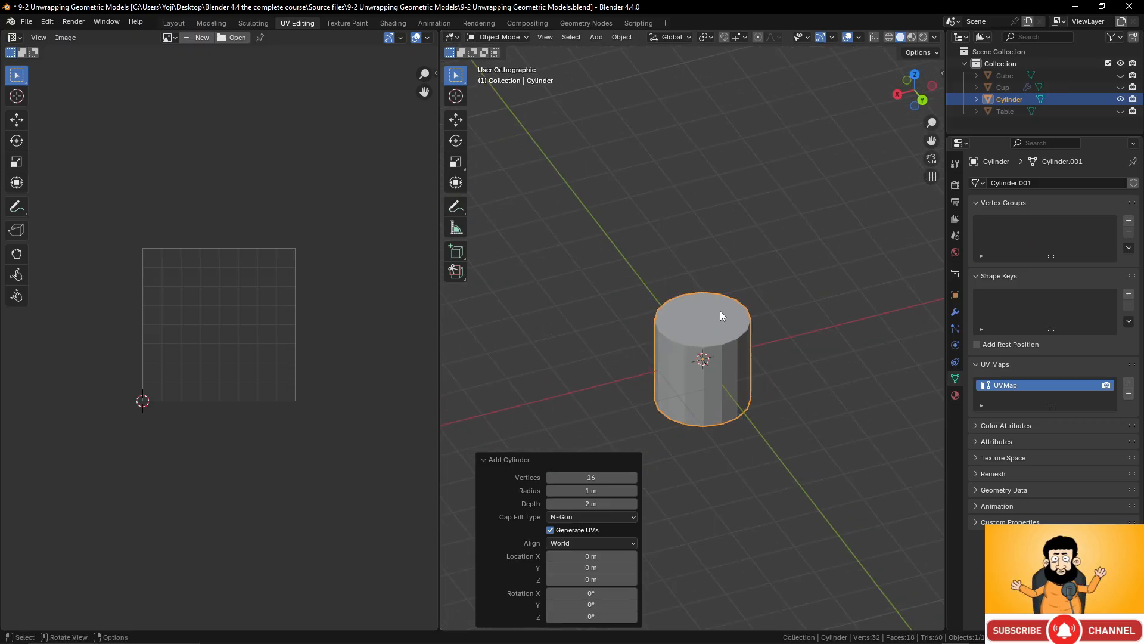
In Edit Mode with face selection, extrude the cylinder's top face upward about 2.85 m in front view
scroll(736, 350, down, 3)
scroll(735, 356, up, 3)
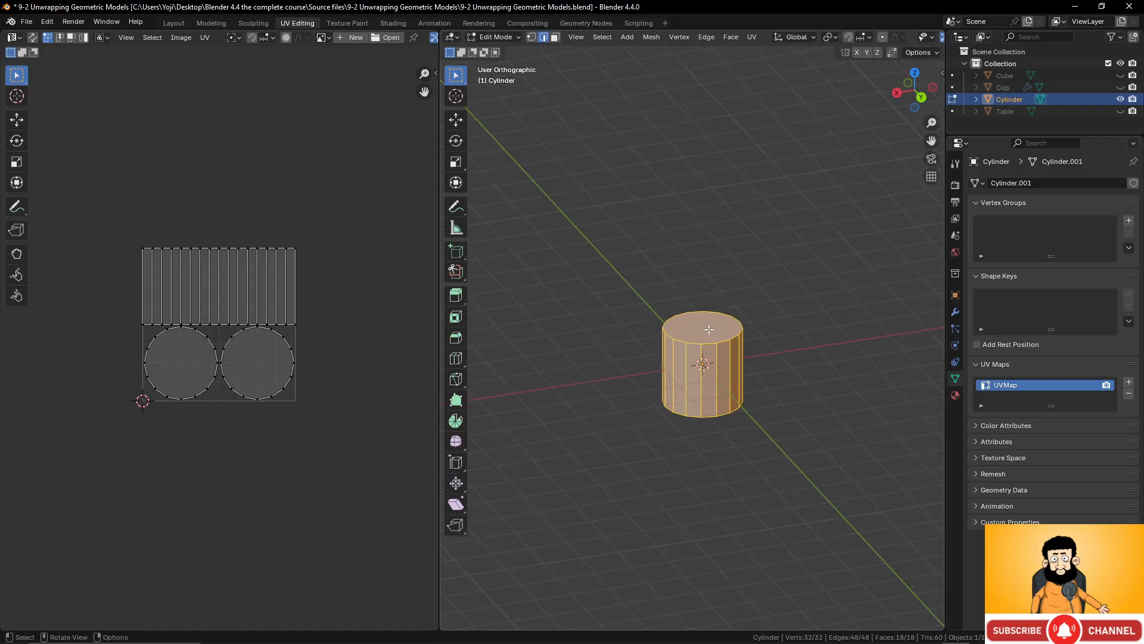
click(708, 329)
click(556, 37)
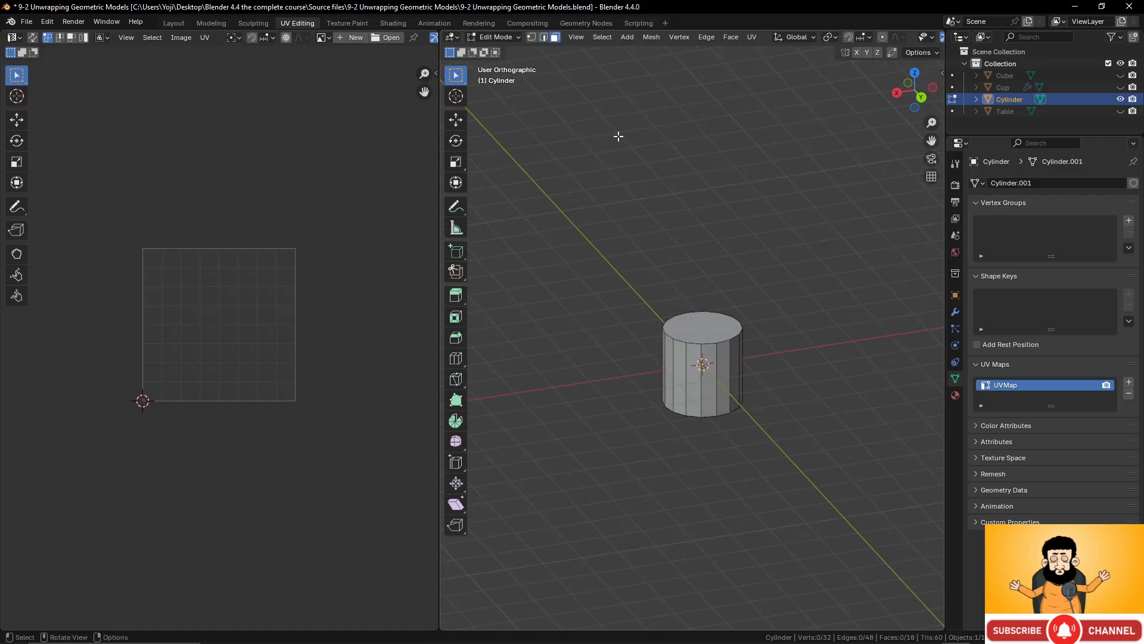
click(720, 329)
middle_drag(720, 329, 711, 357)
key(KP_1)
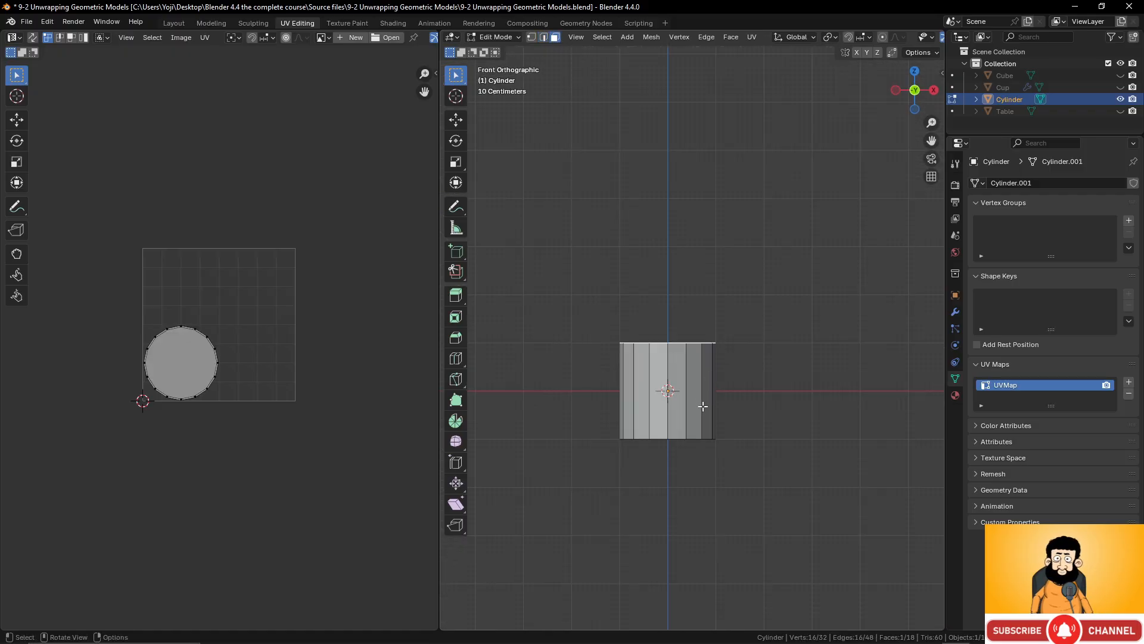
key(e)
click(721, 259)
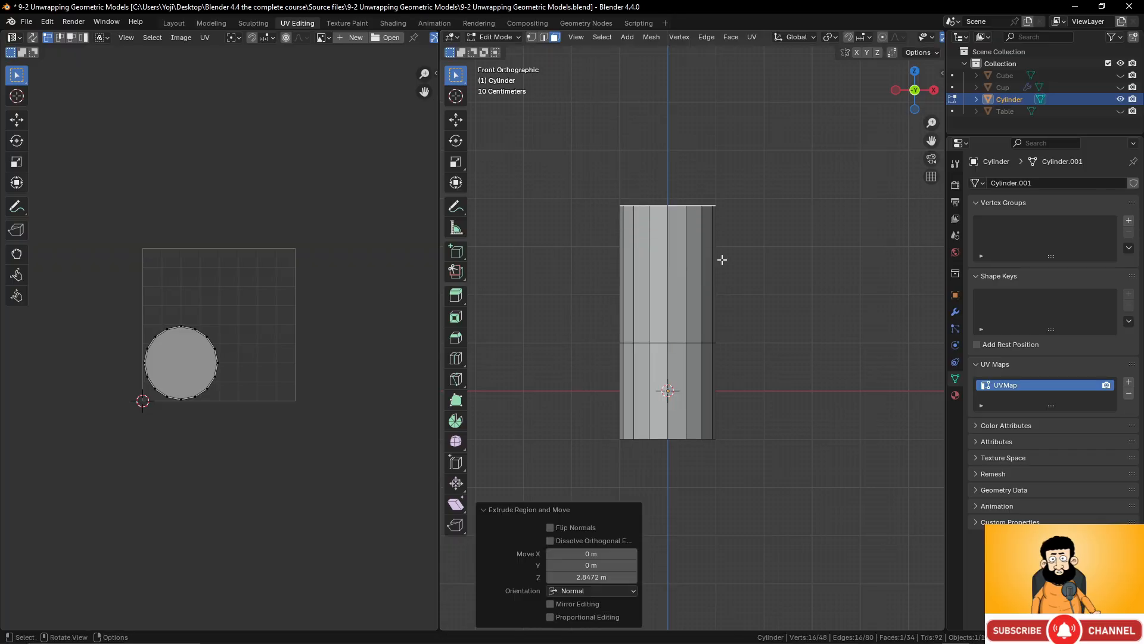
Rotate the cylinder's top face about 28° in front view and extrude it about 2.53 m to start a bend
key(r)
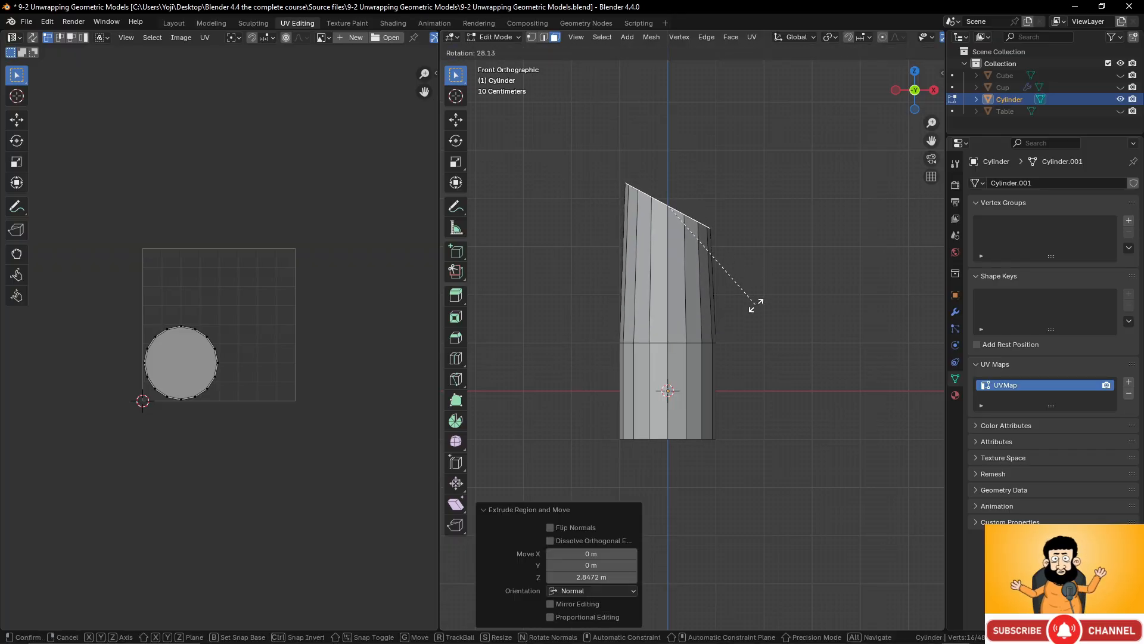
click(756, 305)
key(e)
click(843, 209)
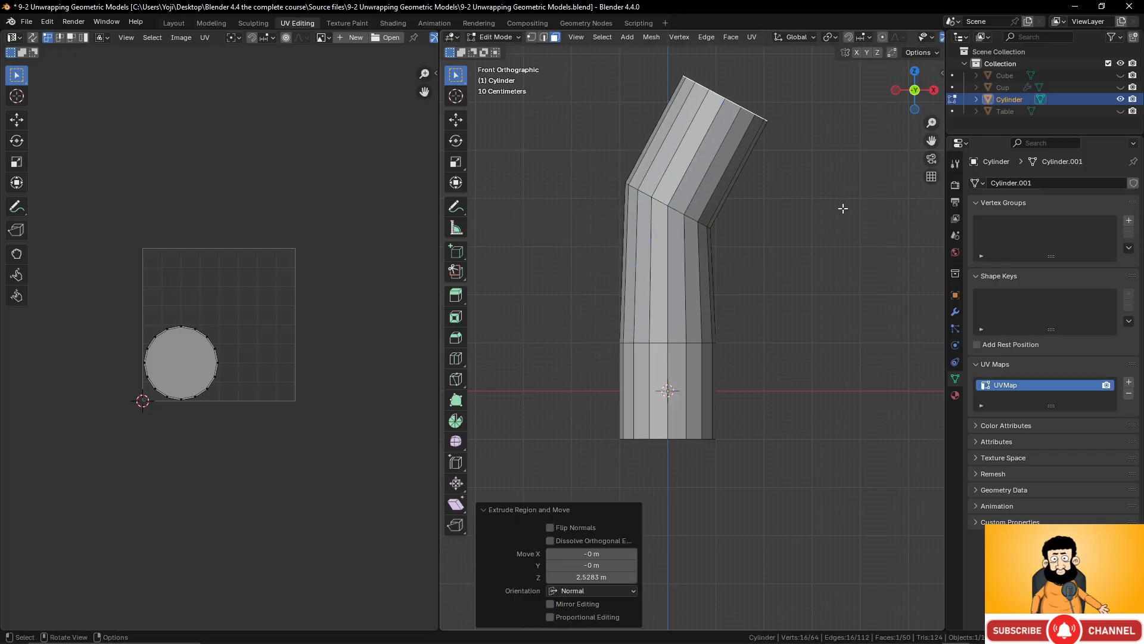
Rotate the end face a further 22.9° and extrude it about 2.78 m to complete the bent pipe
key(r)
click(802, 252)
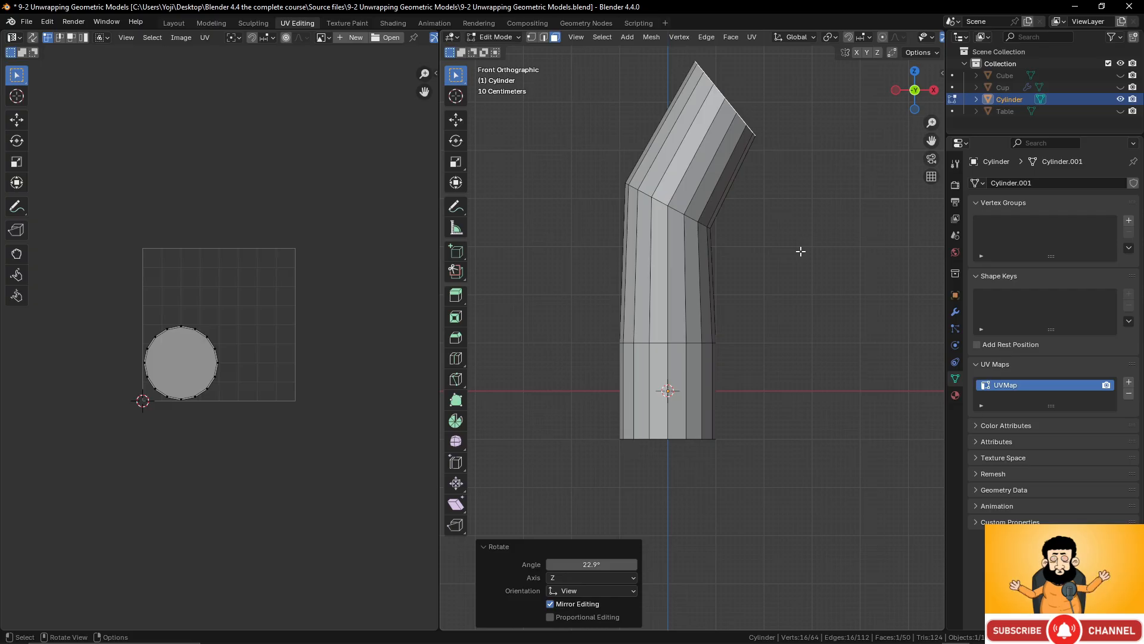
key(e)
click(830, 194)
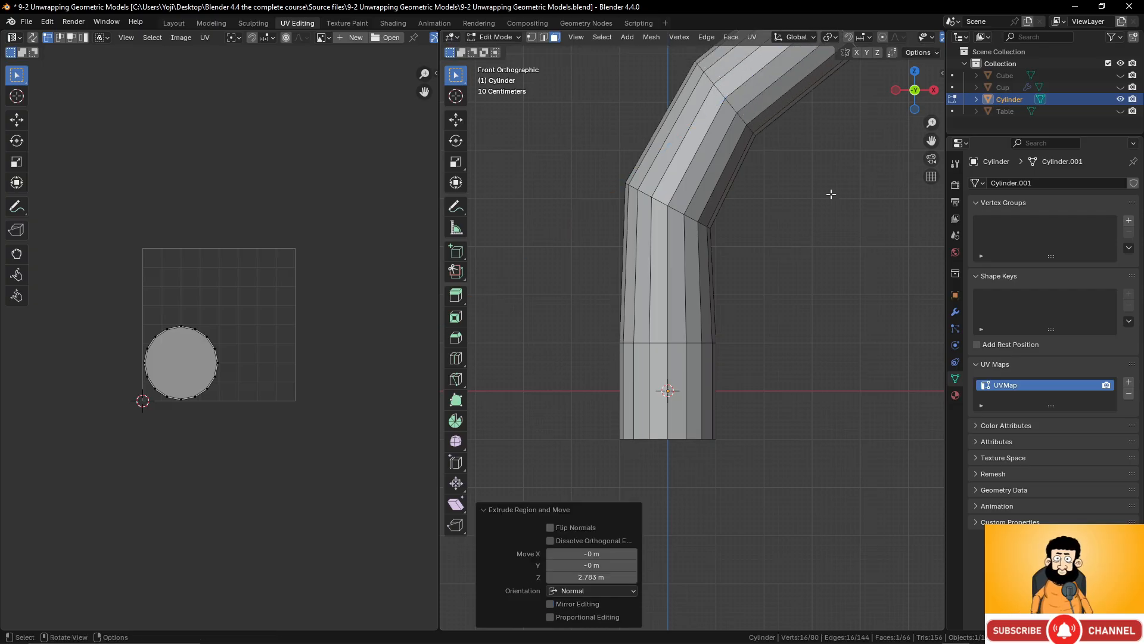
scroll(831, 194, down, 2)
middle_drag(830, 194, 734, 198)
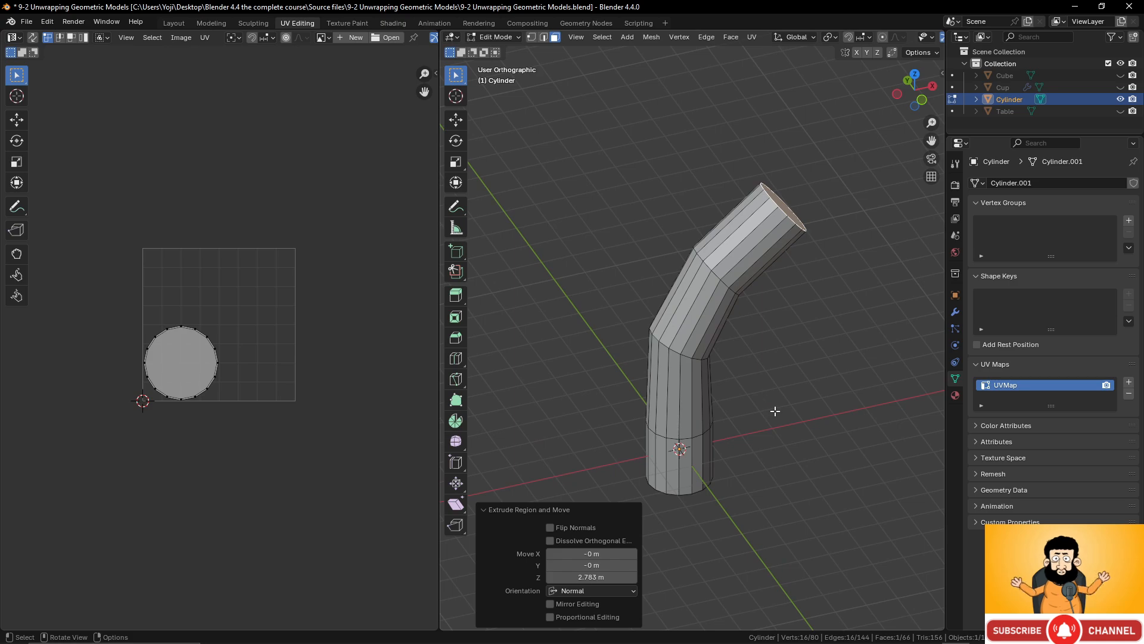
middle_drag(785, 368, 725, 391)
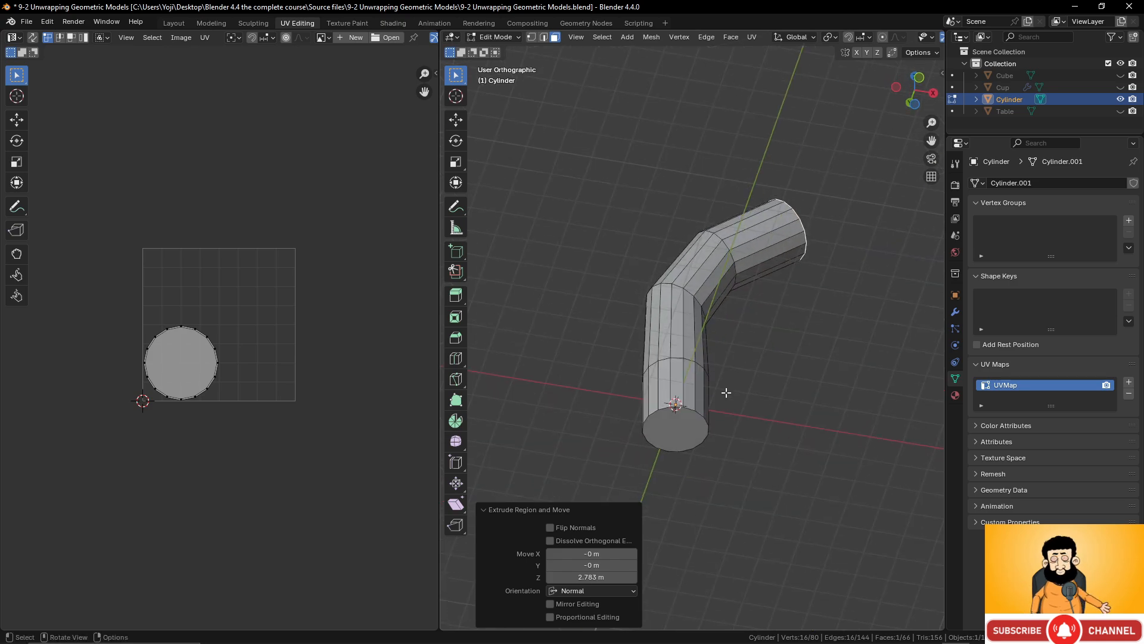
middle_drag(762, 327, 807, 220)
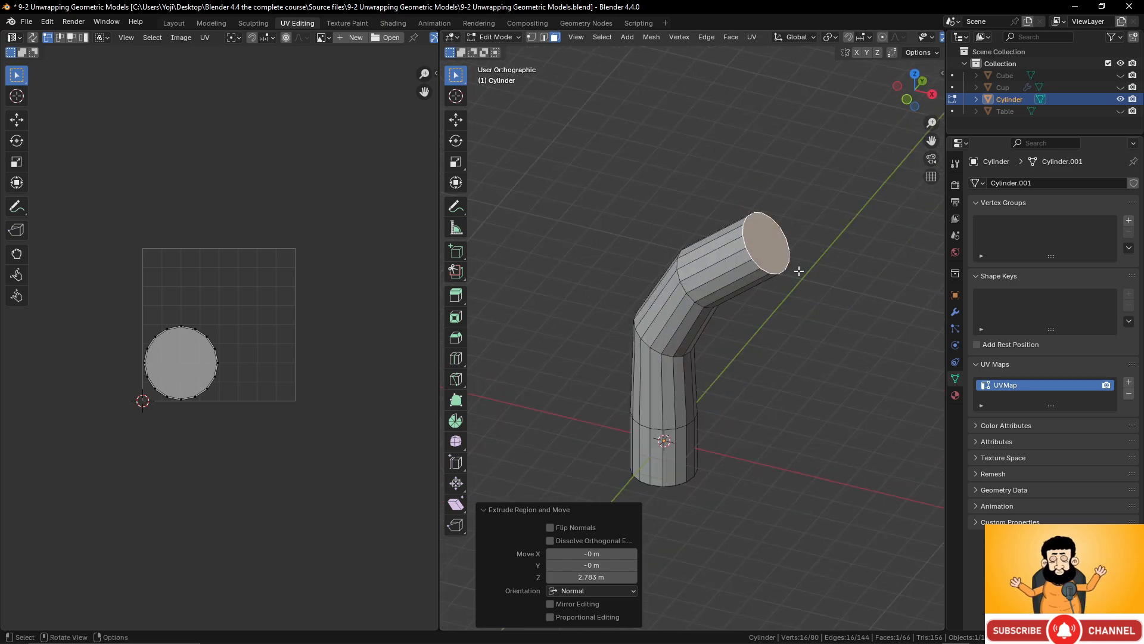
middle_drag(761, 325, 703, 261)
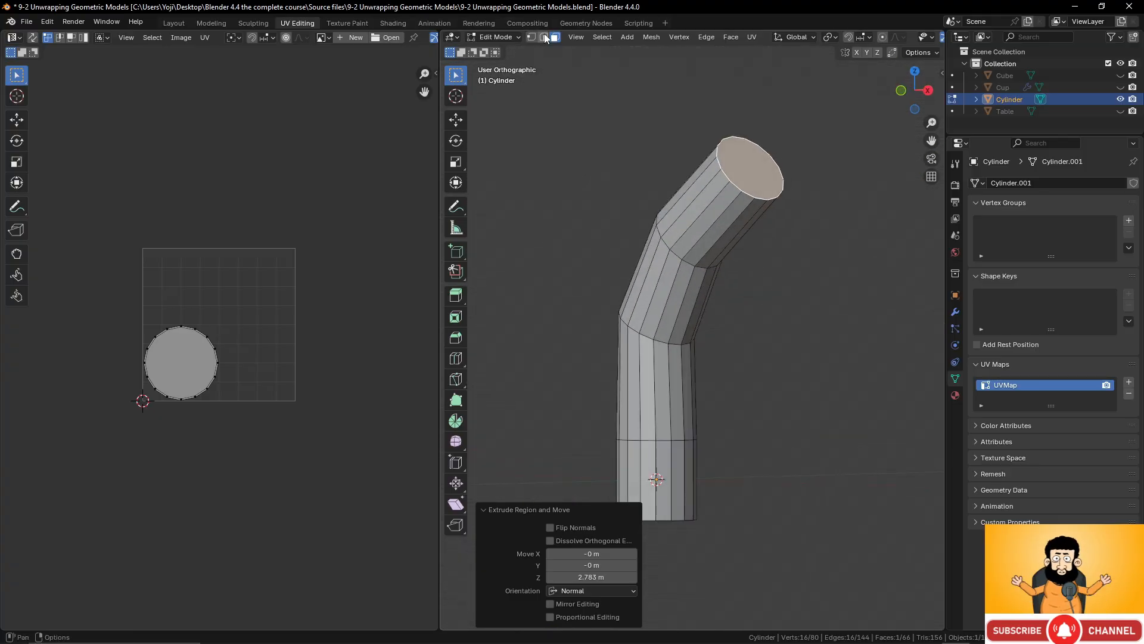
In edge selection, select the four edges running lengthwise down the inner side of the bent cylinder
click(544, 38)
click(741, 210)
shift+click(685, 299)
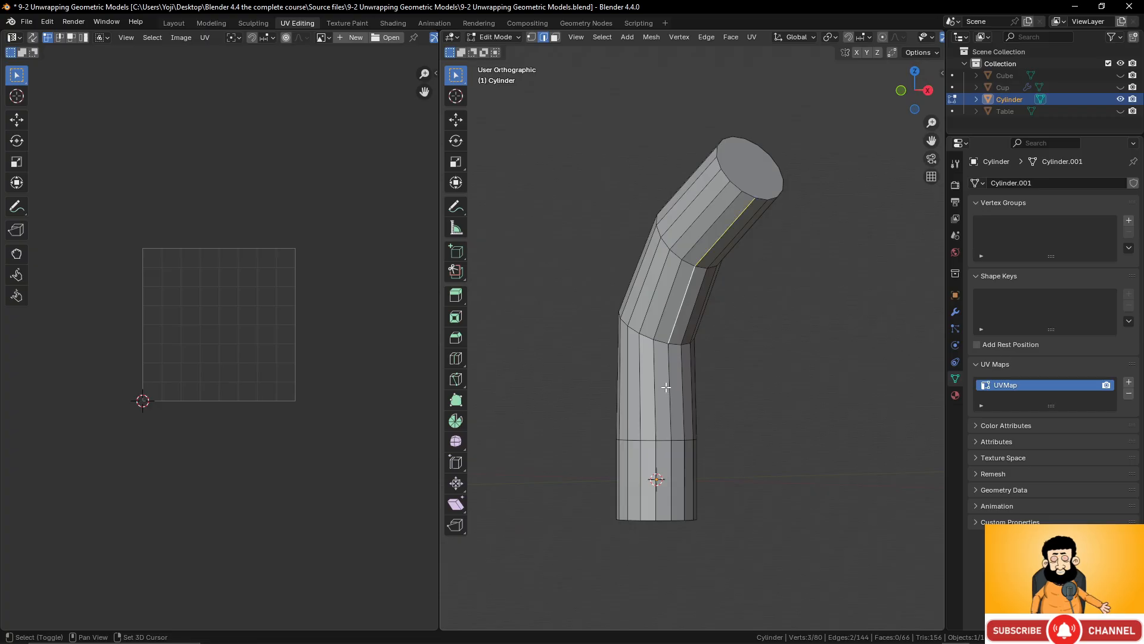
shift+click(668, 389)
shift+click(668, 471)
middle_drag(669, 471, 764, 382)
scroll(781, 314, up, 2)
middle_drag(793, 331, 730, 276)
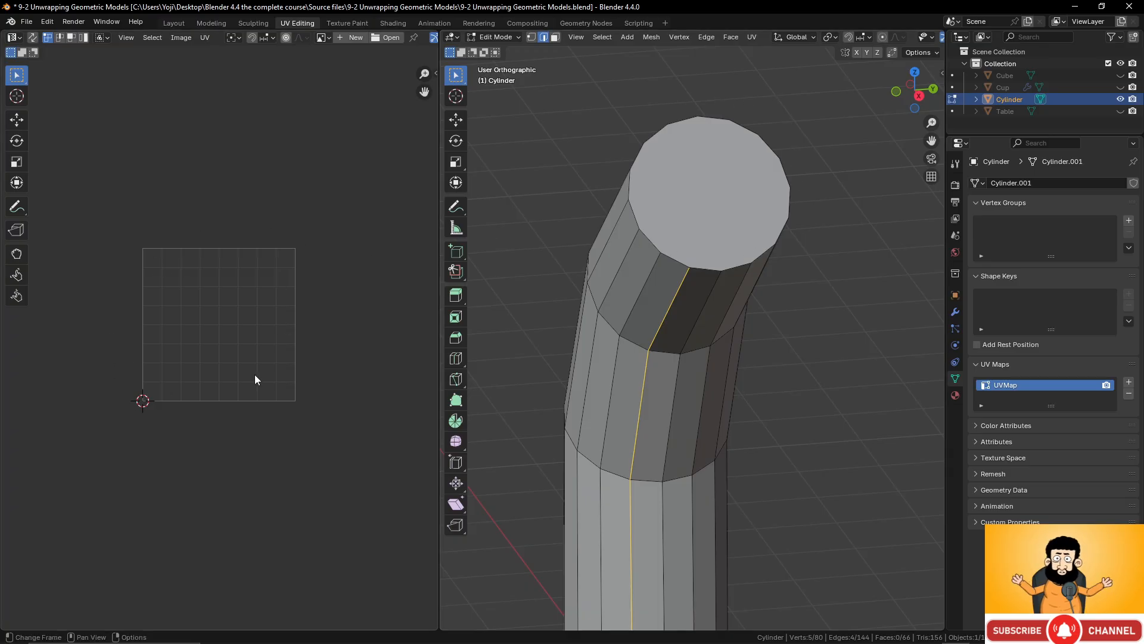
Add the top cap's rim edges to the selection, leaving one edge beside the lengthwise line unselected
shift+click(674, 260)
ctrl+click(653, 145)
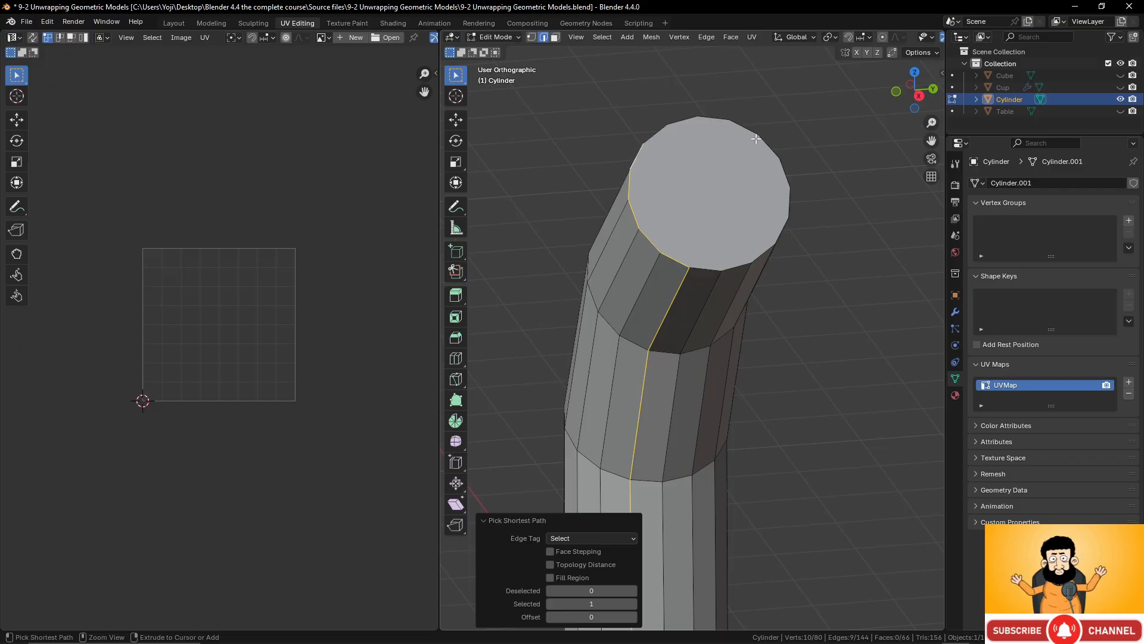
ctrl+click(780, 151)
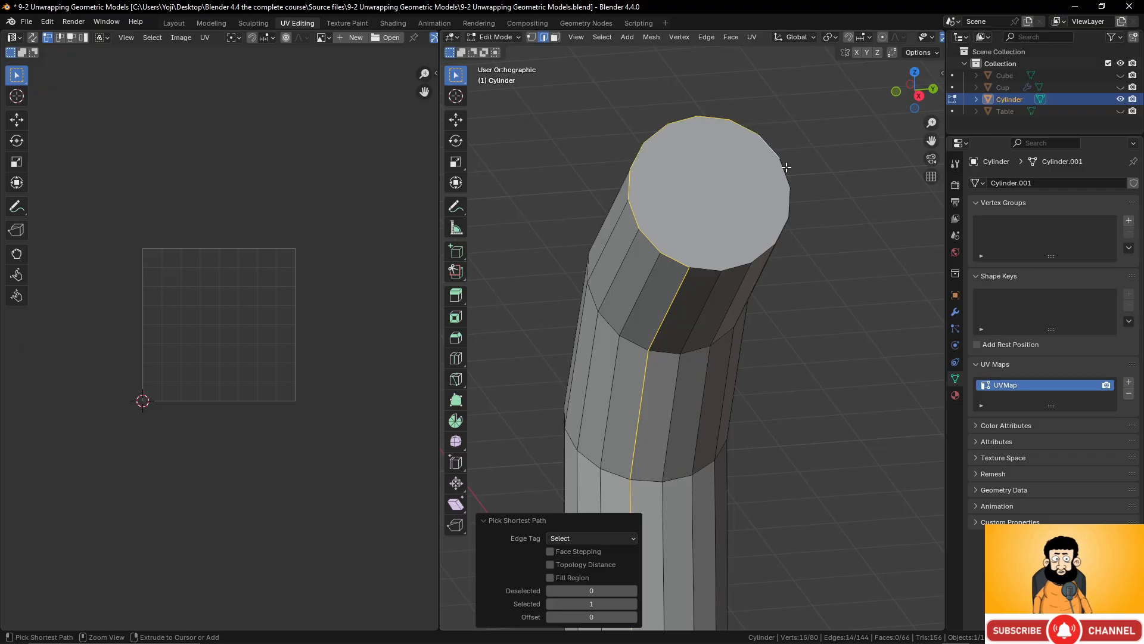
ctrl+click(764, 254)
middle_drag(726, 266, 729, 234)
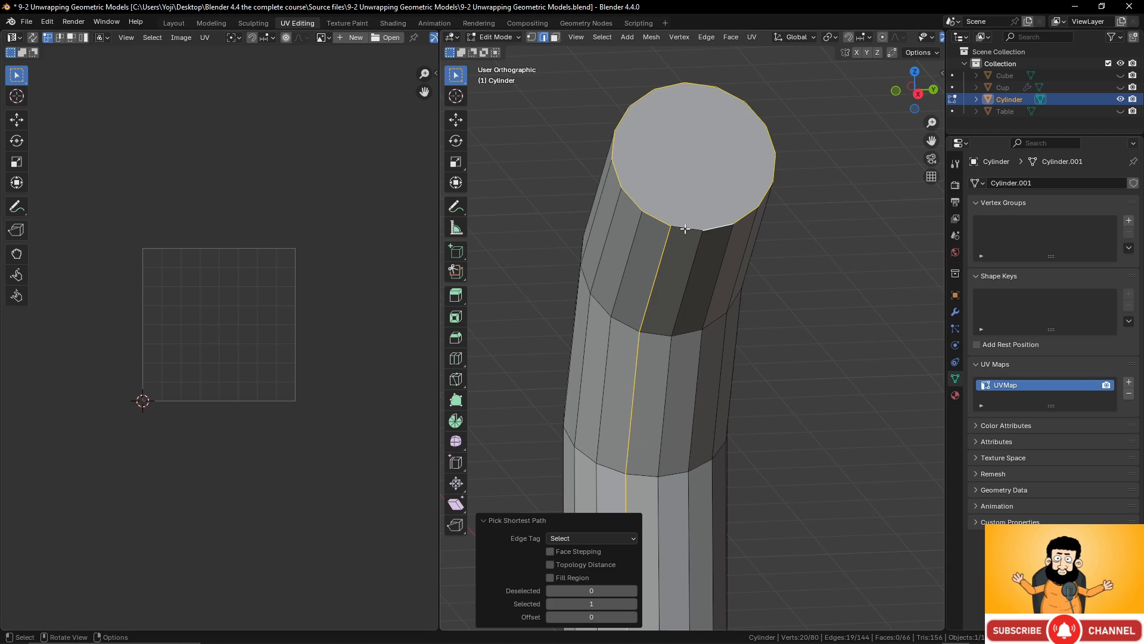
scroll(722, 304, down, 3)
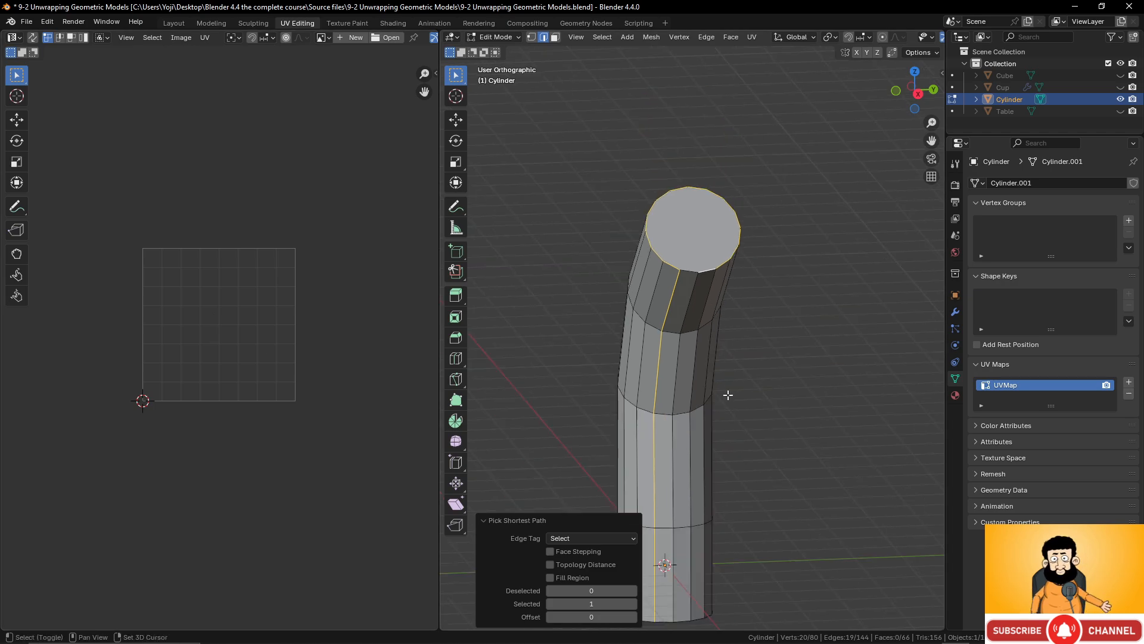
shift+middle_drag(727, 393, 742, 376)
scroll(744, 322, up, 3)
shift+click(708, 197)
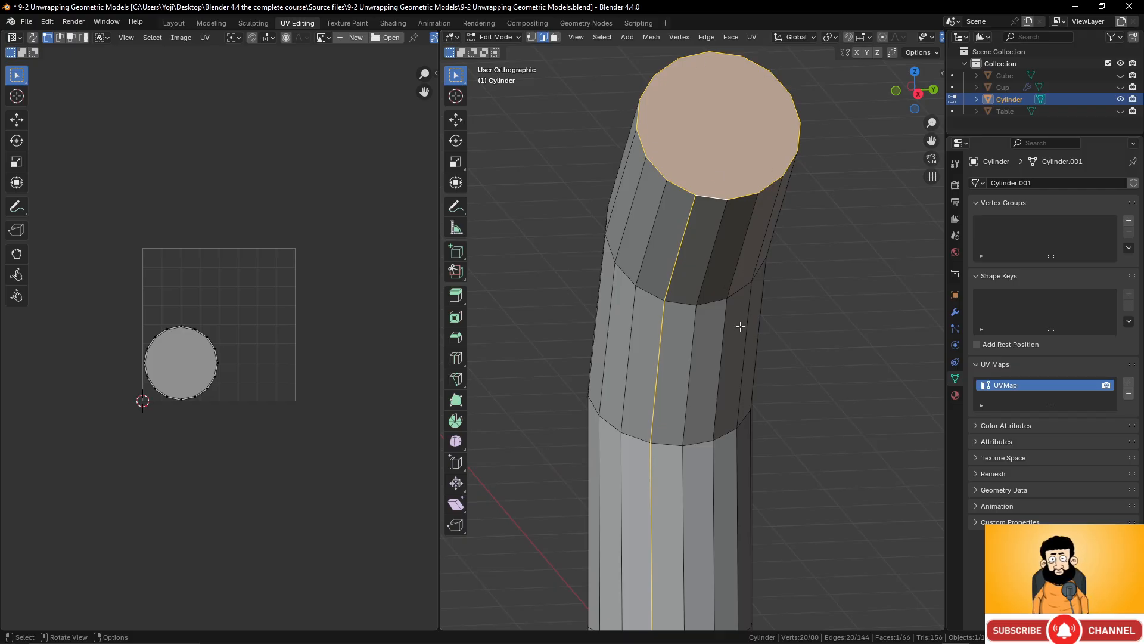
shift+click(716, 197)
Add the bottom cap's rim edges to the selection, leaving out one edge beside the lengthwise line
middle_drag(757, 243, 712, 320)
shift+click(666, 312)
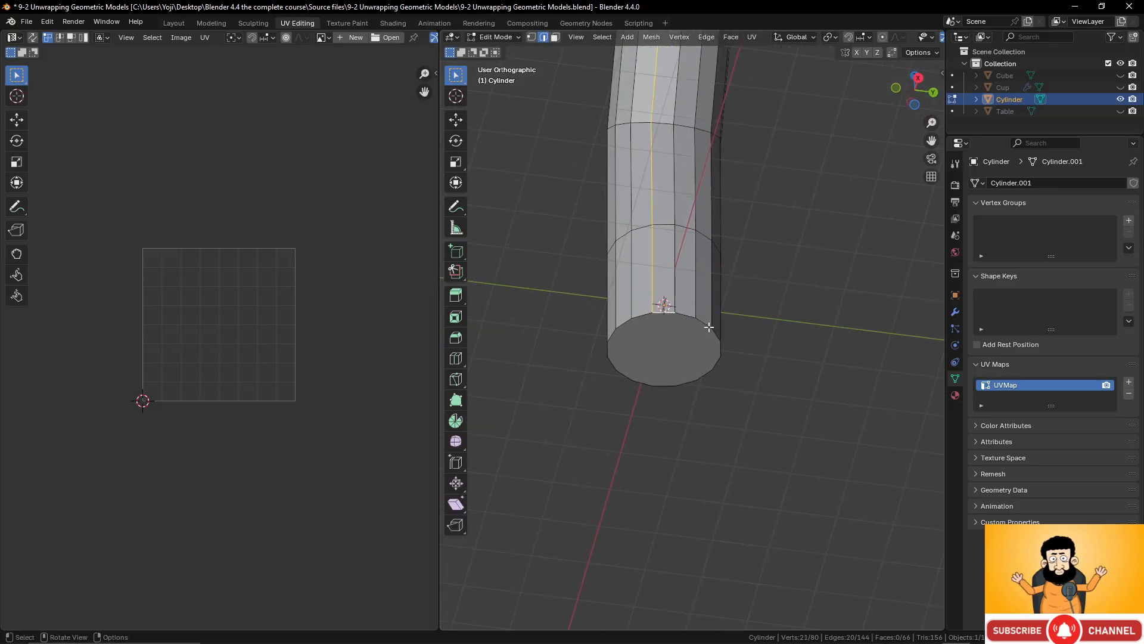
ctrl+click(715, 337)
ctrl+click(689, 382)
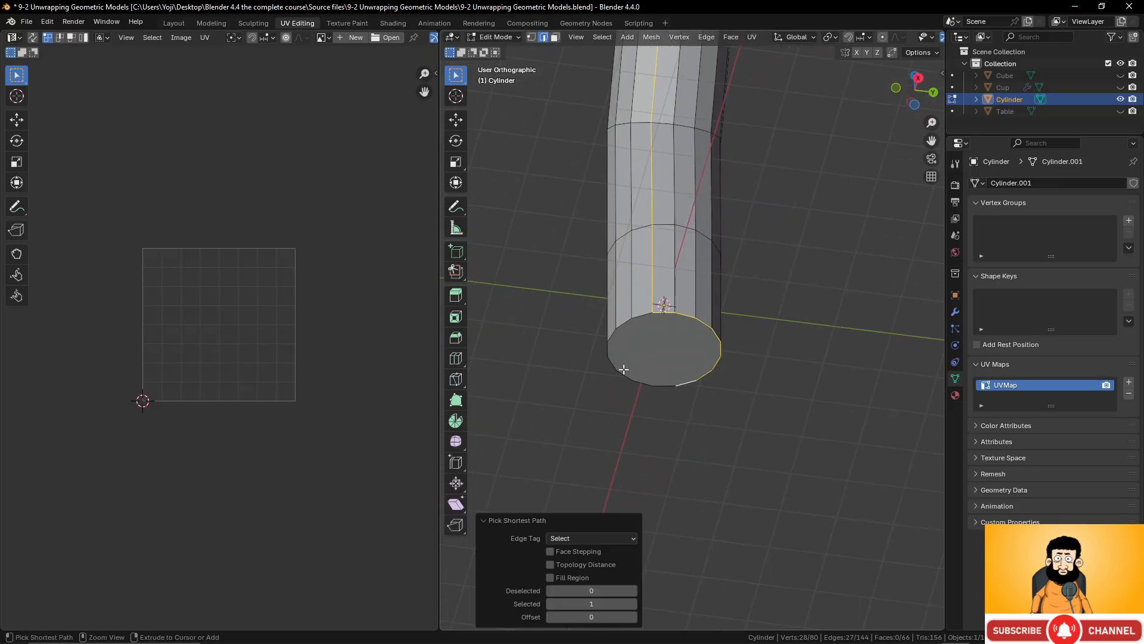
ctrl+click(624, 325)
middle_drag(624, 326, 686, 291)
shift+middle_drag(708, 252, 711, 348)
Turn on the Screencast Keys display and hide the viewport sidebar
click(943, 73)
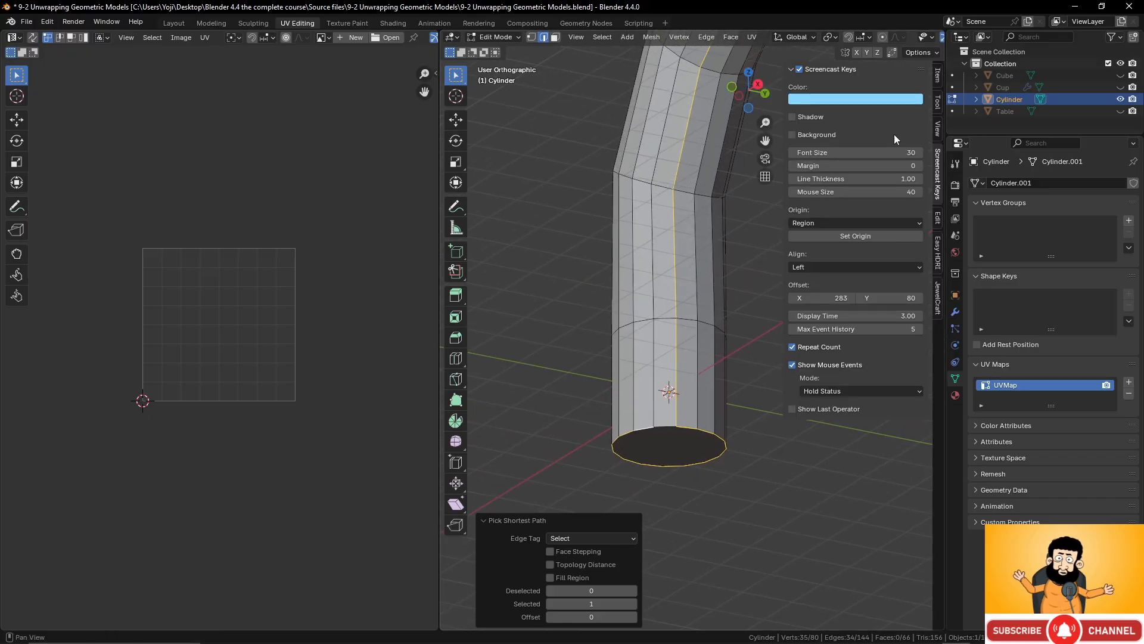
click(799, 71)
drag(784, 85, 894, 95)
Mark the selected lengthwise and rim edges of the bent cylinder as seams
scroll(819, 216, down, 3)
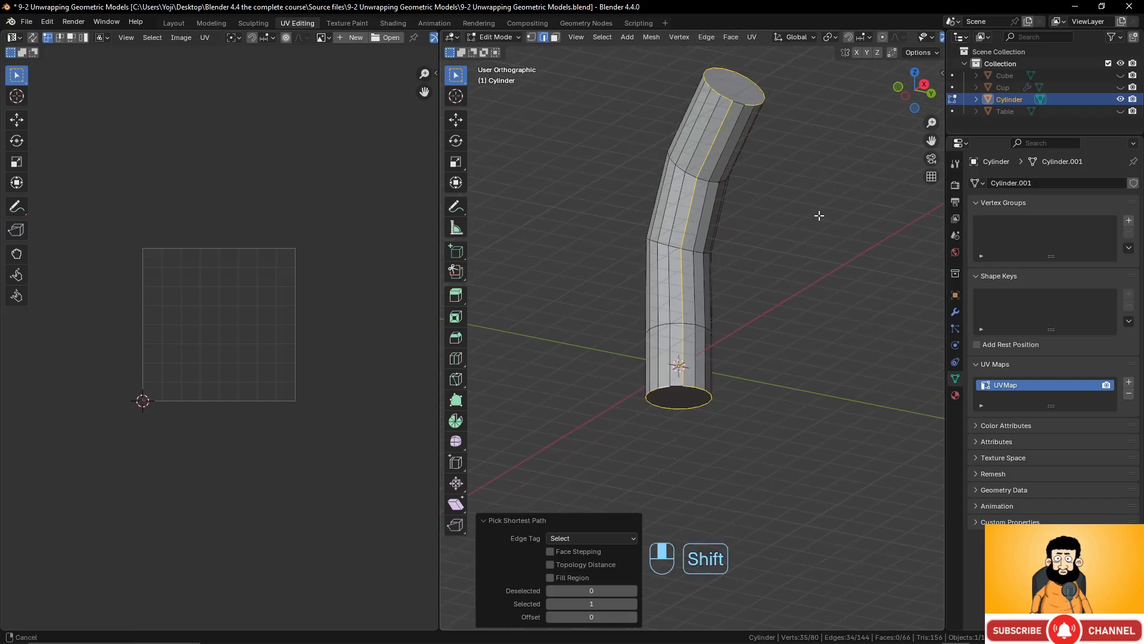
middle_drag(818, 216, 817, 293)
right_click(774, 253)
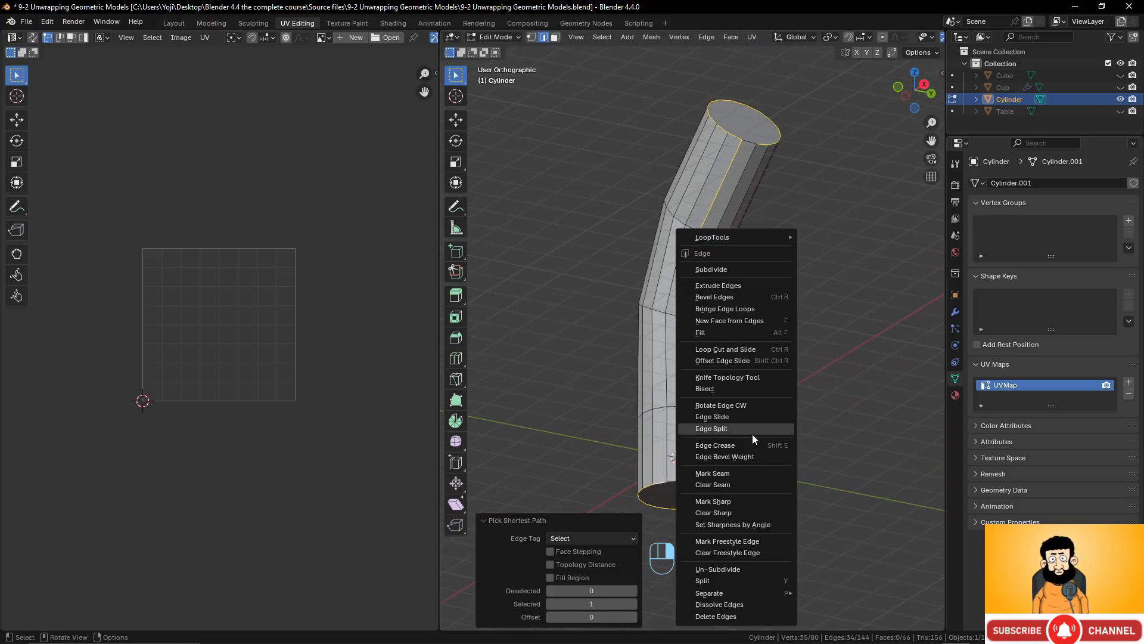
click(739, 472)
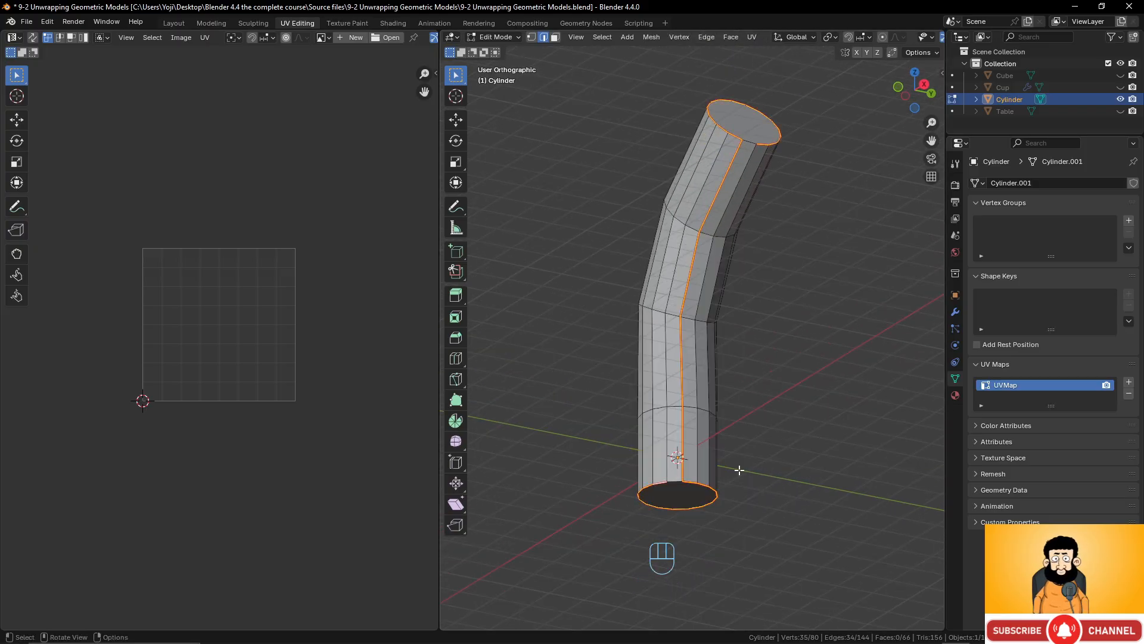
Select the entire cylinder mesh and unwrap it with the Angle Based method
key(u)
click(813, 313)
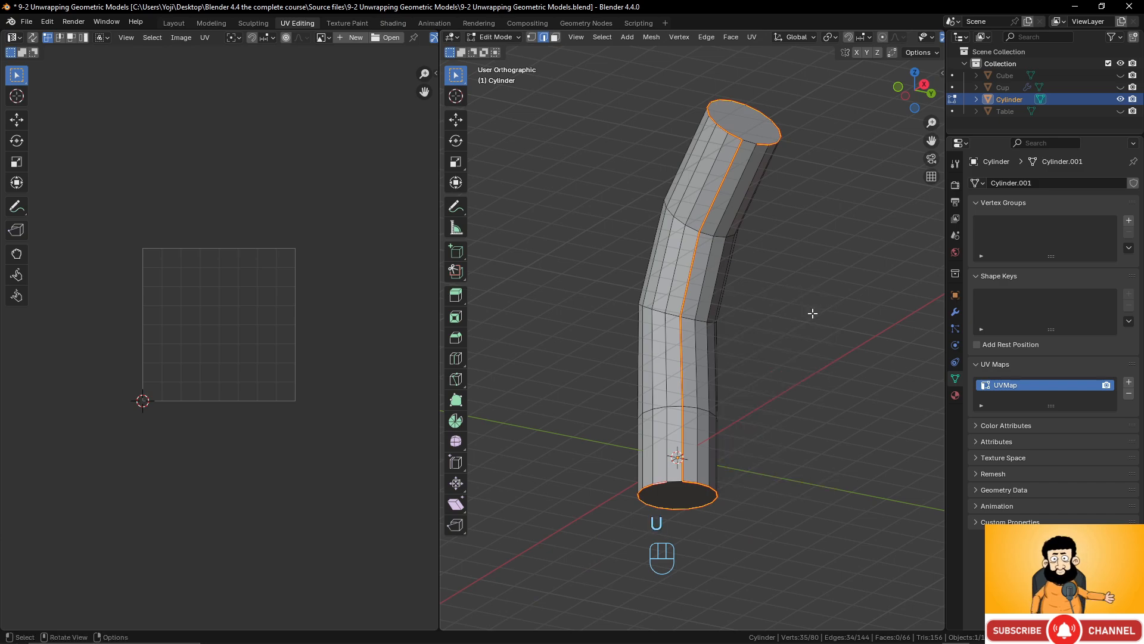
key(a)
key(u)
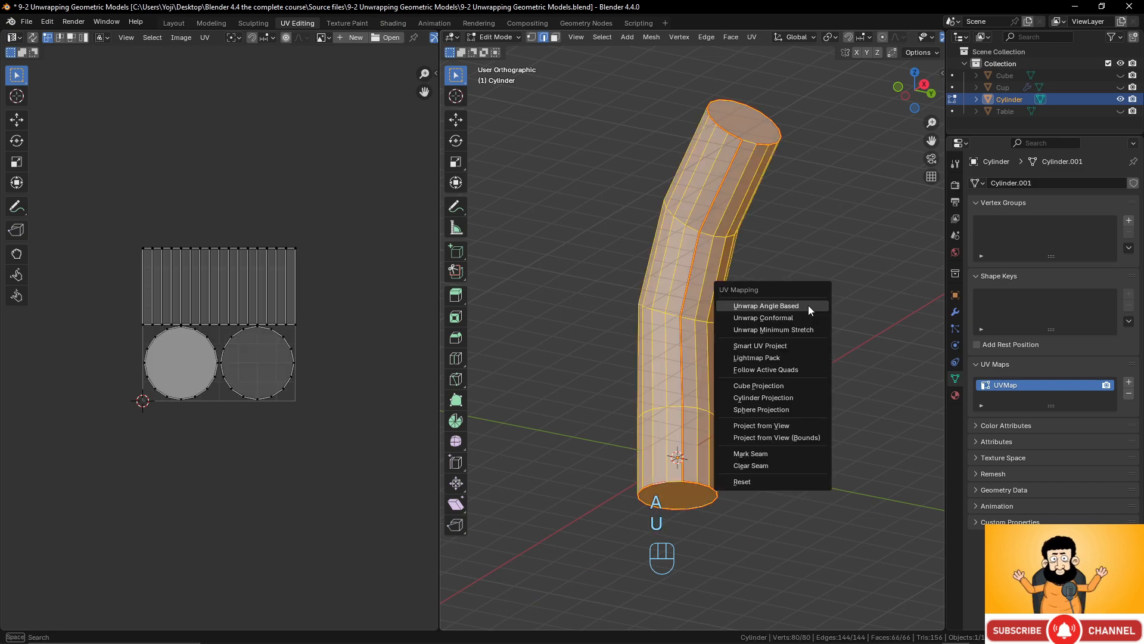
click(808, 305)
Check how the end caps connect to the side strip by selecting its linked UV island
scroll(211, 317, up, 5)
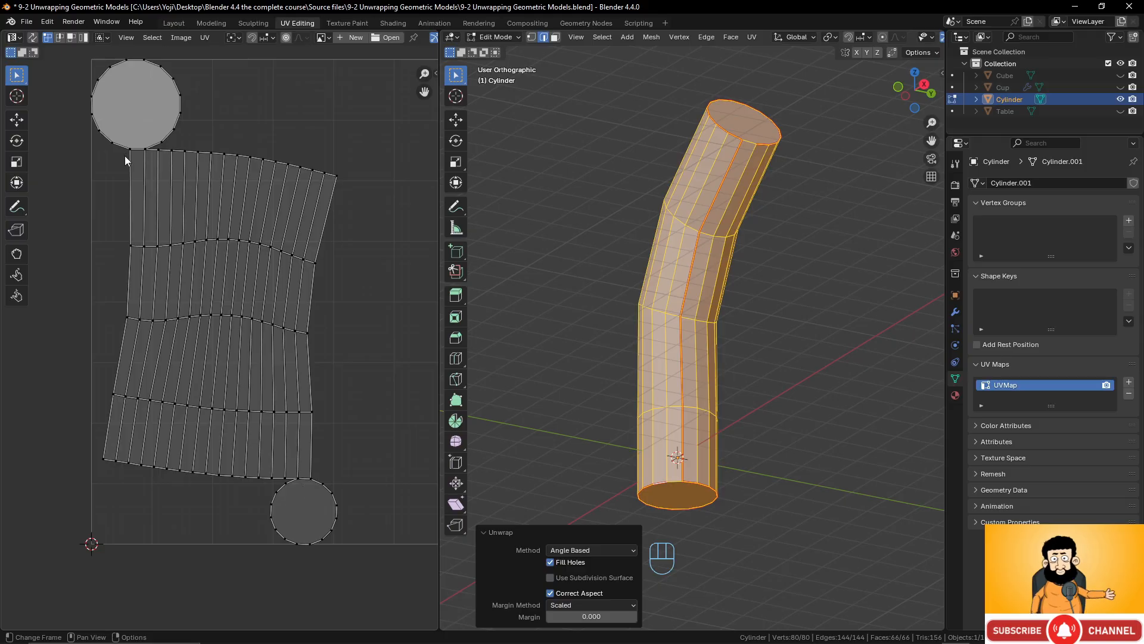
click(146, 147)
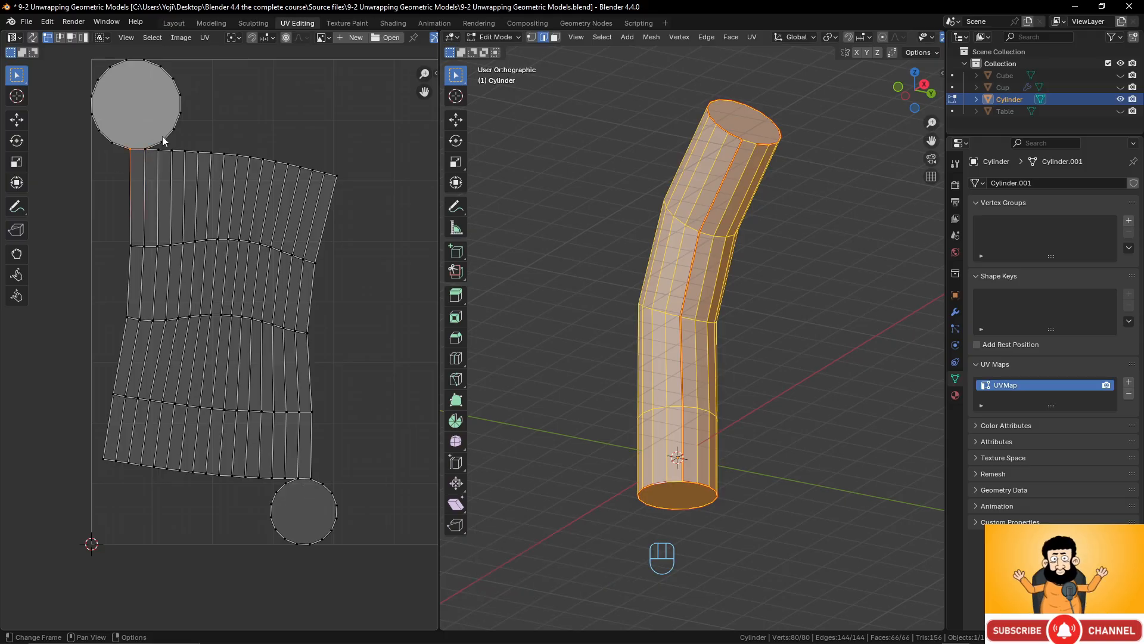
key(l)
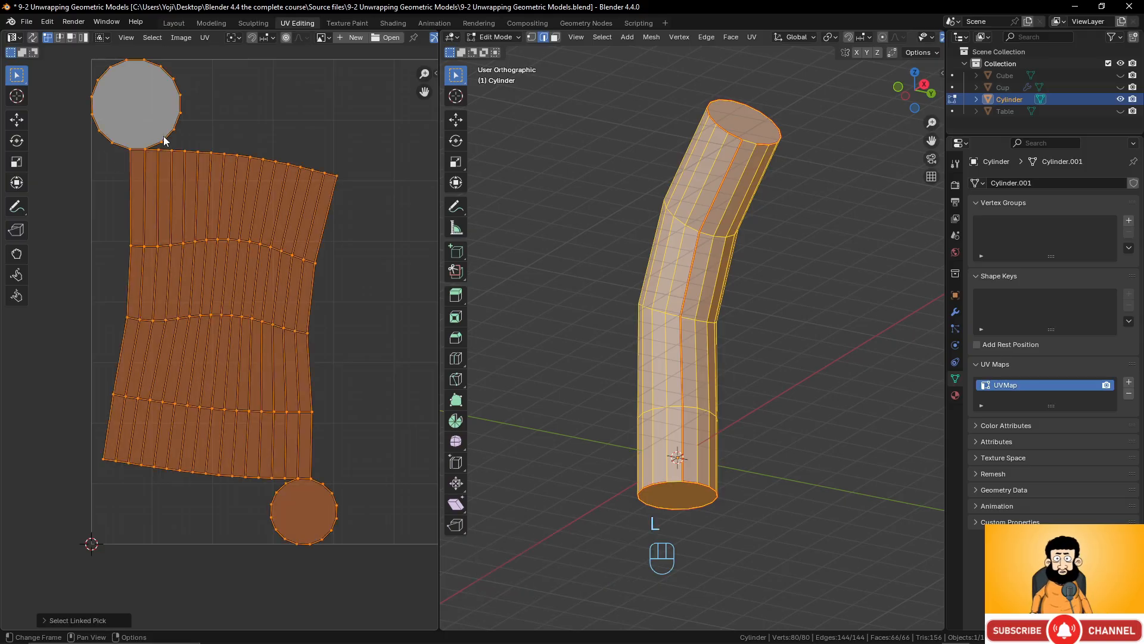
Select the one unmarked rim edge on both the bottom and top caps and mark them as seams
middle_drag(694, 345, 664, 472)
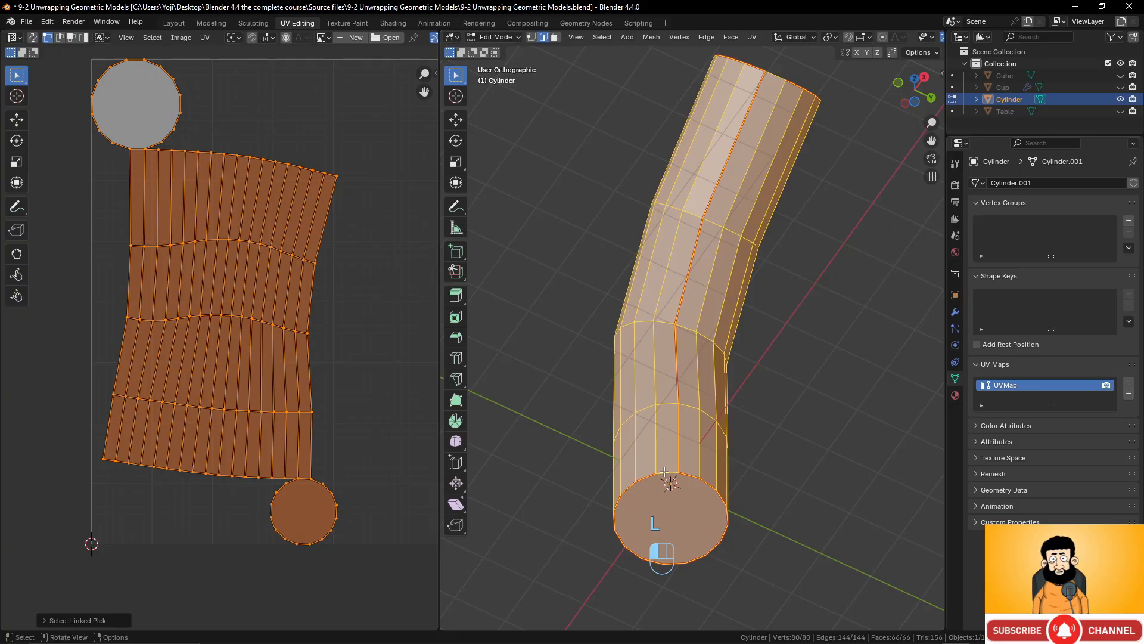
click(664, 473)
middle_drag(756, 172, 781, 351)
shift+click(724, 223)
middle_drag(725, 224, 755, 141)
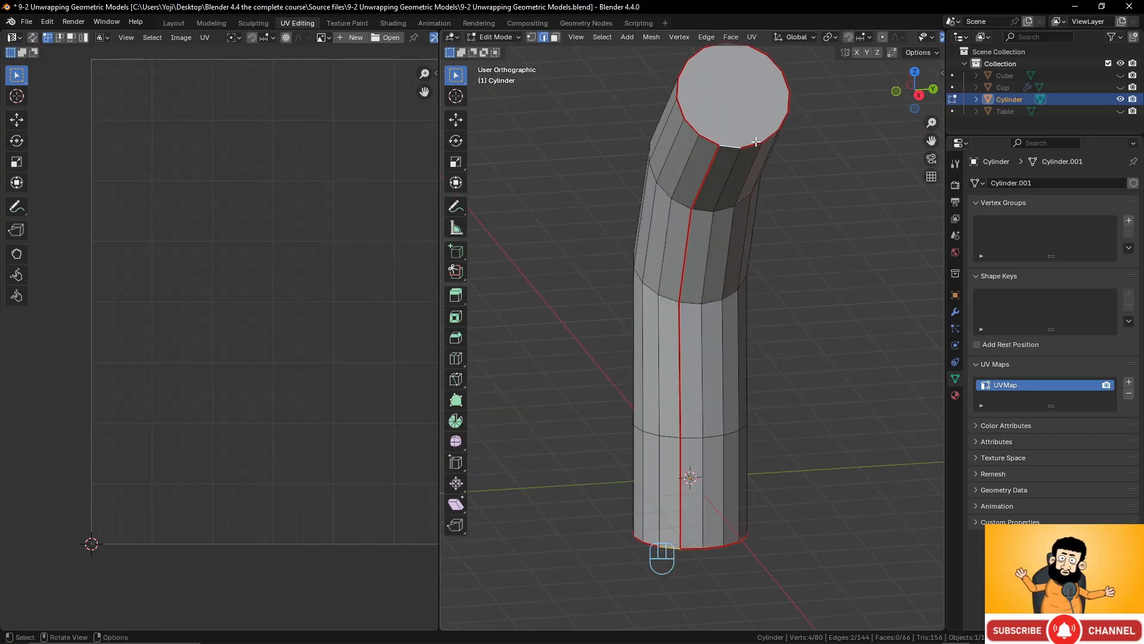
key(ctrl+e)
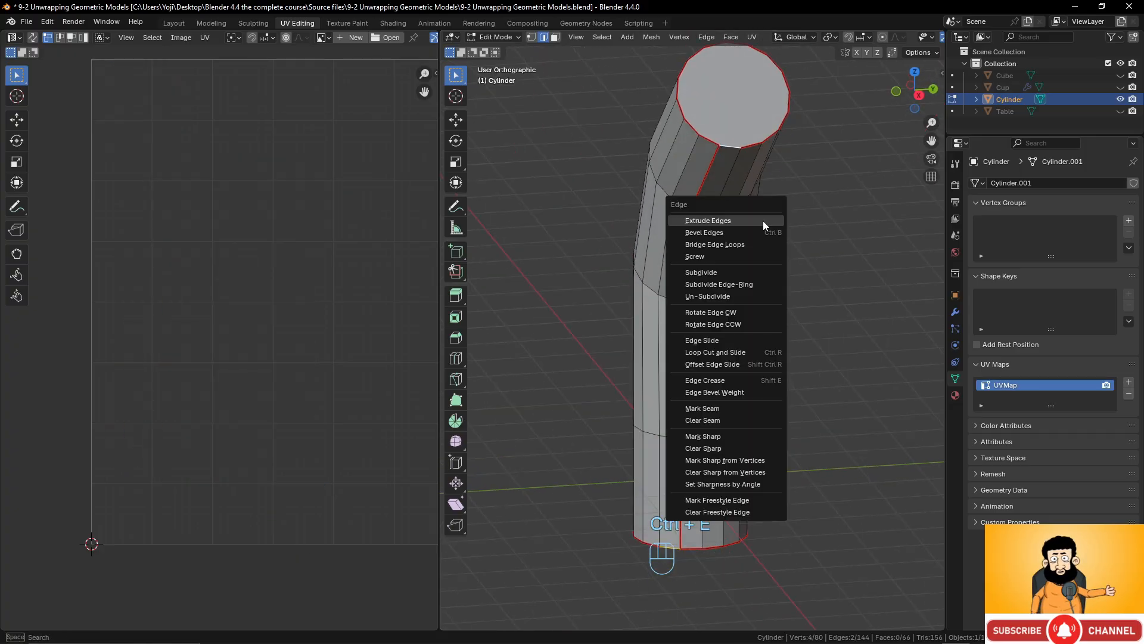
click(720, 407)
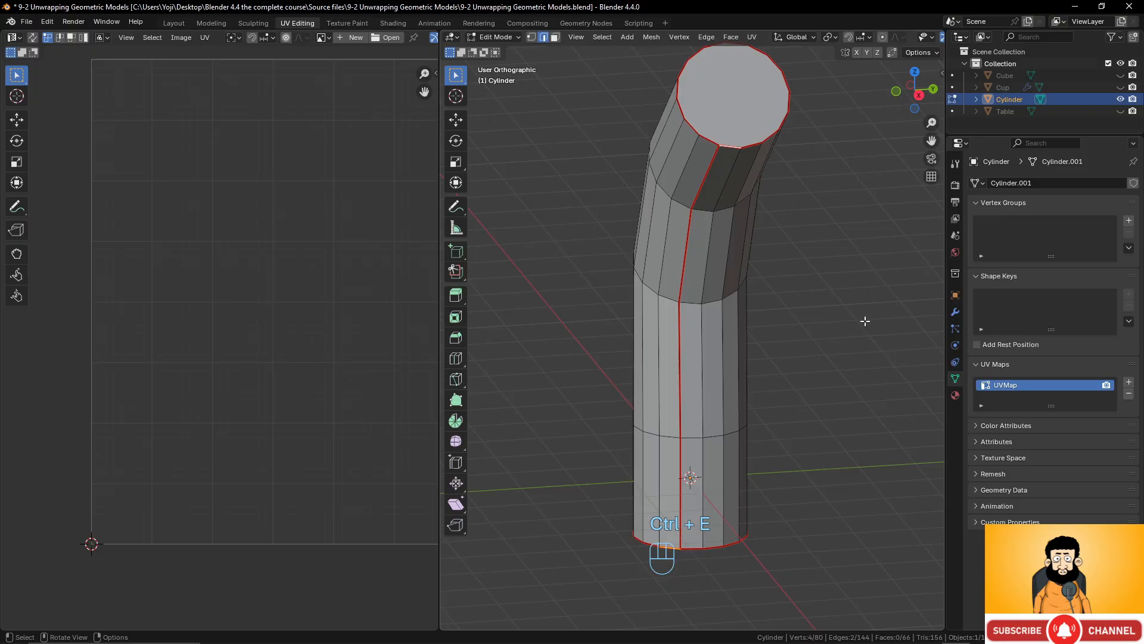
Unwrap the whole bent cylinder again with Angle Based and check its side and cap islands in the UV editor
key(a)
key(u)
click(781, 223)
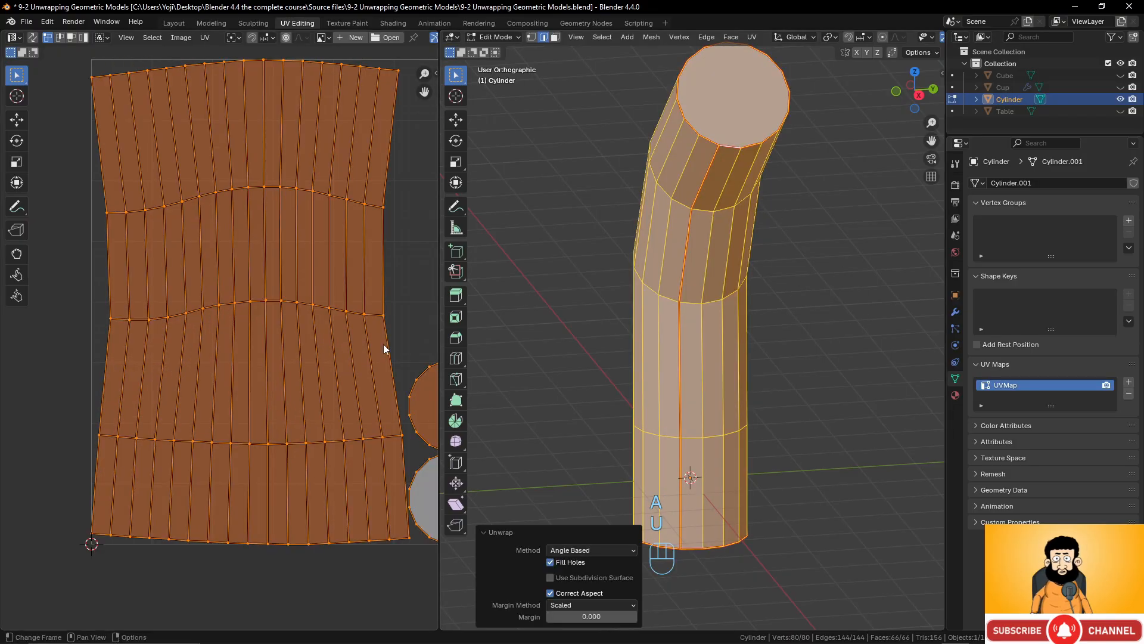
scroll(329, 308, up, 4)
click(341, 324)
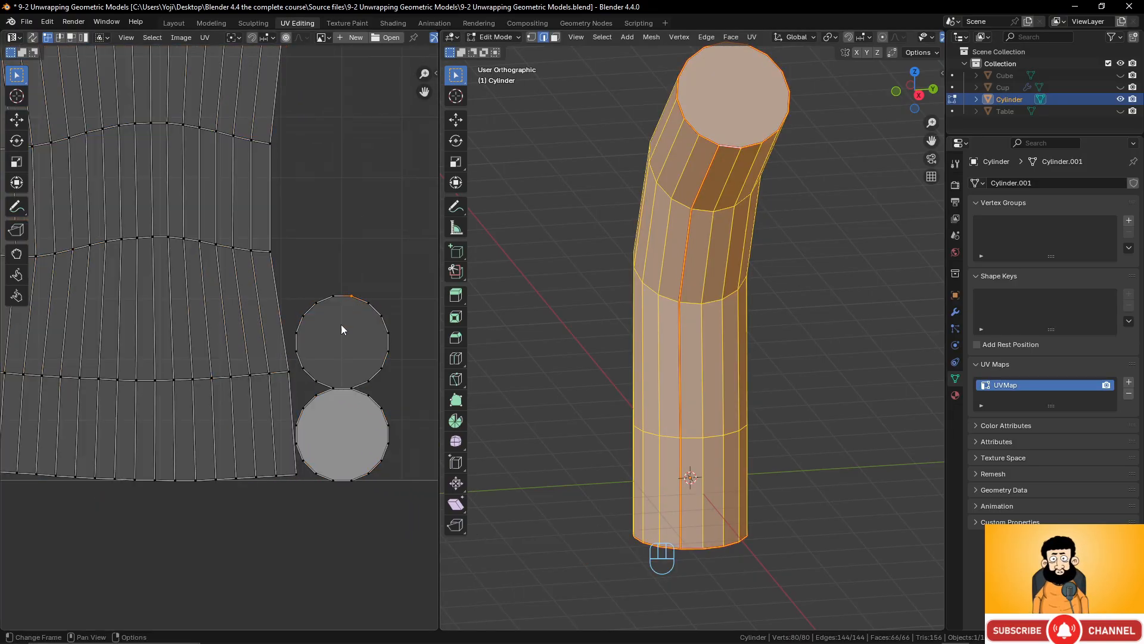
scroll(245, 255, down, 4)
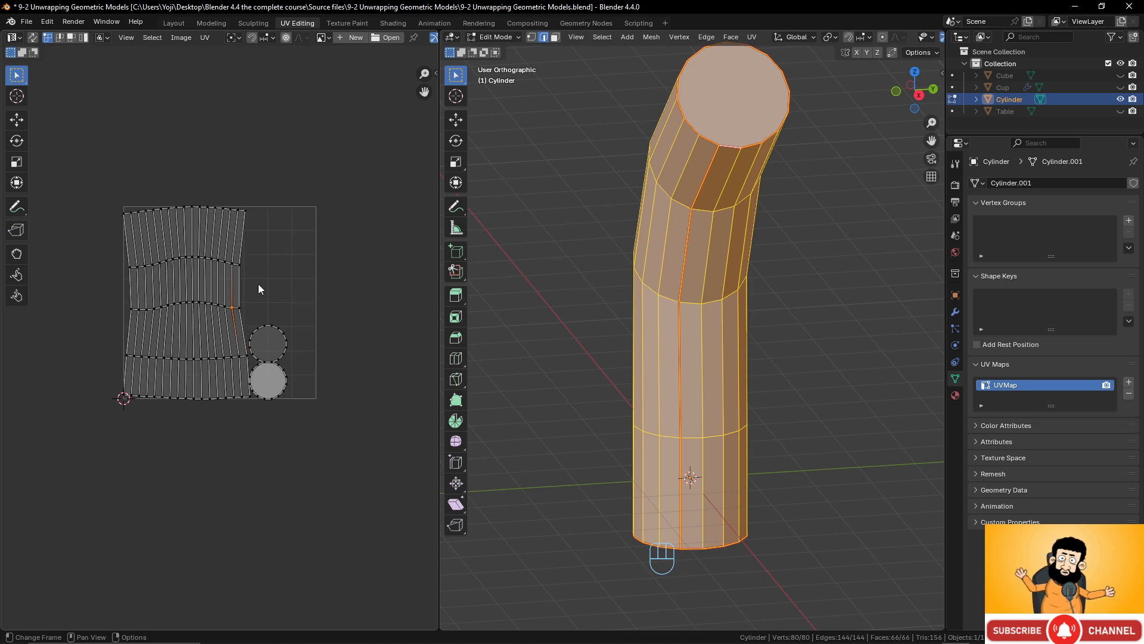
scroll(267, 284, up, 2)
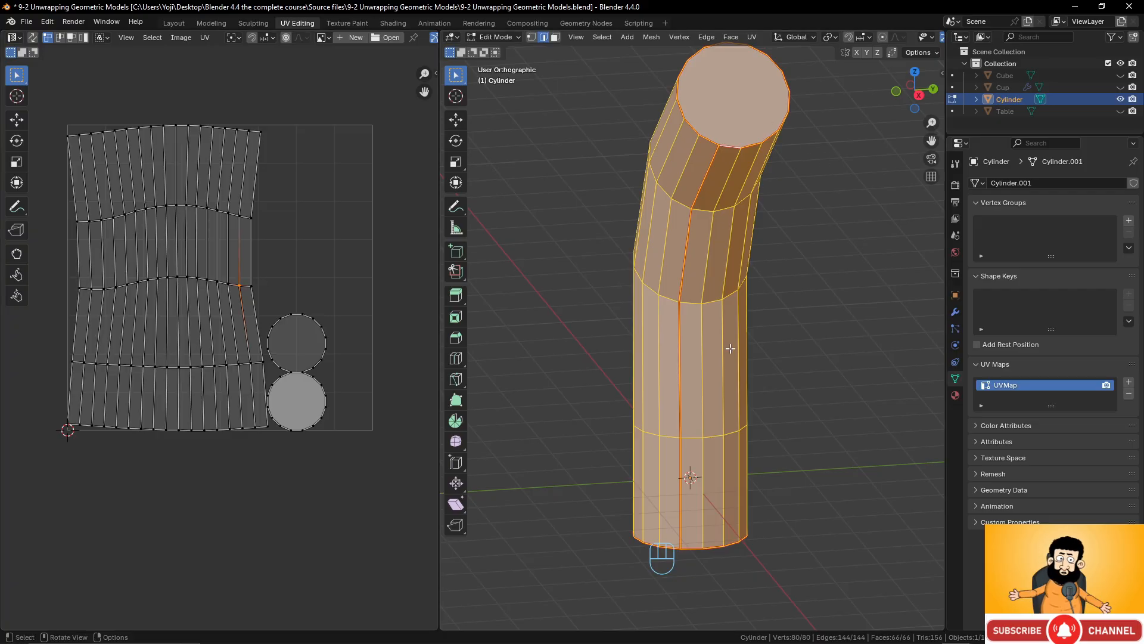
Hide the Cylinder object and show the Table object in the viewport
click(1121, 100)
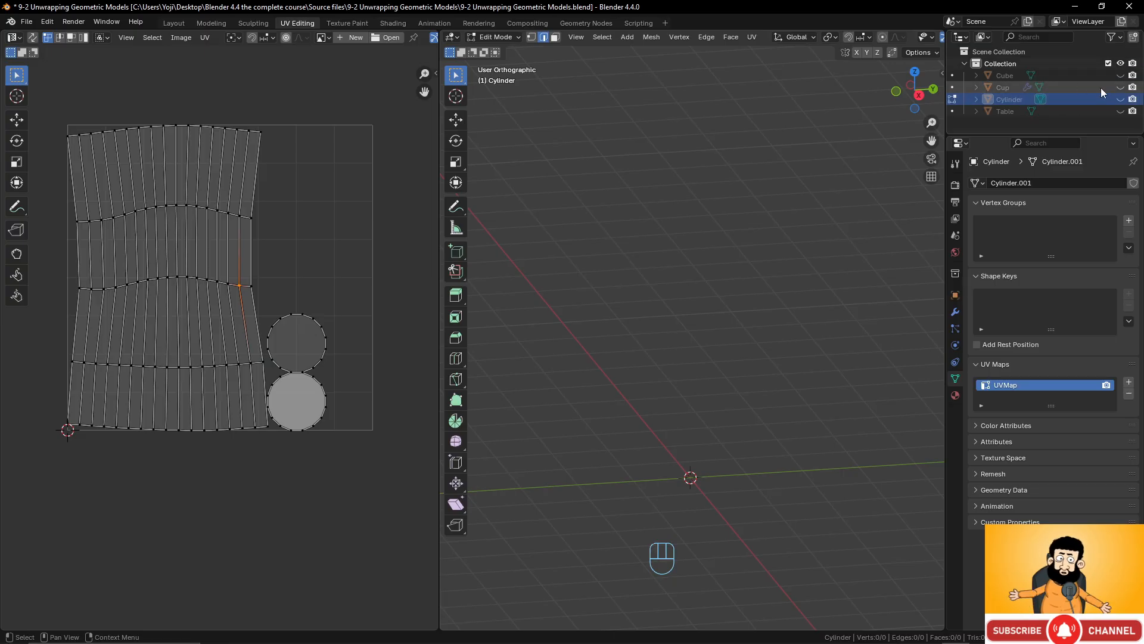
click(1121, 111)
middle_drag(733, 388, 752, 347)
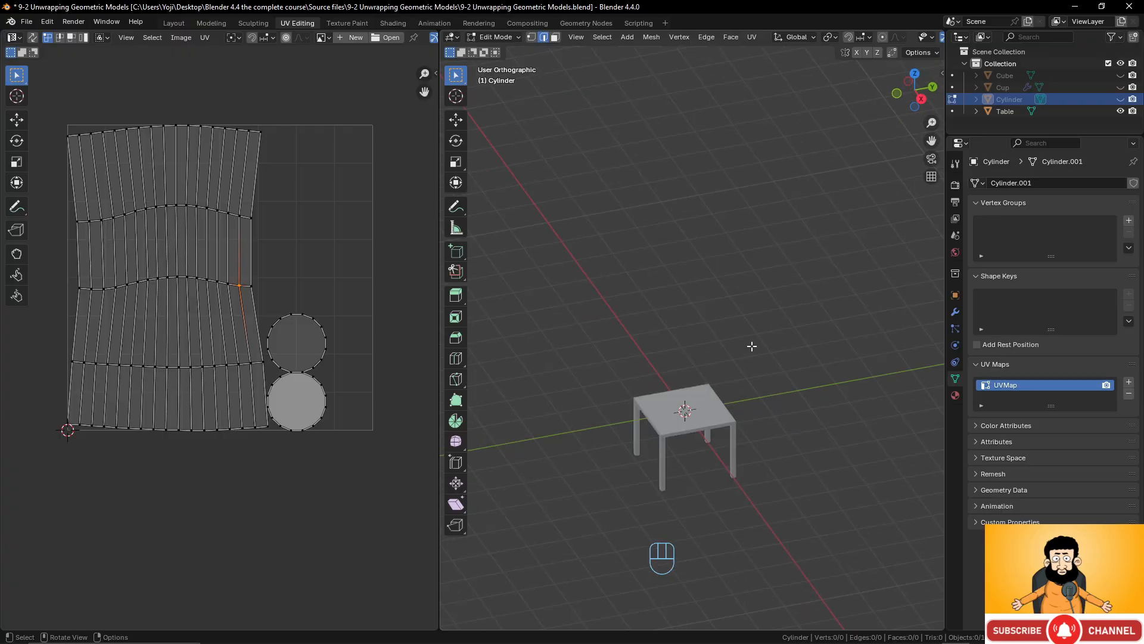
scroll(893, 37, up, 5)
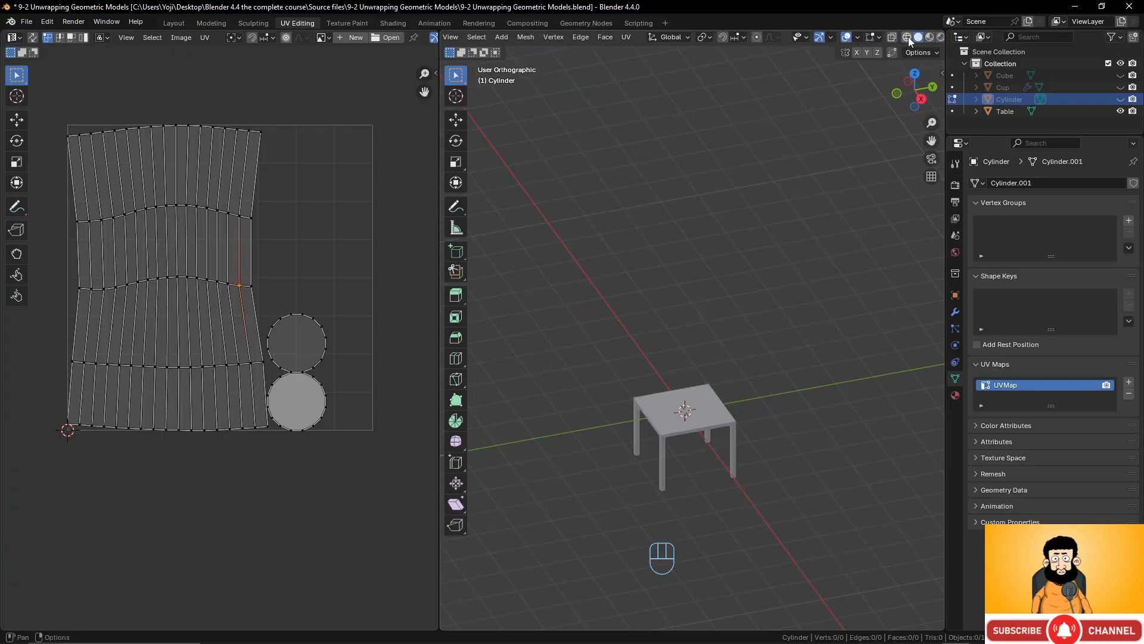
scroll(747, 407, up, 4)
shift+middle_drag(771, 388, 783, 185)
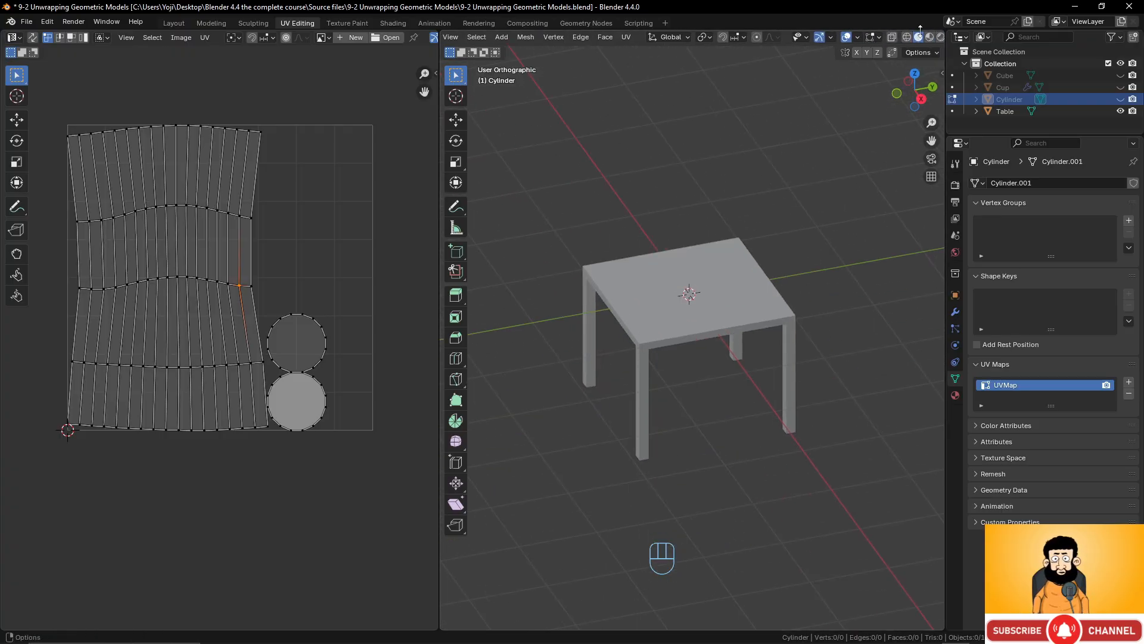
Set the viewport's solid shading to MatCap lighting and enable Cavity to bring out the table's edges
middle_drag(926, 37, 845, 47)
click(934, 38)
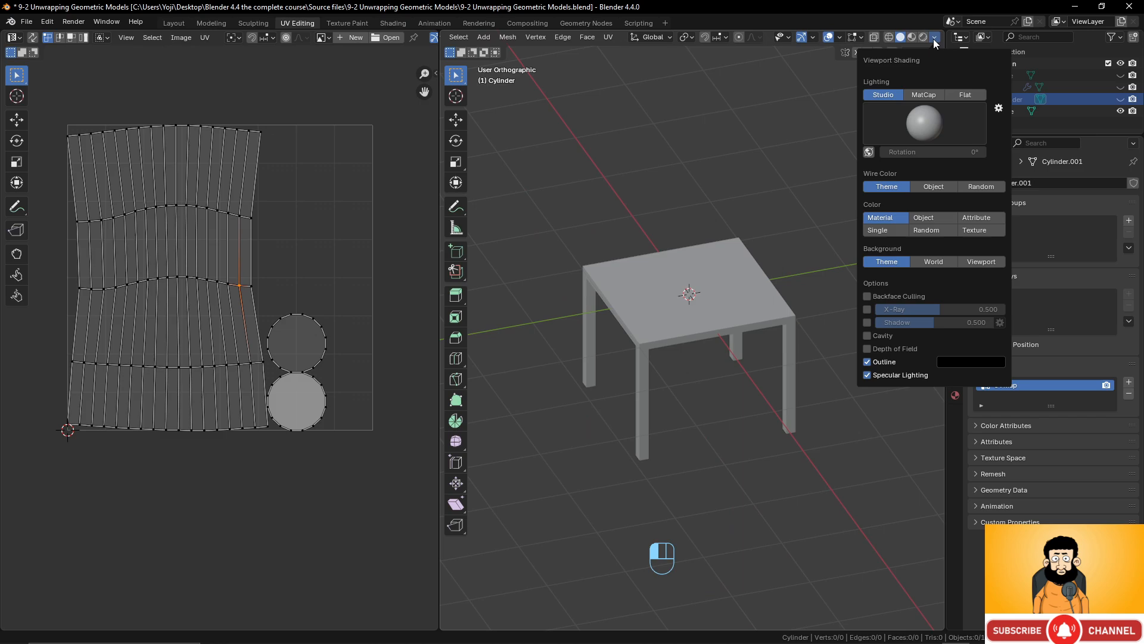
click(932, 94)
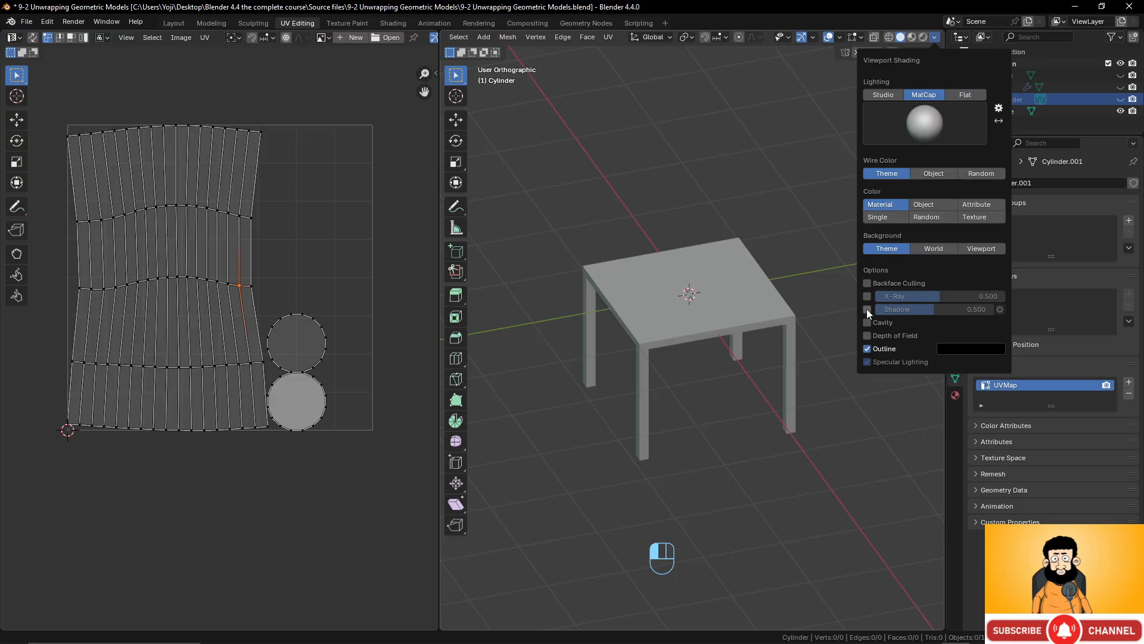
click(867, 324)
scroll(738, 334, up, 4)
middle_drag(738, 338, 812, 423)
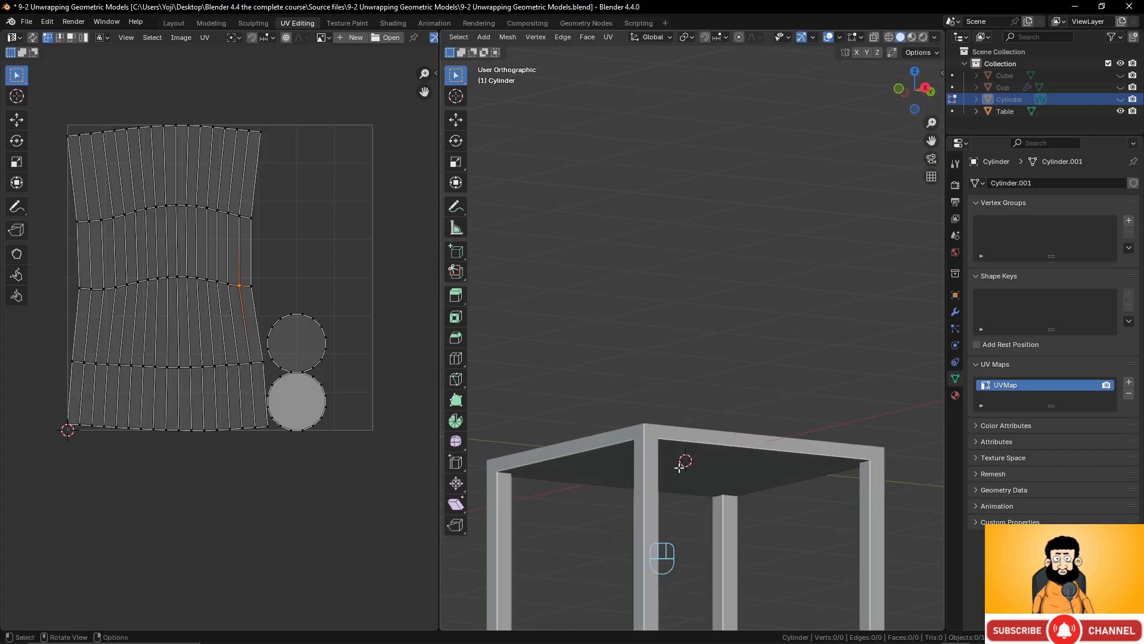
scroll(829, 453, down, 2)
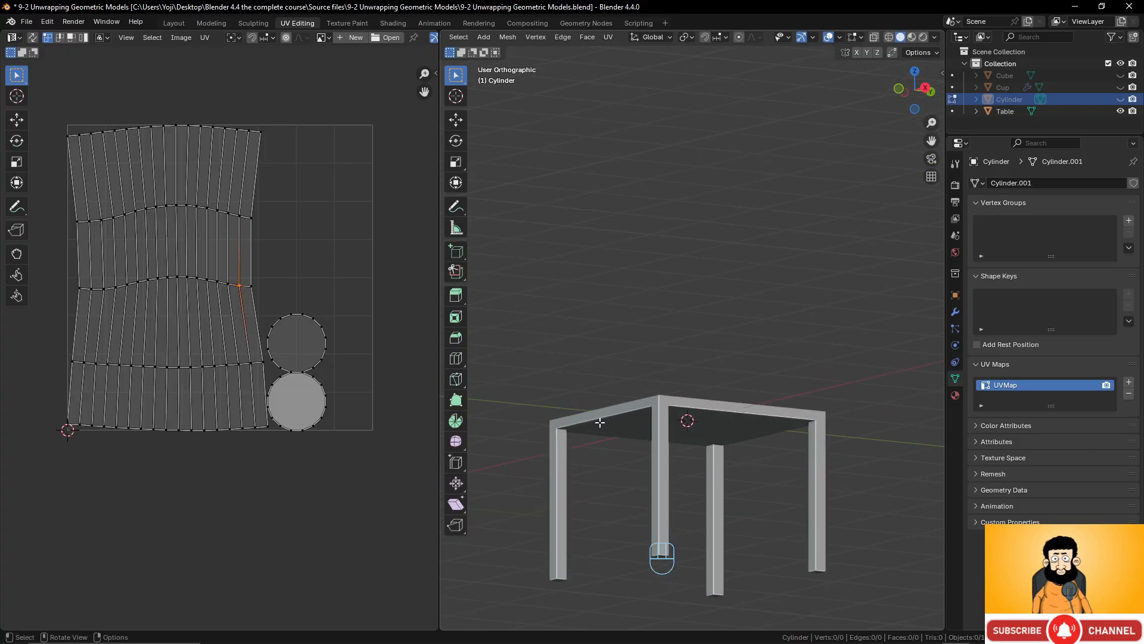
middle_drag(690, 414, 702, 429)
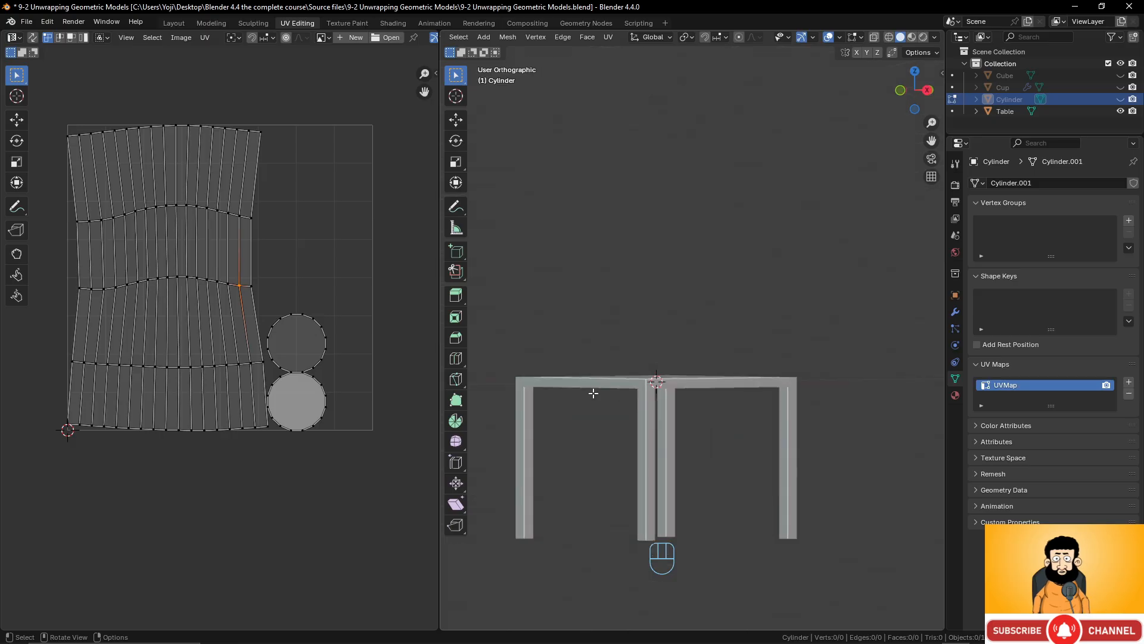
Leave the Cylinder's edit mode, select the Table object and enter its edit mode
middle_drag(799, 411, 835, 424)
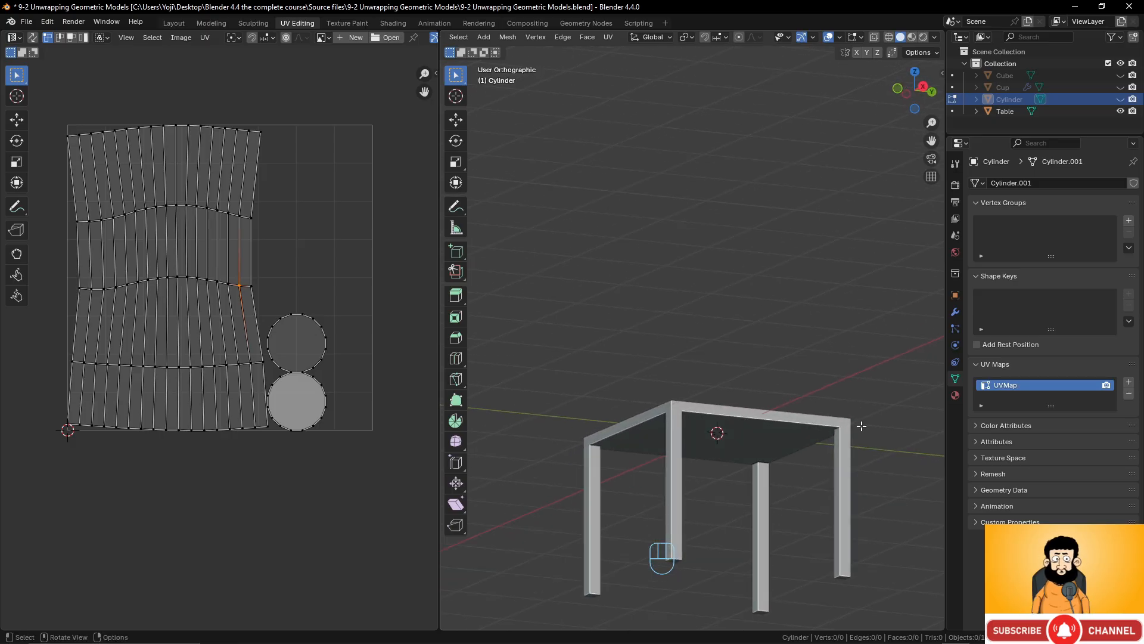
middle_drag(557, 459, 764, 463)
scroll(771, 462, up, 2)
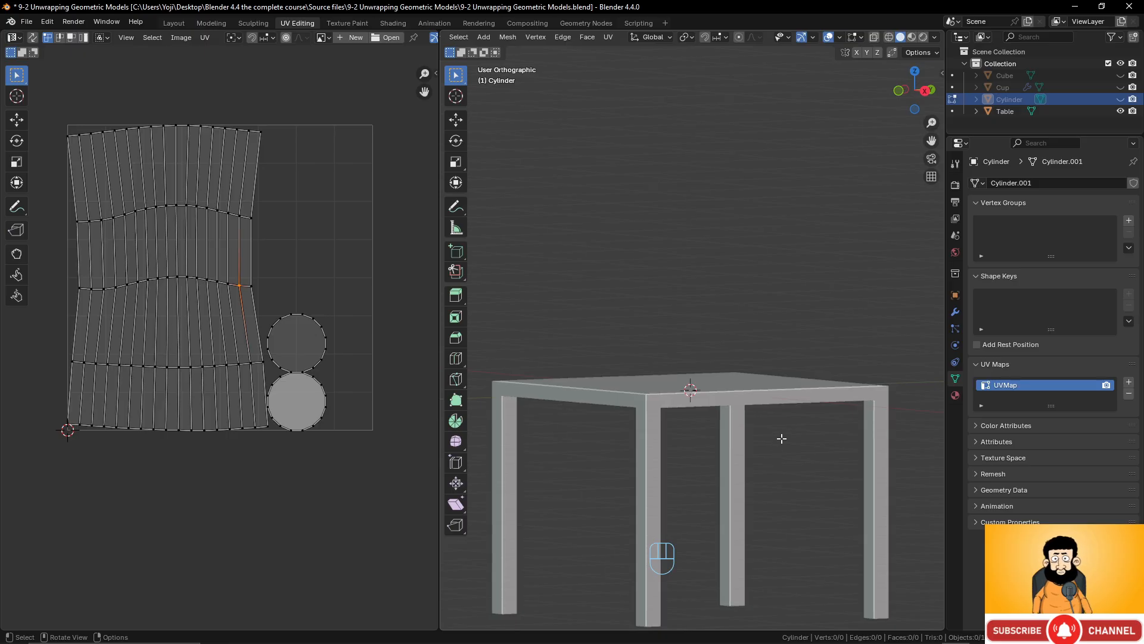
key(Tab)
click(762, 391)
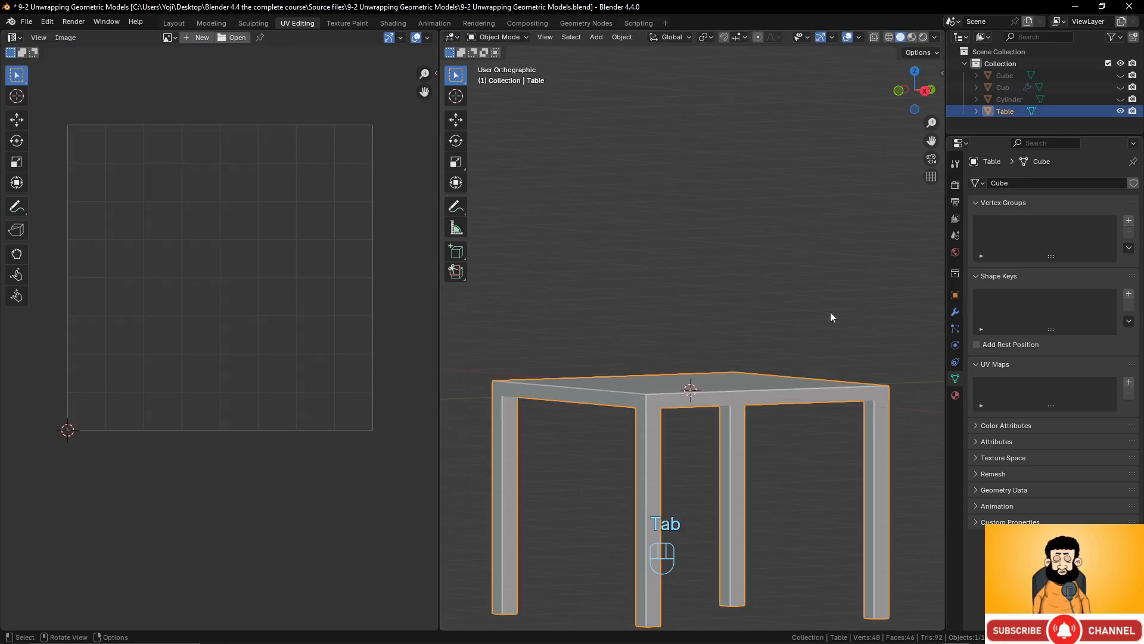
key(Tab)
middle_drag(808, 327, 799, 363)
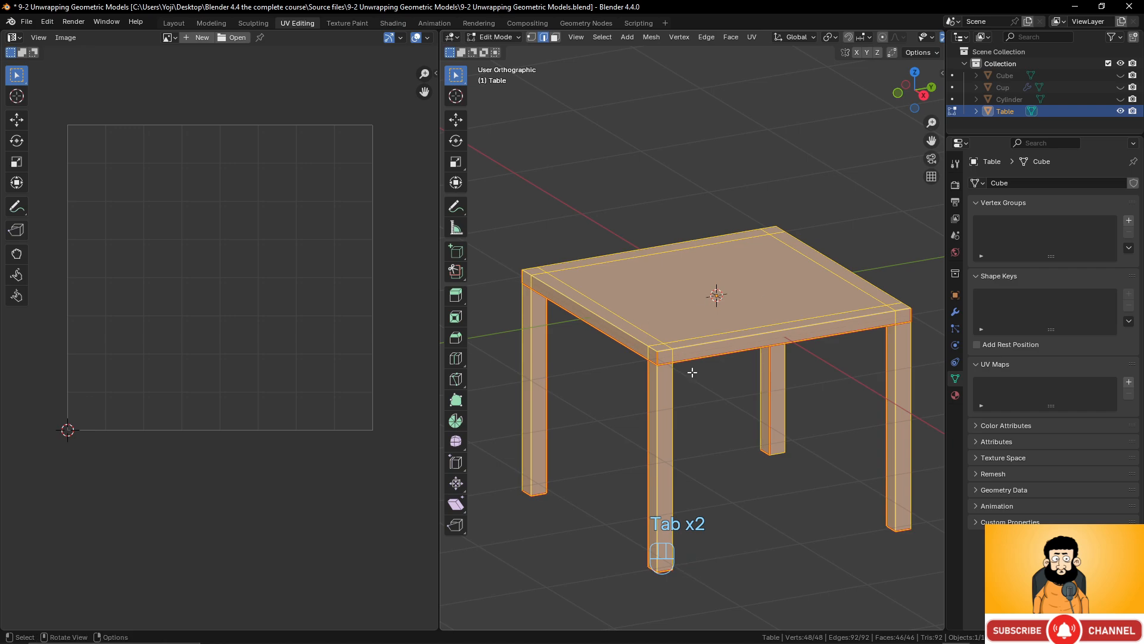
right_click(780, 358)
click(771, 373)
scroll(812, 345, down, 1)
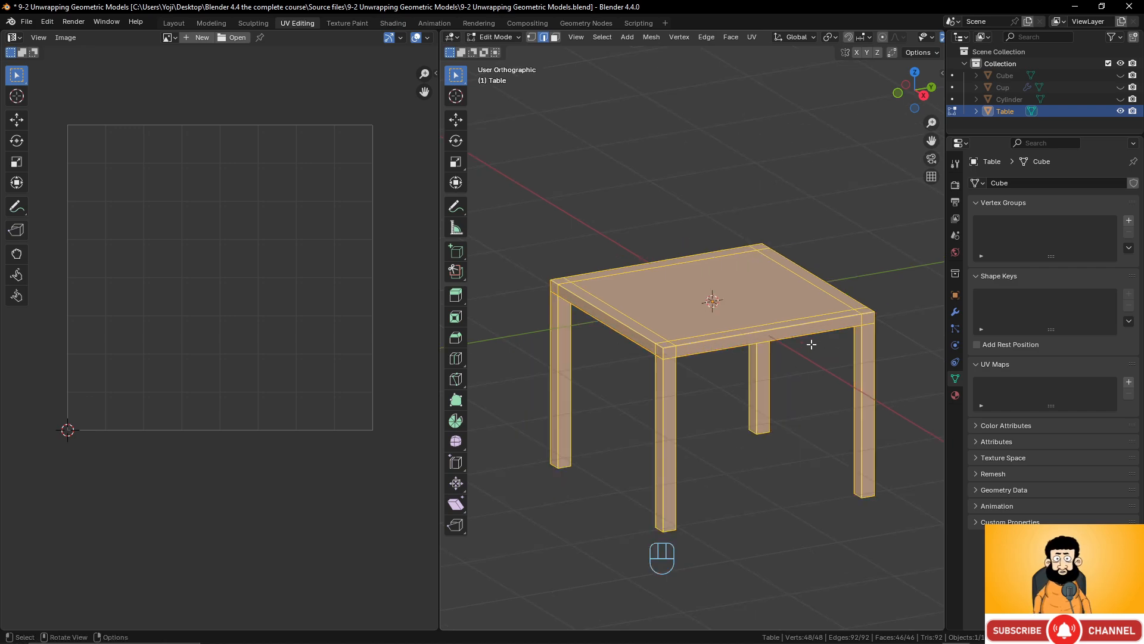
mouse_move(799, 350)
middle_down()
mouse_move(825, 340)
mouse_move(760, 325)
mouse_move(766, 334)
mouse_move(789, 306)
mouse_move(817, 360)
mouse_move(852, 359)
mouse_move(784, 381)
mouse_move(835, 364)
mouse_move(798, 378)
mouse_move(807, 369)
middle_up()
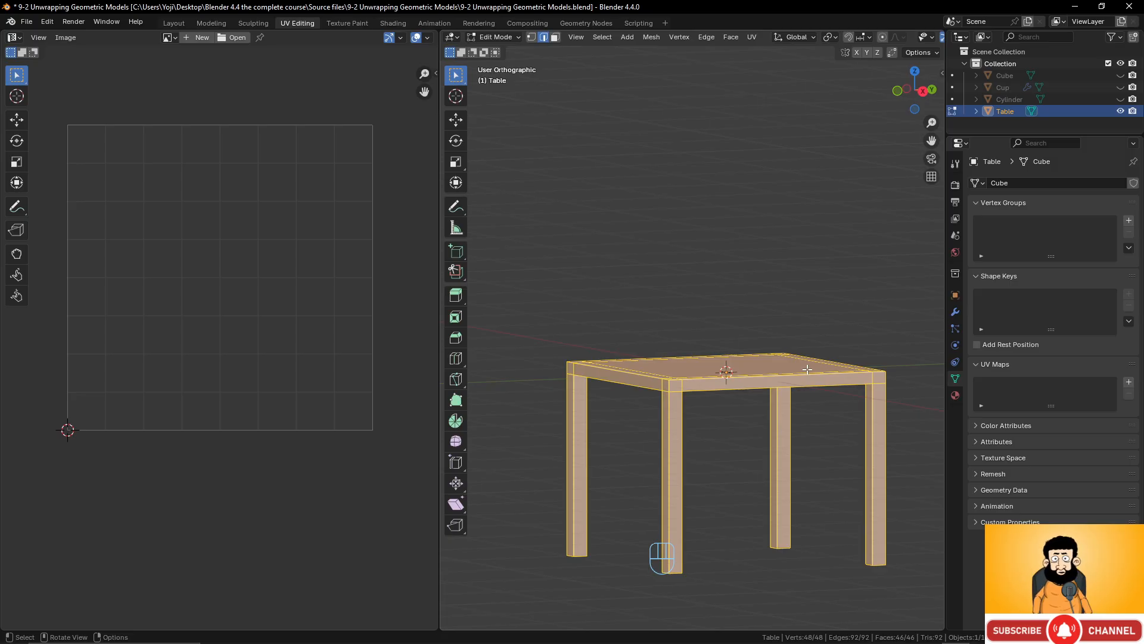
Clear the full mesh selection and start selecting the edges where the first corner leg meets the tabletop
scroll(723, 324, up, 6)
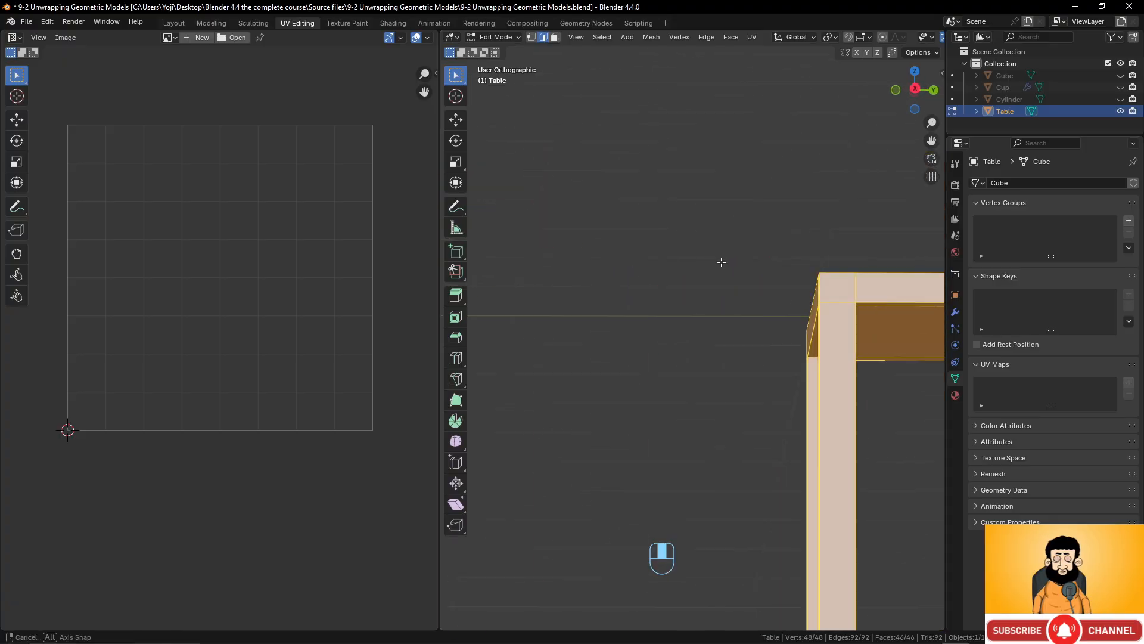
click(743, 302)
middle_drag(742, 301, 578, 292)
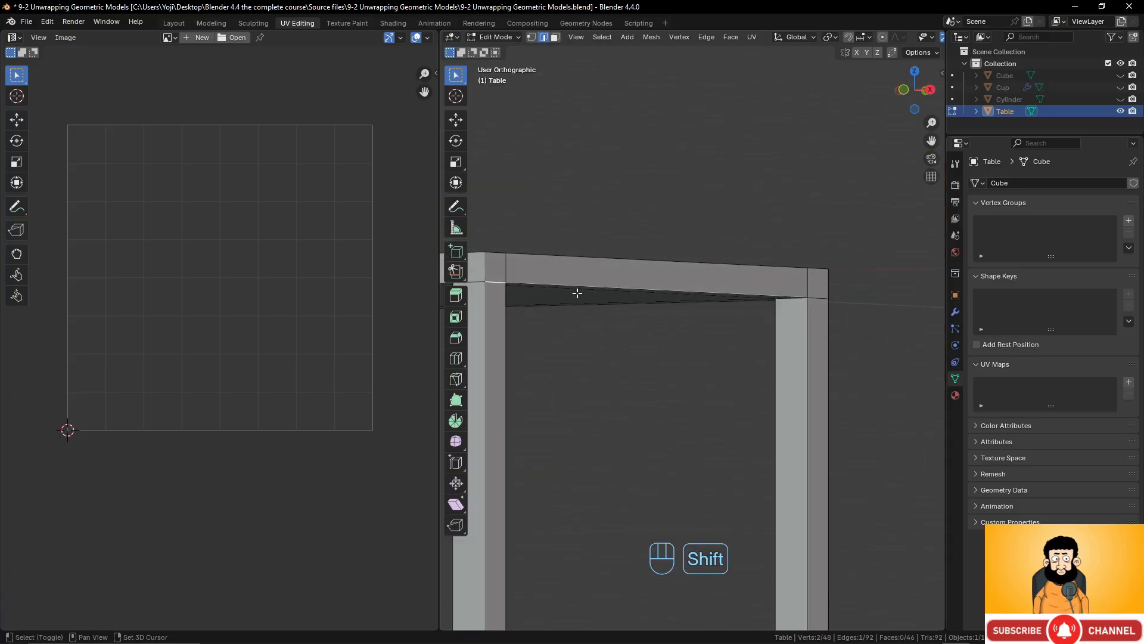
scroll(774, 305, up, 3)
middle_drag(774, 306, 793, 351)
key(KP_Decimal)
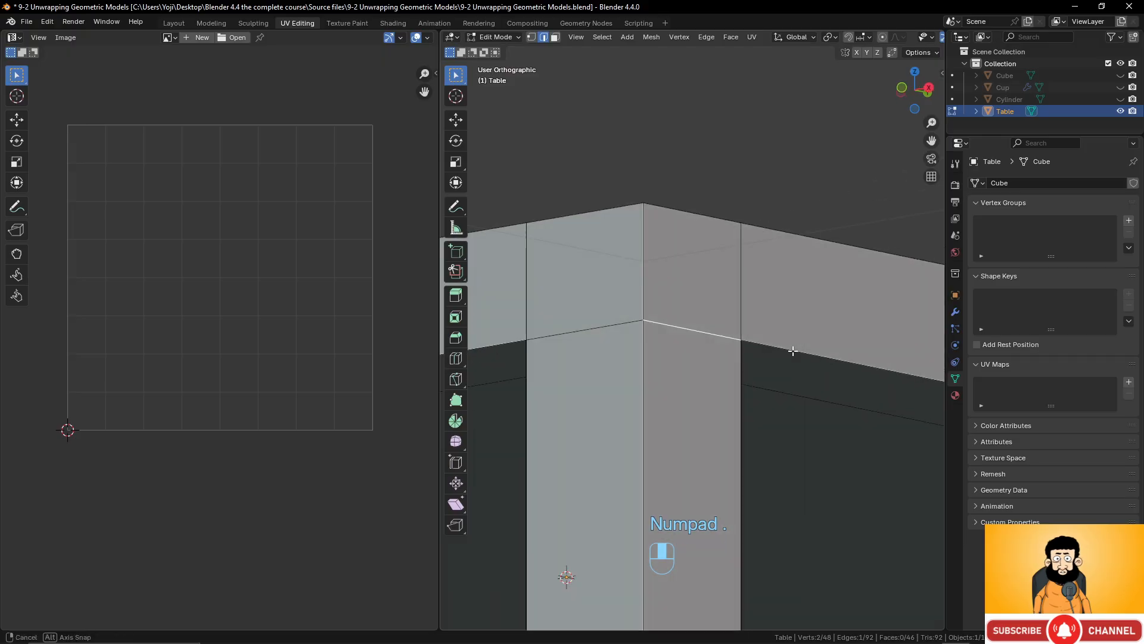
shift+click(567, 331)
middle_drag(566, 331, 623, 291)
shift+click(649, 298)
Extend the edge selection to the inner leg-to-tabletop edges and the joint of the neighbouring leg
scroll(618, 304, up, 3)
scroll(664, 299, down, 3)
scroll(721, 302, up, 3)
shift+click(688, 321)
shift+click(637, 298)
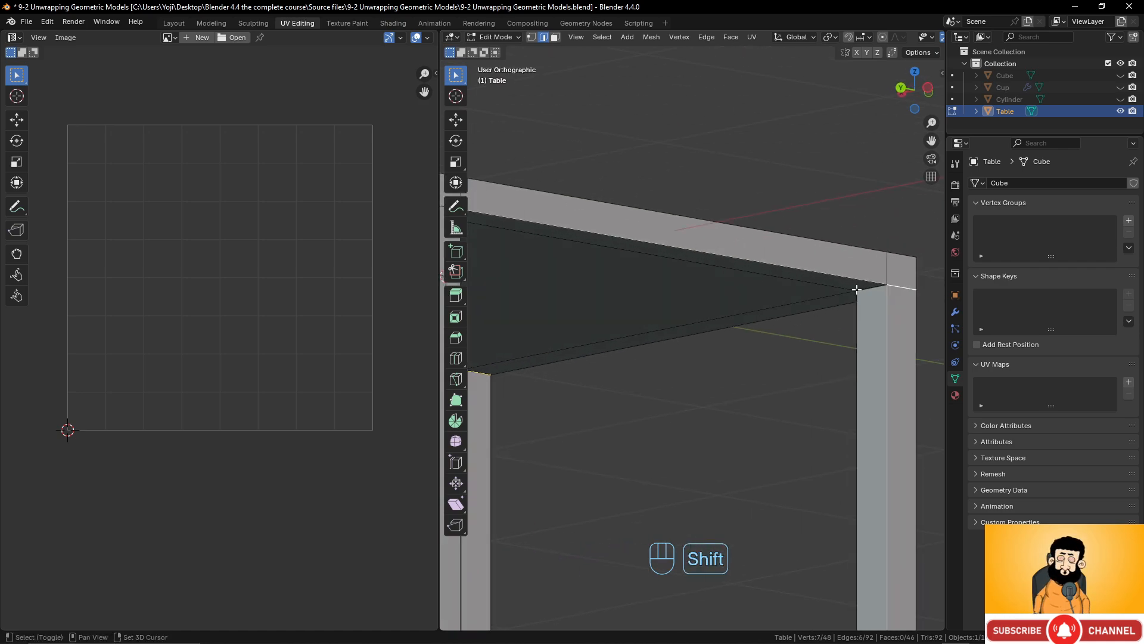
Add the joint edges at the tops of the next table legs to the selection
middle_drag(806, 302, 779, 177)
shift+click(751, 164)
shift+middle_drag(864, 202, 689, 248)
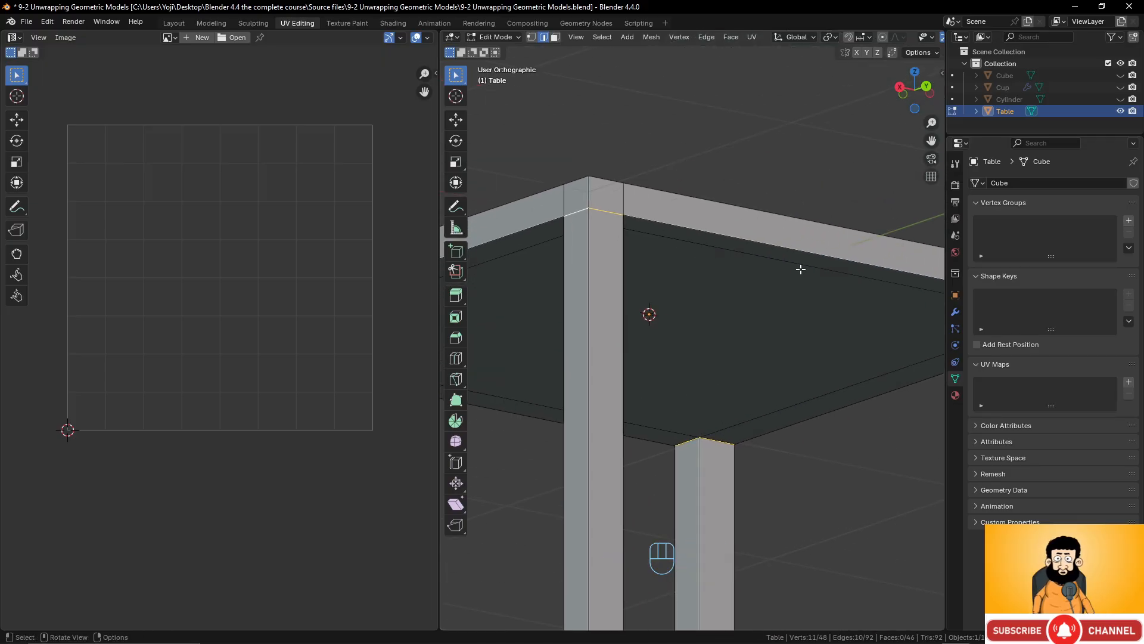
scroll(799, 269, down, 2)
shift+middle_drag(799, 269, 662, 273)
shift+click(824, 317)
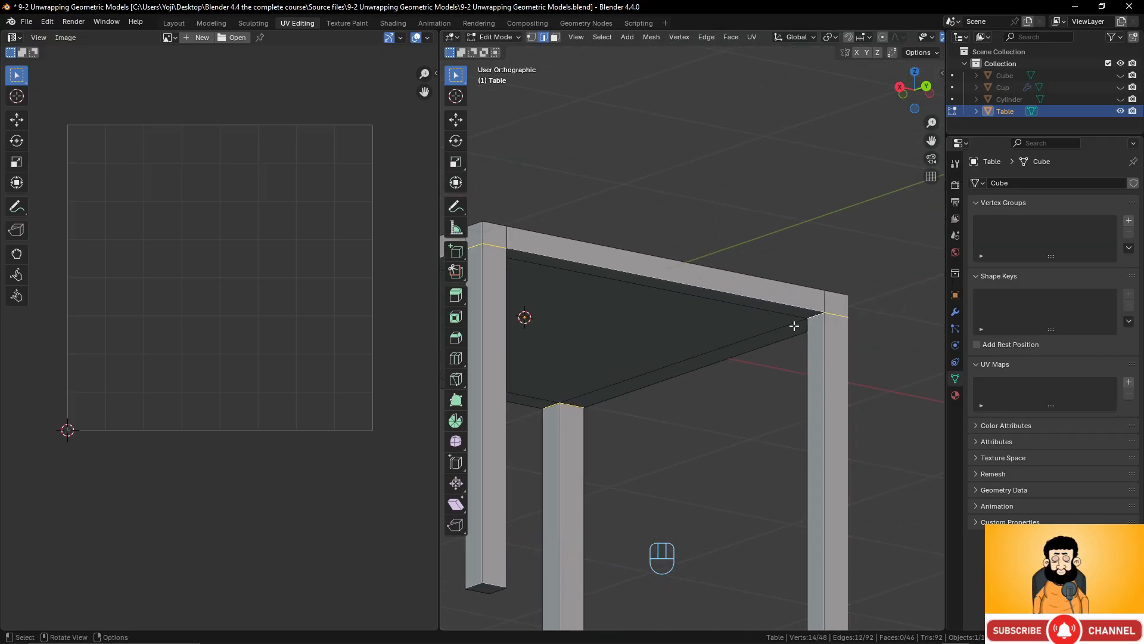
Add the last unselected leg-to-tabletop edges, completing the edge loops around the tops of all four legs
shift+middle_drag(796, 325, 675, 323)
shift+middle_drag(684, 341, 534, 283)
scroll(218, 344, up, 1)
middle_drag(598, 370, 528, 368)
scroll(644, 394, up, 1)
scroll(645, 394, up, 3)
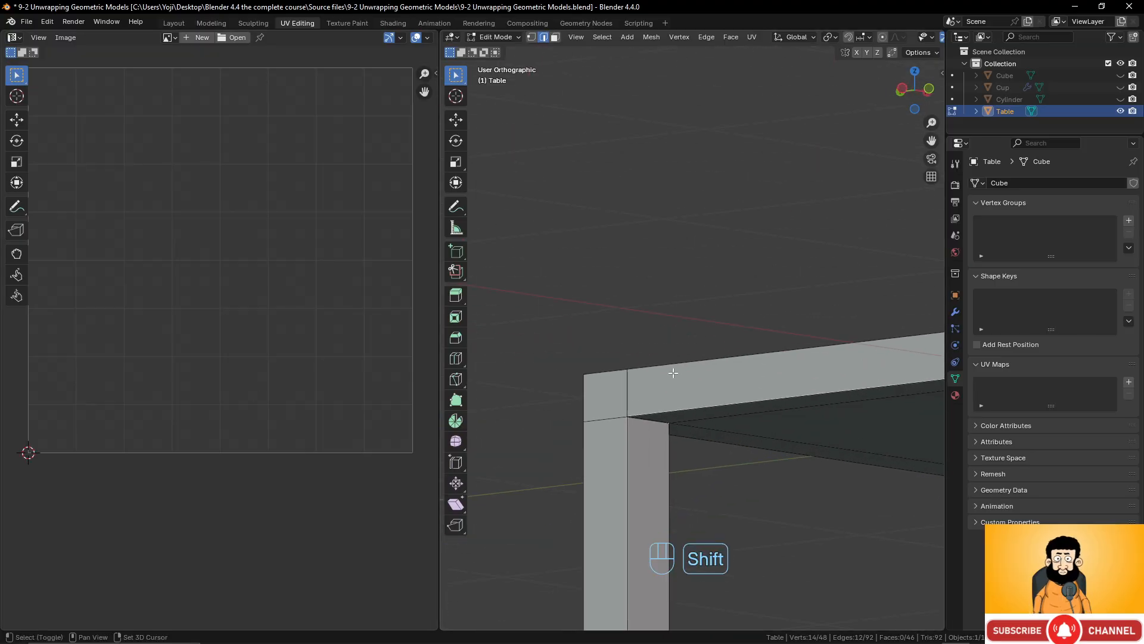
shift+click(608, 420)
scroll(739, 400, down, 4)
shift+middle_drag(930, 422, 768, 378)
shift+click(754, 382)
Mark the selected edges between the four legs and the tabletop as seams
shift+middle_drag(798, 369, 514, 371)
scroll(798, 376, down, 3)
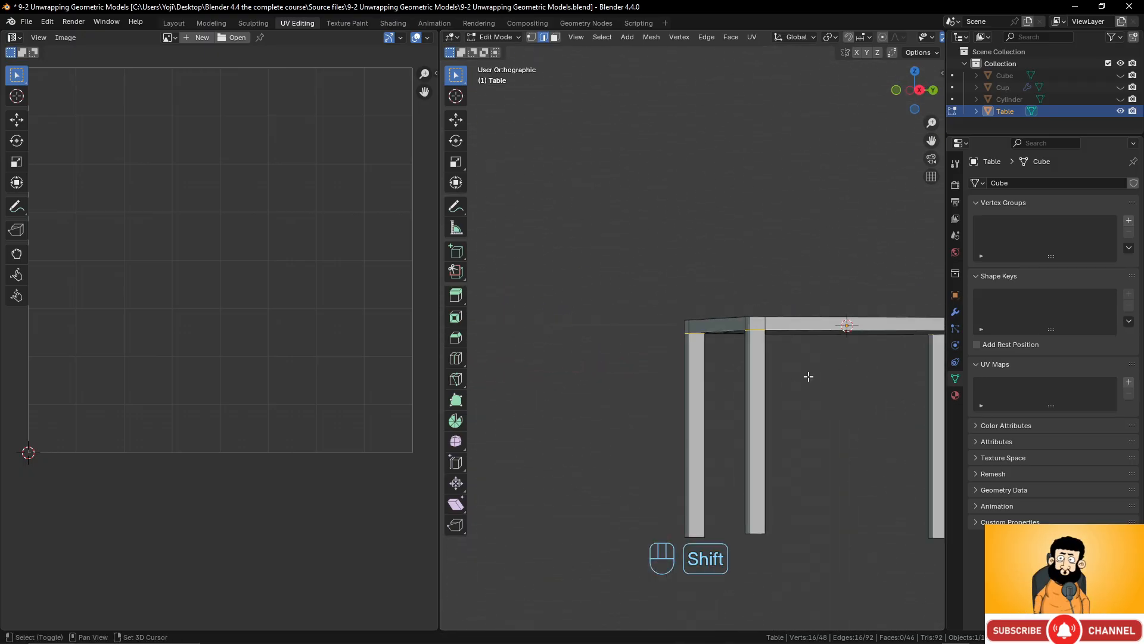
shift+middle_drag(807, 377, 816, 353)
scroll(790, 373, up, 2)
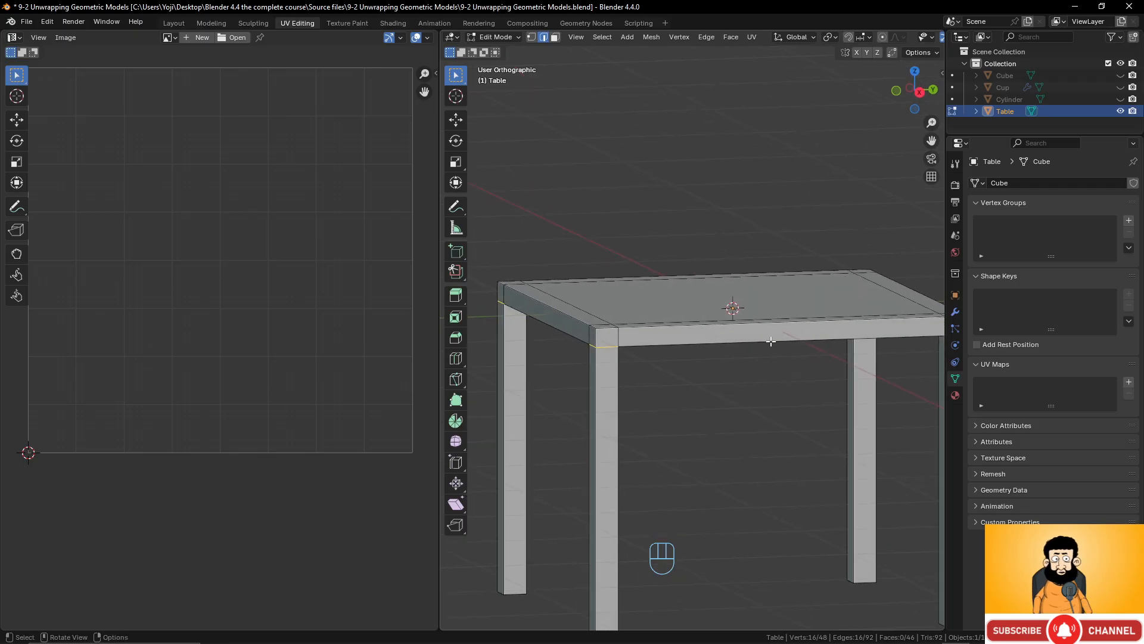
key(ctrl+e)
click(771, 341)
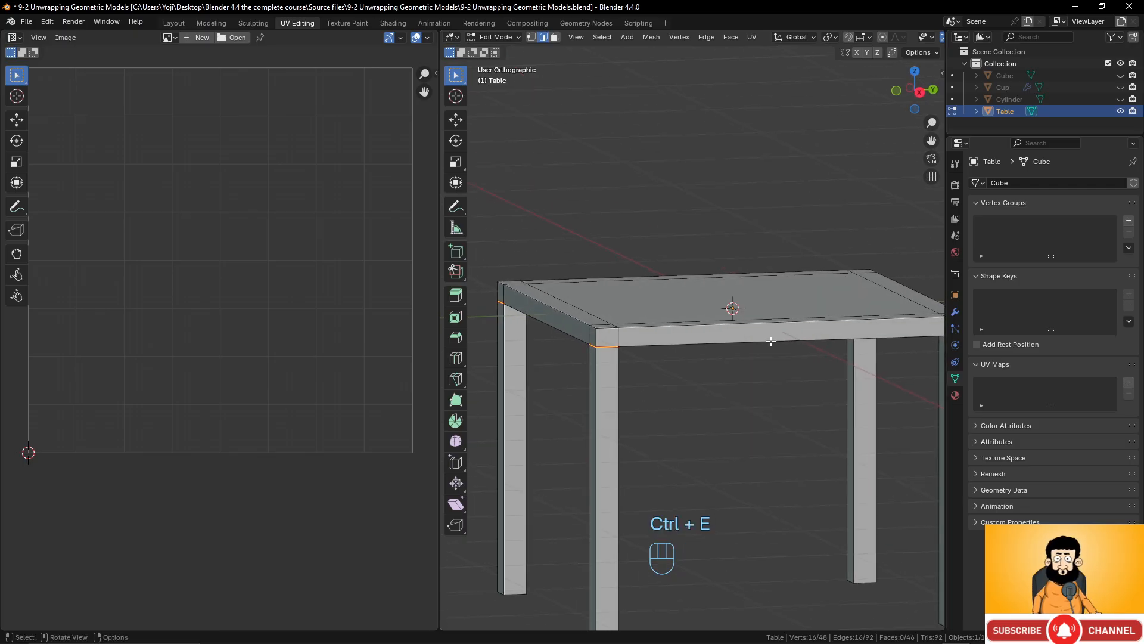
Select one full-length vertical edge on each of the four table legs
scroll(648, 338, down, 3)
mouse_move(876, 295)
middle_down()
mouse_move(773, 275)
mouse_move(626, 377)
mouse_move(748, 309)
mouse_move(893, 292)
middle_up()
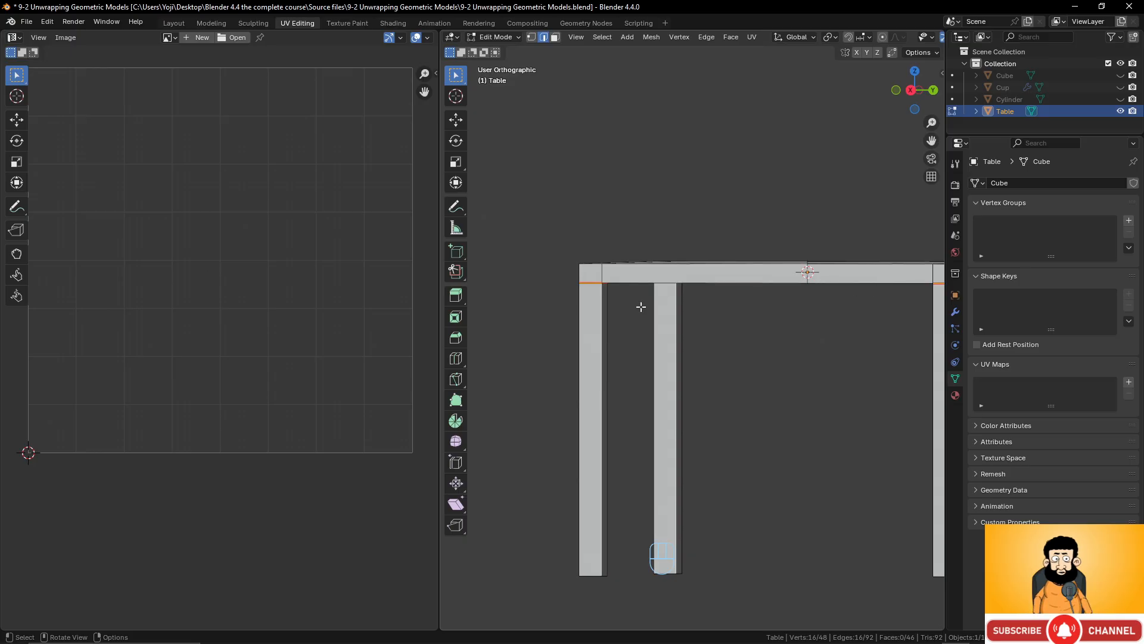
middle_drag(698, 379, 598, 332)
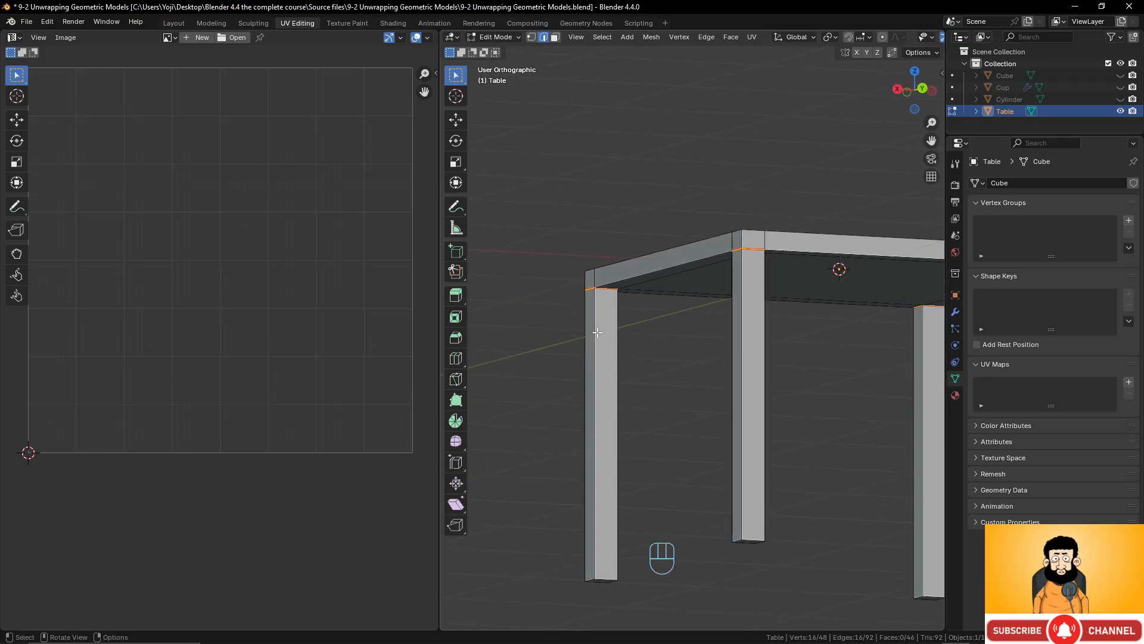
click(616, 320)
shift+middle_drag(652, 450, 623, 302)
shift+click(628, 302)
scroll(727, 339, down, 3)
middle_drag(735, 341, 654, 306)
shift+click(659, 307)
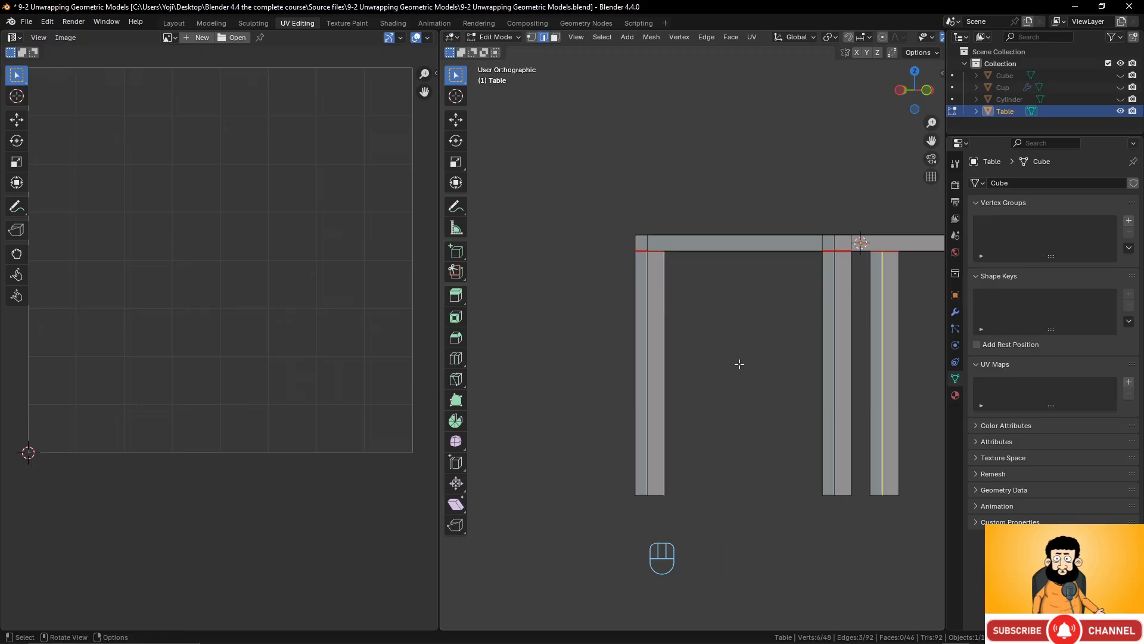
middle_drag(738, 362, 888, 357)
scroll(828, 385, up, 3)
middle_drag(799, 367, 728, 335)
shift+click(713, 321)
Add three bottom edges of each table leg to the selection and mark all the selected leg edges as seams
scroll(760, 341, down, 3)
shift+middle_drag(797, 339, 728, 363)
shift+middle_drag(639, 402, 741, 371)
shift+middle_drag(707, 300, 785, 477)
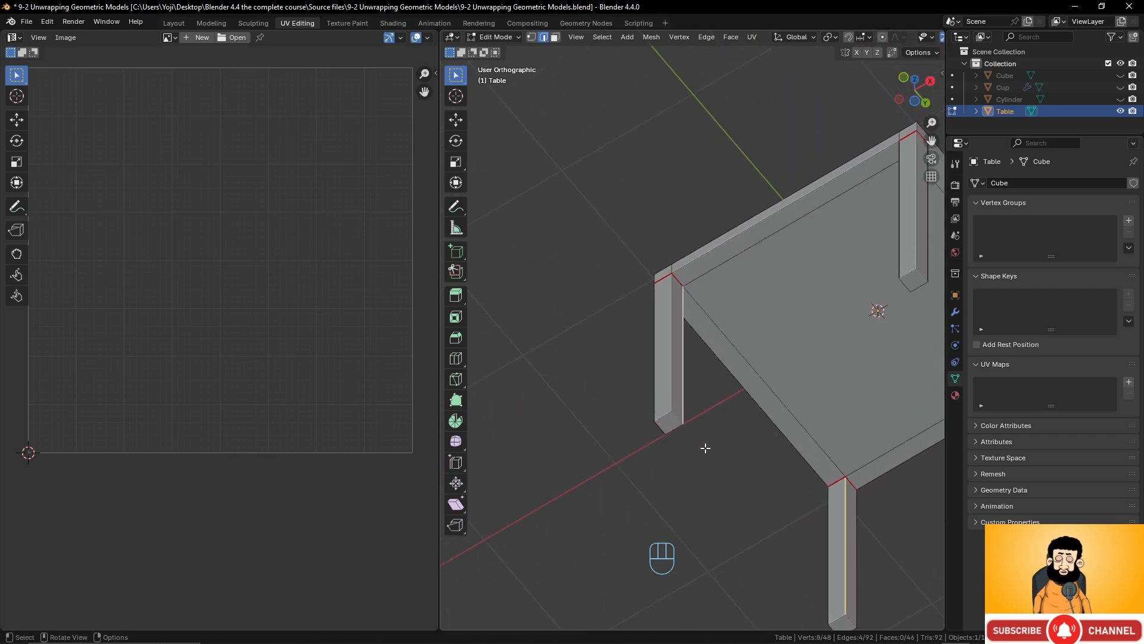
scroll(706, 447, up, 1)
shift+click(671, 429)
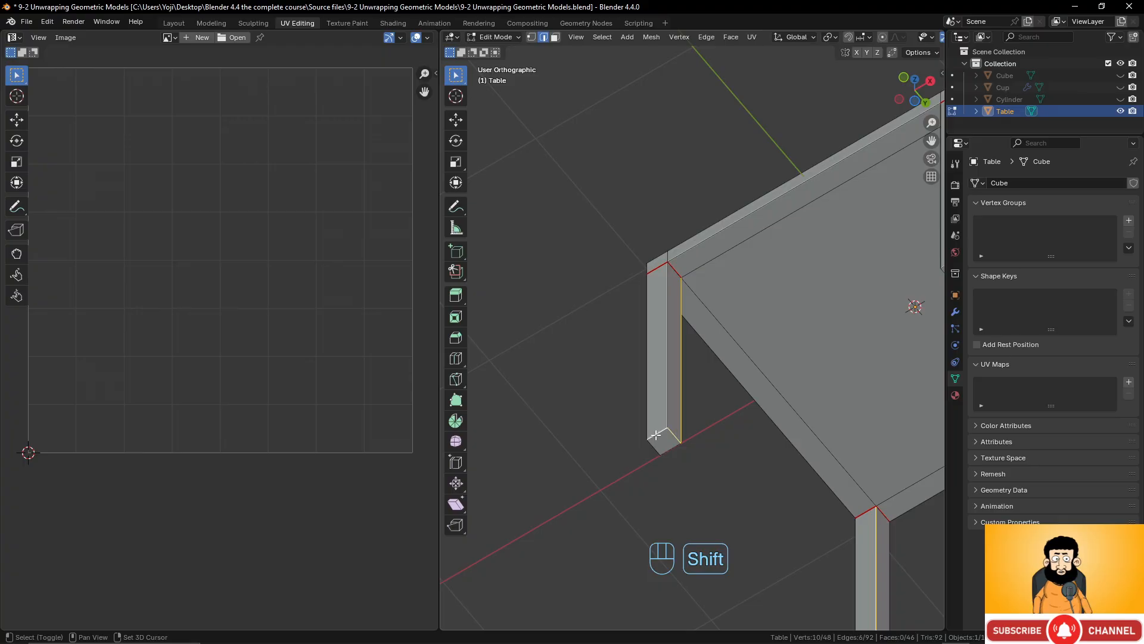
scroll(684, 436, down, 2)
shift+middle_drag(806, 434, 755, 436)
shift+click(751, 502)
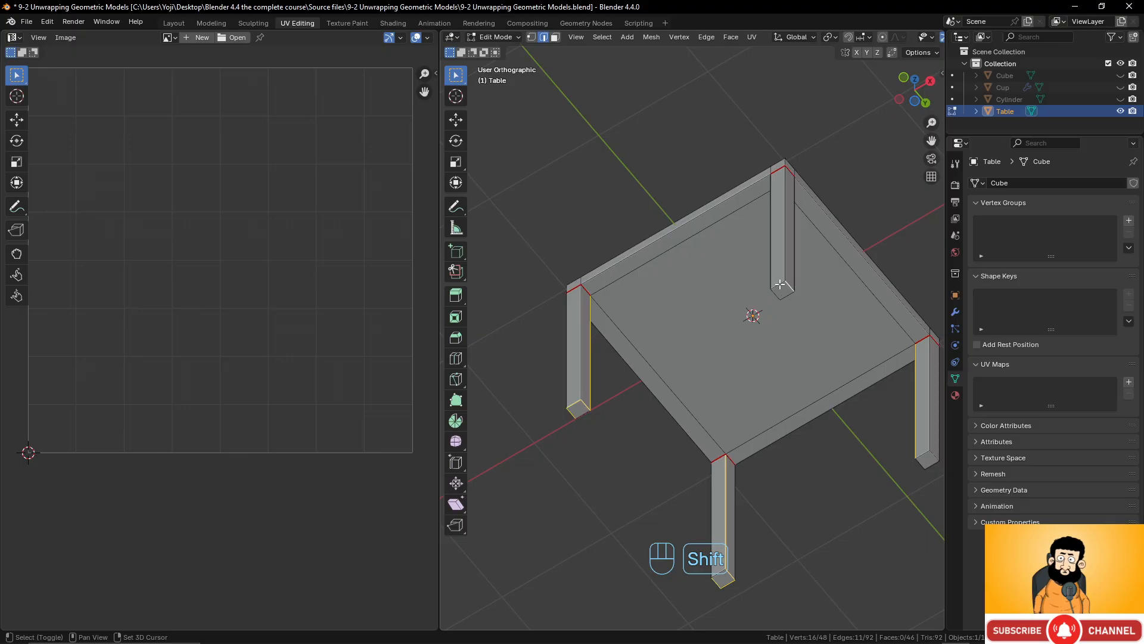
shift+middle_drag(854, 320, 758, 311)
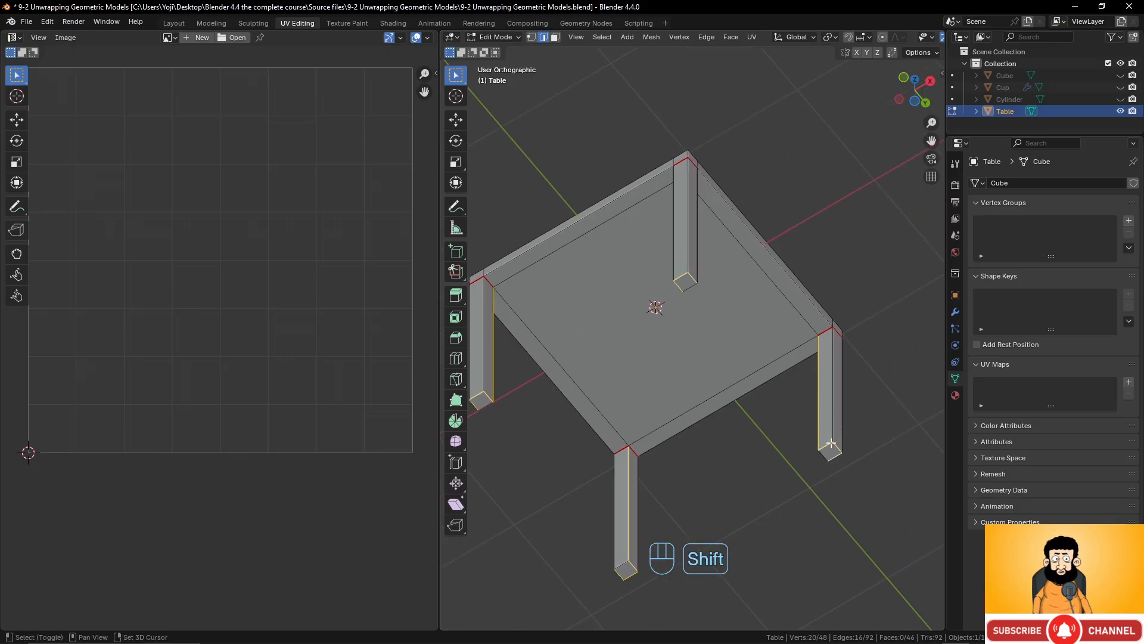
scroll(831, 443, down, 2)
middle_drag(832, 443, 804, 349)
middle_drag(764, 407, 749, 427)
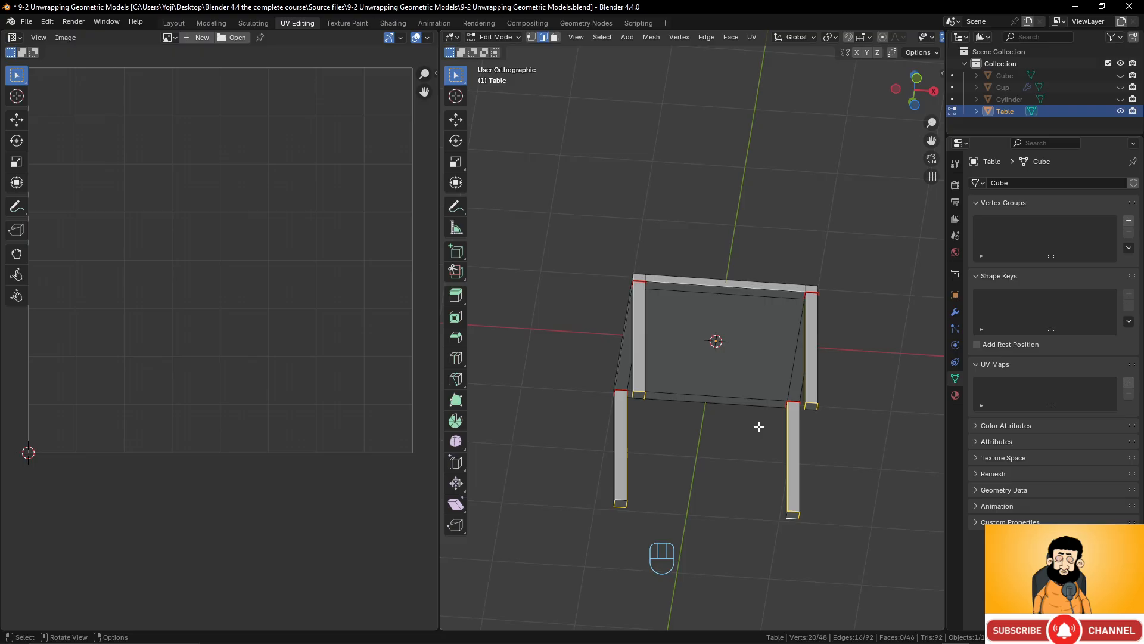
key(ctrl+e)
click(759, 427)
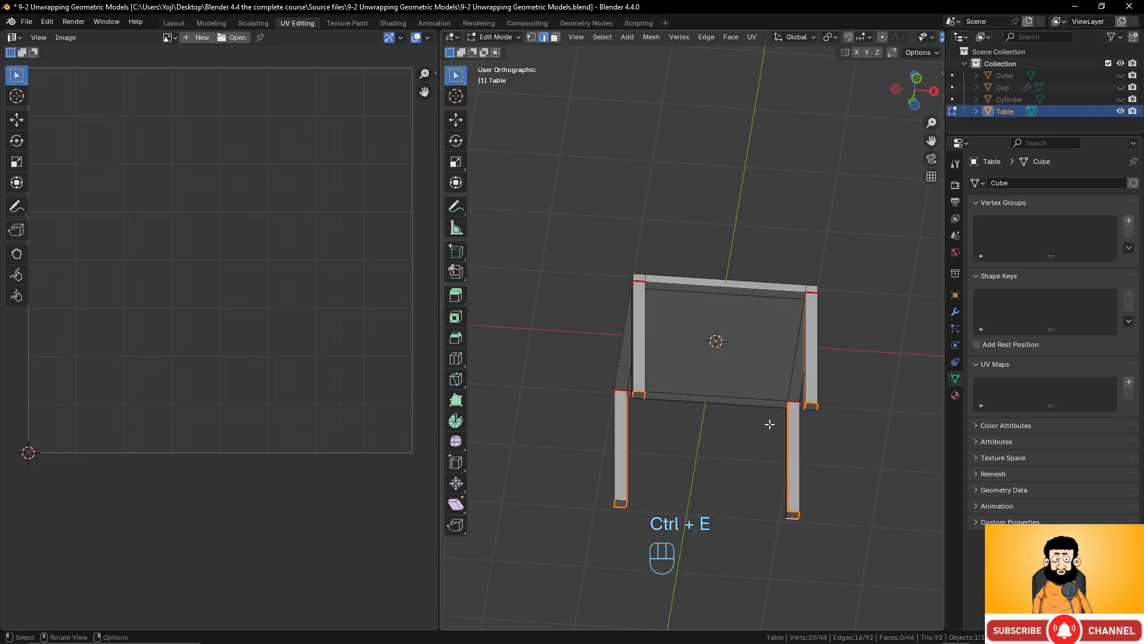
Select the whole table mesh and unwrap it with the Angle Based method
key(a)
key(u)
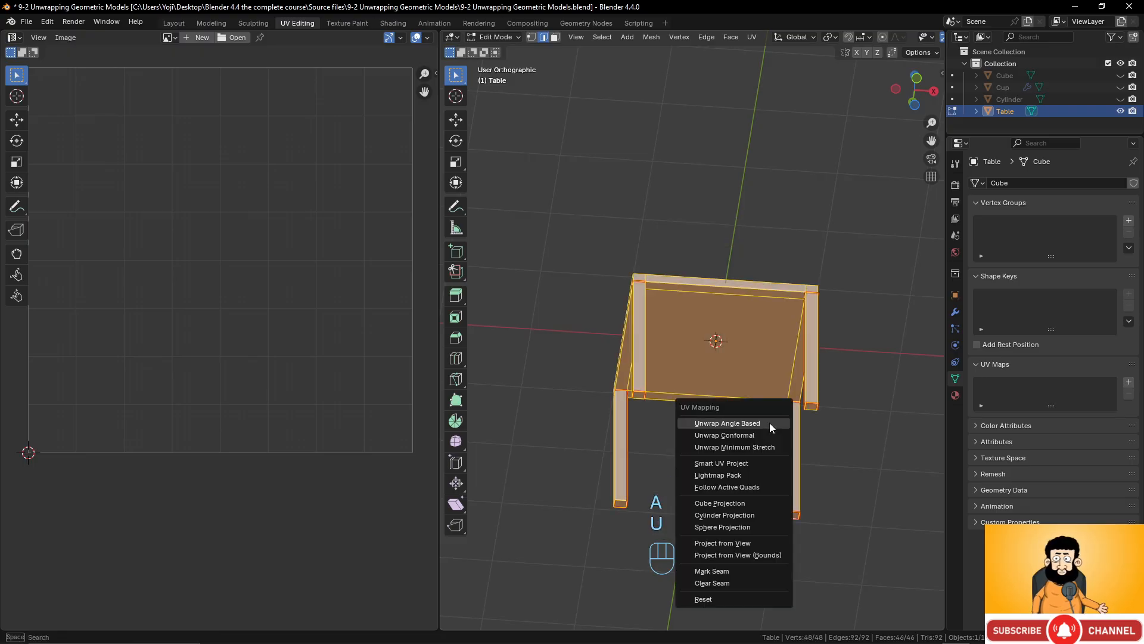
click(770, 423)
scroll(277, 343, up, 4)
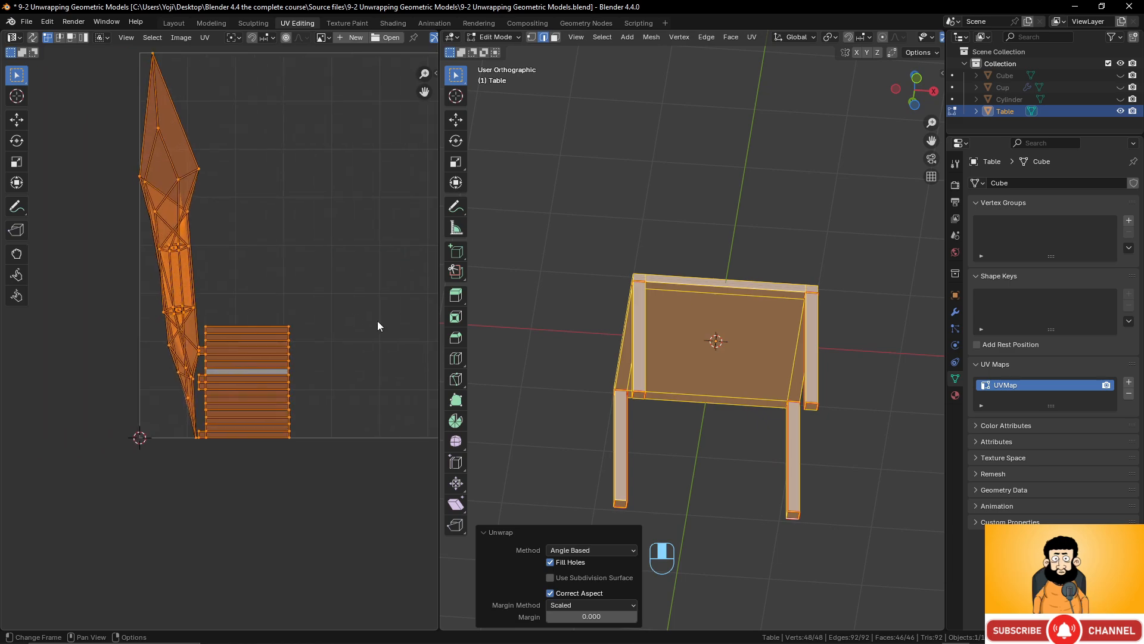
Move three of the leg islands apart from the stack in the UV layout, one at a time
click(294, 324)
key(l)
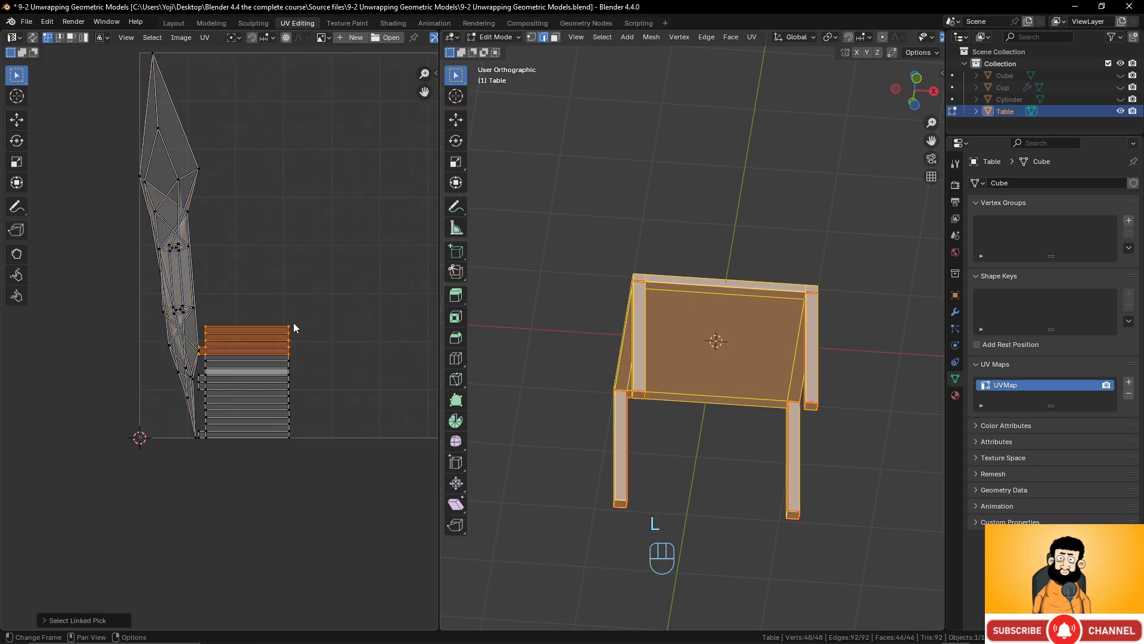
key(g)
click(341, 278)
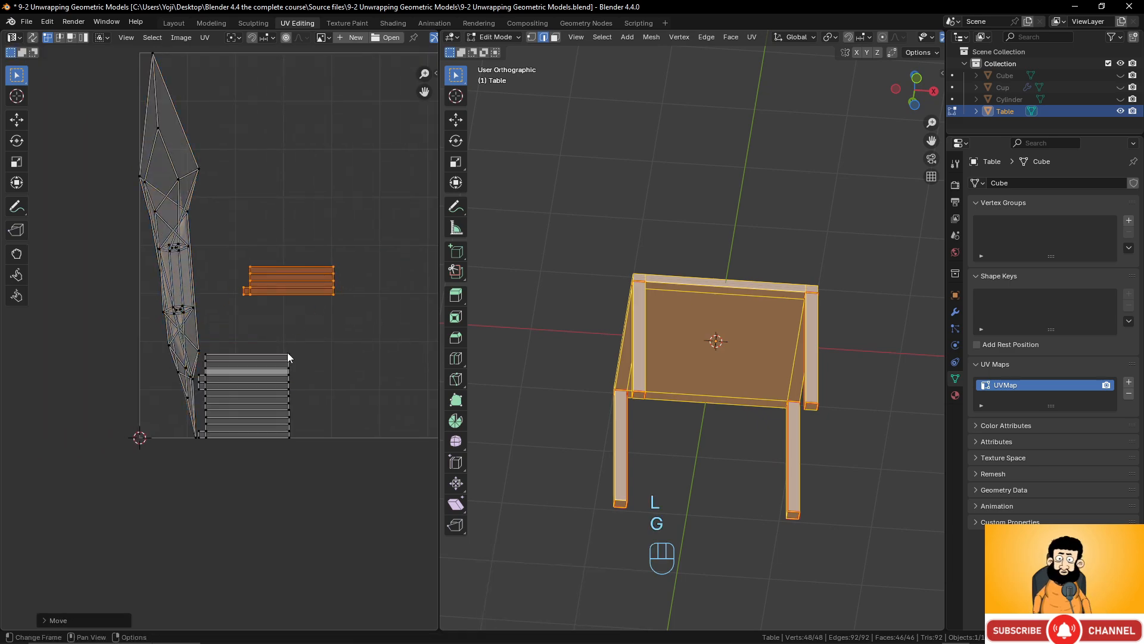
click(289, 351)
key(l)
key(g)
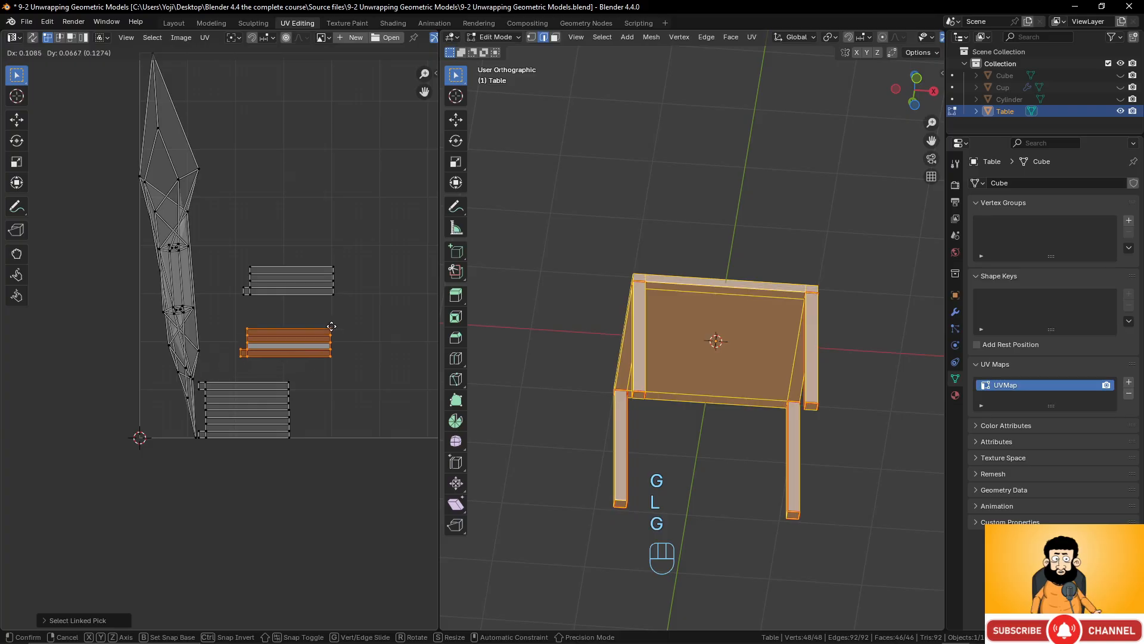
click(294, 374)
click(291, 380)
key(l)
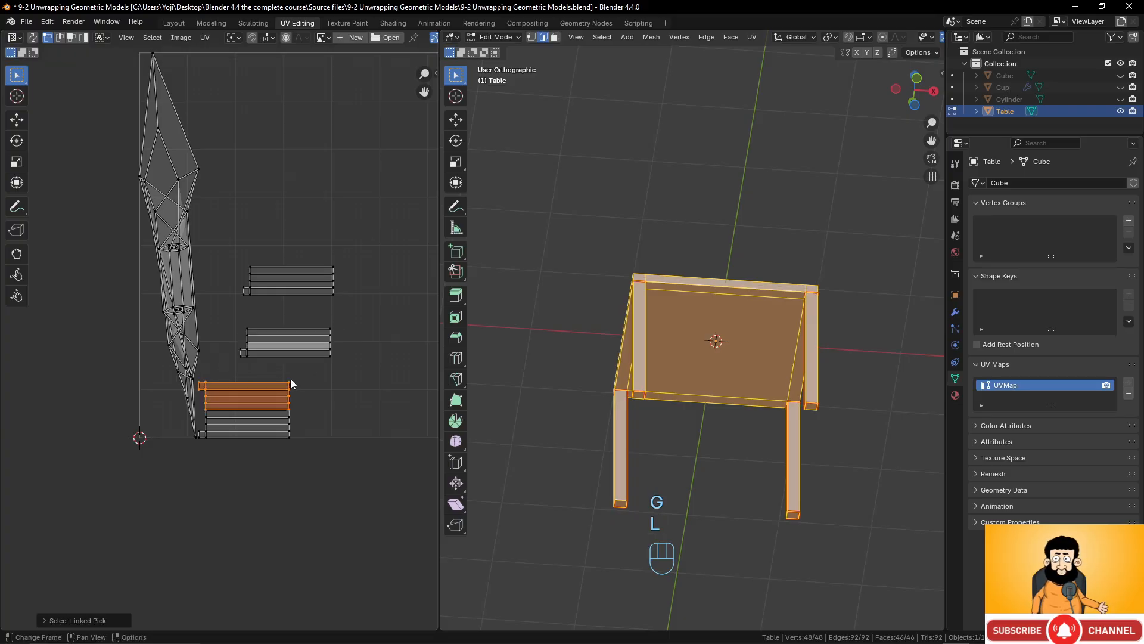
key(g)
click(354, 368)
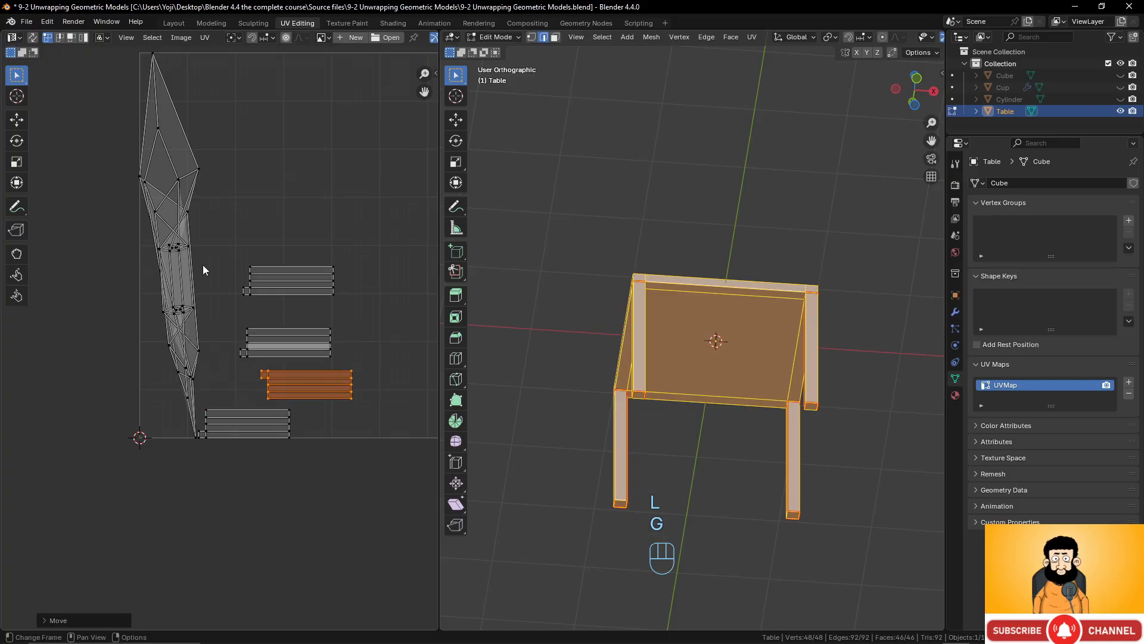
Examine the tabletop's UV island up close and compare it with the underside of the table model
middle_drag(200, 196, 170, 233)
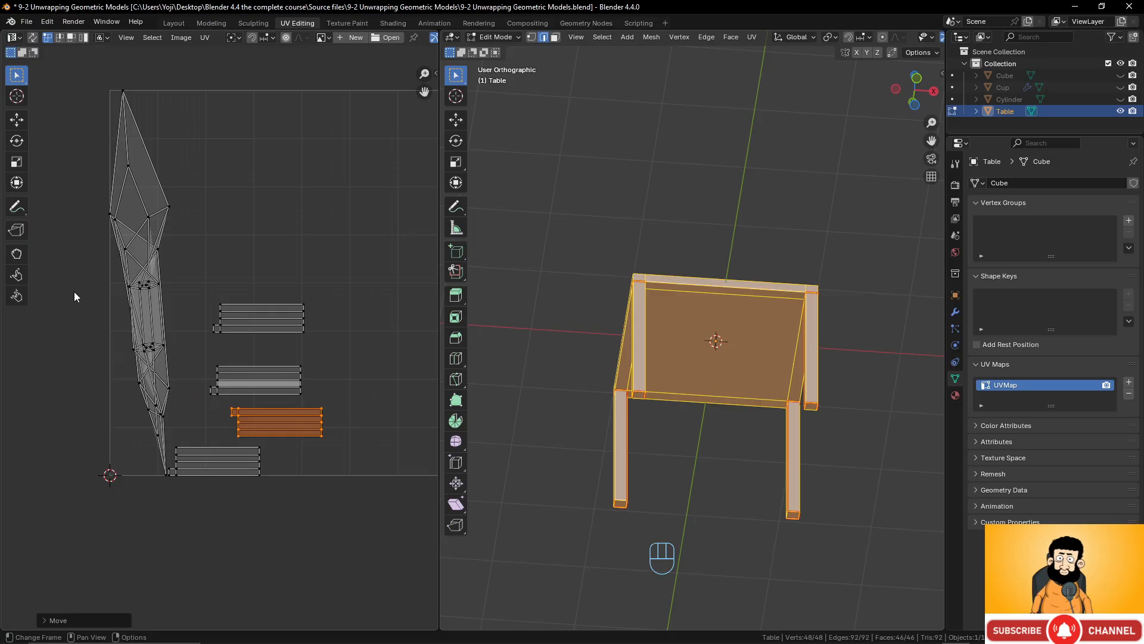
scroll(182, 318, up, 2)
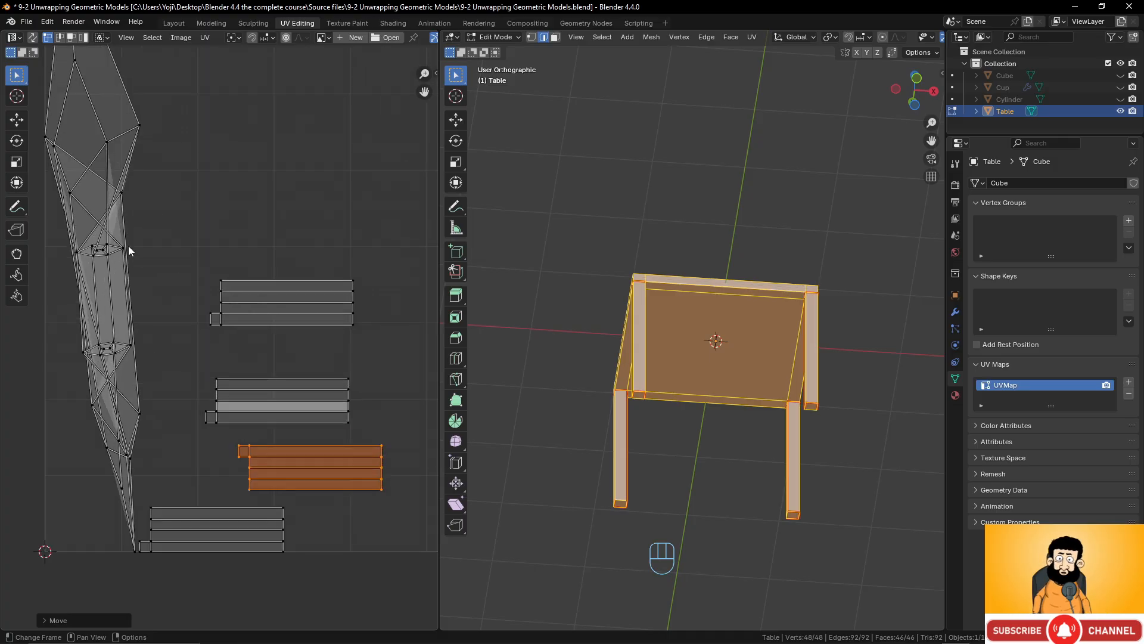
middle_drag(128, 246, 252, 326)
scroll(252, 325, up, 4)
middle_drag(234, 53, 236, 102)
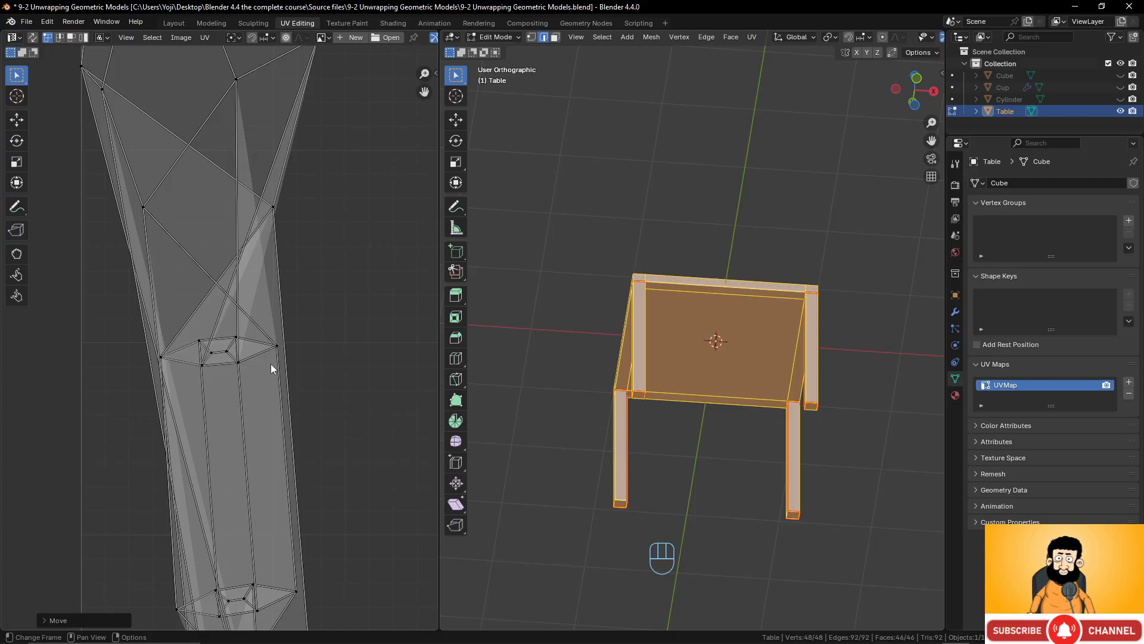
middle_drag(731, 305, 669, 327)
scroll(775, 376, up, 3)
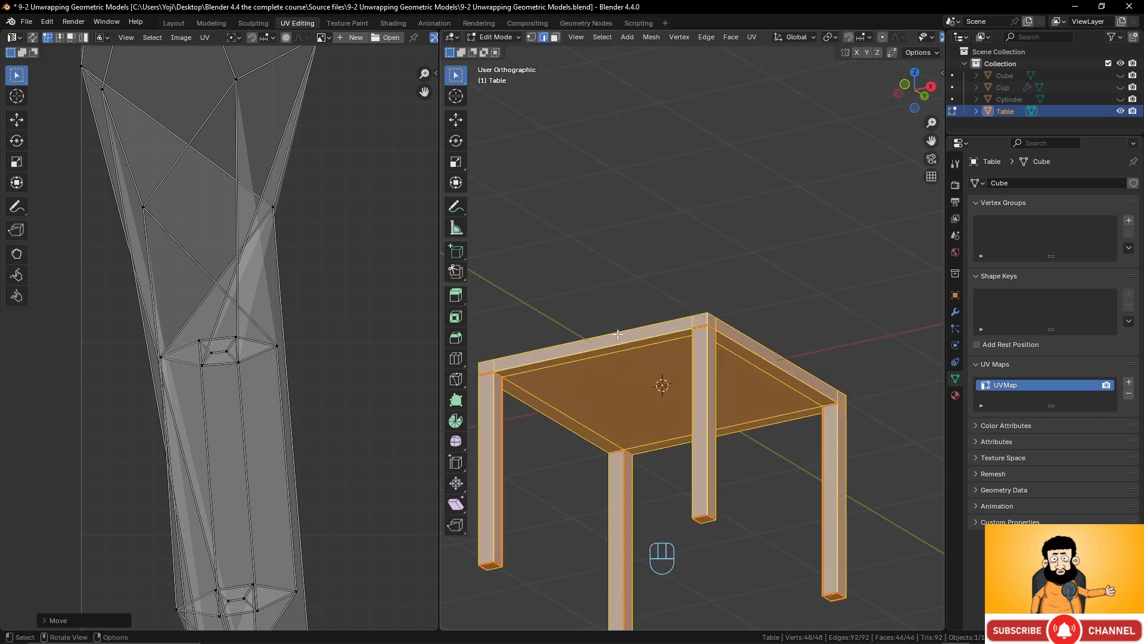
Mark the four lower outer edges of the tabletop between the legs as seams
click(576, 350)
shift+click(744, 348)
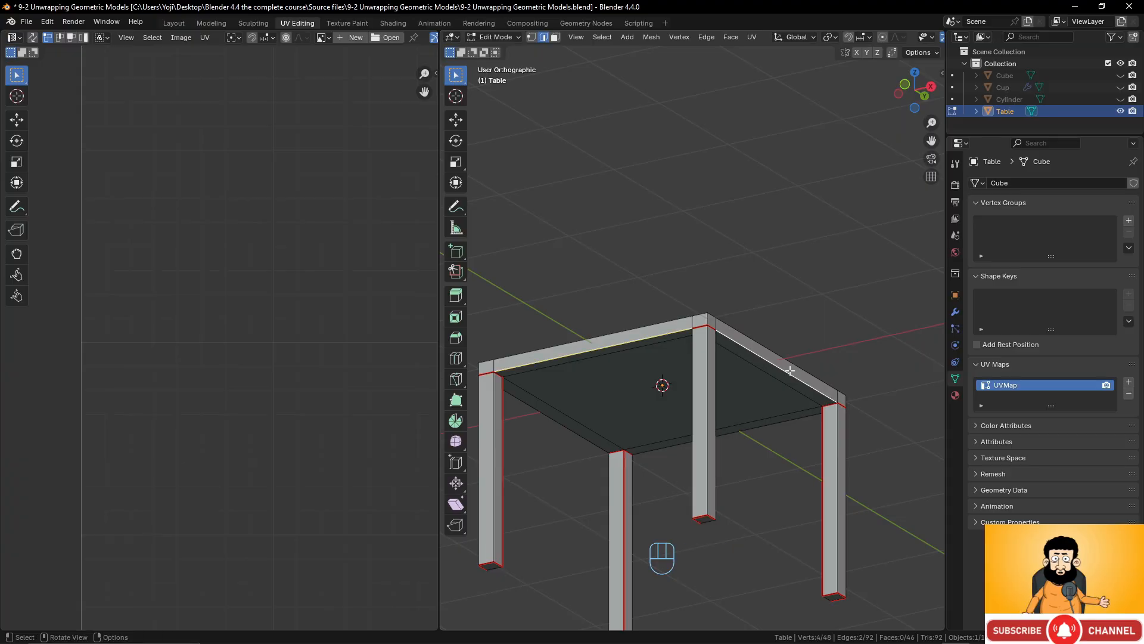
middle_drag(745, 349, 608, 369)
shift+click(670, 402)
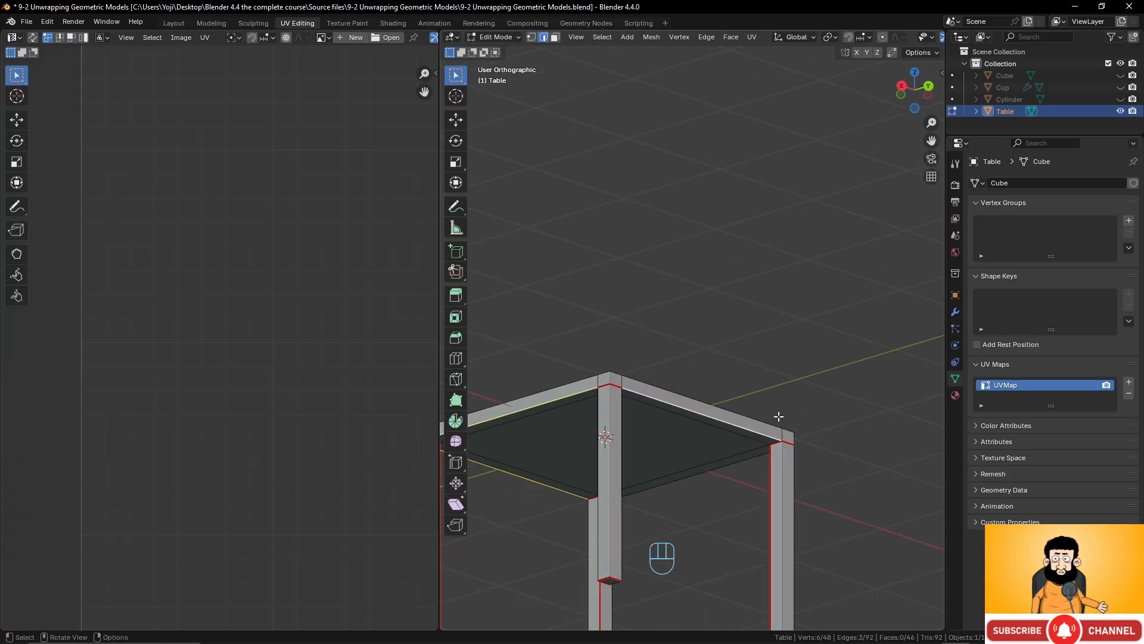
middle_drag(779, 417, 754, 372)
shift+click(785, 425)
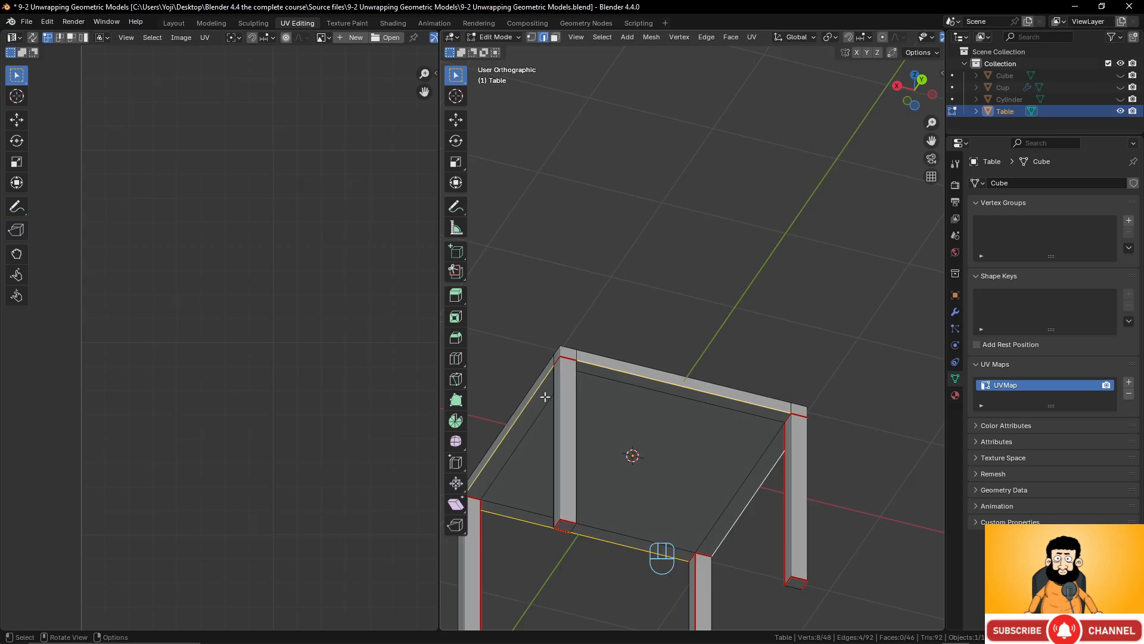
middle_drag(585, 382, 600, 394)
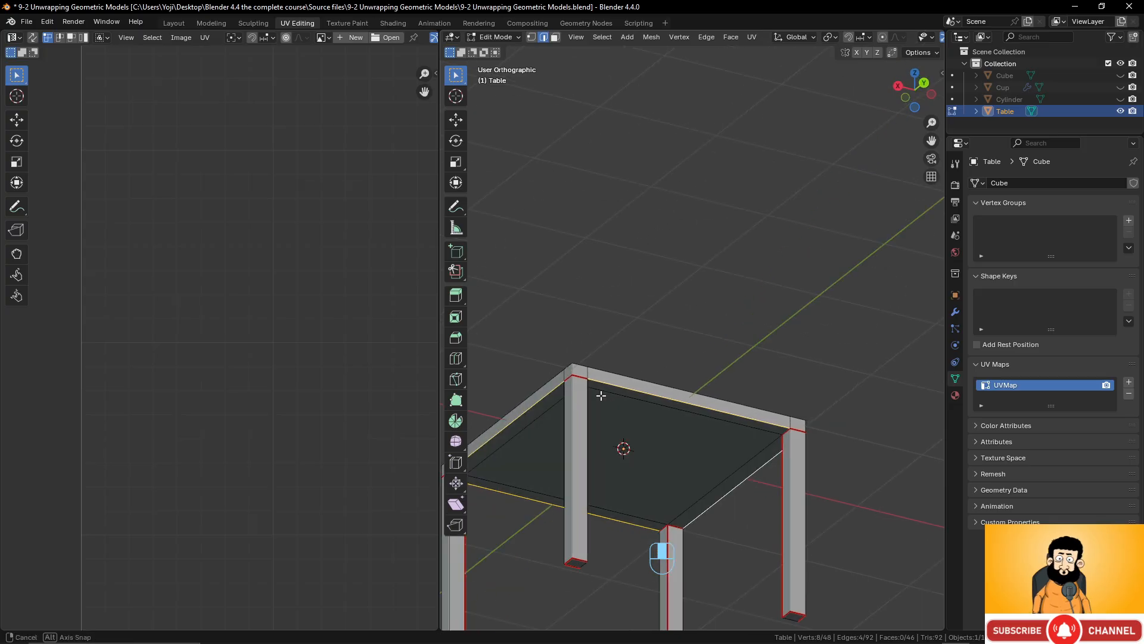
key(ctrl+e)
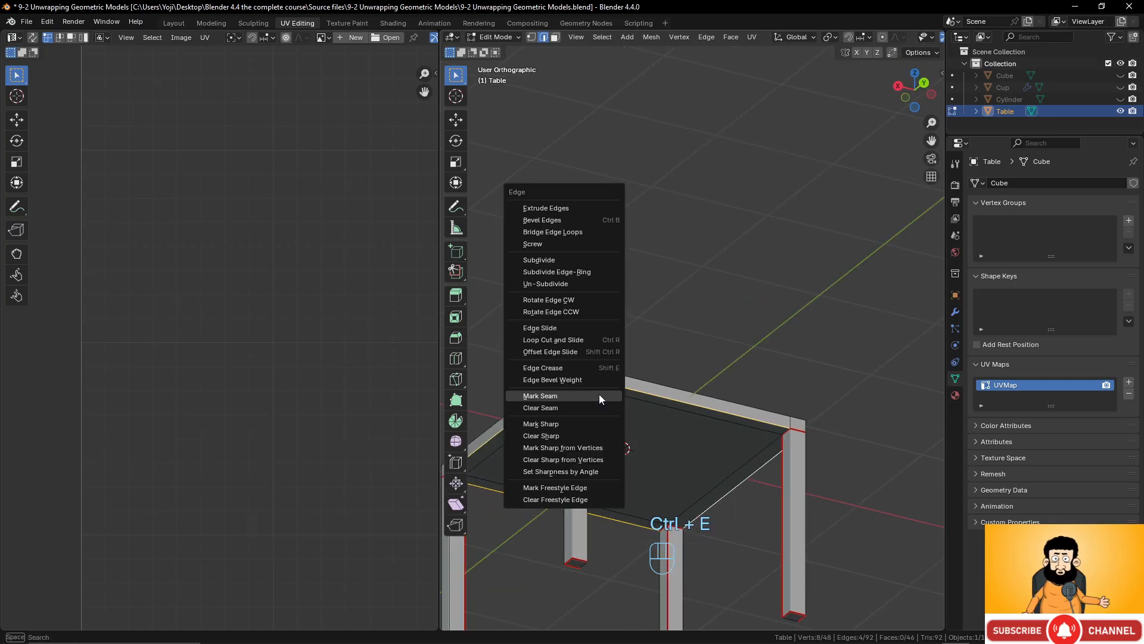
click(600, 395)
Unwrap the entire table again with the Angle Based method using the new underside seams
key(a)
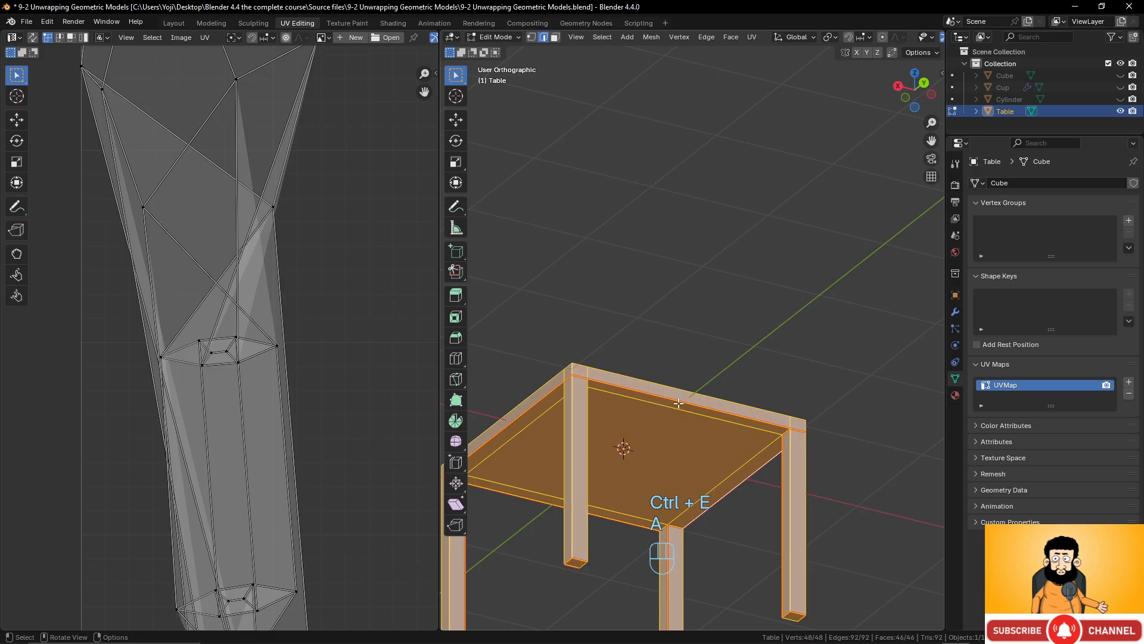
key(u)
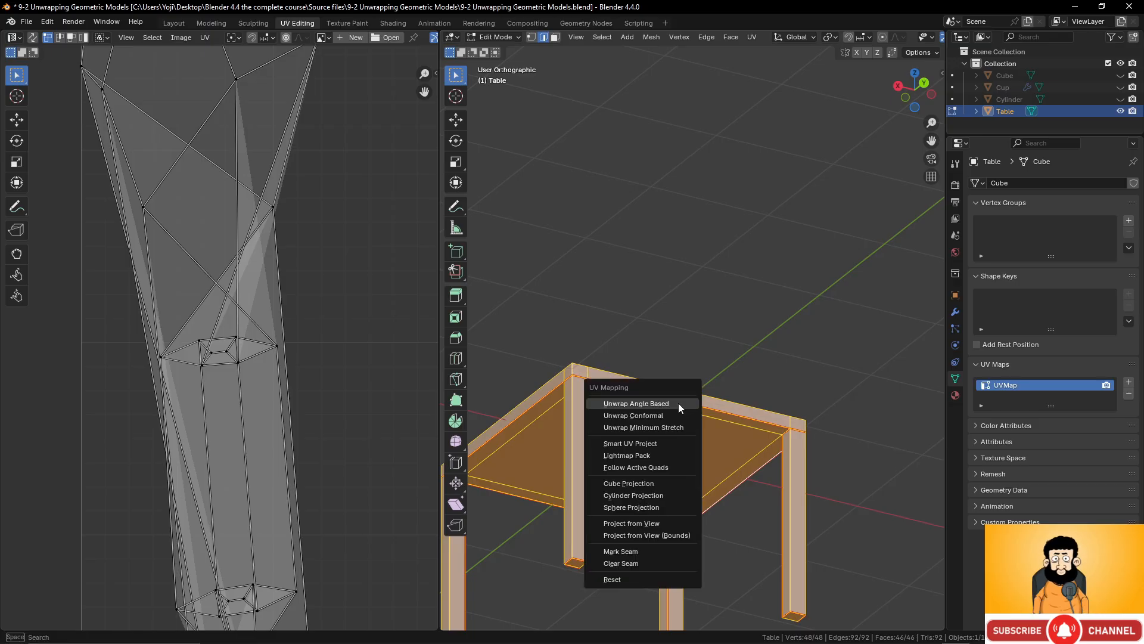
click(678, 402)
scroll(288, 284, down, 3)
scroll(209, 297, up, 3)
middle_drag(286, 326, 205, 306)
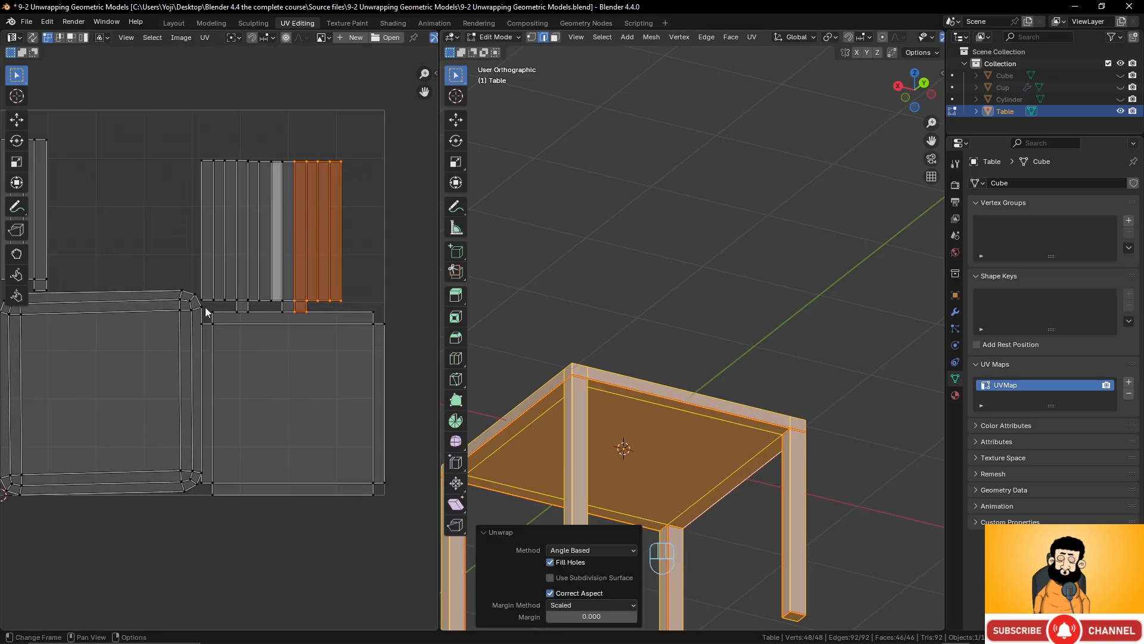
Select the two large tabletop islands in turn and examine the corners of the one with the side faces
click(374, 324)
key(l)
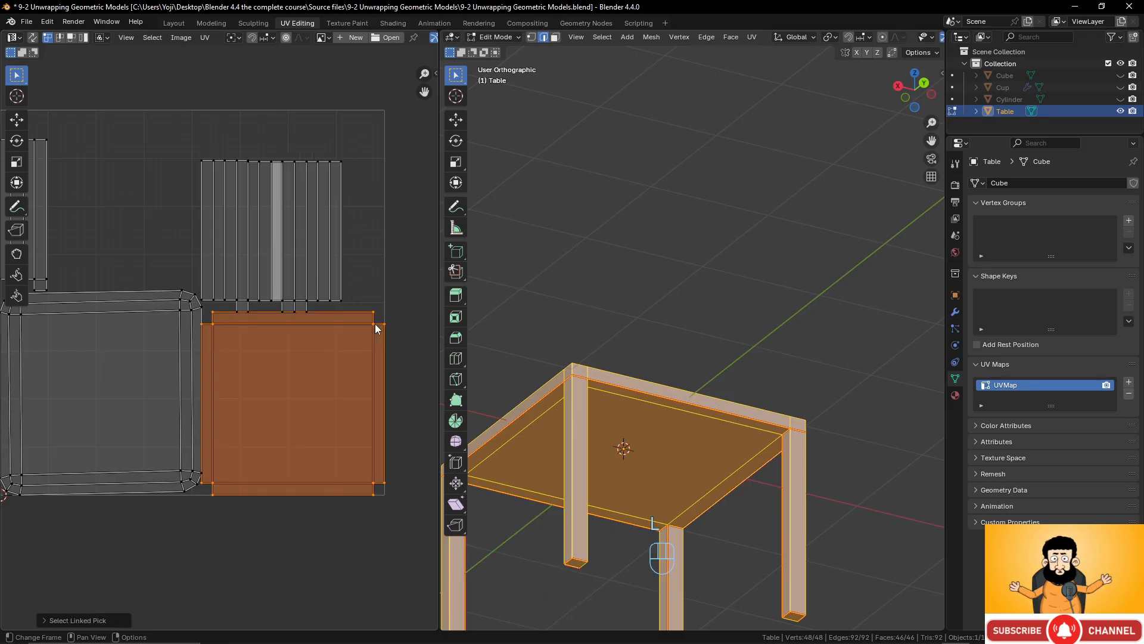
click(187, 311)
key(l)
middle_drag(656, 477, 671, 470)
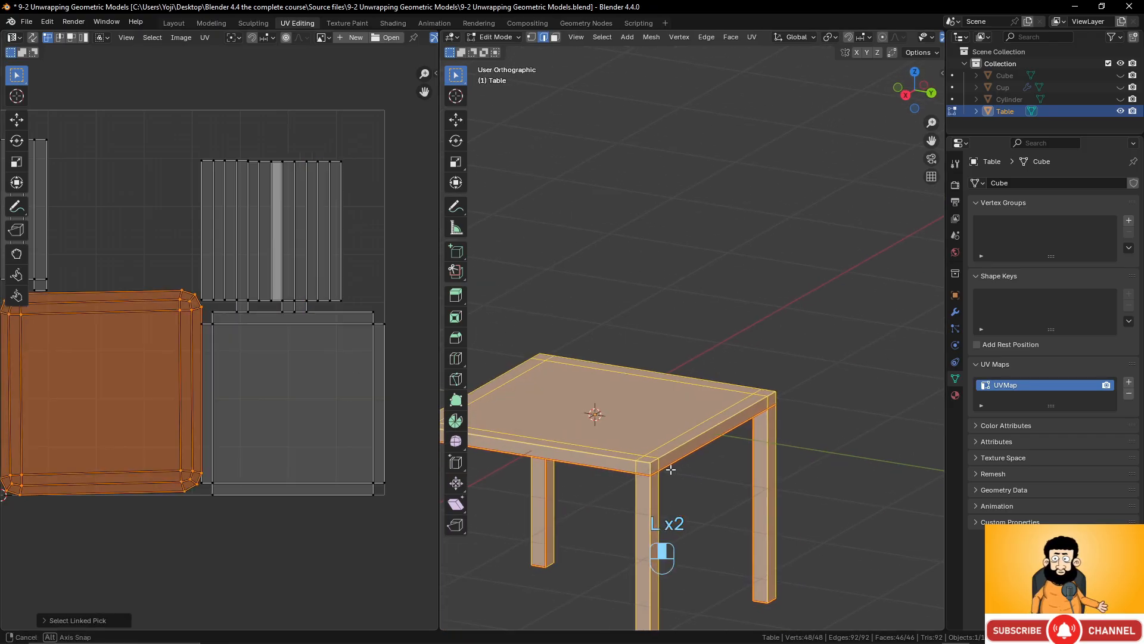
scroll(341, 341, up, 5)
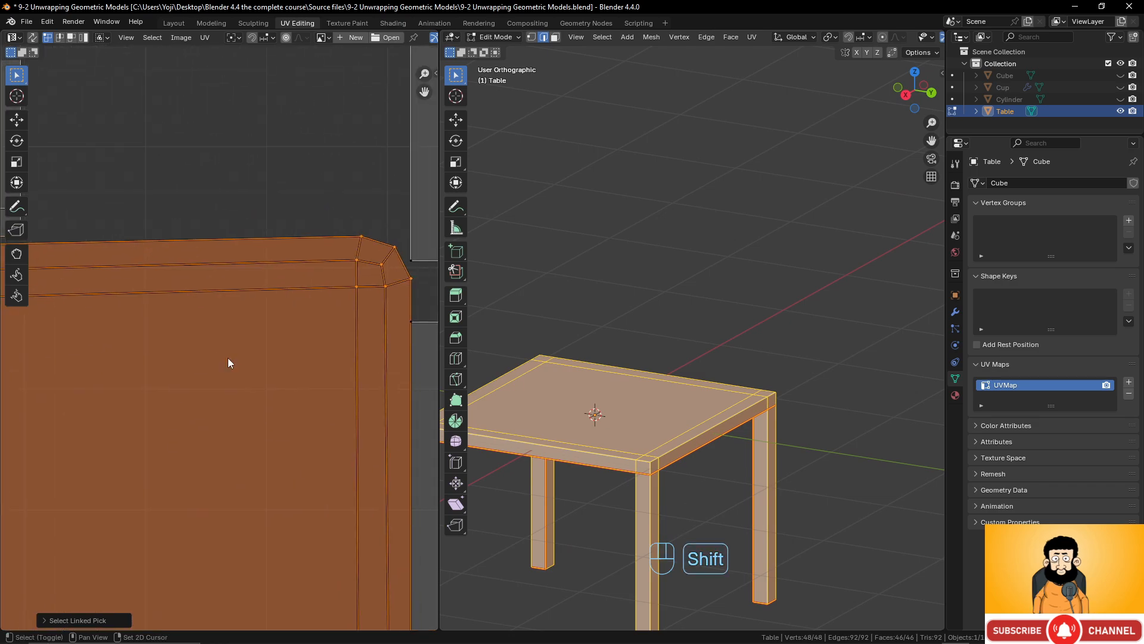
shift+middle_drag(400, 252, 383, 263)
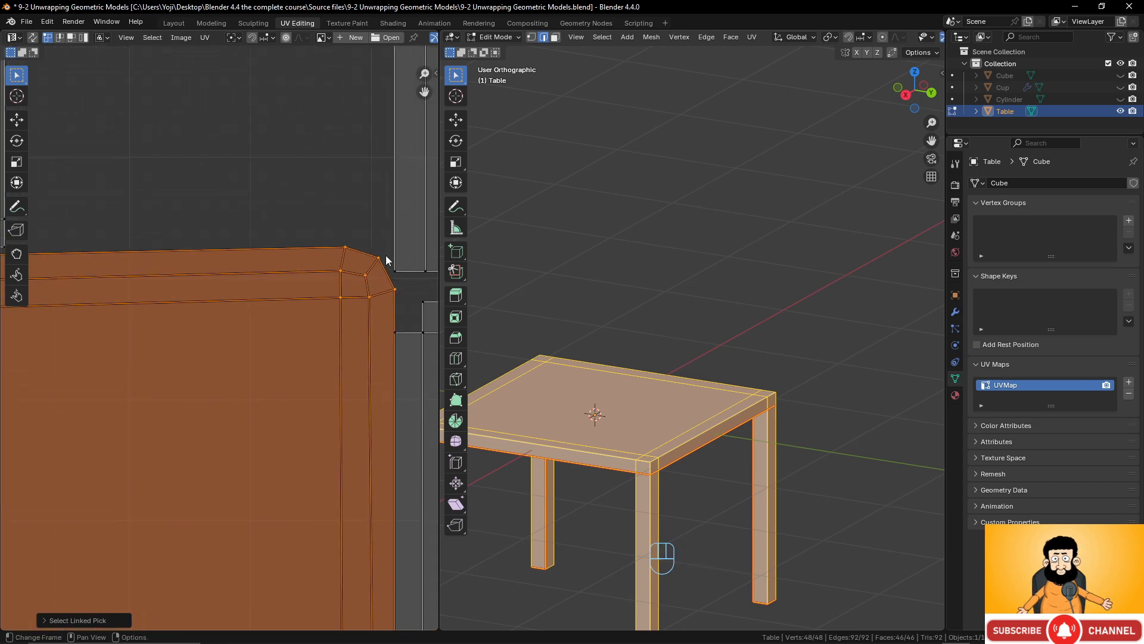
middle_drag(726, 455, 712, 475)
Mark the short vertical edges at the tabletop's four outer corners as seams
click(642, 514)
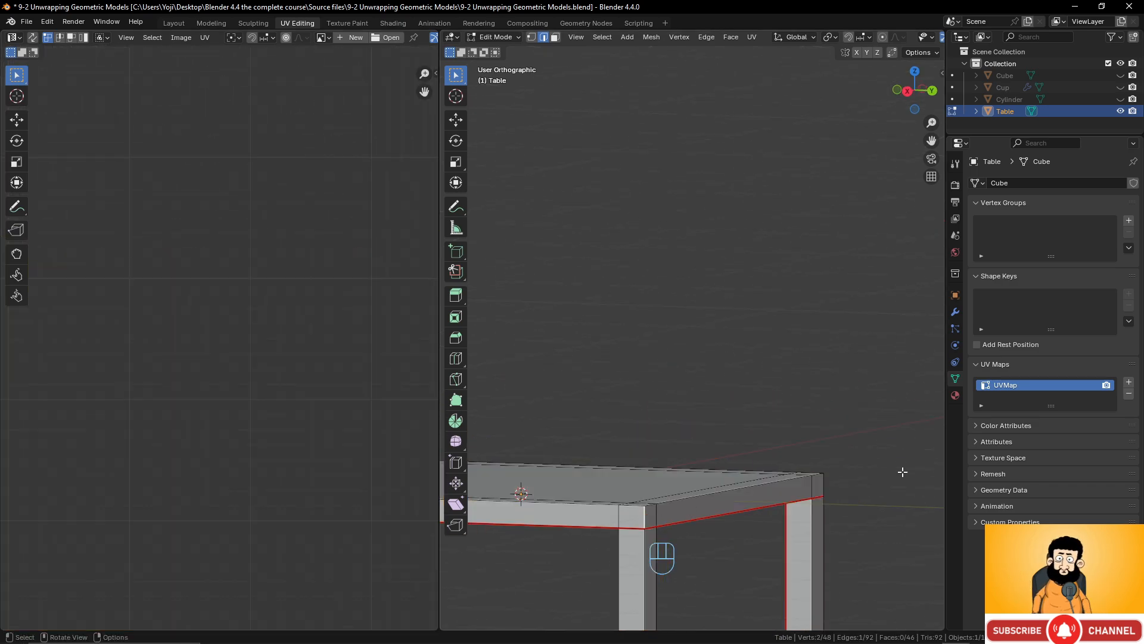
middle_drag(902, 471, 777, 485)
shift+click(852, 526)
middle_drag(908, 459, 784, 451)
shift+click(785, 449)
shift+click(784, 444)
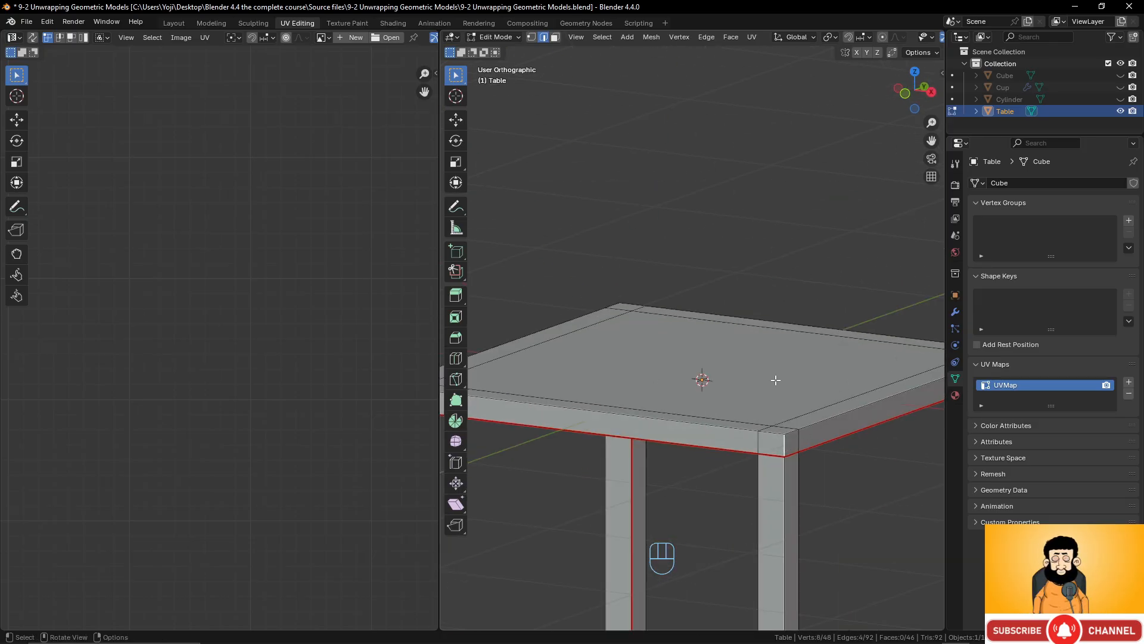
key(ctrl+e)
click(770, 380)
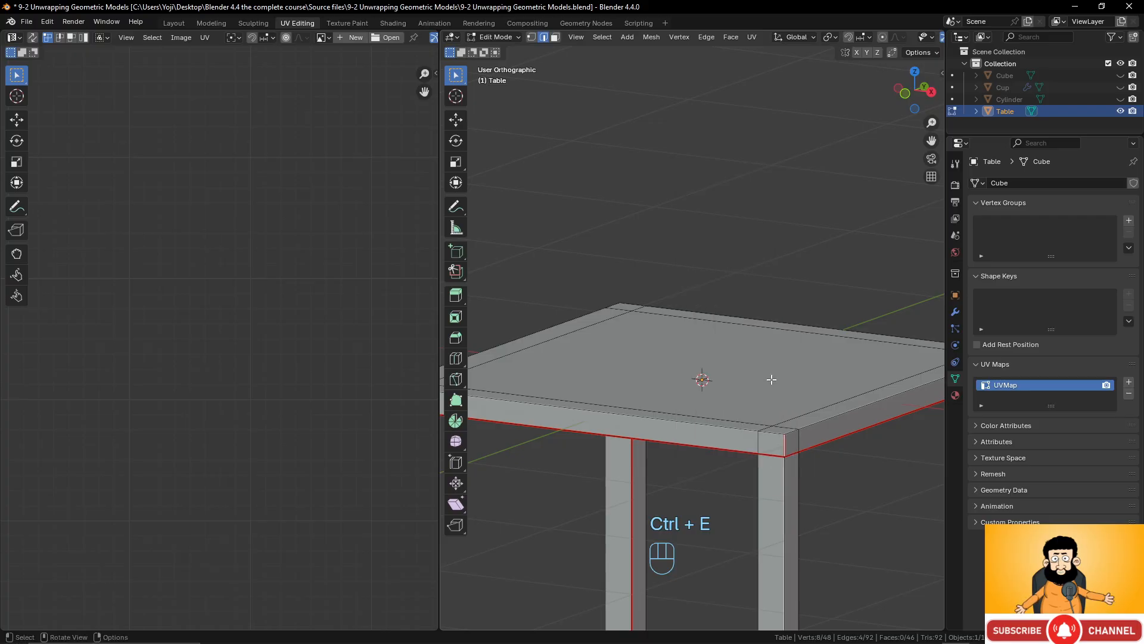
Unwrap the entire table again with the Angle Based method using the new corner seams
key(a)
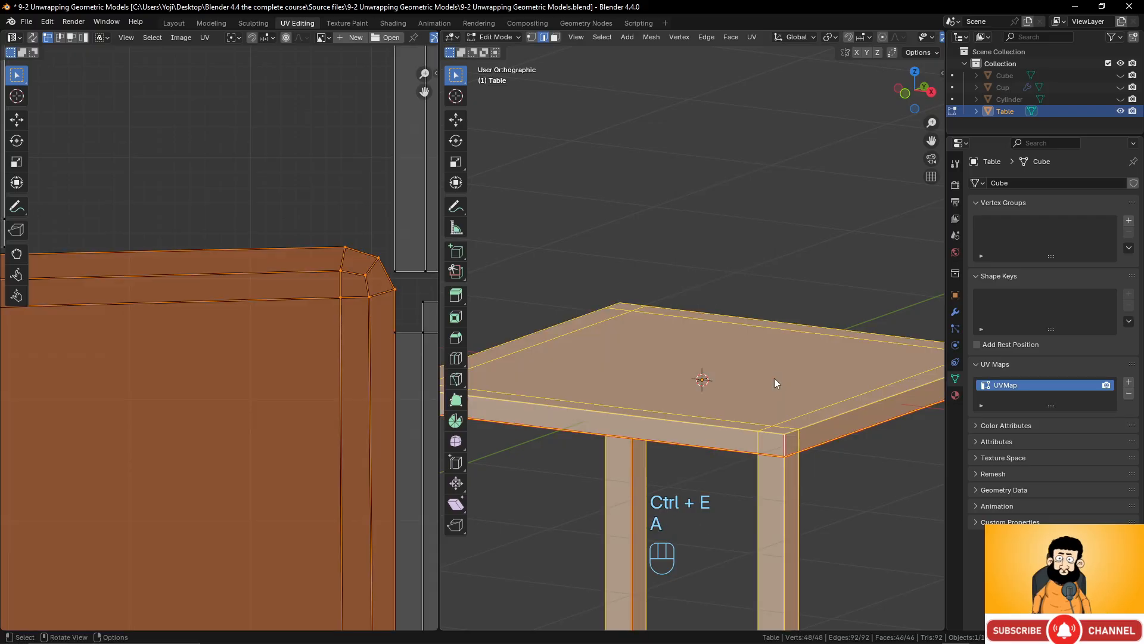
key(u)
click(774, 378)
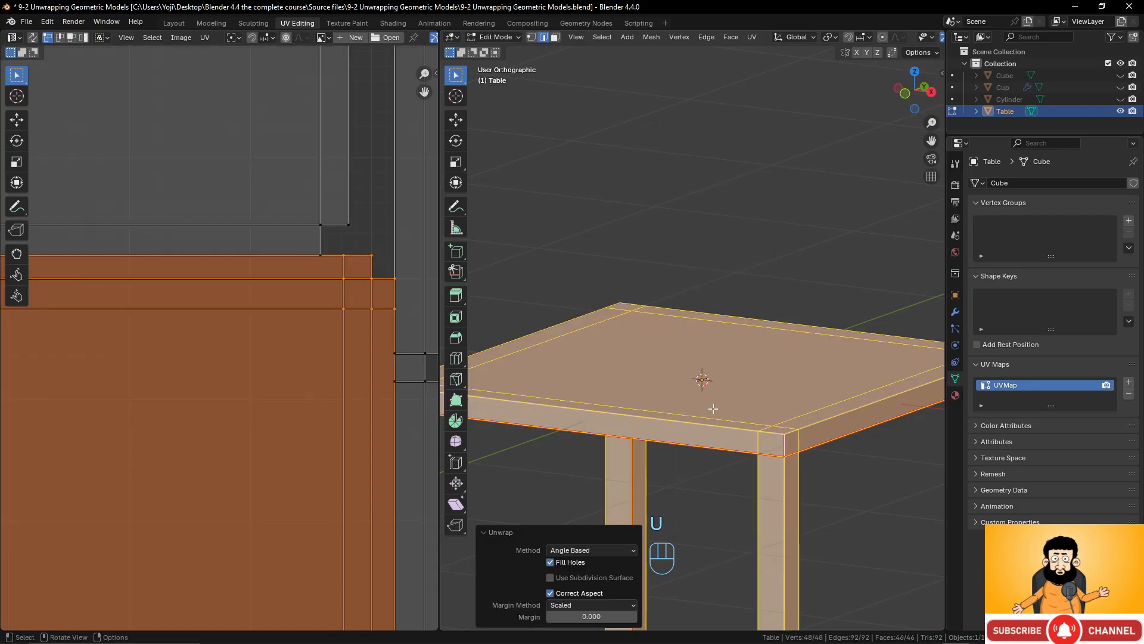
scroll(322, 315, up, 2)
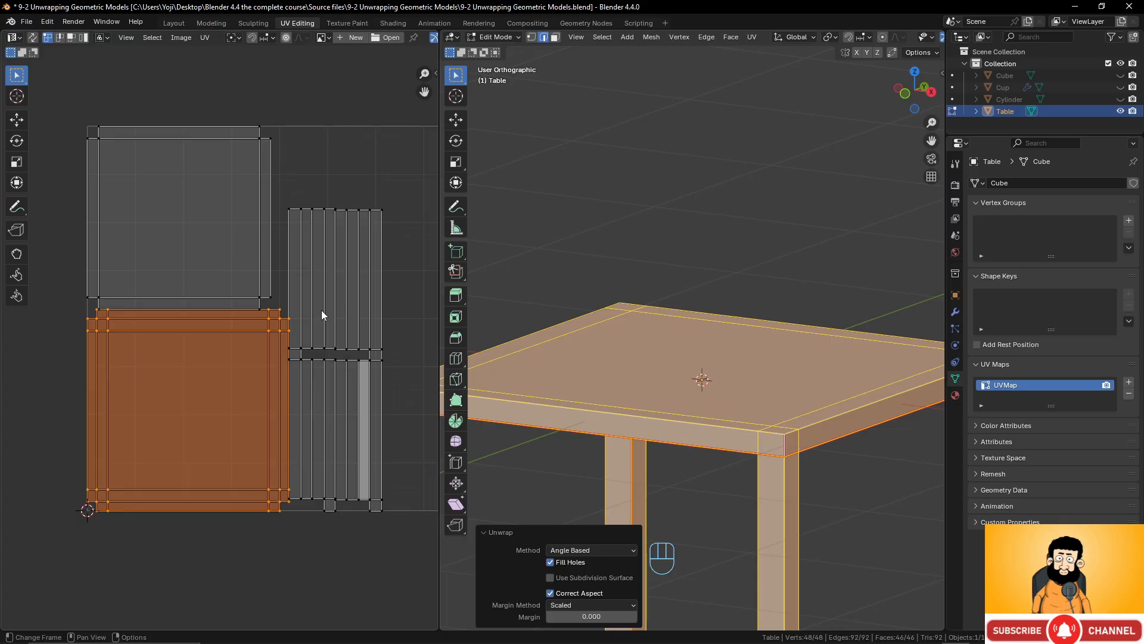
Leave mesh editing and create a new material for the table in the Shading workspace, with the node editor enlarged
key(Tab)
scroll(598, 275, down, 3)
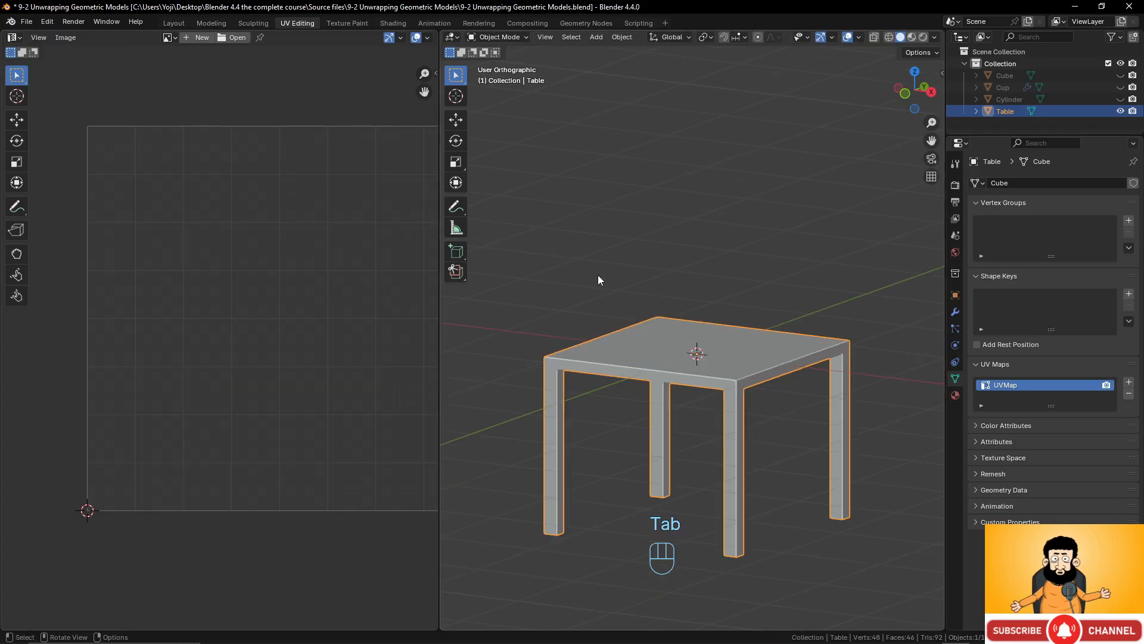
scroll(699, 336, up, 1)
shift+middle_drag(698, 336, 680, 314)
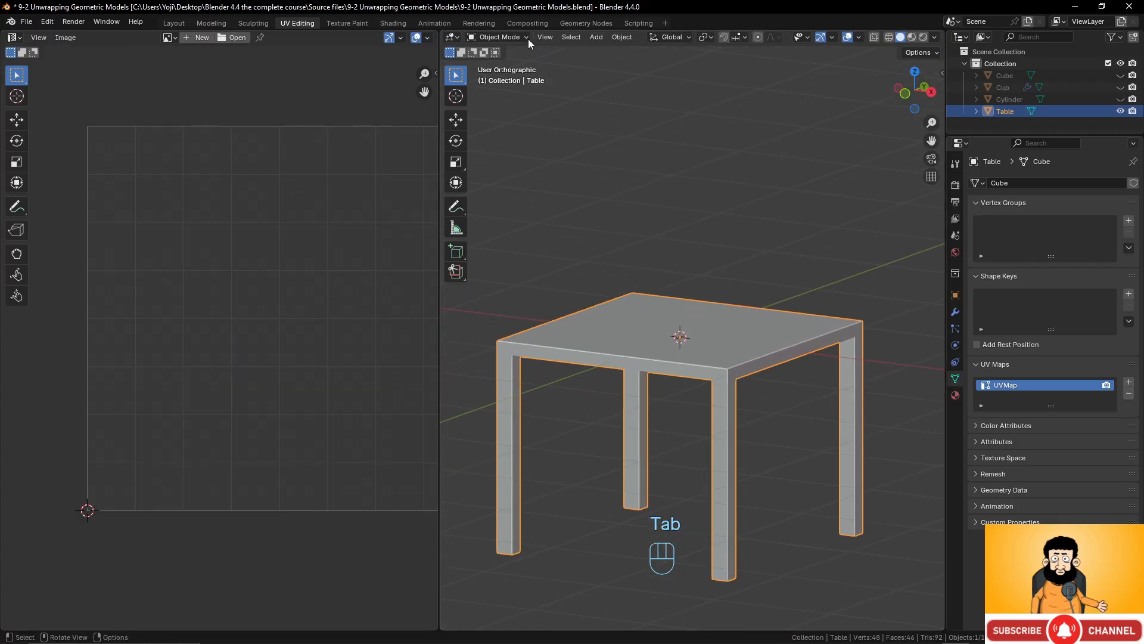
click(399, 22)
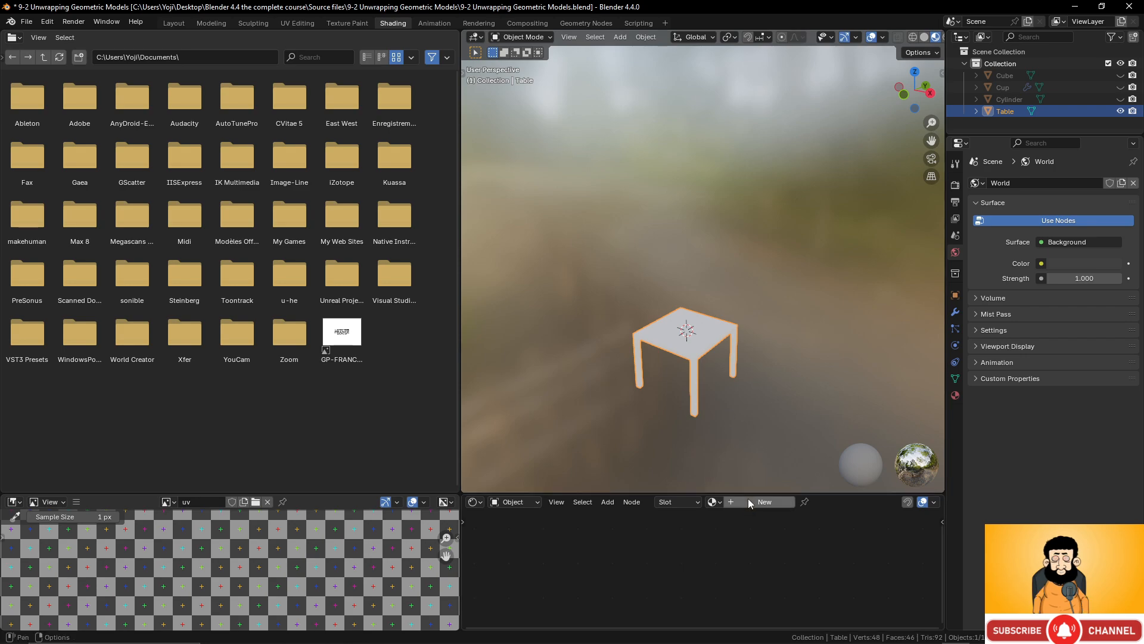
drag(748, 498, 751, 355)
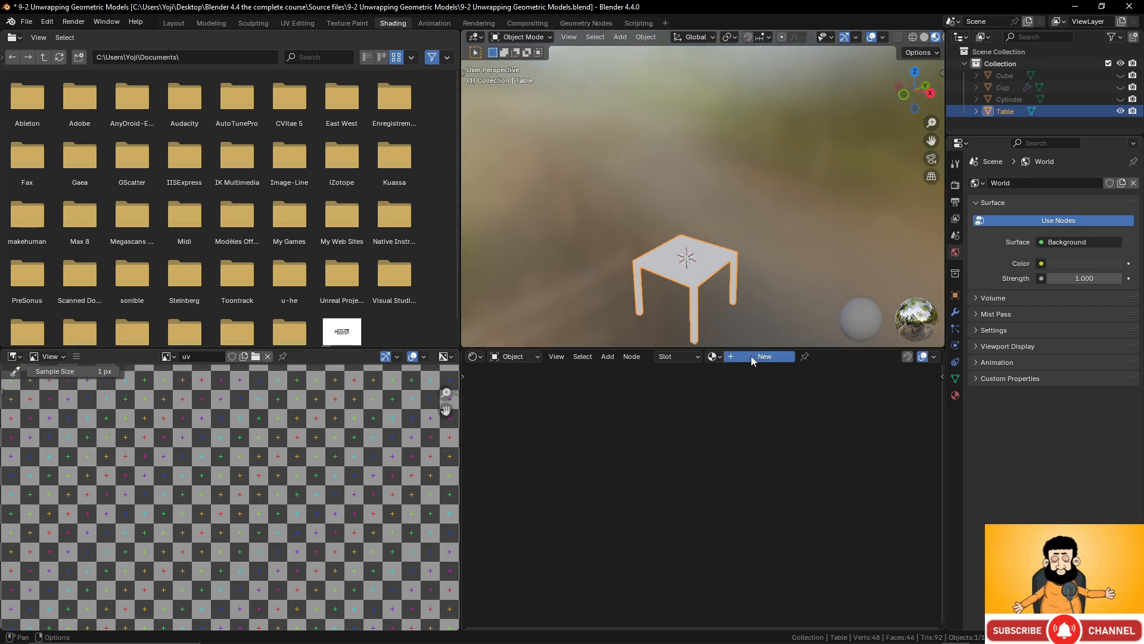
click(751, 356)
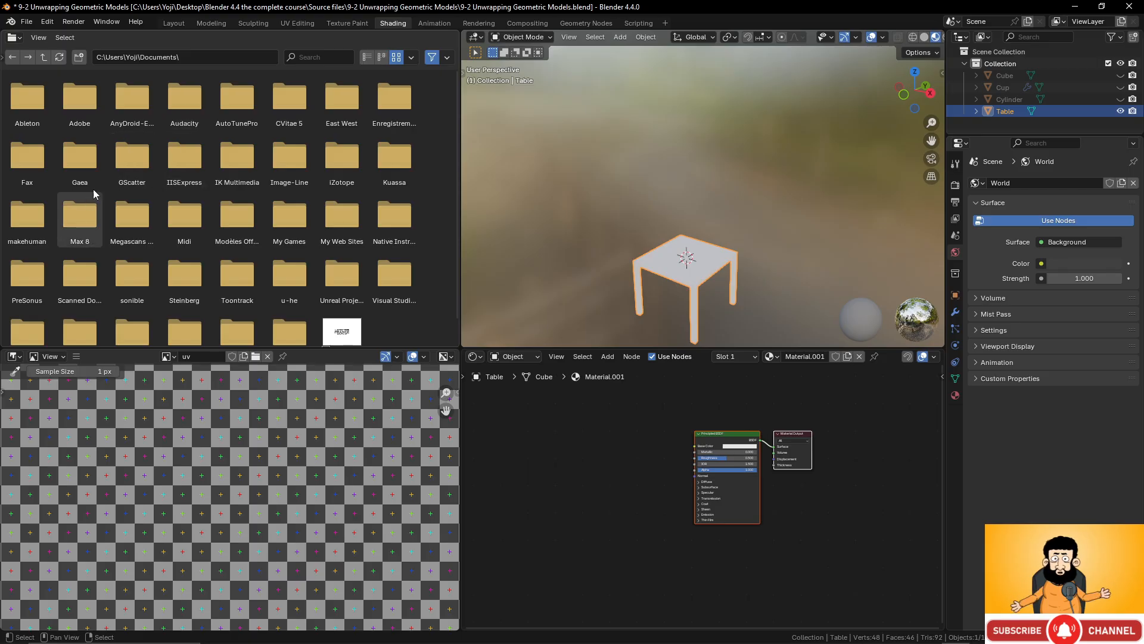
Browse the course's source files to the "8-04 Using Texture Sets\Textures\Dark wood" folder
click(3, 56)
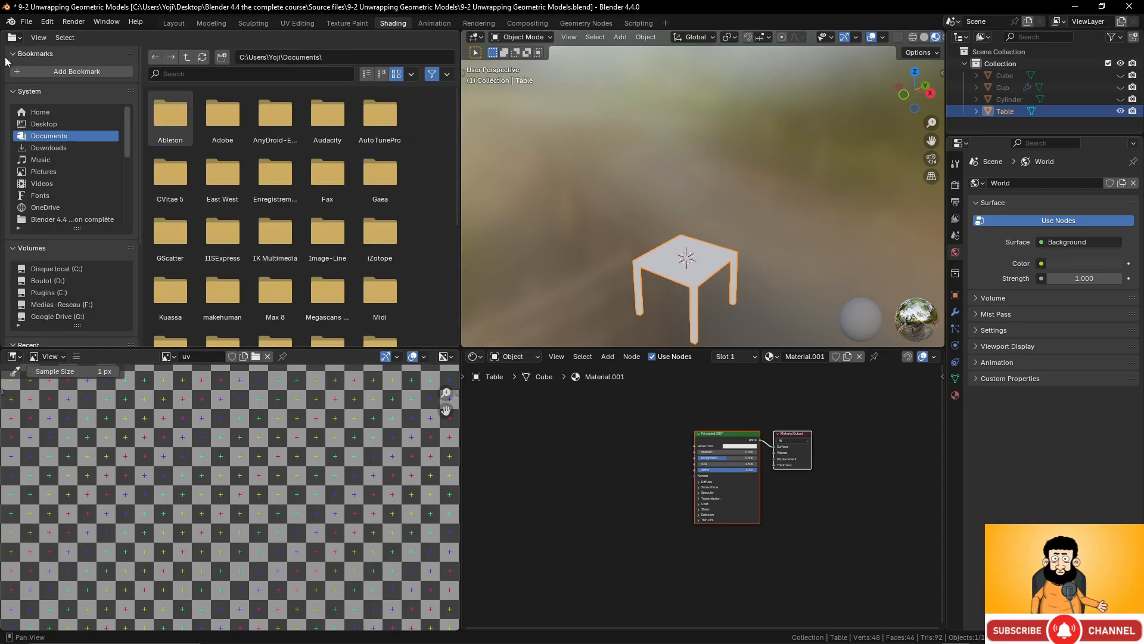
scroll(72, 282, up, 2)
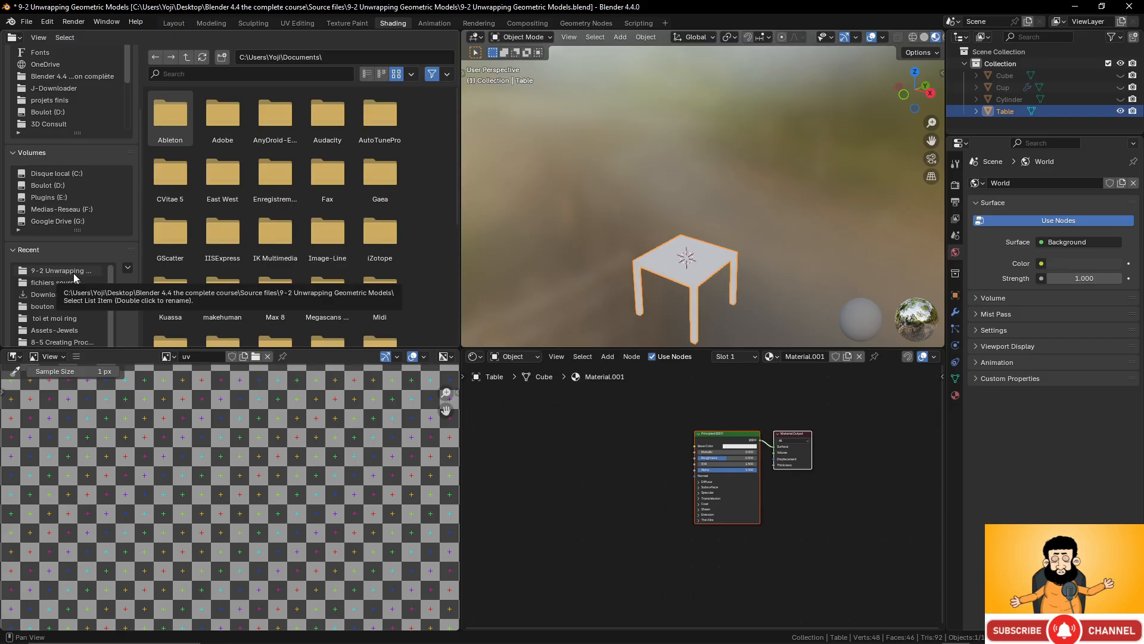
click(87, 343)
click(186, 57)
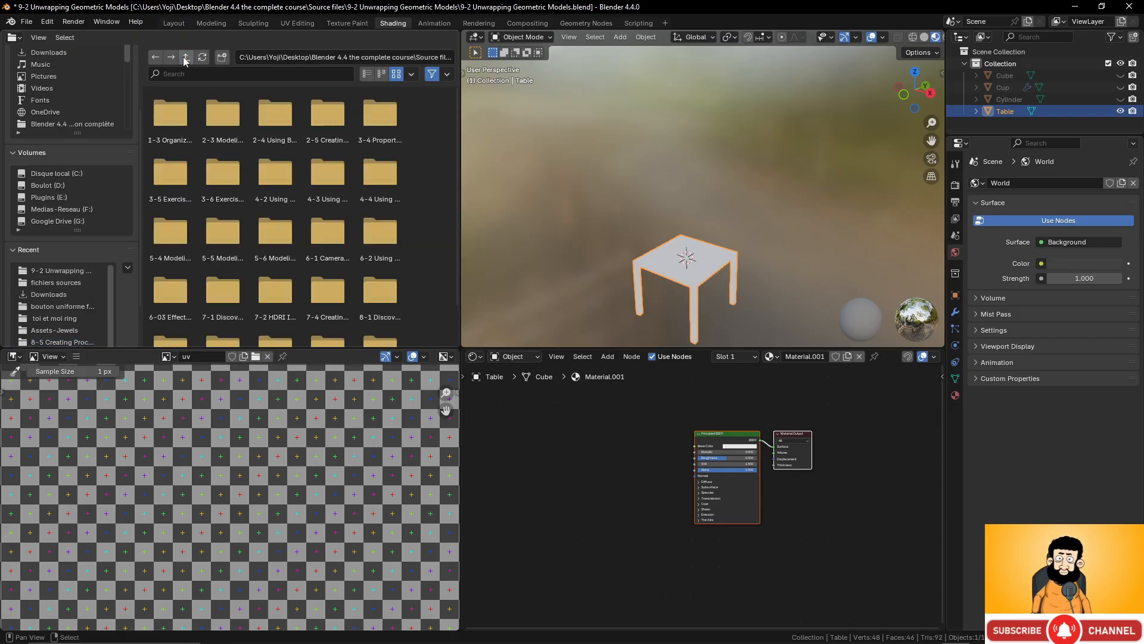
scroll(253, 209, down, 2)
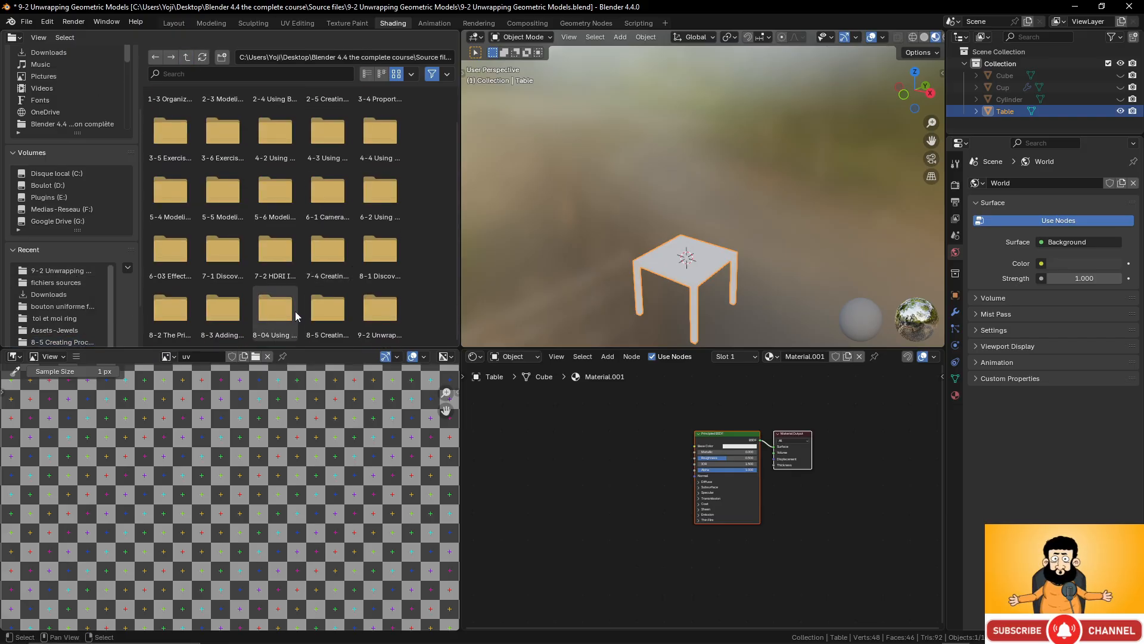
double_click(278, 318)
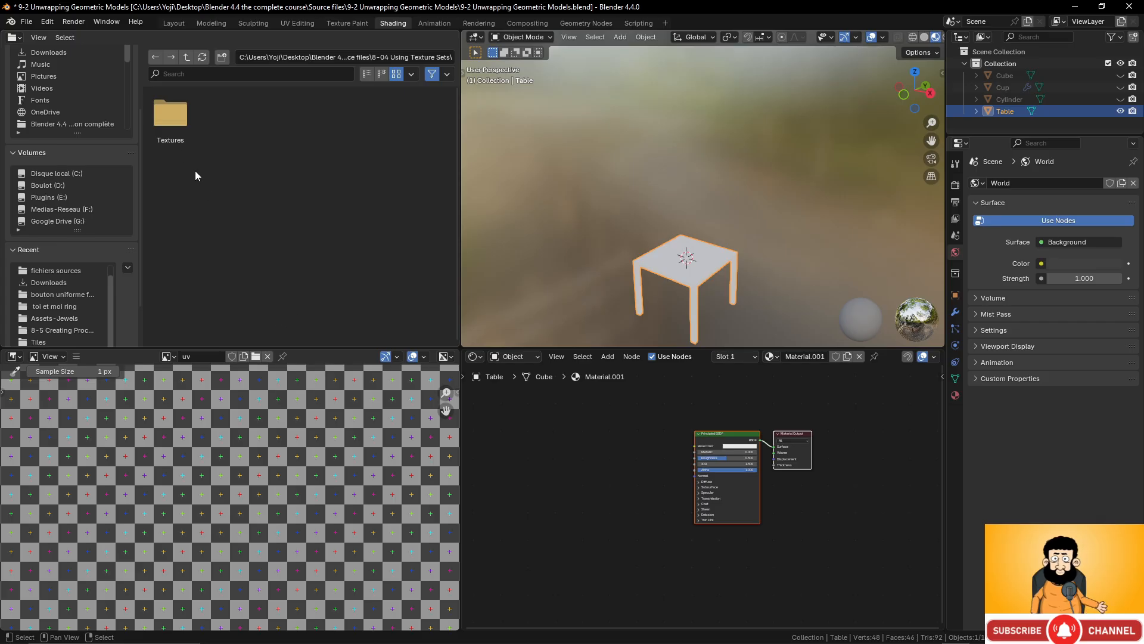
double_click(170, 119)
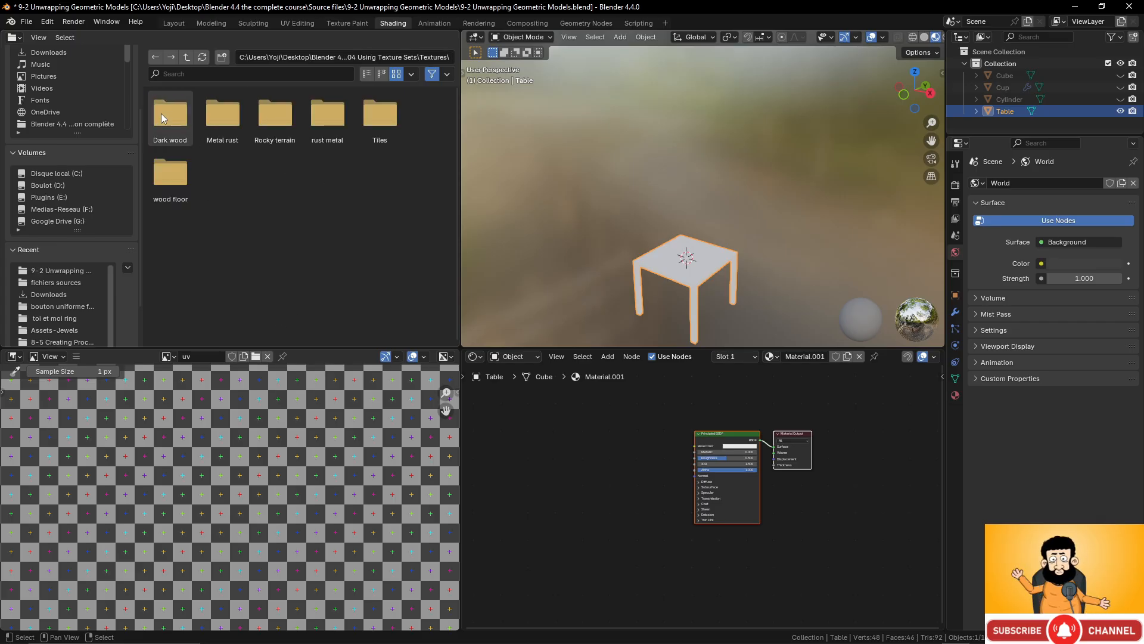
double_click(162, 117)
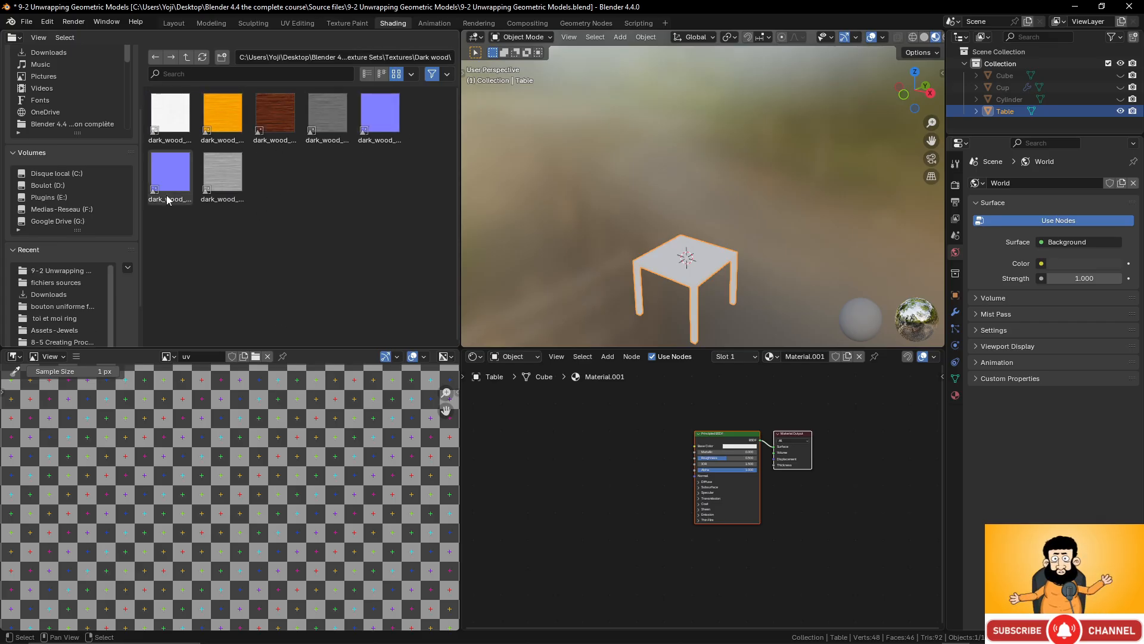
Open the Principled Texture Setup for the Principled BSDF node and point it to the copied "Dark wood" folder path
click(715, 439)
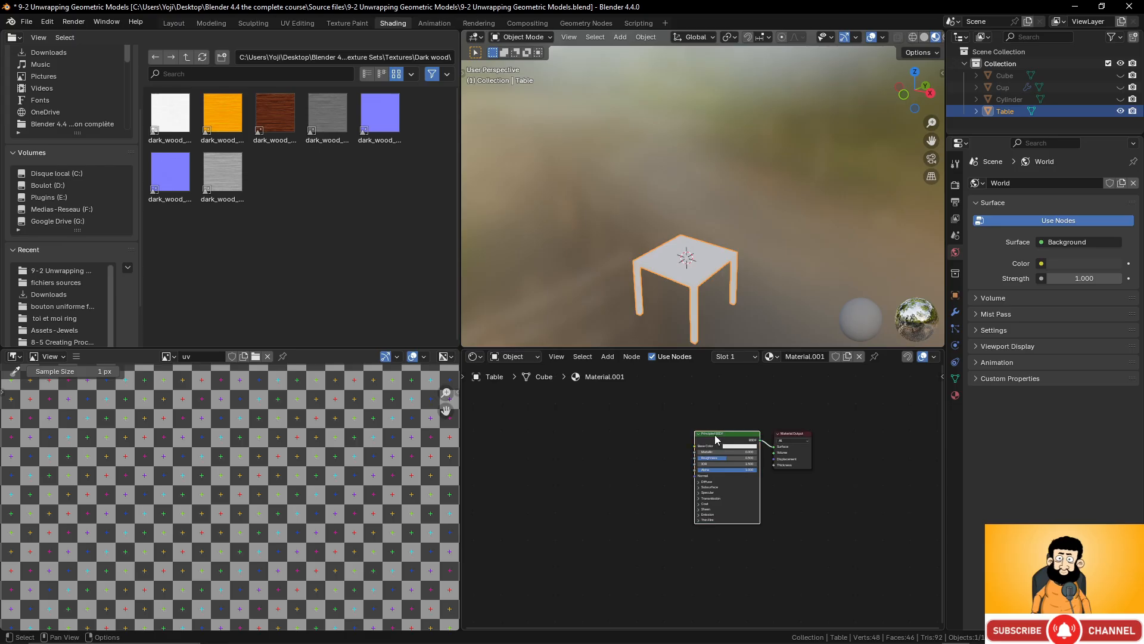
key(ctrl+shift+t)
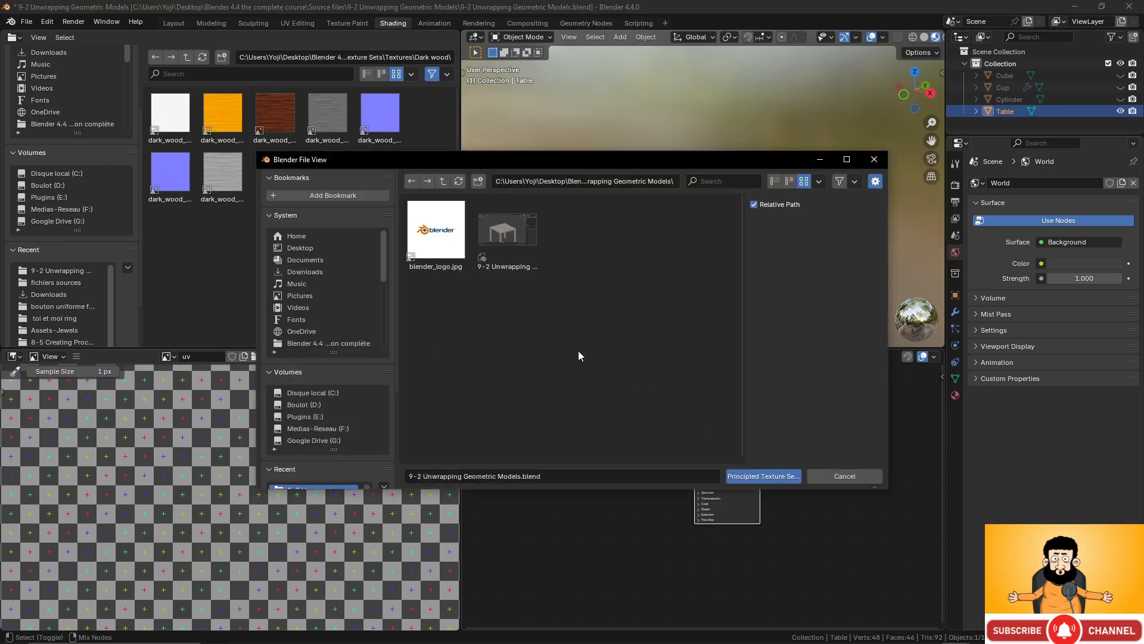
click(840, 474)
click(356, 56)
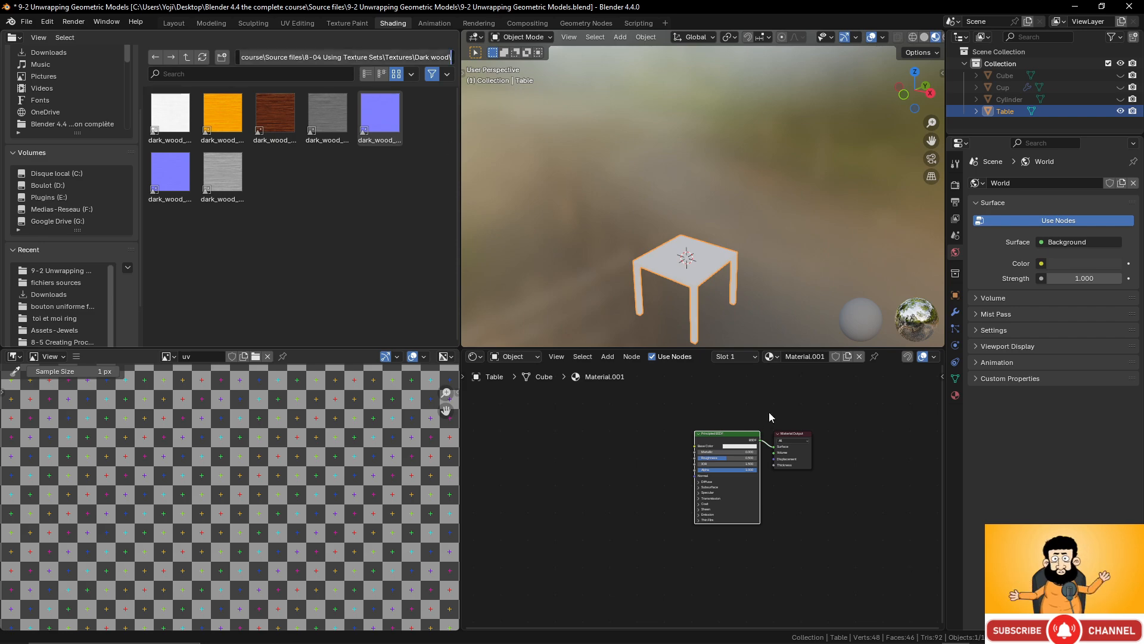
key(Return)
key(ctrl+shift+t)
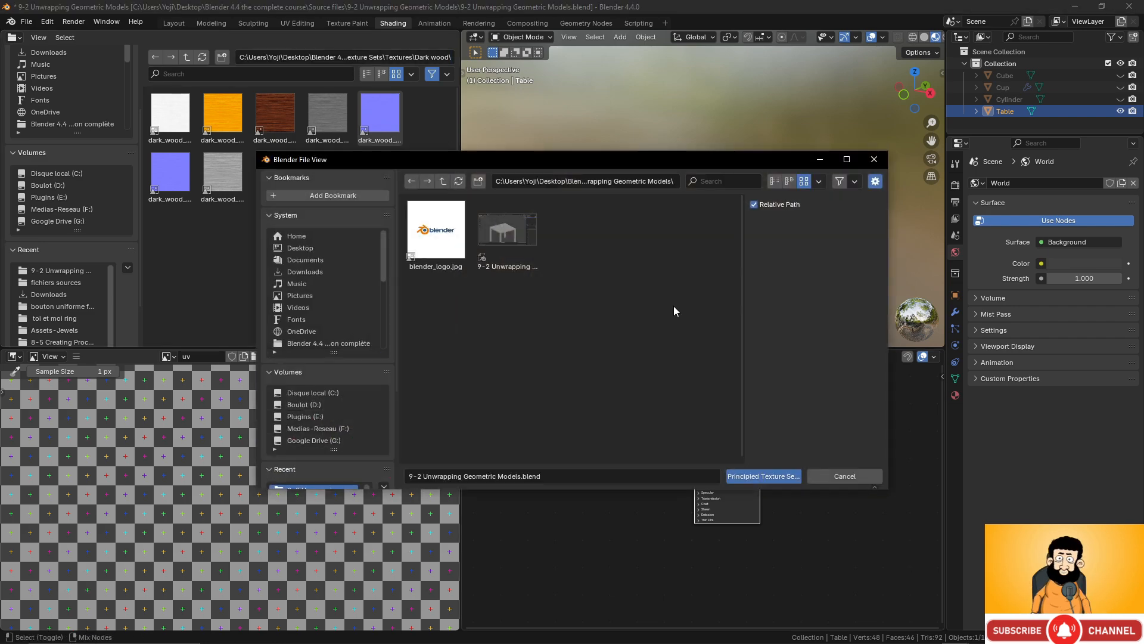
click(581, 182)
text(C:\Users\Yoji\Desktop\Blender 4.4 the complete course\Source files\8-04 Using Texture Sets\Textures\Dark wood\)
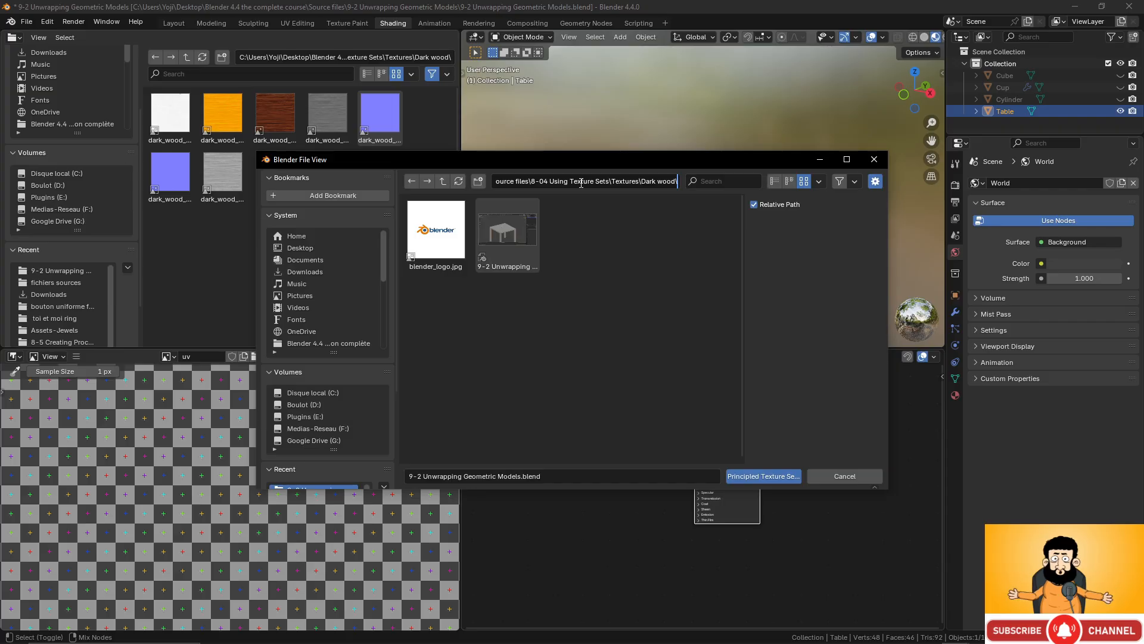
key(Return)
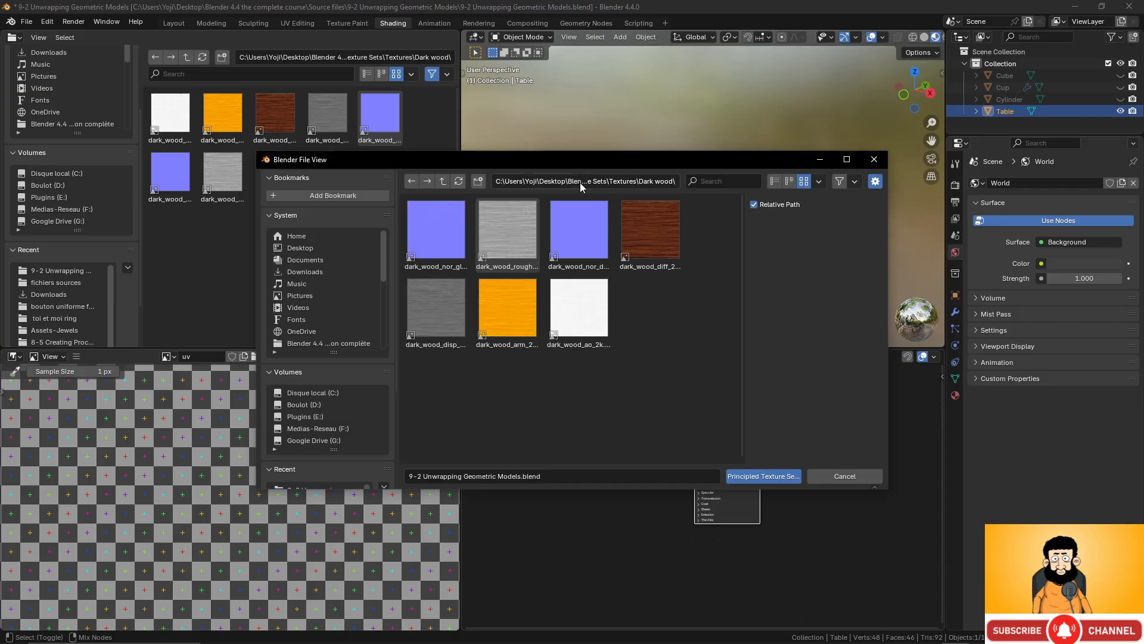
Load dark_wood_diff_2k.jpg, dark_wood_nor_gl_2k.jpg and dark_wood_rough_2k.jpg into the table's material and inspect the textured table
click(662, 235)
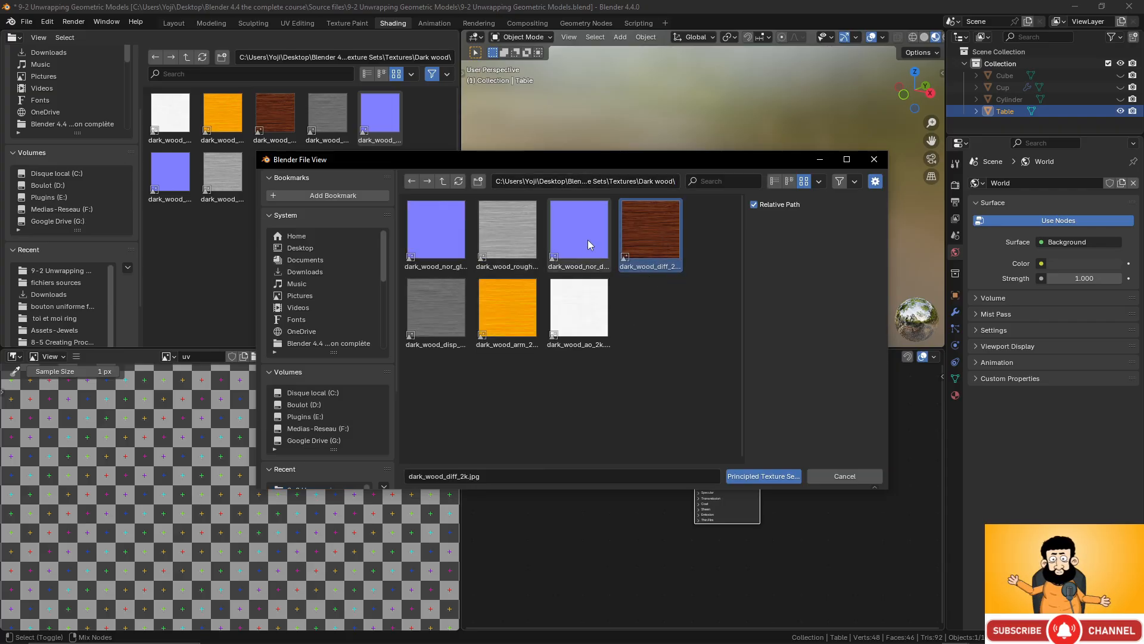
ctrl+click(444, 231)
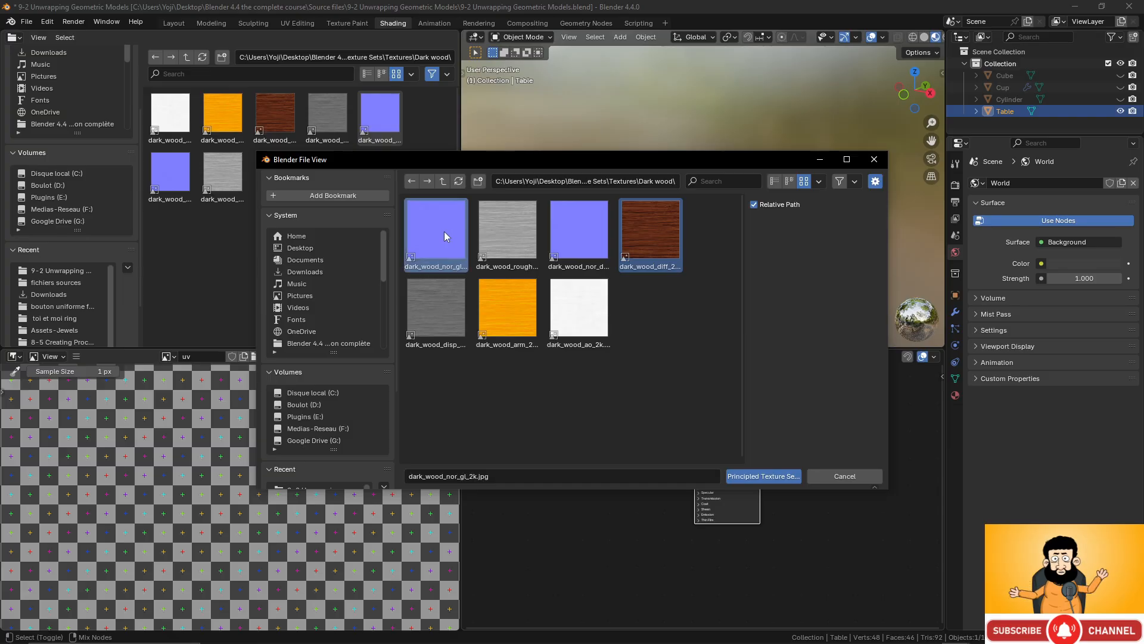
ctrl+click(503, 233)
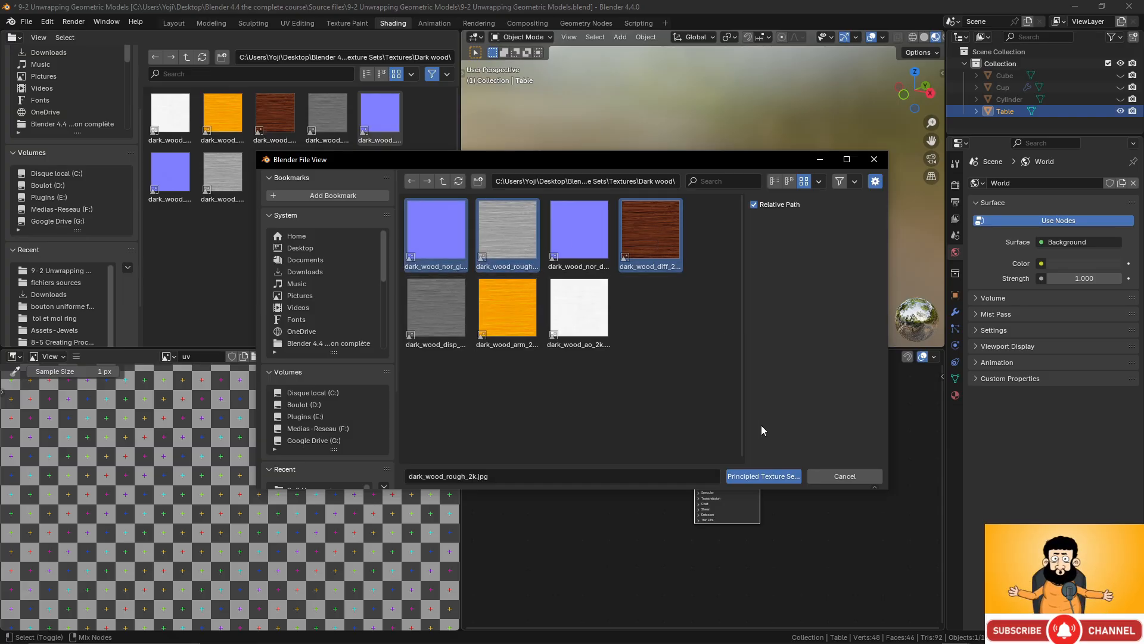
click(783, 476)
scroll(720, 417, up, 4)
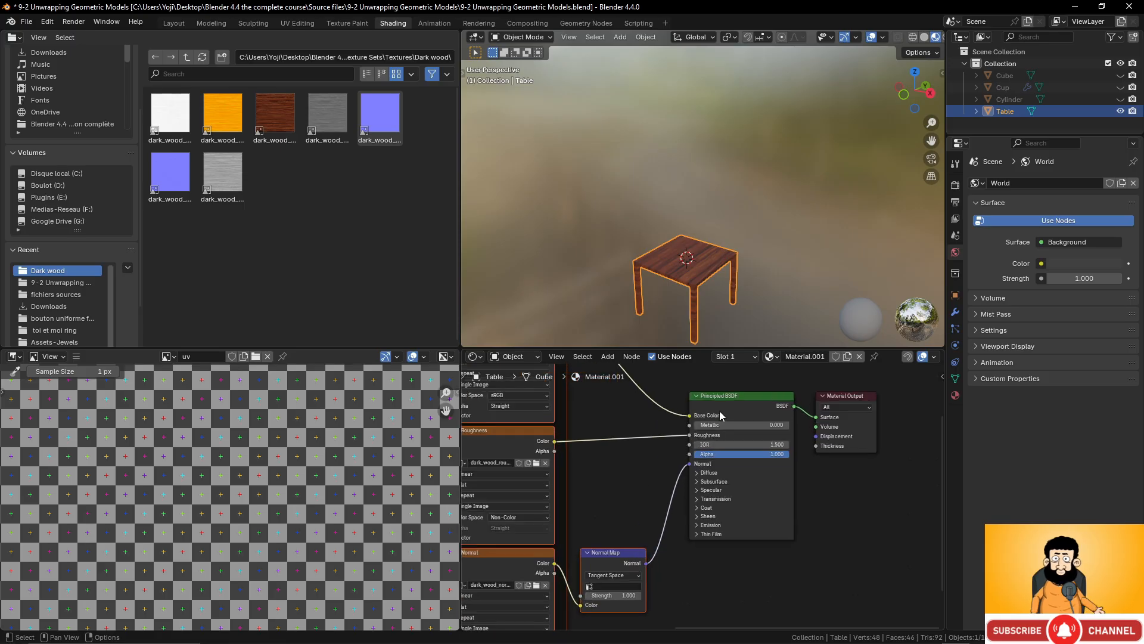
scroll(720, 292, up, 5)
scroll(719, 292, down, 2)
middle_drag(720, 291, 723, 245)
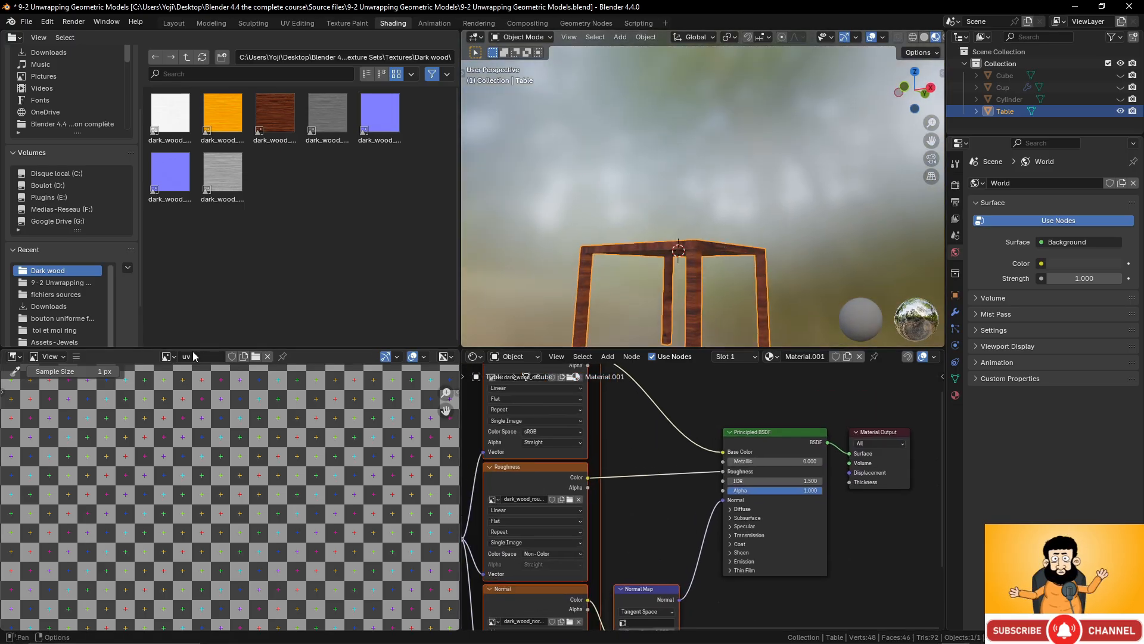
Return to the UV Editing workspace and examine the table's UV islands over the dark wood image
click(298, 23)
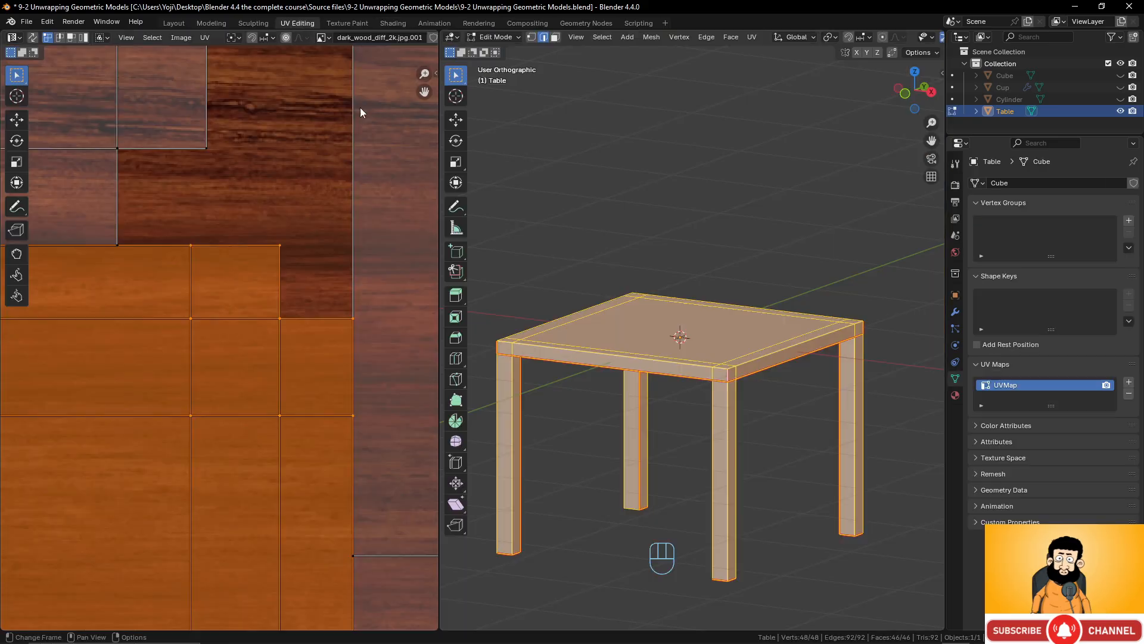
scroll(323, 237, down, 3)
scroll(320, 241, down, 2)
scroll(409, 187, up, 4)
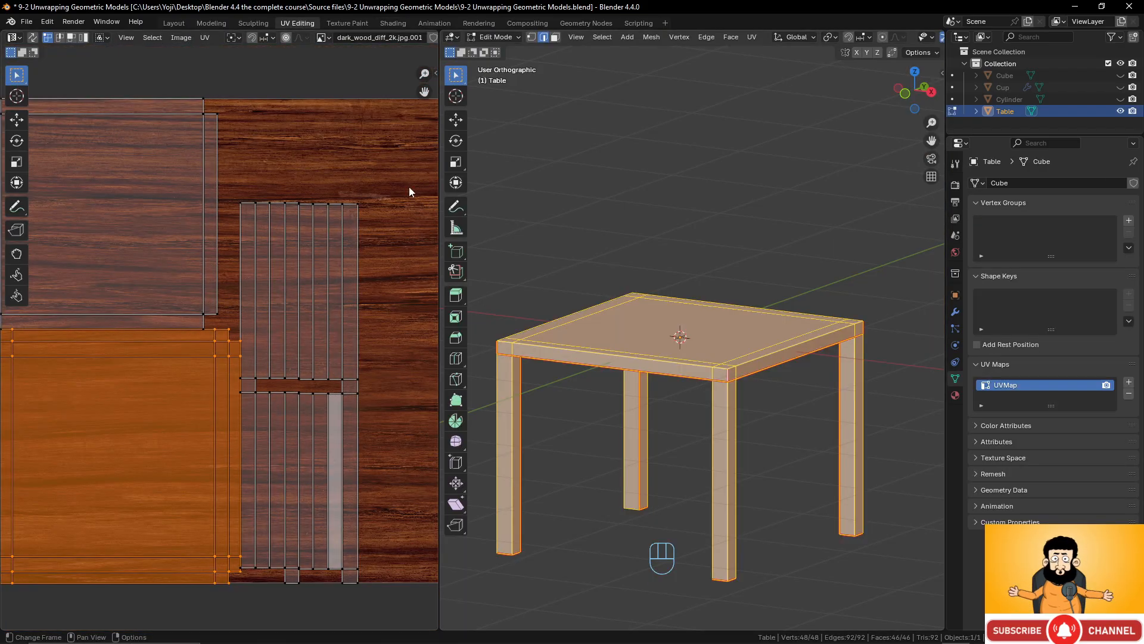
scroll(354, 215, down, 2)
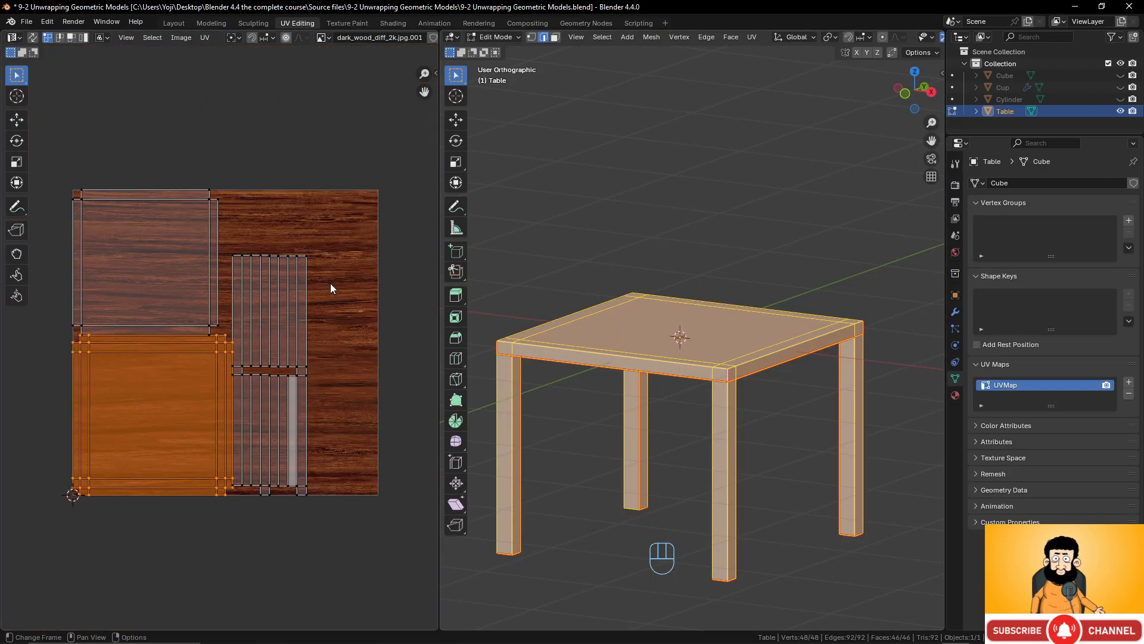
Display the table in Material Preview shading and check the wood grain on the tabletop and legs in Object Mode
middle_drag(913, 34, 755, 42)
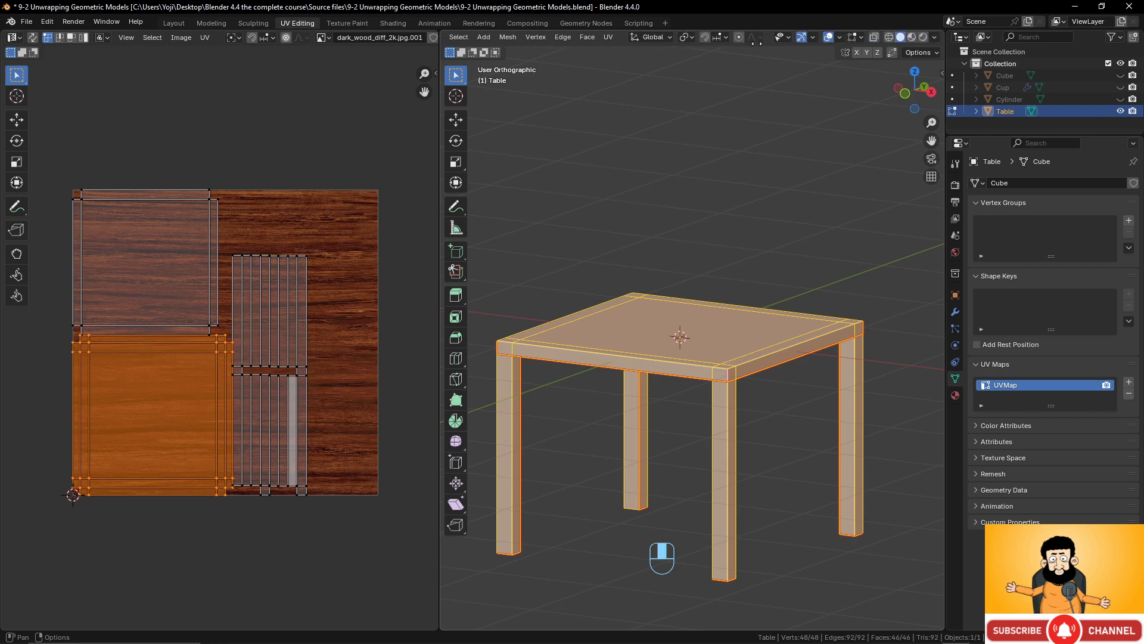
click(911, 37)
scroll(730, 344, up, 2)
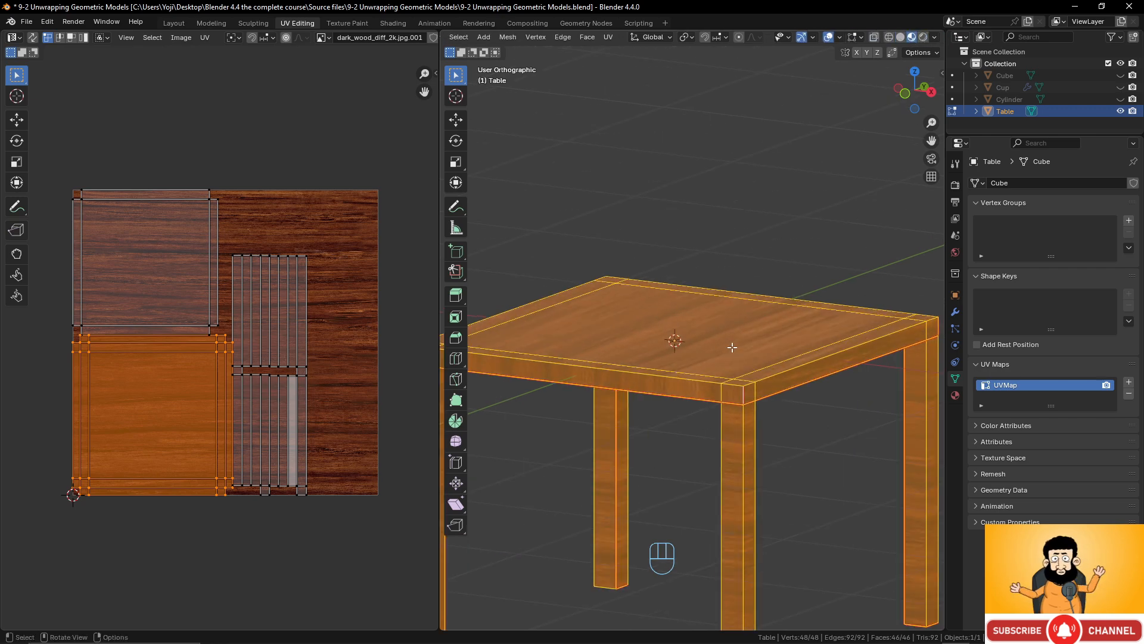
shift+middle_drag(733, 353, 669, 295)
key(Tab)
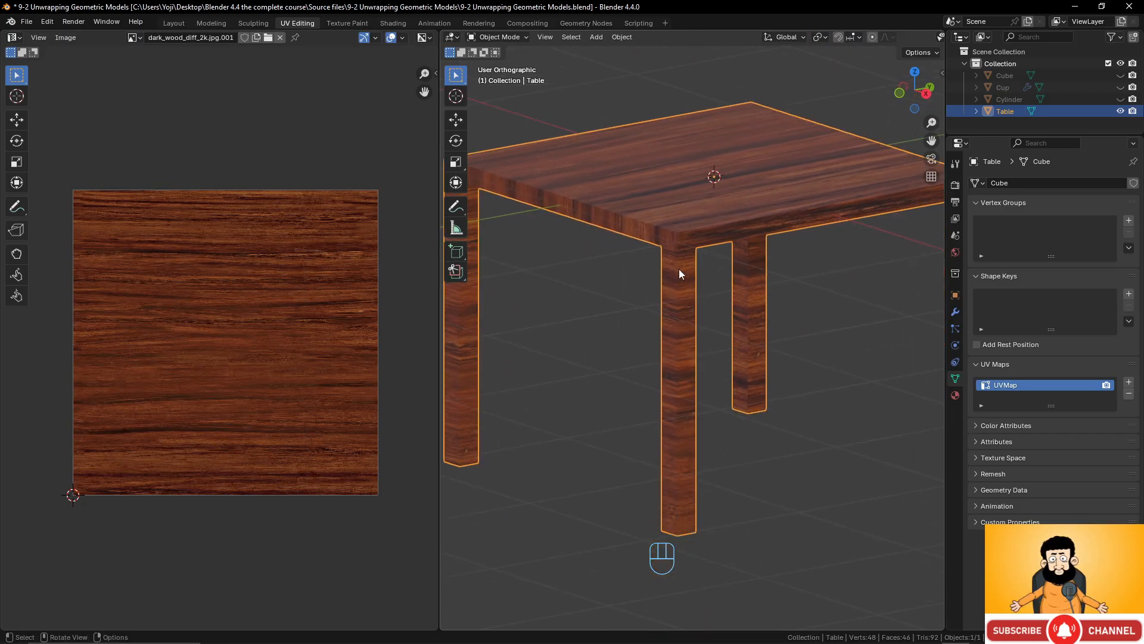
scroll(766, 364, down, 3)
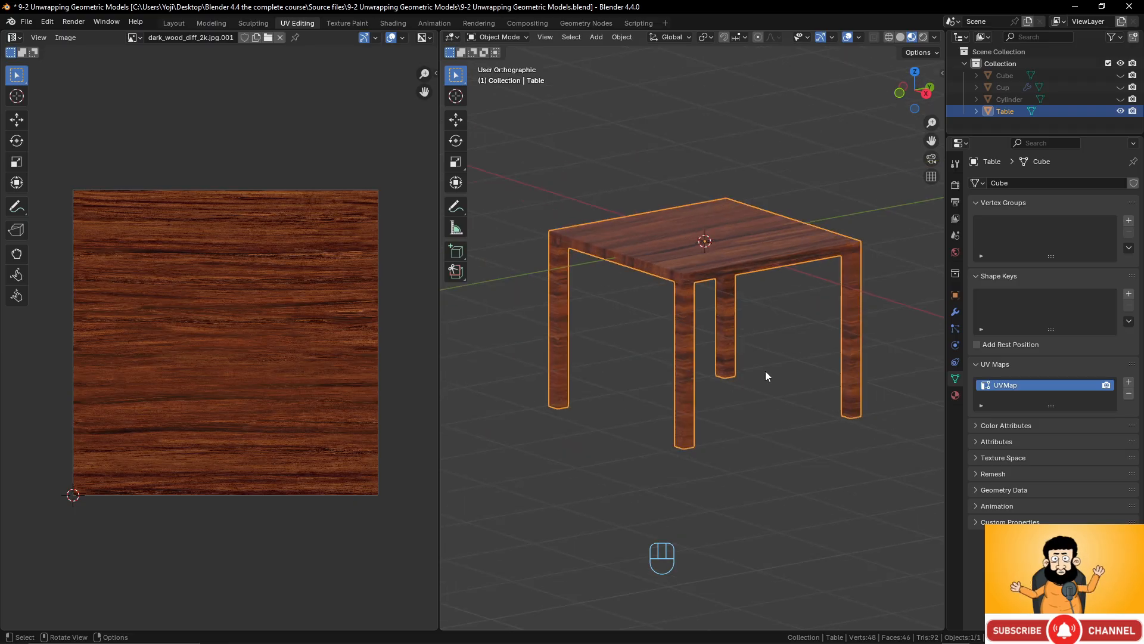
scroll(766, 371, up, 1)
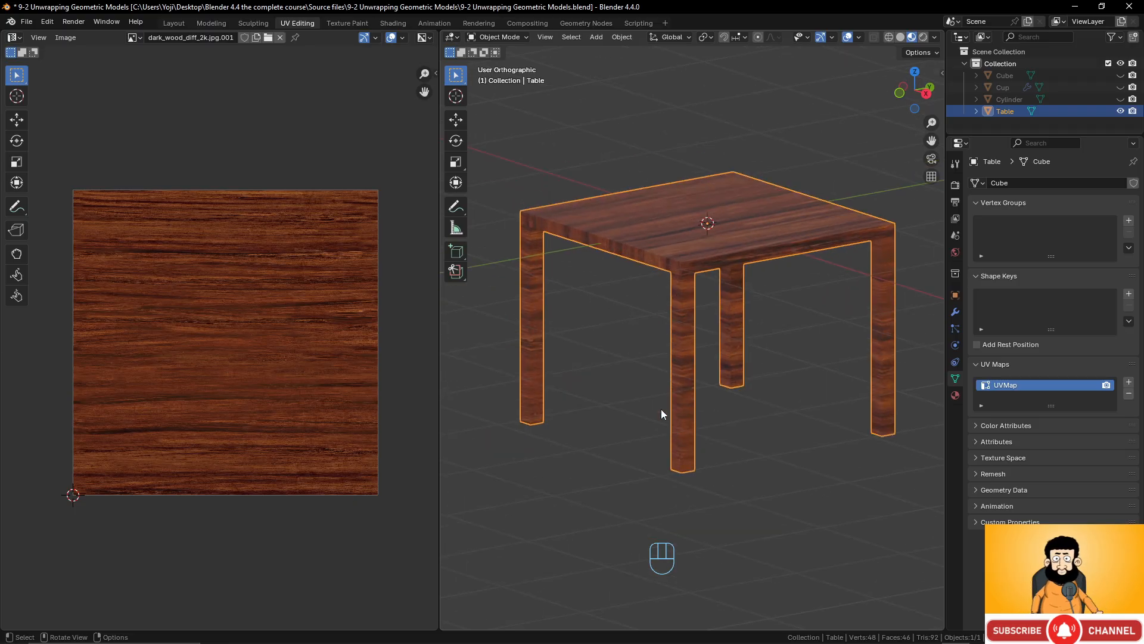
In Edit Mode, rotate the rightmost upper leg UV island by 90 degrees and move it to the empty upper-right area of the wood texture
key(Tab)
click(301, 258)
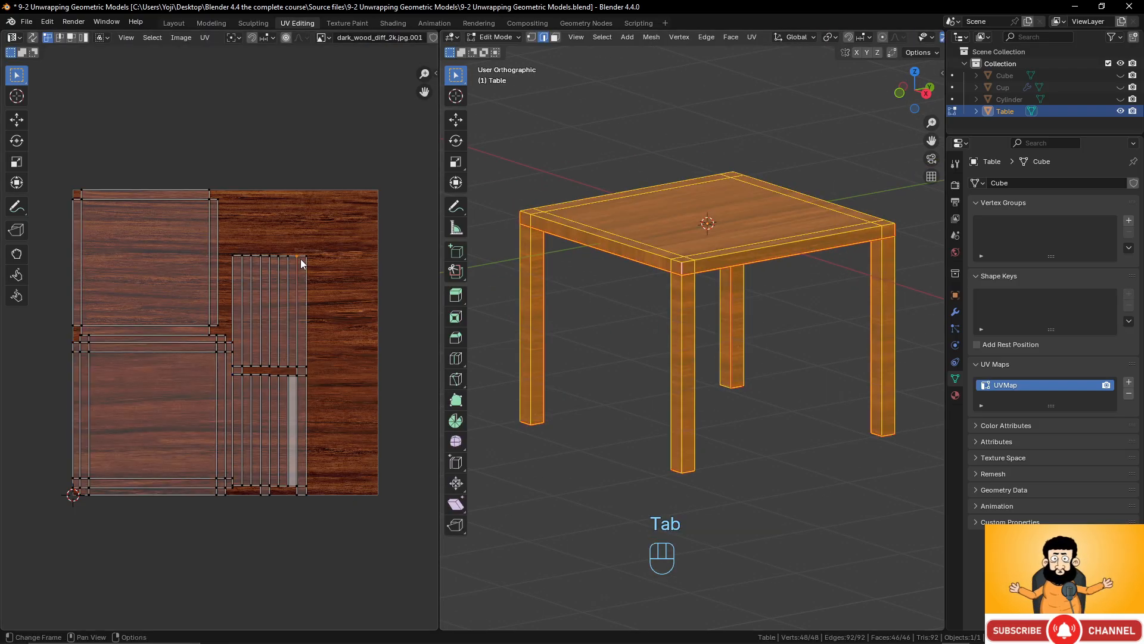
click(304, 256)
key(l)
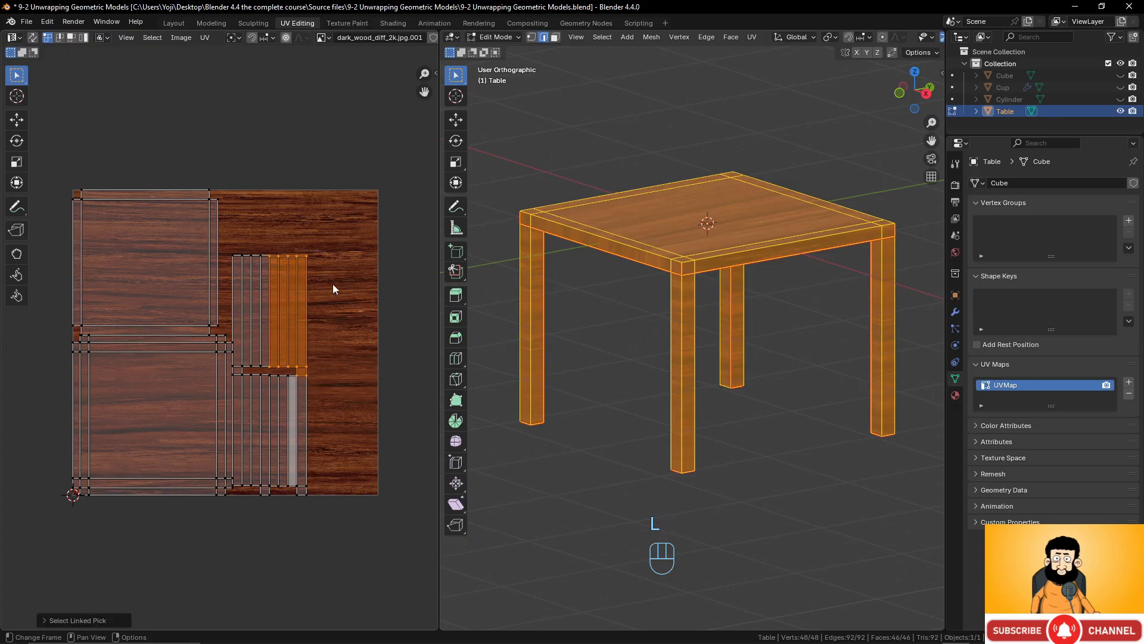
shift+middle_drag(348, 306, 335, 316)
key(r)
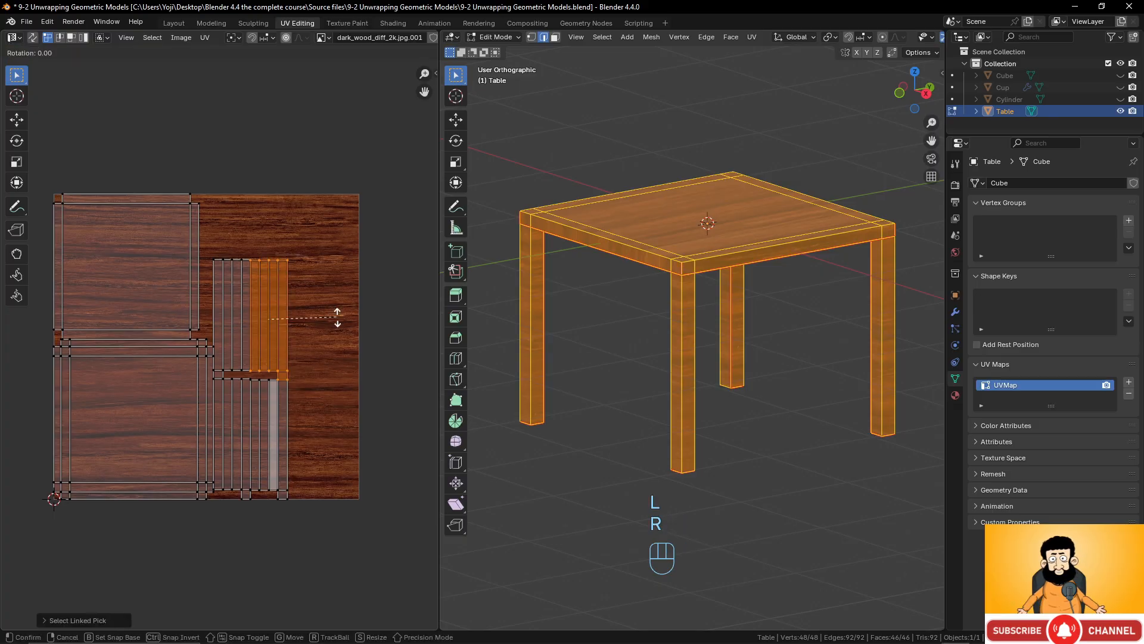
key(KP_9)
key(KP_0)
click(333, 342)
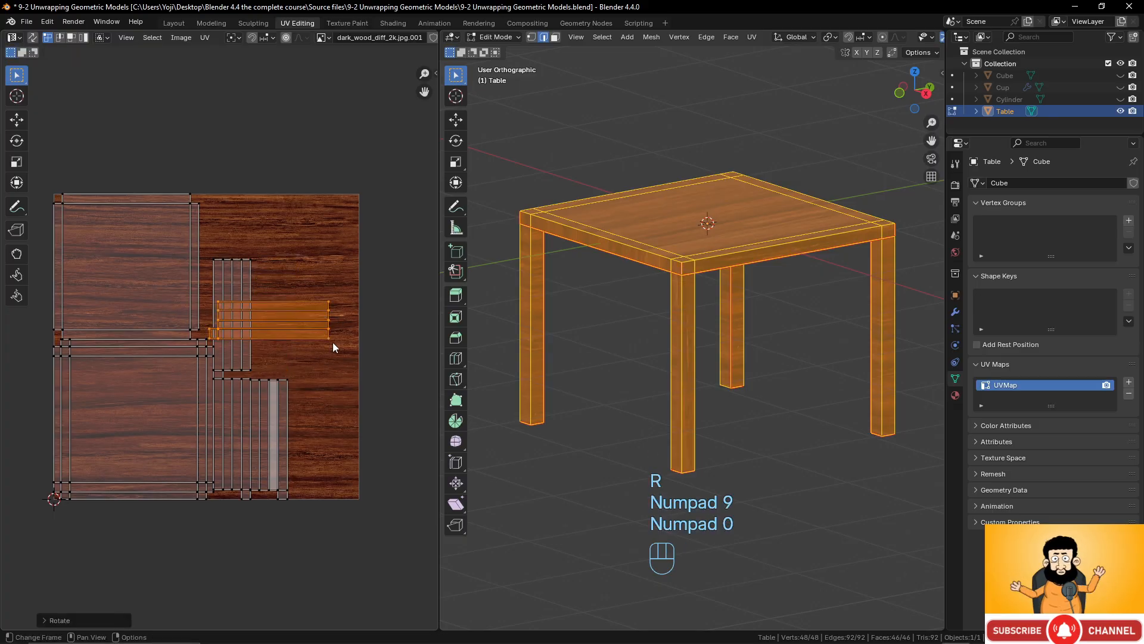
key(g)
click(342, 251)
Examine the wood grain direction on the rotated leg against the other legs in Object Mode
scroll(644, 351, up, 4)
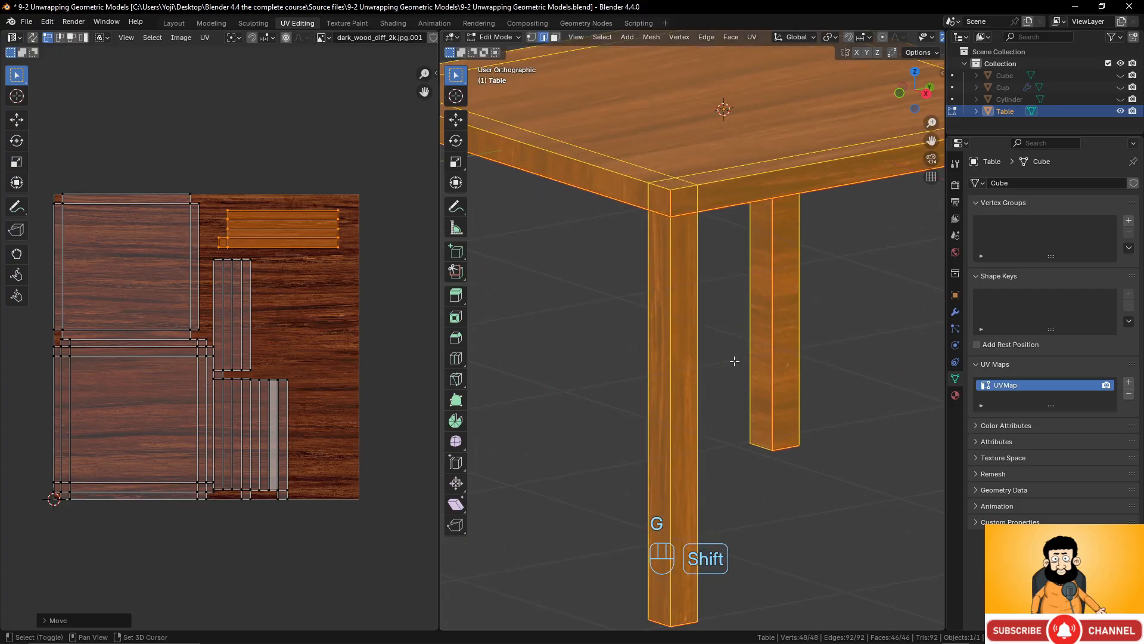
shift+middle_drag(733, 360, 741, 330)
key(Tab)
scroll(688, 218, down, 2)
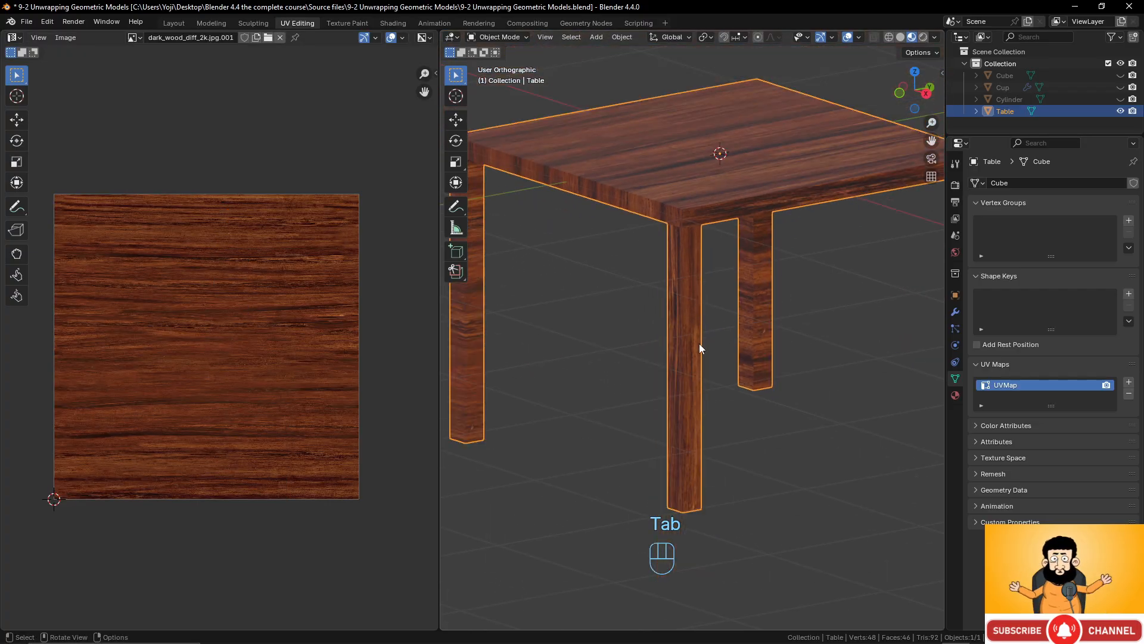
scroll(706, 429, down, 3)
middle_drag(715, 388, 754, 372)
scroll(755, 372, up, 3)
Rotate the remaining upper leg UV island by 90 degrees in Edit Mode and place it directly below the first rotated leg island
key(Tab)
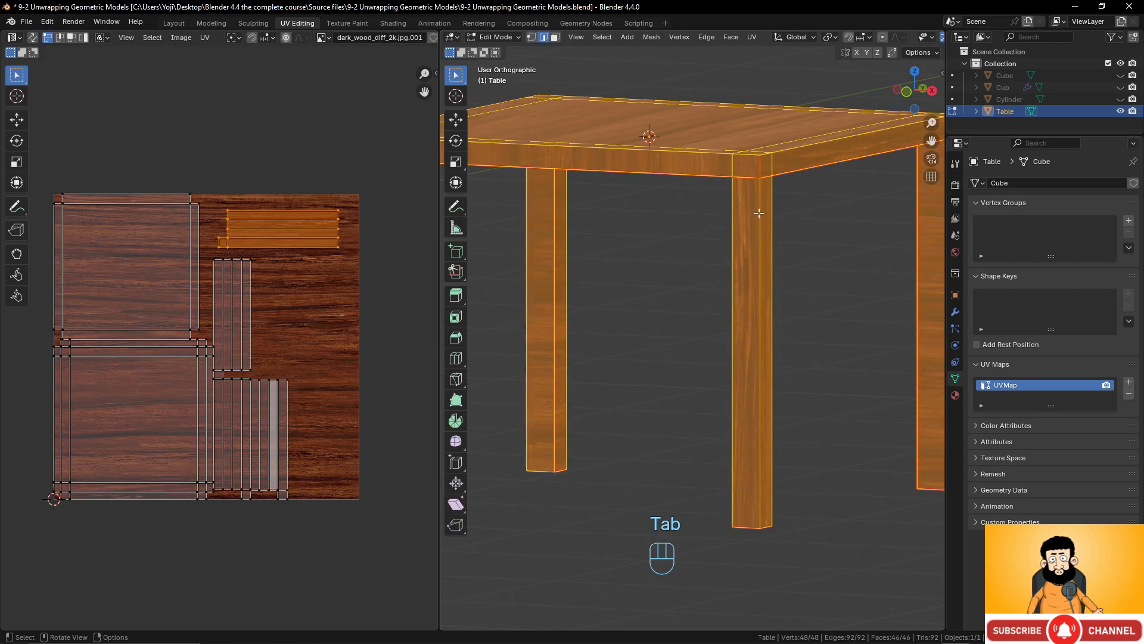
click(252, 261)
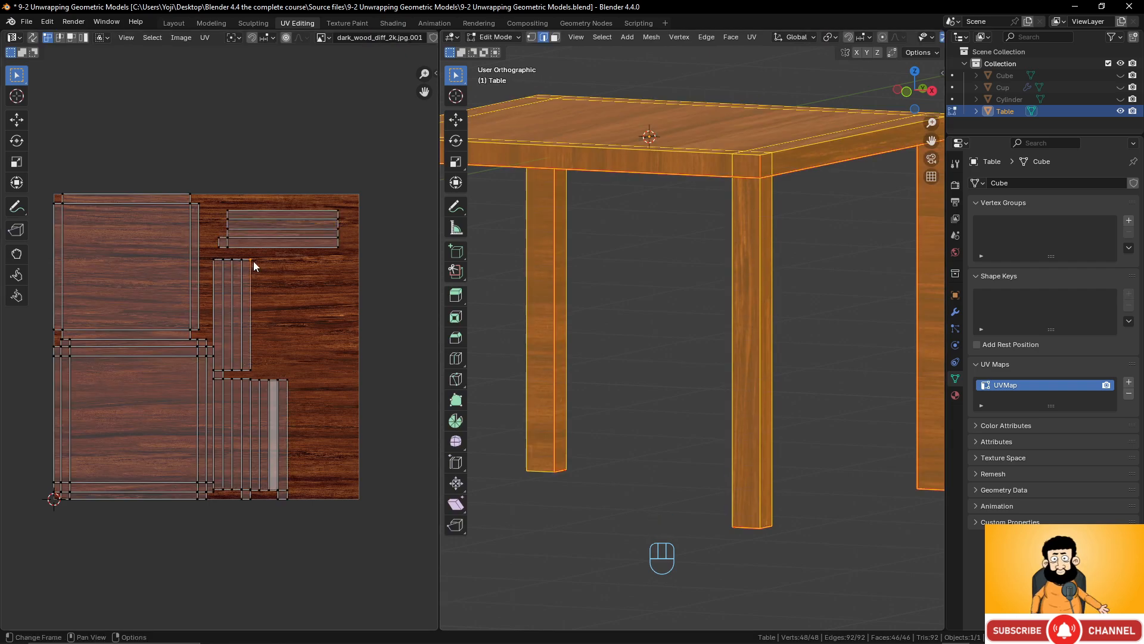
key(l)
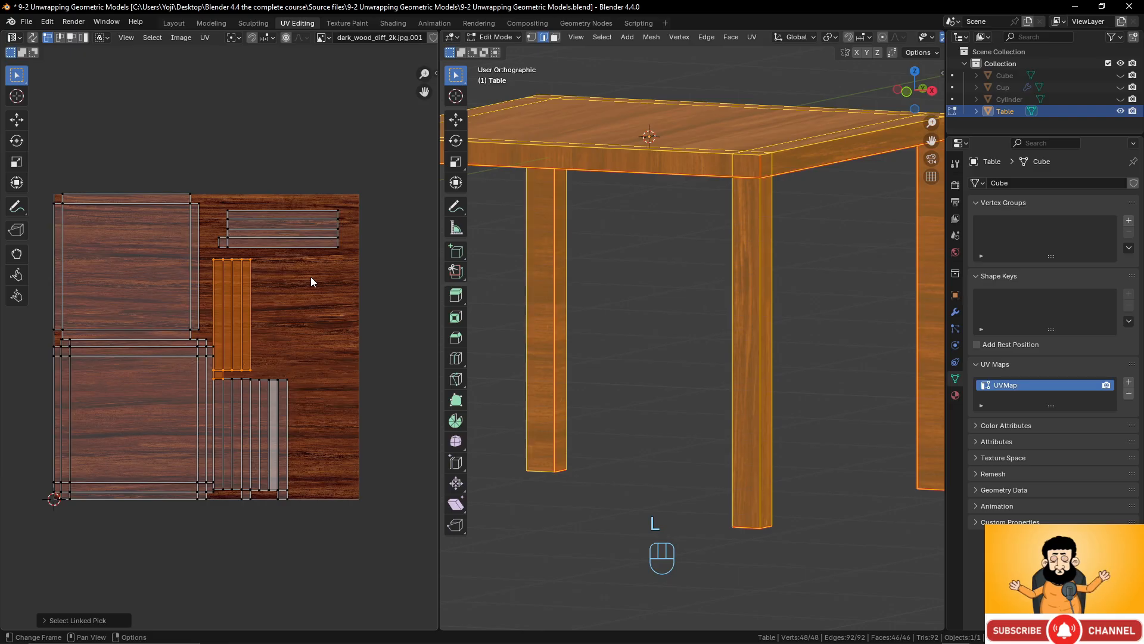
key(r)
key(KP_9)
key(KP_0)
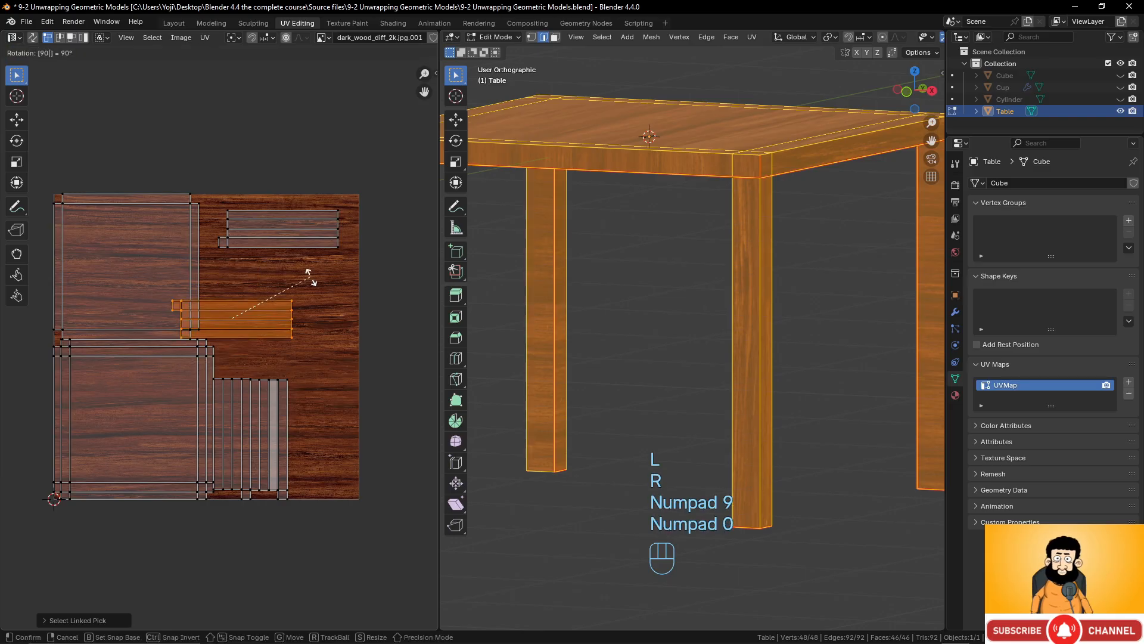
click(286, 325)
key(g)
click(333, 289)
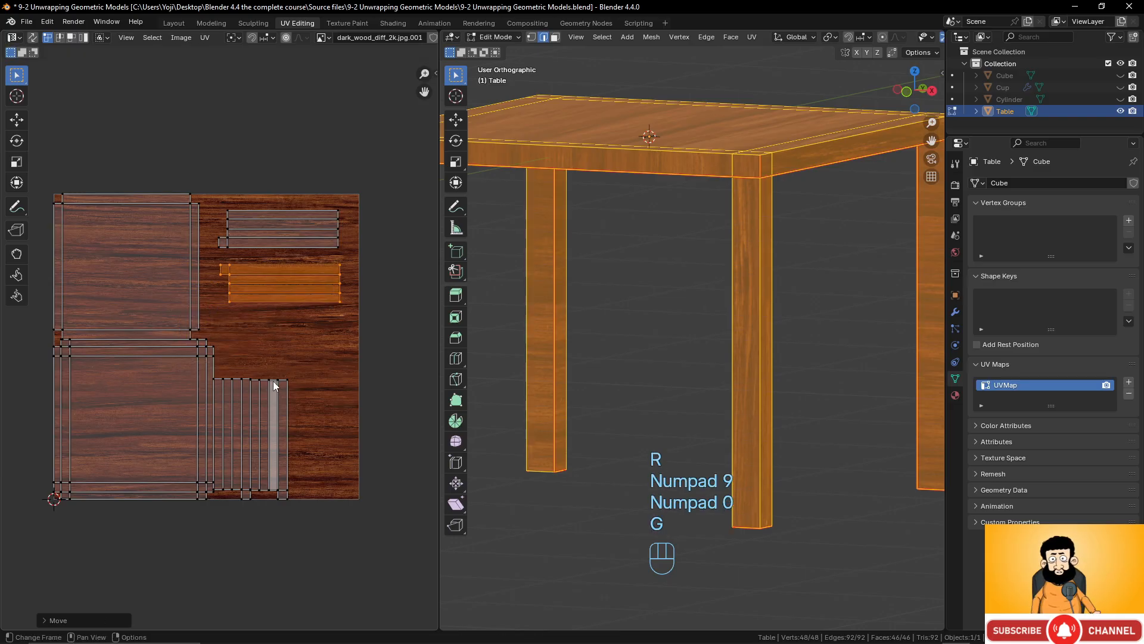
click(289, 380)
key(r)
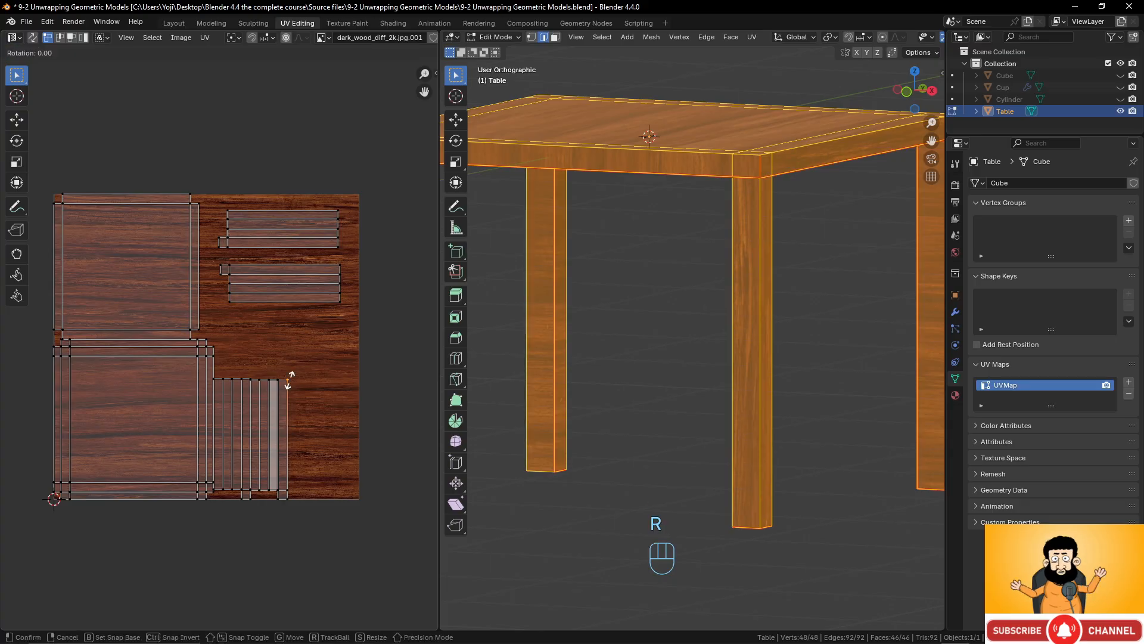
click(290, 373)
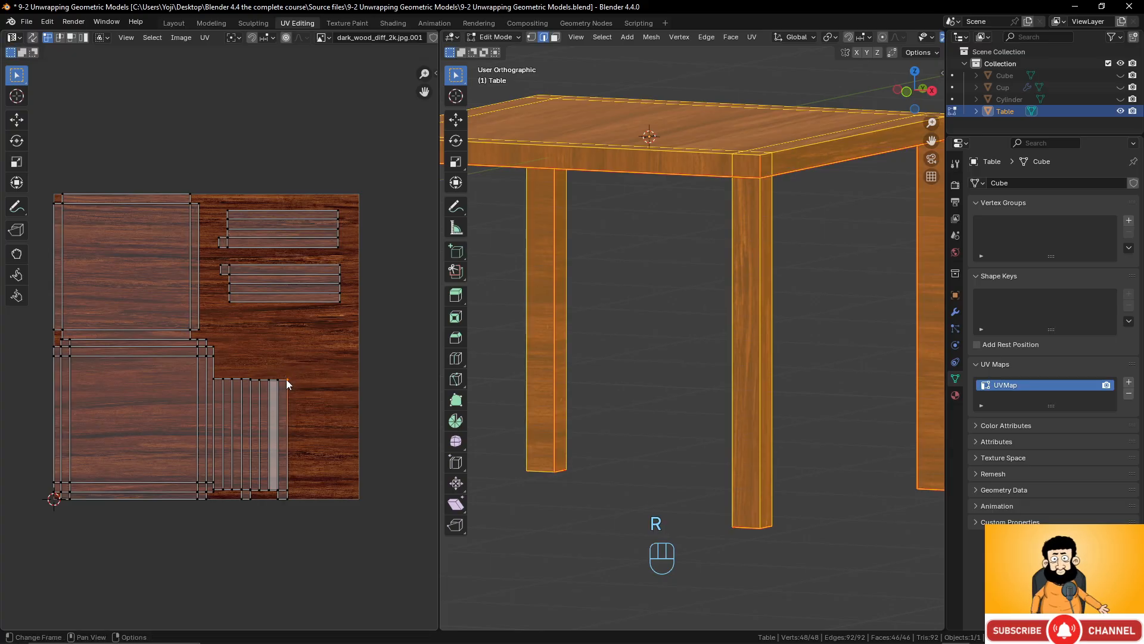
Rotate the rightmost lower leg UV island by 90 degrees and move it over the upper tabletop island
key(l)
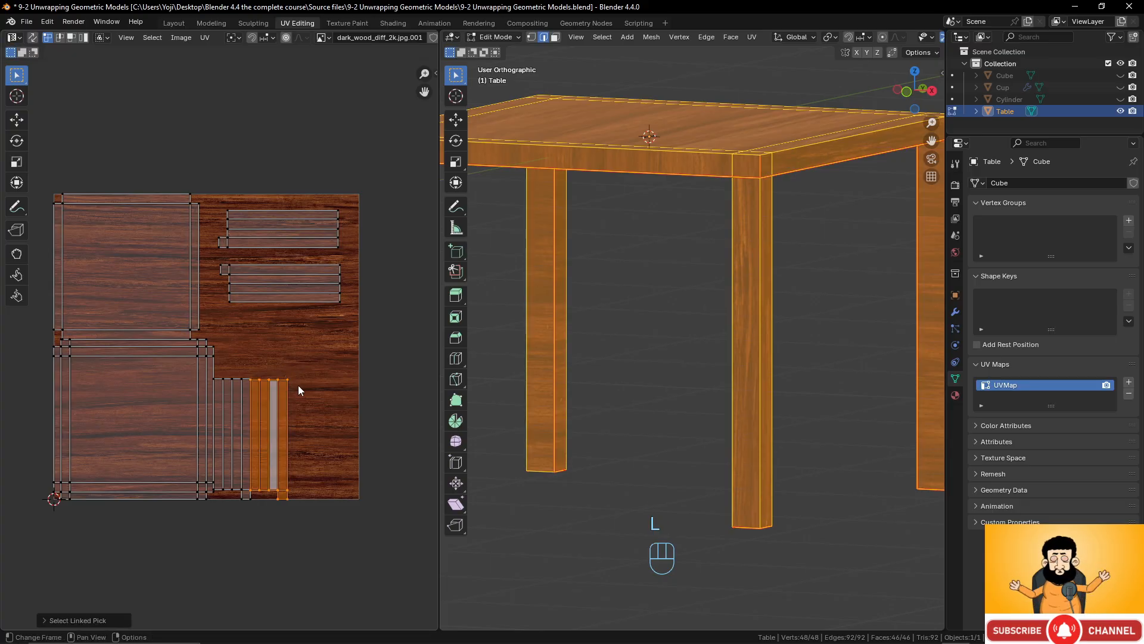
key(r)
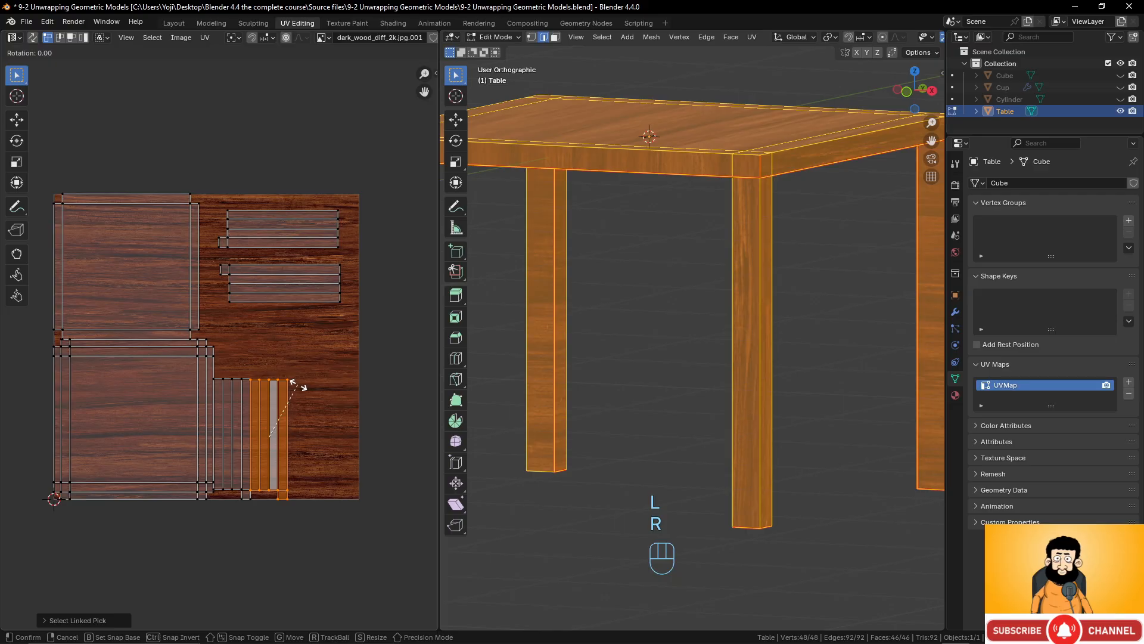
key(KP_9)
key(KP_0)
click(297, 406)
key(g)
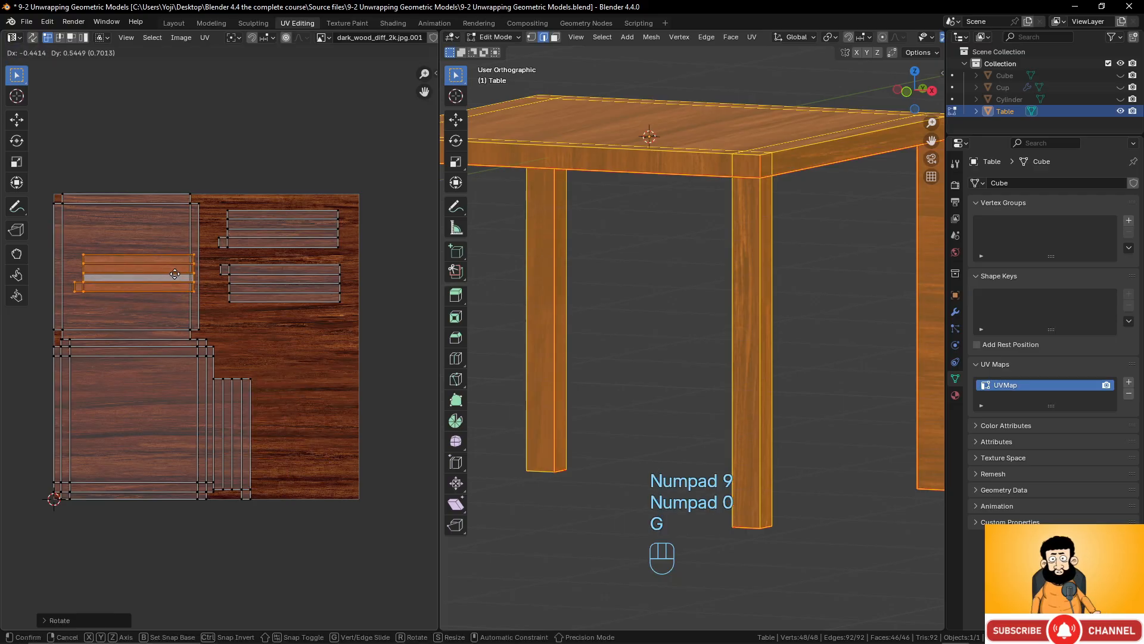
click(172, 270)
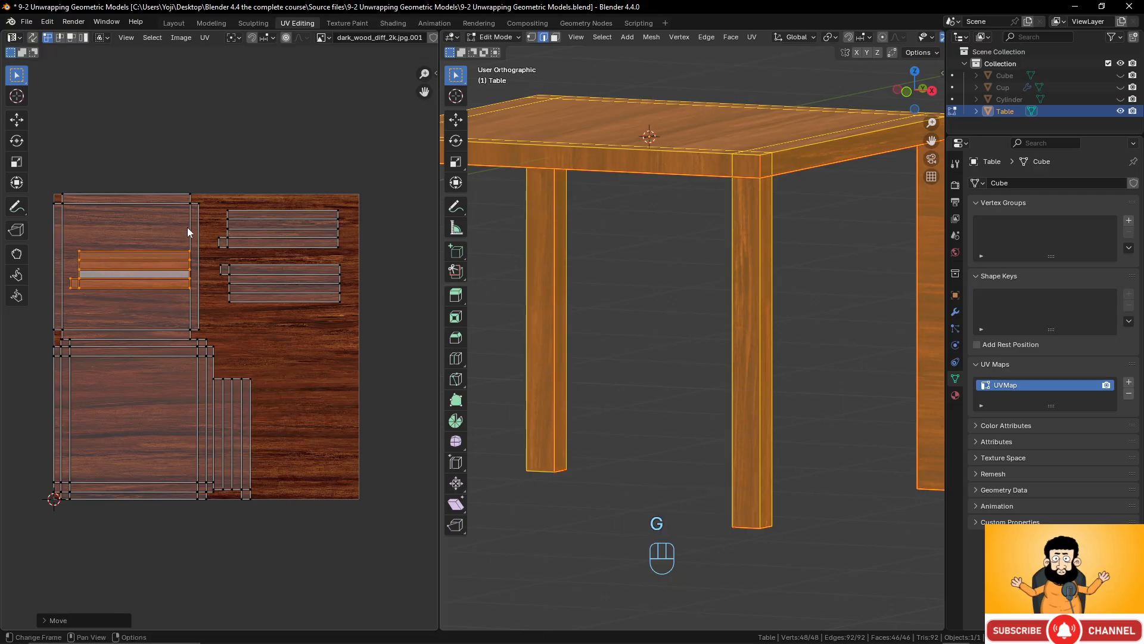
Select only the leg island overlapping the upper tabletop island and move it beneath the two rotated leg islands
key(alt+a)
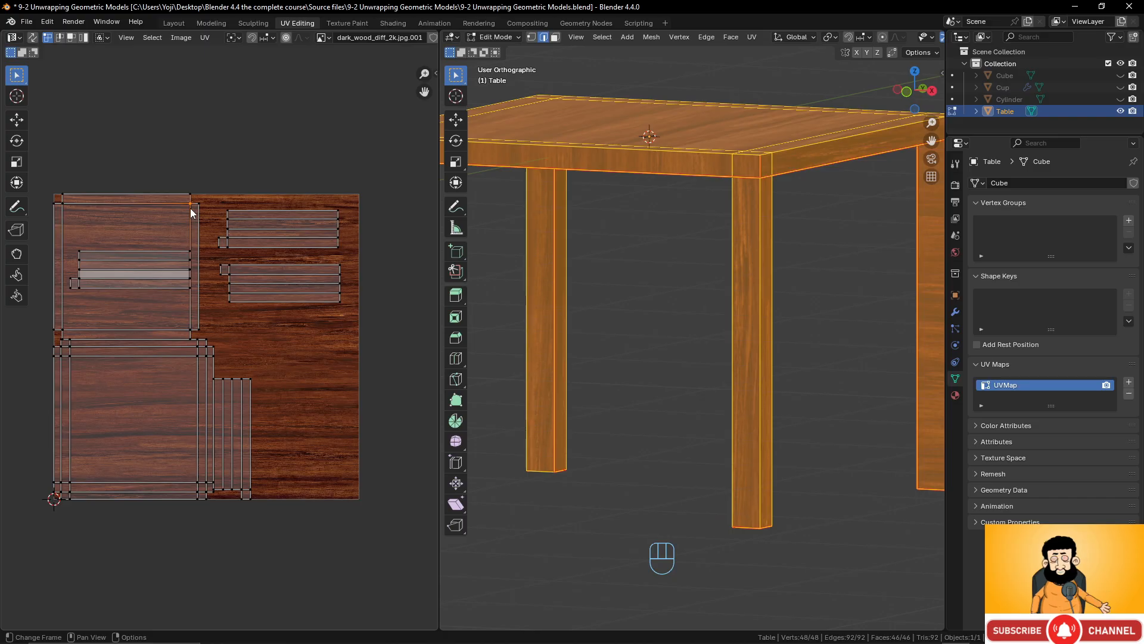
key(l)
key(l)
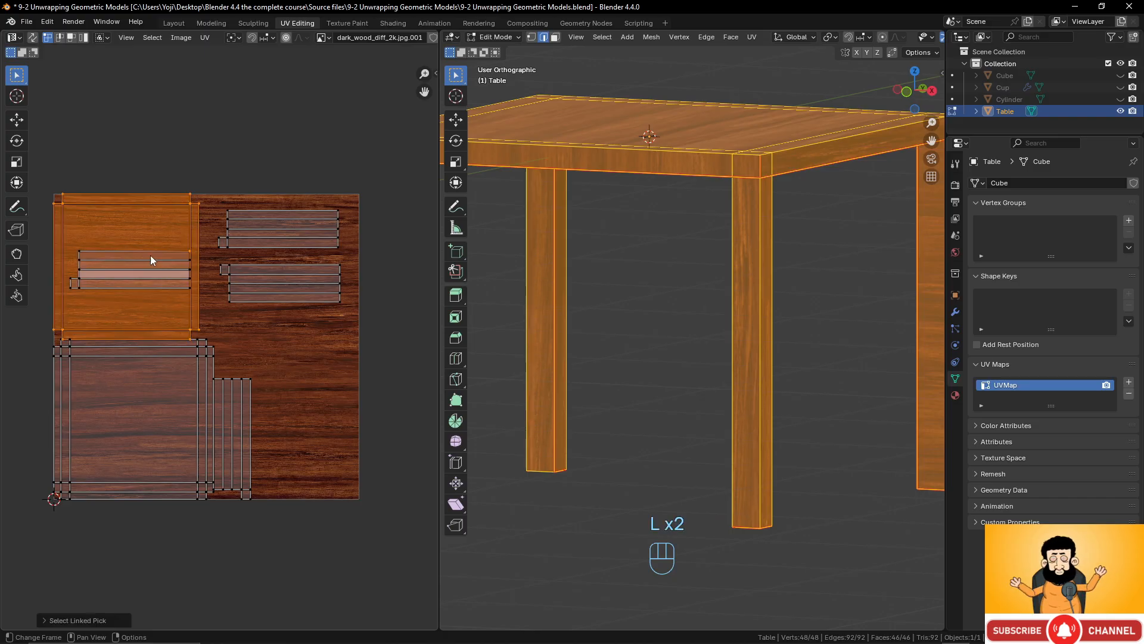
key(l)
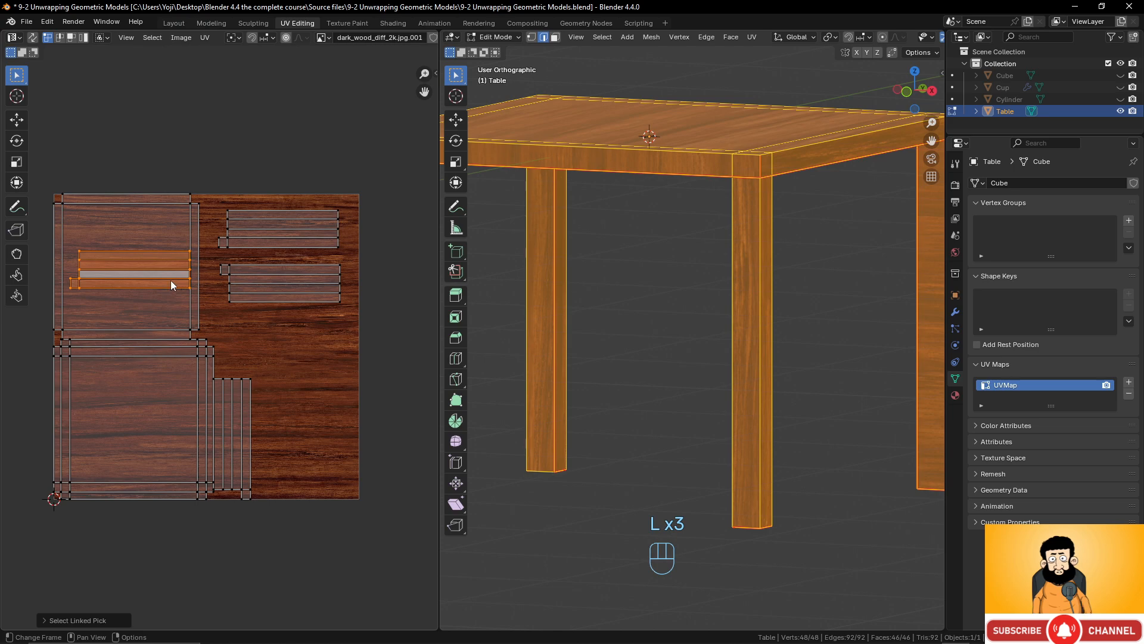
key(g)
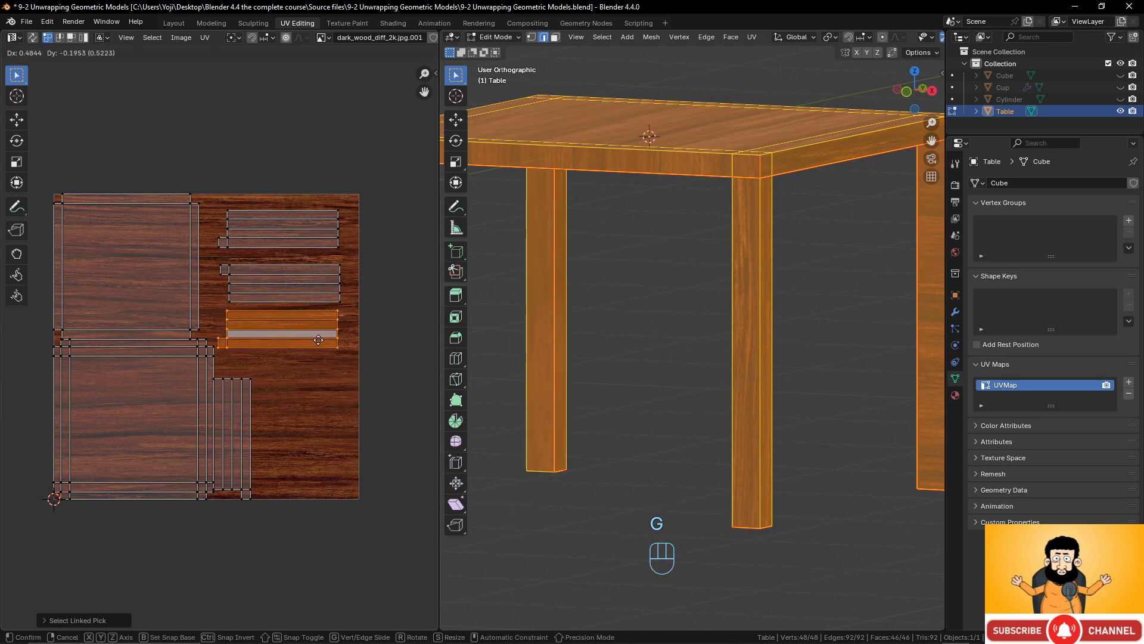
click(318, 340)
Rotate the last vertical leg island by 90 degrees, place it below the other three, and check the table in Object Mode
click(253, 380)
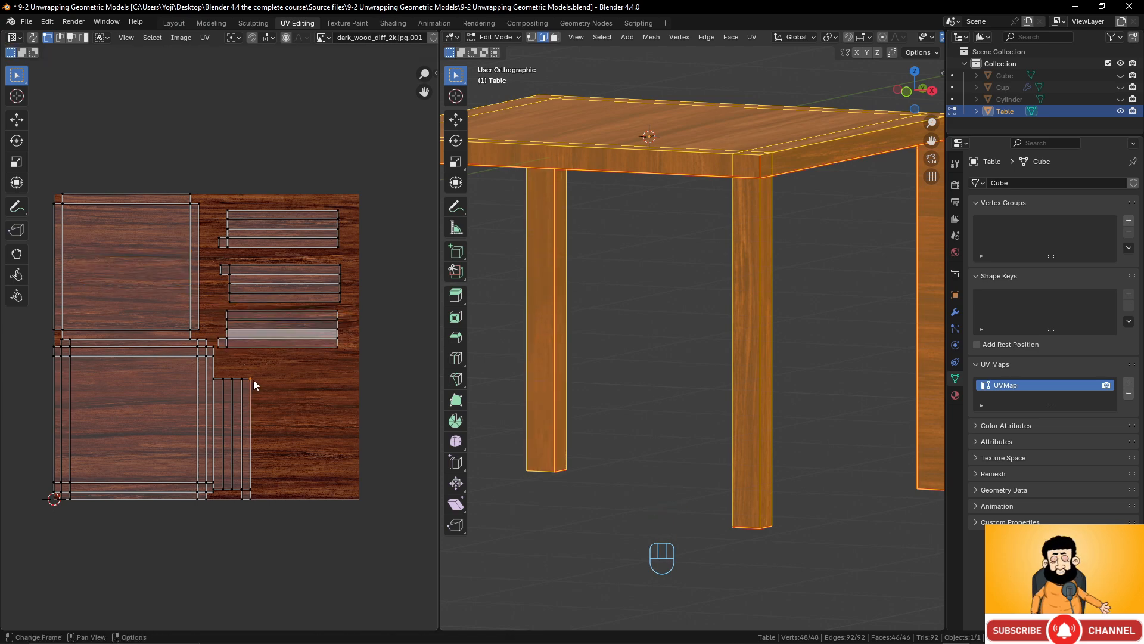
key(l)
key(r)
key(KP_9)
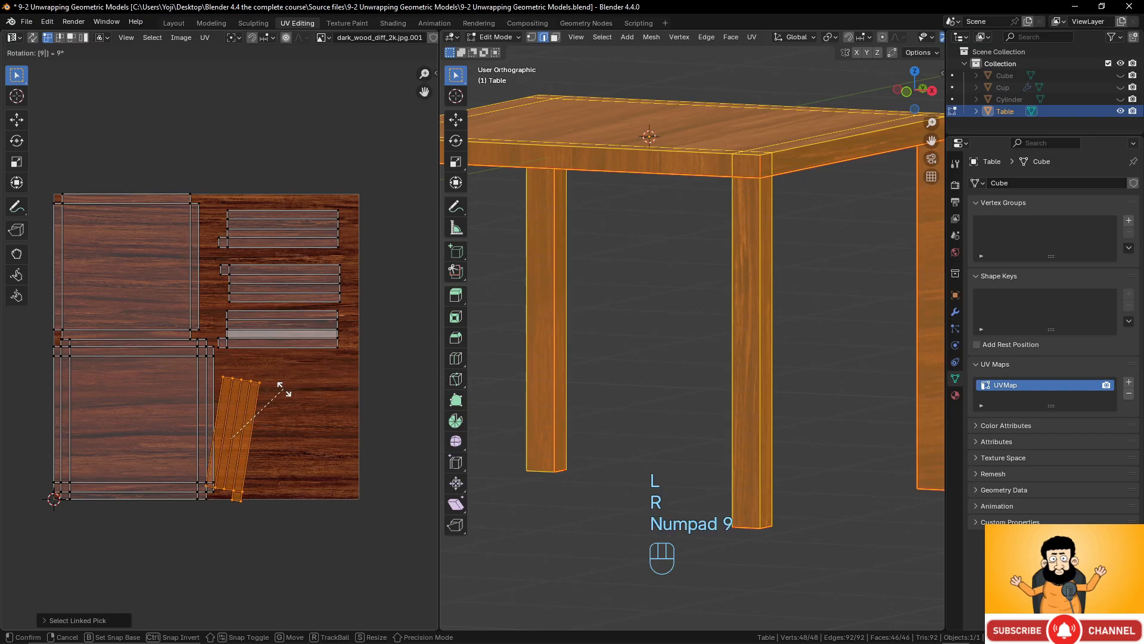
key(KP_0)
click(280, 406)
key(g)
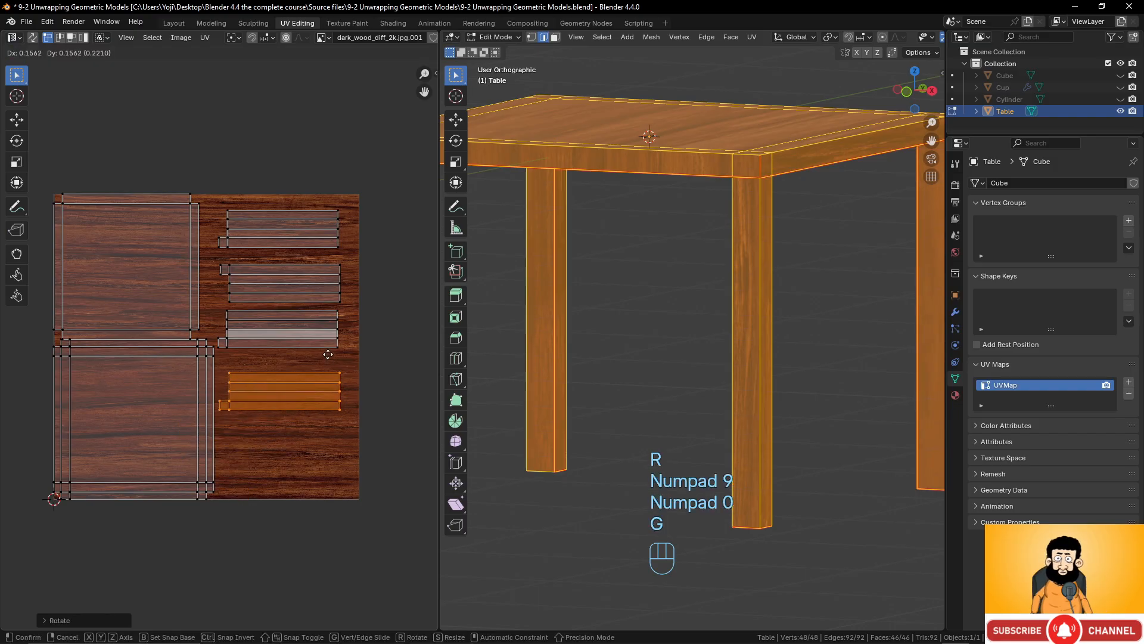
click(329, 356)
scroll(688, 256, down, 3)
key(Tab)
middle_drag(706, 276, 702, 307)
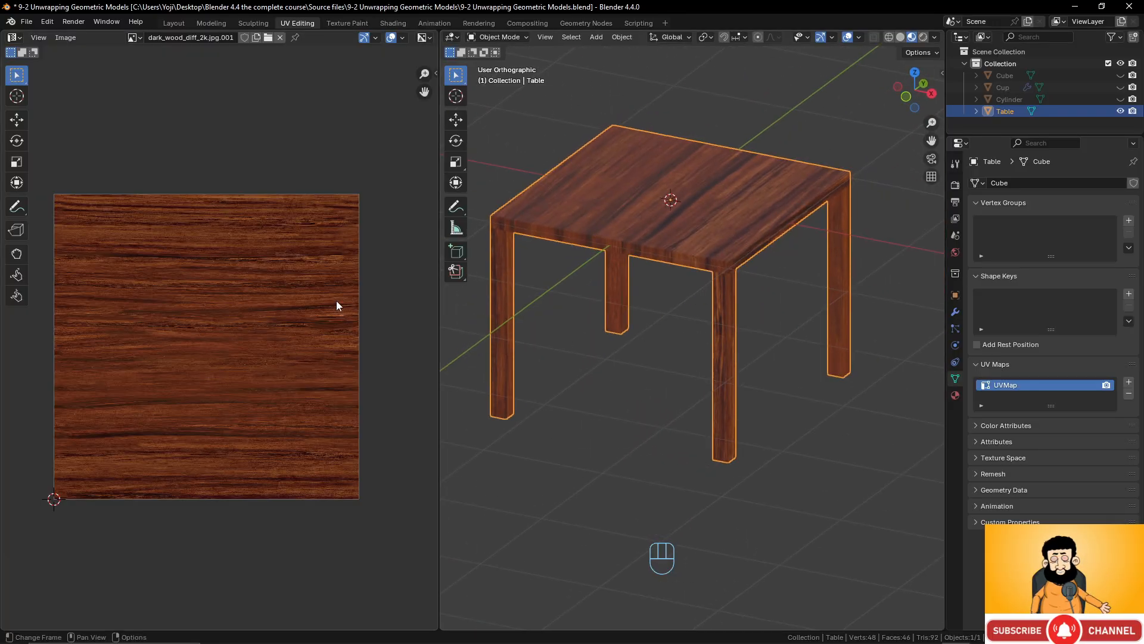
Select both large tabletop UV islands in Edit Mode and rotate them by 45 degrees for a diagonal wood grain
key(Tab)
click(209, 336)
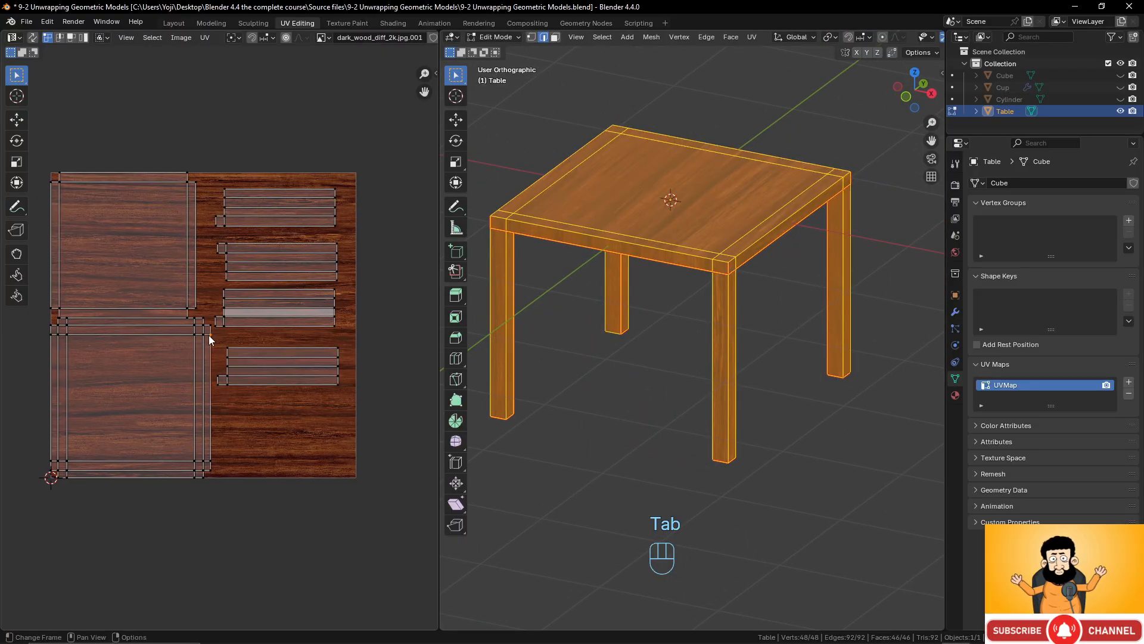
key(l)
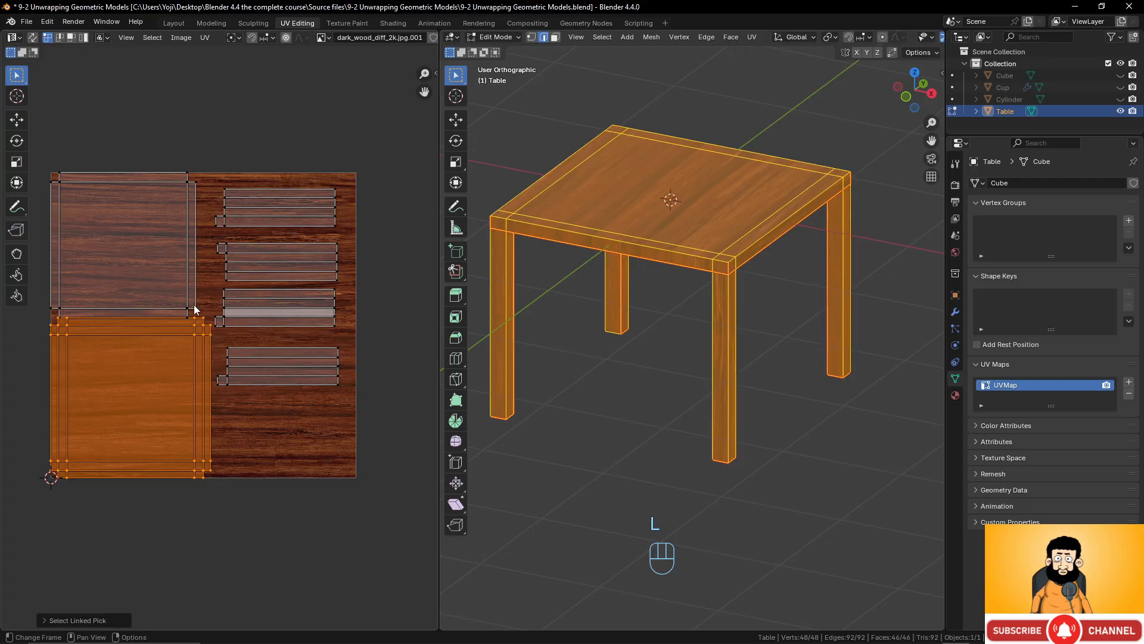
key(l)
key(r)
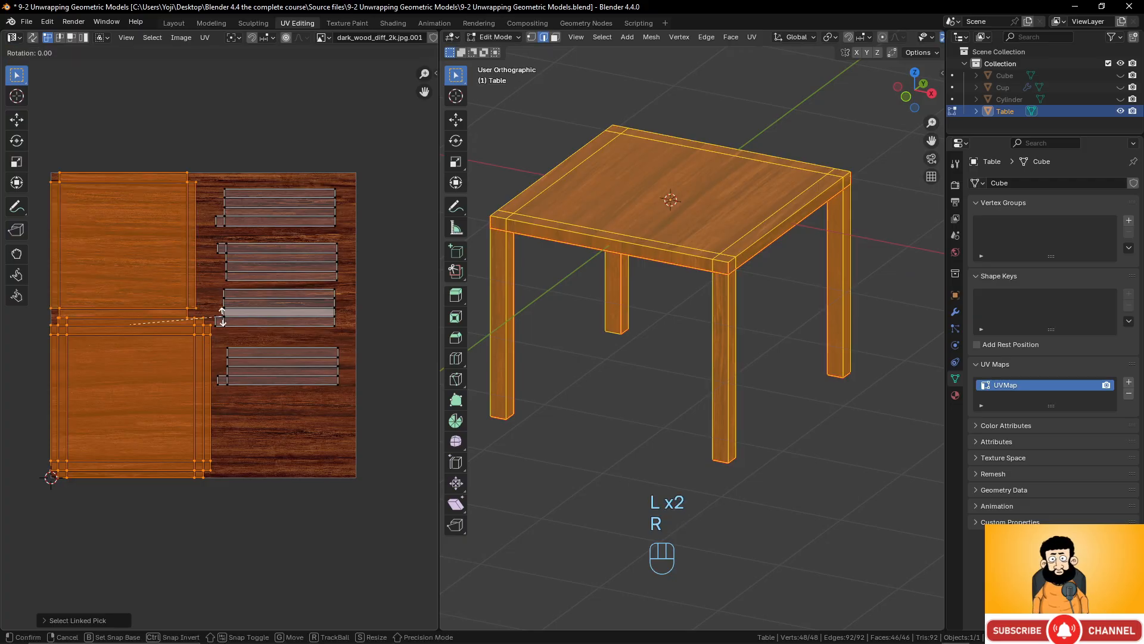
key(KP_4)
key(KP_5)
click(221, 317)
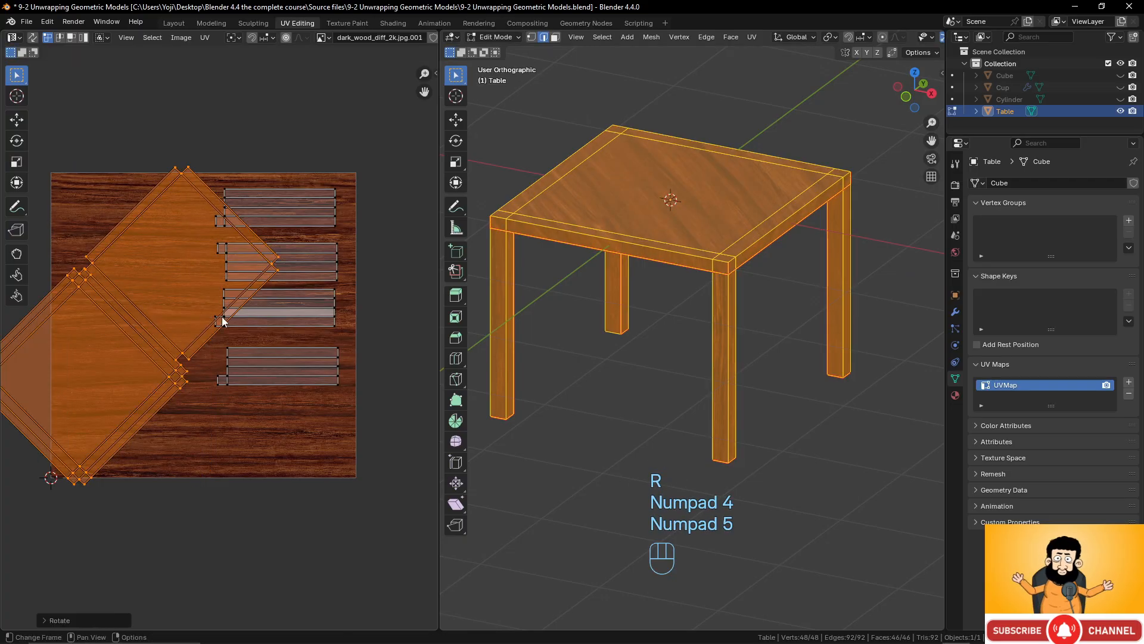
scroll(675, 221, down, 3)
middle_drag(673, 224, 558, 303)
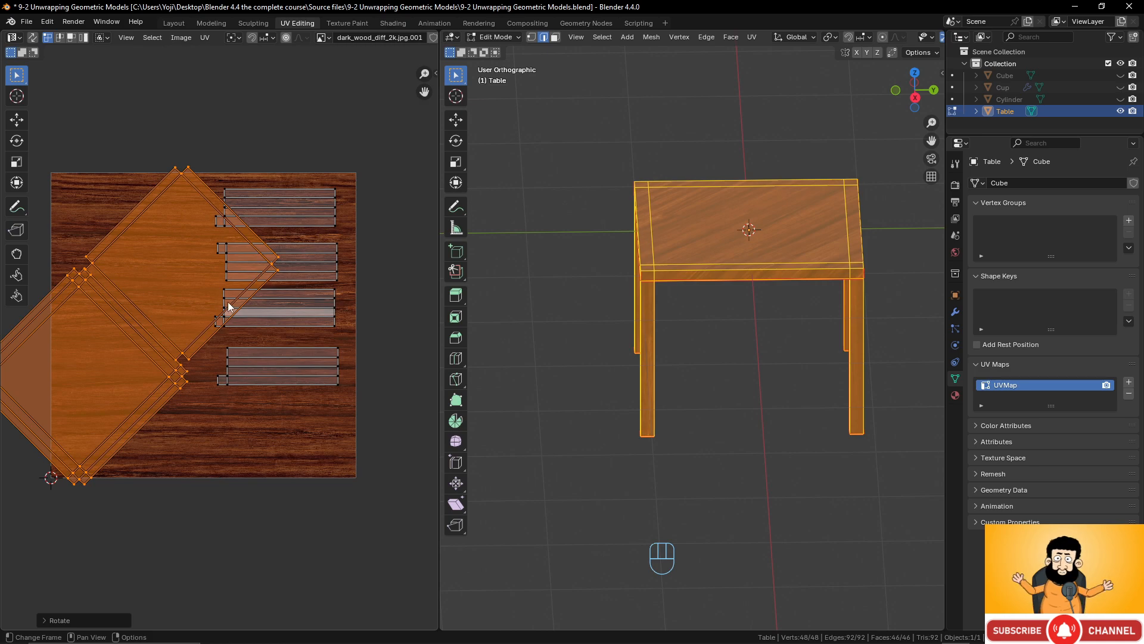
Scale both tabletop UV islands up well beyond the texture square and check the tabletop's grain in Object Mode
scroll(228, 301, down, 2)
key(s)
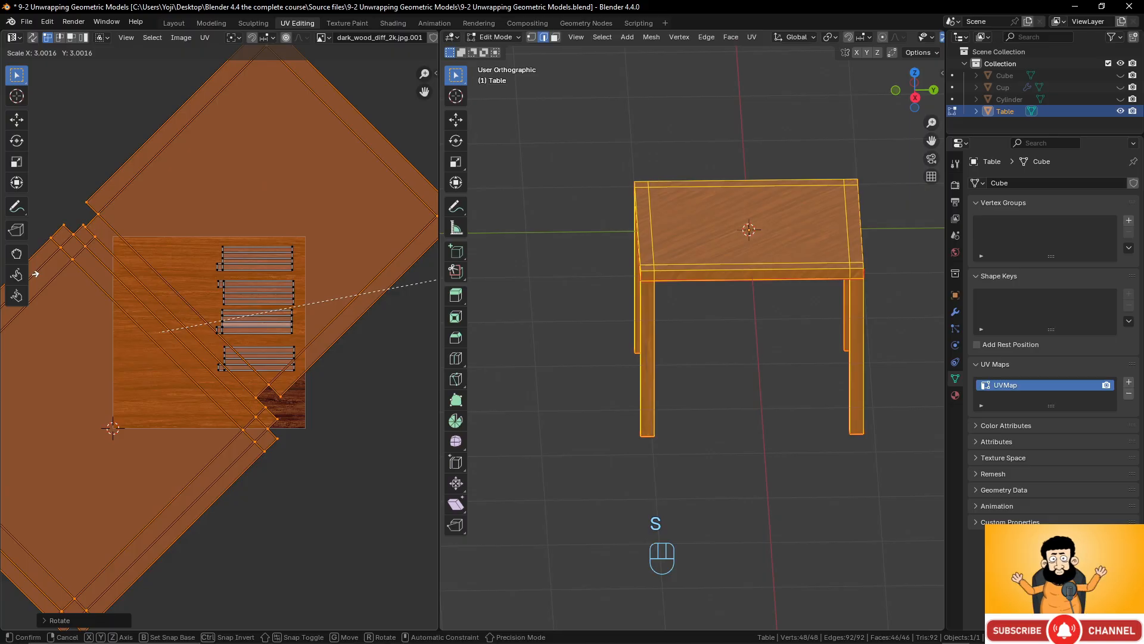
right_click(35, 274)
scroll(220, 344, down, 4)
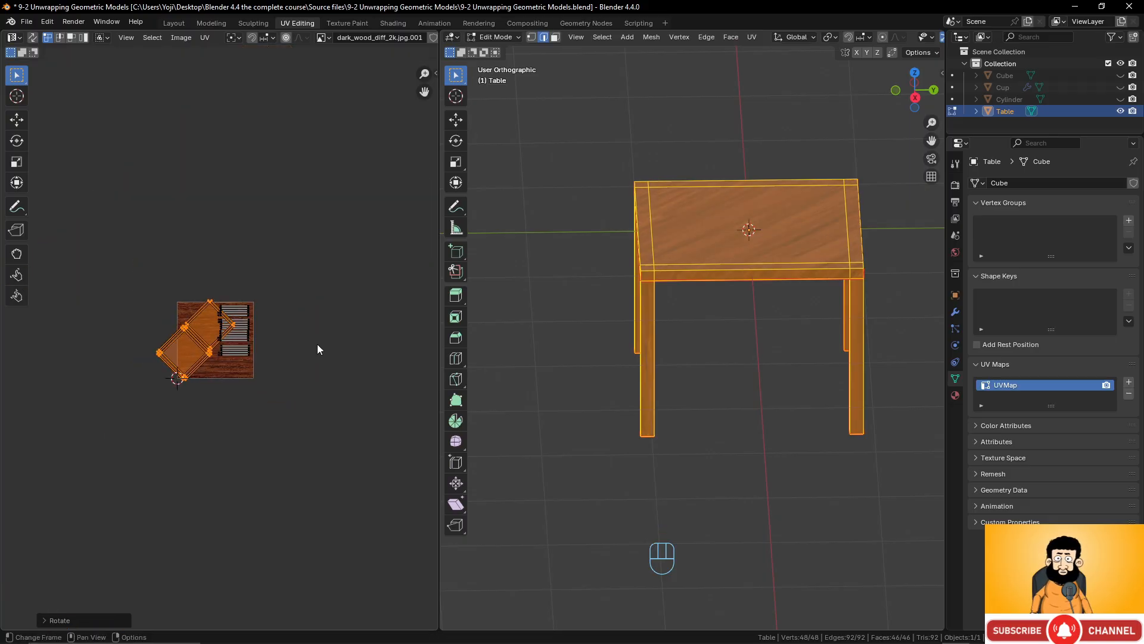
key(s)
click(322, 252)
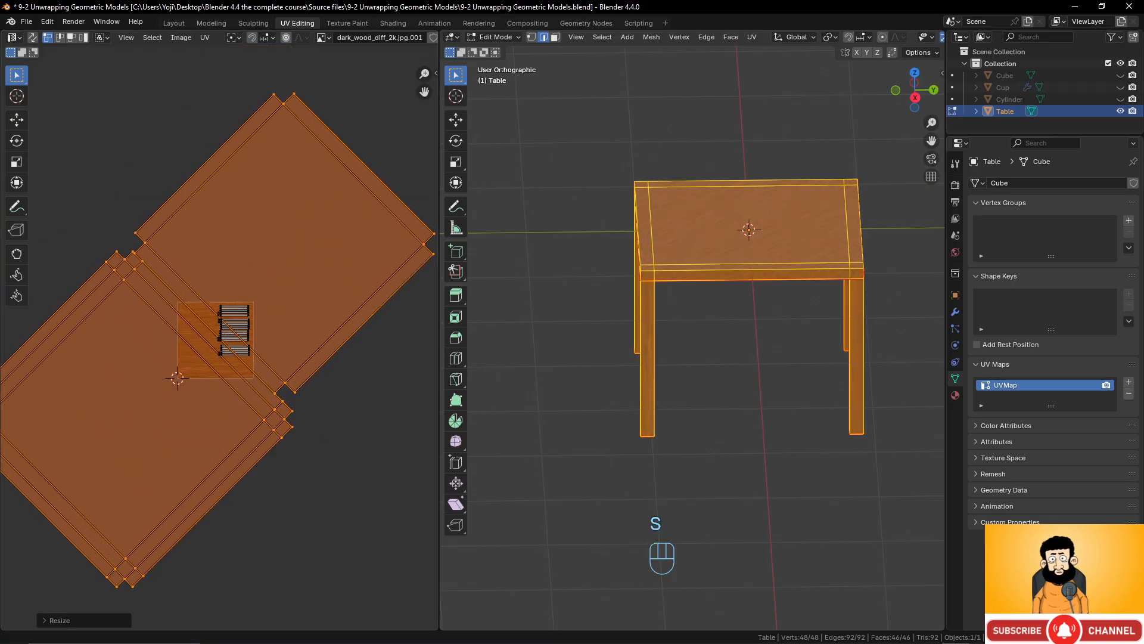
scroll(894, 307, up, 5)
key(Tab)
middle_drag(831, 276, 800, 360)
scroll(752, 273, up, 2)
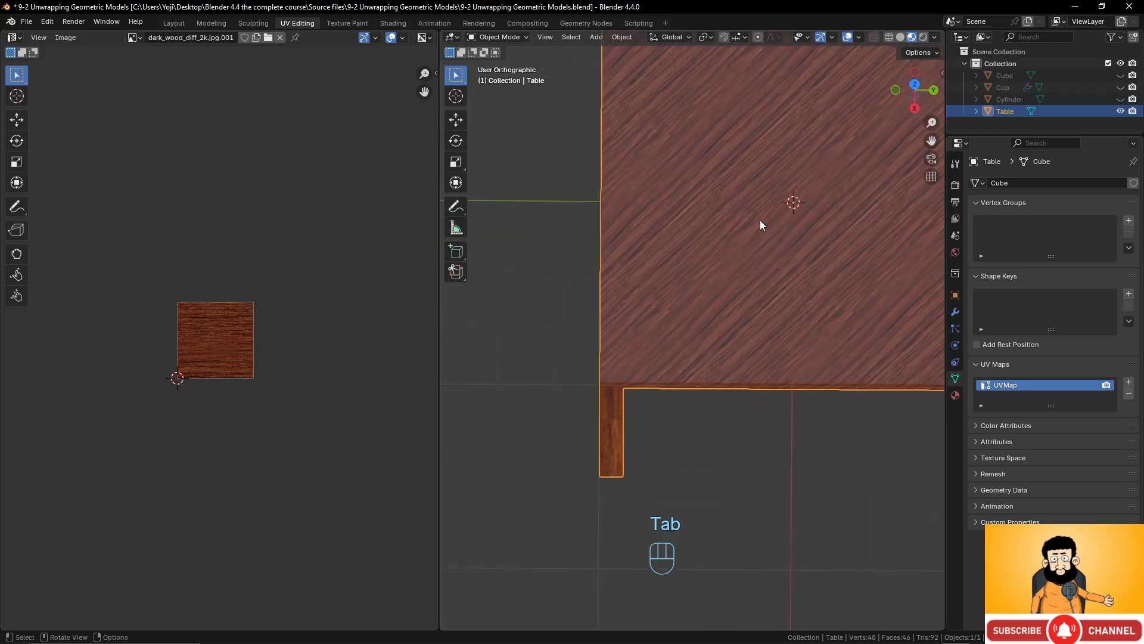
scroll(287, 348, up, 3)
key(Tab)
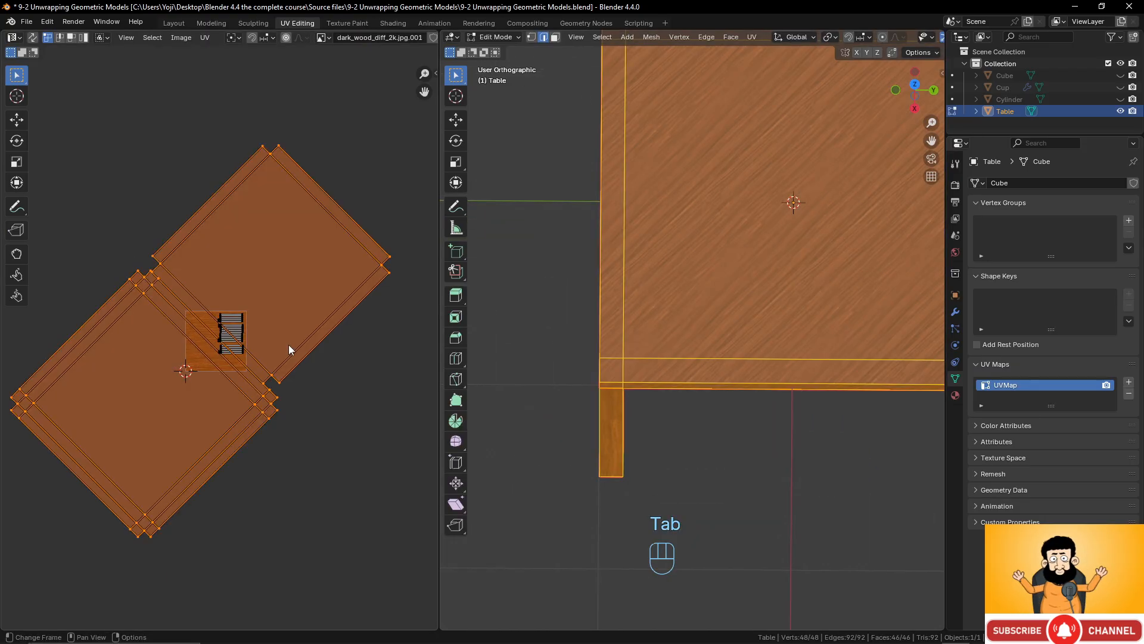
Scale both tabletop UV islands down to roughly the size of the texture square for a larger diagonal grain
key(s)
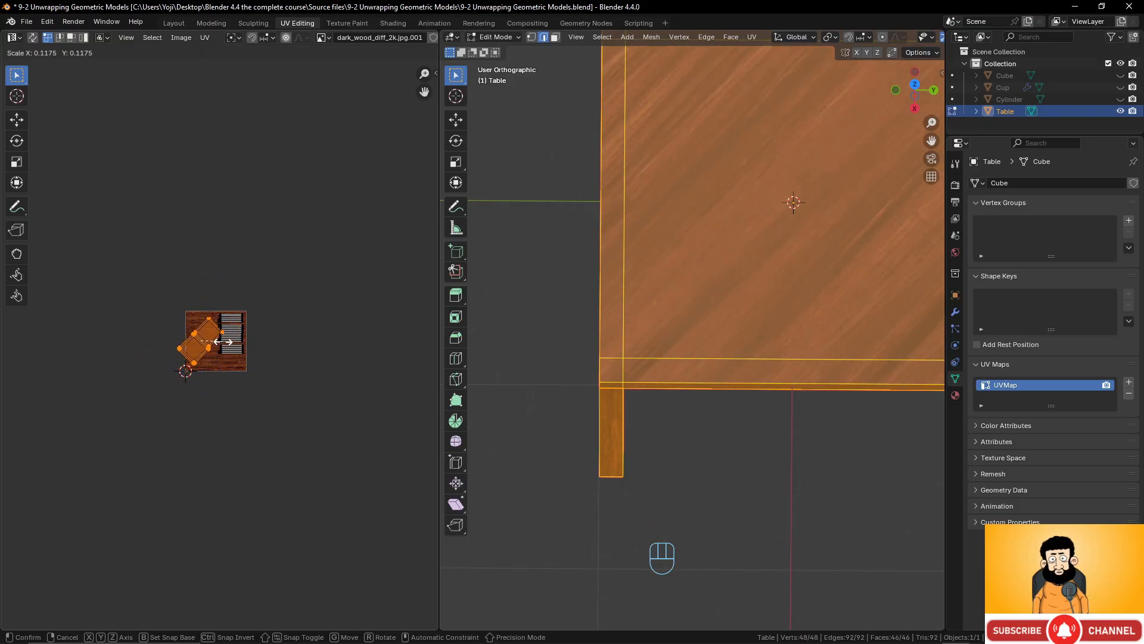
click(291, 358)
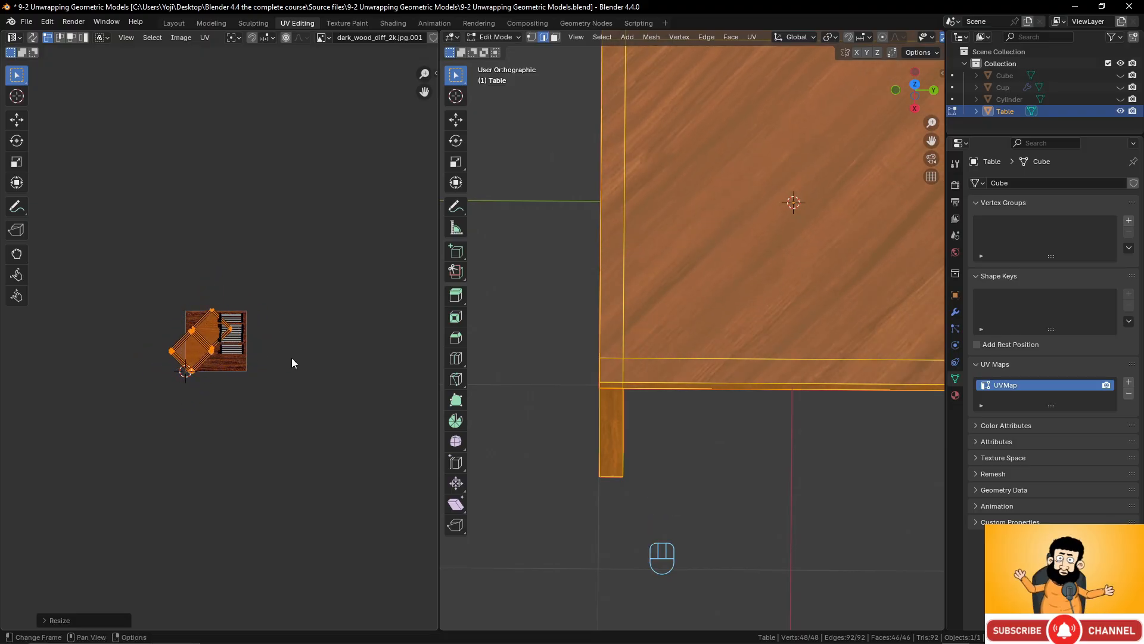
scroll(291, 358, up, 4)
scroll(311, 320, up, 1)
Scale all the table's UV islands up together to nearly twice their size and check the wood grain in Object Mode
key(a)
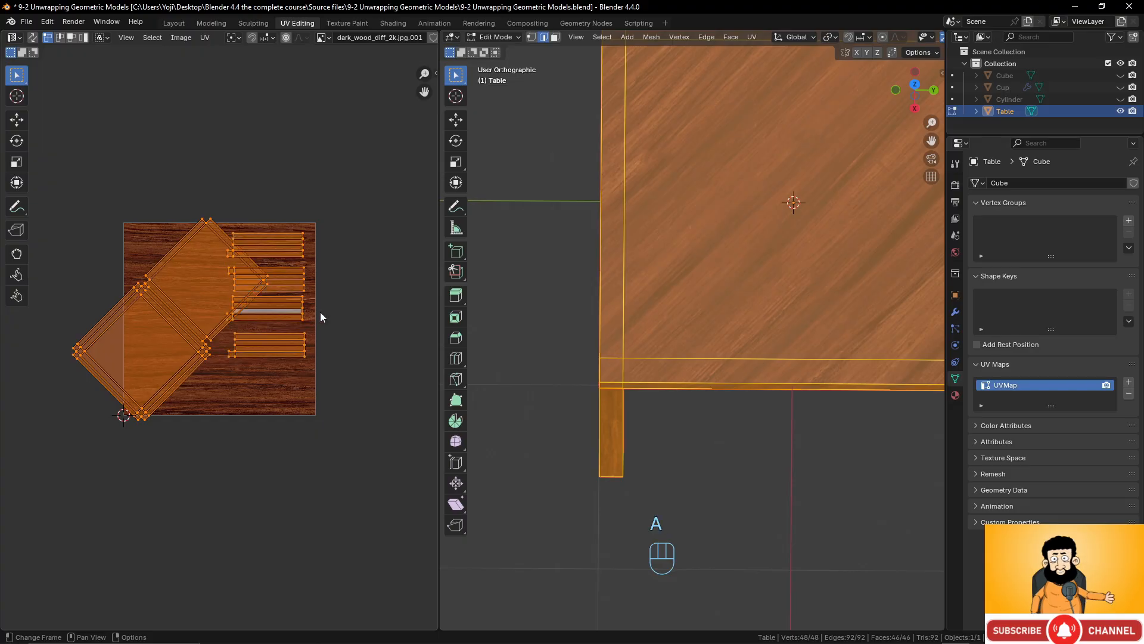
scroll(322, 313, down, 2)
key(s)
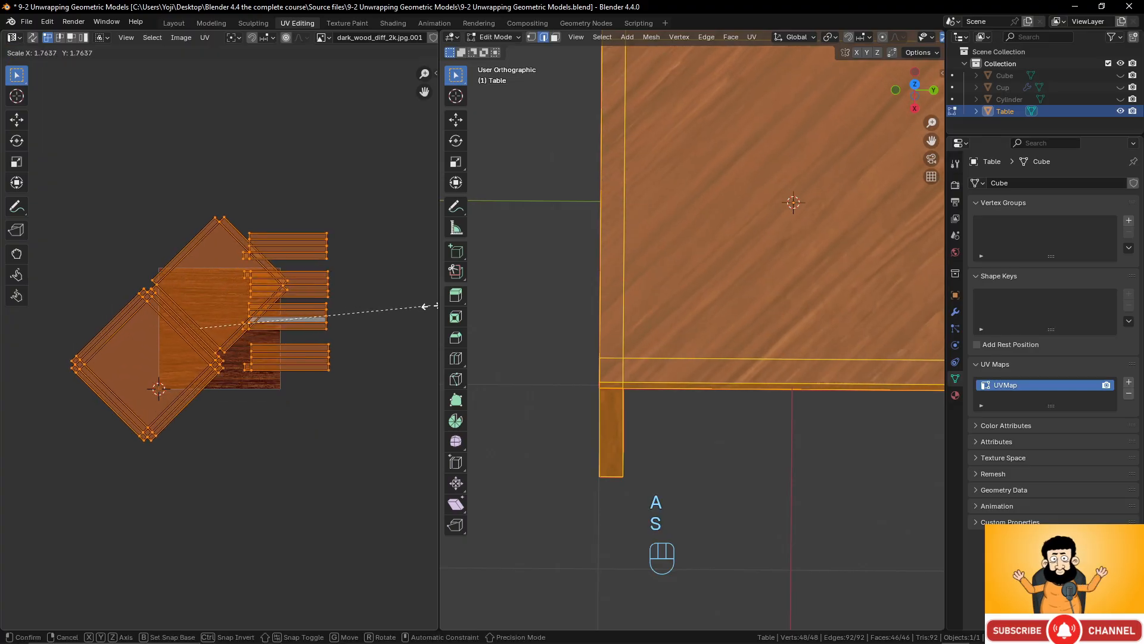
click(5, 306)
scroll(710, 313, down, 3)
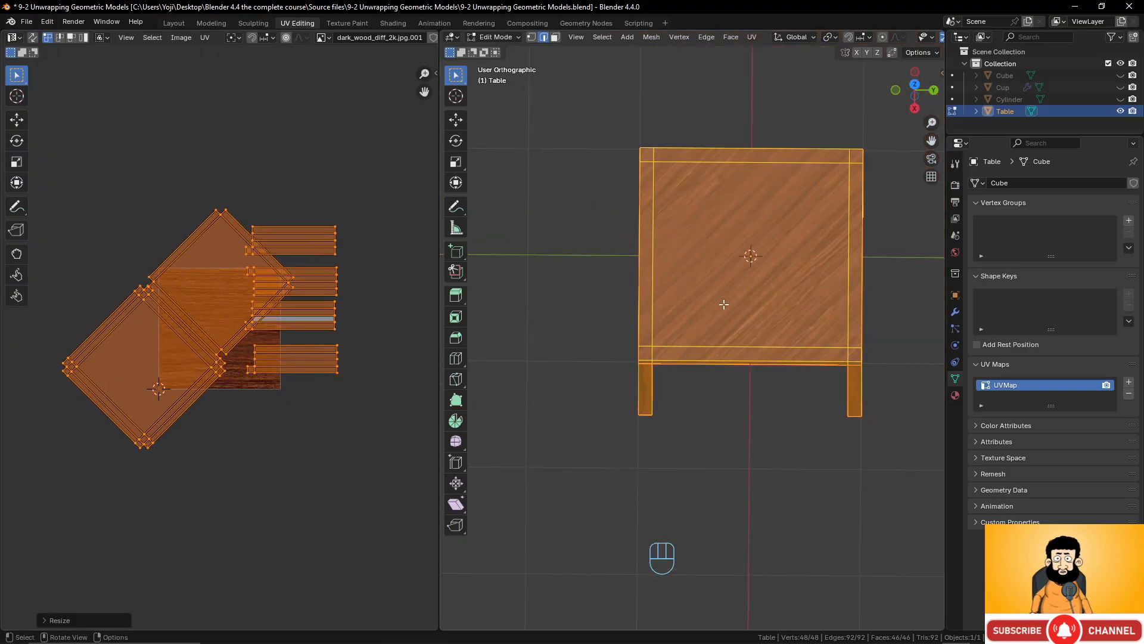
middle_drag(723, 306, 777, 194)
key(Tab)
middle_drag(766, 270, 659, 319)
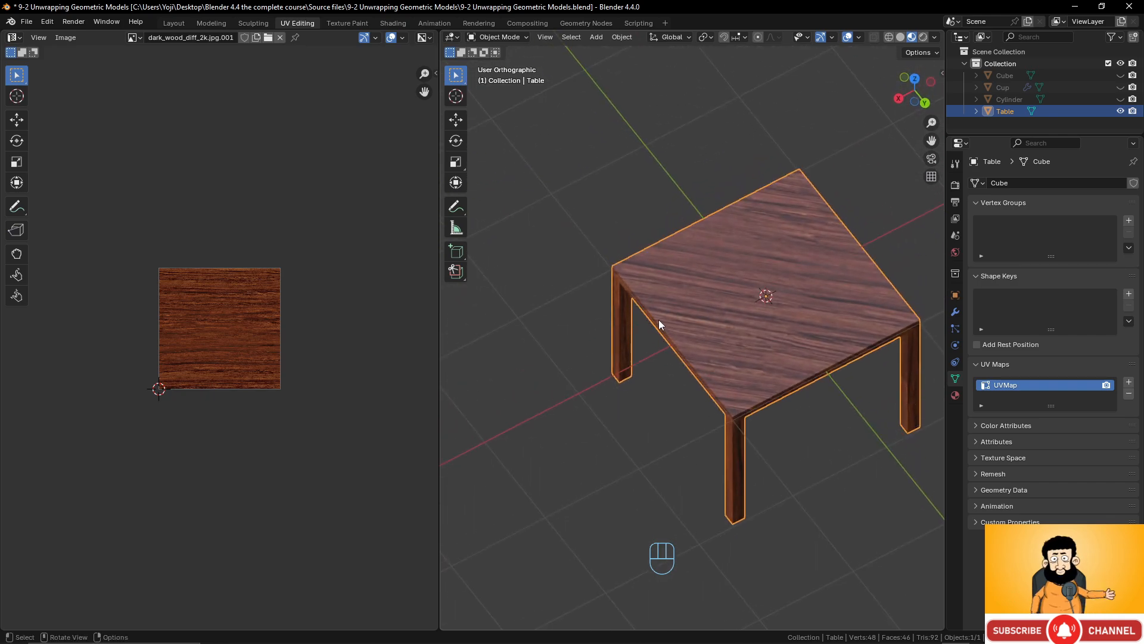
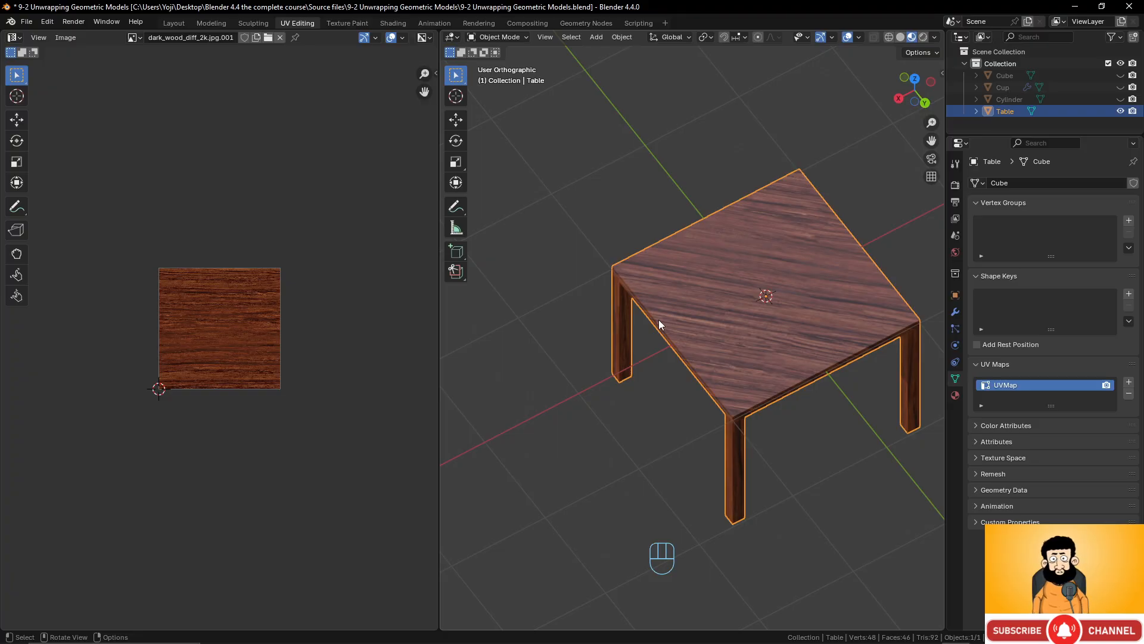
Hide the Table, show the Cup in Solid shading, then select the cup and frame it in the 3D view
click(1120, 112)
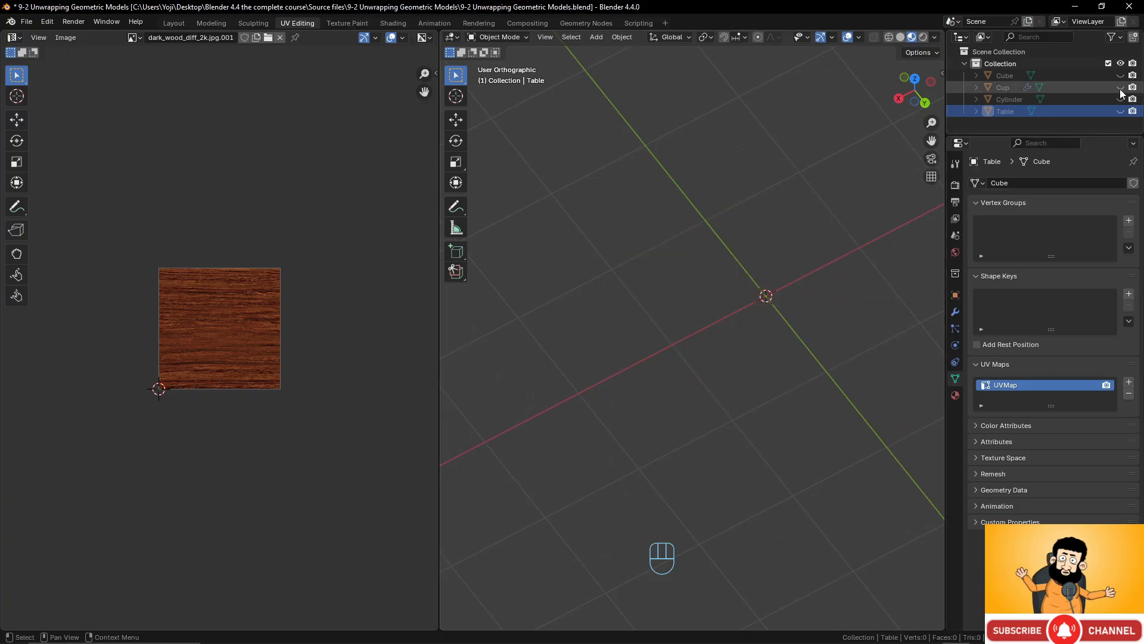
click(1120, 88)
middle_drag(793, 294, 911, 42)
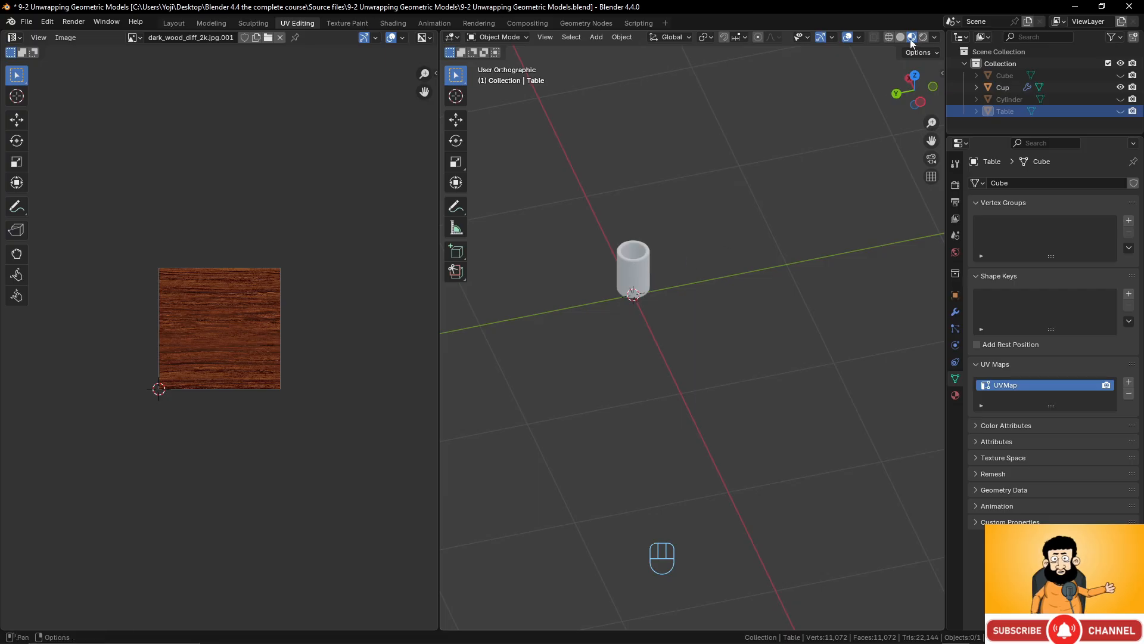
middle_drag(609, 362, 714, 446)
click(844, 587)
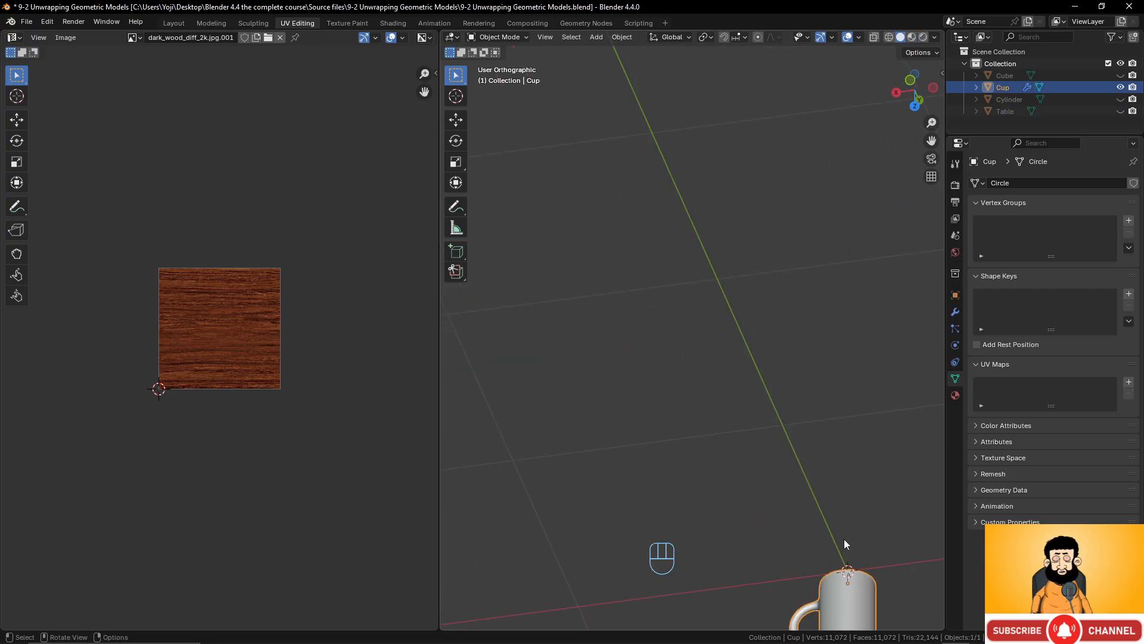
key(KP_Decimal)
scroll(769, 405, down, 2)
middle_drag(739, 356, 667, 347)
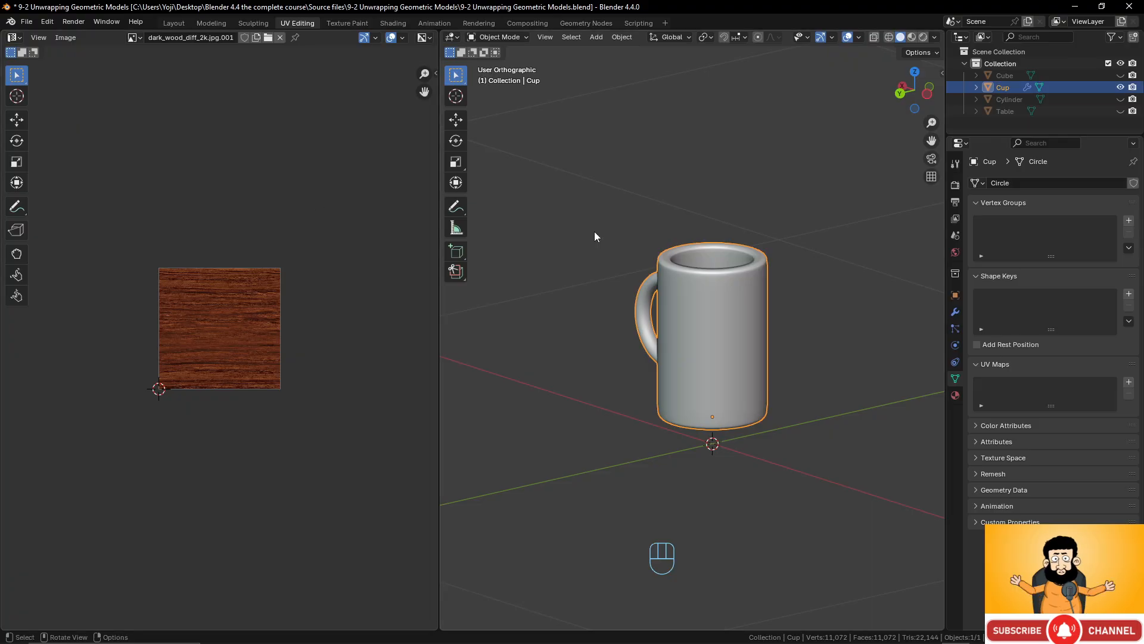
Unlink the dark wood image from the UV editor and open blender_logo.jpg in its place
click(280, 38)
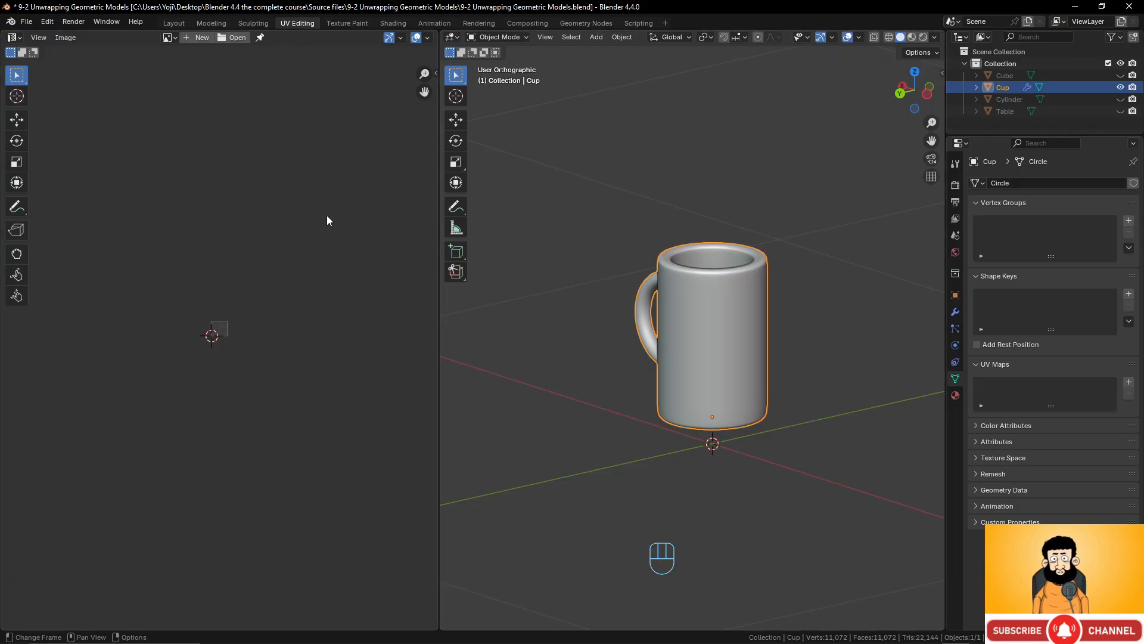
click(231, 37)
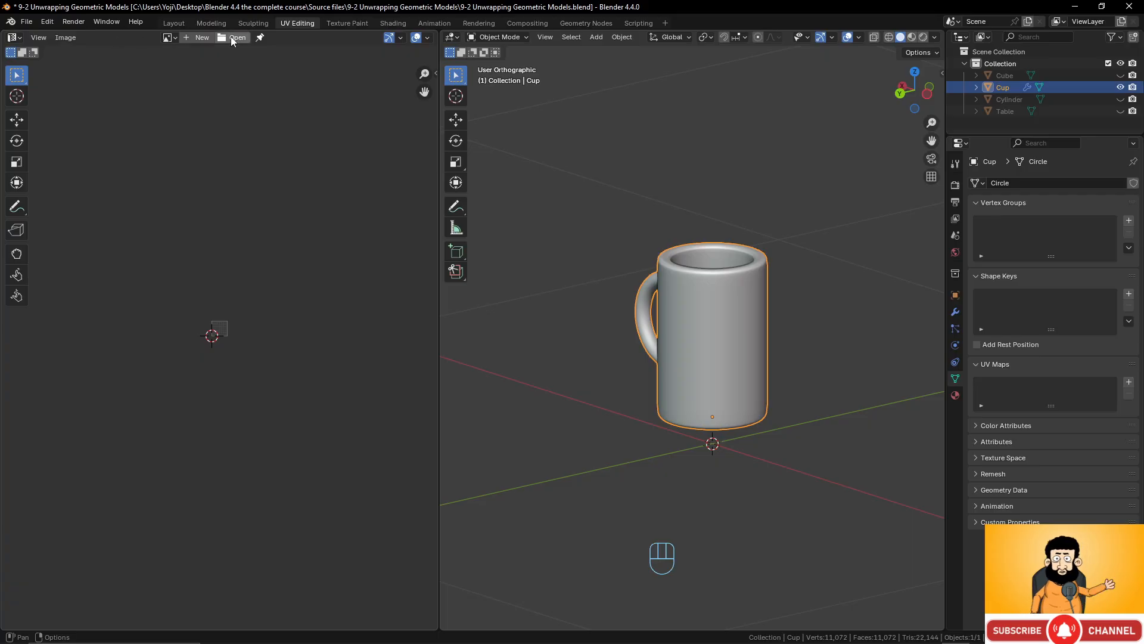
click(417, 246)
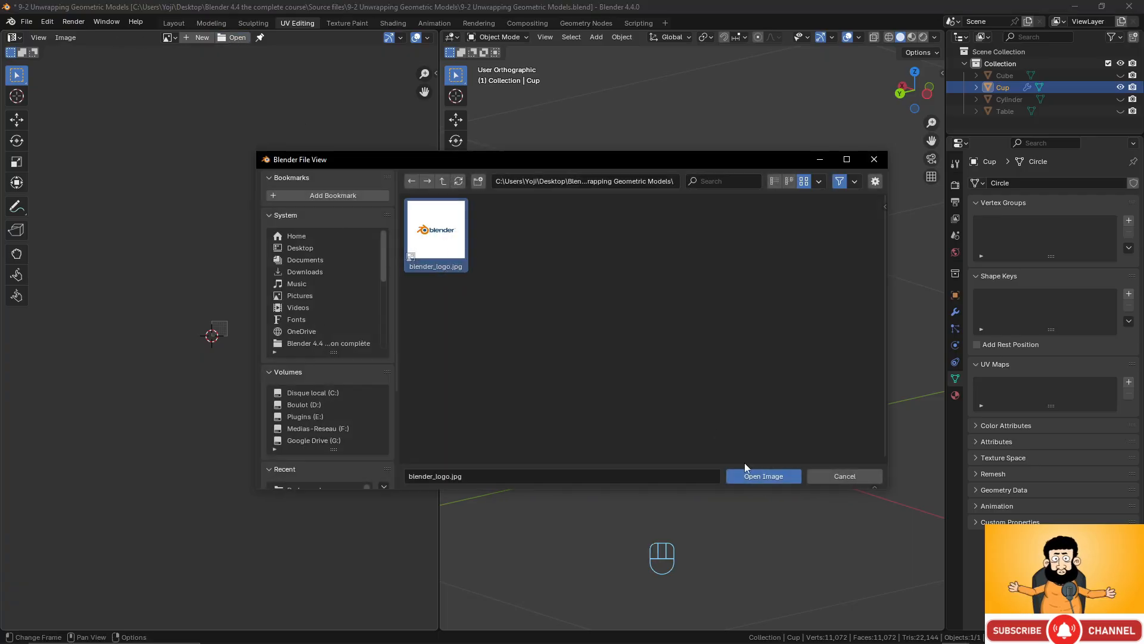
click(778, 478)
scroll(286, 355, up, 2)
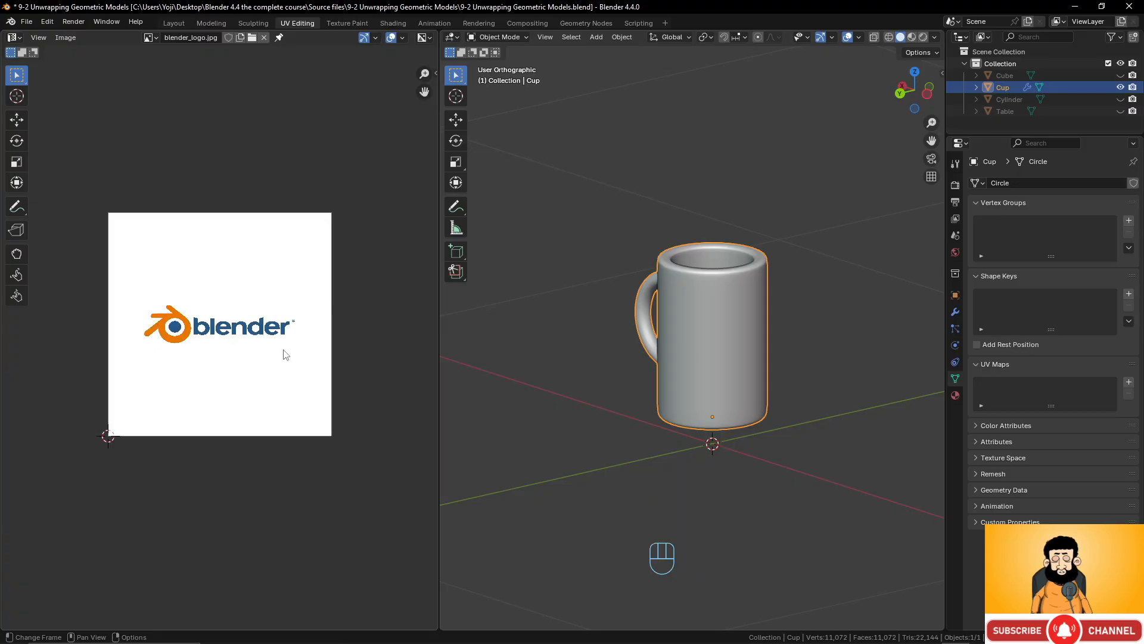
Sketch an upward annotation arrow on the cup's side, then undo the annotation strokes and return to the Select Box tool
middle_drag(683, 304, 716, 286)
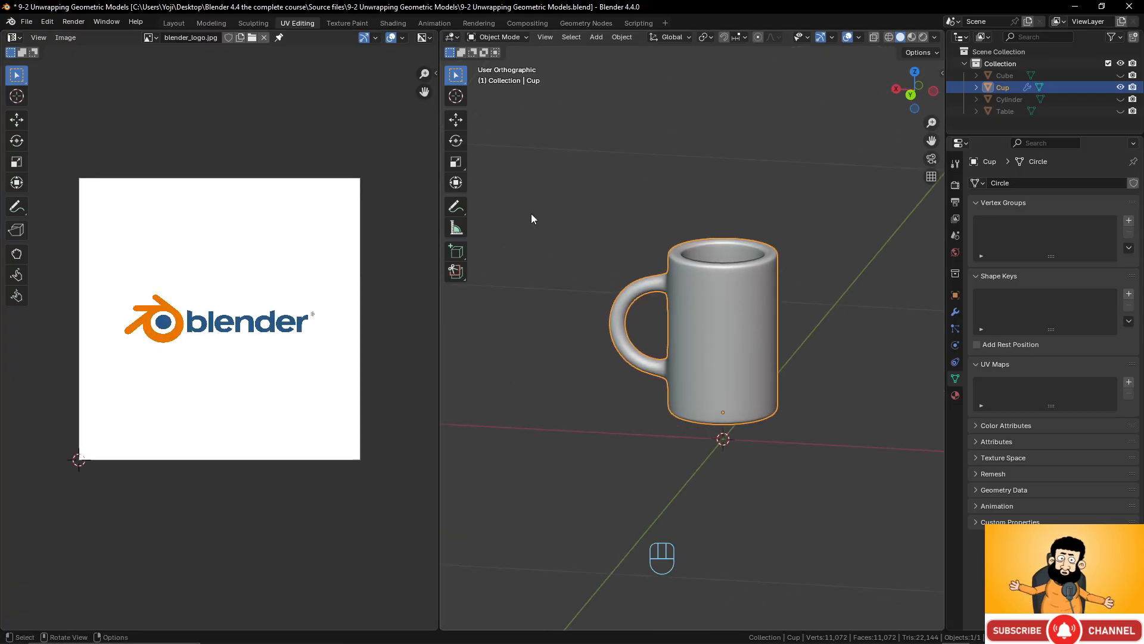
click(456, 206)
drag(726, 396, 726, 290)
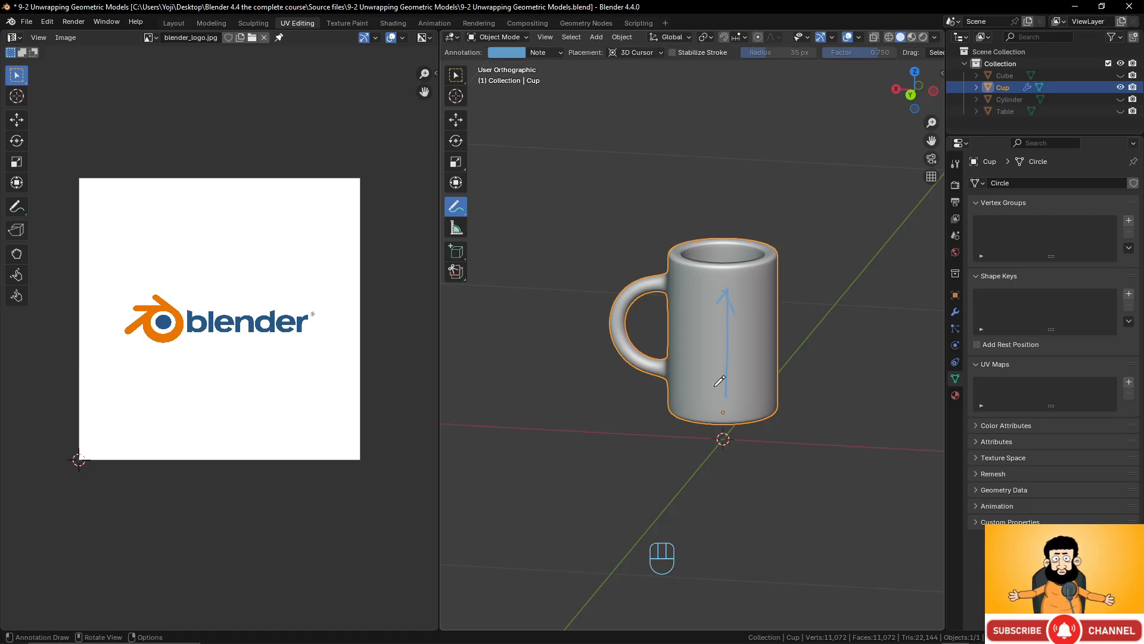
middle_drag(720, 381, 732, 294)
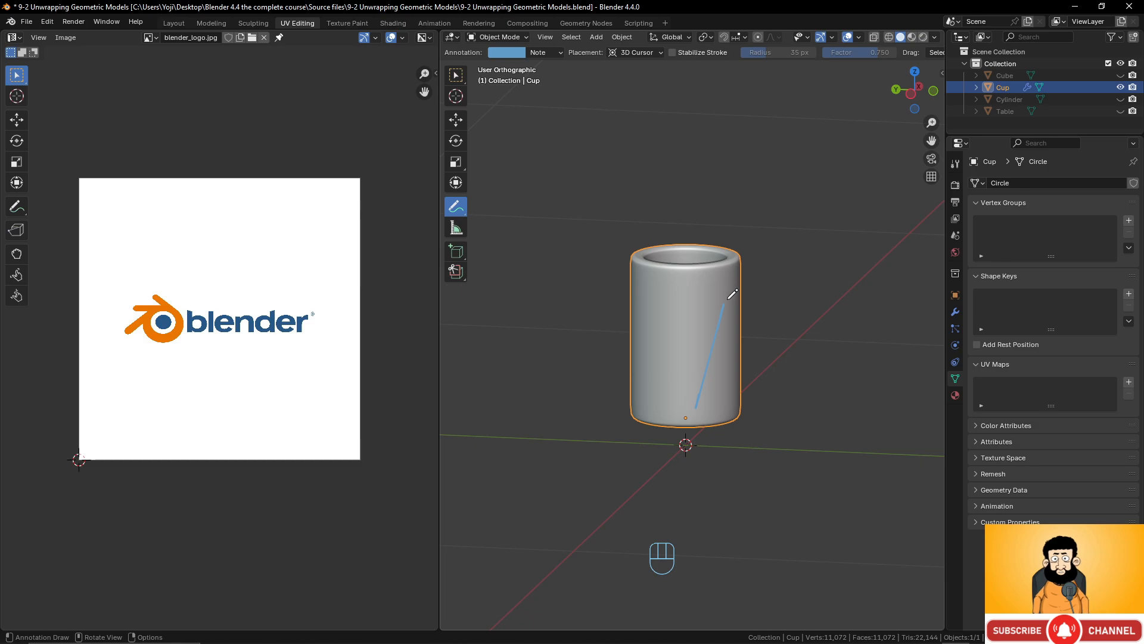
key(ctrl+z)
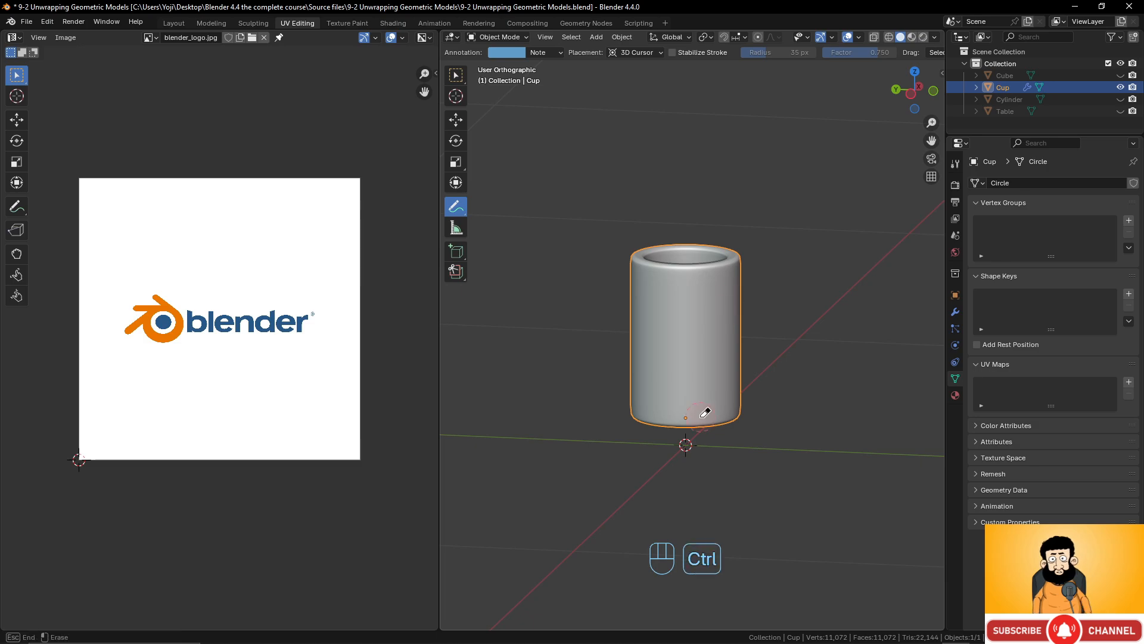
click(516, 37)
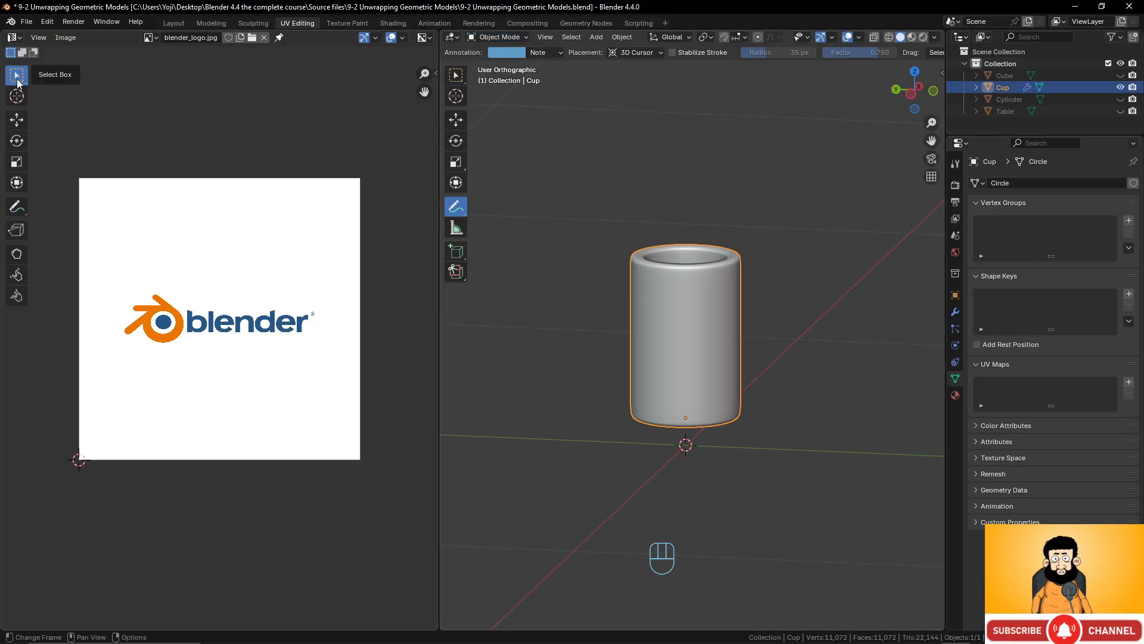
click(456, 75)
Clear every seam on the cup's mesh in Edit Mode and unlink the logo image from the UV editor
key(Tab)
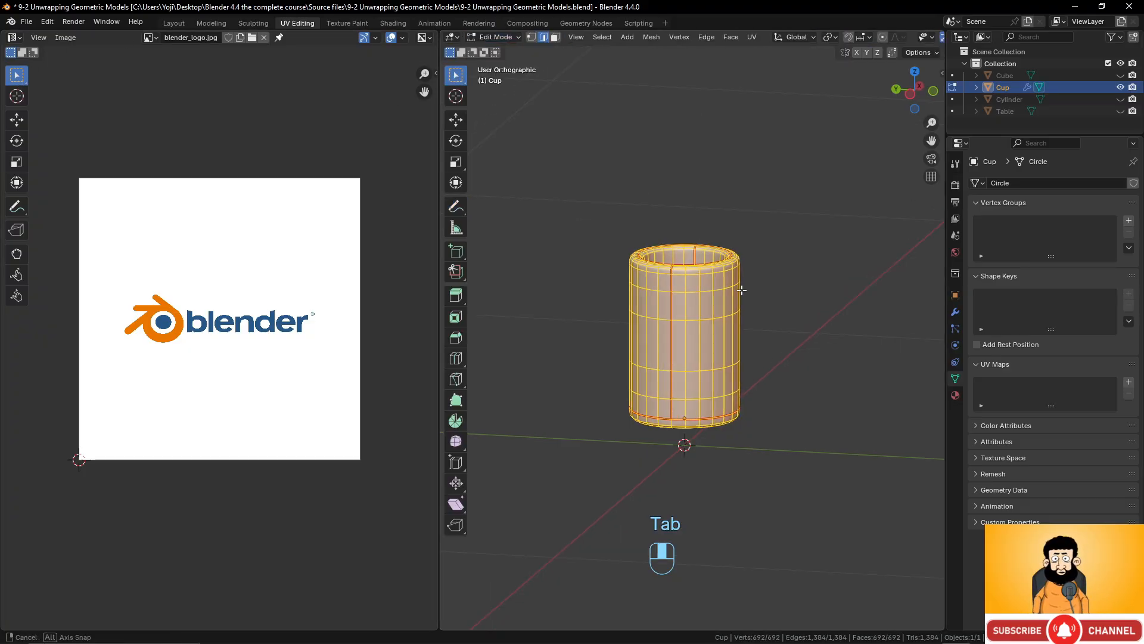
middle_drag(741, 290, 690, 328)
key(ctrl)
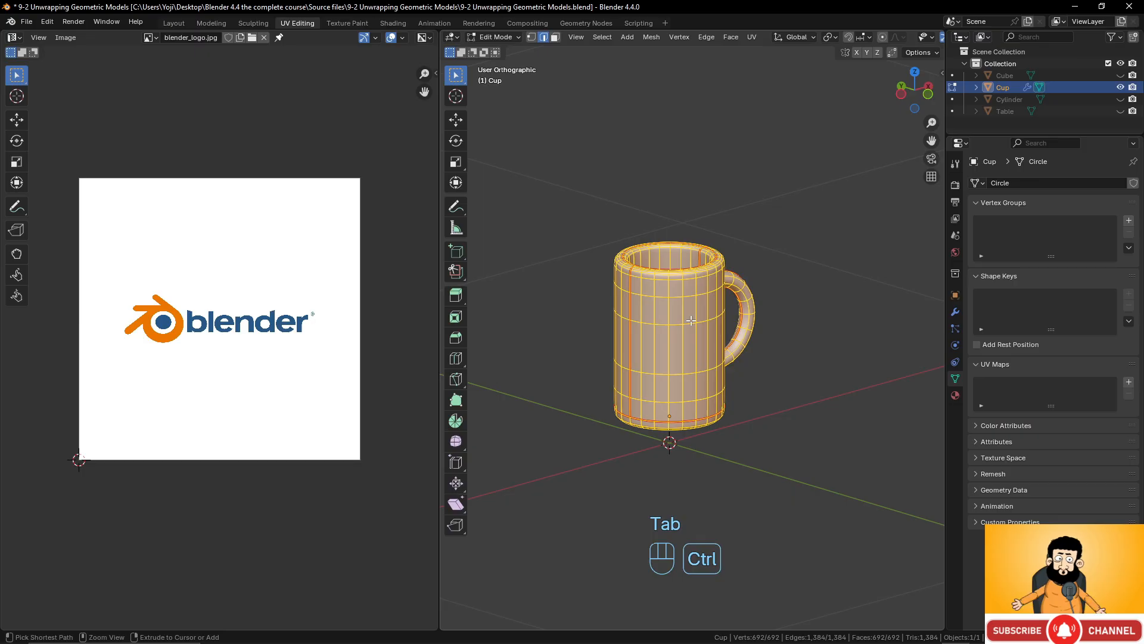
key(ctrl+e)
click(686, 331)
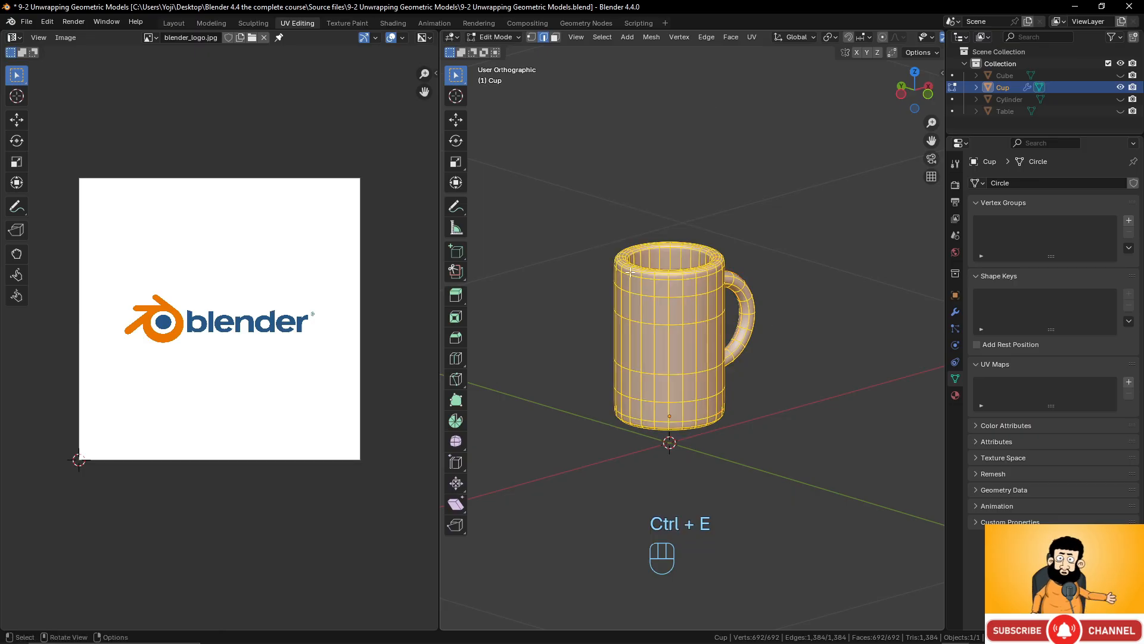
click(264, 37)
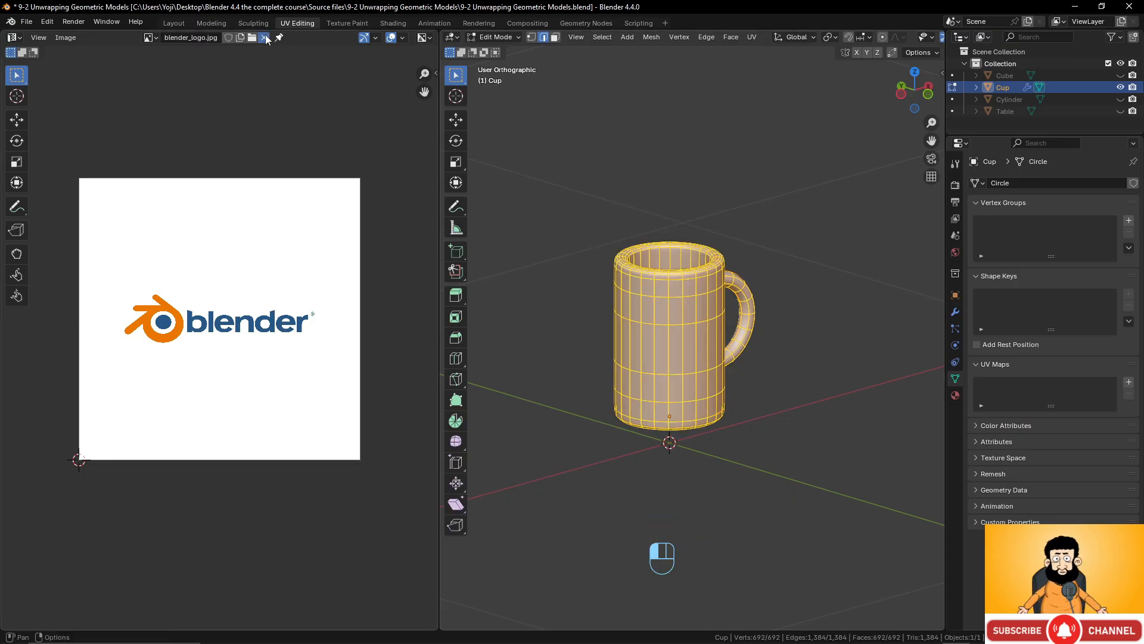
Select the edge loop running around the outer rim of the cup's base
scroll(679, 310, up, 4)
middle_drag(680, 310, 630, 237)
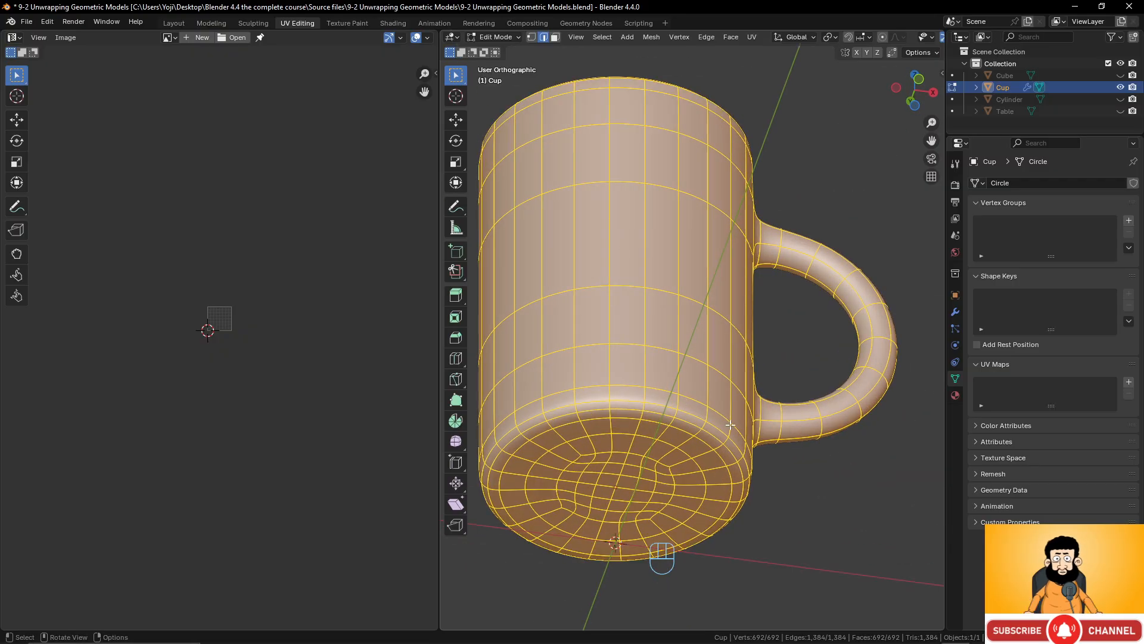
alt+click(672, 406)
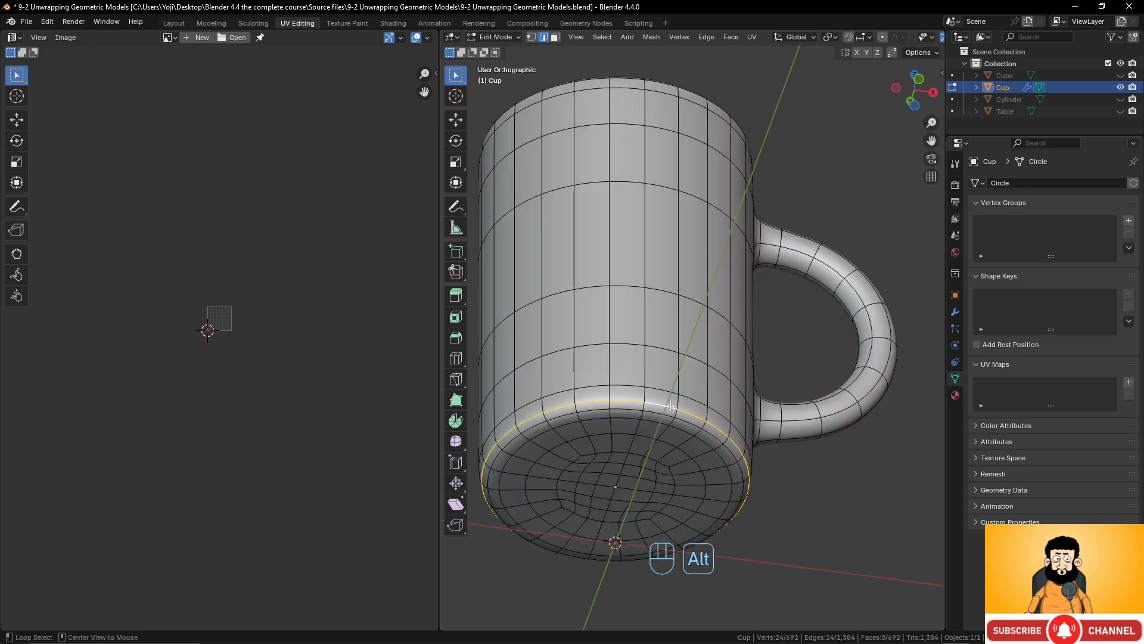
Compare the cup's edit mesh with the Subdivision modifier's On Cage and Edit Mode display options toggled off and on
click(956, 312)
click(1057, 203)
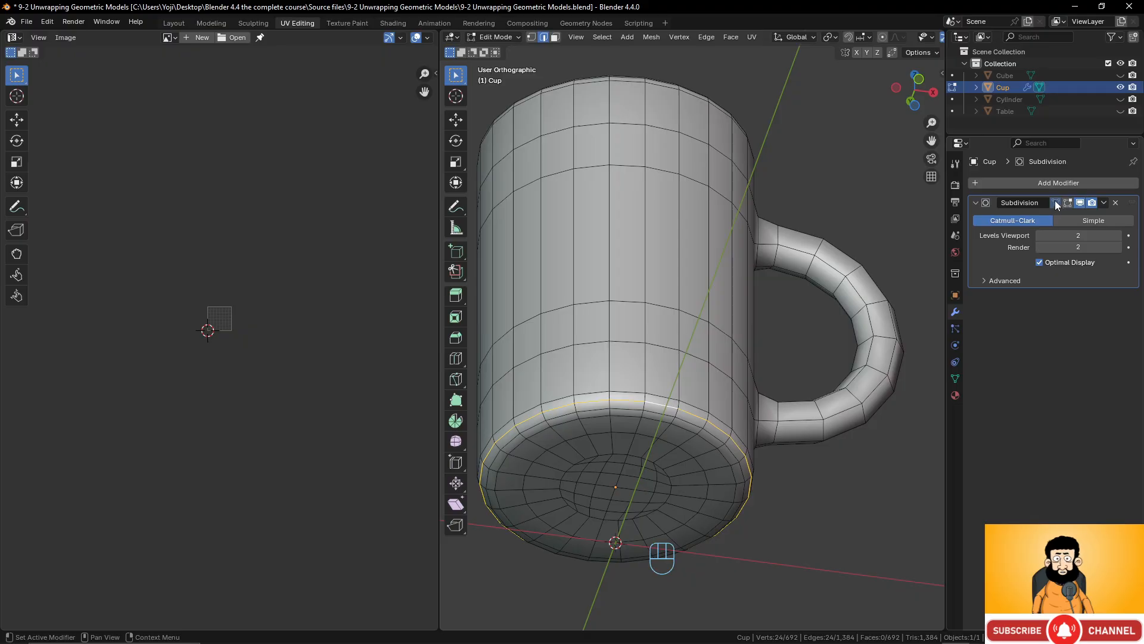
middle_drag(774, 302, 797, 335)
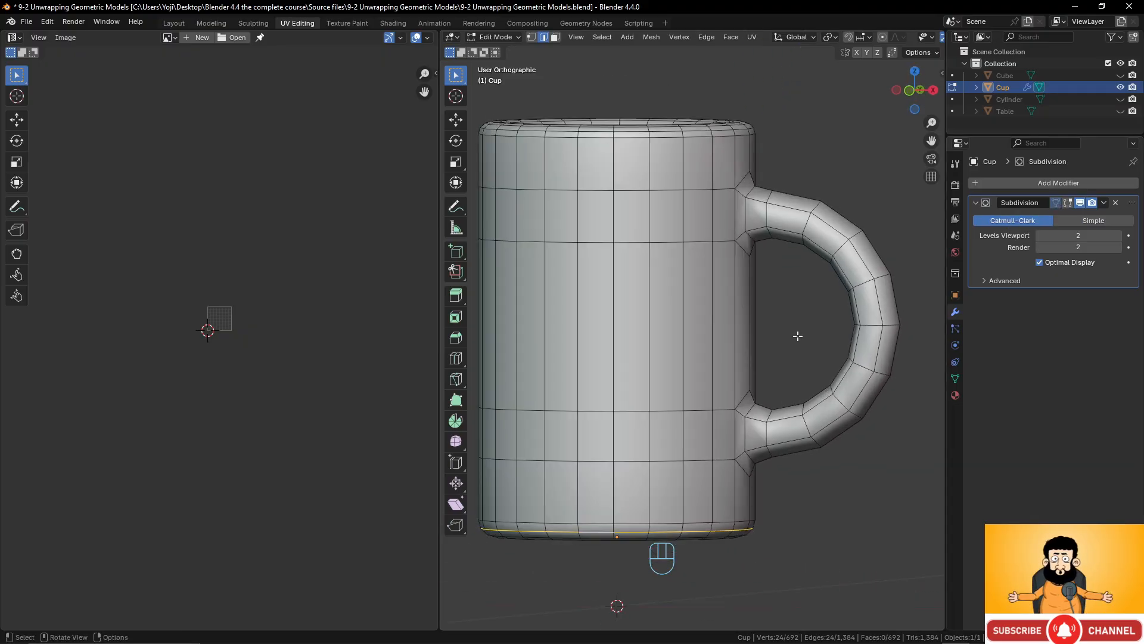
click(1068, 204)
click(1055, 203)
click(1054, 203)
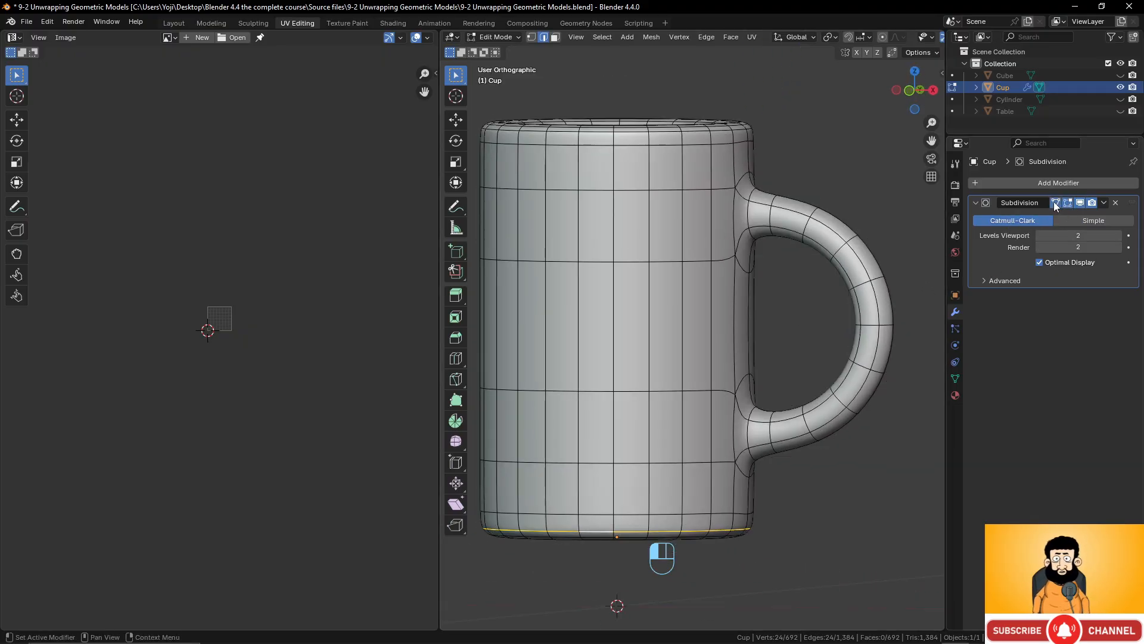
Examine the base edge loop up close with the Subdivision modifier's On Cage display off, then re-enable it
middle_drag(688, 275, 893, 329)
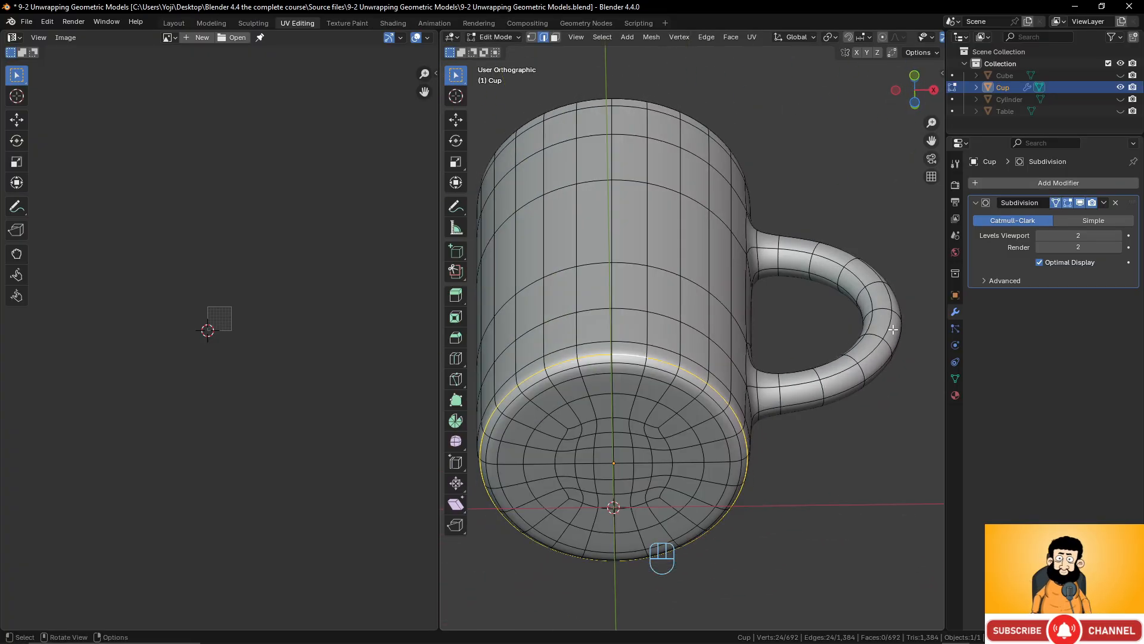
click(1057, 203)
scroll(688, 494, up, 3)
middle_drag(688, 493, 715, 480)
middle_drag(682, 522, 693, 479)
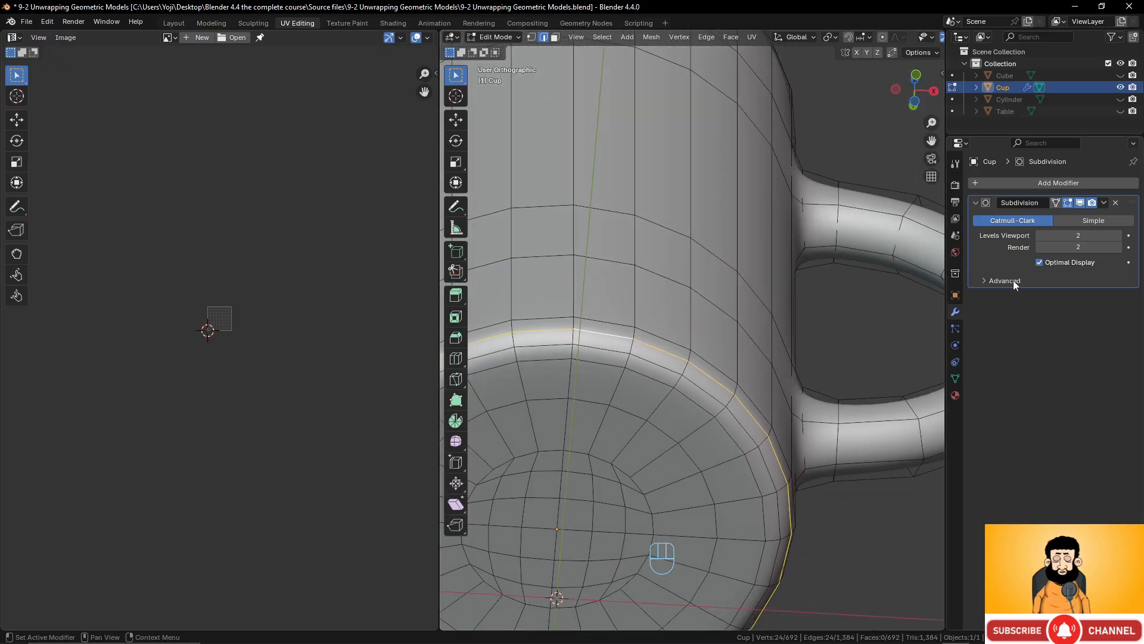
click(1056, 203)
scroll(691, 524, down, 8)
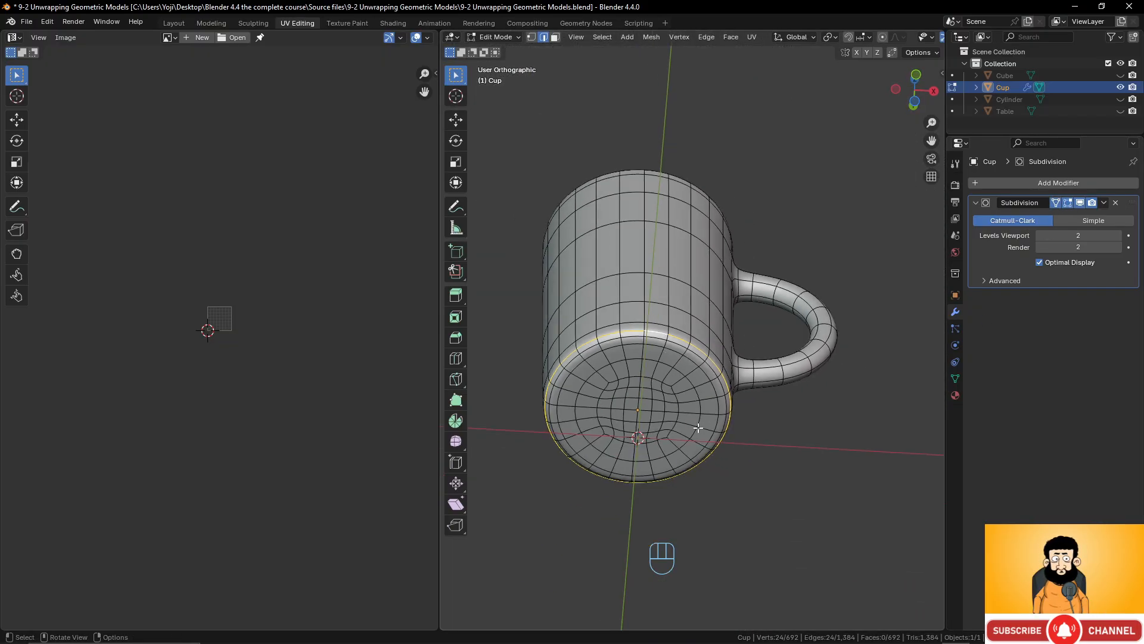
Mark the selected edge loop around the outer rim of the cup's base as a seam
middle_drag(691, 525, 639, 423)
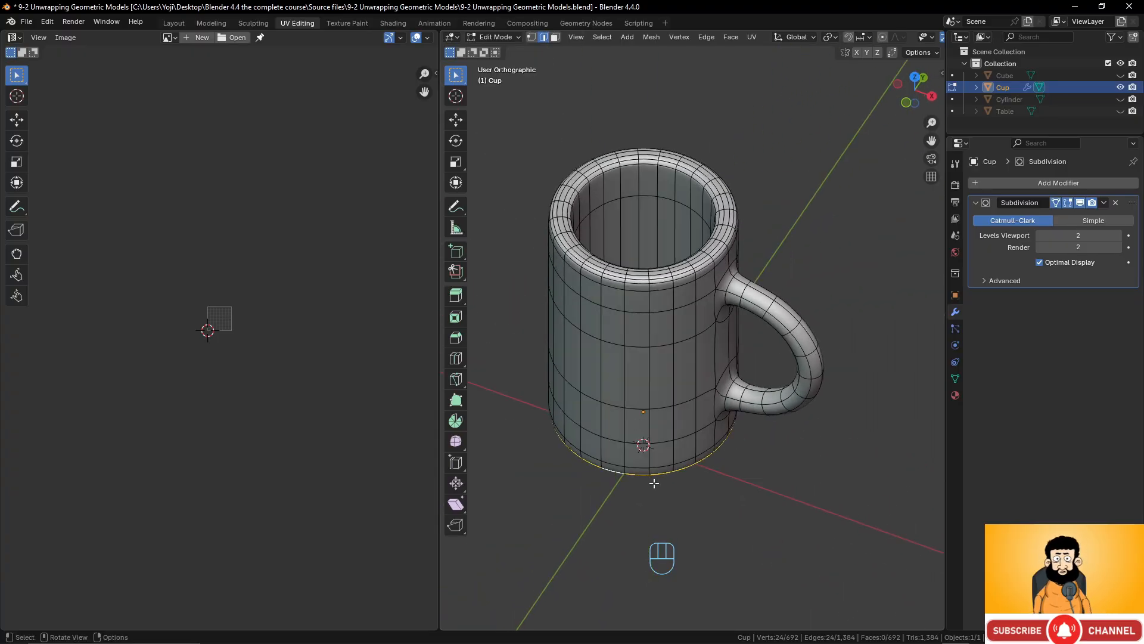
middle_drag(654, 483, 705, 348)
middle_drag(756, 305, 704, 398)
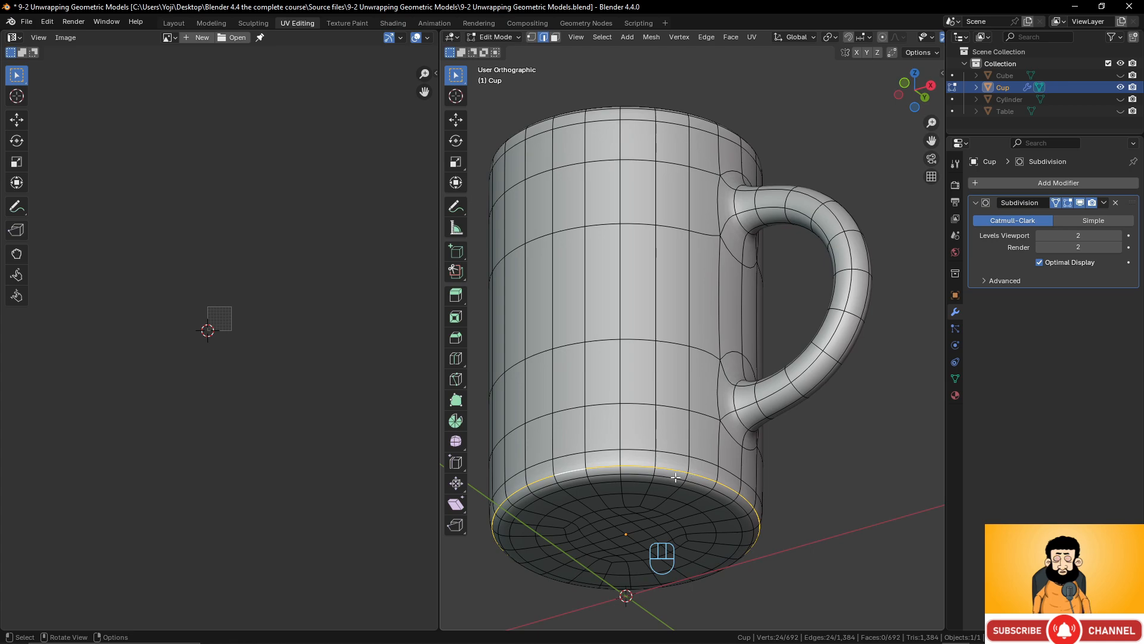
key(ctrl+e)
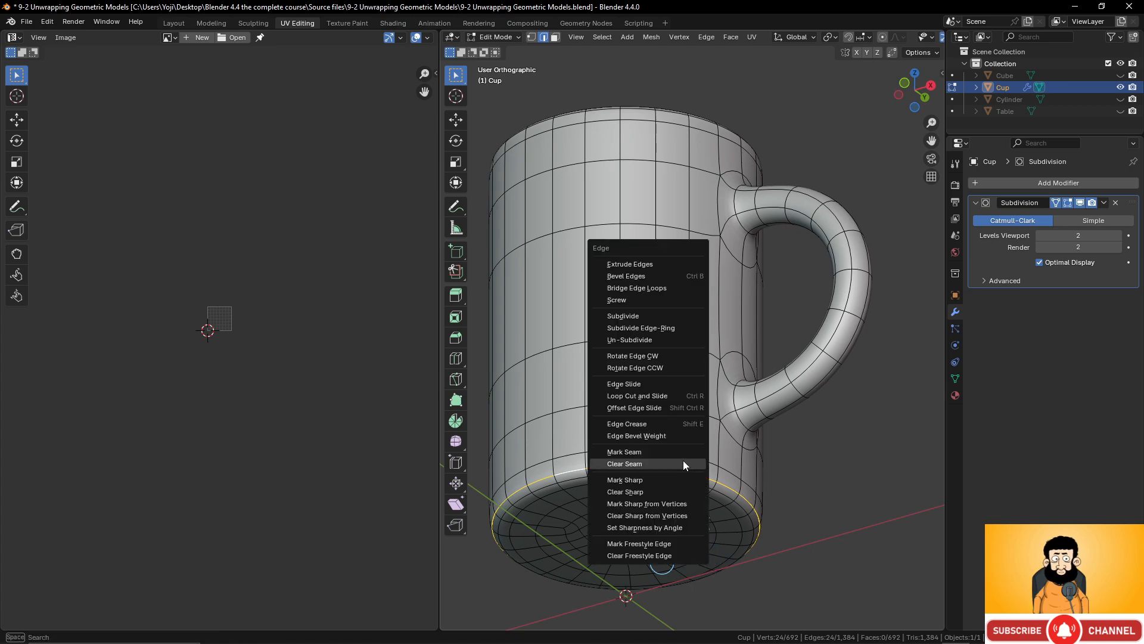
click(683, 460)
Select the edge loop around the cup's interior floor and mark it as a seam
middle_drag(753, 397, 752, 297)
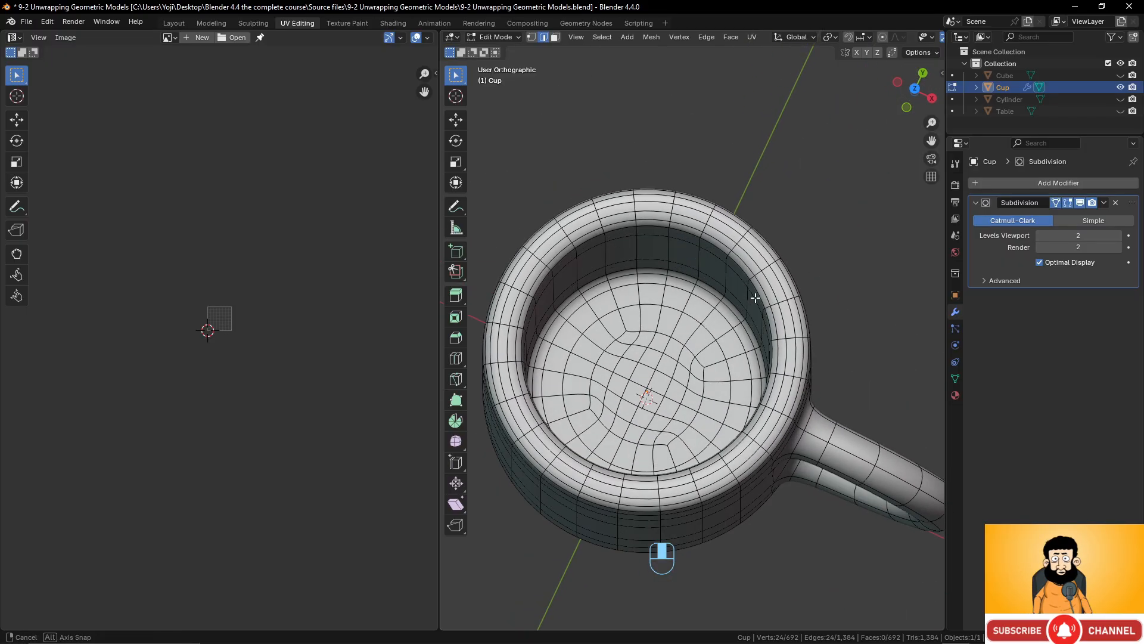
alt+click(724, 299)
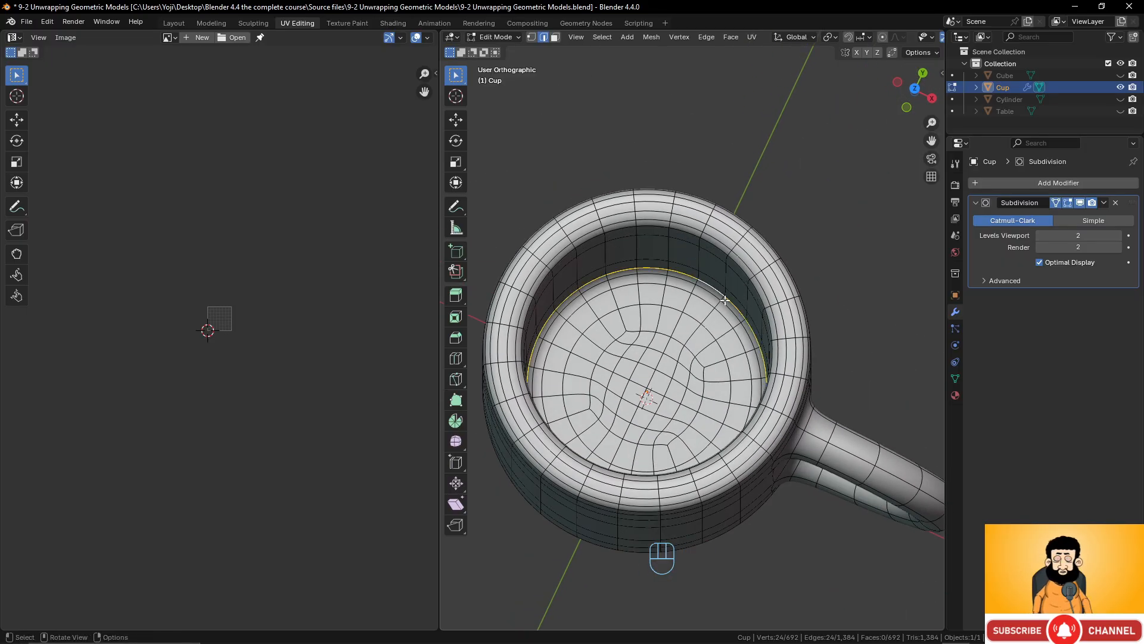
key(ctrl+e)
click(724, 299)
middle_drag(725, 299, 720, 340)
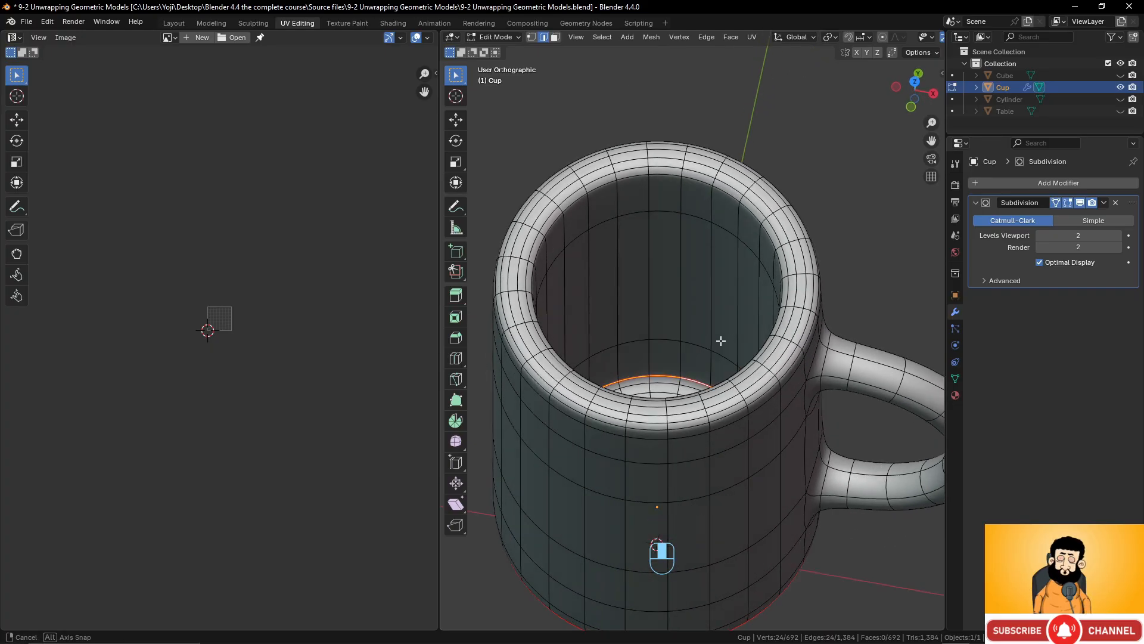
Select the vertical edge path up the cup's inside wall opposite the handle, starting from the interior floor seam
scroll(714, 393, down, 4)
middle_drag(760, 458, 846, 465)
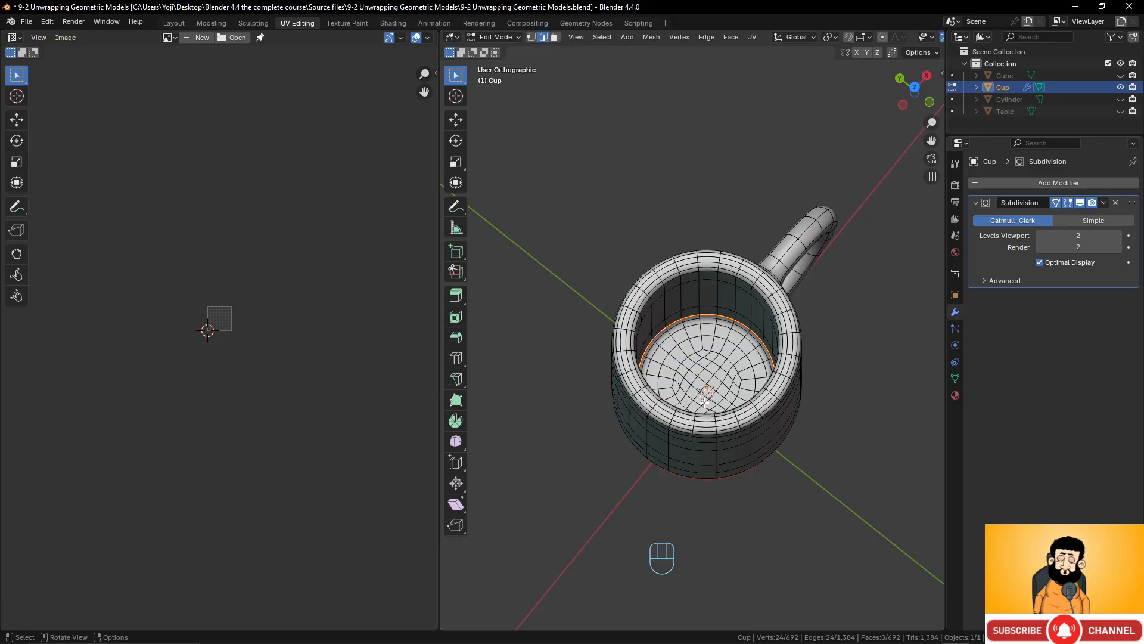
middle_drag(687, 409, 672, 379)
scroll(656, 394, up, 2)
shift+middle_drag(672, 378, 685, 403)
scroll(712, 422, up, 2)
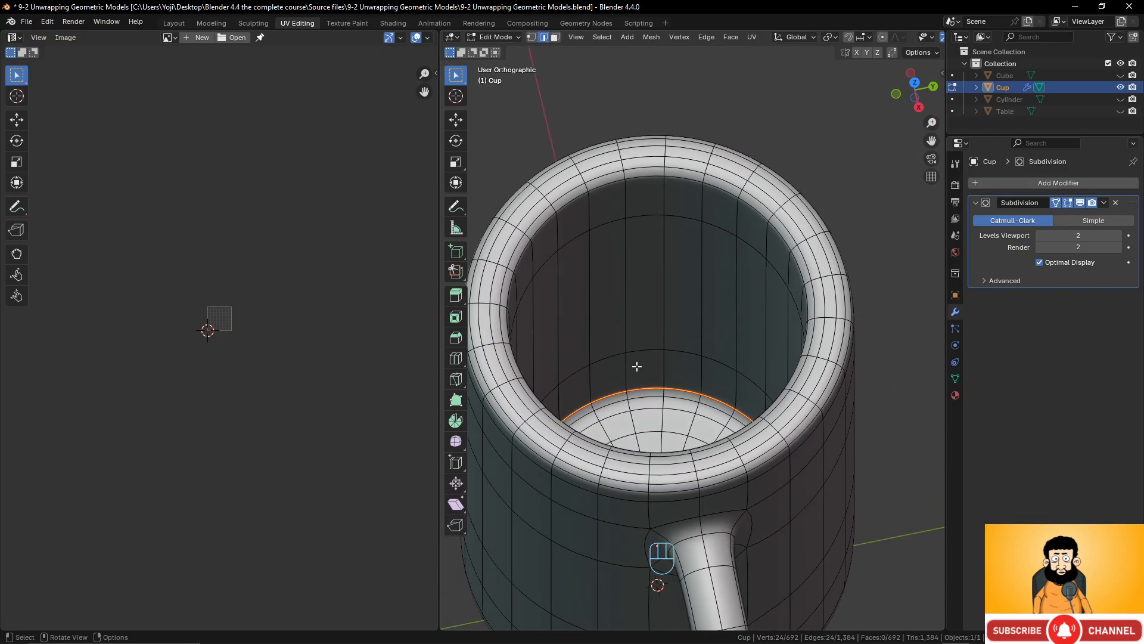
click(626, 366)
ctrl+click(621, 215)
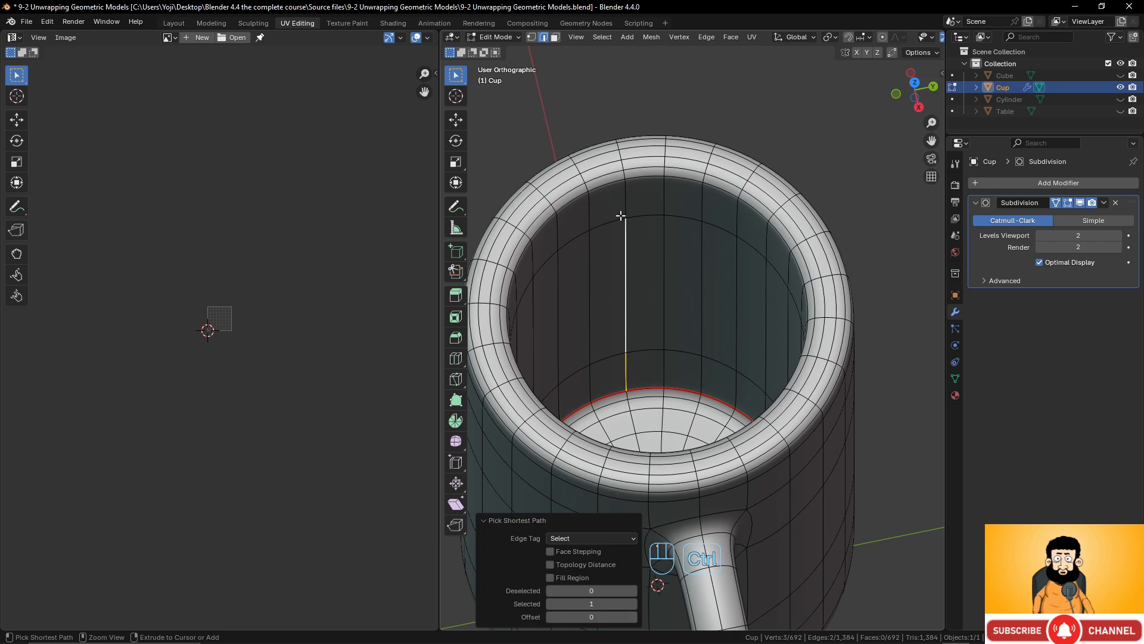
Extend the edge path over the lip and down the outer wall to the base seam, and mark it as a seam
middle_drag(620, 210, 642, 273)
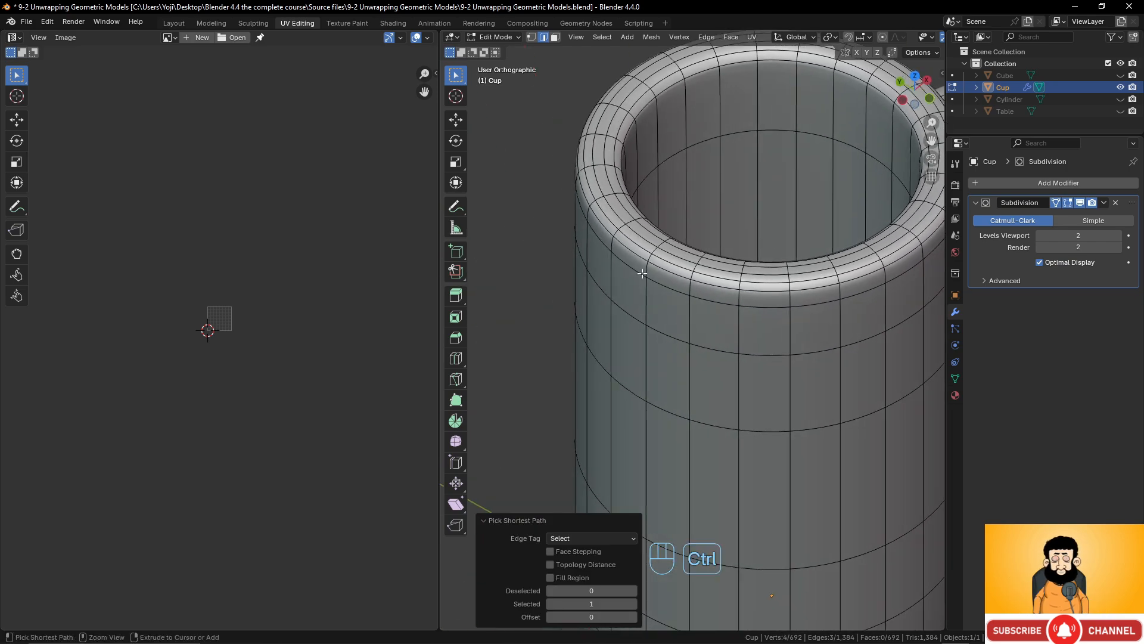
ctrl+click(648, 280)
ctrl+click(650, 313)
shift+middle_drag(650, 312, 745, 393)
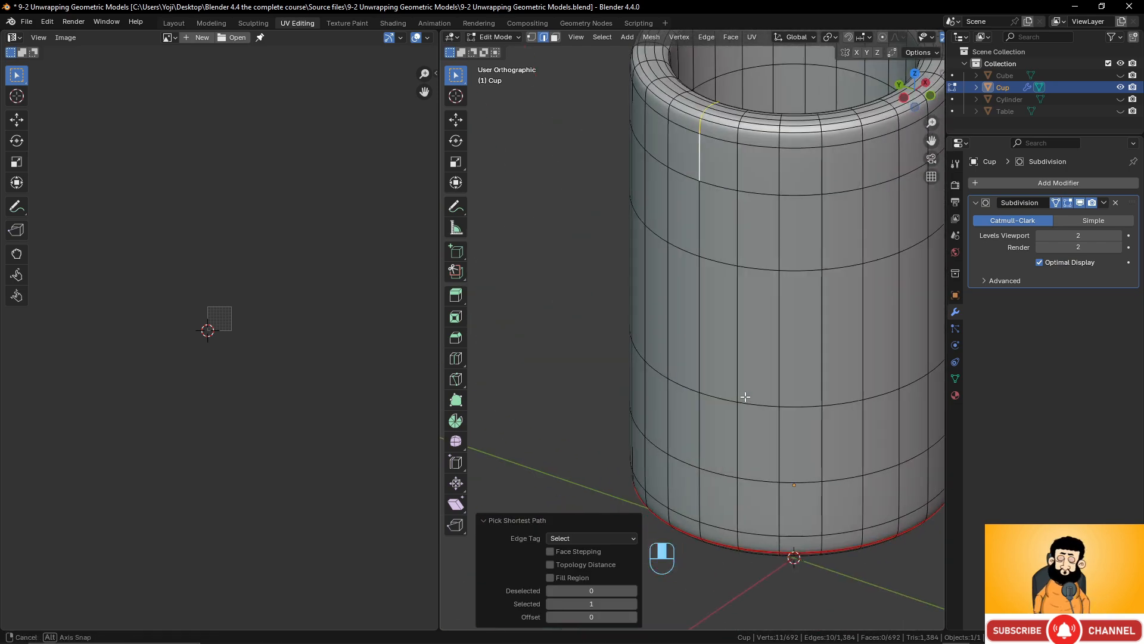
ctrl+click(701, 527)
middle_drag(701, 527, 675, 466)
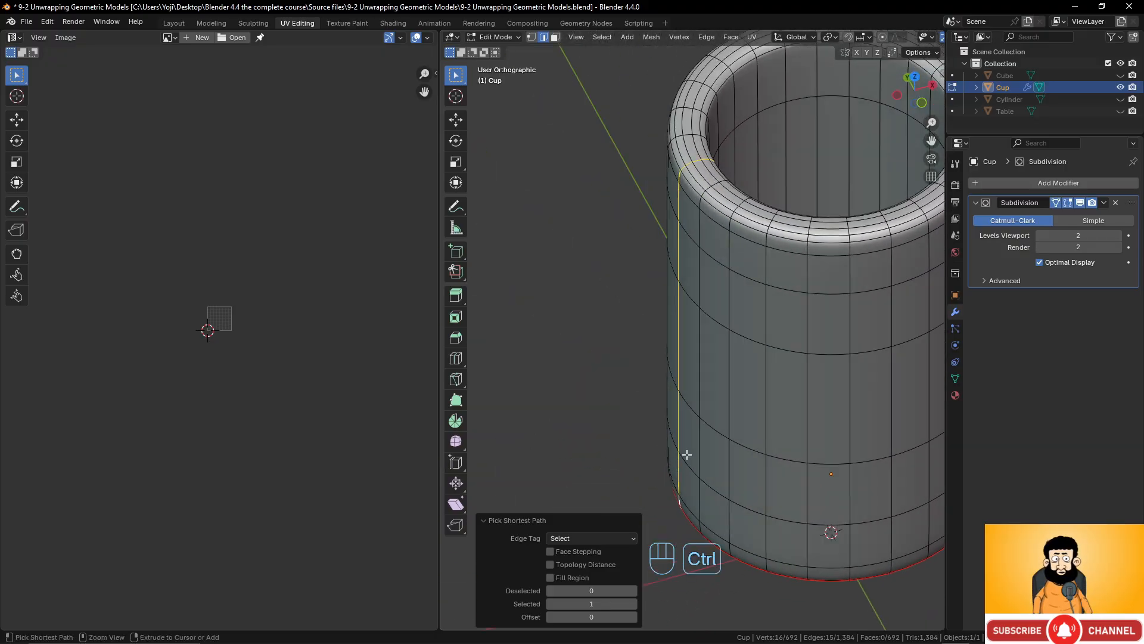
key(ctrl+e)
click(686, 454)
Unwrap the whole cup mesh with the Angle Based method and view the resulting UV islands
scroll(841, 389, down, 3)
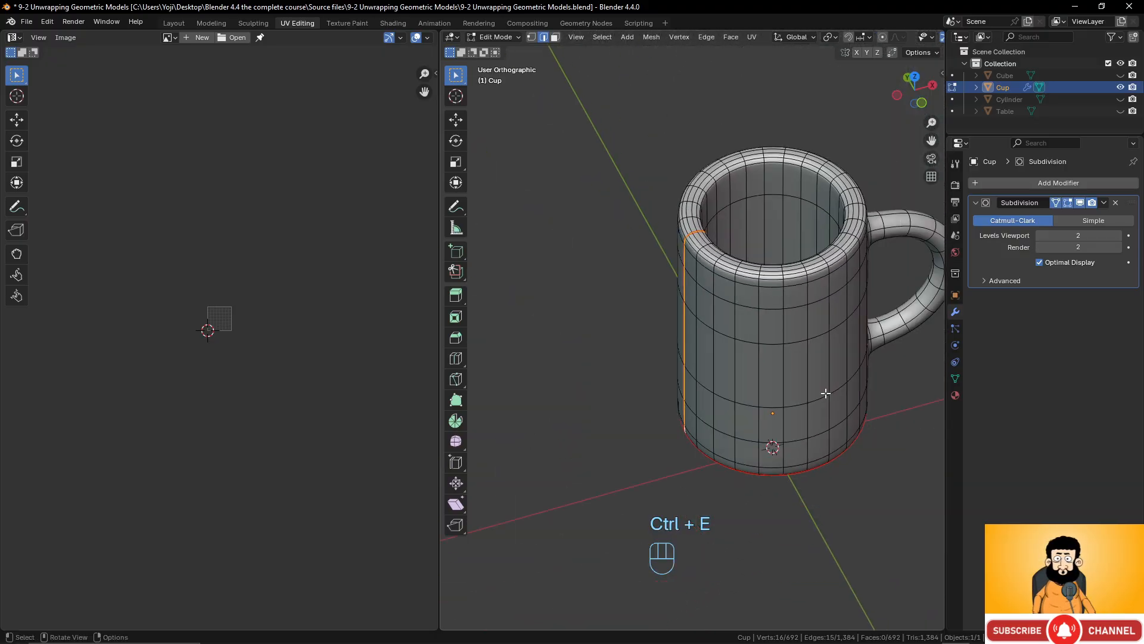
shift+middle_drag(826, 394, 749, 407)
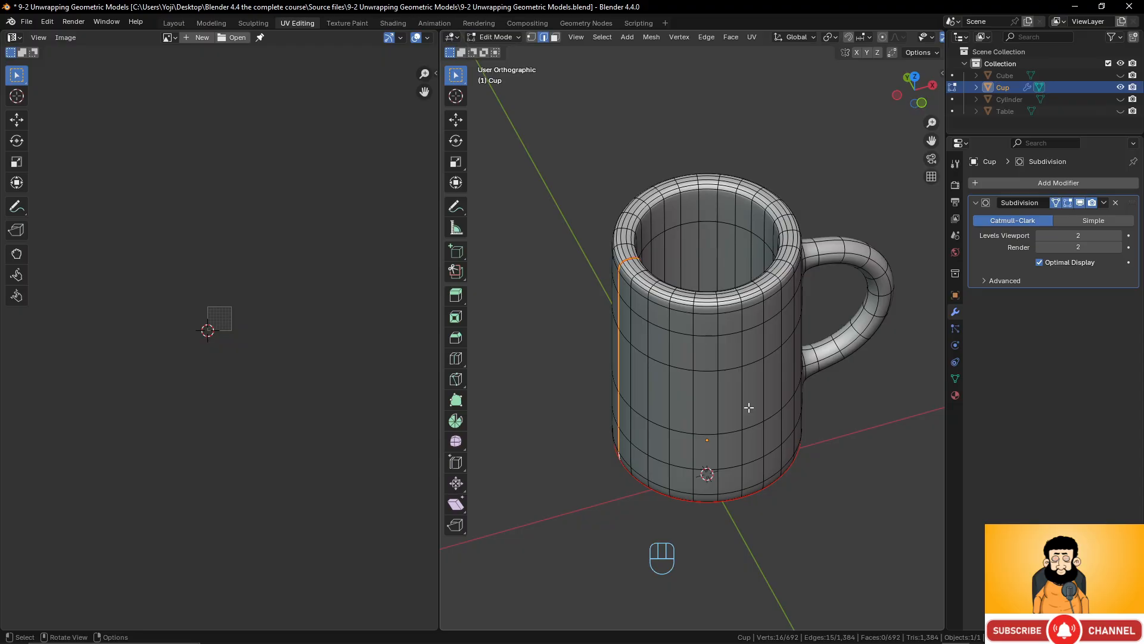
key(a)
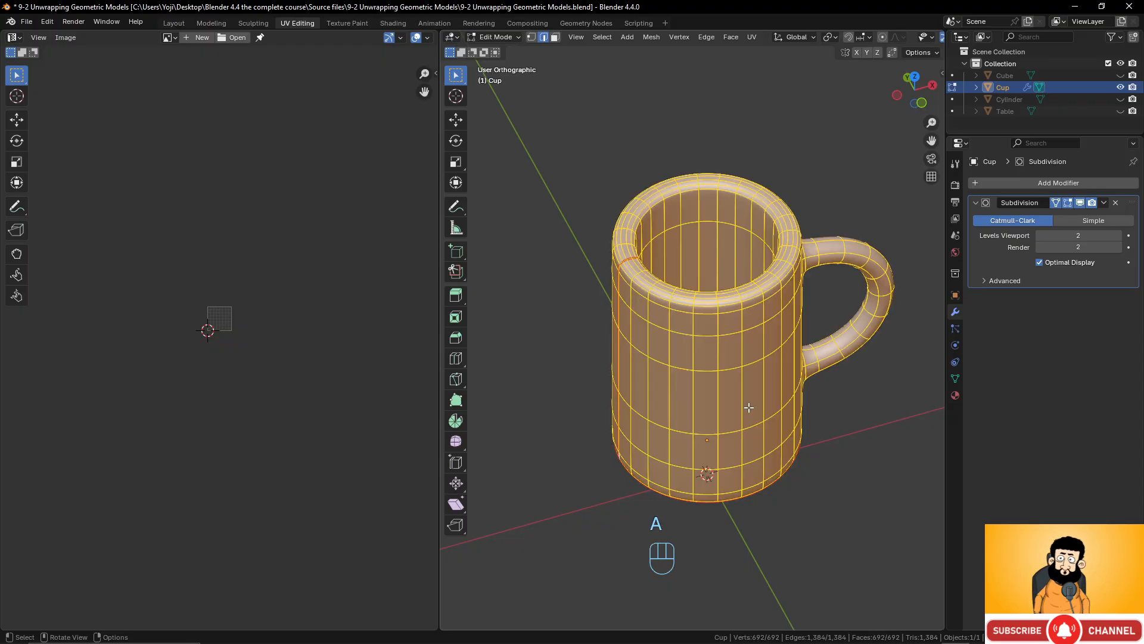
key(u)
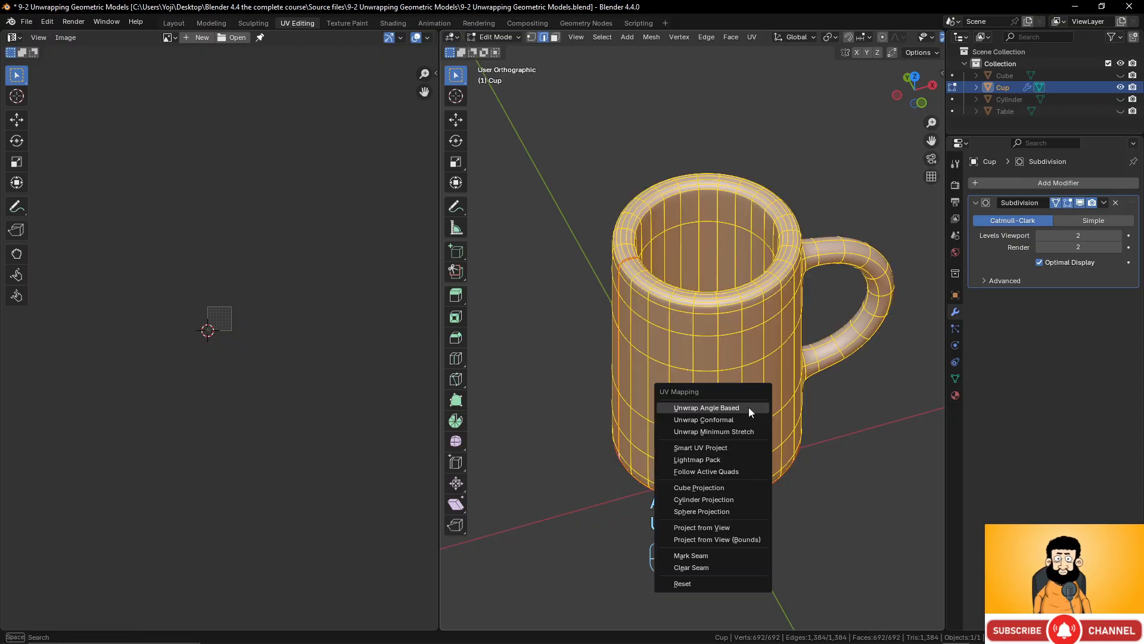
click(748, 406)
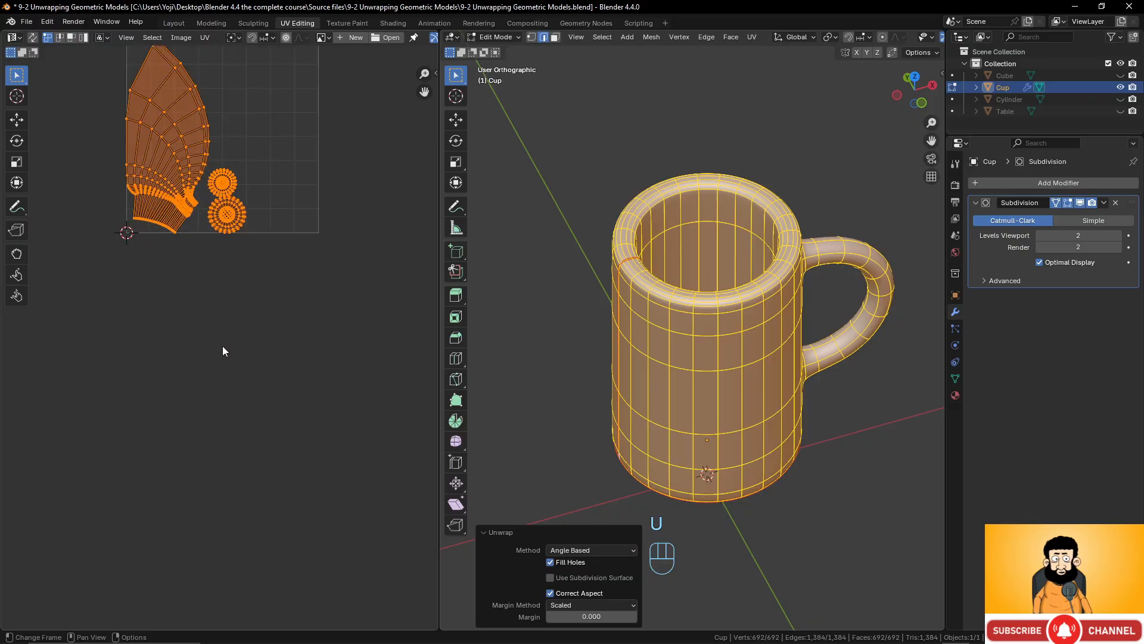
scroll(243, 441, up, 5)
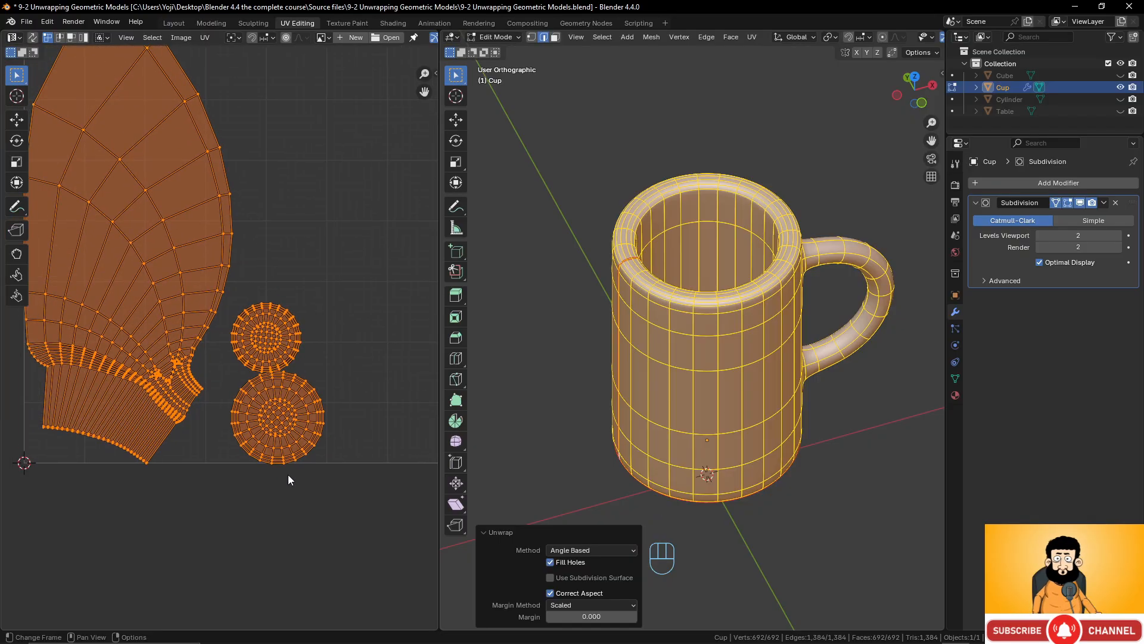
Select the edge loops where the handle's upper and lower ends join the cup body and mark them as seams
middle_drag(739, 334, 795, 321)
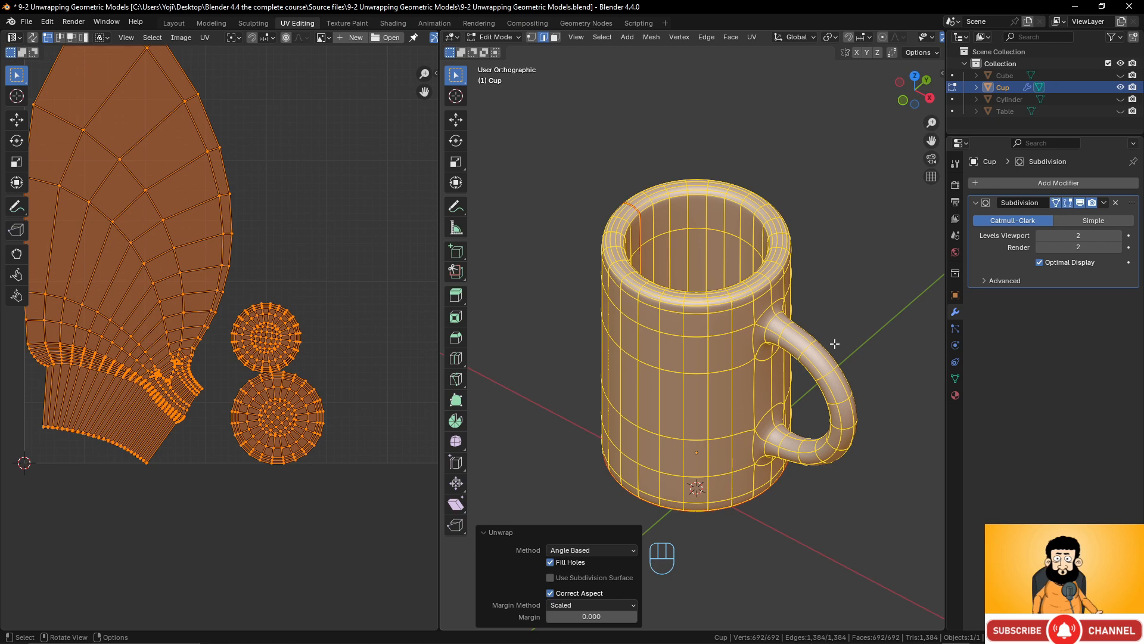
scroll(834, 344, up, 2)
shift+middle_drag(835, 343, 788, 303)
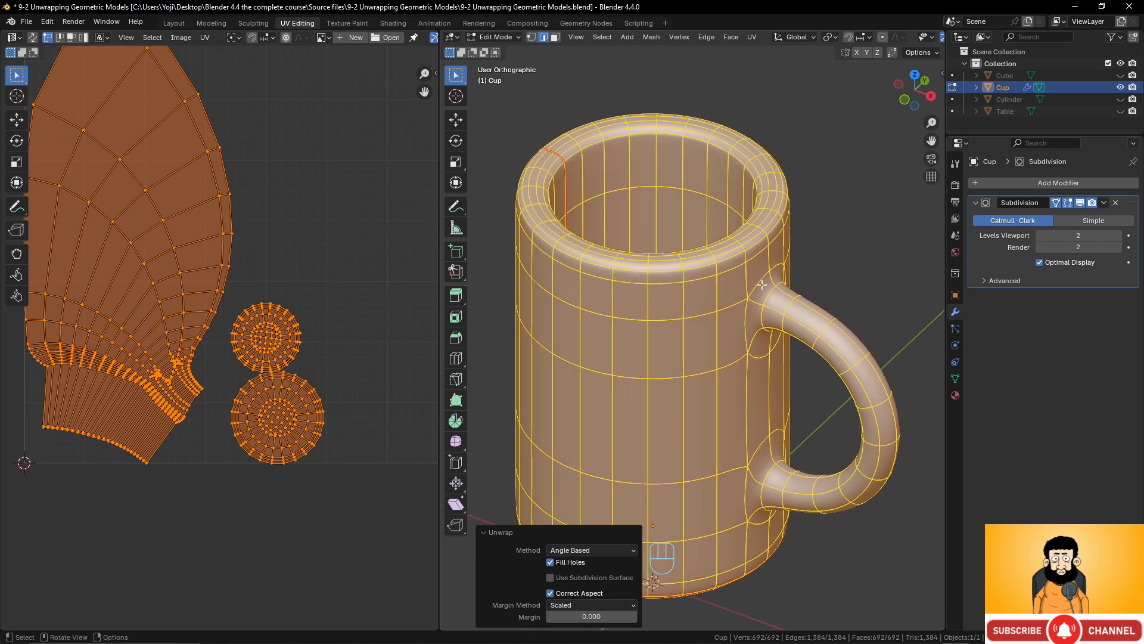
alt+click(768, 294)
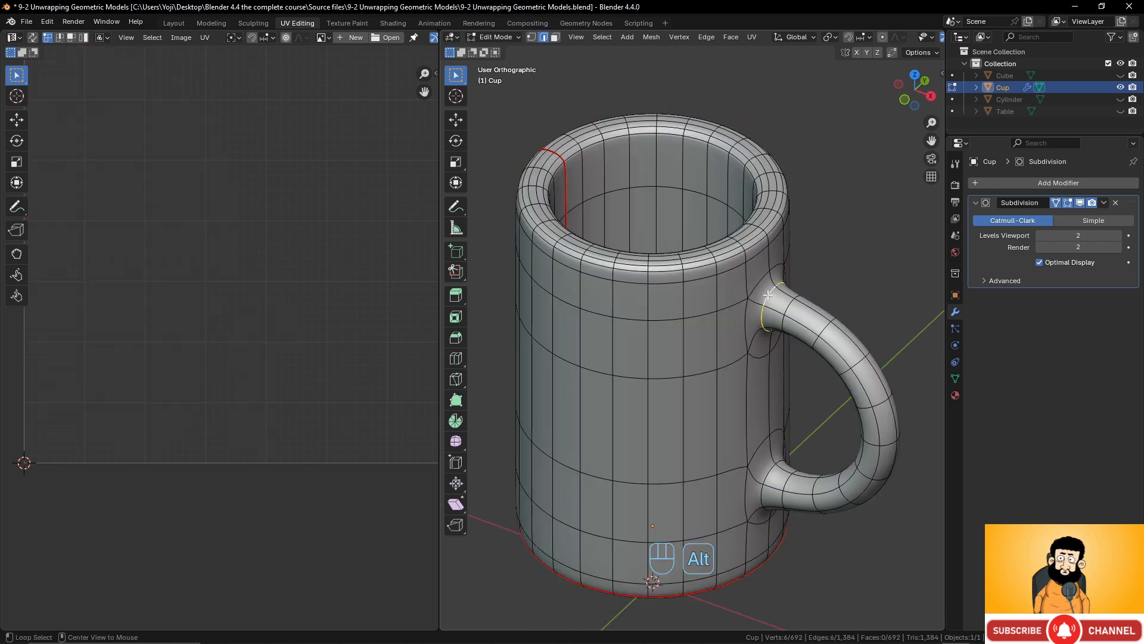
alt+shift+click(779, 469)
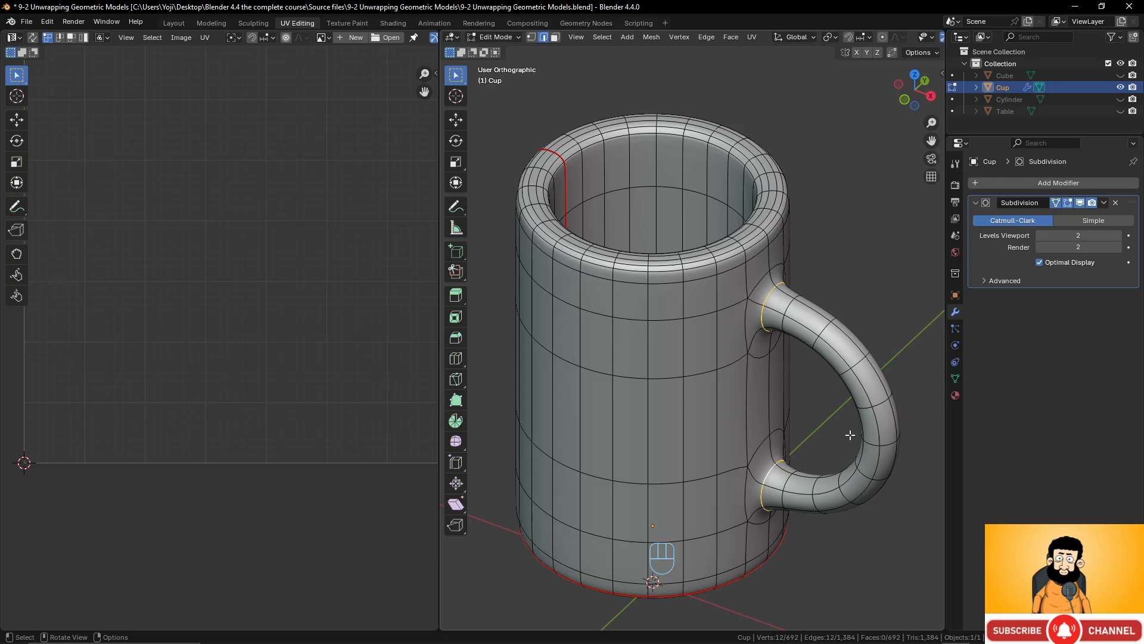
key(ctrl+e)
click(813, 408)
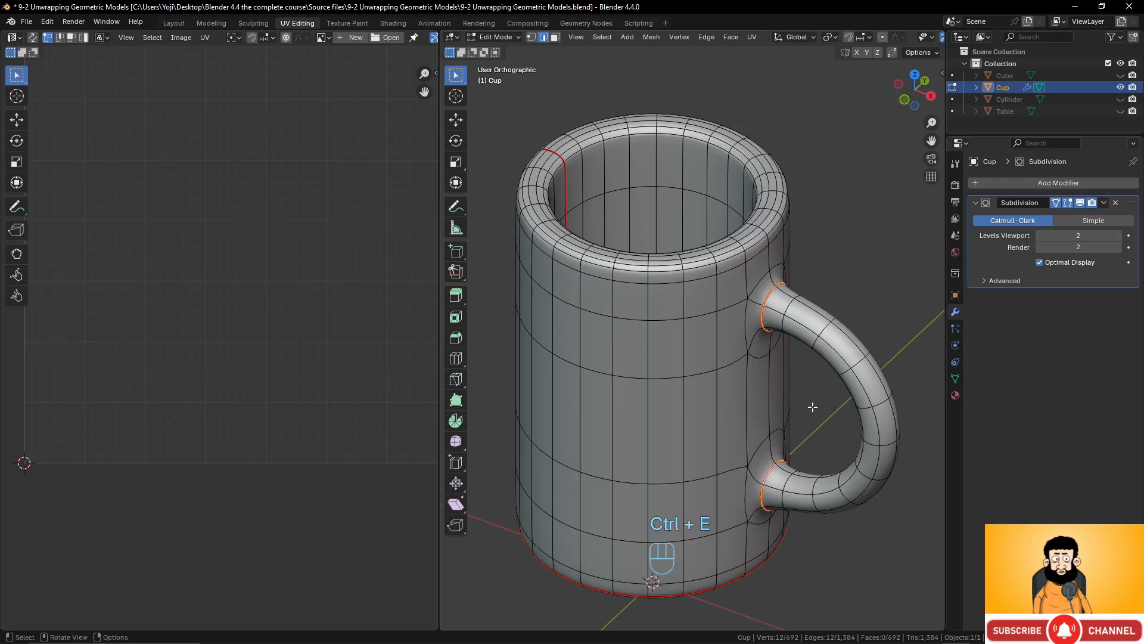
Select the edge path along the inner side of the handle between its two end seams and mark it as a seam
middle_drag(813, 408, 734, 364)
click(751, 304)
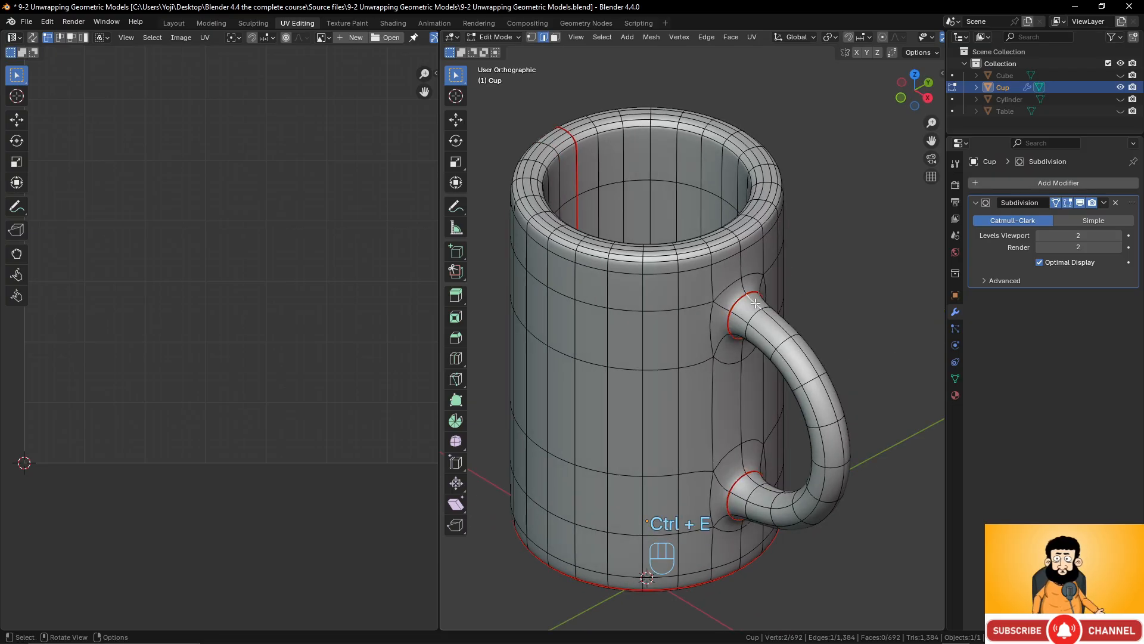
middle_drag(740, 523, 796, 258)
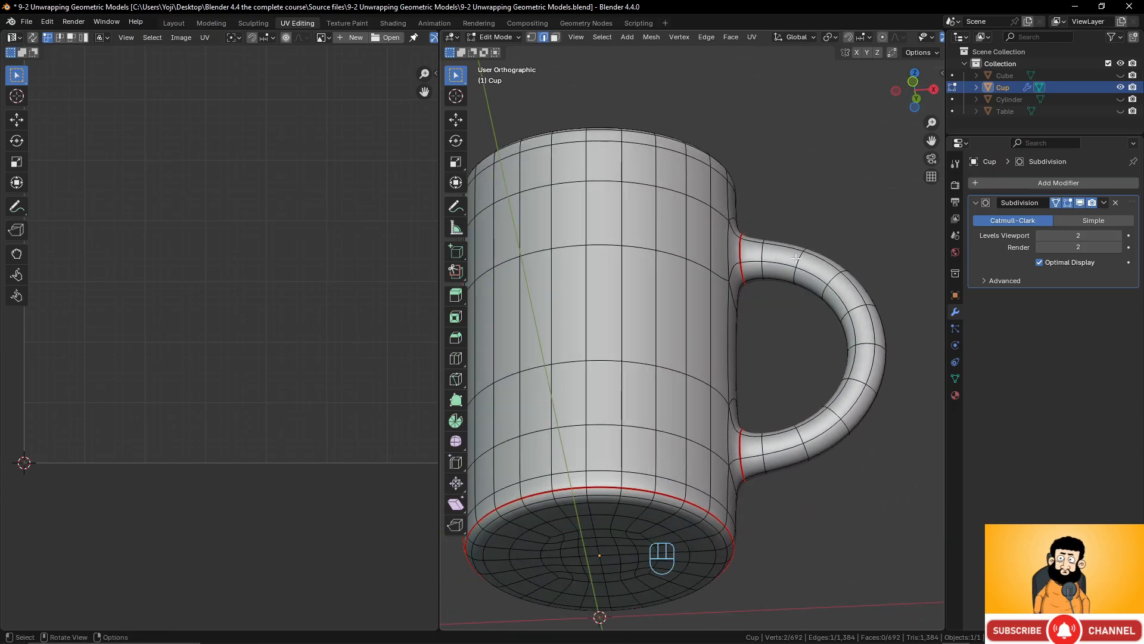
ctrl+click(798, 287)
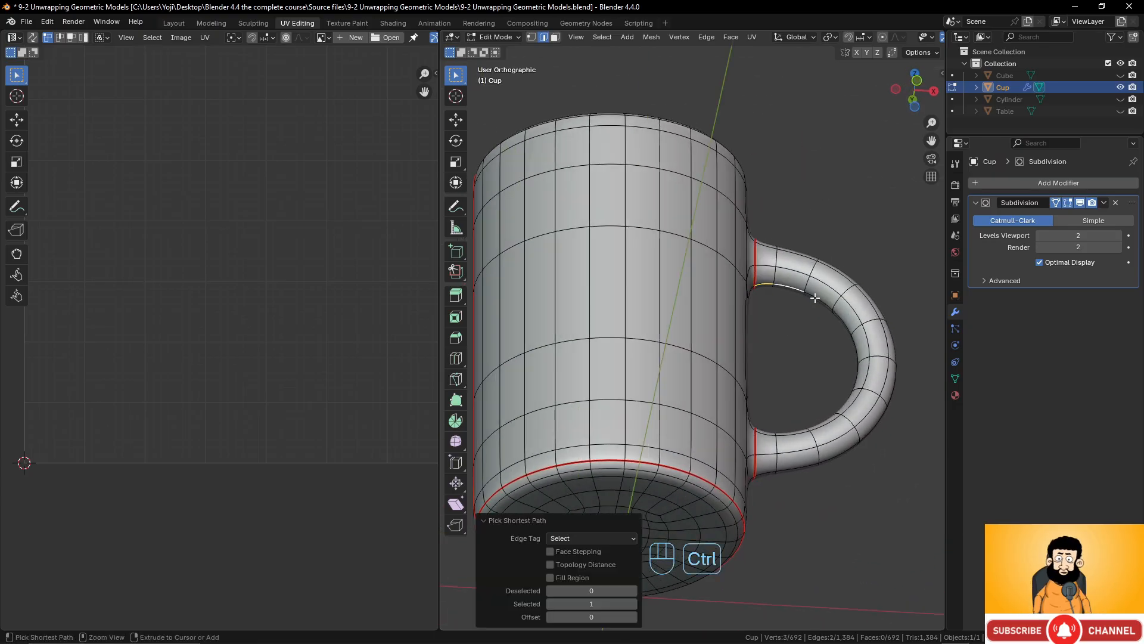
middle_drag(852, 324, 821, 411)
ctrl+click(853, 373)
ctrl+click(855, 396)
ctrl+click(739, 489)
key(ctrl+e)
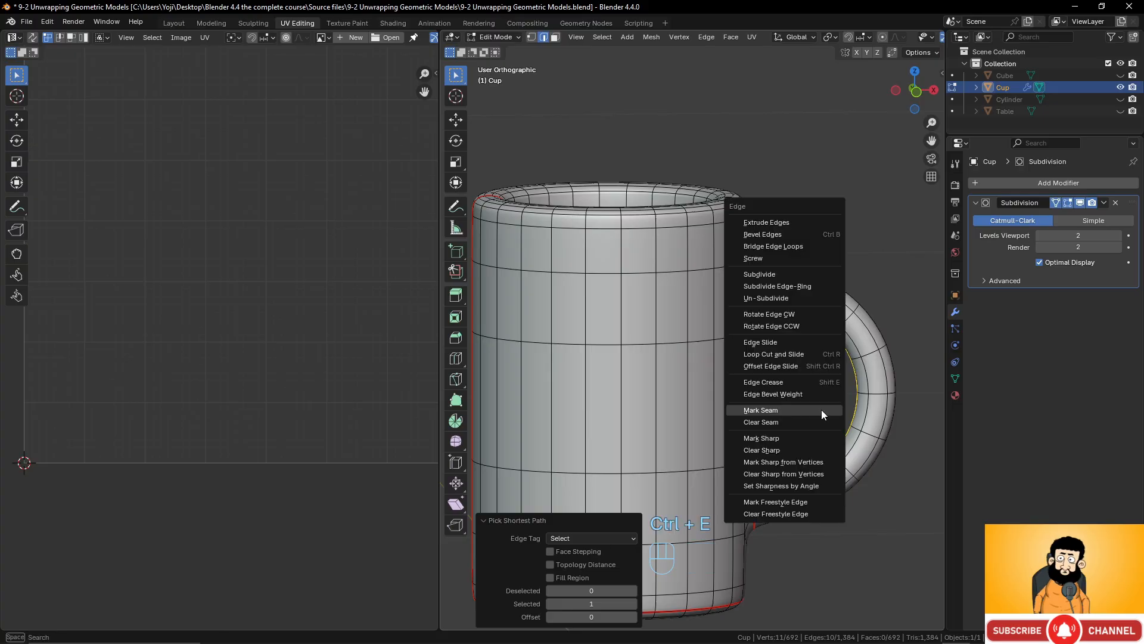
click(821, 409)
Unwrap the entire cup with the Angle Based method using the added handle seams
scroll(804, 412, down, 3)
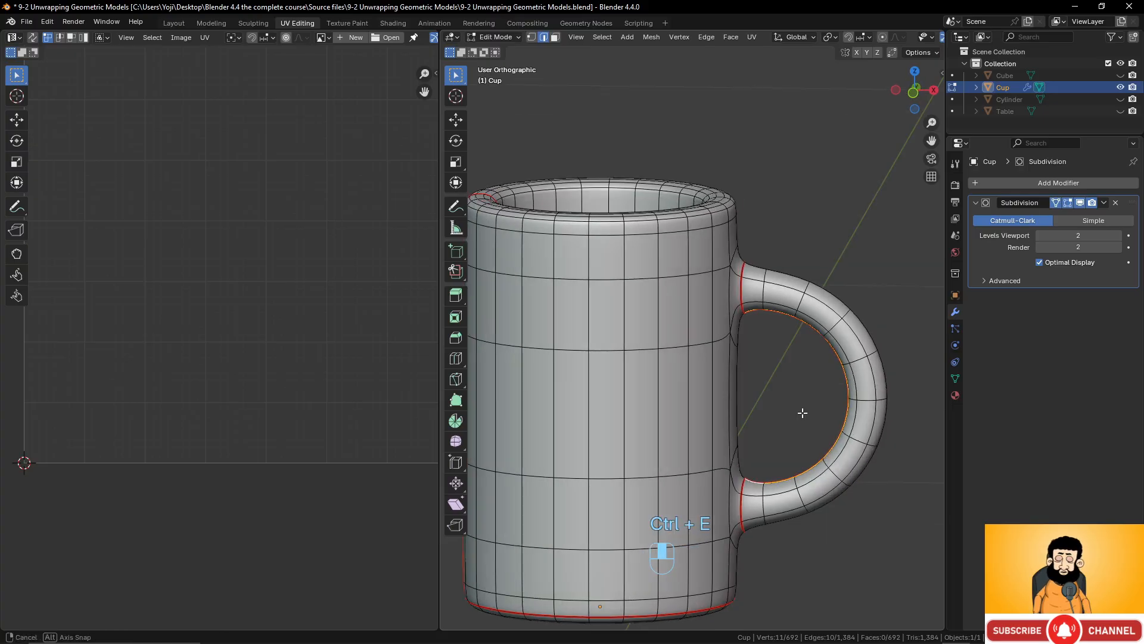
key(a)
key(u)
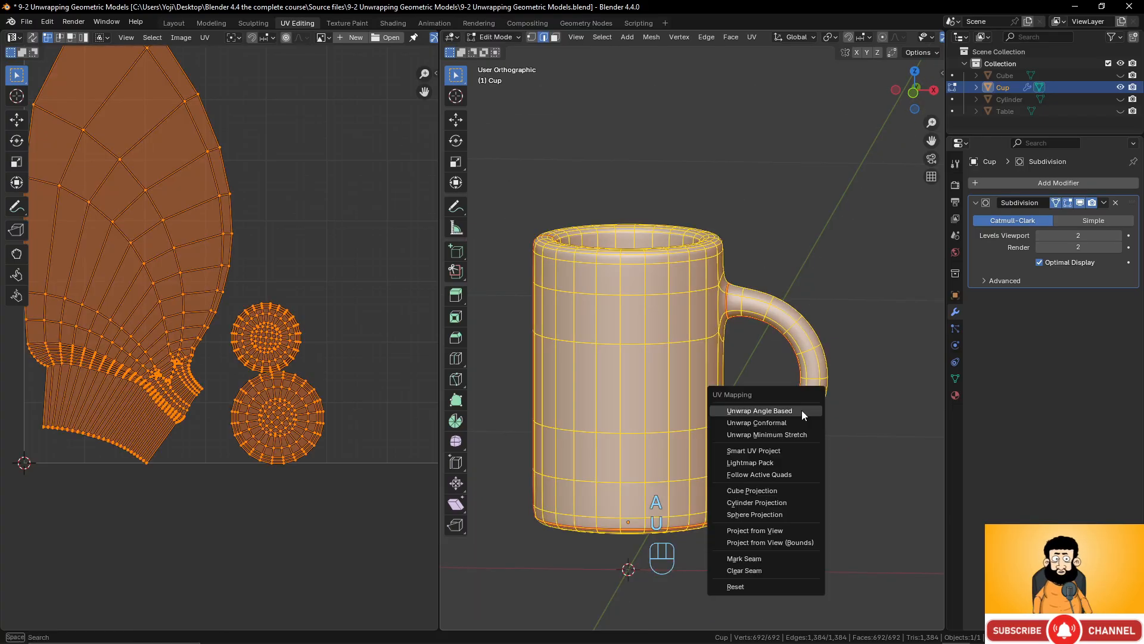
click(802, 410)
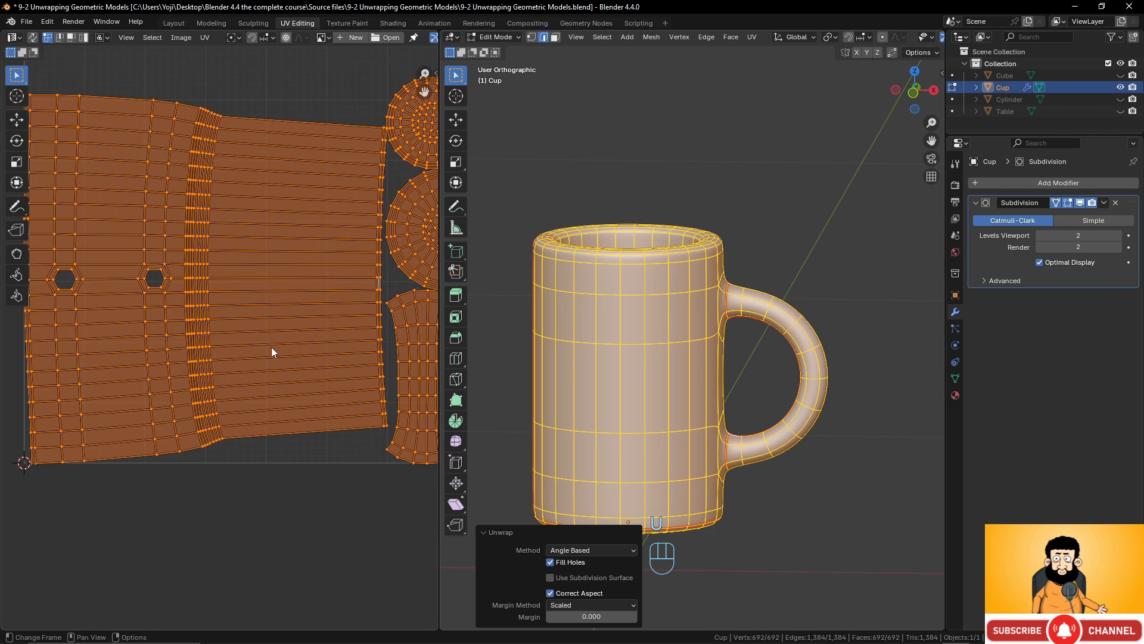
scroll(270, 347, down, 3)
scroll(277, 352, up, 2)
scroll(288, 356, up, 2)
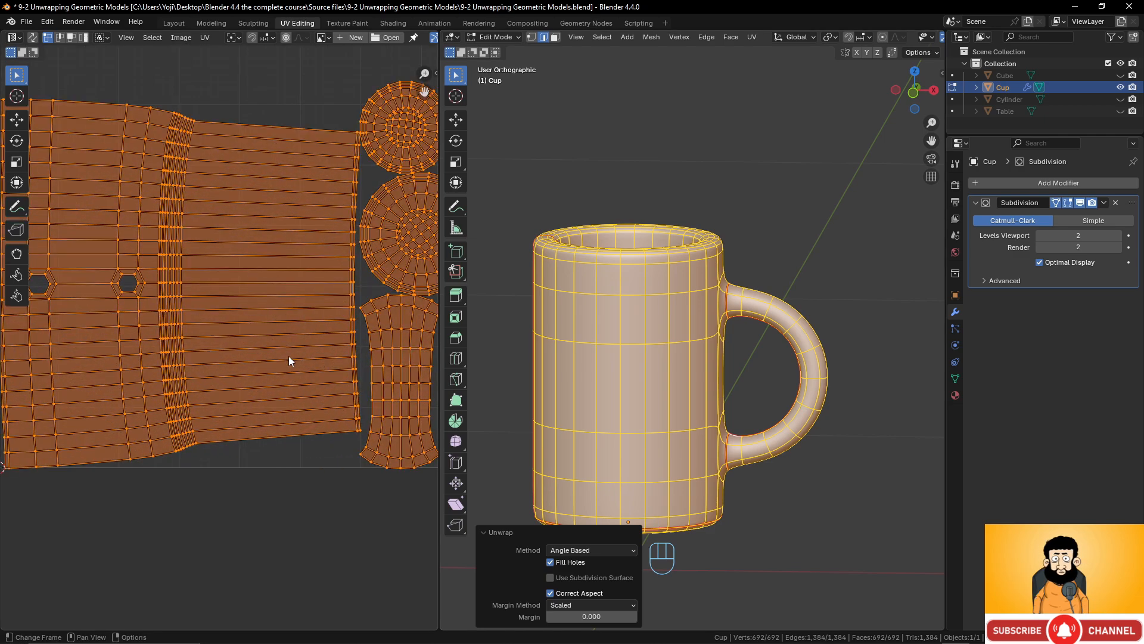
Examine the cup's UV islands by selecting the handle, the body and the two circular islands one at a time
key(alt+a)
key(l)
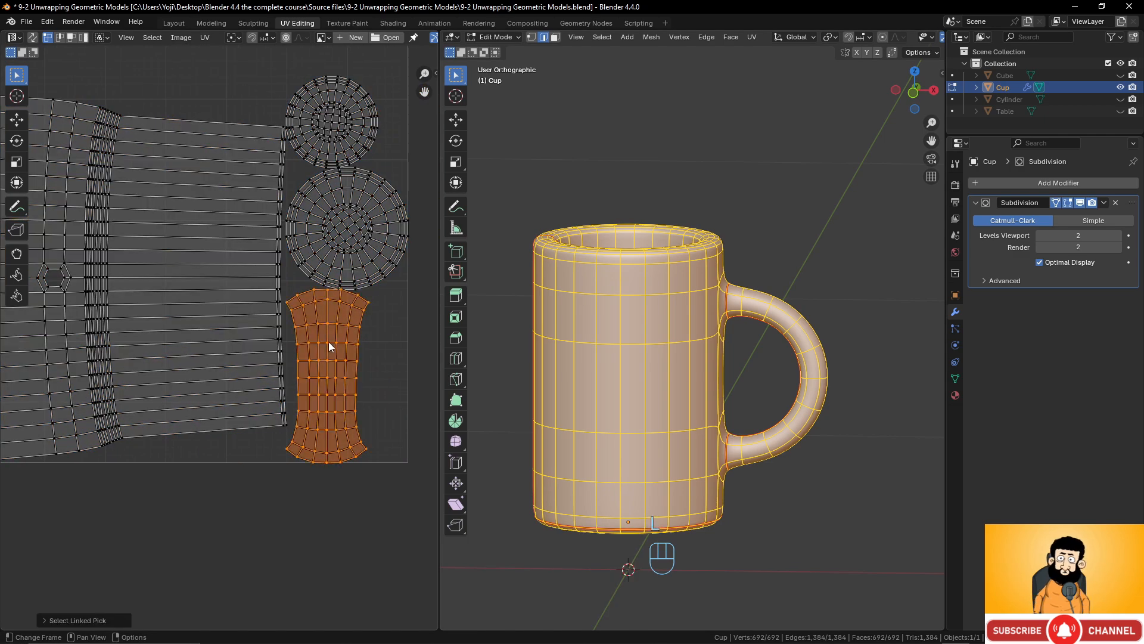
scroll(247, 328, down, 2)
click(162, 300)
key(l)
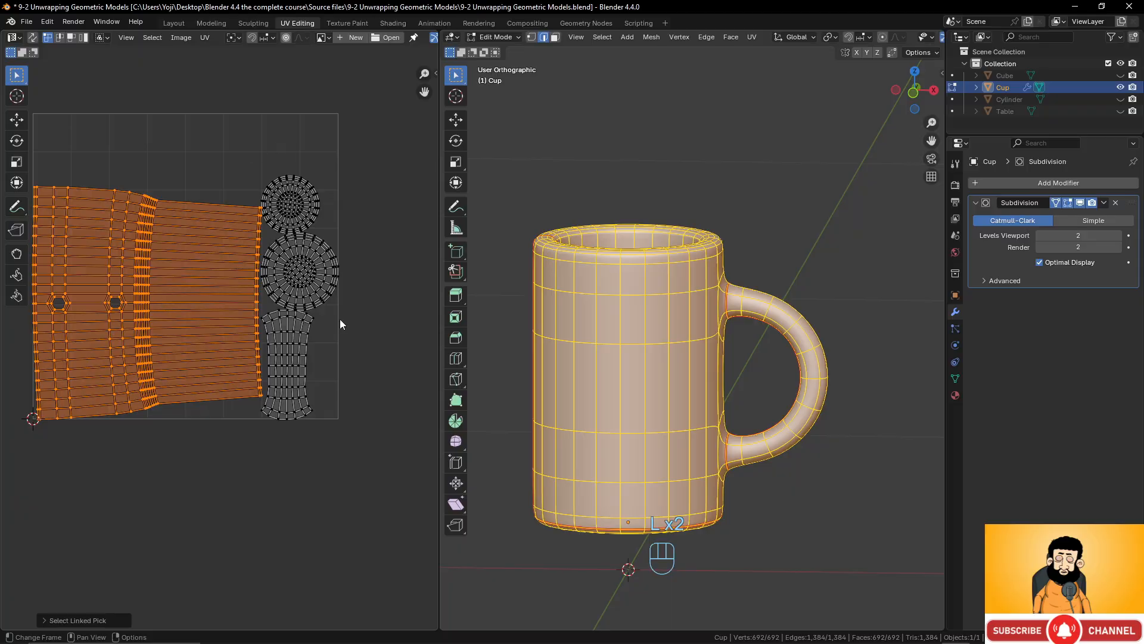
middle_drag(206, 281, 180, 302)
click(274, 284)
key(l)
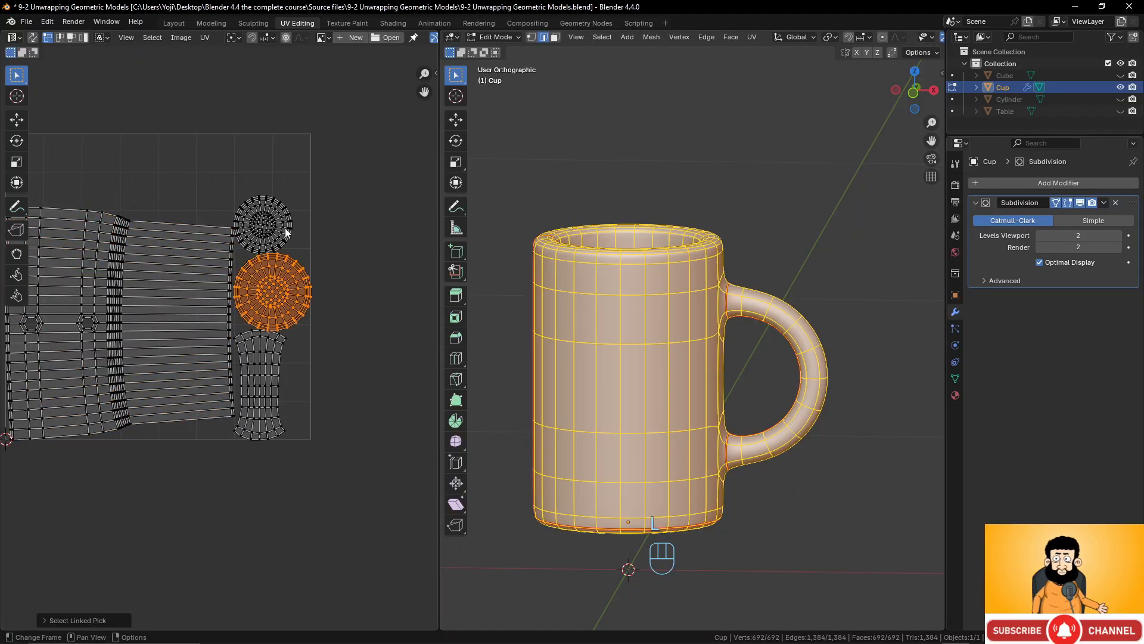
click(284, 226)
key(l)
click(293, 277)
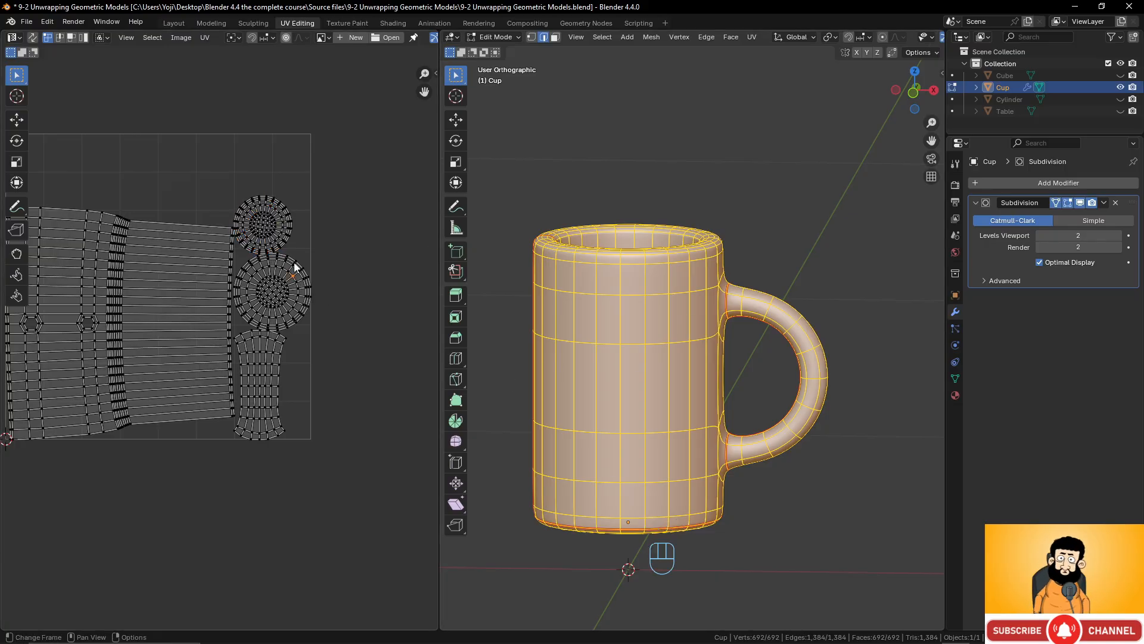
Display the blender_logo.jpg image behind the cup's UV islands in the UV editor
middle_drag(637, 308, 632, 382)
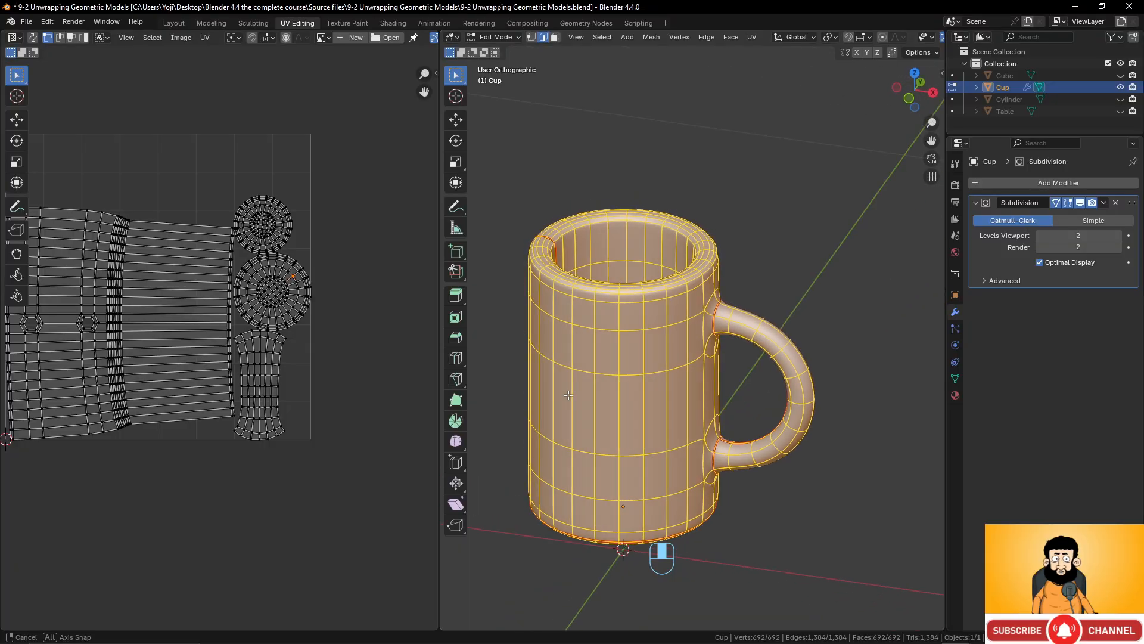
middle_drag(98, 358, 184, 333)
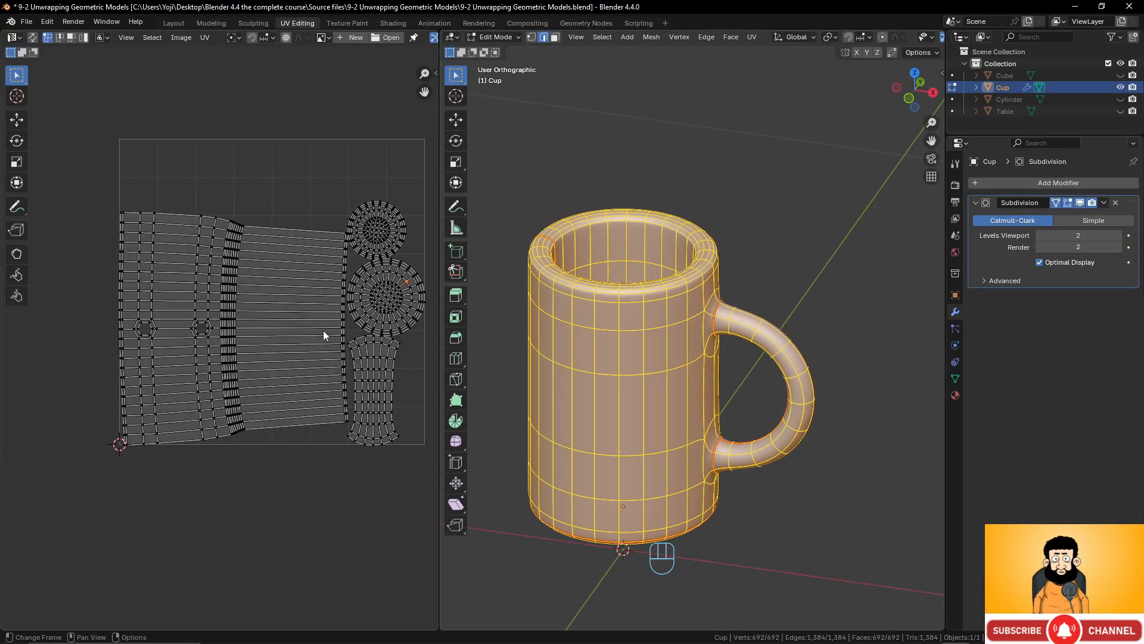
click(323, 37)
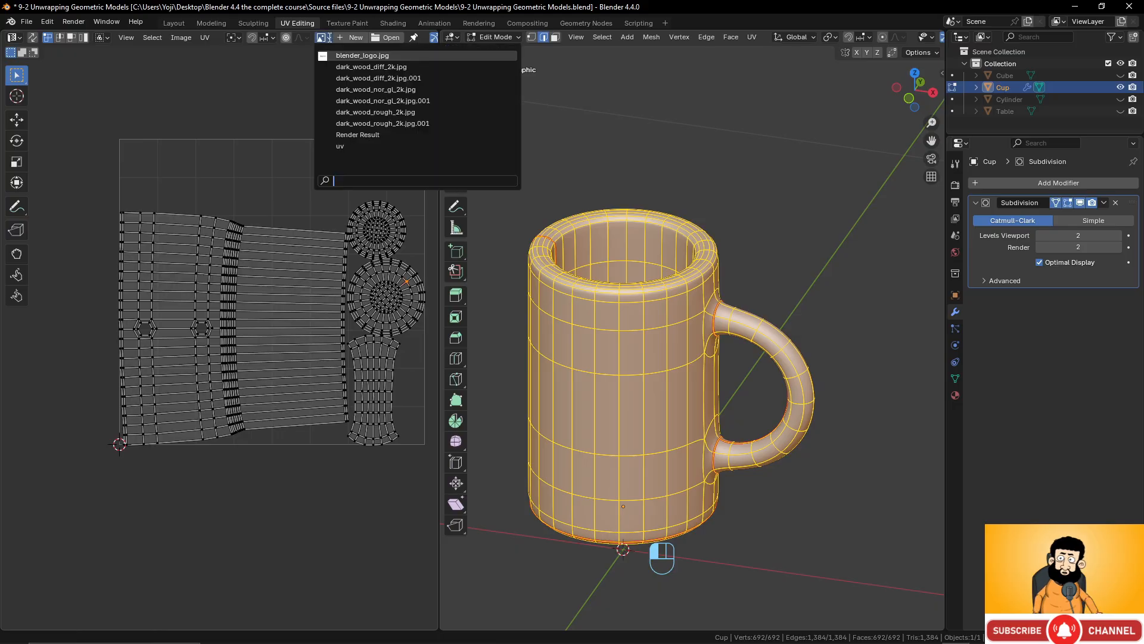
click(353, 56)
scroll(286, 298, down, 5)
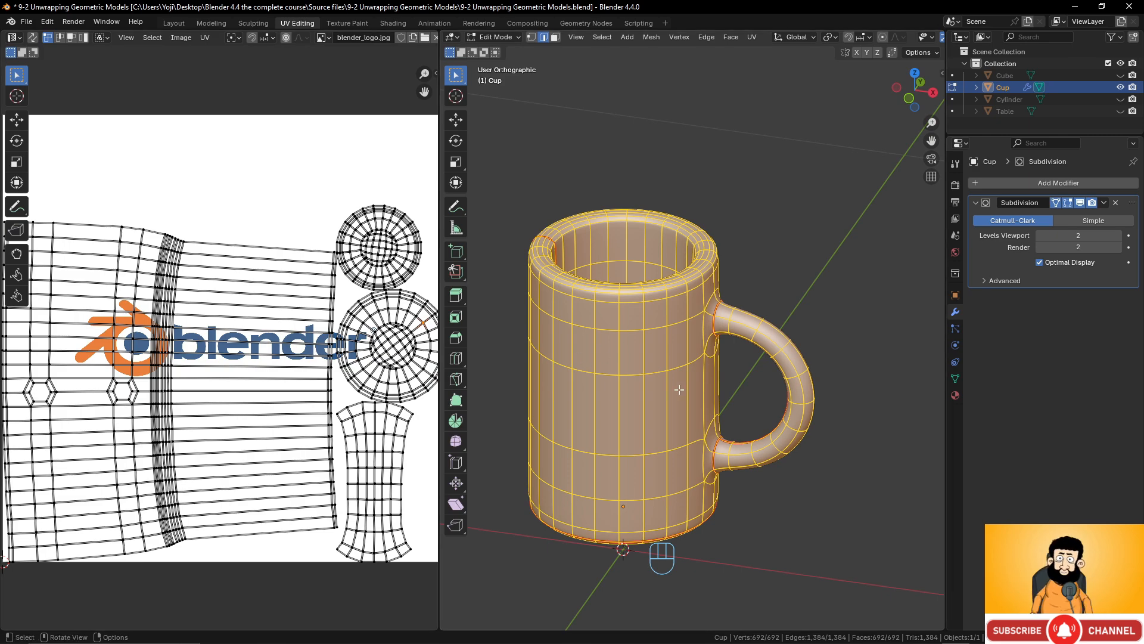
Select the edge path from the interior floor over the rim and down the outer wall past both handle joints to the base, and mark it as a seam
middle_drag(670, 301, 767, 329)
scroll(718, 344, up, 3)
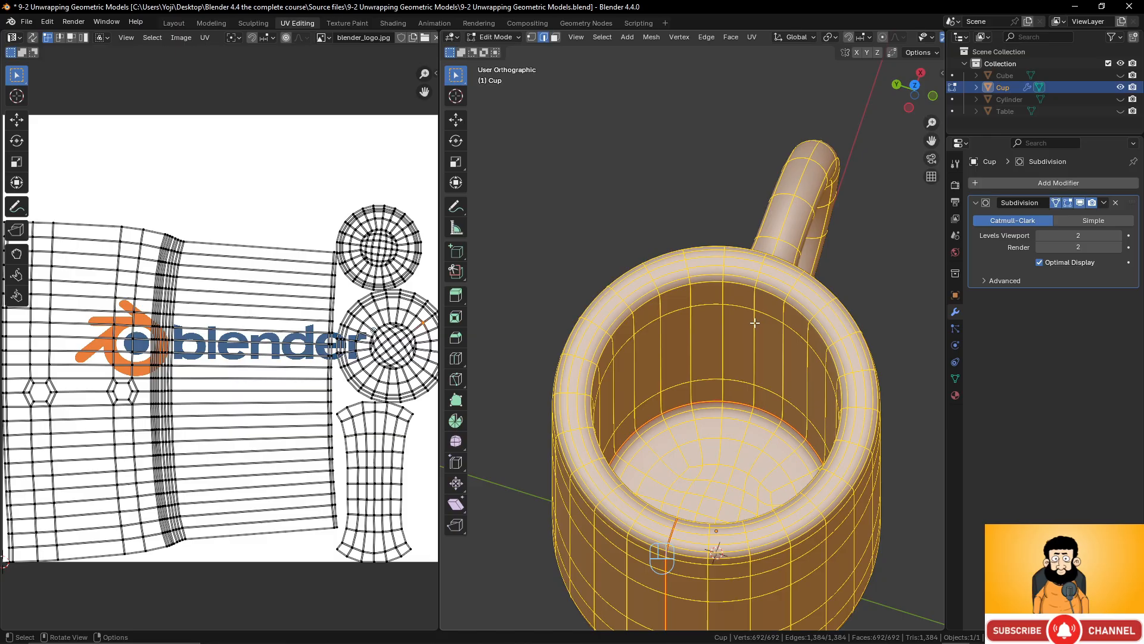
key(alt+a)
ctrl+click(754, 302)
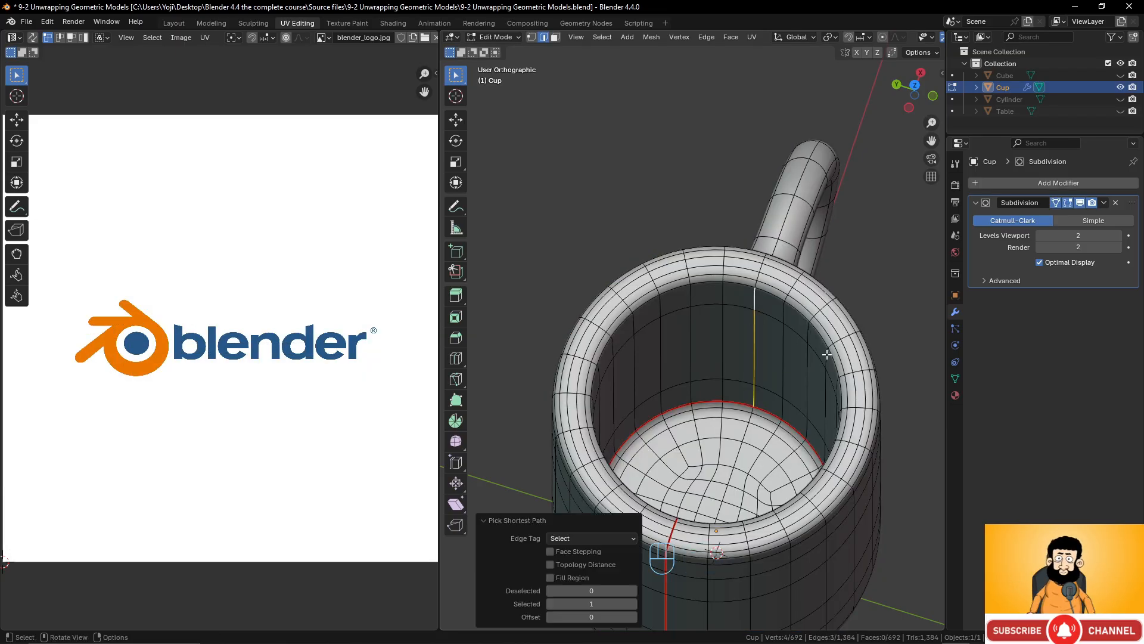
middle_drag(754, 303, 703, 313)
ctrl+click(727, 357)
ctrl+click(702, 316)
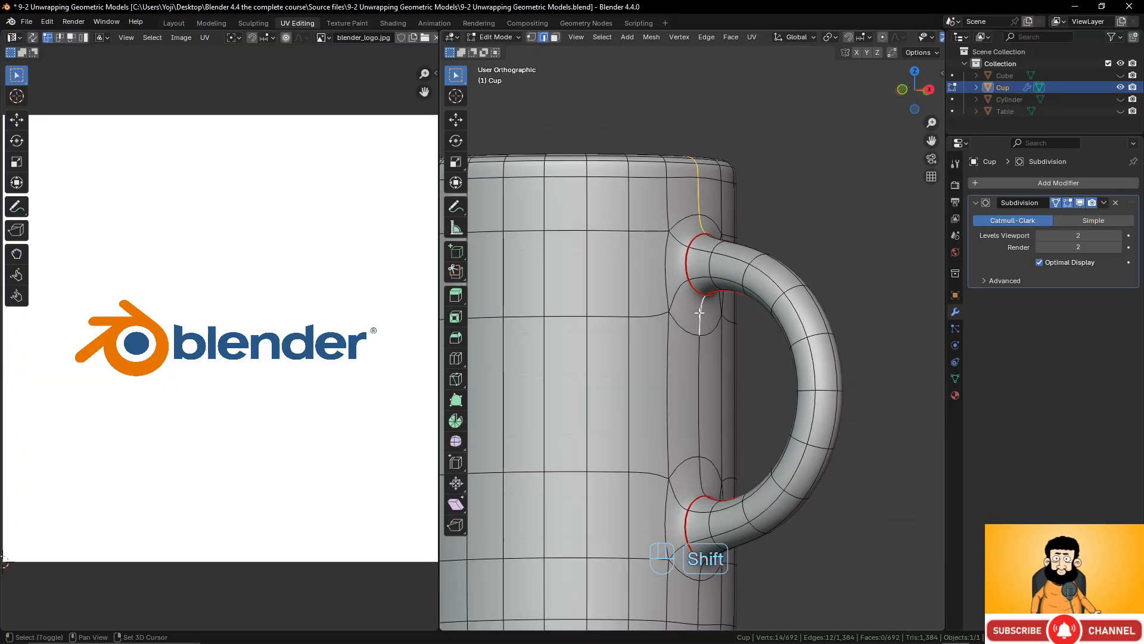
ctrl+click(701, 383)
shift+middle_drag(699, 475, 701, 331)
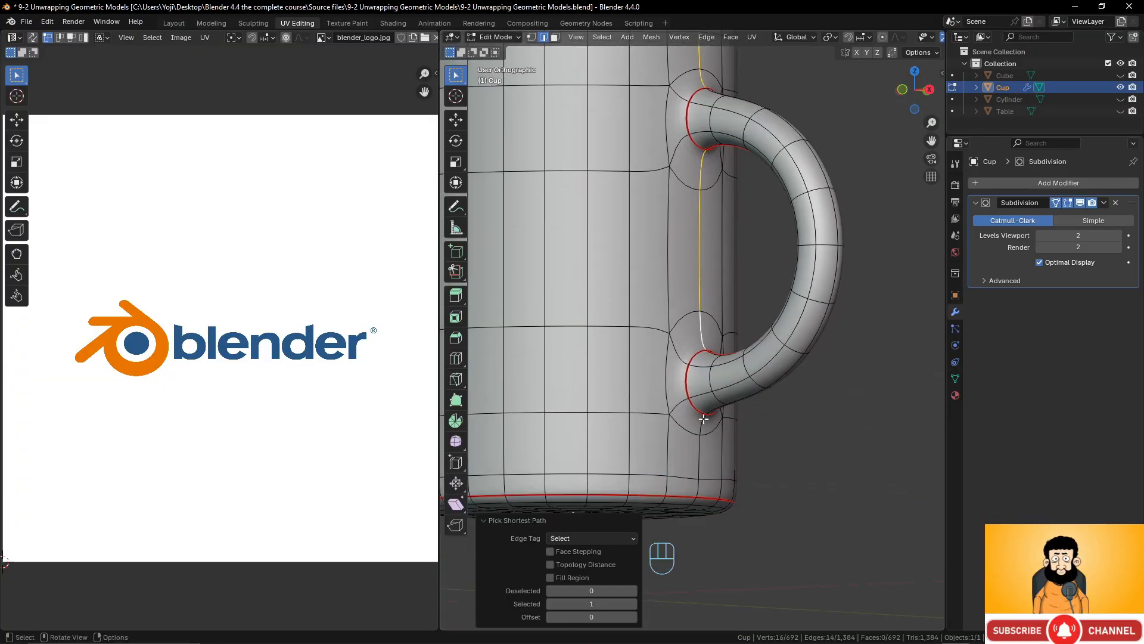
ctrl+click(701, 453)
ctrl+click(701, 484)
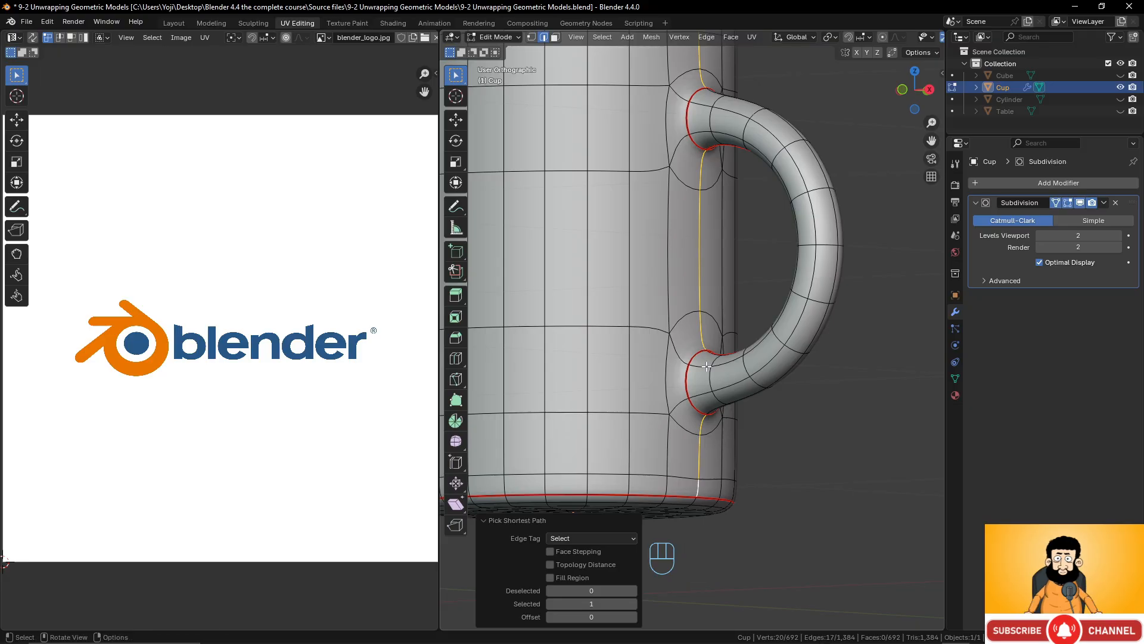
middle_drag(700, 484, 875, 317)
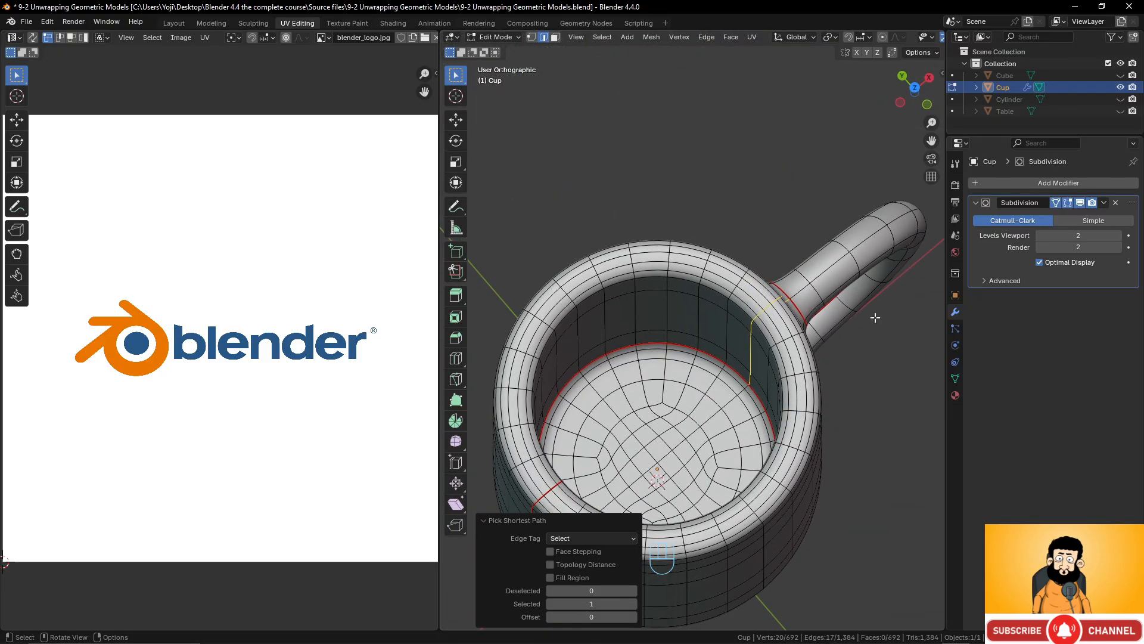
middle_drag(737, 306, 681, 313)
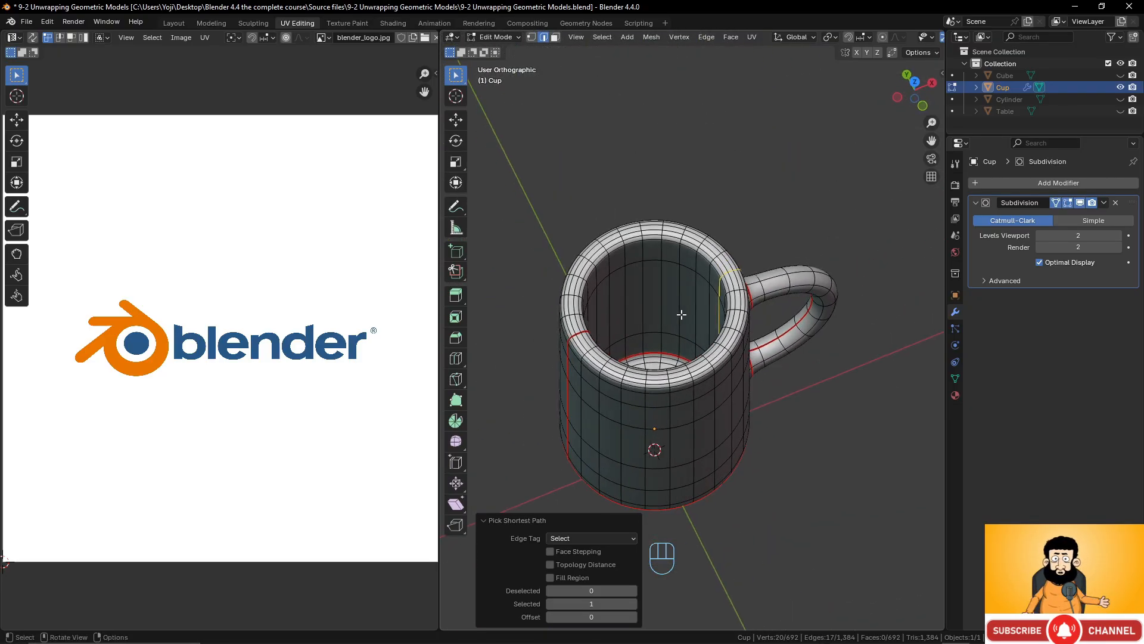
key(ctrl+e)
click(681, 313)
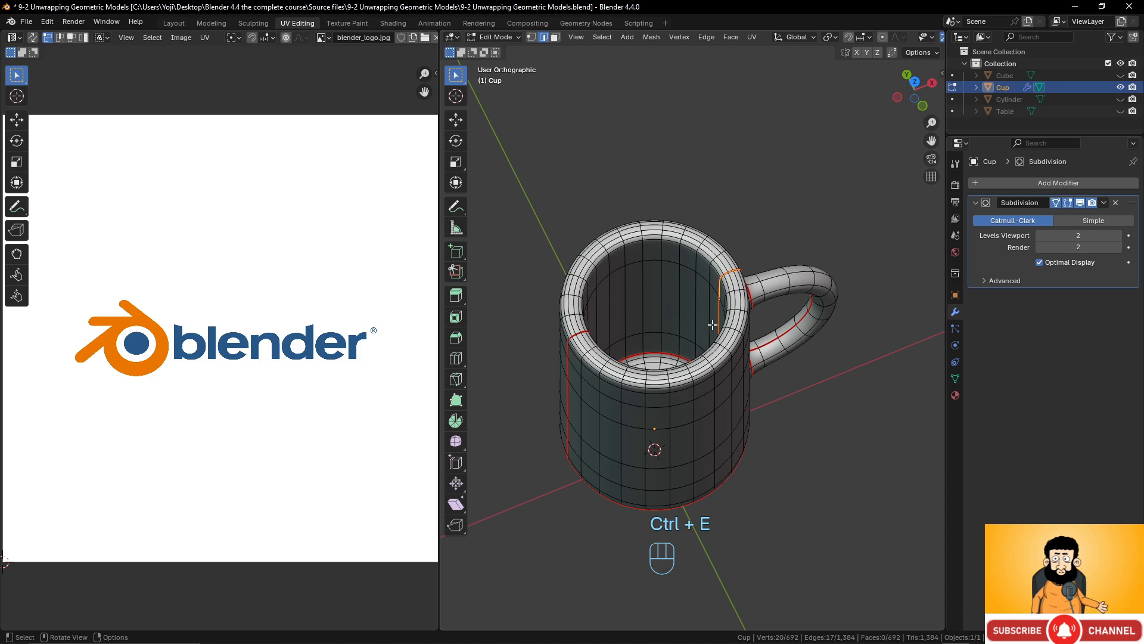
Unwrap the whole cup with the Angle Based method and select the two body islands one at a time to check the split
key(a)
key(u)
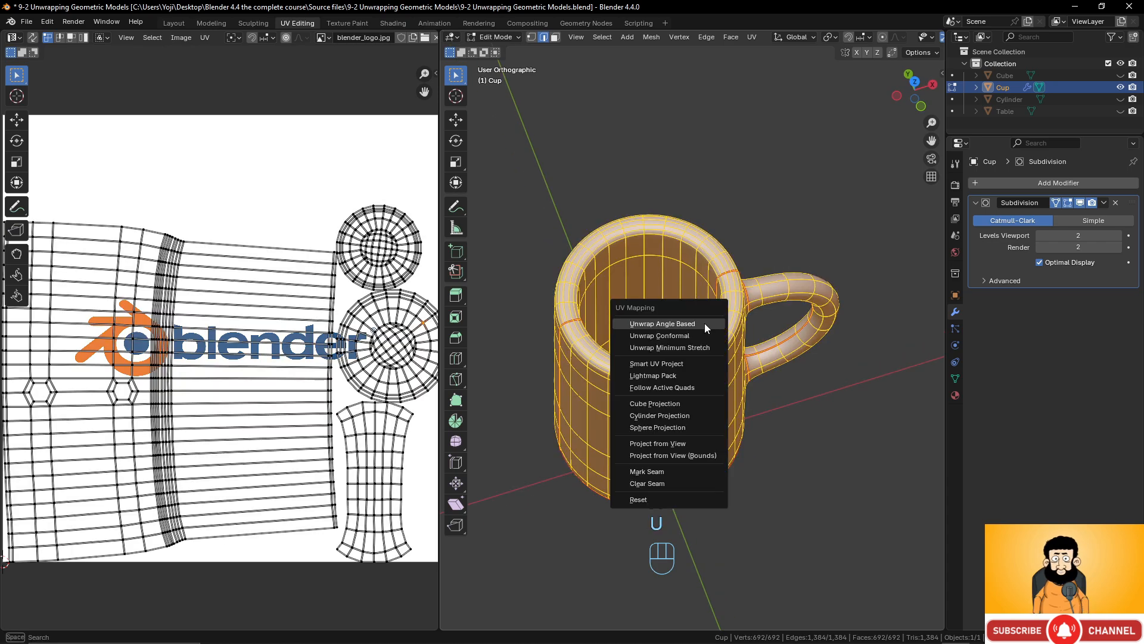
click(705, 323)
scroll(347, 263, down, 3)
scroll(347, 263, up, 2)
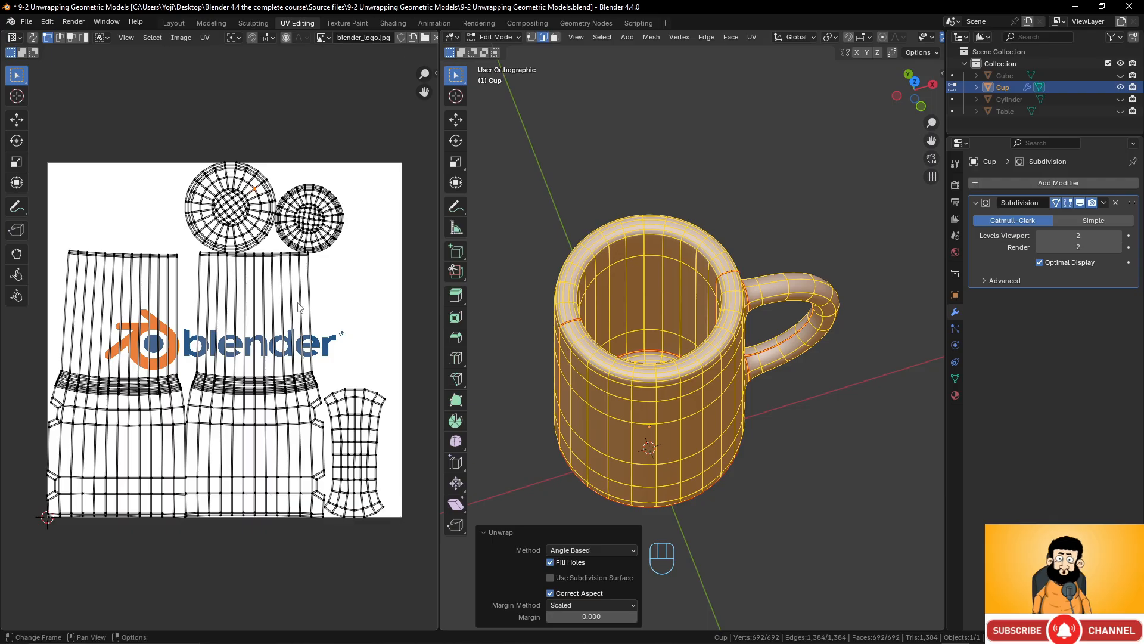
click(302, 259)
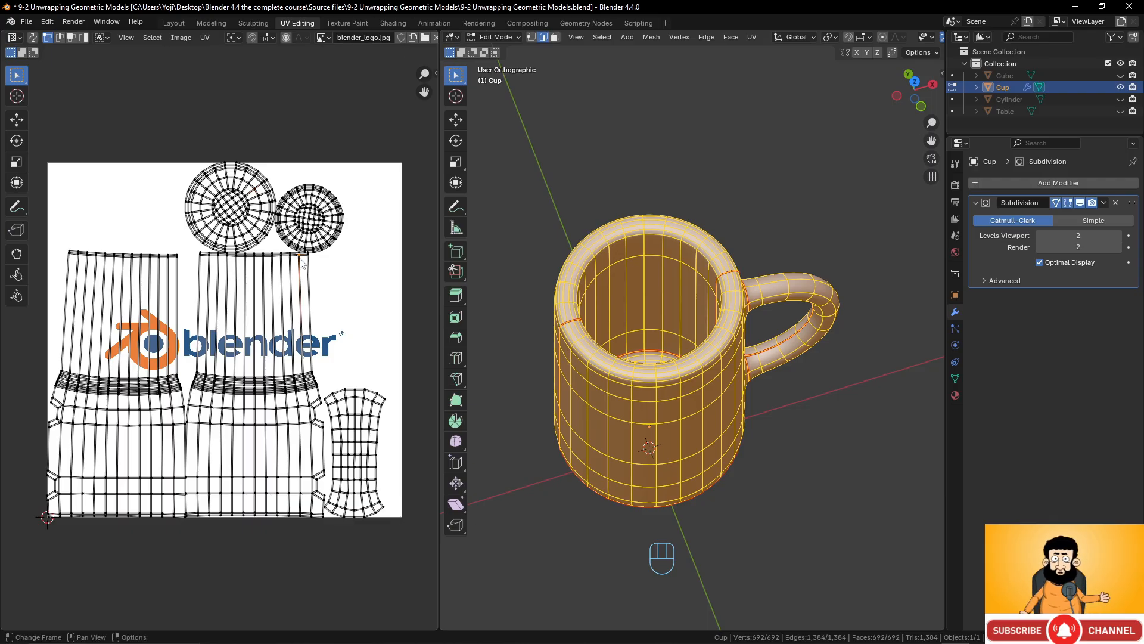
key(l)
key(l)
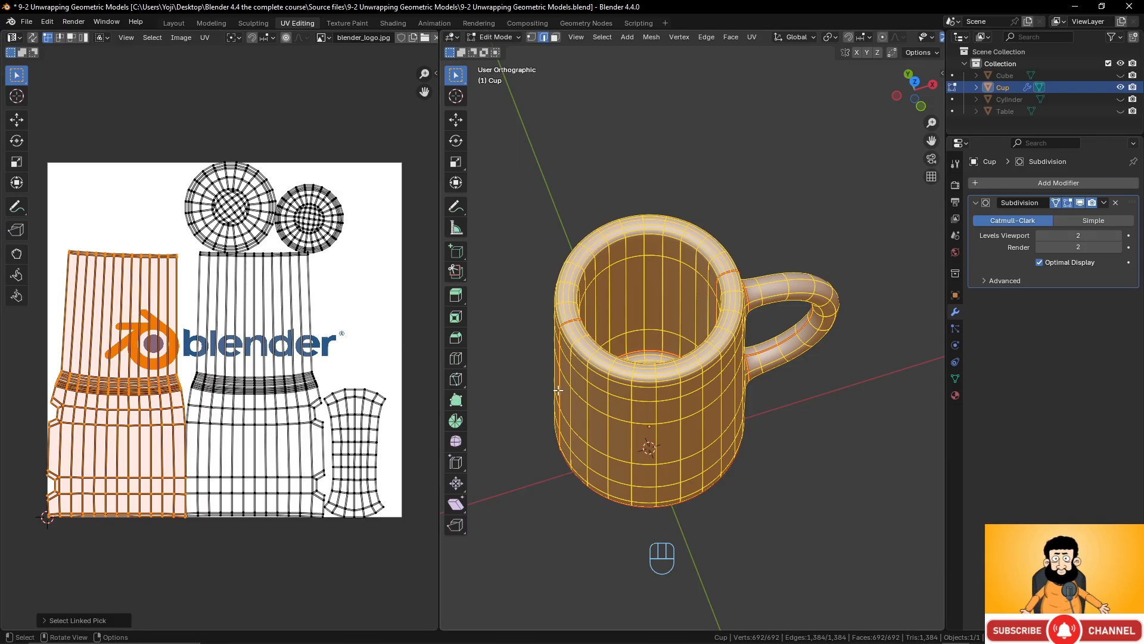
scroll(274, 299, up, 3)
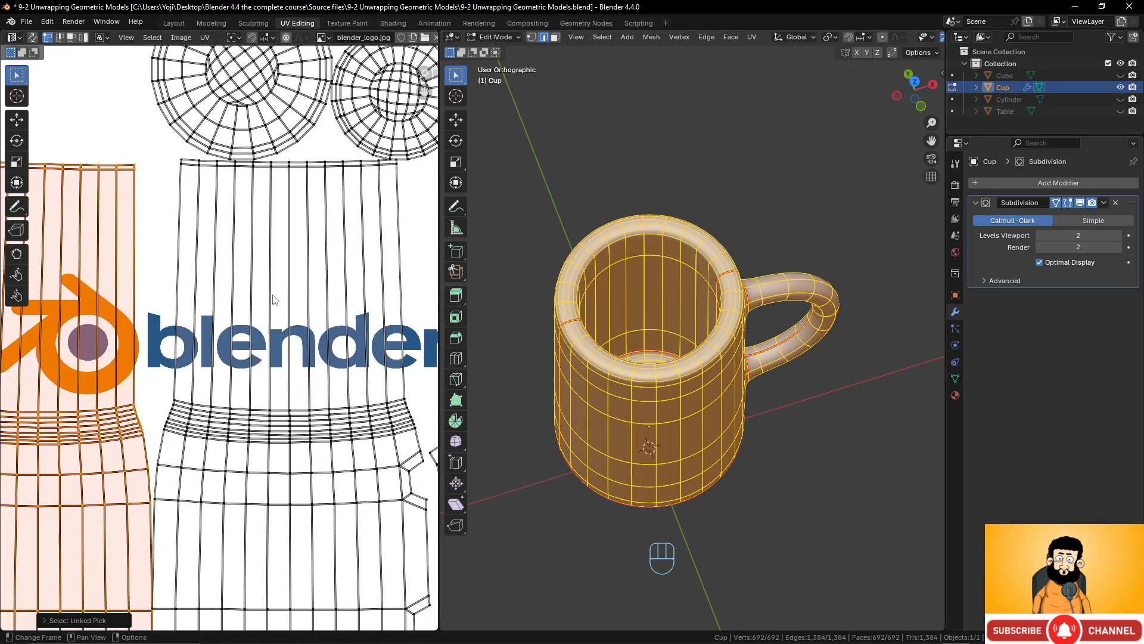
Select the edge loop running around the top of the cup's rim and mark it as a seam
middle_drag(759, 320, 790, 311)
scroll(791, 312, up, 3)
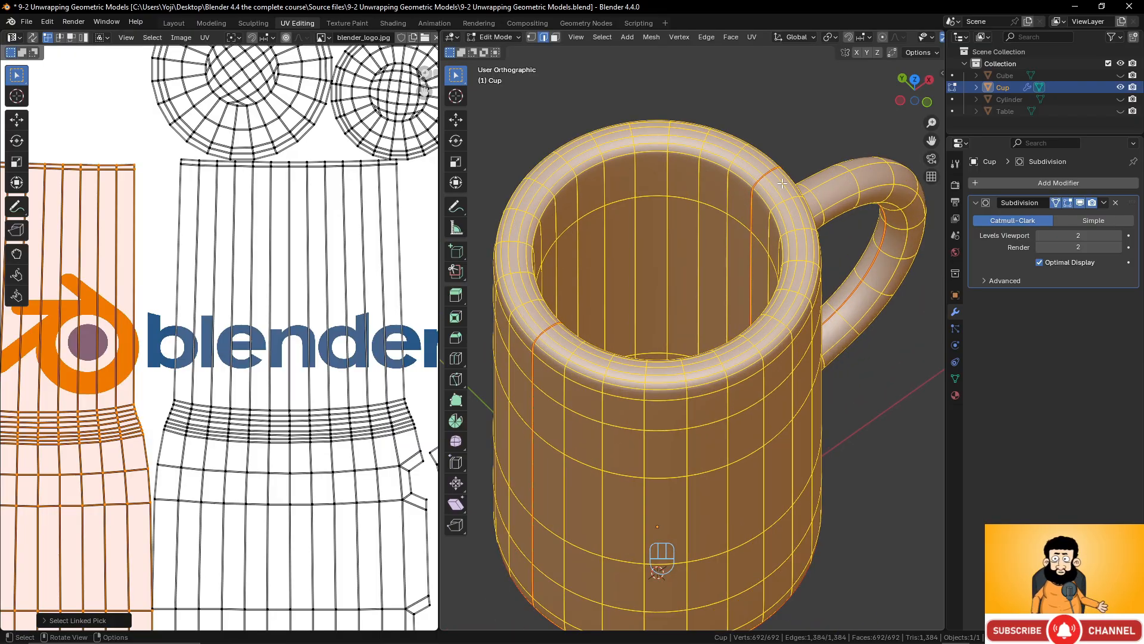
key(alt+a)
middle_drag(721, 265, 663, 252)
key(ctrl+e)
click(663, 252)
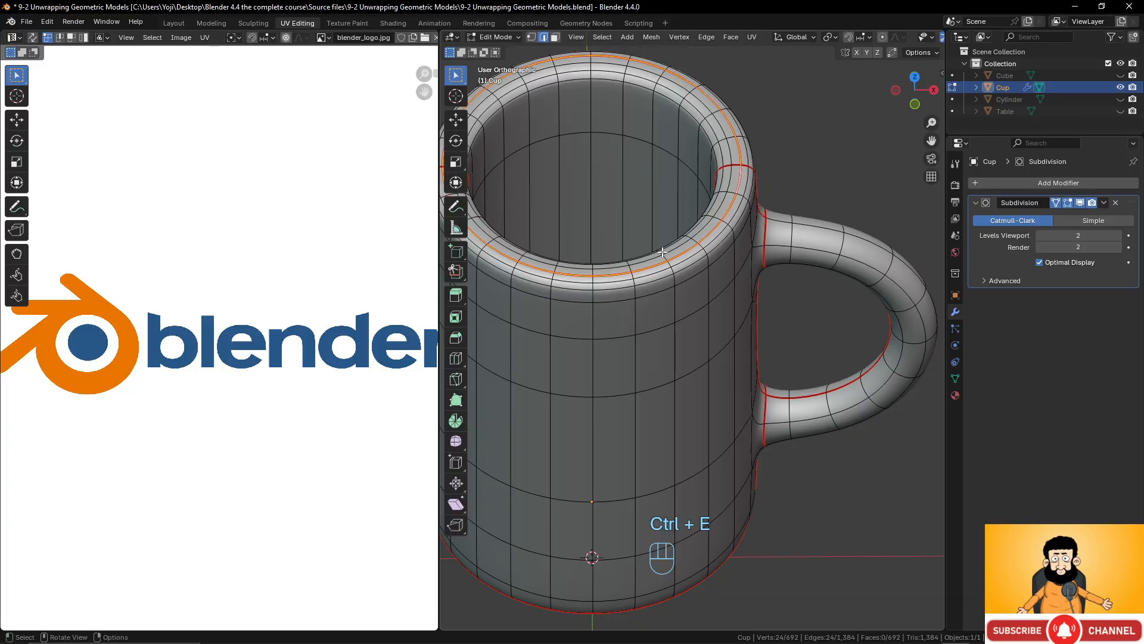
Select the whole cup mesh and unwrap only the selected body island from the UV editor with the Angle Based method
scroll(663, 252, down, 4)
middle_drag(664, 320, 668, 311)
key(a)
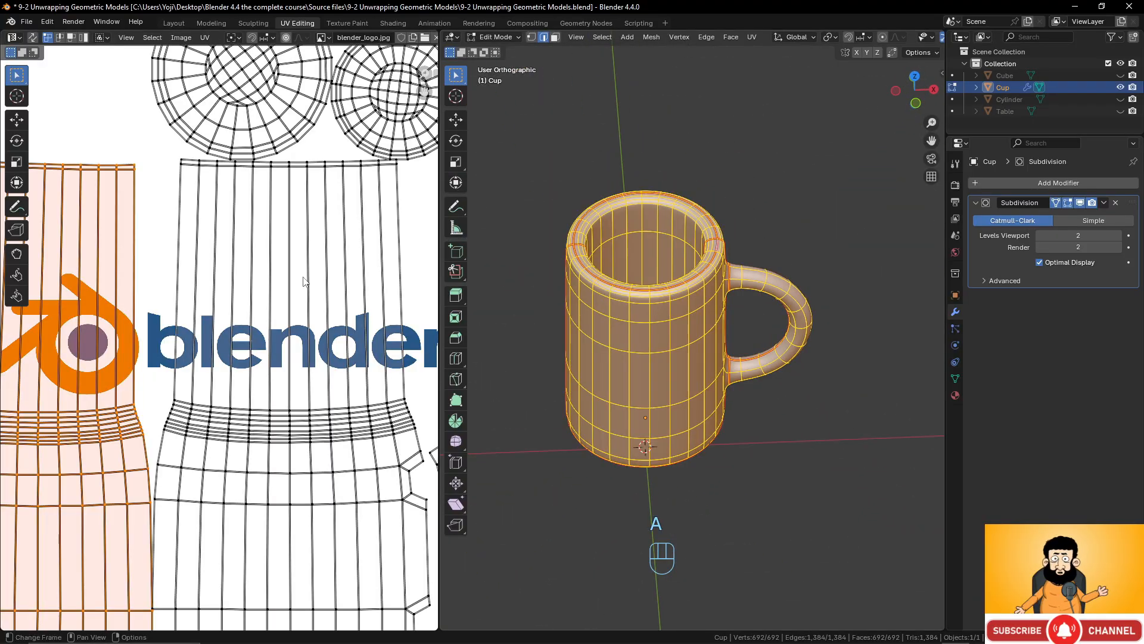
scroll(301, 276, down, 4)
scroll(267, 255, down, 1)
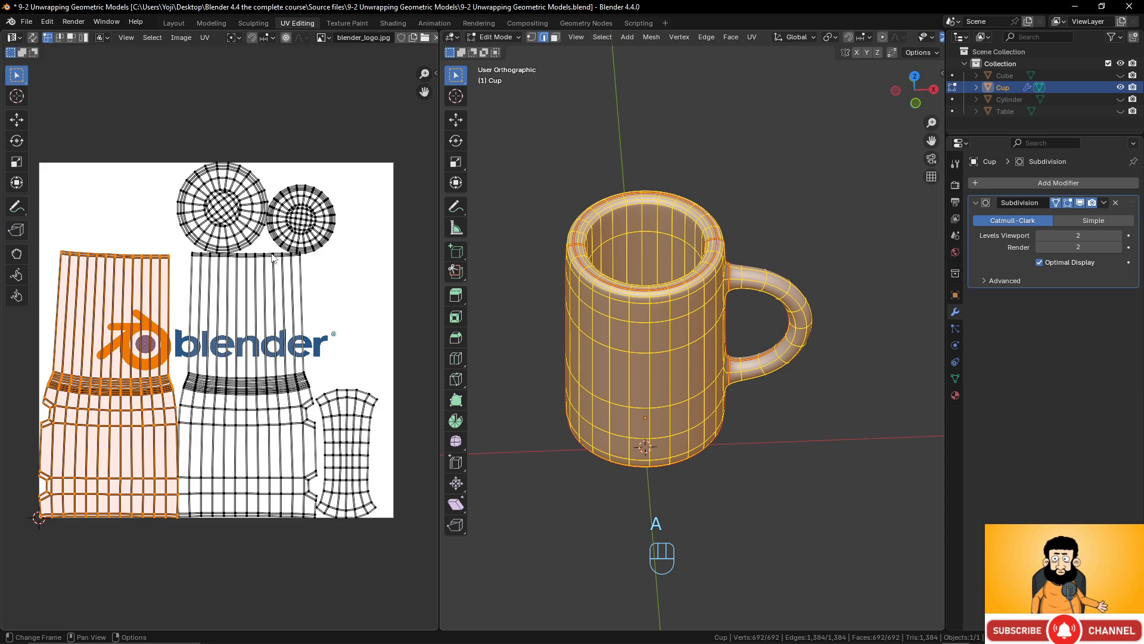
key(u)
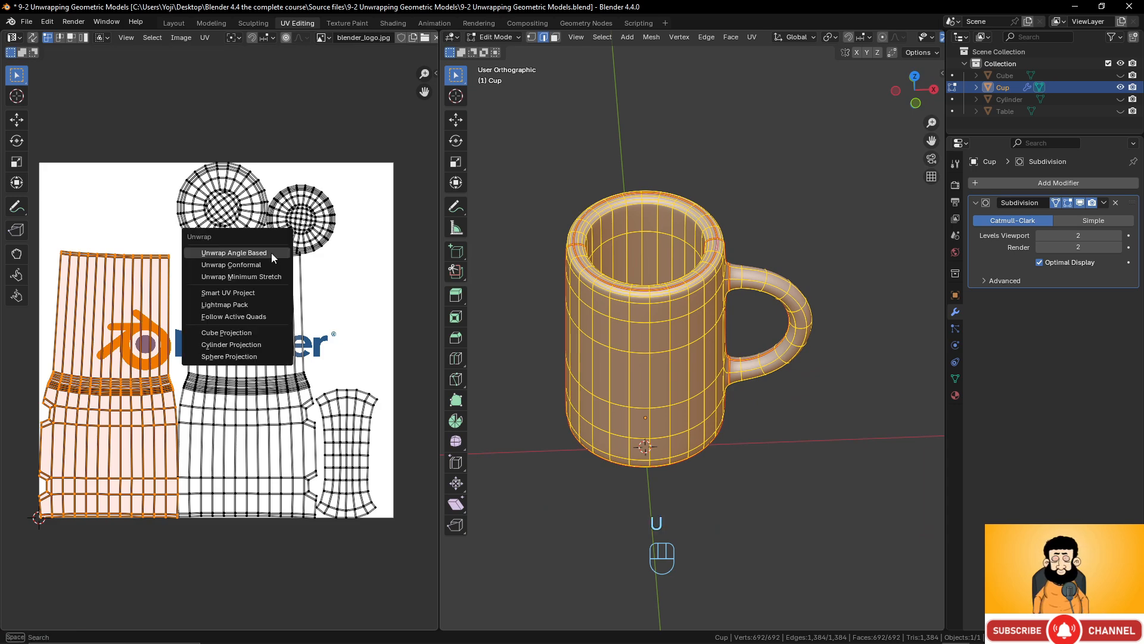
click(271, 255)
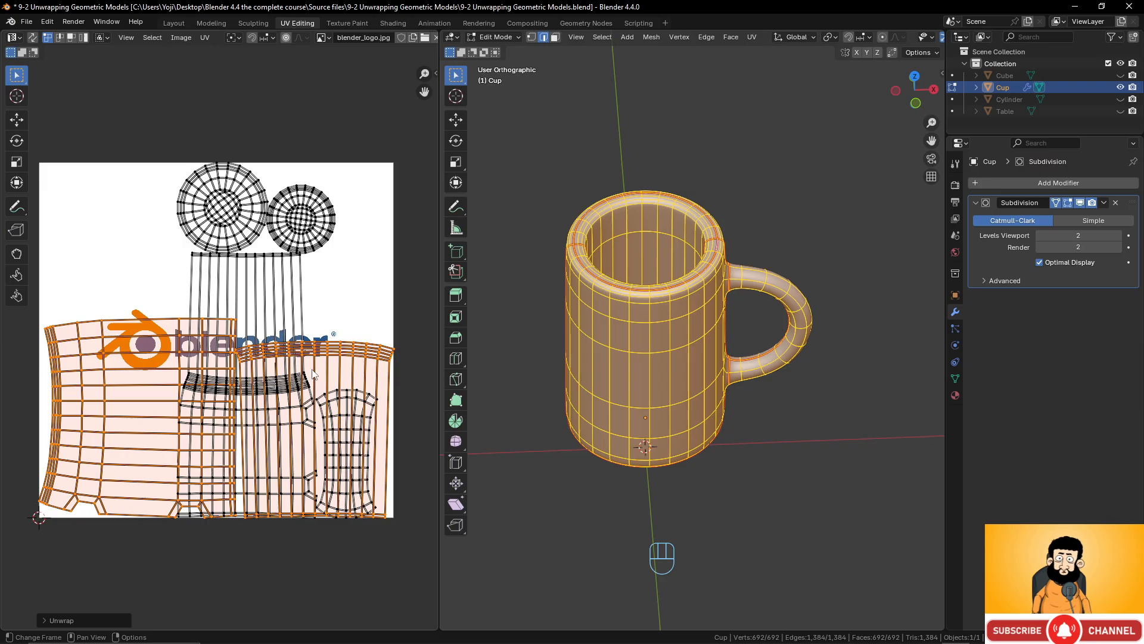
Select all mesh elements and all UVs, and unwrap the entire cup with the Angle Based method using the rim seam
mouse_move(677, 309)
middle_down()
mouse_move(676, 357)
mouse_move(675, 296)
middle_up()
key(a)
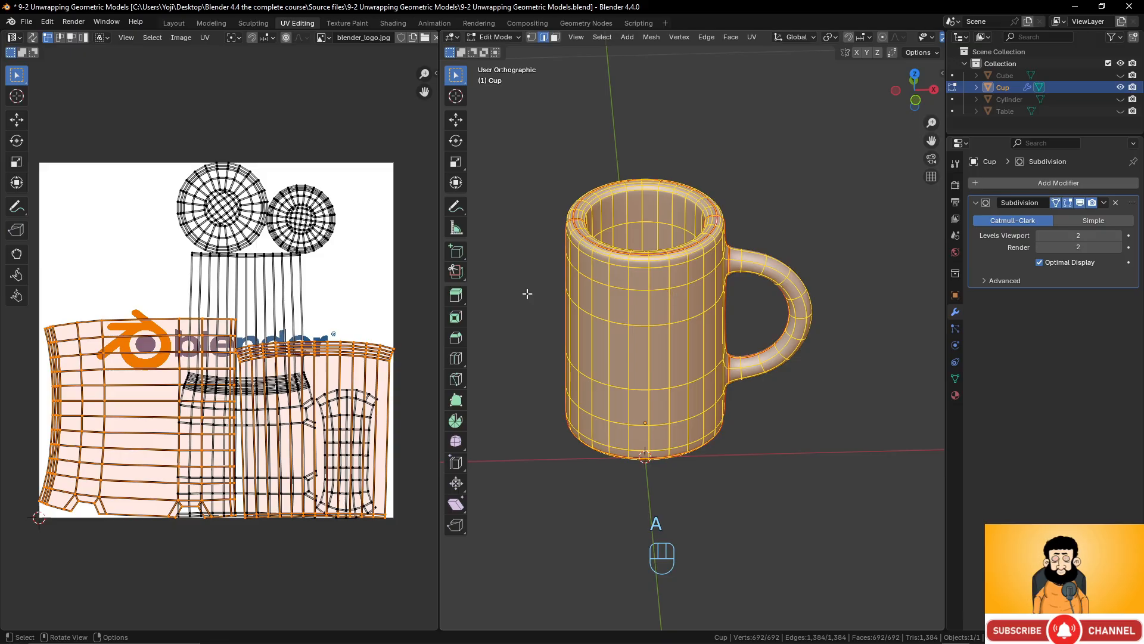
key(a)
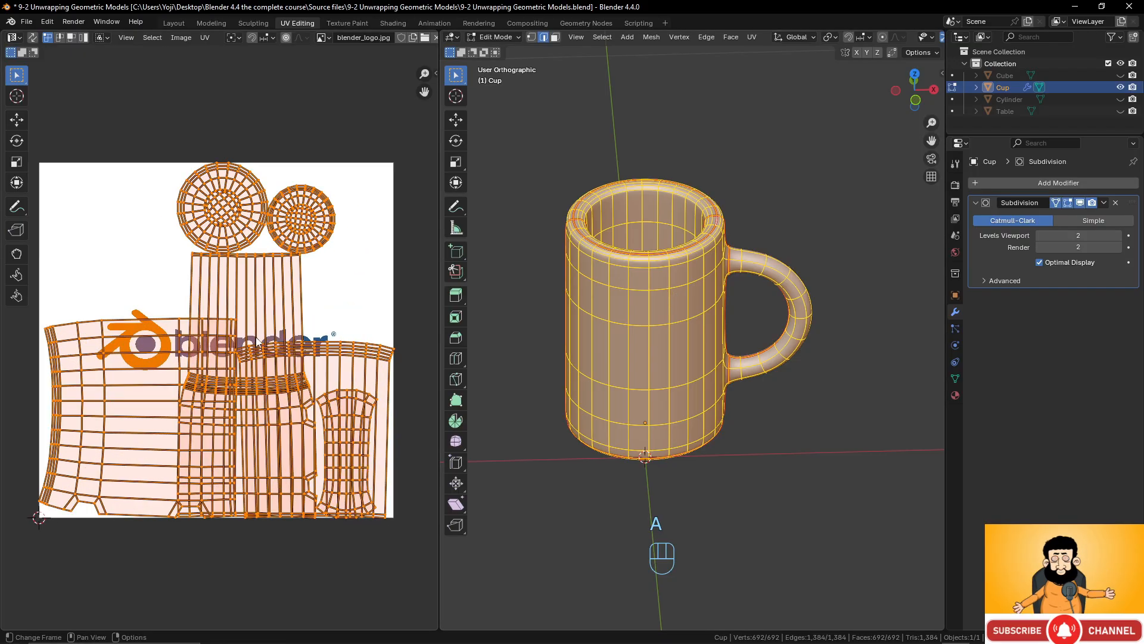
middle_drag(258, 338, 250, 329)
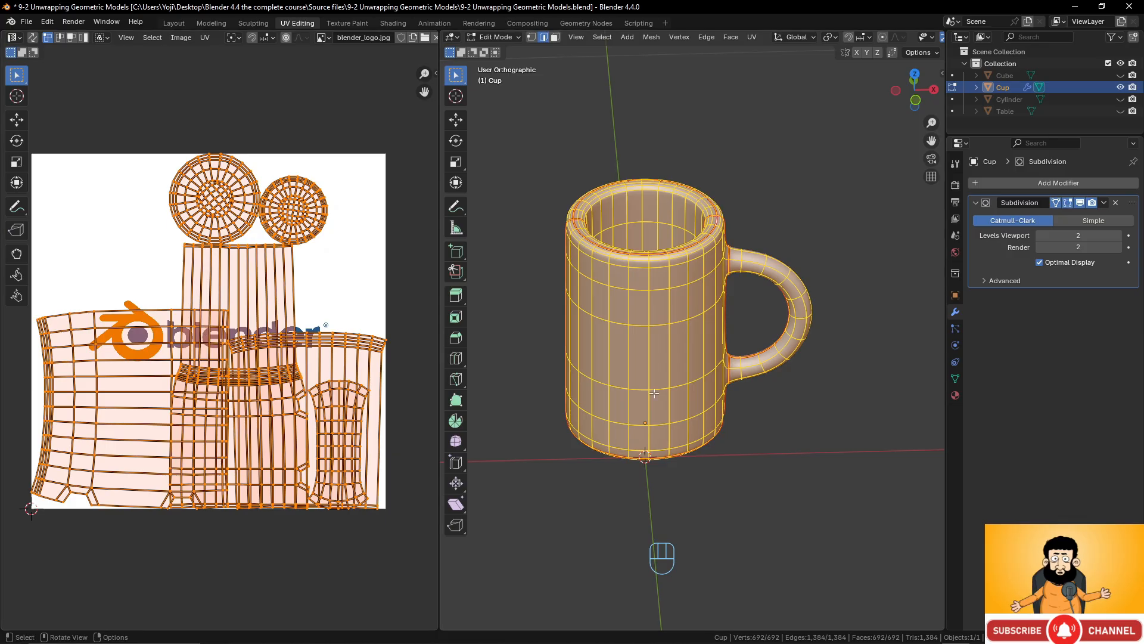
key(u)
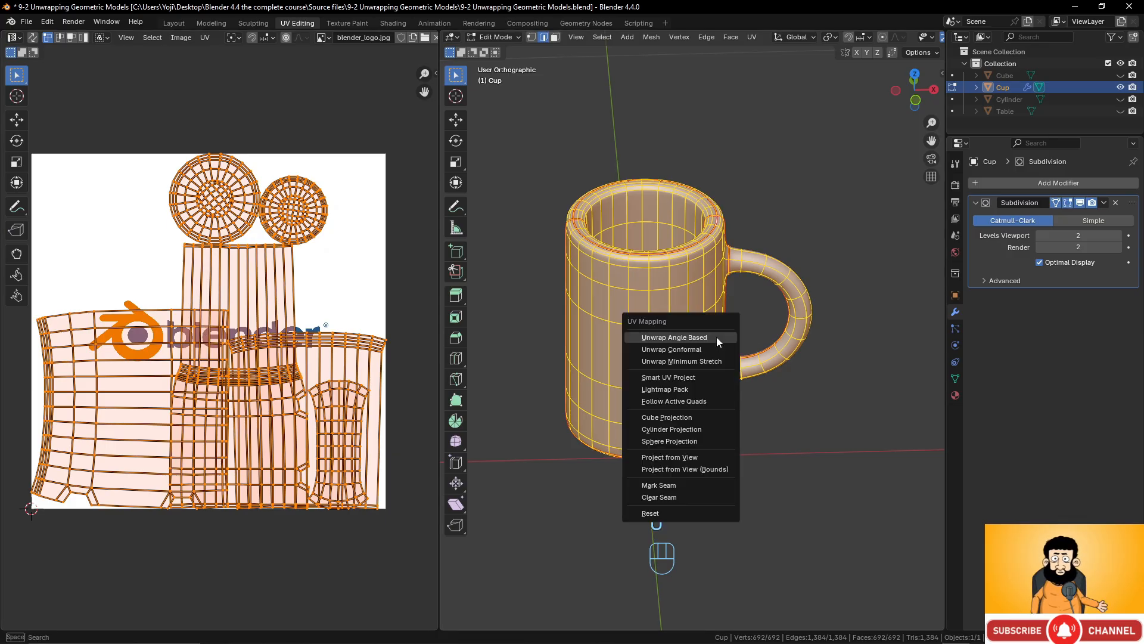
click(716, 338)
scroll(136, 340, down, 2)
scroll(136, 340, up, 3)
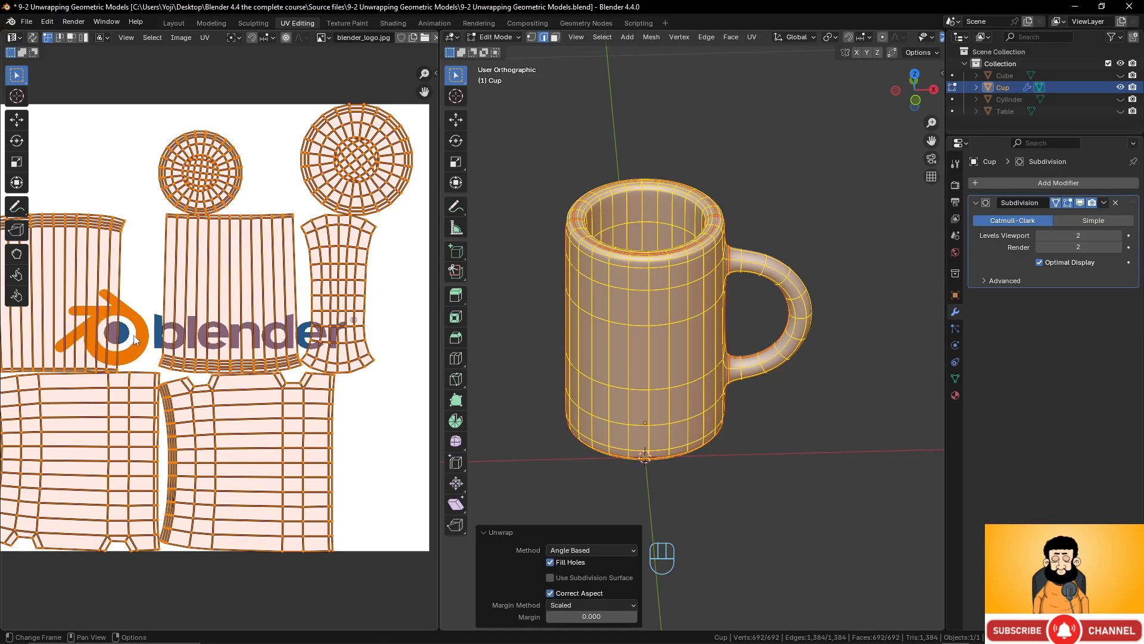
scroll(297, 419, down, 4)
scroll(291, 348, up, 2)
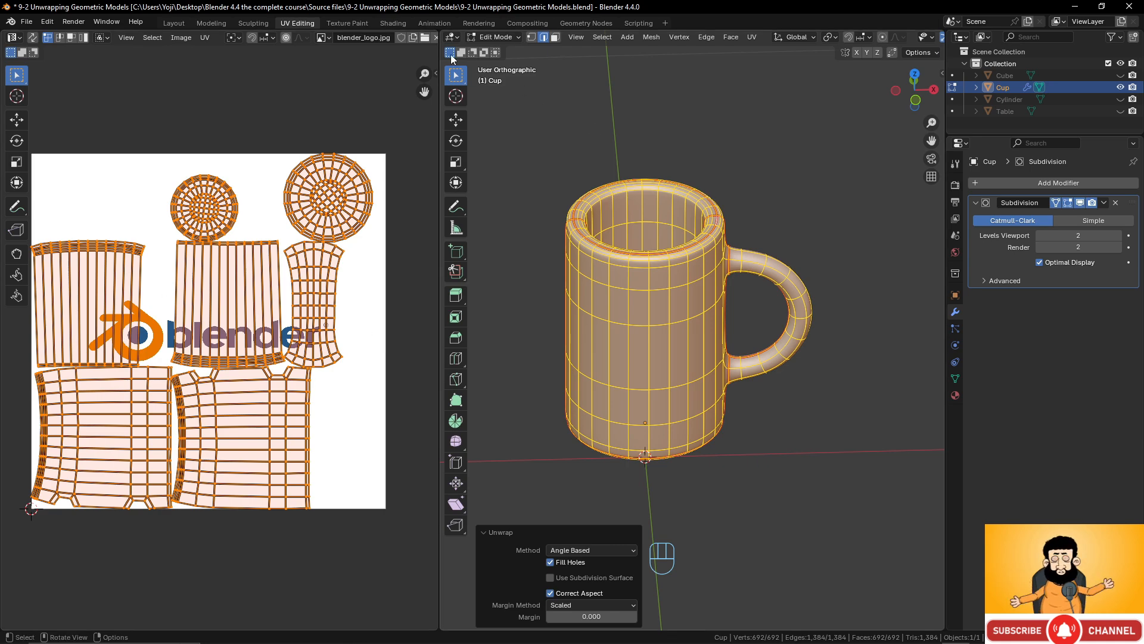
In the Shading workspace, add blender_logo.jpg as an image texture node and connect its Color to the cup material's Base Color
click(393, 23)
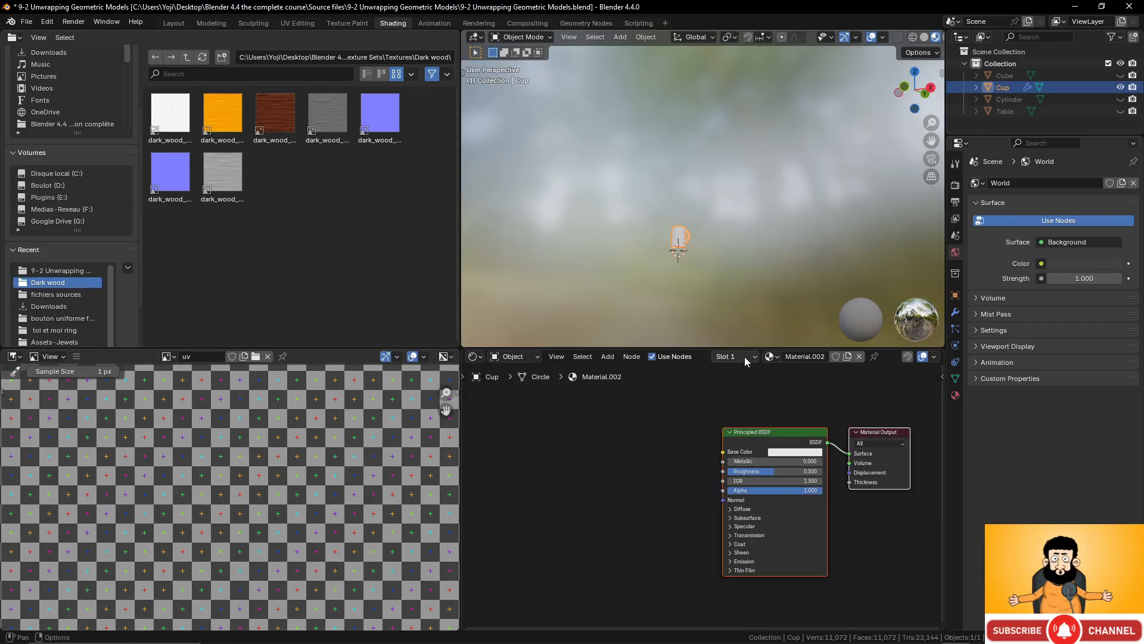
click(168, 356)
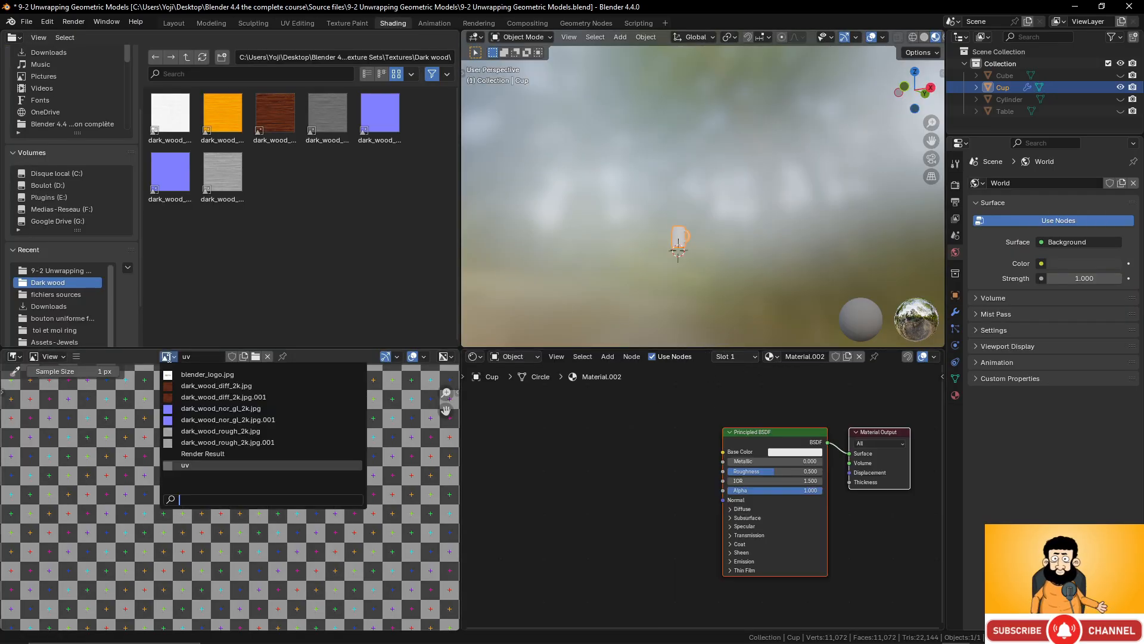
click(192, 375)
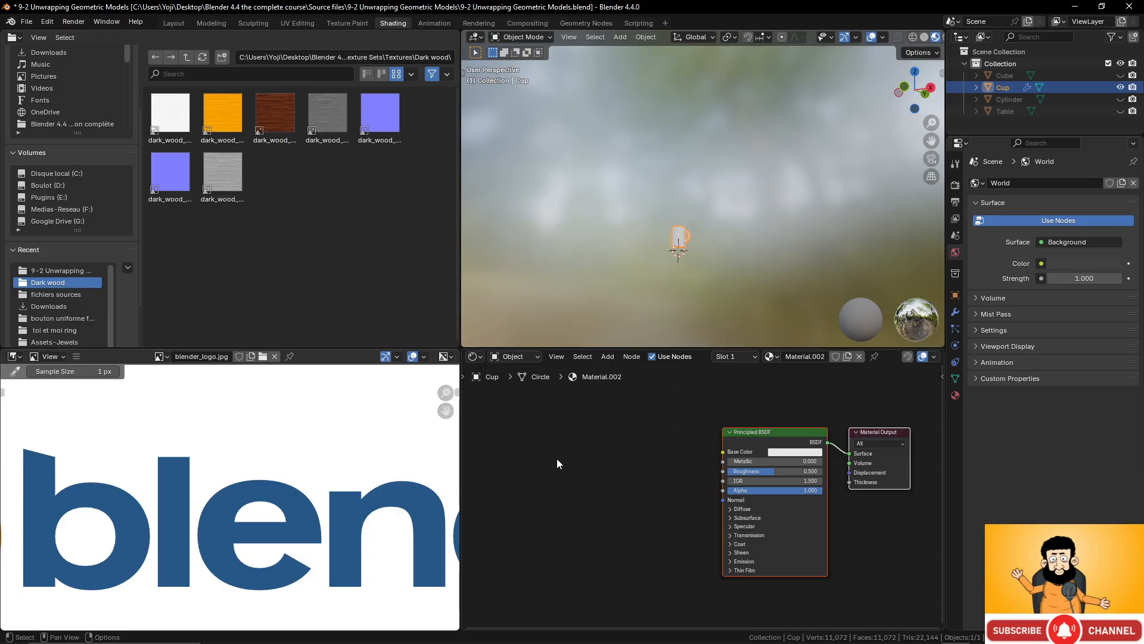
drag(159, 356, 522, 444)
drag(618, 451, 722, 452)
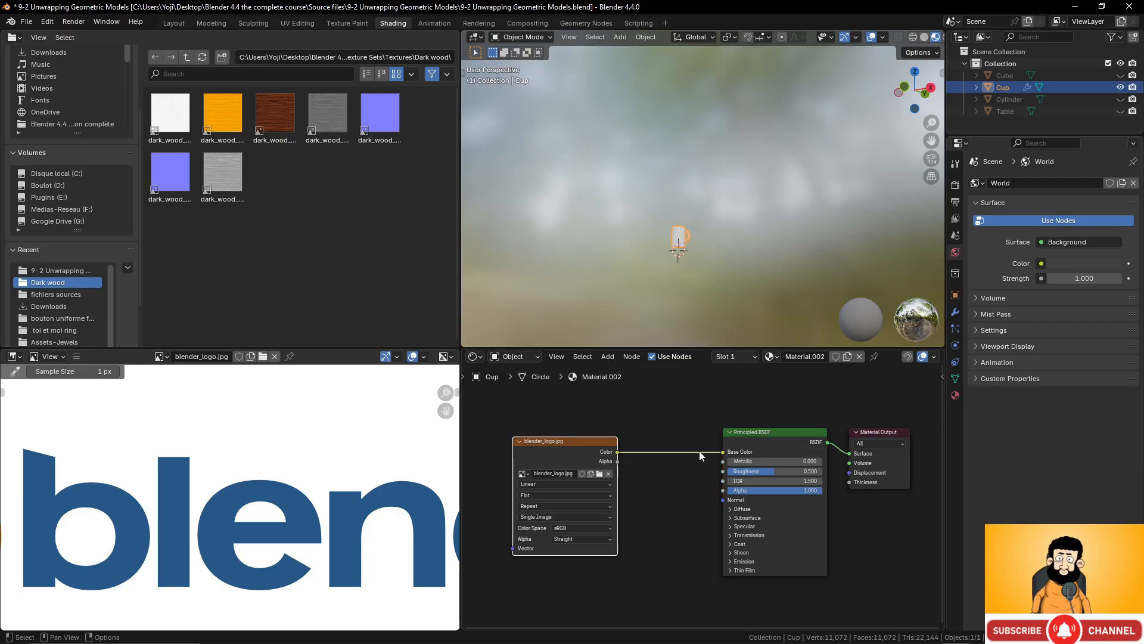
Examine where the logo texture falls on the cup's body and handle
middle_drag(694, 270, 645, 210)
scroll(644, 210, up, 4)
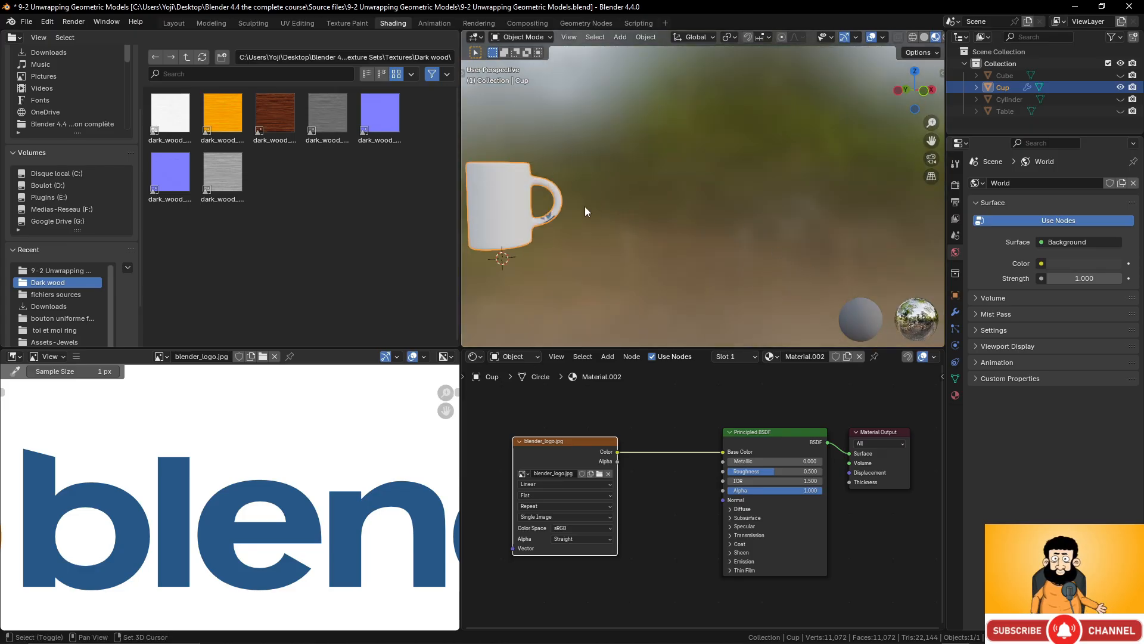
scroll(671, 214, up, 3)
shift+middle_drag(482, 232, 632, 205)
scroll(671, 214, up, 1)
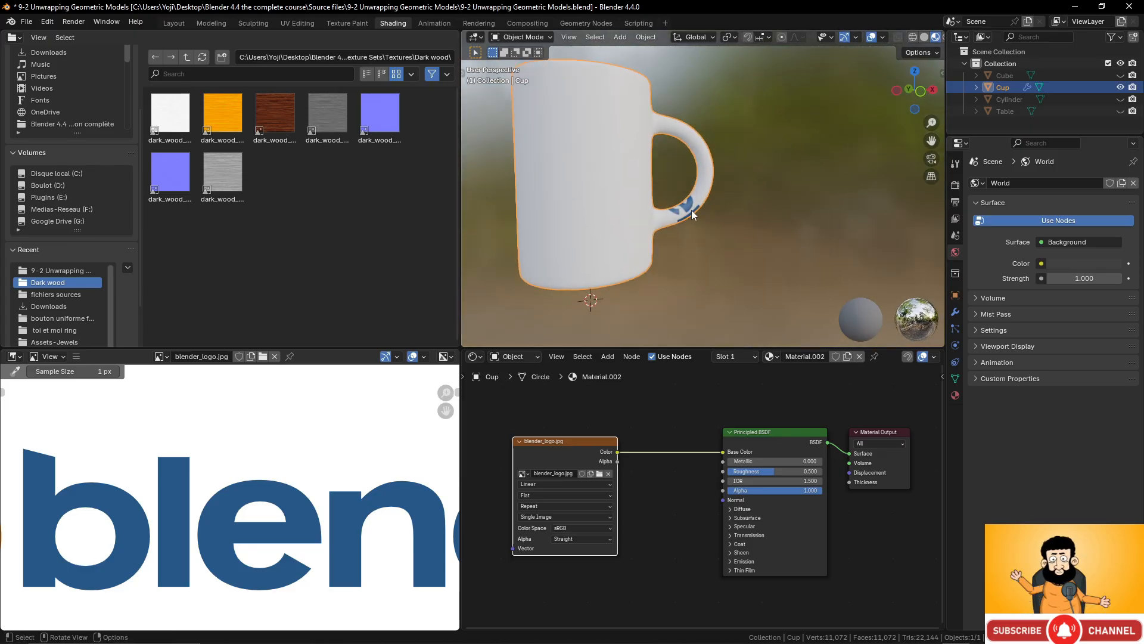
Switch to the UV Editing workspace and show the cup in Material Preview shading so the logo texture is displayed
scroll(579, 199, down, 5)
middle_drag(579, 198, 603, 206)
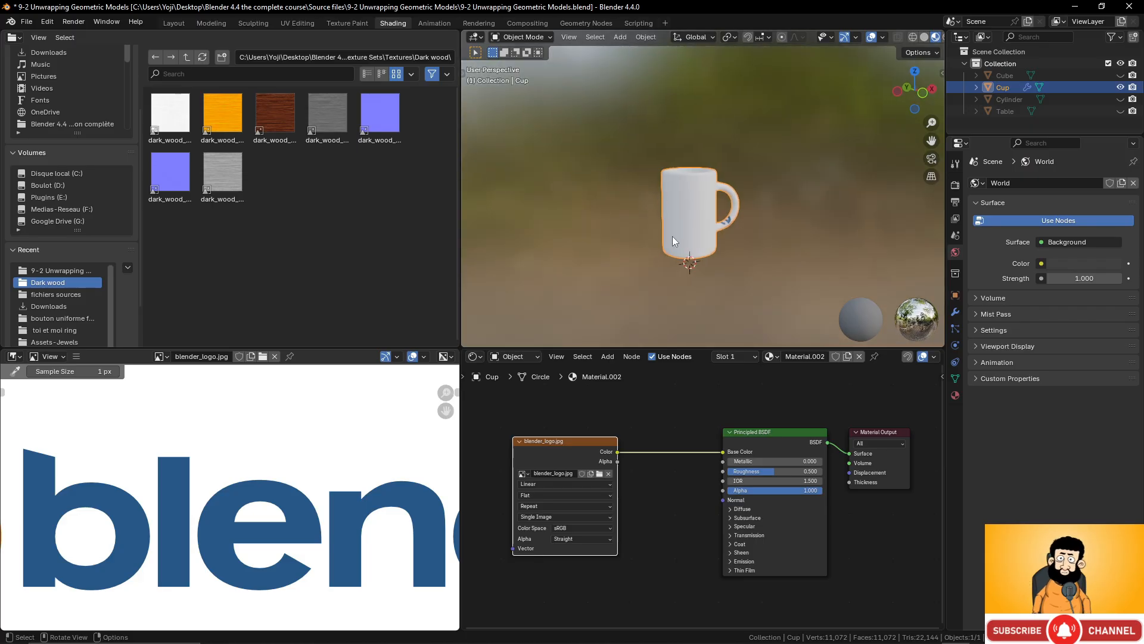
click(297, 23)
scroll(699, 310, down, 3)
scroll(699, 309, up, 3)
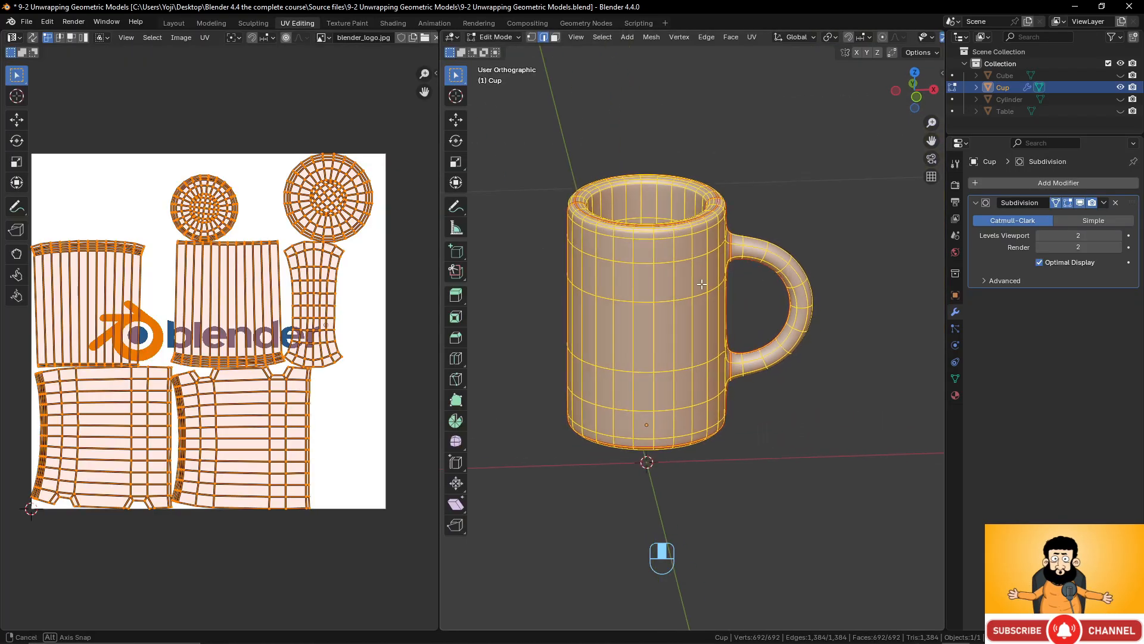
middle_drag(699, 310, 753, 272)
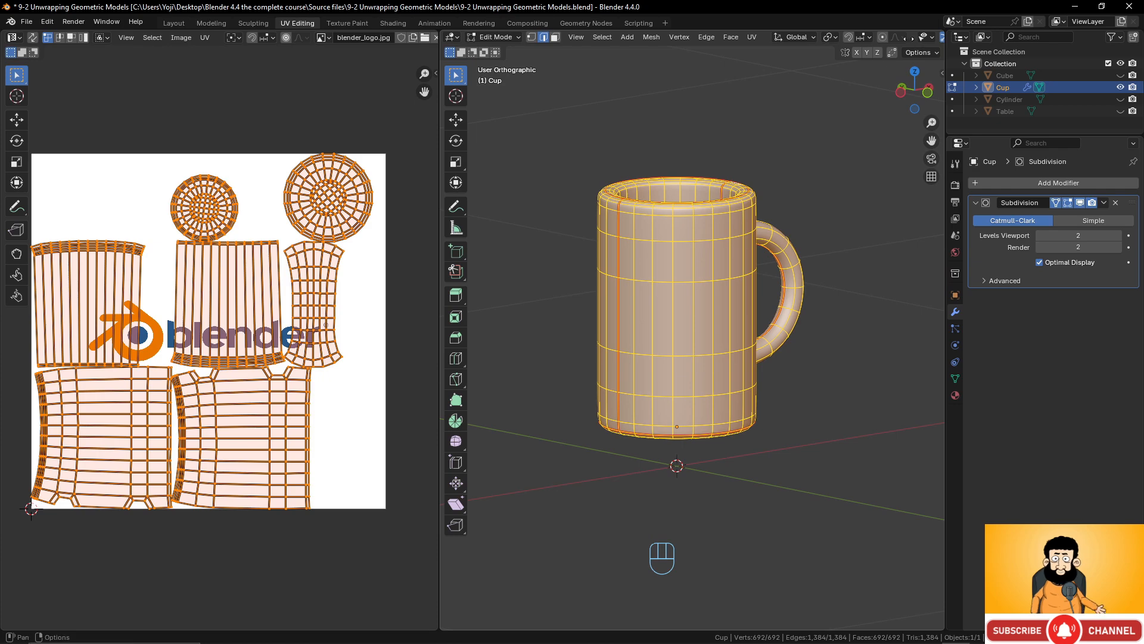
middle_drag(880, 40, 724, 45)
click(912, 37)
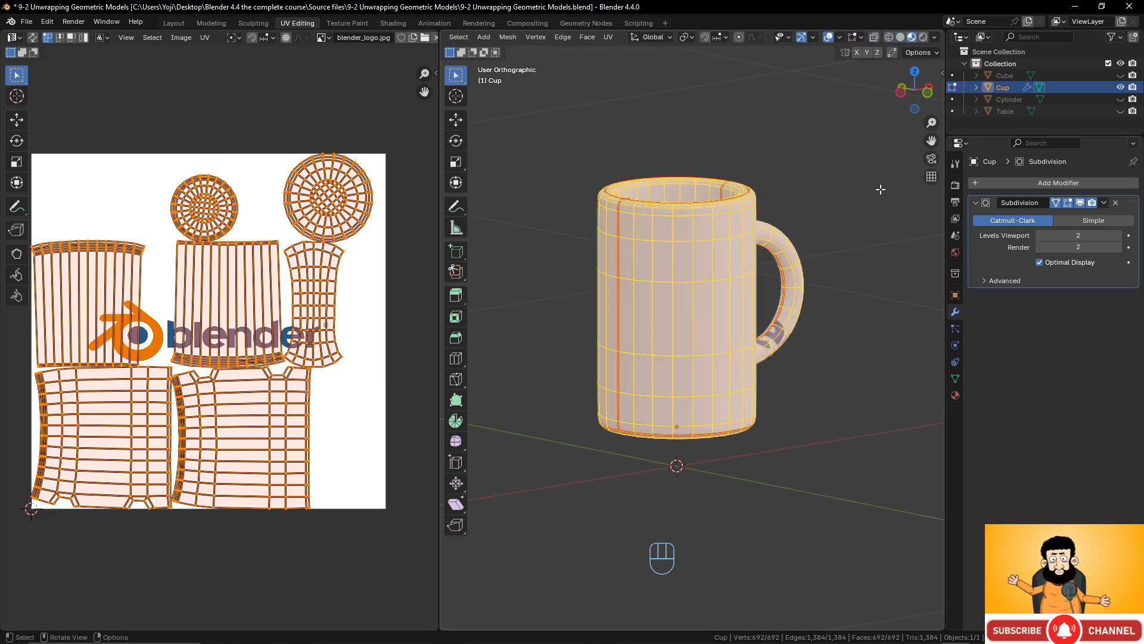
mouse_move(685, 286)
middle_down()
mouse_move(571, 276)
mouse_move(634, 275)
middle_up()
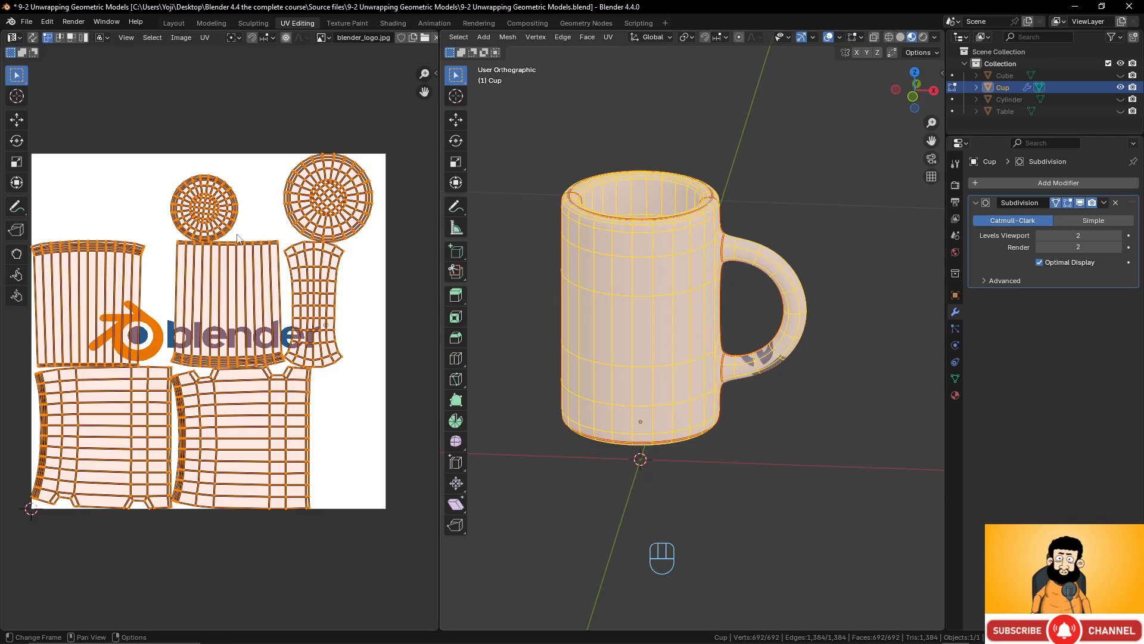
Scale the central inner wall UV island to about 0.67 and move it to the empty upper-left area above the logo
click(231, 249)
key(l)
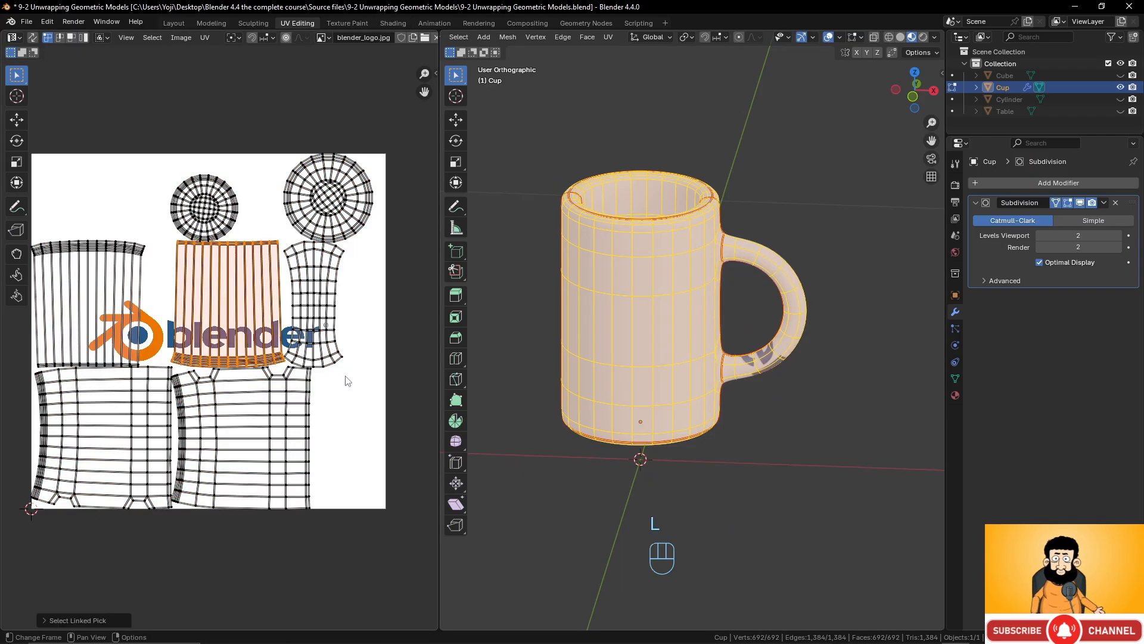
key(s)
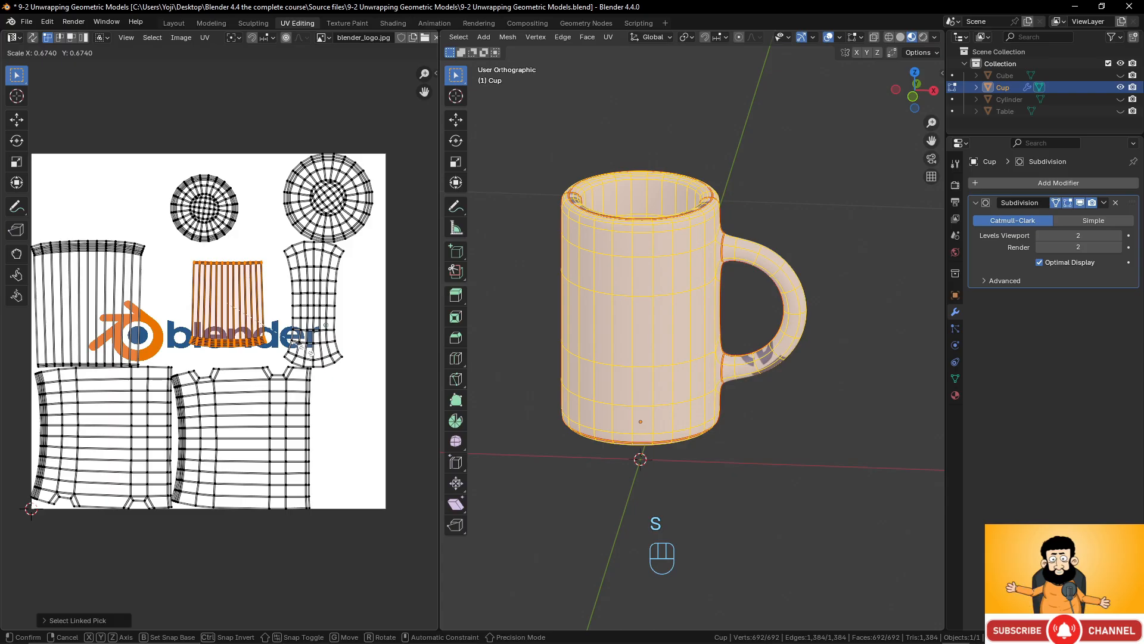
click(310, 352)
key(g)
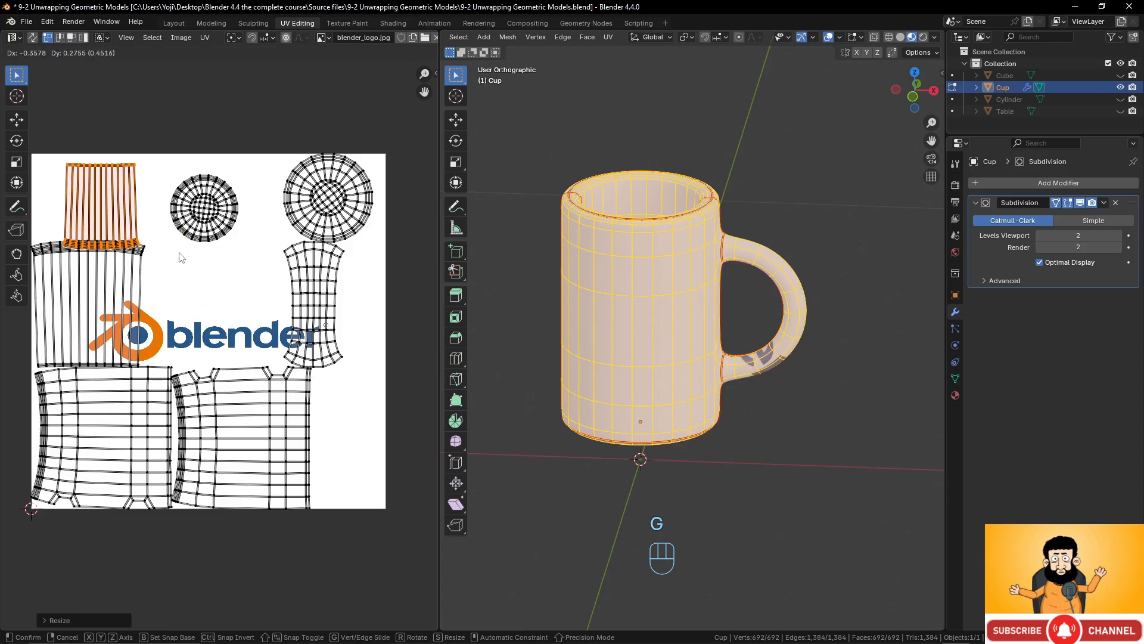
click(181, 257)
click(152, 260)
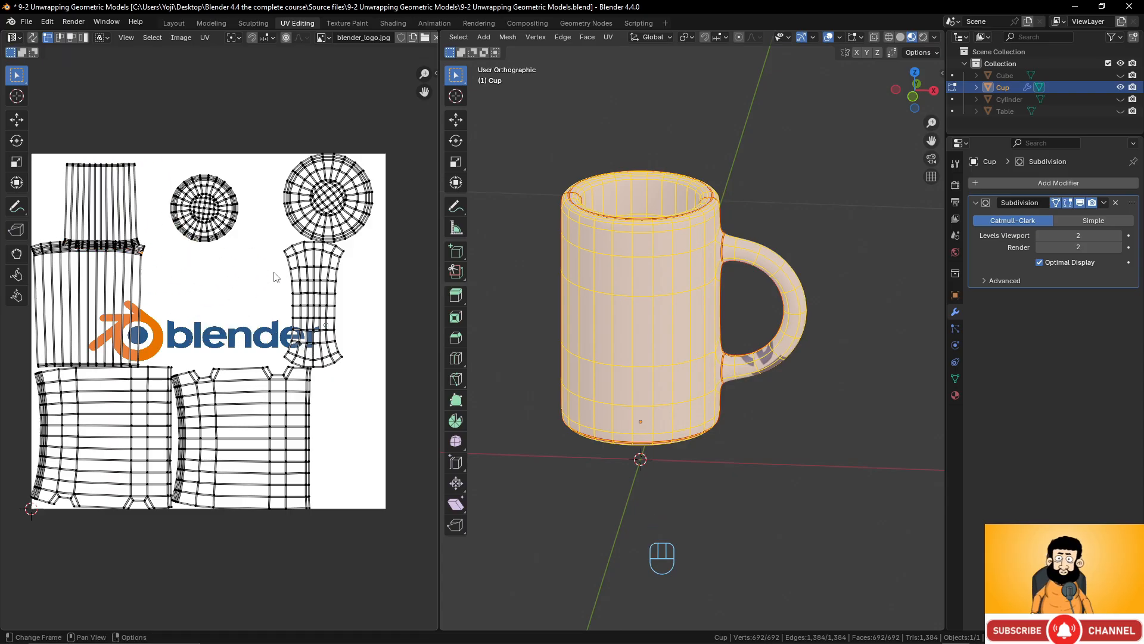
key(s)
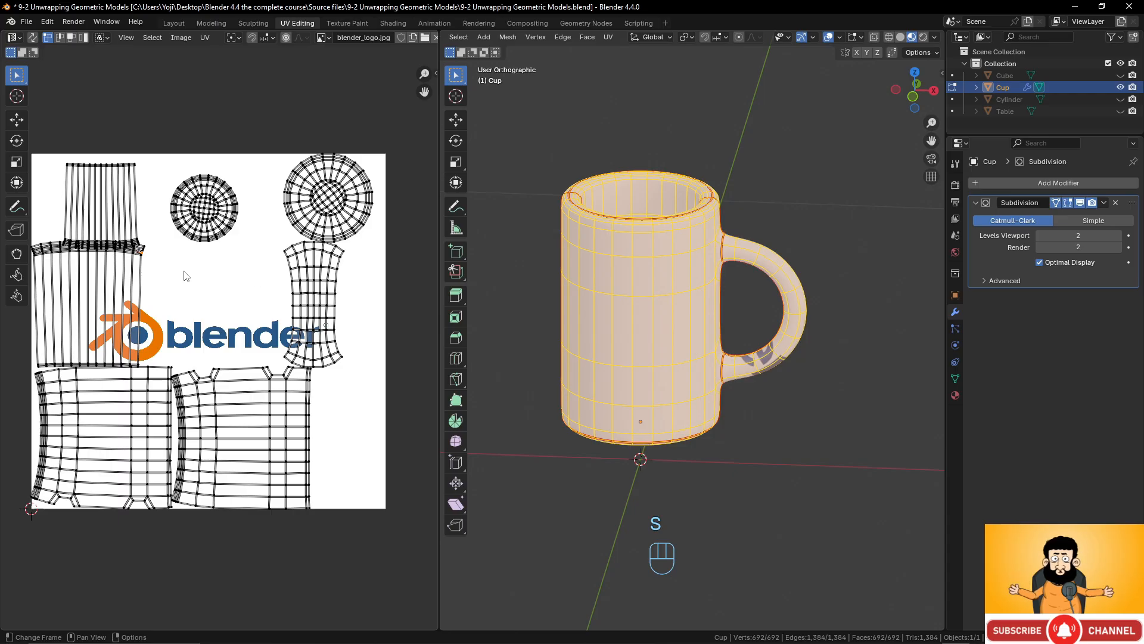
key(l)
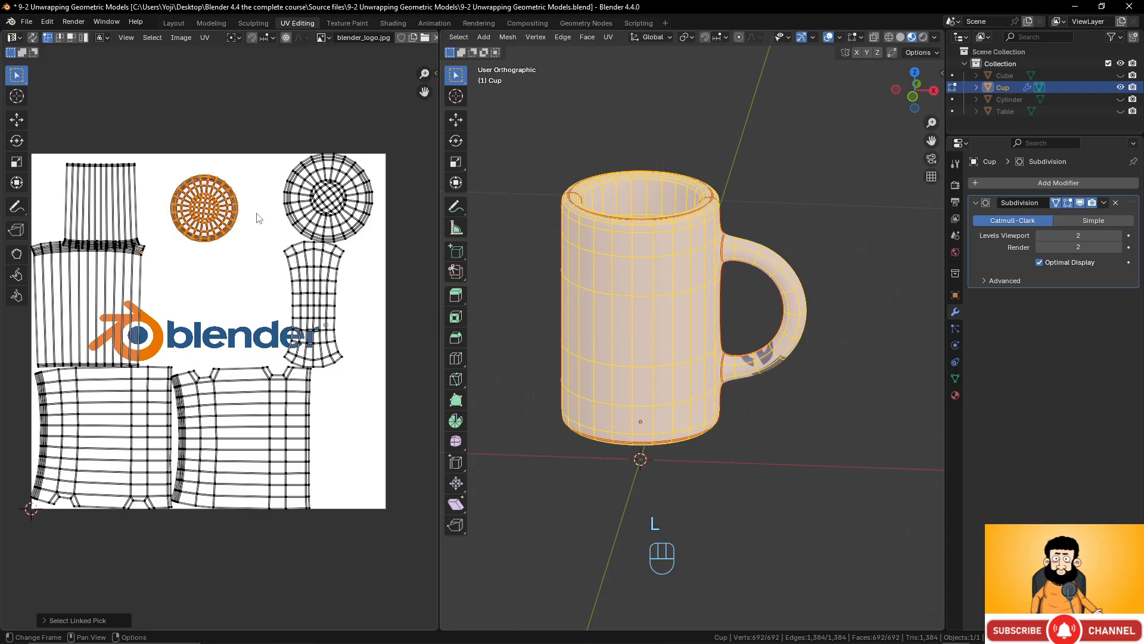
Scale the handle's UV island to about 0.53 and place it between the two circular islands, clear of the logo
click(339, 355)
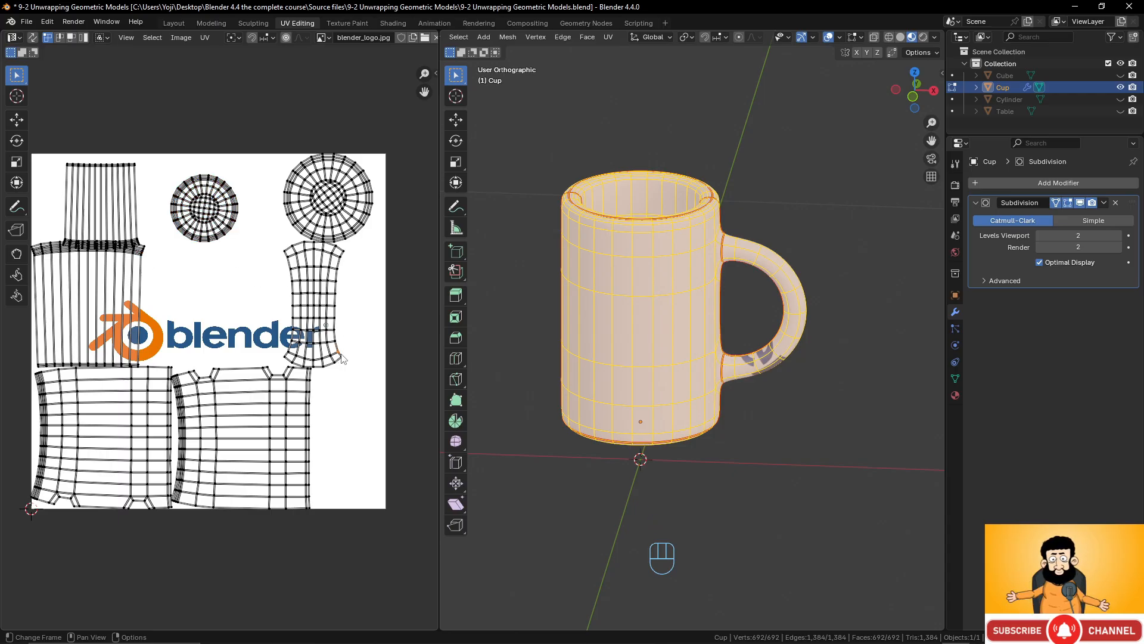
key(l)
key(s)
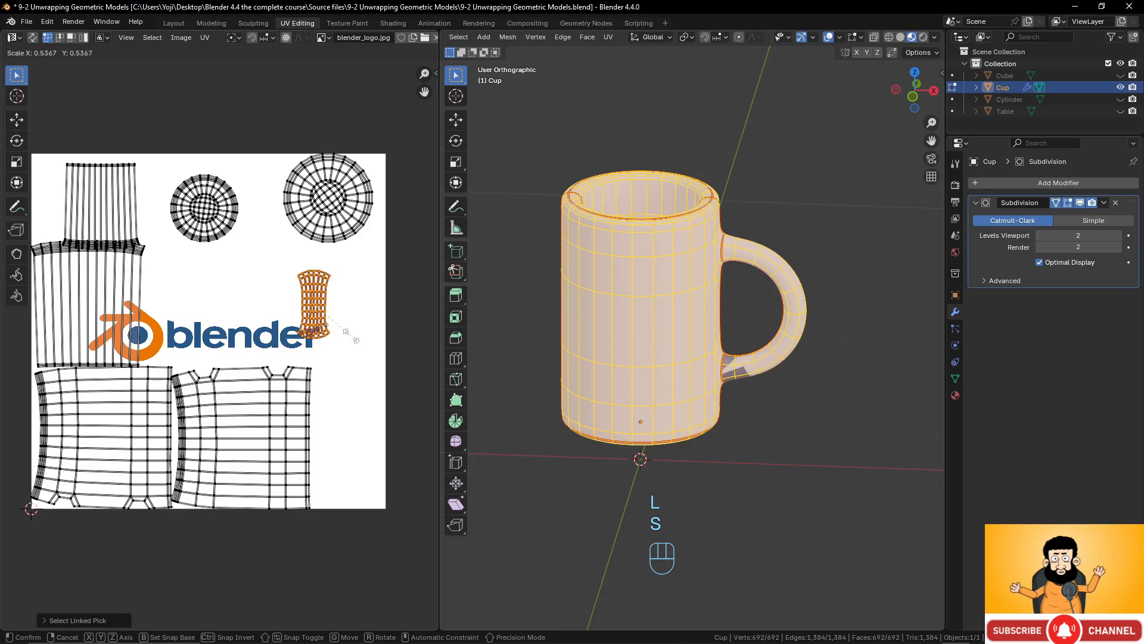
click(346, 331)
key(g)
click(296, 239)
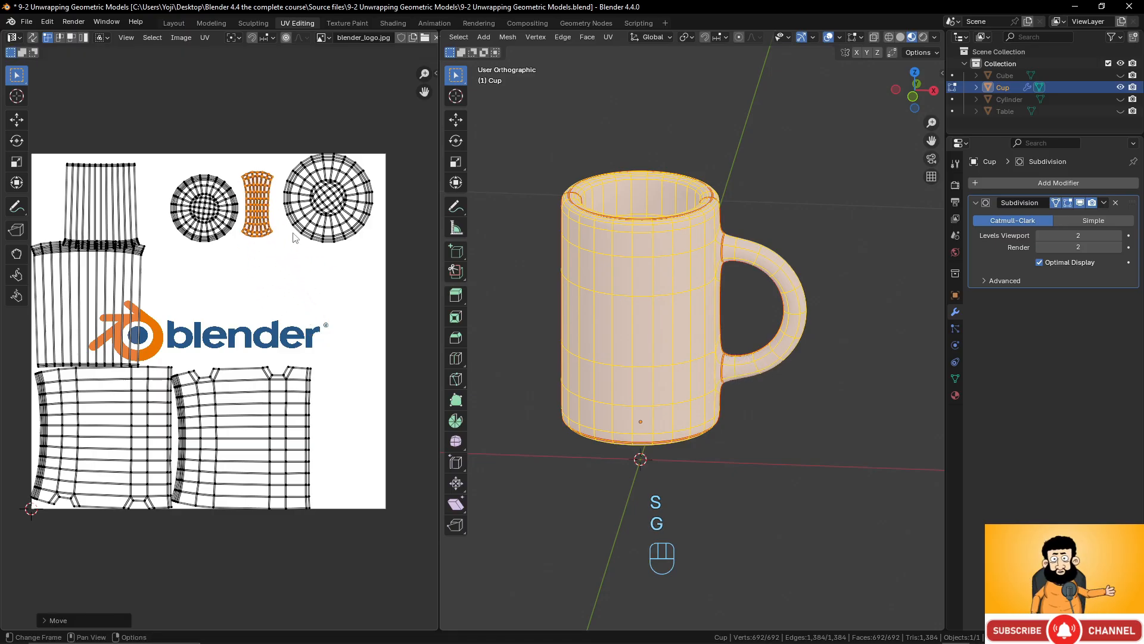
Shrink the other inner wall UV island to about half size and place it below the larger circular island
click(152, 263)
key(l)
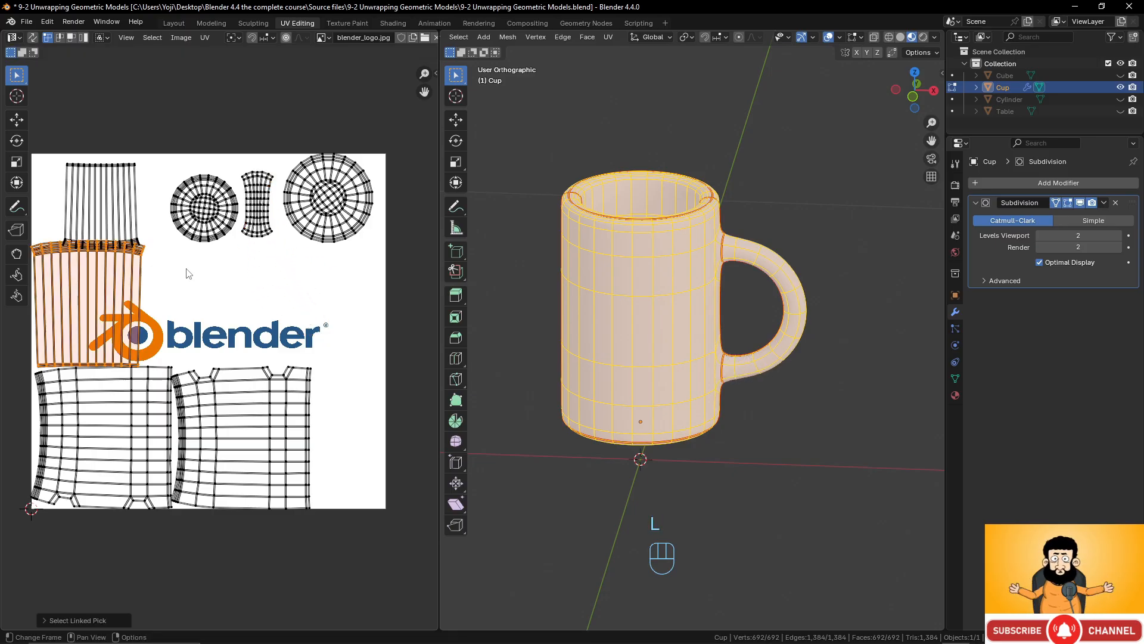
key(s)
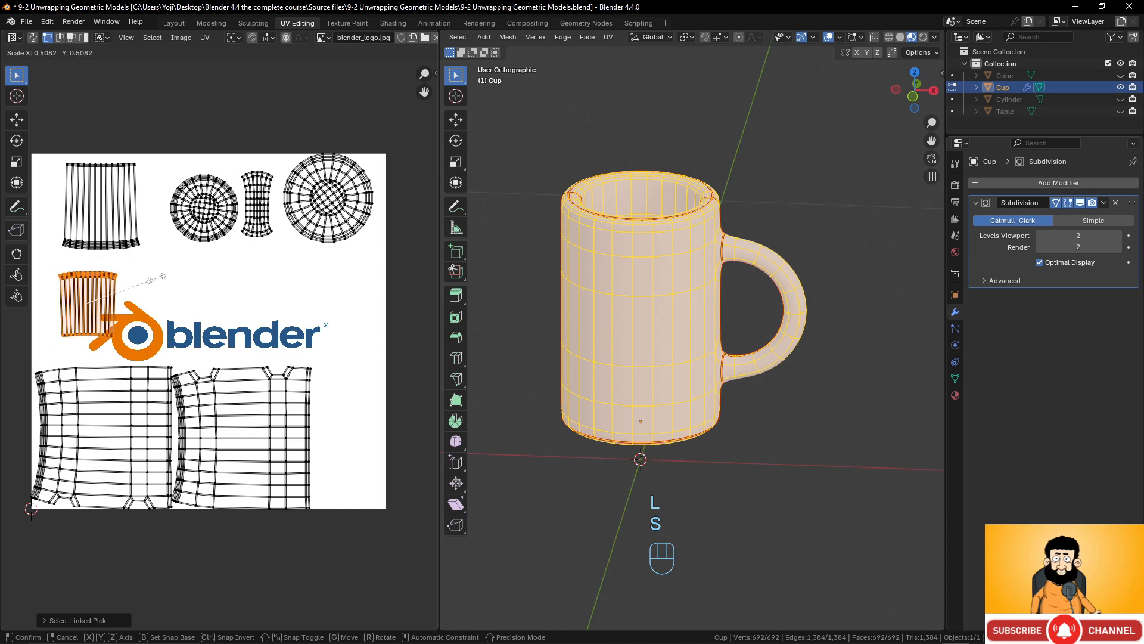
click(157, 279)
key(g)
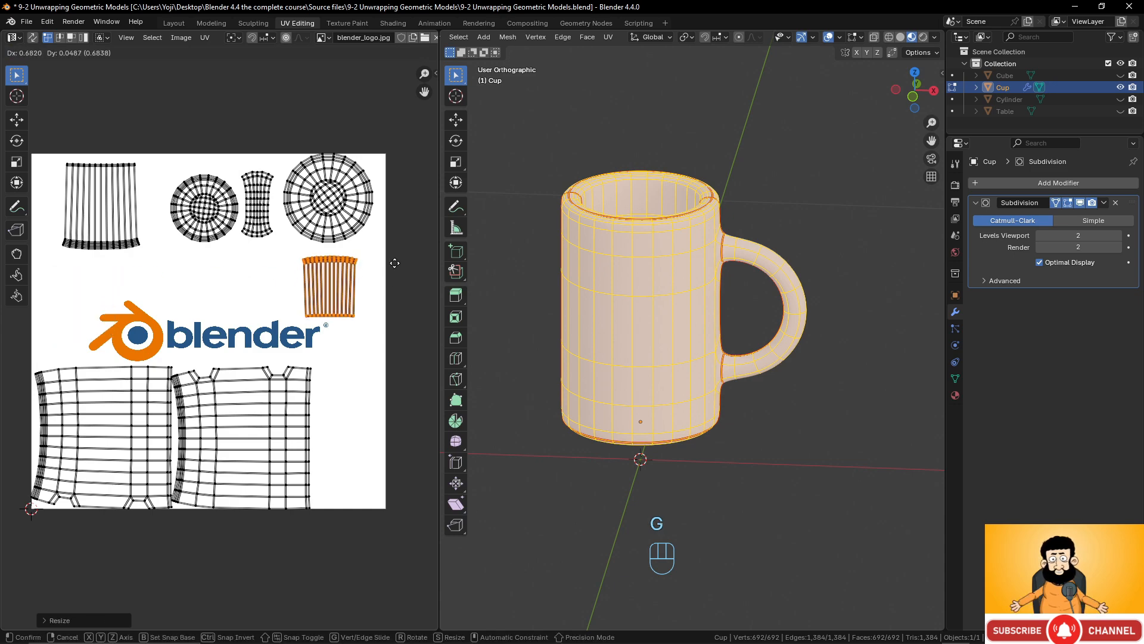
click(411, 256)
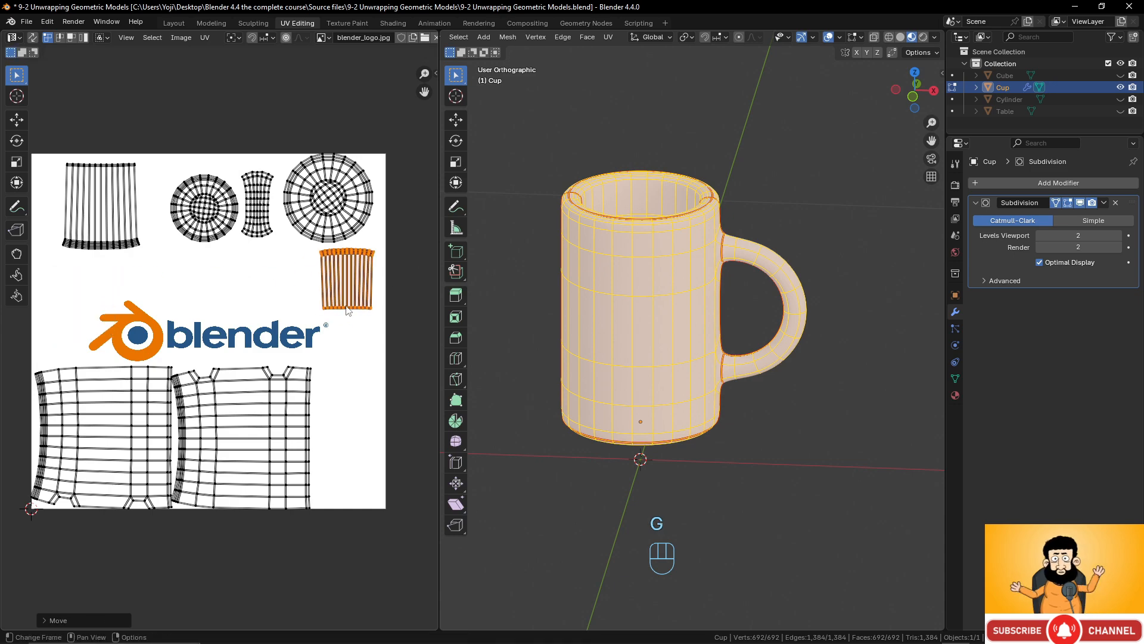
Enlarge the lower-right outer body UV island about 1.78 times, center it over the logo, and scale it up again by about 1.11
middle_drag(745, 295, 737, 341)
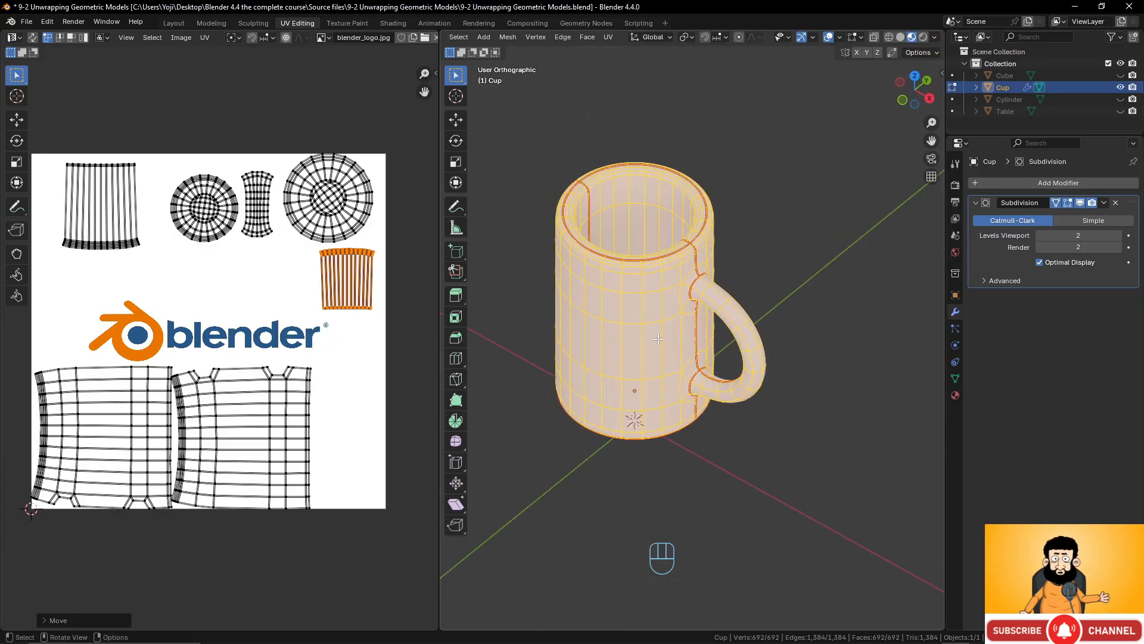
click(310, 369)
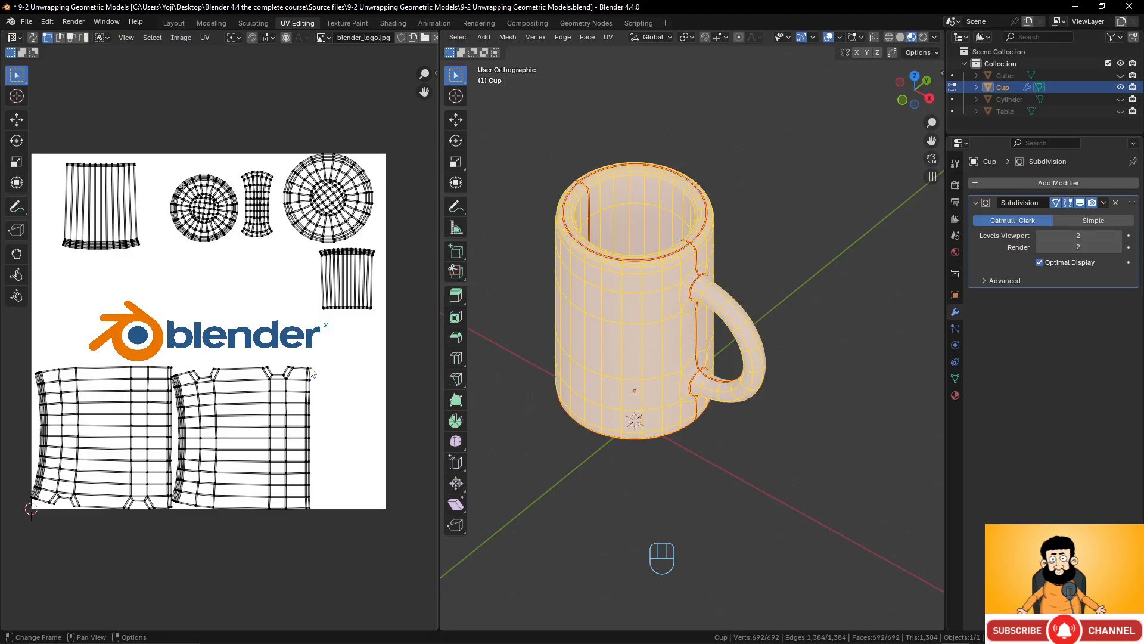
key(l)
key(s)
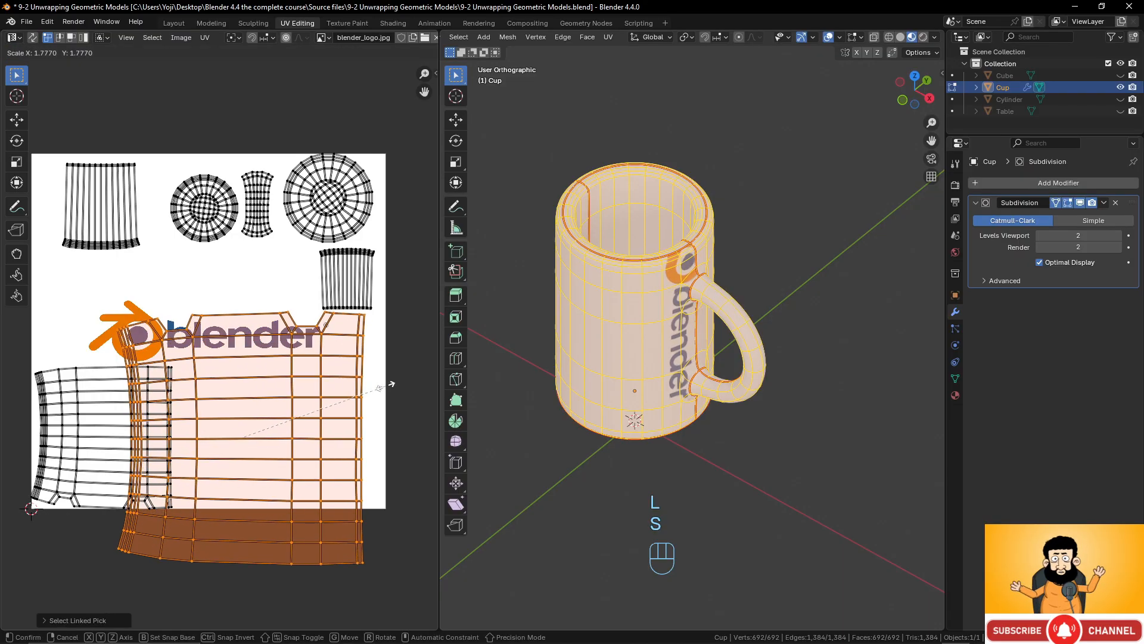
click(390, 386)
key(g)
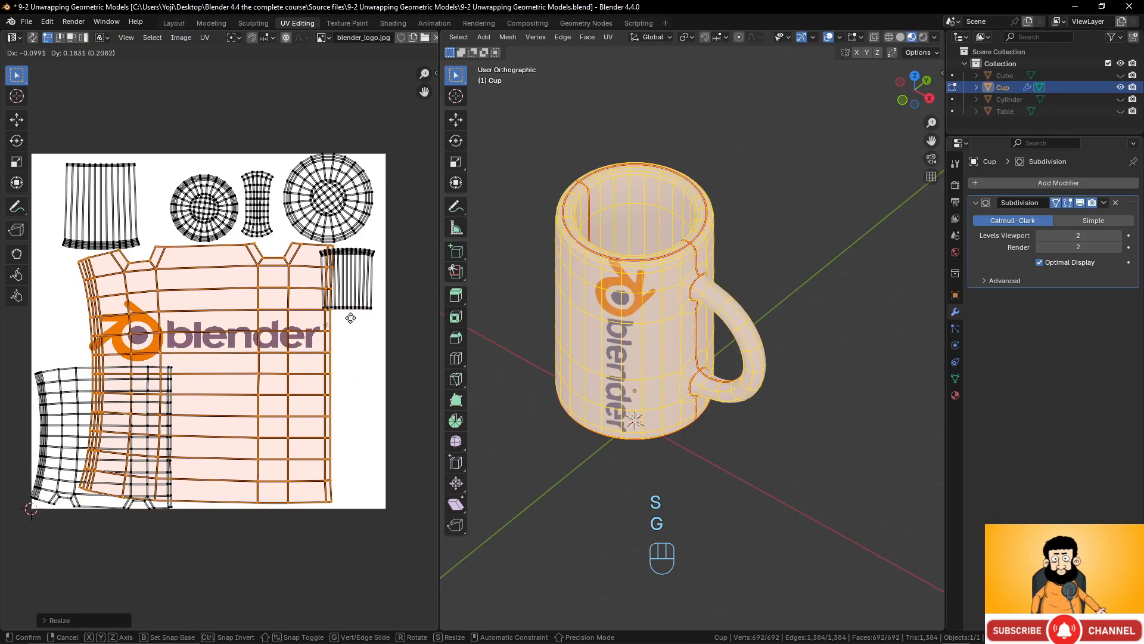
click(346, 287)
key(s)
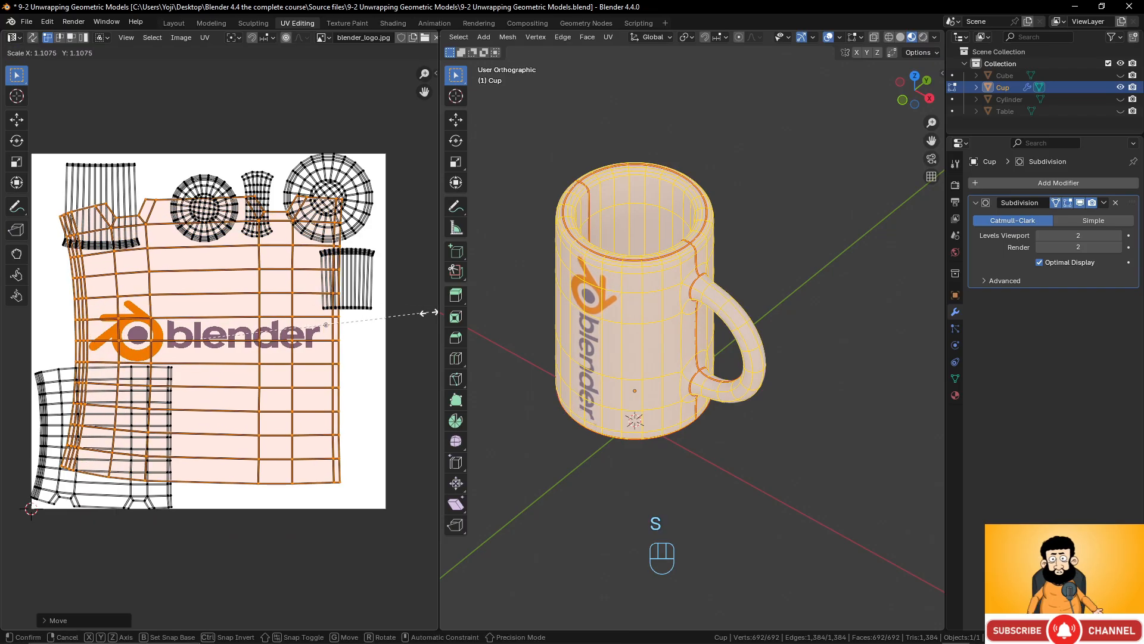
click(428, 312)
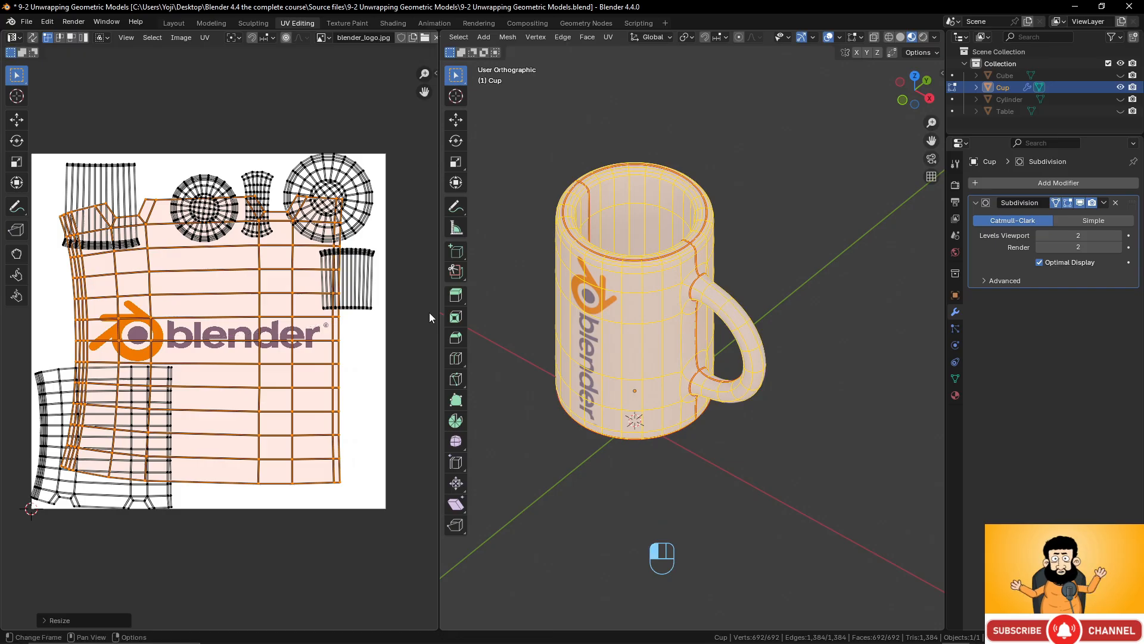
Rotate the enlarged outer body UV island by 180 degrees and check the logo's direction on the cup
key(r)
key(KP_1)
key(KP_8)
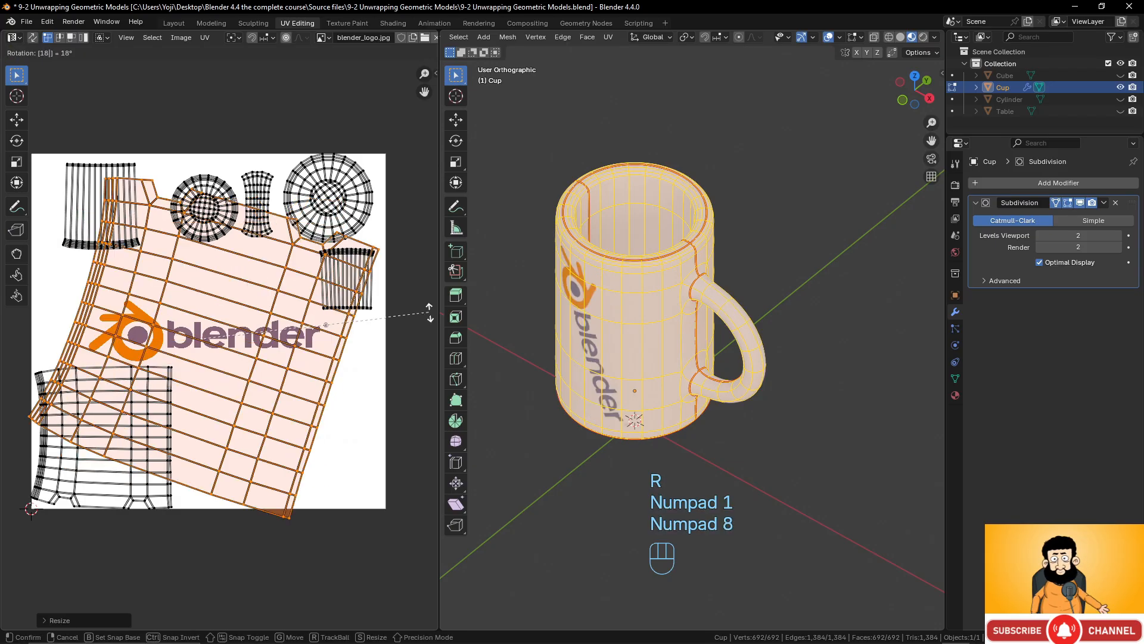
key(KP_0)
click(428, 312)
middle_drag(709, 274, 752, 269)
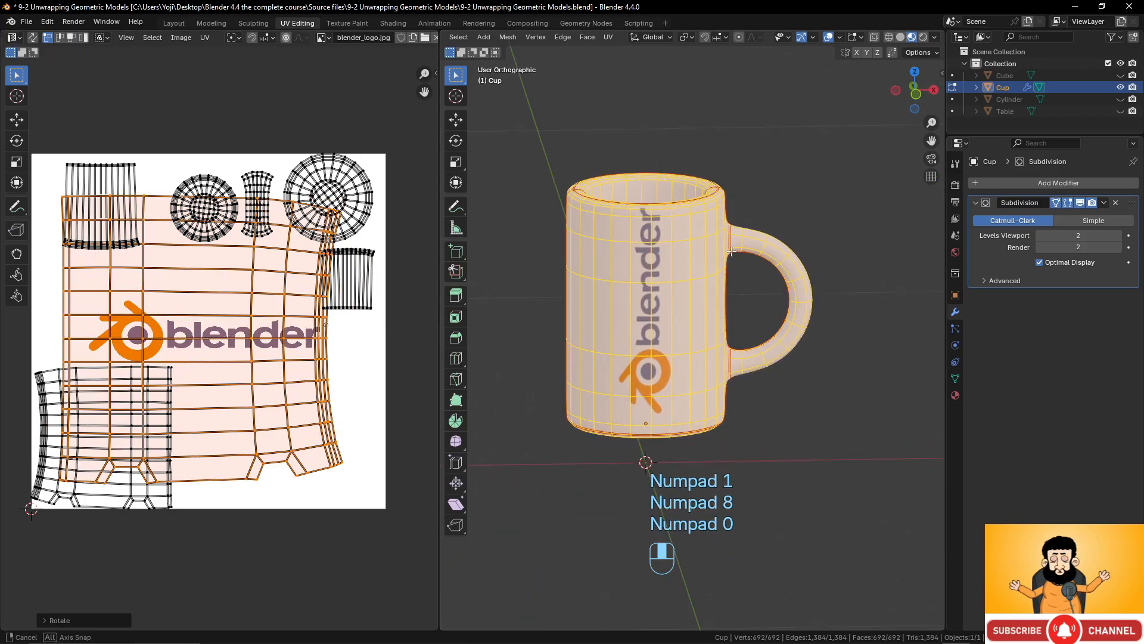
Nudge the outer body island over the logo, scale it to about 0.88 along Y, and enlarge it uniformly by about 1.14
key(g)
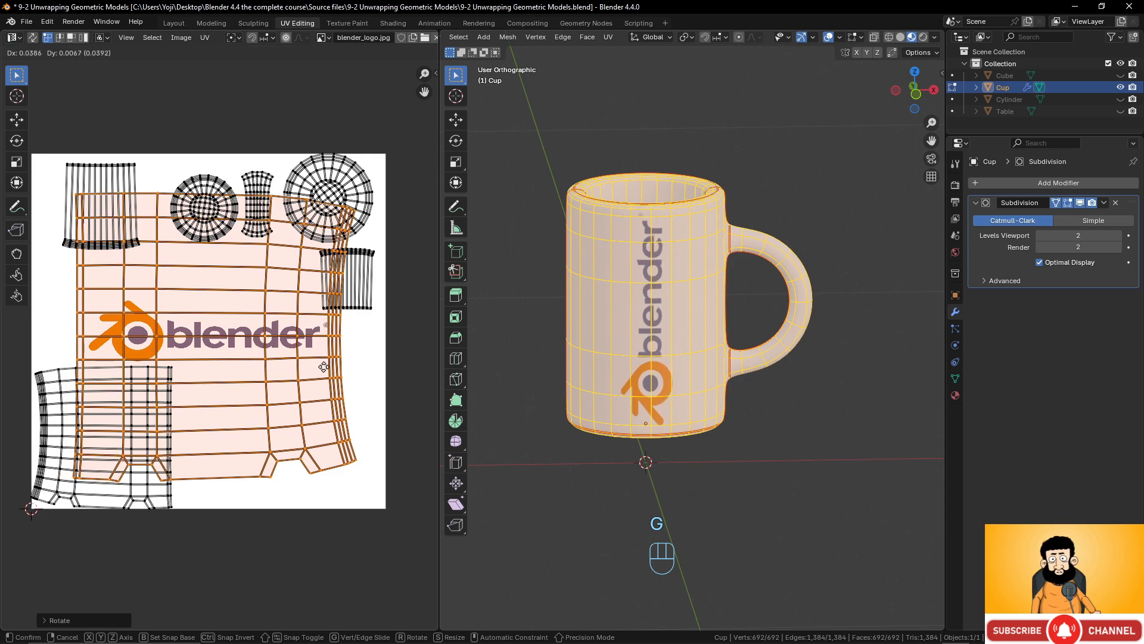
click(325, 371)
key(s)
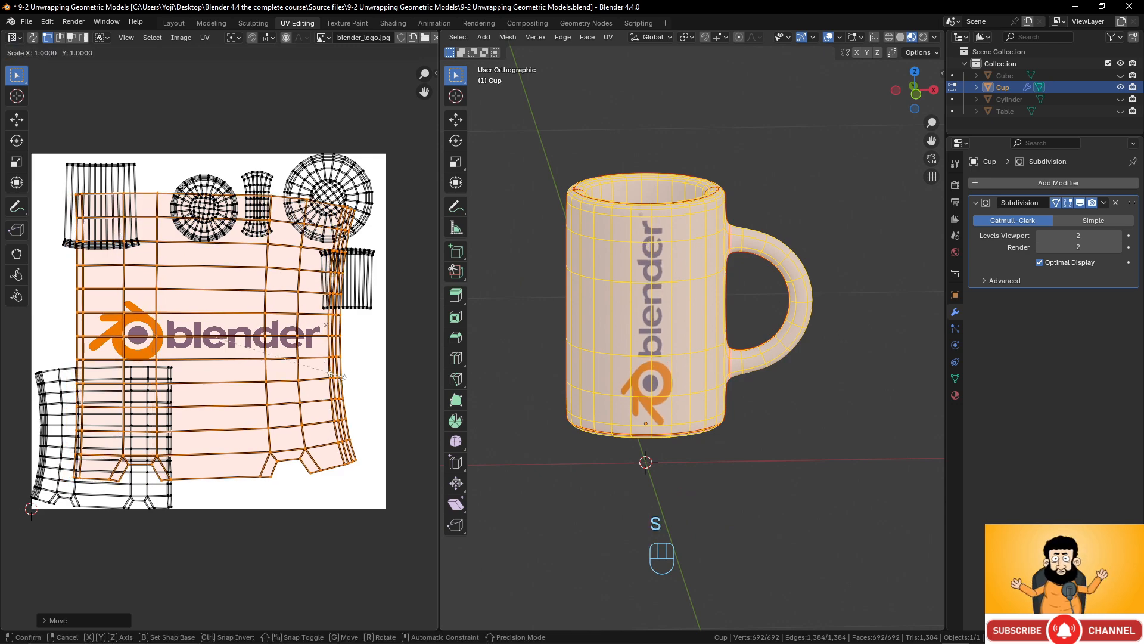
key(y)
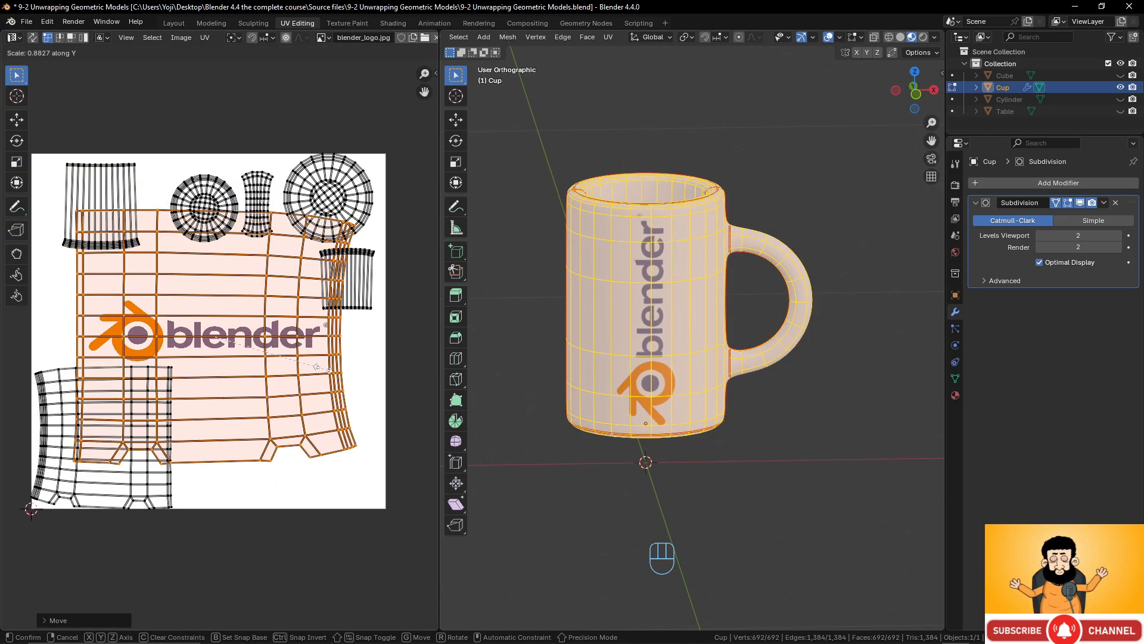
click(324, 372)
key(s)
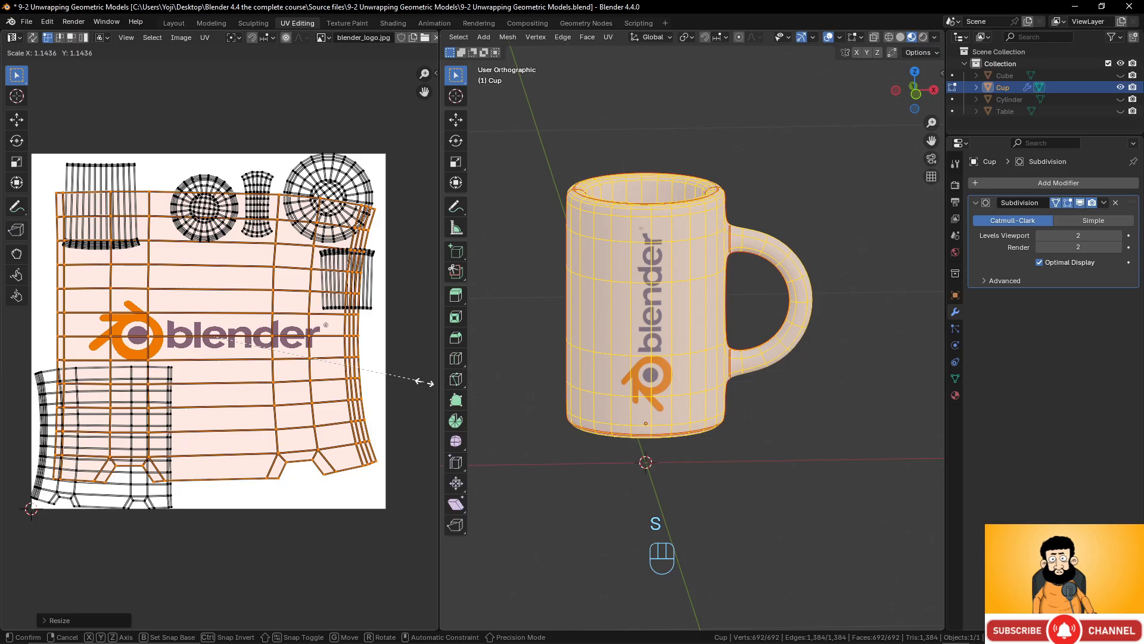
click(425, 382)
Enlarge the other outer body UV island to about 2.2 times its size and move it over the logo
middle_drag(632, 333, 753, 388)
click(177, 510)
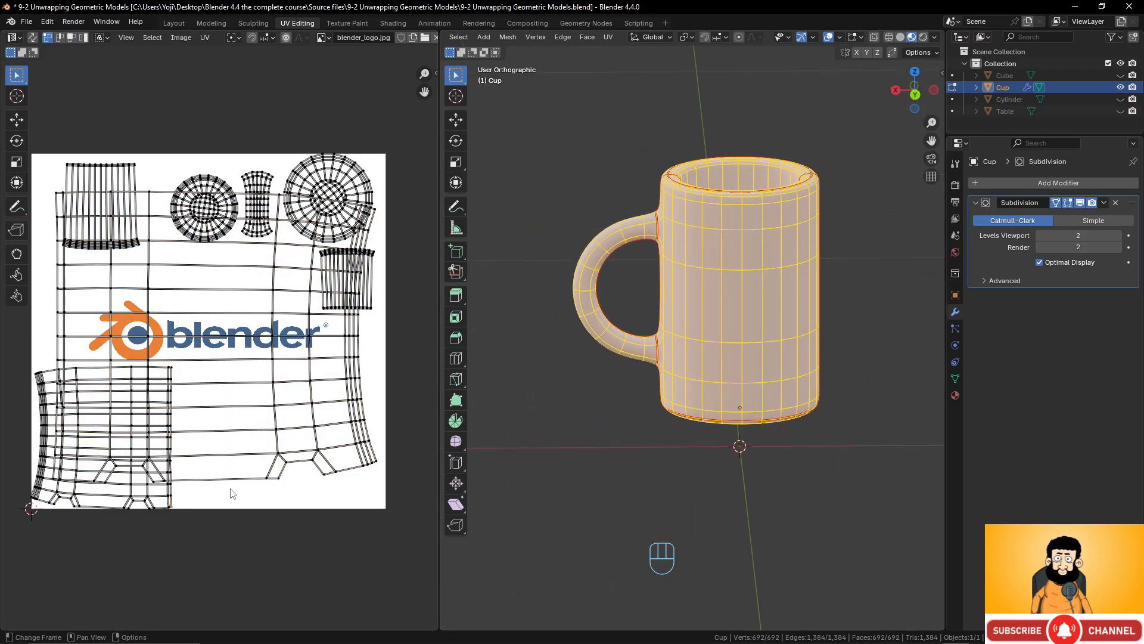
key(l)
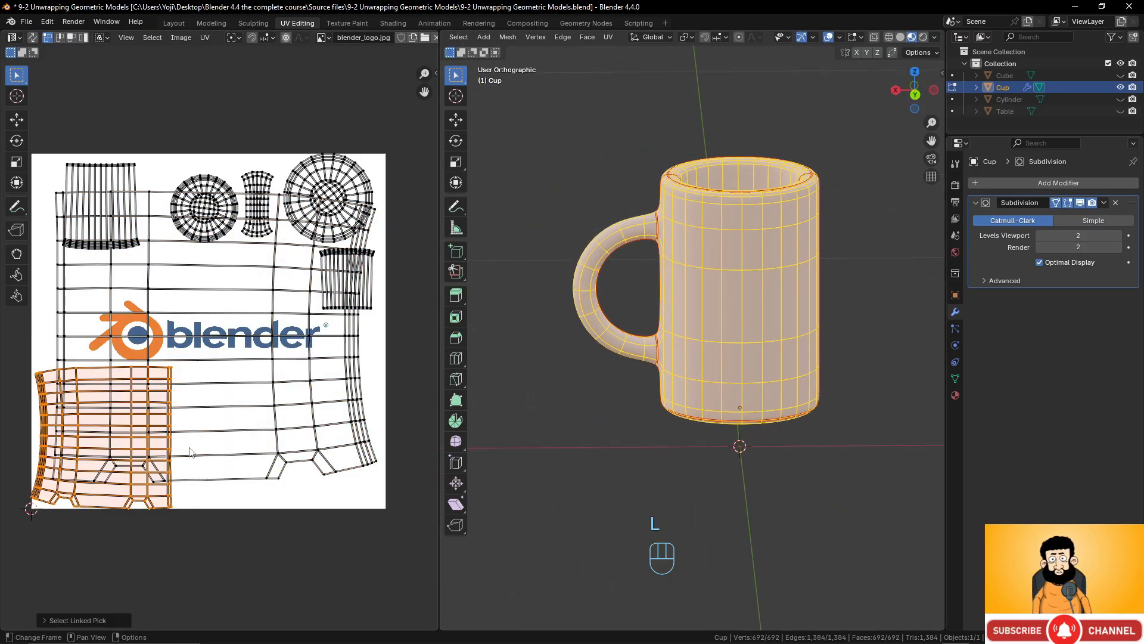
key(s)
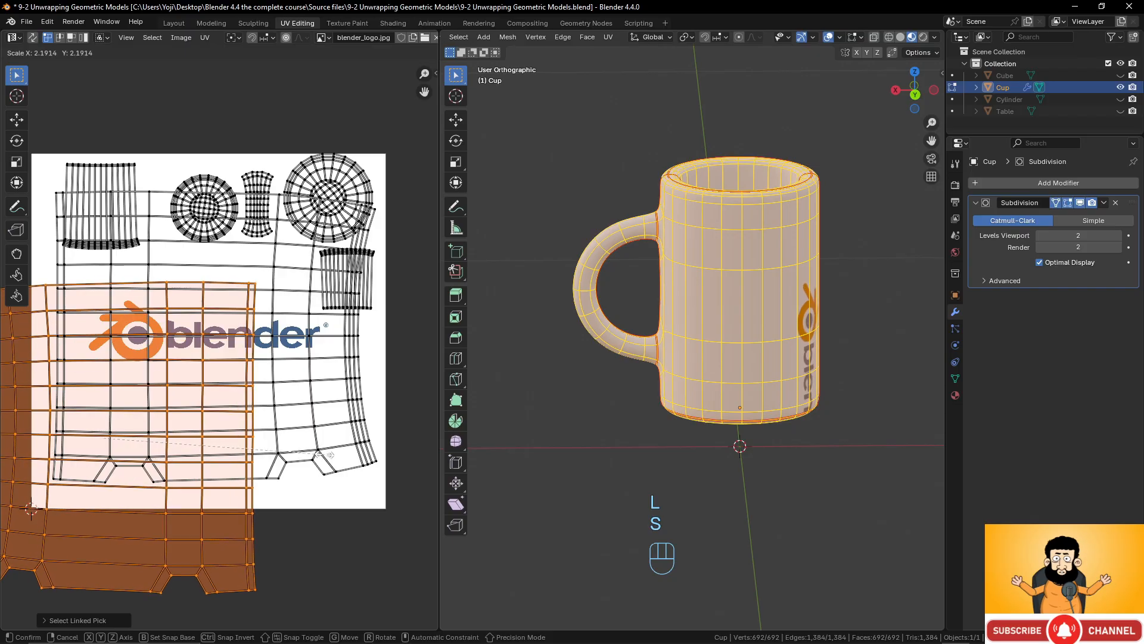
click(285, 444)
key(g)
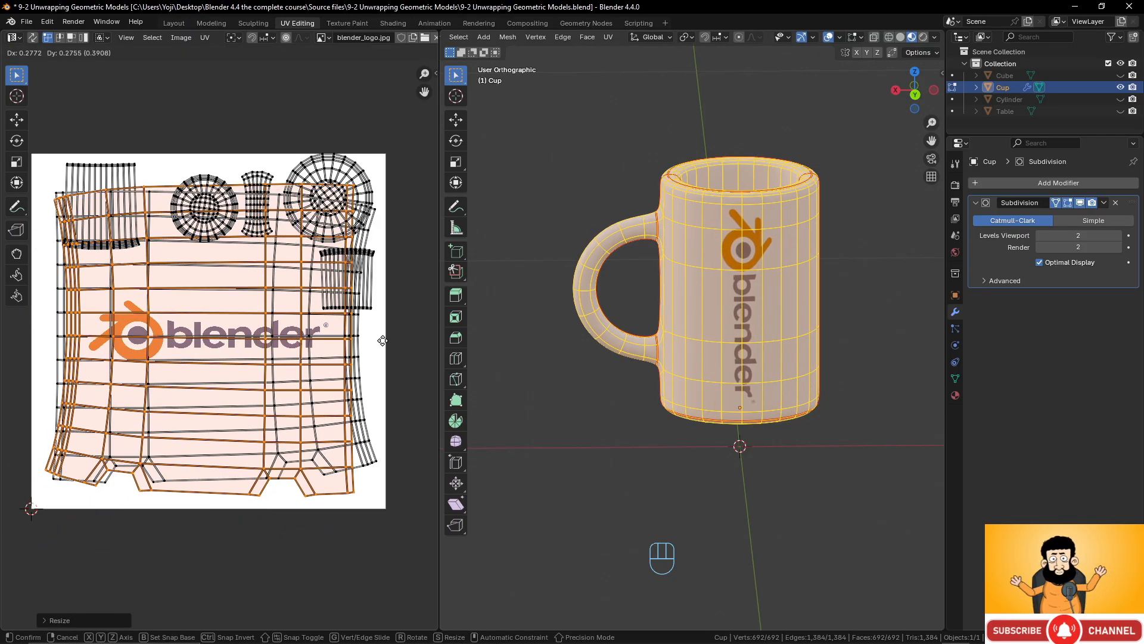
click(383, 345)
Rotate this outer body UV island by 180 degrees and scale it to about 0.85 along Y
text(r)
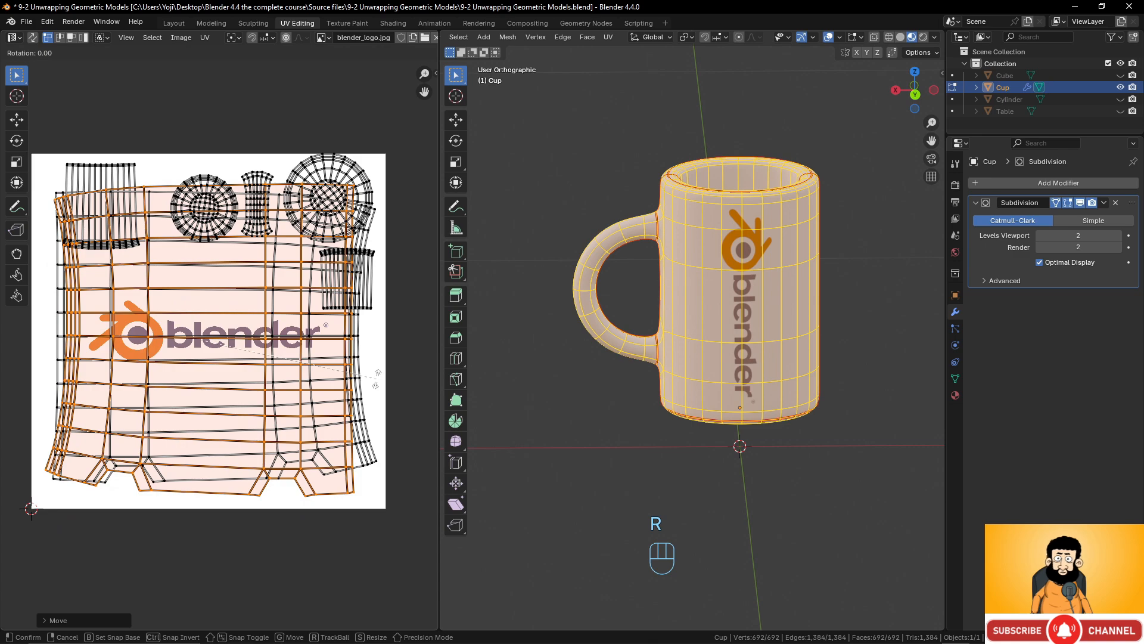
text(180)
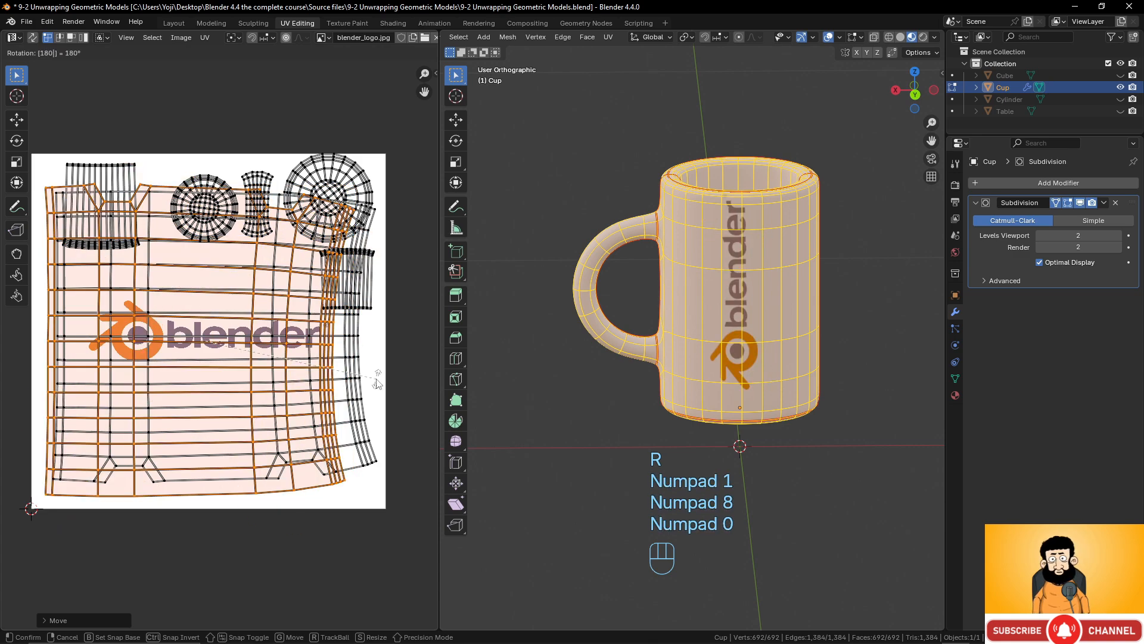
click(377, 383)
key(s)
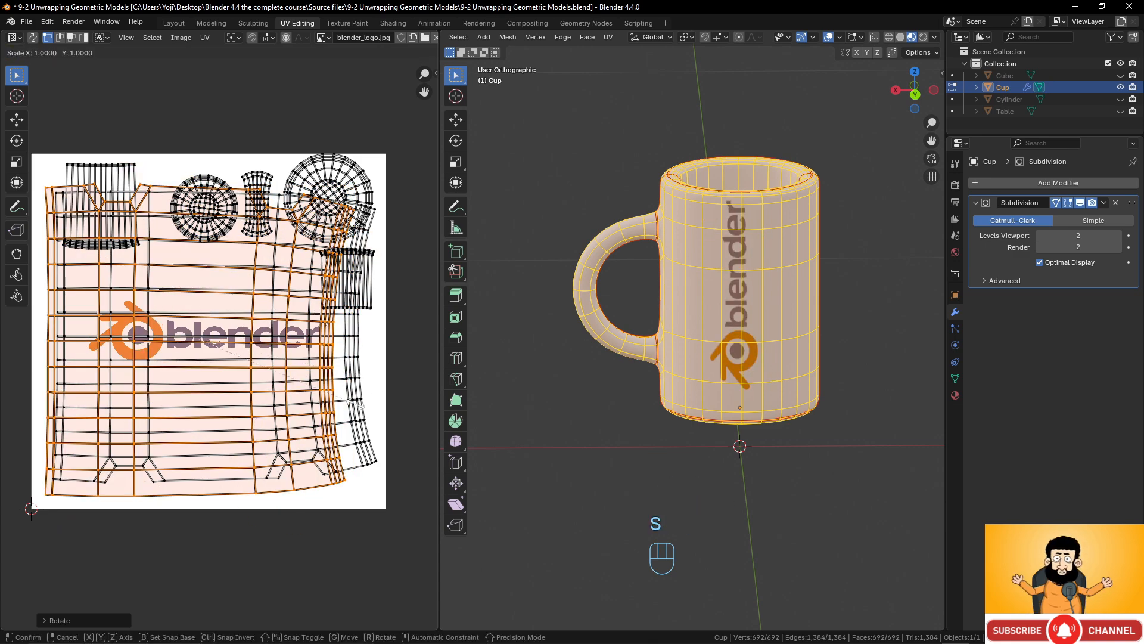
key(y)
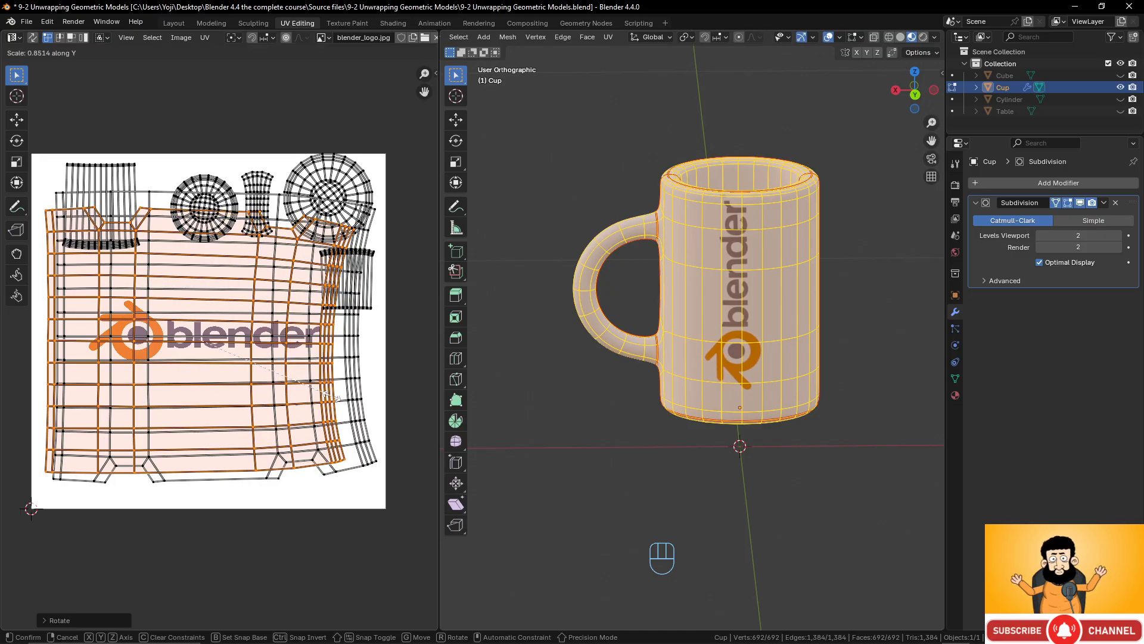
click(339, 398)
Enlarge the island uniformly and nudge it over the matching body island so the full logo sits centered on this side of the cup
key(s)
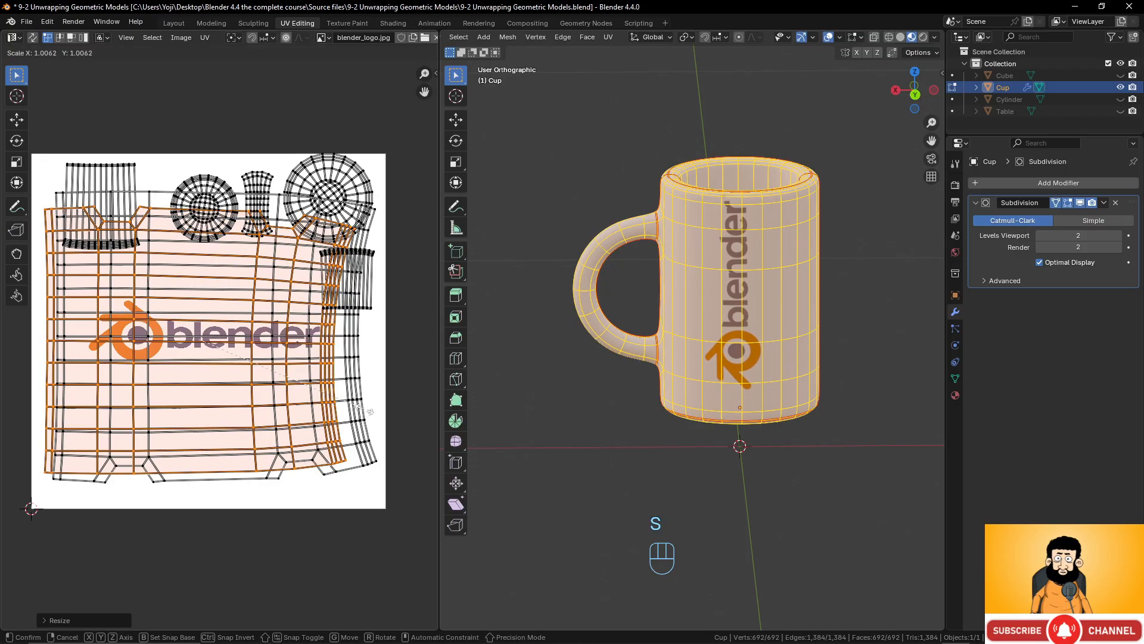
click(388, 417)
key(g)
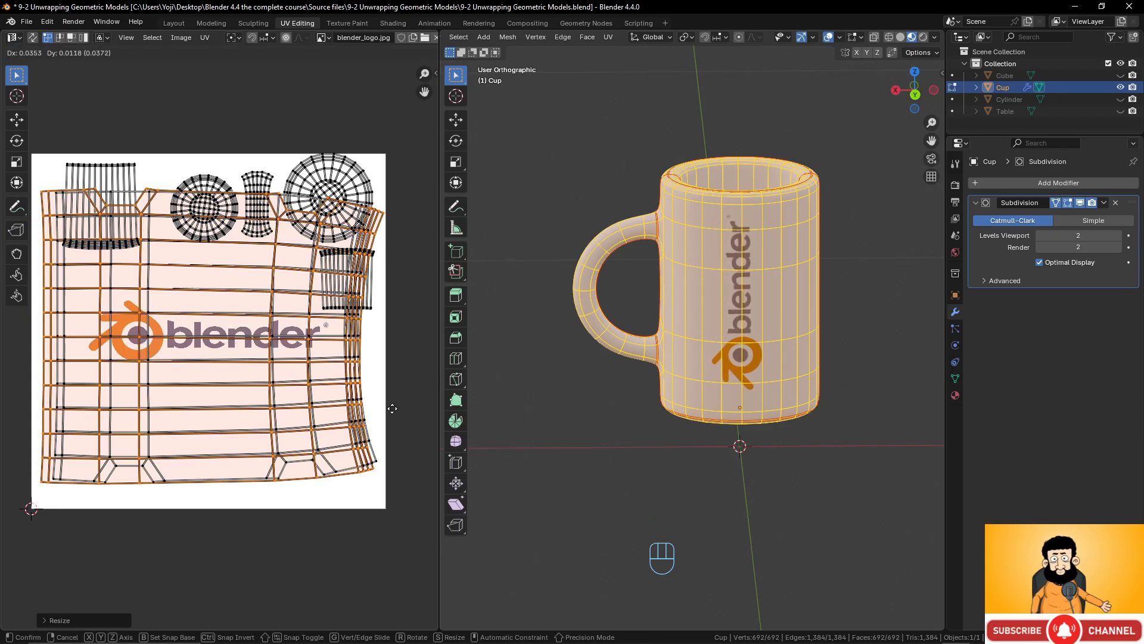
click(393, 408)
middle_drag(760, 379, 766, 436)
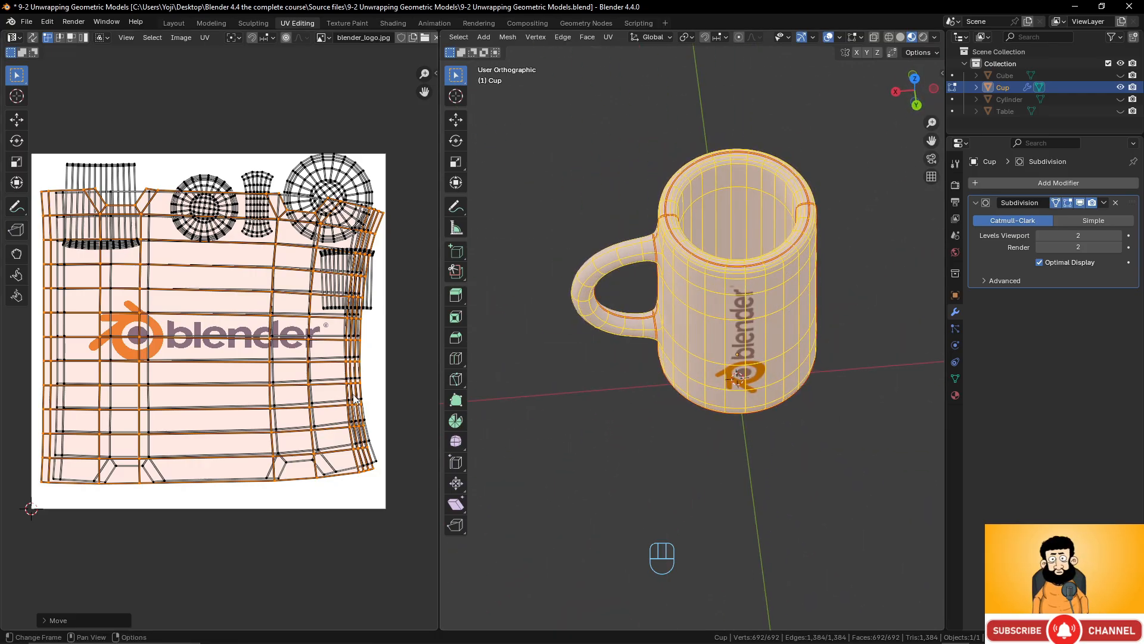
key(h)
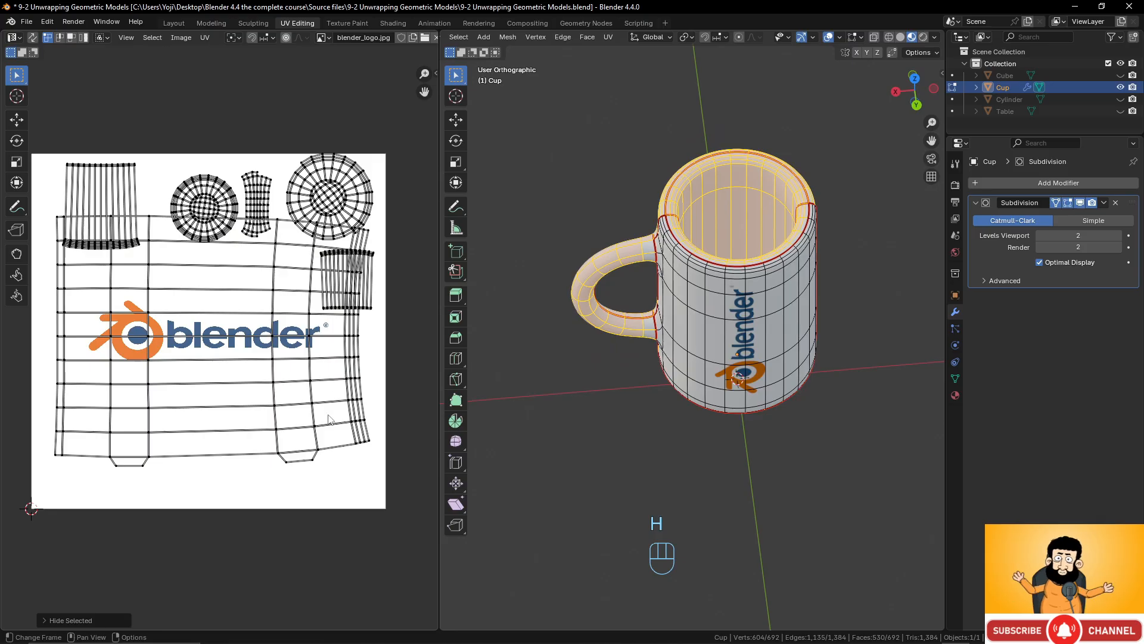
click(321, 447)
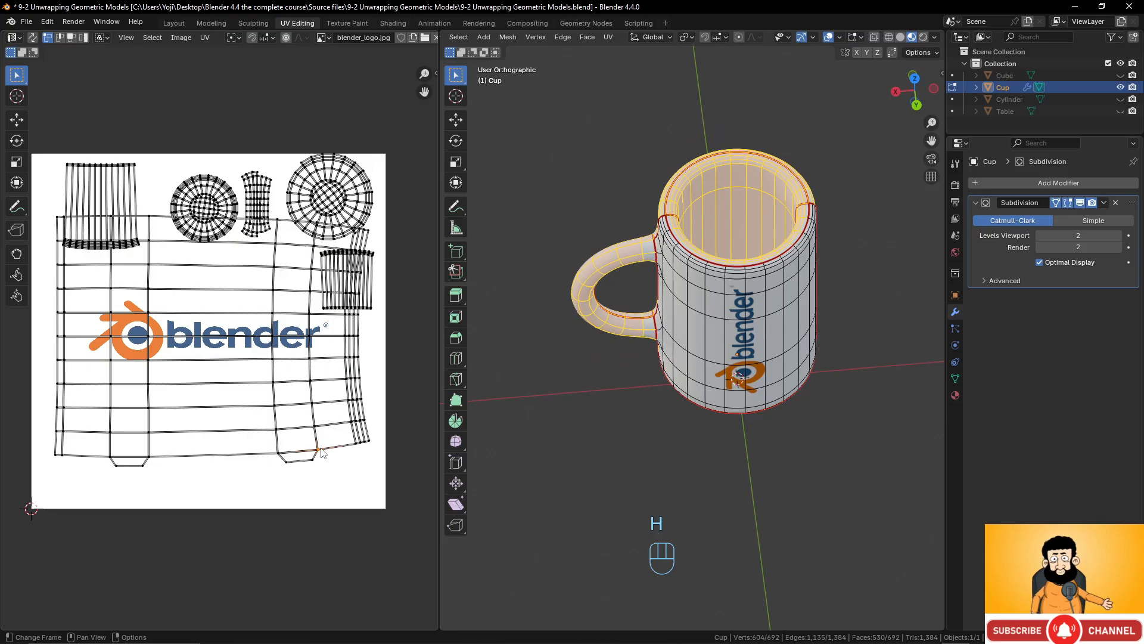
key(l)
key(ctrl+z)
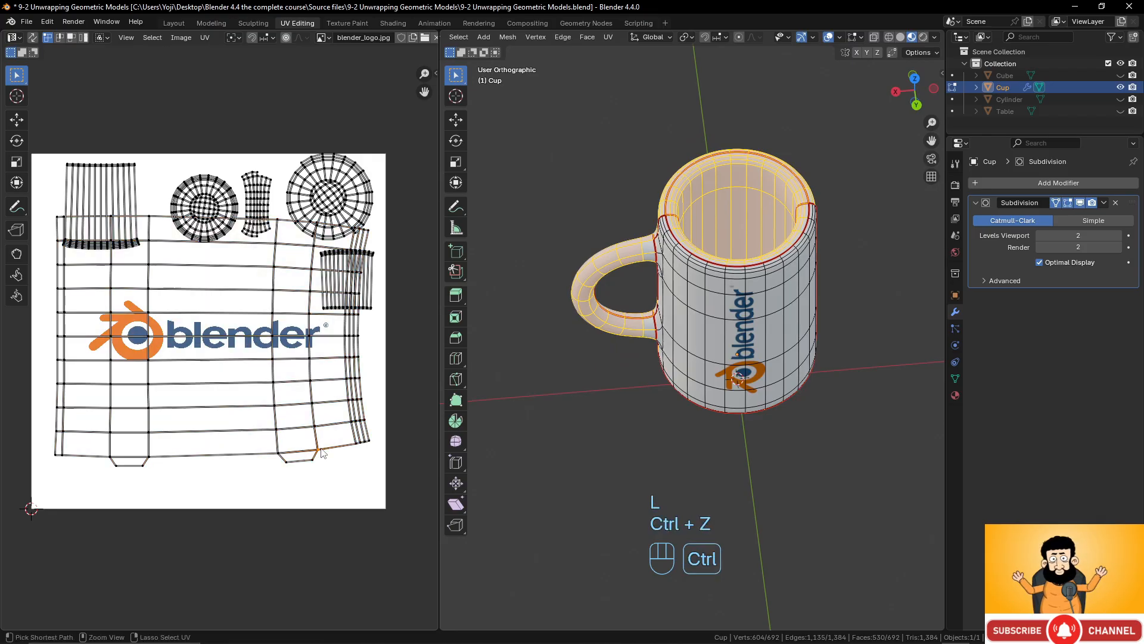
key(ctrl+z)
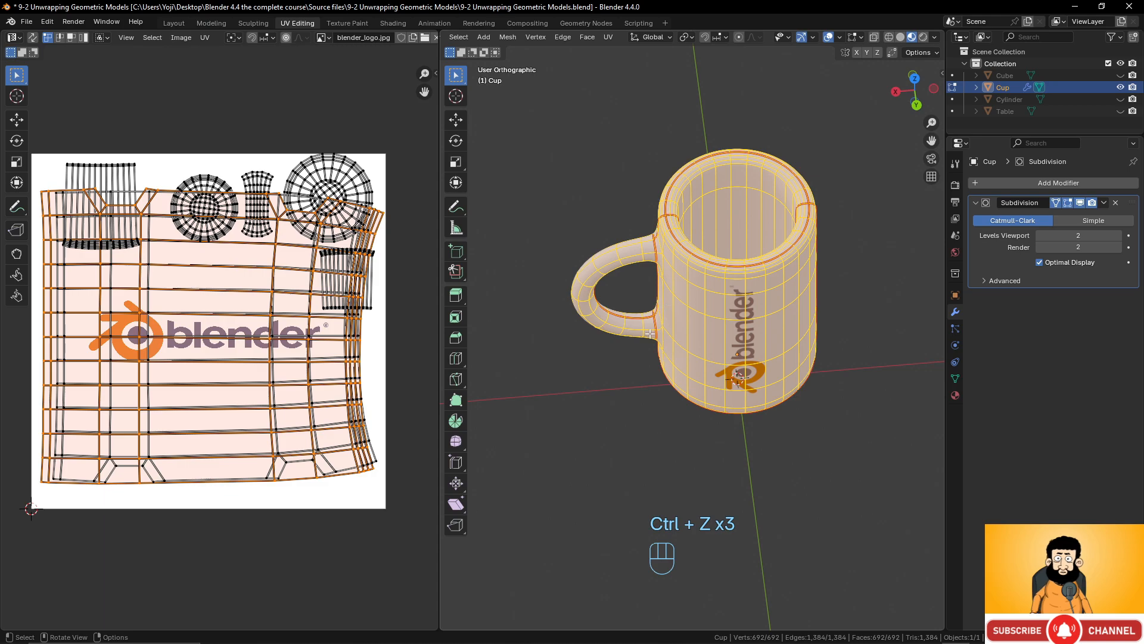
Examine how the two stacked outer body UV islands line up over the logo
scroll(238, 353, up, 4)
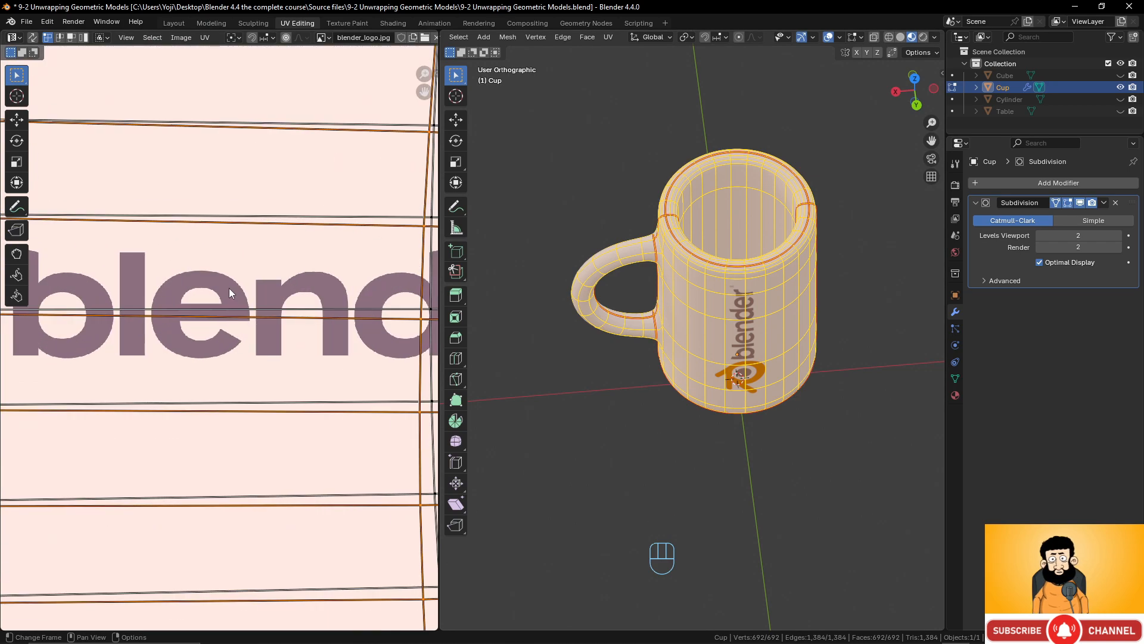
scroll(227, 339, down, 3)
scroll(135, 337, up, 3)
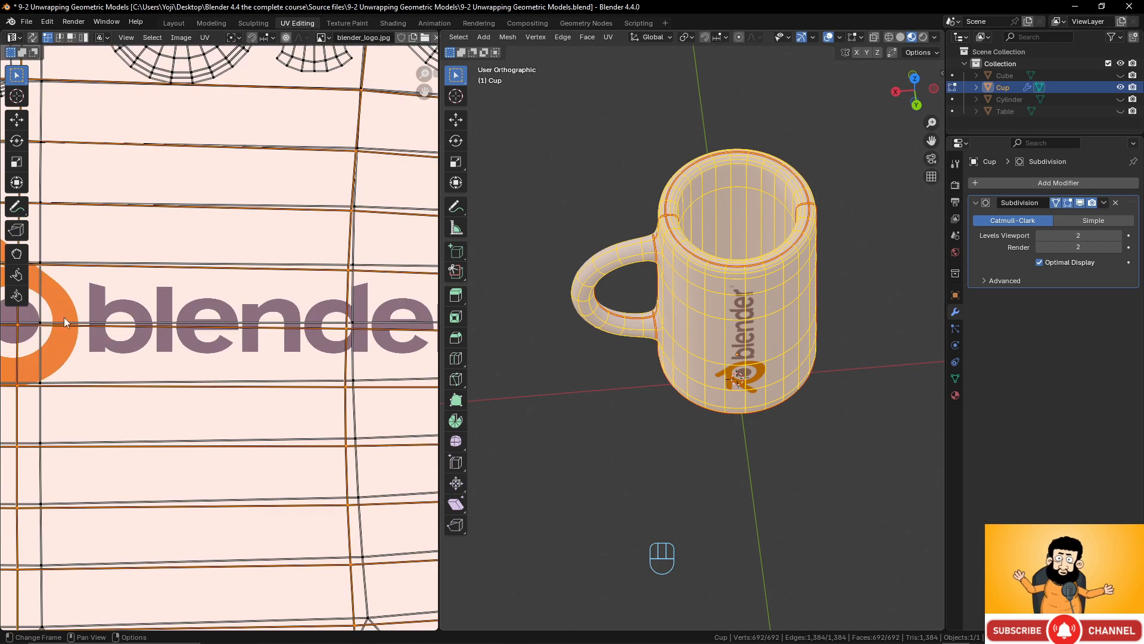
key(Home)
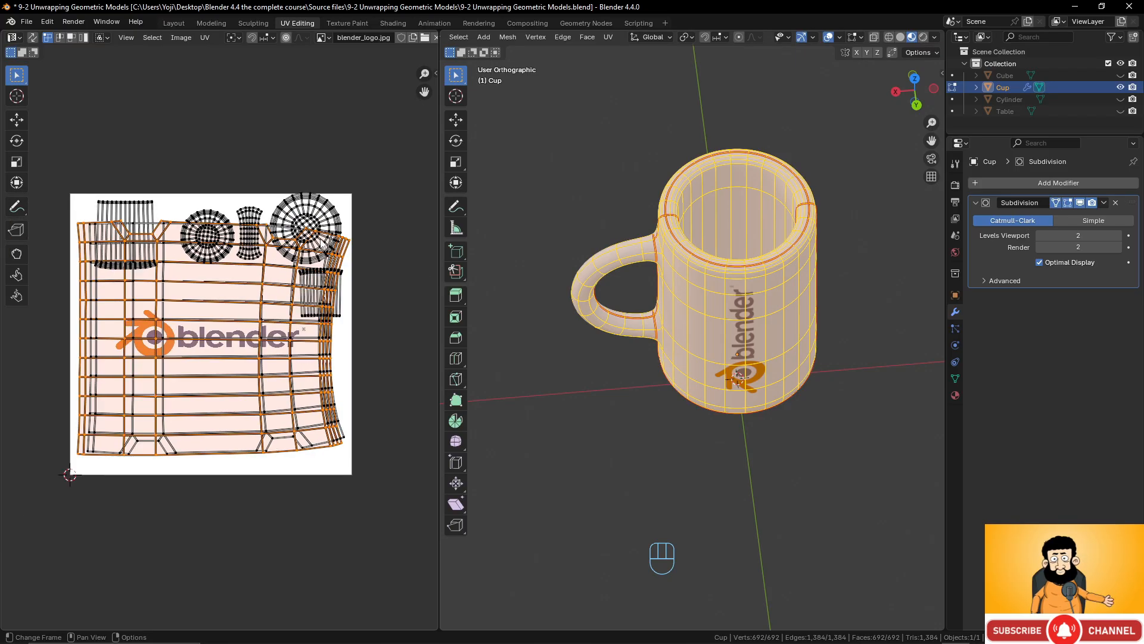
middle_drag(211, 333, 186, 377)
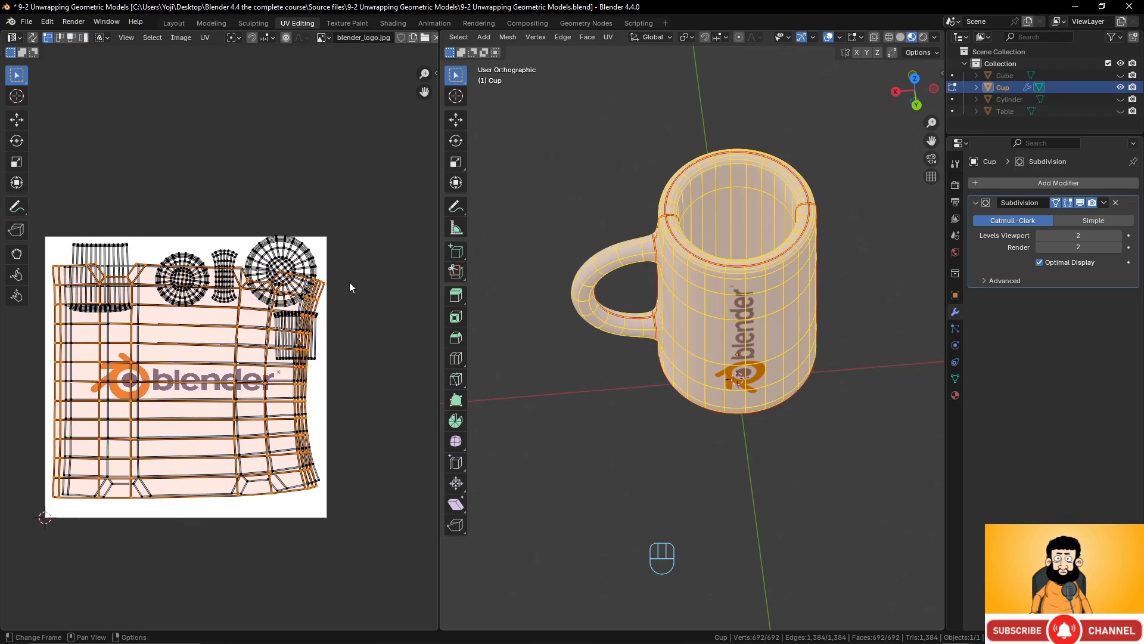
scroll(352, 277, up, 3)
scroll(335, 174, down, 3)
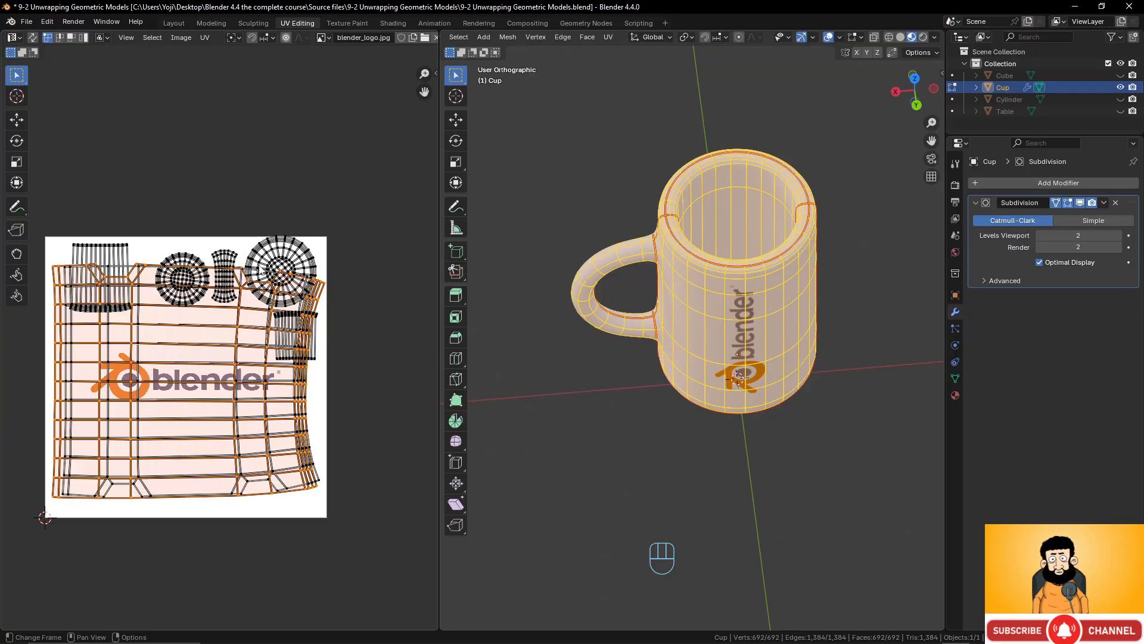
scroll(272, 260, up, 2)
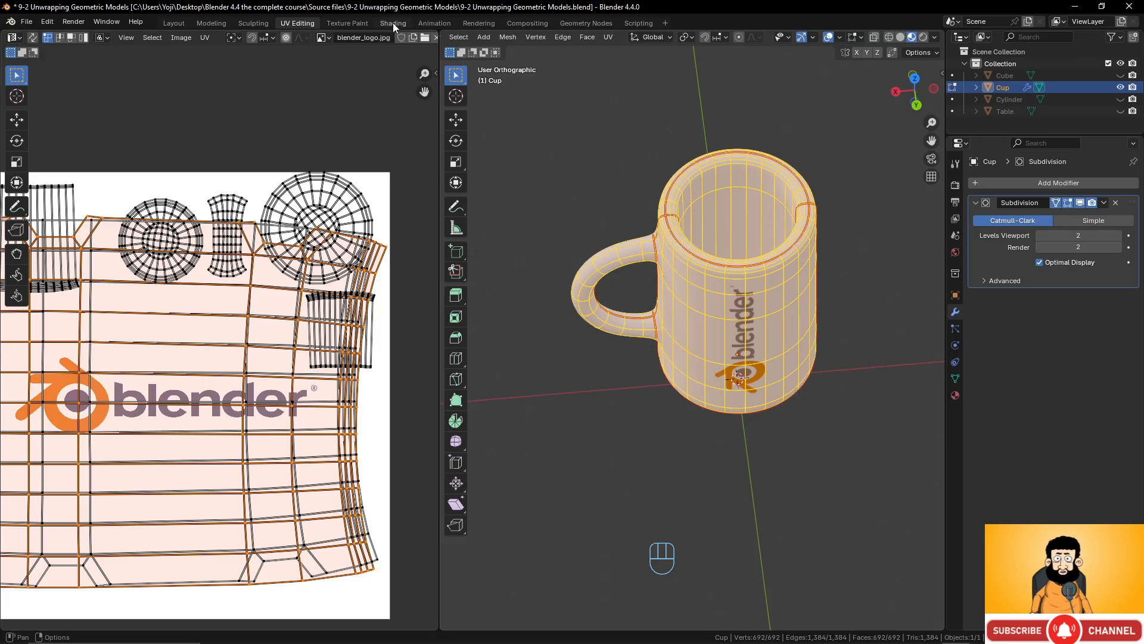
Switch to the Texture Paint workspace and frame the upper-right part of the logo image with its UV islands
click(344, 25)
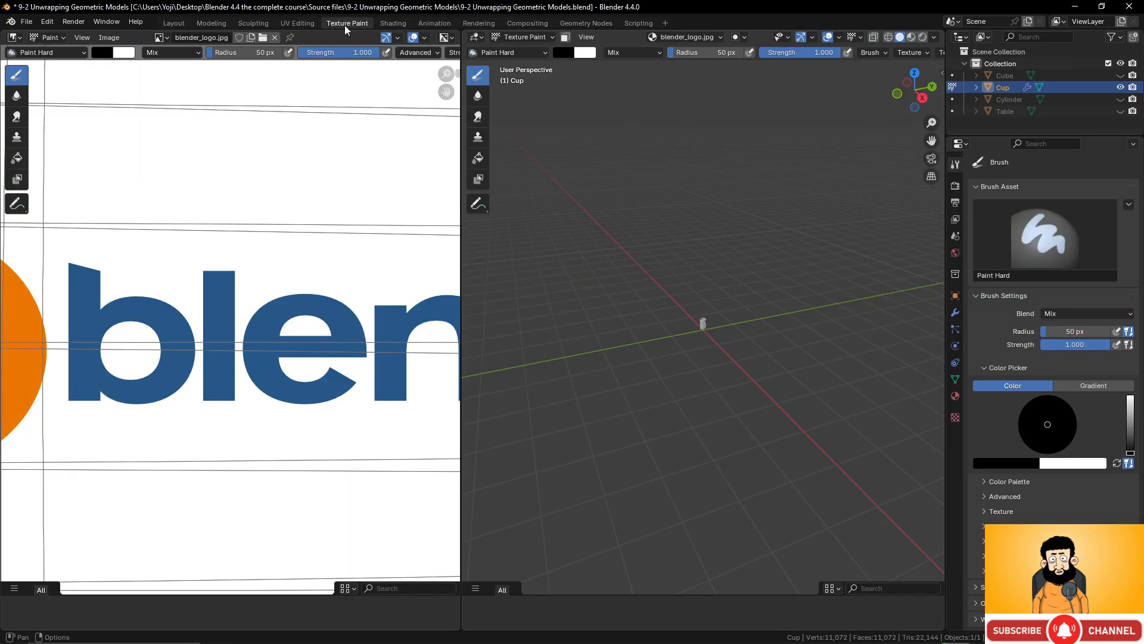
scroll(356, 236, down, 10)
middle_drag(333, 224, 312, 249)
scroll(311, 259, up, 4)
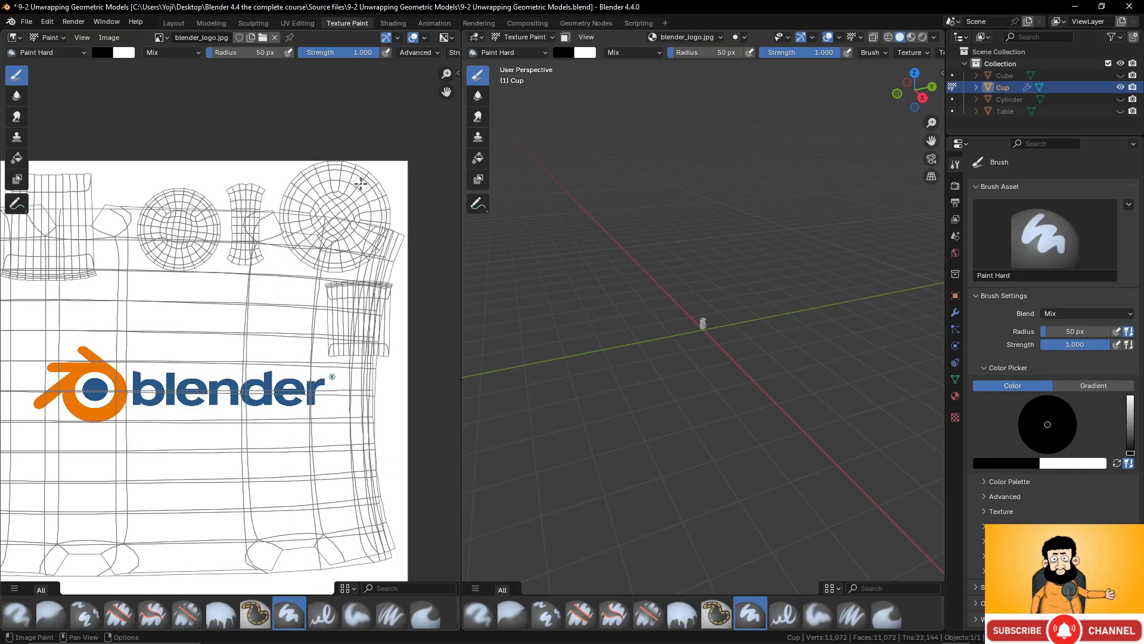
middle_drag(361, 184, 322, 165)
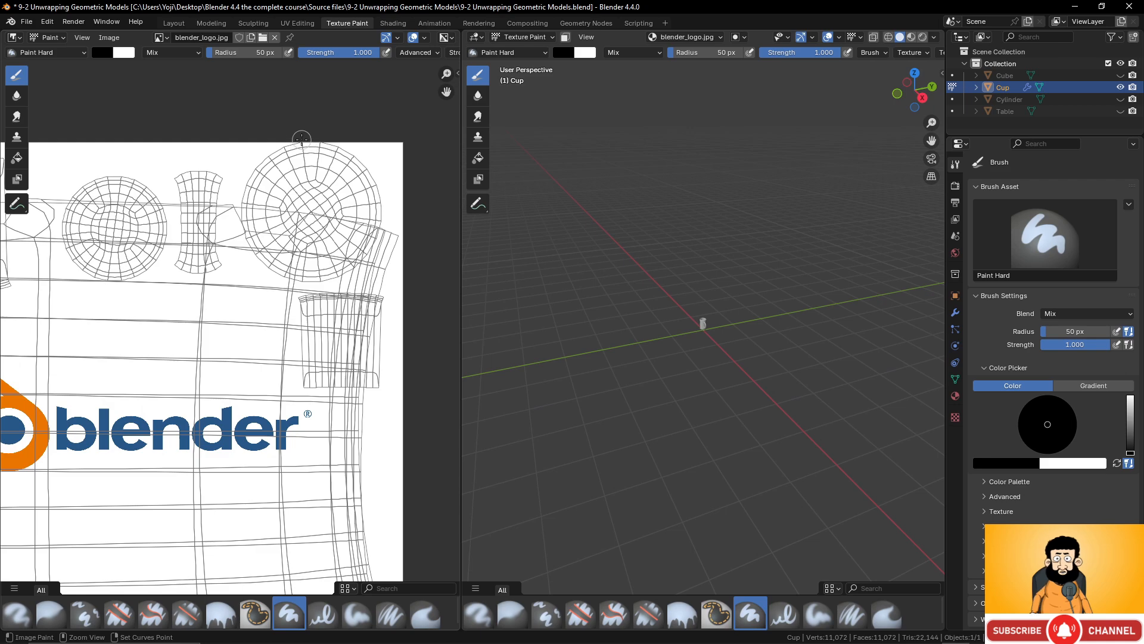
mouse_move(301, 134)
mouse_down()
mouse_move(301, 235)
mouse_move(394, 235)
mouse_move(316, 226)
mouse_move(393, 217)
mouse_move(321, 206)
mouse_move(405, 190)
mouse_move(322, 190)
mouse_move(390, 183)
mouse_move(397, 157)
mouse_move(374, 156)
mouse_move(356, 185)
mouse_move(341, 160)
mouse_move(307, 157)
mouse_move(311, 176)
mouse_up()
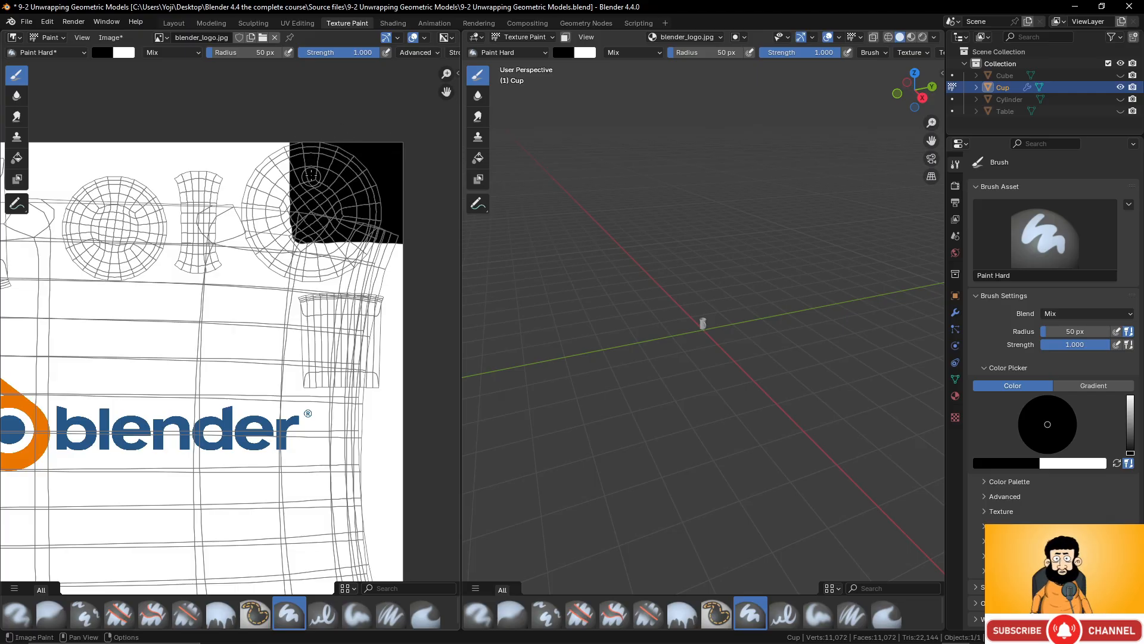
click(104, 38)
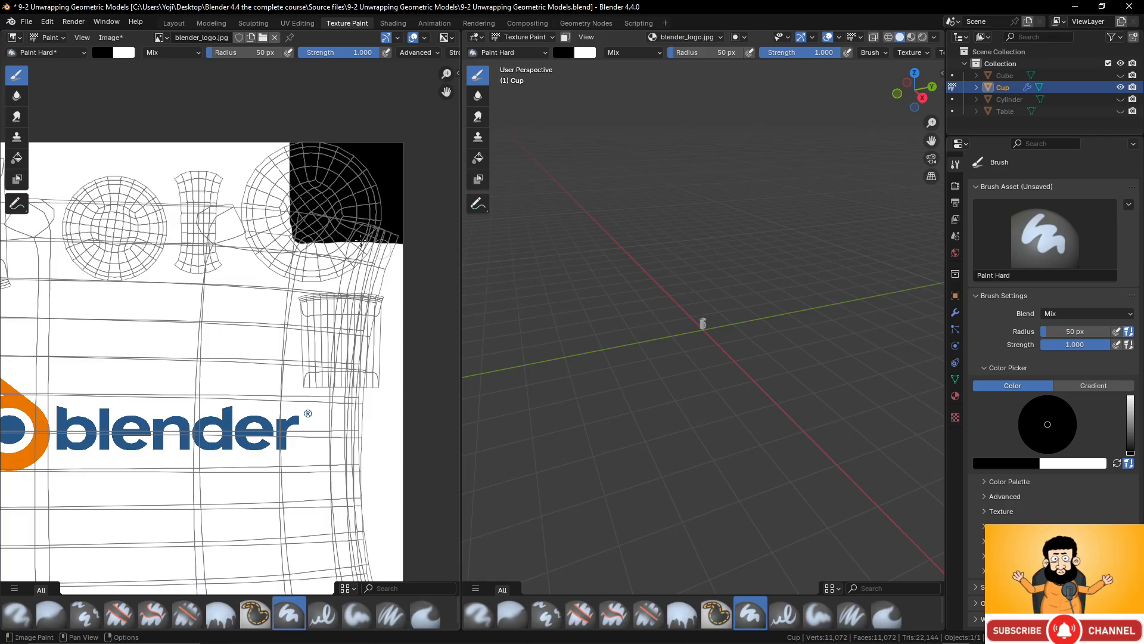
scroll(423, 267, down, 3)
scroll(286, 263, up, 3)
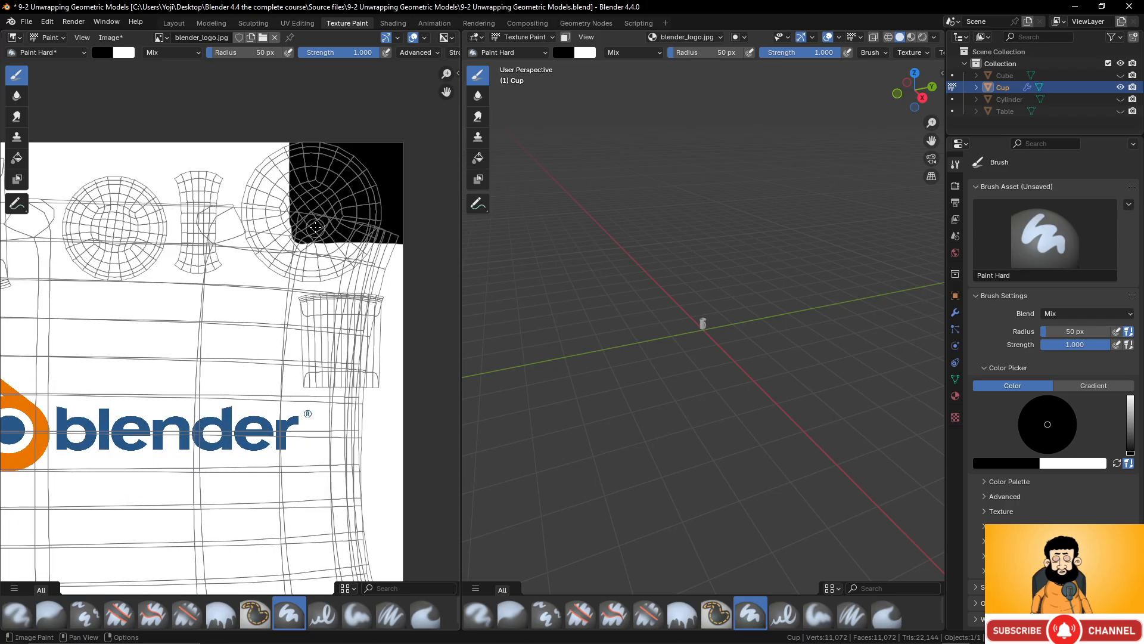
key(ctrl+z)
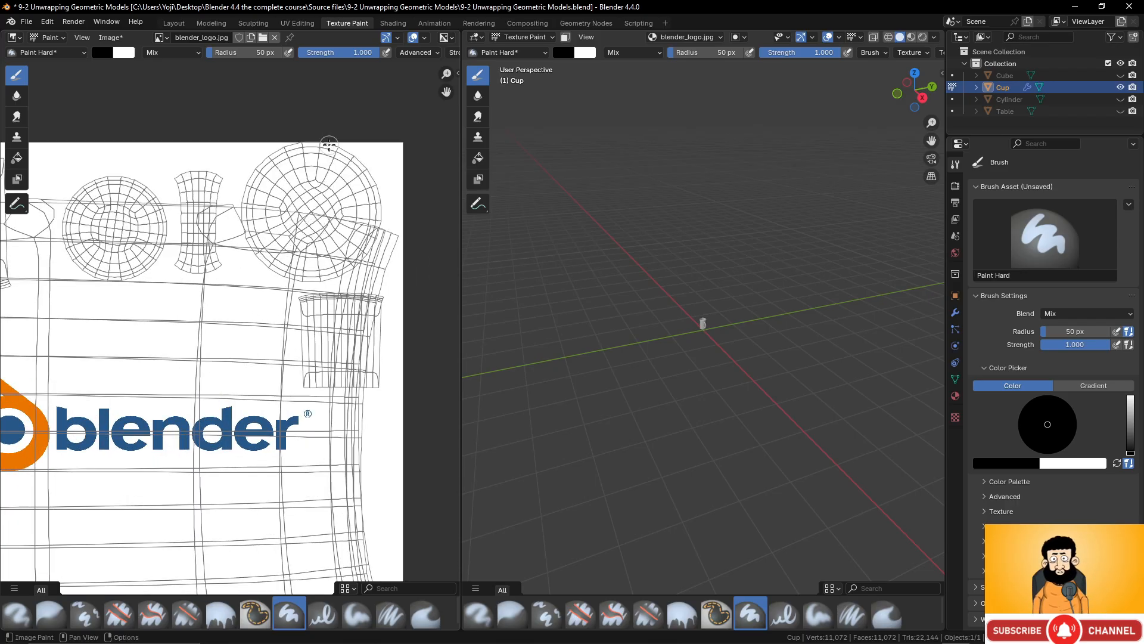
Paint a black patch on the image's upper-right corner and a red (#FF000E) patch beside it, above the narrow hourglass-shaped island
mouse_move(320, 140)
mouse_down()
mouse_move(320, 174)
mouse_move(405, 170)
mouse_move(341, 152)
mouse_move(346, 167)
mouse_move(399, 154)
mouse_move(354, 148)
mouse_move(338, 163)
mouse_move(321, 146)
mouse_move(308, 162)
mouse_move(348, 182)
mouse_move(425, 172)
mouse_up()
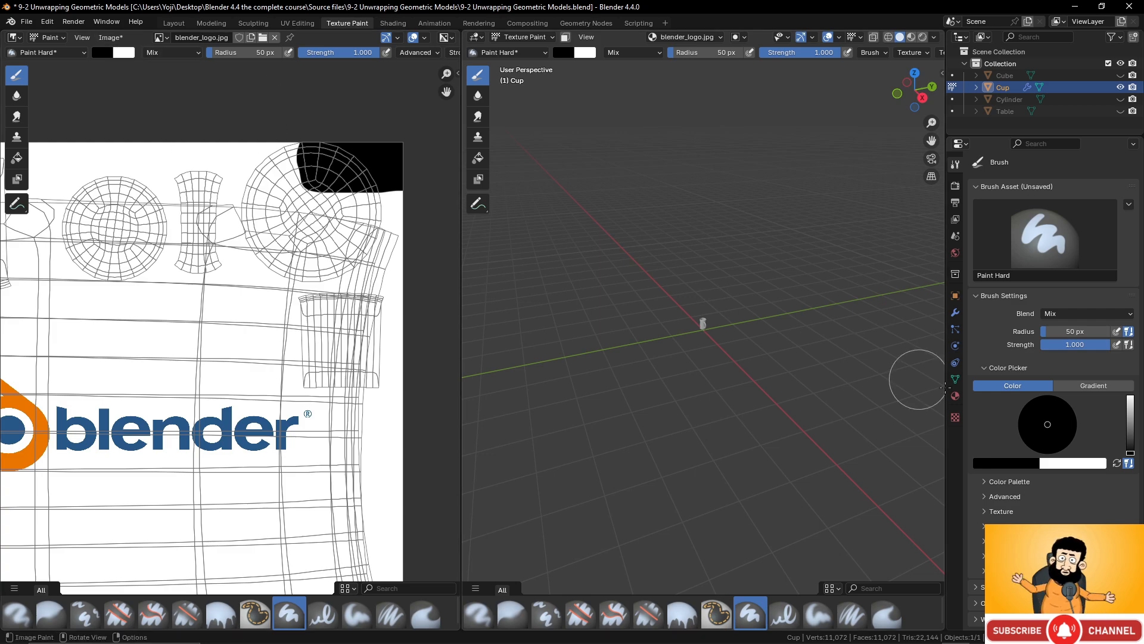
click(1021, 464)
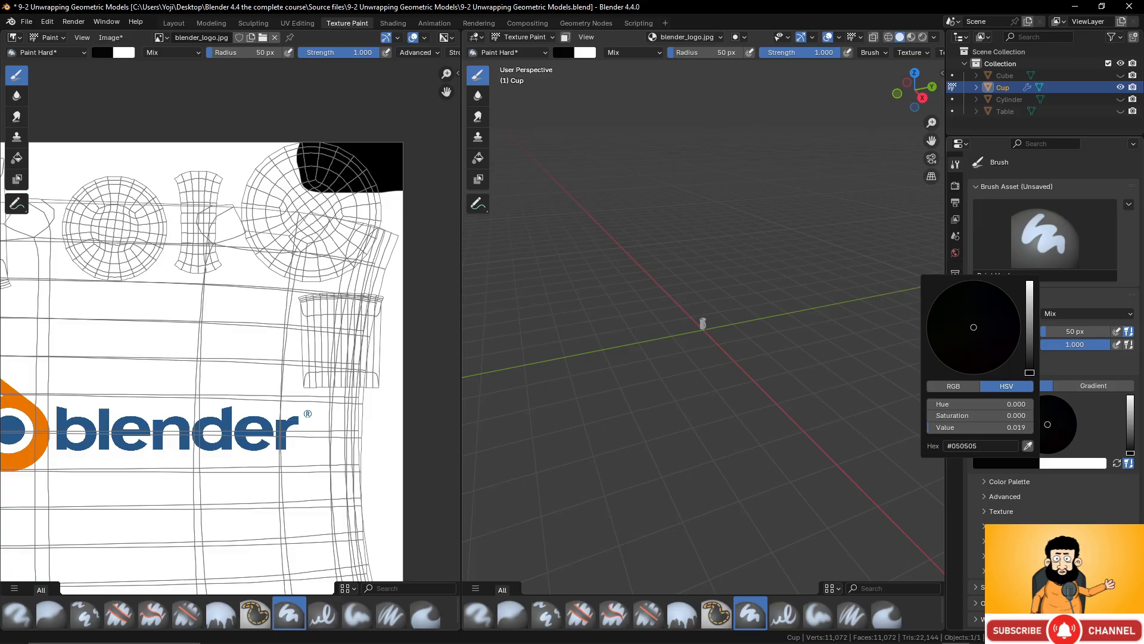
drag(1030, 372, 1030, 281)
drag(975, 331, 980, 374)
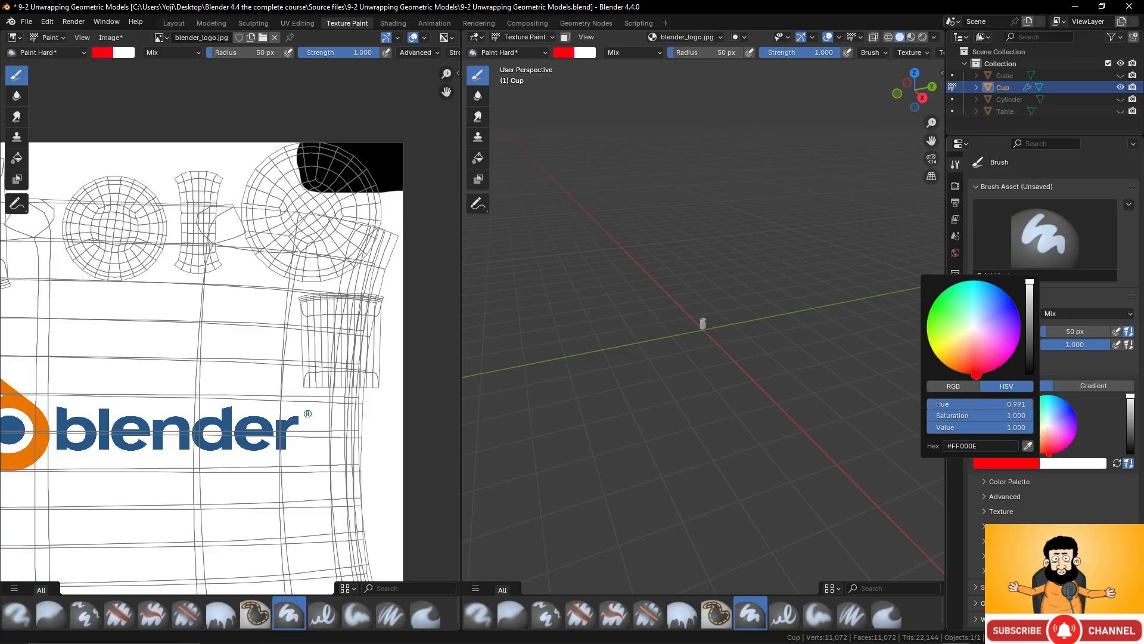
mouse_move(205, 136)
mouse_down()
mouse_move(201, 172)
mouse_move(256, 170)
mouse_move(216, 142)
mouse_move(218, 164)
mouse_move(250, 144)
mouse_move(221, 136)
mouse_move(216, 154)
mouse_up()
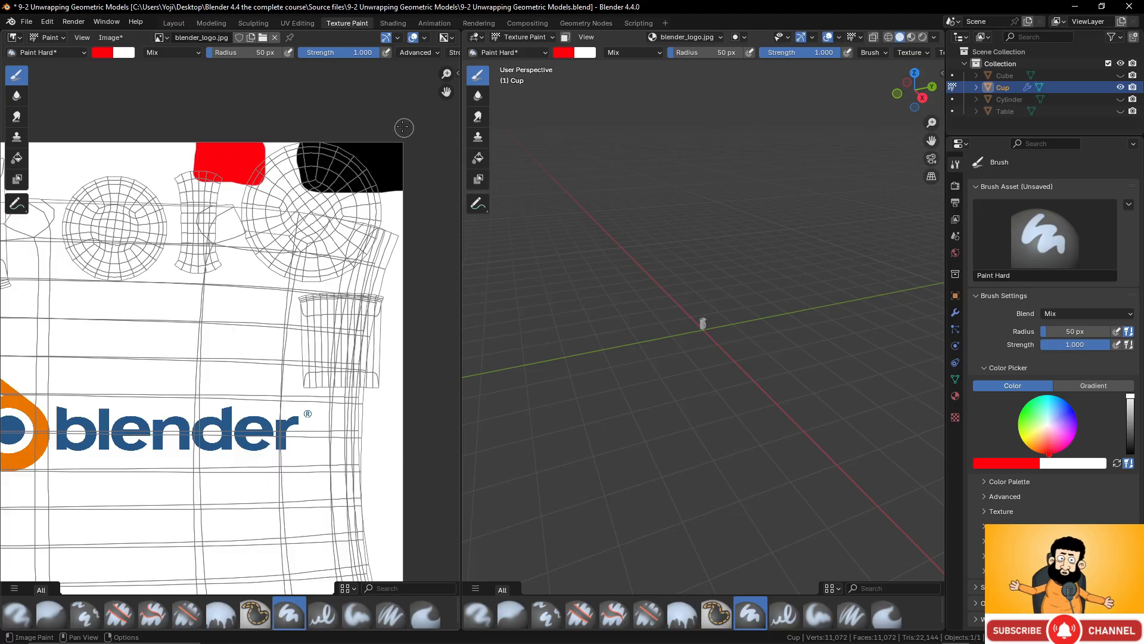
Save the painted changes to the blender_logo.jpg image
scroll(370, 273, down, 4)
scroll(368, 272, up, 2)
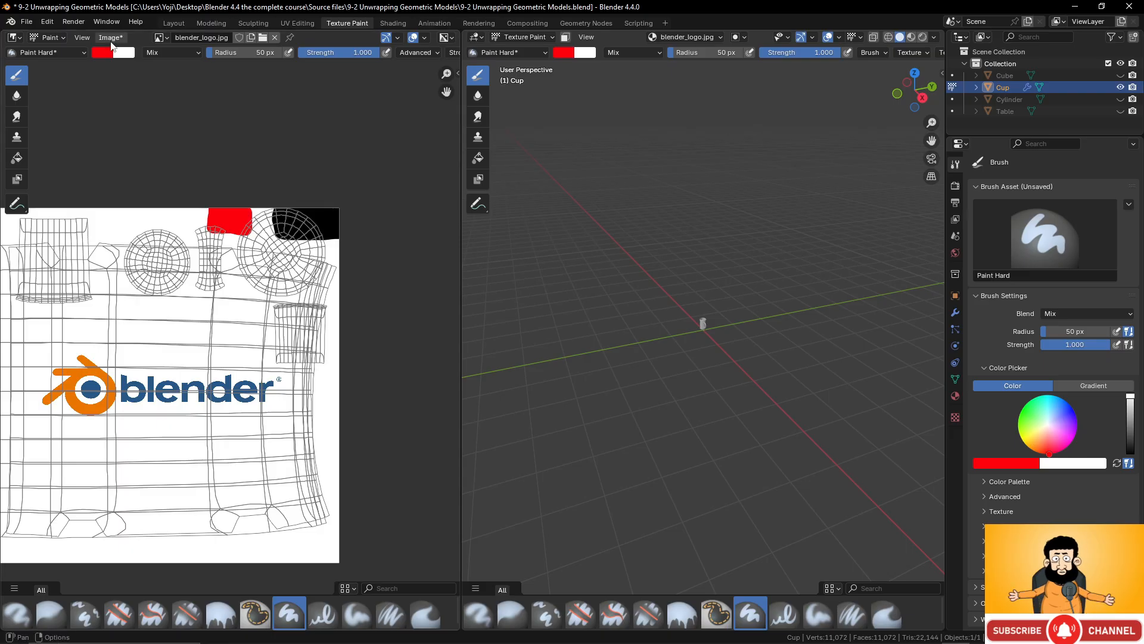
click(110, 38)
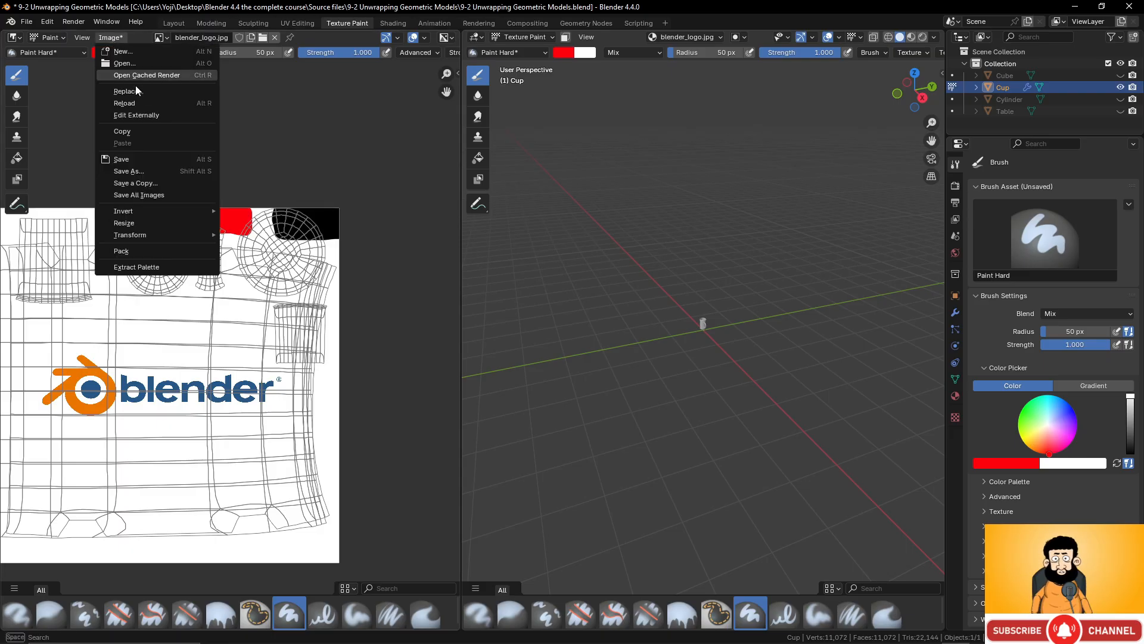
click(145, 159)
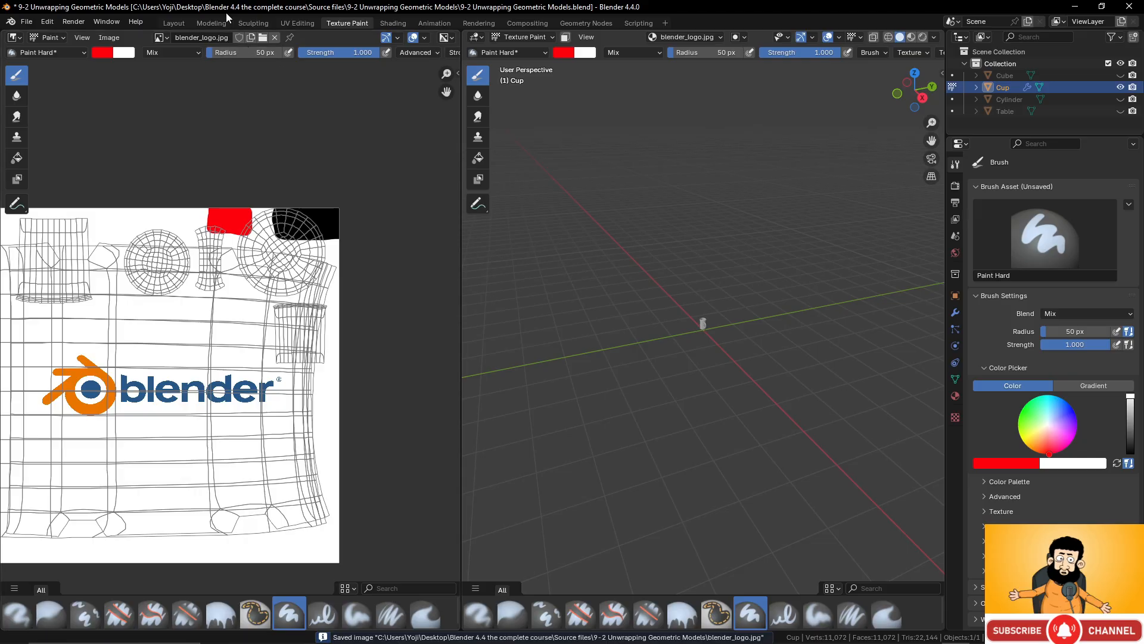
Switch to the UV Editing workspace and scale the handle's narrow hourglass-shaped UV island down to fit within the red patch
click(302, 24)
scroll(197, 369, down, 3)
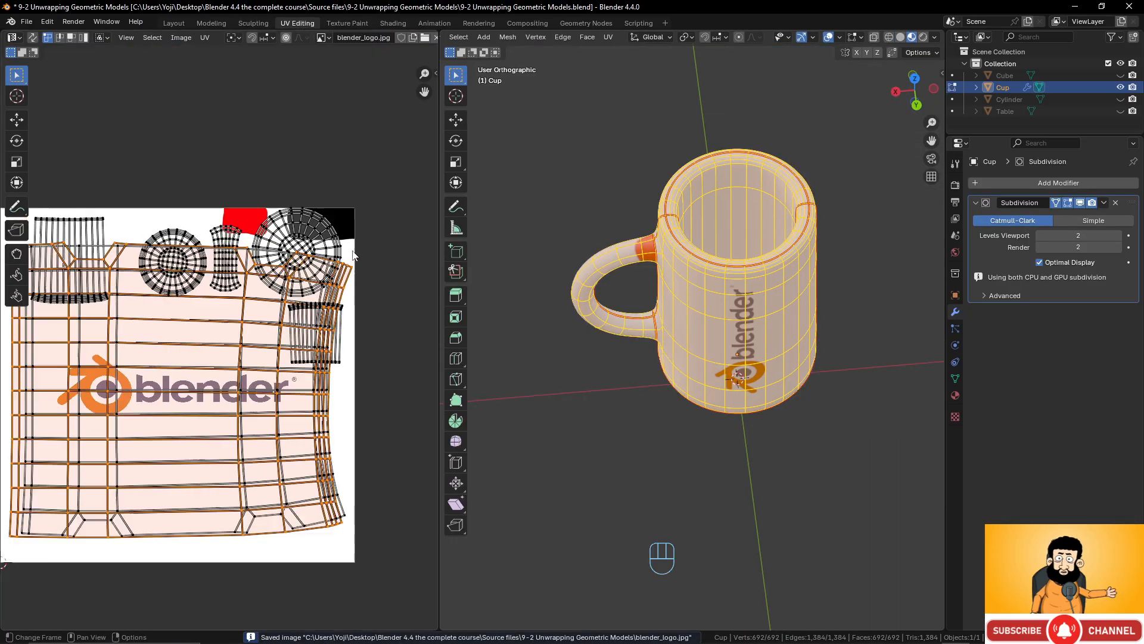
scroll(249, 290, up, 2)
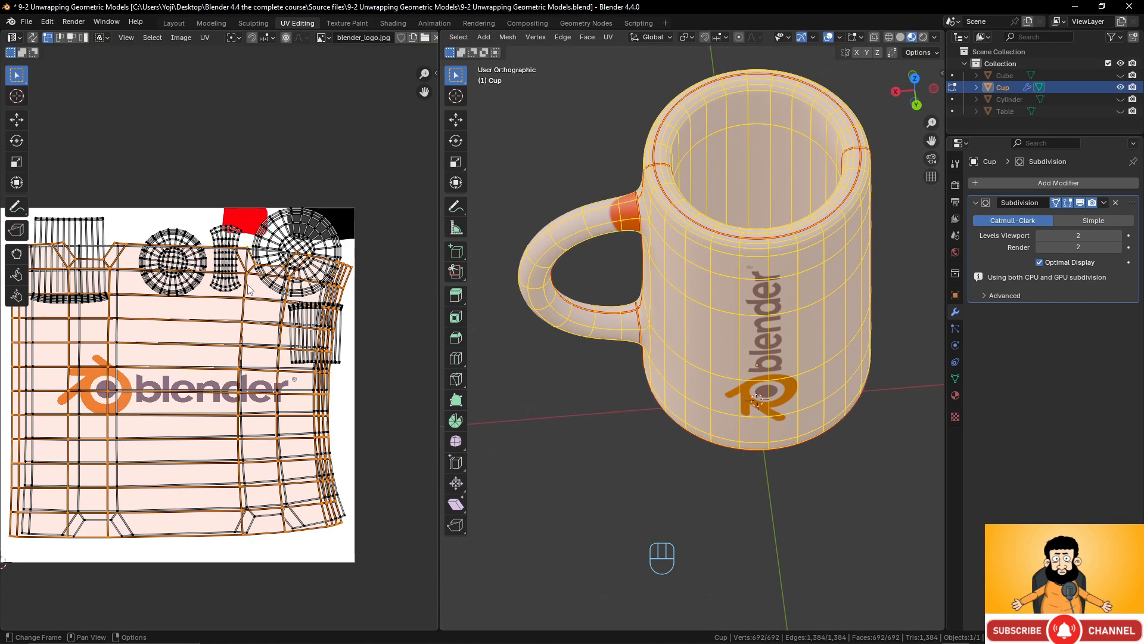
scroll(233, 270, up, 2)
click(229, 177)
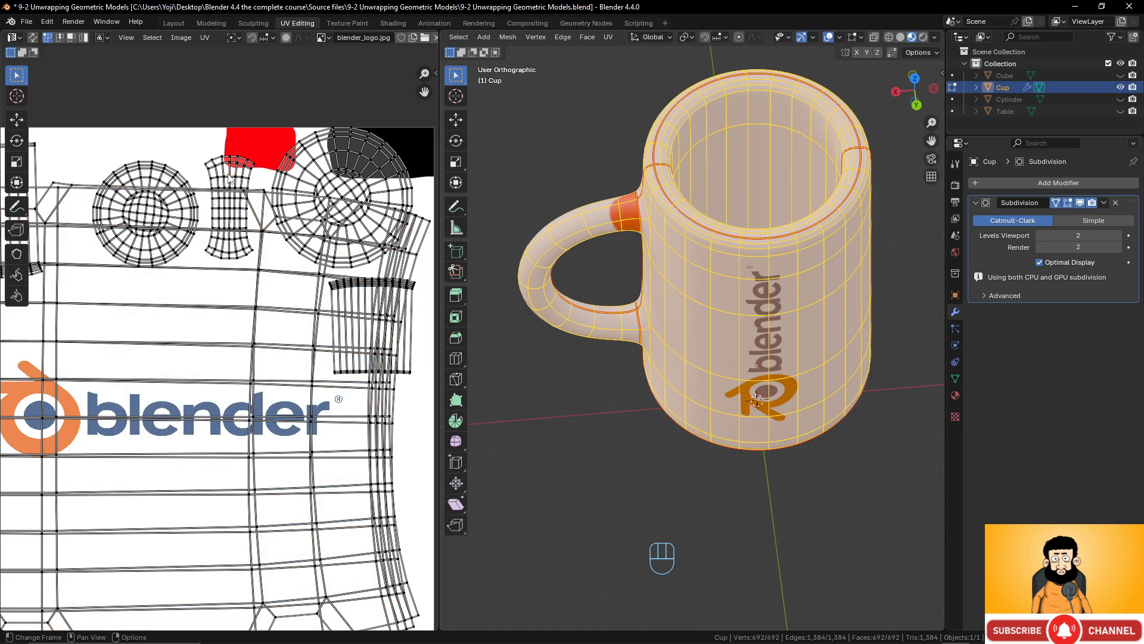
key(l)
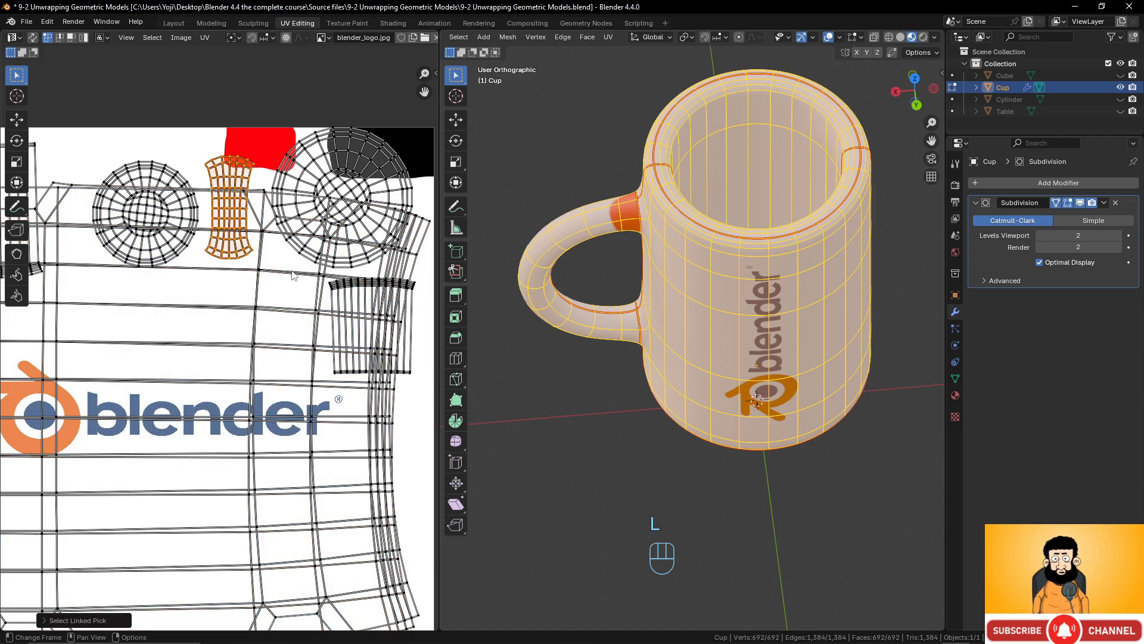
key(s)
click(258, 232)
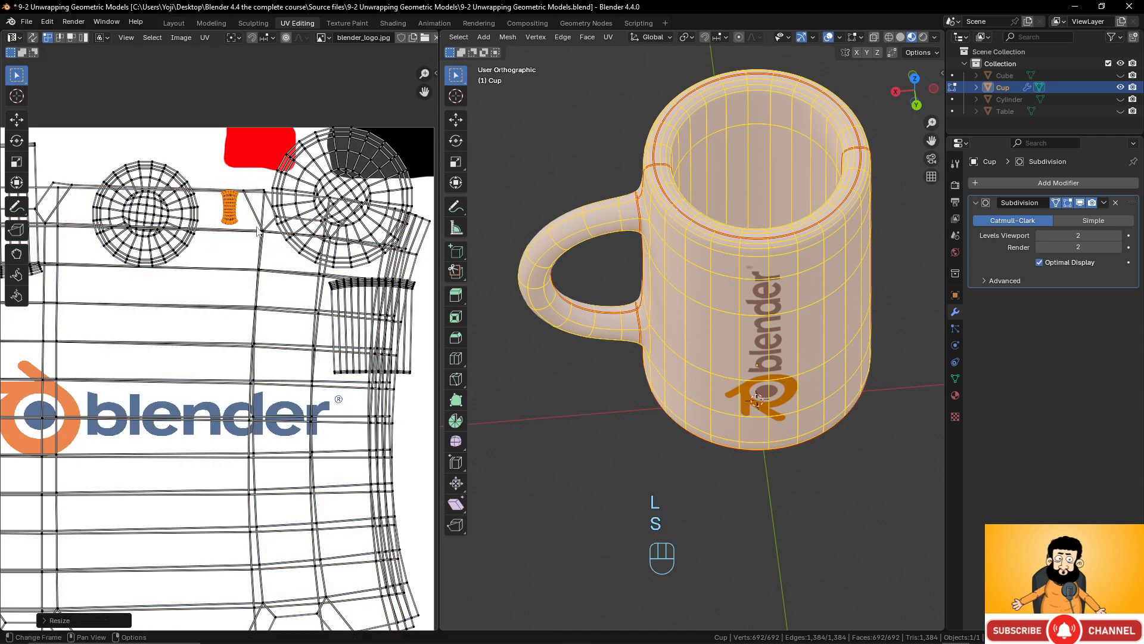
Move the shrunken handle island onto the red patch and check the handle on the cup
key(g)
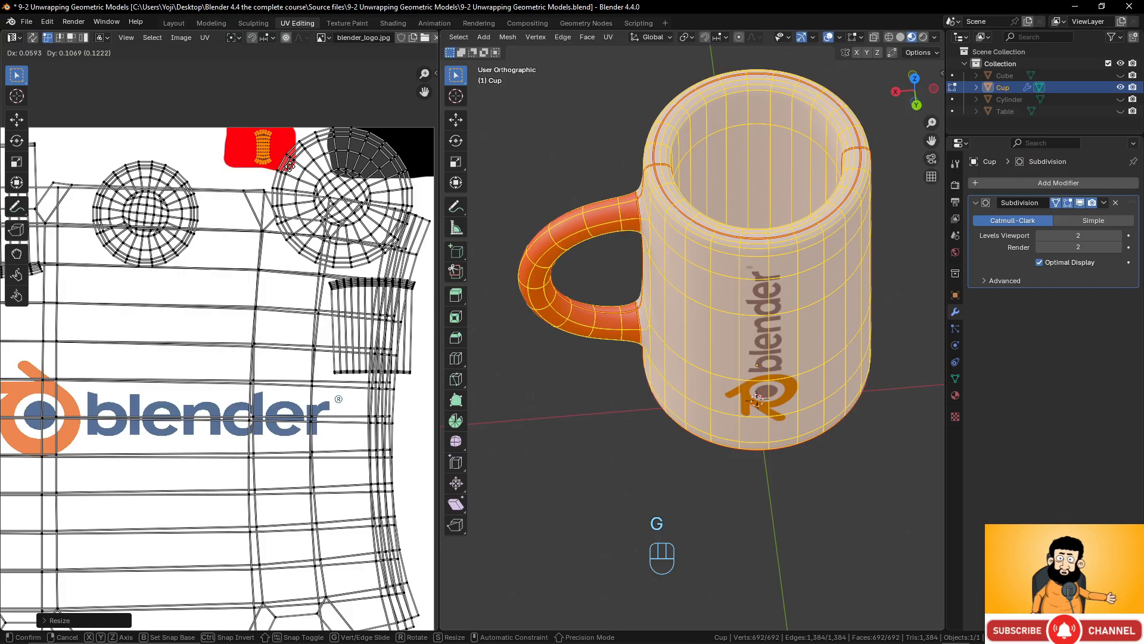
click(290, 167)
middle_drag(590, 292, 699, 215)
key(Tab)
key(Tab)
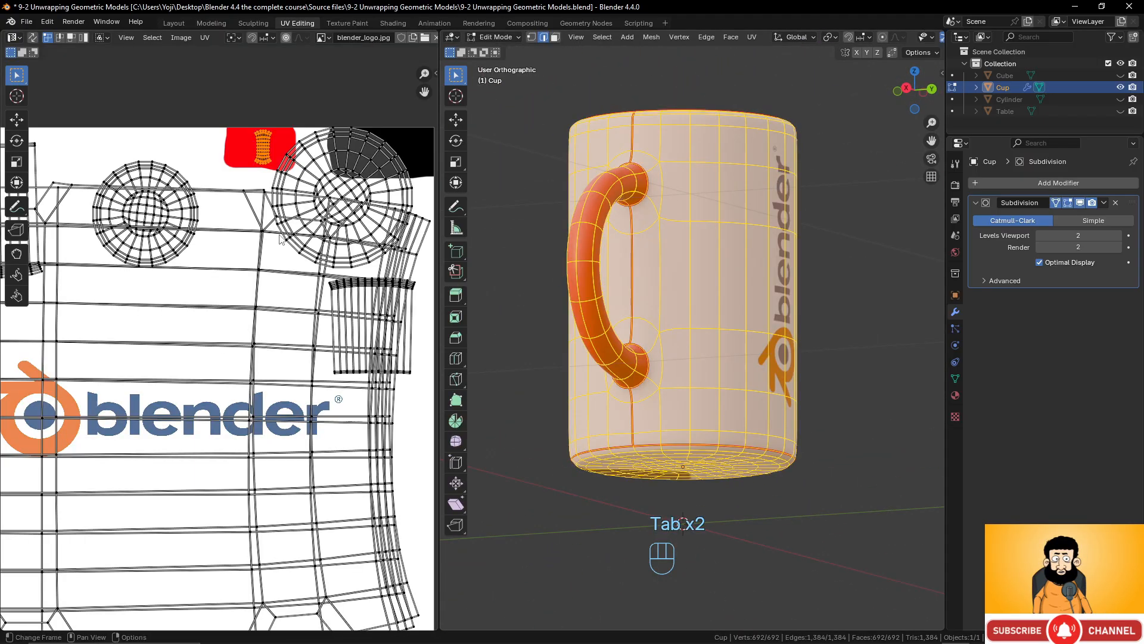
Shrink the circular UV island of the cup's underside and move it onto the black patch
click(366, 180)
key(l)
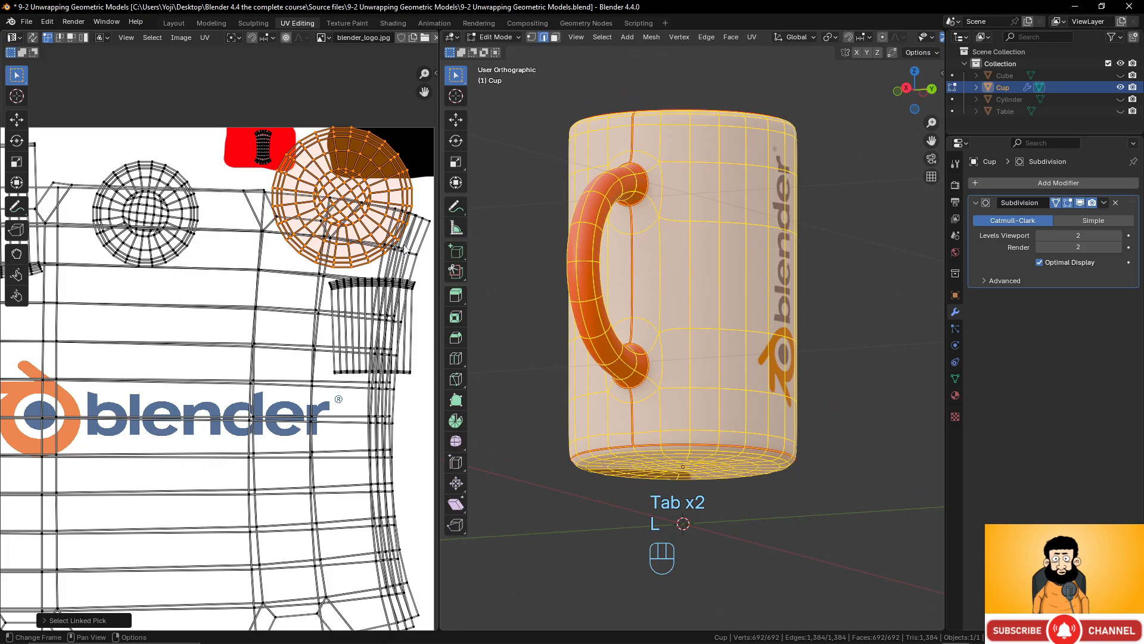
key(s)
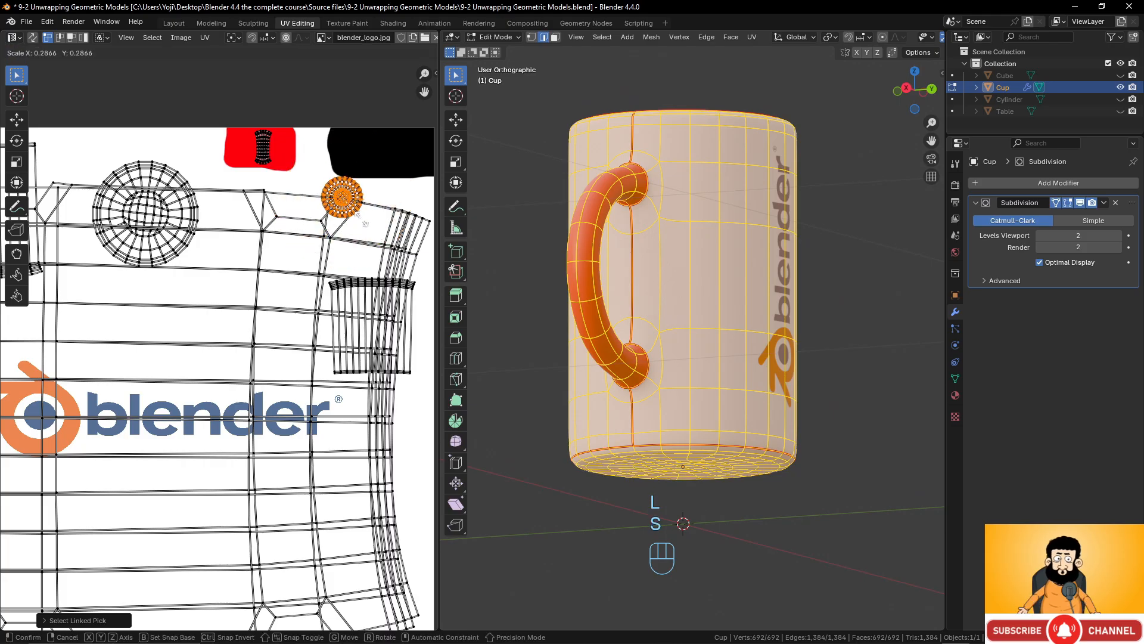
click(358, 218)
key(g)
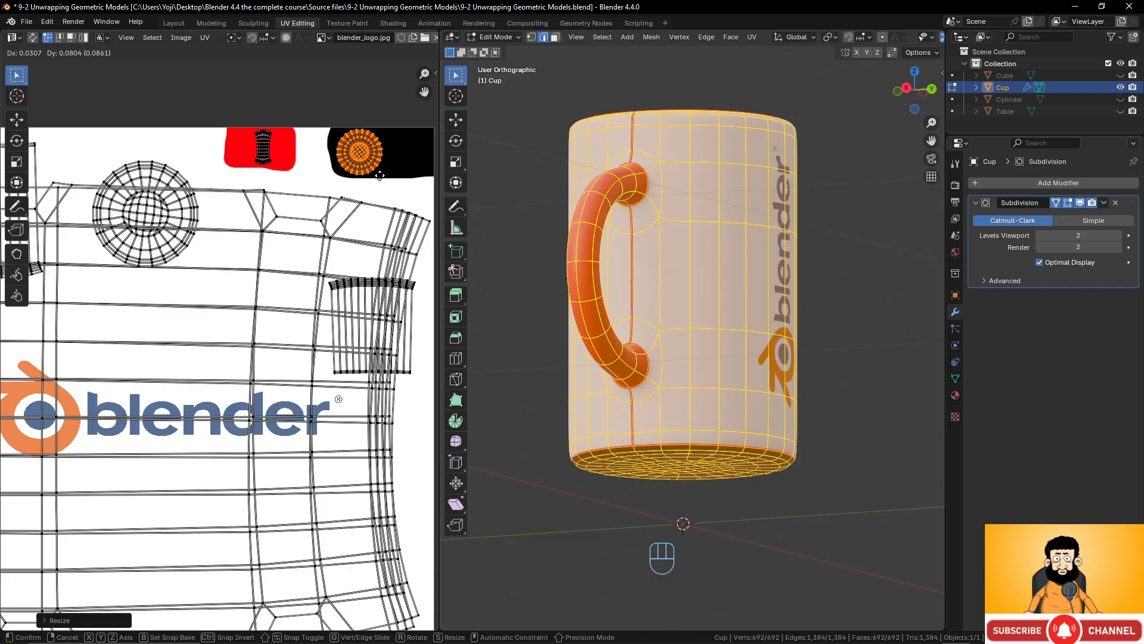
click(380, 175)
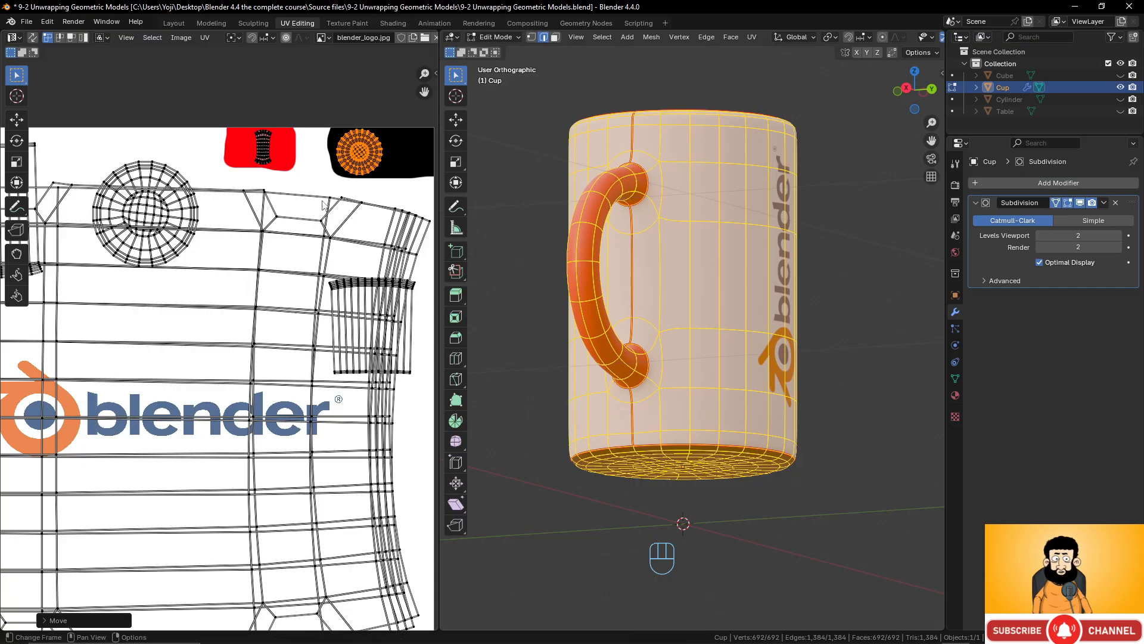
Select the remaining circular UV island and scale it down to a tiny dot
click(198, 211)
key(l)
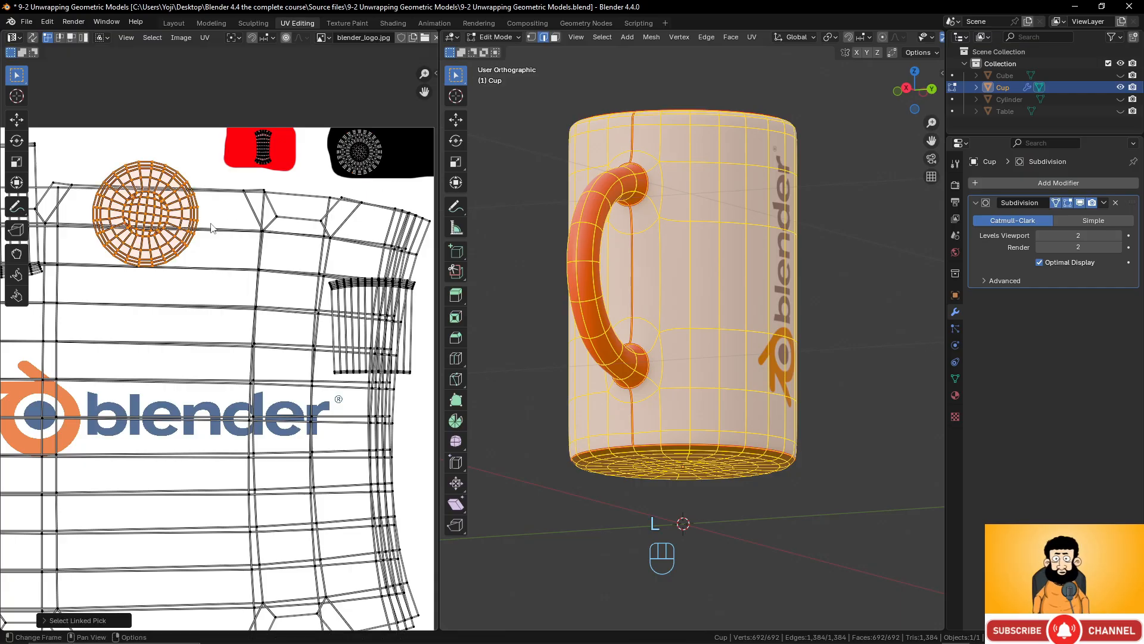
scroll(152, 231, down, 3)
scroll(152, 231, up, 2)
shift+middle_drag(152, 231, 221, 217)
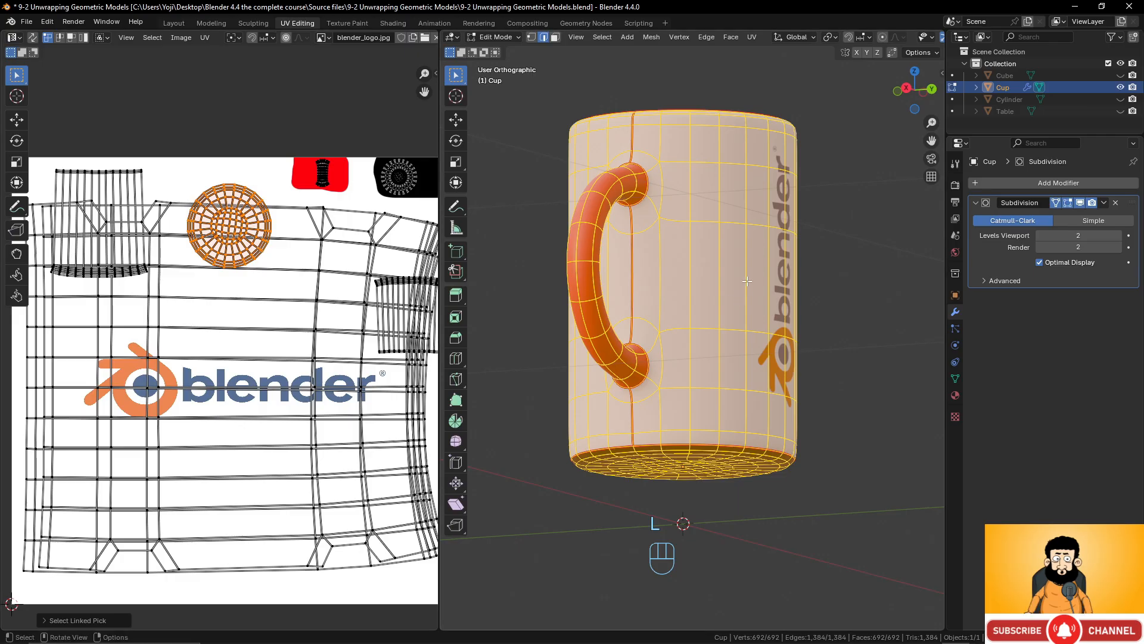
mouse_move(747, 267)
middle_down()
mouse_move(739, 342)
mouse_move(741, 289)
middle_up()
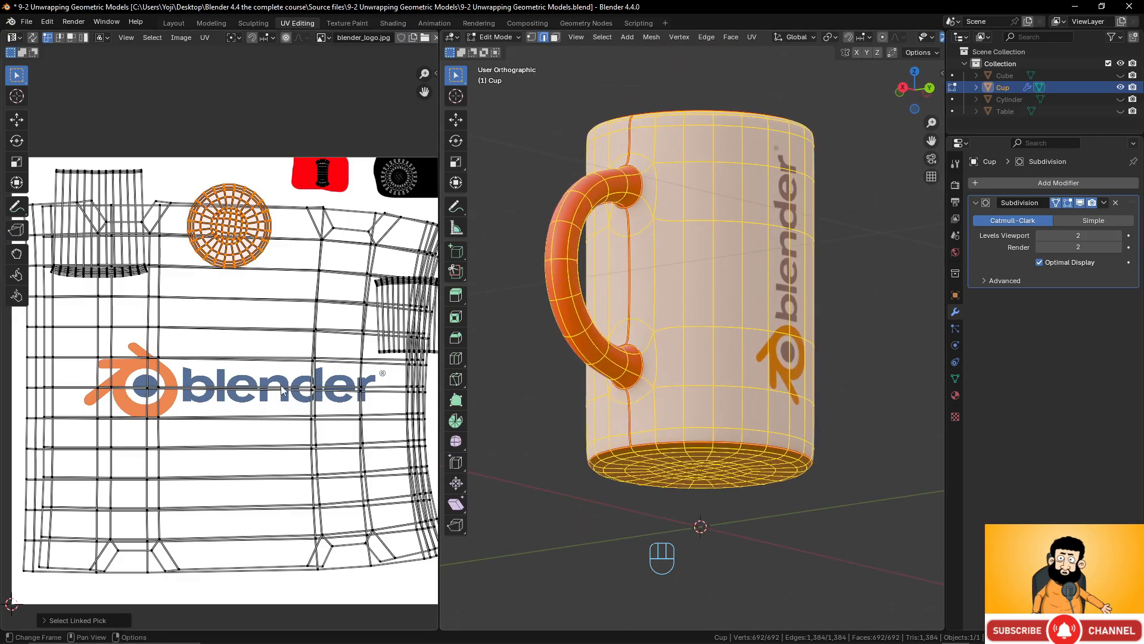
key(s)
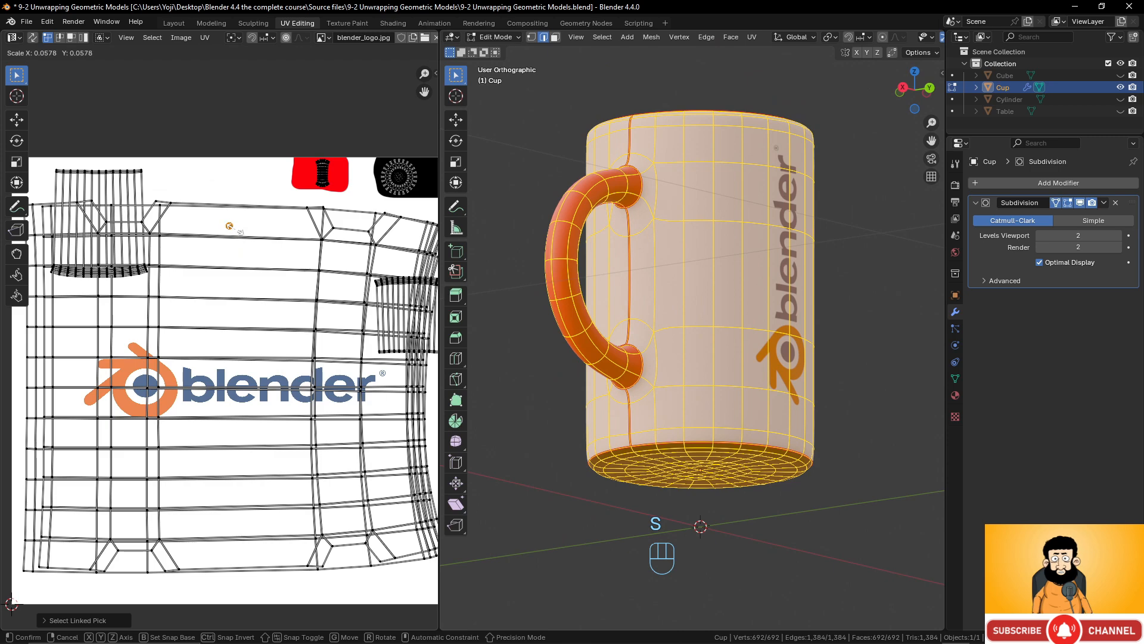
click(237, 232)
Move the tiny circular island onto the blue letter "d" of the logo and check the cup from above
key(g)
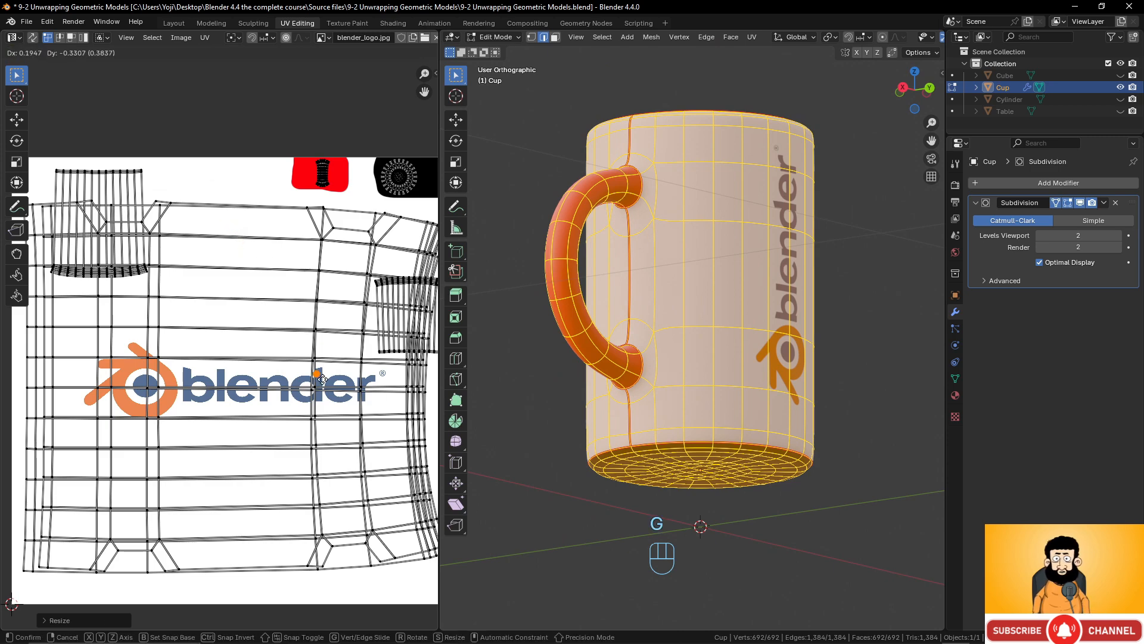
click(324, 386)
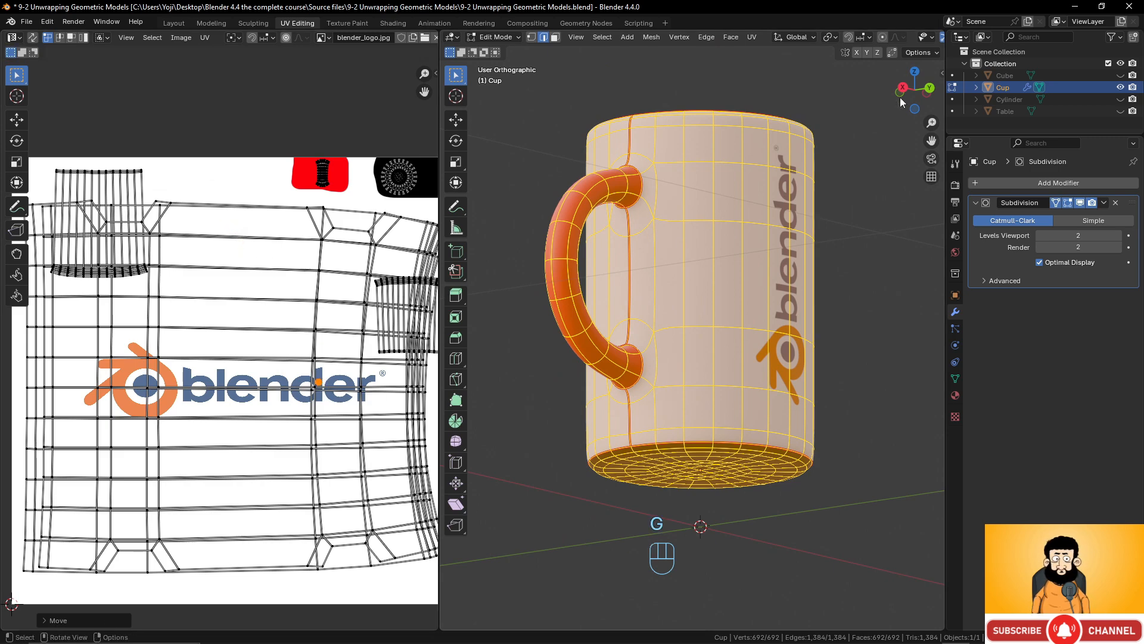
middle_drag(739, 226, 720, 267)
key(Tab)
scroll(720, 267, down, 3)
key(Tab)
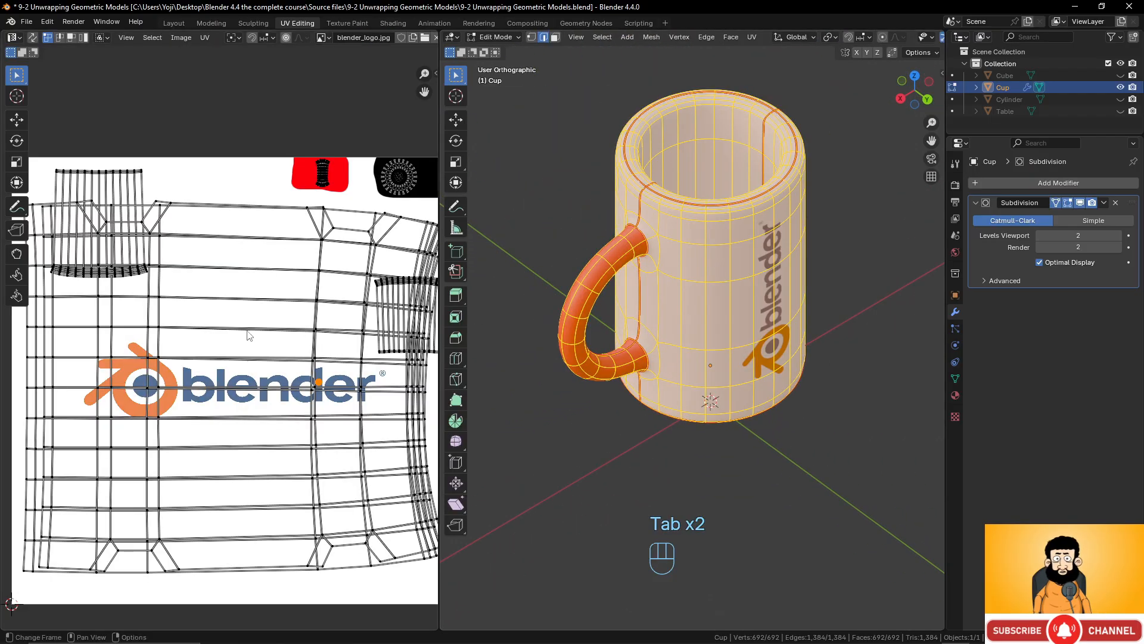
Shrink the inner-wall UV island in the image's upper-left area and move it onto the orange part of the logo symbol
middle_drag(194, 308, 314, 327)
scroll(307, 310, up, 1)
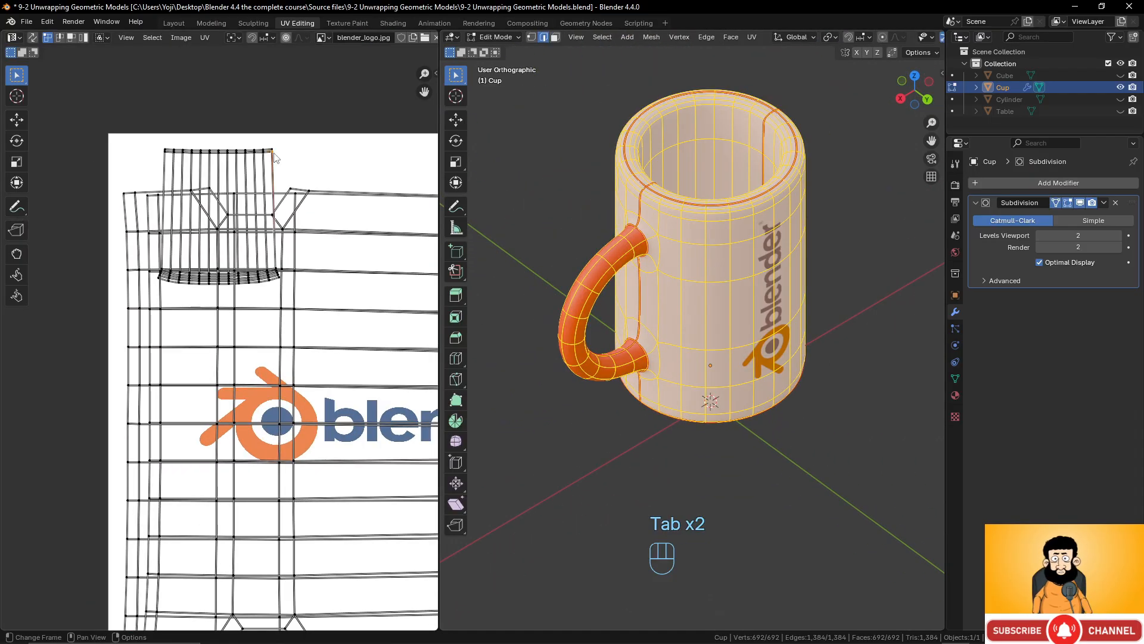
key(l)
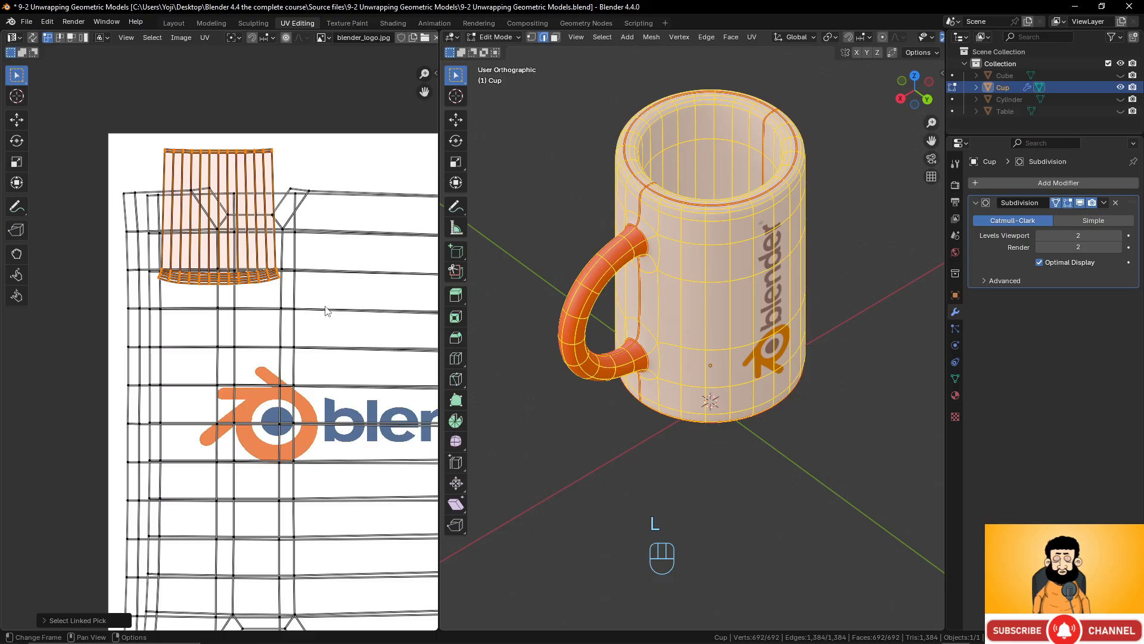
key(s)
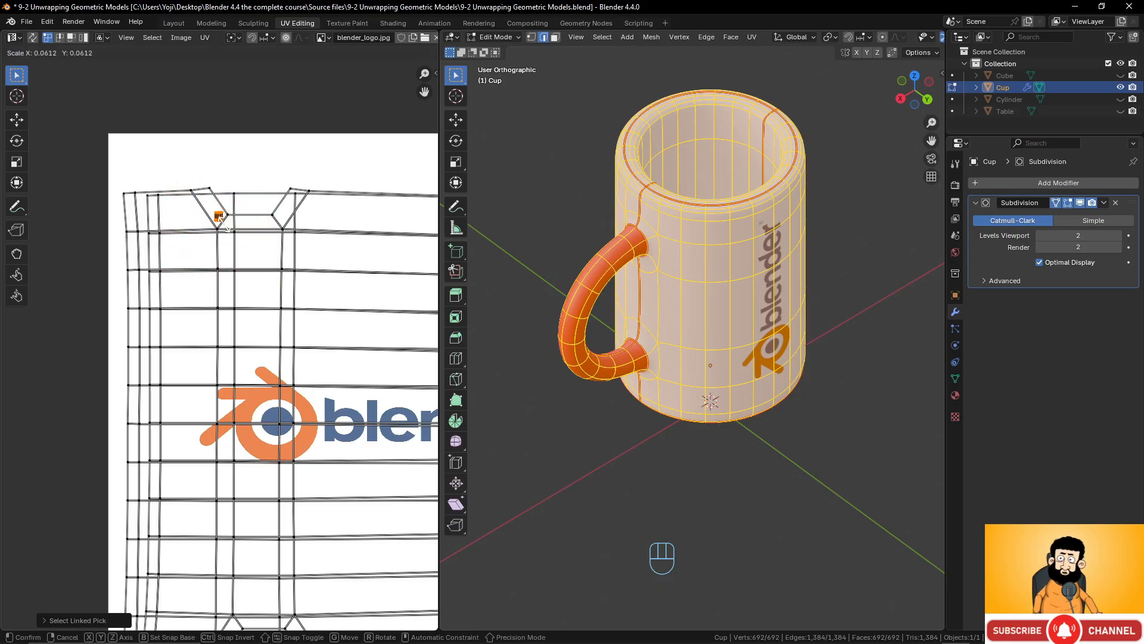
click(219, 216)
shift+middle_drag(327, 281, 349, 261)
scroll(327, 279, up, 1)
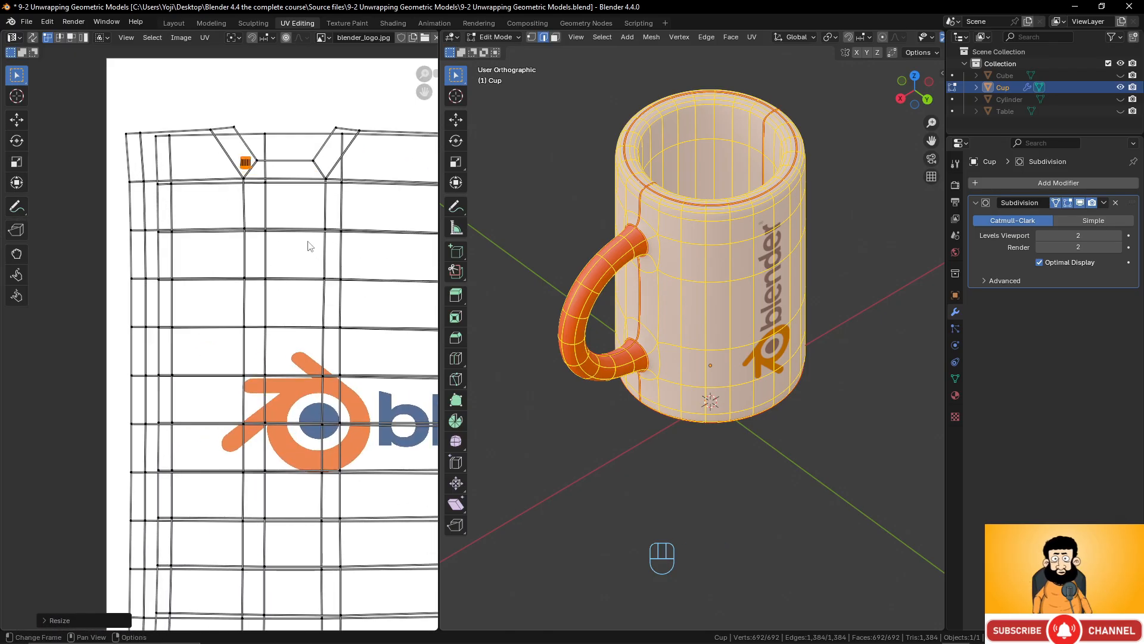
key(g)
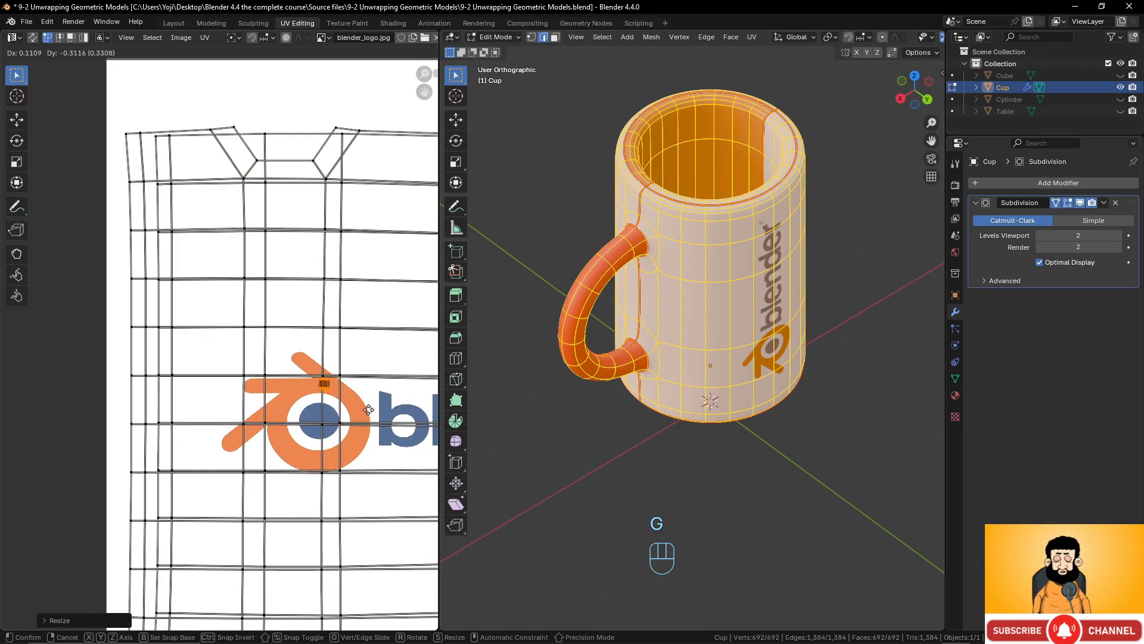
click(370, 414)
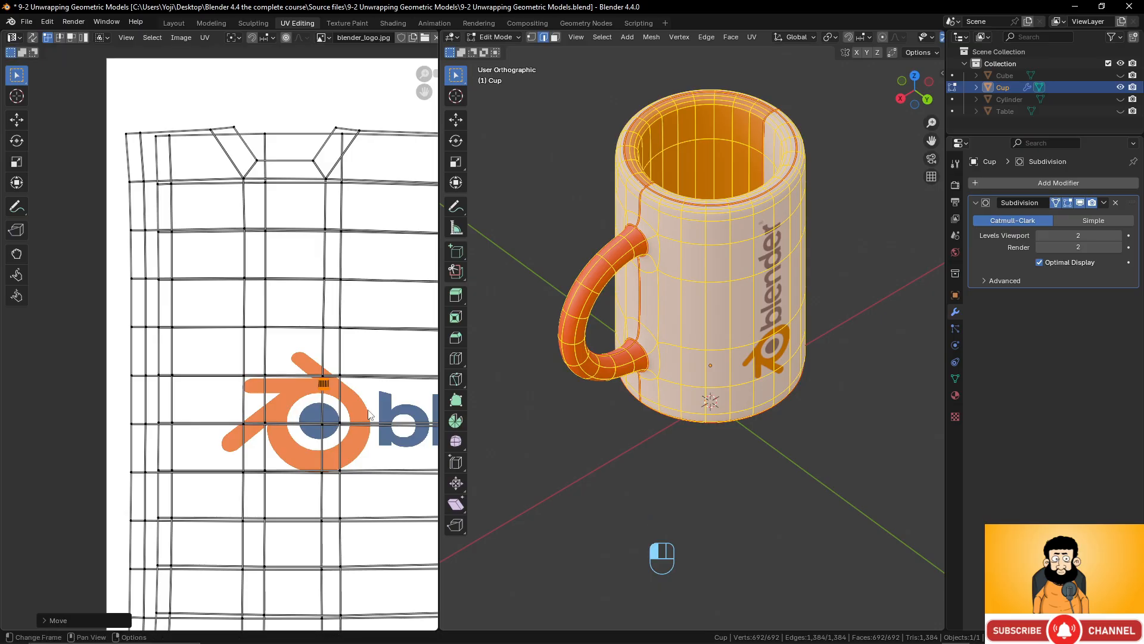
Shrink the other inner-wall UV island near the image's right edge, move it onto the orange logo ring, and check the cup in Object Mode
shift+middle_drag(343, 306, 233, 350)
shift+middle_drag(335, 223, 285, 259)
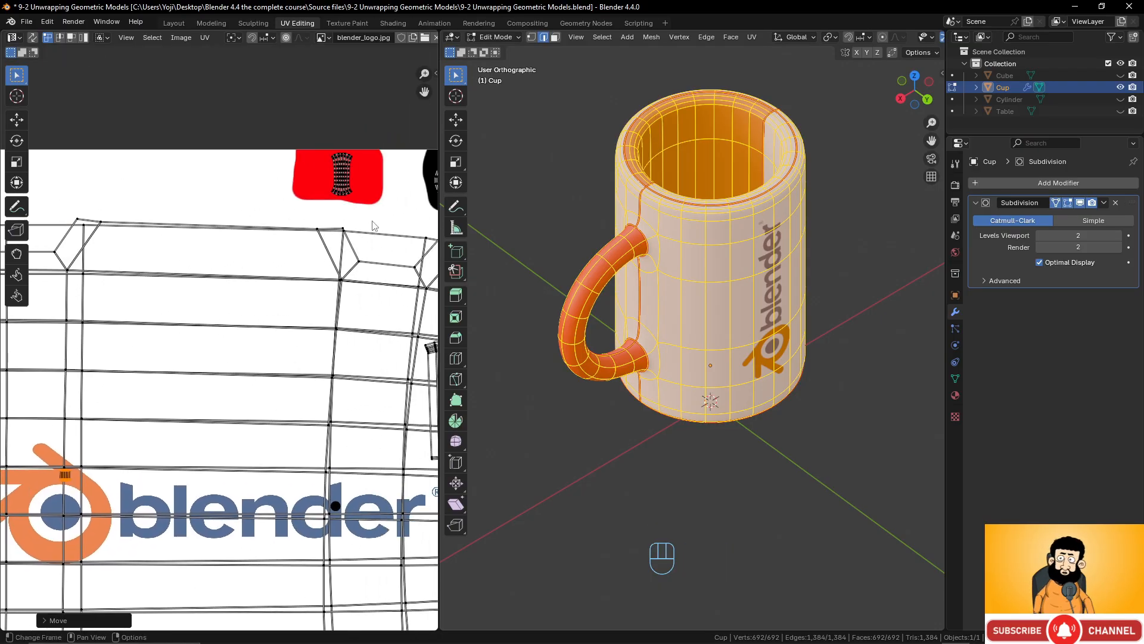
shift+middle_drag(380, 377, 265, 361)
click(341, 335)
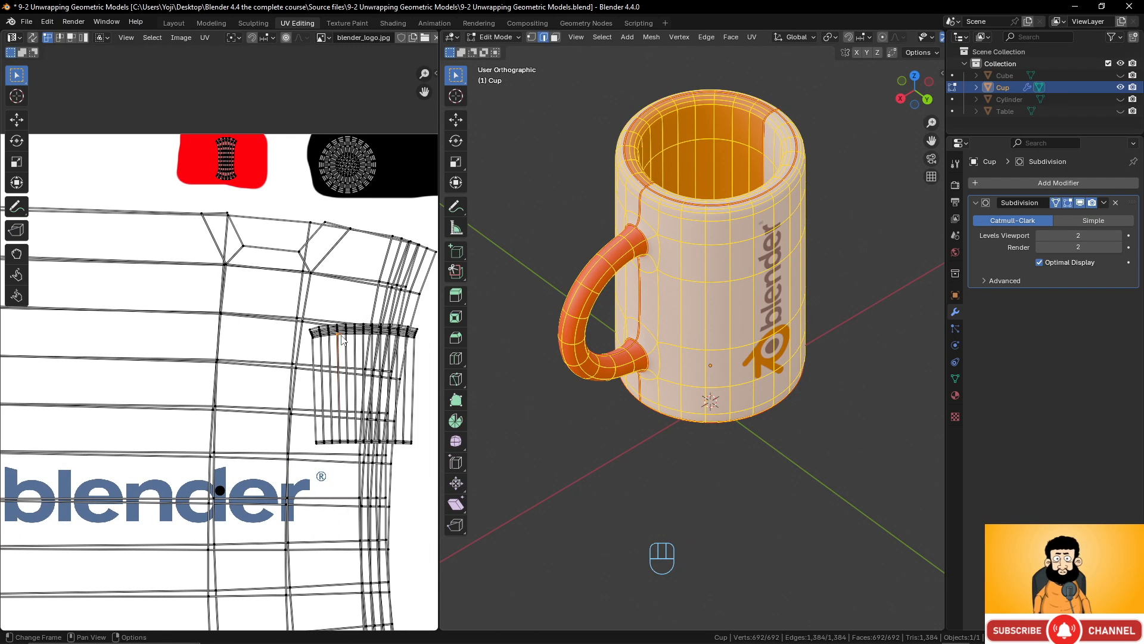
key(l)
key(s)
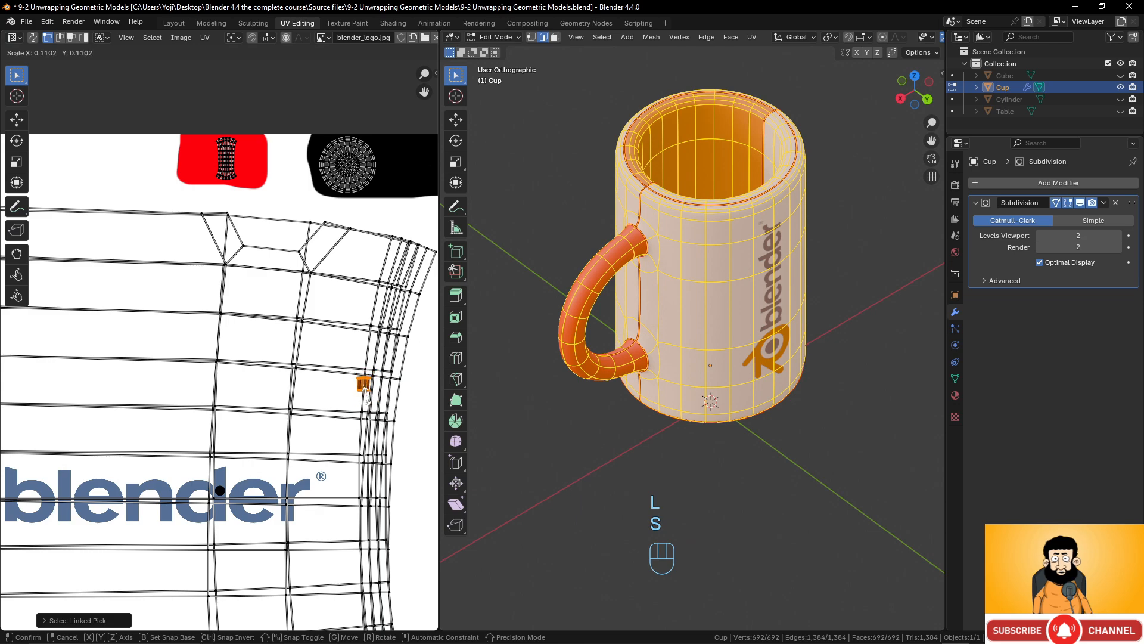
click(363, 385)
shift+middle_drag(332, 416, 376, 392)
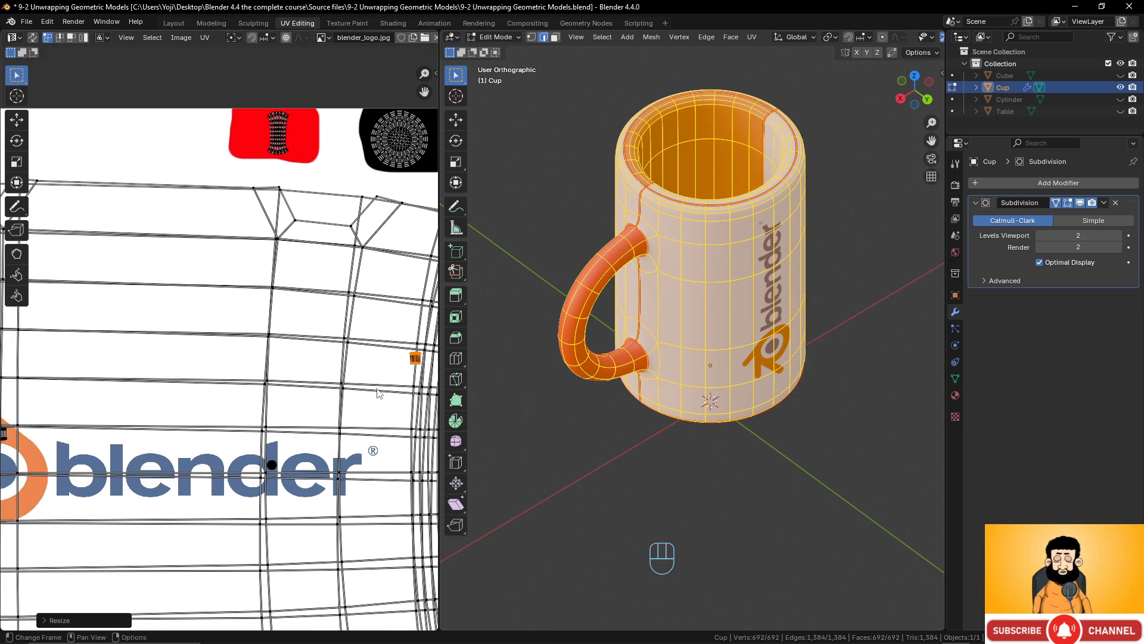
key(g)
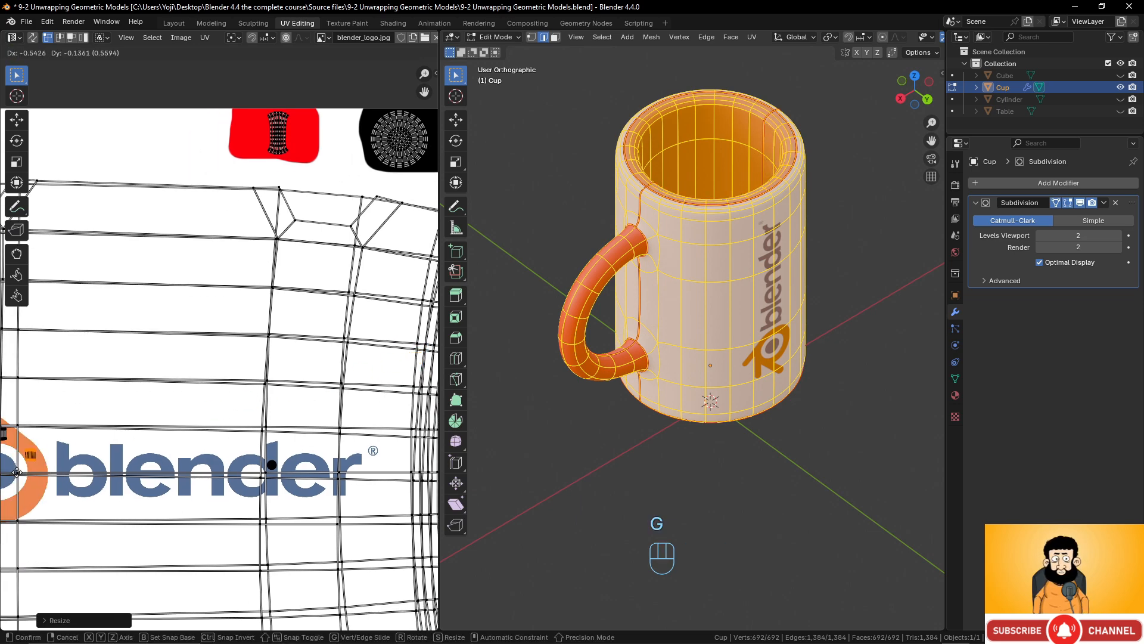
click(16, 471)
key(Tab)
middle_drag(749, 309, 688, 259)
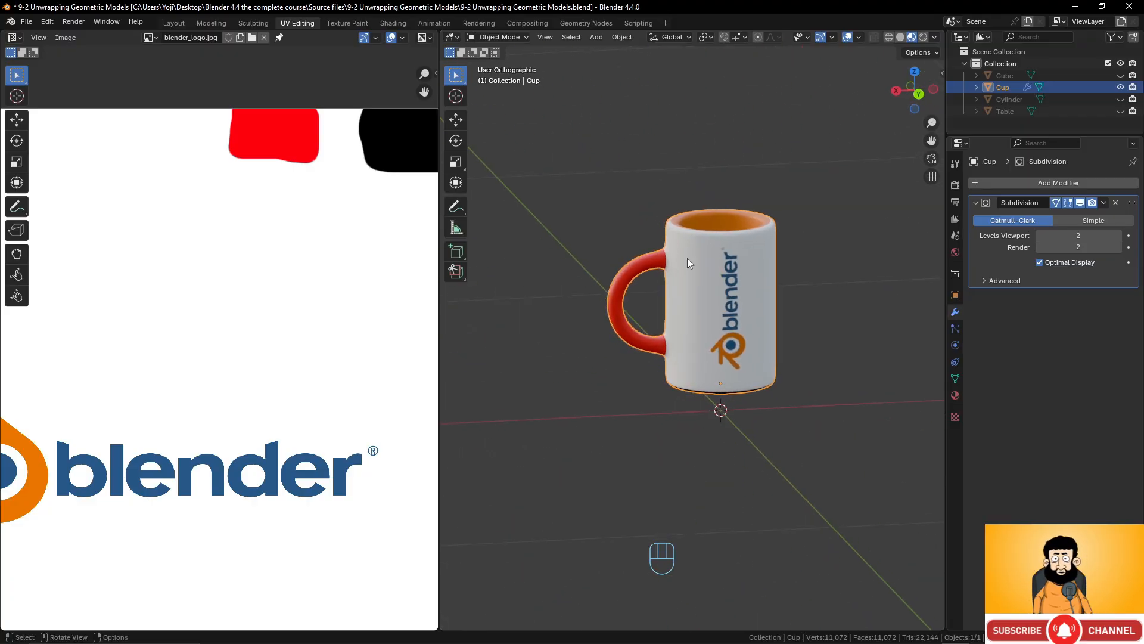
Move the handle's UV island off the red patch onto the white area beside it and view the cup in Object Mode
scroll(288, 302, down, 2)
middle_drag(289, 301, 319, 324)
key(Tab)
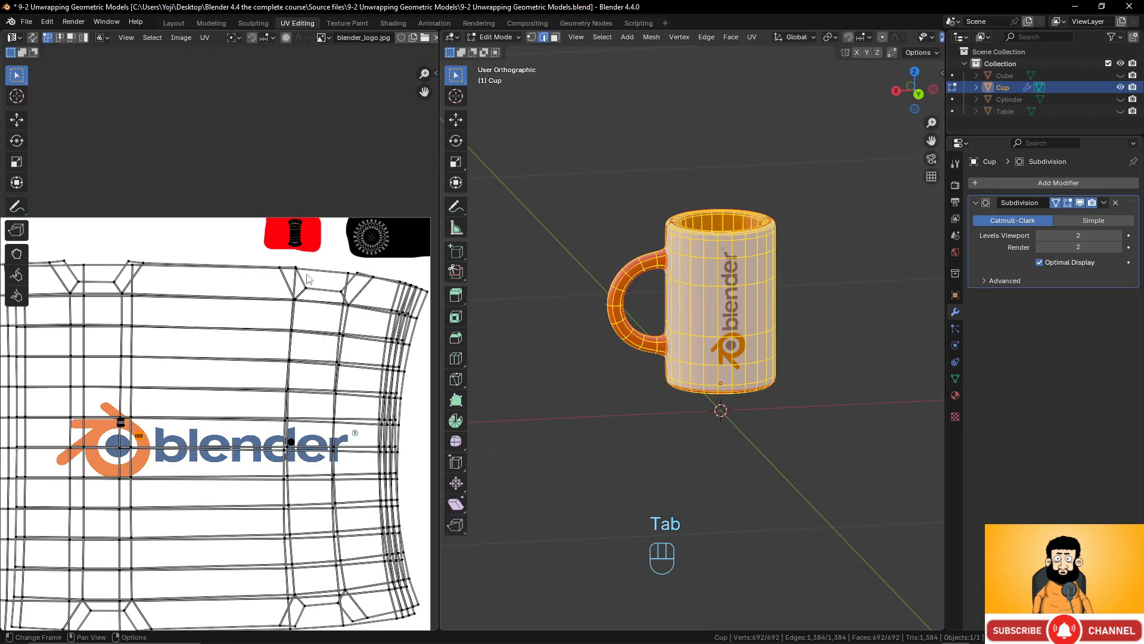
key(l)
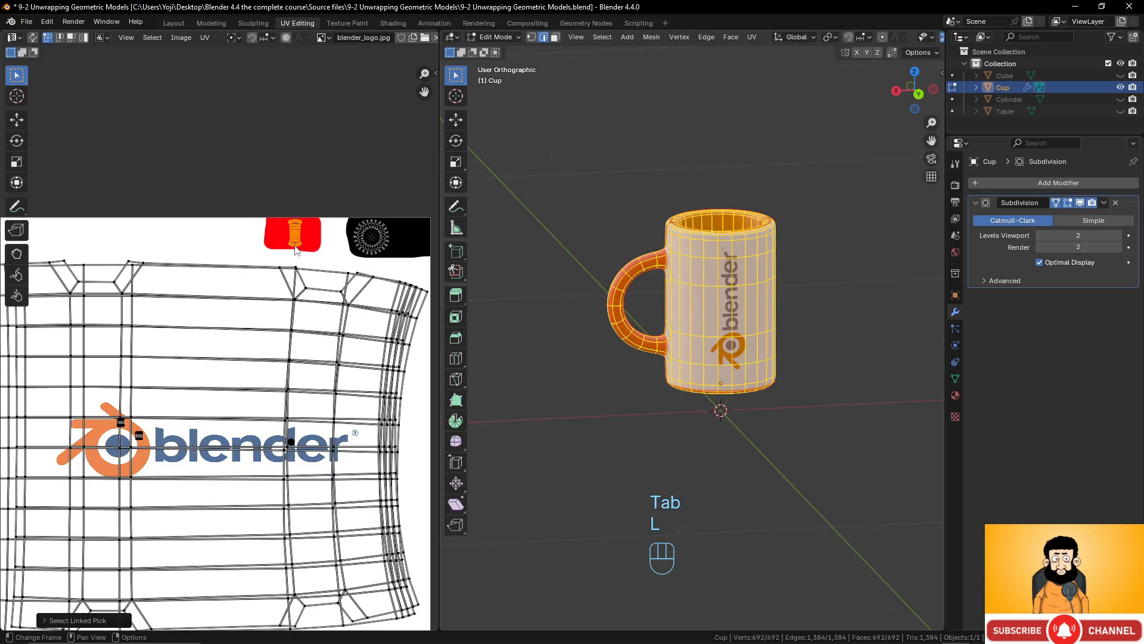
key(g)
click(235, 246)
key(Tab)
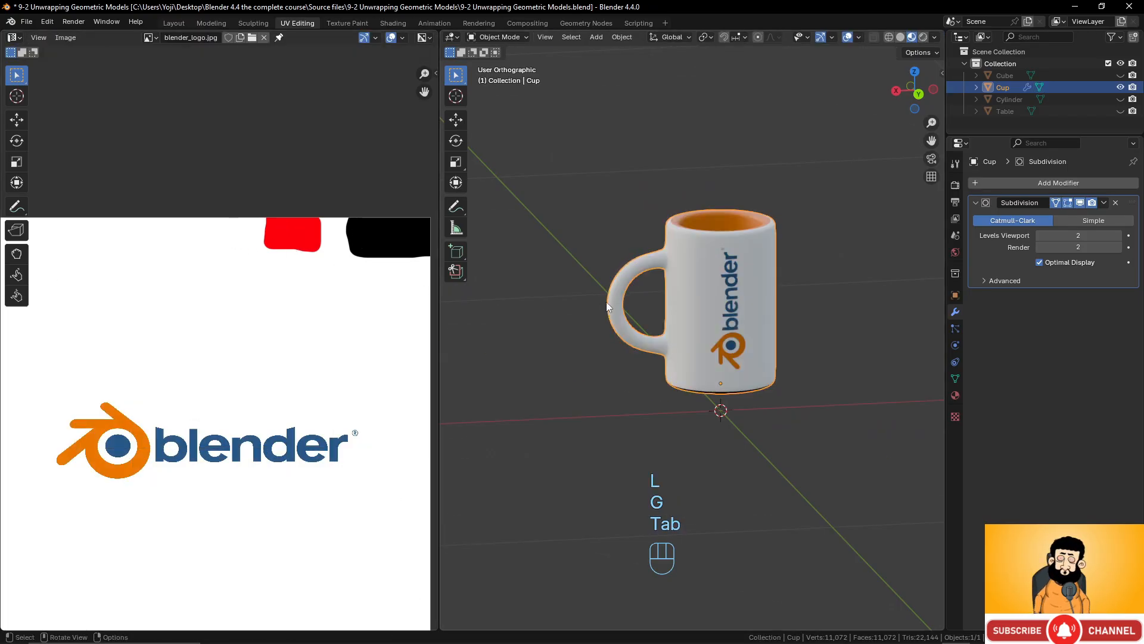
Shrink the circular UV island on the black patch and move it onto the blue letter "d" of the logo
middle_drag(627, 306, 652, 324)
key(Tab)
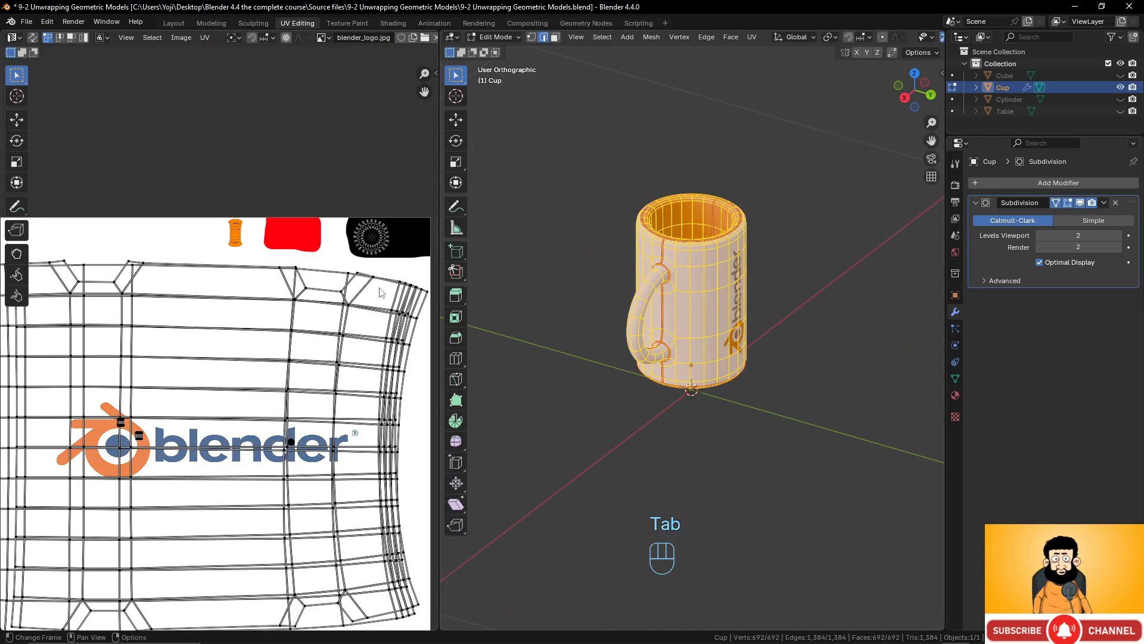
key(l)
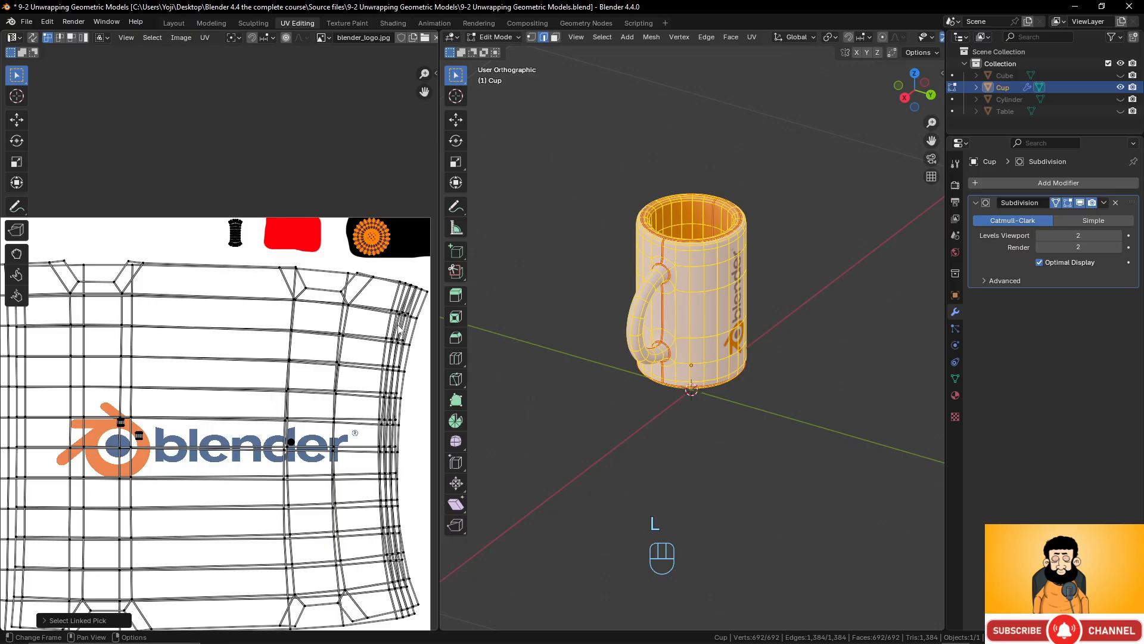
key(s)
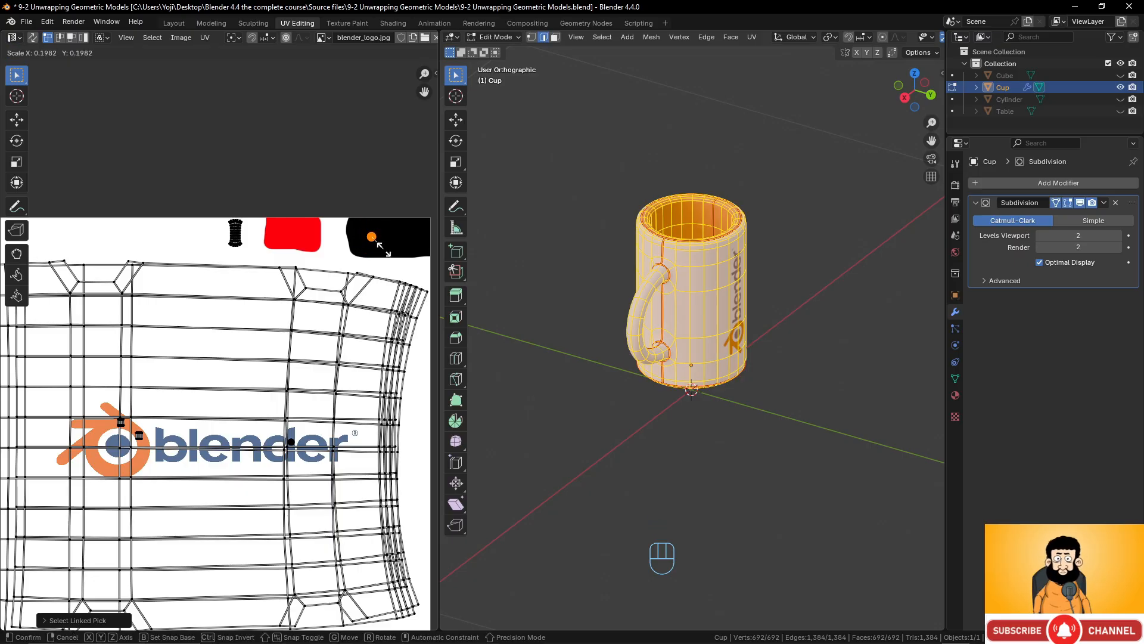
click(383, 249)
key(g)
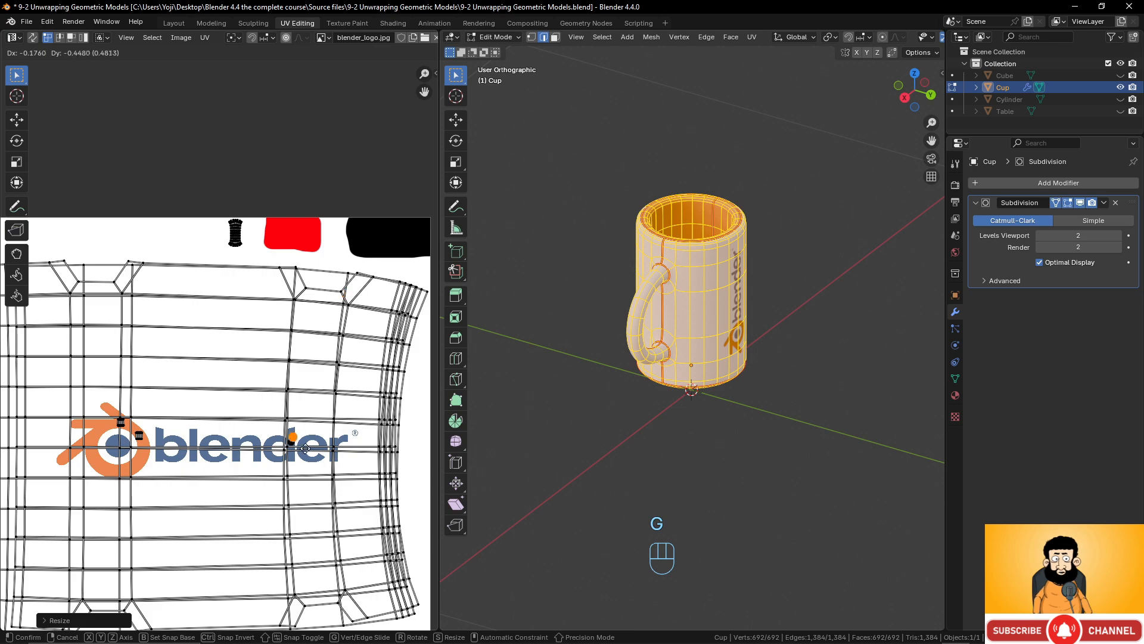
click(305, 444)
Reduce the island on the letter "d" slightly more and check the cup from all sides in Object Mode
scroll(305, 444, up, 4)
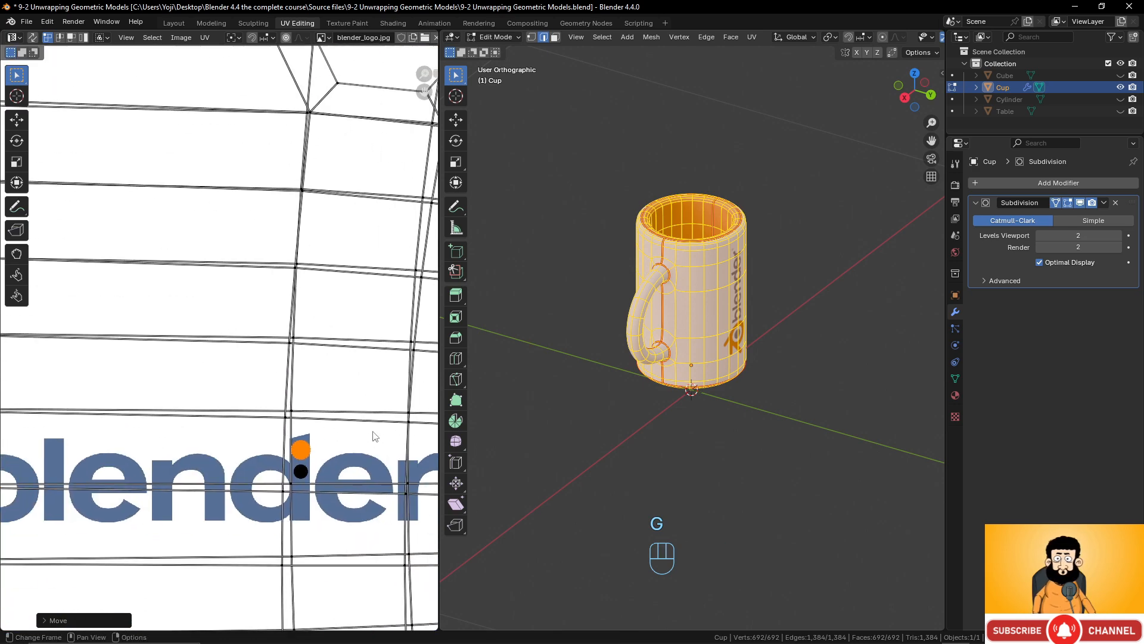
key(s)
click(292, 438)
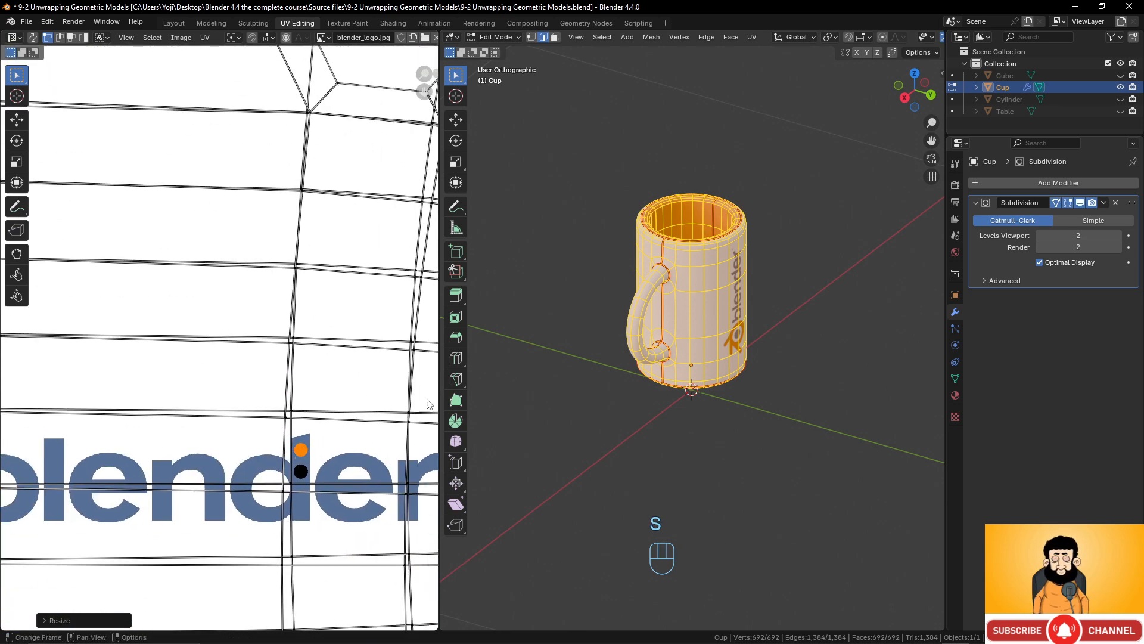
key(Tab)
middle_drag(485, 375, 904, 392)
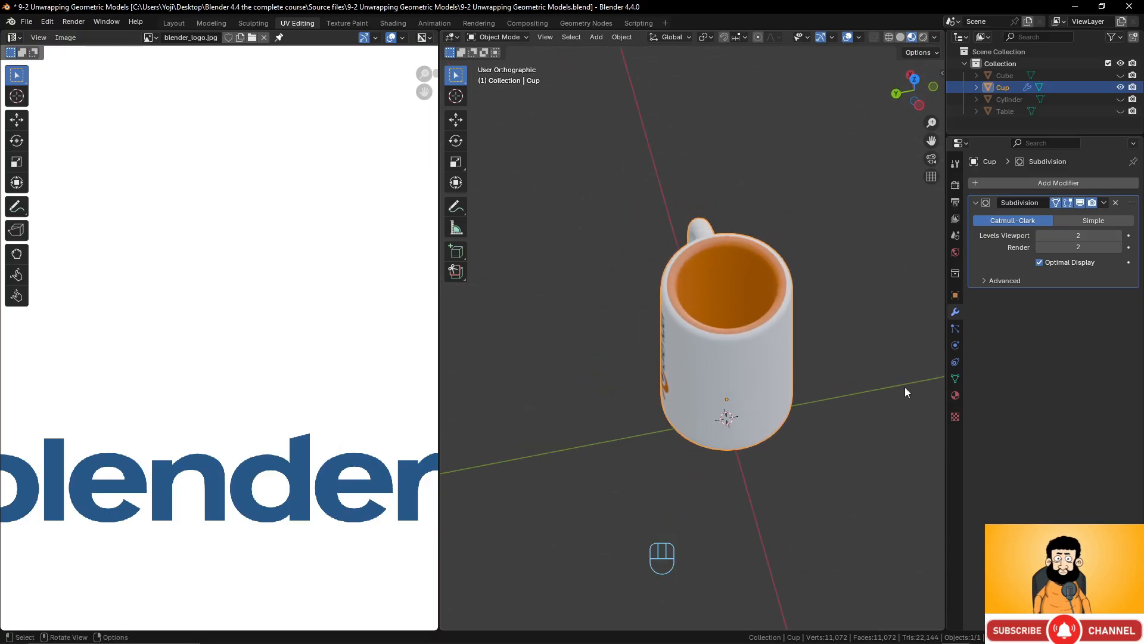
scroll(799, 351, down, 3)
middle_drag(798, 351, 815, 337)
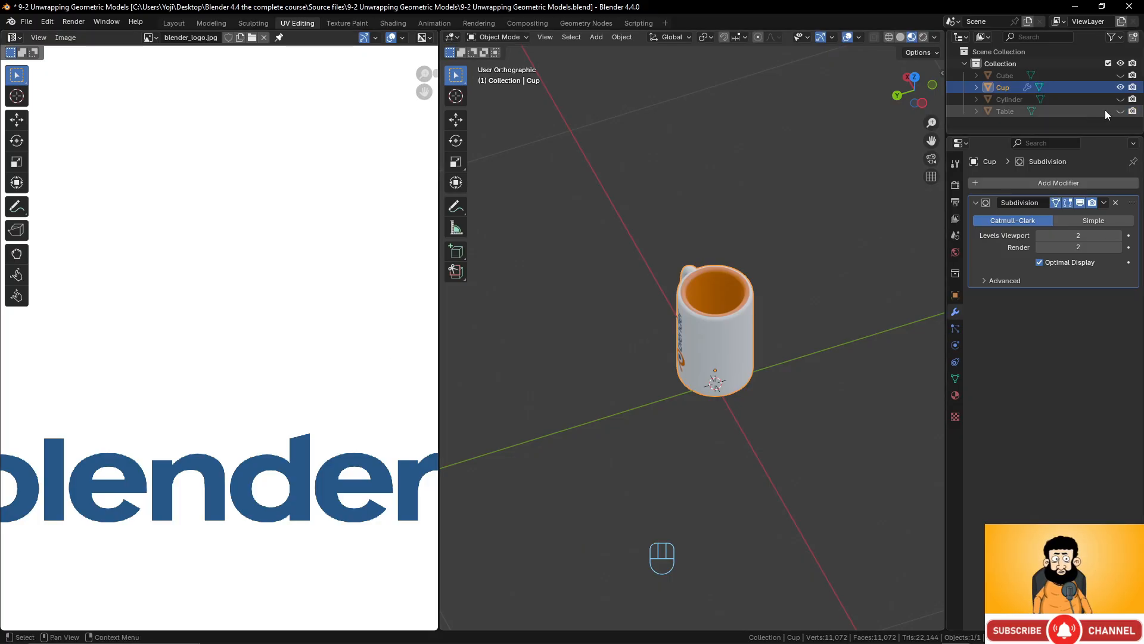
Hide the Cup object and show the Table object in the scene
click(1121, 87)
click(1121, 88)
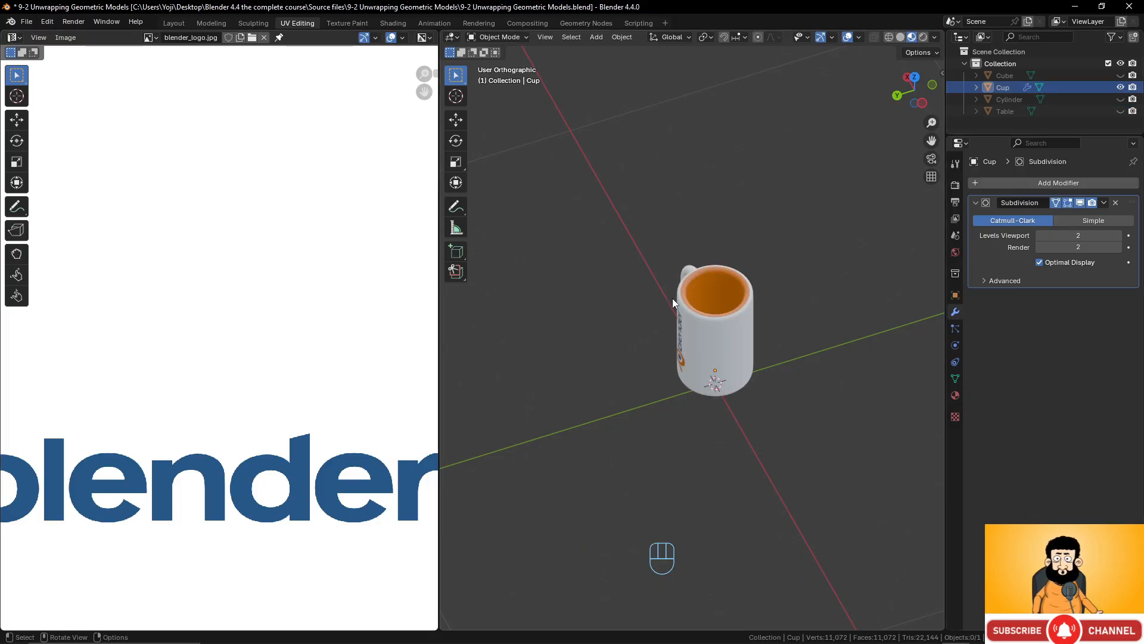
scroll(637, 346, up, 1)
scroll(234, 332, down, 5)
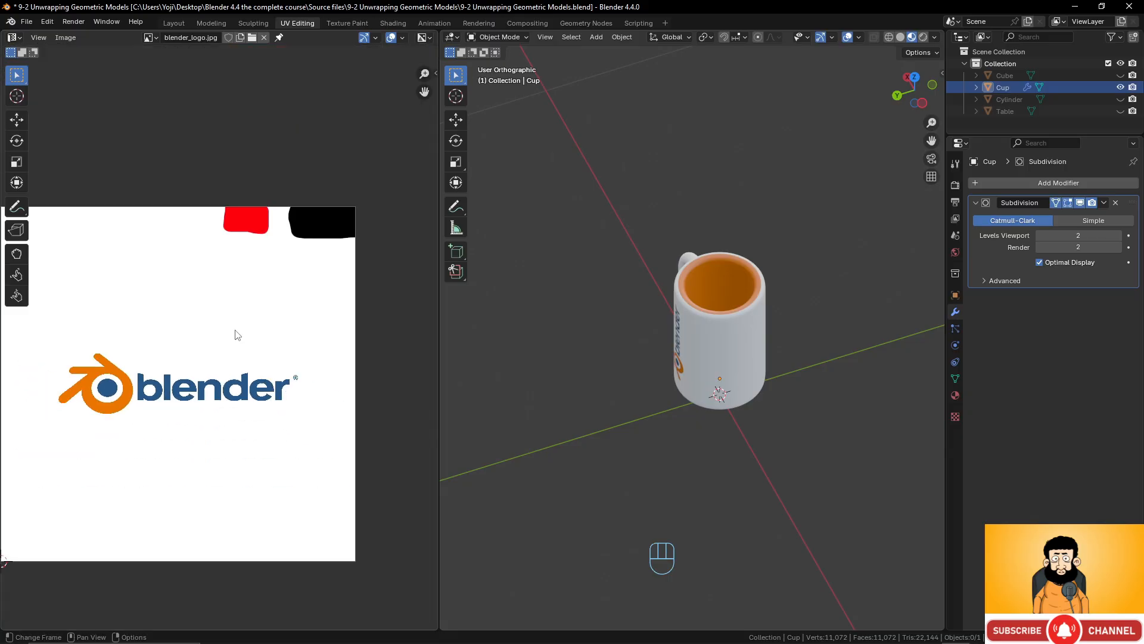
click(1120, 88)
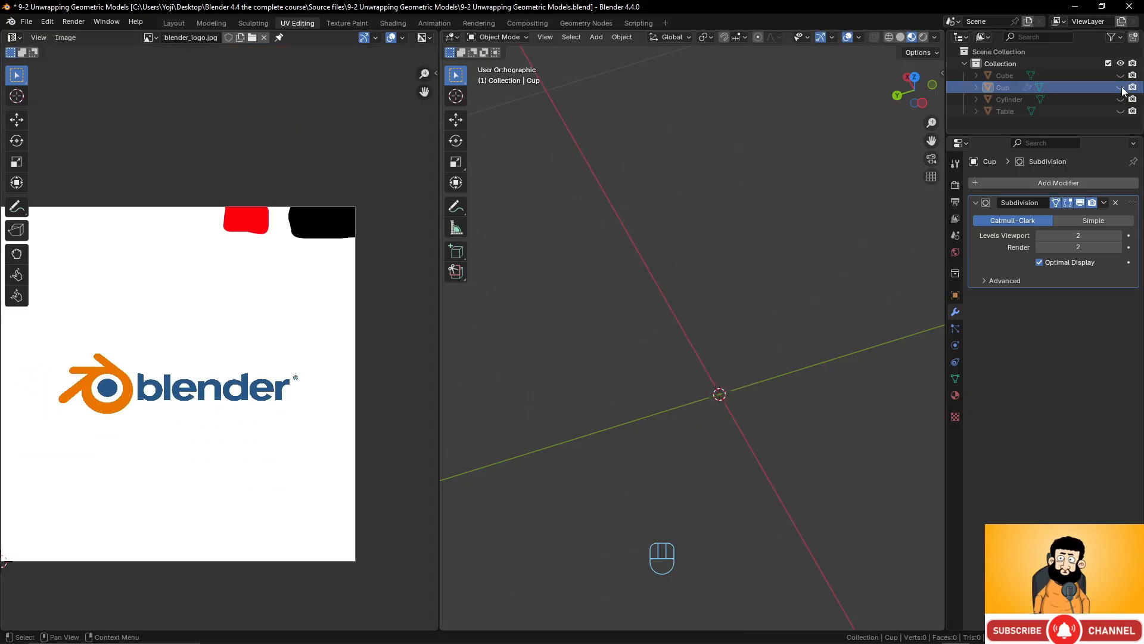
click(1121, 111)
scroll(677, 328, down, 6)
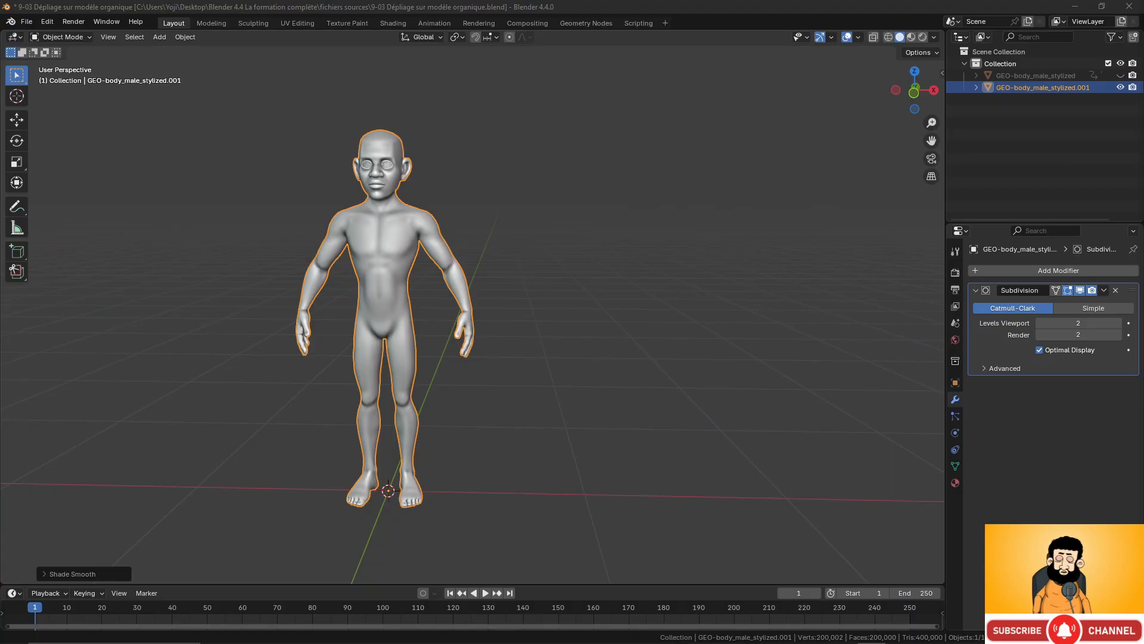
Check the UV Maps list in the mesh data of the stylized male body
mouse_move(492, 263)
middle_down()
mouse_move(426, 248)
mouse_move(490, 258)
middle_up()
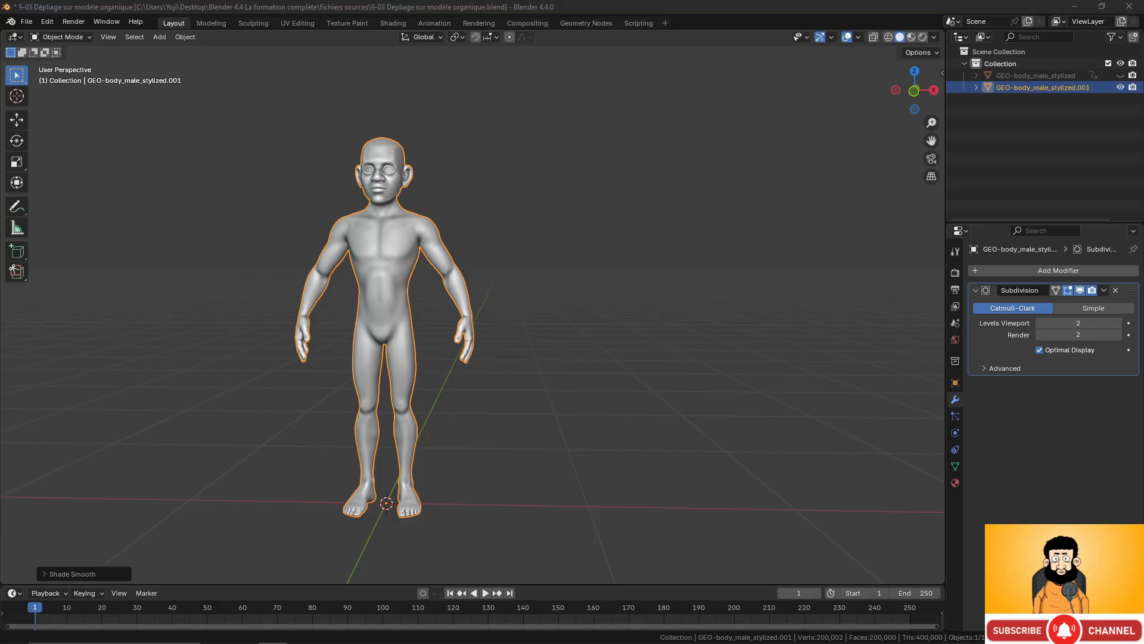
drag(1143, 113, 408, 1)
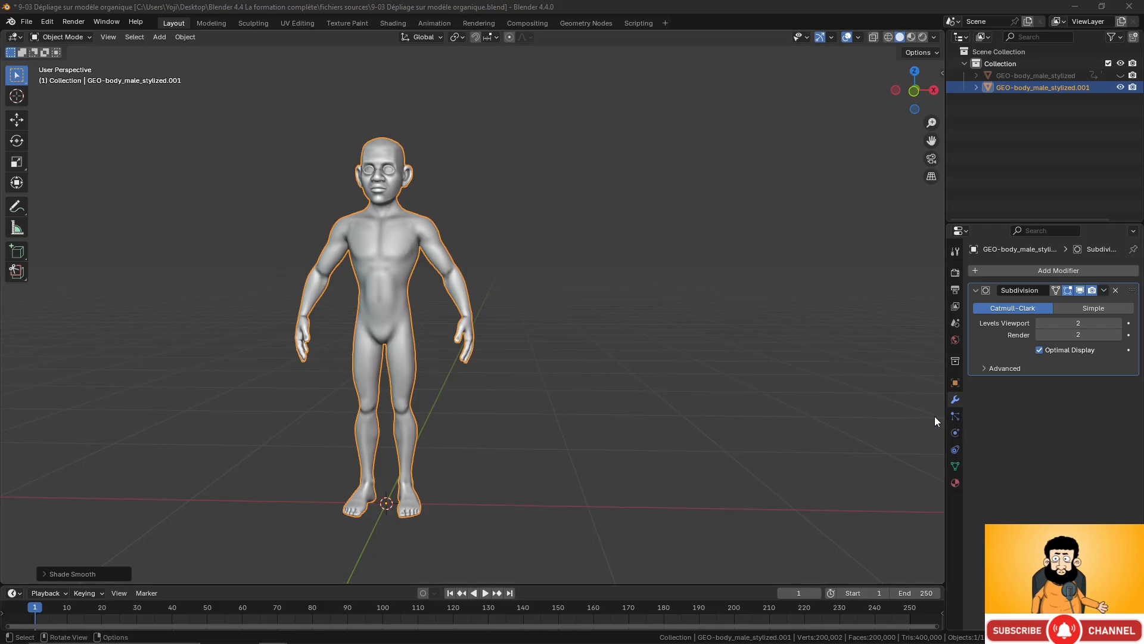
click(955, 466)
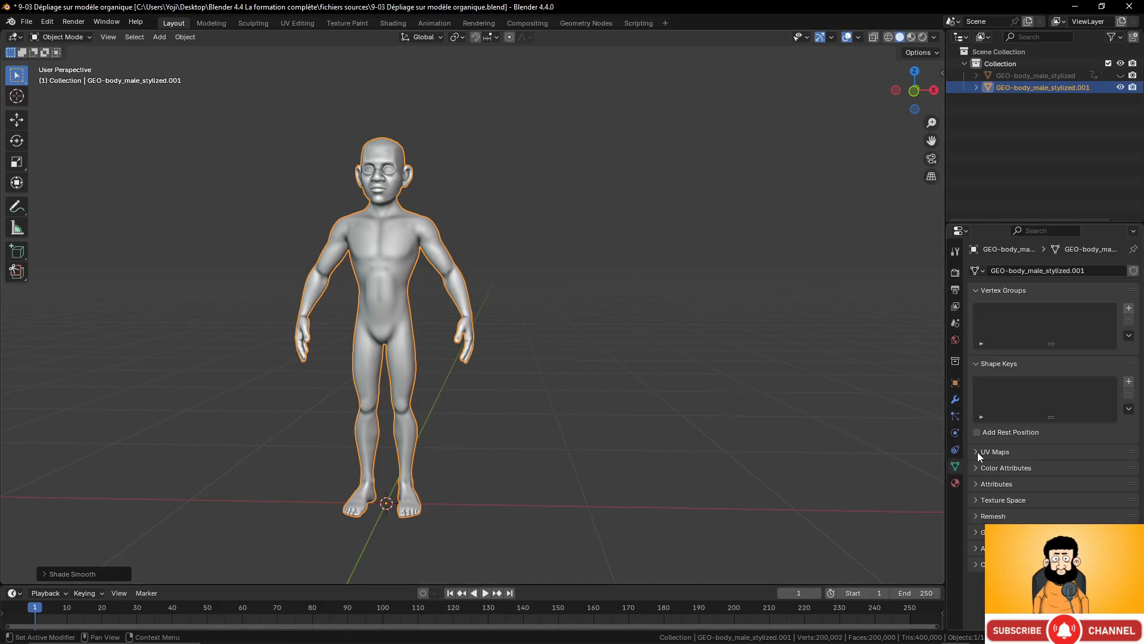
click(977, 452)
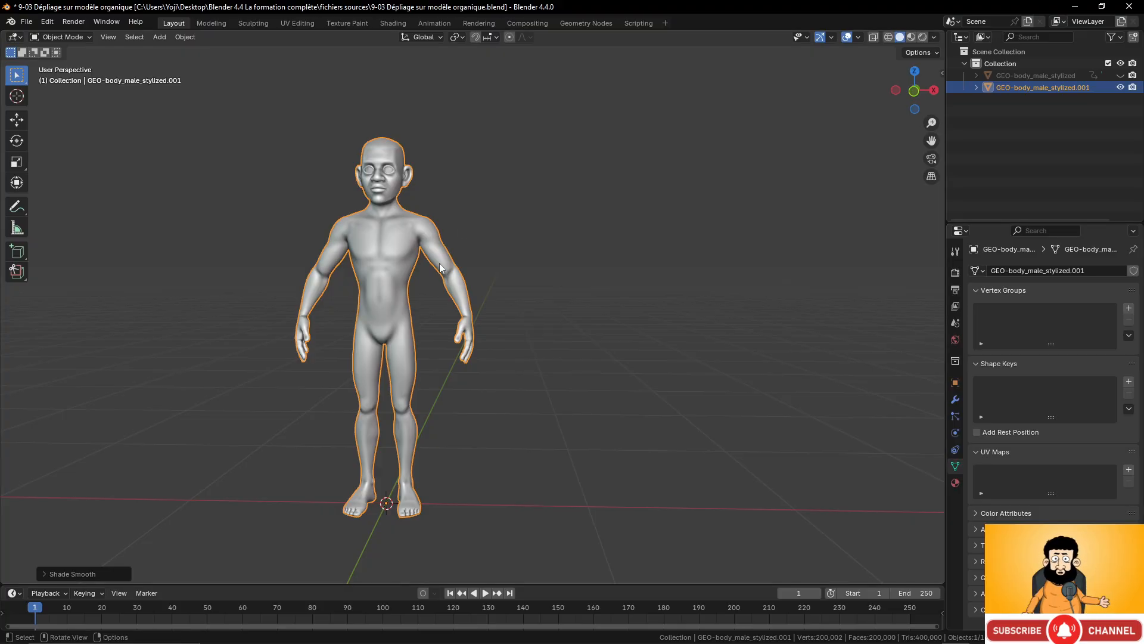
mouse_move(440, 266)
middle_down()
mouse_move(486, 233)
mouse_move(432, 252)
middle_up()
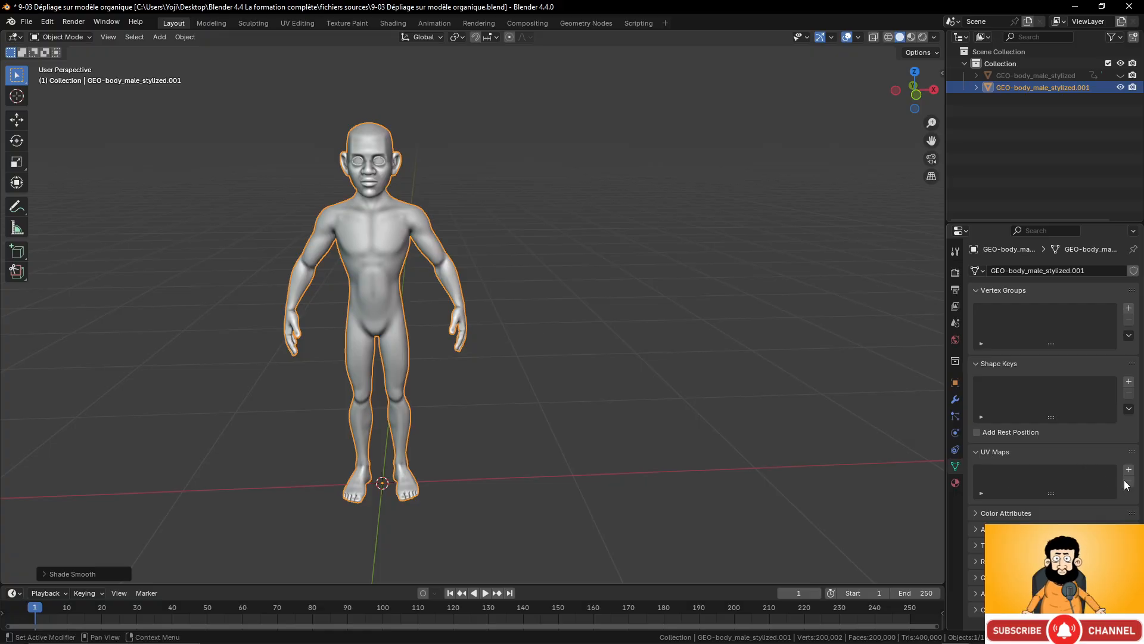
Enter Edit Mode on the body mesh and look up Mark Seam among the edge operations
key(Tab)
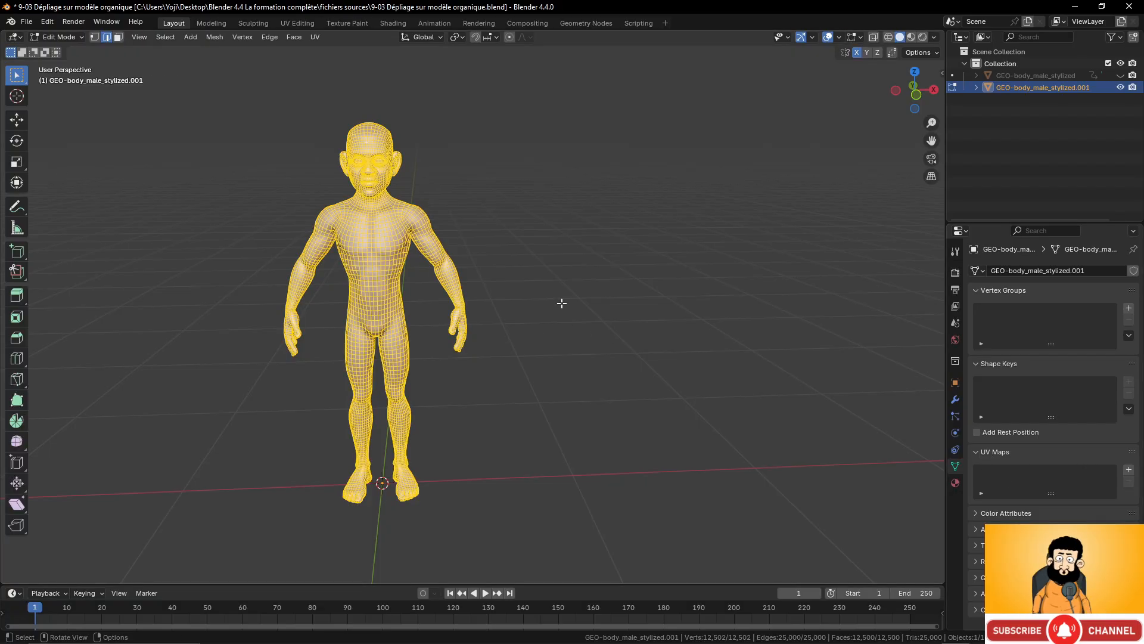
key(ctrl+e)
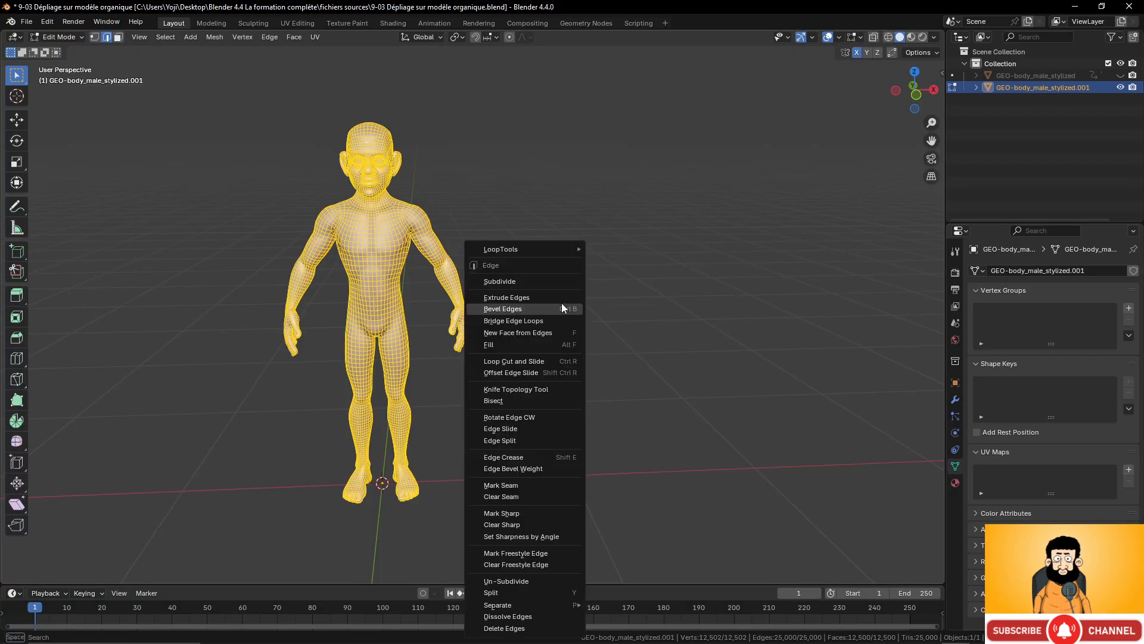
click(537, 488)
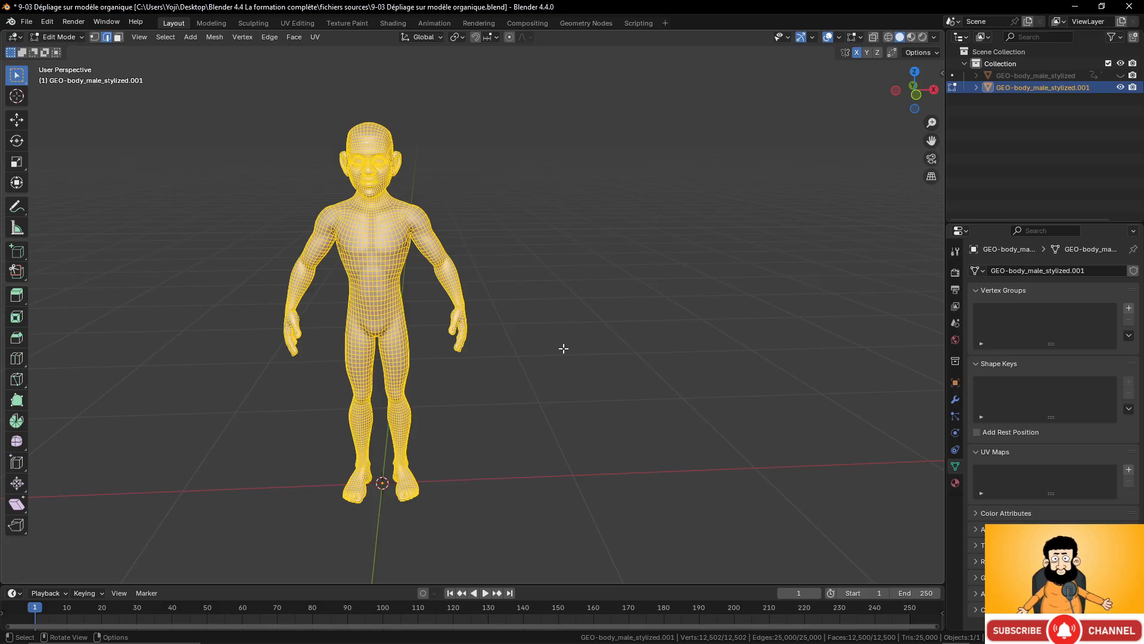
Outline the character's left arm from shoulder to wrist with the Annotate tool in front orthographic view
scroll(484, 306, up, 4)
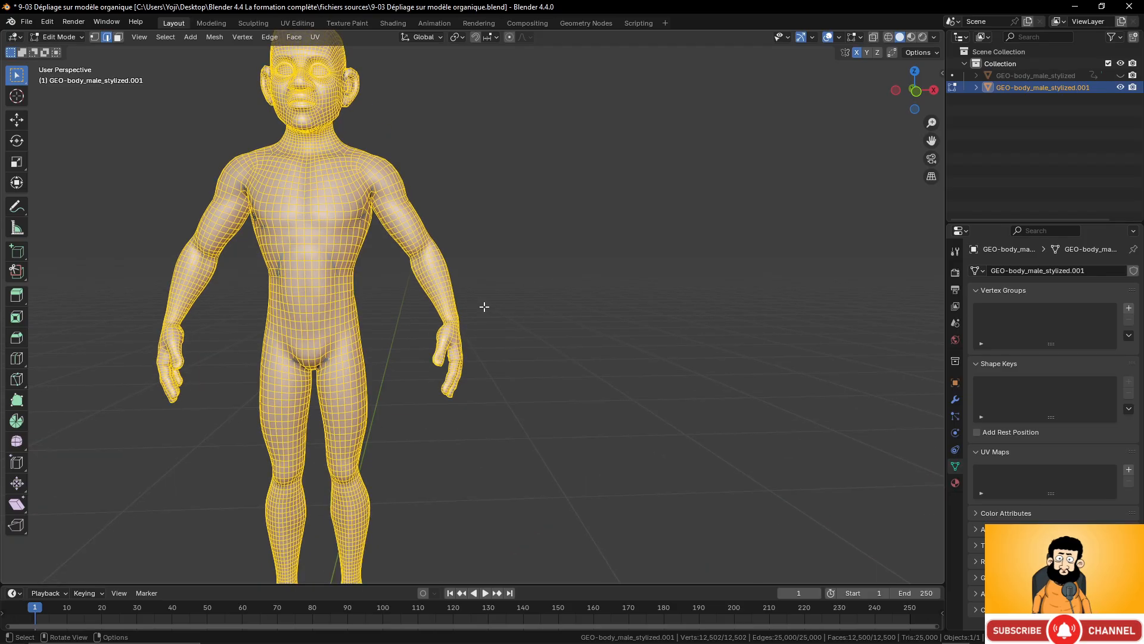
shift+middle_drag(484, 306, 557, 279)
key(KP_1)
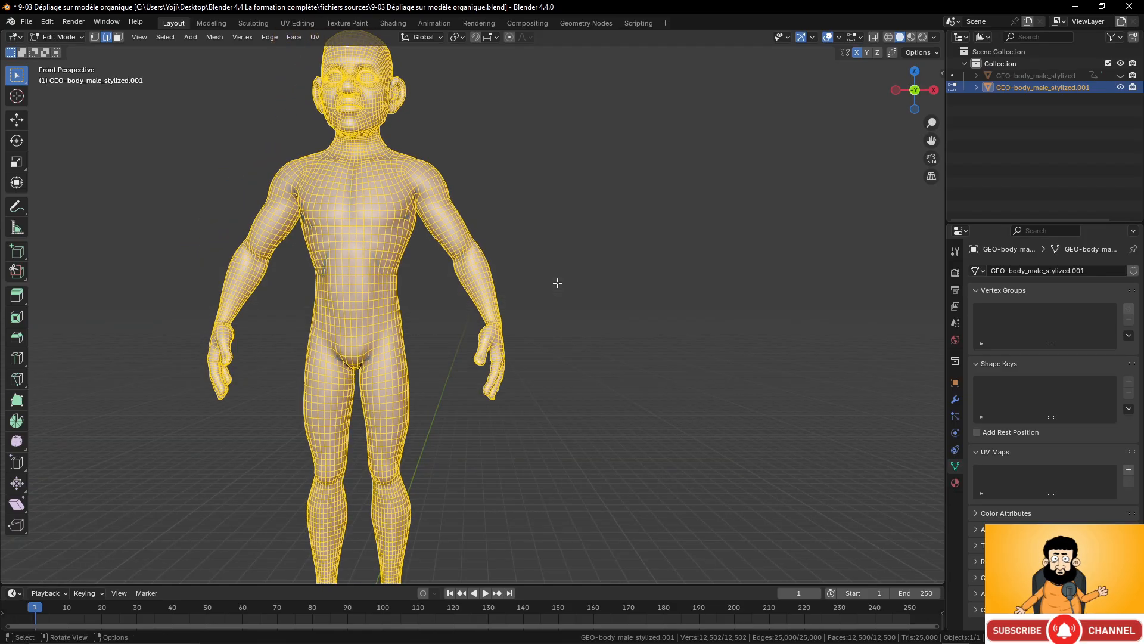
scroll(555, 286, up, 1)
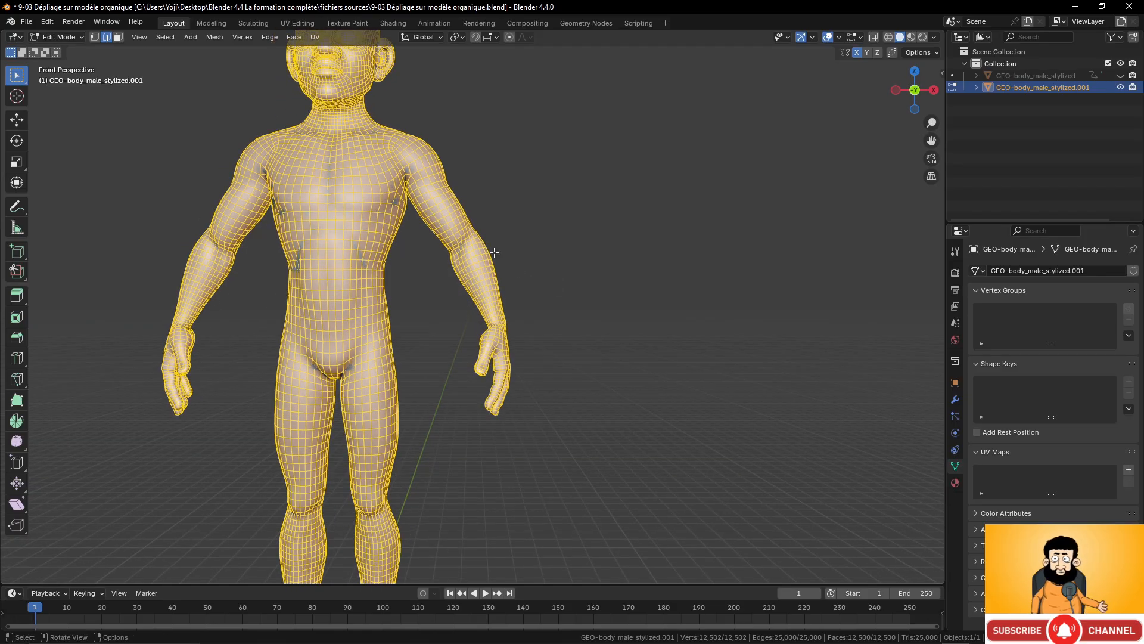
key(KP_5)
scroll(492, 251, down, 3)
scroll(493, 251, up, 4)
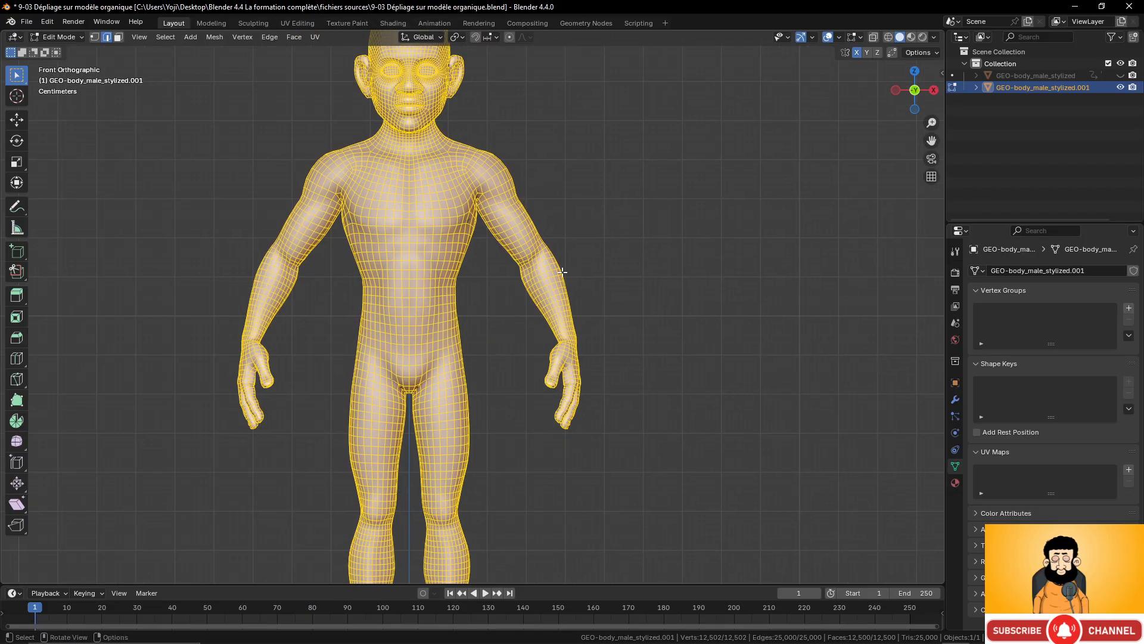
scroll(532, 270, down, 4)
scroll(530, 278, up, 4)
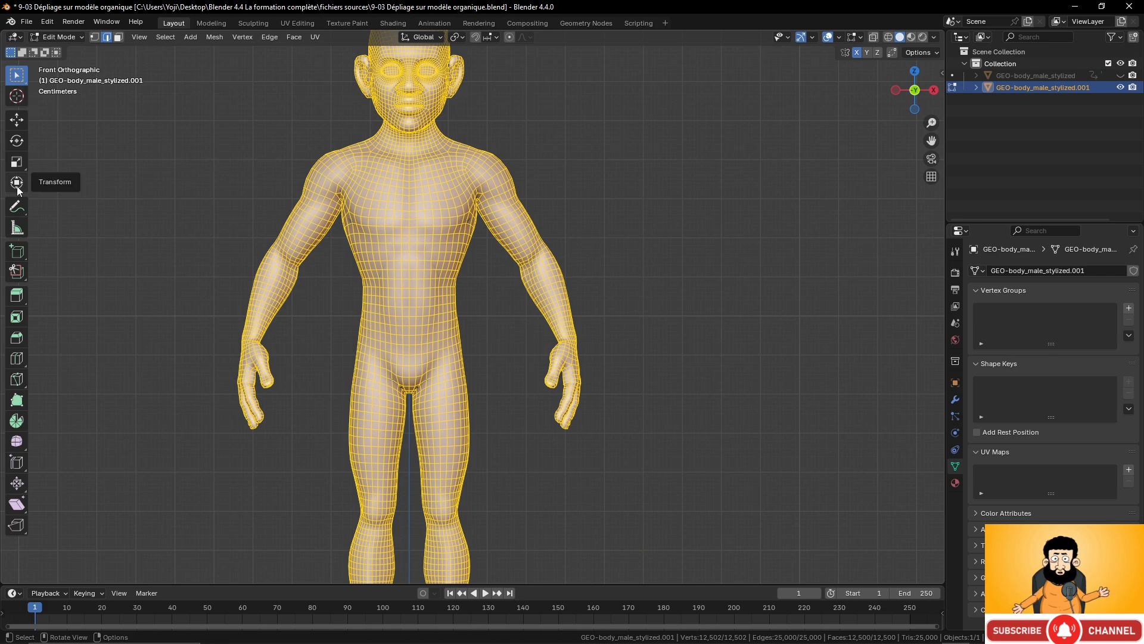
click(17, 207)
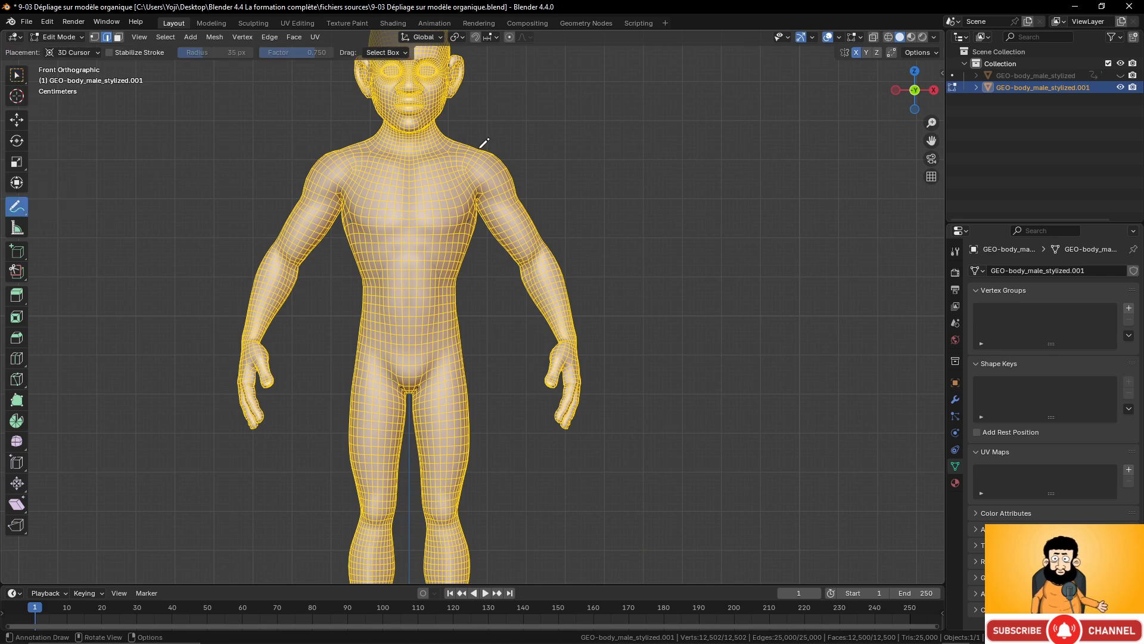
mouse_move(480, 147)
mouse_down()
mouse_move(483, 217)
mouse_move(538, 319)
mouse_move(566, 341)
mouse_move(573, 251)
mouse_move(490, 145)
mouse_up()
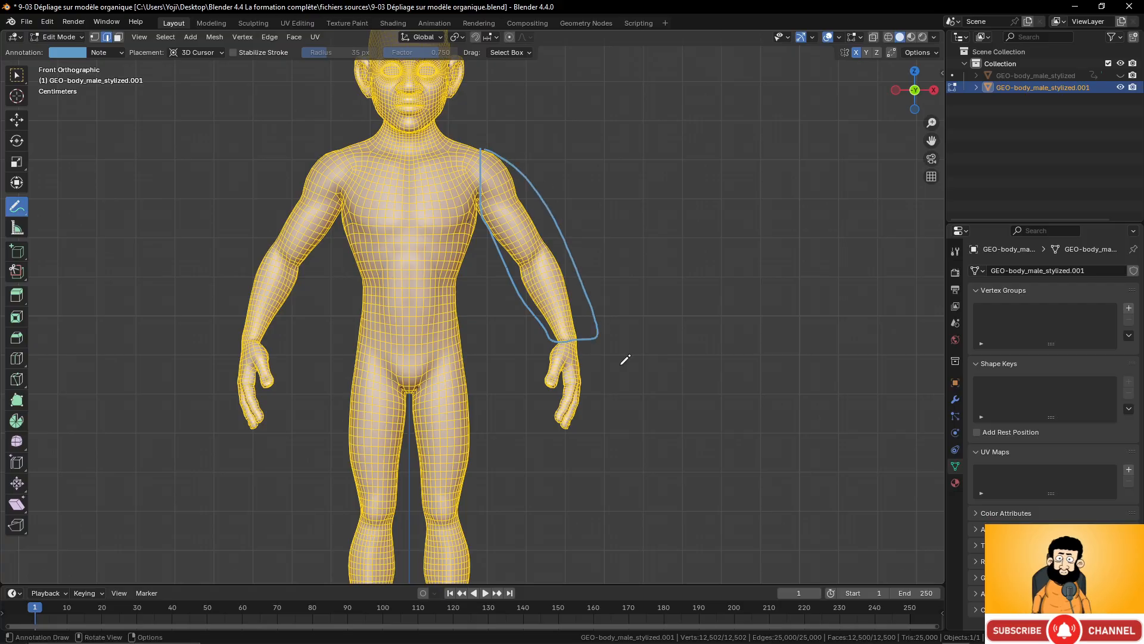
Annotate outlines around the palm, thumb and finger area of the character's left hand
middle_drag(625, 360, 680, 365)
scroll(705, 369, up, 3)
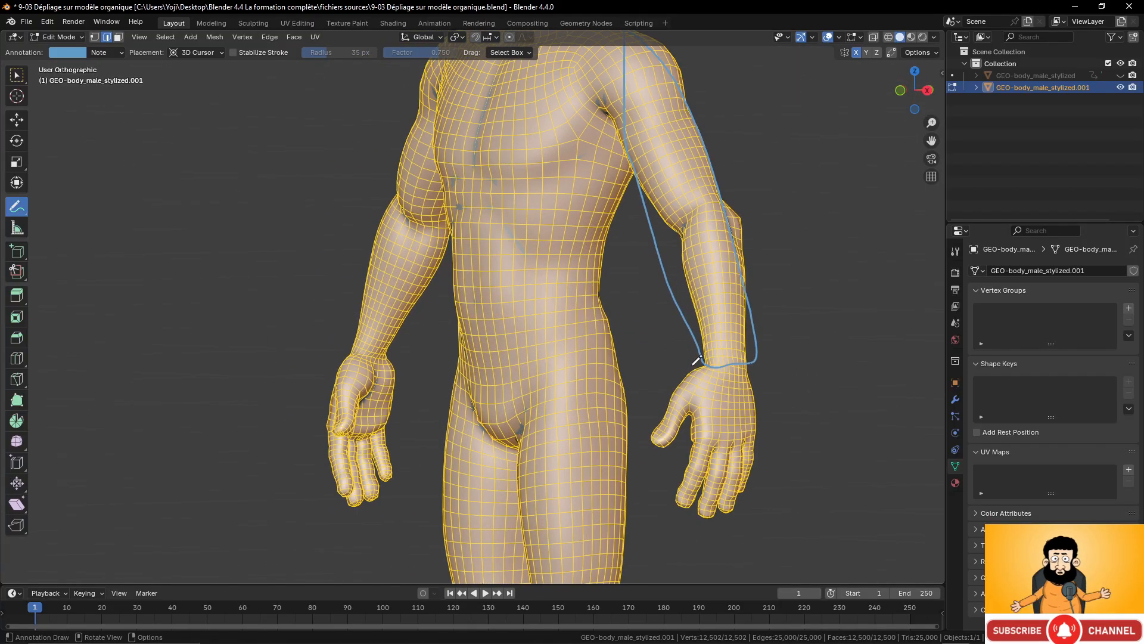
mouse_move(695, 362)
mouse_down()
mouse_move(691, 432)
mouse_move(733, 447)
mouse_move(772, 396)
mouse_move(757, 361)
mouse_move(692, 384)
mouse_move(661, 458)
mouse_move(641, 399)
mouse_move(691, 367)
mouse_up()
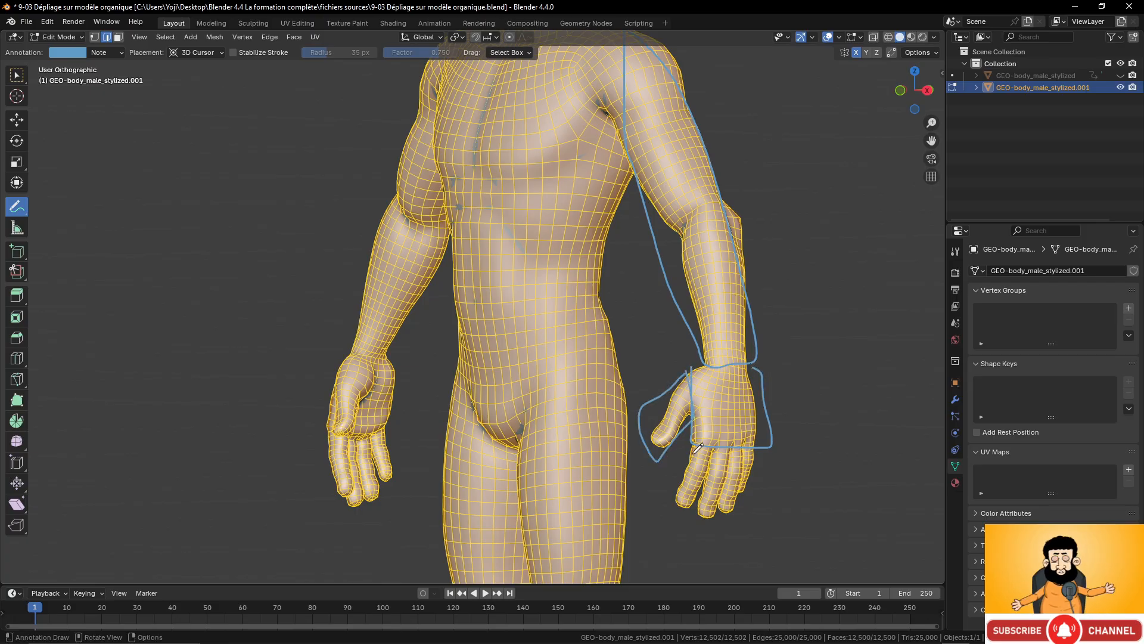
mouse_move(698, 448)
mouse_down()
mouse_move(718, 445)
mouse_move(703, 495)
mouse_move(661, 509)
mouse_move(696, 444)
mouse_up()
Annotate an outline around the torso from the shoulders down to the hips in front view
mouse_move(640, 379)
middle_down()
mouse_move(710, 316)
mouse_move(626, 325)
middle_up()
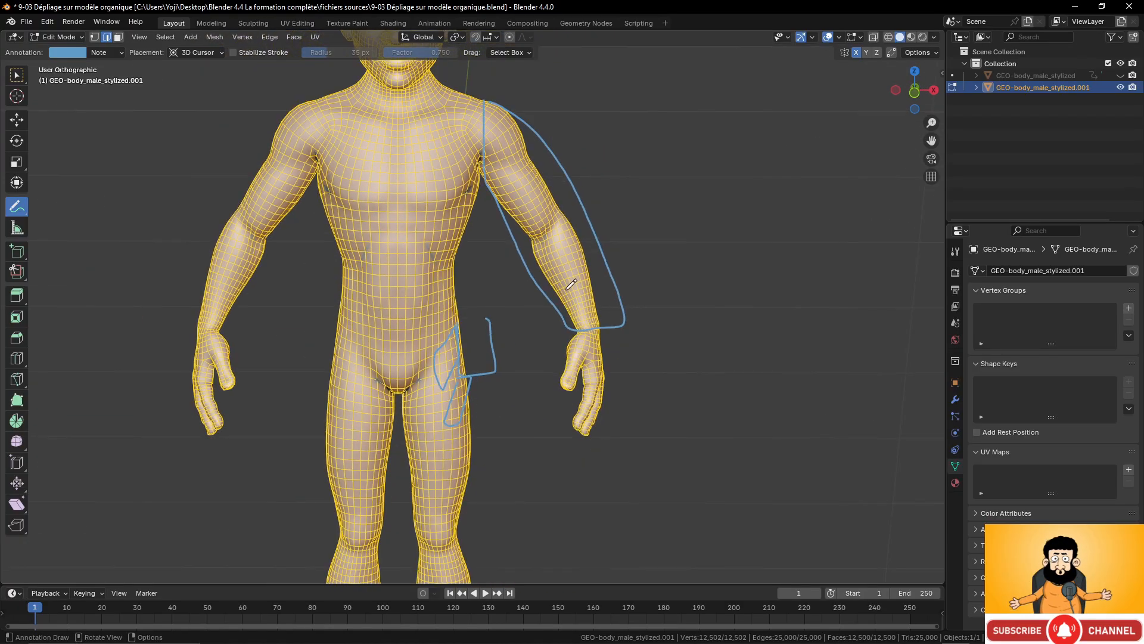
key(KP_1)
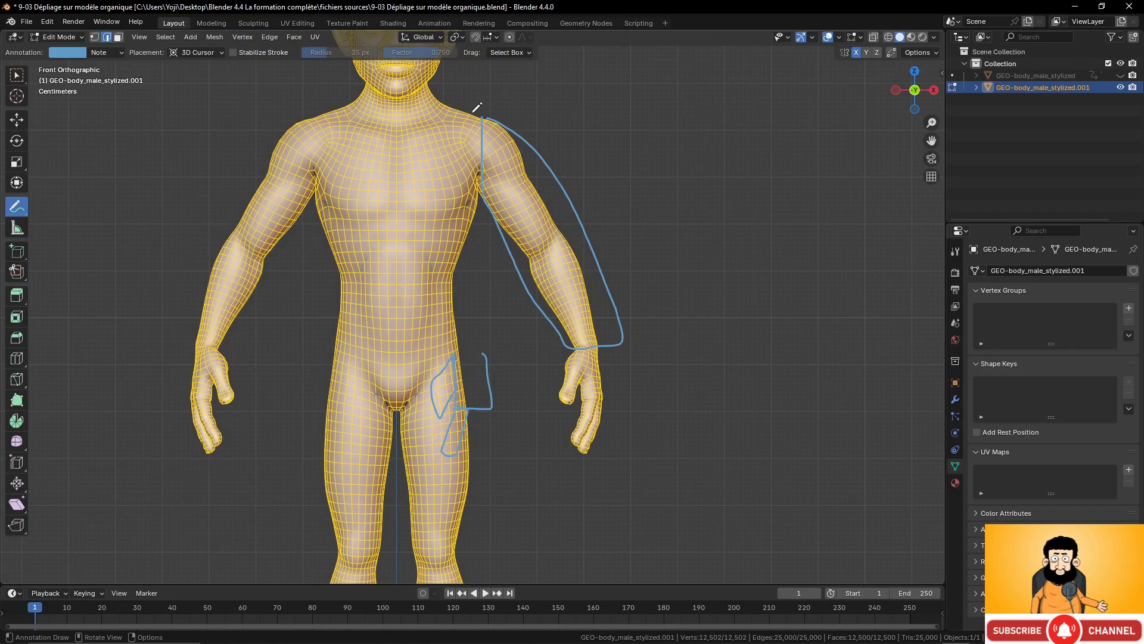
mouse_move(474, 112)
mouse_down()
mouse_move(478, 348)
mouse_move(335, 377)
mouse_move(314, 113)
mouse_move(480, 111)
mouse_up()
scroll(474, 407, down, 1)
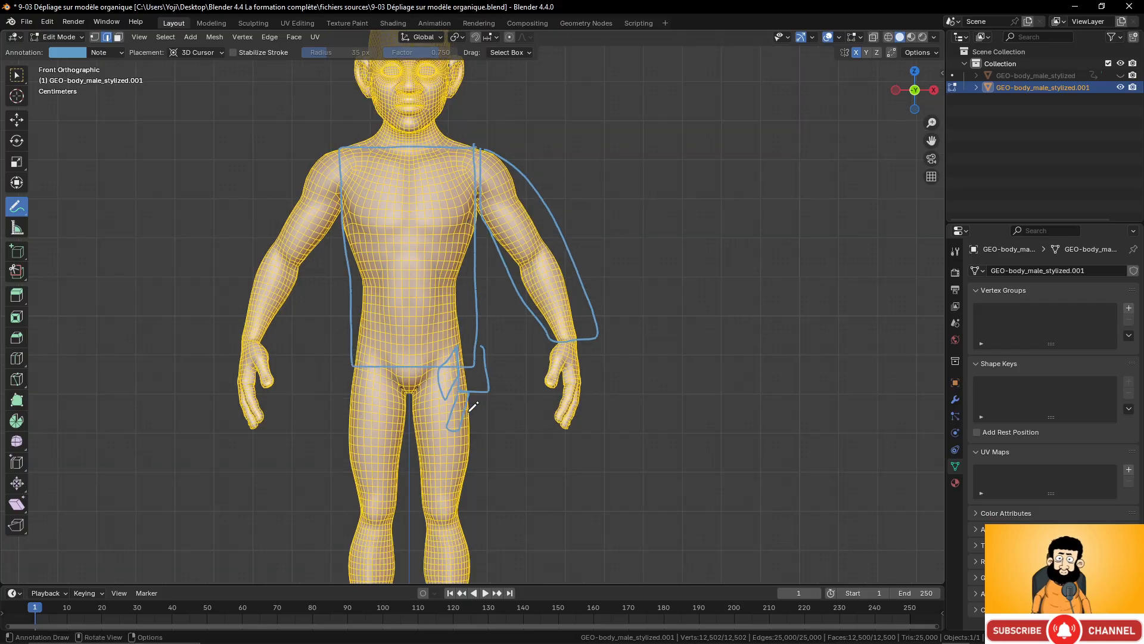
Annotate an outline around the character's left leg from the hip and crotch down to the ankle
mouse_move(465, 370)
mouse_down()
mouse_move(411, 403)
mouse_move(469, 413)
mouse_move(489, 542)
mouse_up()
scroll(490, 539, down, 2)
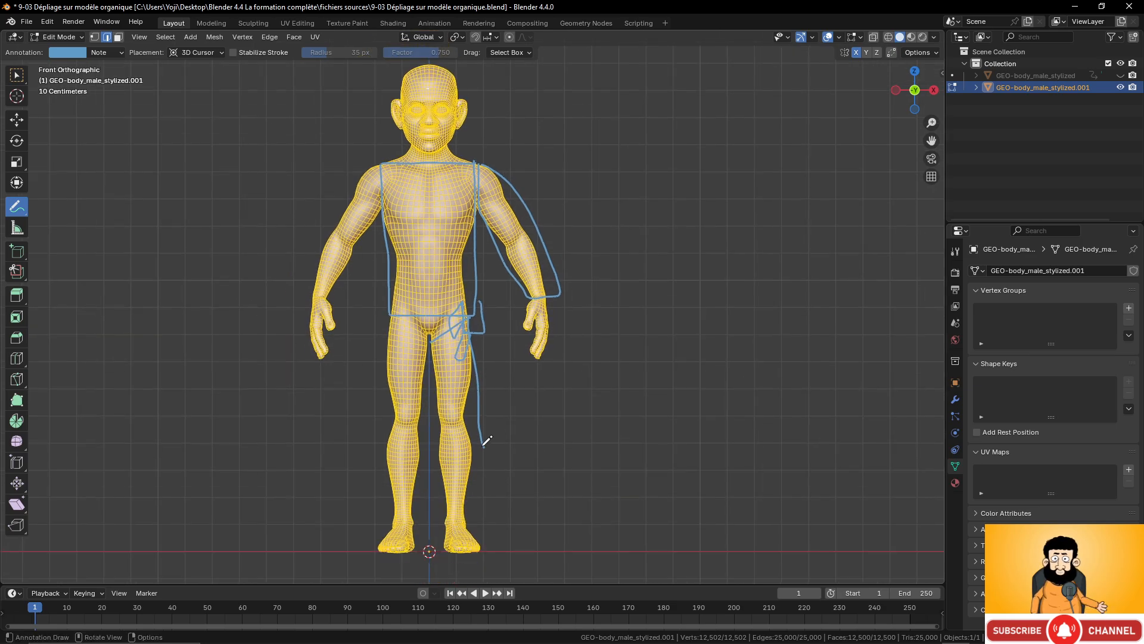
mouse_move(482, 451)
mouse_down()
mouse_move(486, 514)
mouse_move(433, 490)
mouse_move(430, 338)
mouse_up()
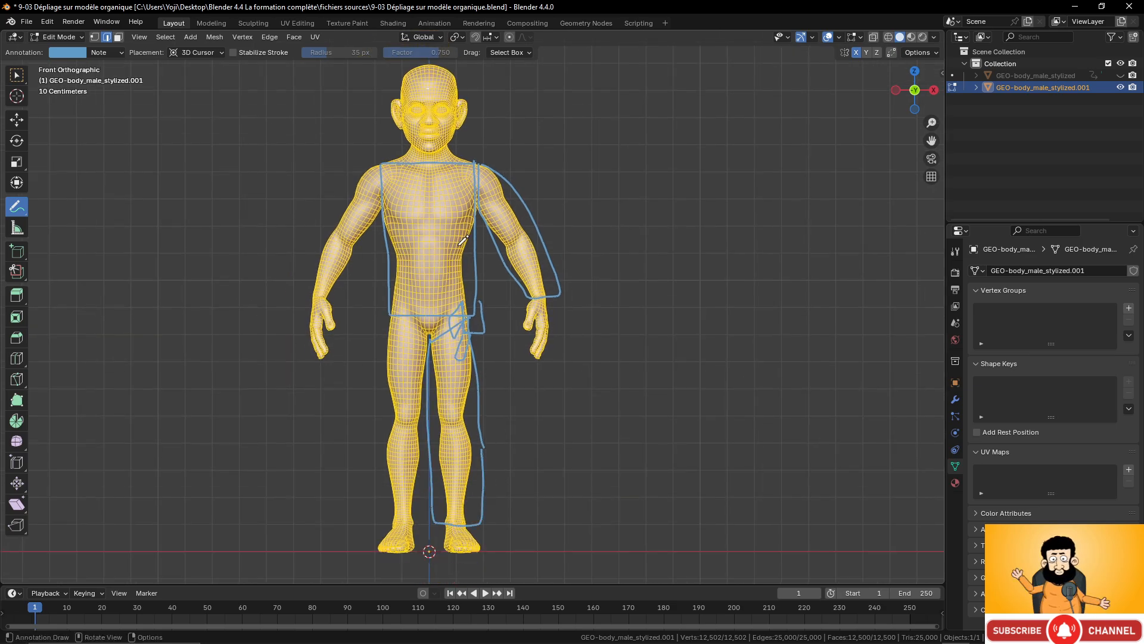
Examine the character's head, face, ear and neck from the side and three-quarter angles to plan its UV separation
scroll(463, 243, up, 4)
shift+middle_drag(469, 237, 518, 484)
scroll(485, 283, up, 2)
shift+middle_drag(485, 283, 529, 488)
middle_drag(520, 369, 391, 381)
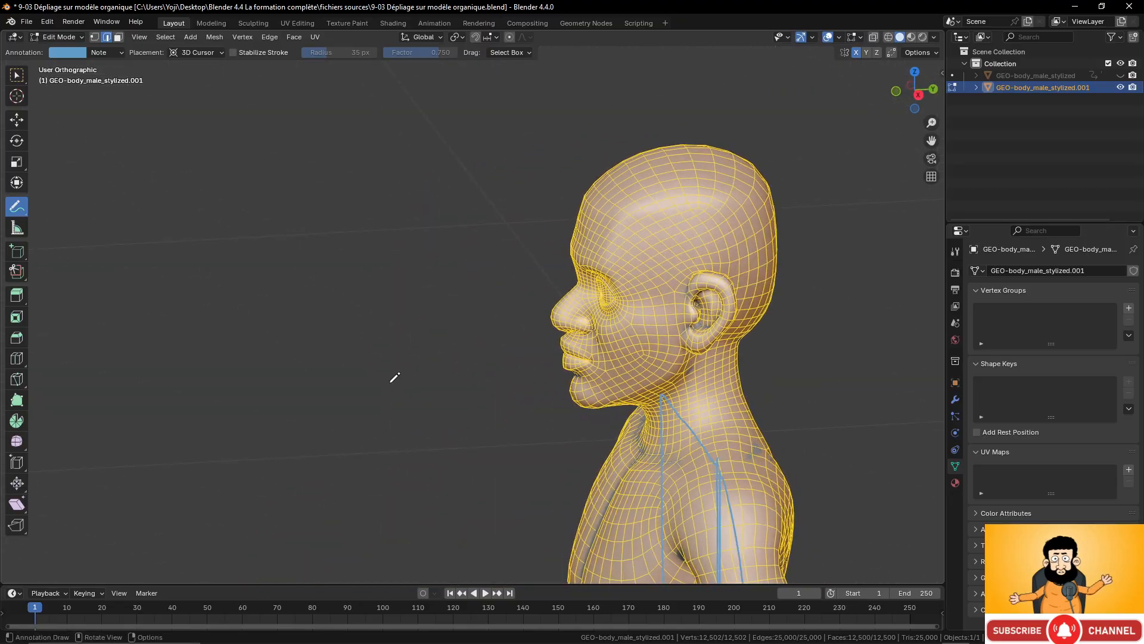
middle_drag(576, 400, 577, 375)
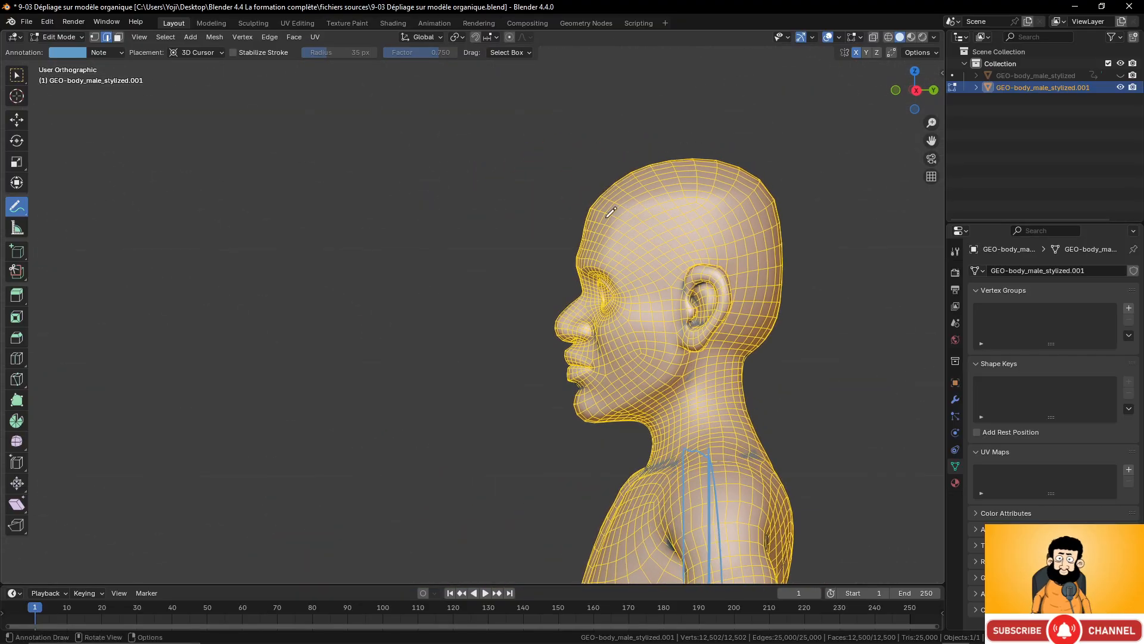
middle_drag(576, 275, 643, 234)
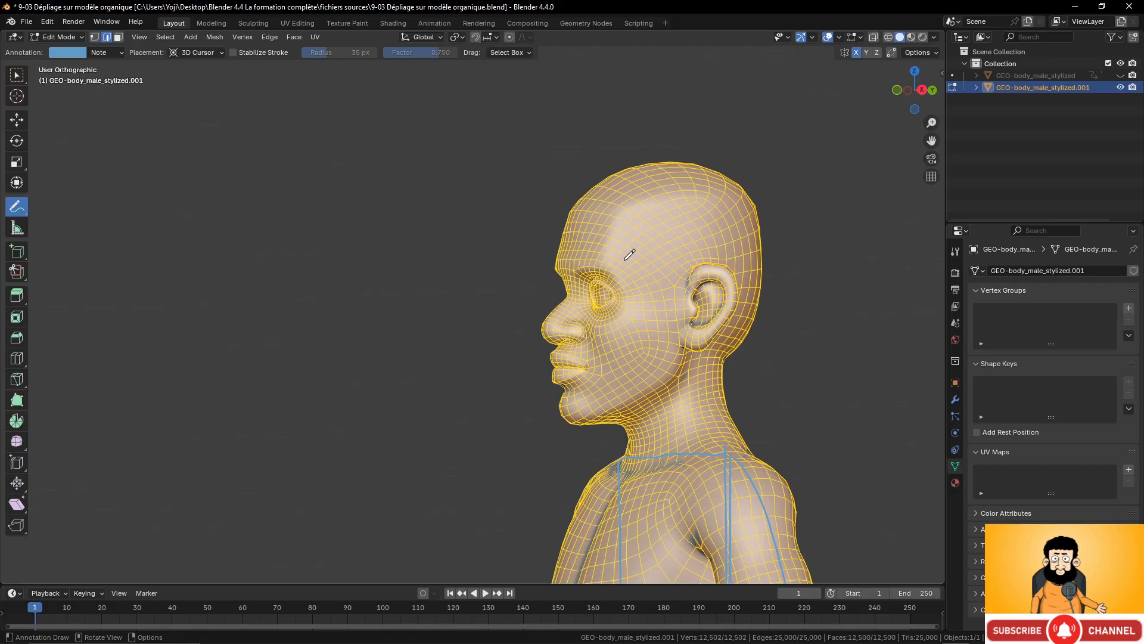
middle_drag(593, 322, 775, 311)
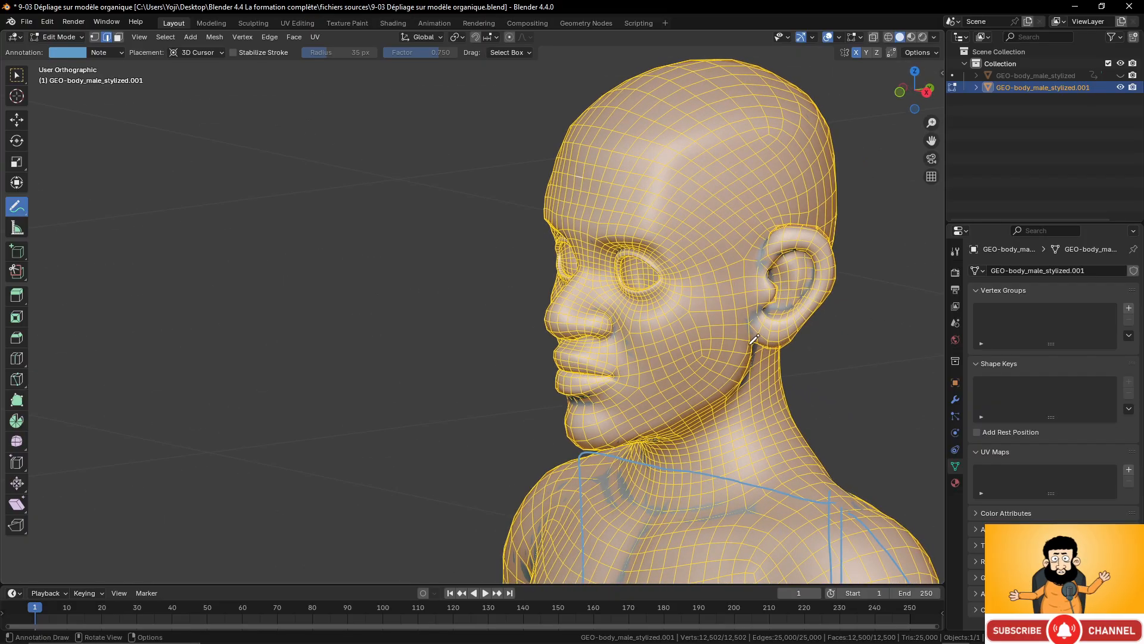
middle_drag(653, 280, 671, 274)
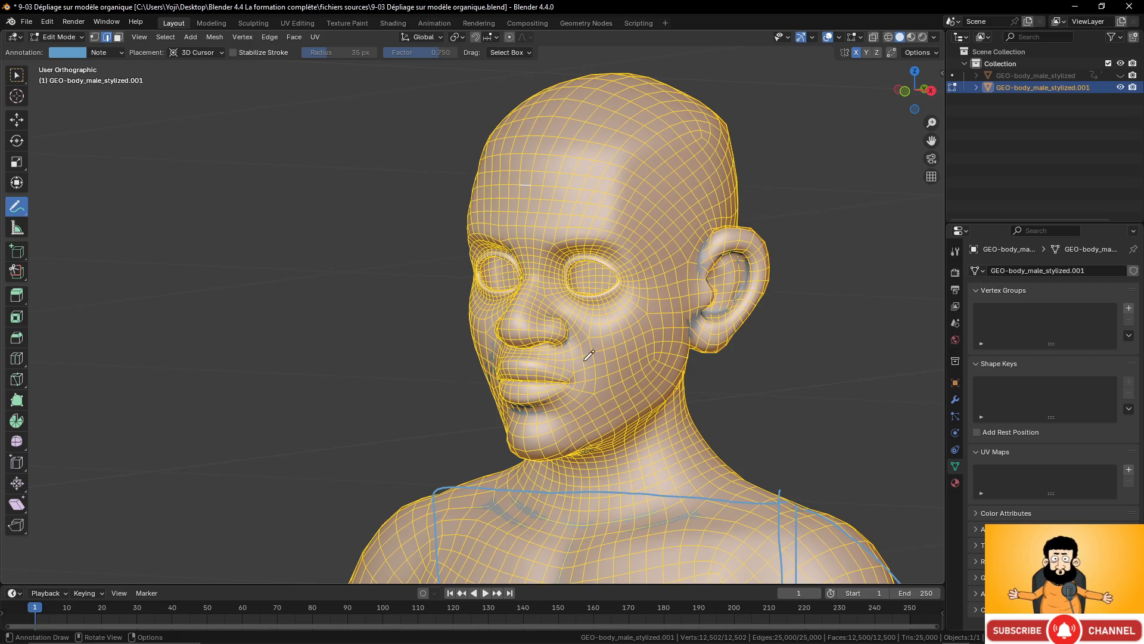
Erase all annotation outlines from the body in front orthographic view and switch back to the selection tool
scroll(589, 355, down, 8)
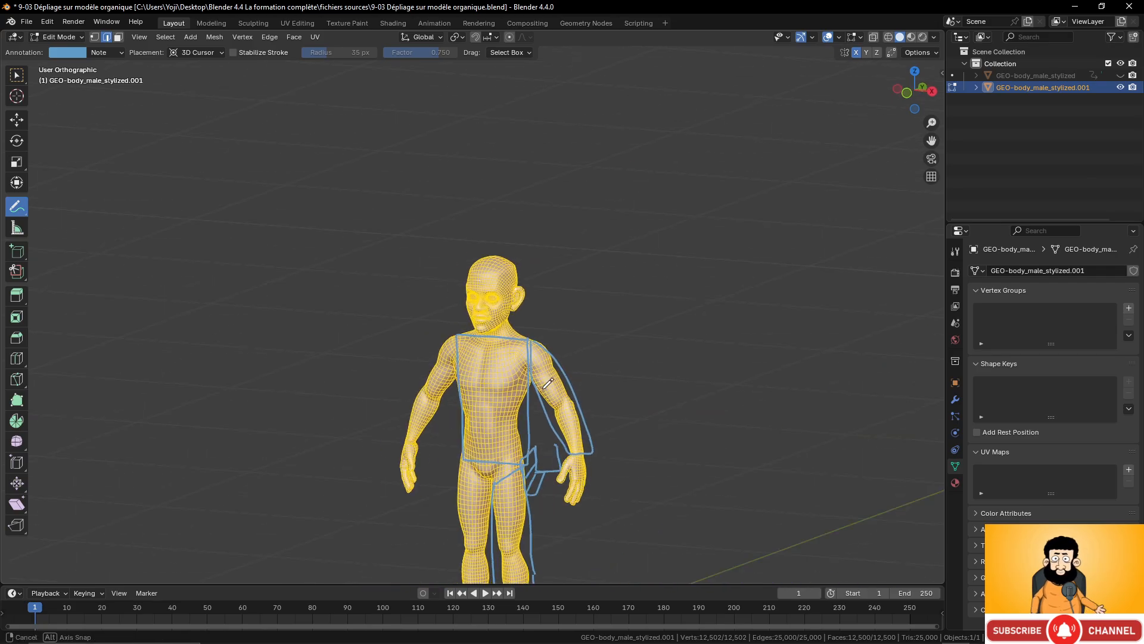
key(KP_1)
scroll(563, 381, down, 3)
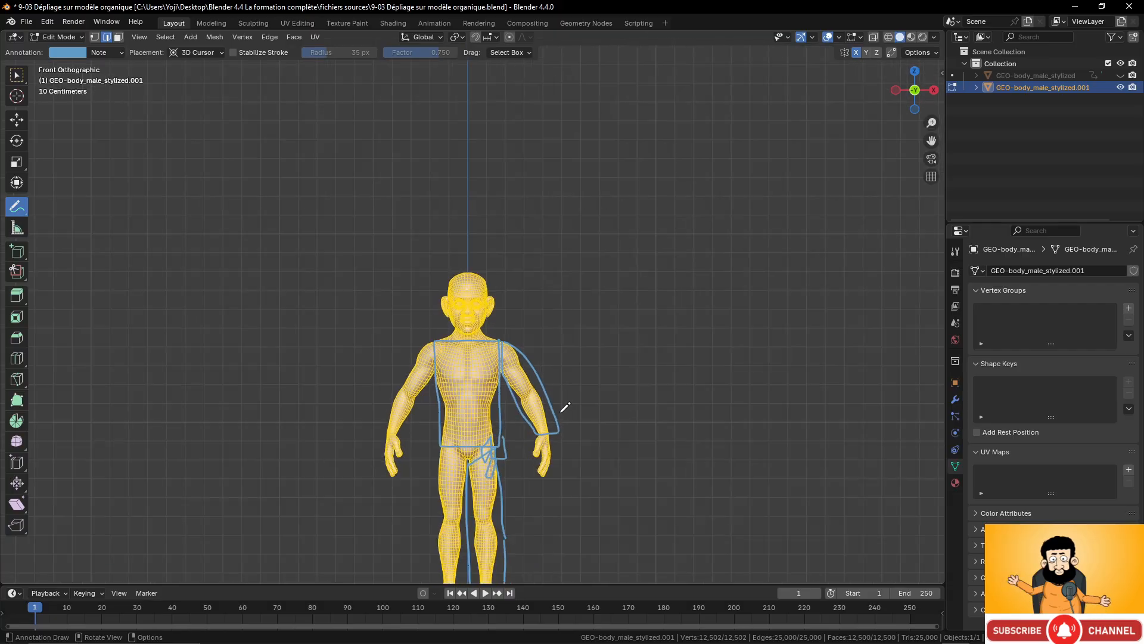
scroll(582, 337, up, 2)
scroll(583, 338, down, 1)
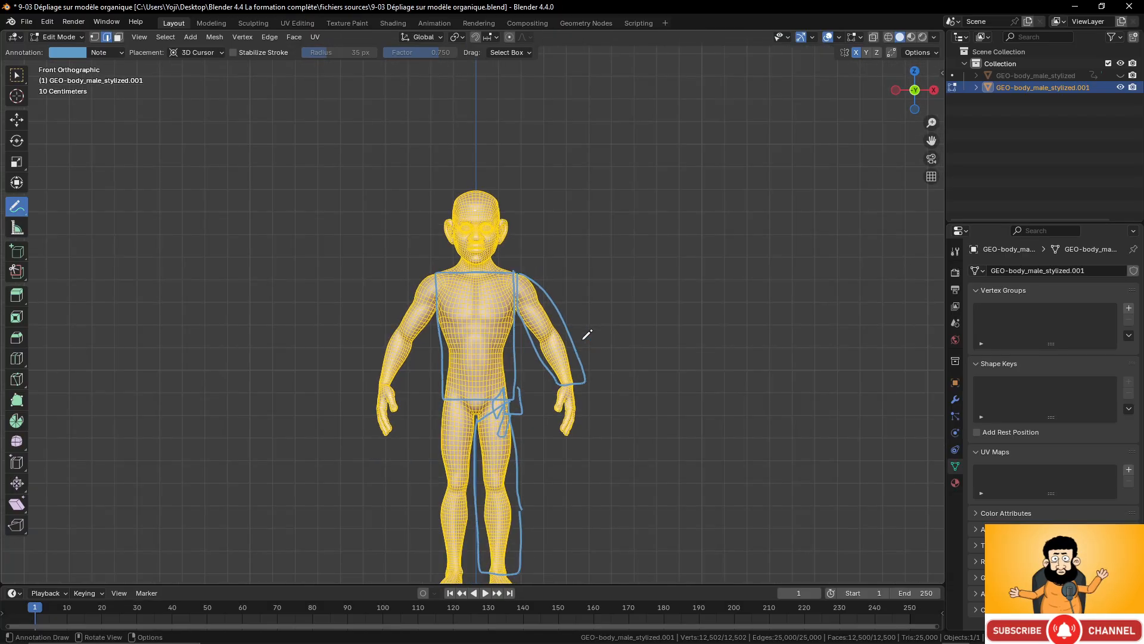
middle_drag(583, 338, 584, 320)
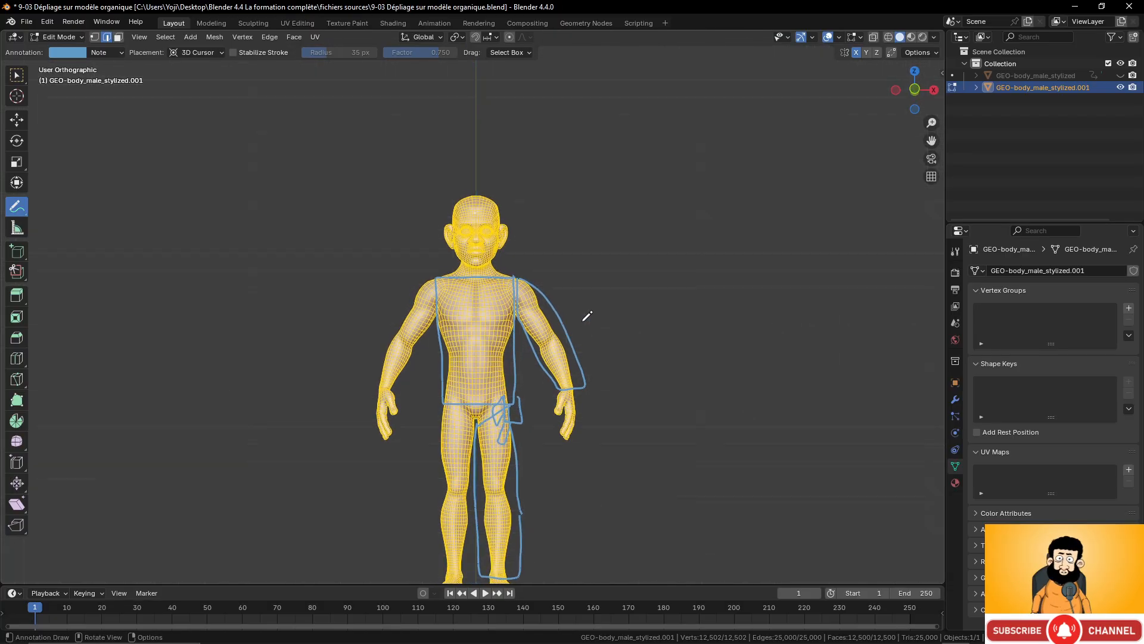
key(KP_1)
mouse_move(480, 269)
ctrl+mouse_down()
mouse_move(539, 301)
mouse_move(499, 416)
mouse_move(487, 508)
mouse_move(527, 508)
mouse_move(462, 548)
mouse_move(488, 557)
mouse_move(493, 395)
mouse_move(460, 383)
mouse_move(444, 268)
mouse_move(535, 327)
mouse_move(572, 376)
mouse_move(603, 352)
ctrl+mouse_up()
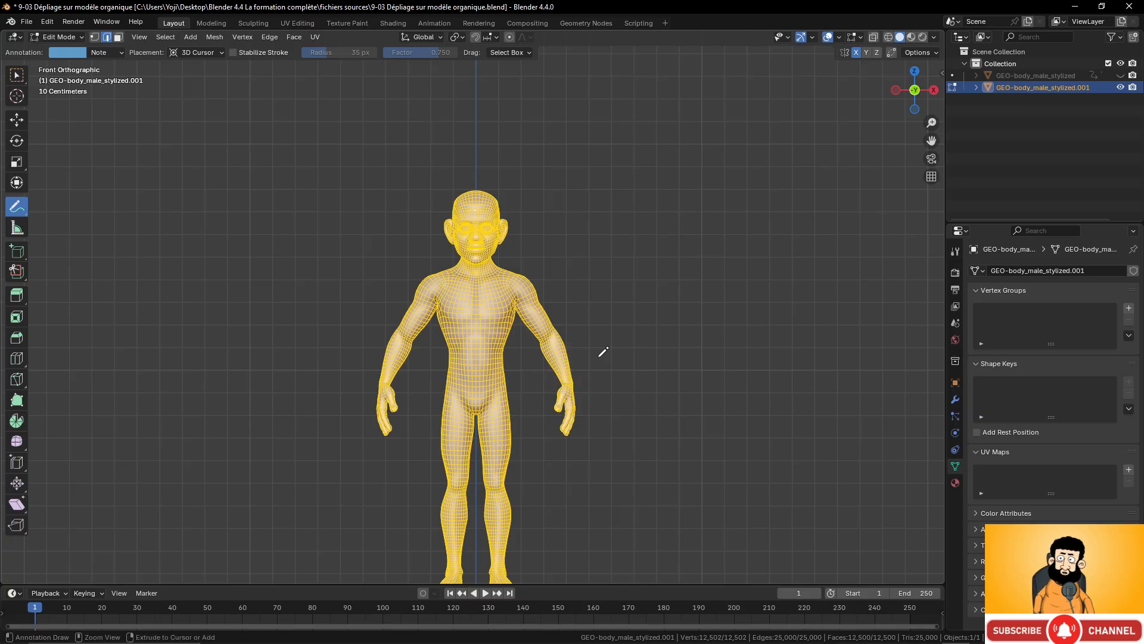
click(16, 75)
Enable On Cage in the body's Subdivision modifier so the edit mesh follows the subdivided surface
scroll(513, 292, up, 7)
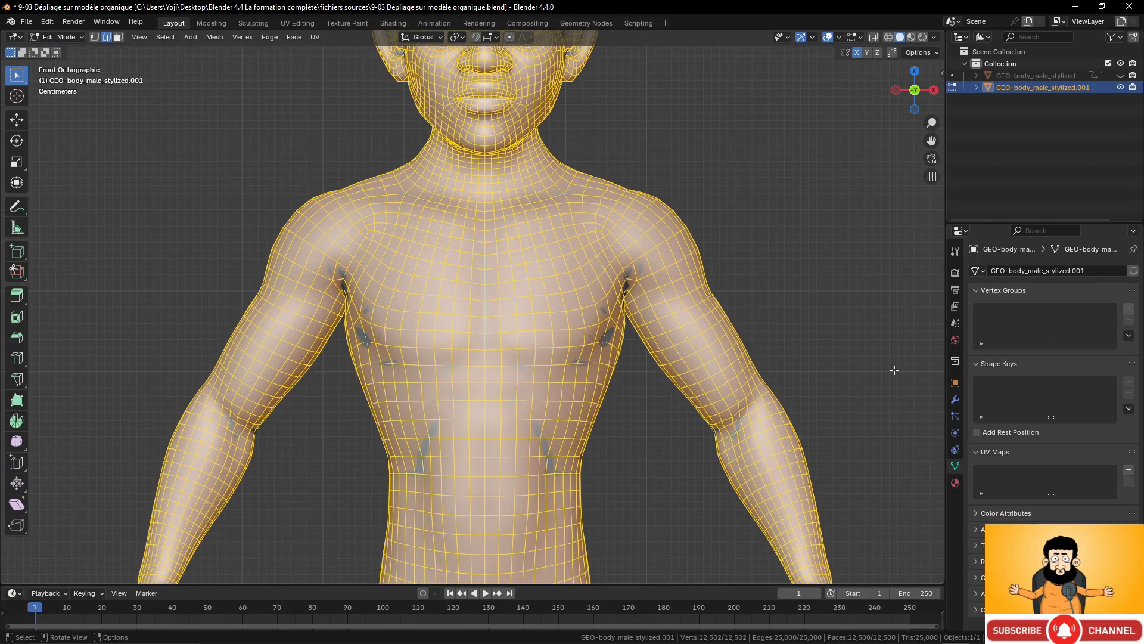
click(955, 399)
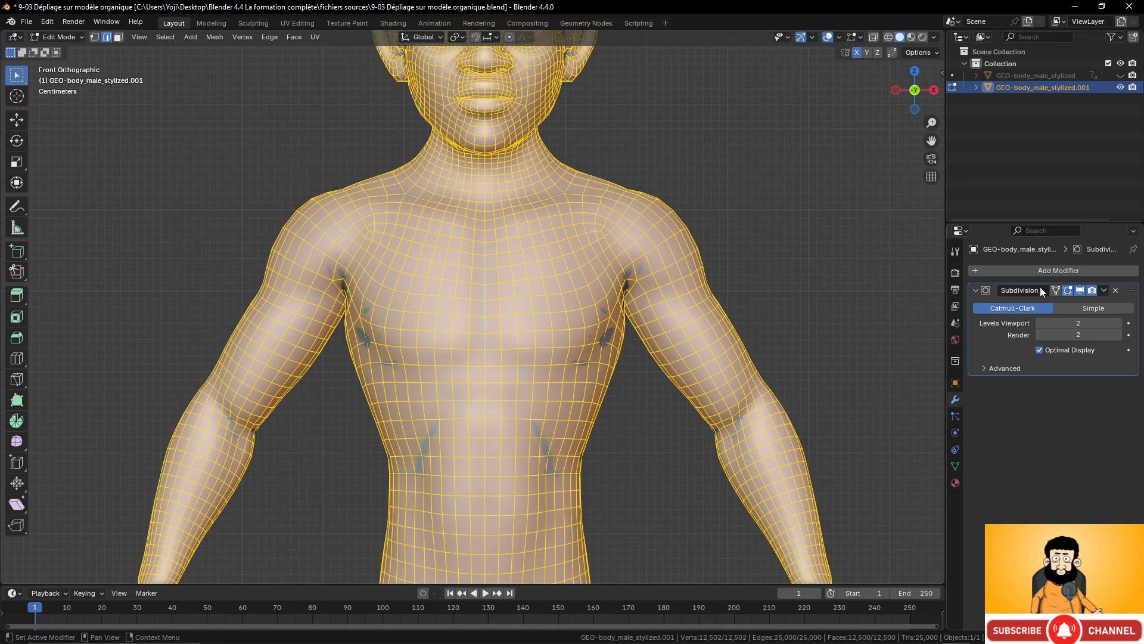
click(1039, 350)
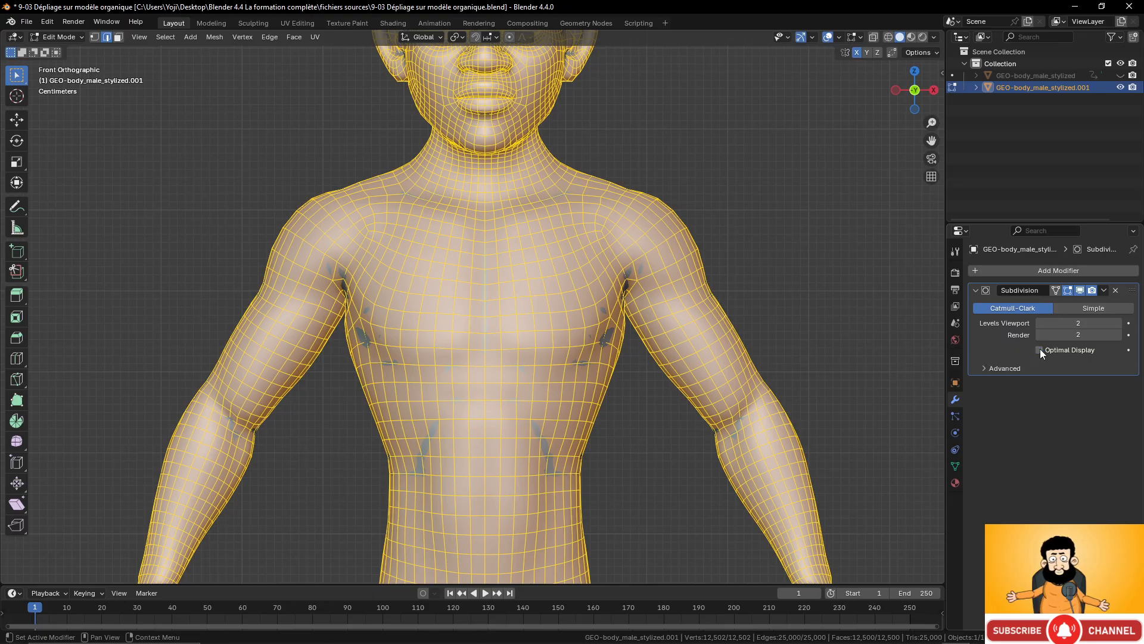
click(1039, 350)
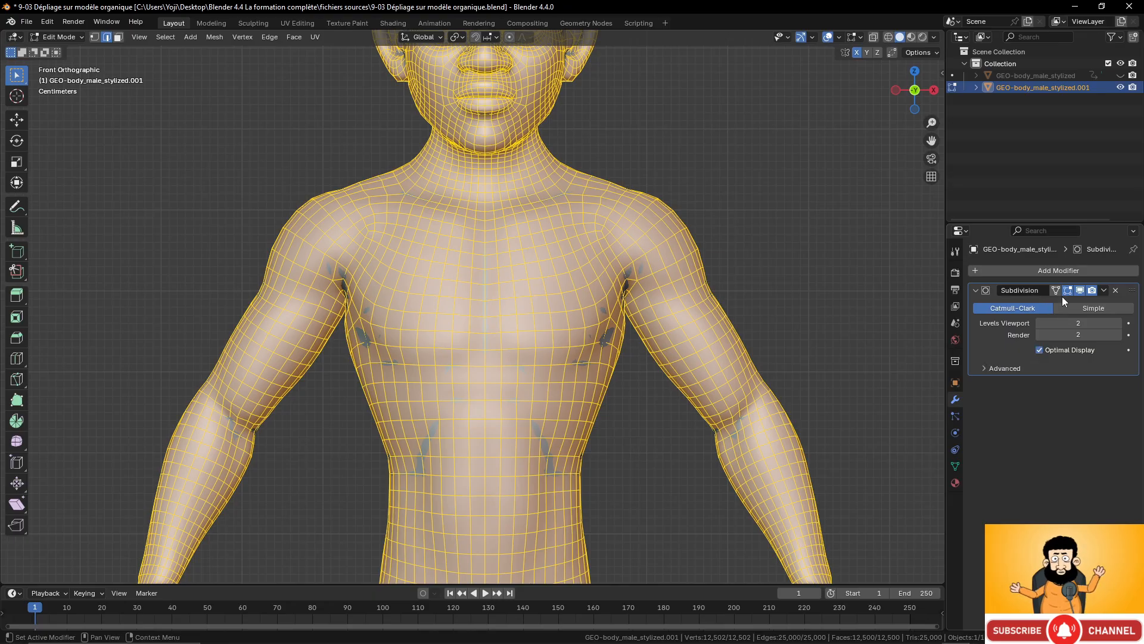
click(1057, 289)
scroll(593, 262, down, 4)
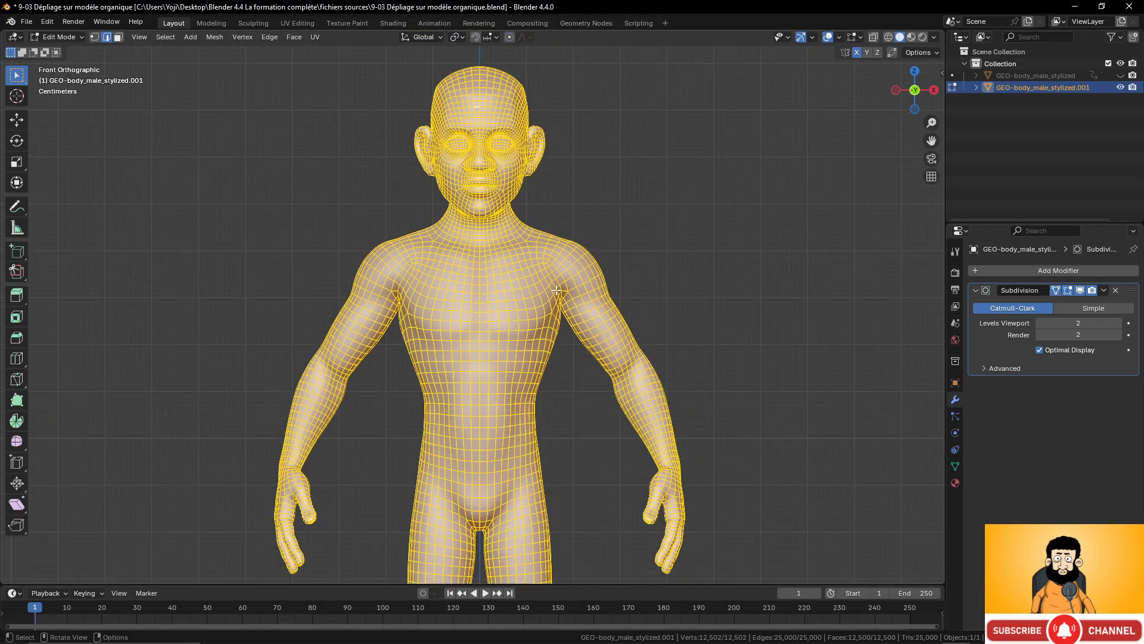
scroll(593, 262, up, 3)
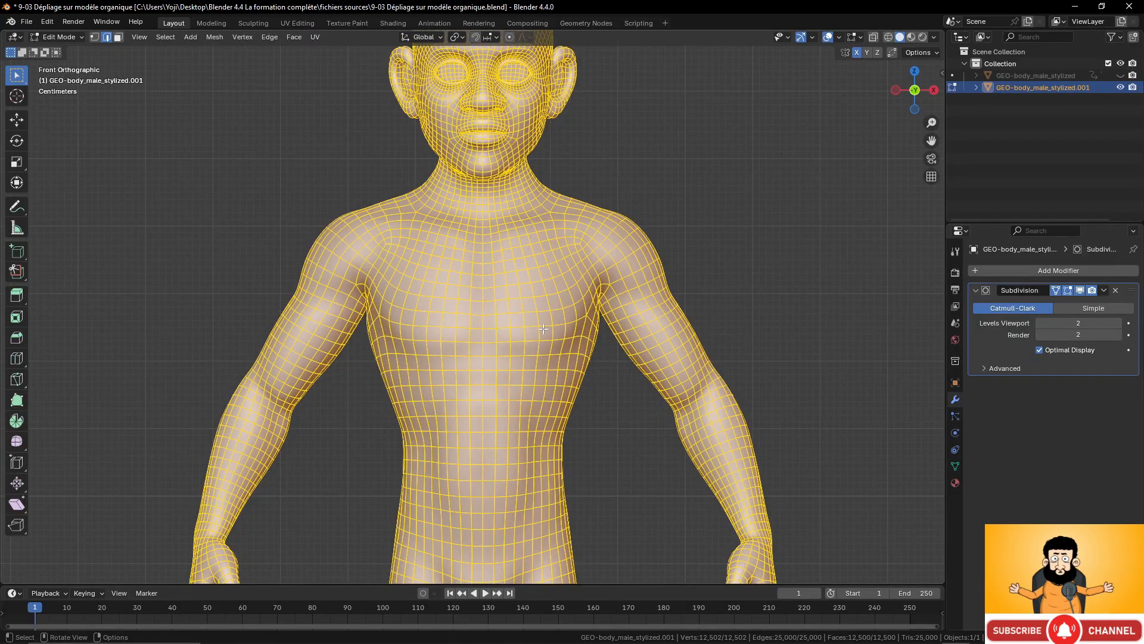
Switch to the UV Editing workspace with the body mesh in Edit Mode
click(298, 22)
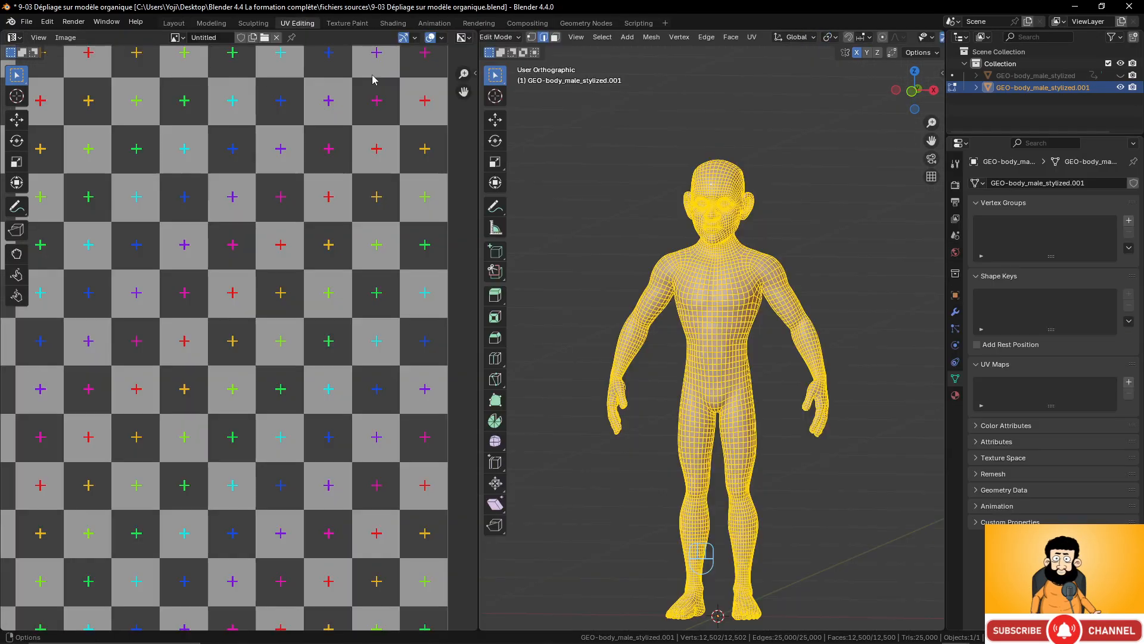
middle_drag(393, 83, 304, 80)
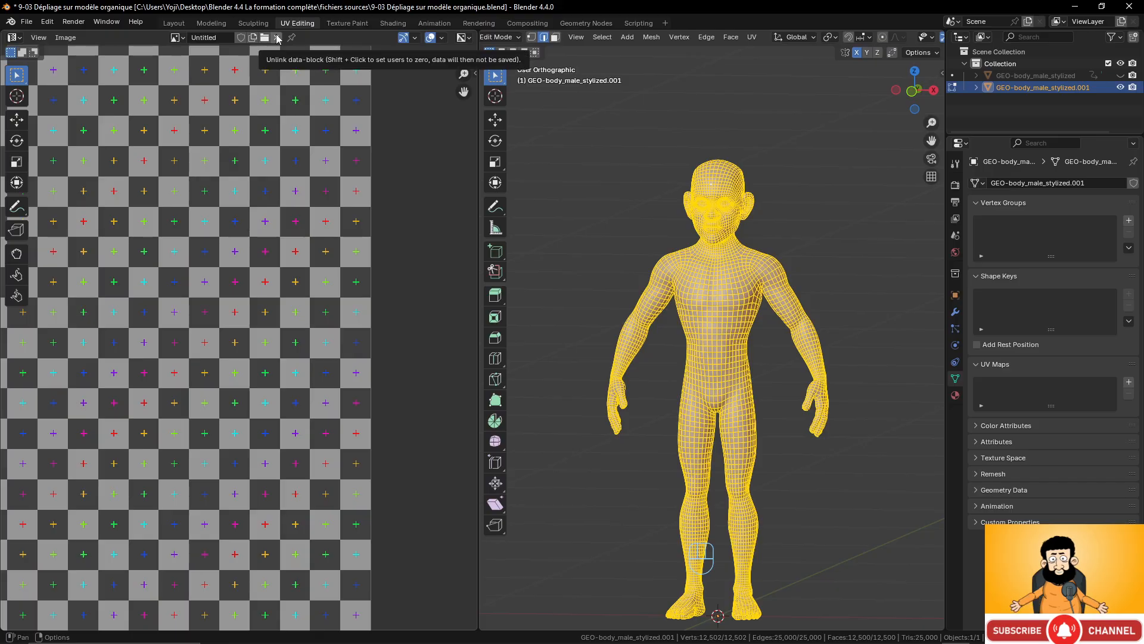
Unlink the colour grid image from the UV editor
click(277, 38)
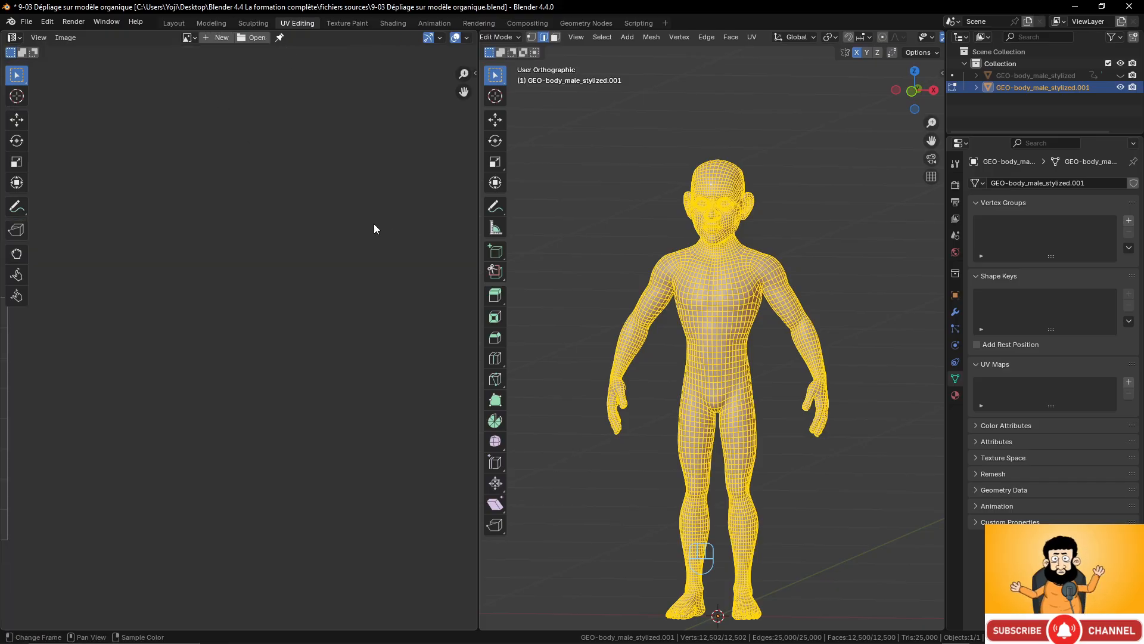
Mark the horizontal edge loop around the base of the neck as a seam
scroll(751, 308, up, 4)
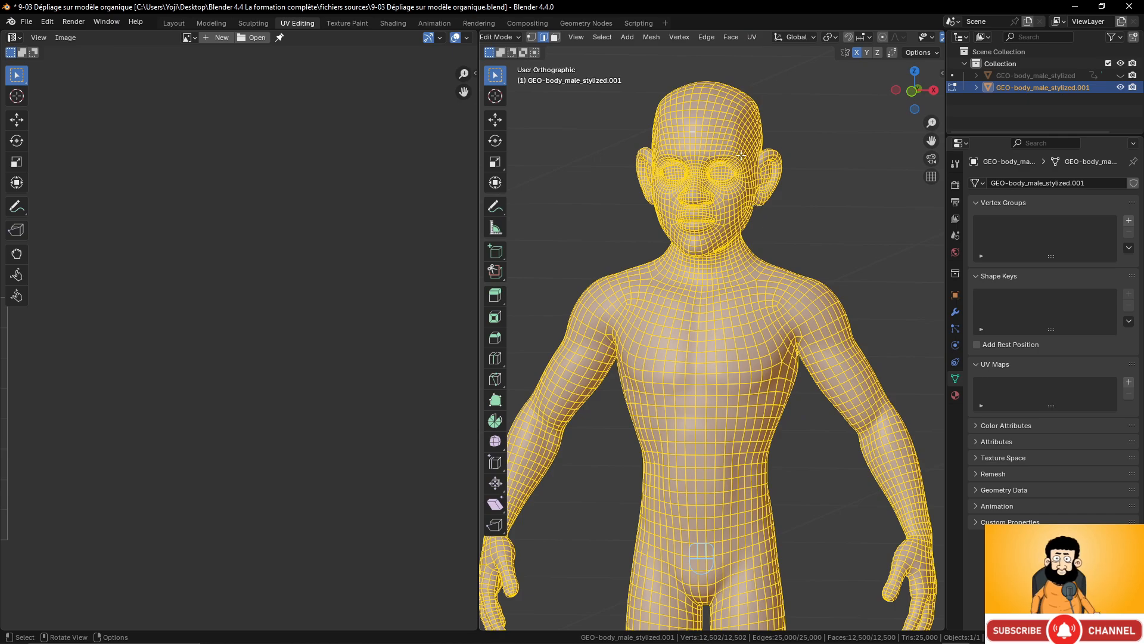
scroll(785, 183, up, 5)
shift+middle_drag(785, 183, 828, 238)
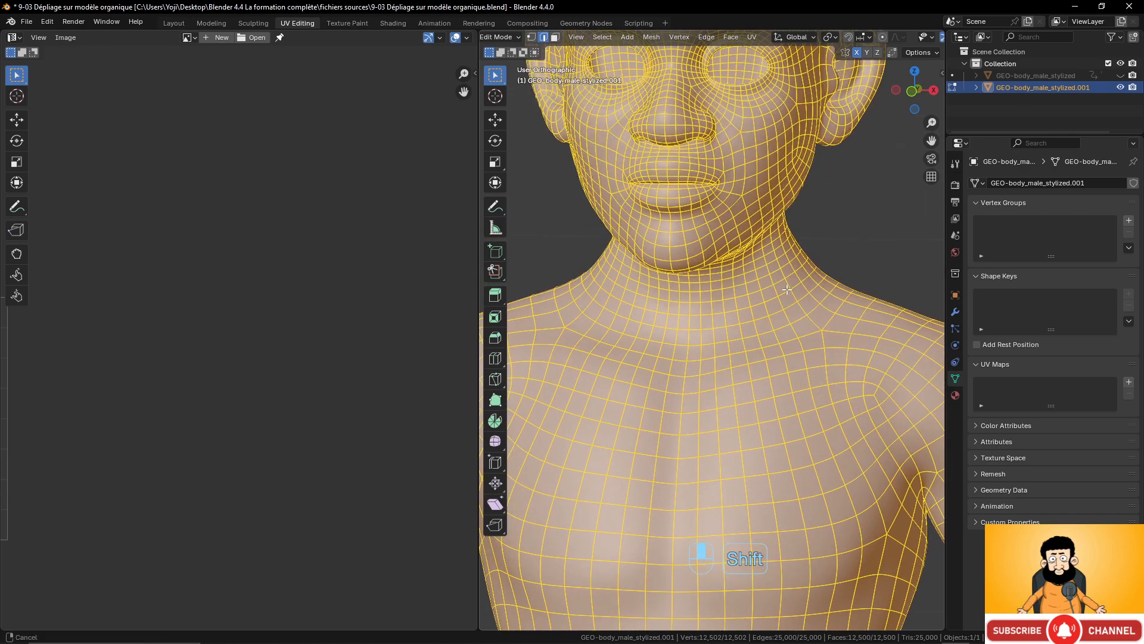
middle_drag(870, 206, 739, 263)
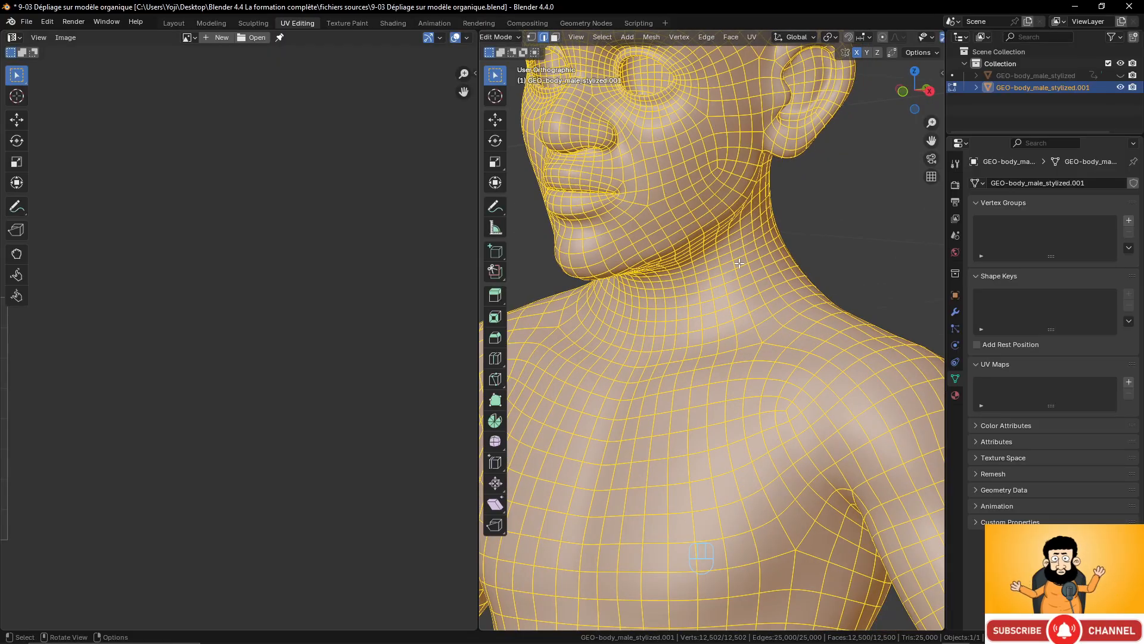
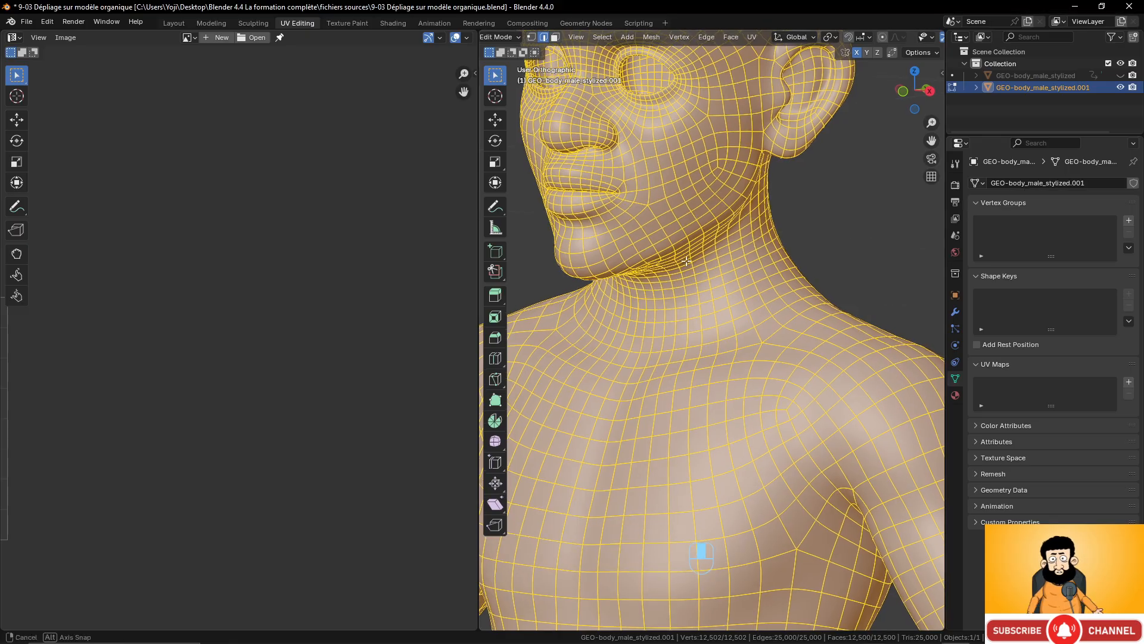
middle_drag(663, 264, 699, 253)
alt+click(678, 324)
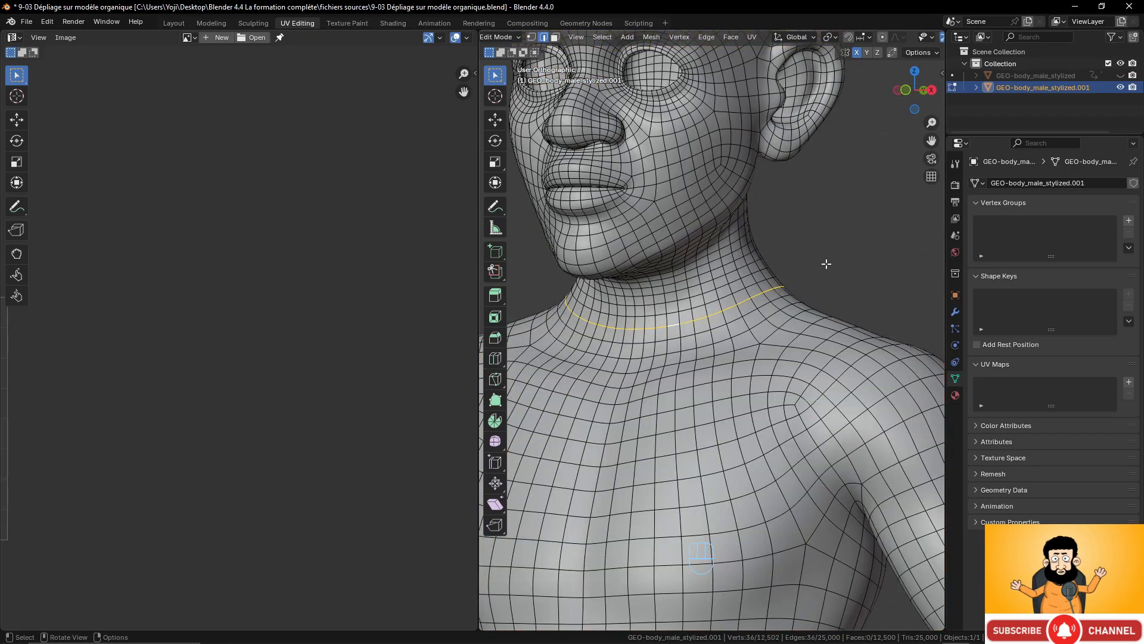
middle_drag(825, 263, 701, 316)
scroll(772, 267, down, 2)
key(ctrl+e)
click(717, 330)
Mark a seam along the centre edge path from the neck seam up the back of the head and over to the upper forehead
click(802, 360)
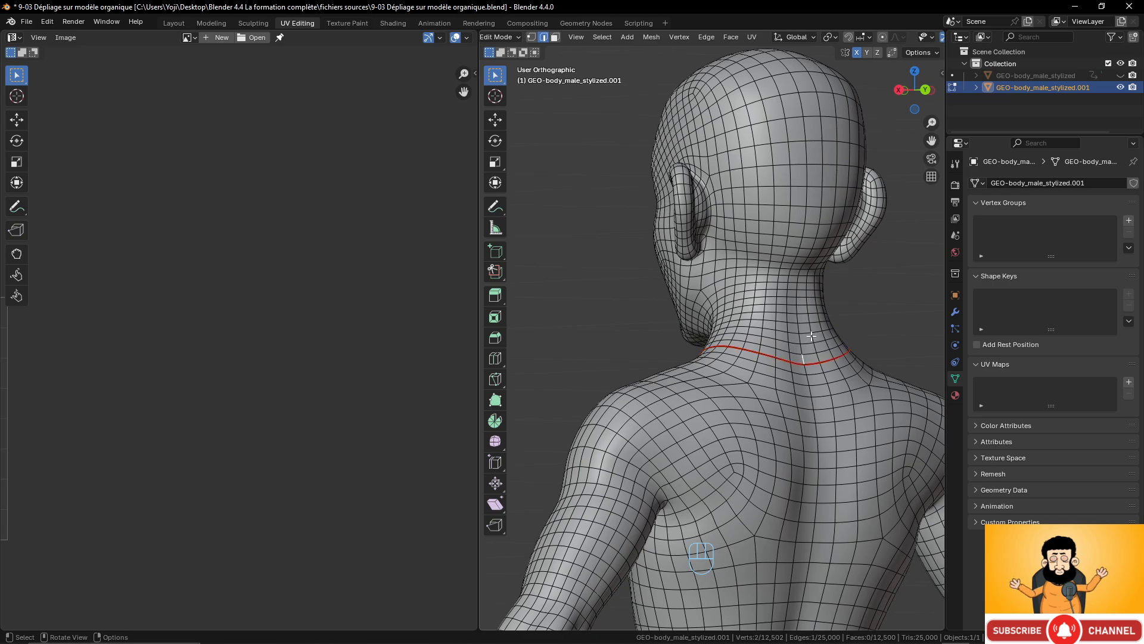
middle_drag(802, 360, 828, 187)
ctrl+click(791, 301)
ctrl+click(808, 188)
ctrl+click(745, 106)
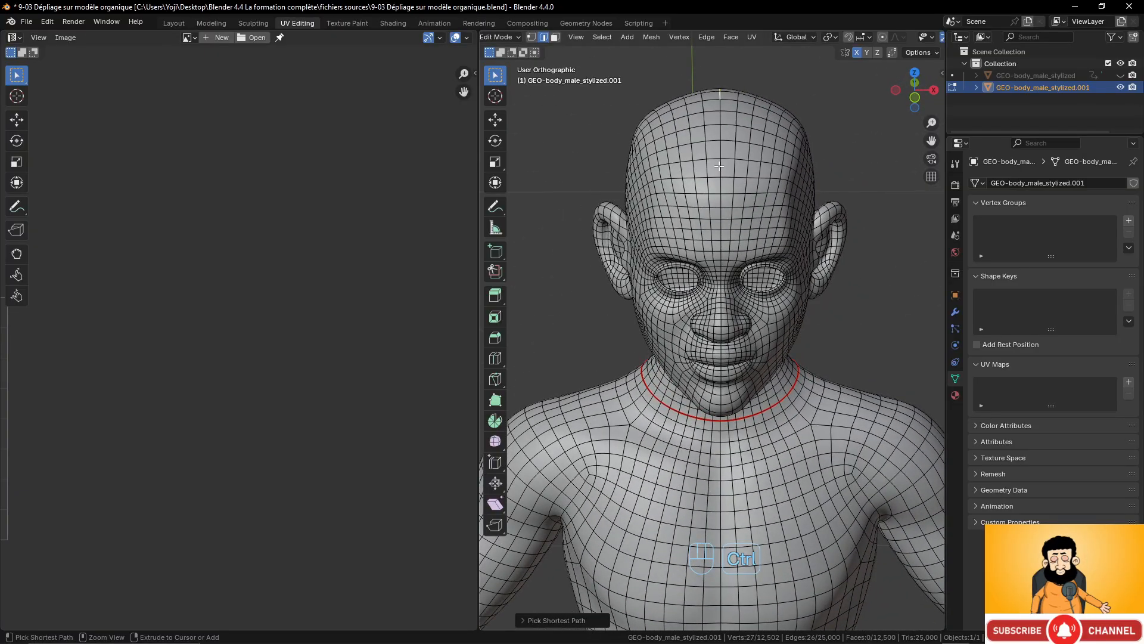
ctrl+click(719, 166)
middle_drag(719, 166, 587, 203)
key(ctrl+e)
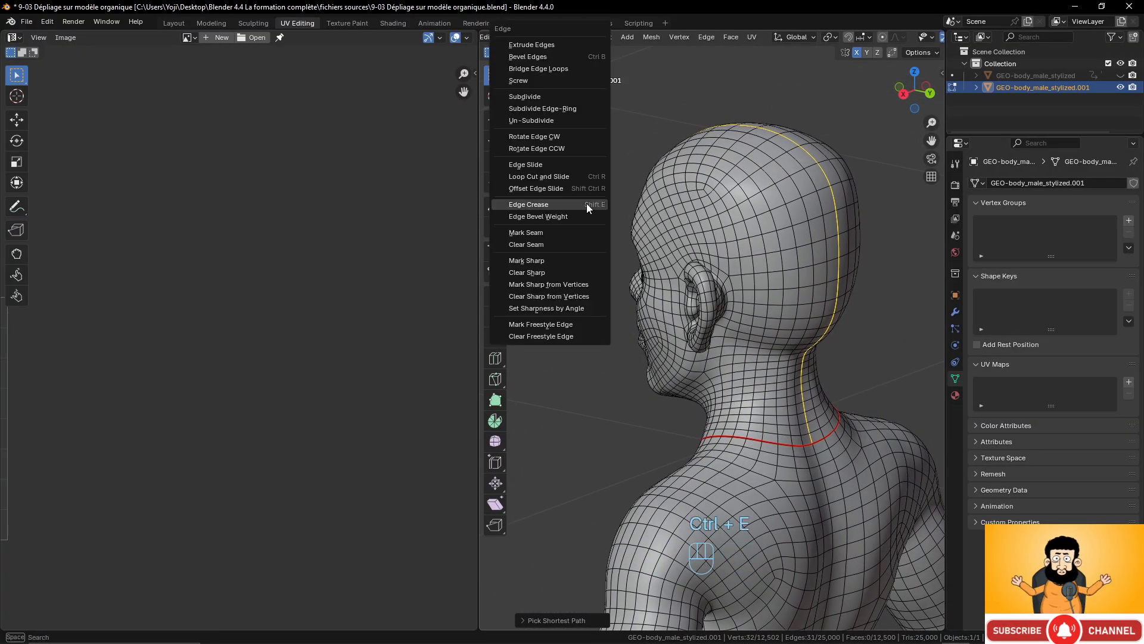
click(581, 231)
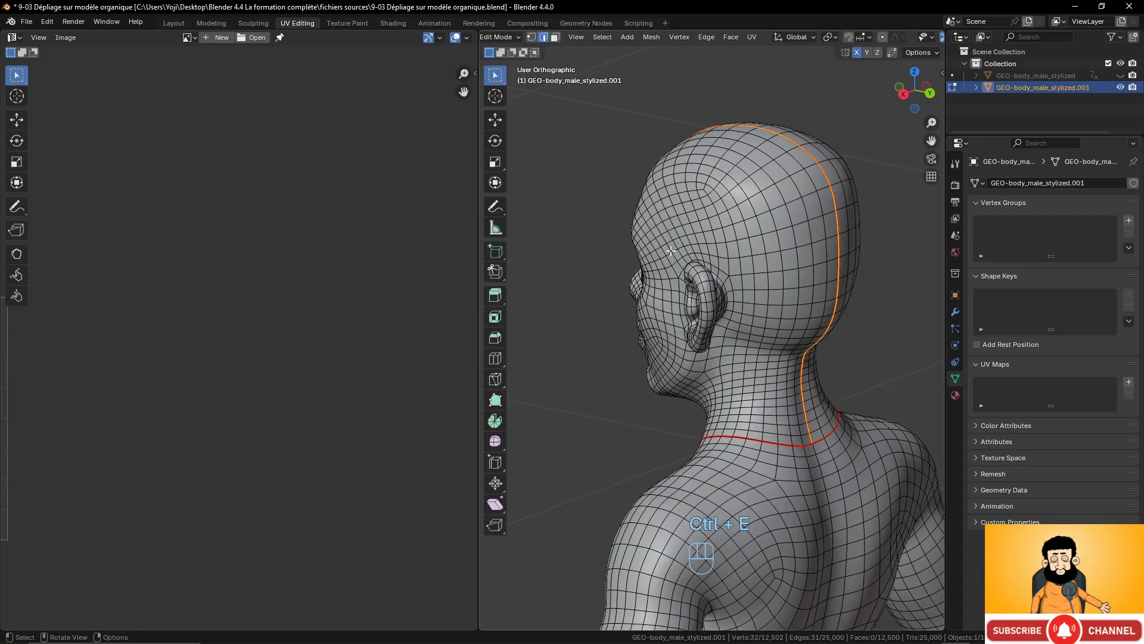
Unwrap the entire body mesh with the Angle Based method
scroll(745, 274, down, 4)
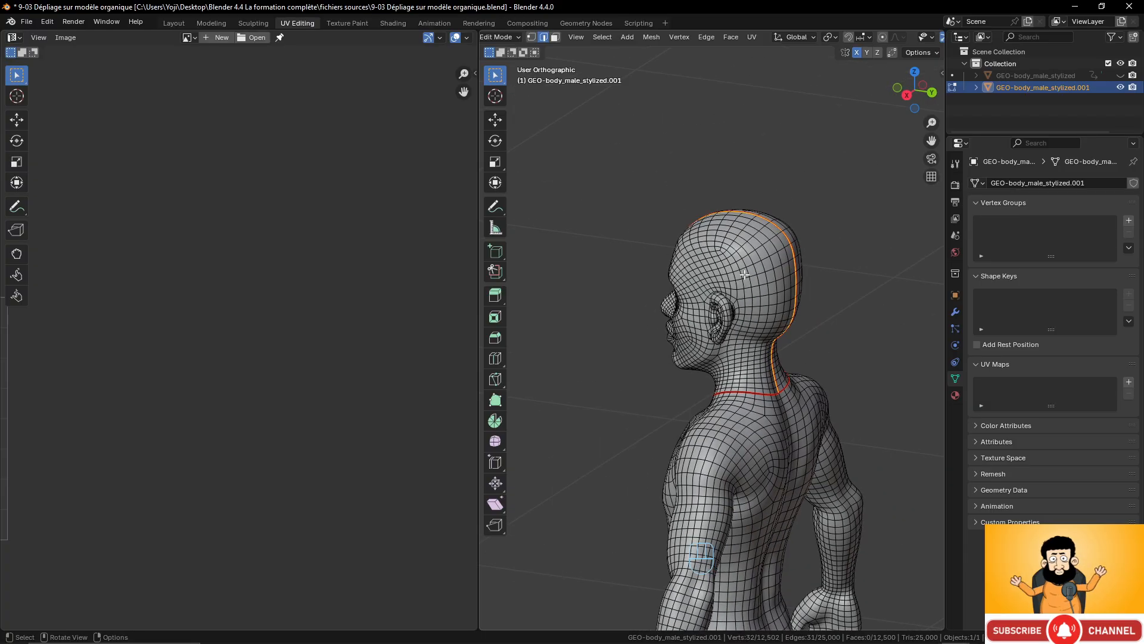
key(a)
key(u)
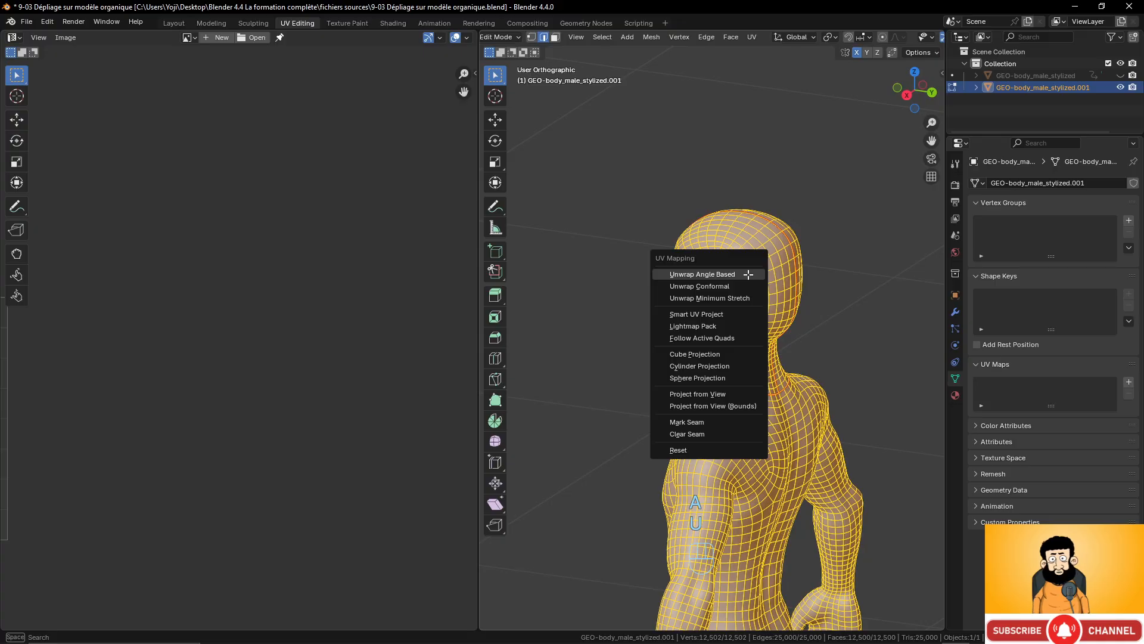
click(744, 274)
scroll(293, 288, up, 10)
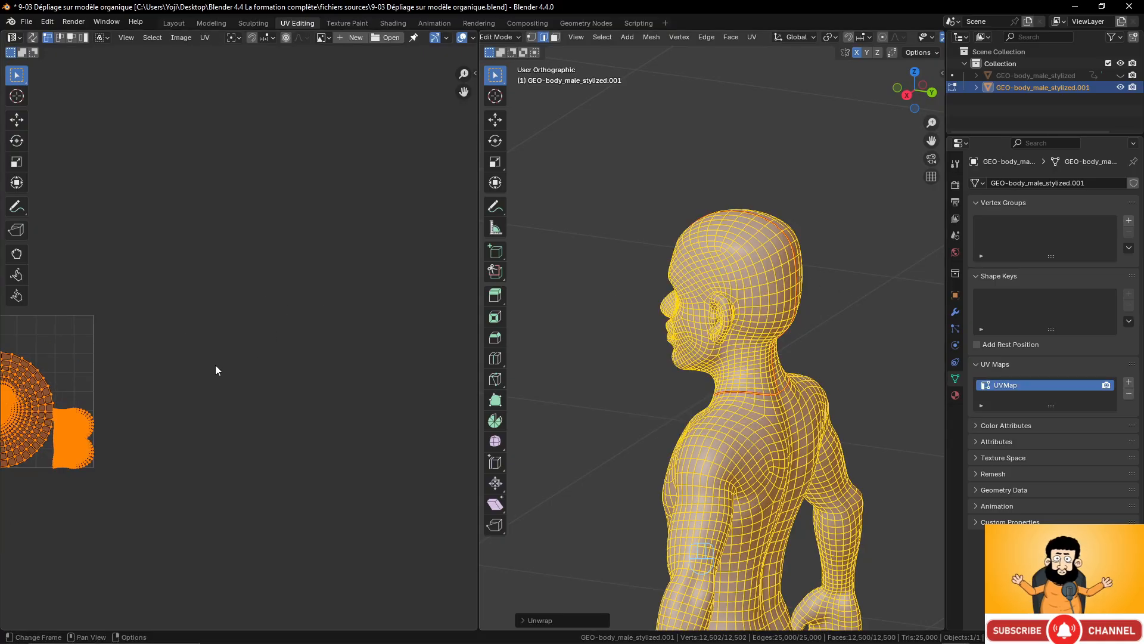
scroll(301, 322, down, 3)
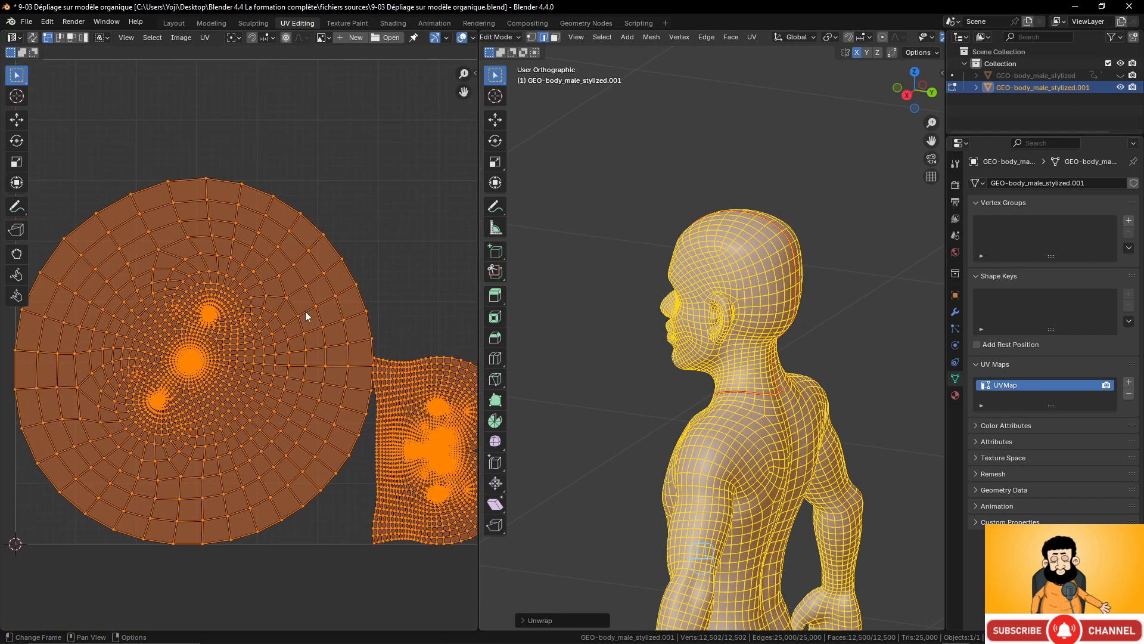
Examine the body's UV island, especially the densely packed areas, alongside the 3D model
middle_drag(702, 430, 826, 434)
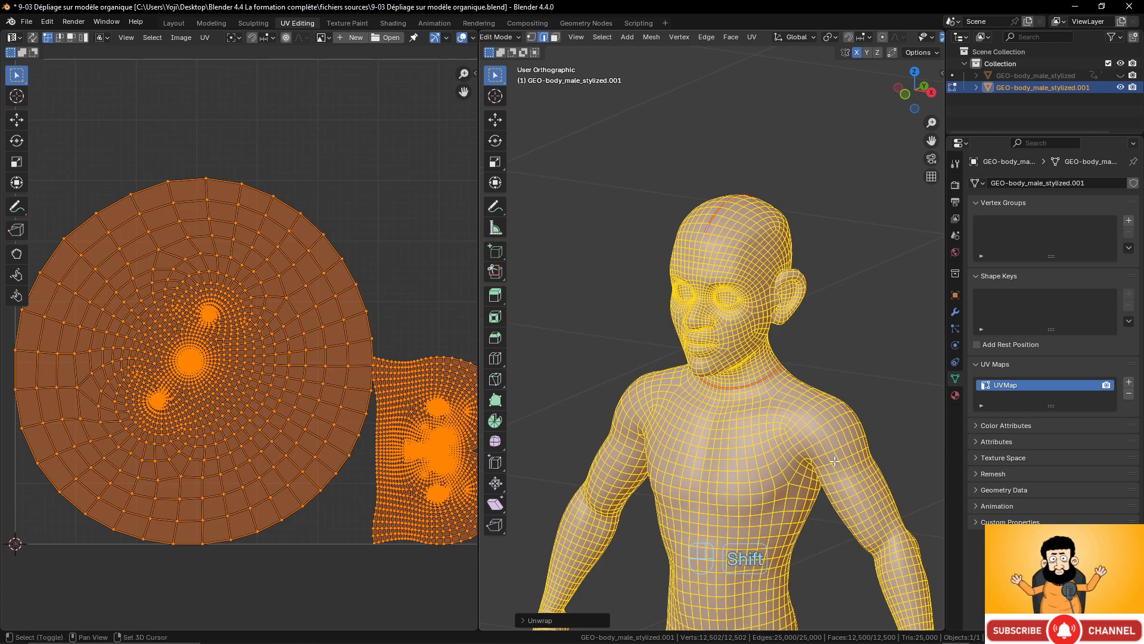
shift+middle_drag(837, 495, 806, 244)
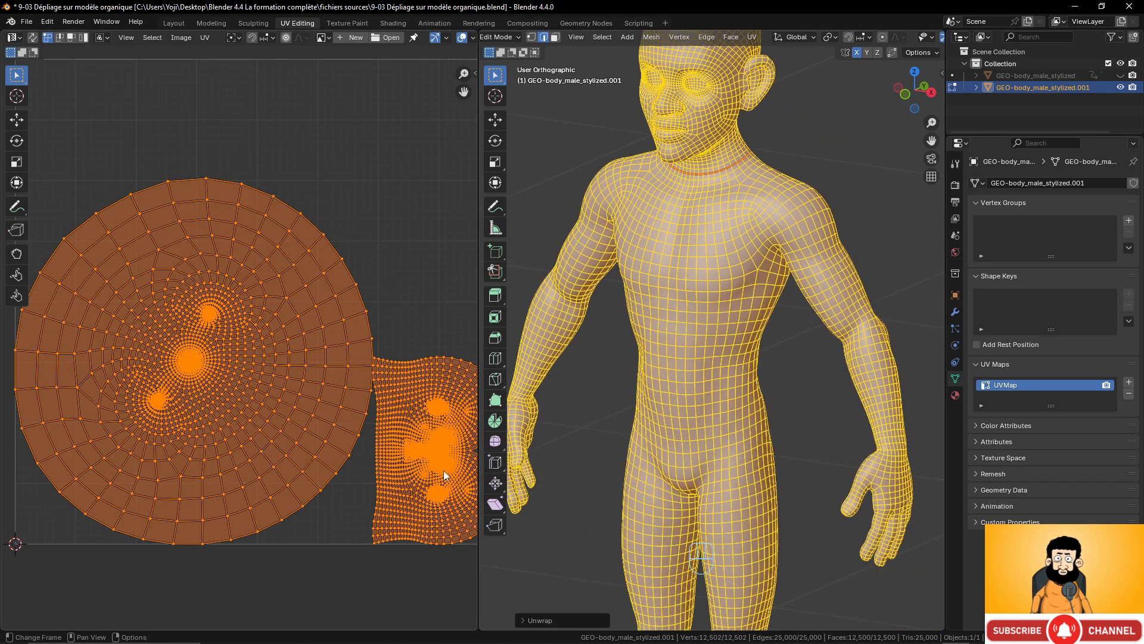
scroll(148, 380, up, 4)
scroll(149, 380, up, 3)
middle_drag(150, 303, 233, 352)
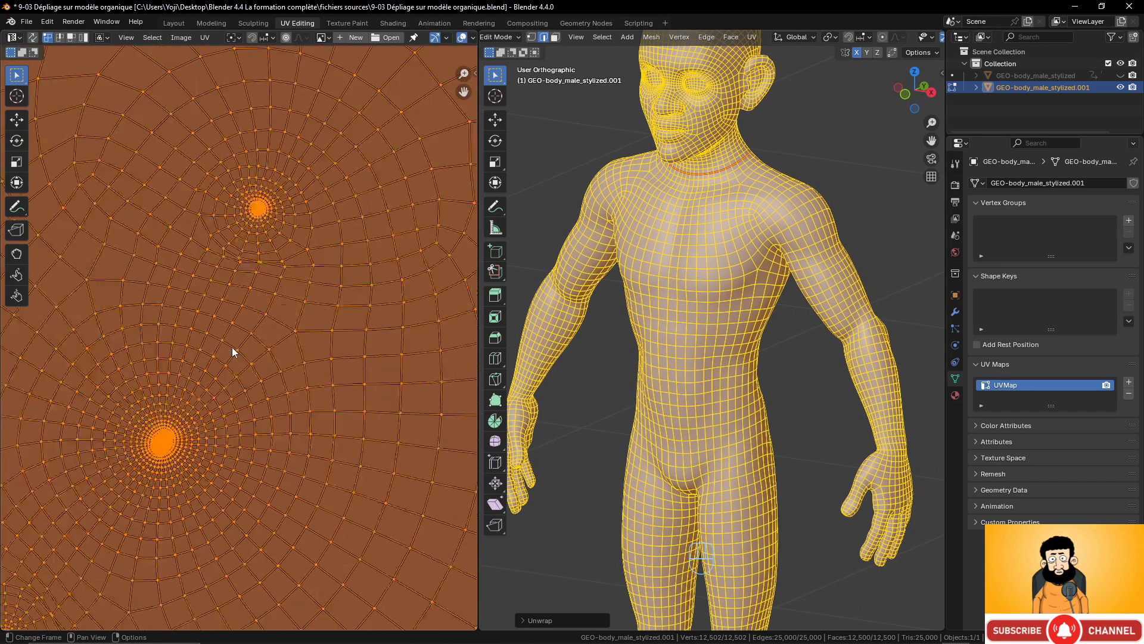
scroll(274, 263, up, 5)
middle_drag(217, 122, 165, 247)
scroll(225, 322, down, 8)
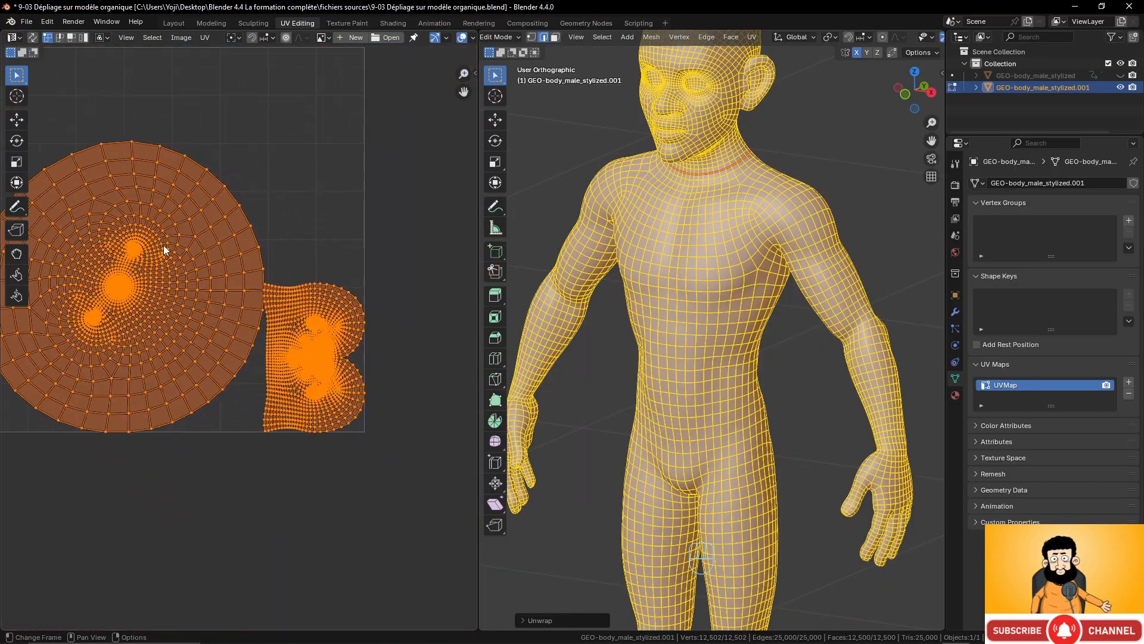
Examine the head's UV island, checking the compressed areas around the eyes, nostrils, mouth and ears
scroll(264, 326, up, 3)
middle_drag(357, 356, 148, 286)
scroll(227, 332, up, 5)
mouse_move(226, 331)
middle_down()
mouse_move(197, 306)
mouse_move(301, 374)
mouse_move(292, 347)
middle_up()
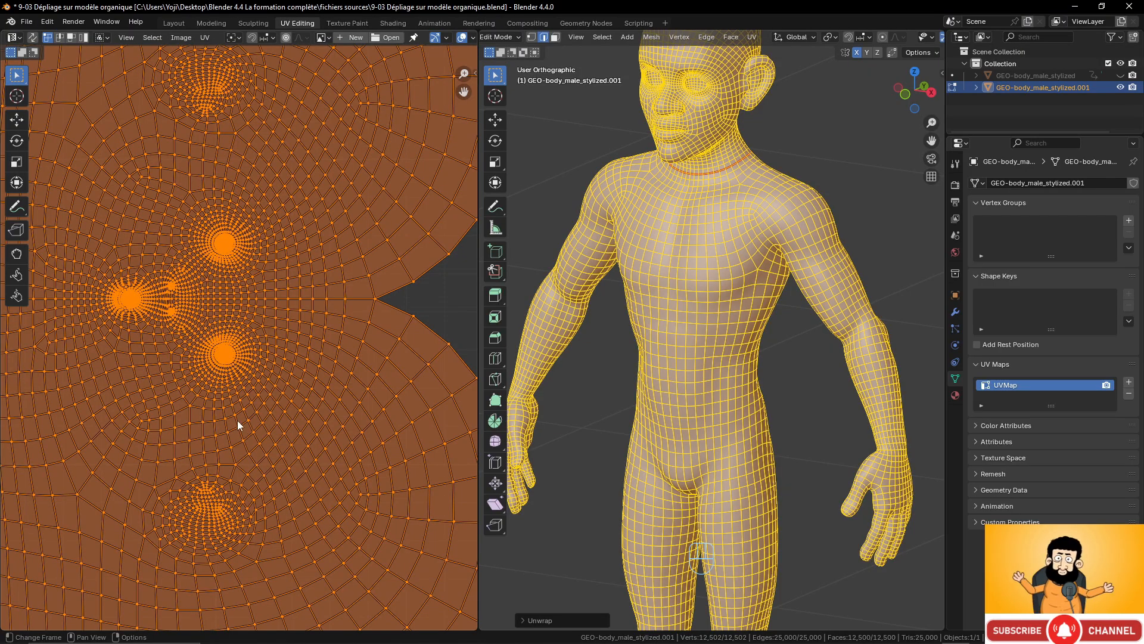
scroll(238, 425, down, 2)
scroll(237, 422, up, 4)
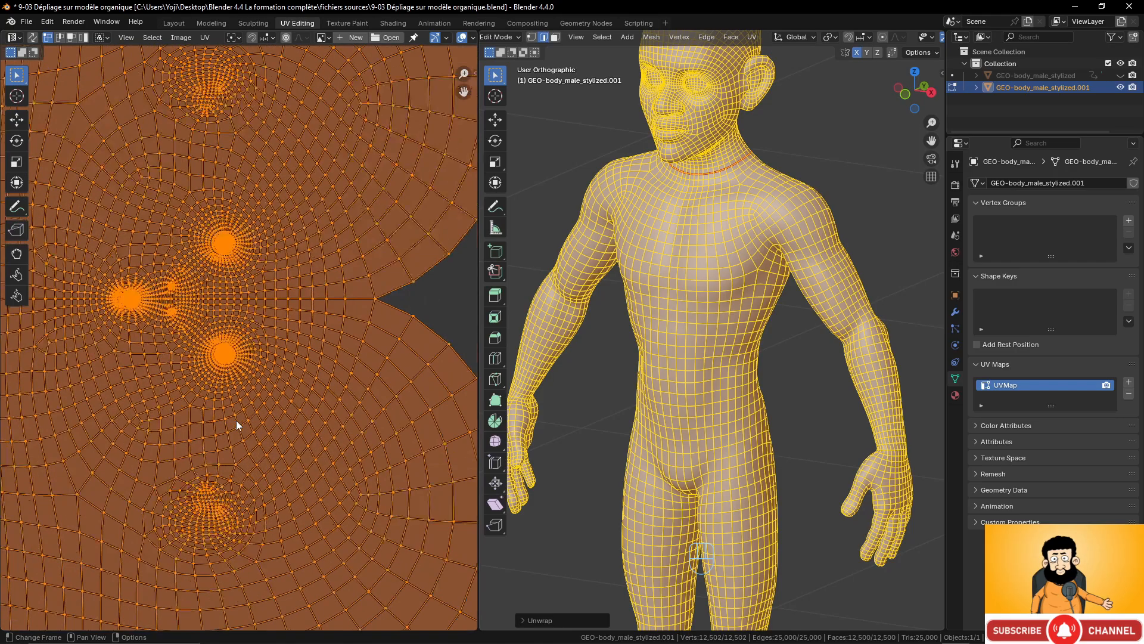
middle_drag(251, 277, 274, 401)
scroll(290, 329, up, 3)
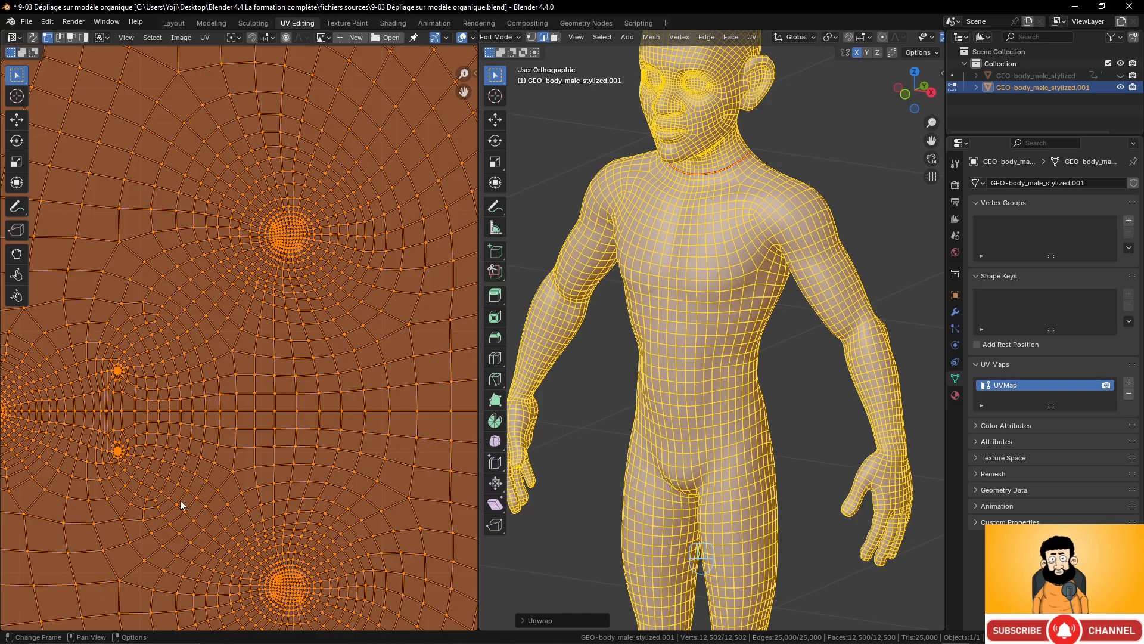
middle_drag(135, 490, 243, 431)
scroll(262, 475, up, 5)
scroll(246, 421, up, 4)
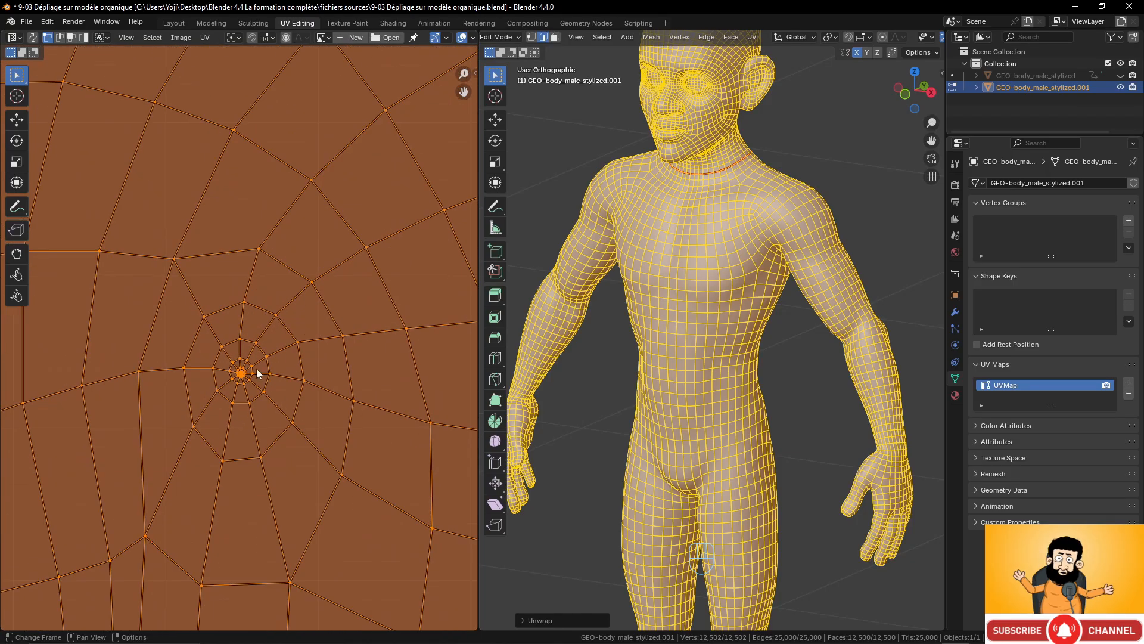
scroll(256, 434, down, 5)
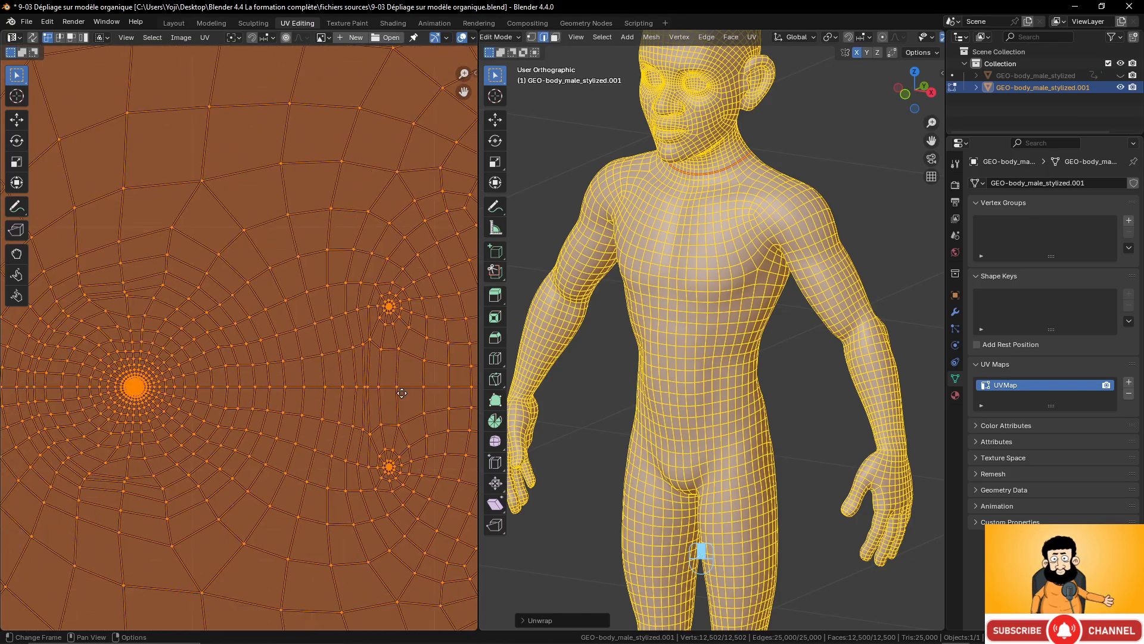
middle_drag(189, 389, 198, 382)
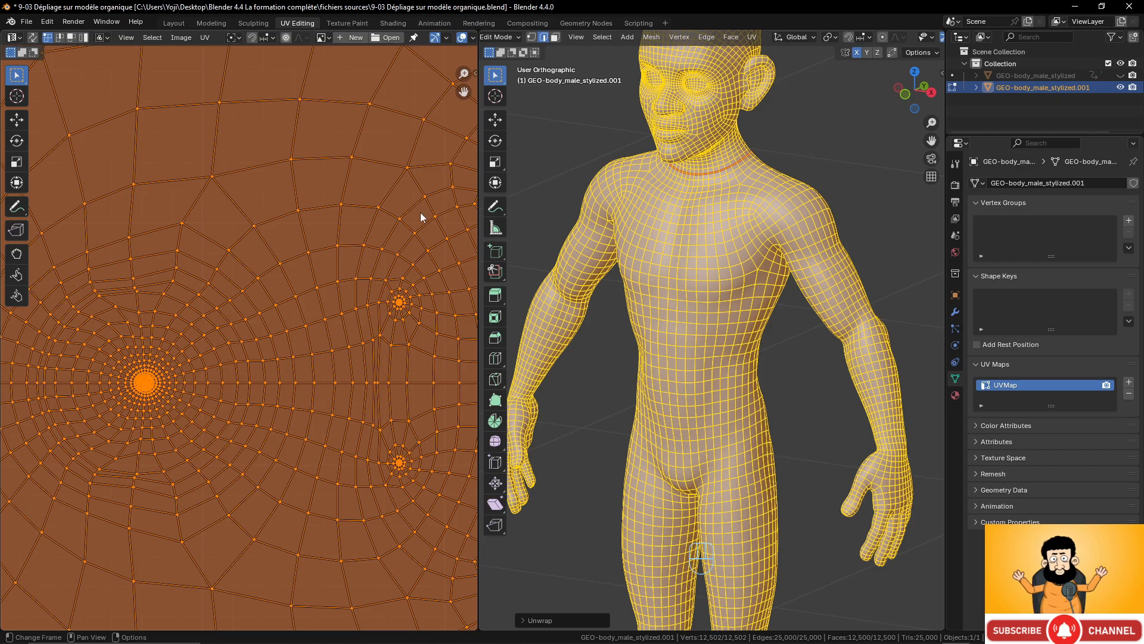
middle_drag(697, 137, 714, 119)
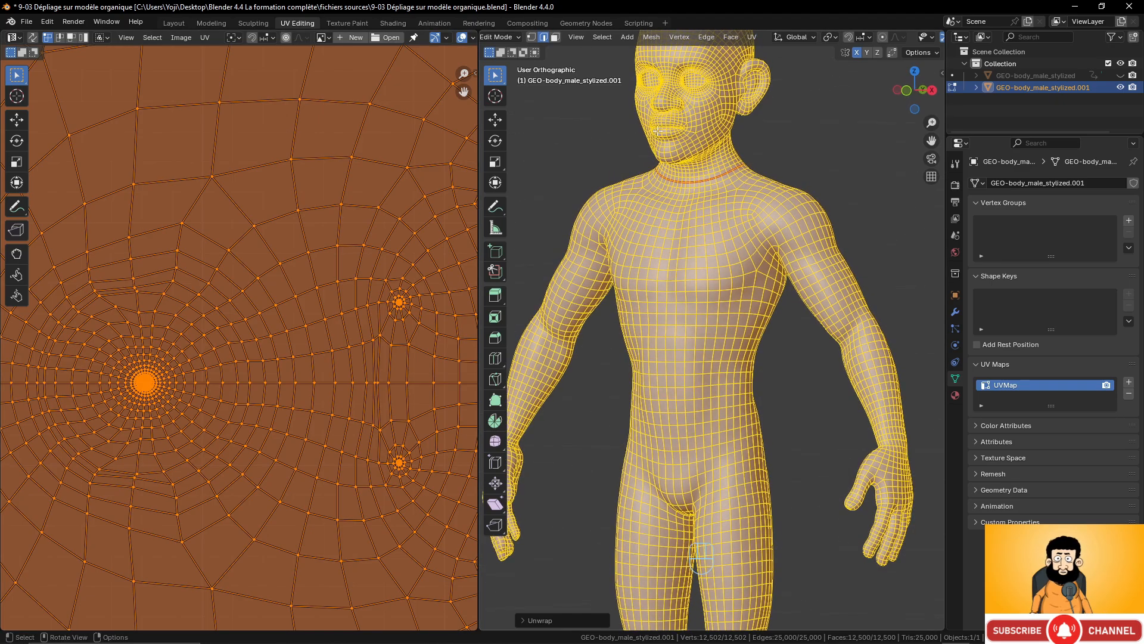
scroll(381, 445, down, 6)
middle_drag(360, 477, 304, 384)
scroll(322, 411, down, 2)
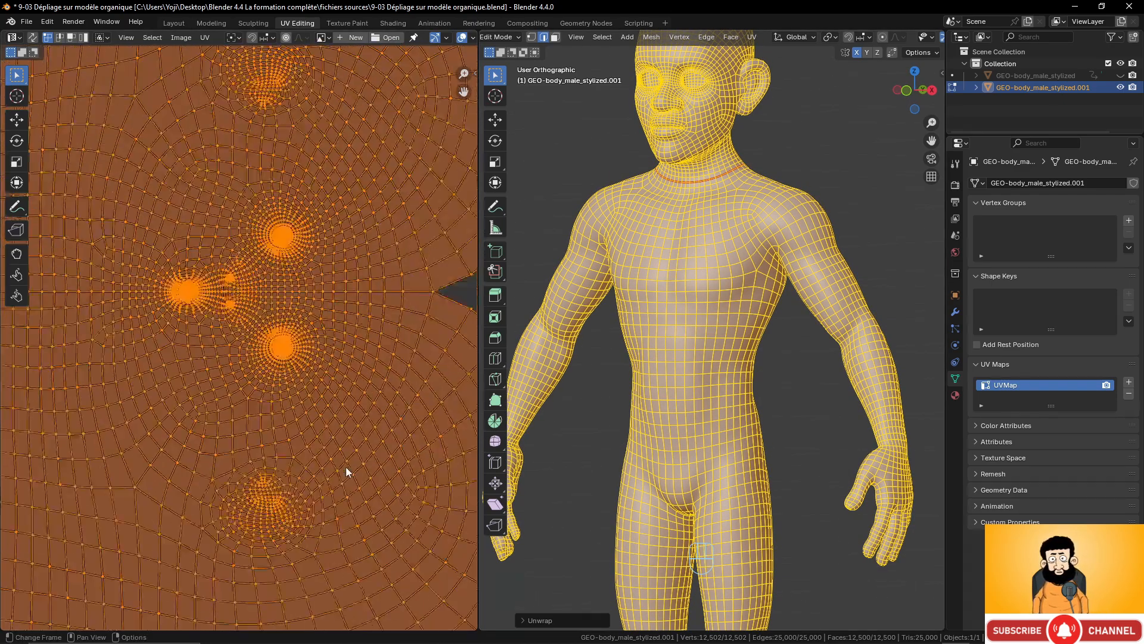
middle_drag(306, 429, 322, 347)
scroll(323, 347, up, 1)
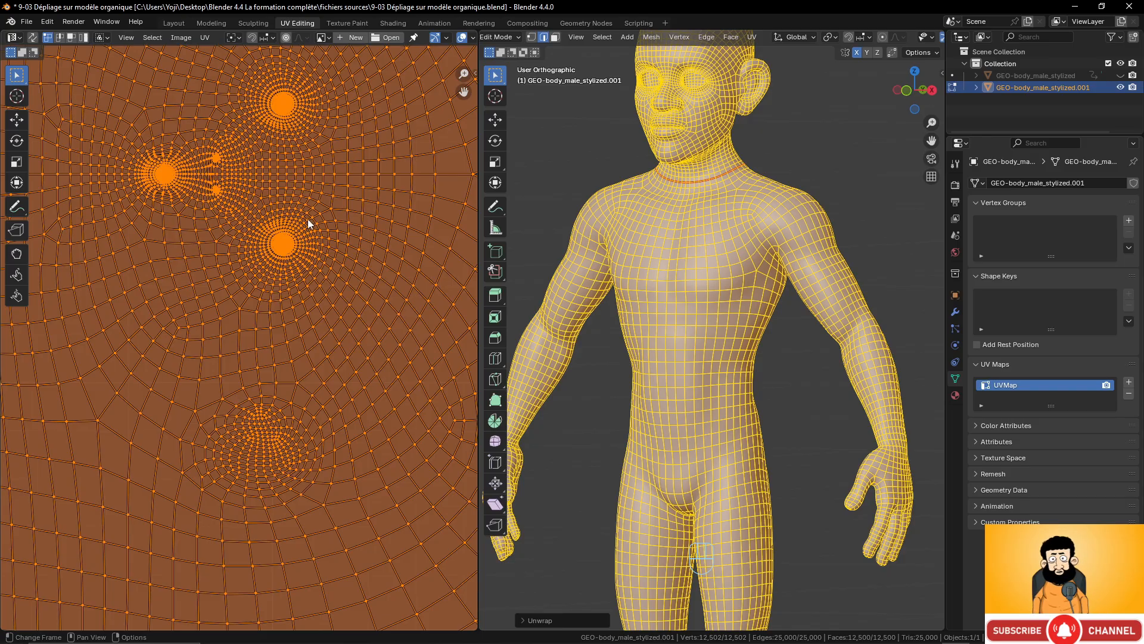
Mark the edge loop inside the rim of the character's left eye socket as a seam
shift+middle_drag(726, 158, 723, 267)
scroll(725, 242, up, 5)
shift+middle_drag(694, 217, 744, 377)
scroll(743, 377, up, 3)
shift+middle_drag(706, 305, 769, 450)
scroll(762, 435, up, 3)
middle_drag(720, 370, 667, 370)
scroll(785, 366, up, 2)
alt+click(805, 337)
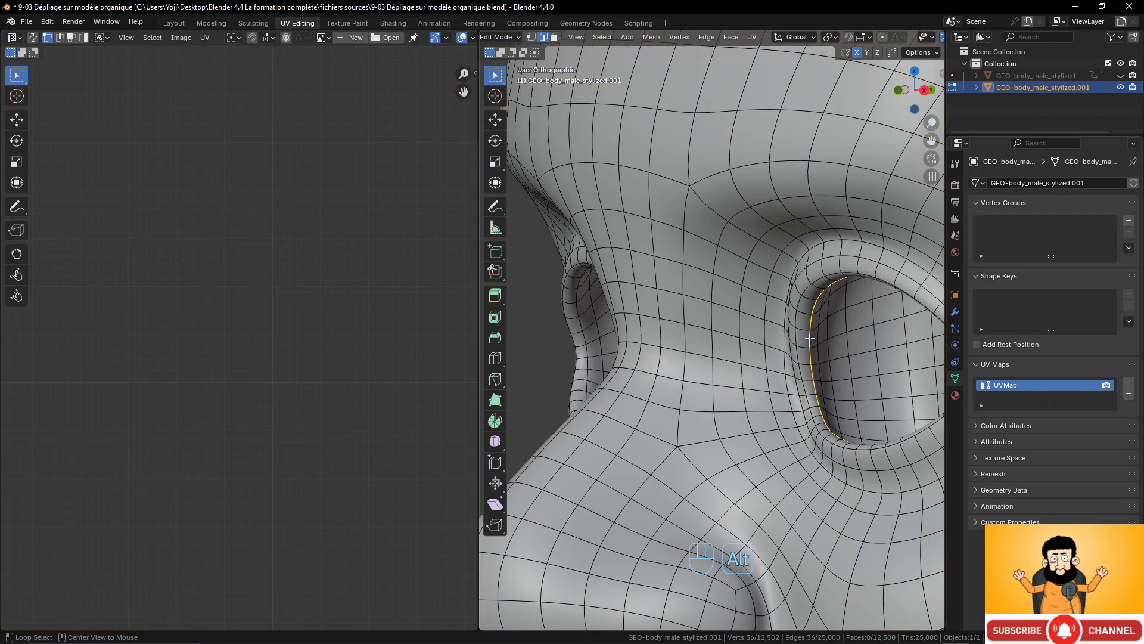
key(ctrl+e)
click(809, 337)
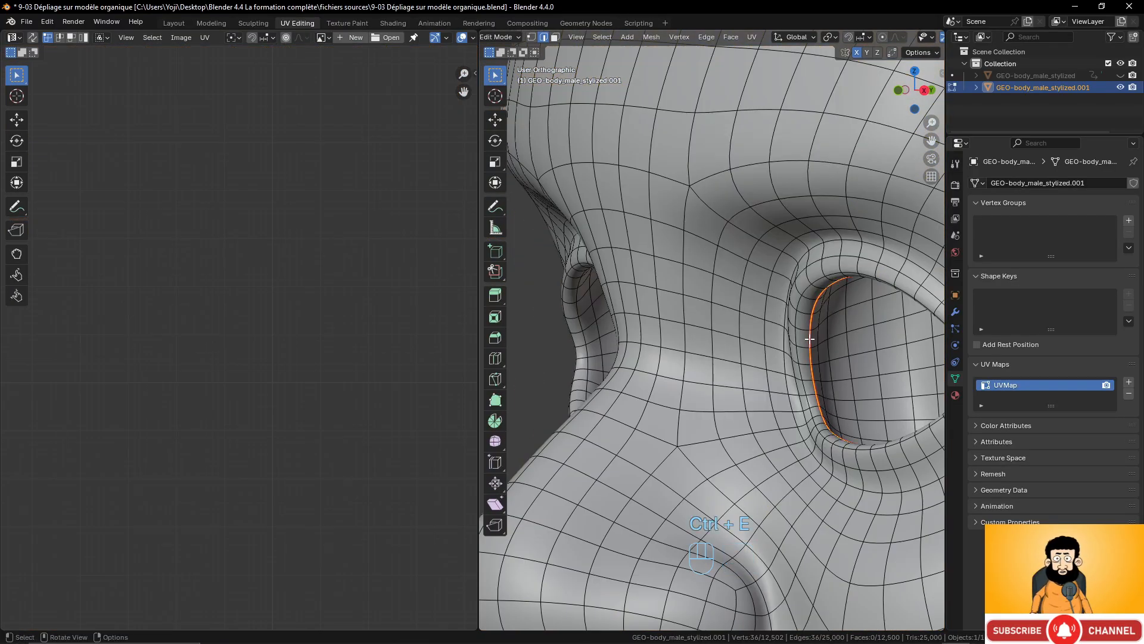
Mark the matching inner edge loop of the character's right eye socket as a seam
scroll(637, 336, up, 4)
middle_drag(637, 336, 638, 385)
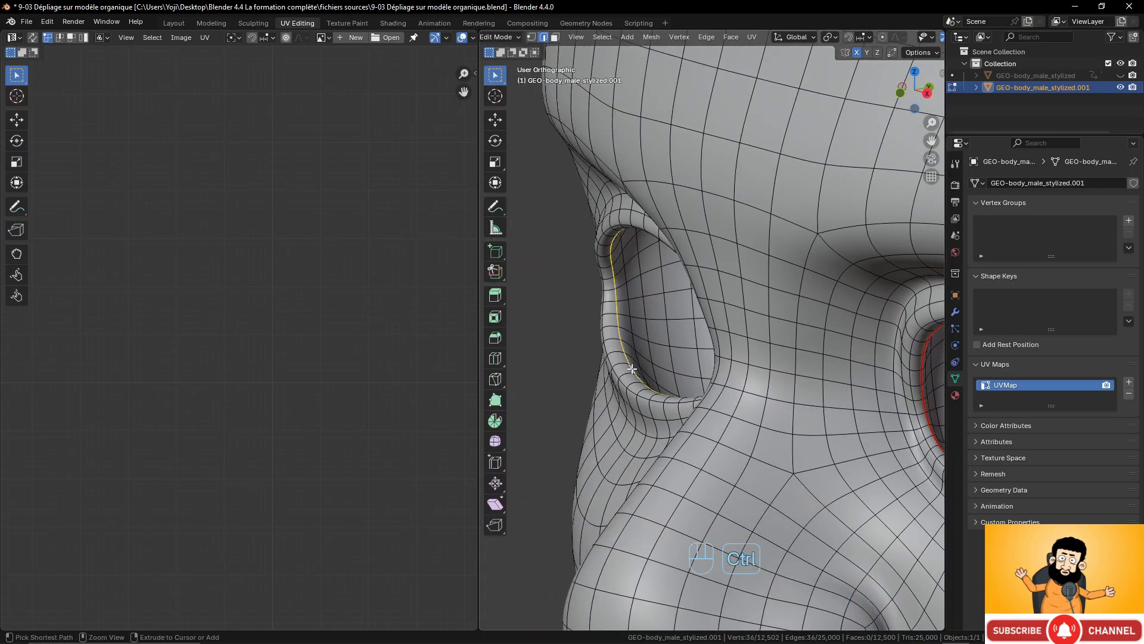
key(ctrl+e)
click(631, 368)
Mark the edge loop around the opening of the character's left nostril as a seam
scroll(721, 387, down, 3)
middle_drag(721, 386, 737, 333)
scroll(699, 328, up, 2)
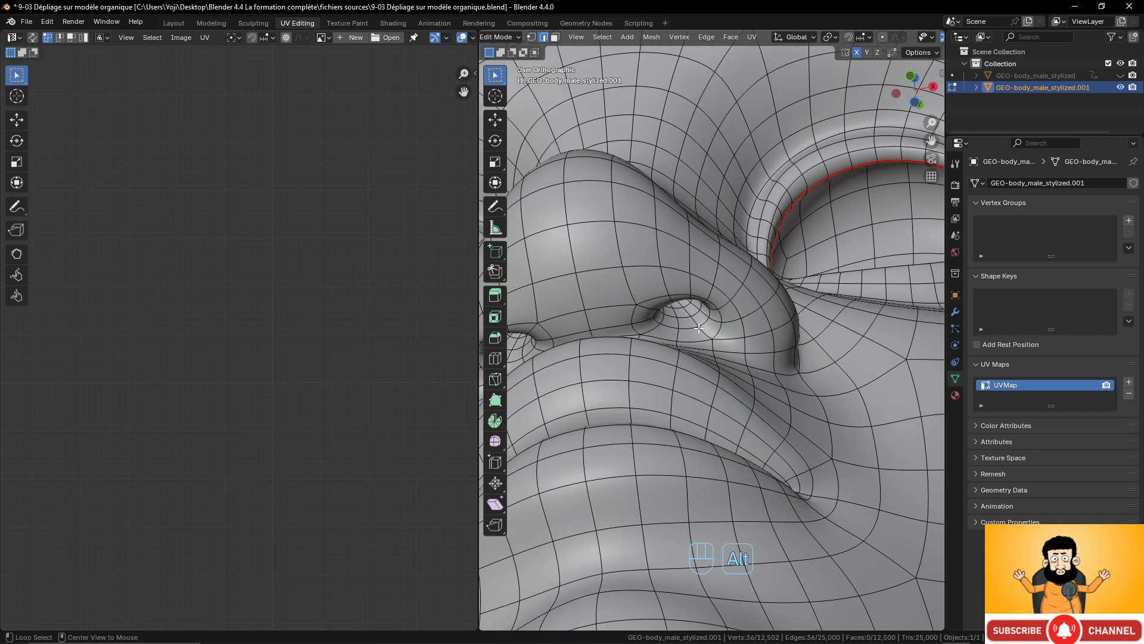
key(ctrl+e)
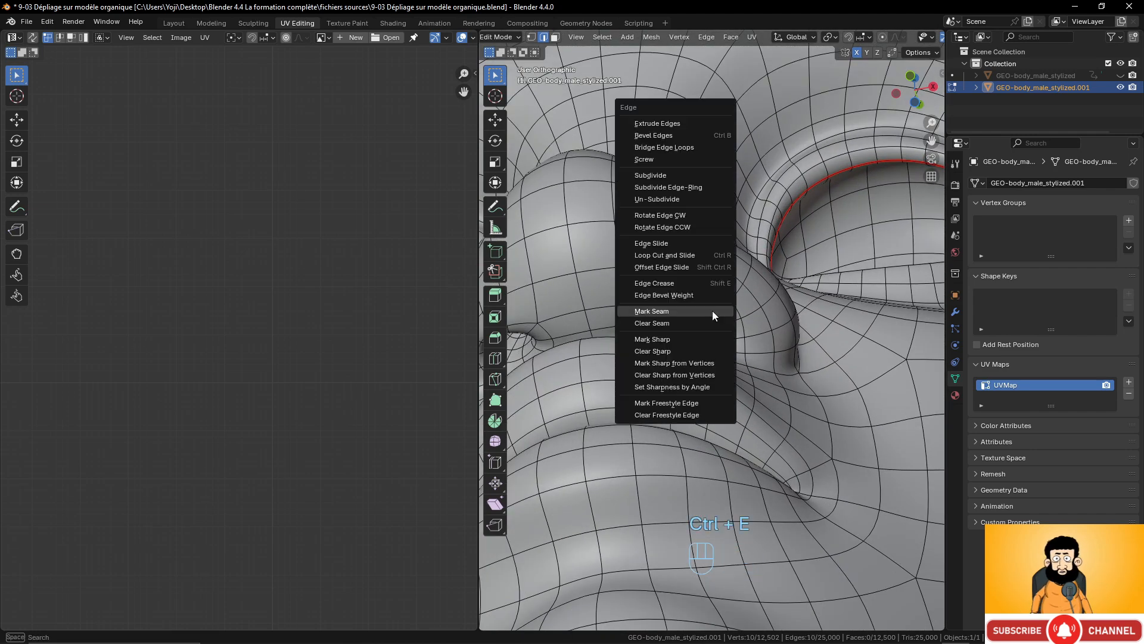
click(713, 311)
Mark the edge loop around the opening of the character's right nostril as a seam
scroll(686, 334, down, 3)
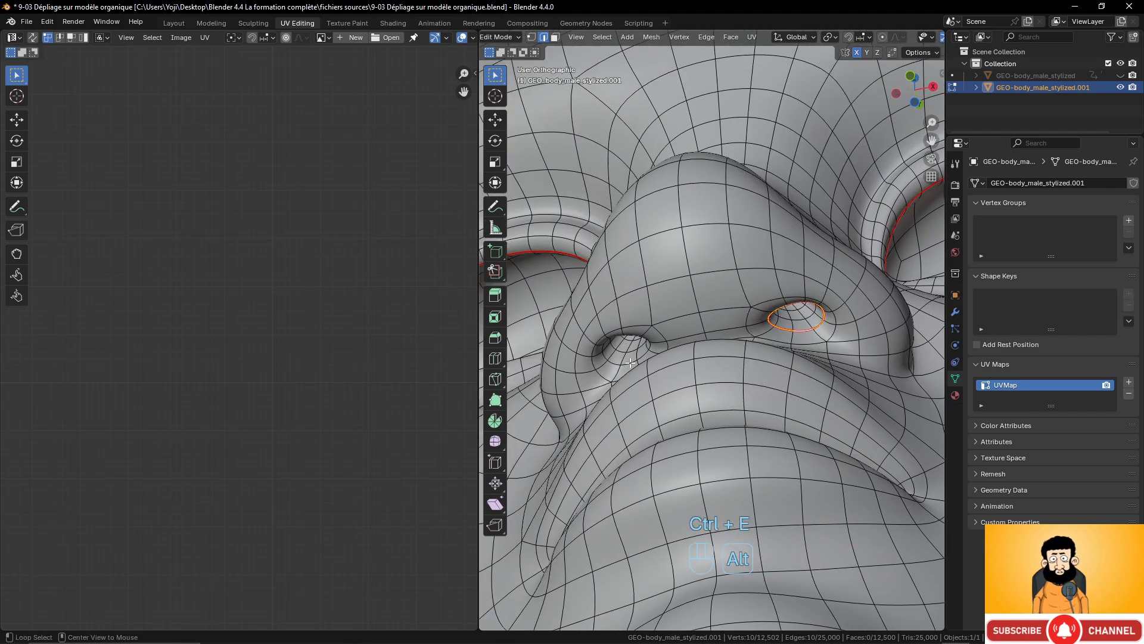
alt+click(630, 362)
scroll(685, 331, down, 1)
key(ctrl+e)
click(685, 330)
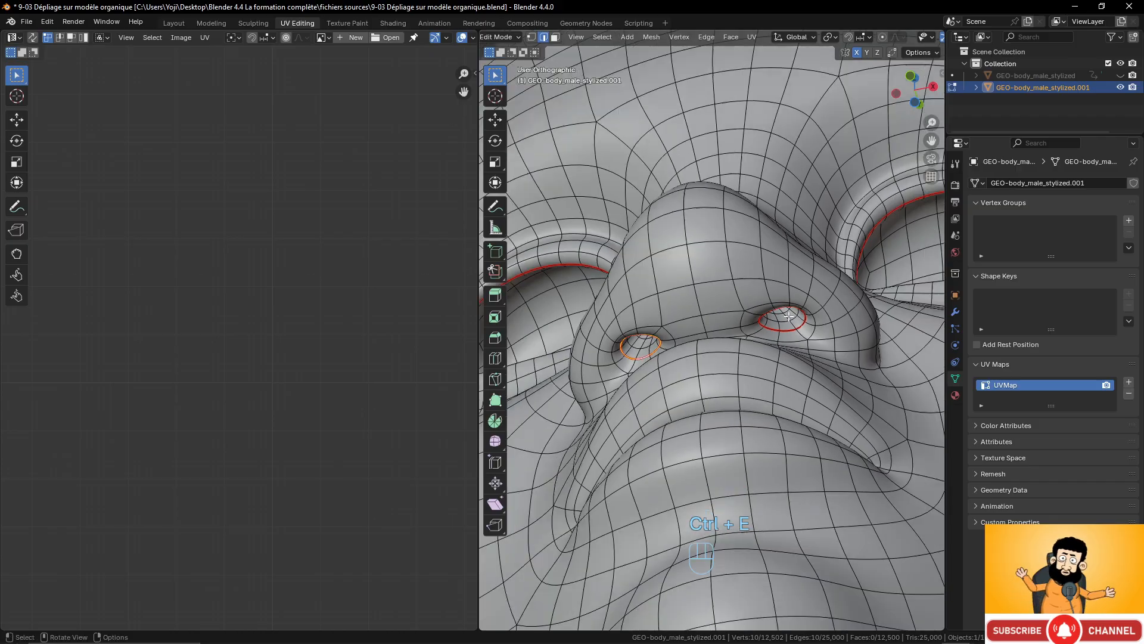
scroll(788, 316, down, 5)
middle_drag(788, 315, 728, 407)
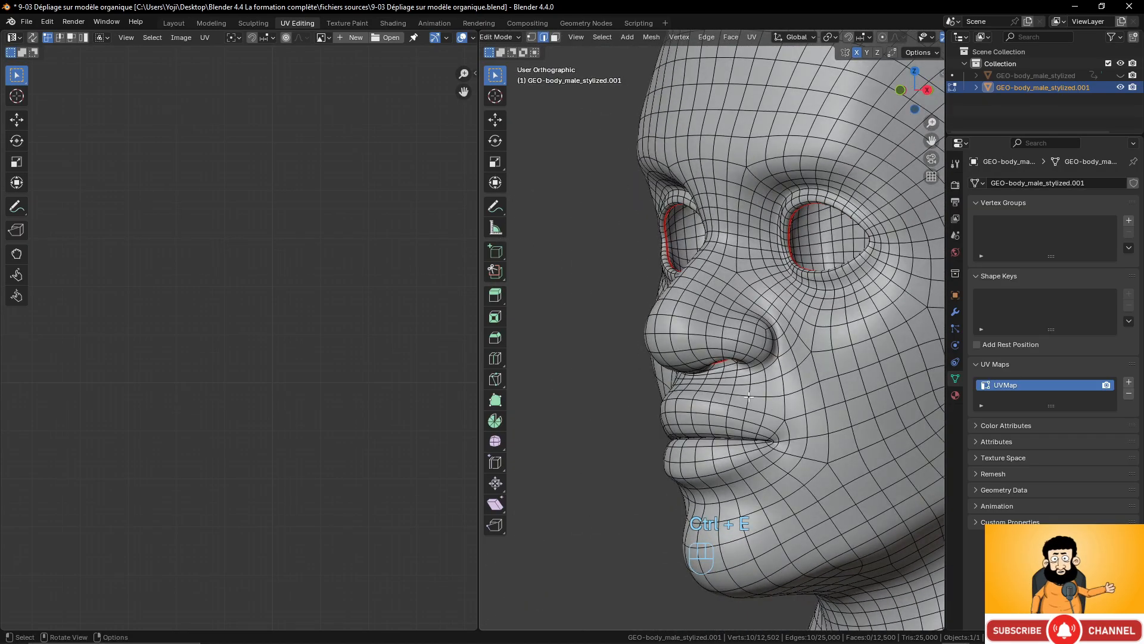
In wireframe shading, mark the closed edge loop just inside the lips around the mouth opening as a seam
key(z)
click(656, 458)
scroll(715, 459, up, 3)
shift+middle_drag(753, 459, 581, 349)
middle_drag(652, 406, 598, 406)
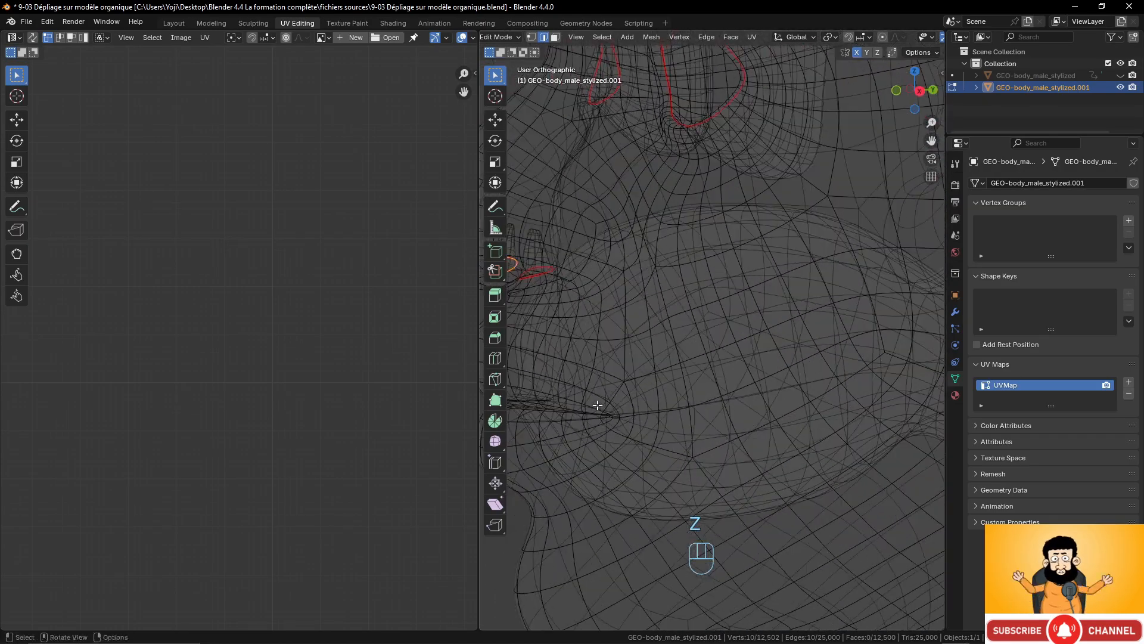
middle_drag(682, 427, 748, 374)
scroll(576, 417, down, 3)
alt+click(715, 390)
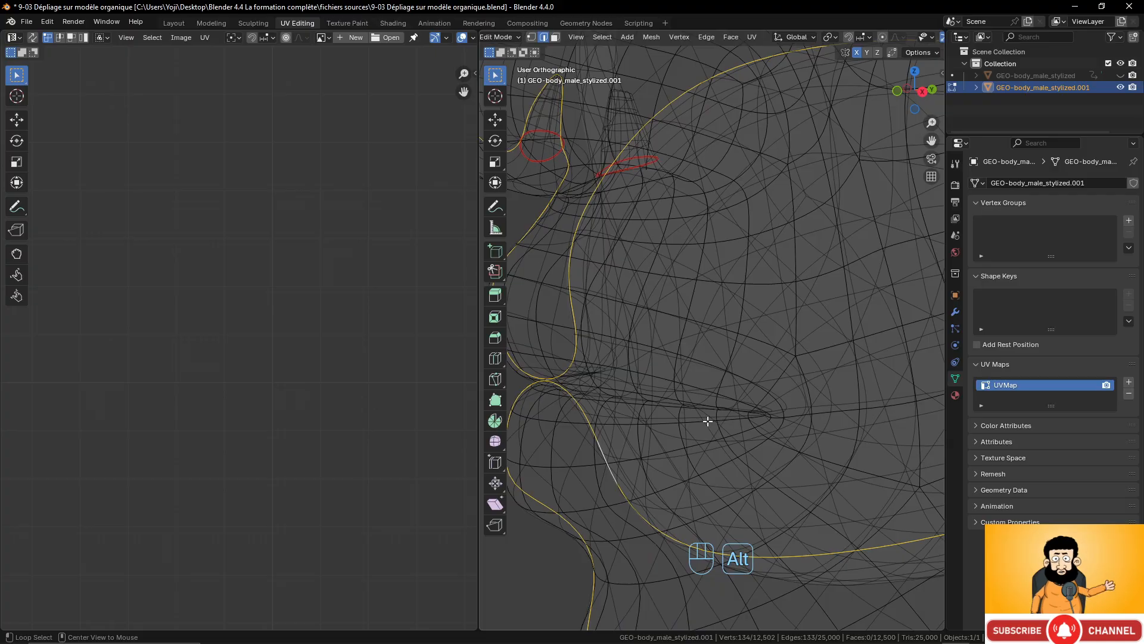
alt+click(707, 421)
middle_drag(707, 421, 573, 398)
middle_drag(762, 388, 744, 373)
scroll(739, 370, down, 3)
key(ctrl+e)
click(731, 357)
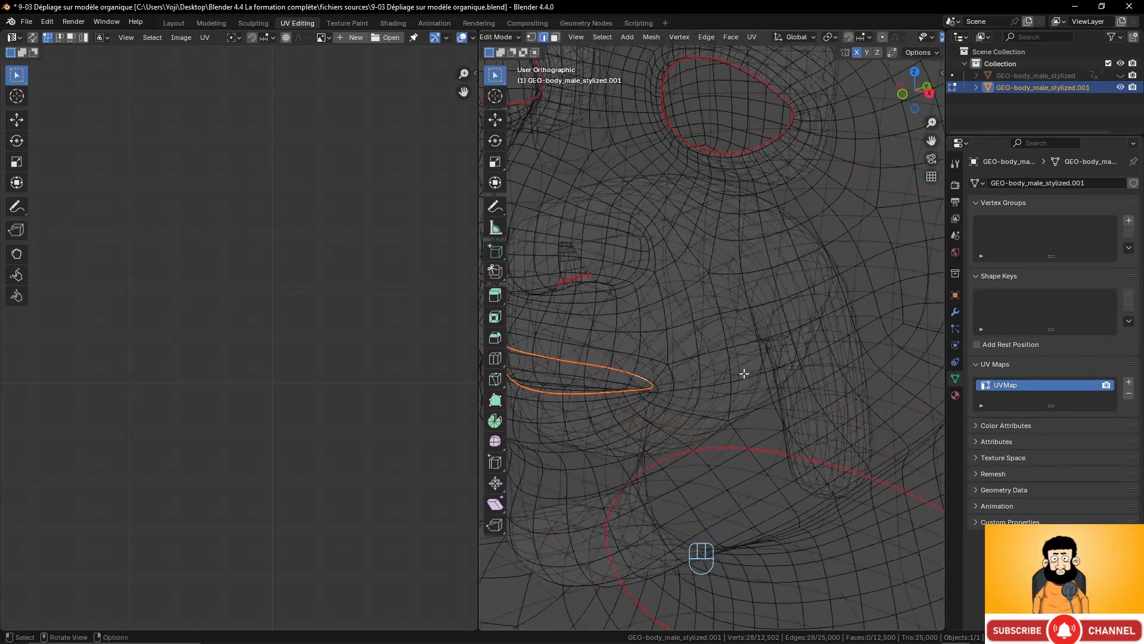
Hide the vertices of the selected loop just inside the lips to separate the mouth interior from the face
shift+middle_drag(622, 362, 704, 374)
middle_drag(874, 247, 761, 292)
middle_drag(866, 429, 732, 351)
middle_drag(775, 247, 933, 363)
scroll(775, 322, up, 4)
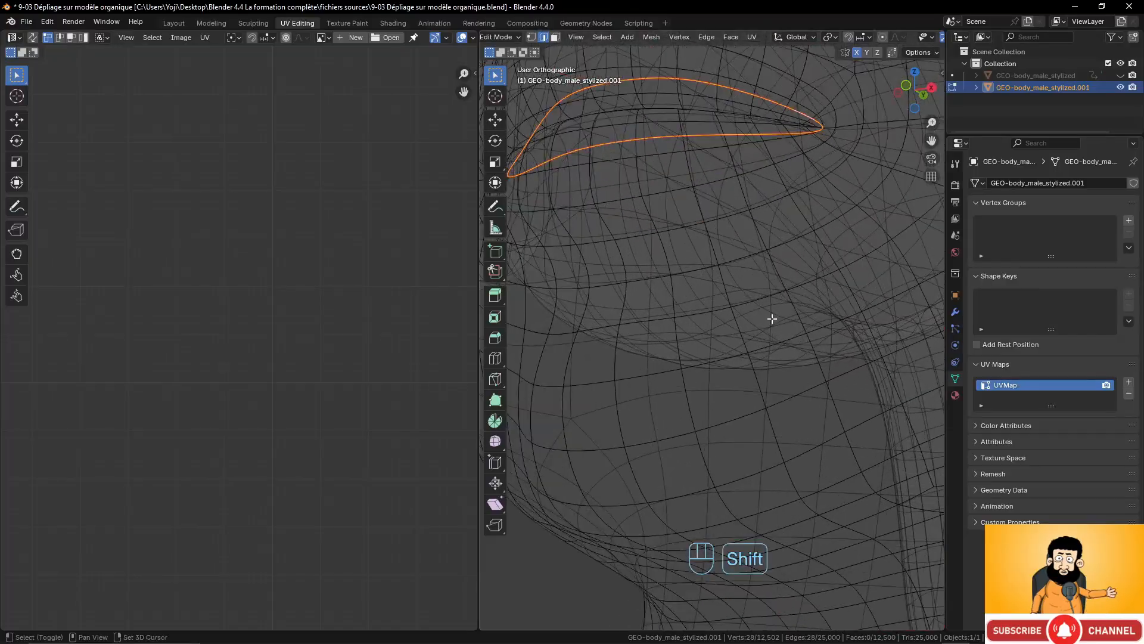
shift+middle_drag(692, 261, 691, 372)
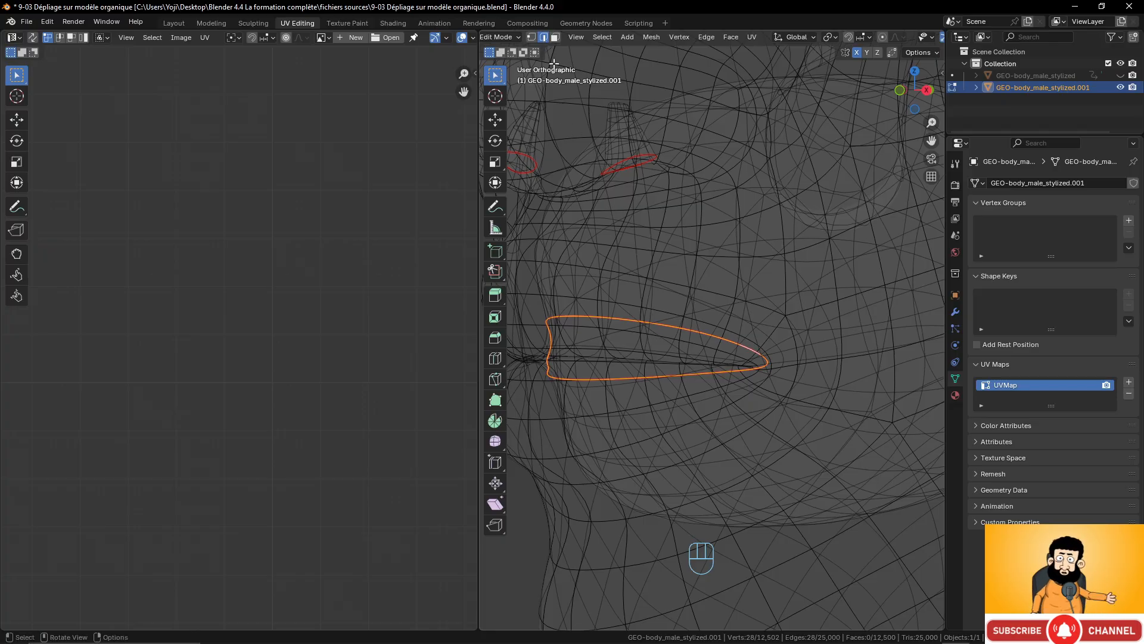
click(531, 40)
middle_drag(651, 209, 632, 219)
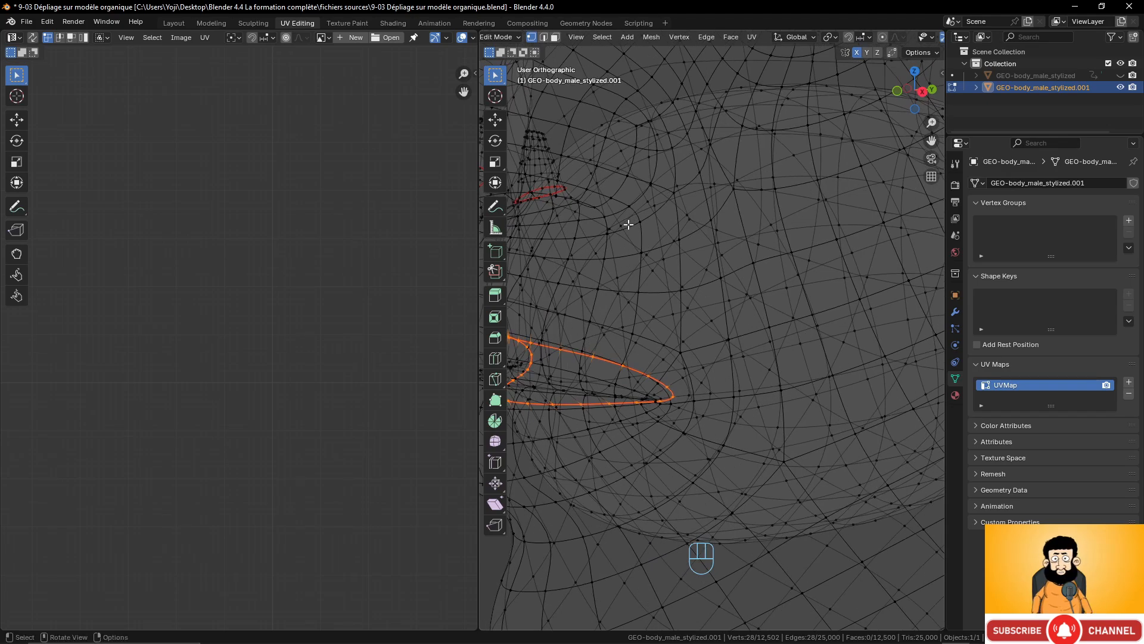
key(h)
middle_drag(665, 322, 711, 333)
scroll(711, 333, down, 2)
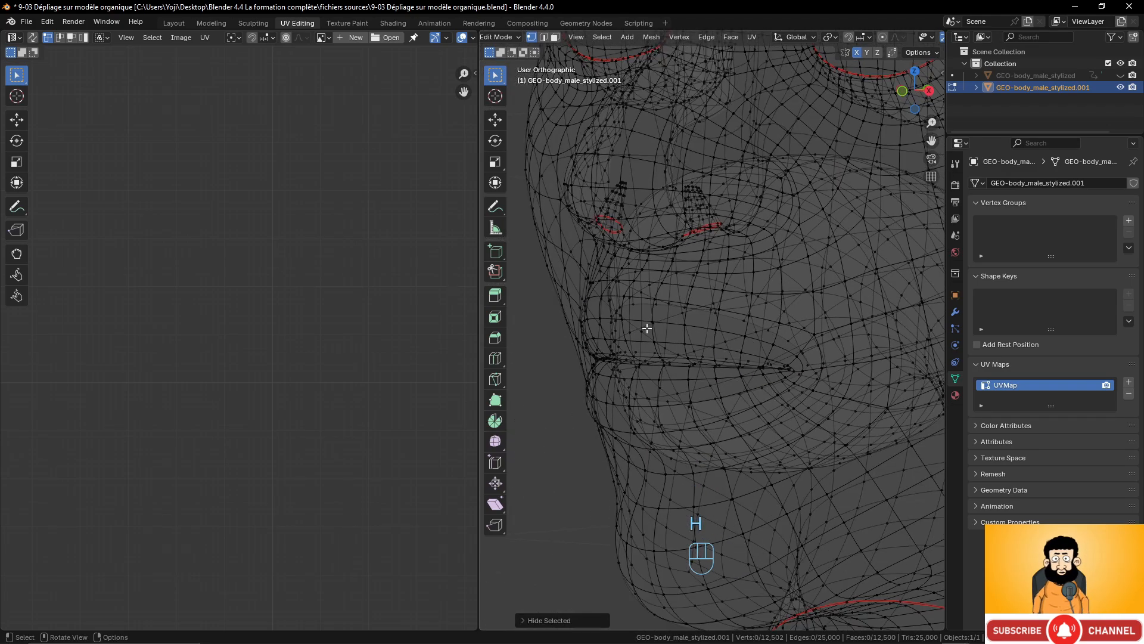
In solid shading and perspective view, select the edge loop running lengthwise along the middle of the mouth cavity
key(z)
click(739, 325)
scroll(803, 319, down, 2)
scroll(803, 318, up, 3)
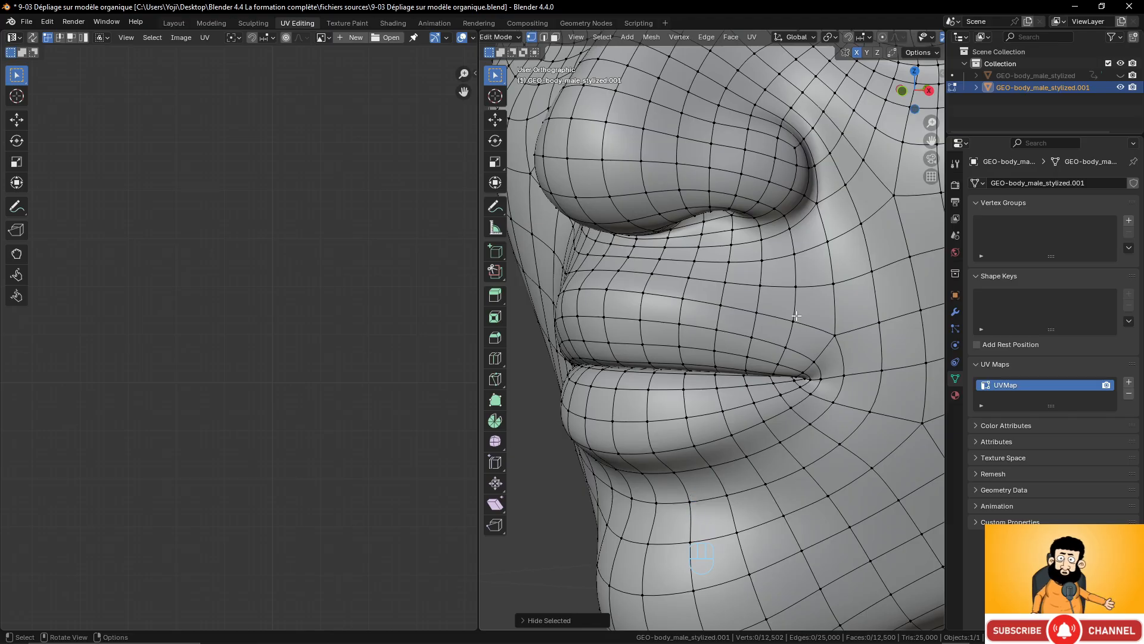
key(z)
click(851, 322)
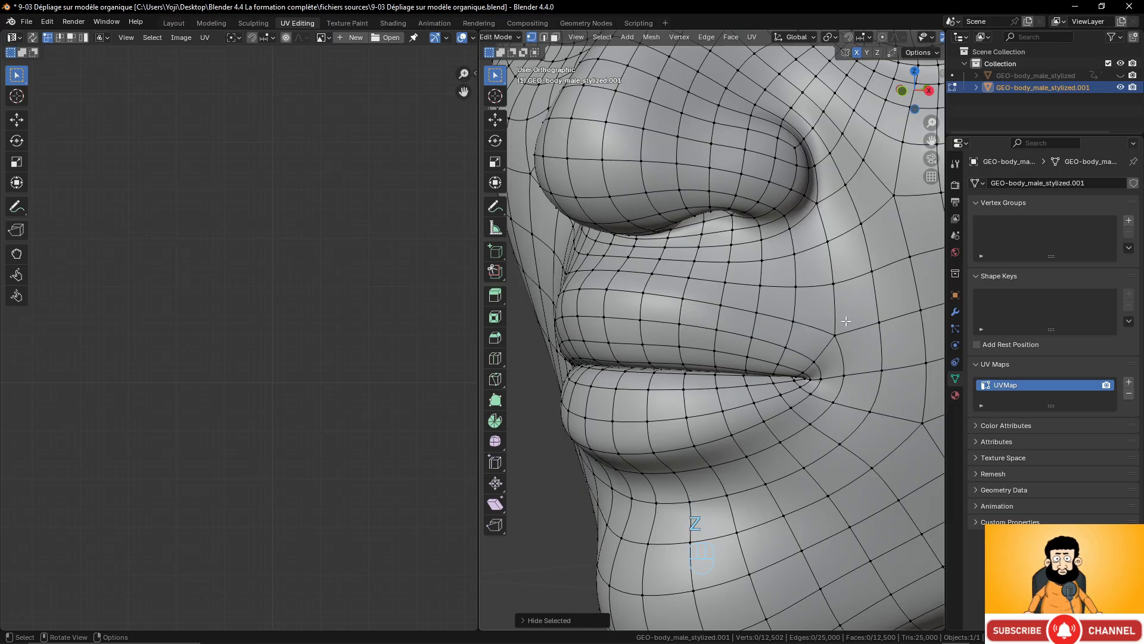
key(KP_5)
scroll(838, 314, down, 5)
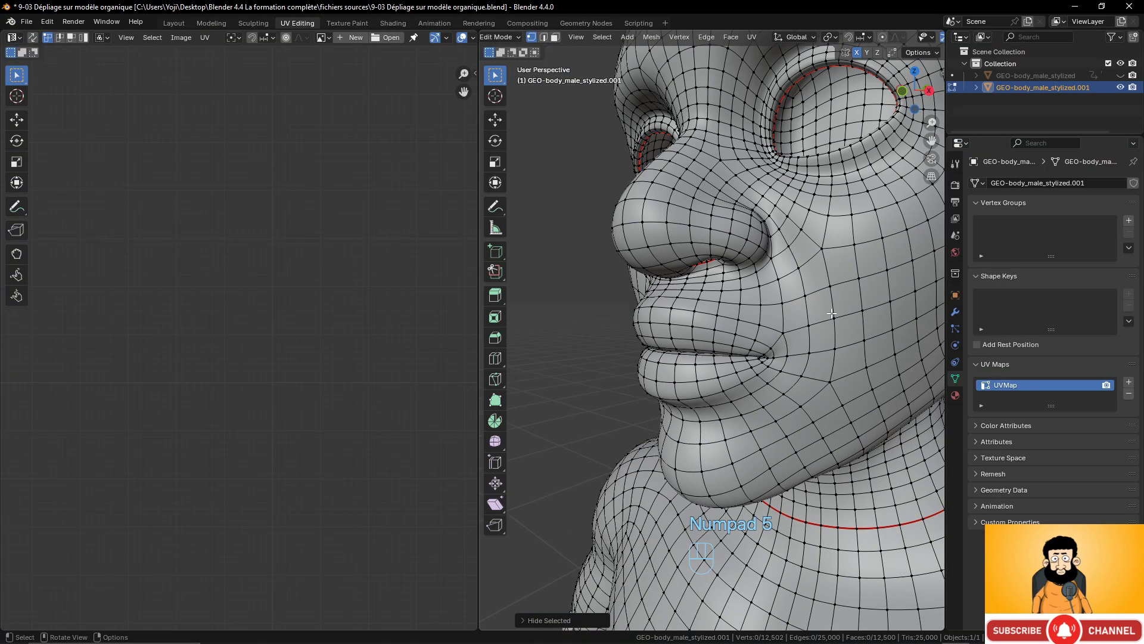
middle_drag(837, 315, 781, 319)
scroll(801, 334, up, 5)
alt+click(813, 335)
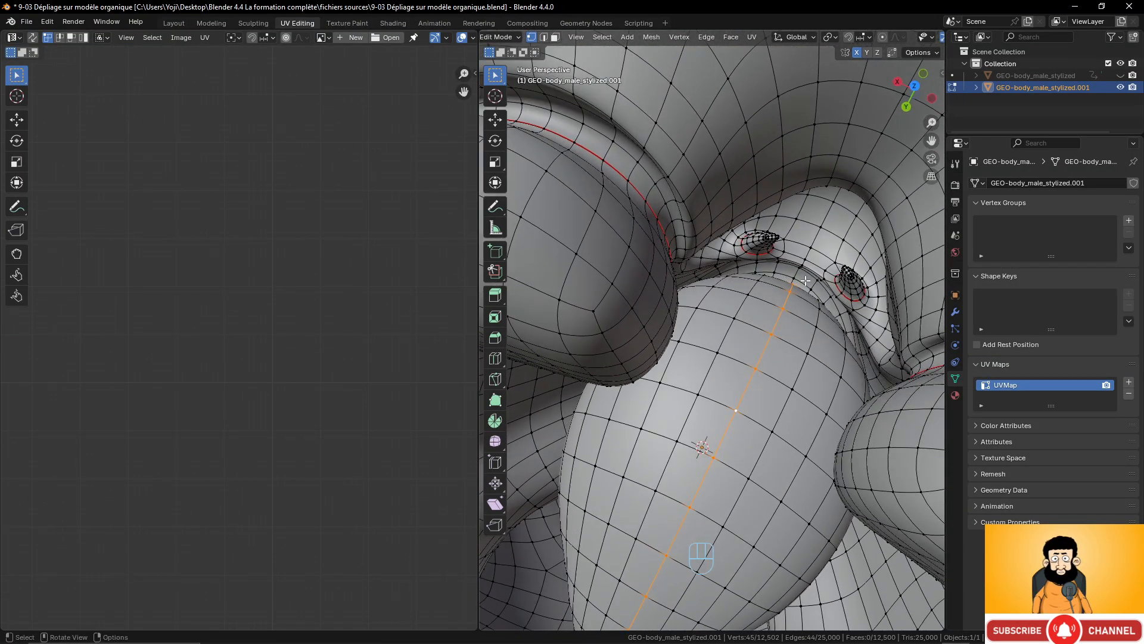
Reveal the hidden lip loop and mark the selected mouth cavity loop as a seam together with it
middle_drag(805, 281, 917, 195)
scroll(855, 263, down, 4)
middle_drag(854, 263, 499, 252)
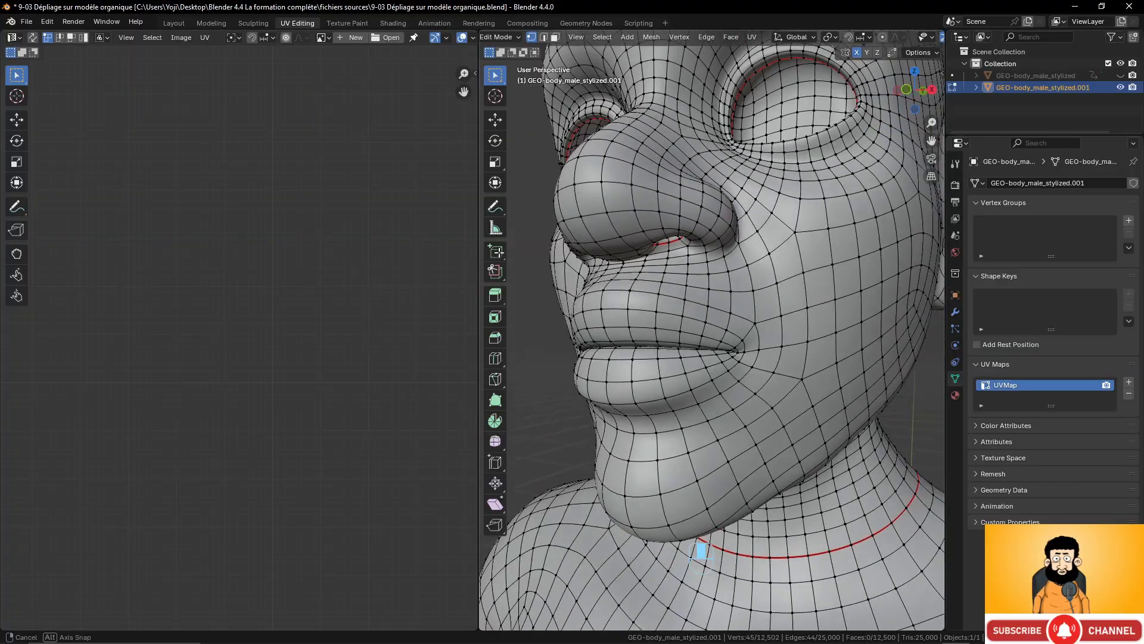
middle_drag(601, 343, 614, 356)
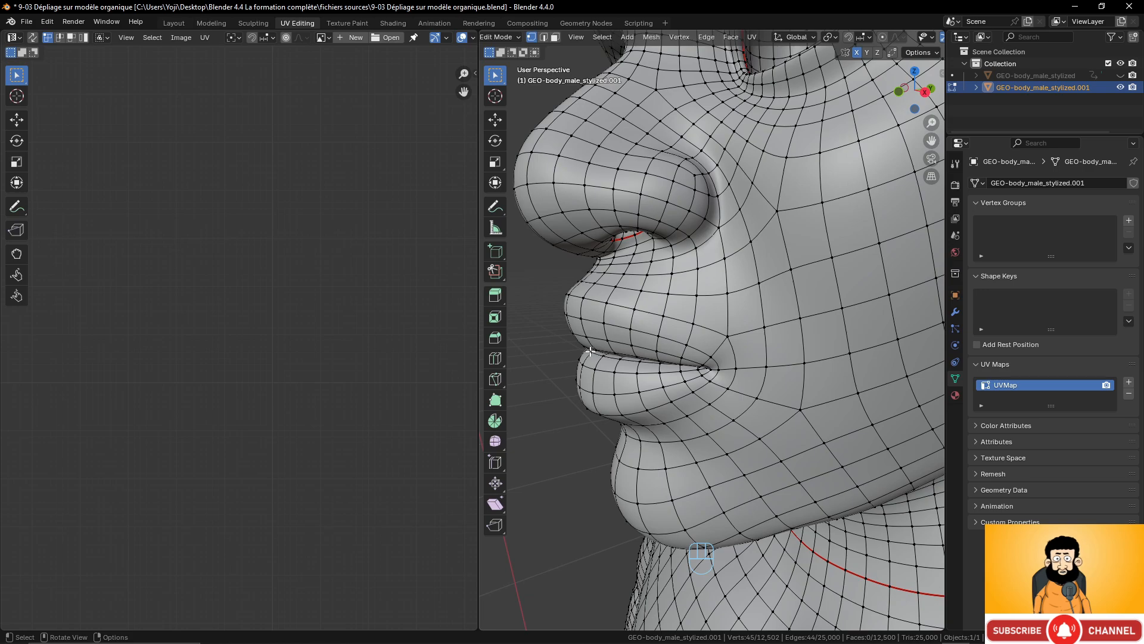
key(alt+z)
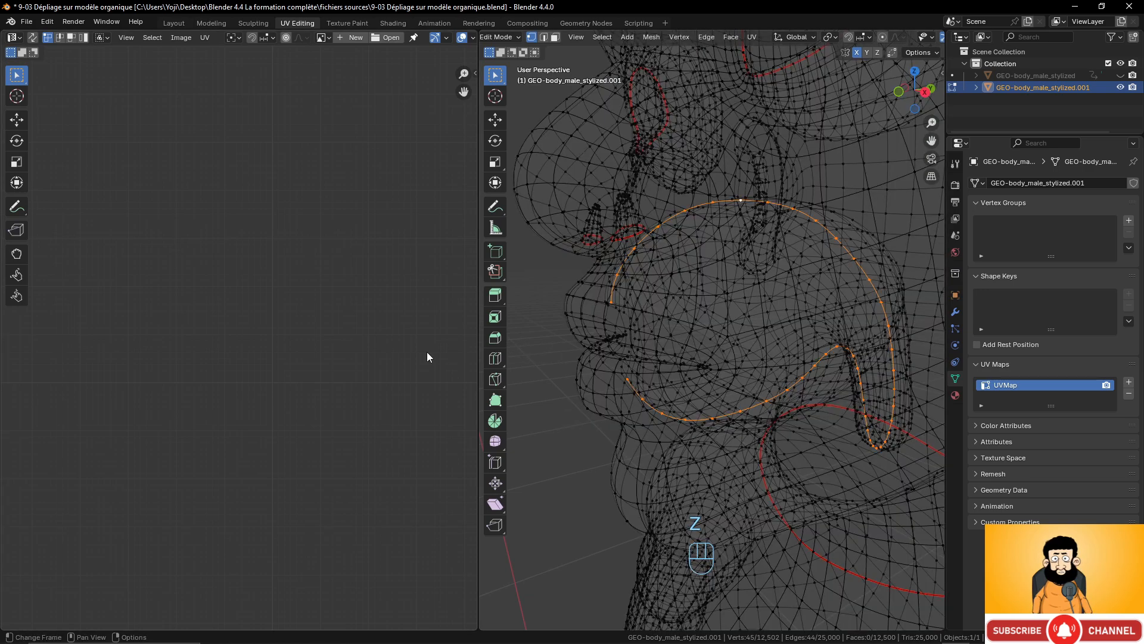
middle_drag(605, 351, 702, 335)
key(alt+h)
right_click(702, 335)
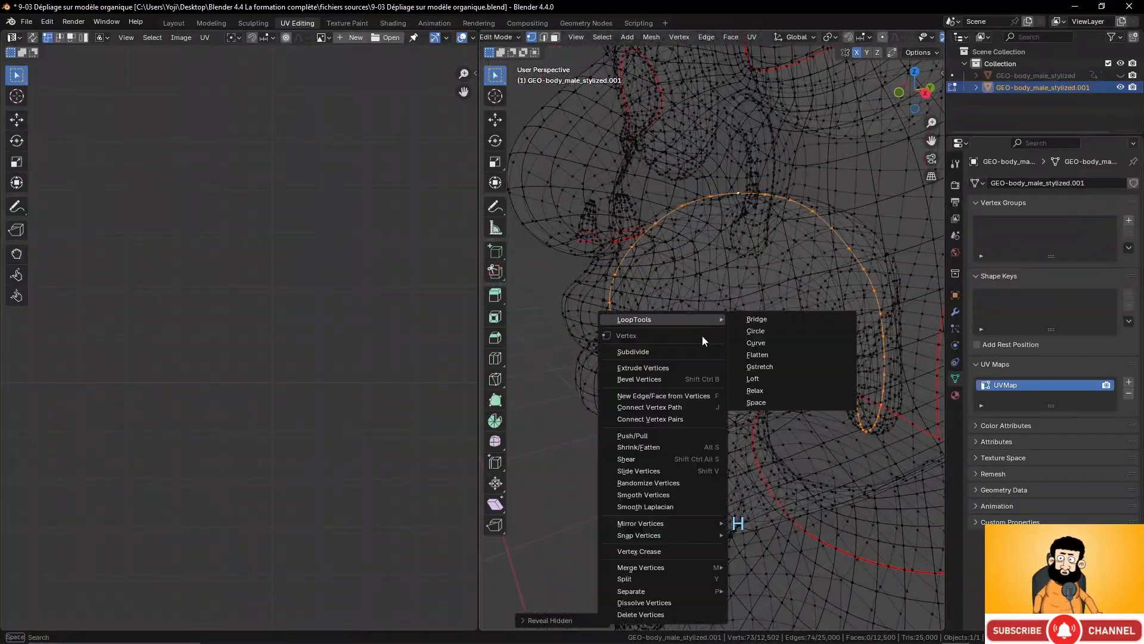
key(ctrl+e)
click(827, 278)
middle_drag(827, 277, 789, 275)
mouse_move(750, 395)
middle_down()
mouse_move(653, 411)
mouse_move(745, 381)
middle_up()
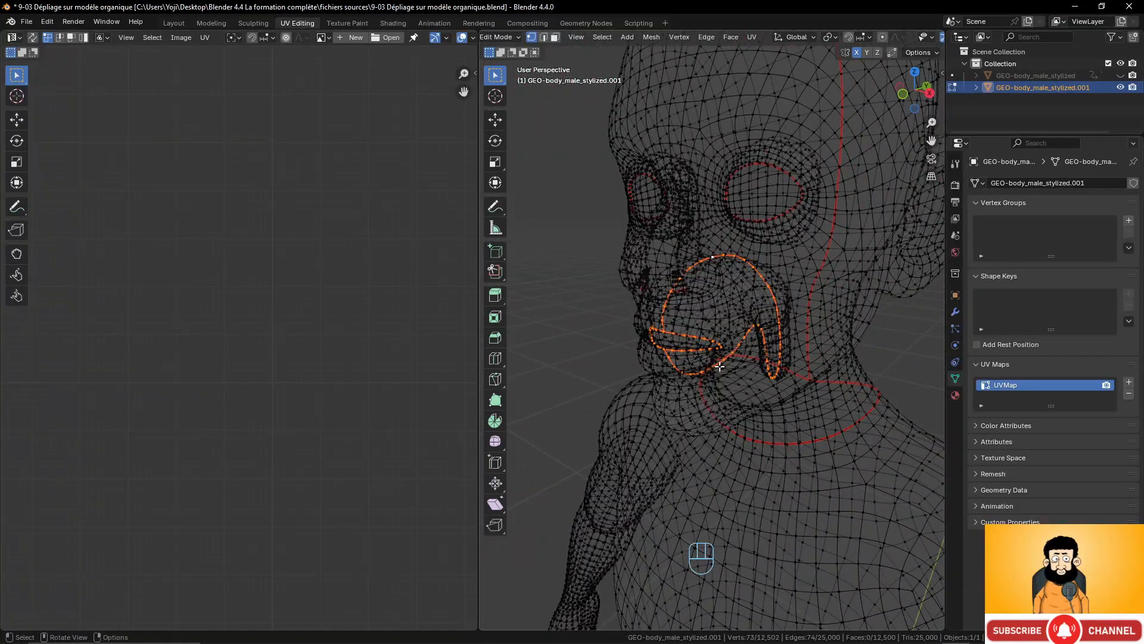
Back in solid shading, select the edges behind the character's left ear and the shortest path down its front to the earlobe
key(z)
click(864, 360)
mouse_move(817, 346)
middle_down()
mouse_move(837, 337)
mouse_move(776, 396)
mouse_move(774, 378)
mouse_move(698, 419)
middle_up()
scroll(703, 412, up, 2)
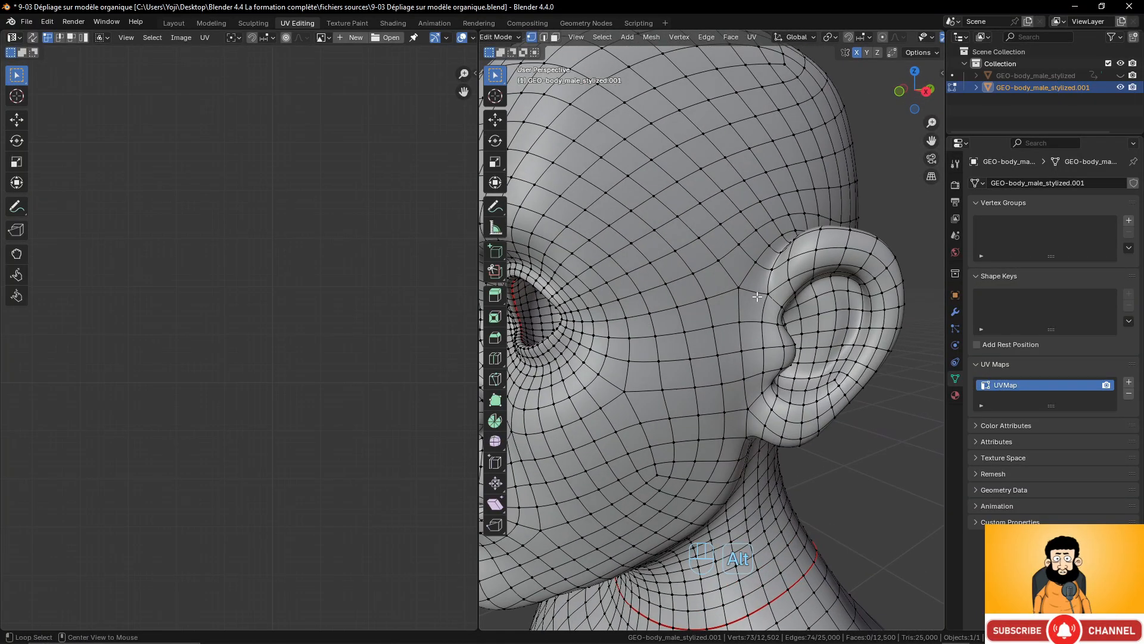
alt+click(748, 272)
middle_drag(747, 272, 770, 284)
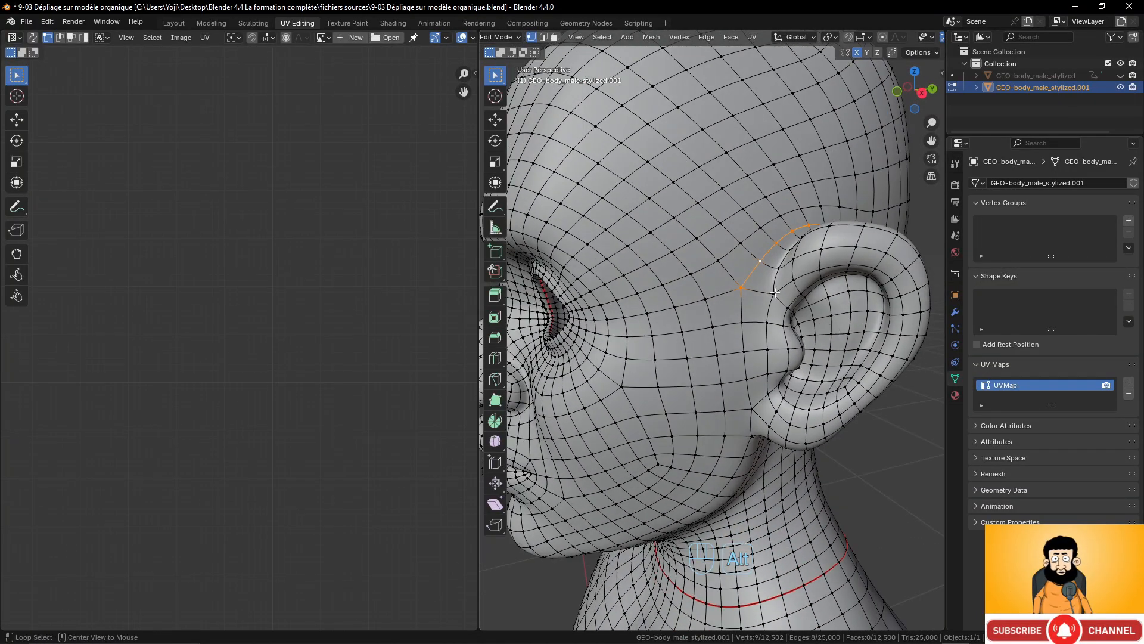
alt+click(773, 286)
middle_drag(771, 359, 755, 333)
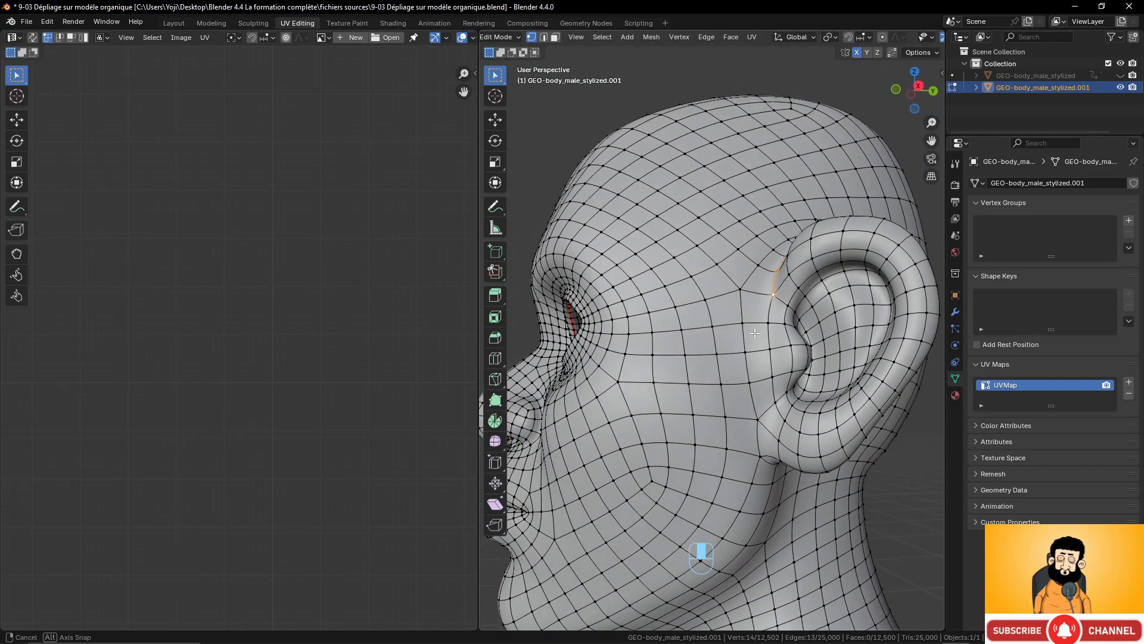
ctrl+click(775, 413)
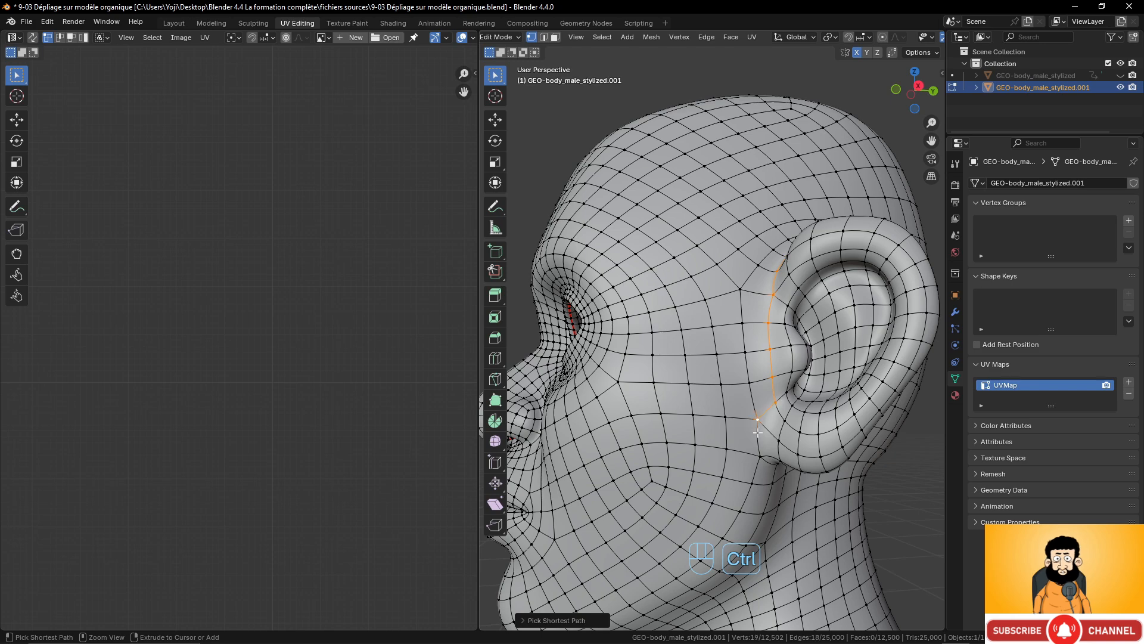
Close the selection with the edges beneath the left earlobe and mark the whole loop around the ear's base as a seam
click(546, 37)
middle_drag(667, 388, 798, 430)
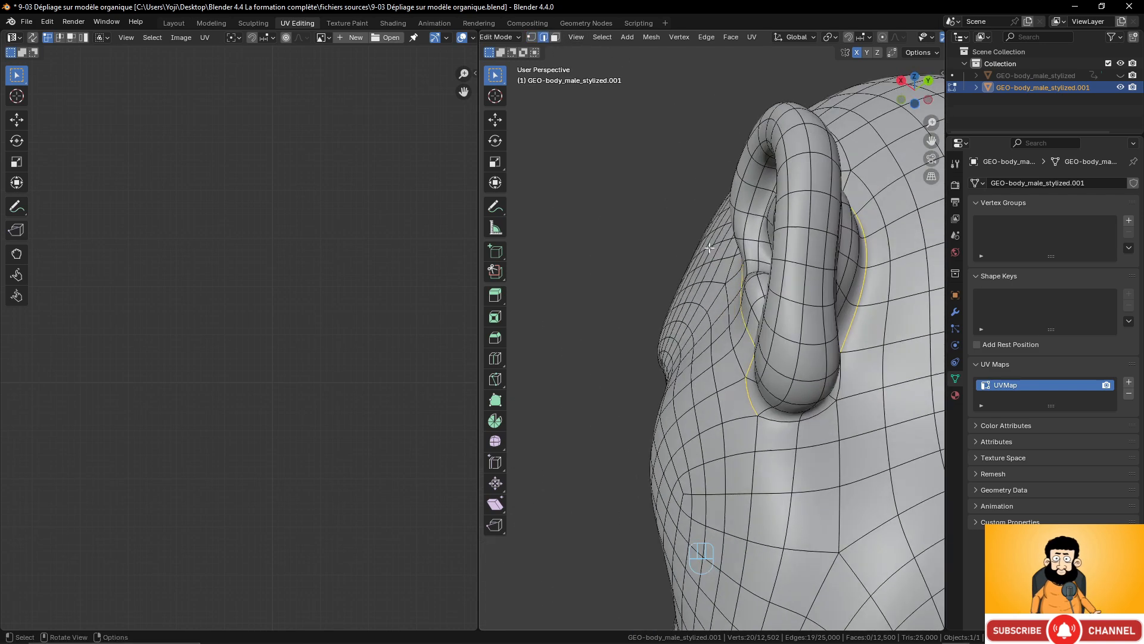
shift+click(810, 420)
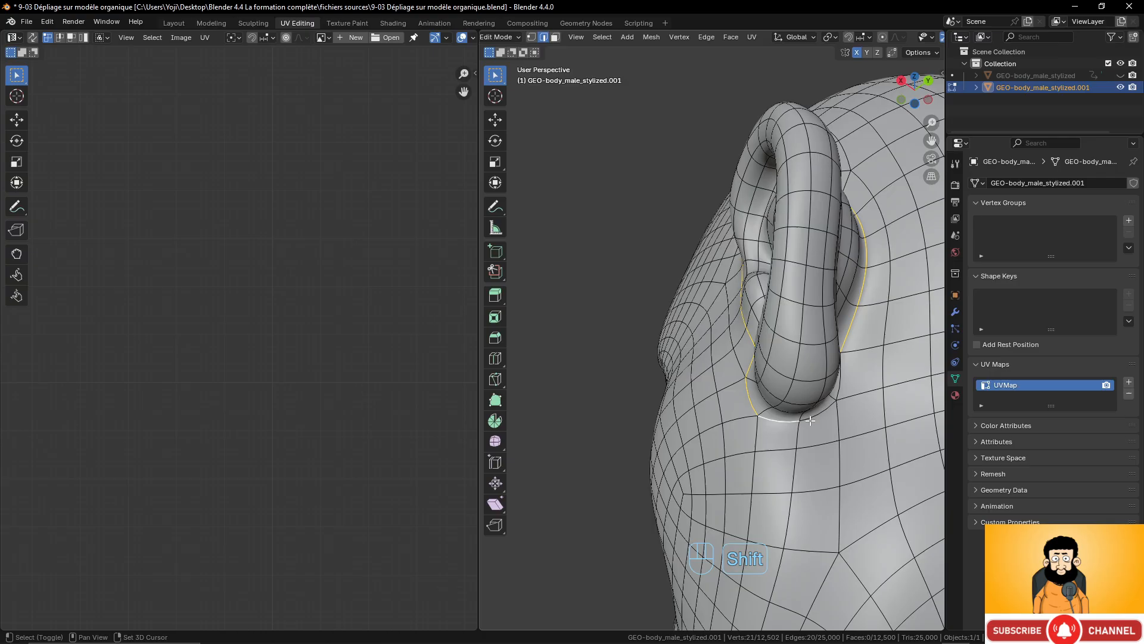
shift+click(839, 391)
middle_drag(852, 351, 840, 270)
scroll(778, 344, down, 2)
scroll(774, 345, up, 1)
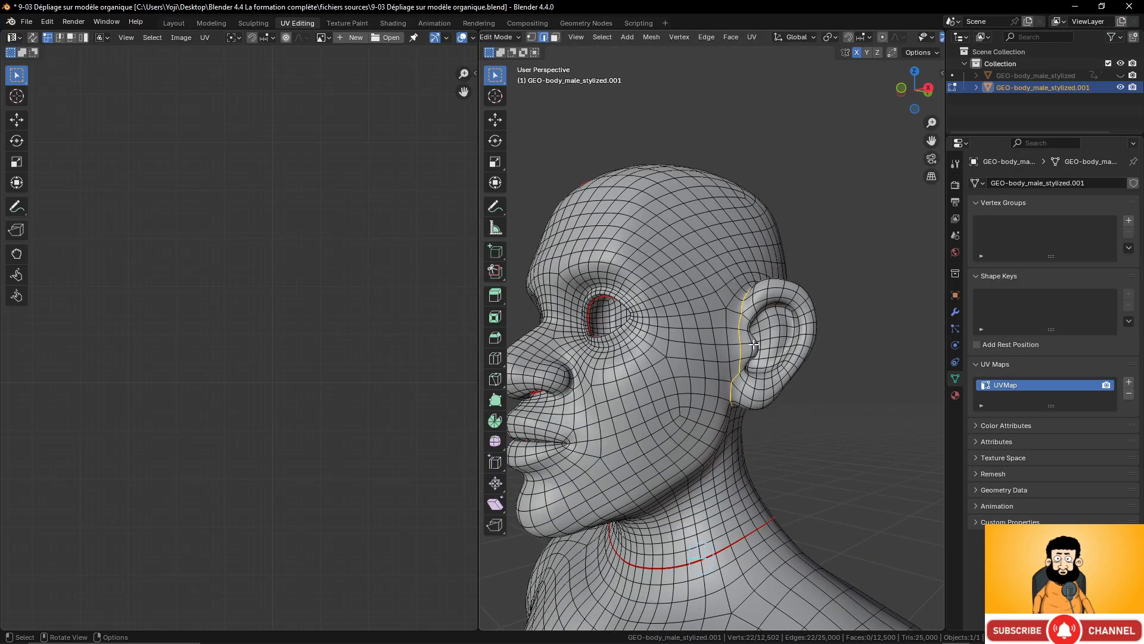
key(ctrl+e)
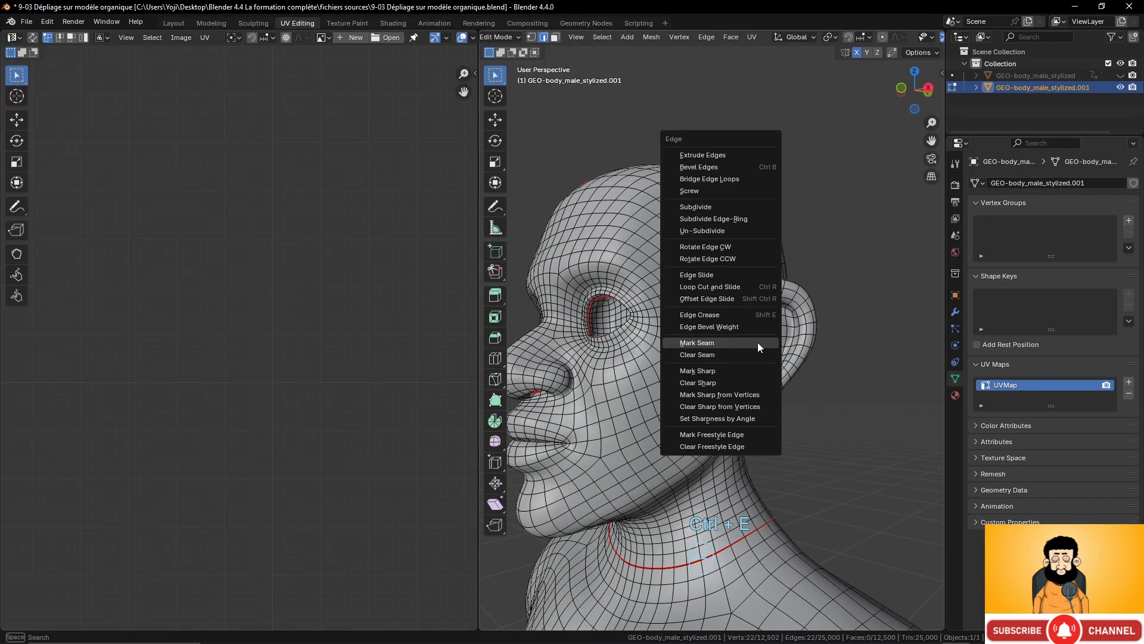
click(757, 342)
Select the entire mesh, apply Symmetrize to it and expand the operation's settings
middle_drag(757, 342, 590, 311)
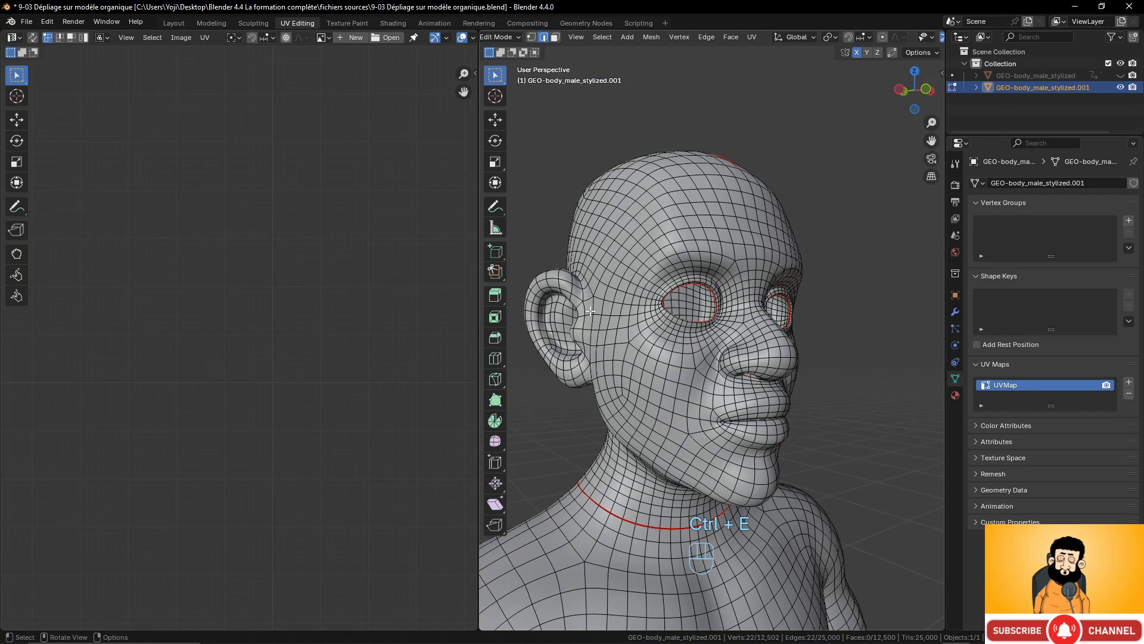
middle_drag(763, 347, 716, 338)
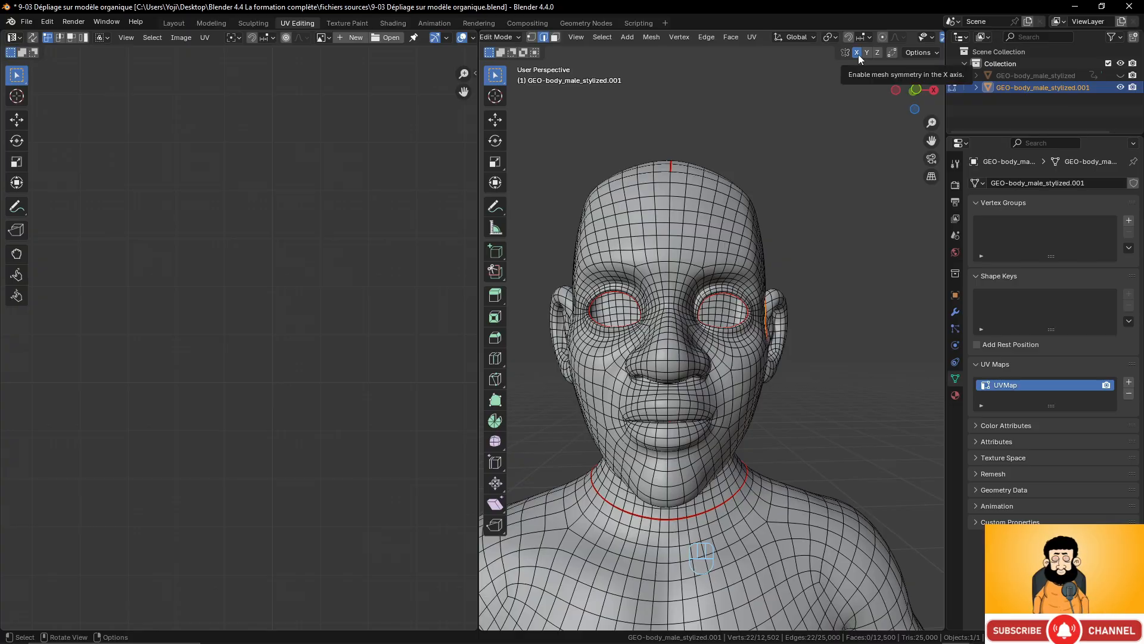
middle_drag(755, 251, 674, 236)
key(a)
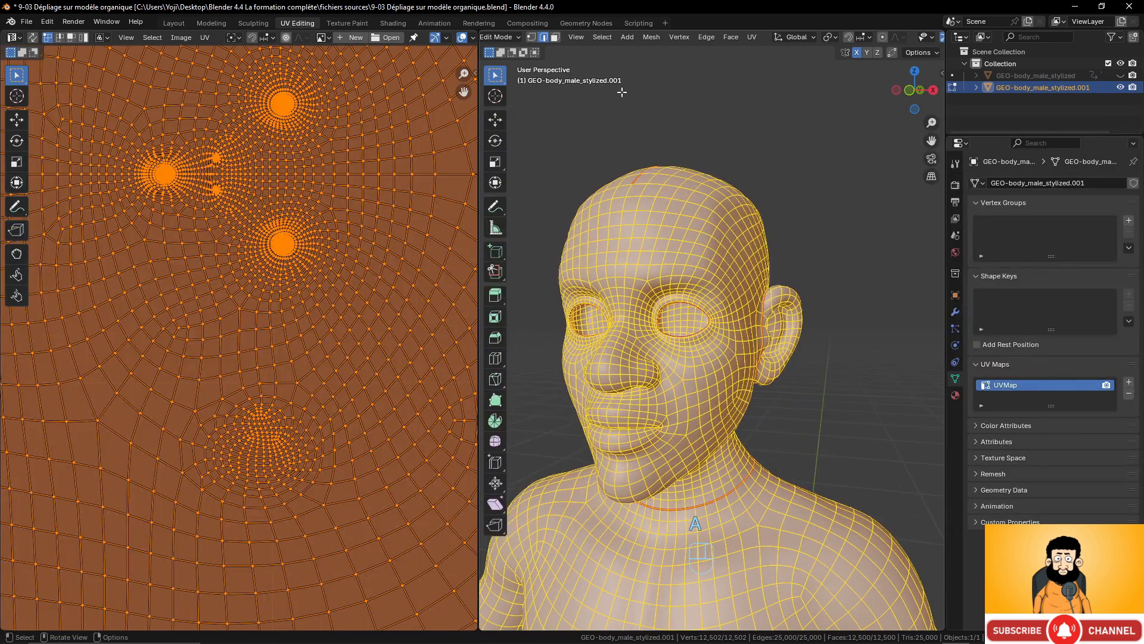
click(659, 41)
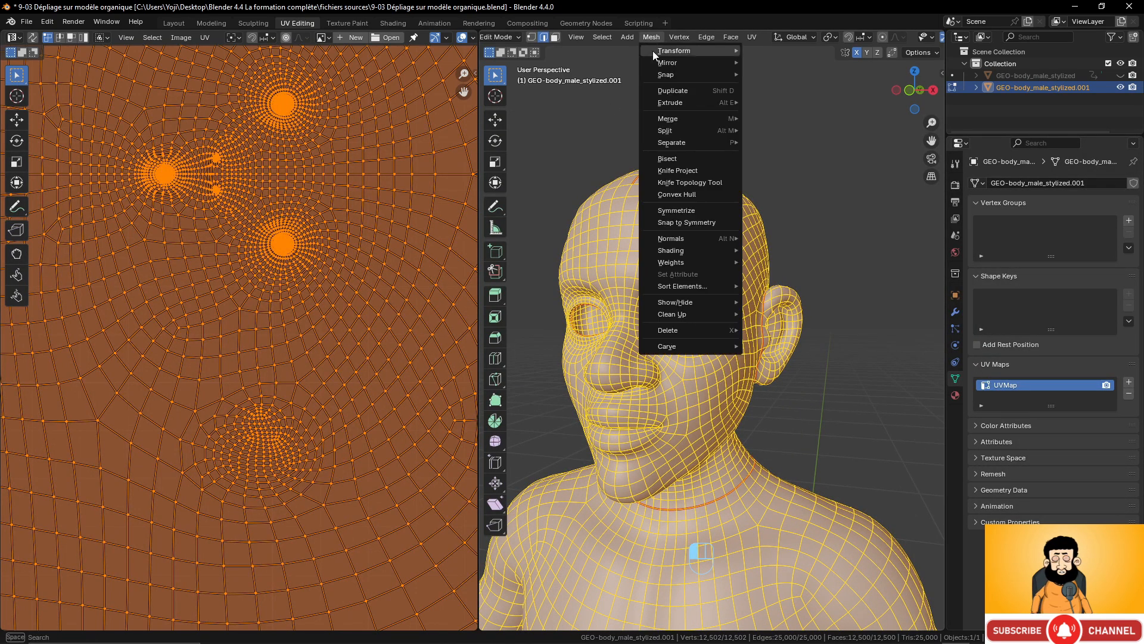
click(677, 211)
middle_drag(762, 316, 558, 637)
click(527, 622)
middle_drag(653, 502, 710, 501)
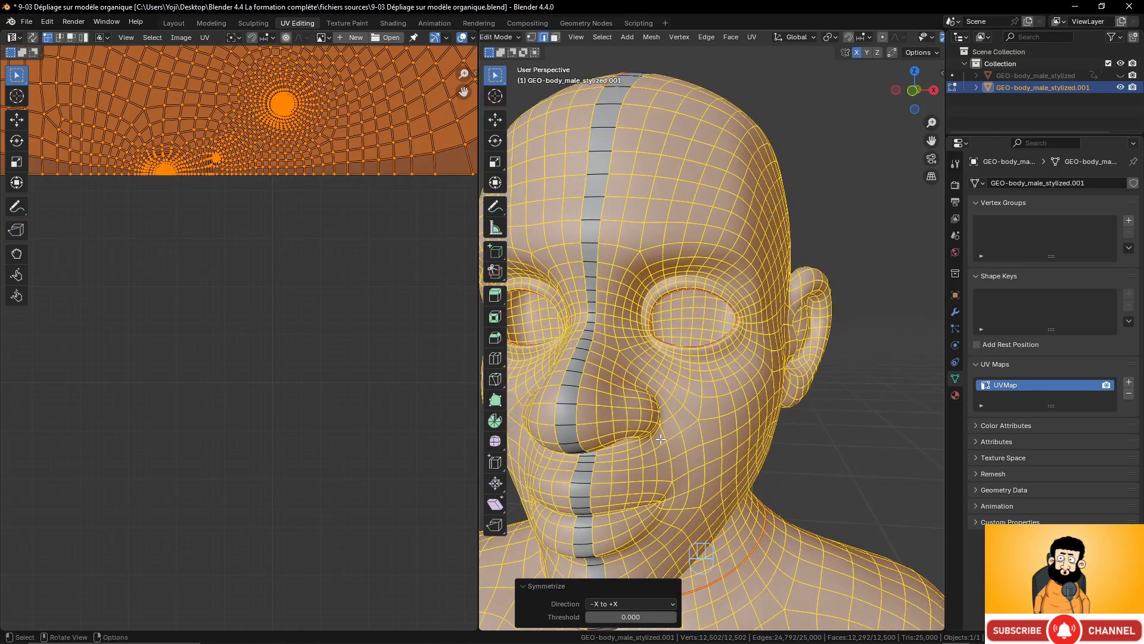
Set the Symmetrize direction to +X to -X so the left ear's seam is copied to the right ear, and deselect everything
scroll(662, 432, down, 3)
scroll(774, 345, up, 2)
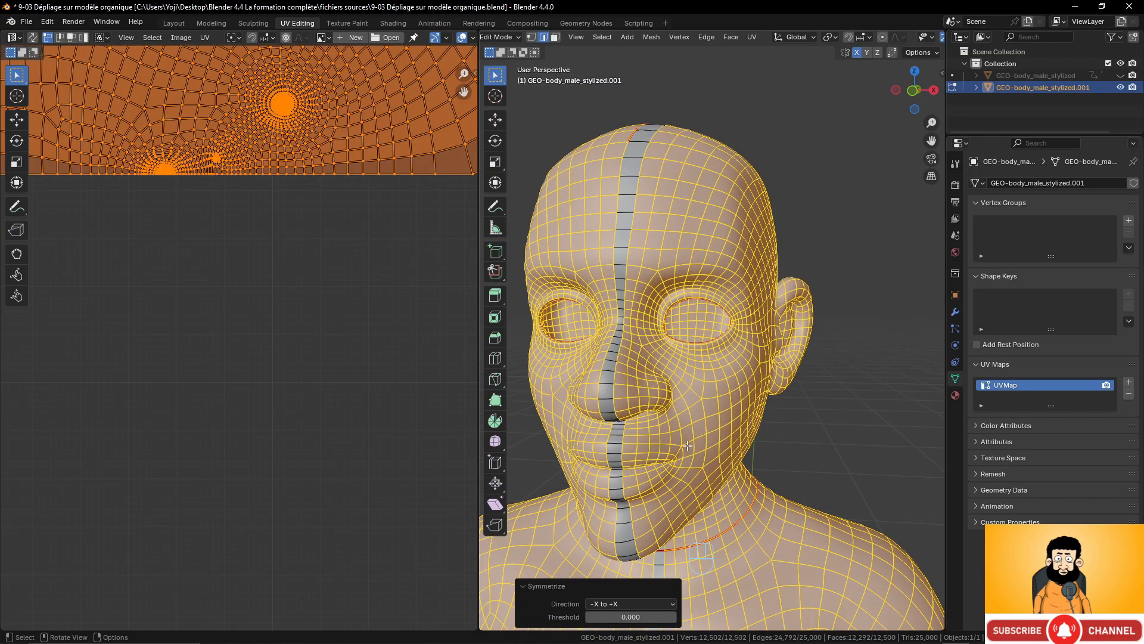
click(651, 601)
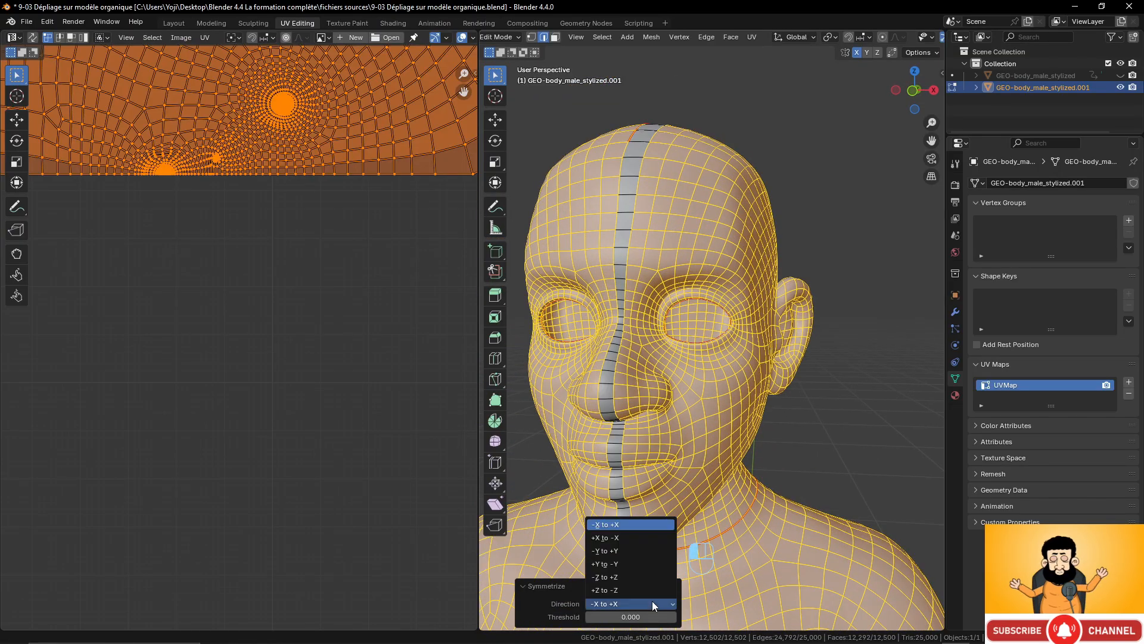
click(641, 535)
middle_drag(649, 429, 672, 360)
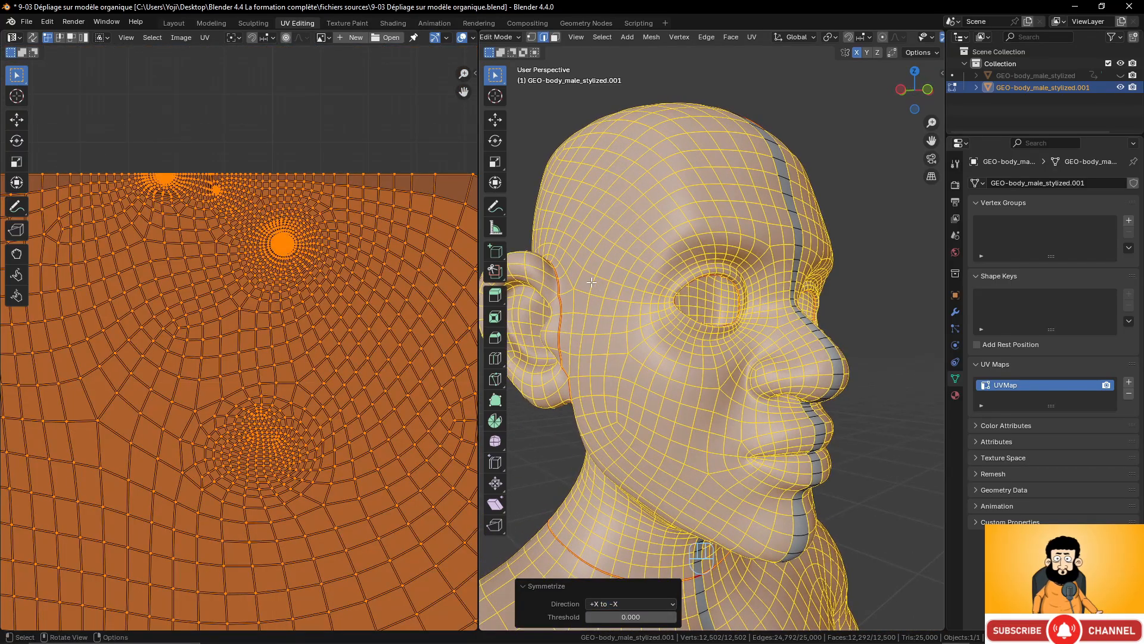
middle_drag(575, 374, 665, 392)
key(alt+a)
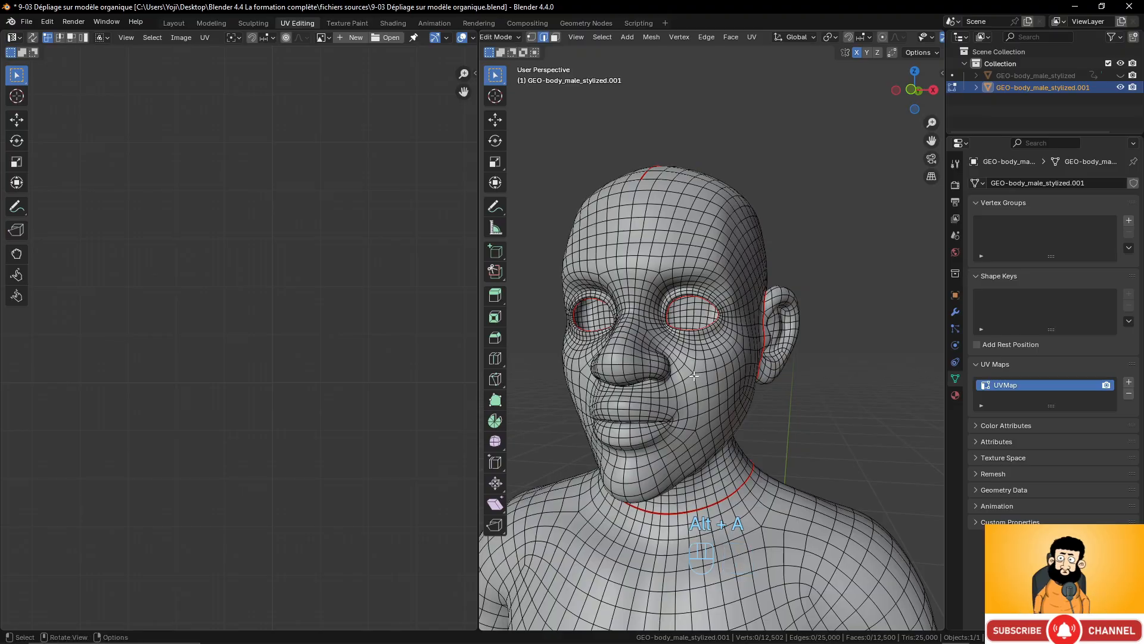
Unwrap the entire body mesh with the Angle Based method
key(a)
scroll(698, 376, down, 4)
key(u)
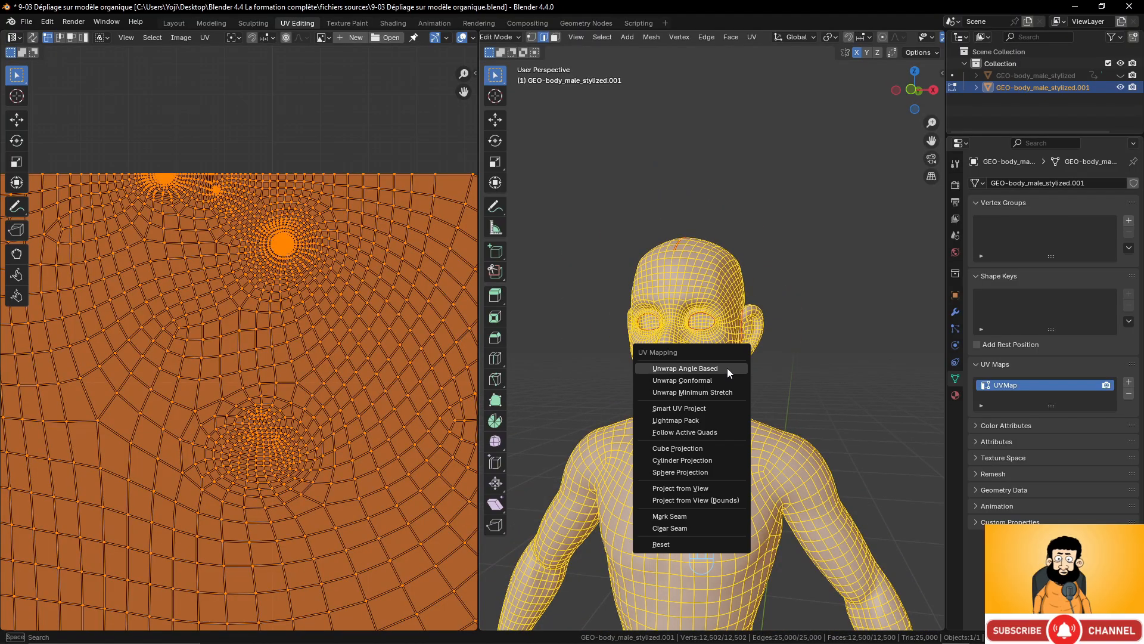
click(726, 367)
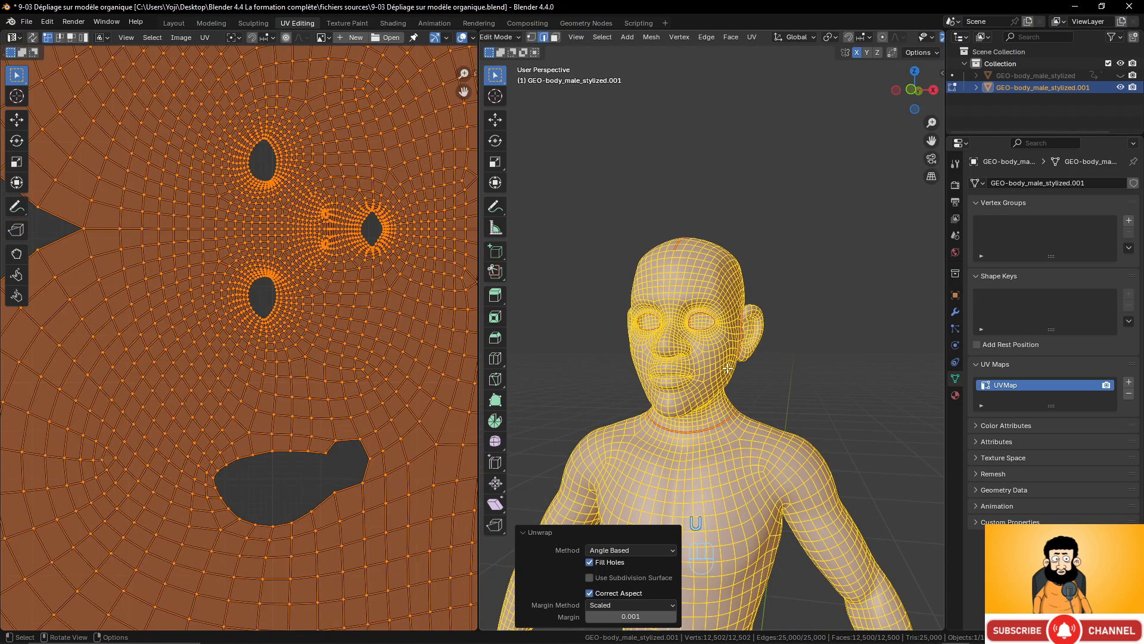
Examine the unwrapped head, ear, mouth and eye-socket UV islands and their arrangement in the UV layout
scroll(335, 363, down, 4)
scroll(334, 363, up, 8)
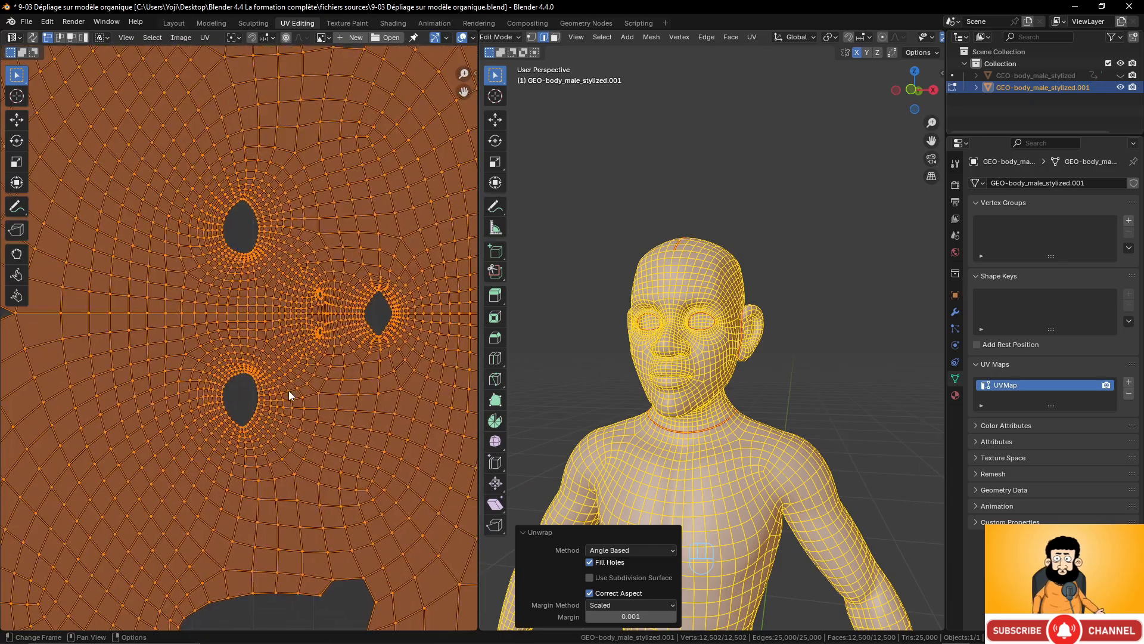
middle_drag(313, 307, 288, 332)
middle_drag(411, 313, 332, 333)
scroll(363, 323, down, 5)
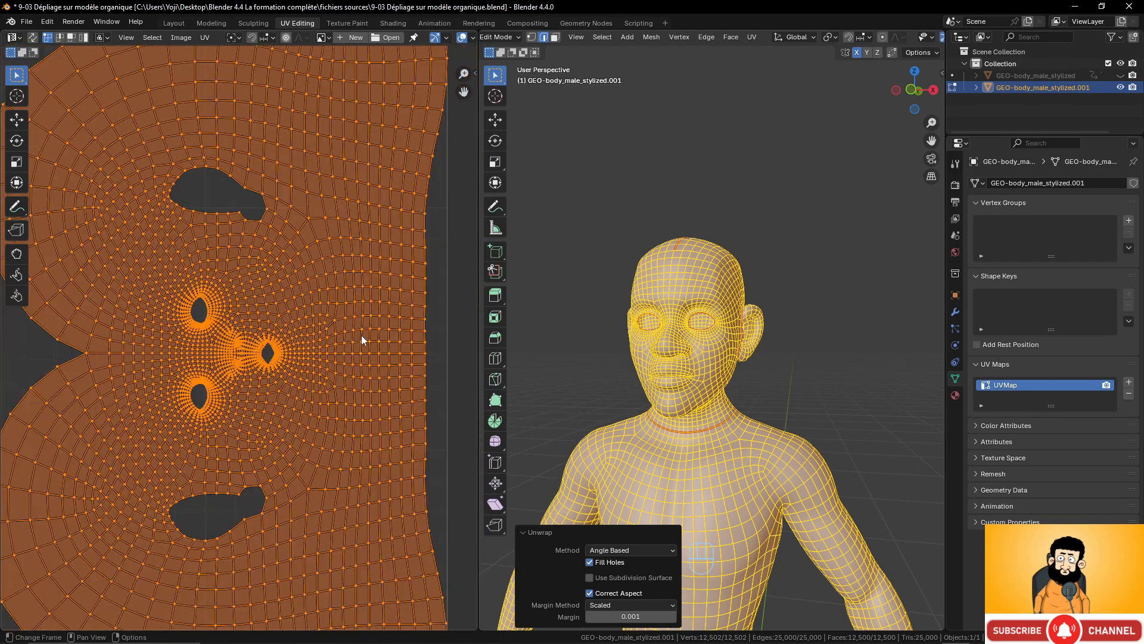
scroll(362, 335, up, 3)
middle_drag(238, 235, 370, 431)
scroll(370, 431, up, 3)
middle_drag(384, 217, 373, 445)
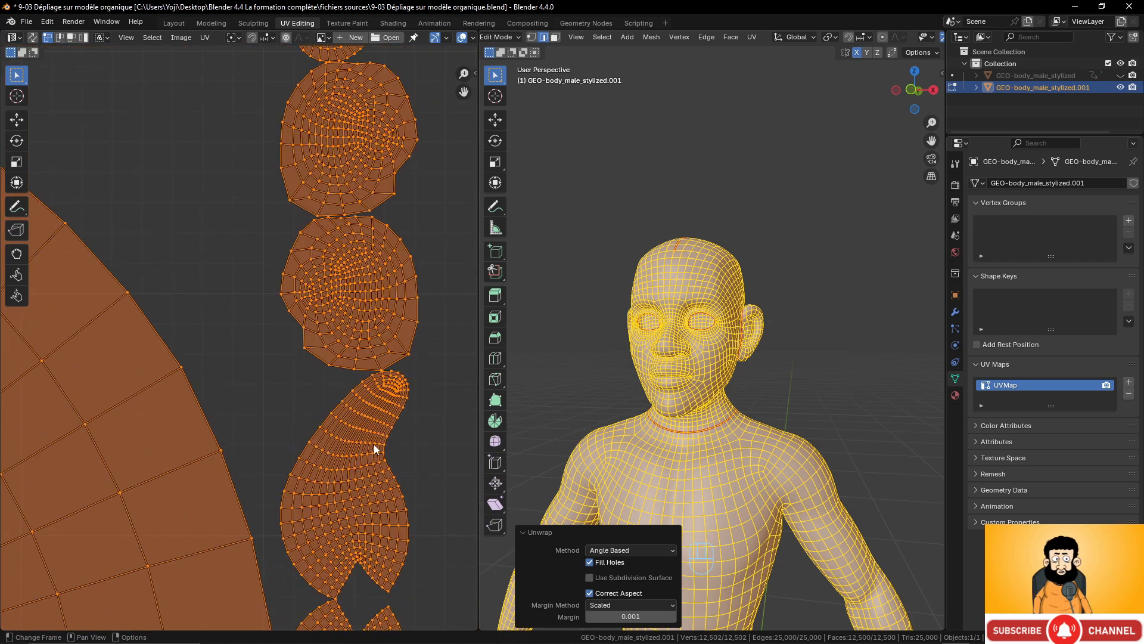
scroll(328, 473, up, 2)
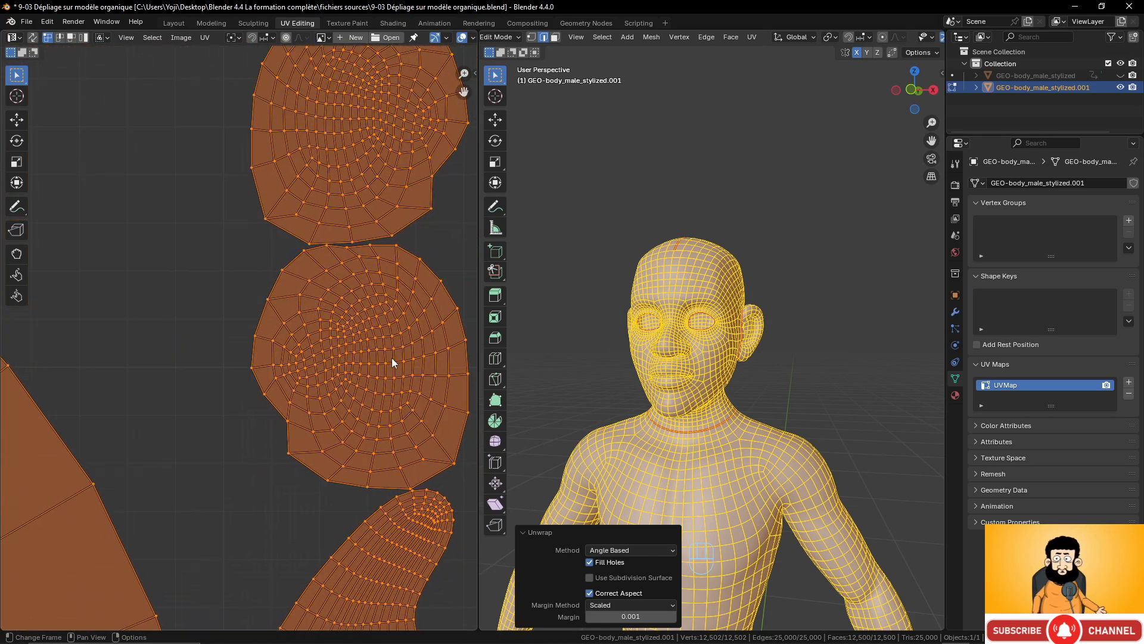
middle_drag(391, 355, 330, 323)
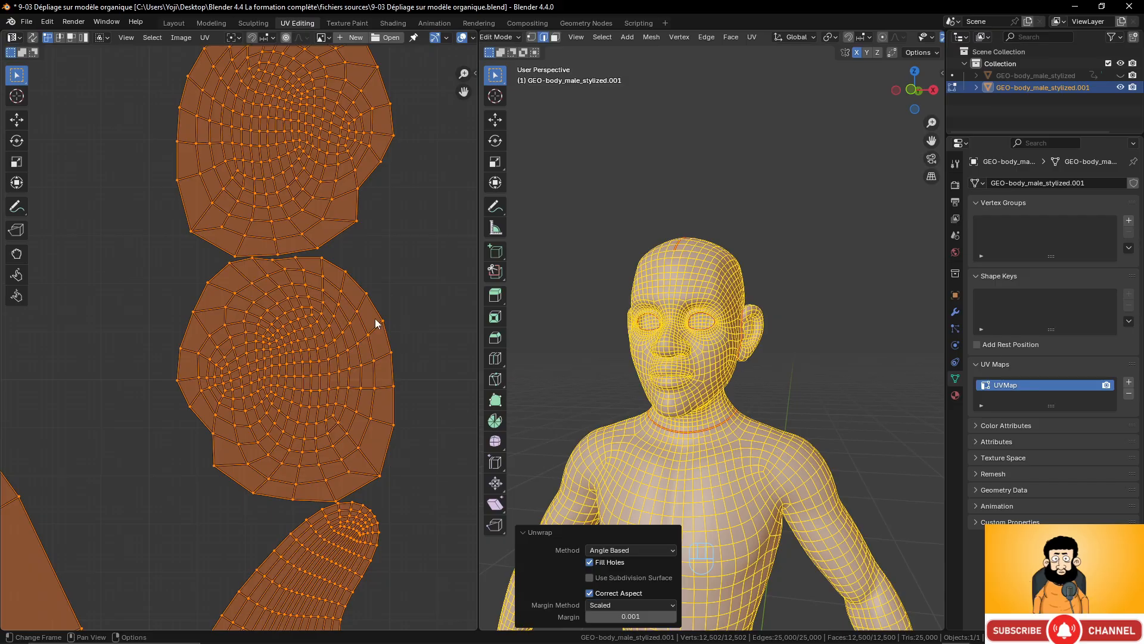
scroll(351, 301, down, 4)
scroll(339, 399, up, 4)
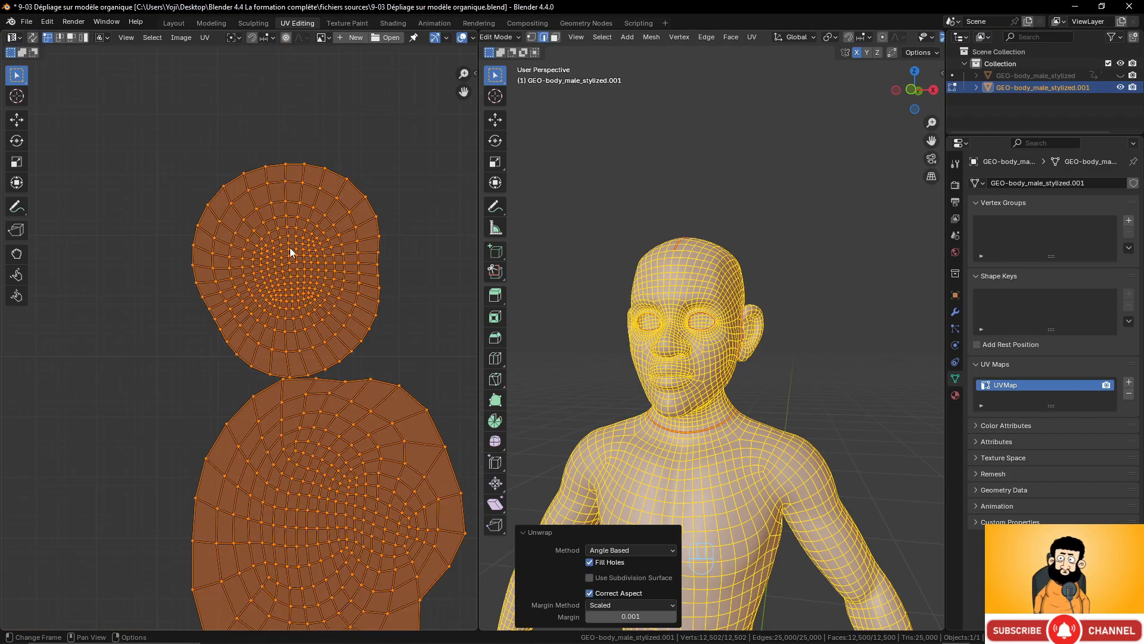
scroll(323, 316, down, 8)
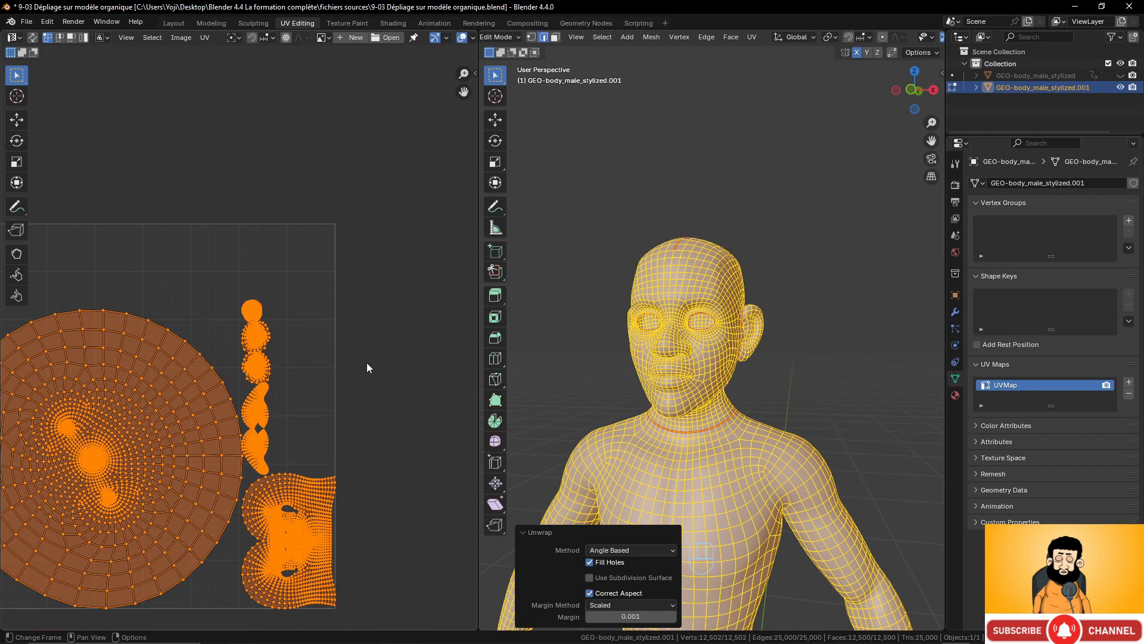
middle_drag(366, 367, 361, 331)
scroll(244, 301, up, 10)
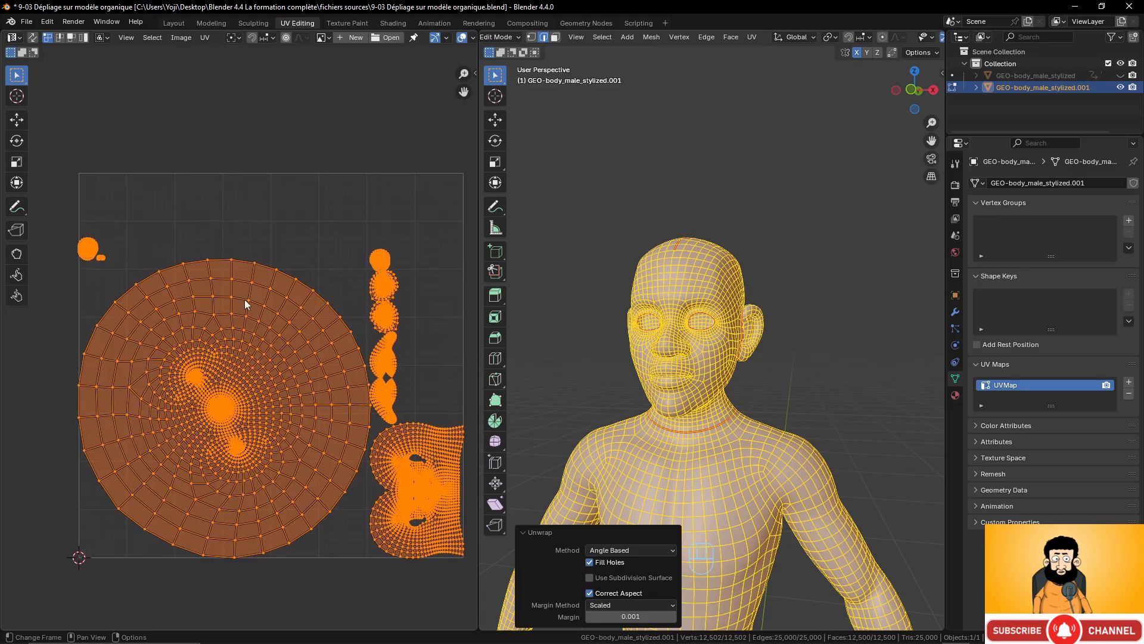
scroll(73, 176, down, 8)
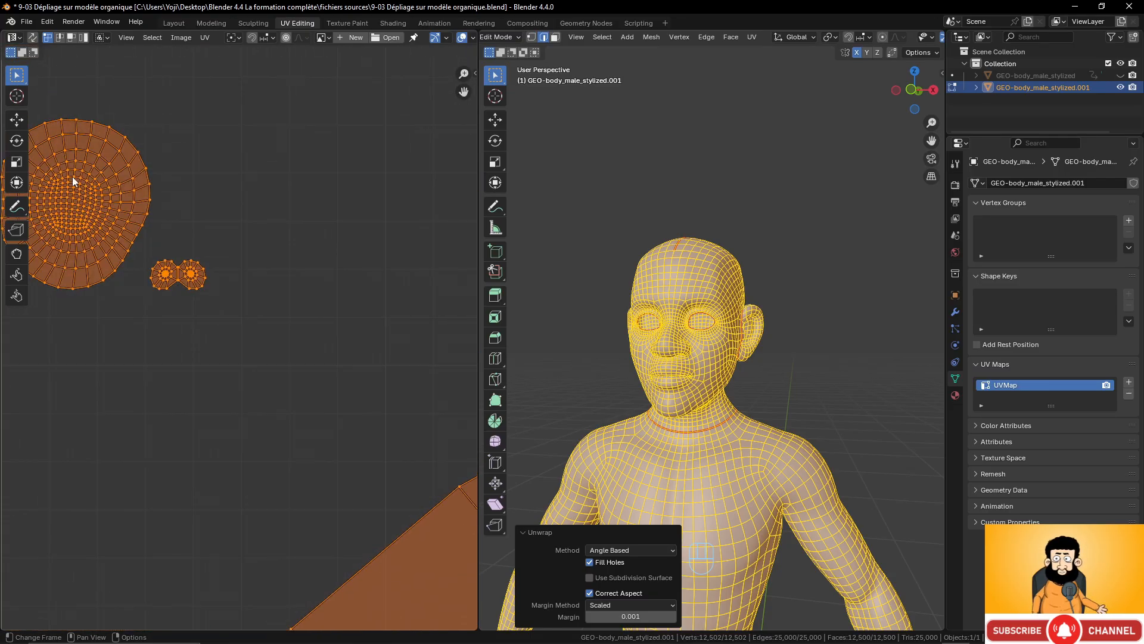
Examine the two small nostril UV islands and compare them with the seamed nostrils on the model
middle_drag(73, 176, 253, 370)
scroll(346, 416, up, 5)
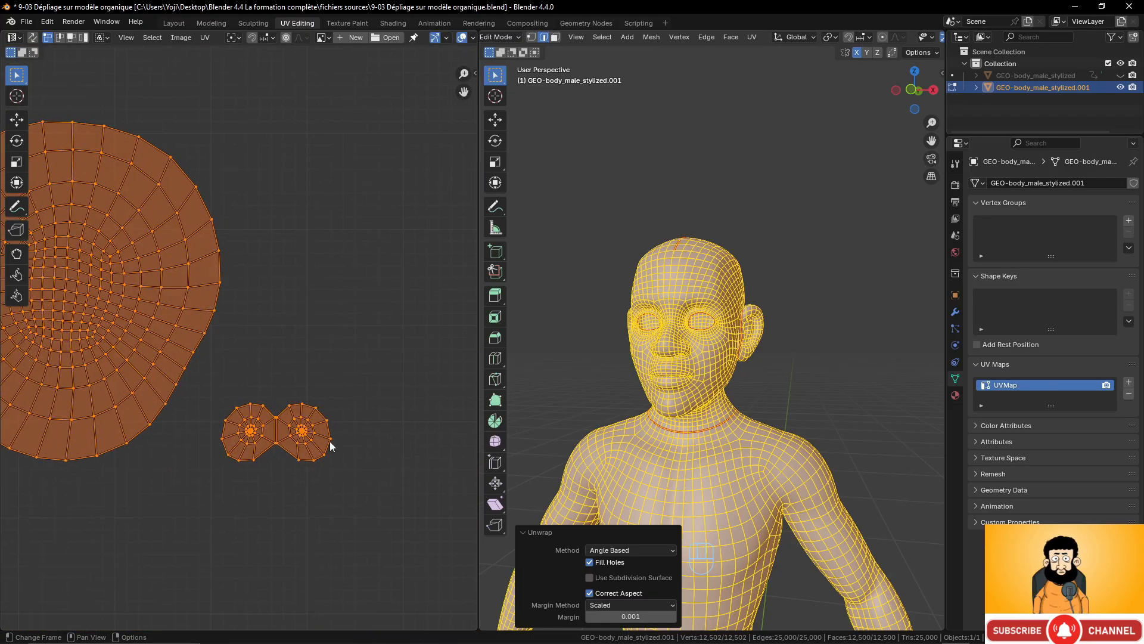
scroll(340, 450, up, 4)
middle_drag(349, 453, 271, 395)
scroll(732, 358, up, 3)
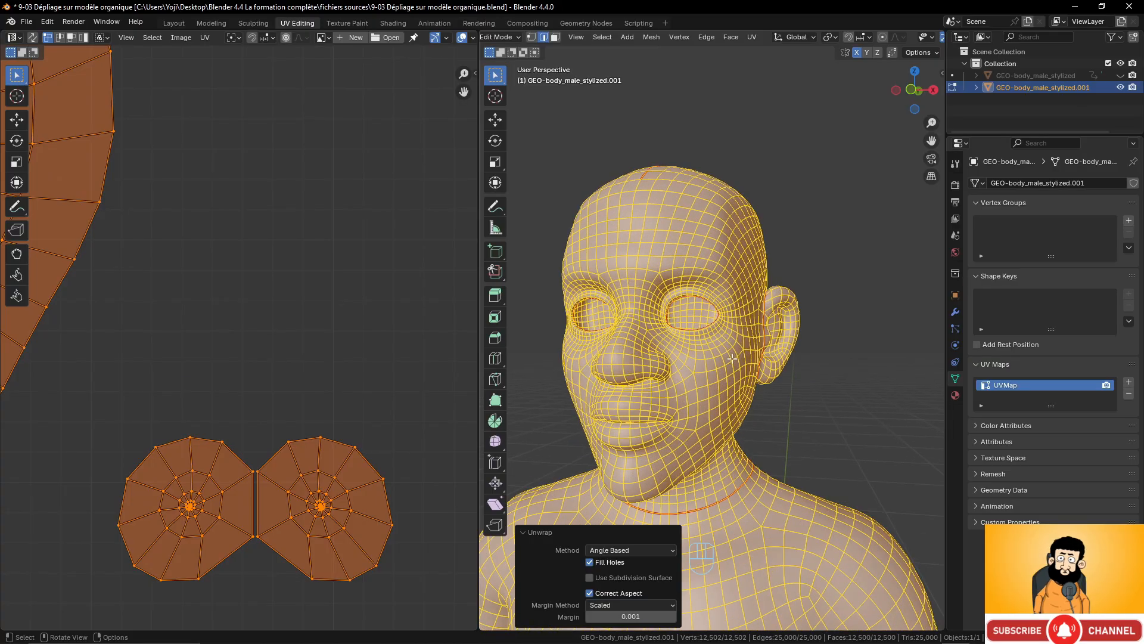
middle_drag(732, 358, 721, 359)
scroll(725, 358, up, 5)
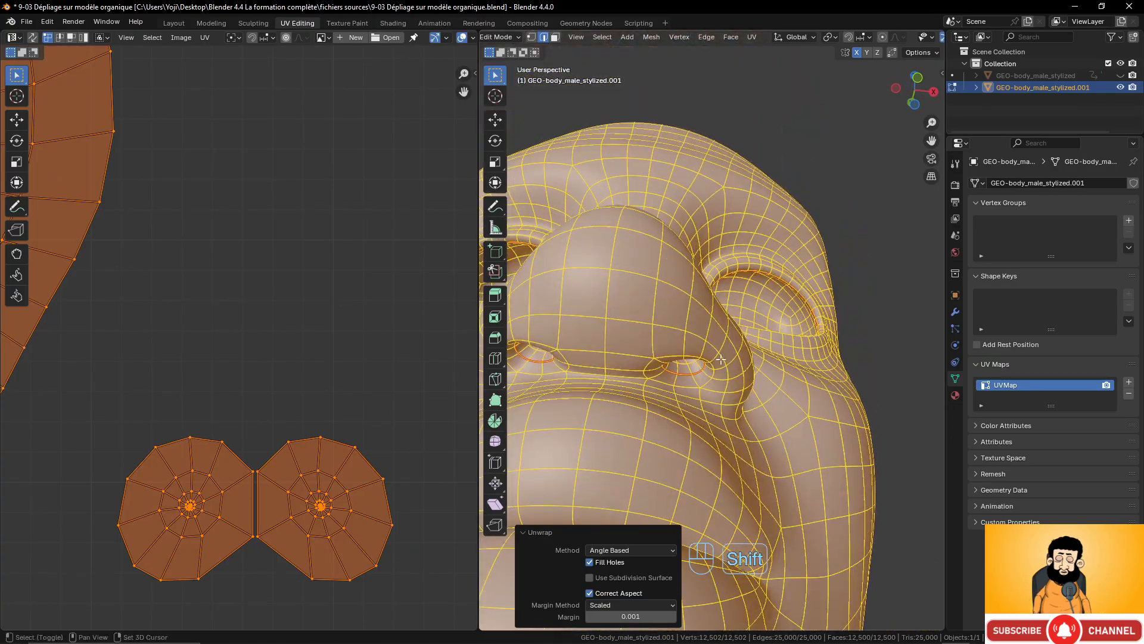
middle_drag(683, 324, 711, 314)
scroll(658, 295, down, 6)
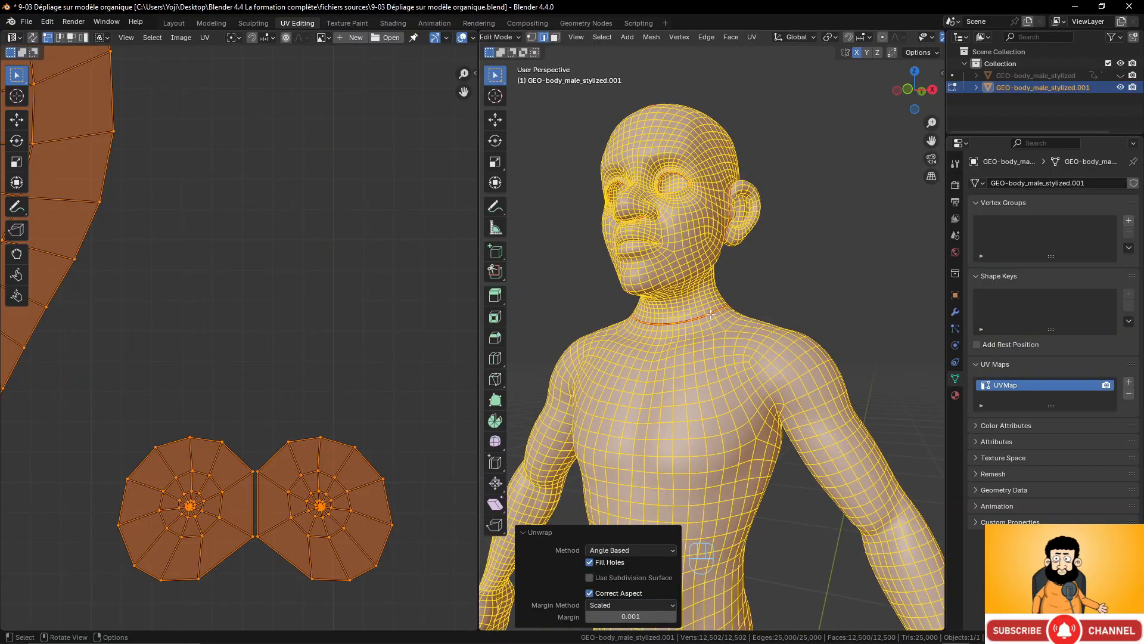
Select the edge loop around the left upper arm just below the shoulder and mark it as a seam
scroll(754, 388, down, 3)
middle_drag(755, 388, 812, 395)
scroll(745, 349, up, 4)
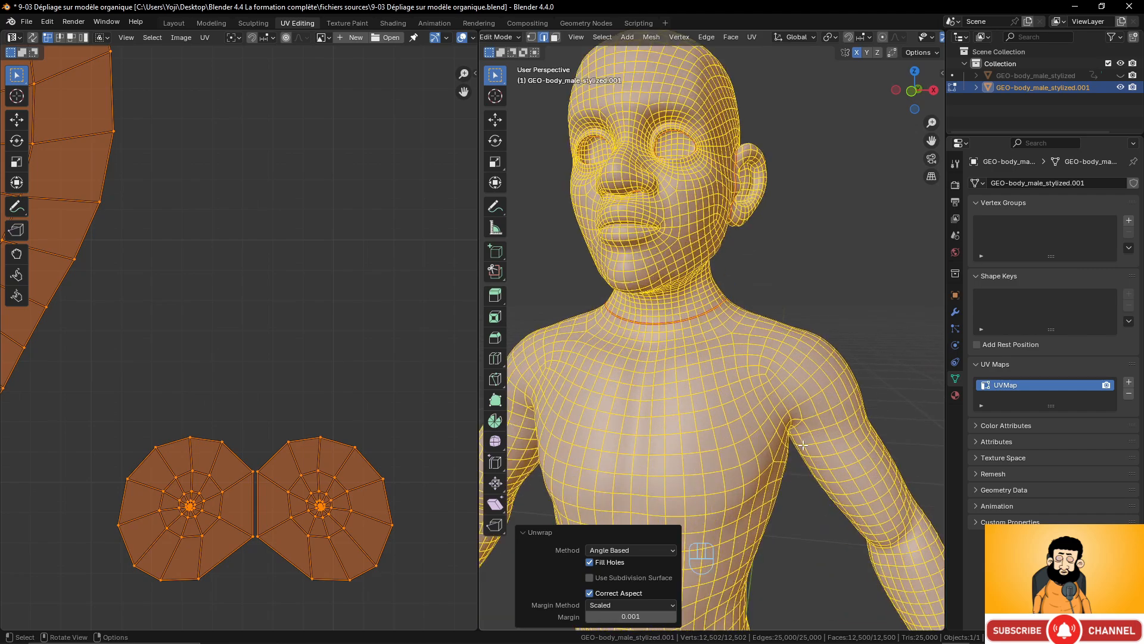
middle_drag(746, 350, 727, 316)
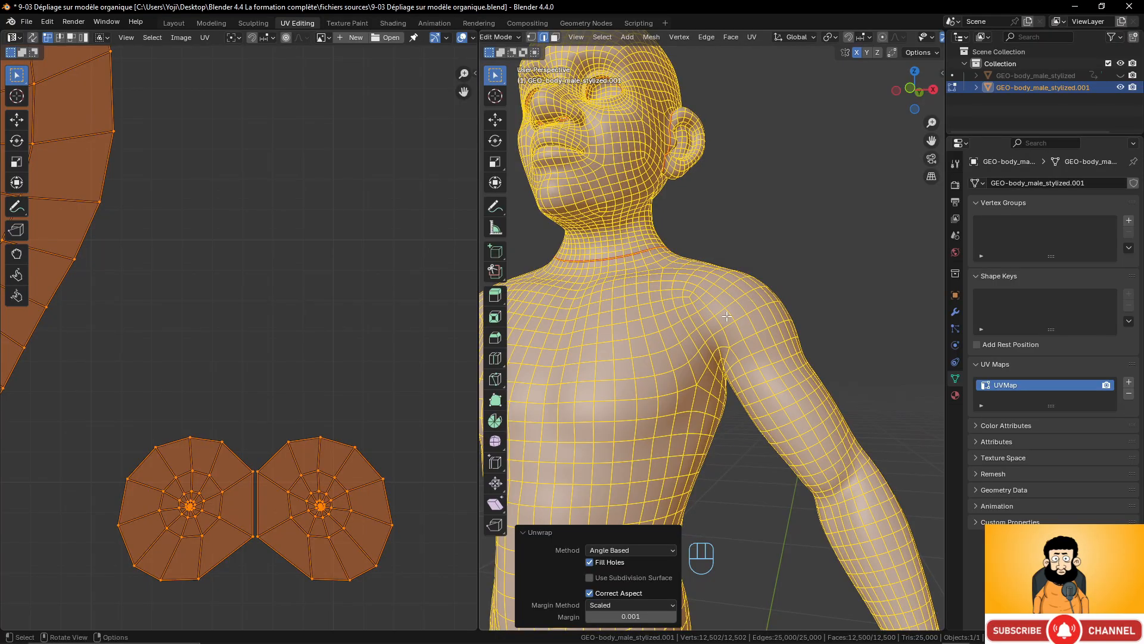
alt+click(738, 342)
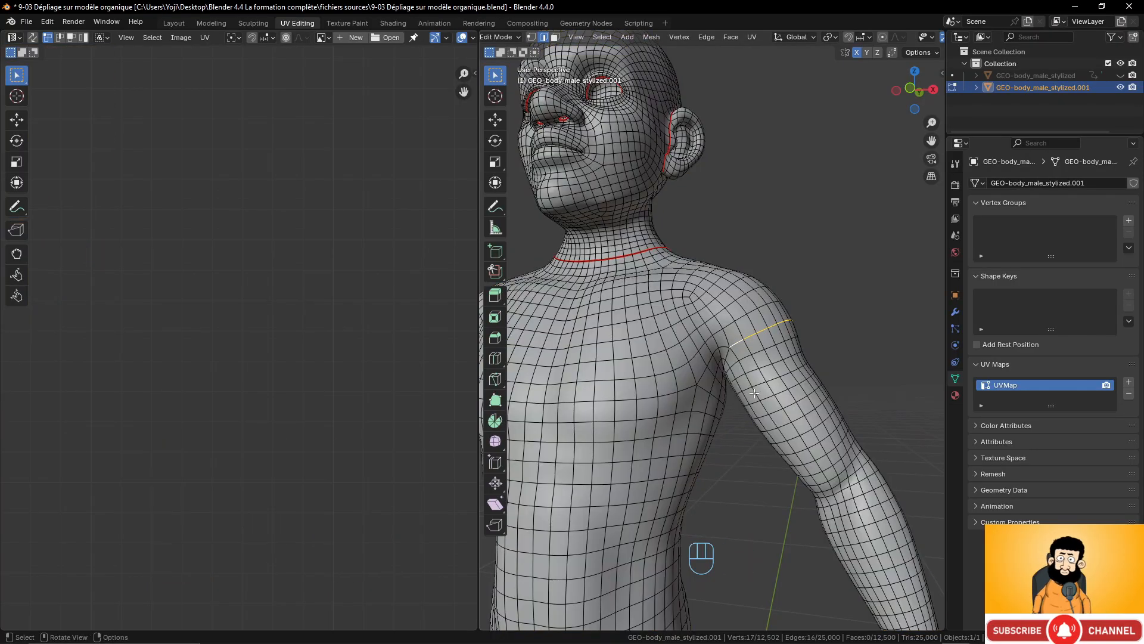
middle_drag(744, 366, 775, 351)
shift+middle_drag(774, 352, 754, 382)
scroll(789, 338, up, 3)
middle_drag(788, 338, 722, 355)
key(ctrl+e)
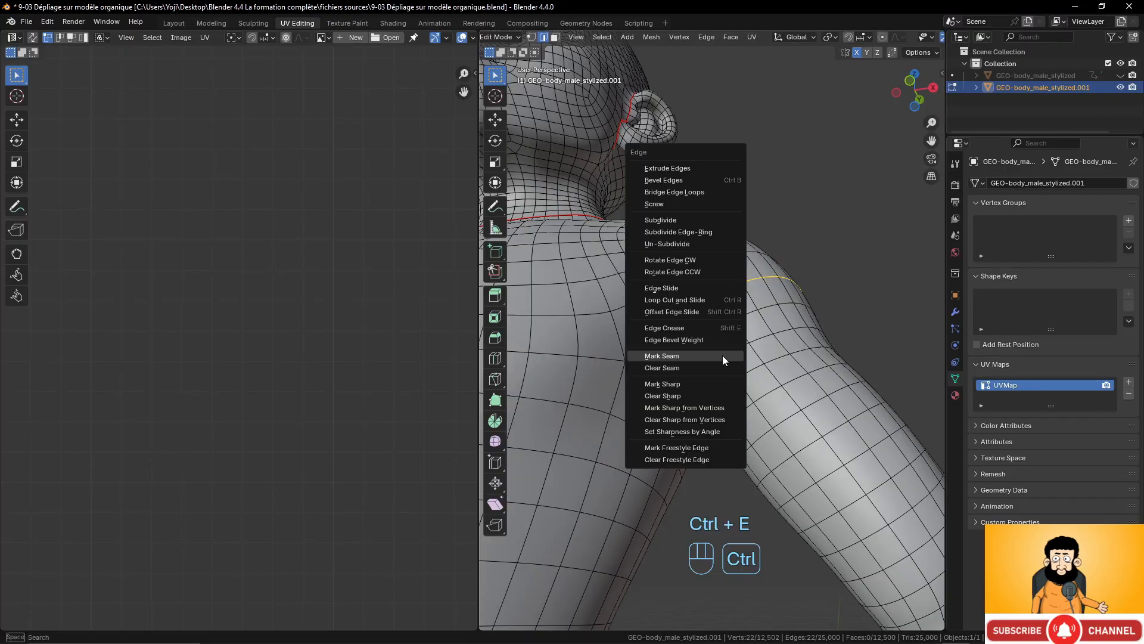
click(722, 355)
Select a continuous edge path along the inner side of the left arm, from the shoulder seam at the armpit to the wrist
key(KP_5)
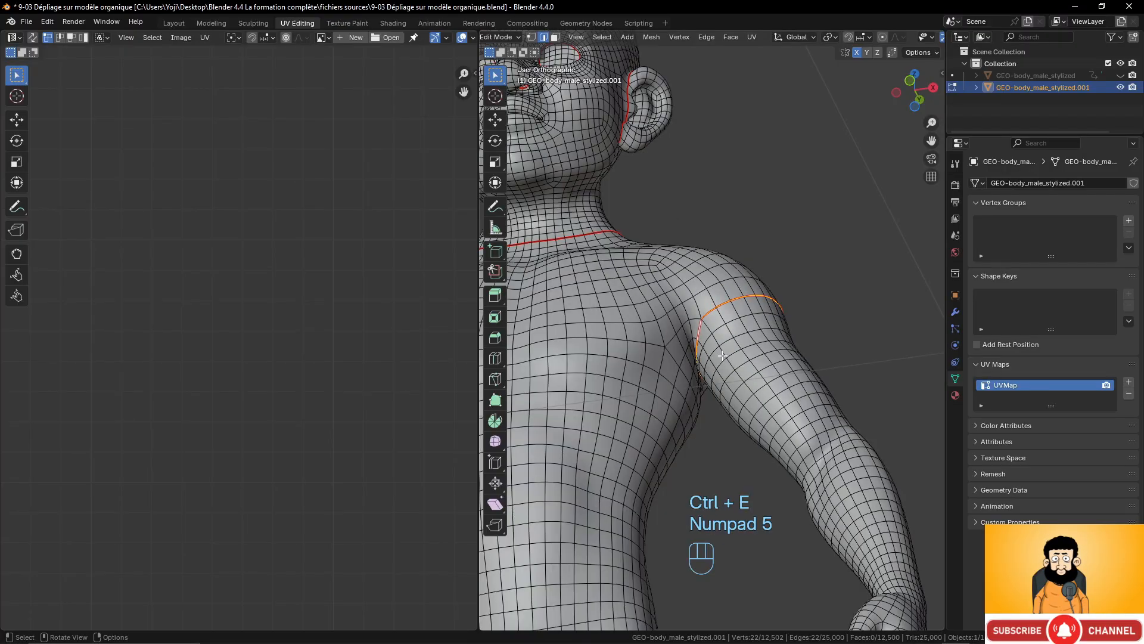
middle_drag(722, 355, 726, 403)
scroll(730, 417, up, 4)
shift+middle_drag(759, 553, 786, 470)
scroll(722, 357, up, 3)
scroll(697, 386, up, 1)
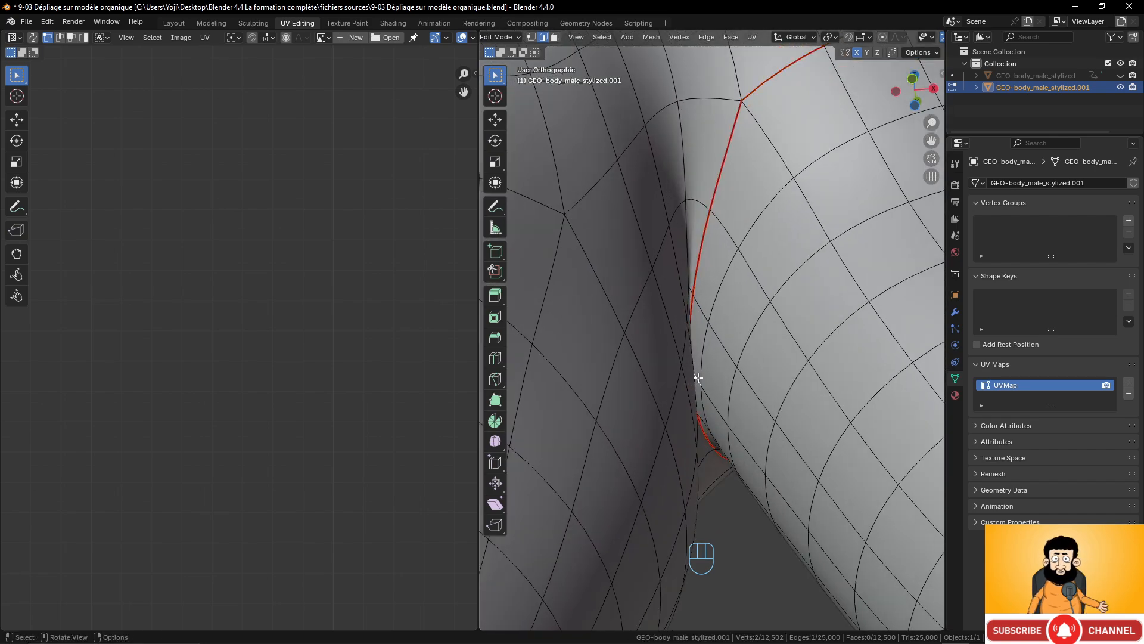
scroll(698, 378, down, 5)
middle_drag(698, 378, 512, 384)
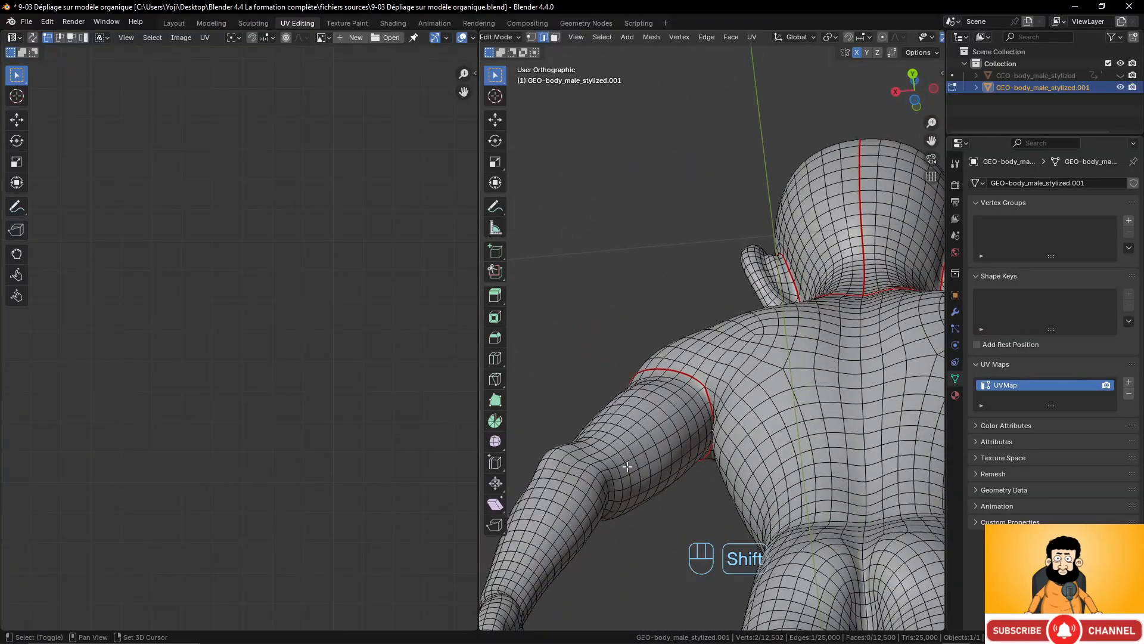
middle_drag(627, 466, 856, 370)
ctrl+click(823, 404)
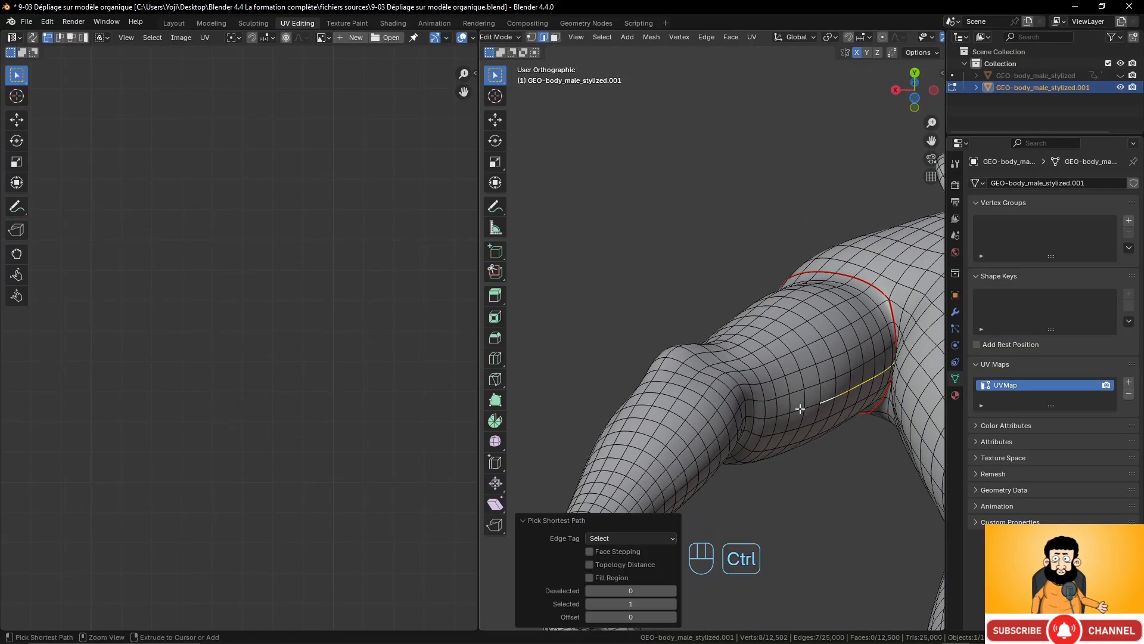
ctrl+click(726, 448)
shift+middle_drag(729, 448, 852, 304)
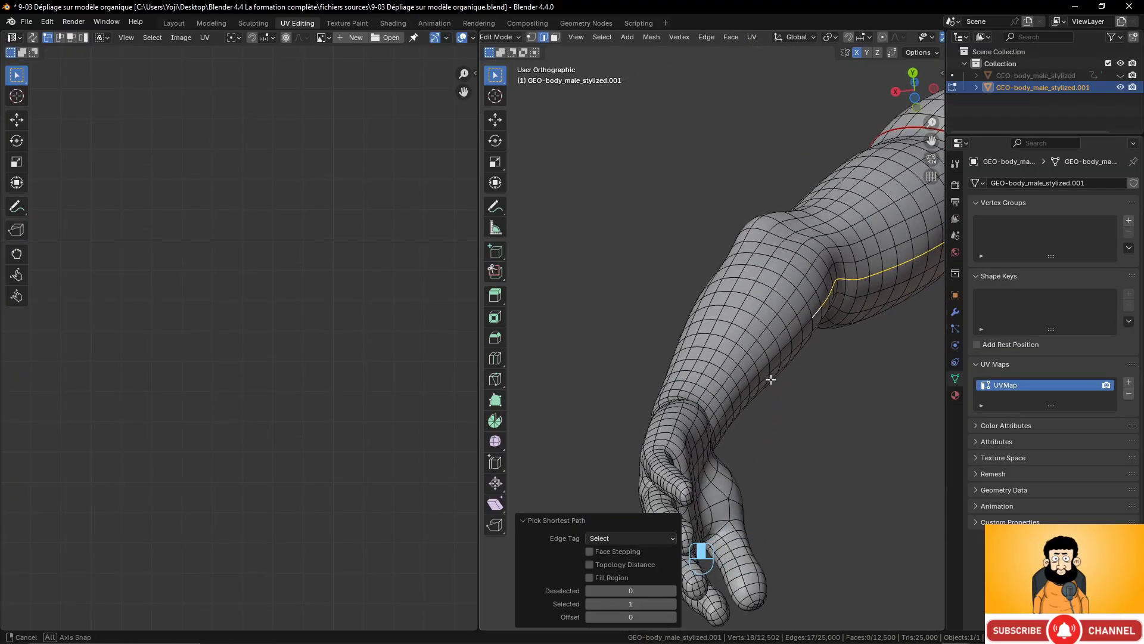
middle_drag(769, 380, 828, 354)
ctrl+click(698, 428)
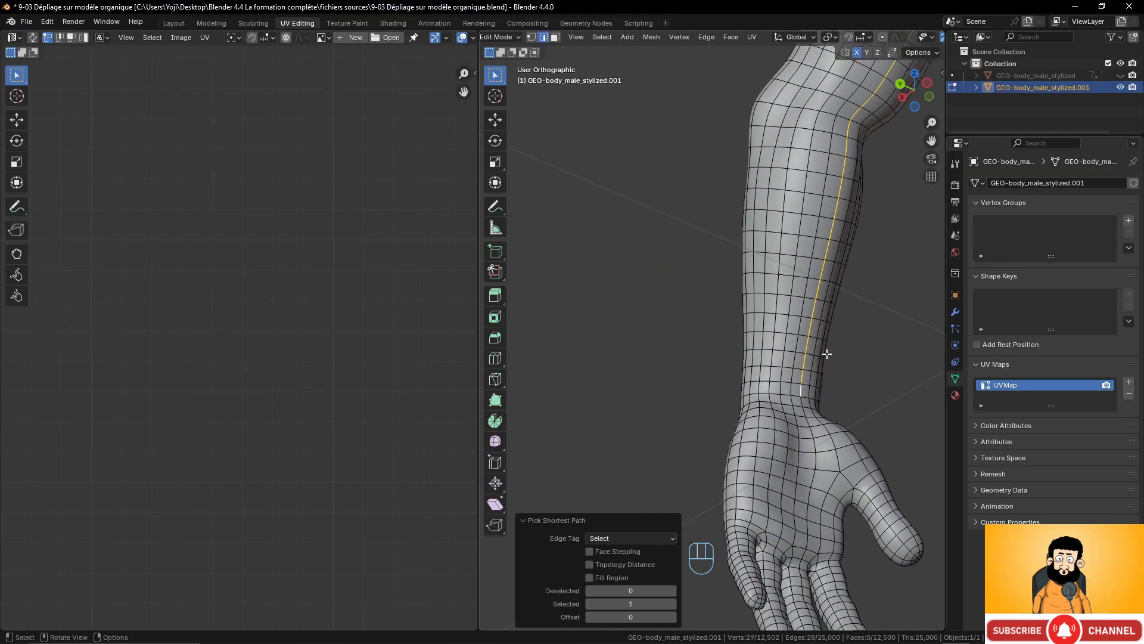
middle_drag(808, 398, 825, 331)
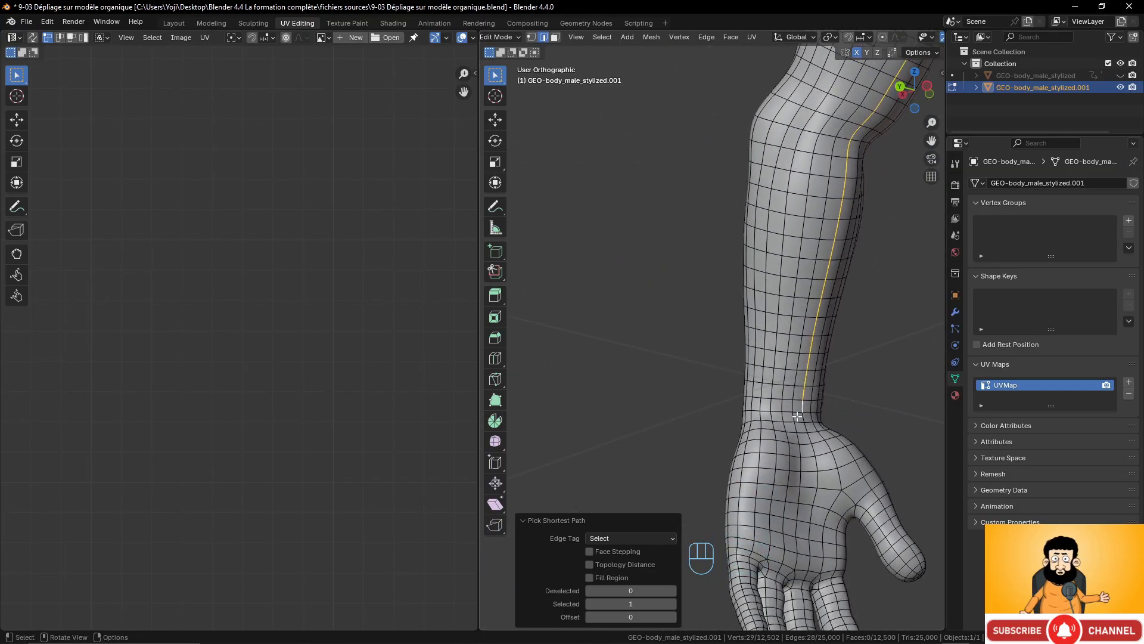
Add the edge loop around the left wrist to the selection and mark the arm path and wrist loop as seams
shift+middle_drag(797, 416, 813, 312)
alt+shift+click(864, 413)
scroll(572, 360, down, 4)
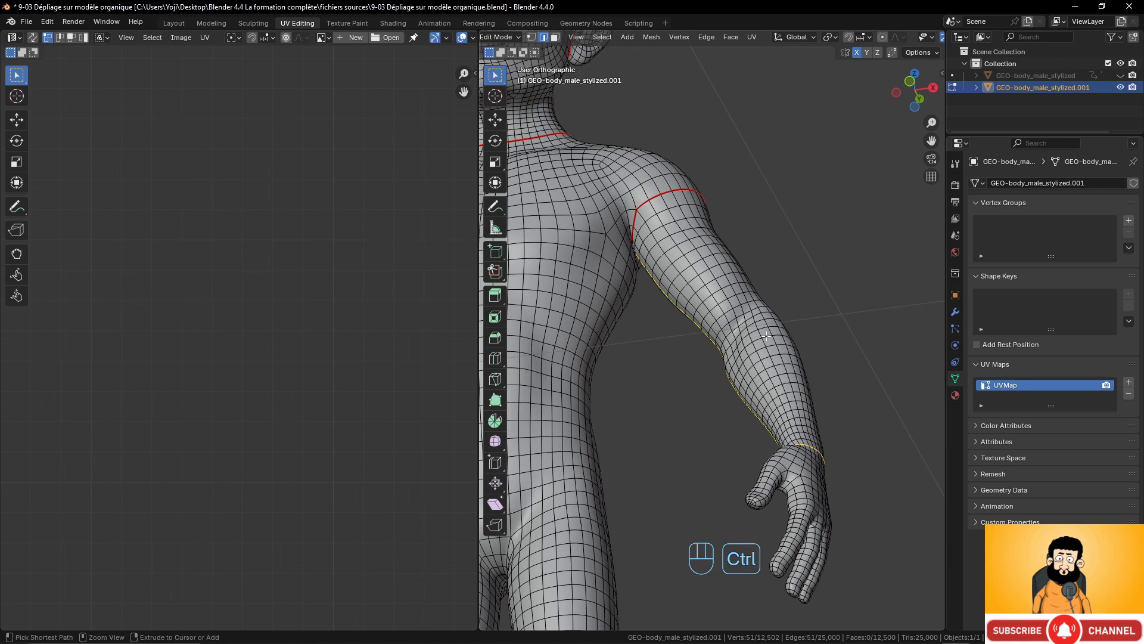
key(ctrl+e)
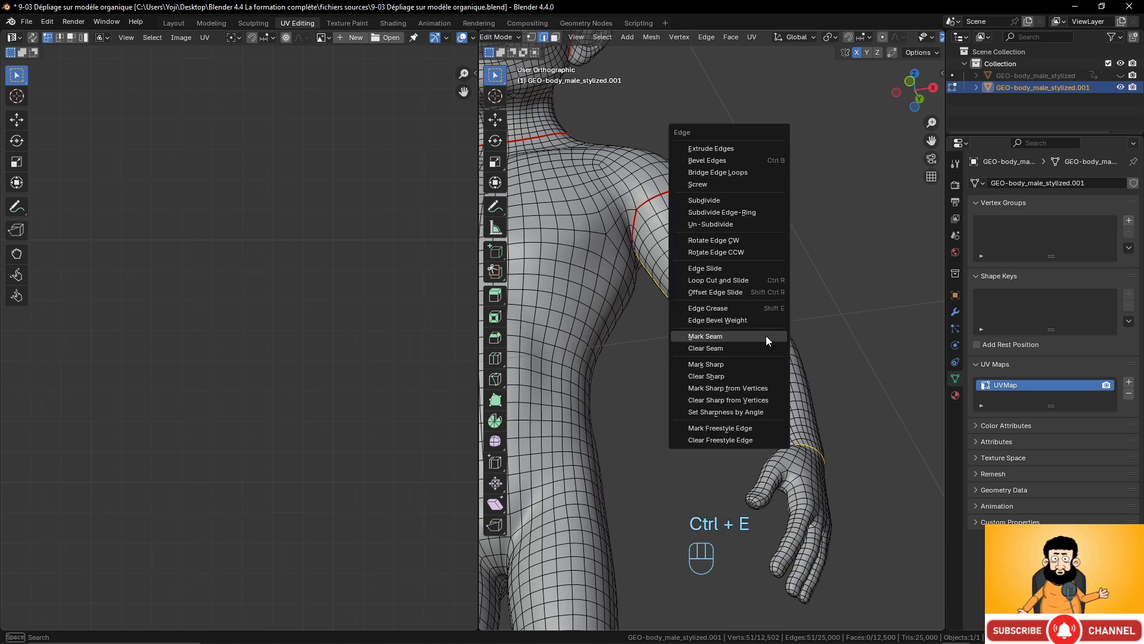
click(766, 336)
scroll(766, 337, down, 3)
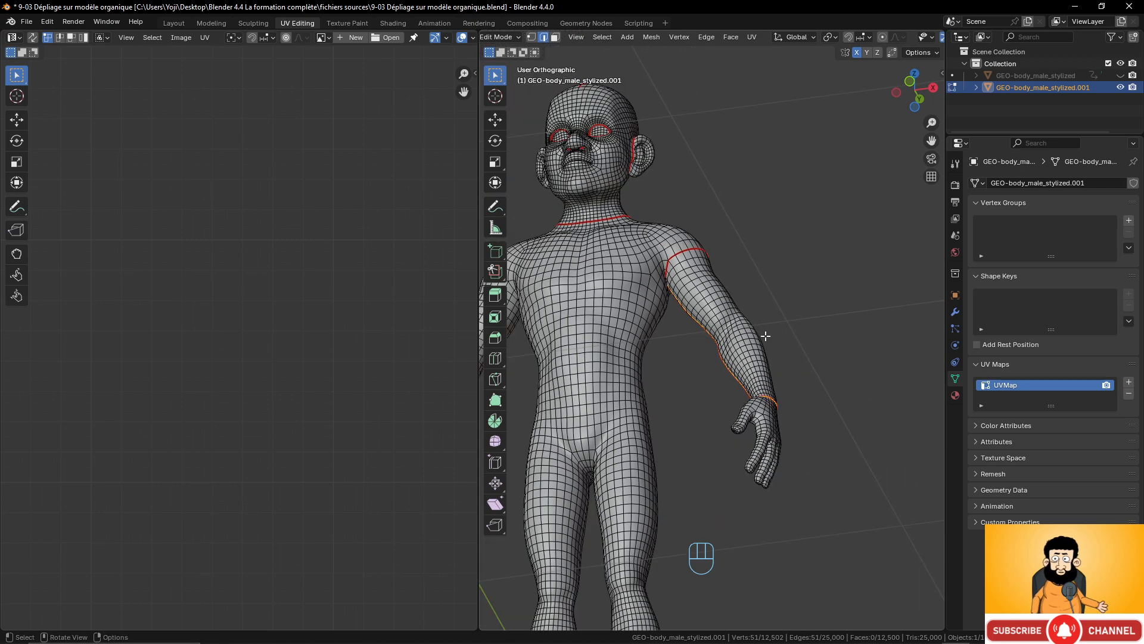
Select the entire mesh and Symmetrize it from +X to -X to copy the left arm's seams to the right arm
key(a)
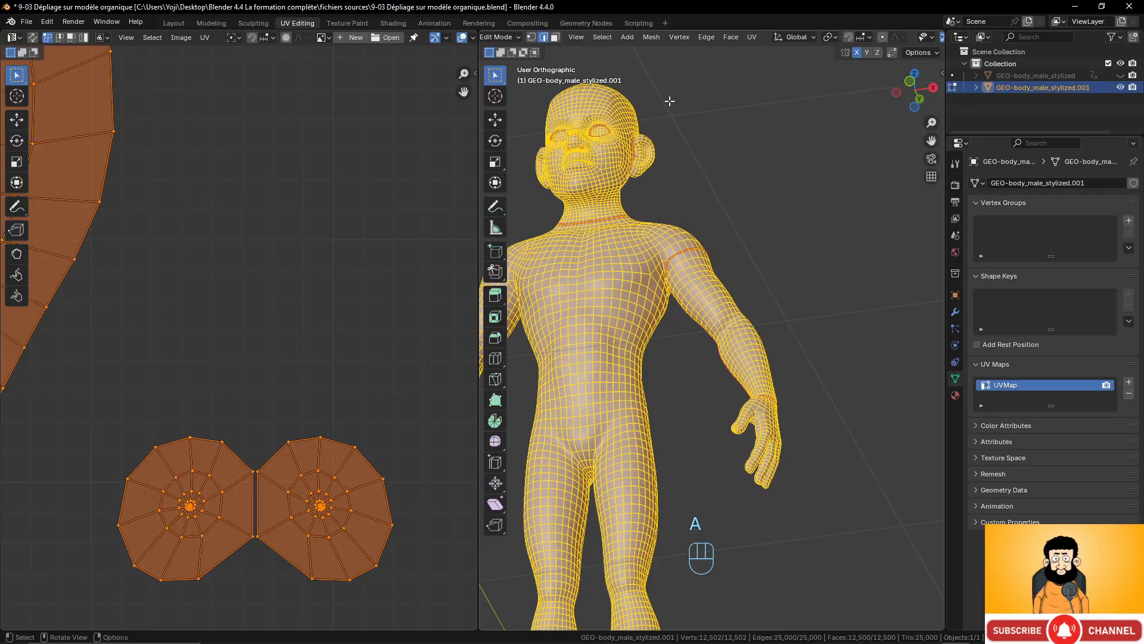
click(652, 37)
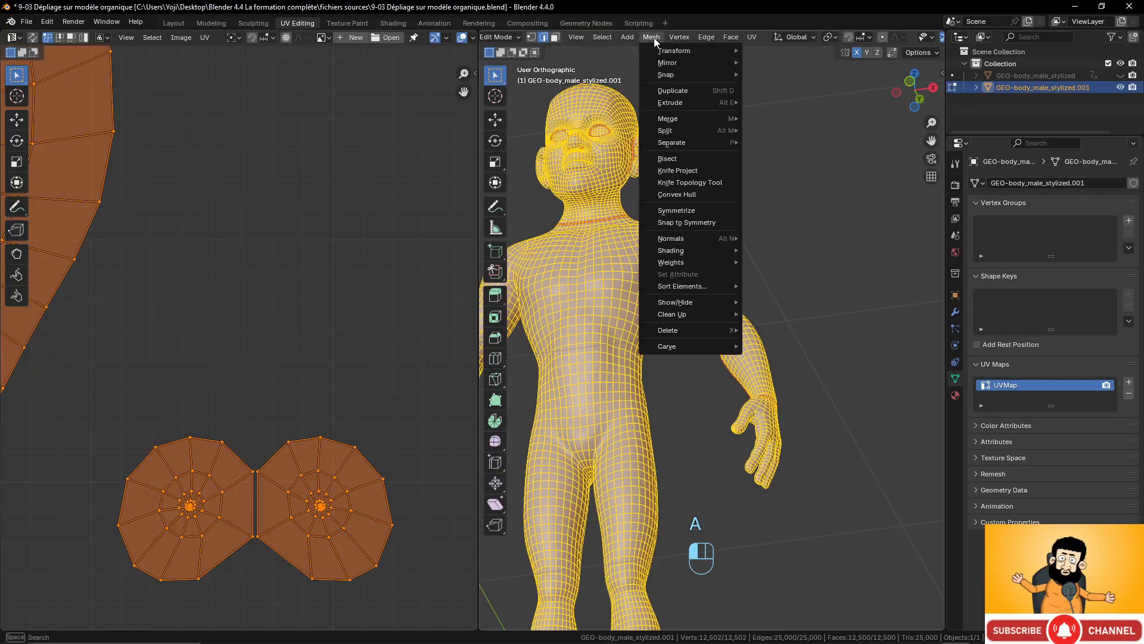
click(694, 209)
middle_drag(601, 304, 642, 319)
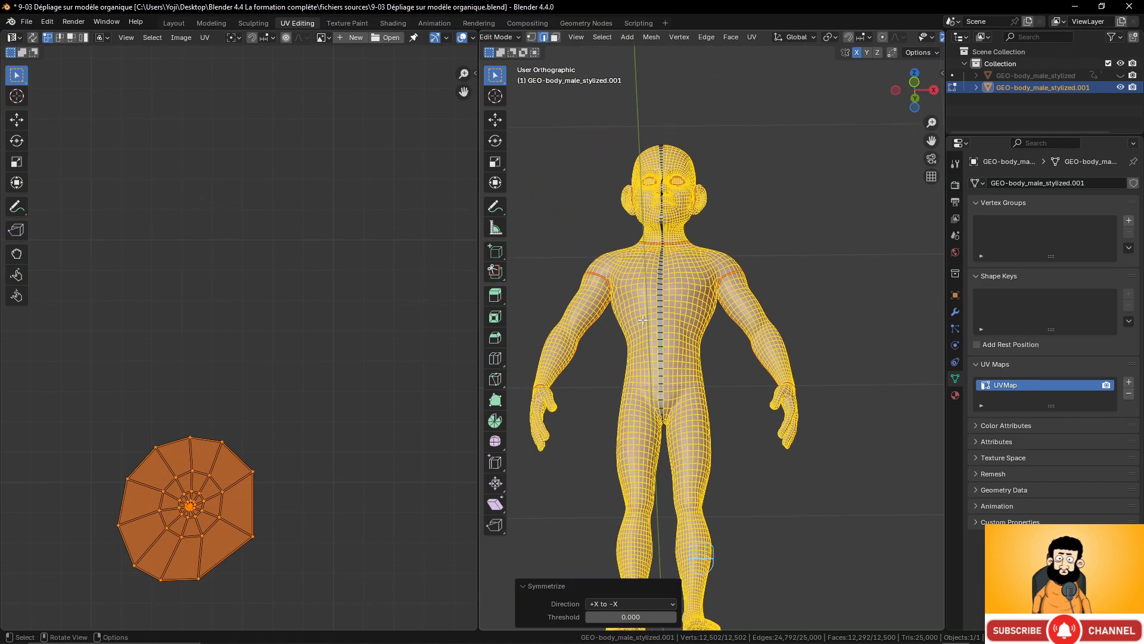
Select the whole body mesh again and unwrap it with the Angle Based method
key(a)
key(u)
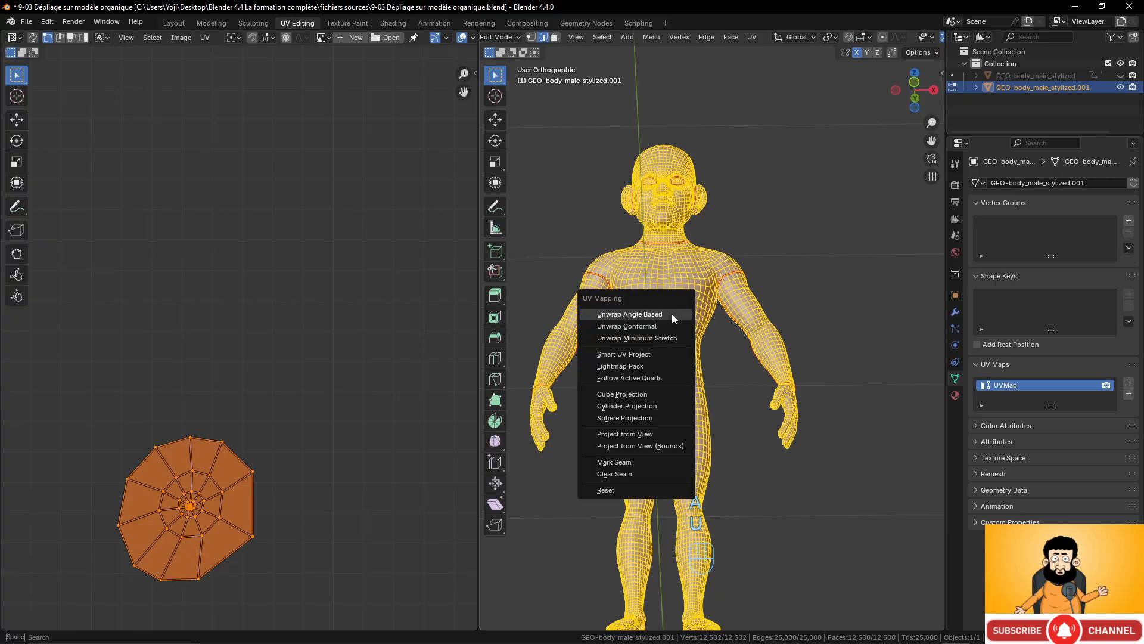
click(671, 314)
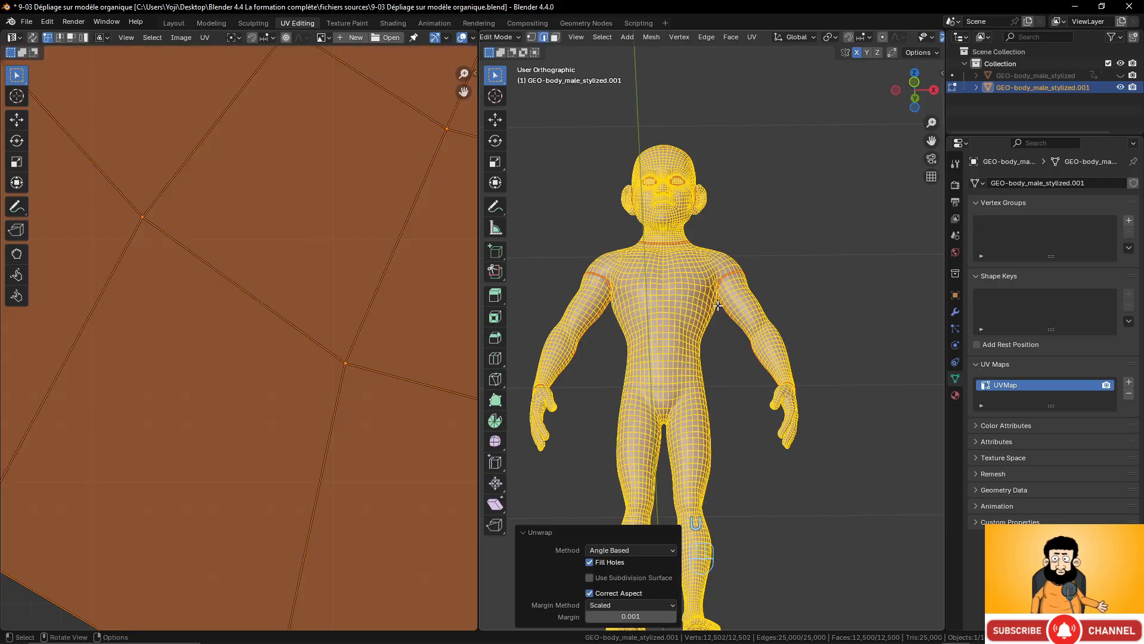
Examine the two arm islands in the UV layout and the hand geometry beyond the wrist seam
scroll(282, 367, down, 6)
middle_drag(328, 419, 217, 373)
middle_drag(384, 406, 294, 411)
scroll(310, 384, up, 3)
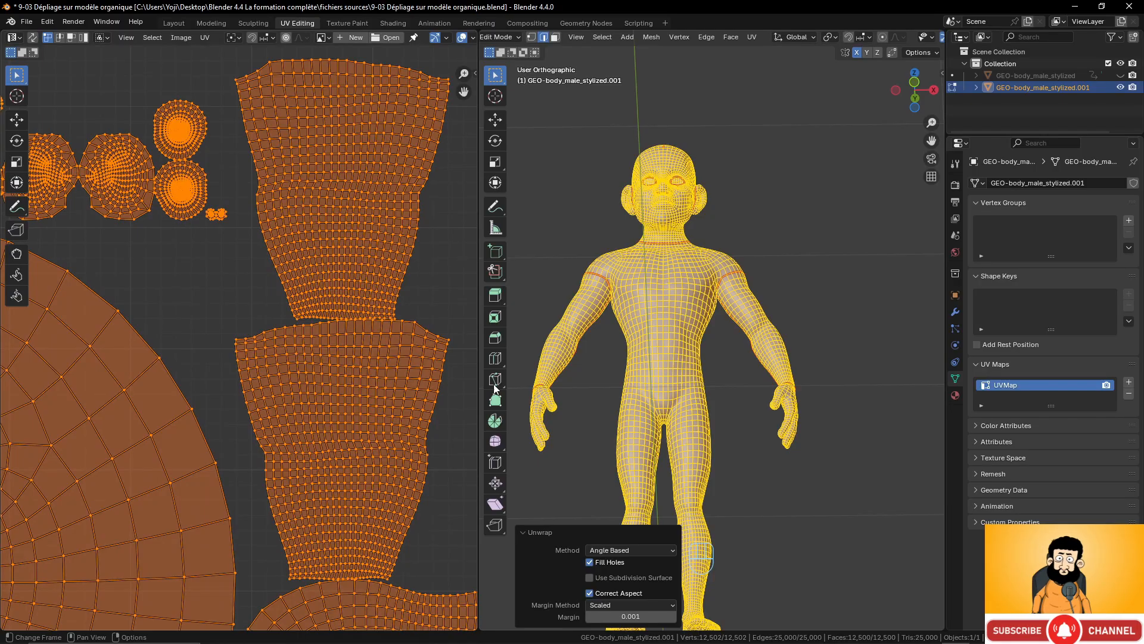
middle_drag(573, 393, 687, 421)
scroll(687, 421, up, 5)
shift+middle_drag(632, 327, 700, 296)
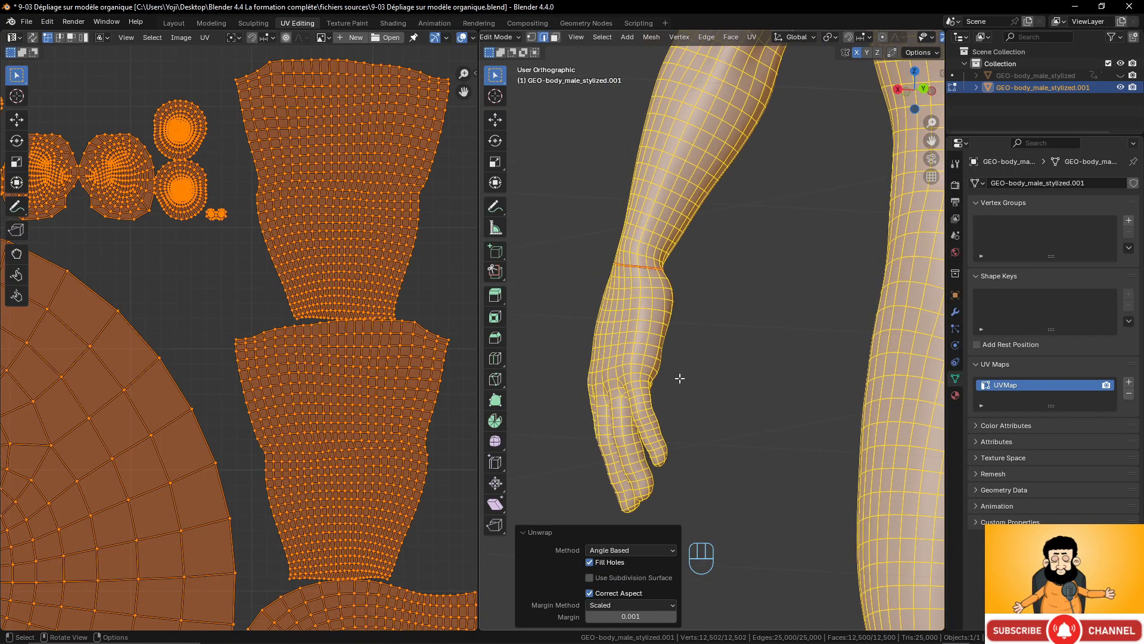
middle_drag(679, 378, 712, 263)
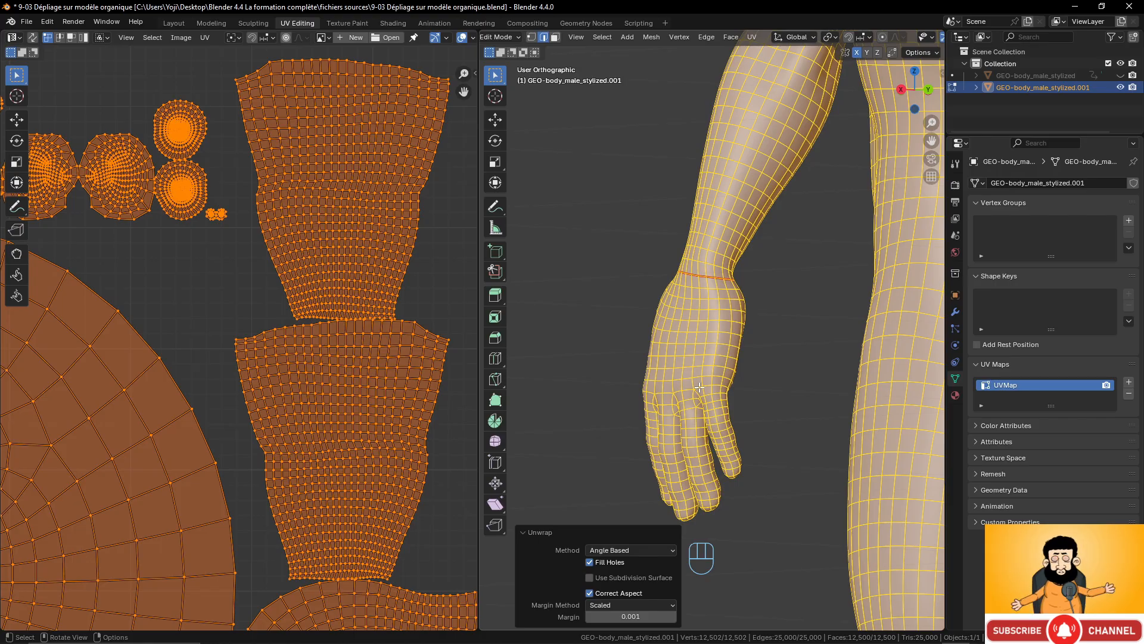
Select an edge path from the left wrist seam down the outer side of the hand to the little finger's tip
middle_drag(698, 383, 638, 348)
middle_drag(633, 289, 867, 302)
middle_drag(854, 372, 649, 301)
scroll(655, 441, up, 3)
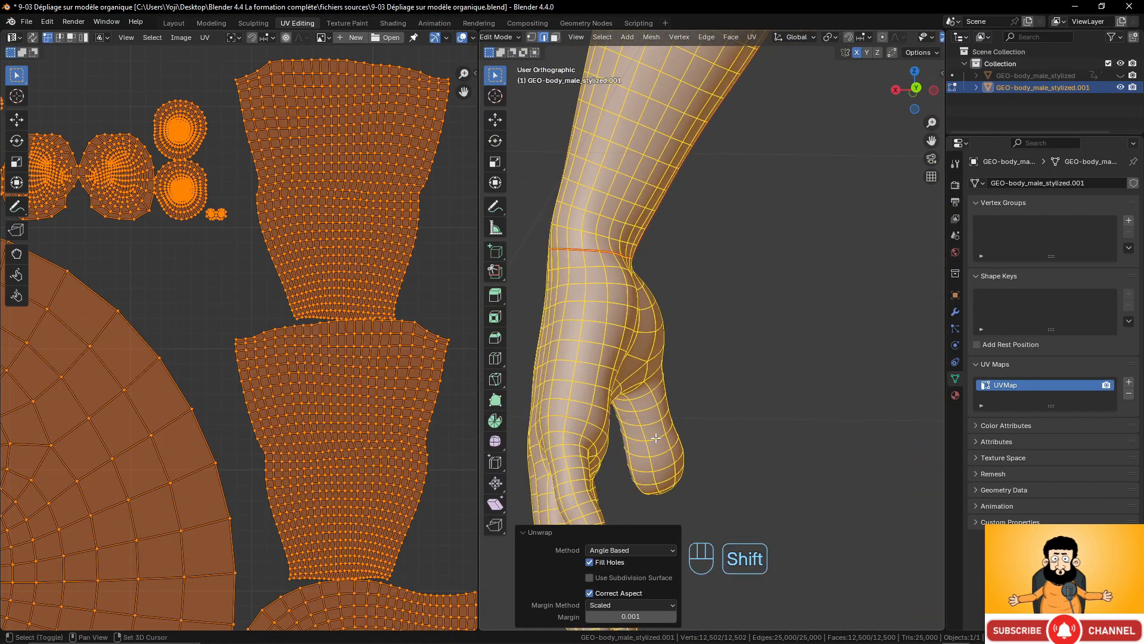
shift+middle_drag(578, 486, 663, 380)
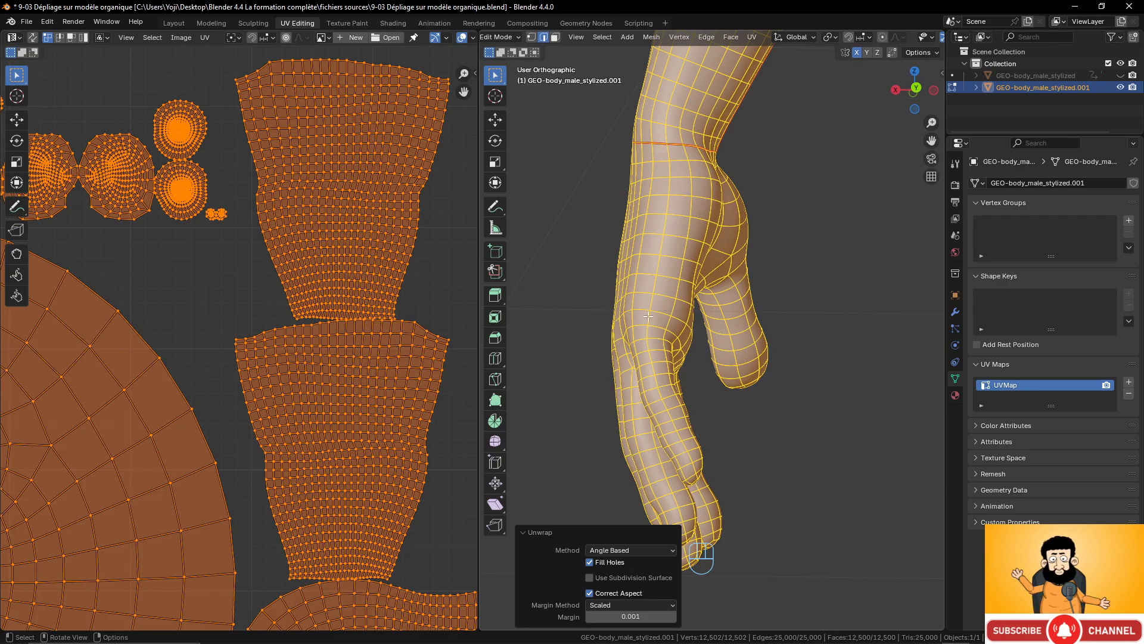
click(669, 147)
ctrl+click(653, 307)
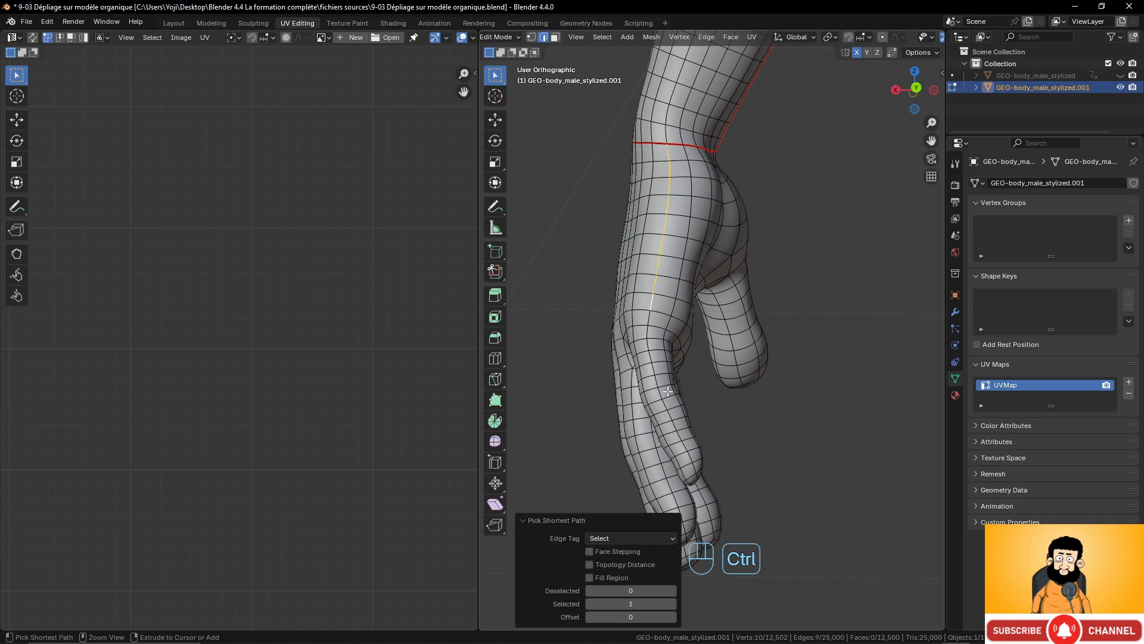
middle_drag(694, 454, 714, 362)
scroll(709, 353, up, 2)
middle_drag(790, 393, 778, 388)
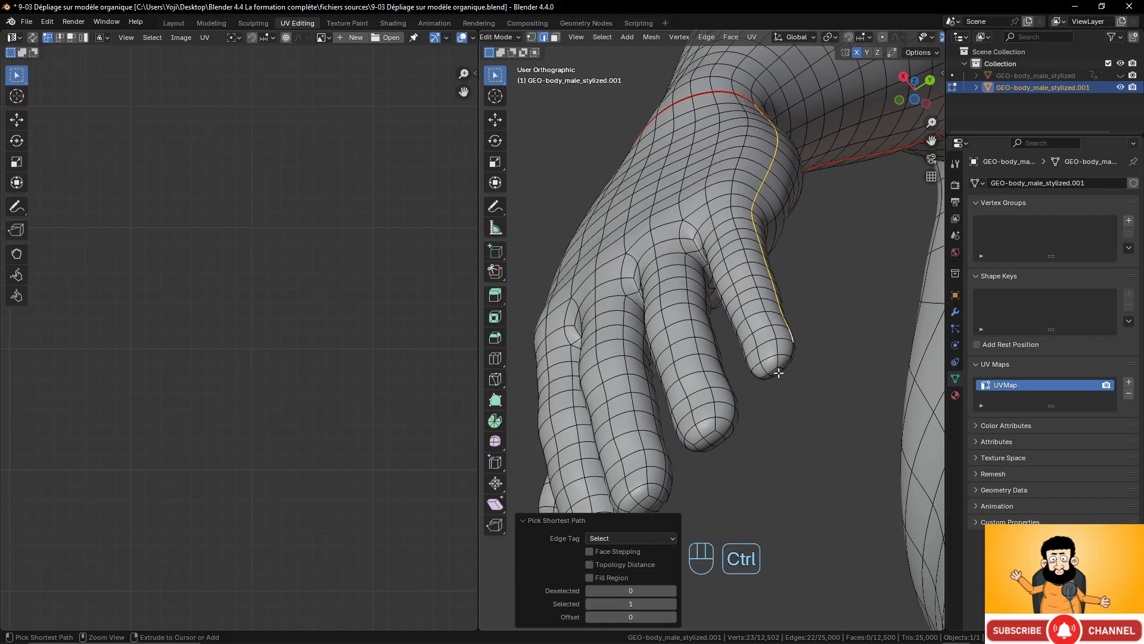
ctrl+click(779, 373)
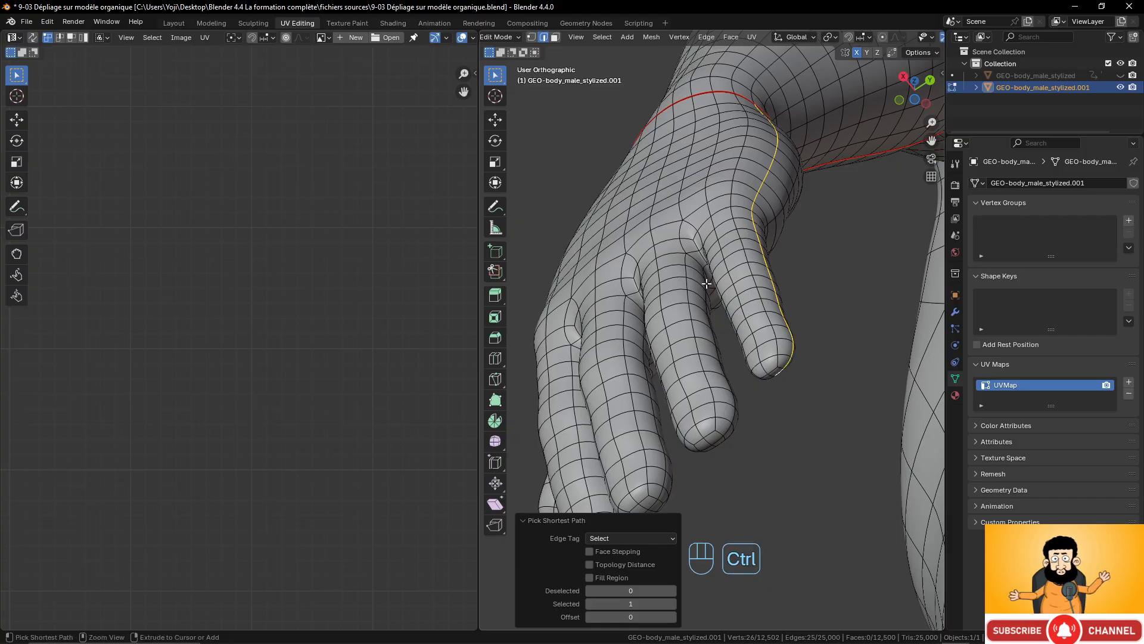
Extend the edge path along the sides and over the tips of the ring, middle and index fingers up to the thumb web
ctrl+click(735, 417)
ctrl+click(716, 443)
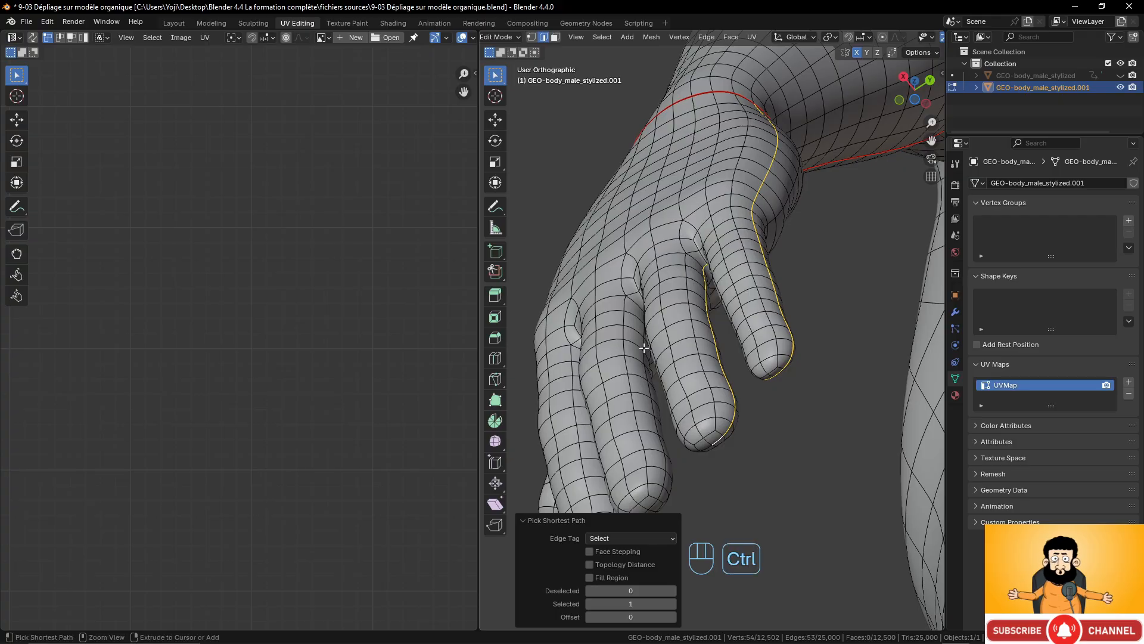
shift+middle_drag(644, 345, 722, 262)
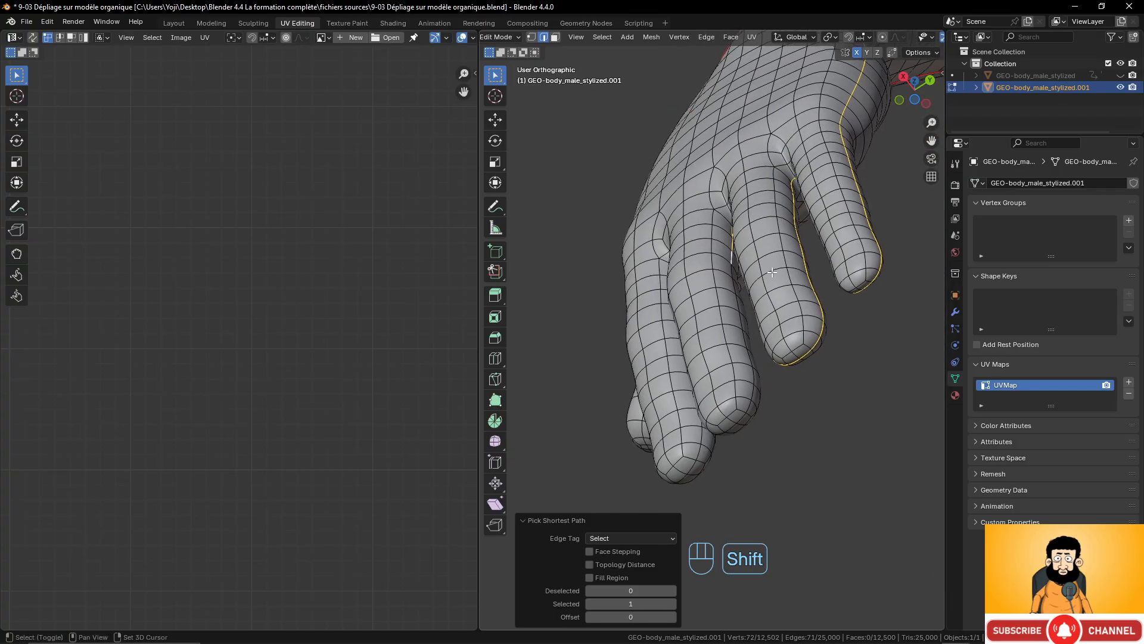
ctrl+click(737, 427)
middle_drag(707, 386, 745, 374)
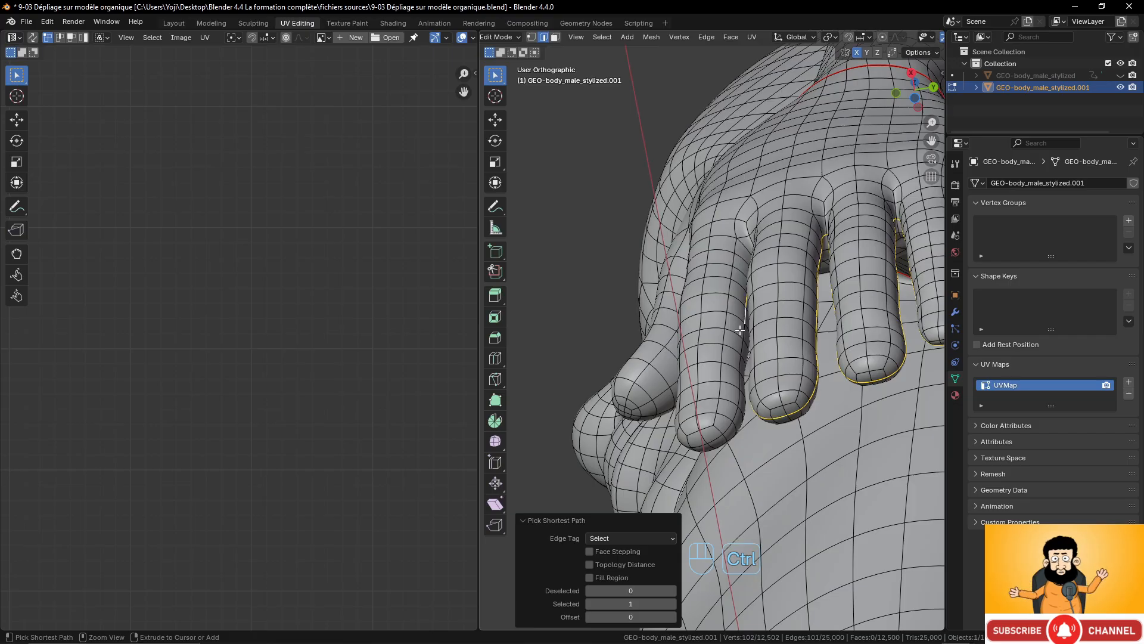
middle_drag(741, 330, 708, 358)
ctrl+click(751, 427)
ctrl+click(818, 339)
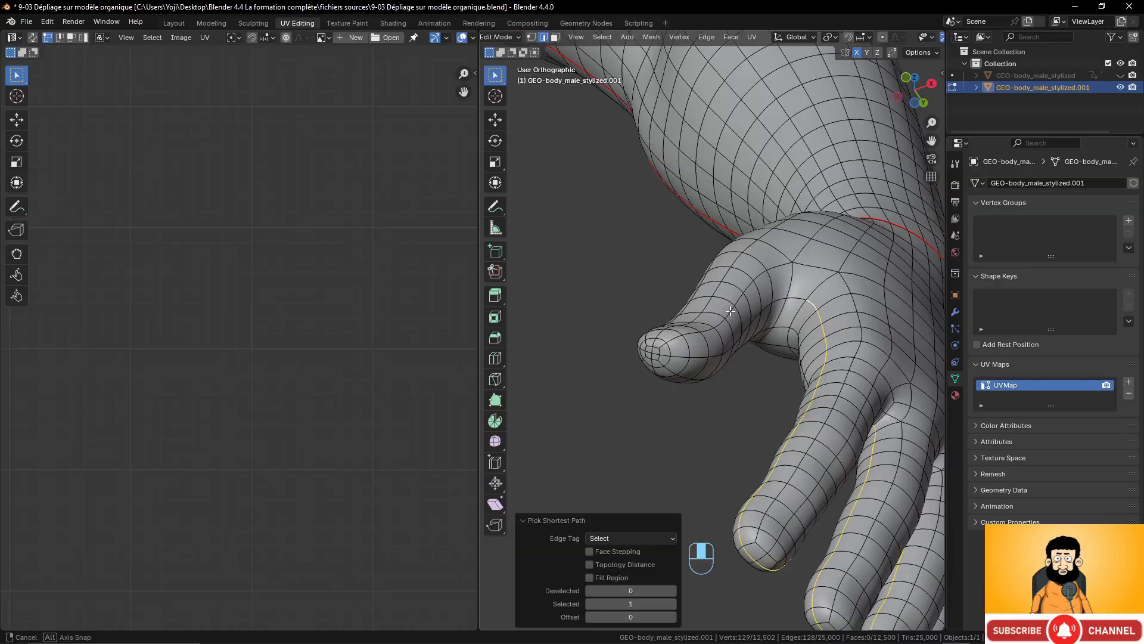
Continue the edge path over the thumb's tip and mark all selected hand edges as seams
ctrl+click(689, 357)
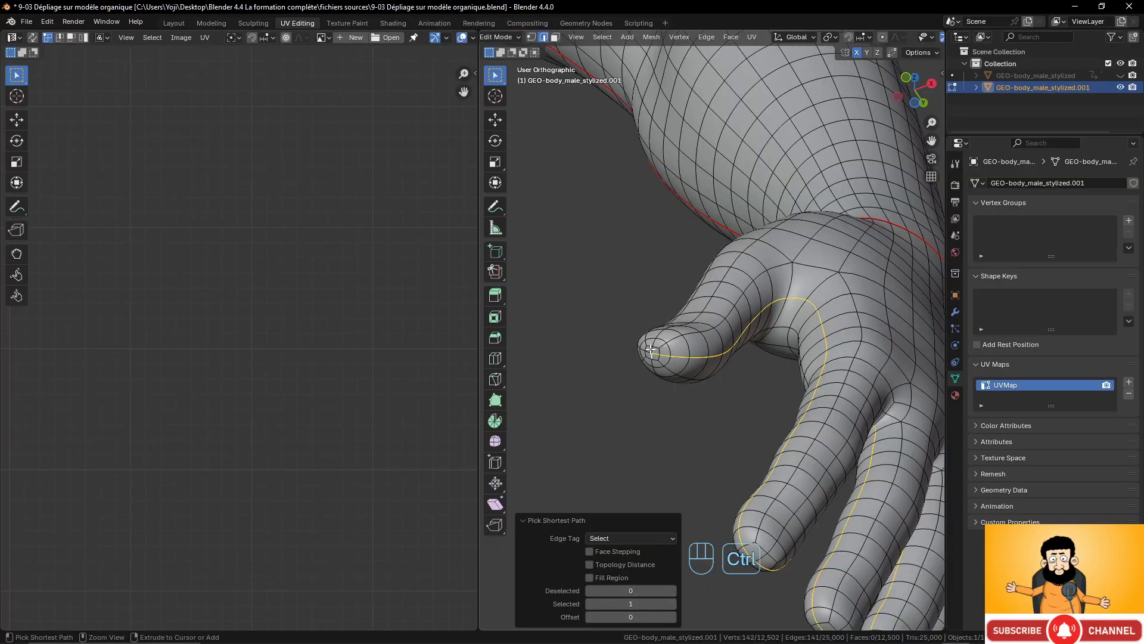
middle_drag(651, 350, 764, 366)
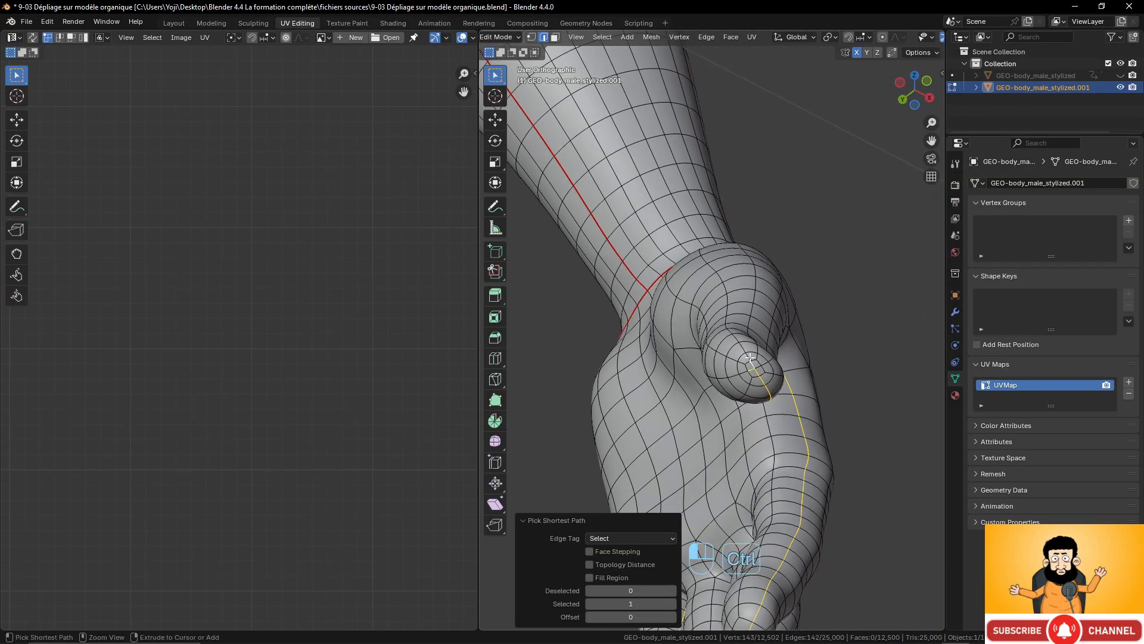
scroll(736, 340, down, 4)
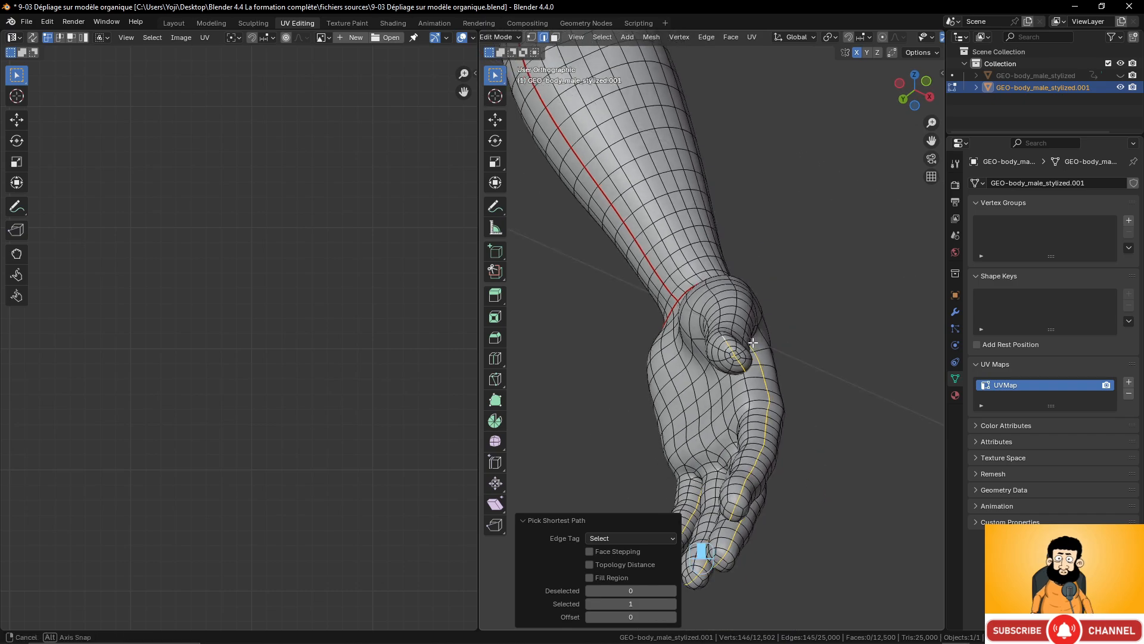
middle_drag(737, 341, 714, 395)
middle_drag(763, 277, 578, 250)
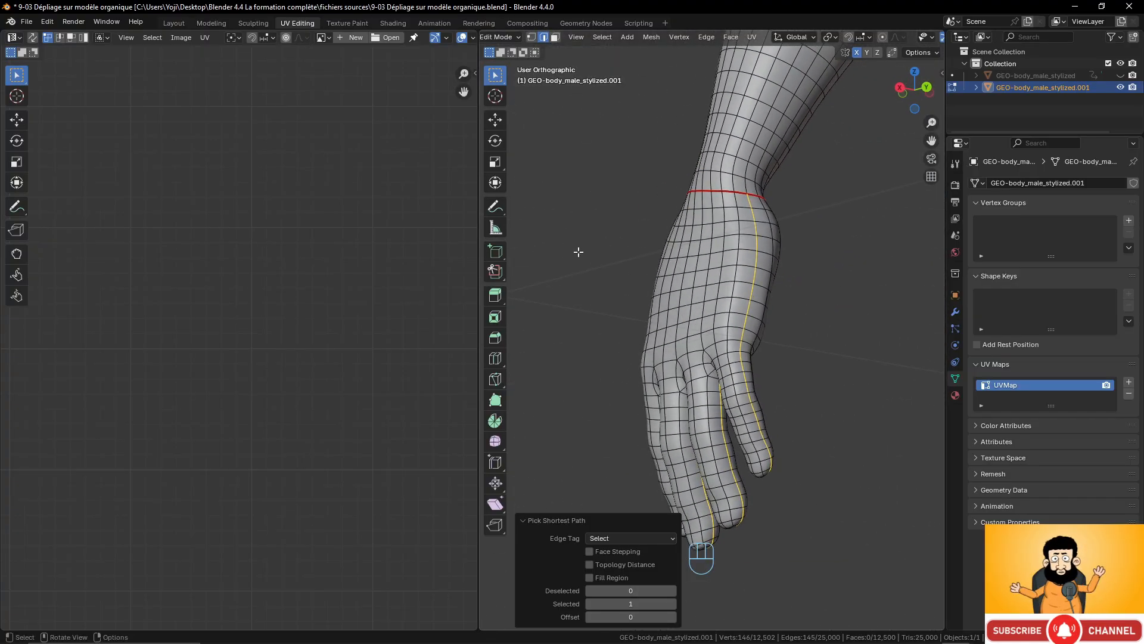
key(ctrl+e)
click(577, 252)
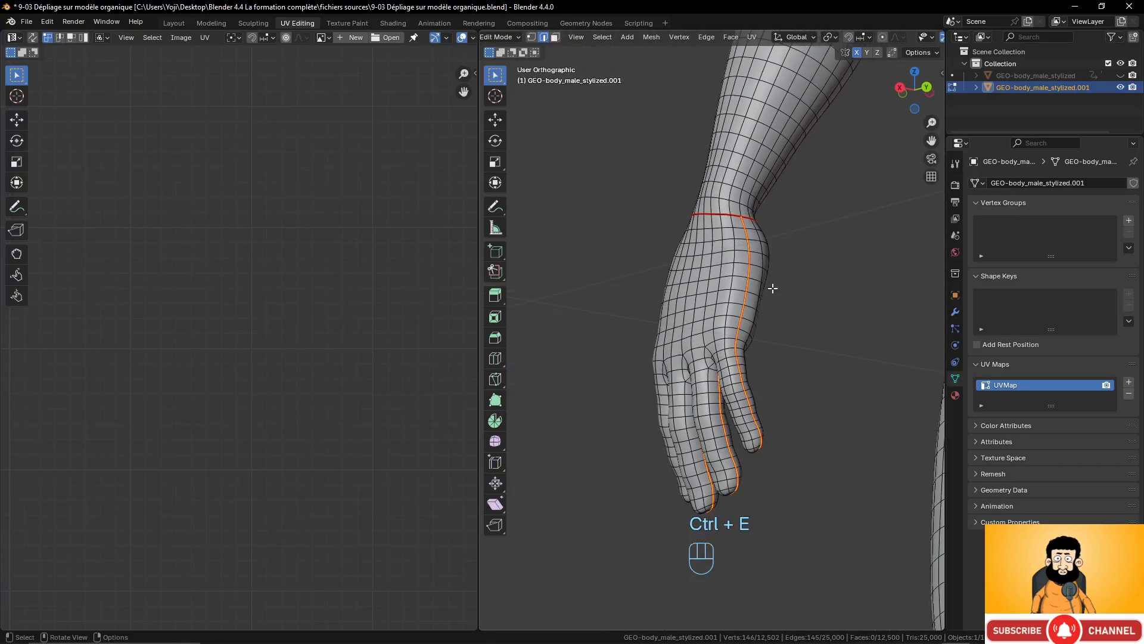
Select the entire mesh and Symmetrize it to copy the left hand's seams to the right hand
middle_drag(769, 280, 819, 293)
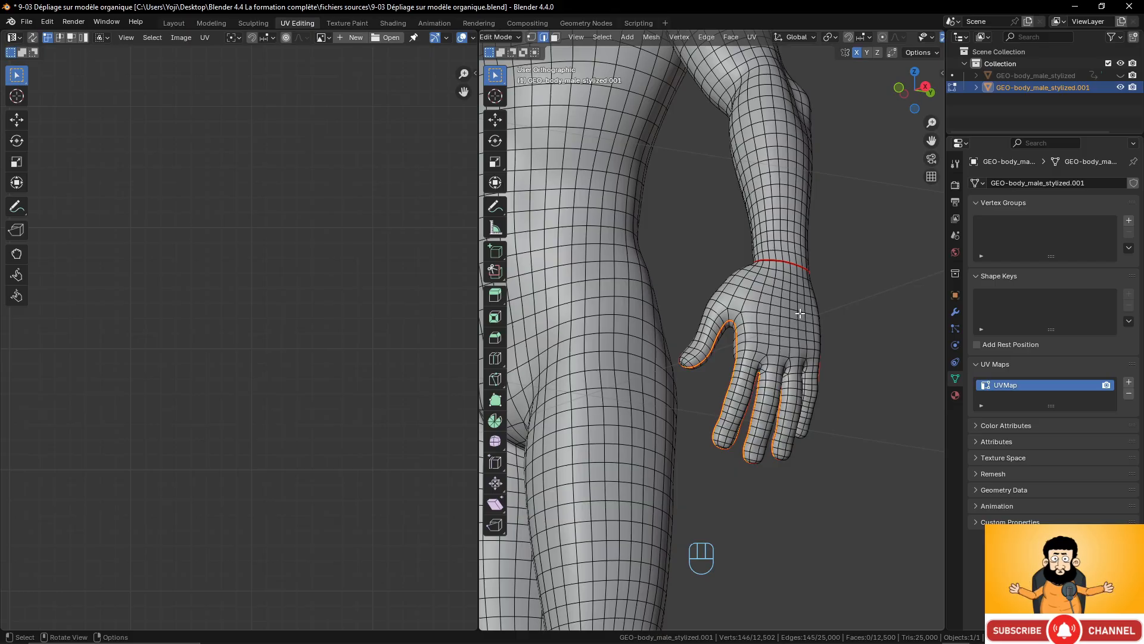
key(a)
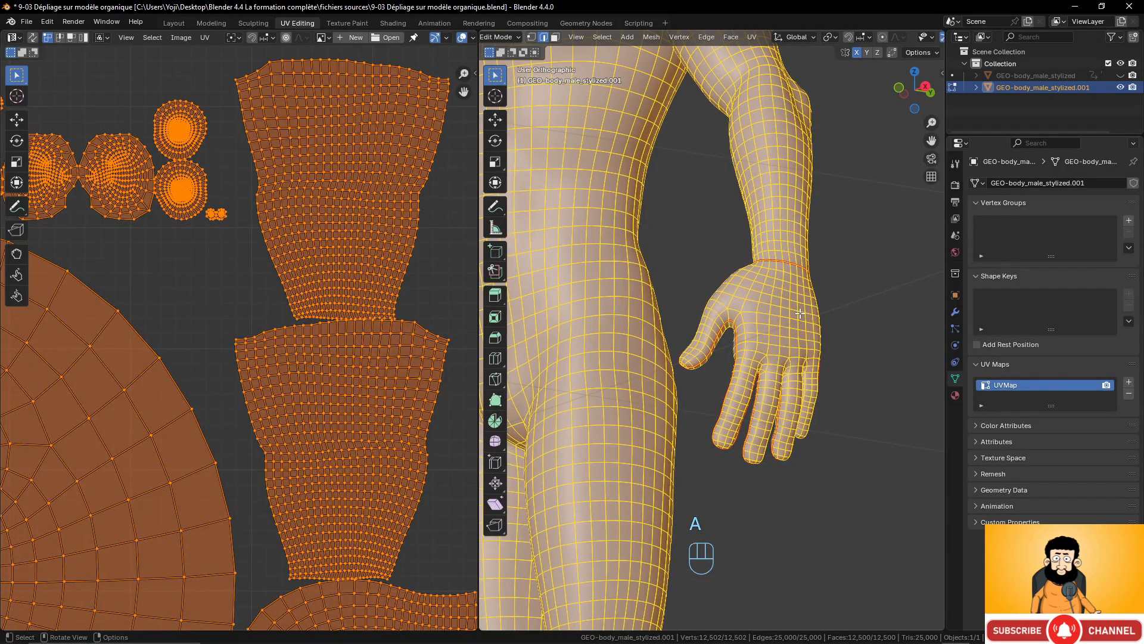
click(653, 37)
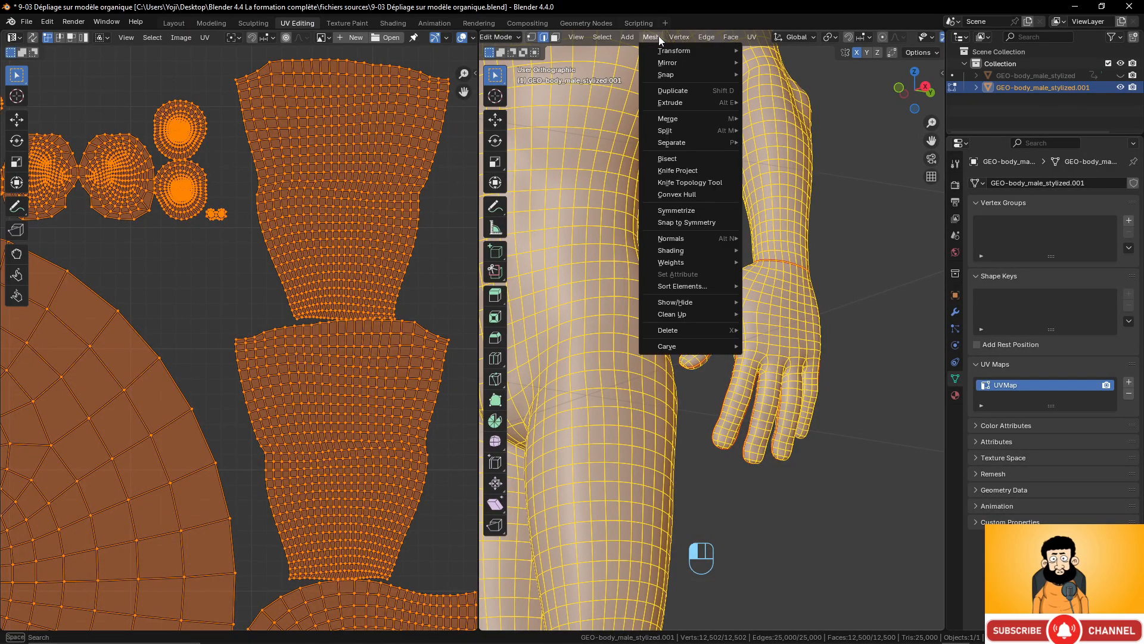
click(688, 212)
Select the whole body mesh again and unwrap it with the Angle Based method
scroll(756, 292, down, 3)
key(a)
key(u)
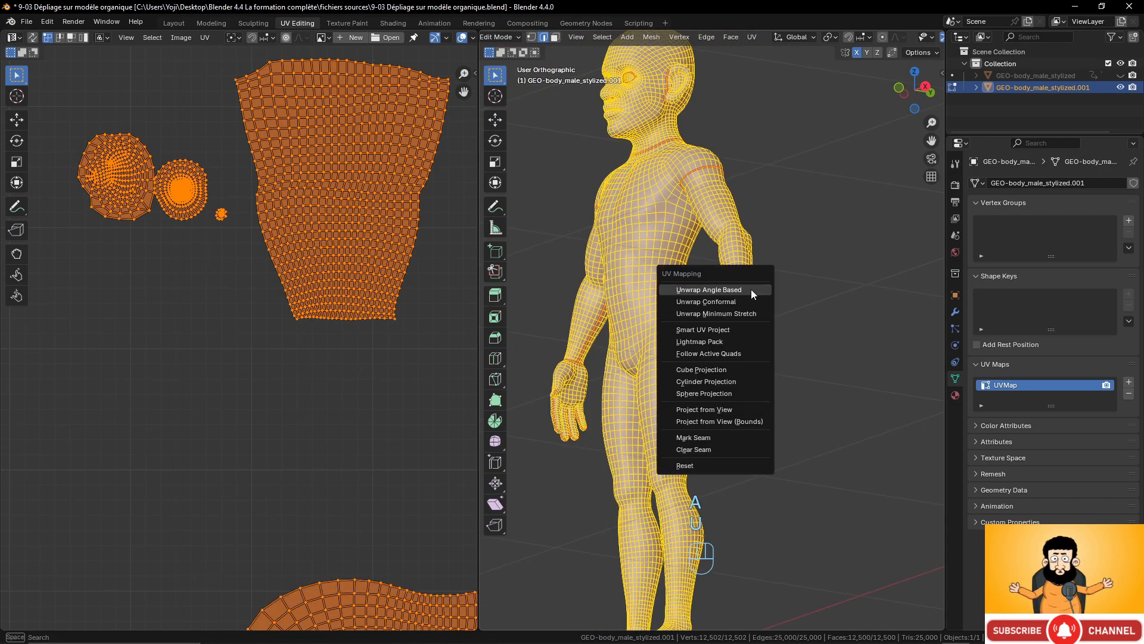
click(751, 288)
Examine the hand islands in the UV layout, especially the palm and thumb areas, and compare them with the hand mesh
scroll(343, 378, down, 2)
scroll(344, 384, up, 4)
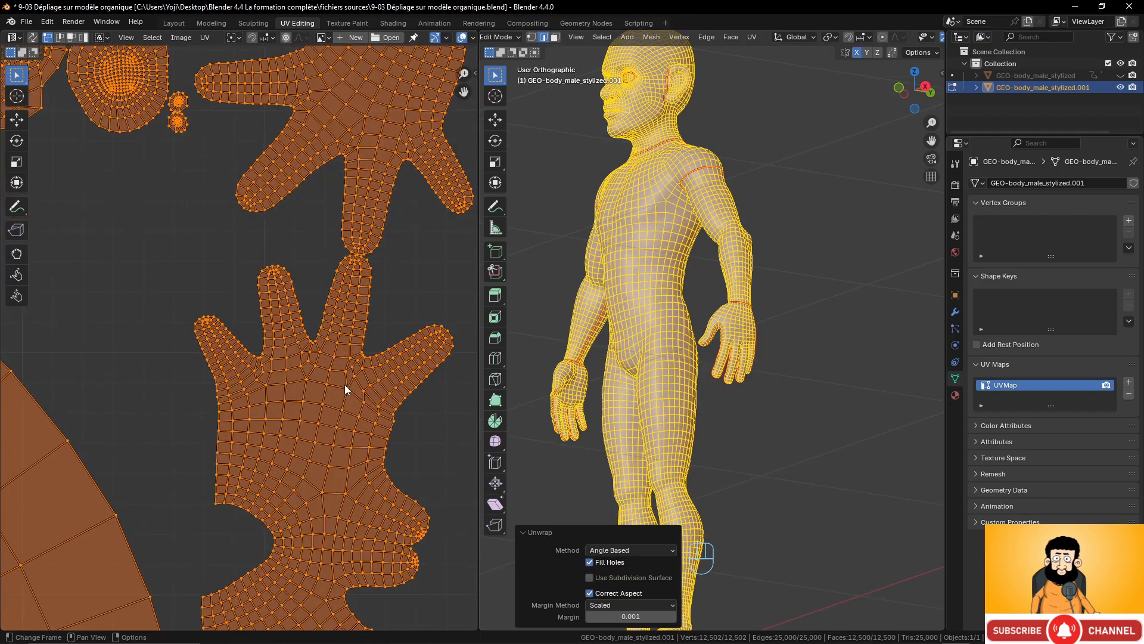
scroll(311, 327, down, 2)
scroll(325, 349, up, 2)
scroll(320, 334, up, 3)
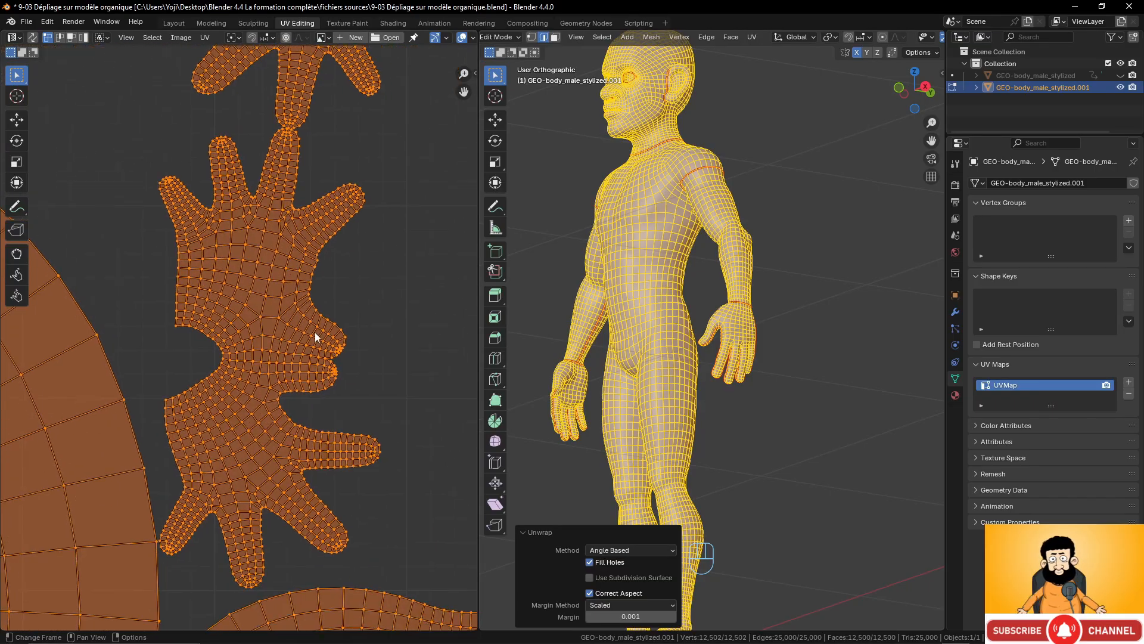
scroll(387, 366, down, 1)
scroll(362, 374, down, 1)
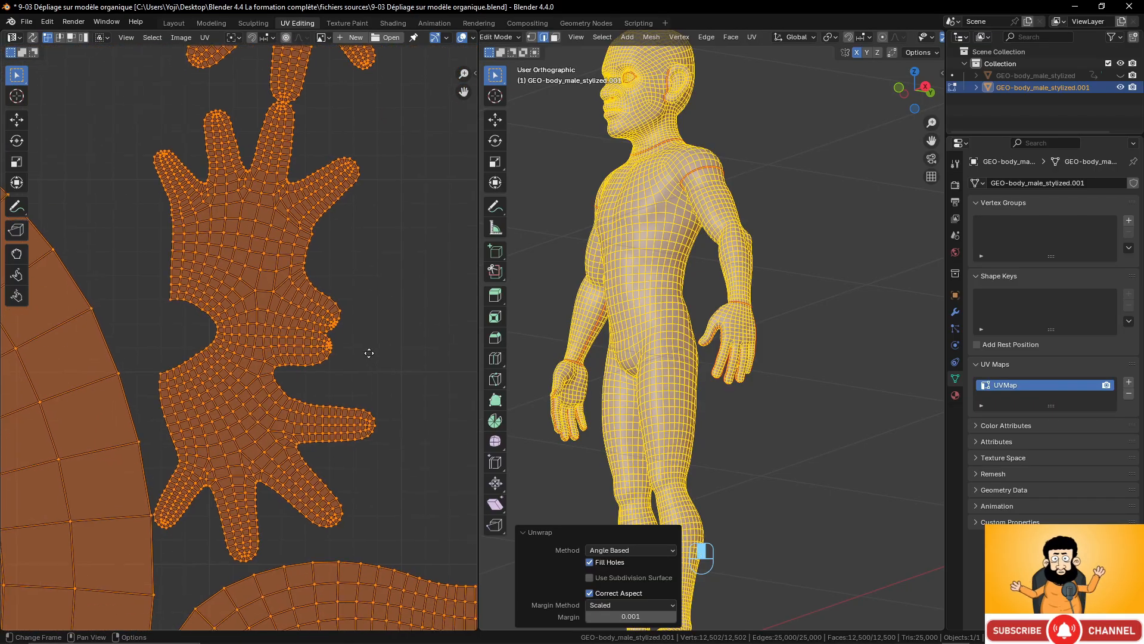
scroll(376, 349, up, 4)
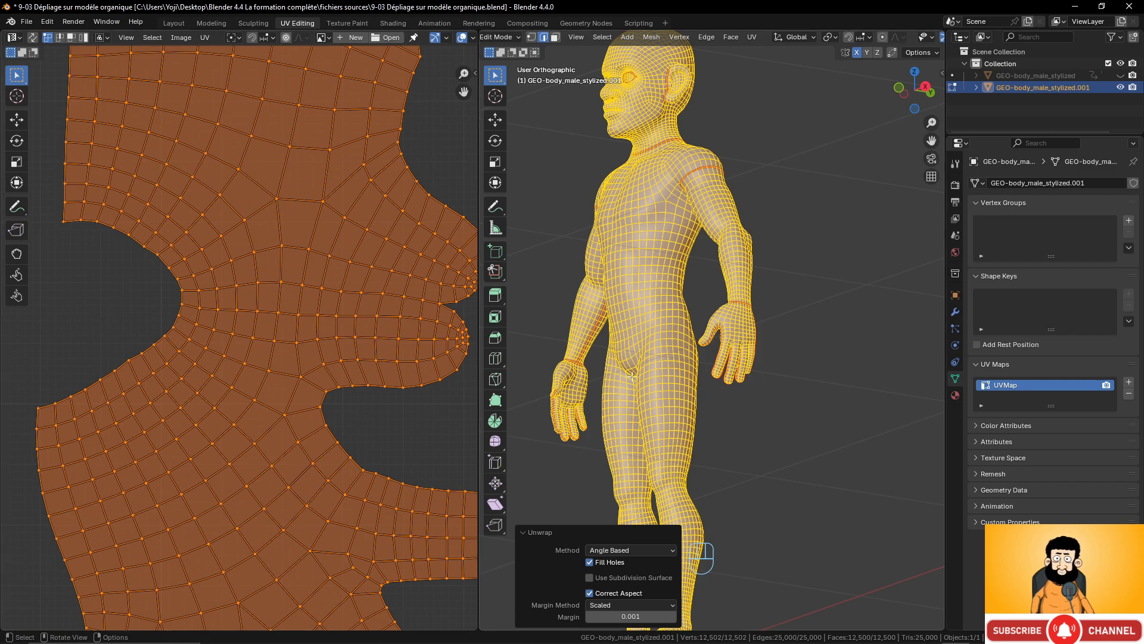
scroll(794, 386, up, 6)
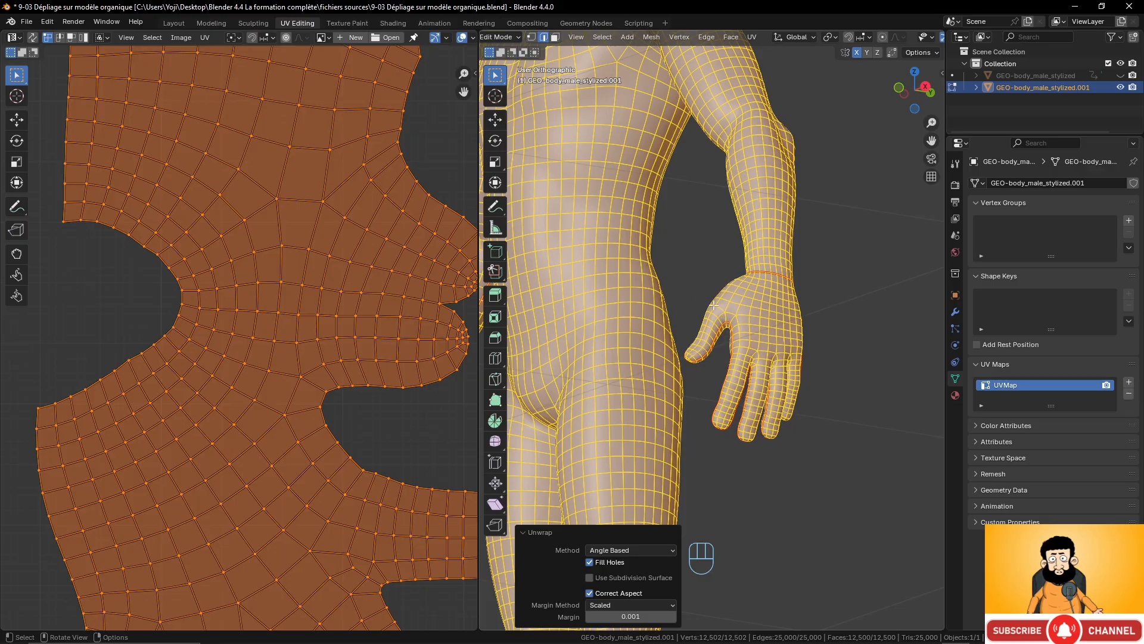
scroll(714, 305, up, 3)
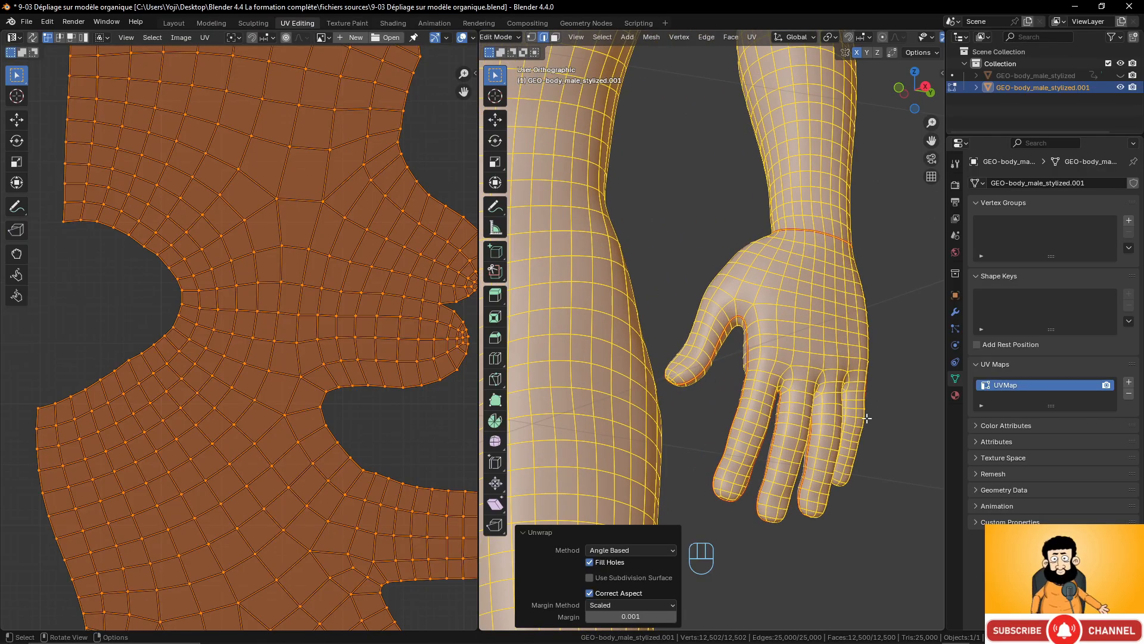
scroll(345, 289, down, 3)
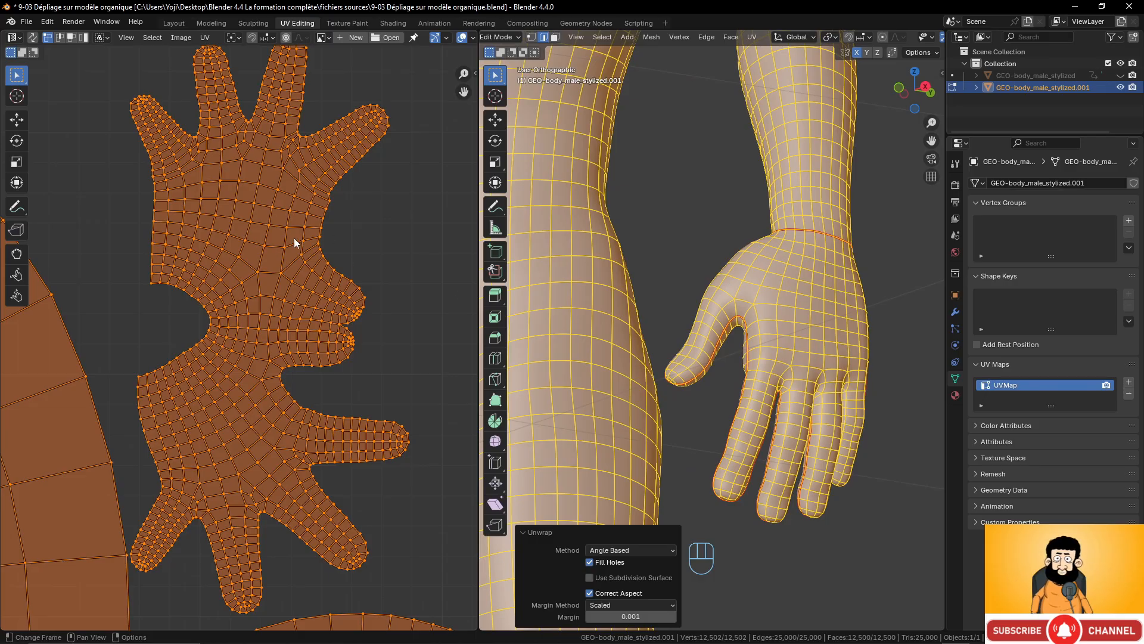
scroll(280, 338, down, 4)
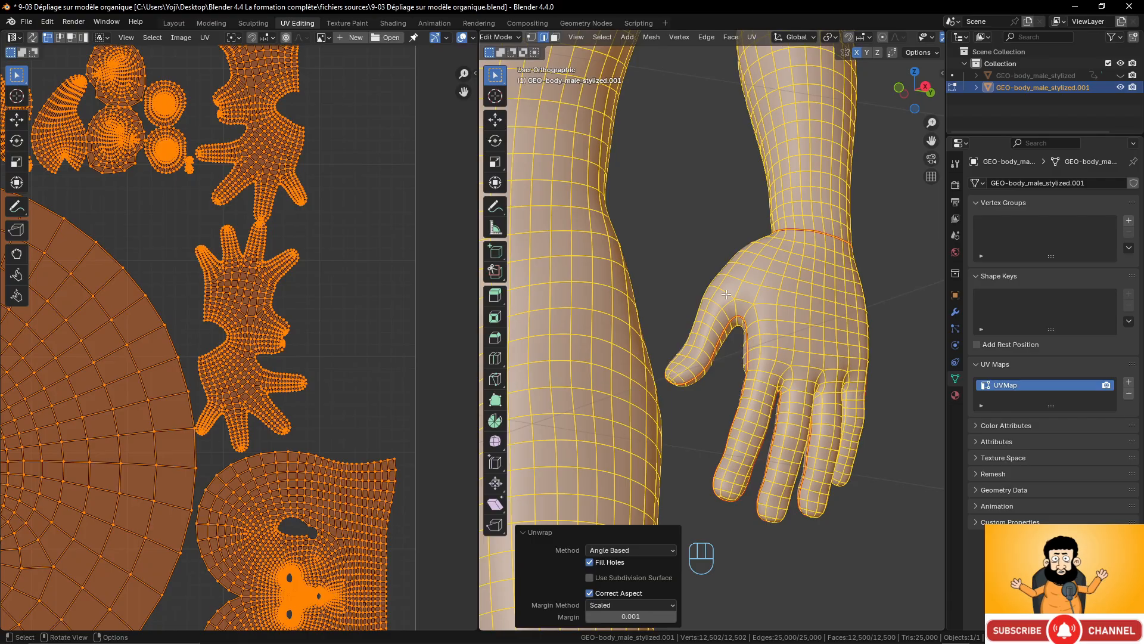
scroll(771, 388, down, 5)
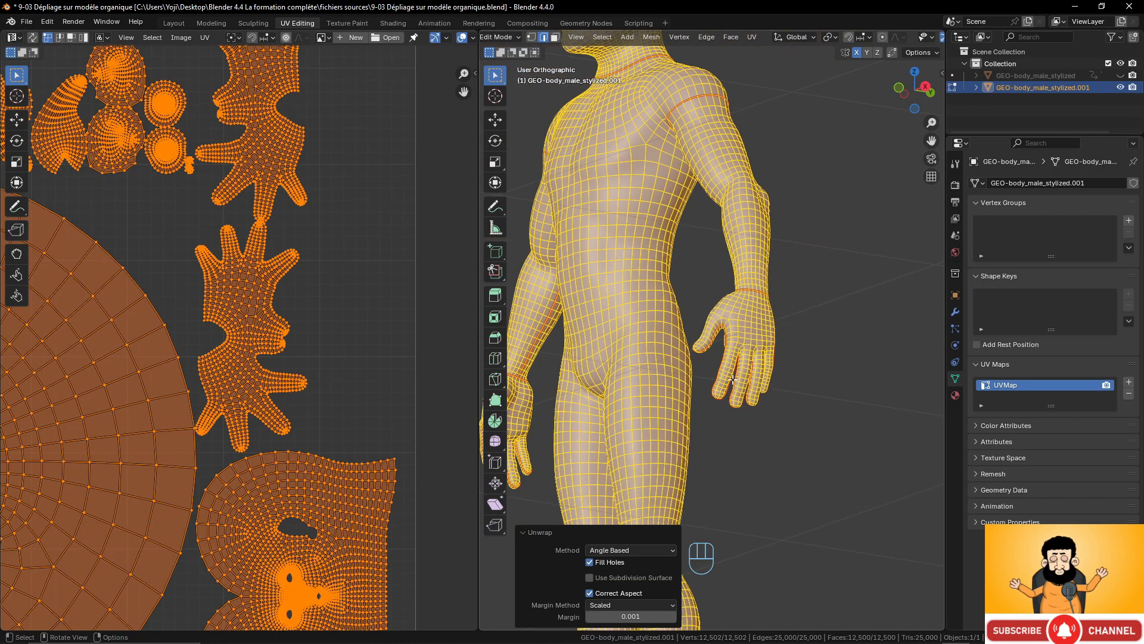
Select the edge loops around the tops of both thighs, following the groin in front and the buttock creases behind
middle_drag(732, 374, 810, 382)
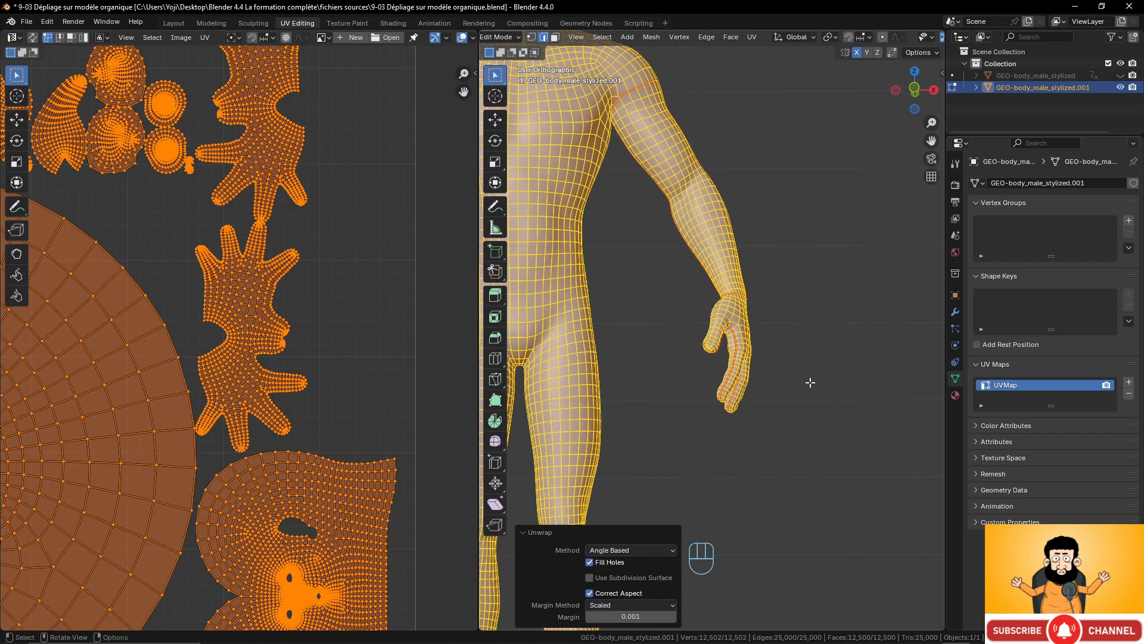
shift+middle_drag(670, 374, 737, 357)
scroll(698, 291, down, 3)
shift+middle_drag(698, 291, 761, 337)
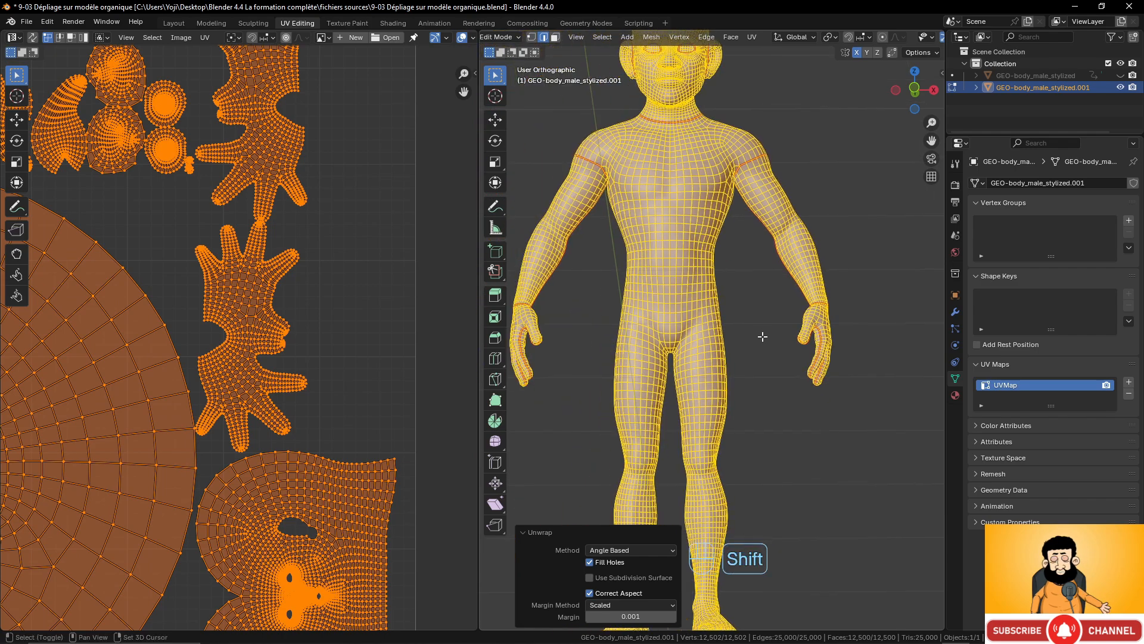
scroll(746, 358, up, 5)
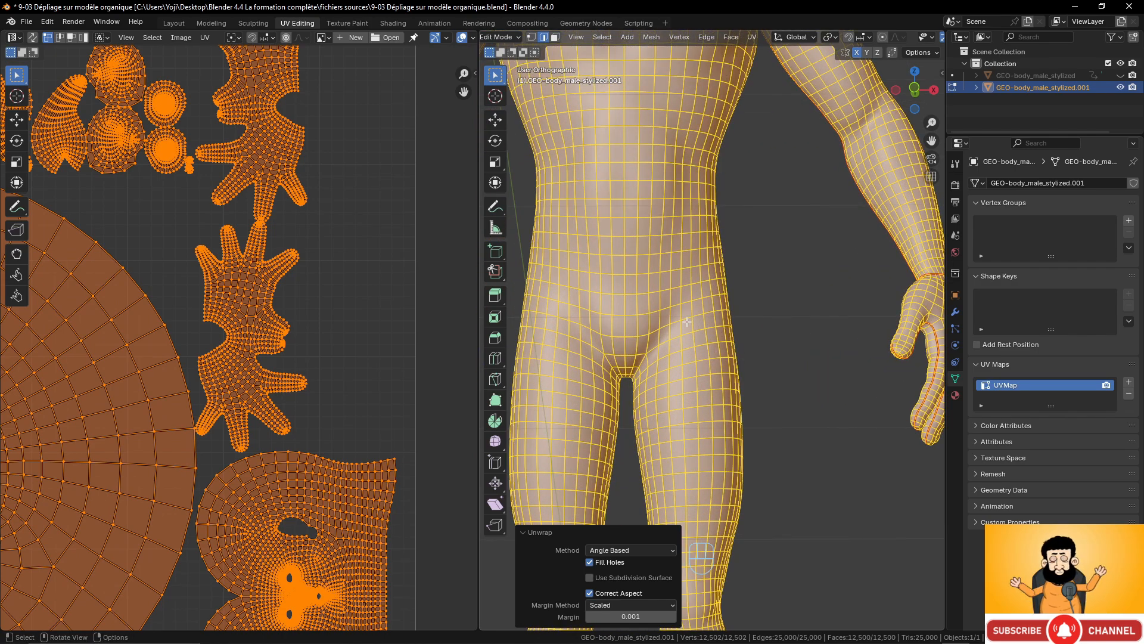
alt+click(649, 358)
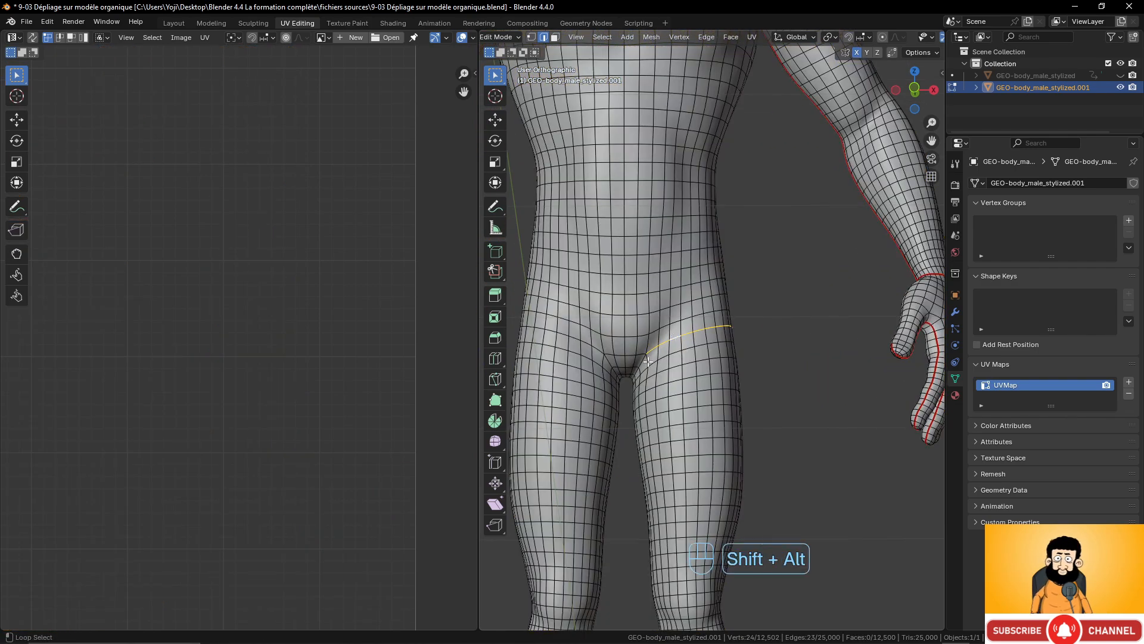
middle_drag(643, 360, 543, 362)
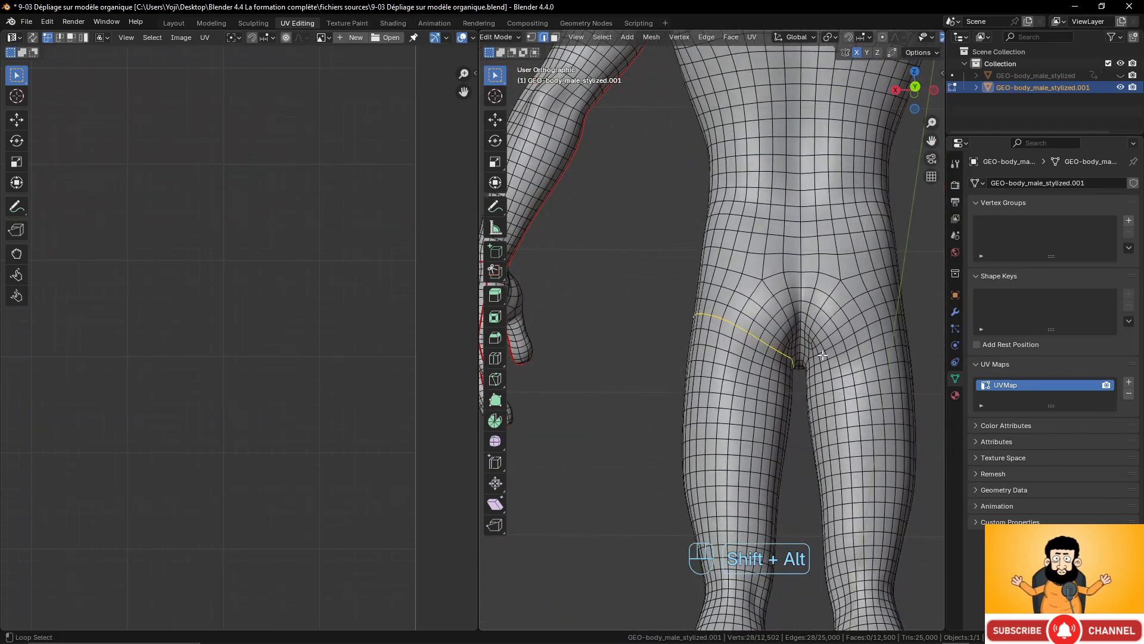
alt+shift+click(822, 356)
middle_drag(586, 329, 642, 343)
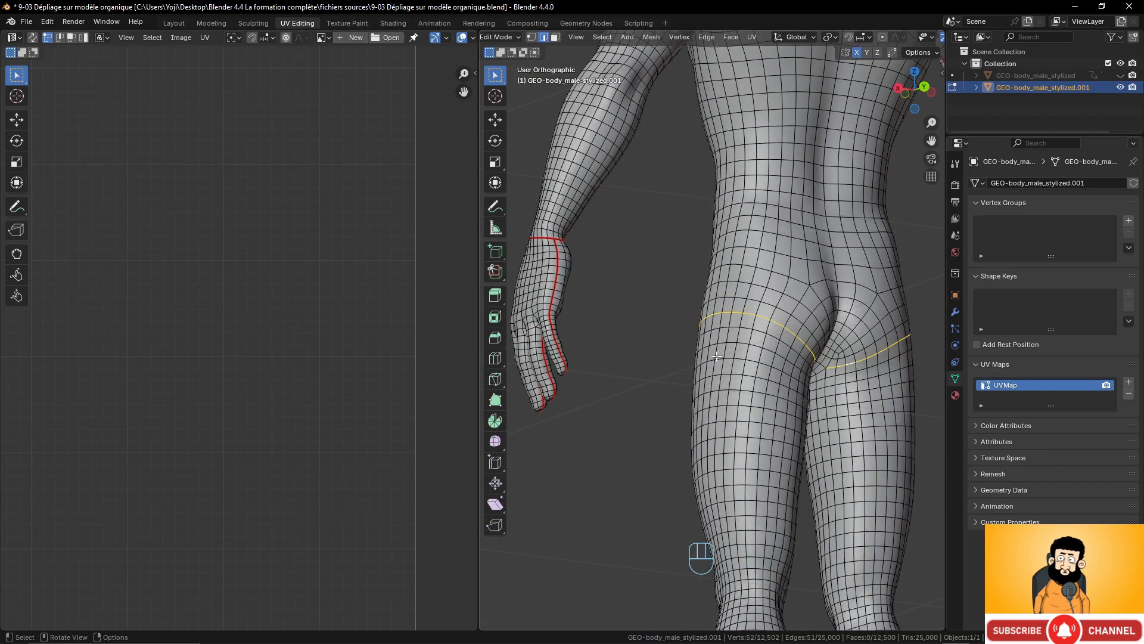
Add the remaining crotch edges to the thigh loop selection and mark the loops as seams
alt+shift+click(824, 370)
middle_drag(825, 369, 899, 347)
key(ctrl+e)
click(900, 347)
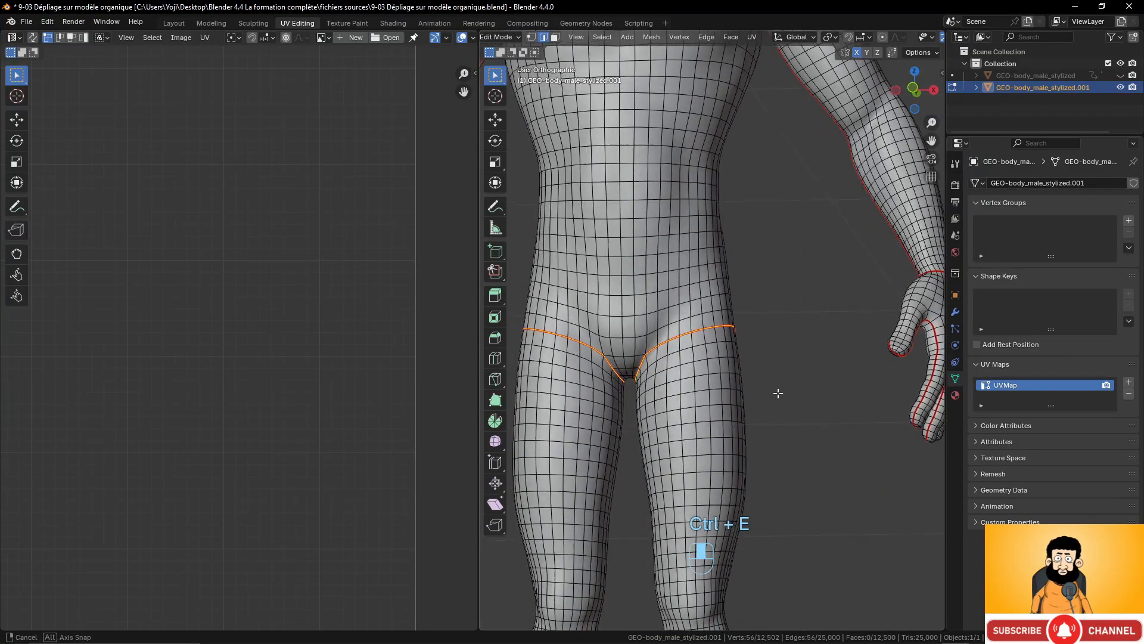
middle_drag(777, 393, 761, 351)
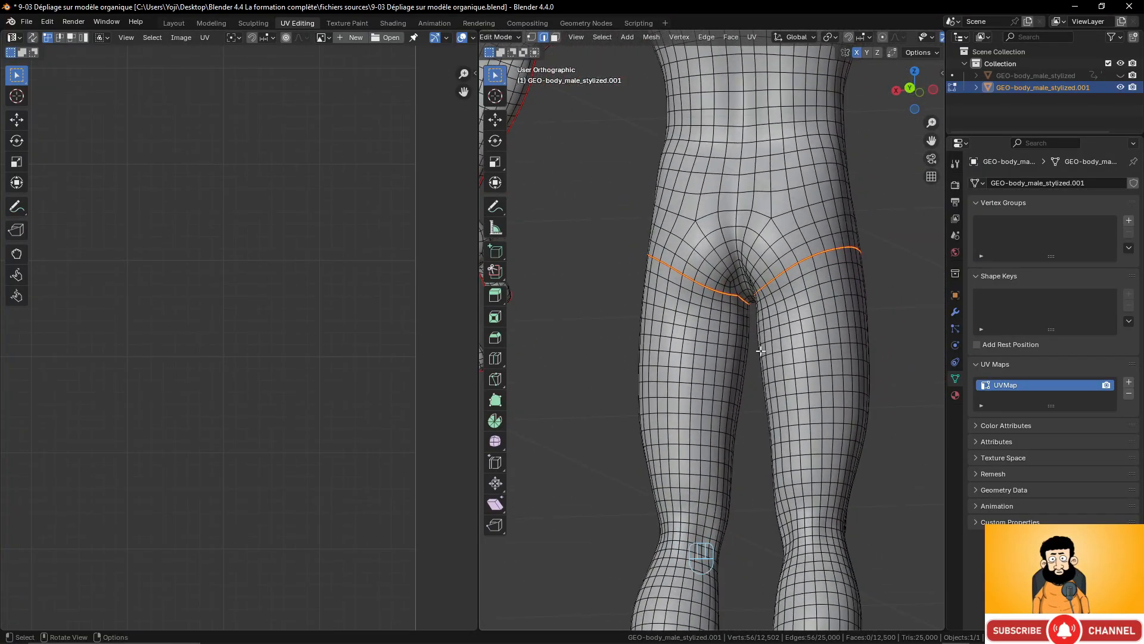
Select a vertical edge path down the inner back of one leg, from the thigh seam to just below the knee
scroll(753, 334, up, 4)
click(749, 277)
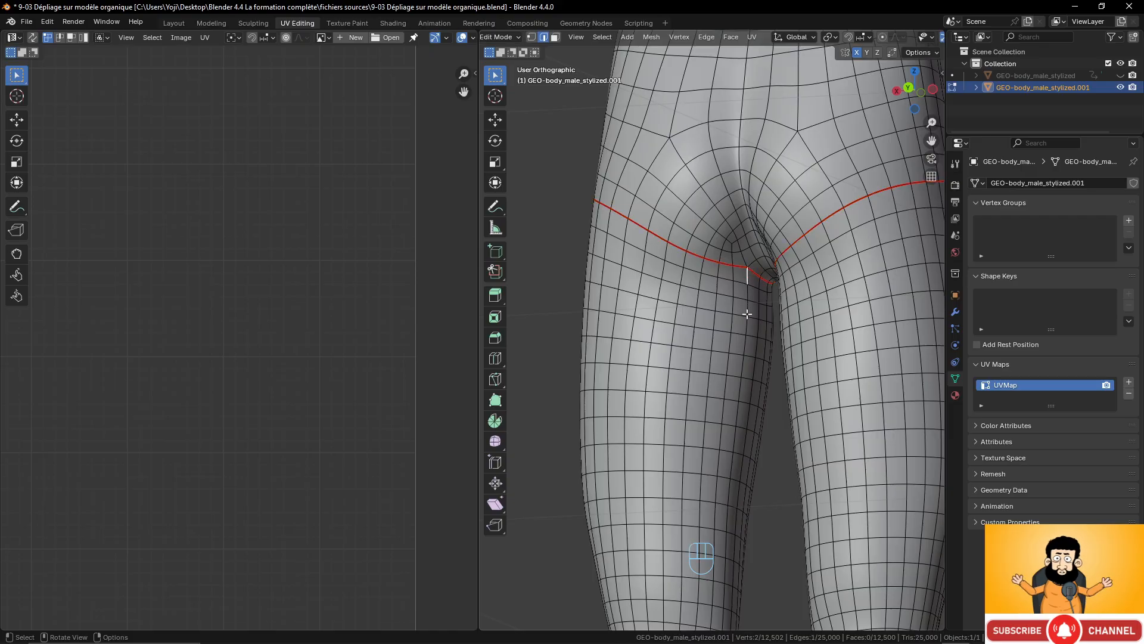
scroll(745, 358, down, 3)
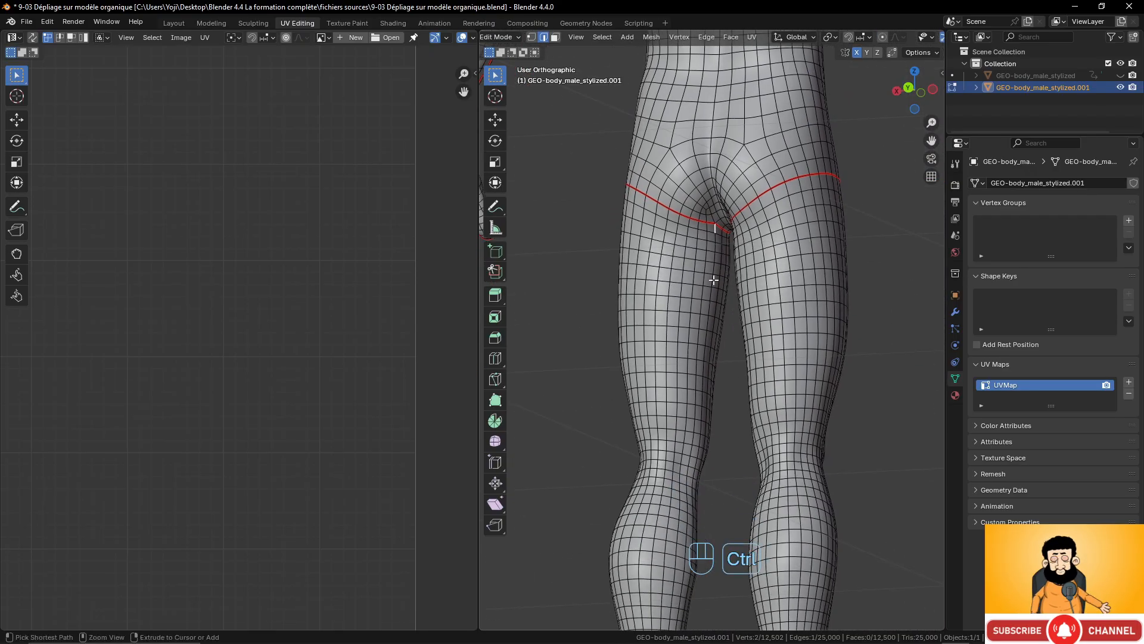
ctrl+click(713, 287)
ctrl+click(708, 343)
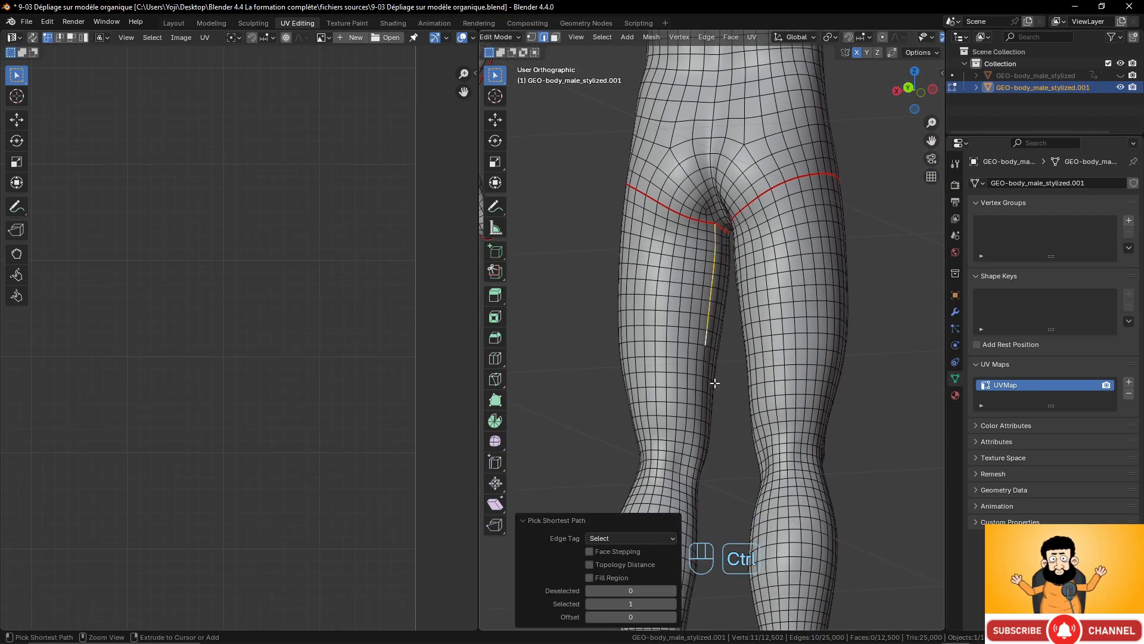
shift+scroll(709, 316, down, 5)
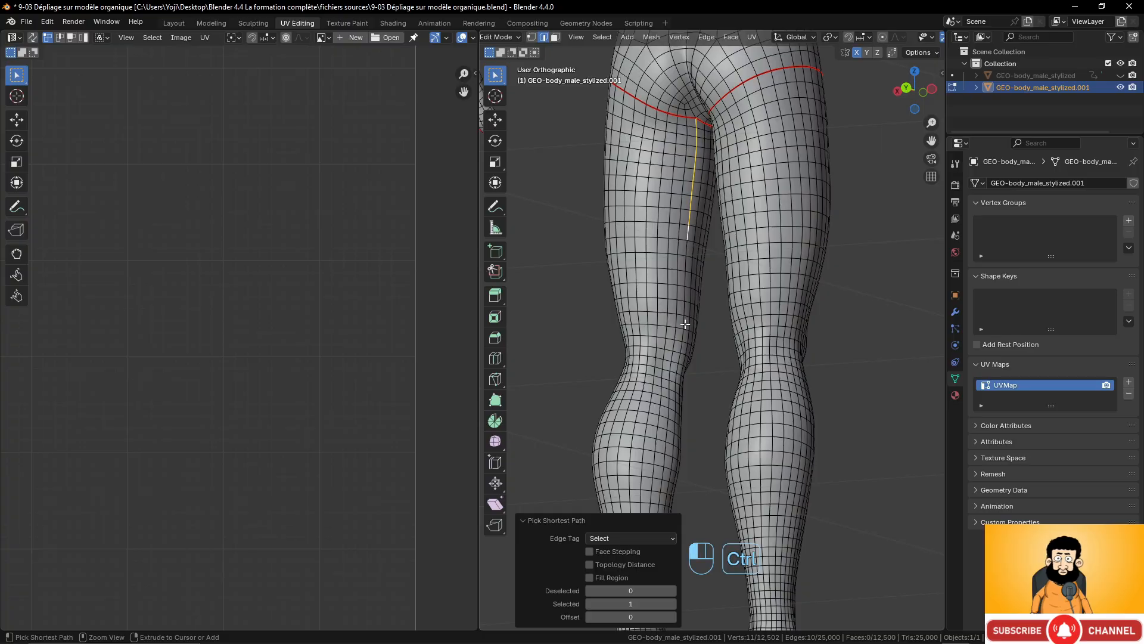
ctrl+click(685, 324)
shift+middle_drag(709, 359, 706, 296)
middle_drag(677, 337, 665, 341)
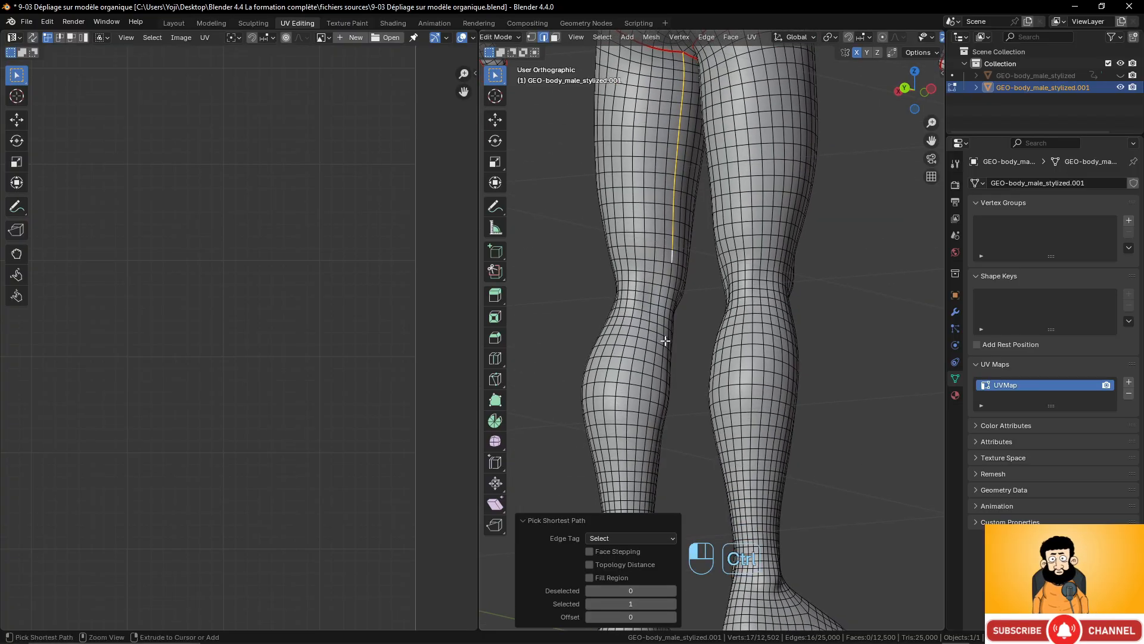
ctrl+click(665, 341)
Extend the selected edge path down the inner side of the calf to the ankle
shift+scroll(673, 325, down, 4)
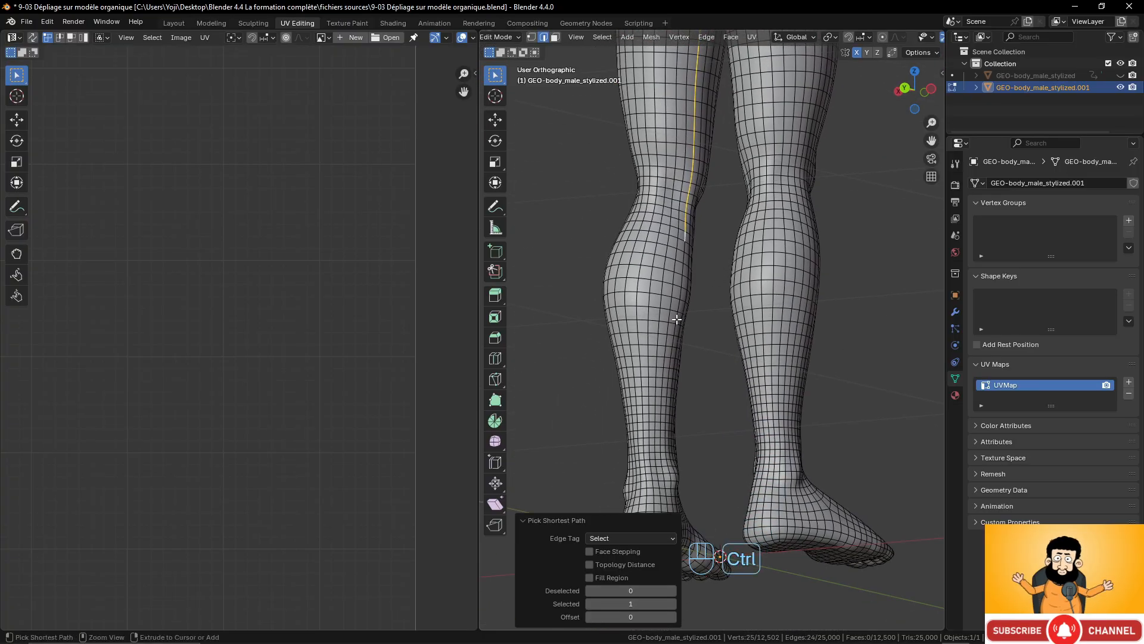
ctrl+click(677, 320)
ctrl+click(667, 384)
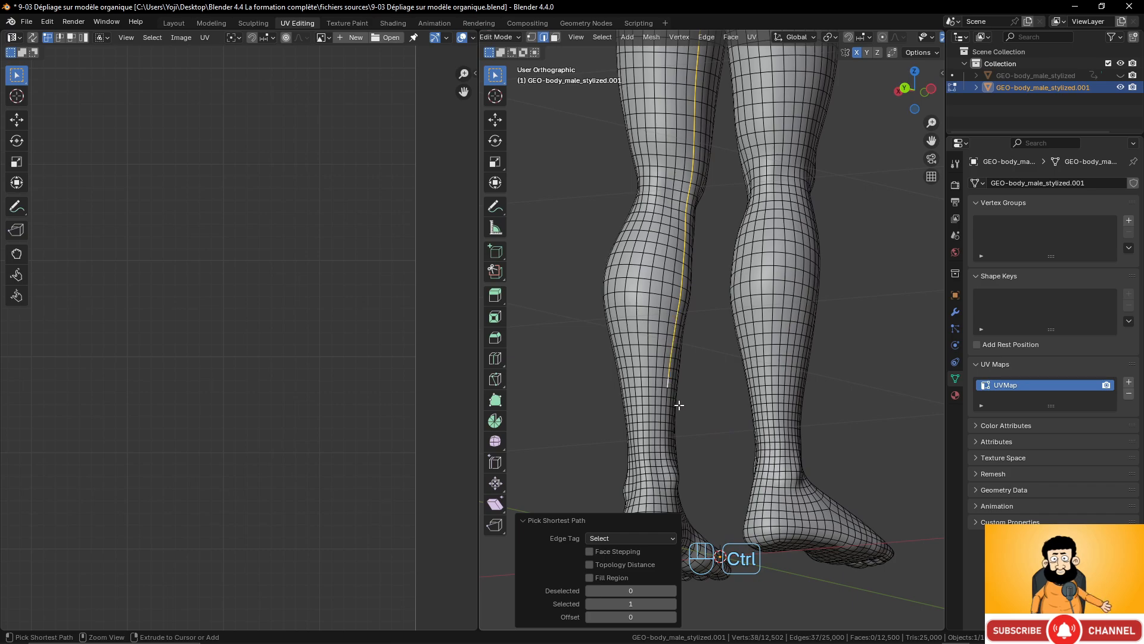
shift+scroll(668, 384, down, 3)
middle_drag(670, 384, 663, 387)
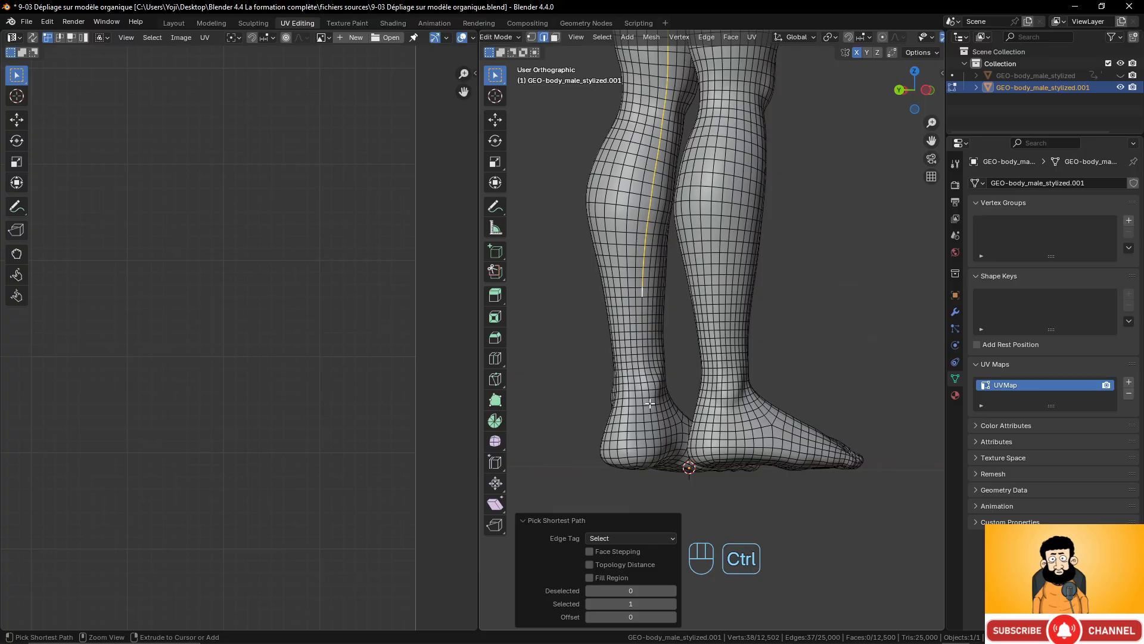
ctrl+click(649, 403)
middle_drag(650, 403, 709, 366)
ctrl+click(602, 401)
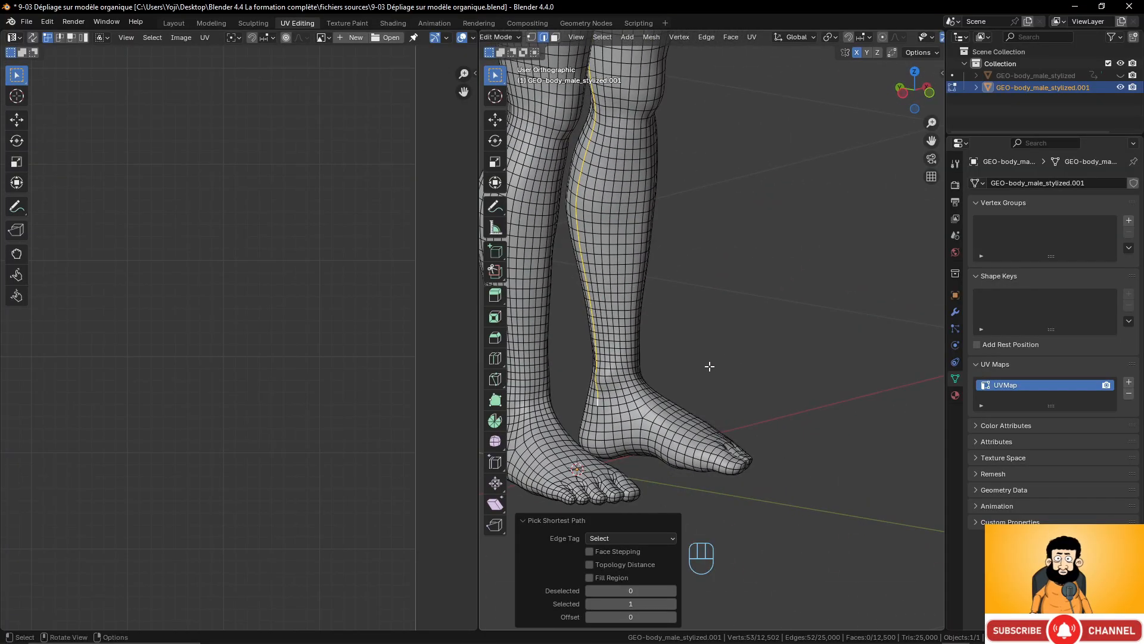
Add the edge loop around the ankle to the selection and mark all selected leg edges as seams
key(shift+alt)
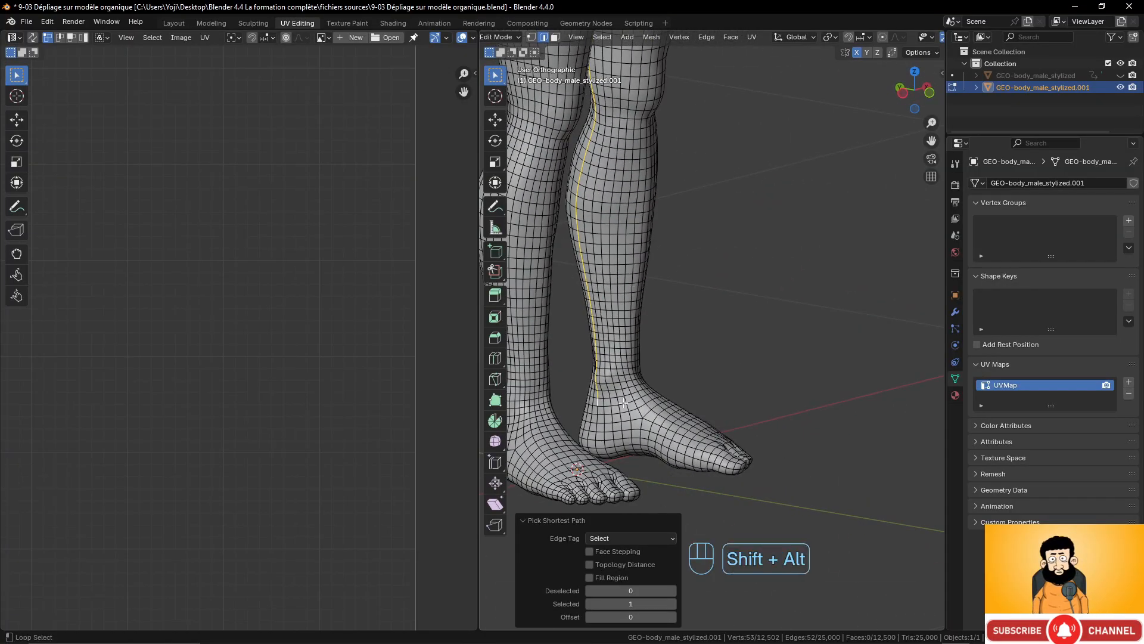
alt+shift+click(623, 403)
middle_drag(735, 378, 868, 358)
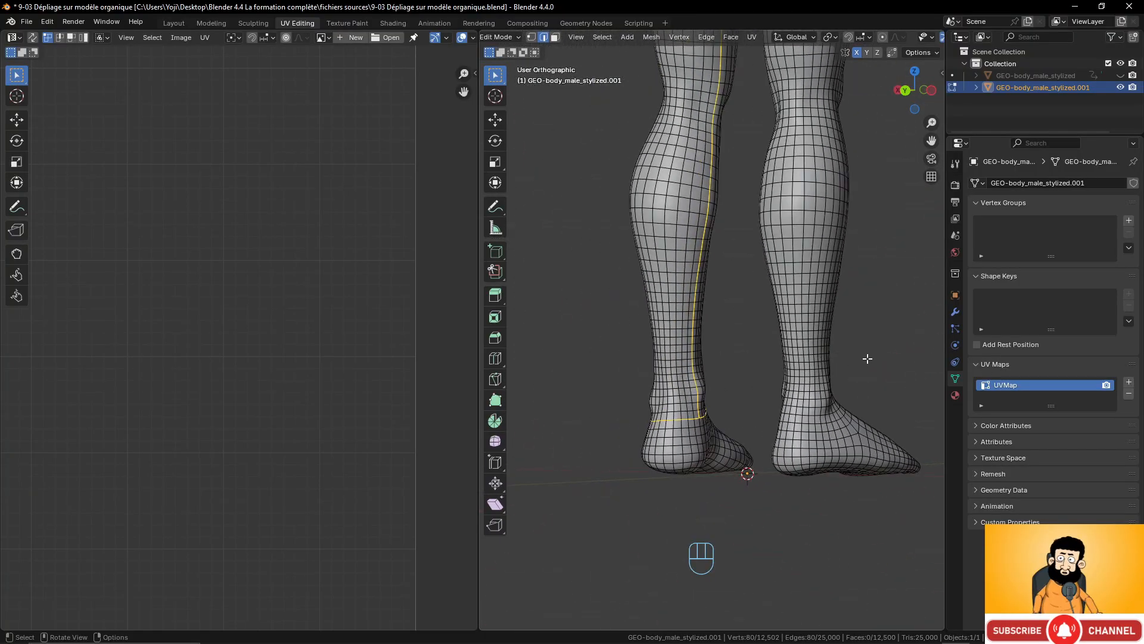
key(ctrl+e)
click(784, 326)
Select the whole body mesh and add the Symmetrize command to Quick Favorites
key(a)
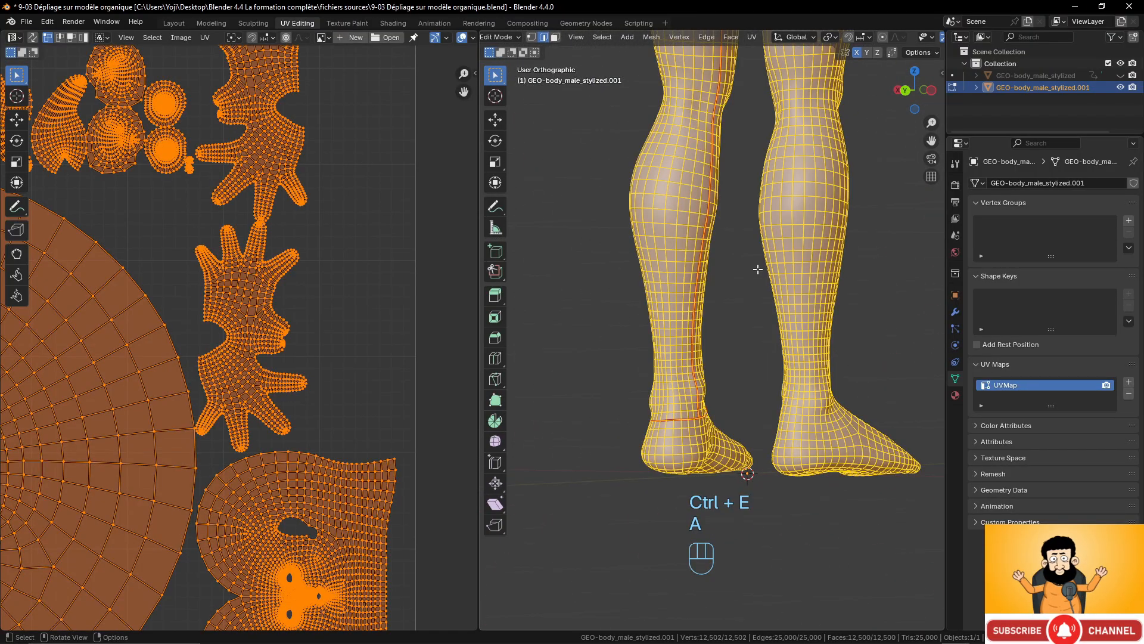
click(651, 37)
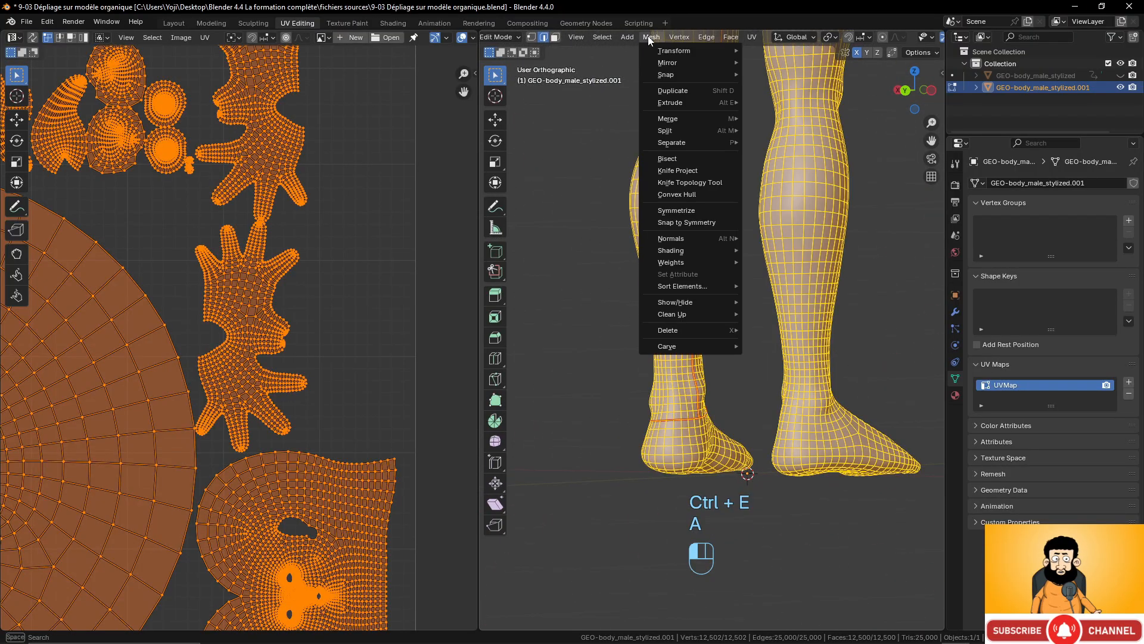
right_click(683, 214)
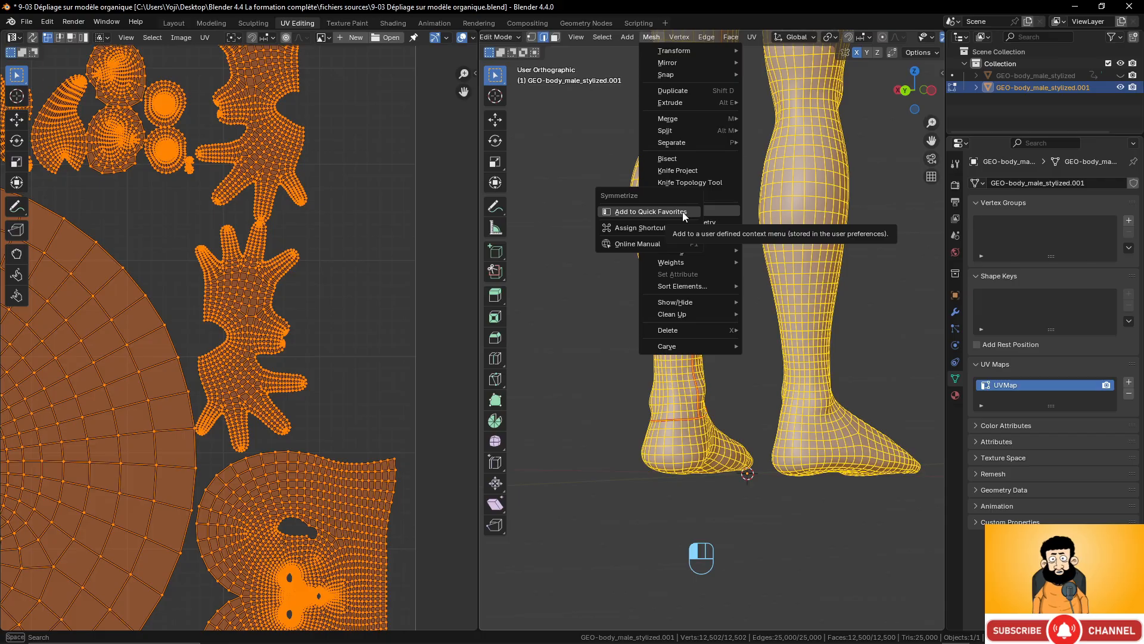
click(684, 212)
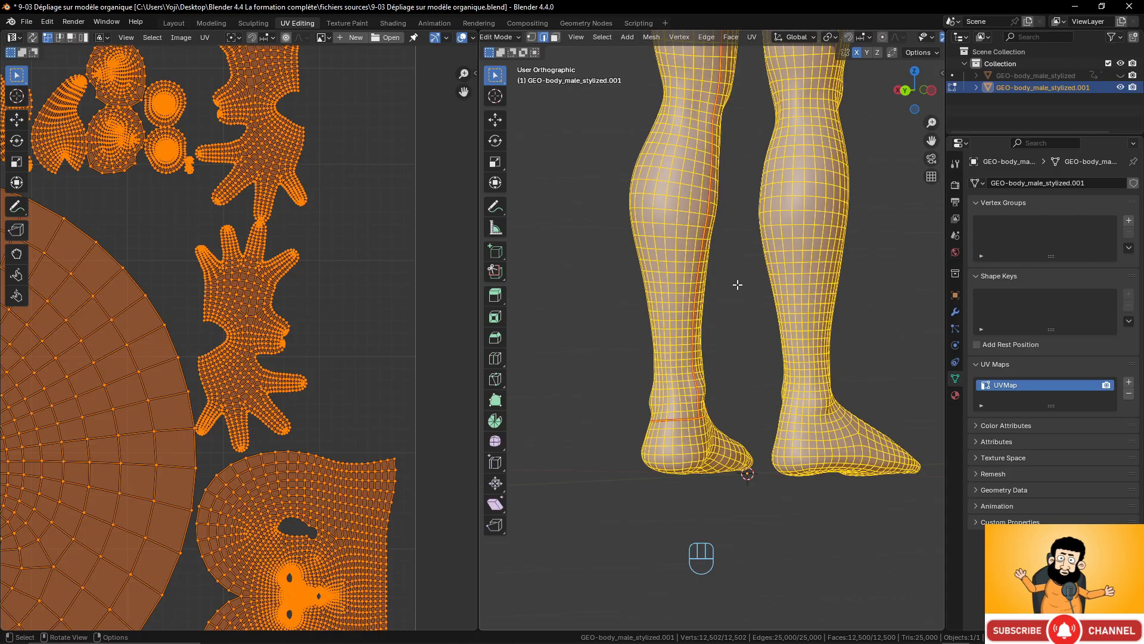
Symmetrize the body mesh from +X to -X, and unwrap the whole mesh with the Angle Based method
key(q)
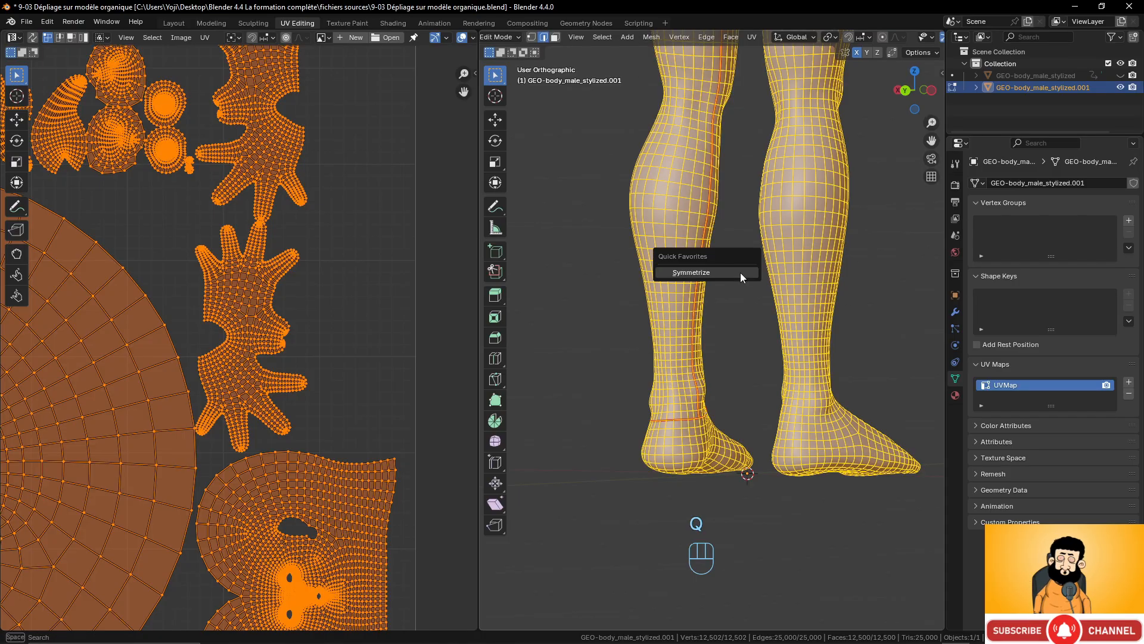
click(705, 273)
mouse_move(706, 274)
middle_down()
mouse_move(610, 322)
mouse_move(526, 317)
mouse_move(723, 280)
middle_up()
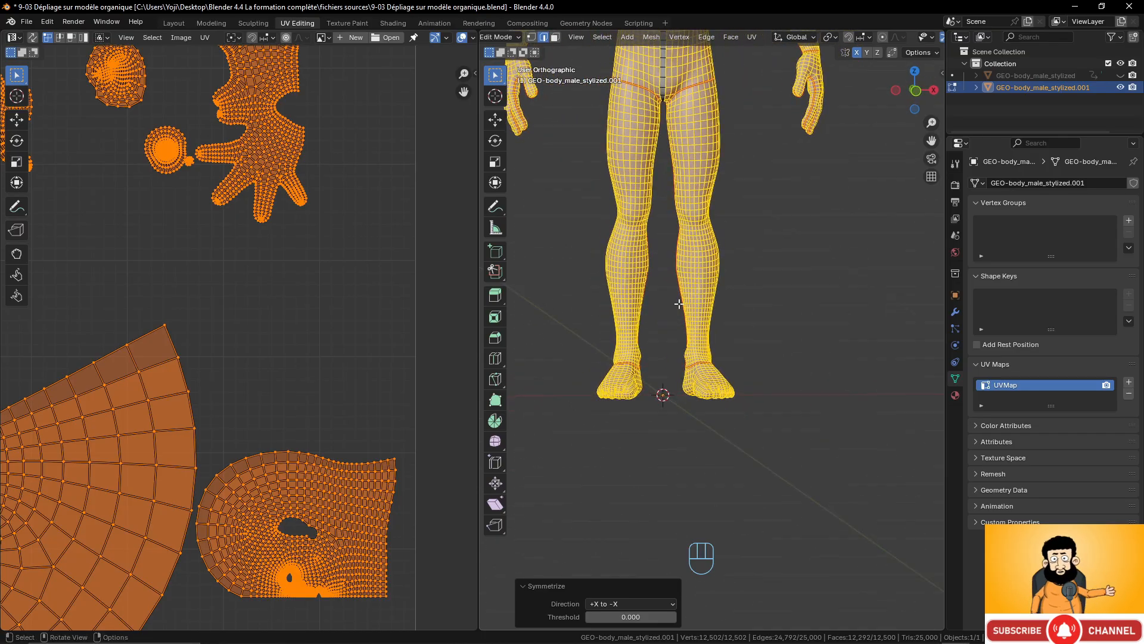
key(a)
key(u)
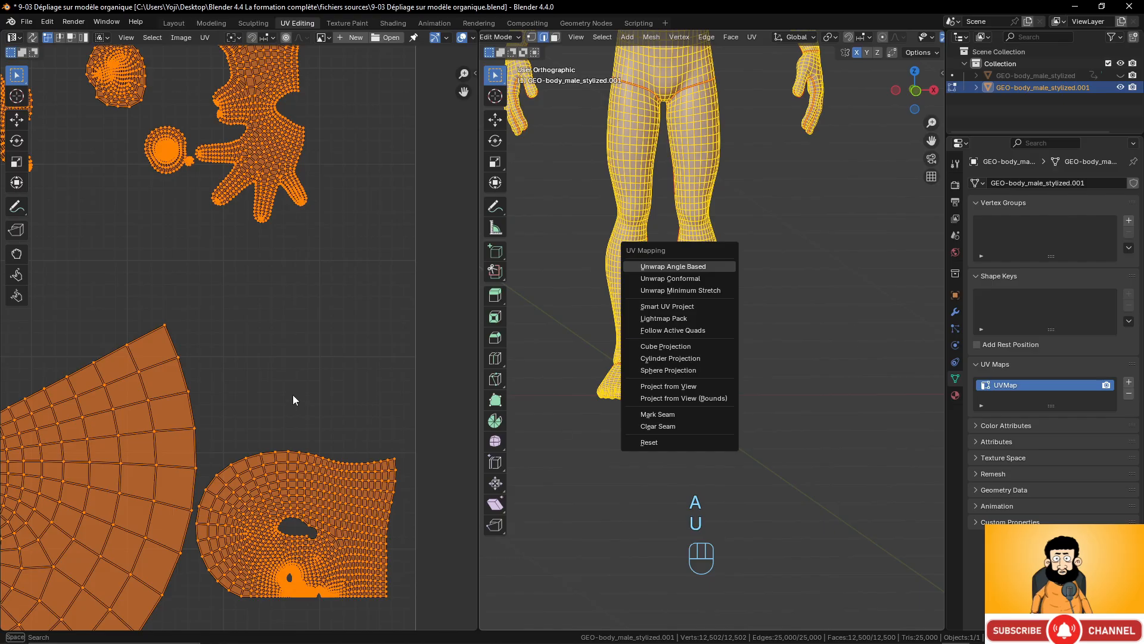
Examine the leg, arm, hand, torso and foot islands in the UV layout and compare them with the body mesh
scroll(292, 366, down, 6)
shift+middle_drag(291, 359, 311, 343)
scroll(311, 345, up, 5)
click(317, 264)
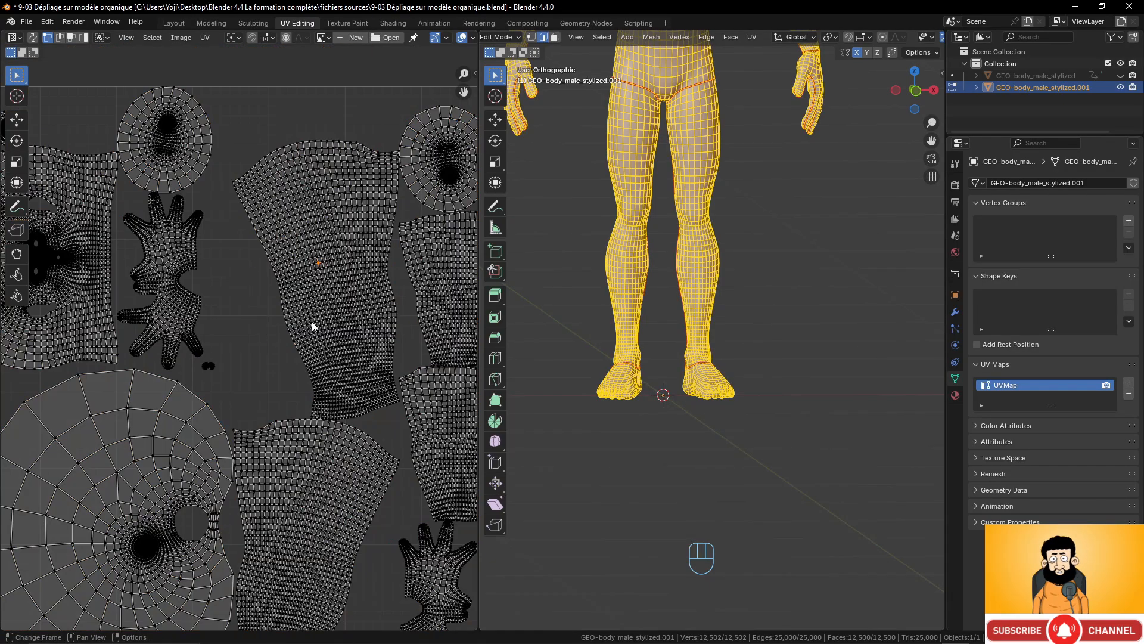
scroll(301, 439, down, 5)
scroll(340, 422, up, 4)
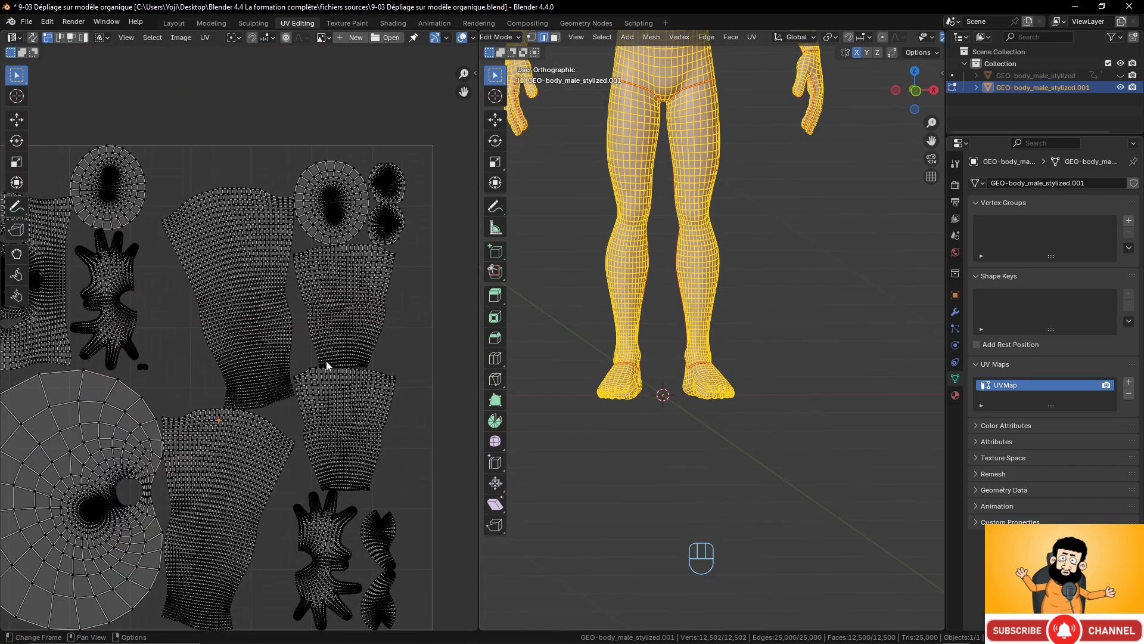
click(327, 352)
shift+click(124, 311)
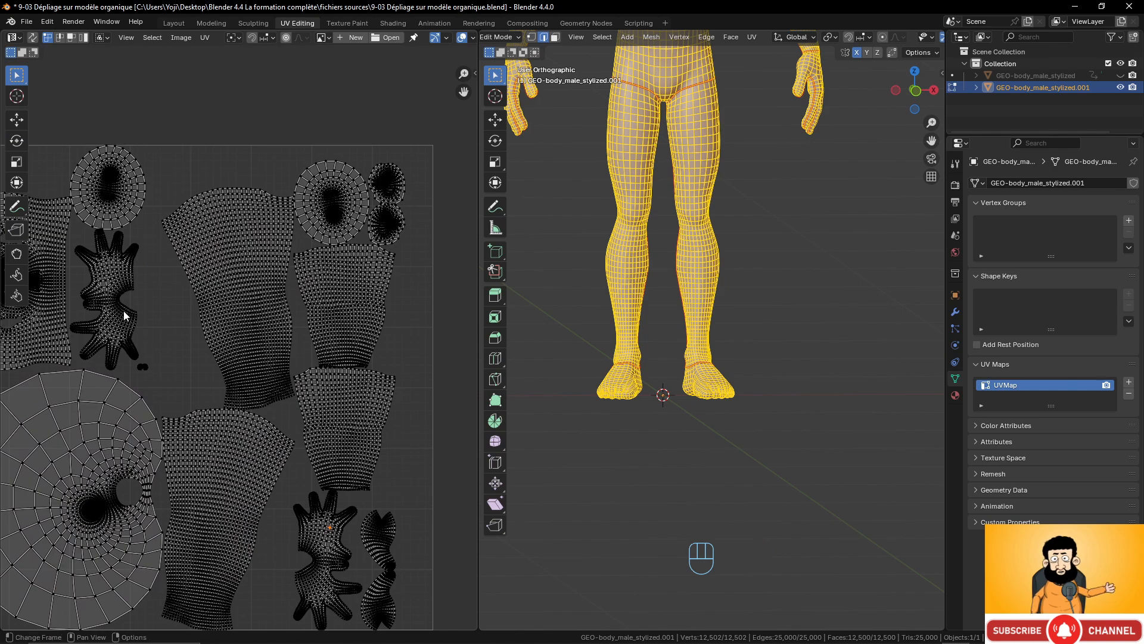
shift+middle_drag(105, 476, 195, 445)
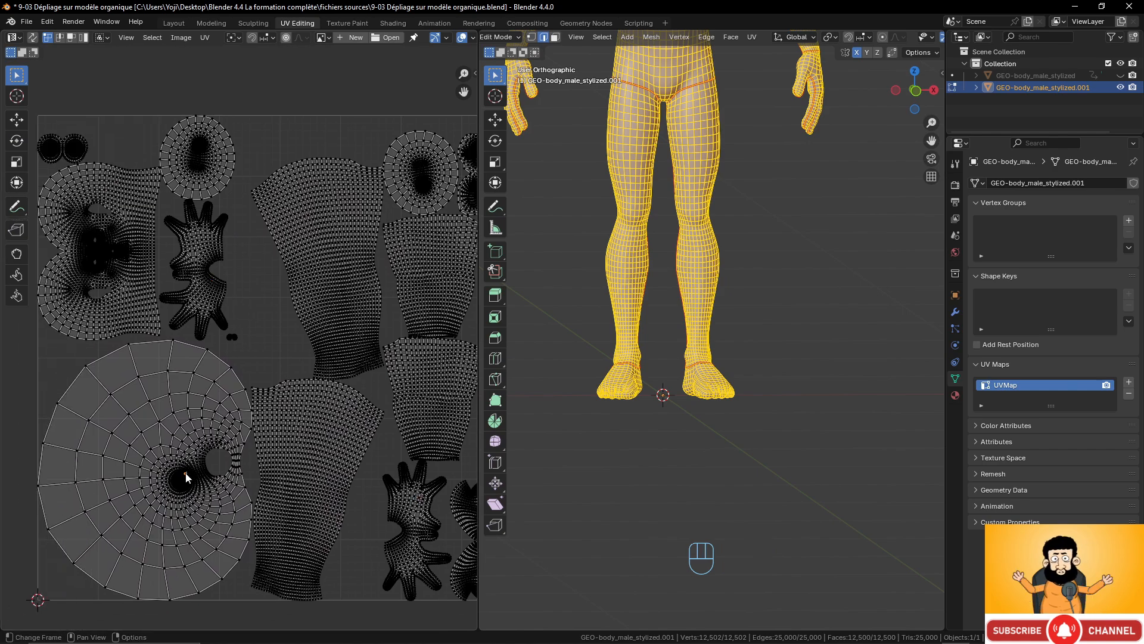
scroll(205, 459, up, 4)
scroll(209, 453, down, 4)
shift+middle_drag(250, 395, 302, 422)
shift+middle_drag(680, 140, 684, 425)
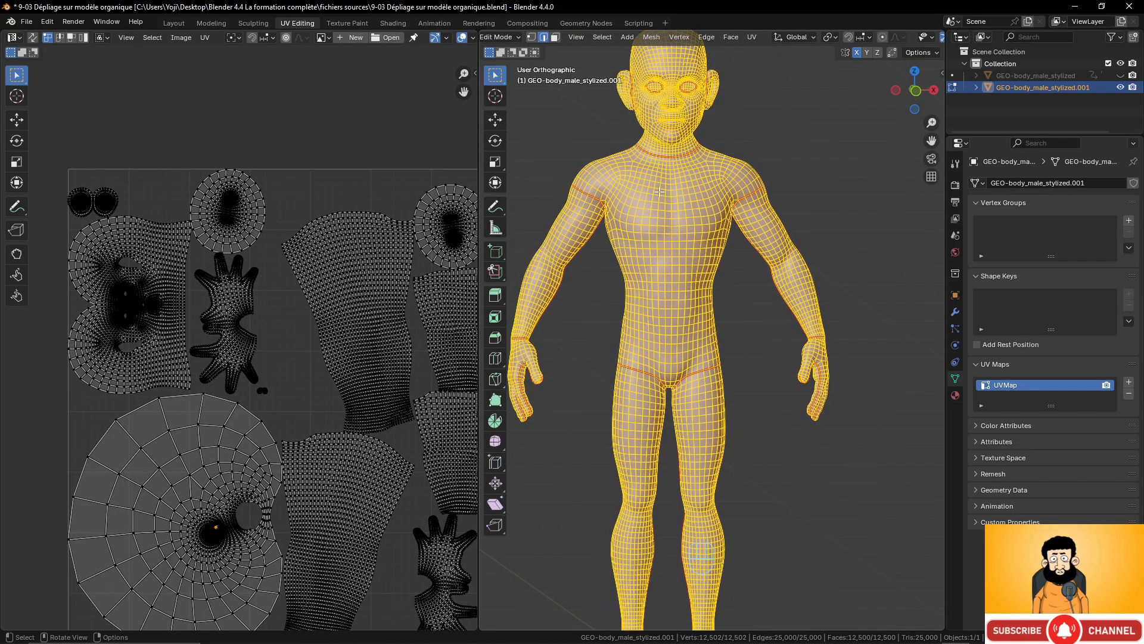
scroll(351, 285, up, 3)
shift+middle_drag(264, 160, 242, 261)
scroll(273, 202, down, 3)
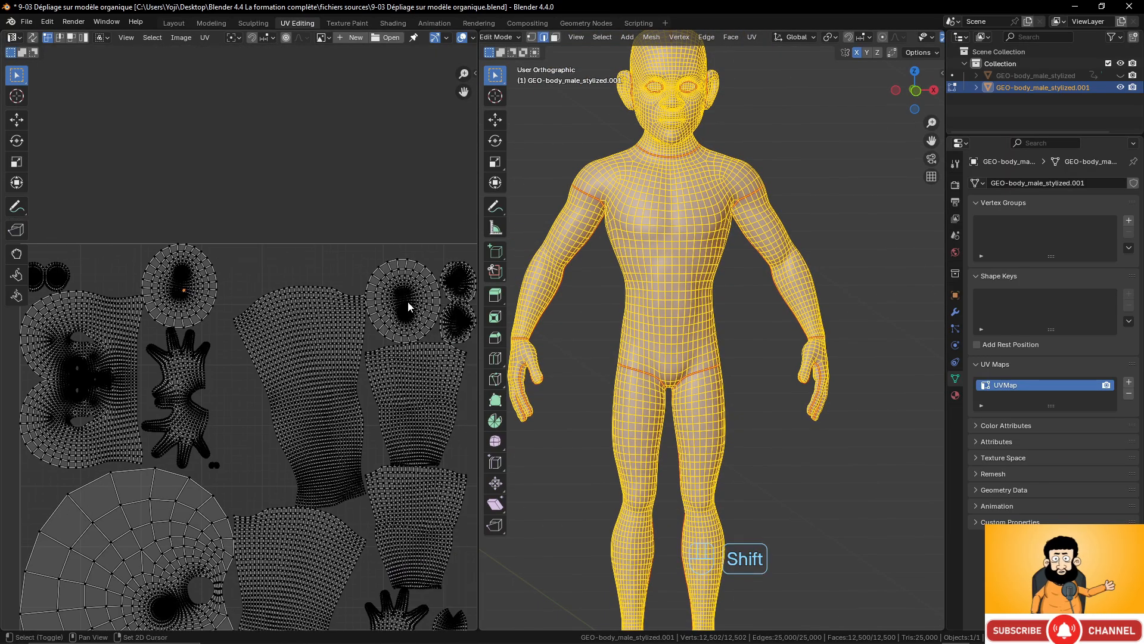
Select the edge loop around the foot just above the sole, plus the vertical edges joining it to the ankle seam at the heel
shift+middle_drag(727, 464, 659, 285)
middle_drag(658, 397, 521, 396)
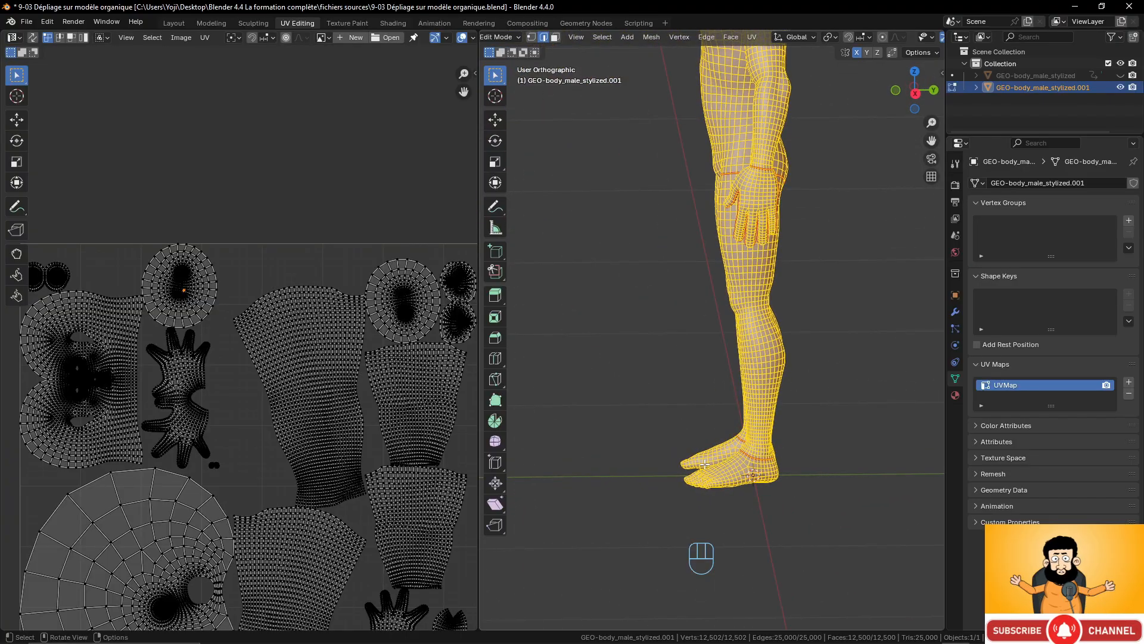
scroll(709, 420, up, 2)
shift+middle_drag(712, 420, 647, 310)
scroll(673, 381, up, 2)
mouse_move(698, 425)
middle_down()
mouse_move(613, 417)
mouse_move(713, 435)
middle_up()
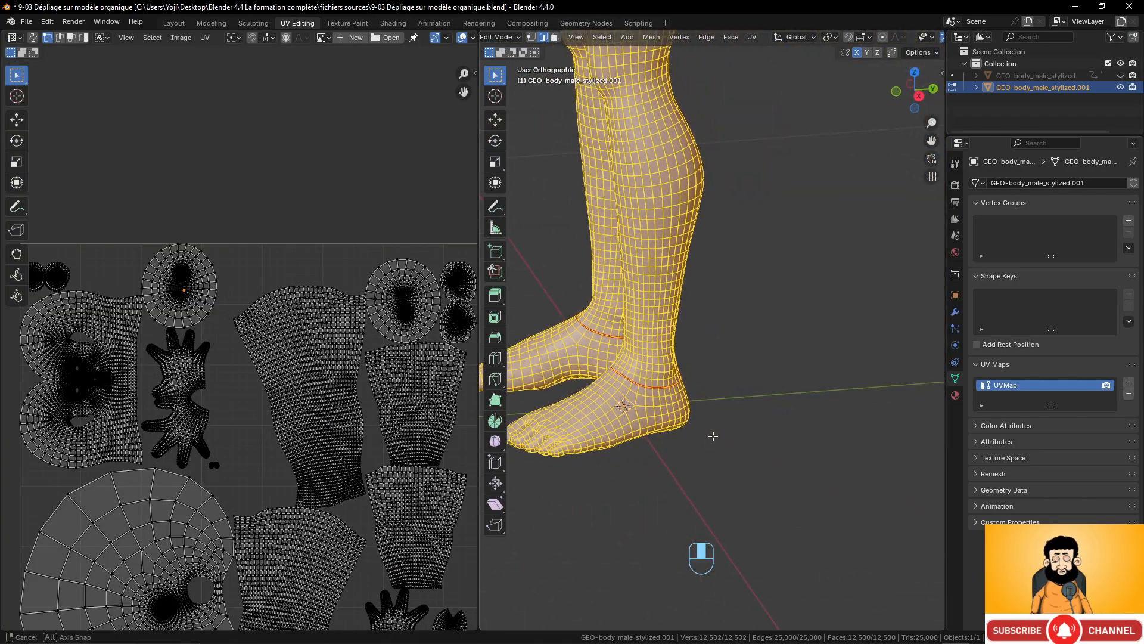
shift+middle_drag(631, 450, 715, 436)
scroll(742, 445, up, 2)
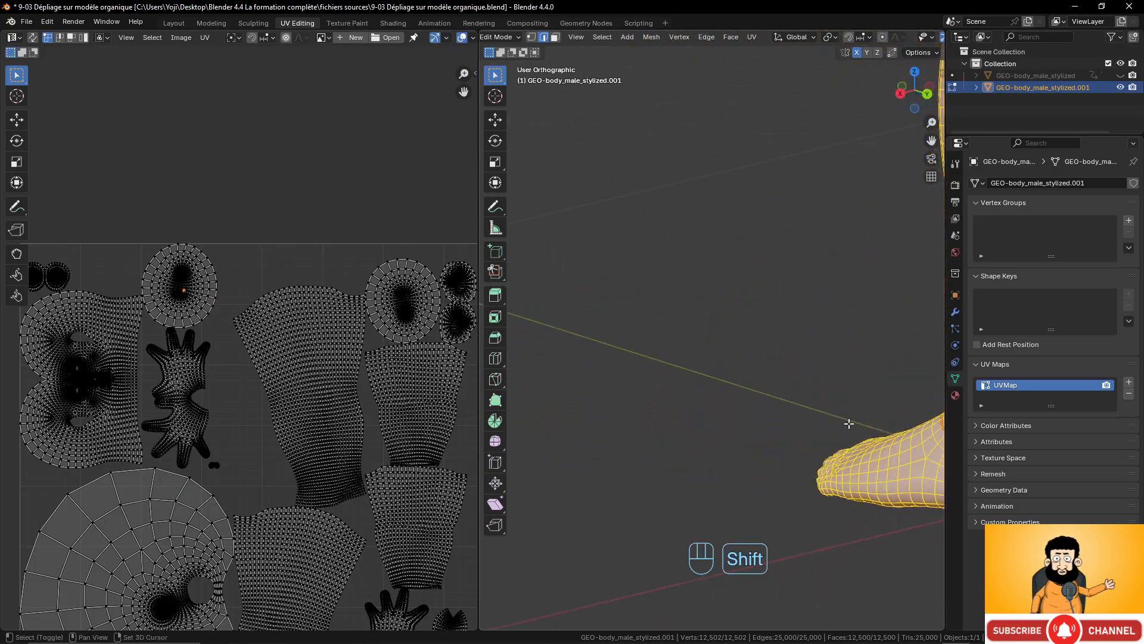
shift+middle_drag(848, 421, 713, 439)
alt+click(788, 463)
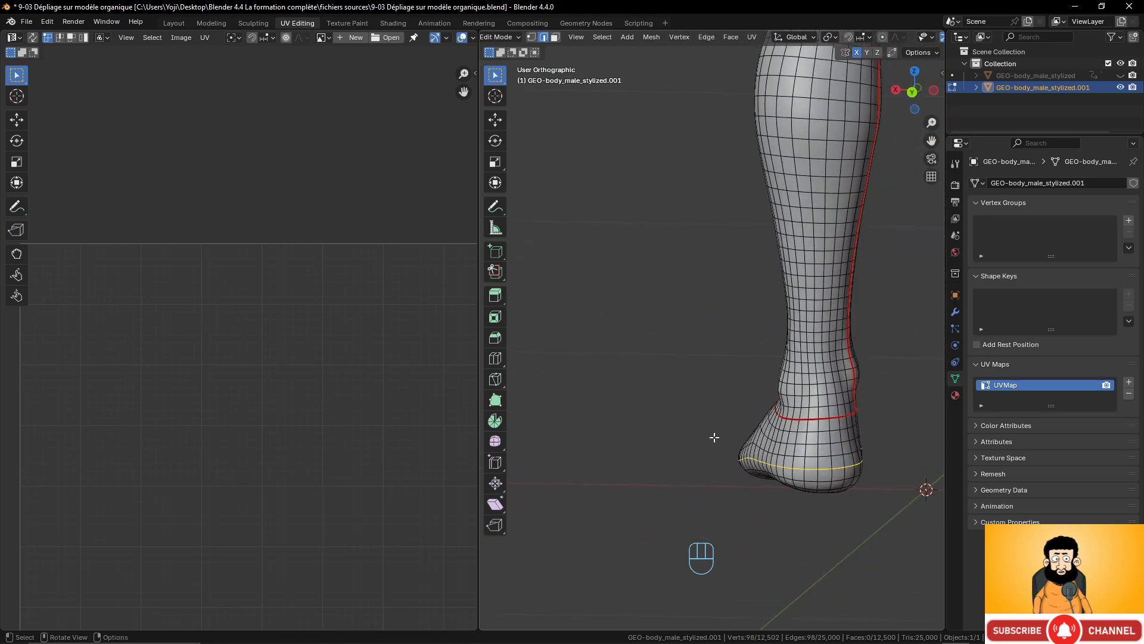
shift+click(832, 442)
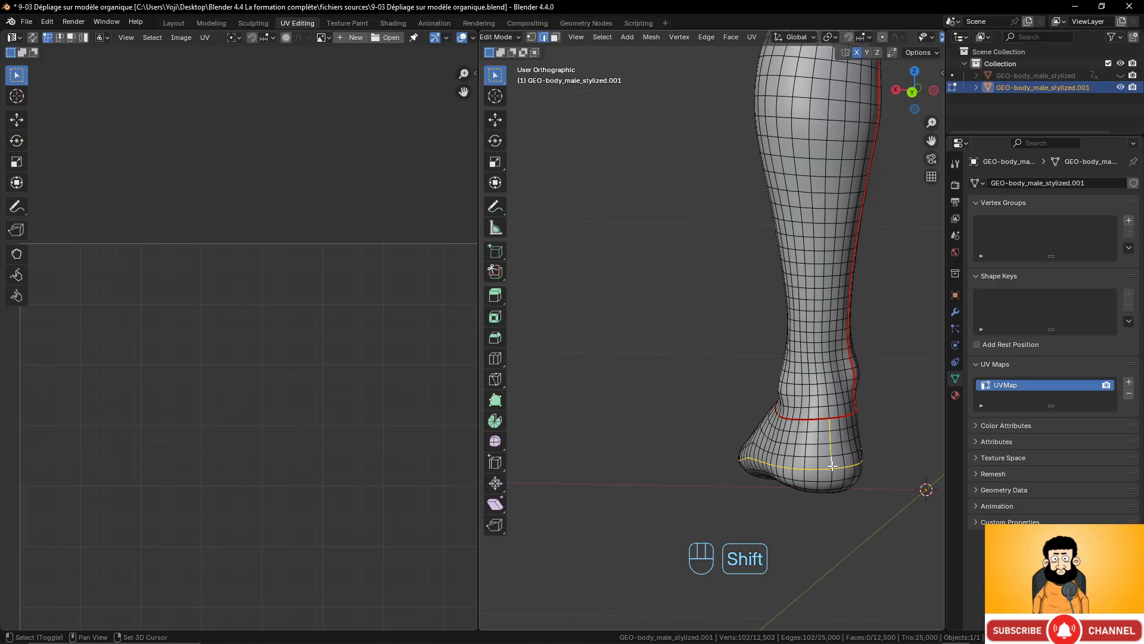
Deselect the loop edges along the outer side of the foot with Circle Select and mark the remaining edges as seams
middle_drag(831, 466, 808, 452)
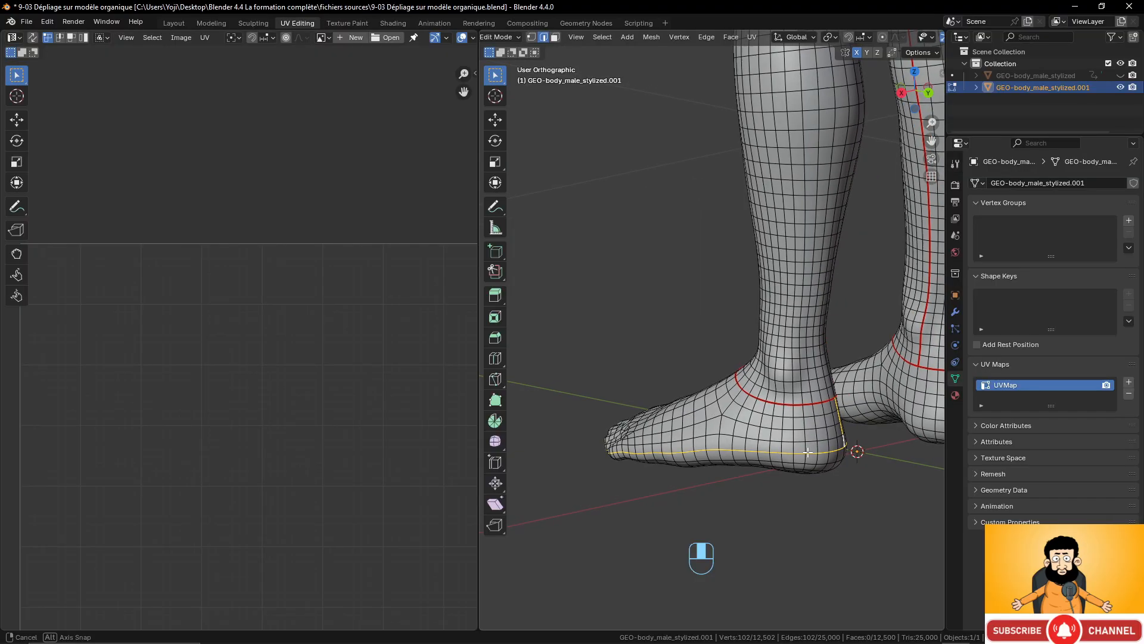
key(c)
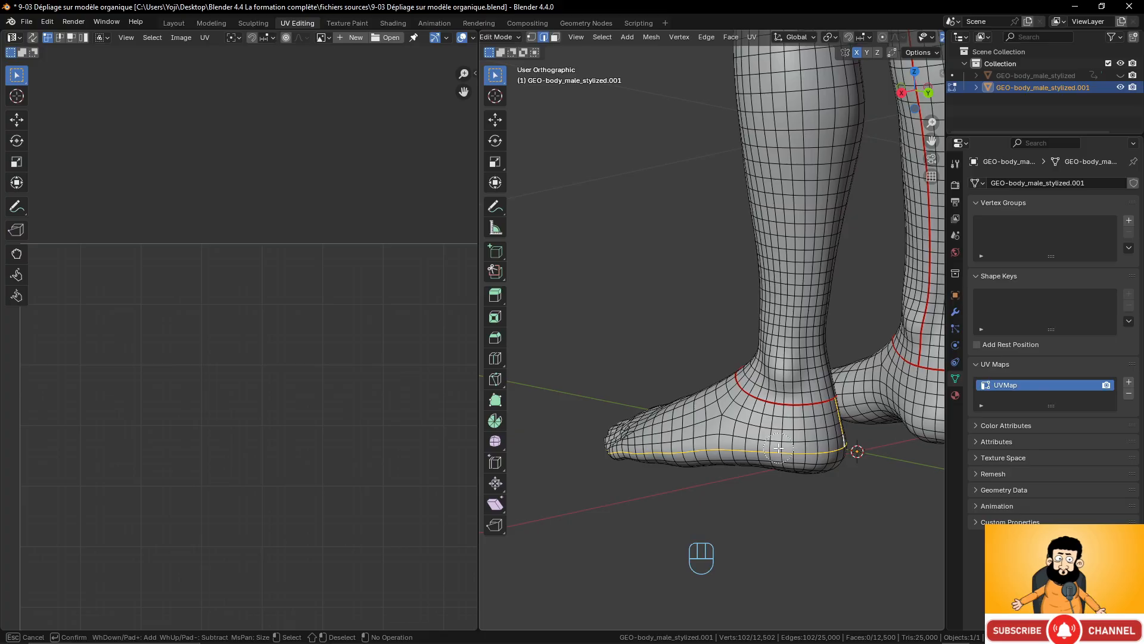
mouse_move(777, 448)
middle_down()
mouse_move(632, 454)
mouse_move(888, 424)
mouse_move(750, 447)
mouse_move(795, 409)
mouse_move(715, 411)
mouse_move(659, 396)
mouse_move(705, 405)
middle_up()
right_click(632, 454)
key(ctrl+e)
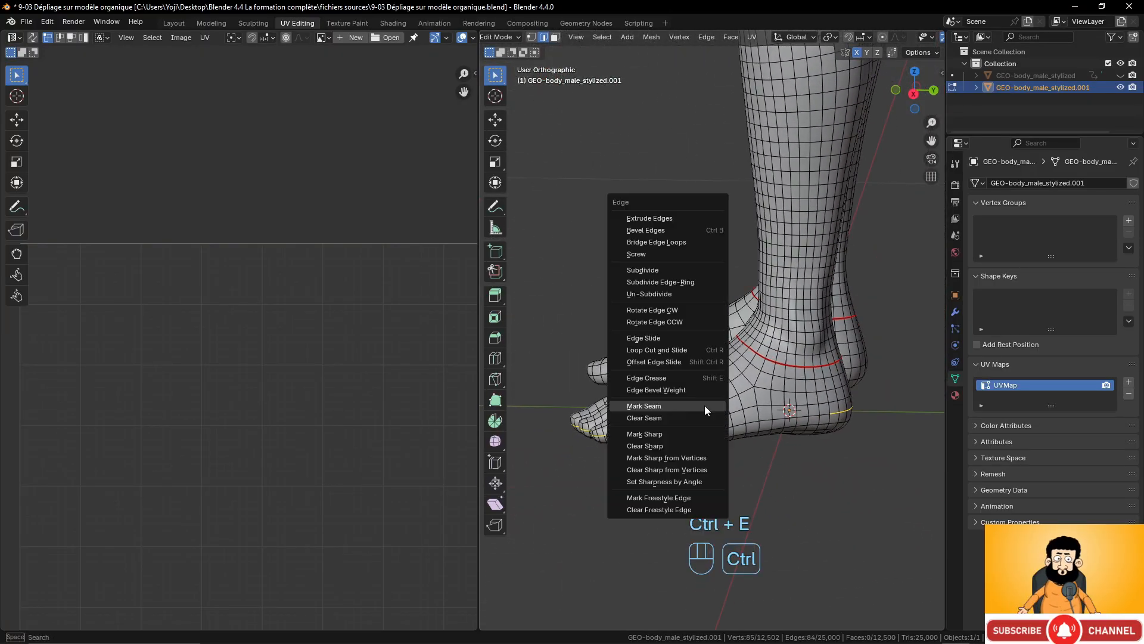
click(704, 406)
Select the whole linked body mesh and unwrap it with the Angle Based method
click(793, 402)
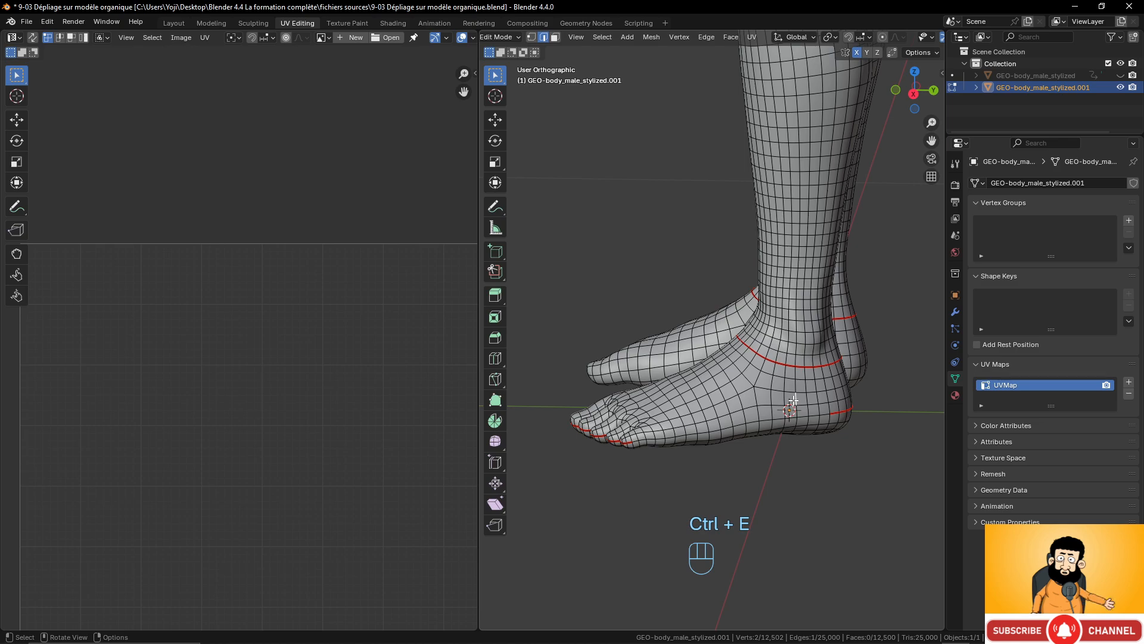
key(l)
scroll(775, 360, down, 4)
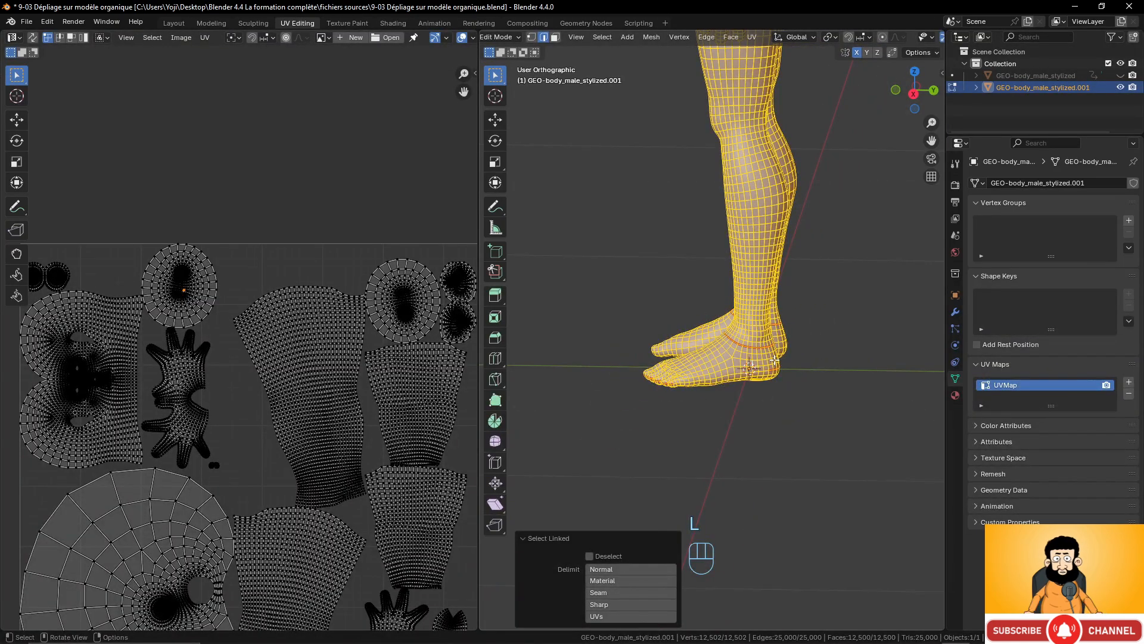
key(u)
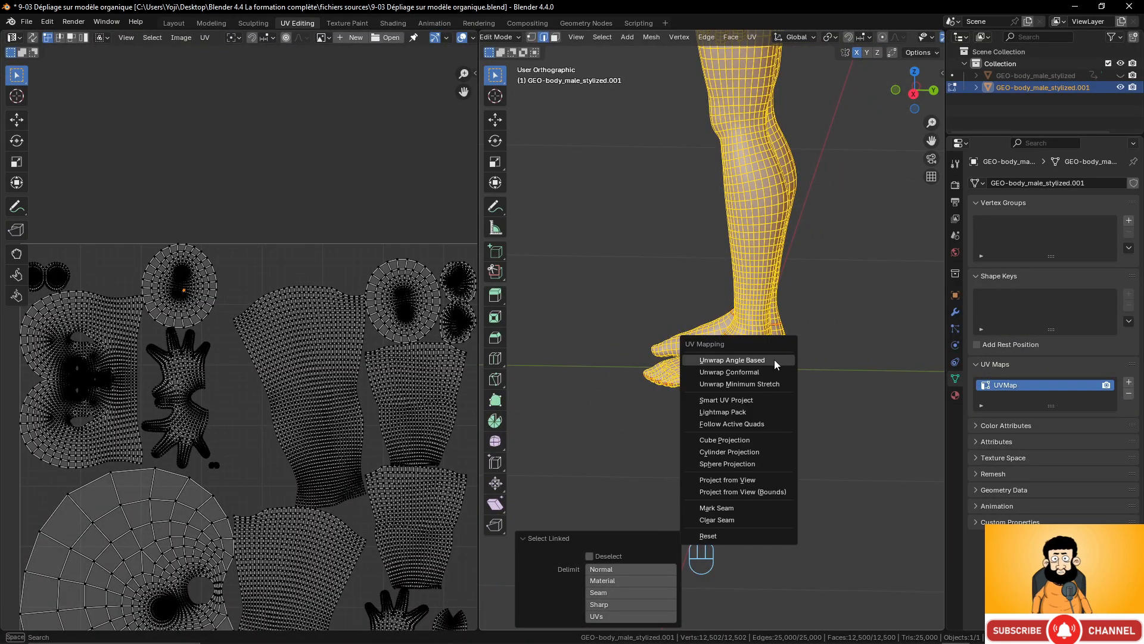
click(774, 359)
scroll(372, 459, down, 5)
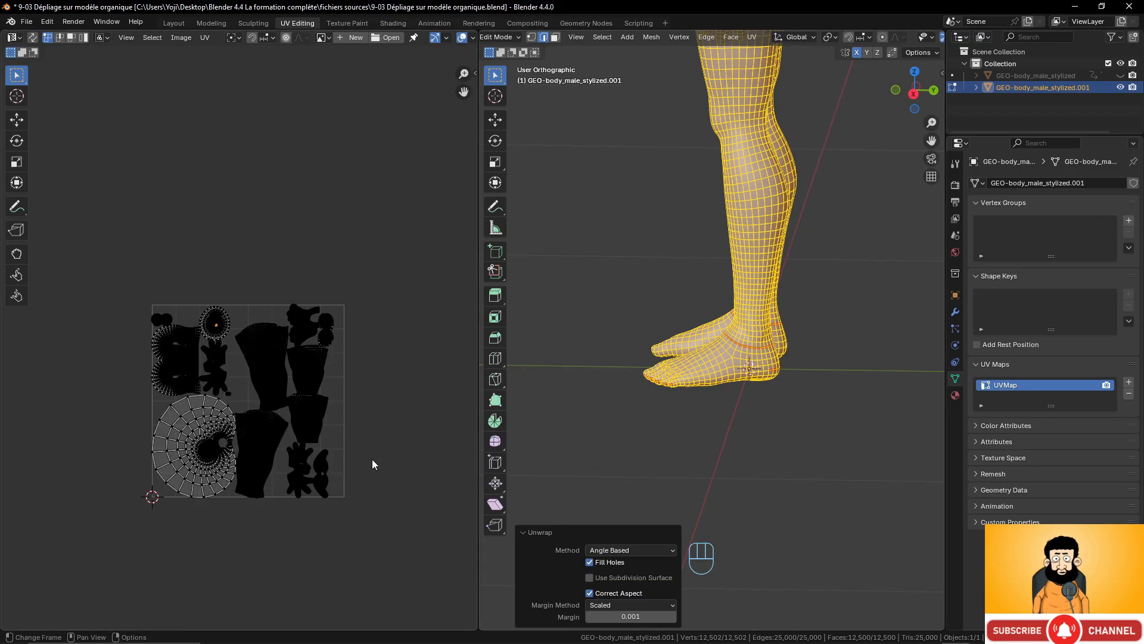
Examine the foot island in the UV layout, focusing on the mesh density around the toes
scroll(373, 426, up, 4)
shift+middle_drag(349, 383, 260, 480)
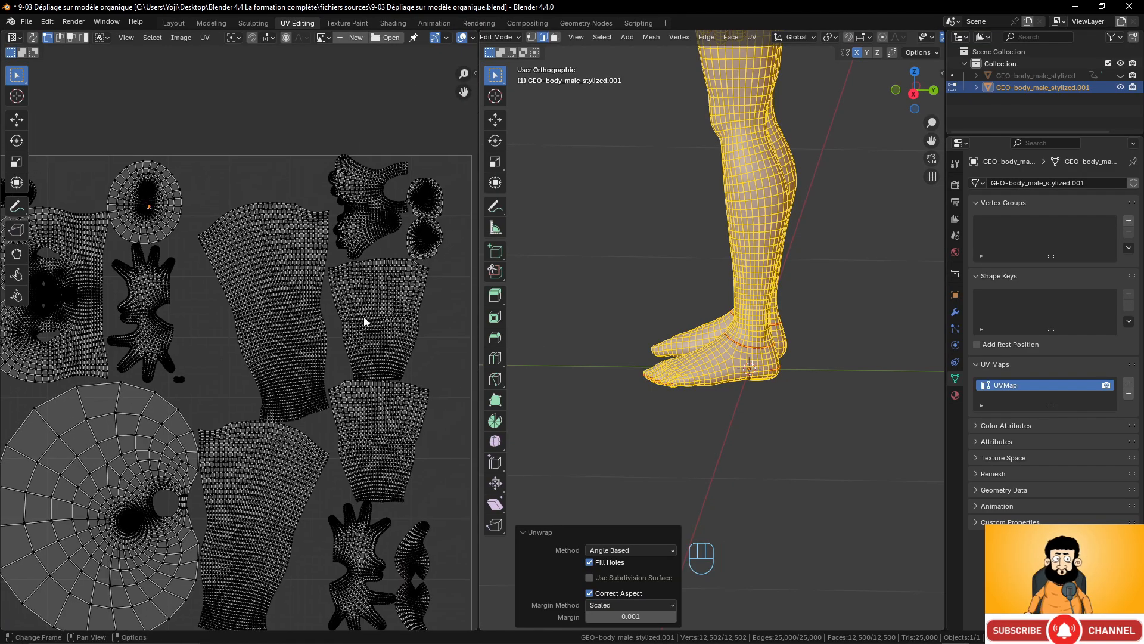
scroll(365, 322, up, 4)
shift+middle_drag(381, 261, 196, 498)
shift+middle_drag(310, 381, 223, 479)
scroll(253, 357, up, 4)
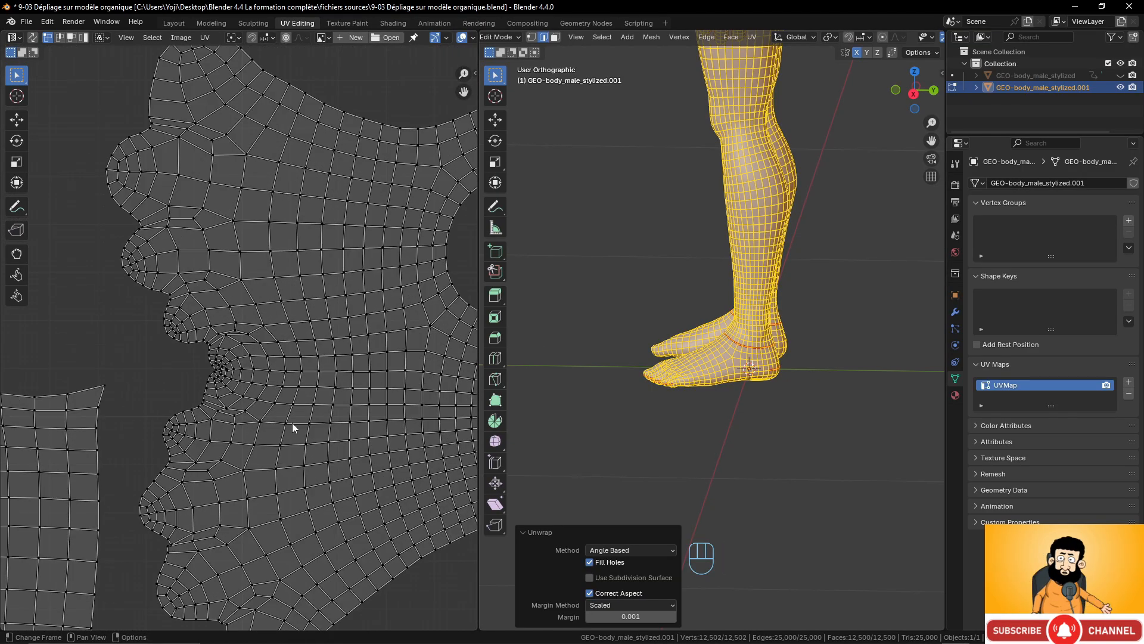
scroll(241, 408, up, 2)
scroll(210, 424, up, 2)
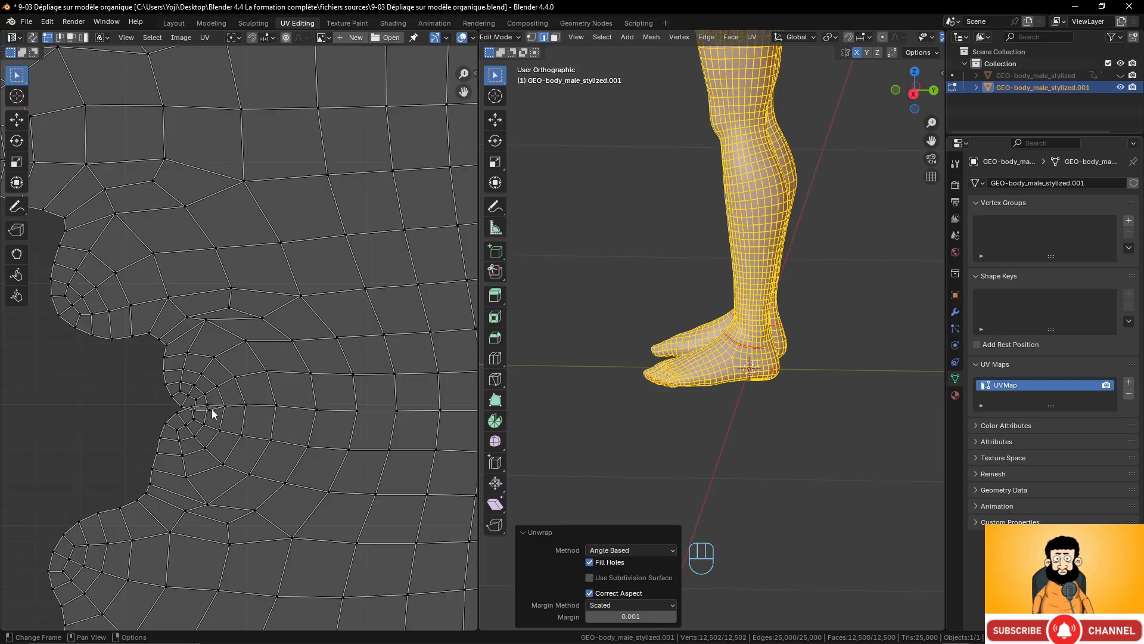
scroll(743, 400, up, 4)
Mark edges on the outer side of the foot as seams, extending the seams at the little toe and at the heel
shift+middle_drag(700, 436, 651, 403)
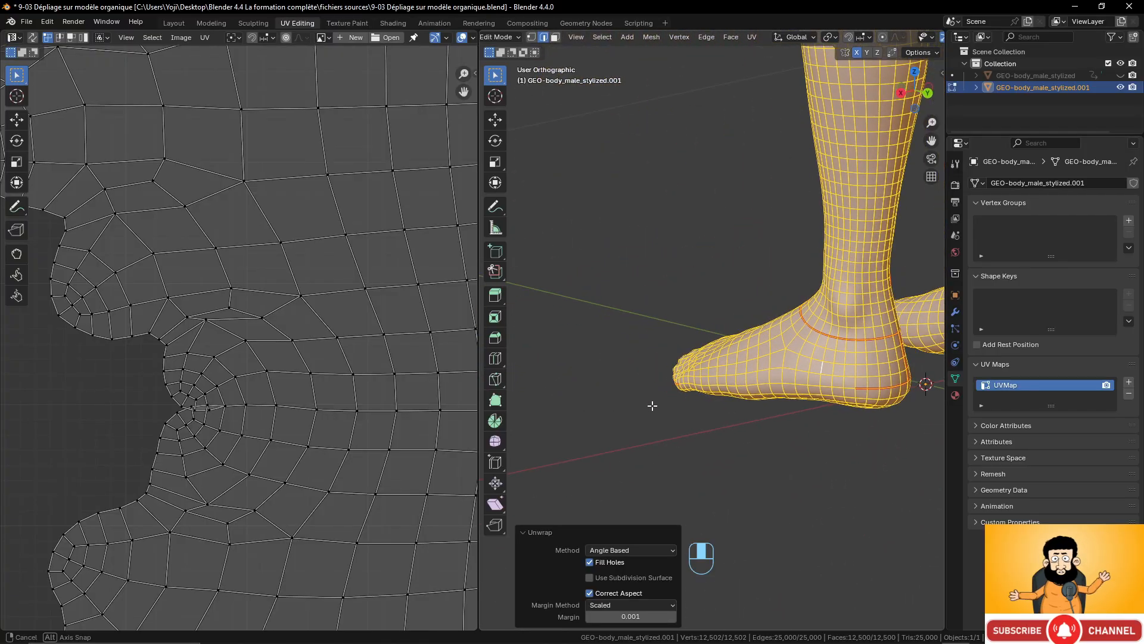
click(861, 390)
shift+click(872, 389)
scroll(763, 410, up, 3)
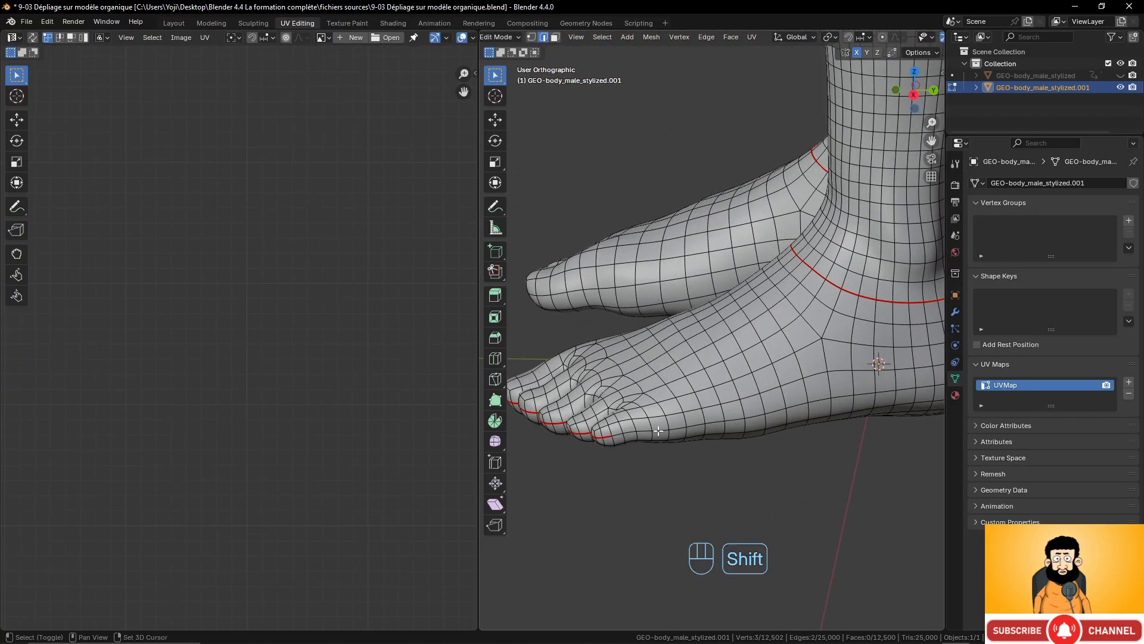
shift+click(623, 434)
shift+click(659, 433)
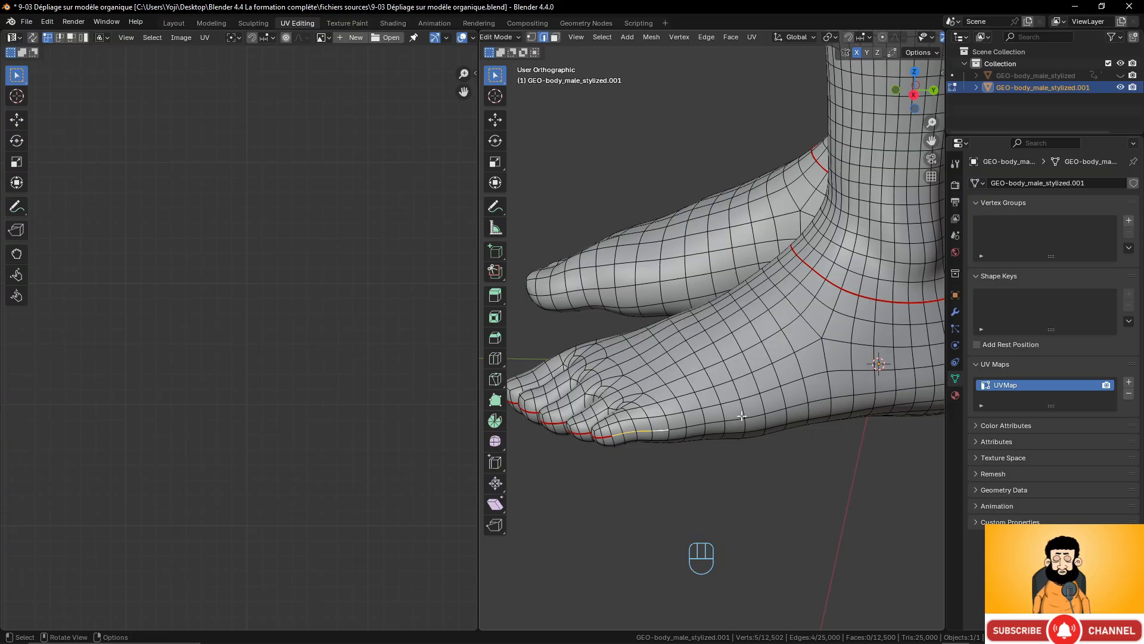
middle_drag(659, 432, 797, 395)
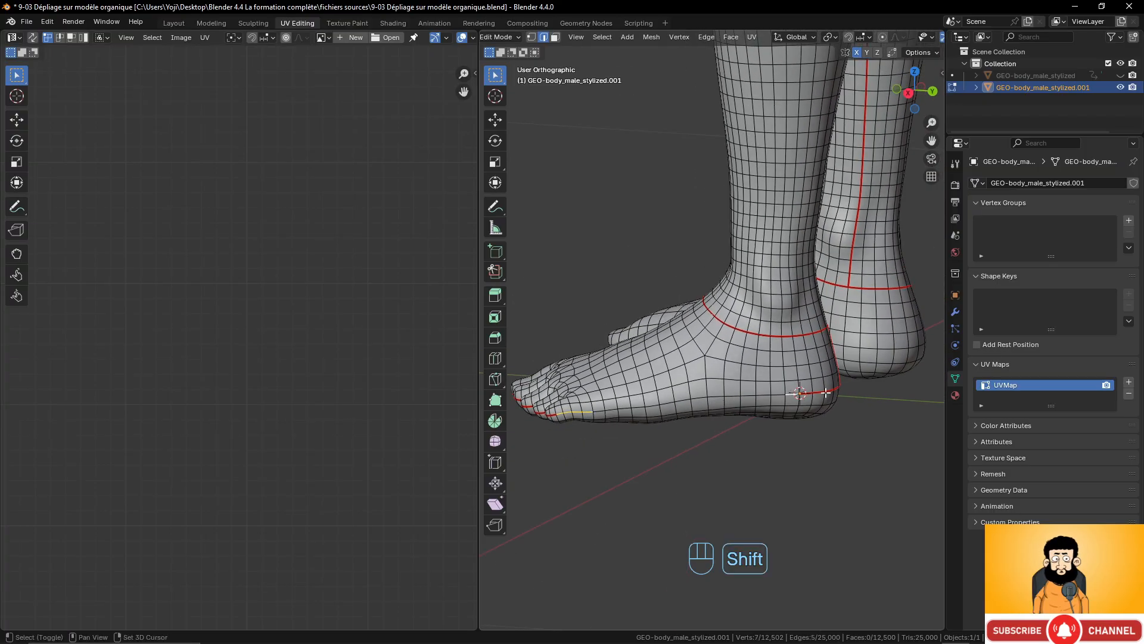
key(ctrl+e)
click(776, 383)
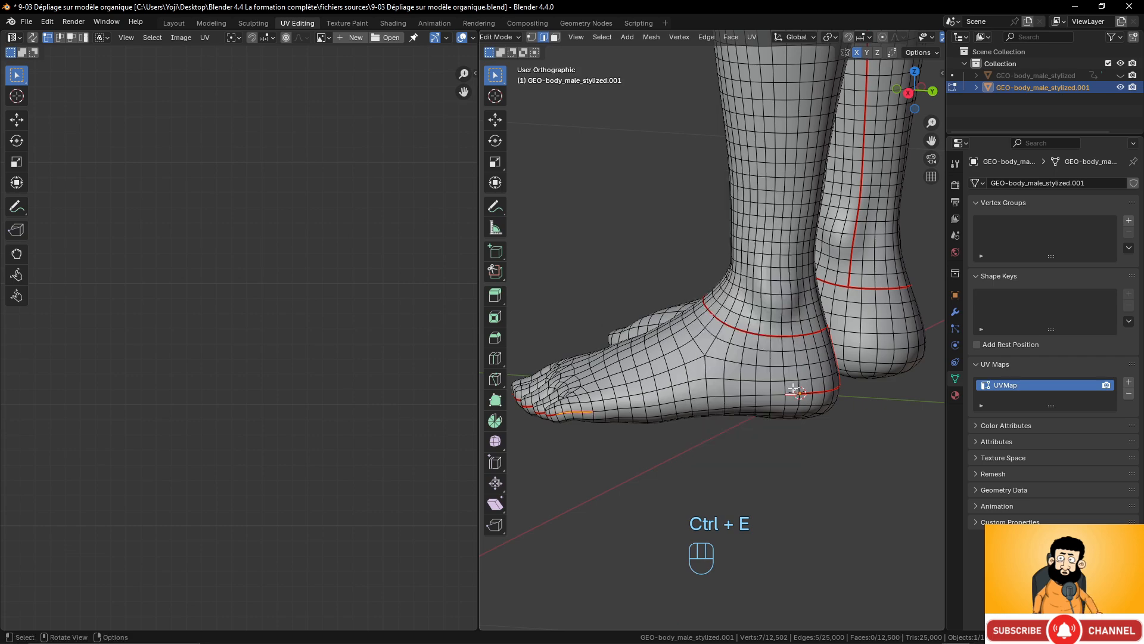
Try an Angle Based unwrap of the whole mesh, inspect the toe area, and undo the unwrap
key(a)
key(u)
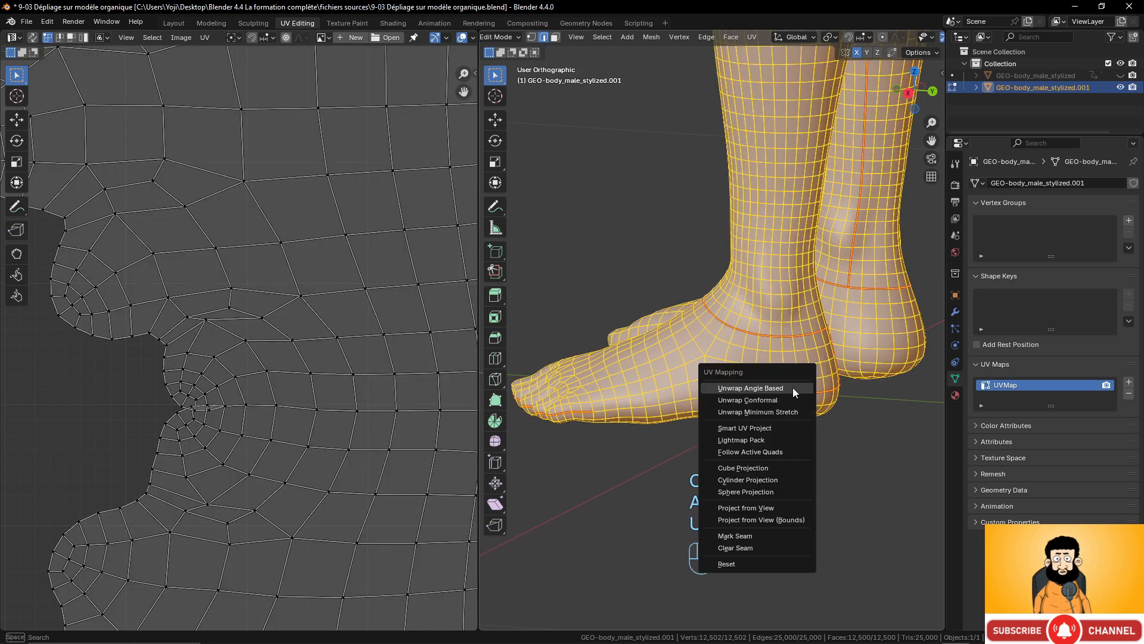
key(Return)
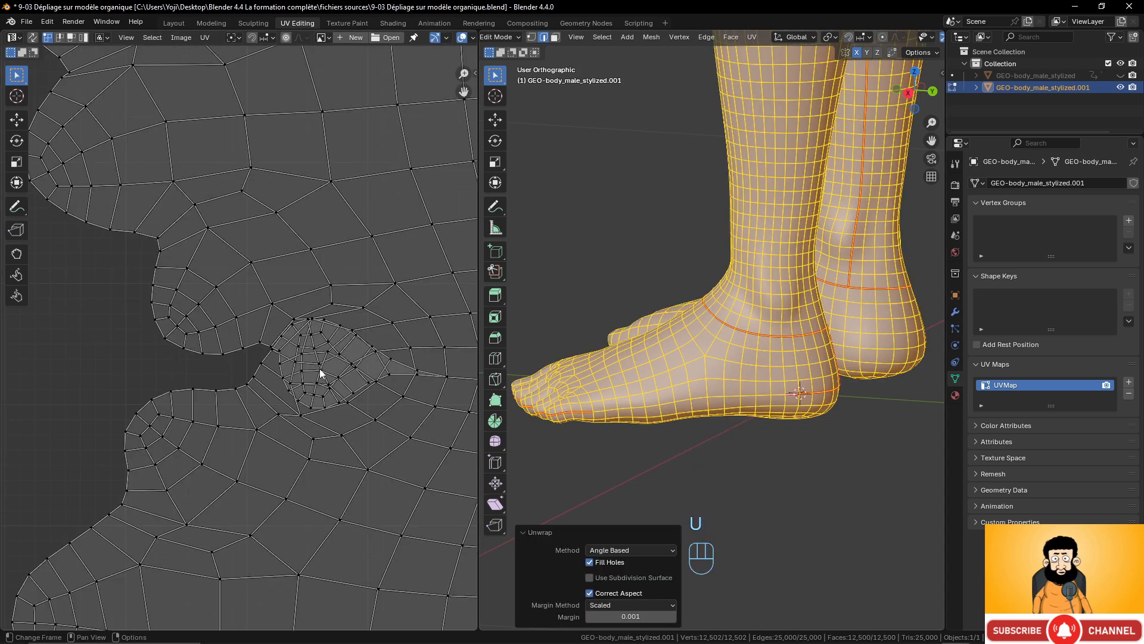
middle_drag(635, 379, 656, 378)
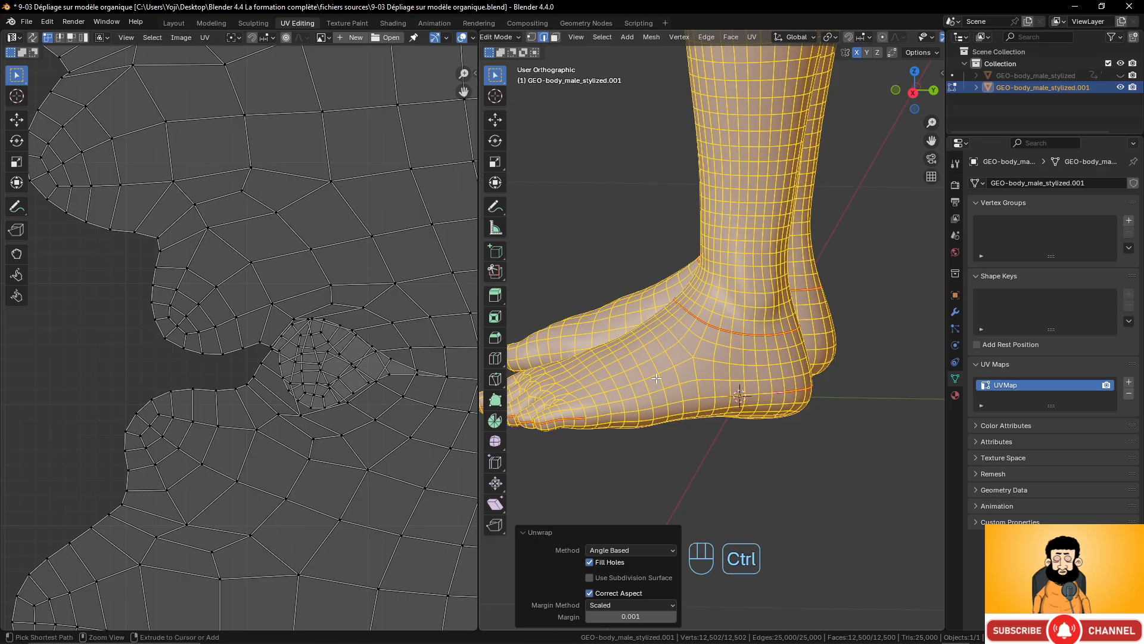
key(ctrl+z)
Select the seam edges along the outer side of the little toe and clear their seam
click(570, 419)
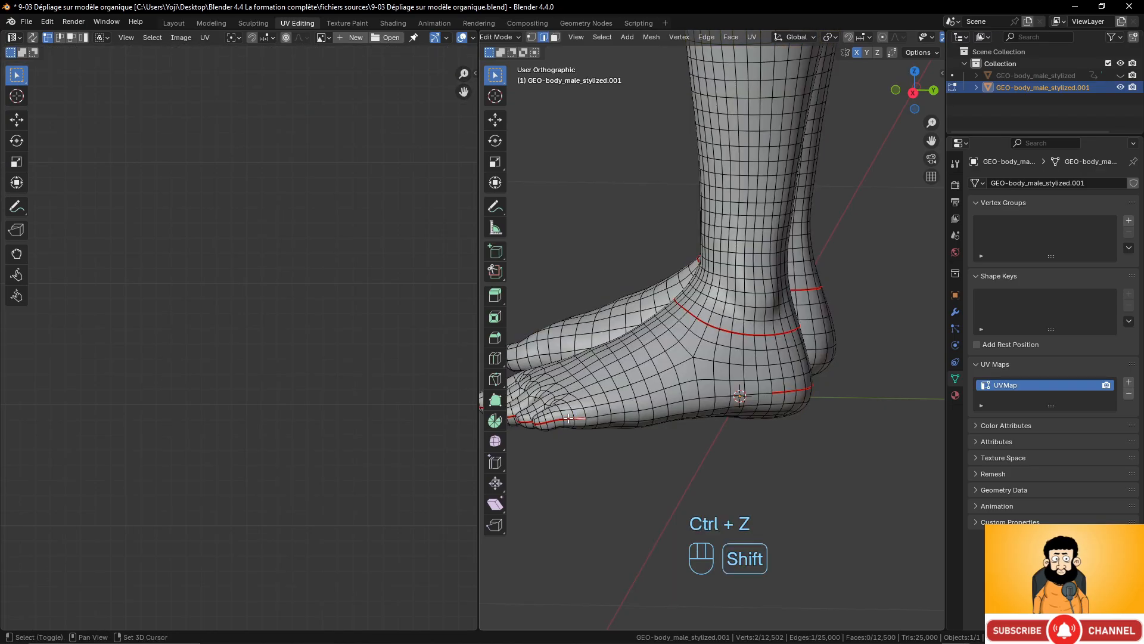
shift+click(548, 422)
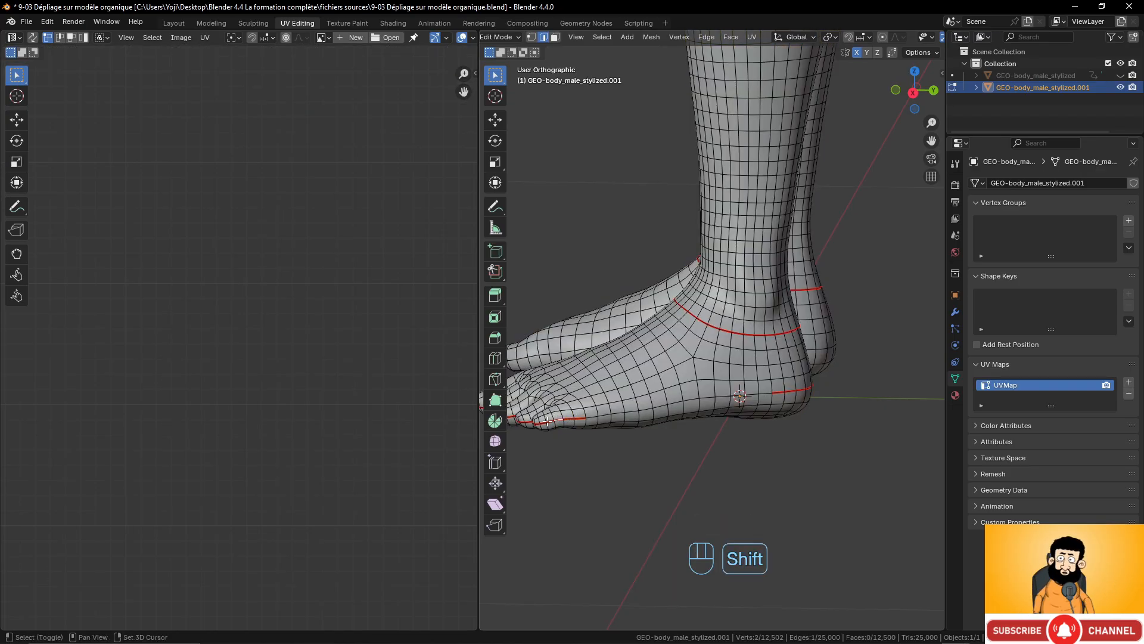
scroll(626, 426, up, 3)
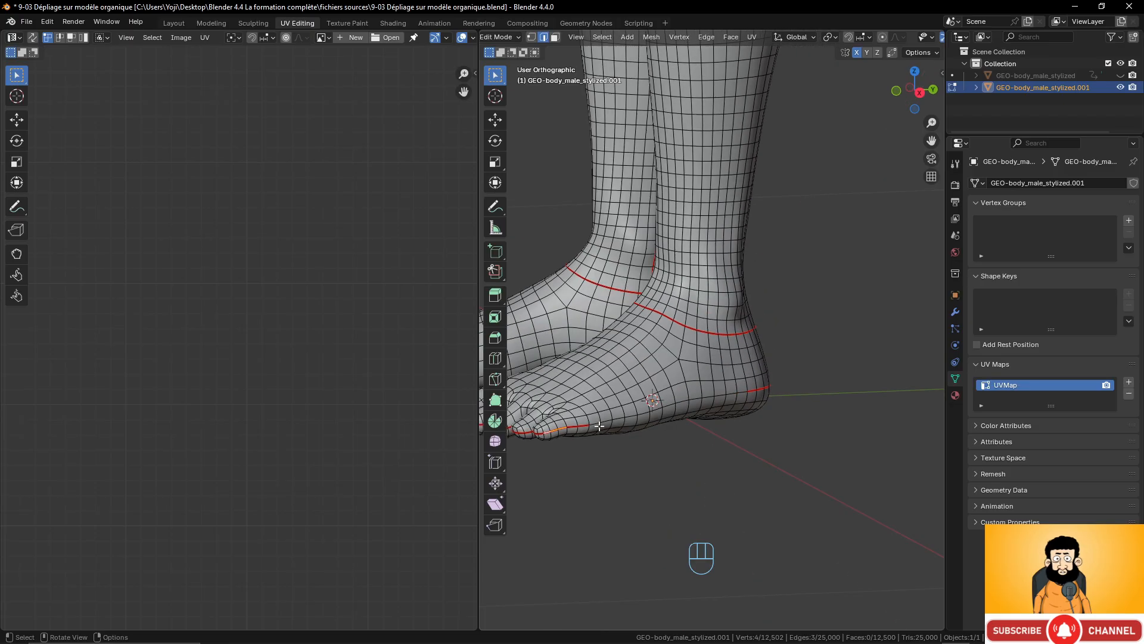
shift+click(678, 419)
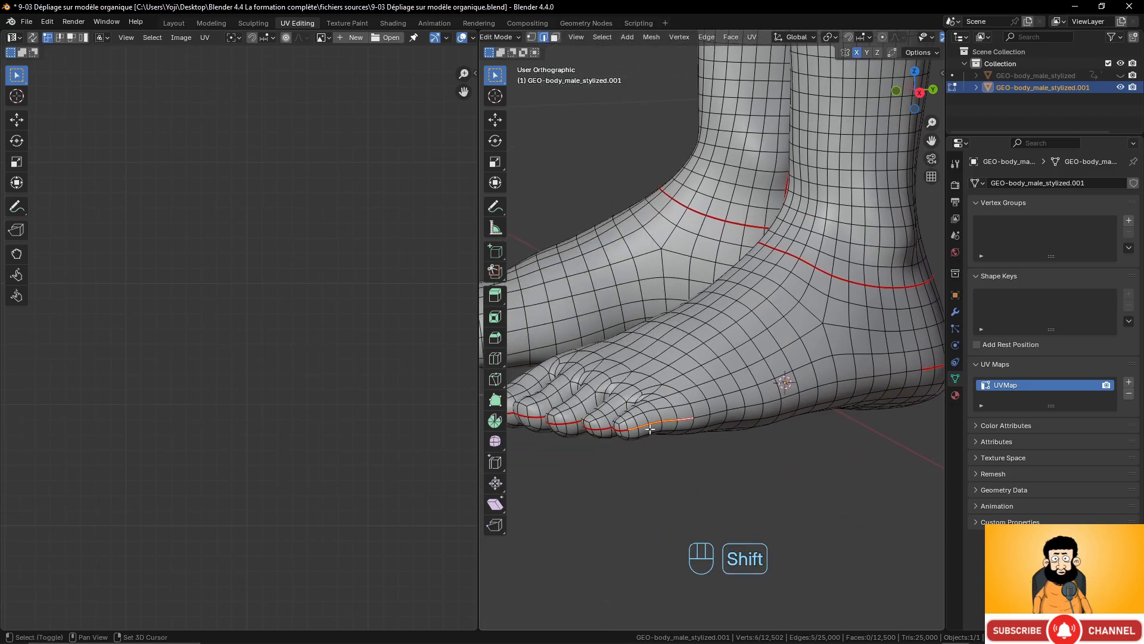
shift+click(624, 427)
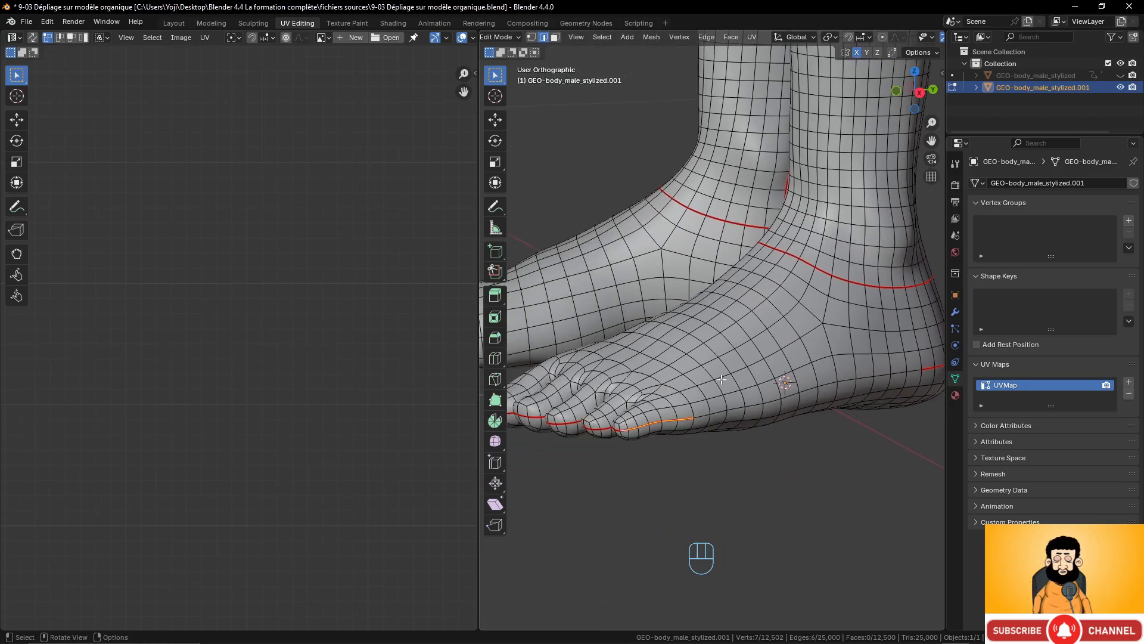
shift+middle_drag(725, 383, 694, 398)
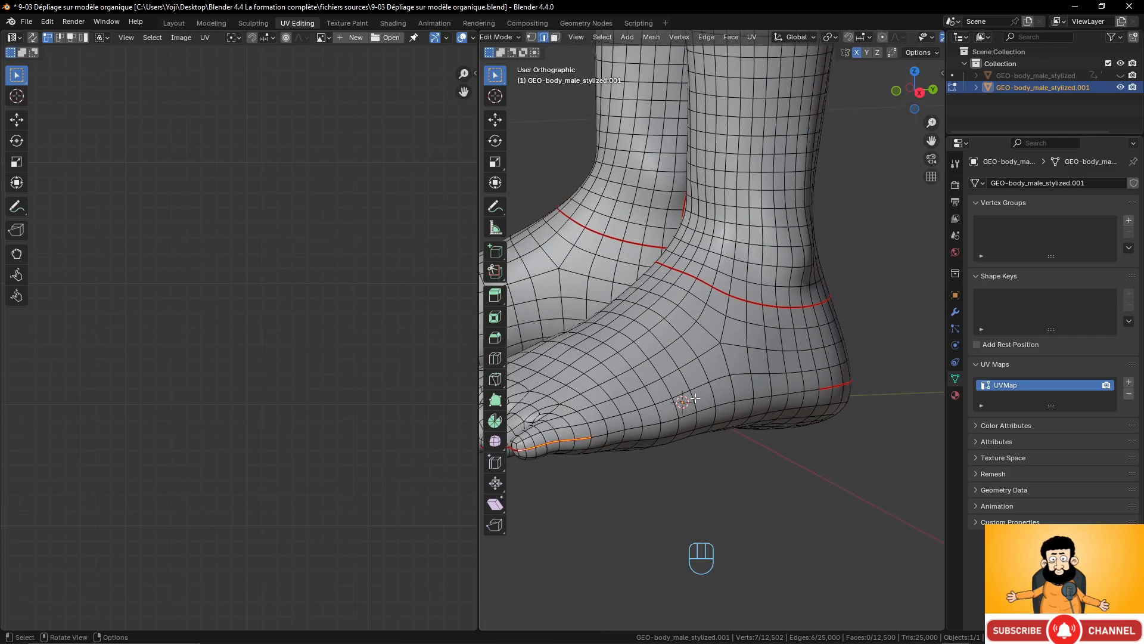
key(ctrl+e)
click(799, 389)
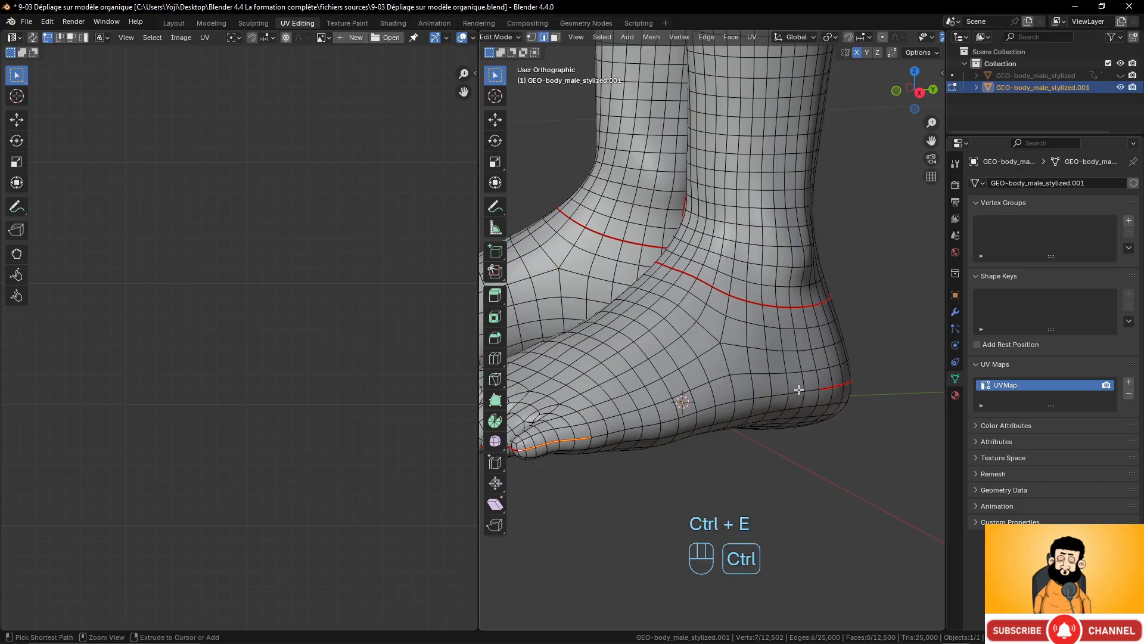
key(ctrl+e)
click(804, 398)
Select the entire mesh and unwrap it again with the Angle Based method
key(a)
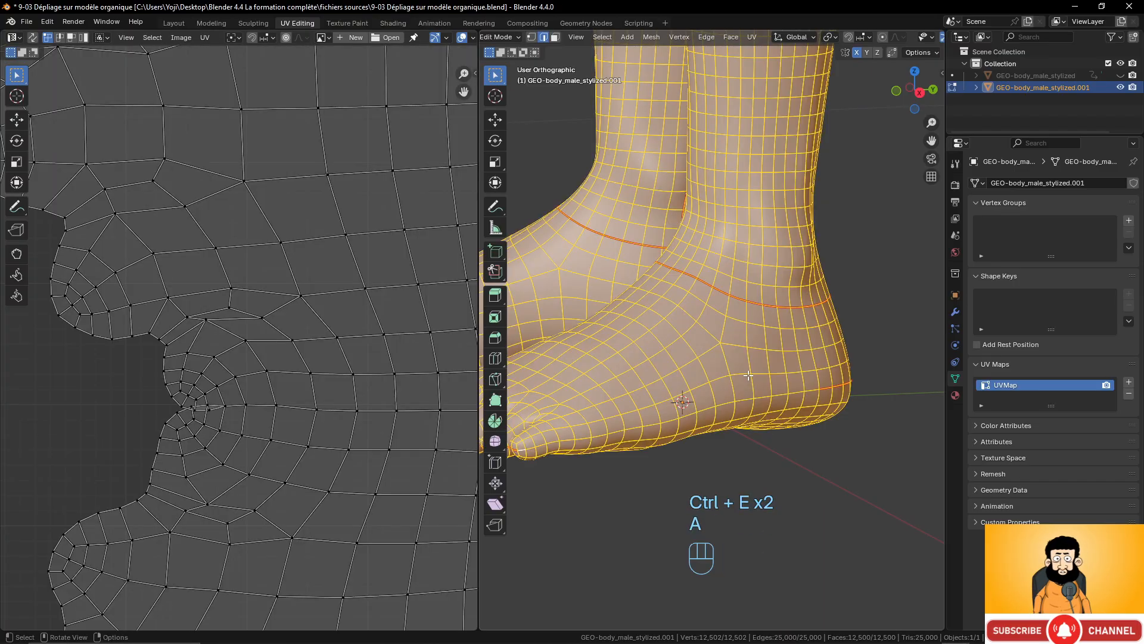
key(u)
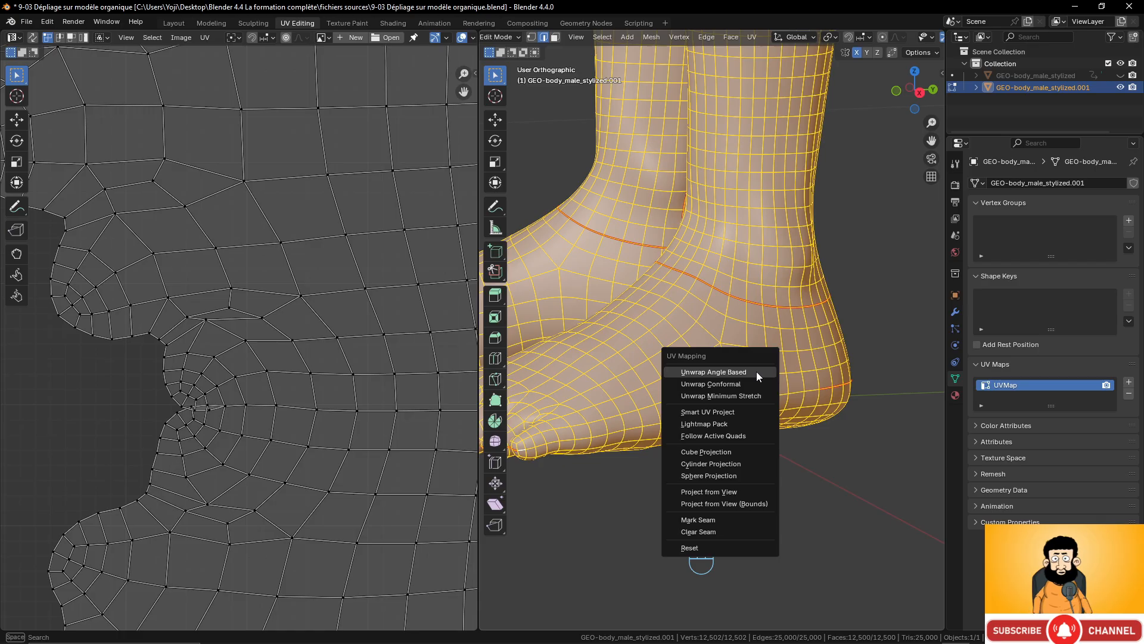
click(756, 371)
Examine the re-unwrapped foot island in the UV layout, checking the toes, sole and heel
scroll(295, 377, up, 2)
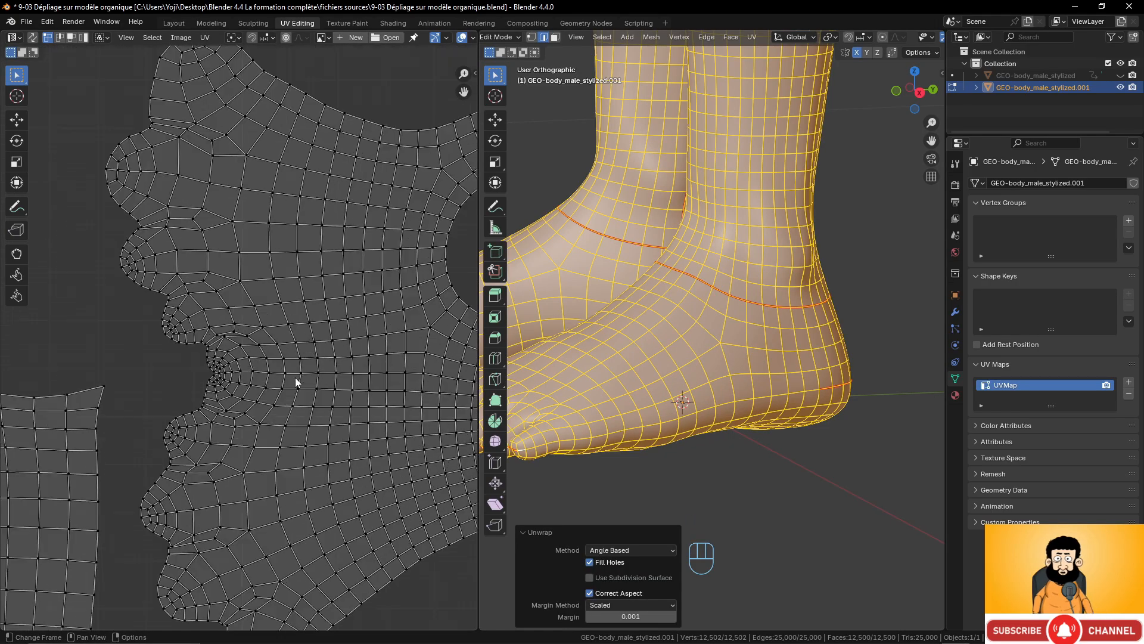
scroll(180, 383, up, 2)
scroll(262, 400, down, 4)
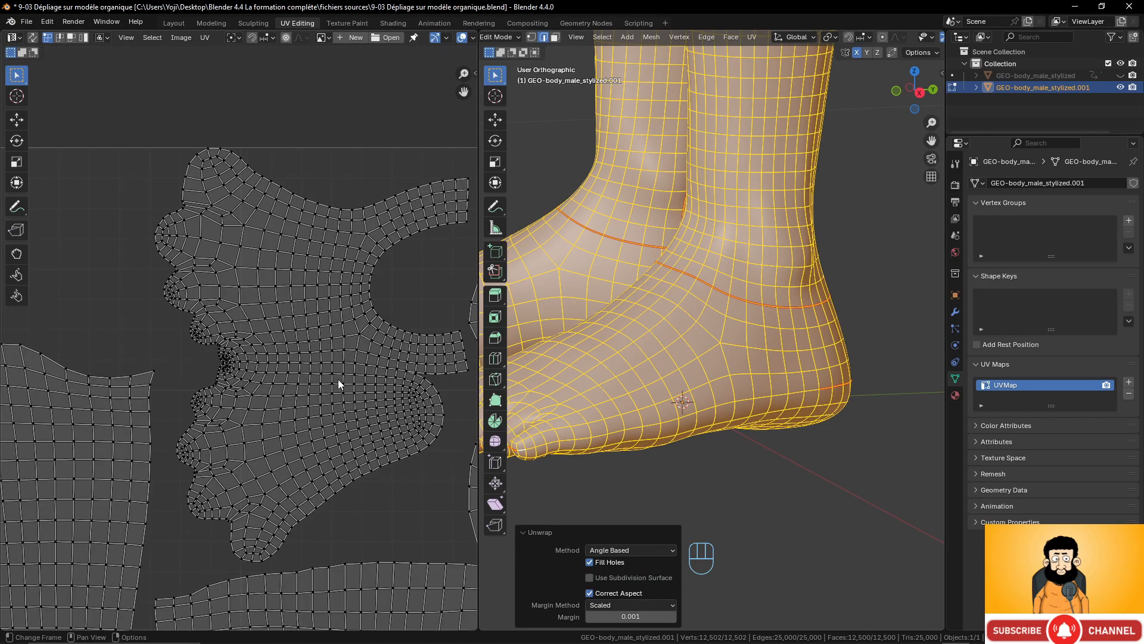
scroll(341, 394, down, 2)
scroll(346, 406, up, 4)
scroll(348, 404, down, 4)
scroll(241, 362, up, 2)
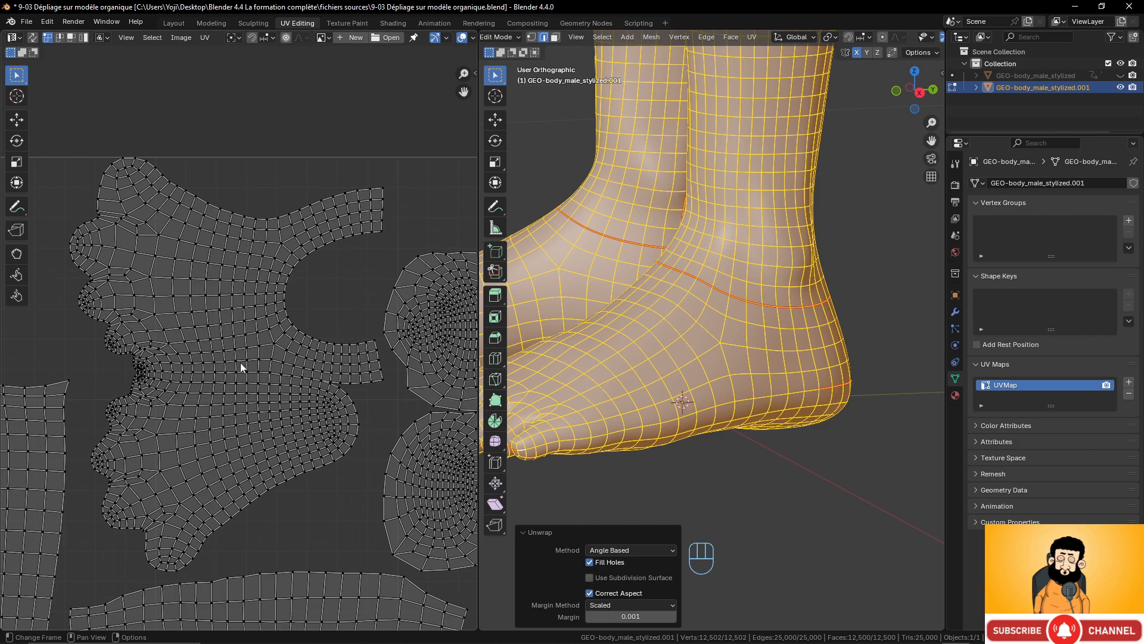
scroll(632, 399, up, 1)
scroll(633, 400, down, 4)
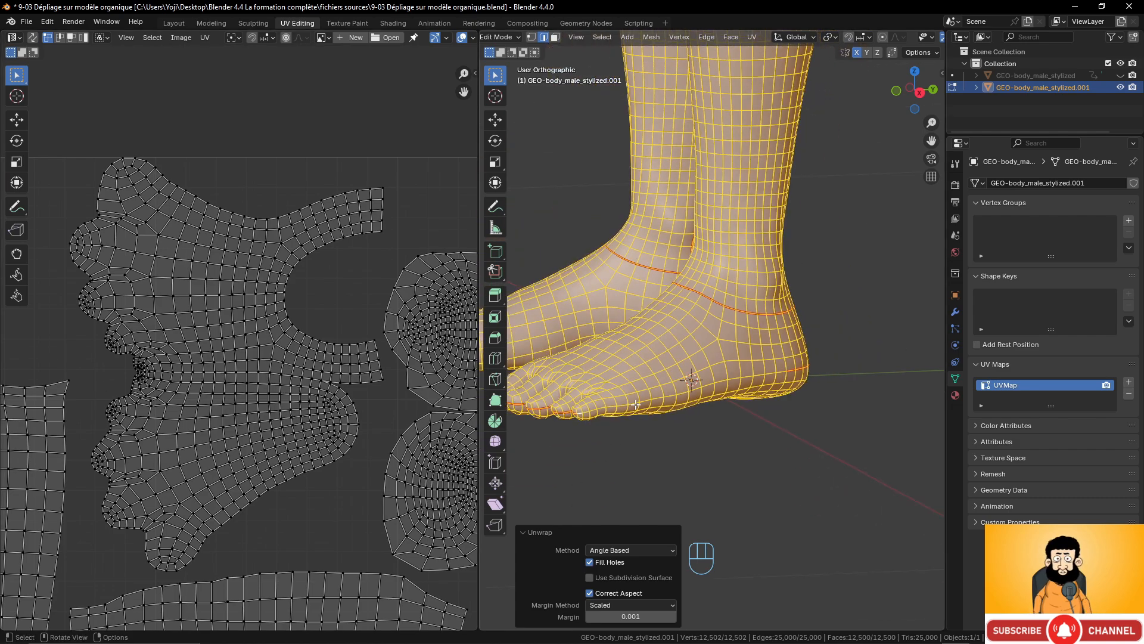
Symmetrize the body mesh to mirror the foot seams, and unwrap the whole mesh with the Angle Based method
middle_drag(632, 399, 716, 369)
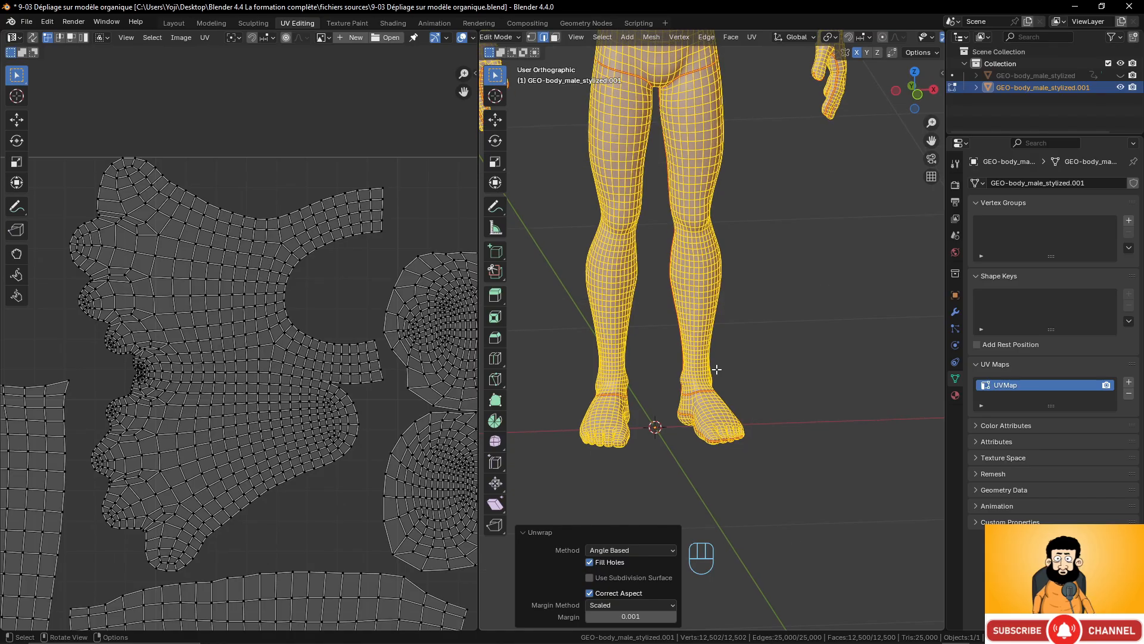
key(q)
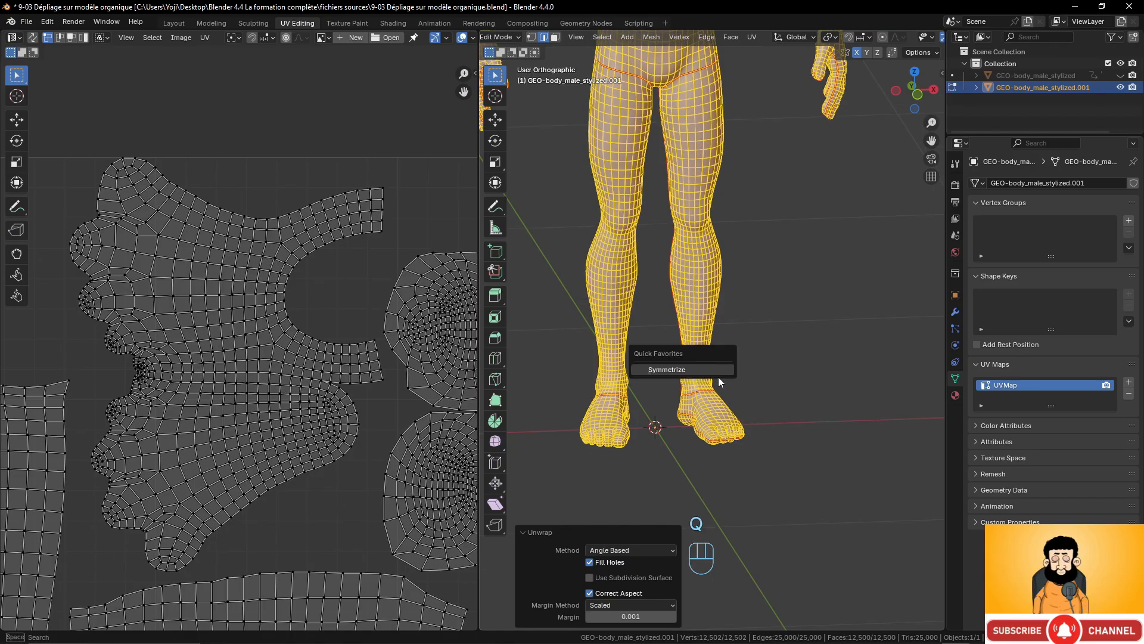
click(703, 370)
key(a)
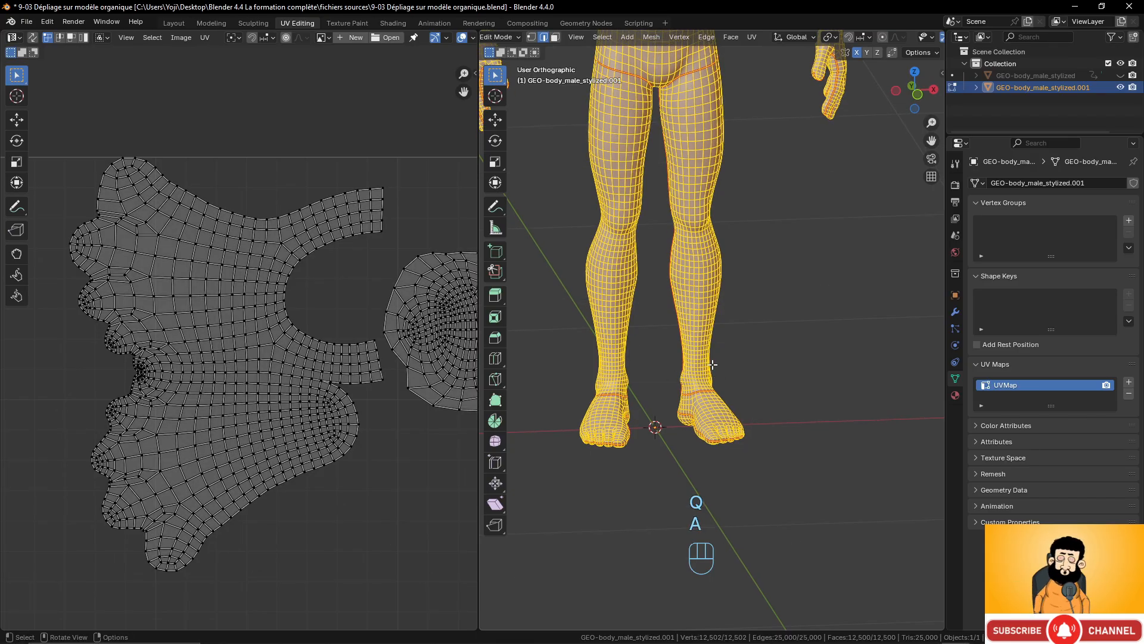
key(a)
key(u)
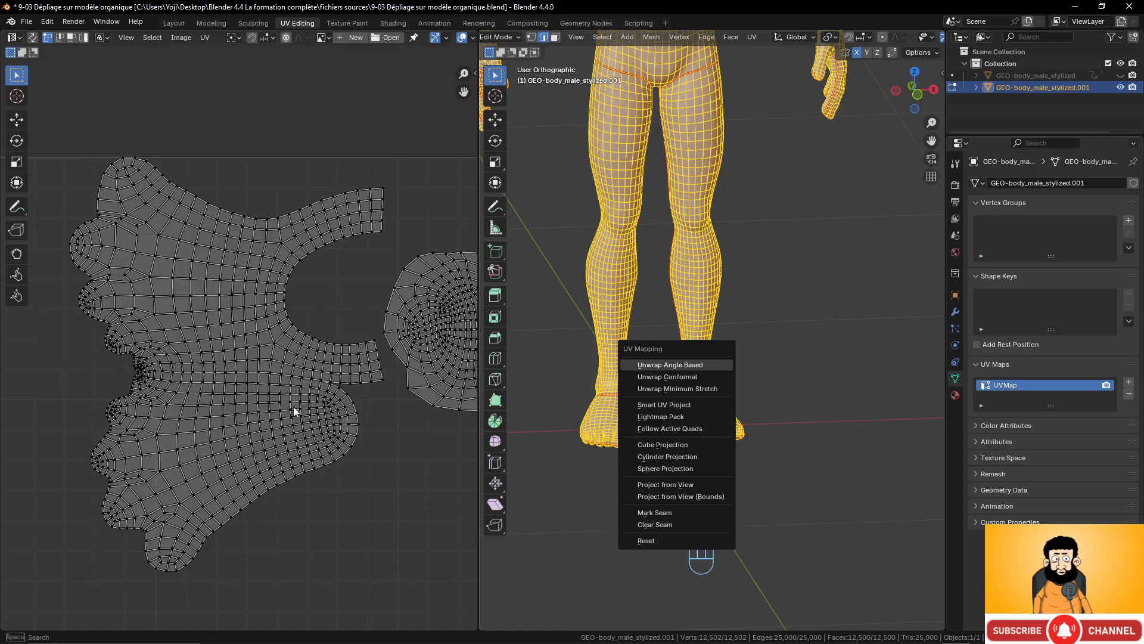
key(Return)
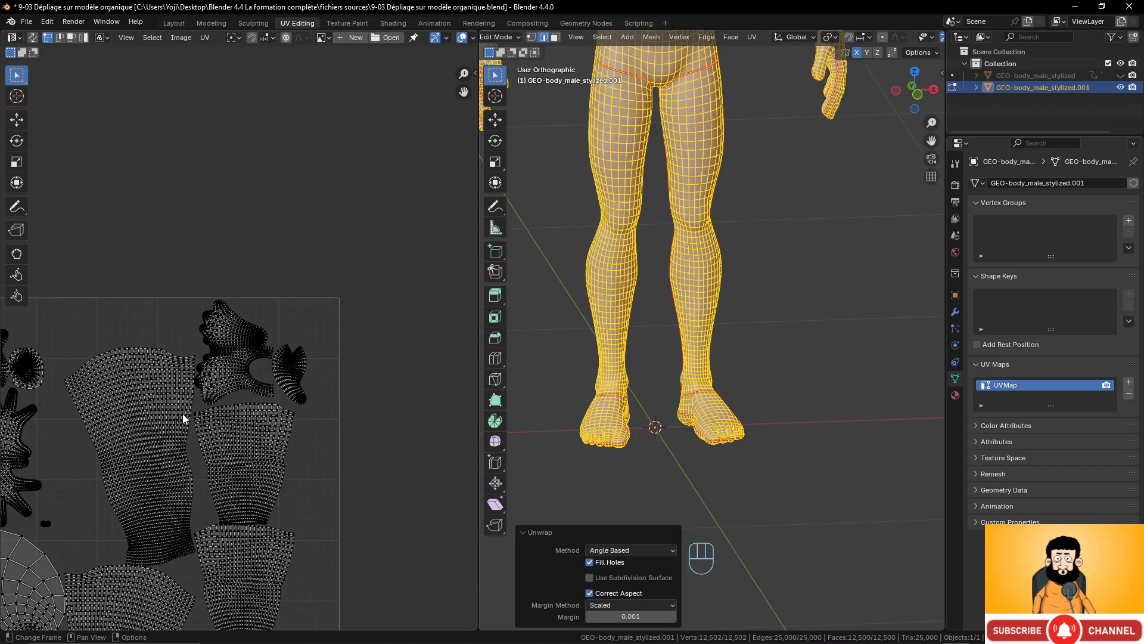
middle_drag(182, 414, 365, 336)
scroll(352, 341, up, 5)
shift+middle_drag(228, 325, 305, 436)
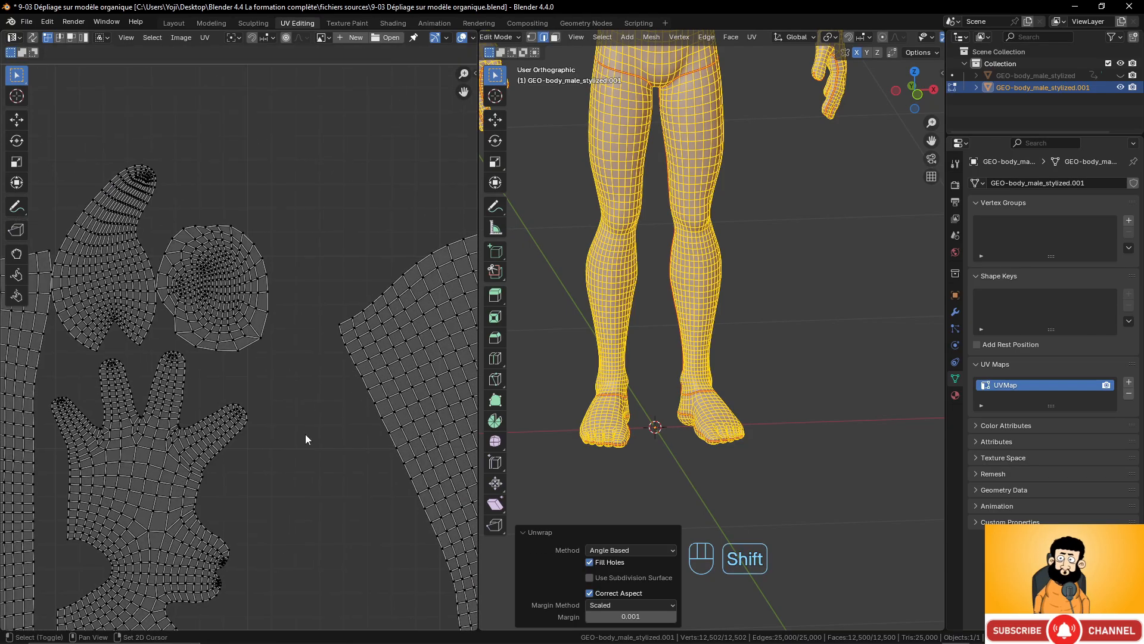
scroll(312, 444, down, 5)
shift+middle_drag(338, 490, 283, 367)
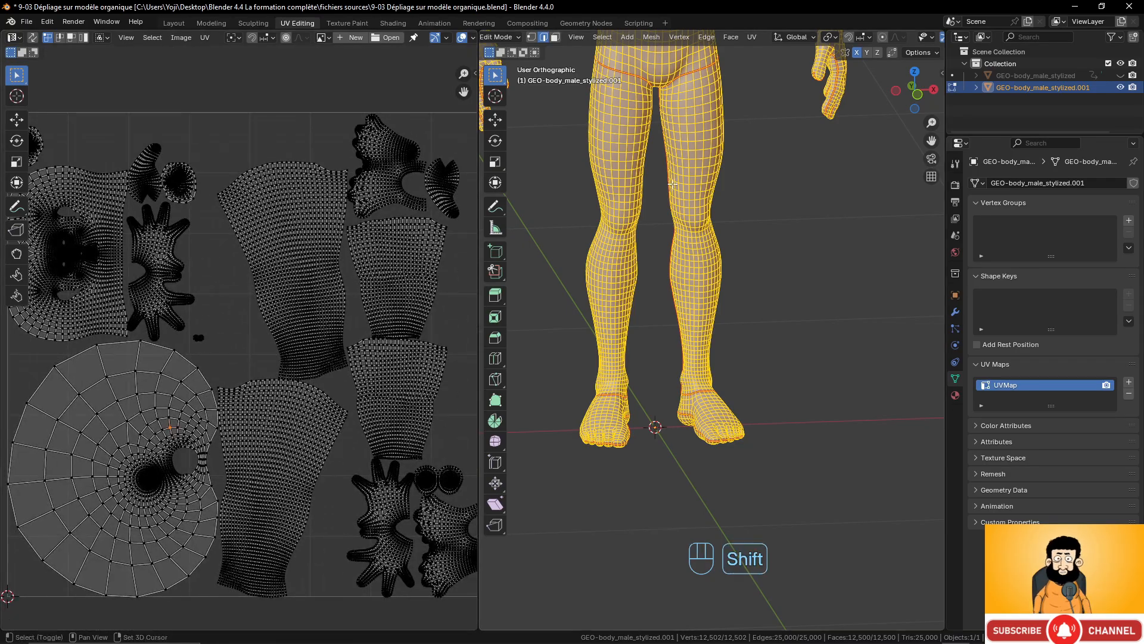
Try to select the edge path over the shoulder between the neck seam and the upper arm seam
shift+middle_drag(739, 90, 739, 382)
shift+middle_drag(739, 208, 927, 302)
scroll(833, 404, up, 2)
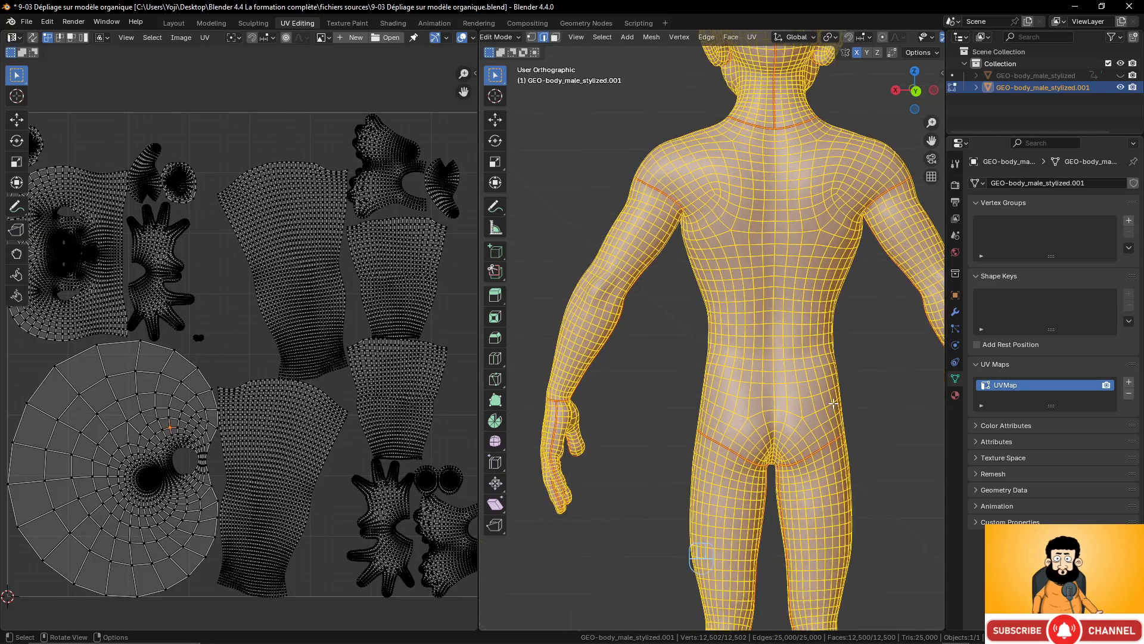
middle_drag(833, 403, 918, 390)
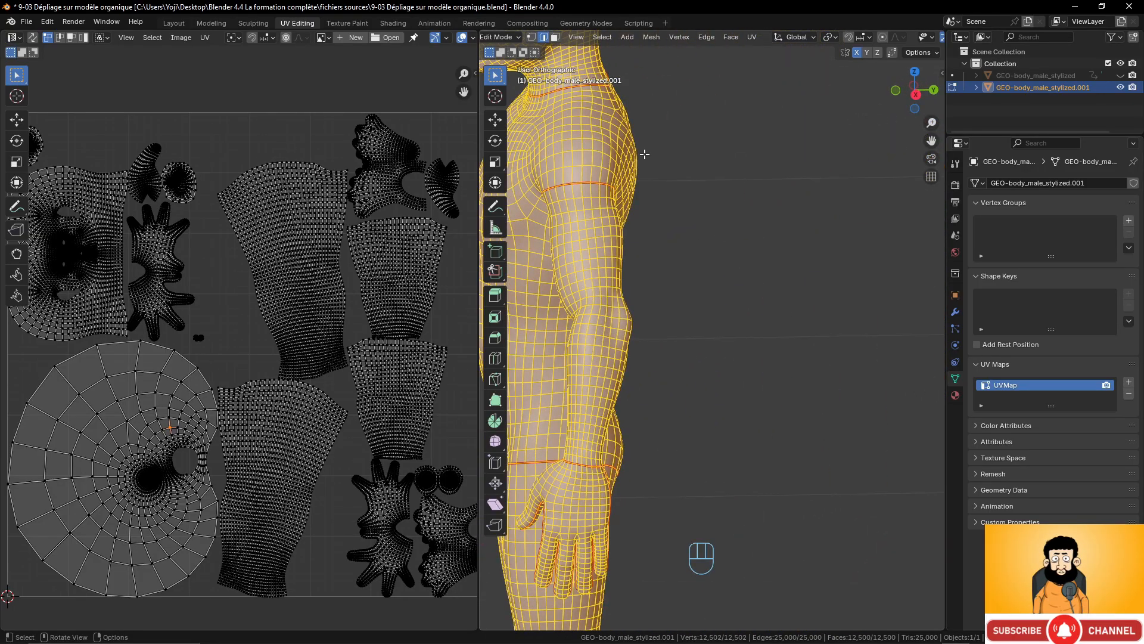
click(581, 88)
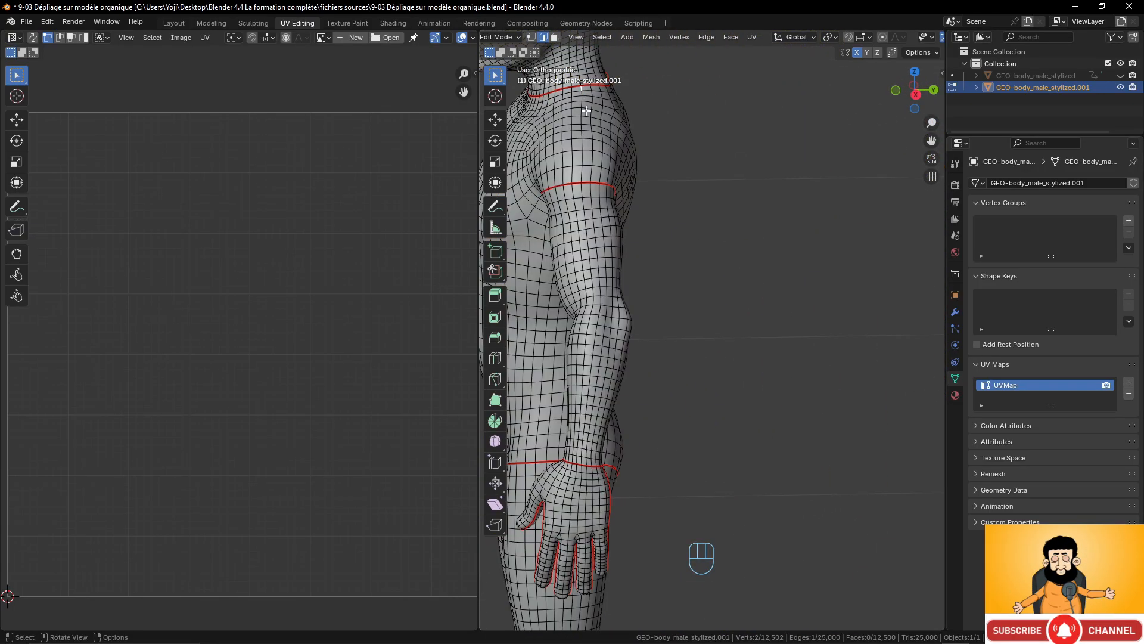
ctrl+click(582, 172)
middle_drag(583, 172, 632, 165)
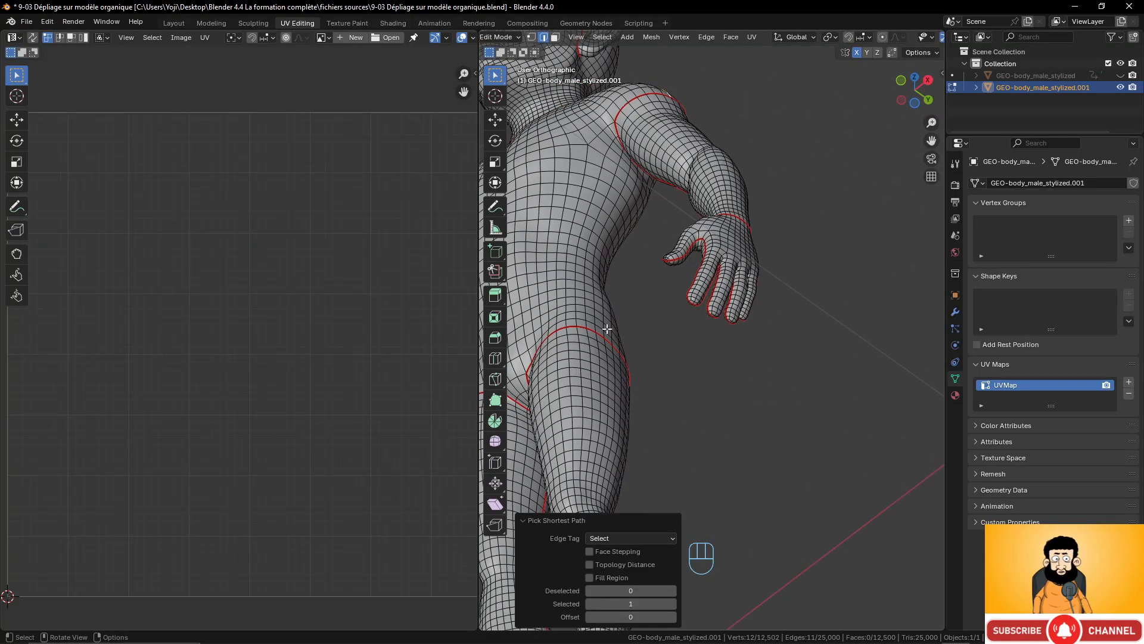
middle_drag(606, 328, 638, 325)
middle_drag(588, 272, 699, 322)
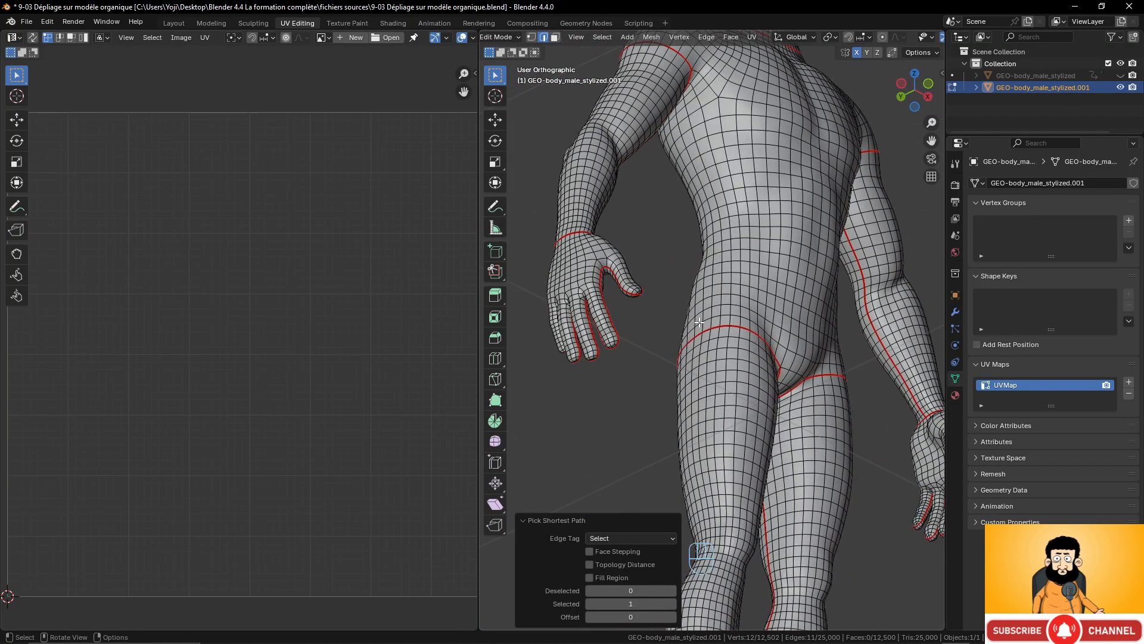
mouse_move(672, 95)
middle_down()
mouse_move(793, 223)
mouse_move(745, 191)
mouse_move(653, 172)
mouse_move(658, 107)
middle_up()
scroll(664, 167, up, 2)
shift+middle_drag(667, 188, 619, 321)
scroll(730, 220, down, 4)
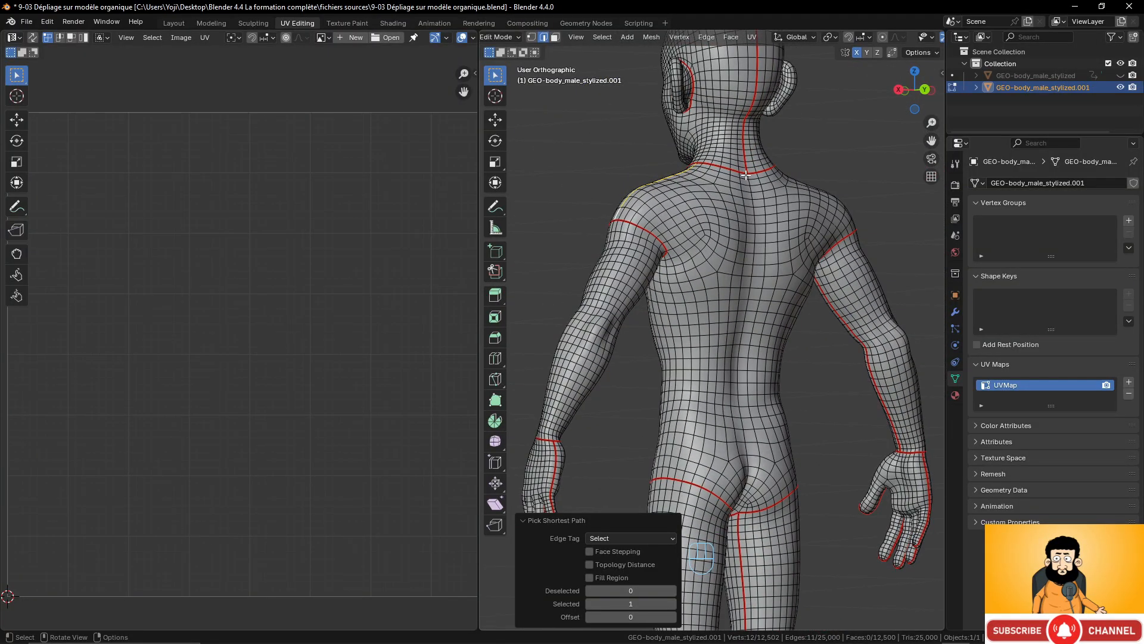
Select the edge path down the centre of the back from the neck seam to between the buttocks
click(748, 176)
middle_drag(766, 429, 705, 254)
scroll(774, 440, up, 2)
scroll(729, 383, up, 2)
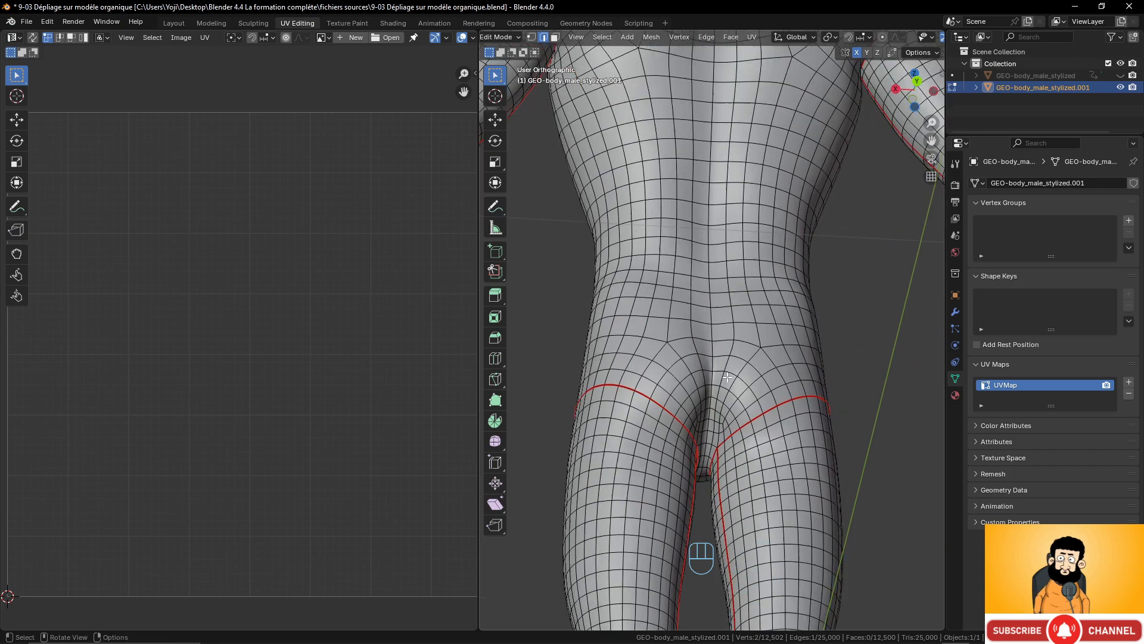
scroll(708, 279, down, 3)
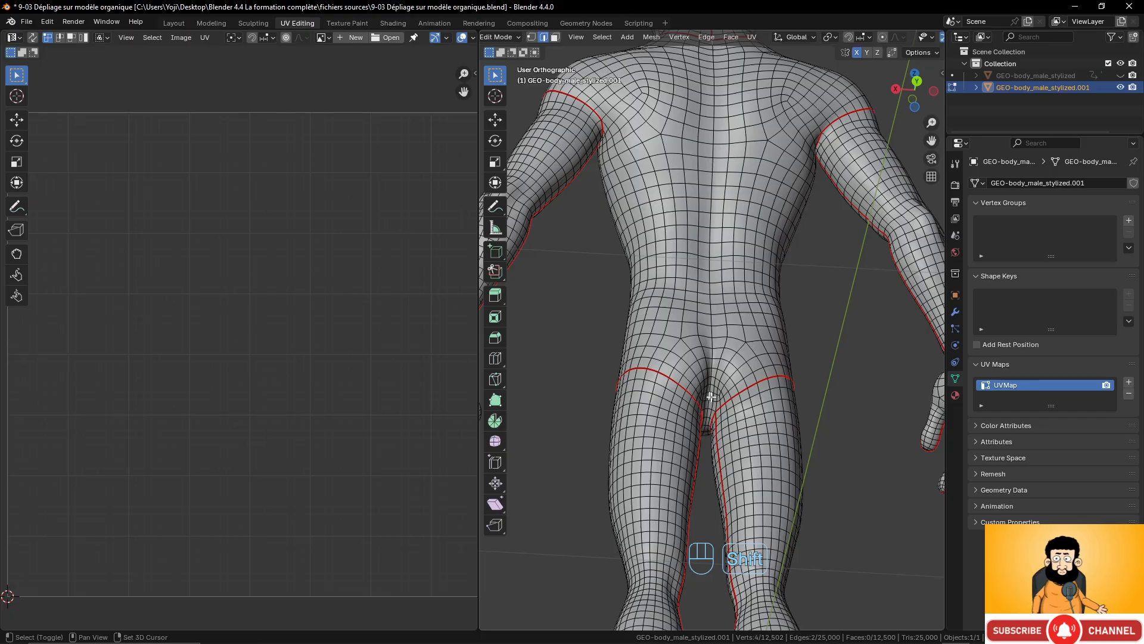
middle_drag(745, 177, 744, 200)
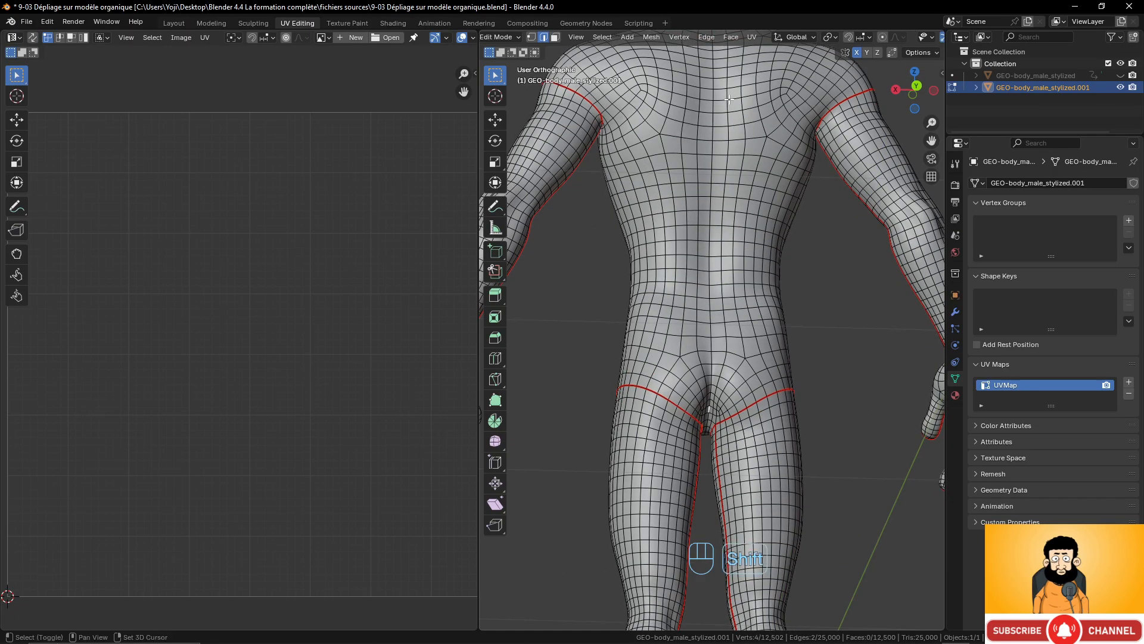
shift+middle_drag(734, 125, 767, 158)
ctrl+click(711, 100)
Add the crotch edges that join the centre back path to both thigh seams to the selection
middle_drag(770, 334, 769, 307)
scroll(768, 321, up, 3)
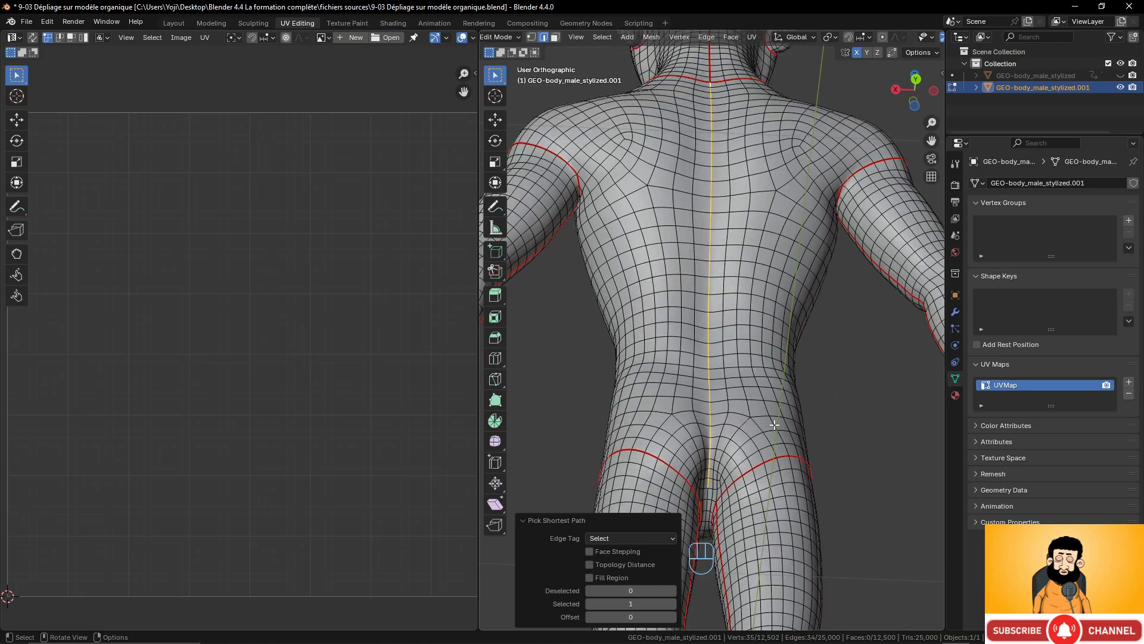
shift+middle_drag(764, 435, 735, 417)
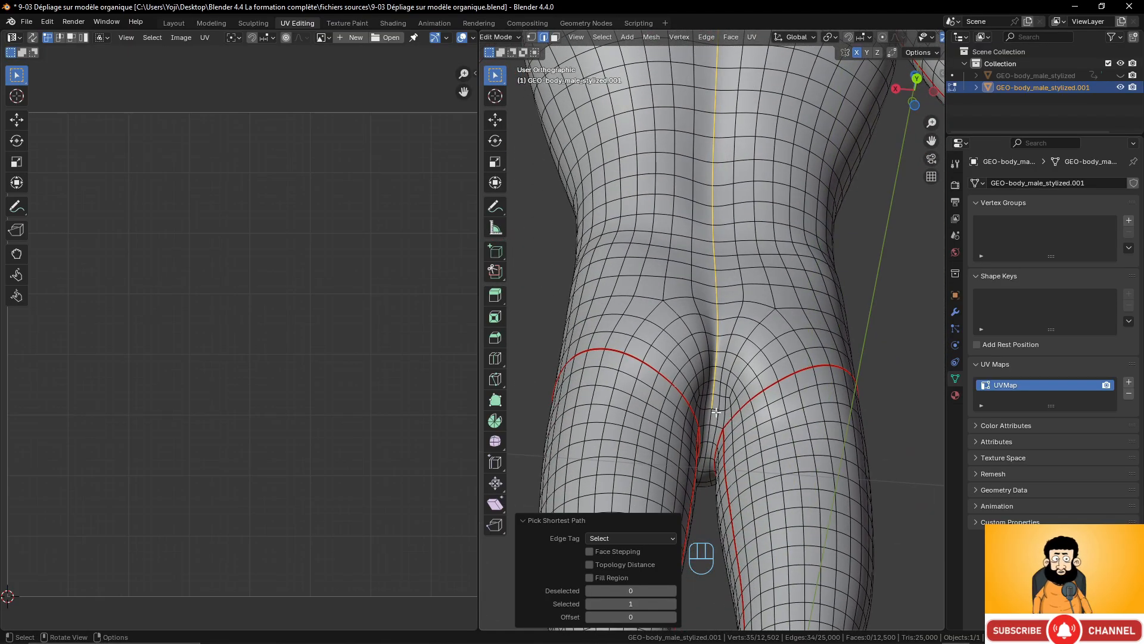
shift+click(715, 418)
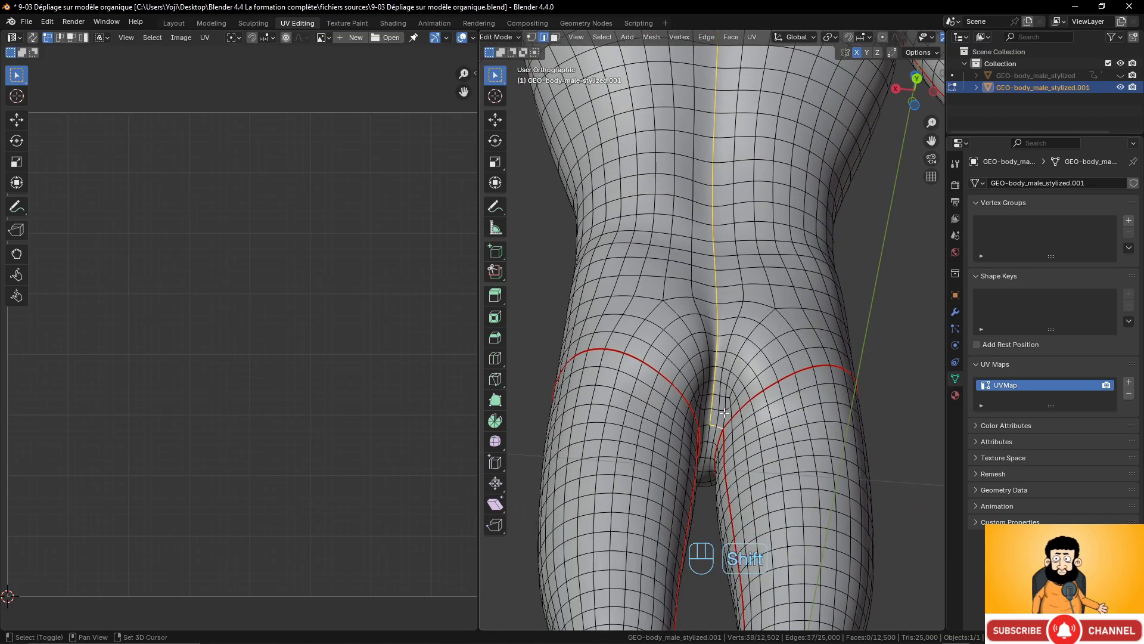
middle_drag(724, 412, 697, 441)
shift+click(689, 446)
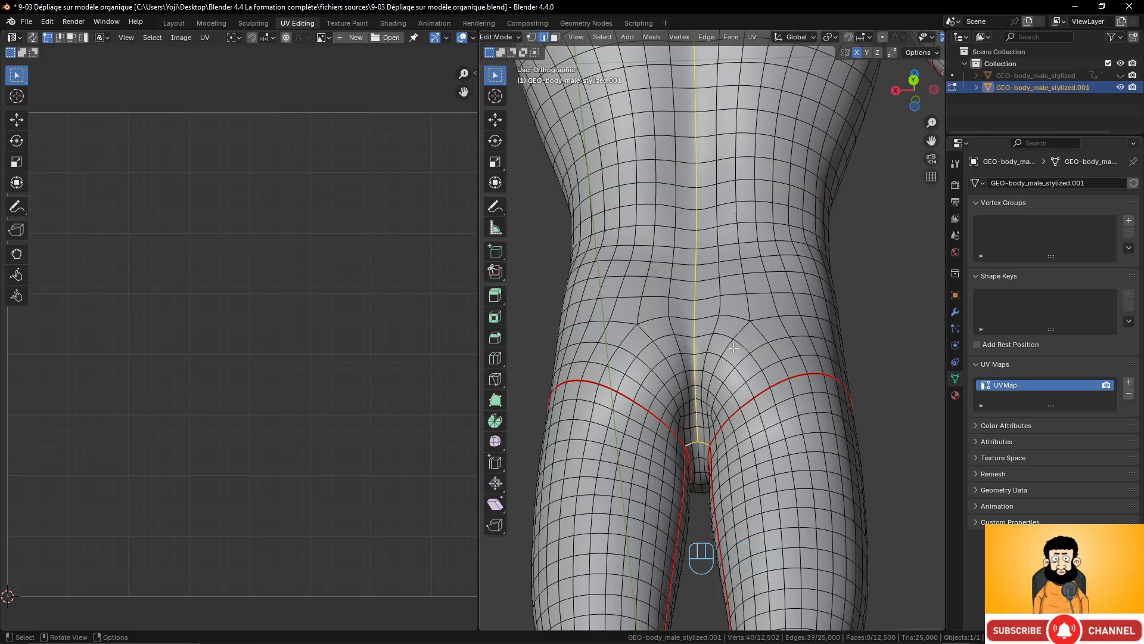
Add edge paths across both shoulder blades, running from the centre back path to each upper arm seam
scroll(704, 429, down, 2)
shift+middle_drag(736, 303, 706, 471)
middle_drag(778, 272, 789, 298)
shift+middle_drag(775, 216, 765, 286)
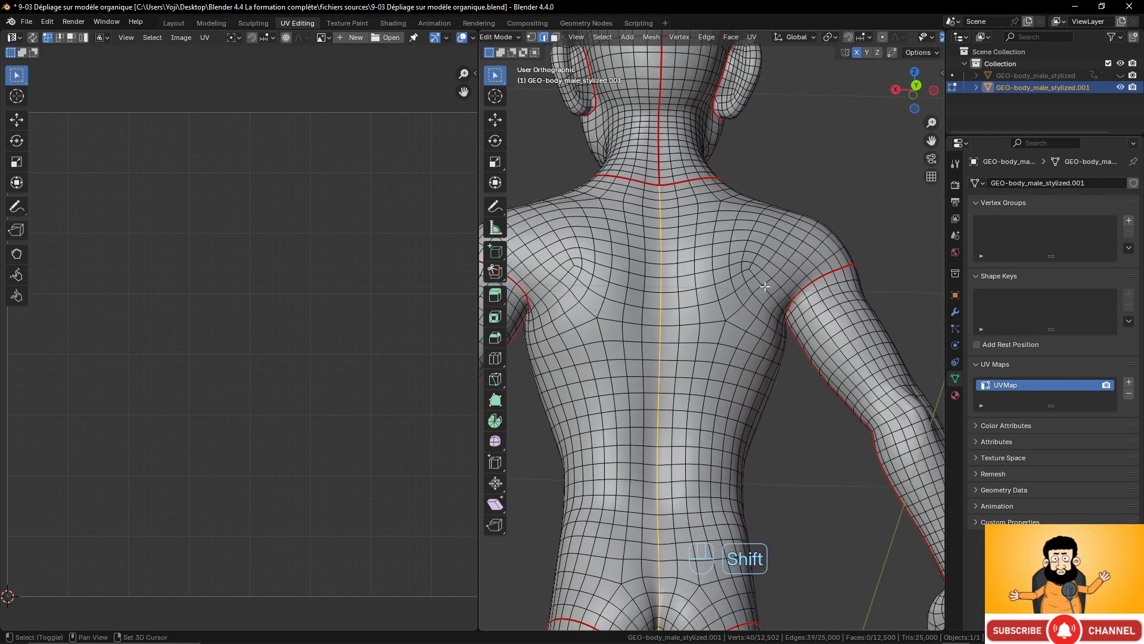
shift+click(672, 238)
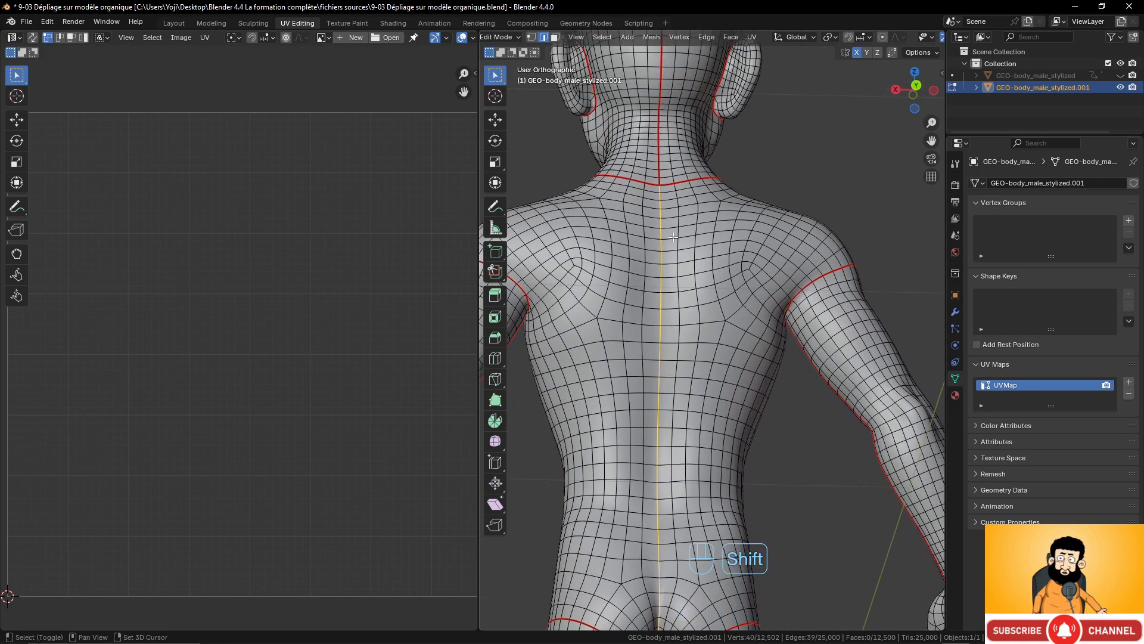
ctrl+click(821, 272)
middle_drag(821, 271, 682, 245)
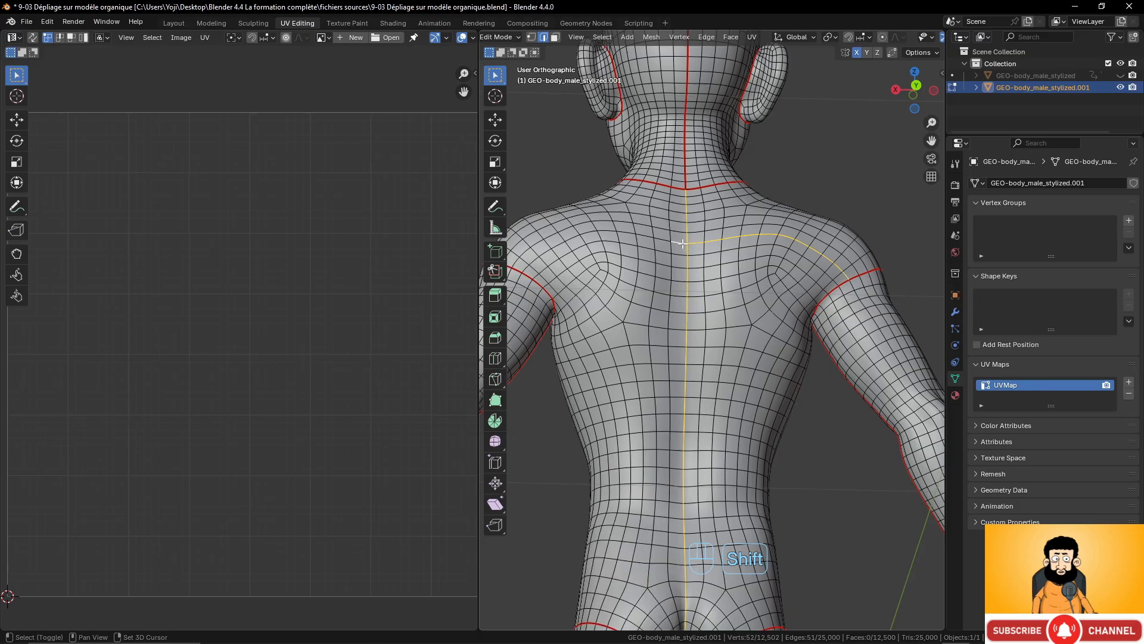
ctrl+click(525, 268)
scroll(525, 268, down, 4)
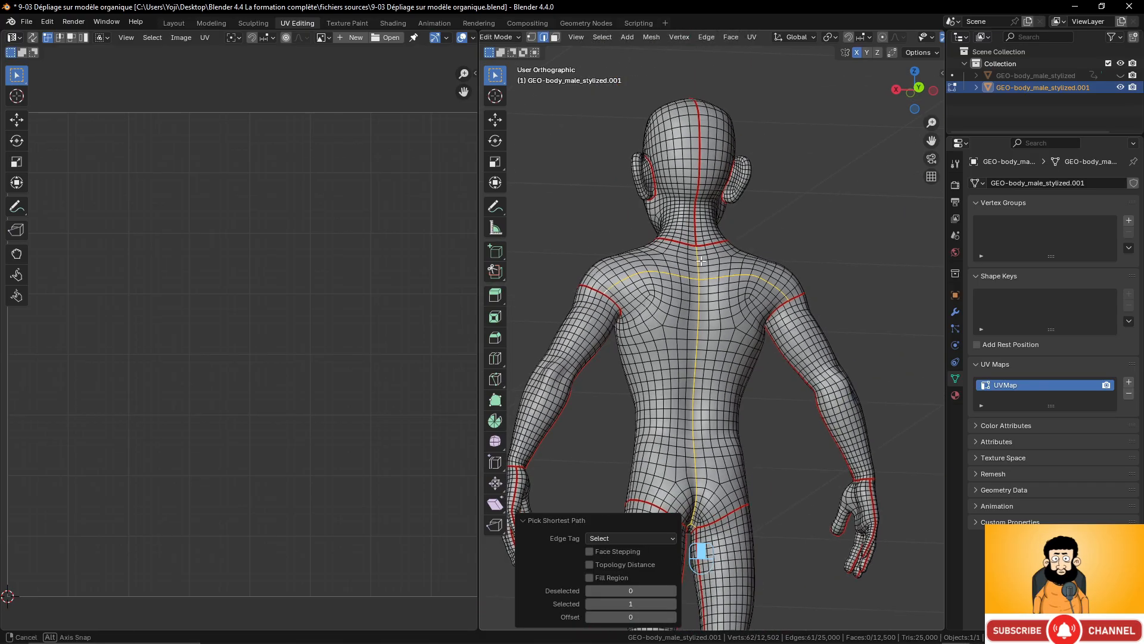
Mark the selected centre back and shoulder blade edges as seams
middle_drag(685, 280, 810, 286)
scroll(619, 344, down, 3)
middle_drag(620, 344, 700, 341)
scroll(676, 343, up, 4)
key(ctrl+e)
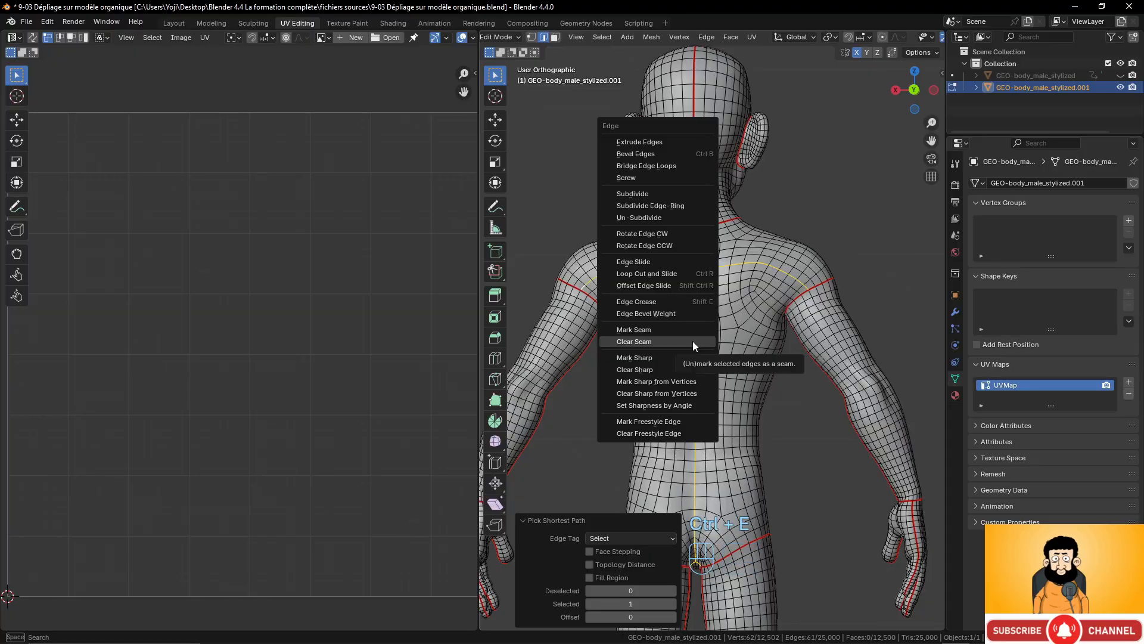
click(671, 328)
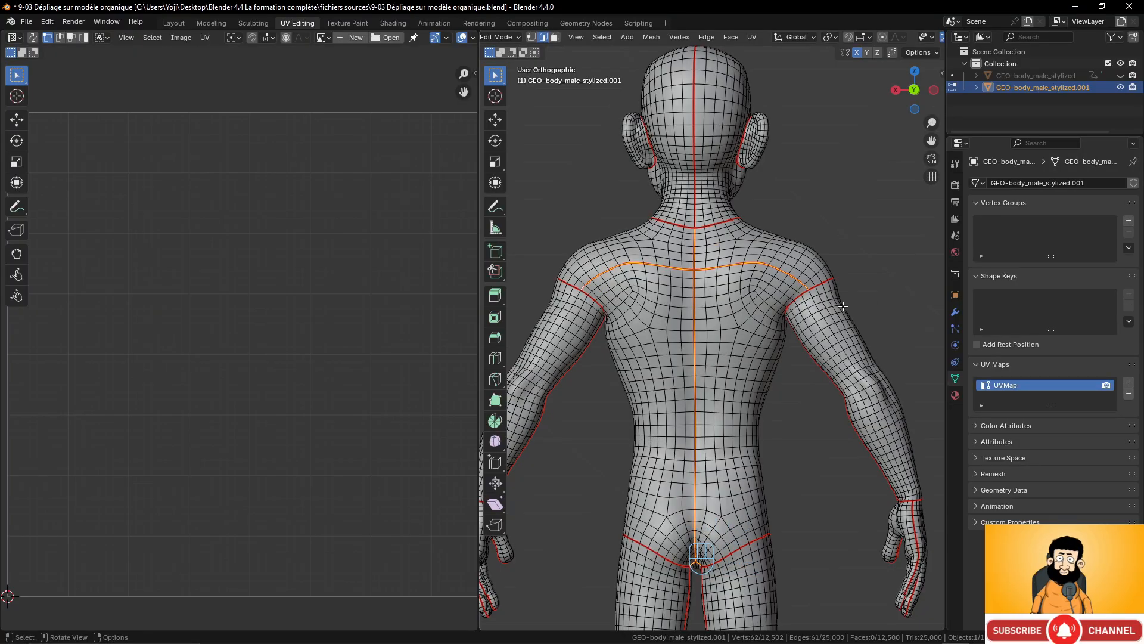
Select the entire mesh and unwrap it again with the Angle Based method
scroll(843, 306, down, 2)
middle_drag(773, 308, 797, 318)
key(a)
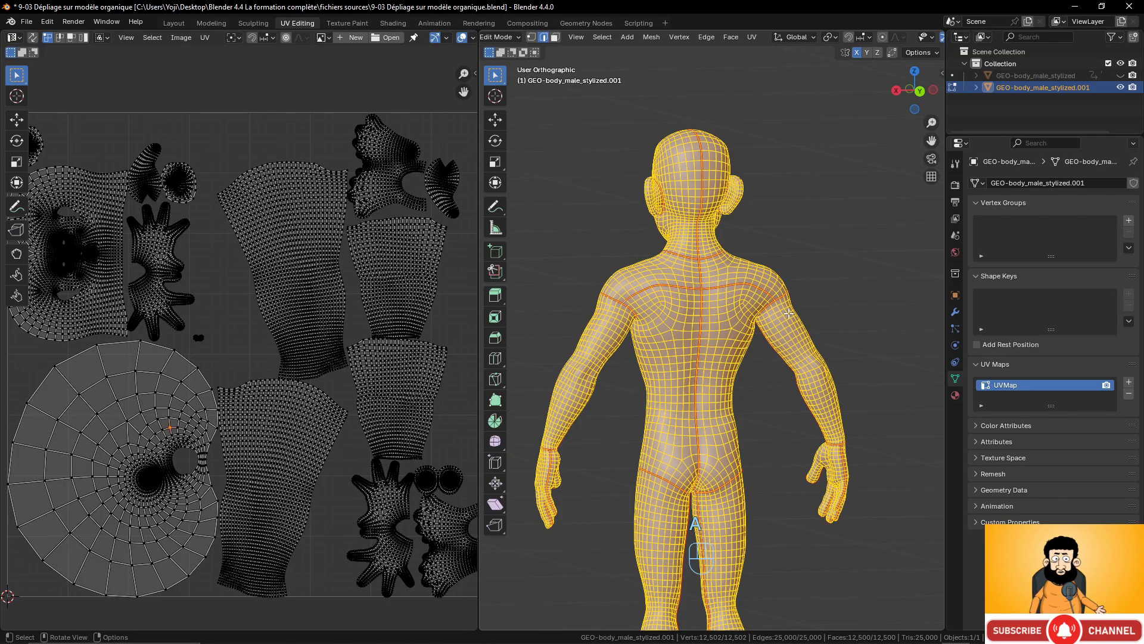
key(u)
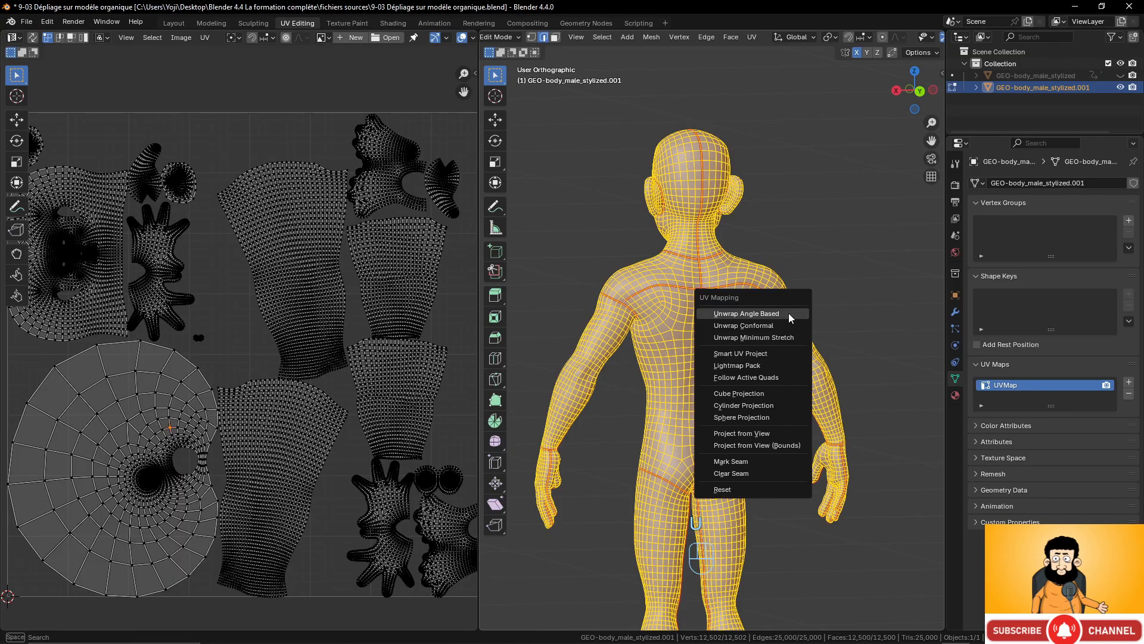
click(788, 313)
Examine the new torso island in the UV layout and compare it with the seams on the body
scroll(242, 447, up, 5)
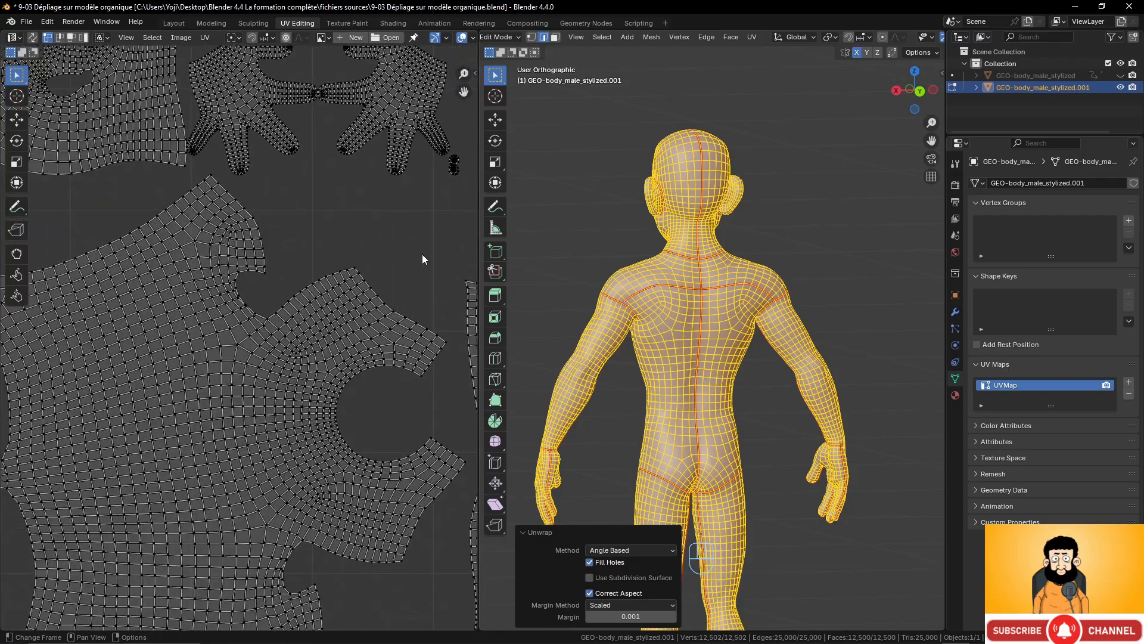
click(319, 338)
scroll(312, 363, down, 2)
middle_drag(311, 374, 340, 350)
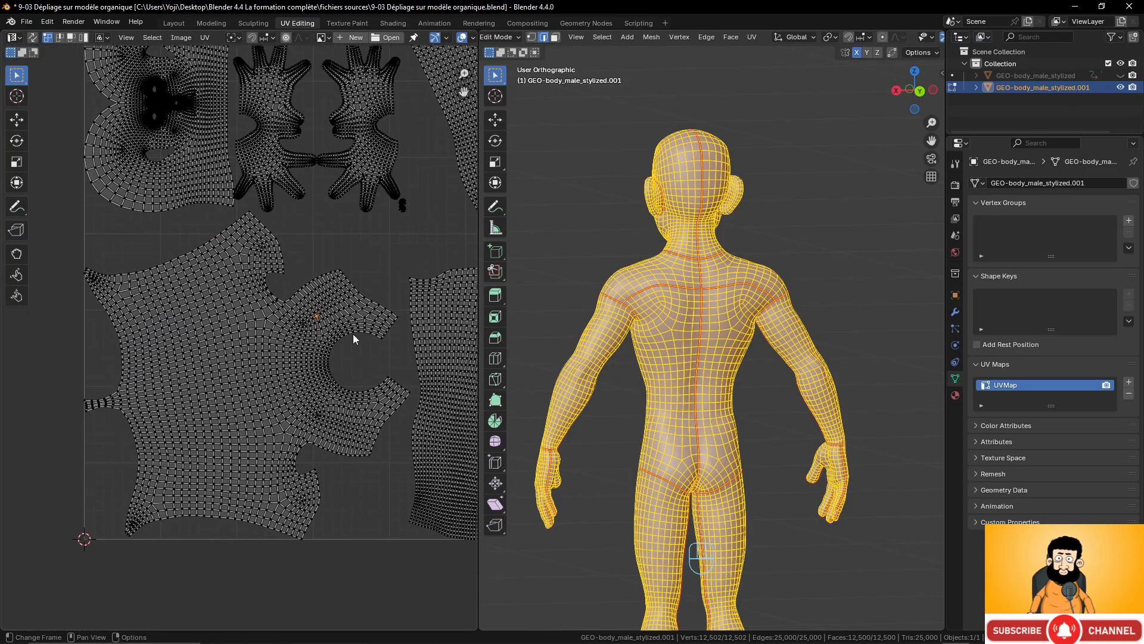
scroll(566, 340, down, 2)
middle_drag(566, 341, 629, 342)
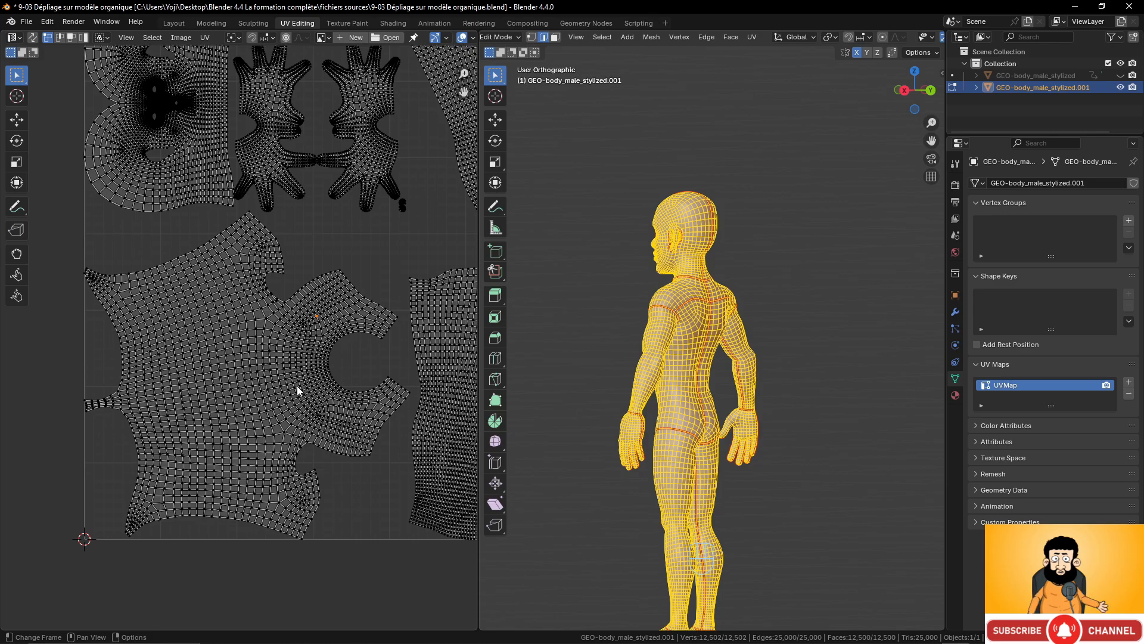
scroll(716, 358, down, 2)
scroll(722, 357, up, 3)
middle_drag(722, 358, 800, 356)
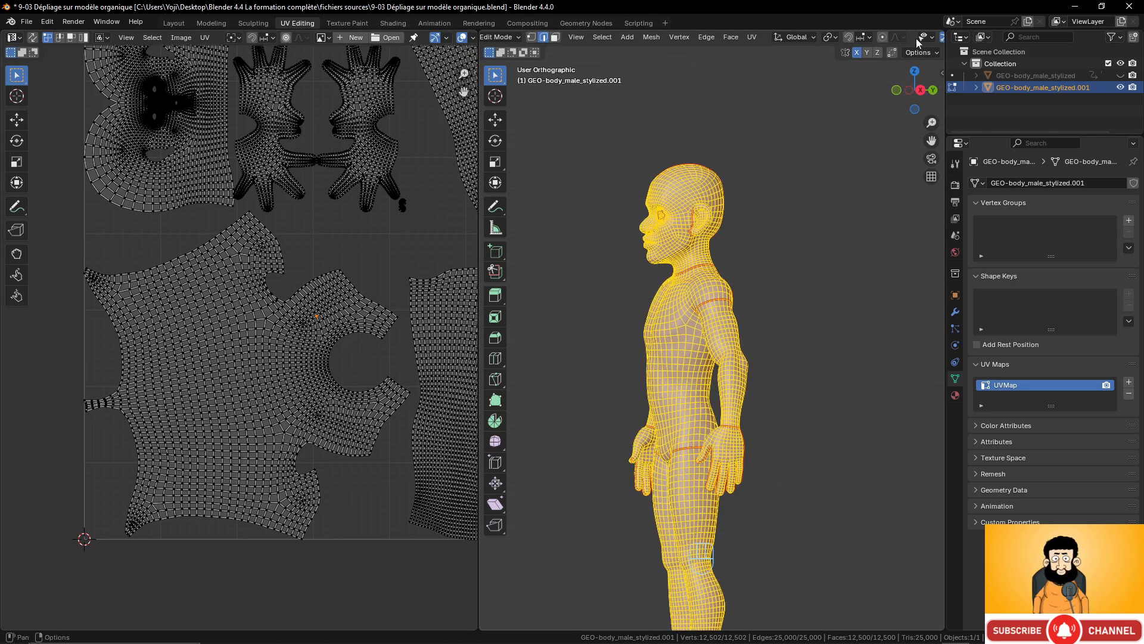
Show the body in Material Preview shading outside Edit Mode and examine the checker pattern for distortion
scroll(820, 40, down, 3)
scroll(933, 39, down, 2)
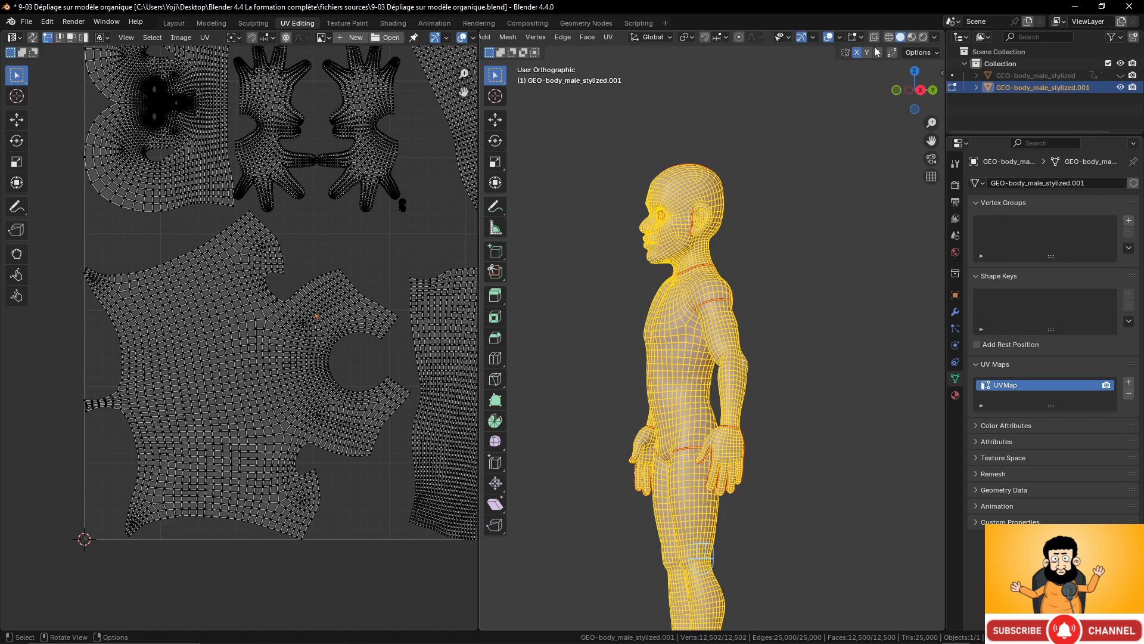
click(913, 38)
middle_drag(727, 321, 735, 408)
key(Tab)
scroll(778, 295, up, 6)
scroll(743, 262, down, 5)
scroll(706, 351, down, 3)
scroll(741, 199, up, 4)
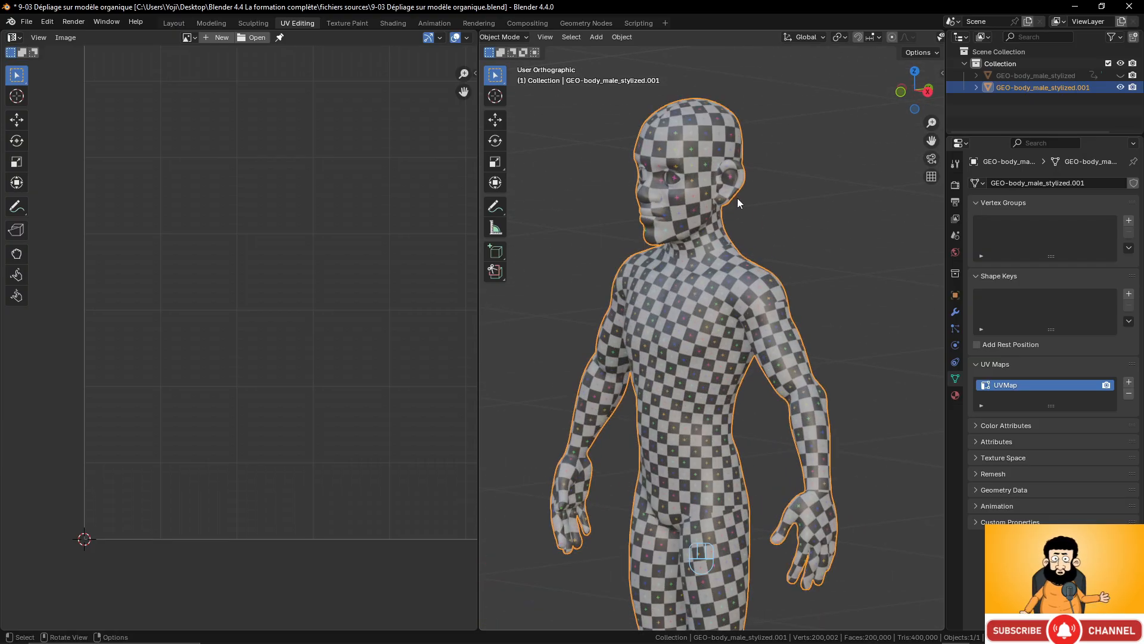
Return to Edit Mode and select the edge loop around the face, across the forehead, cheeks and jaw
key(Tab)
scroll(753, 288, up, 4)
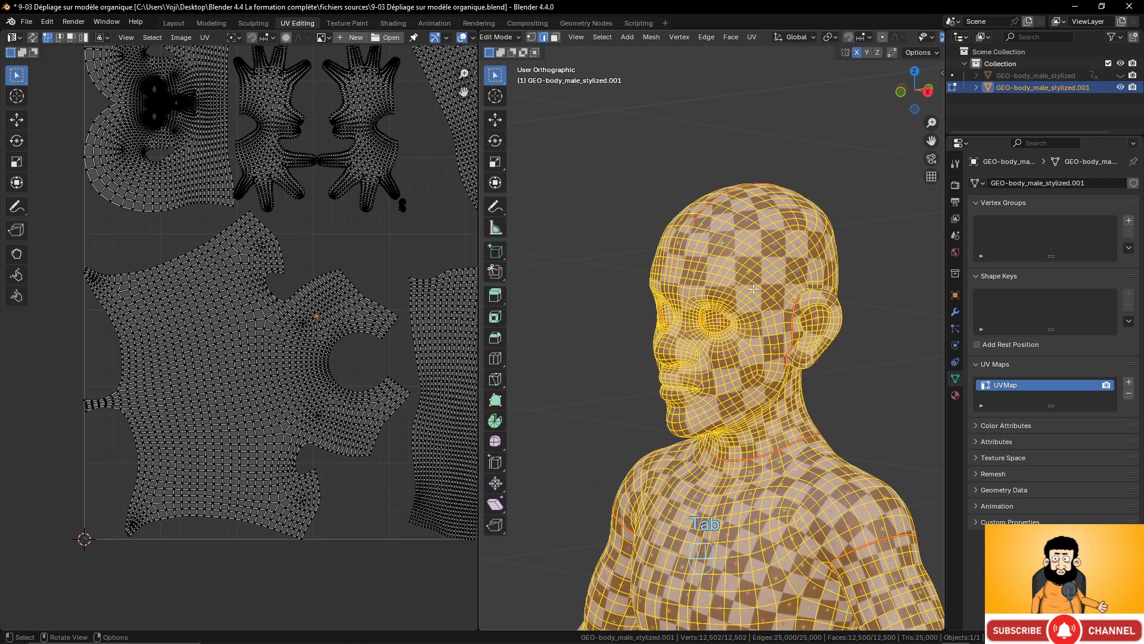
middle_drag(753, 288, 687, 221)
scroll(687, 222, up, 5)
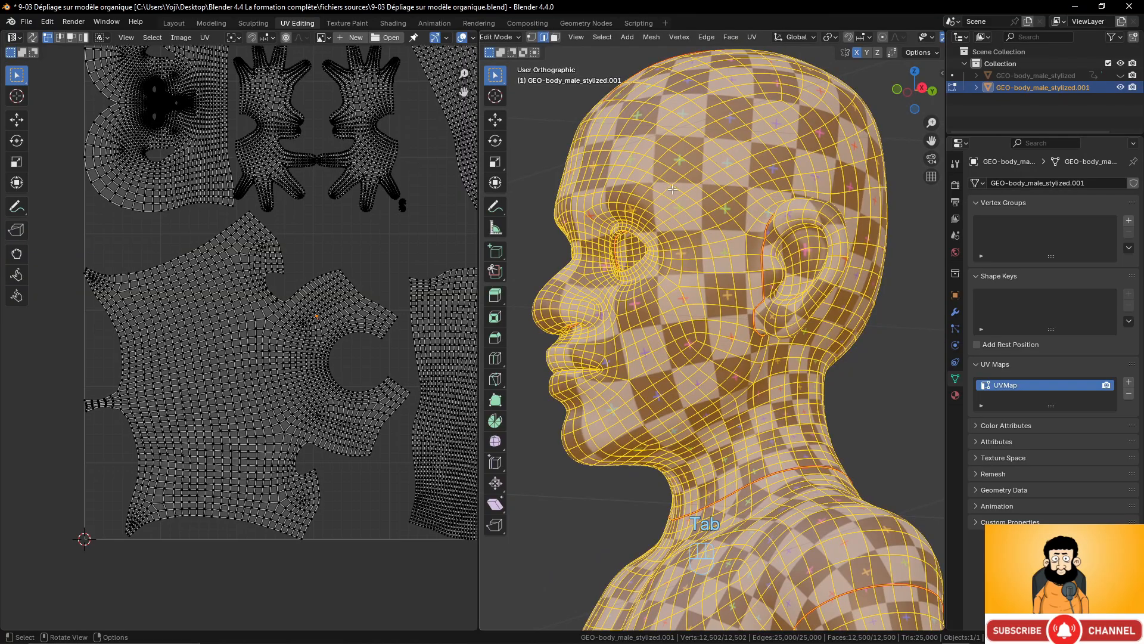
alt+click(656, 177)
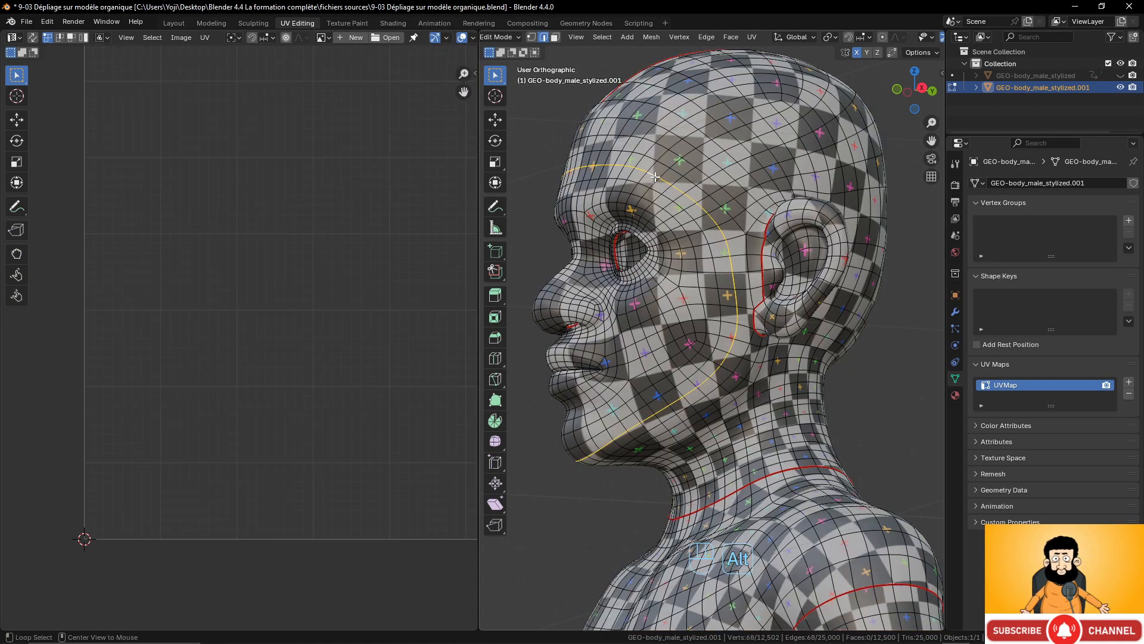
Add the forehead centre edges linking the scalp seam to the face loop, and mark the whole selection as a seam
middle_drag(655, 177, 811, 204)
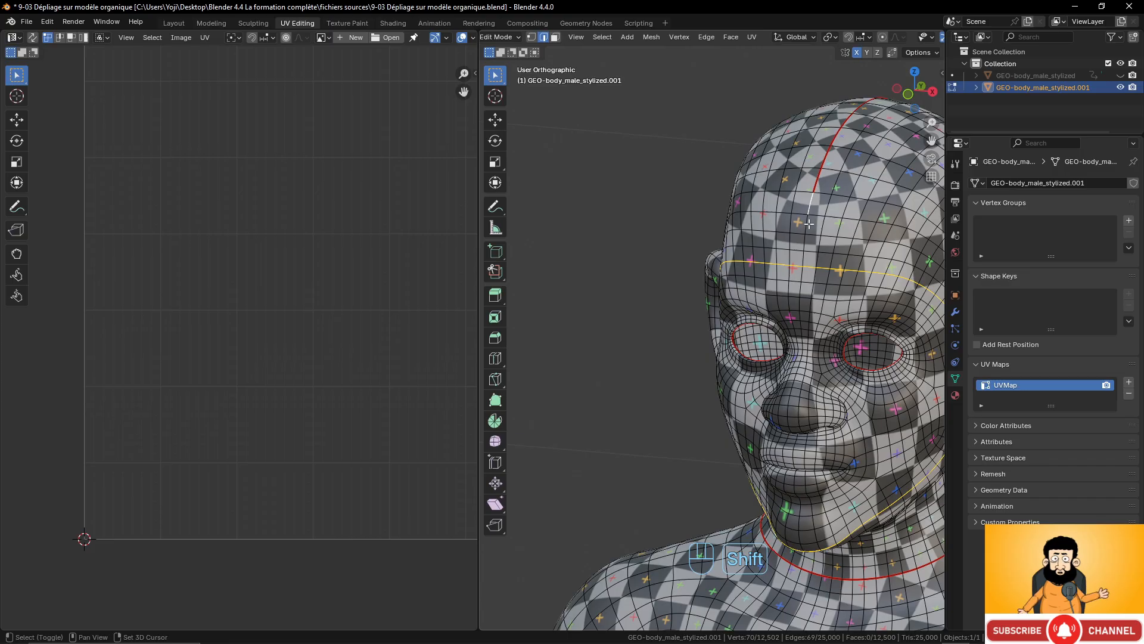
shift+click(806, 254)
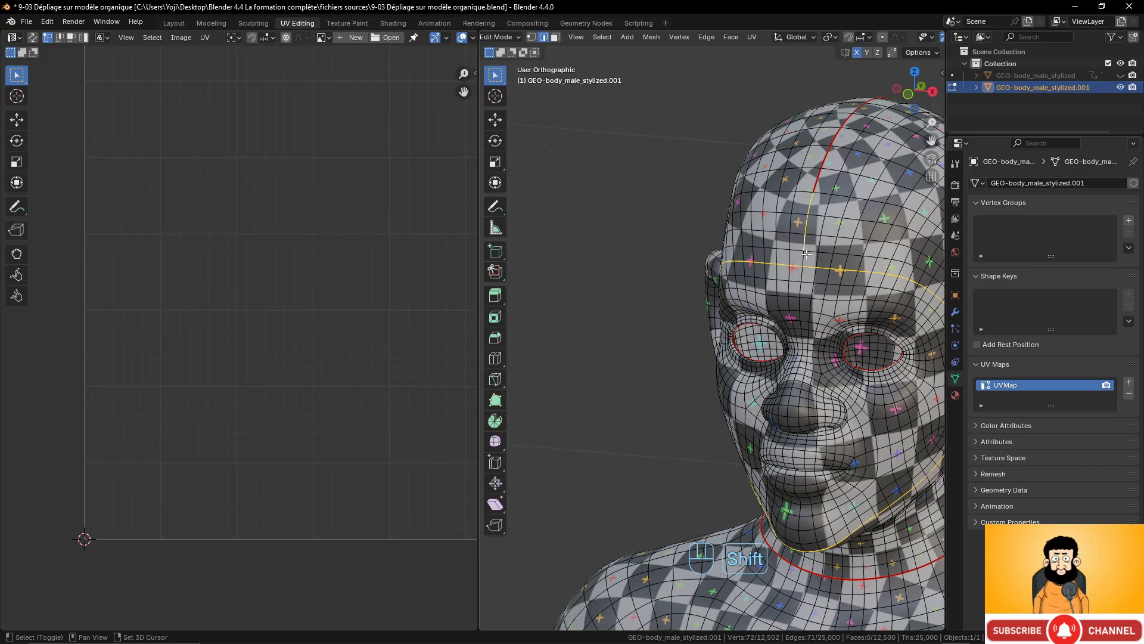
middle_drag(803, 254, 803, 291)
scroll(786, 307, up, 5)
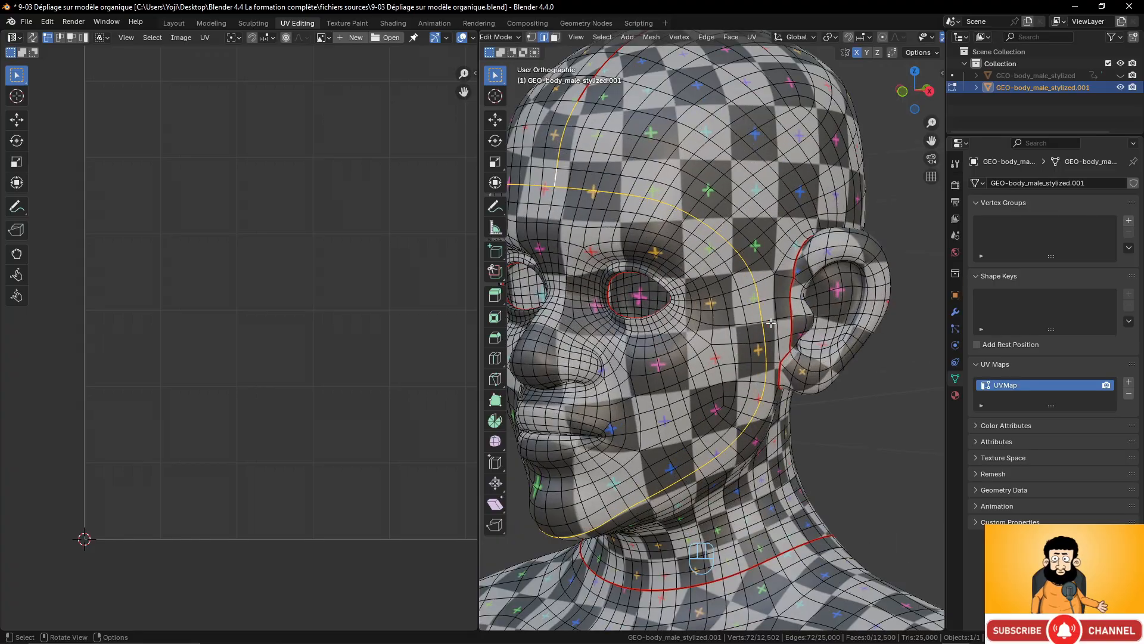
scroll(740, 287, down, 2)
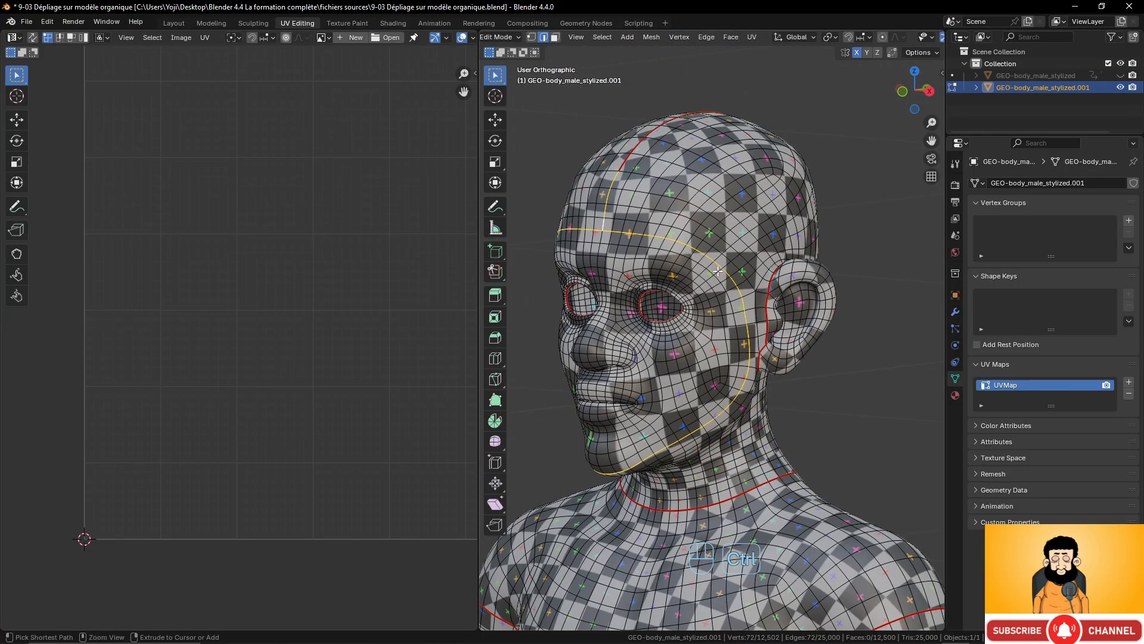
key(ctrl+e)
click(717, 270)
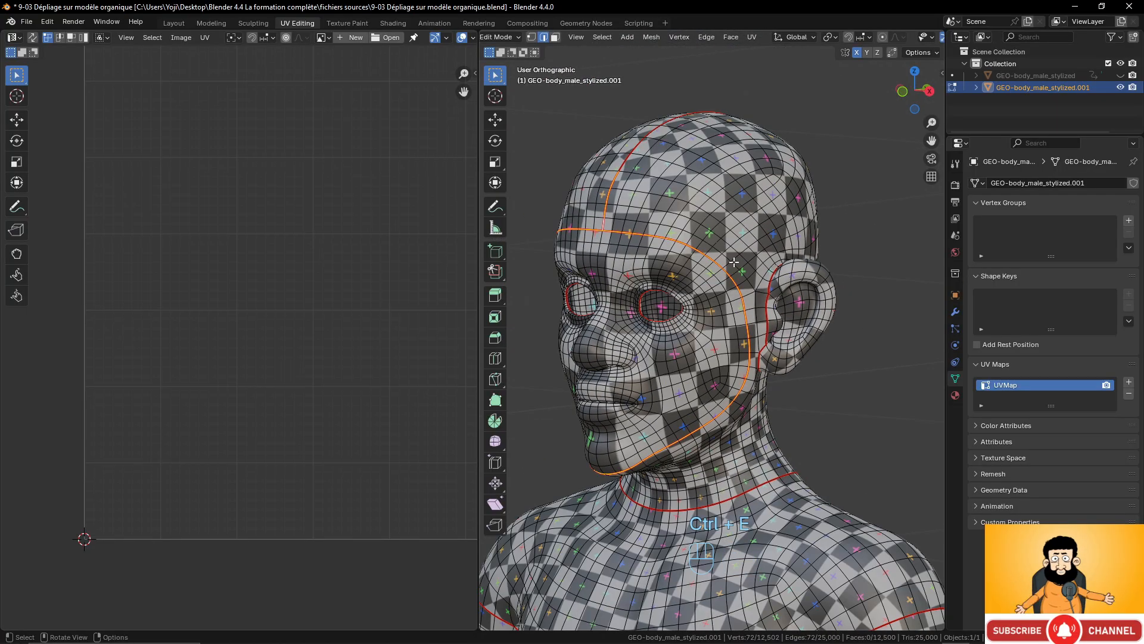
Select the whole mesh and unwrap it with the Angle Based method
key(a)
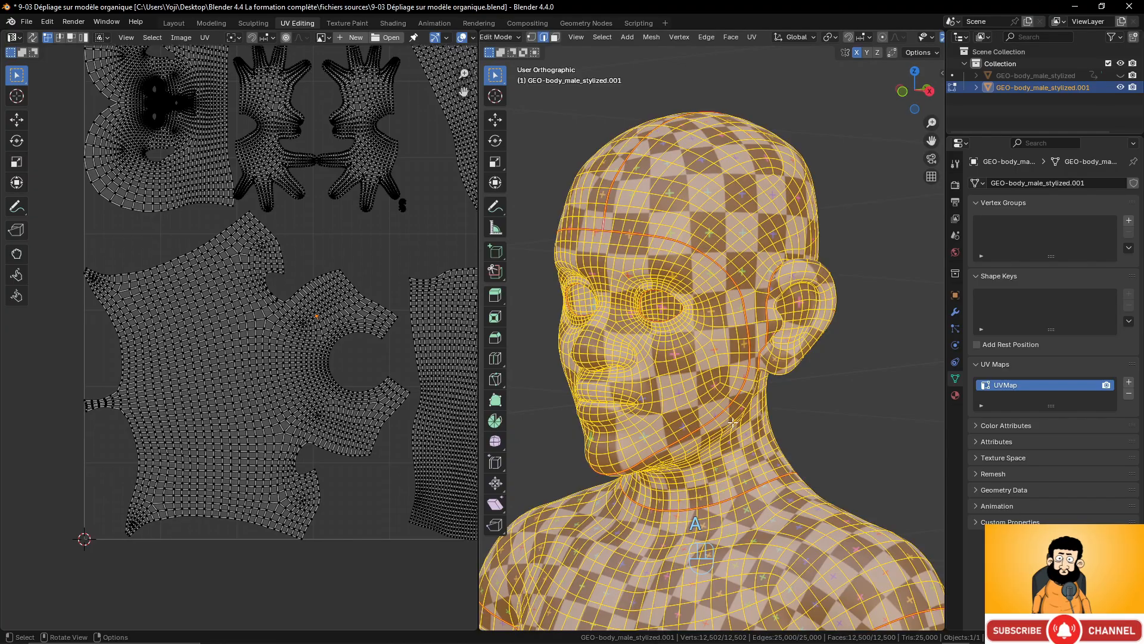
scroll(713, 291, down, 2)
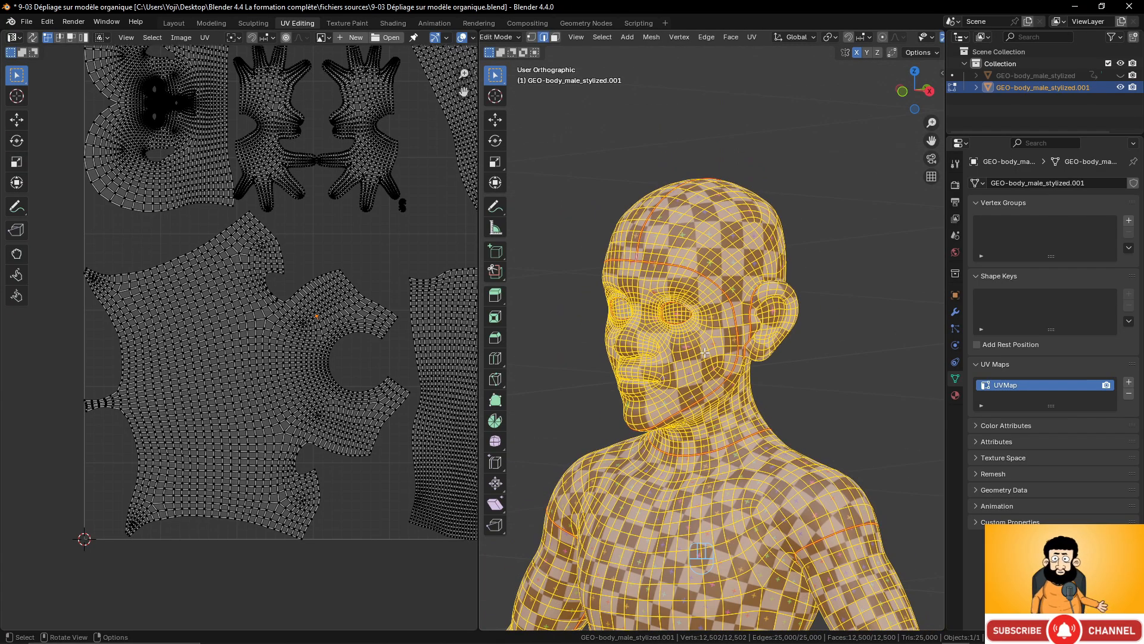
key(u)
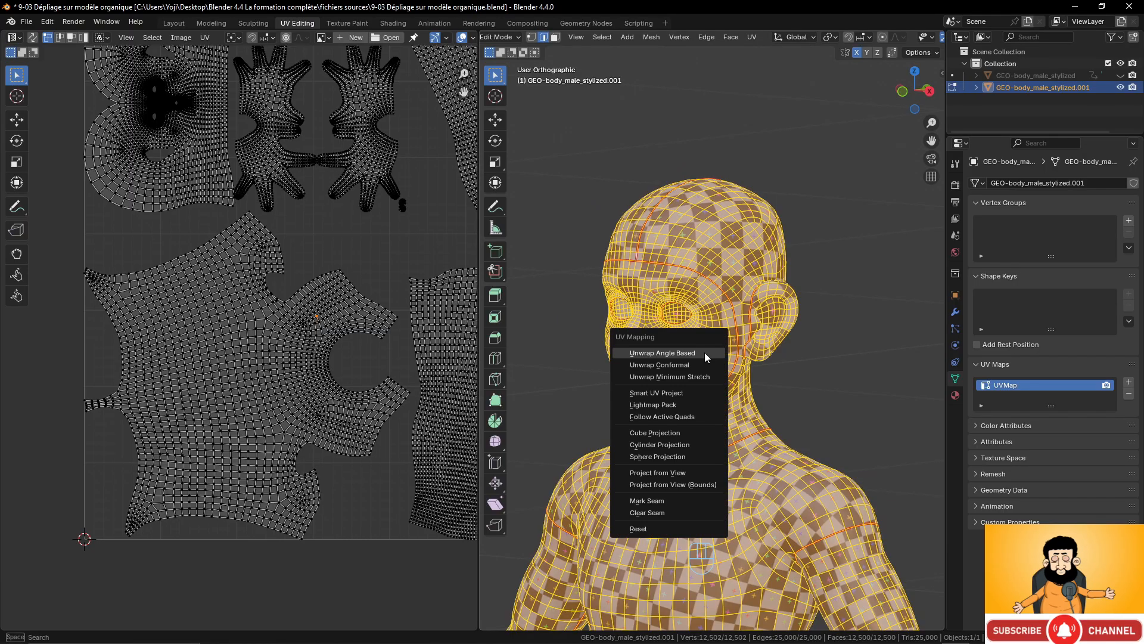
click(705, 352)
Leave Edit Mode and examine the checker pattern on the face, forehead and neck for distortion
middle_drag(735, 338, 695, 317)
key(Tab)
scroll(801, 302, down, 4)
scroll(717, 342, up, 6)
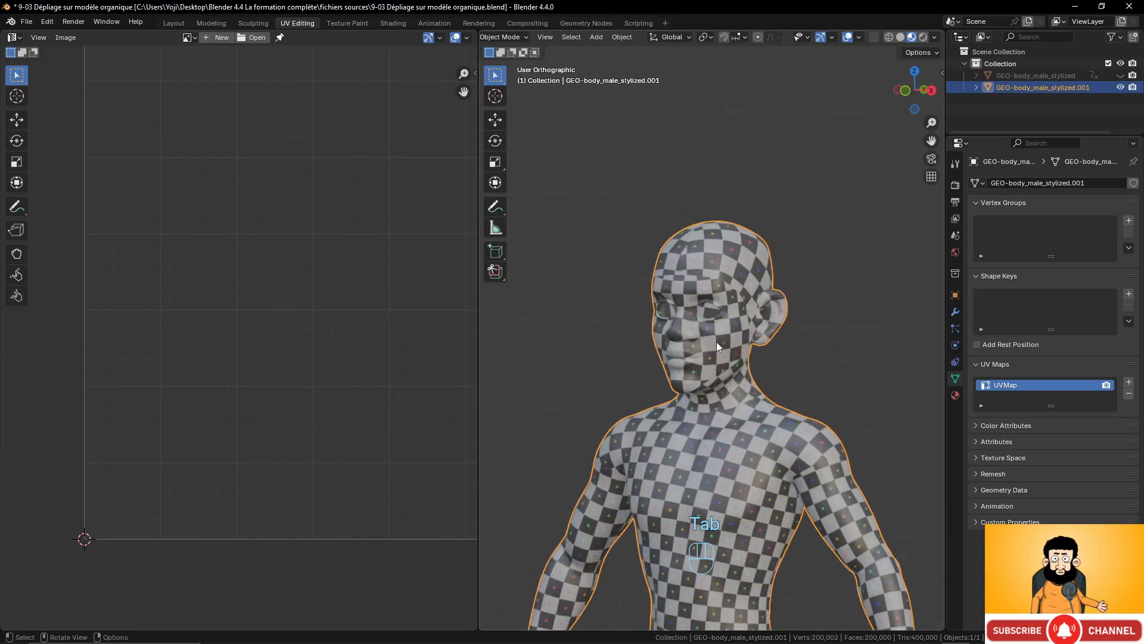
scroll(655, 369, up, 3)
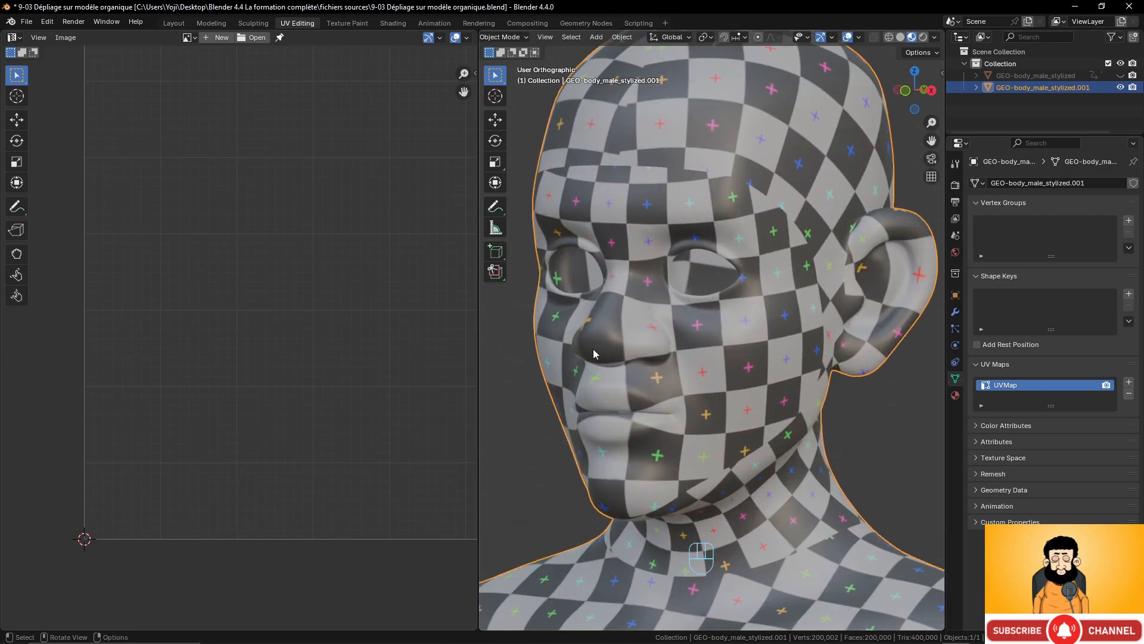
scroll(630, 337, down, 2)
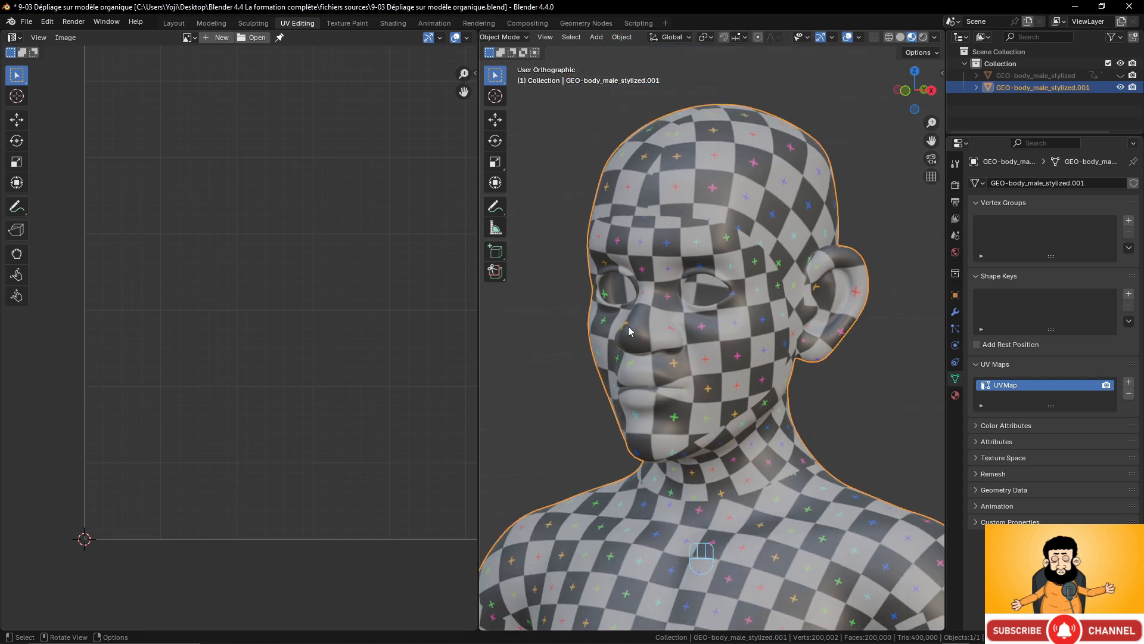
scroll(652, 369, down, 3)
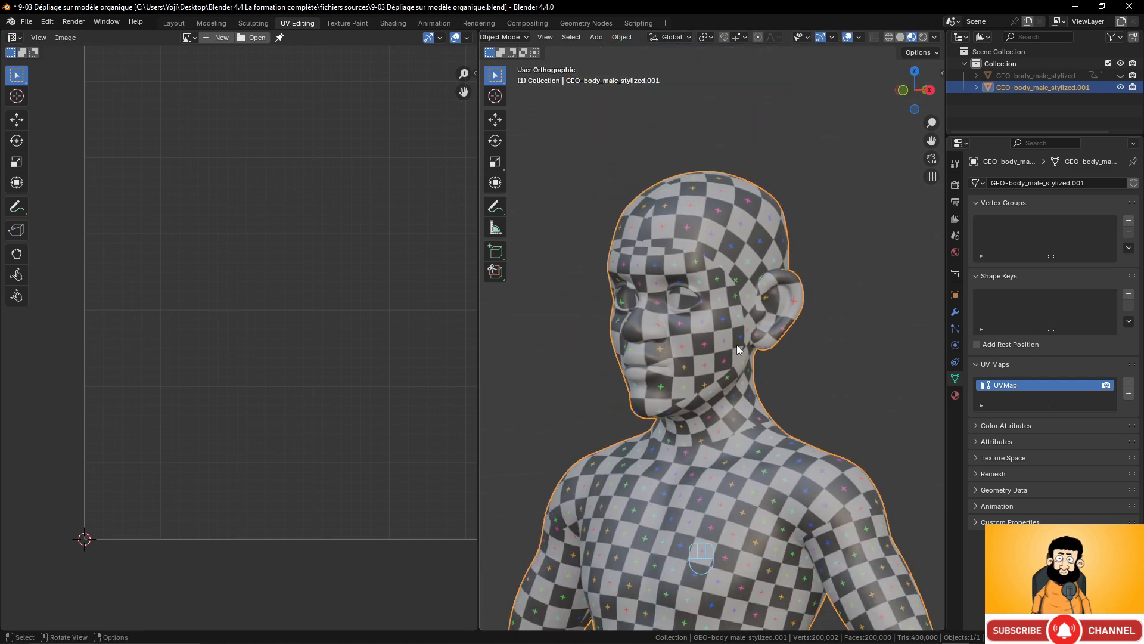
Examine the back of the body, comparing the checker pattern with the seams along the spine and shoulder blades
middle_drag(724, 322, 523, 381)
key(Tab)
scroll(699, 302, down, 4)
scroll(704, 433, up, 5)
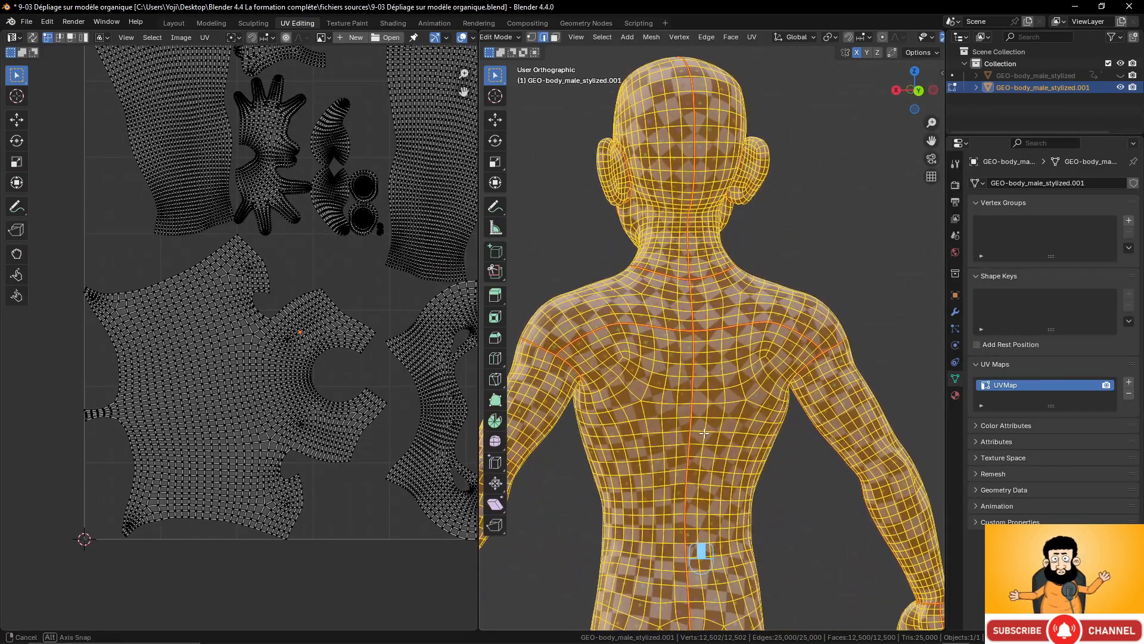
key(Tab)
scroll(703, 438, down, 1)
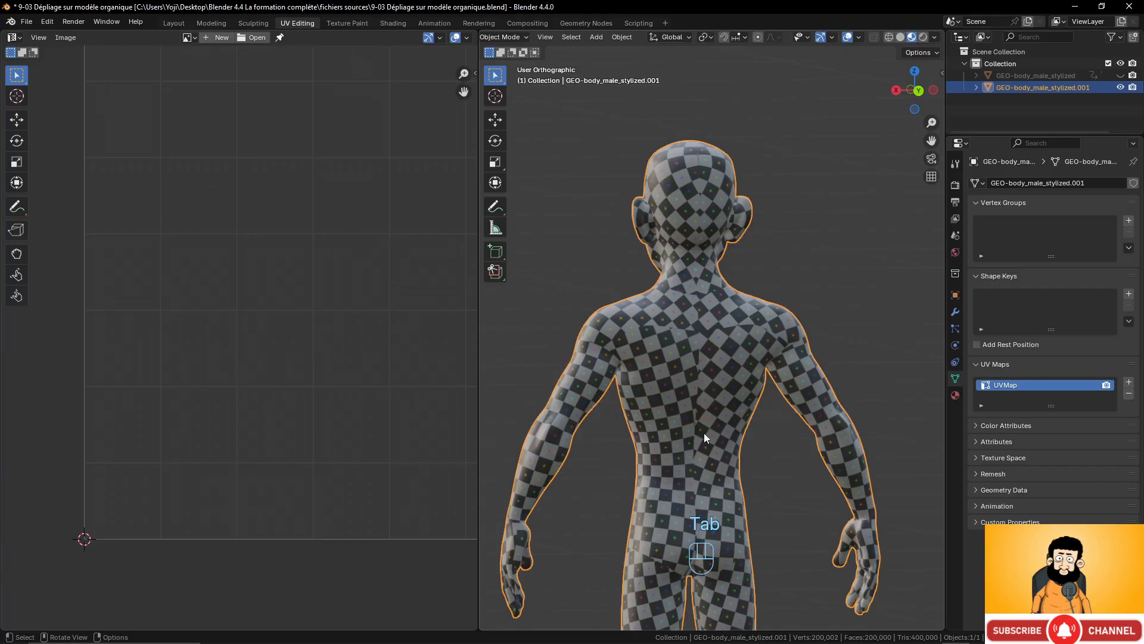
scroll(703, 437, down, 3)
middle_drag(685, 428, 741, 243)
scroll(749, 384, up, 4)
scroll(715, 394, down, 4)
In Edit Mode, select the spine seam from the neck loop down to the crotch, including the short seam between the legs
key(Tab)
scroll(739, 423, up, 5)
scroll(733, 338, up, 3)
click(733, 217)
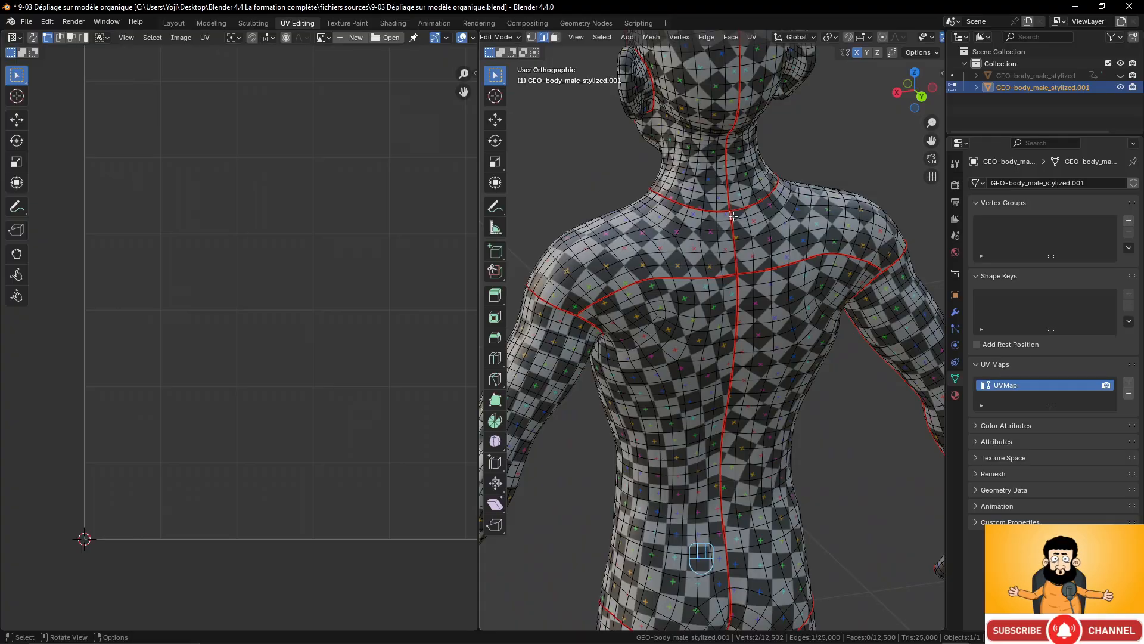
middle_drag(729, 333, 731, 216)
middle_drag(727, 489, 733, 512)
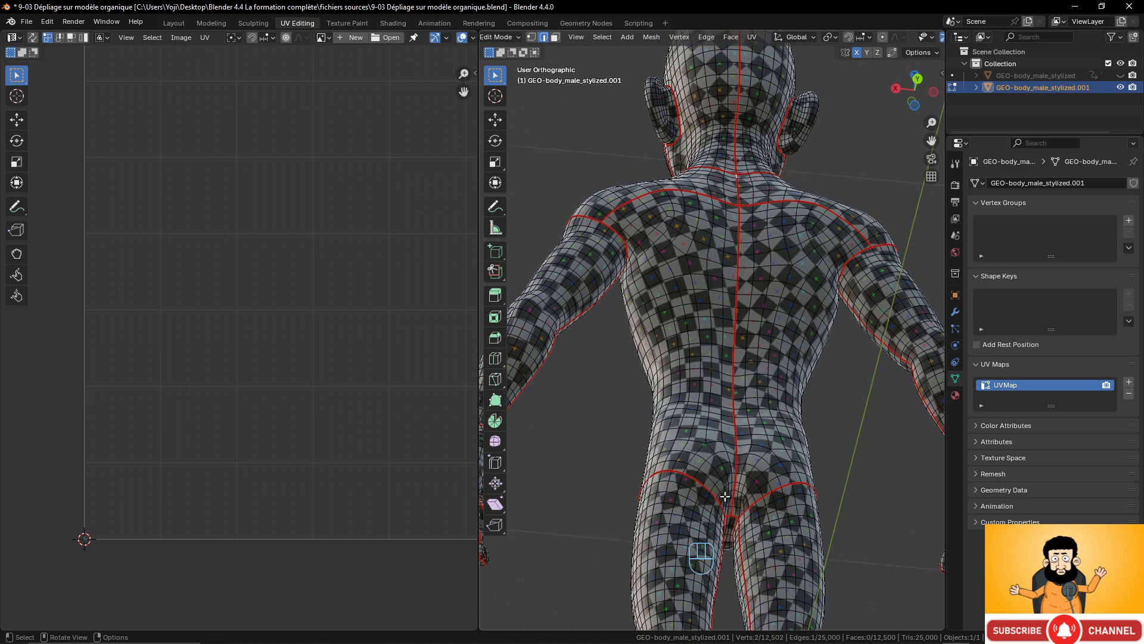
ctrl+click(733, 508)
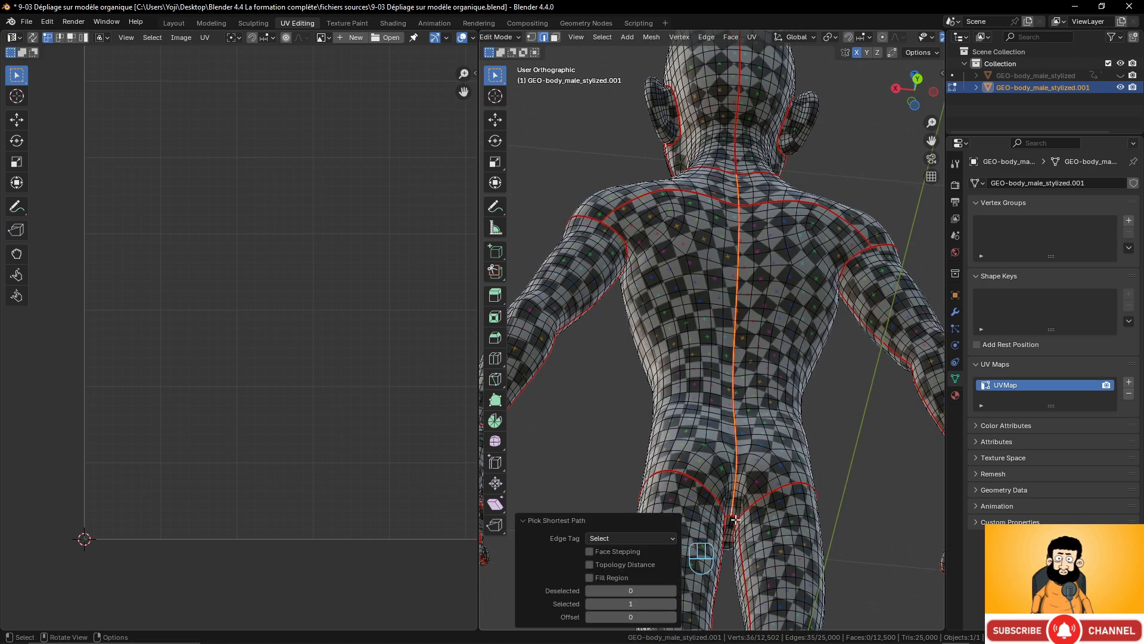
scroll(736, 520, up, 5)
shift+middle_drag(741, 549, 775, 572)
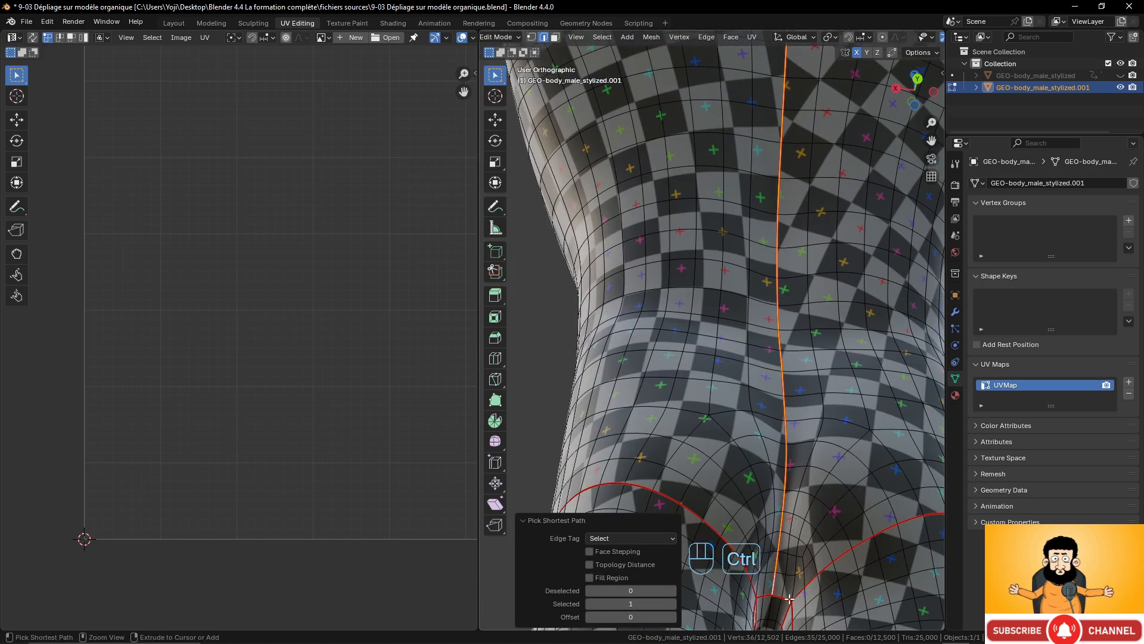
ctrl+click(762, 596)
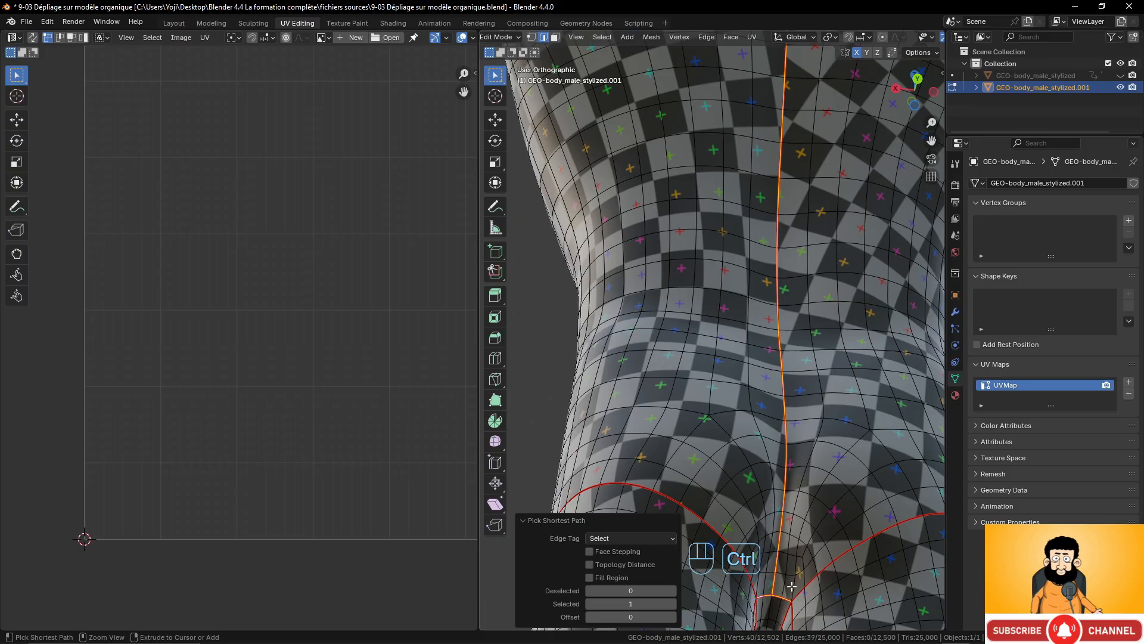
Add the seams running from the spine to both arm loops to the selection and clear the seam on all selected edges
scroll(762, 595, down, 4)
shift+middle_drag(792, 146, 765, 362)
shift+click(736, 296)
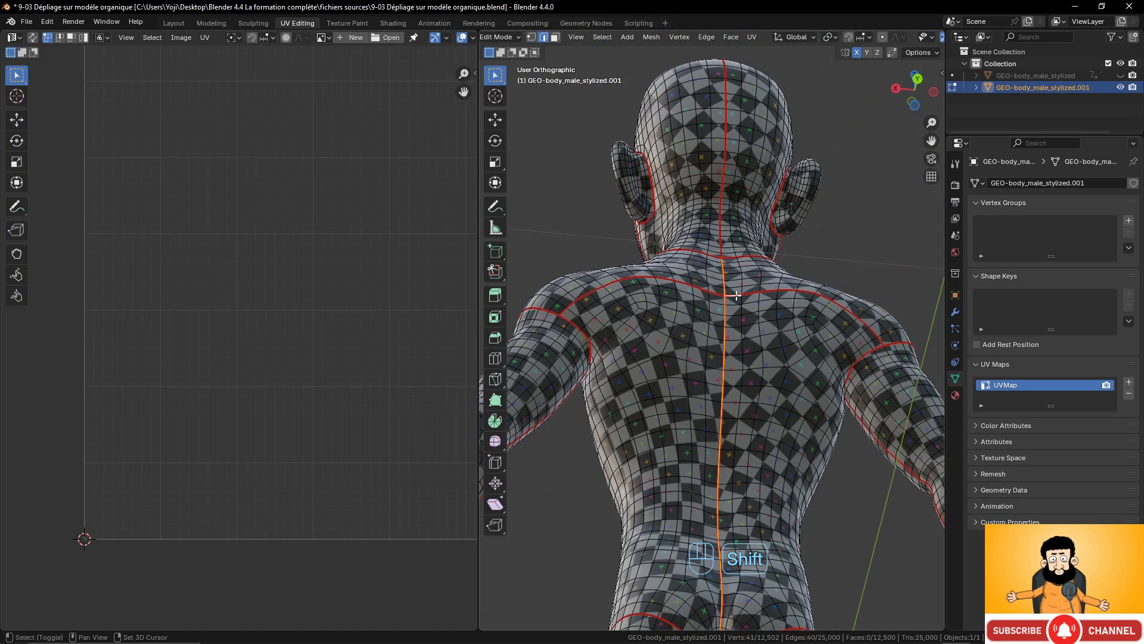
ctrl+click(881, 341)
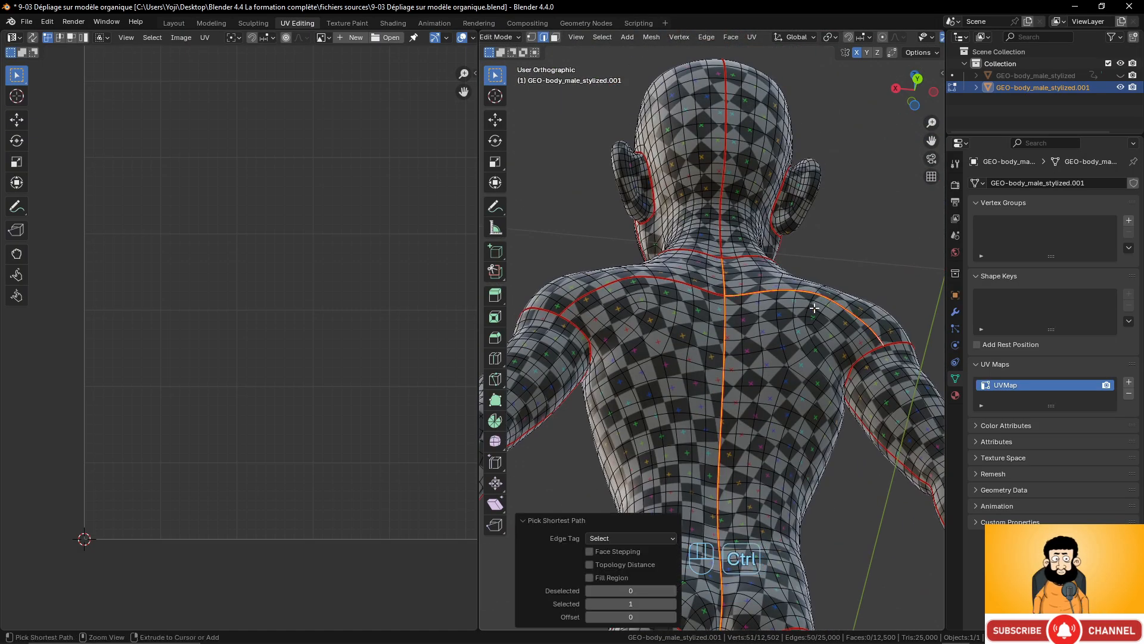
shift+click(719, 293)
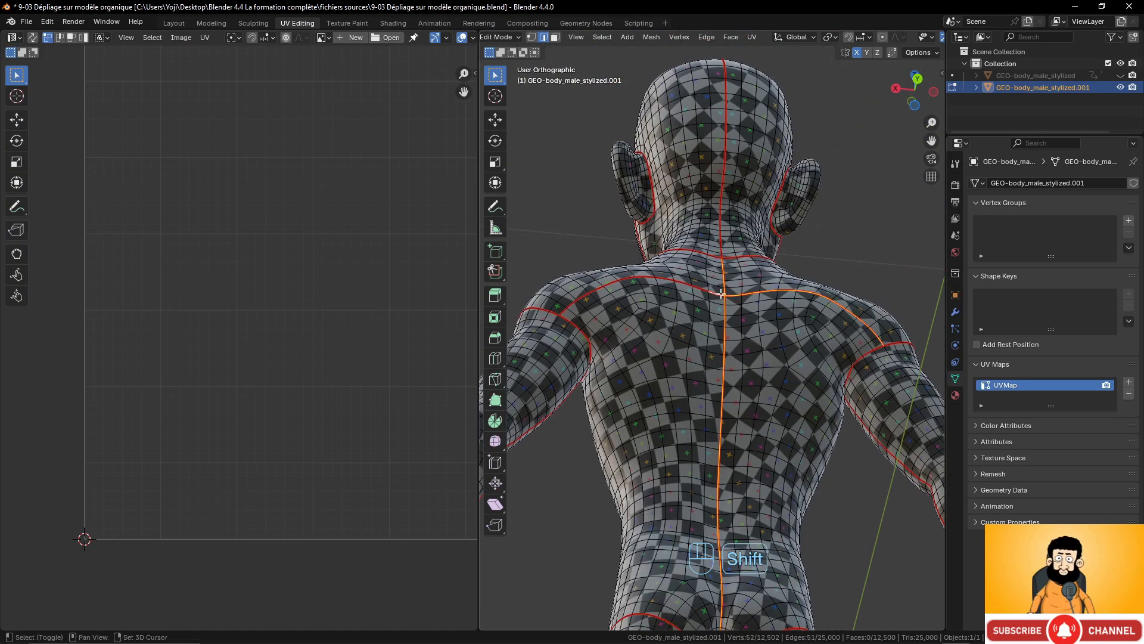
ctrl+click(564, 310)
middle_drag(565, 311, 670, 340)
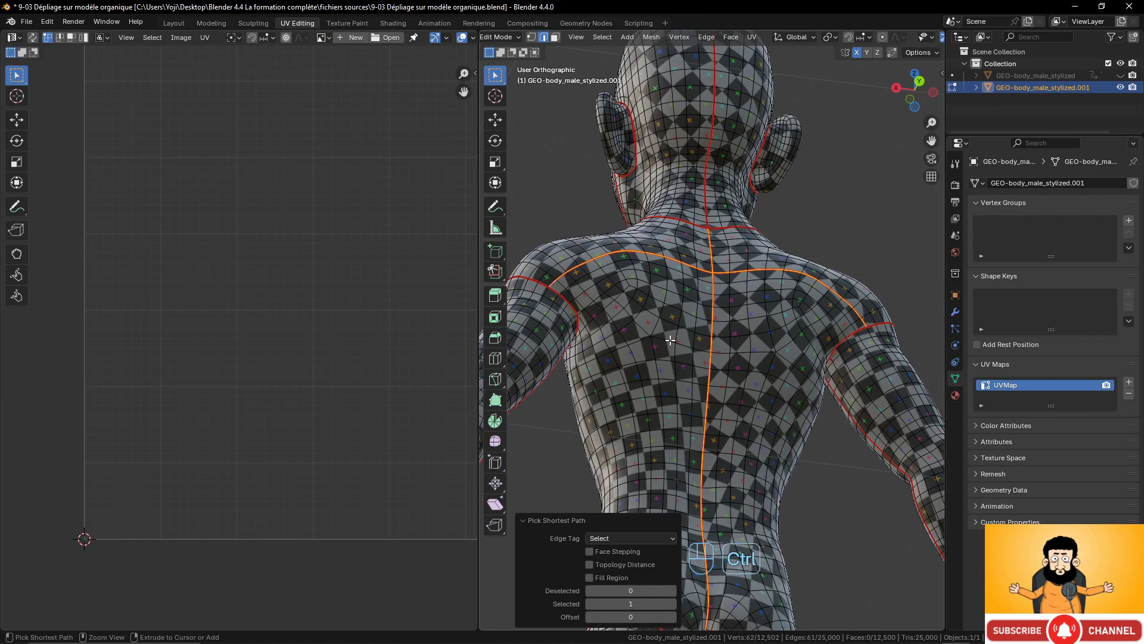
key(ctrl+e)
click(662, 356)
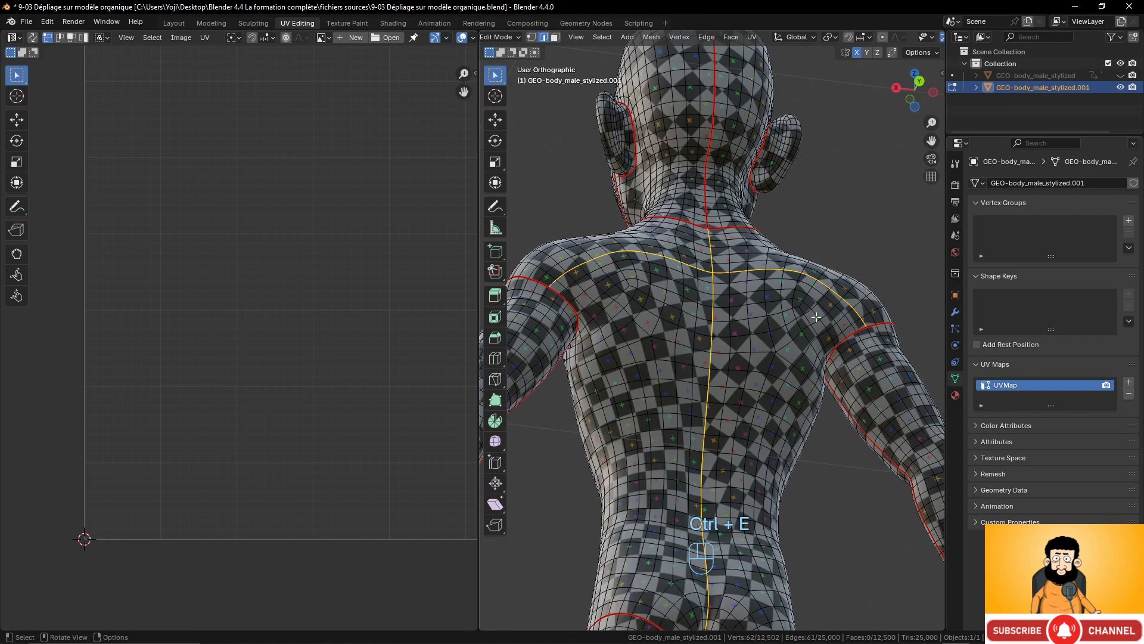
middle_drag(816, 317, 740, 363)
scroll(741, 363, down, 2)
shift+middle_drag(918, 313, 816, 369)
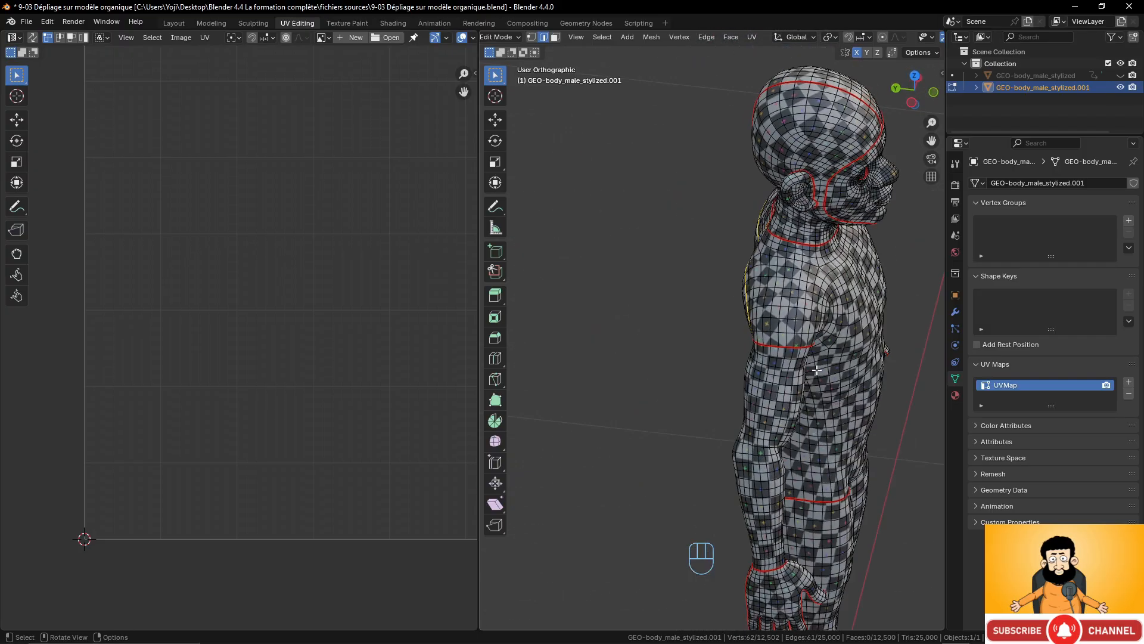
scroll(816, 369, up, 5)
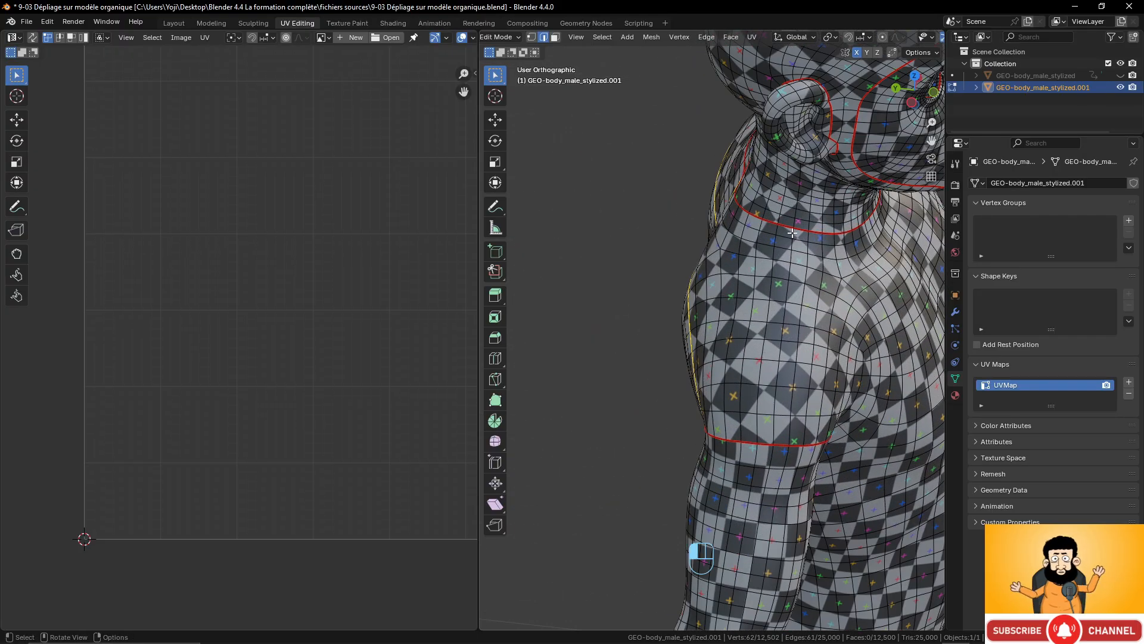
click(792, 233)
middle_drag(775, 388, 795, 287)
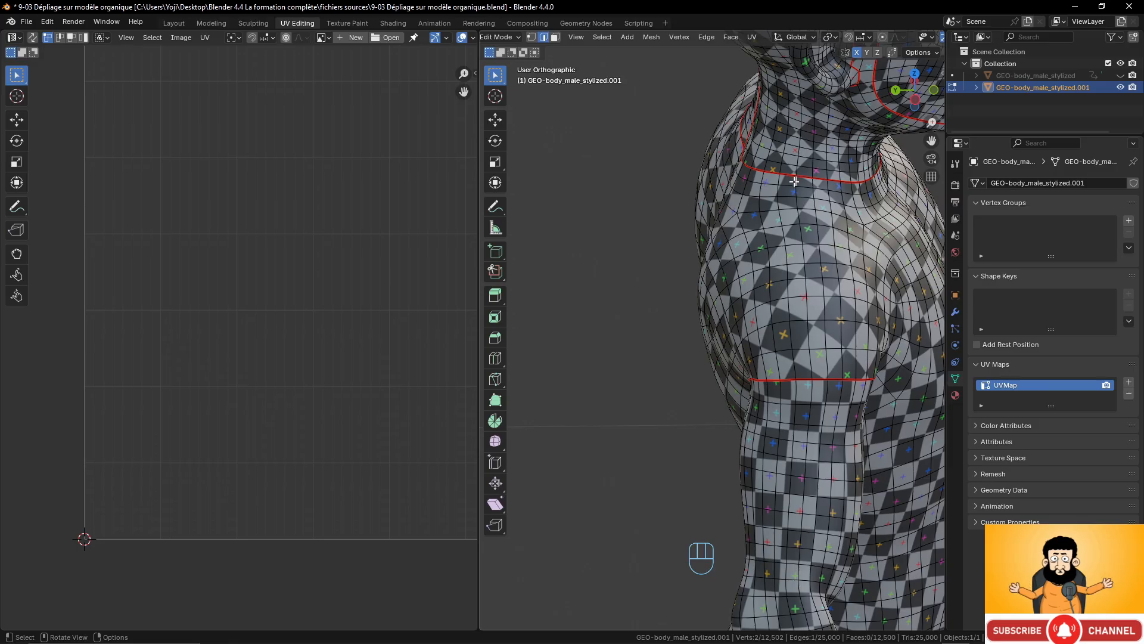
ctrl+click(813, 361)
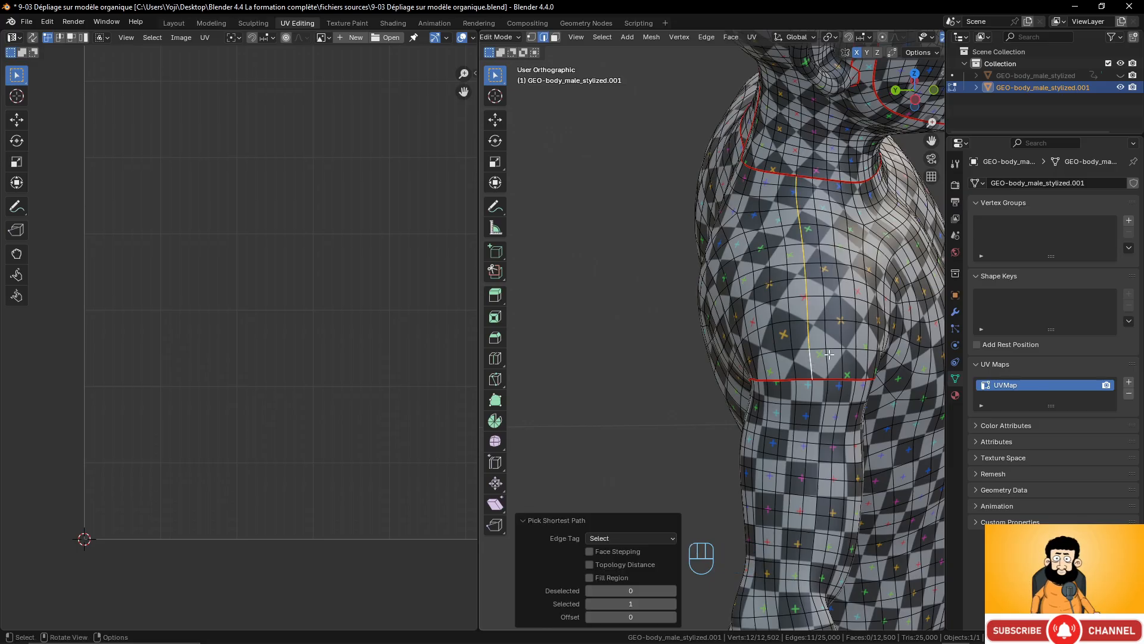
Select the edge path over the left shoulder from the neck seam to the arm seam and mark it as a seam
middle_drag(829, 354, 672, 170)
click(668, 166)
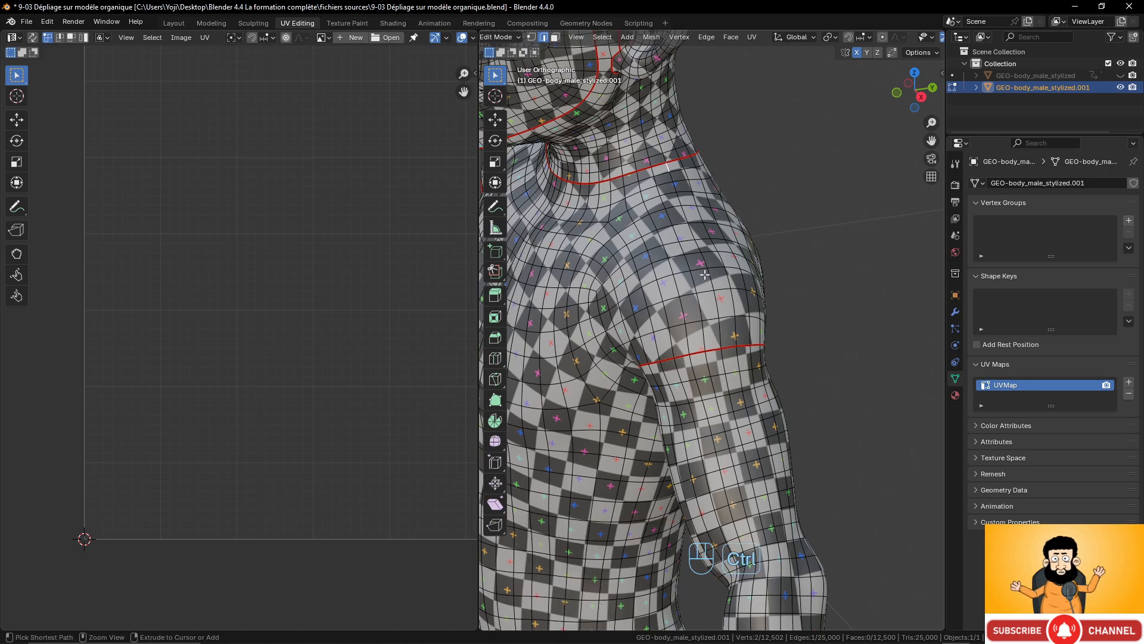
ctrl+click(720, 329)
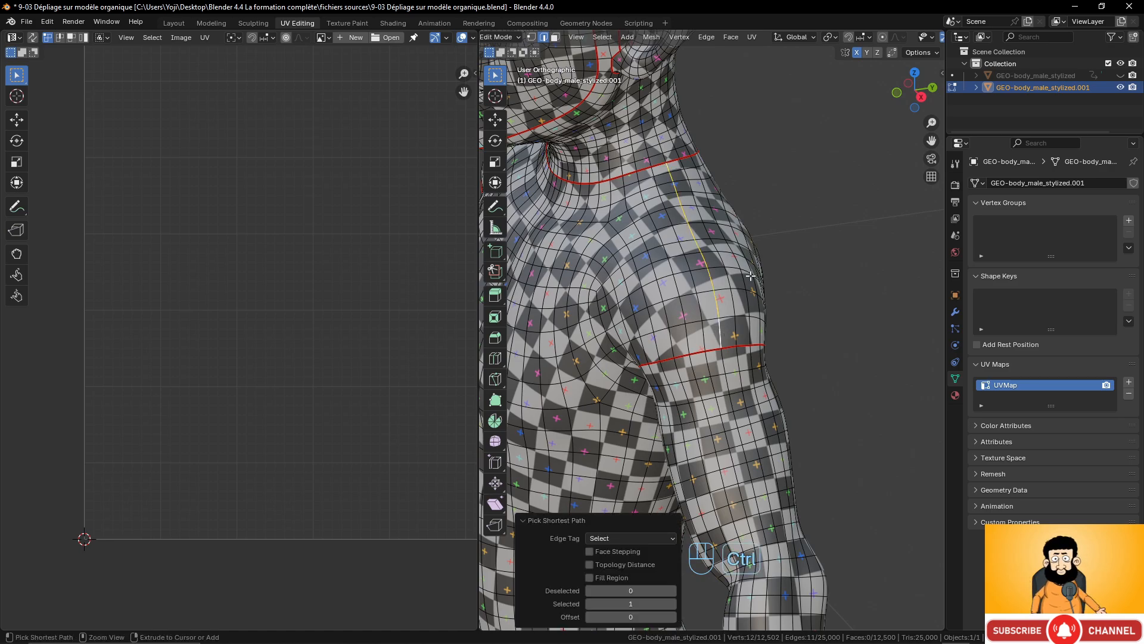
key(ctrl+e)
click(745, 270)
Select the edge path down the left side of the torso from the armpit to the hip seam and mark it as a seam
middle_drag(732, 444, 780, 391)
click(761, 325)
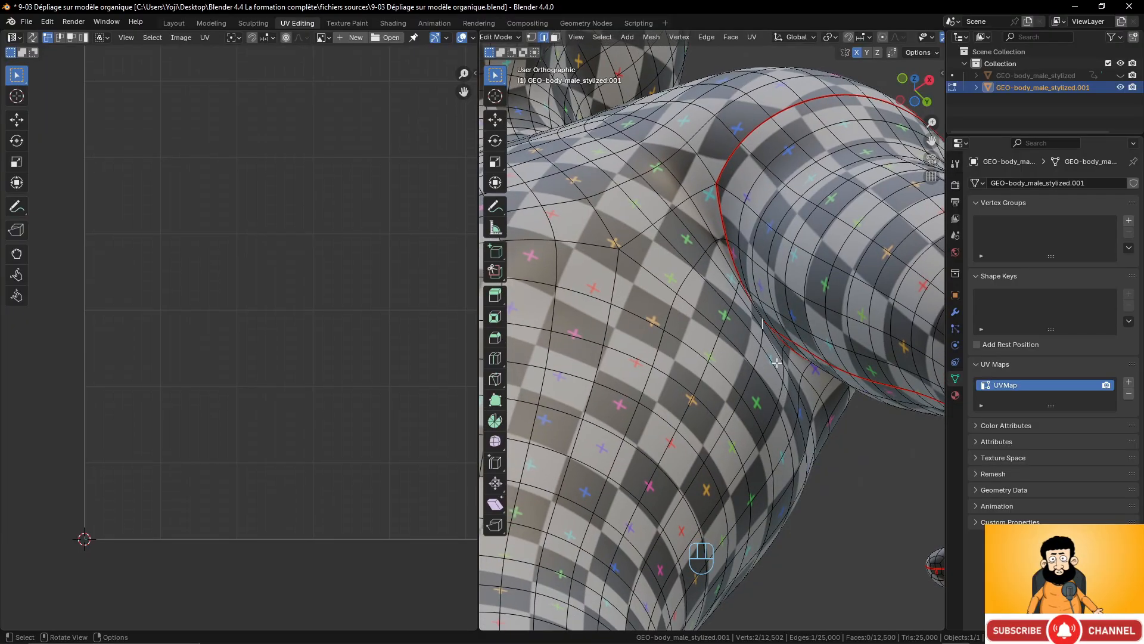
scroll(778, 363, down, 6)
shift+middle_drag(769, 471, 701, 447)
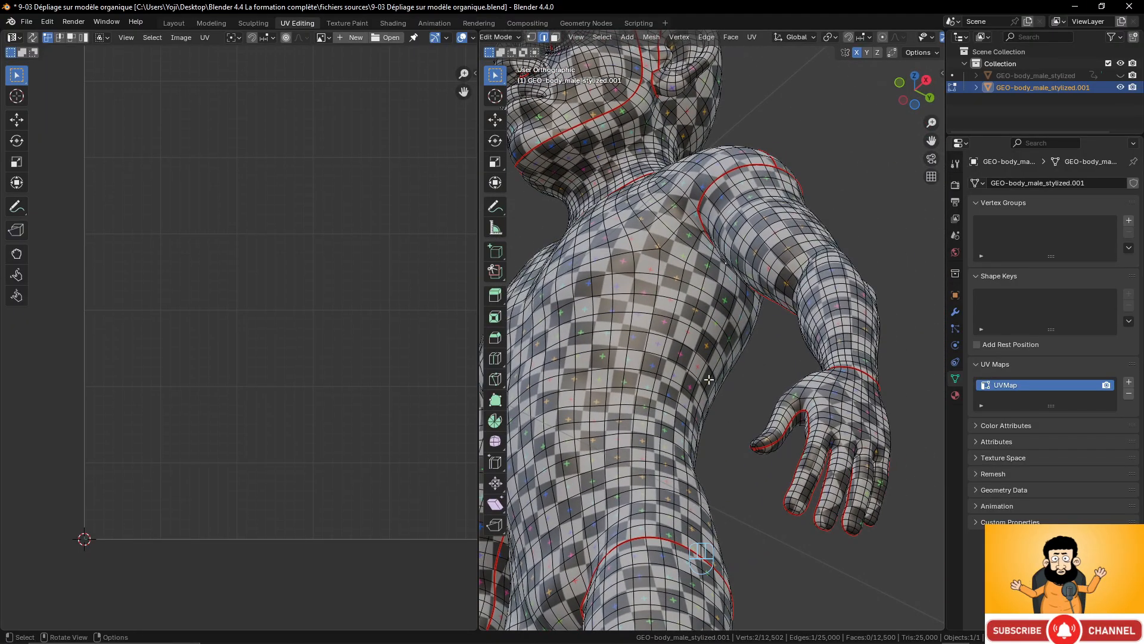
ctrl+click(685, 509)
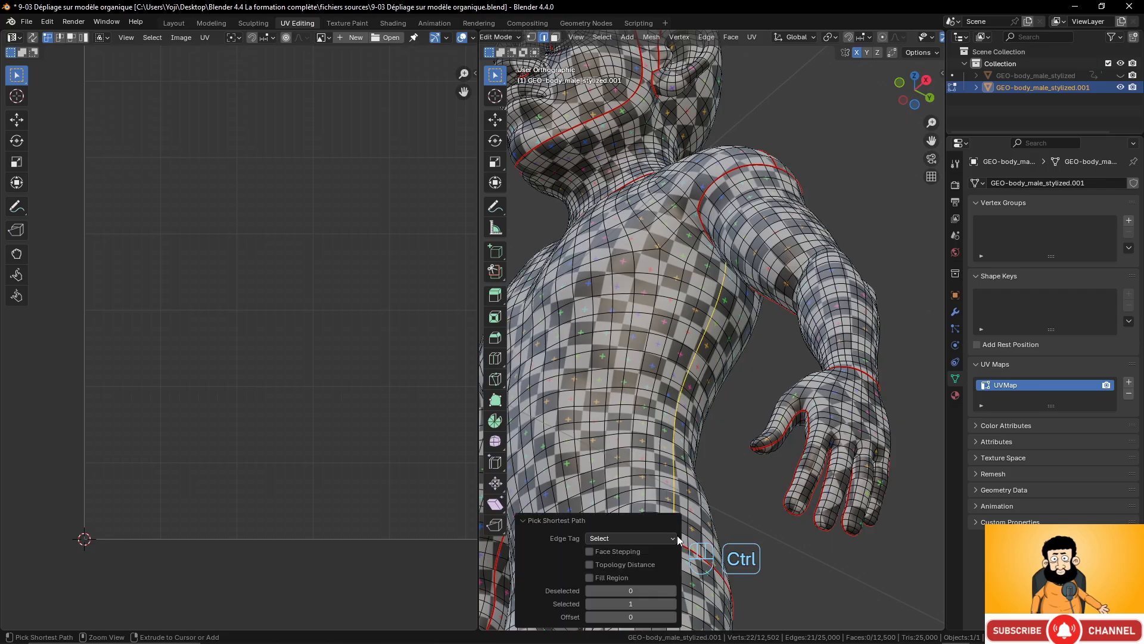
middle_drag(685, 509, 724, 393)
key(ctrl+e)
click(749, 406)
Select the short row of edges across the crotch between the two leg seams and mark it as a seam
middle_drag(724, 393, 756, 435)
scroll(766, 394, up, 4)
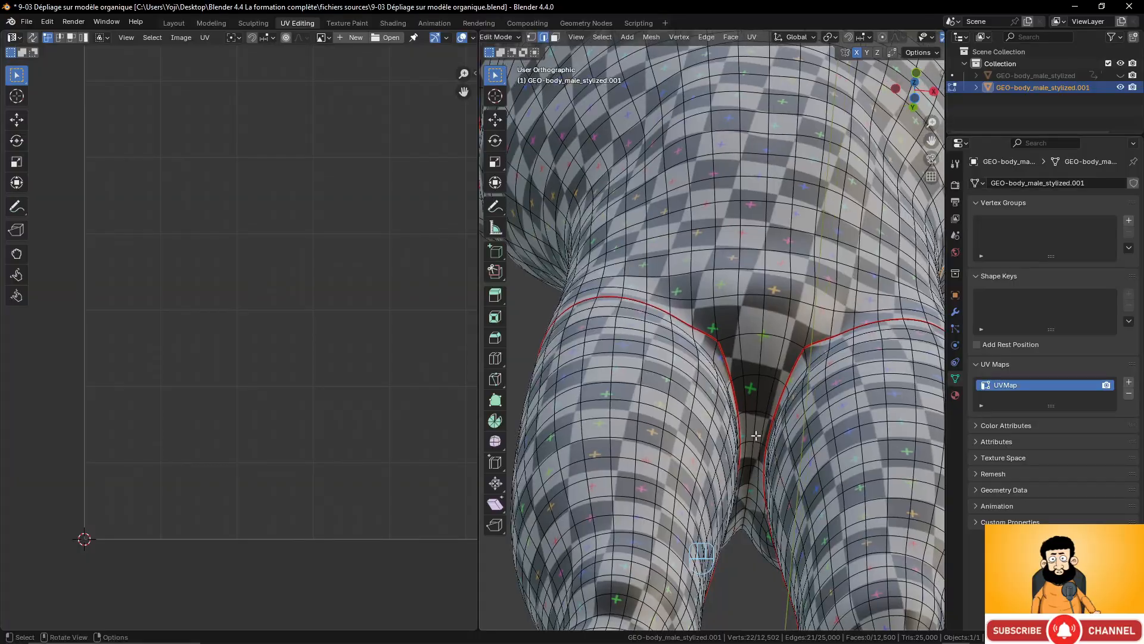
click(763, 445)
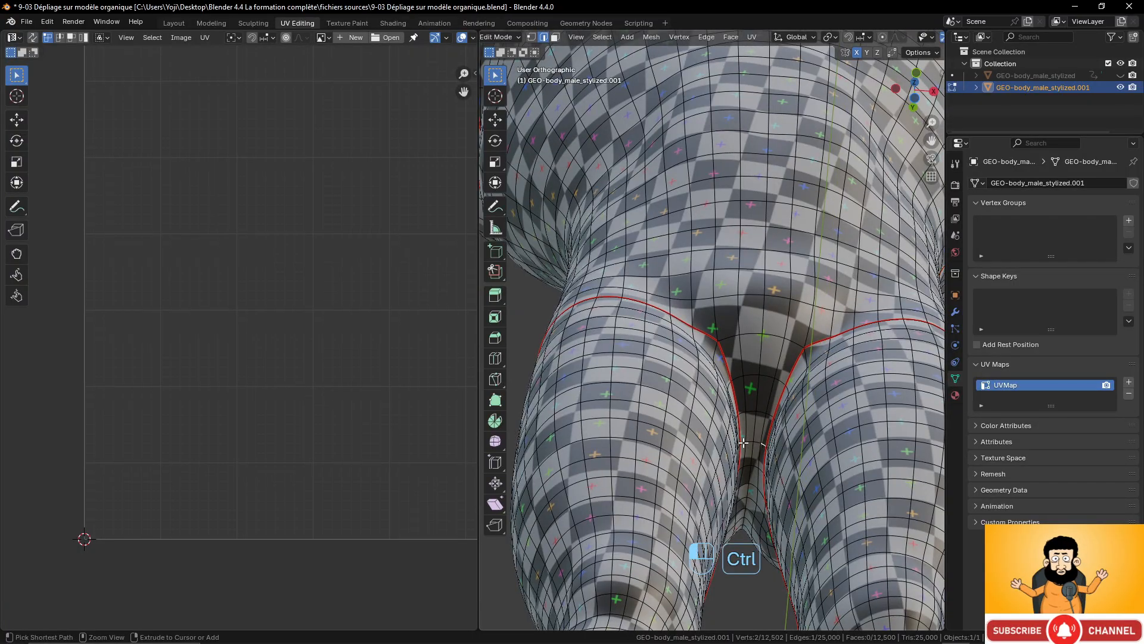
ctrl+click(743, 442)
key(ctrl+e)
click(760, 435)
Symmetrize the whole mesh to carry the new seams to the other half, and unwrap it with the Angle Based method
scroll(759, 417, down, 5)
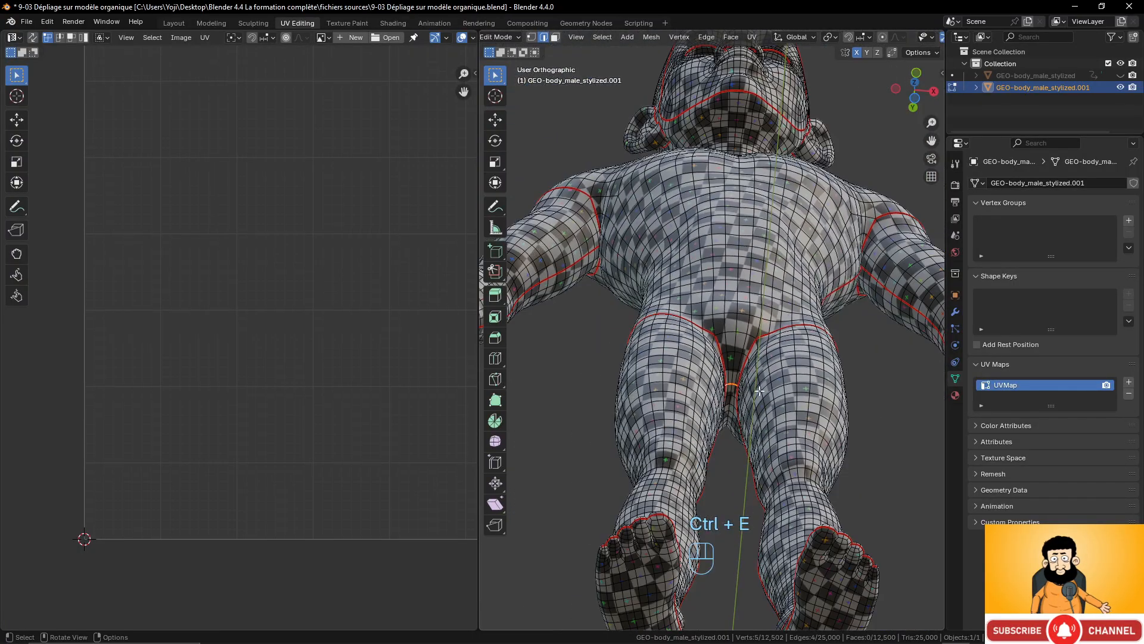
middle_drag(759, 391, 758, 431)
scroll(758, 430, down, 4)
key(a)
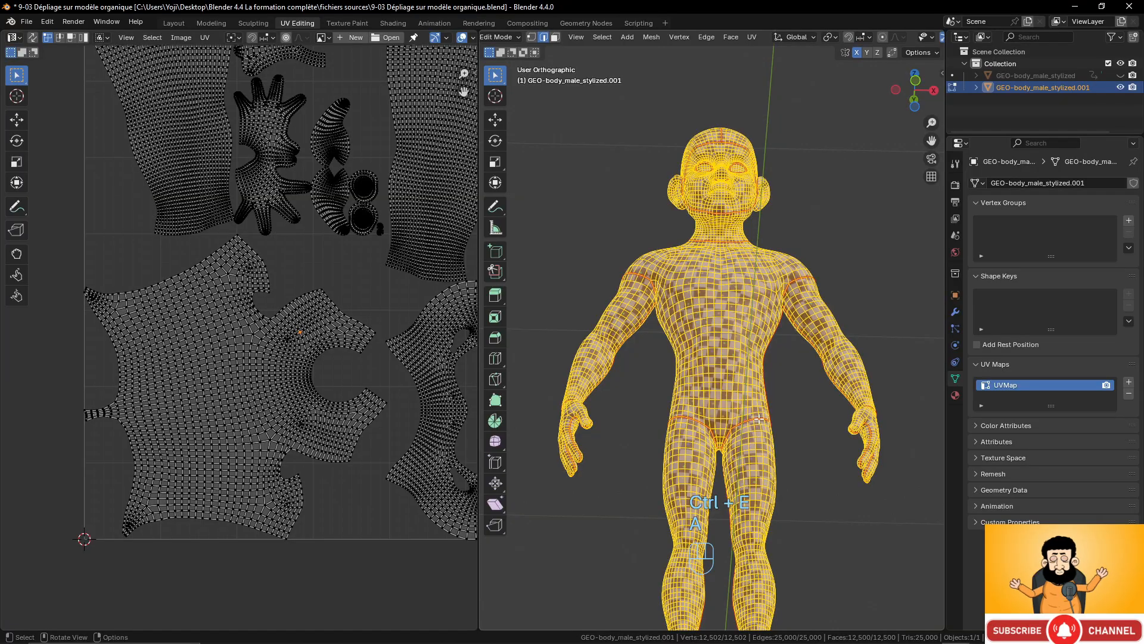
key(q)
click(758, 419)
middle_drag(758, 419, 728, 343)
scroll(783, 348, up, 3)
key(ctrl+z)
scroll(771, 351, down, 3)
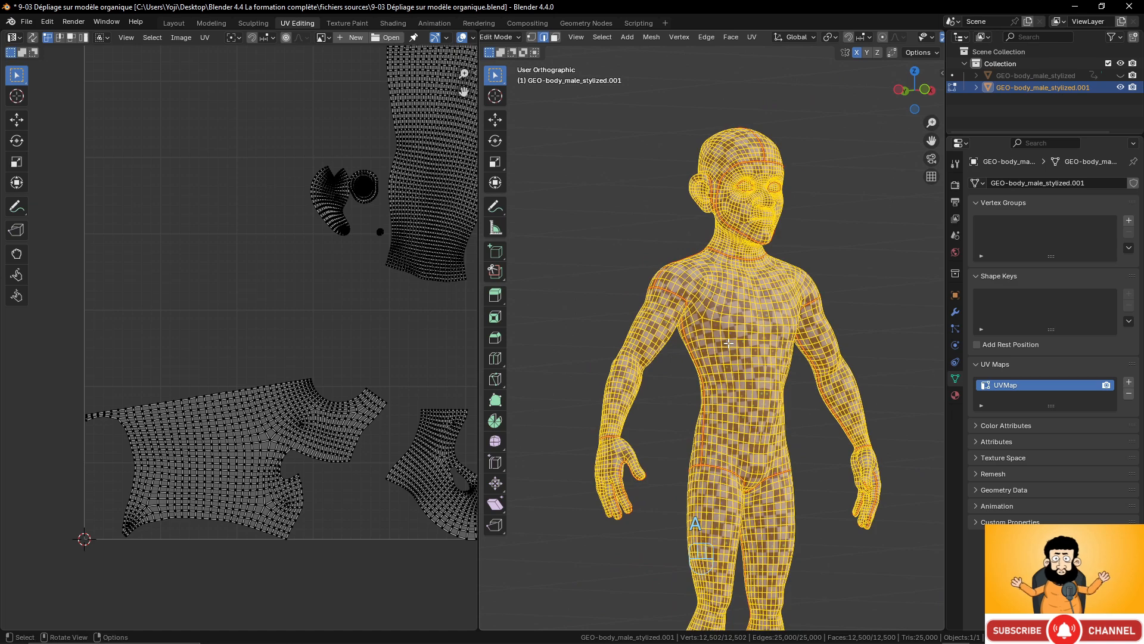
key(u)
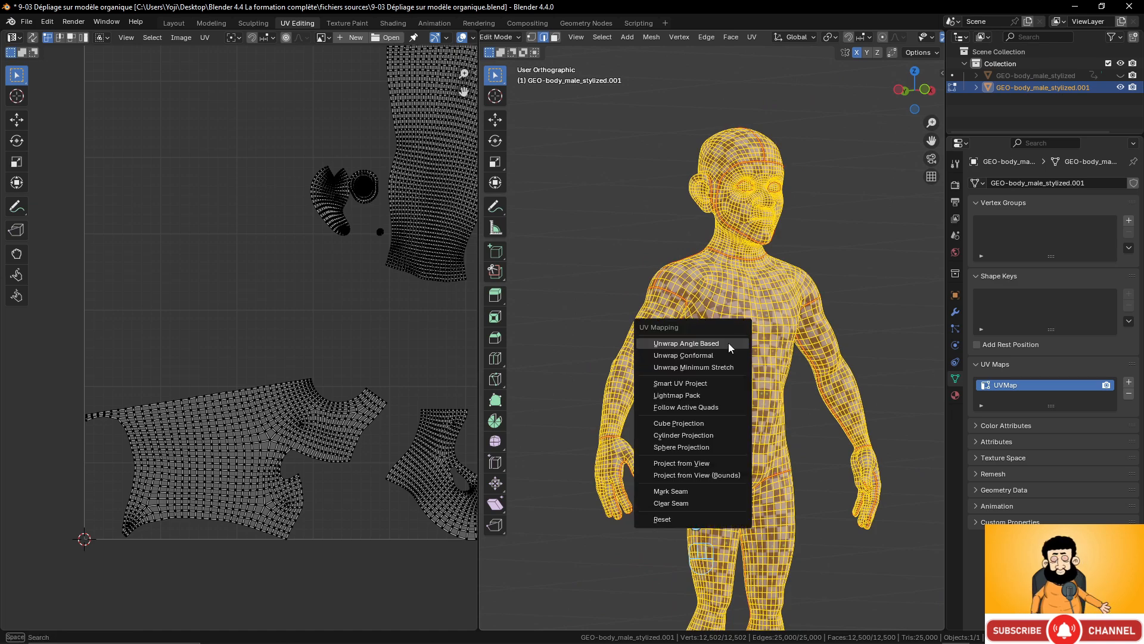
click(728, 343)
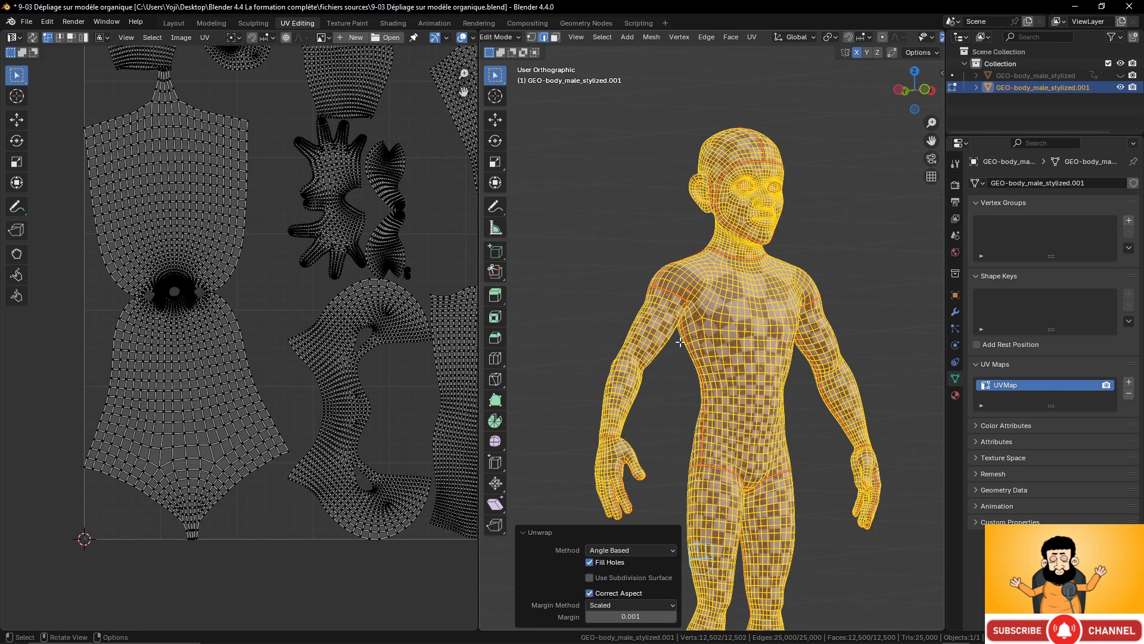
Turn on X-ray and mark the short unmarked edge in the right armpit, between the arm seam and the side seam, as a seam
key(Home)
scroll(292, 320, up, 2)
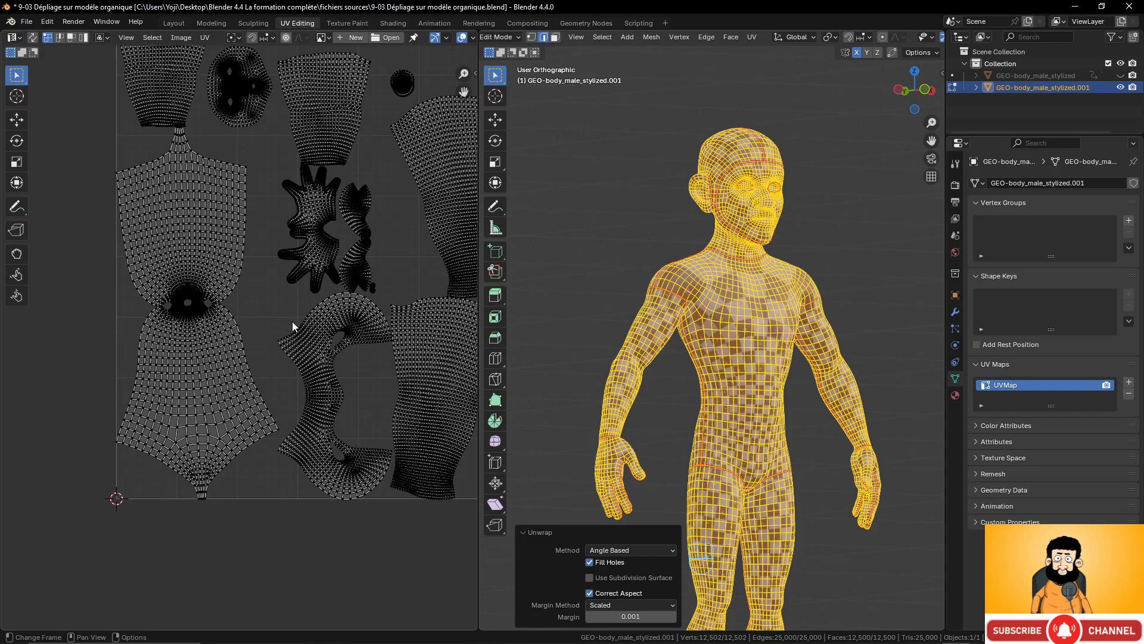
scroll(290, 320, down, 2)
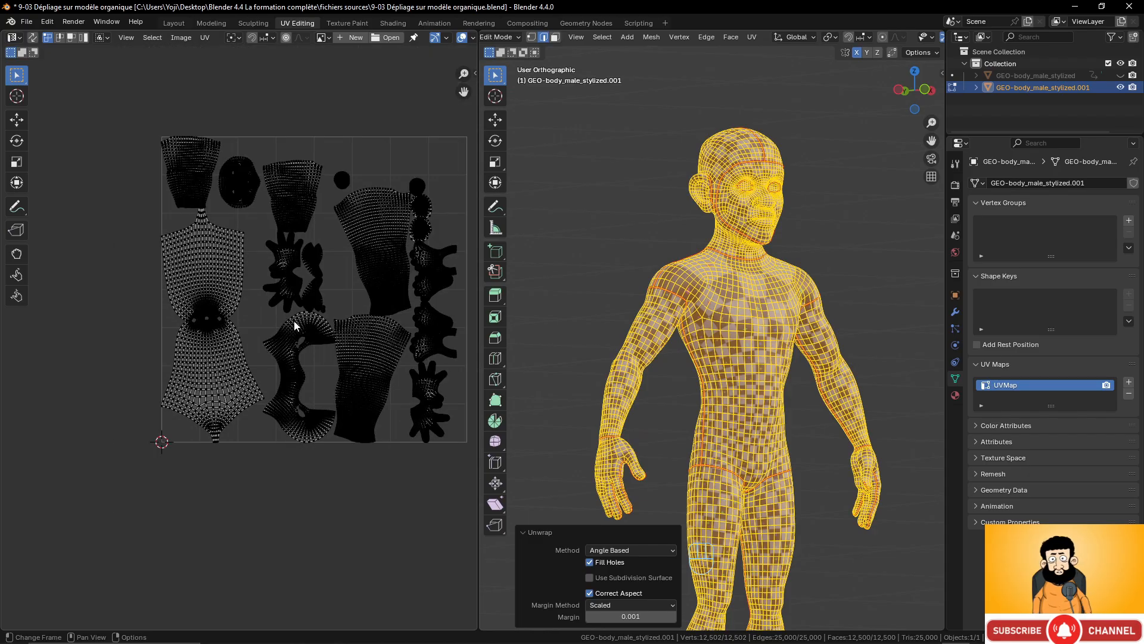
scroll(294, 321, up, 2)
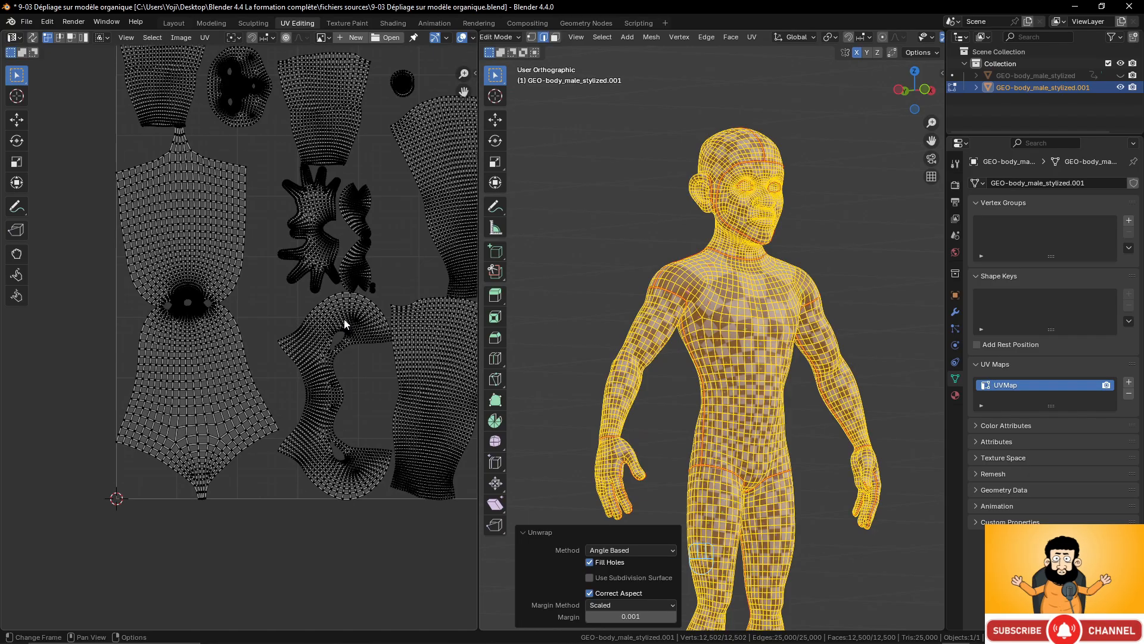
middle_drag(870, 325, 605, 292)
scroll(759, 352, up, 2)
scroll(876, 387, up, 4)
middle_drag(884, 395, 838, 368)
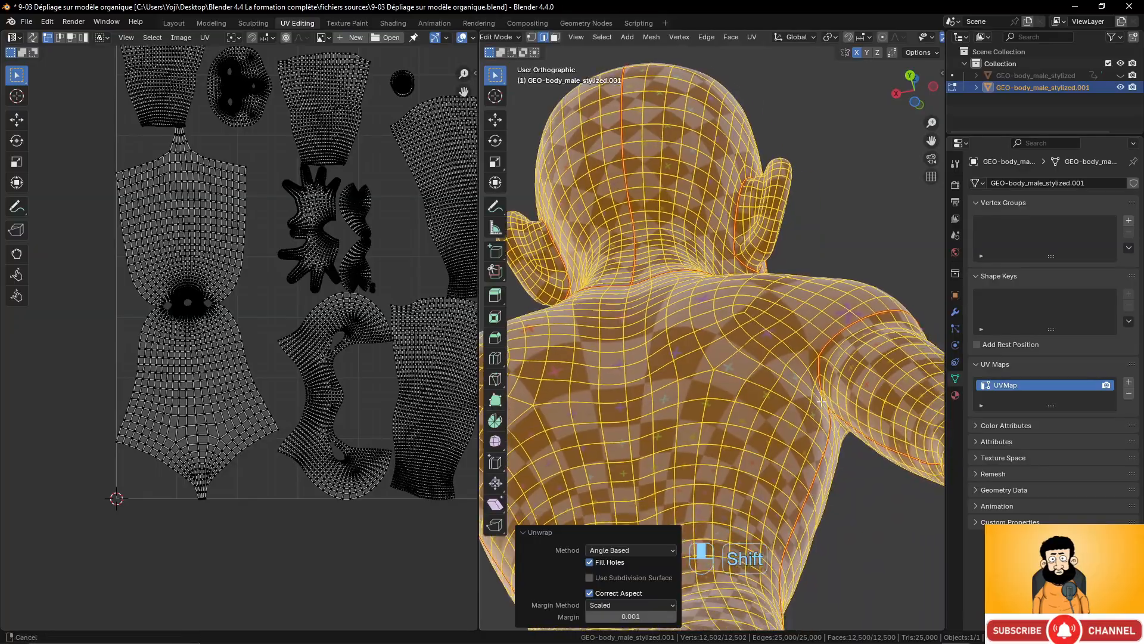
scroll(835, 424, up, 4)
mouse_move(835, 423)
shift+middle_down()
mouse_move(784, 414)
mouse_move(814, 527)
mouse_move(828, 484)
mouse_move(800, 384)
mouse_move(807, 416)
mouse_move(846, 415)
mouse_move(801, 398)
shift+middle_up()
key(z)
scroll(829, 486, up, 3)
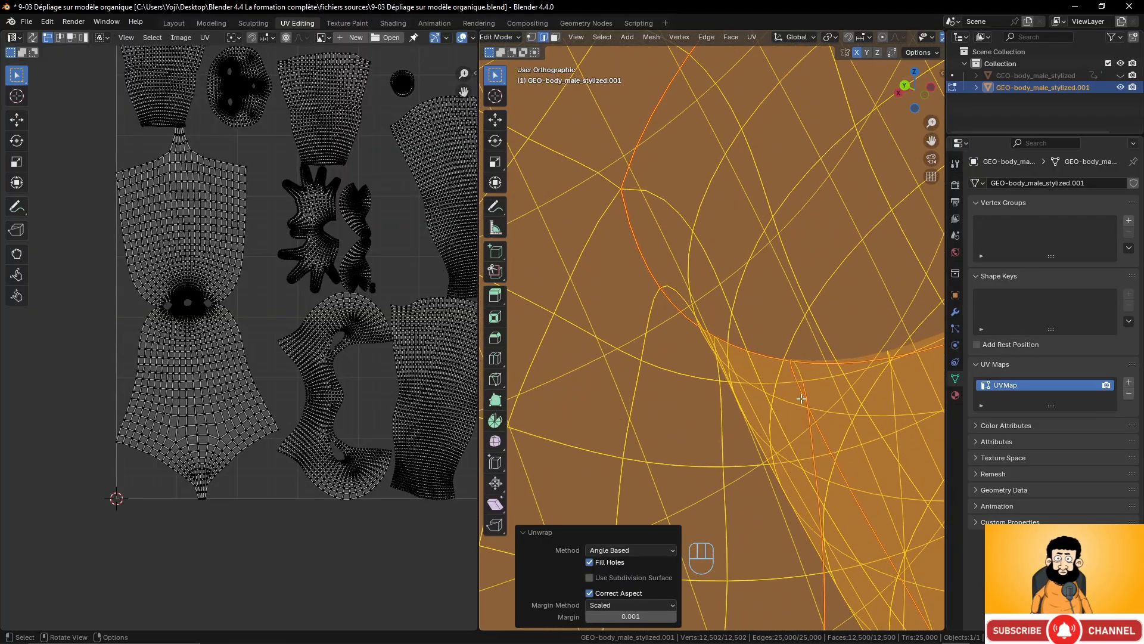
click(800, 370)
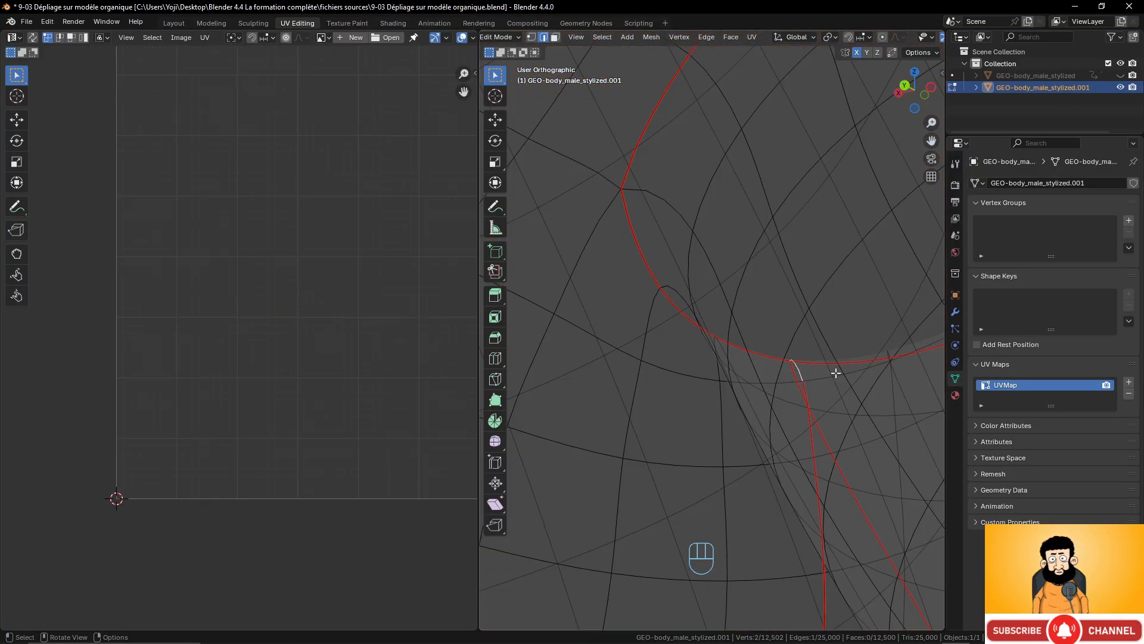
key(ctrl+e)
click(835, 373)
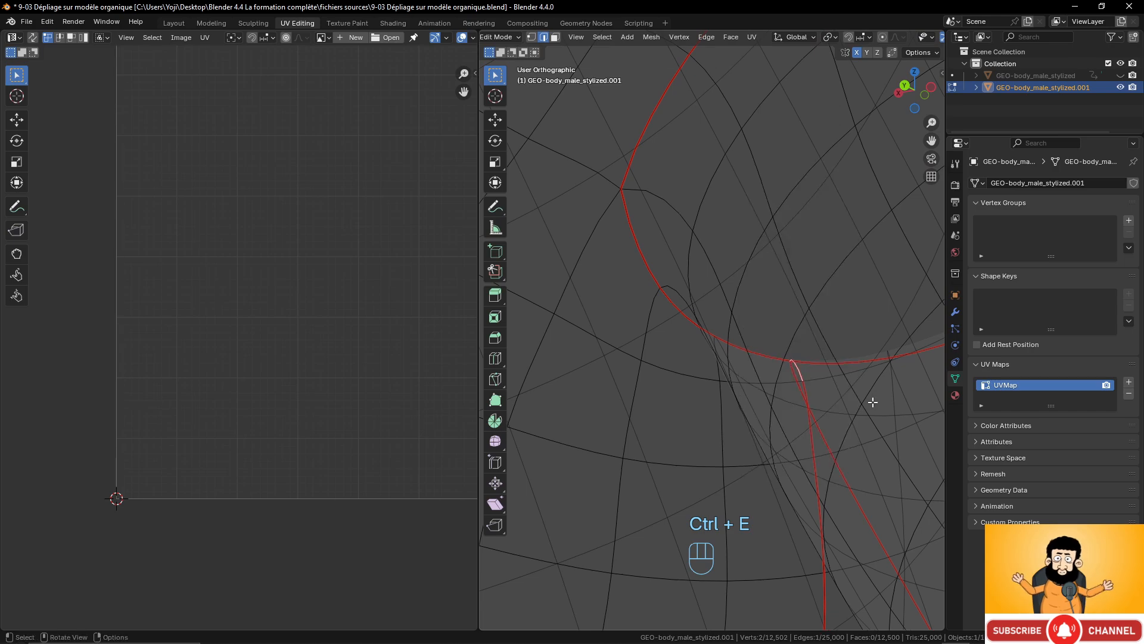
Mark the matching short edge in the opposite armpit as a seam so the side seam joins the arm seam
scroll(873, 402, down, 5)
shift+middle_drag(689, 375, 791, 383)
scroll(791, 384, down, 4)
shift+middle_drag(715, 358, 850, 378)
scroll(799, 429, up, 5)
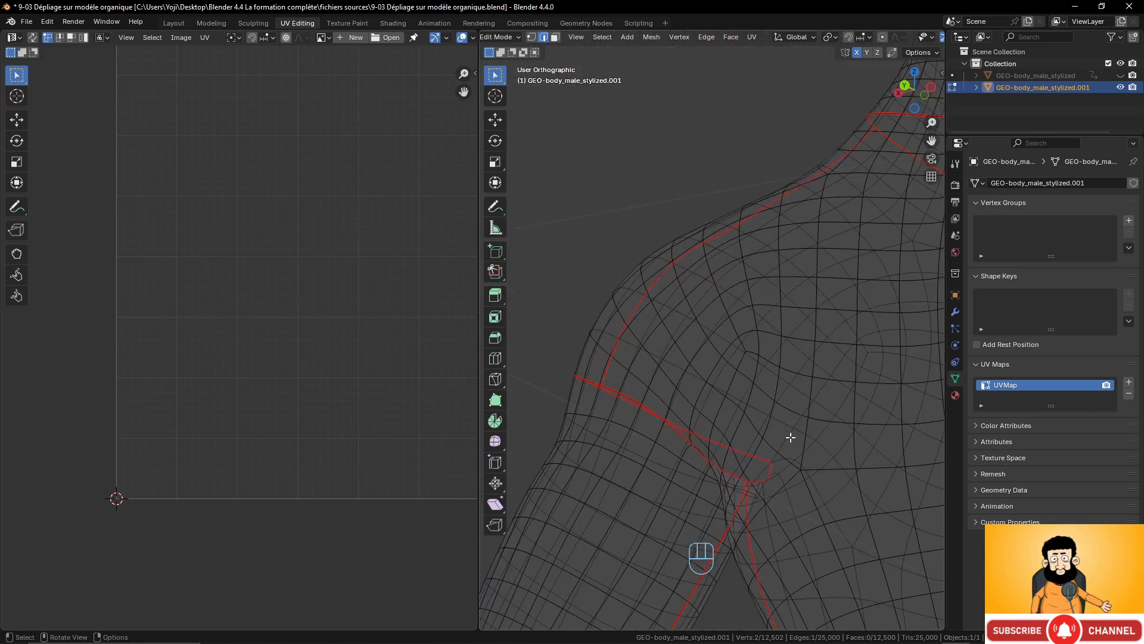
scroll(791, 437, up, 3)
shift+middle_drag(790, 435, 772, 284)
middle_drag(742, 429, 761, 391)
click(763, 391)
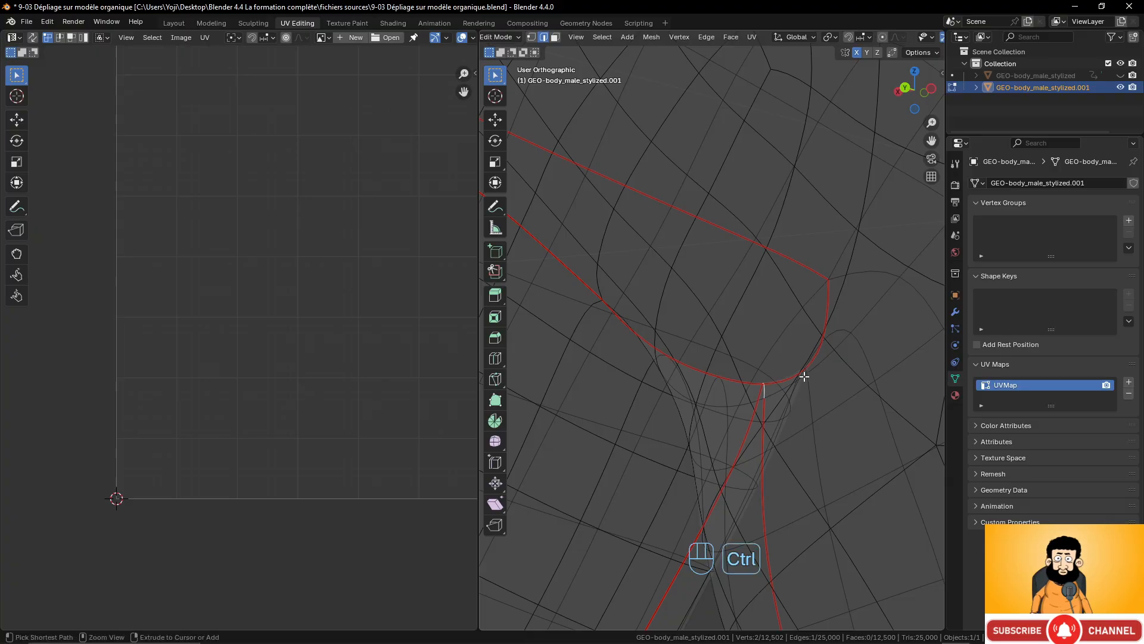
key(ctrl+e)
click(803, 377)
Select the whole mesh and unwrap it again with the Angle Based method
scroll(769, 411, down, 6)
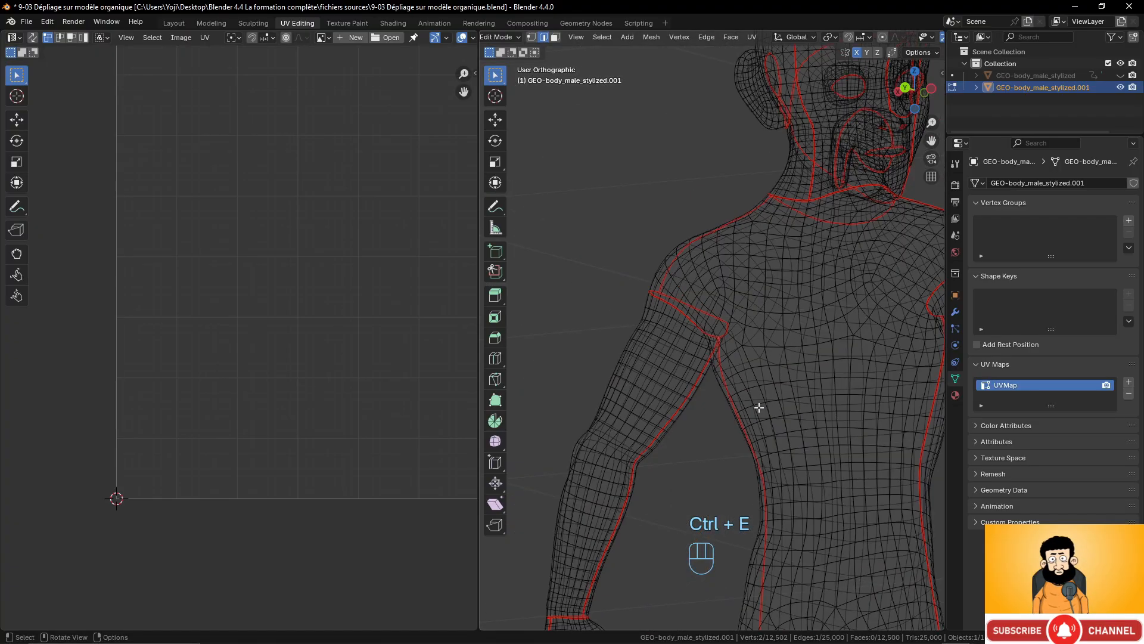
key(a)
key(u)
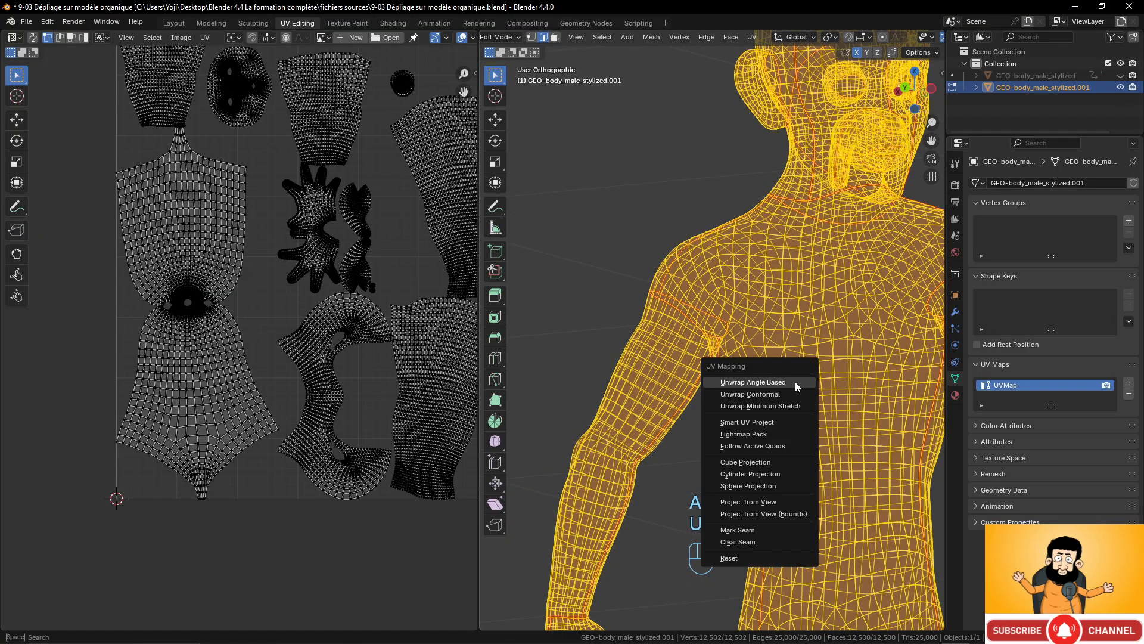
click(795, 381)
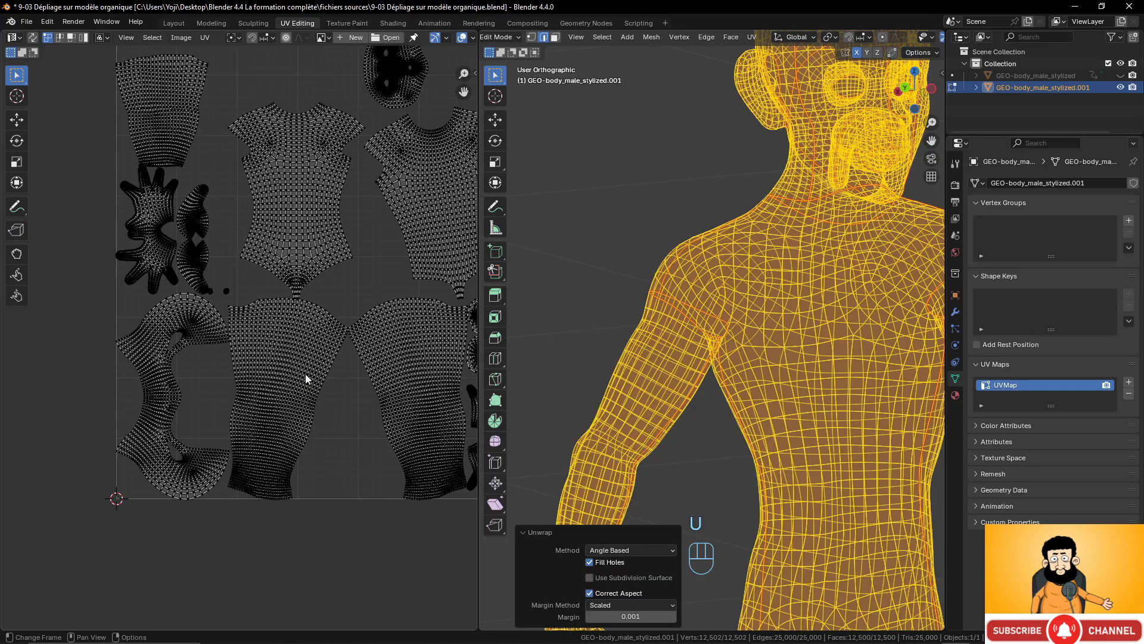
Pick the two separate torso islands in turn in the UV layout to examine the front and back pieces
scroll(305, 374, down, 2)
scroll(341, 289, up, 5)
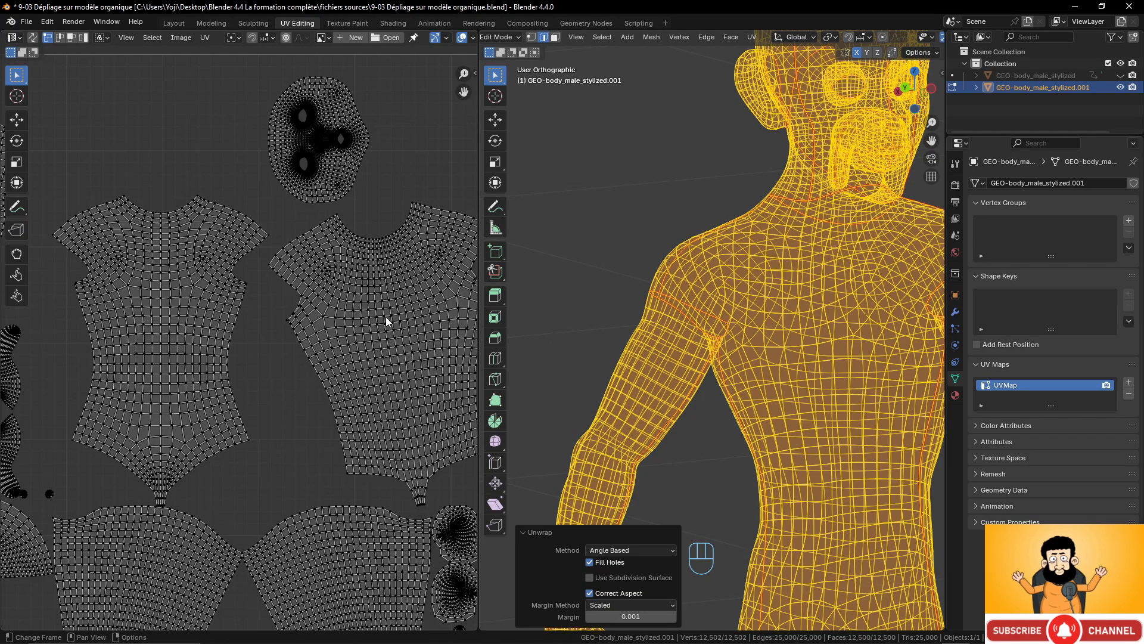
click(384, 317)
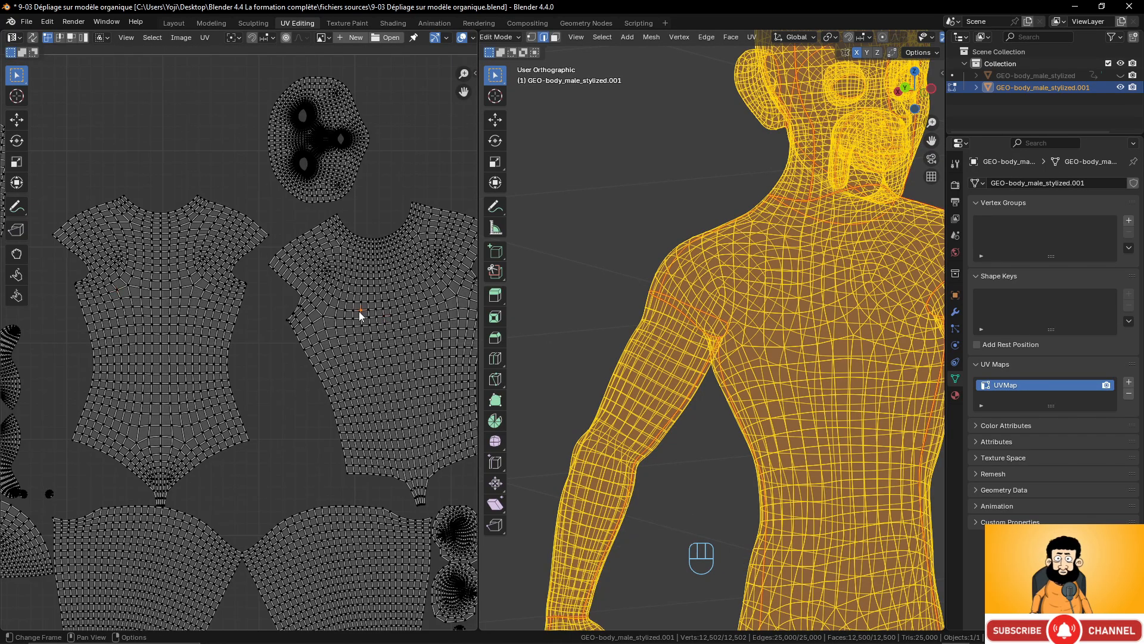
key(l)
click(220, 312)
key(l)
scroll(231, 323, down, 1)
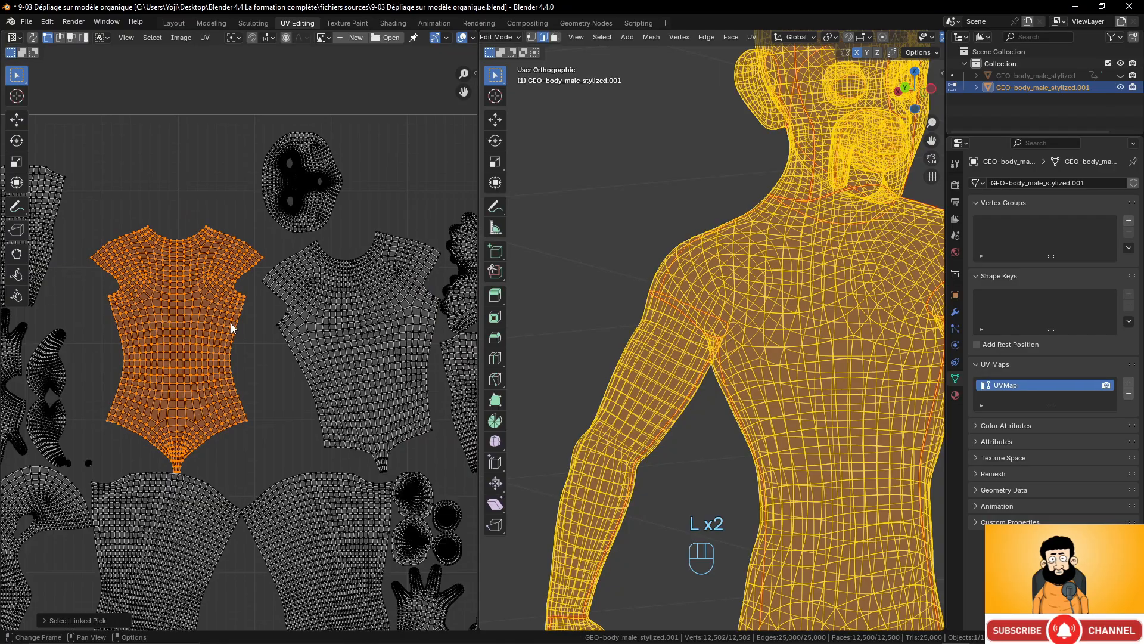
scroll(302, 360, down, 3)
scroll(303, 363, up, 3)
scroll(303, 364, down, 3)
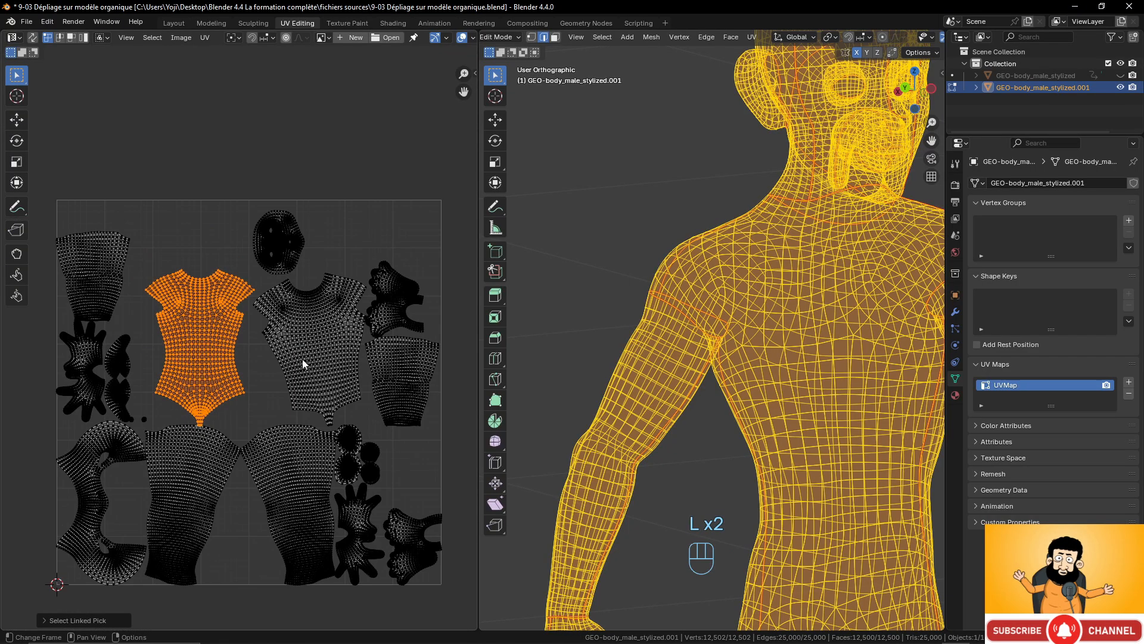
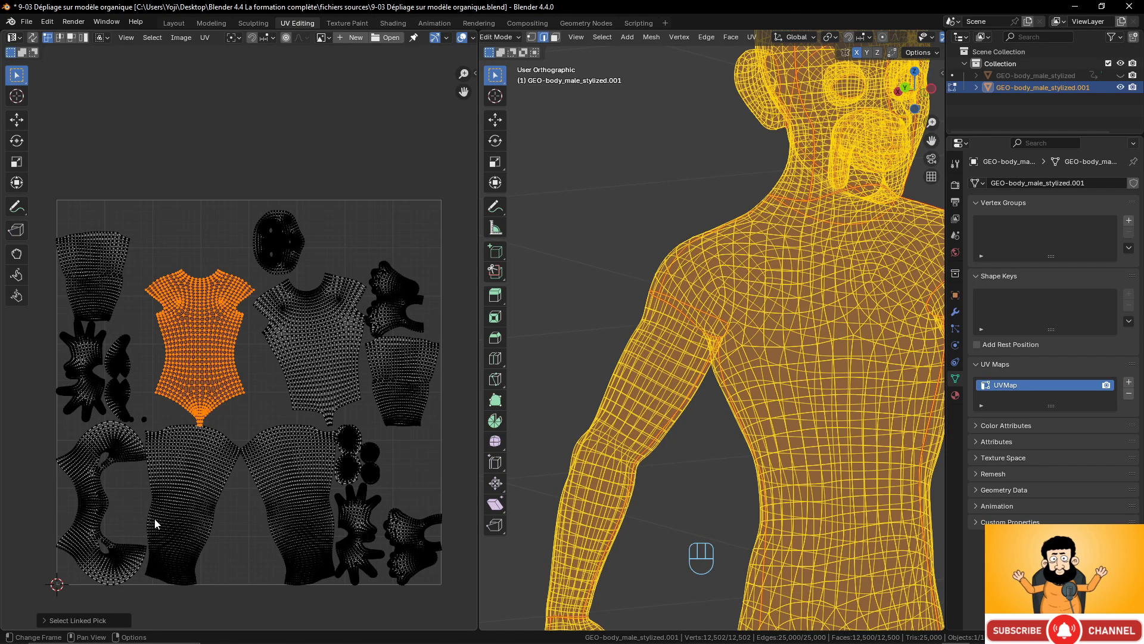
Turn off X-ray, select the centre edge path down the front of the neck from the chin seam to the neck-base seam, and mark it as a seam
scroll(155, 520, up, 2)
shift+middle_drag(152, 508, 341, 313)
scroll(230, 400, up, 3)
shift+middle_drag(231, 381, 296, 368)
scroll(760, 281, down, 3)
mouse_move(760, 281)
middle_down()
mouse_move(619, 287)
mouse_move(703, 301)
mouse_move(709, 286)
mouse_move(874, 273)
mouse_move(718, 360)
mouse_move(685, 326)
middle_up()
key(alt+z)
scroll(711, 285, up, 3)
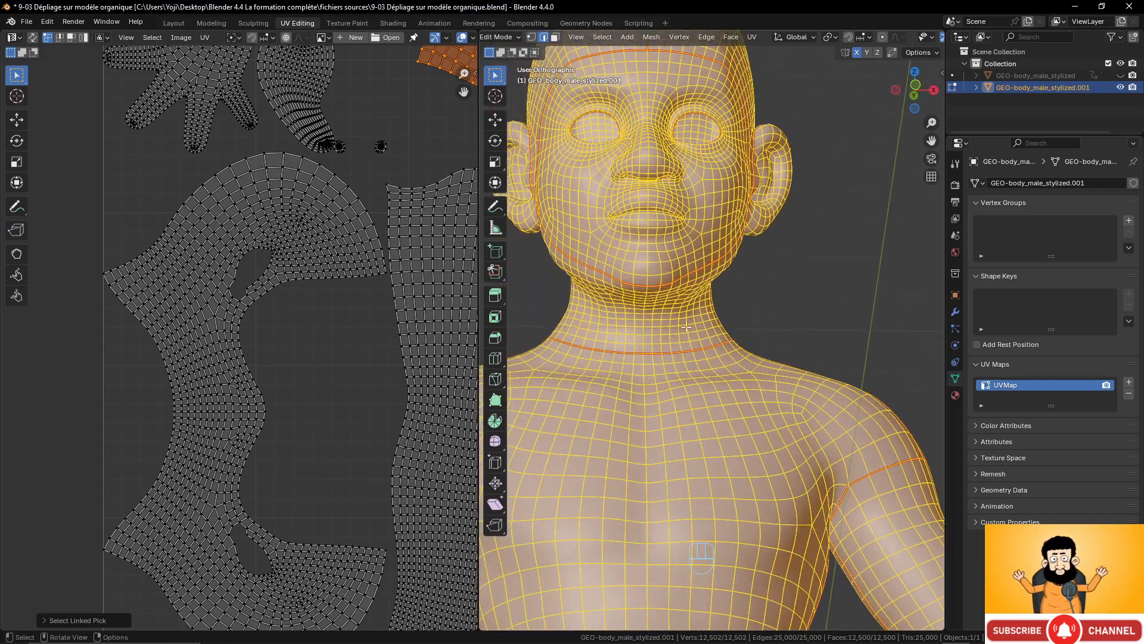
click(646, 289)
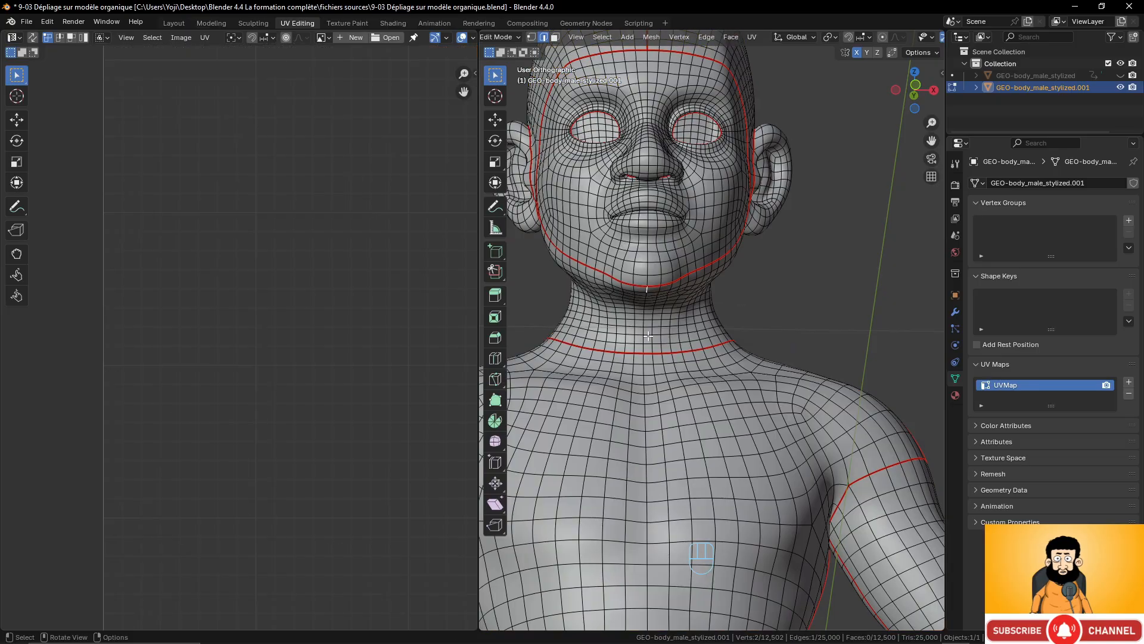
ctrl+click(644, 347)
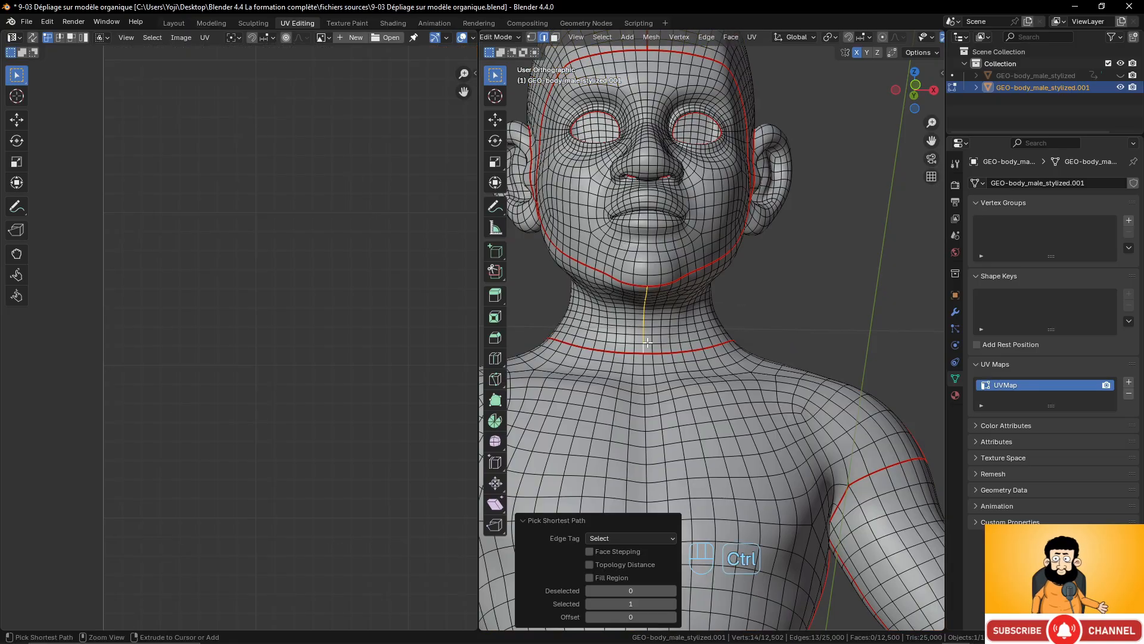
key(ctrl+e)
click(696, 299)
Unwrap the entire mesh with the Angle Based method to apply the front neck seam
key(a)
key(u)
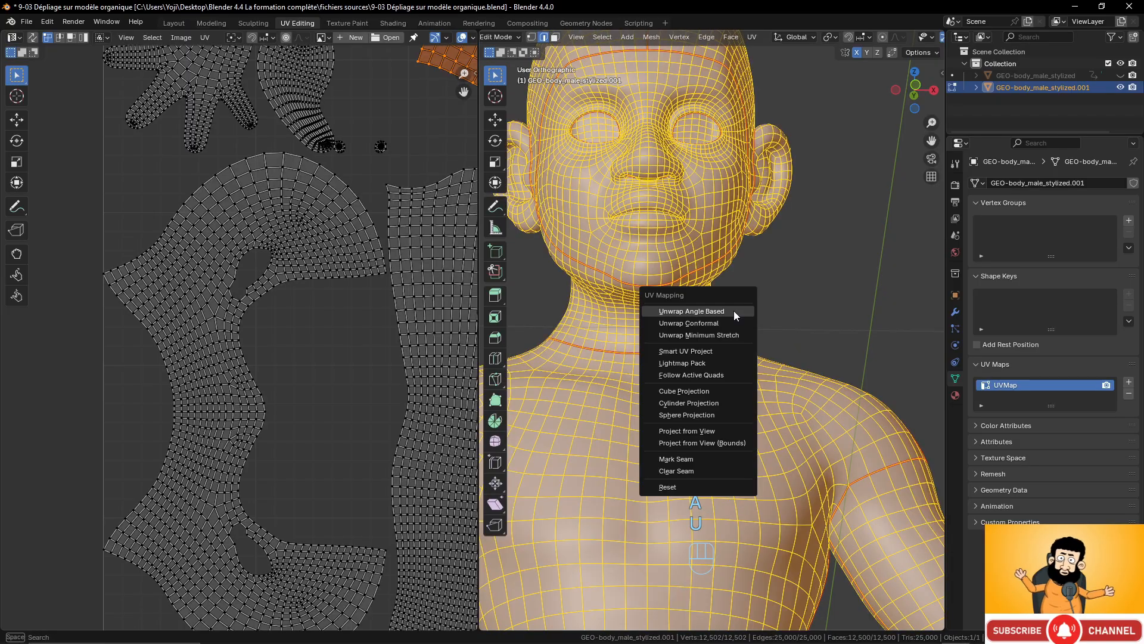
click(734, 309)
Examine the re-unwrapped UV layout, checking the split head and neck, arm, leg, hand and torso islands
scroll(259, 381, down, 4)
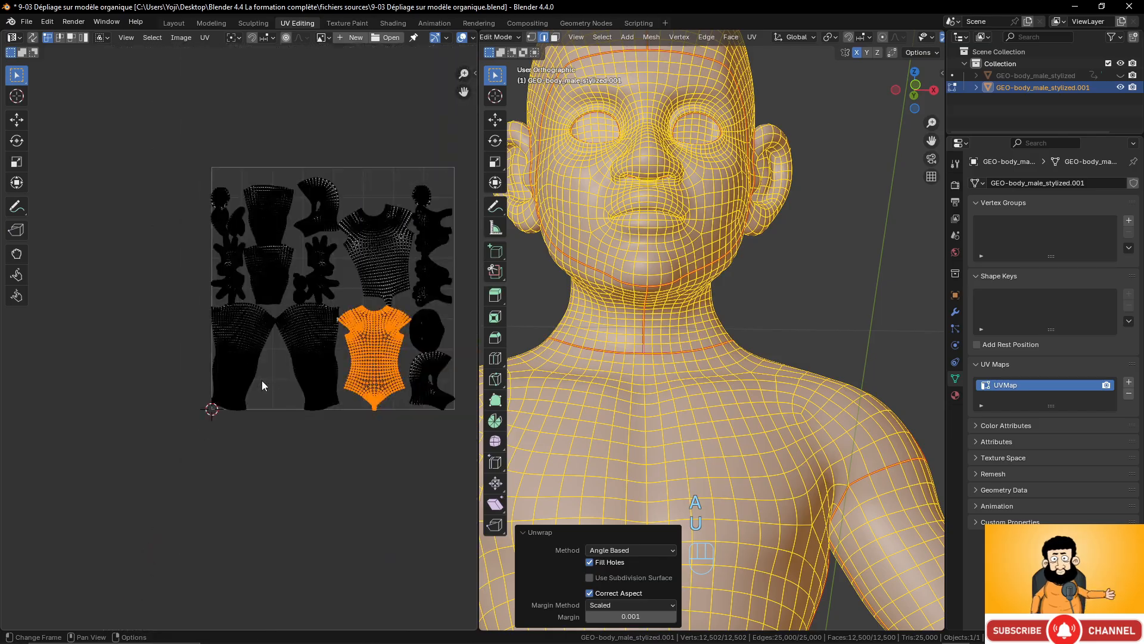
scroll(280, 369, up, 2)
scroll(316, 289, down, 3)
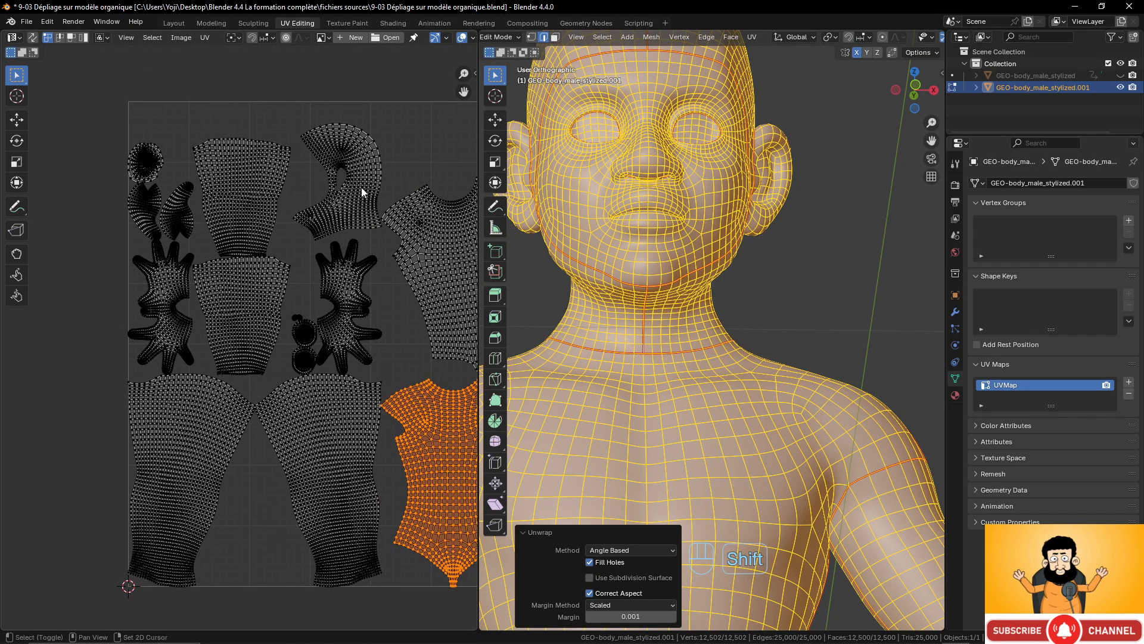
scroll(361, 187, up, 2)
scroll(334, 331, down, 3)
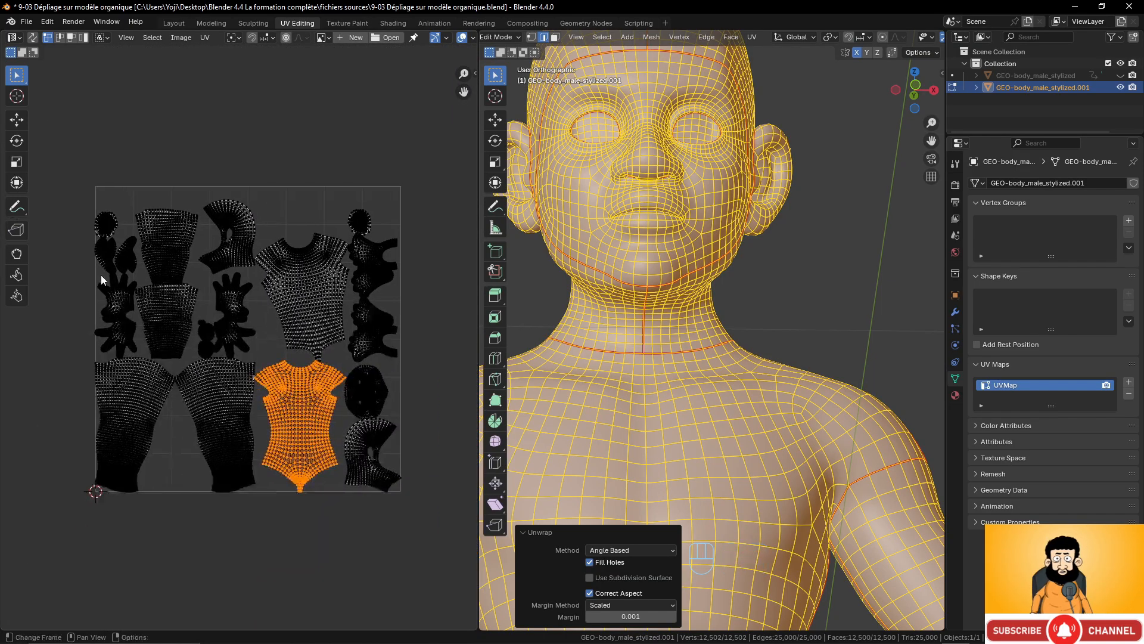
scroll(239, 358, up, 3)
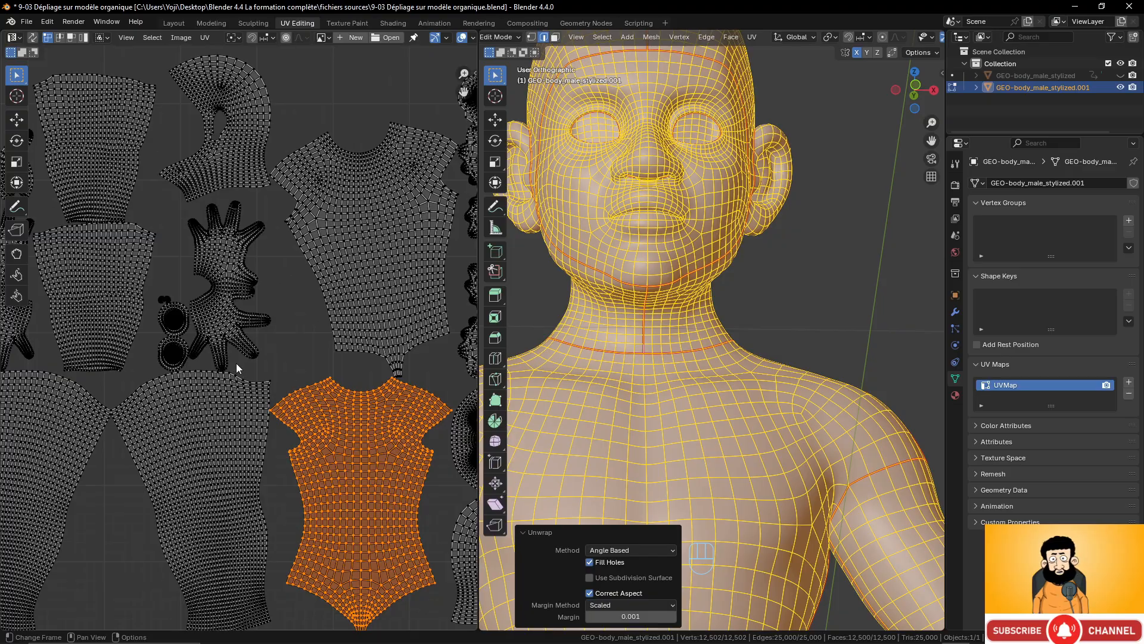
scroll(253, 323, down, 3)
scroll(254, 322, up, 2)
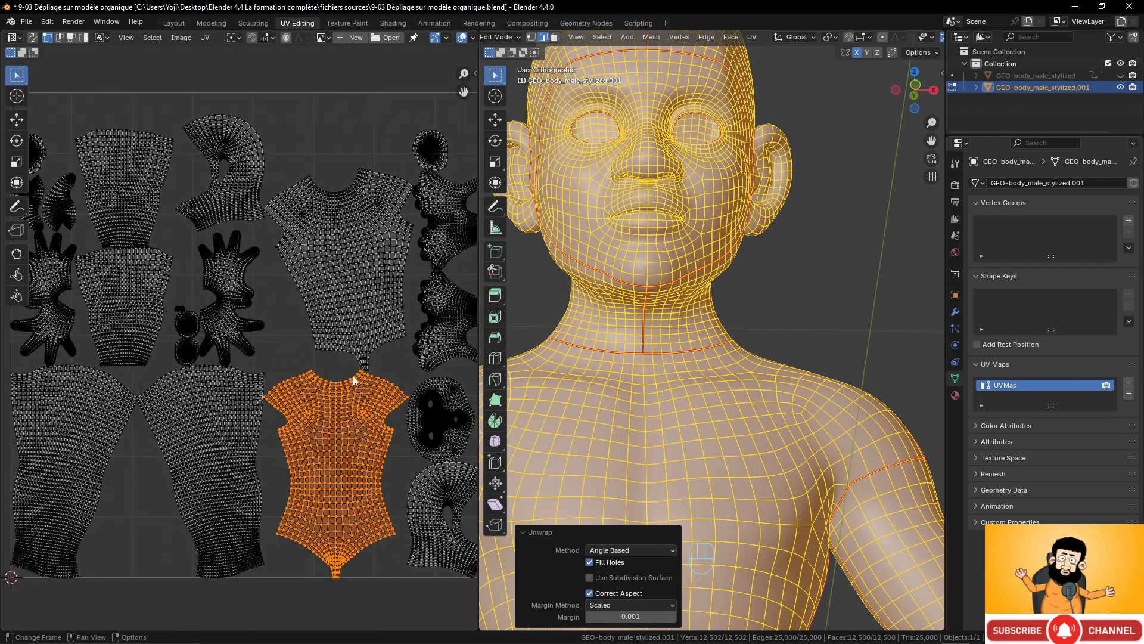
Widen the UV editor and select the linked island of the hand beside the back of the leg and arm pieces
drag(481, 326, 788, 326)
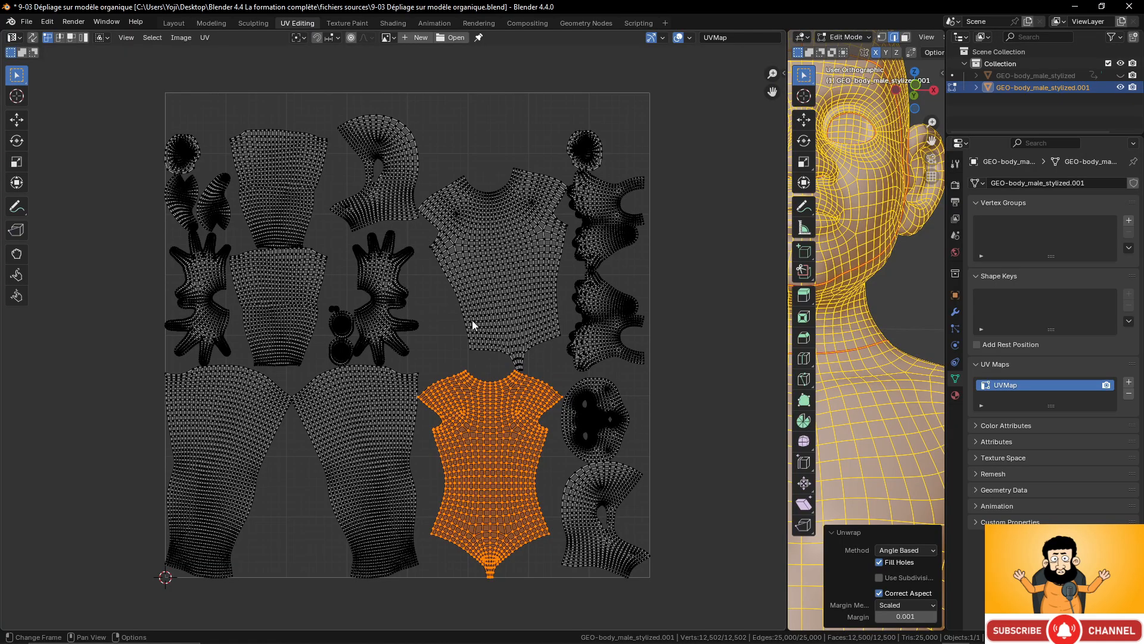
scroll(393, 344, up, 3)
click(410, 240)
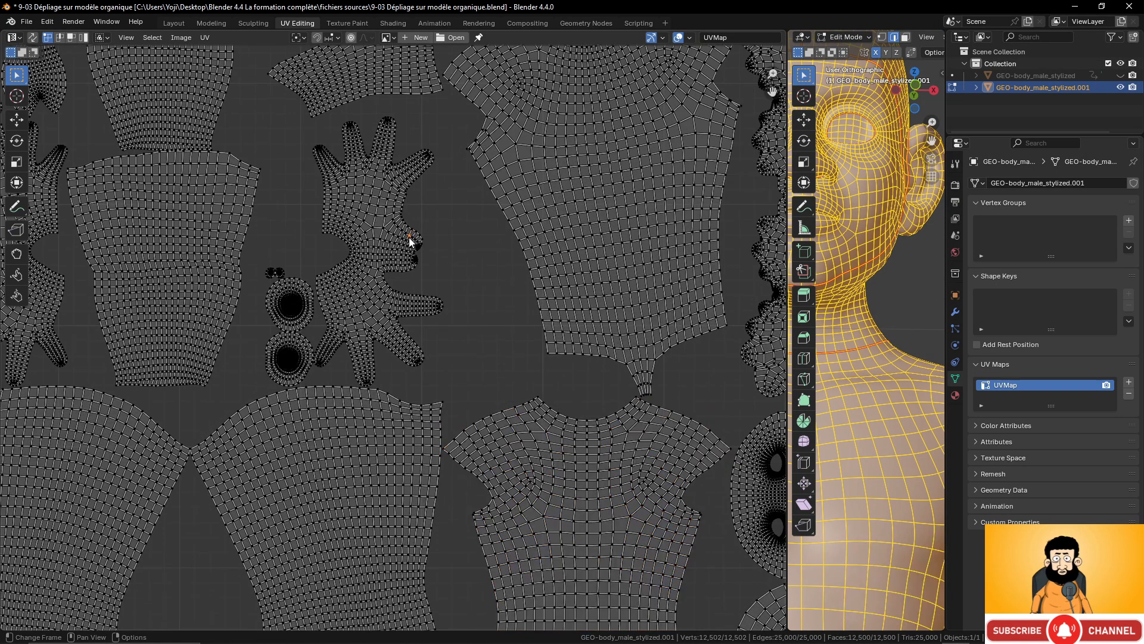
key(l)
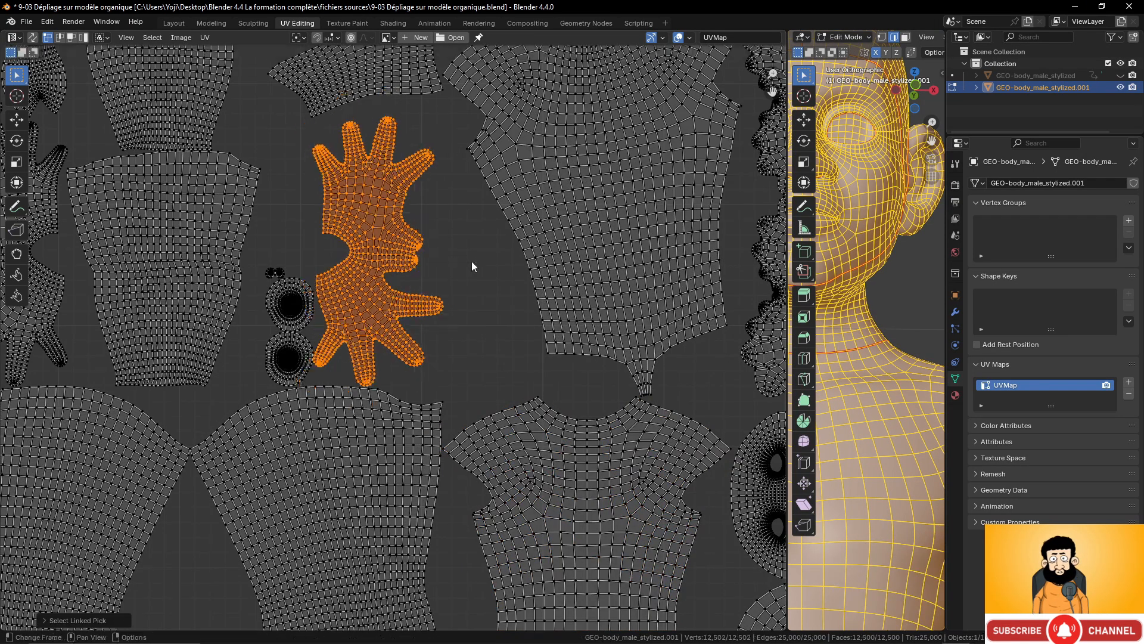
scroll(468, 257, down, 1)
scroll(467, 259, down, 2)
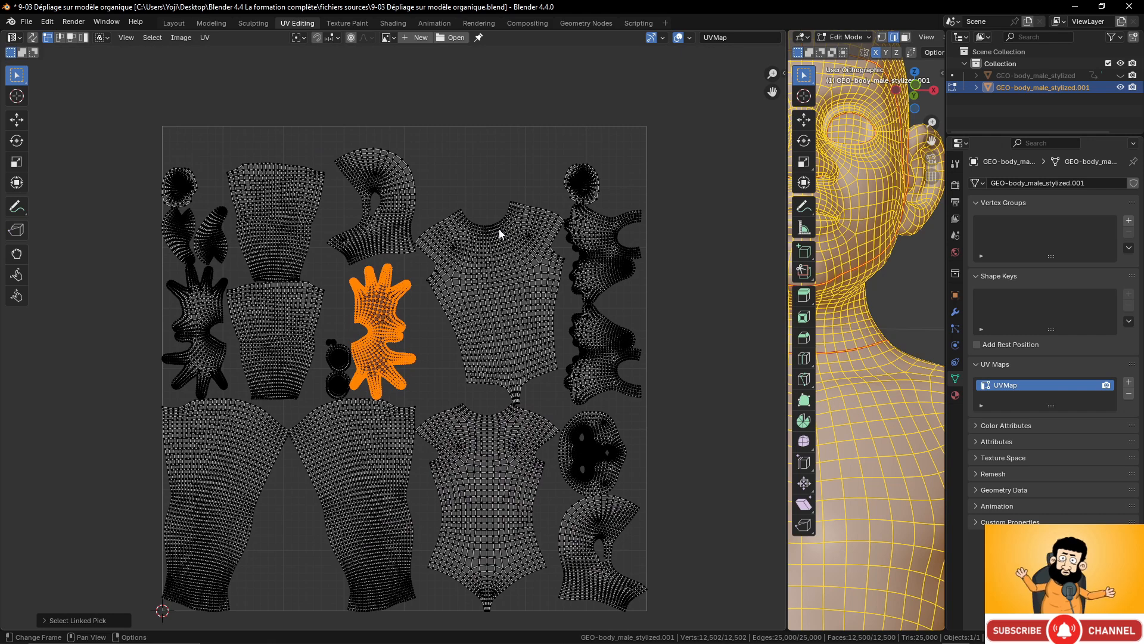
Select all UV islands and pack them using Exact Shape (Concave), with scaling, Any rotation and a 0.001 scaled margin
drag(634, 571, 668, 615)
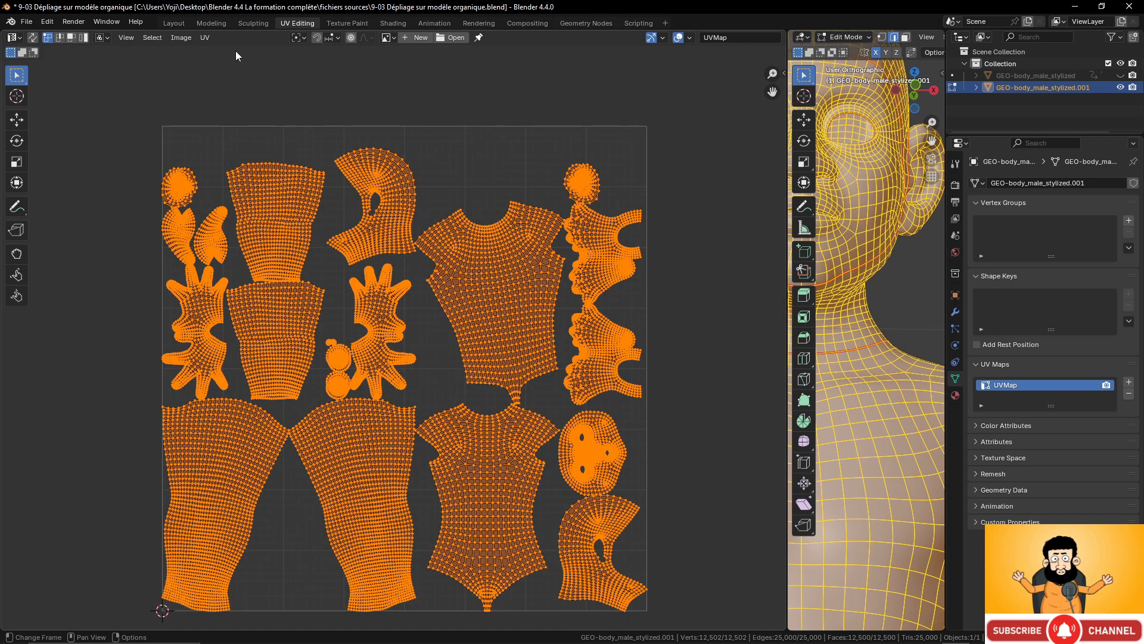
click(206, 35)
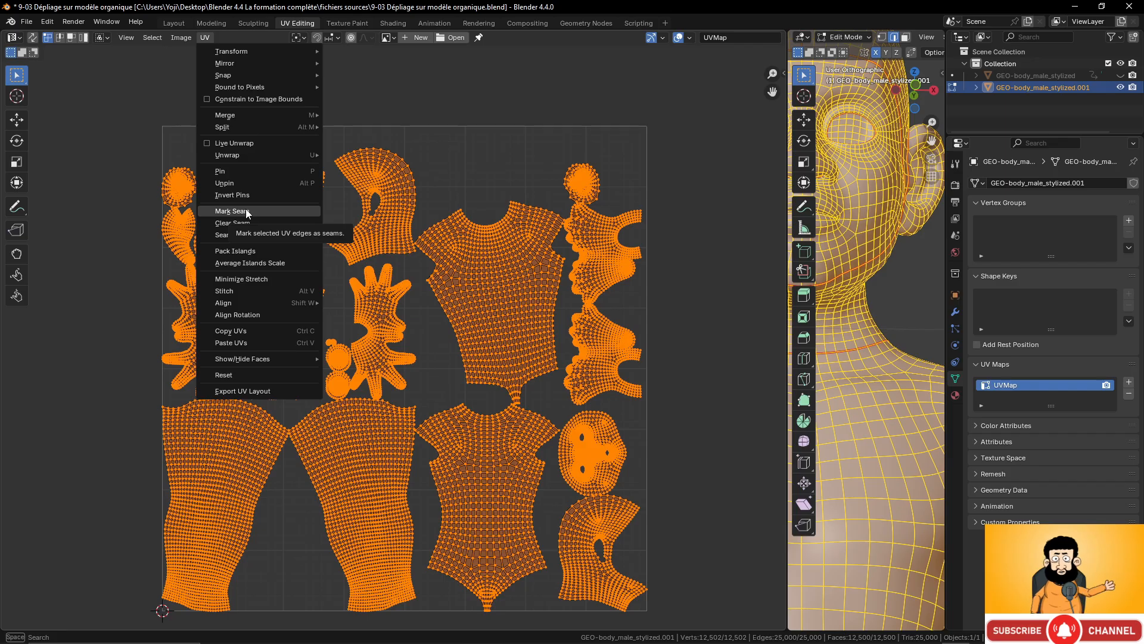
click(255, 252)
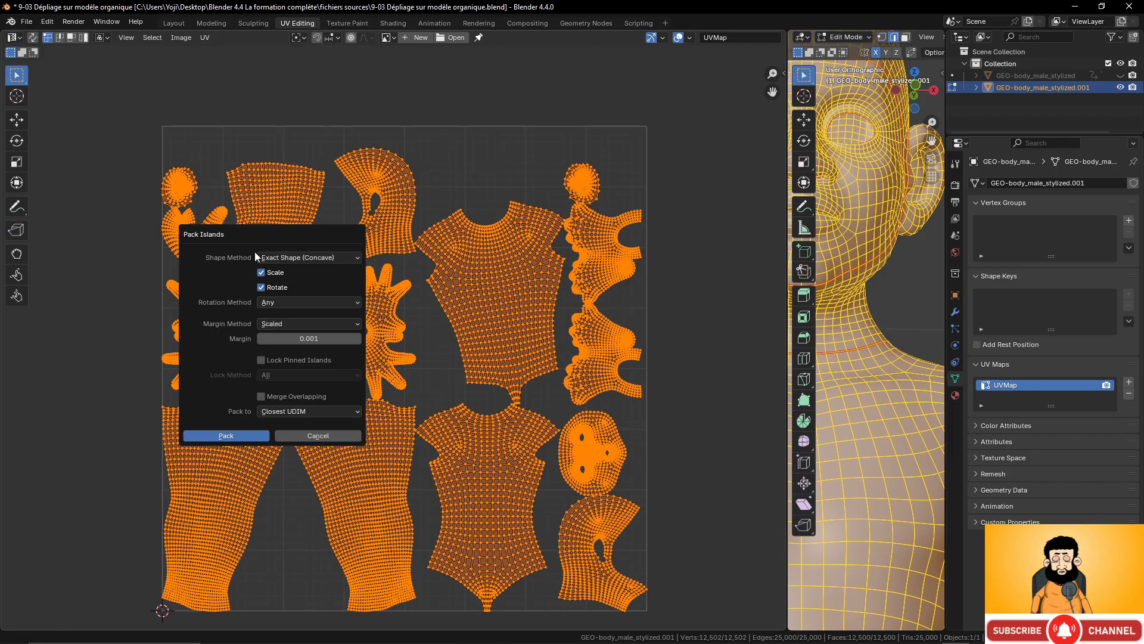
click(227, 436)
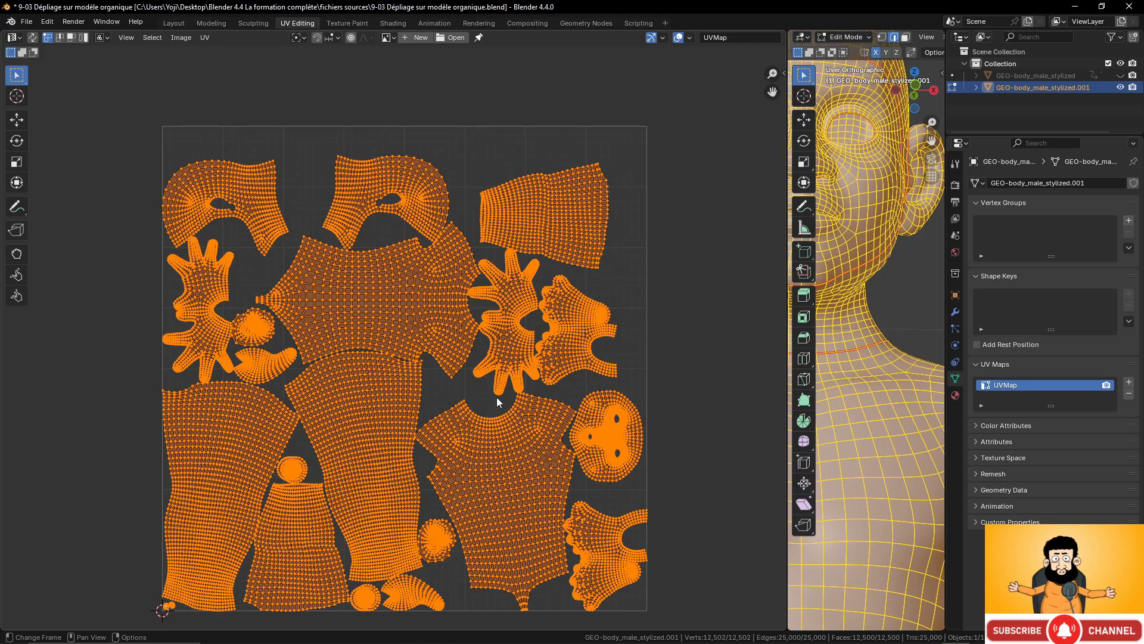
scroll(498, 400, down, 4)
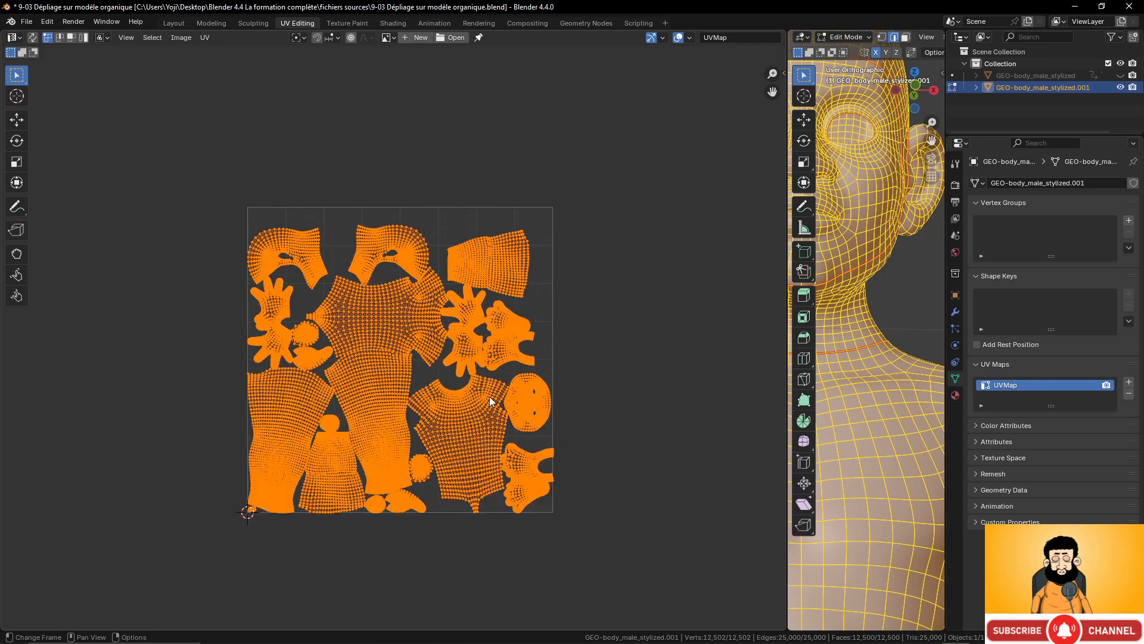
Check the gaps between the torso and leg islands, and repack all UV islands with a margin of 0.02
scroll(480, 401, up, 5)
scroll(476, 400, down, 3)
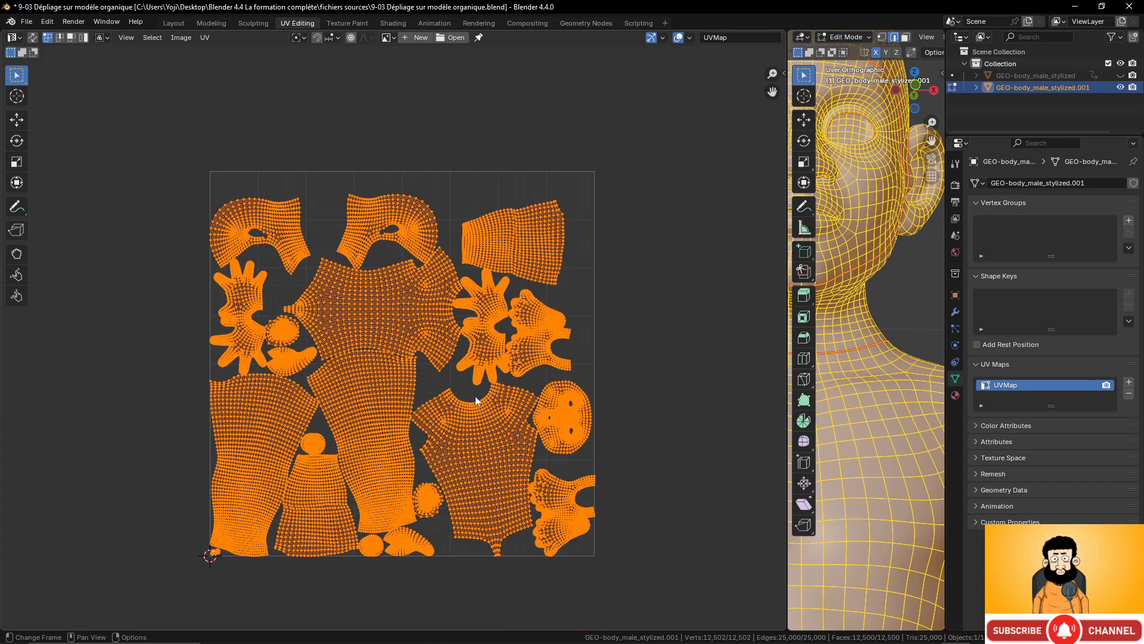
scroll(476, 401, up, 1)
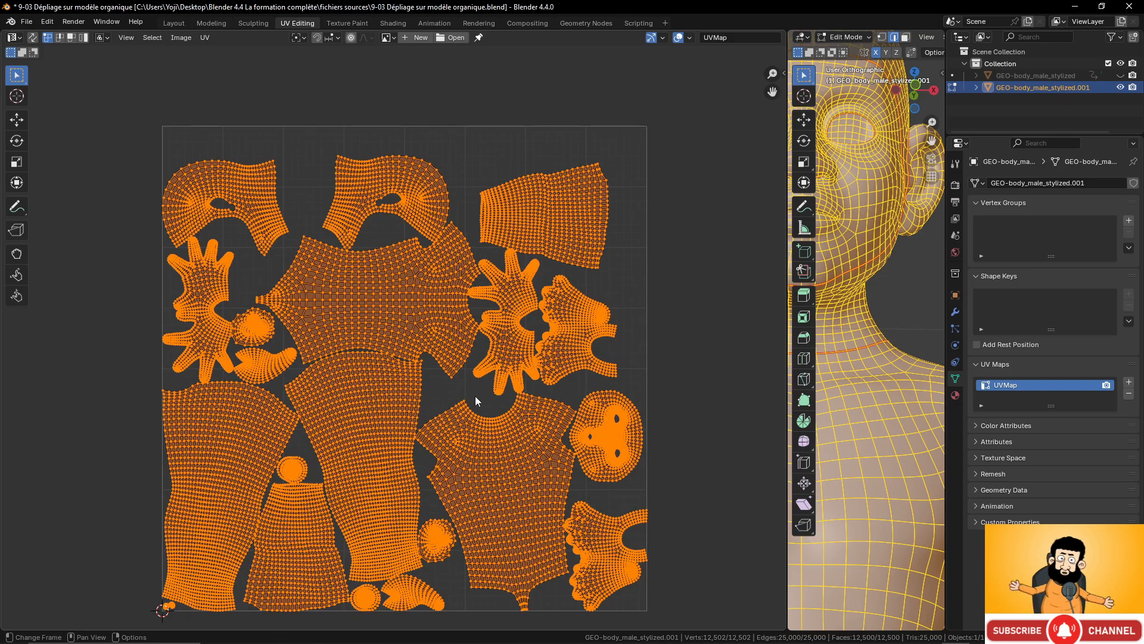
scroll(475, 396, up, 2)
scroll(471, 398, up, 5)
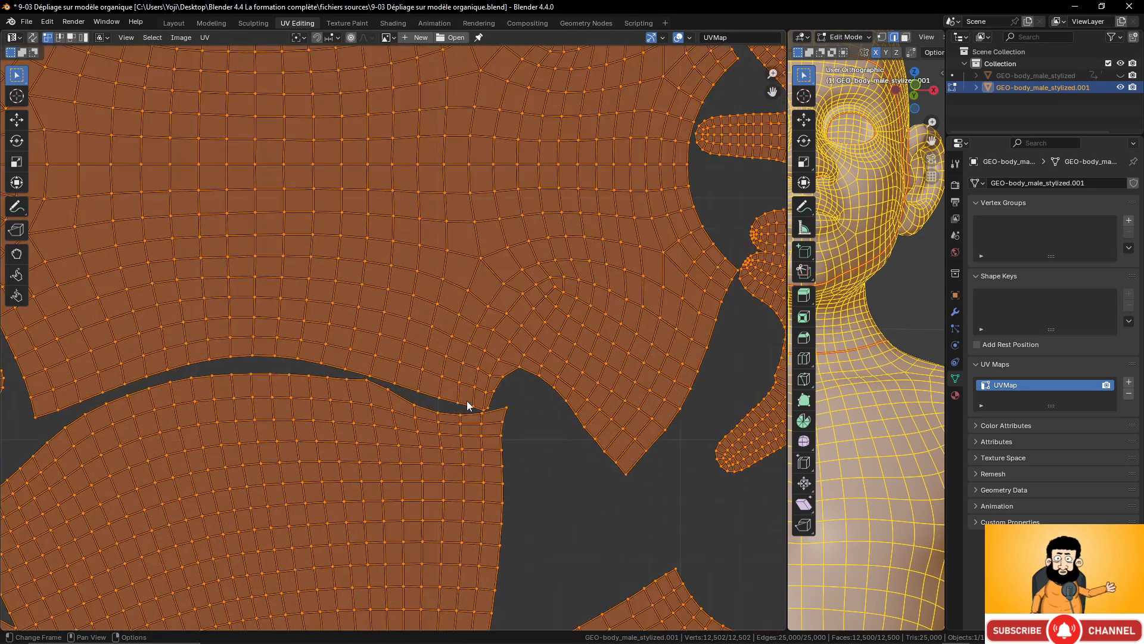
scroll(432, 368, down, 6)
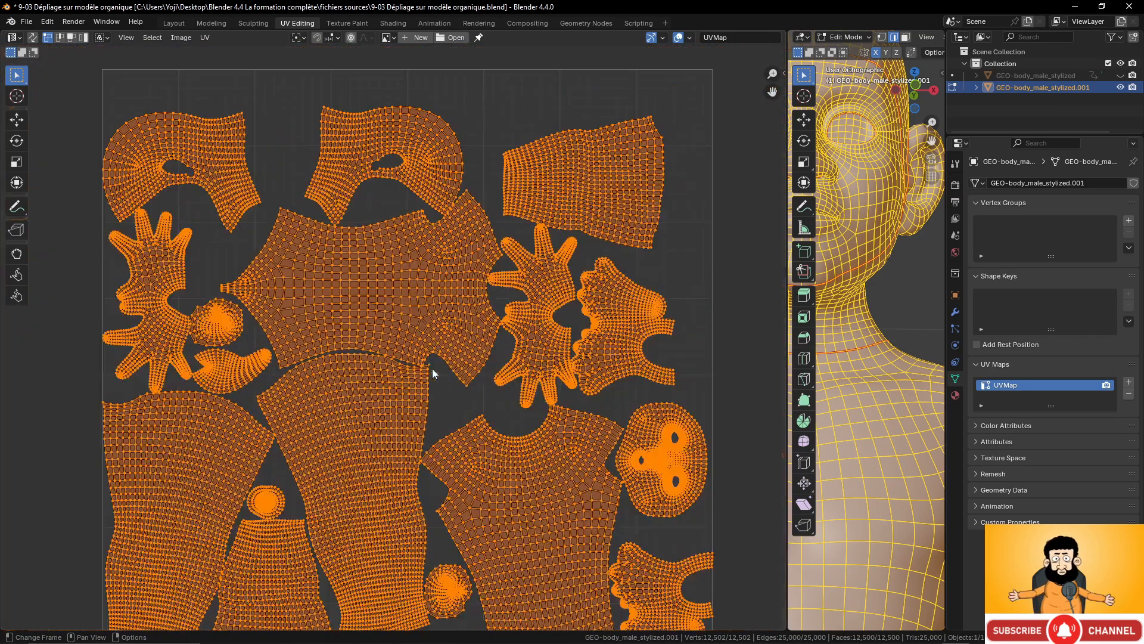
click(188, 40)
mouse_move(208, 38)
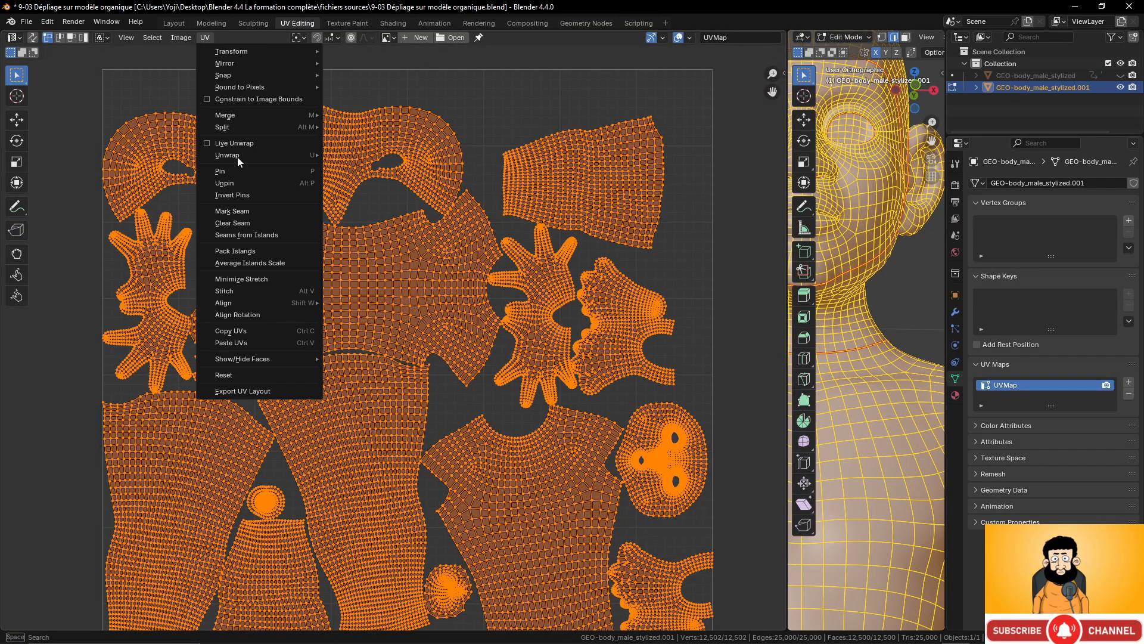
click(241, 250)
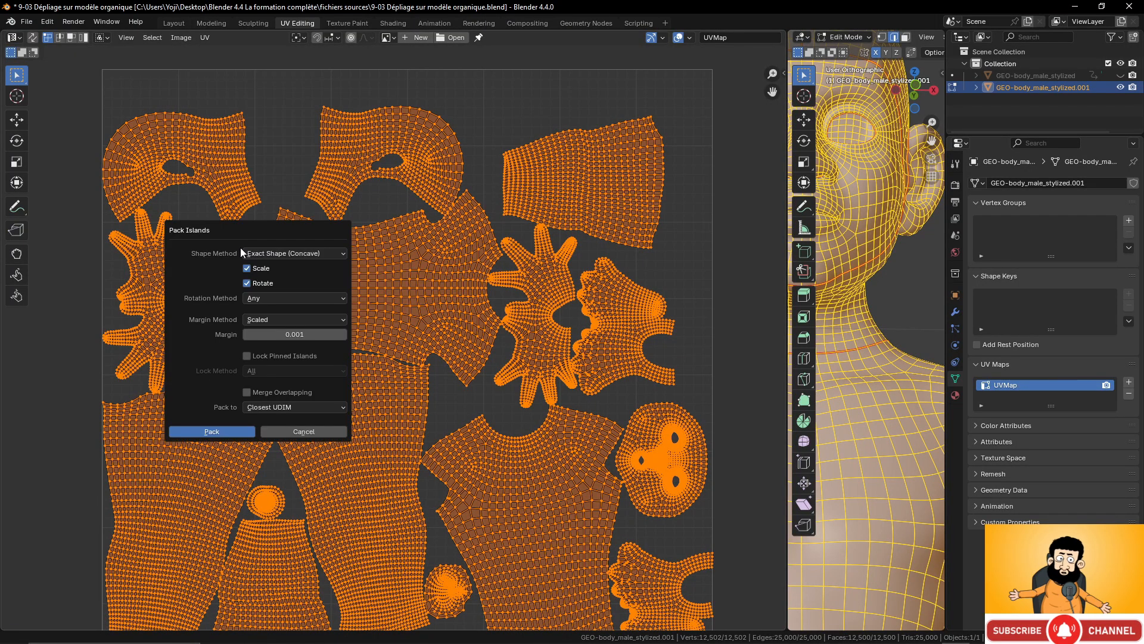
click(285, 334)
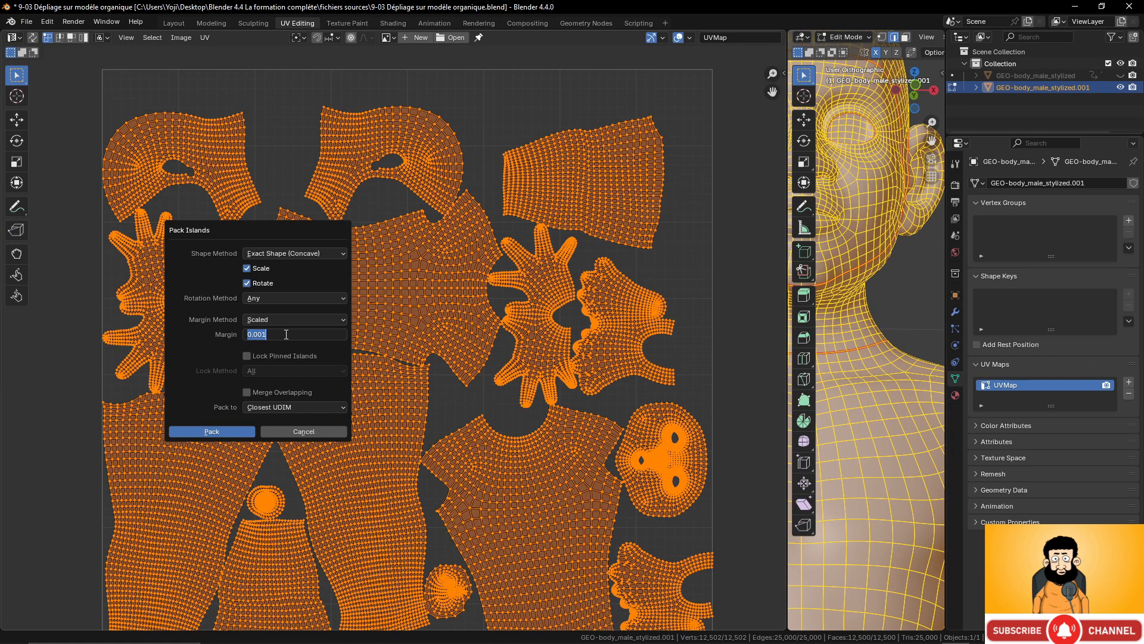
text(0.02)
key(Return)
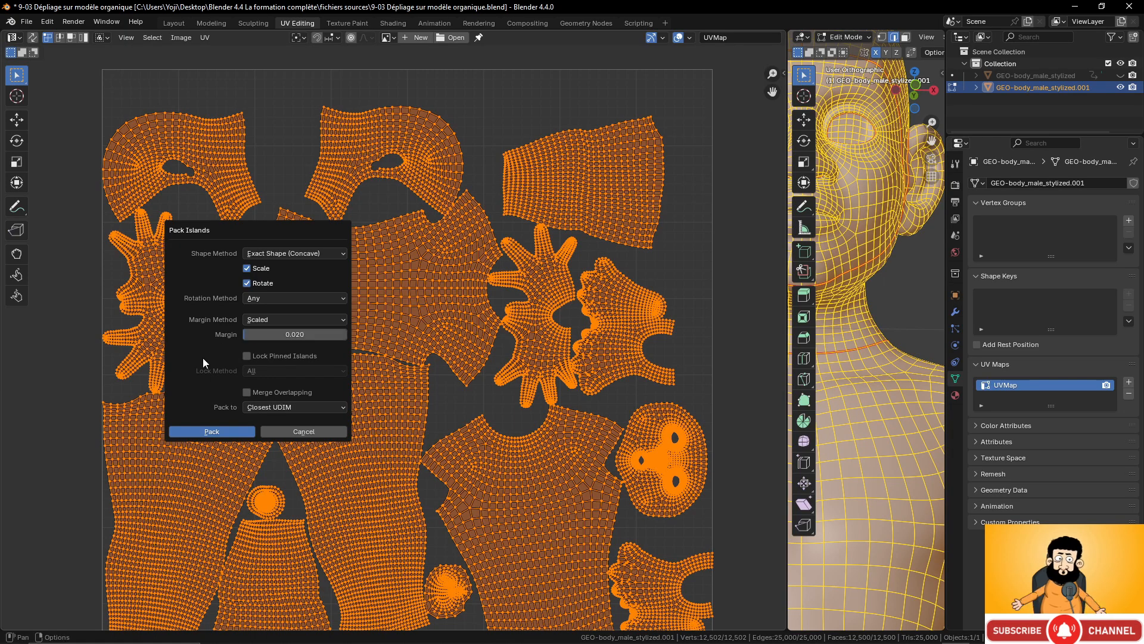
click(227, 431)
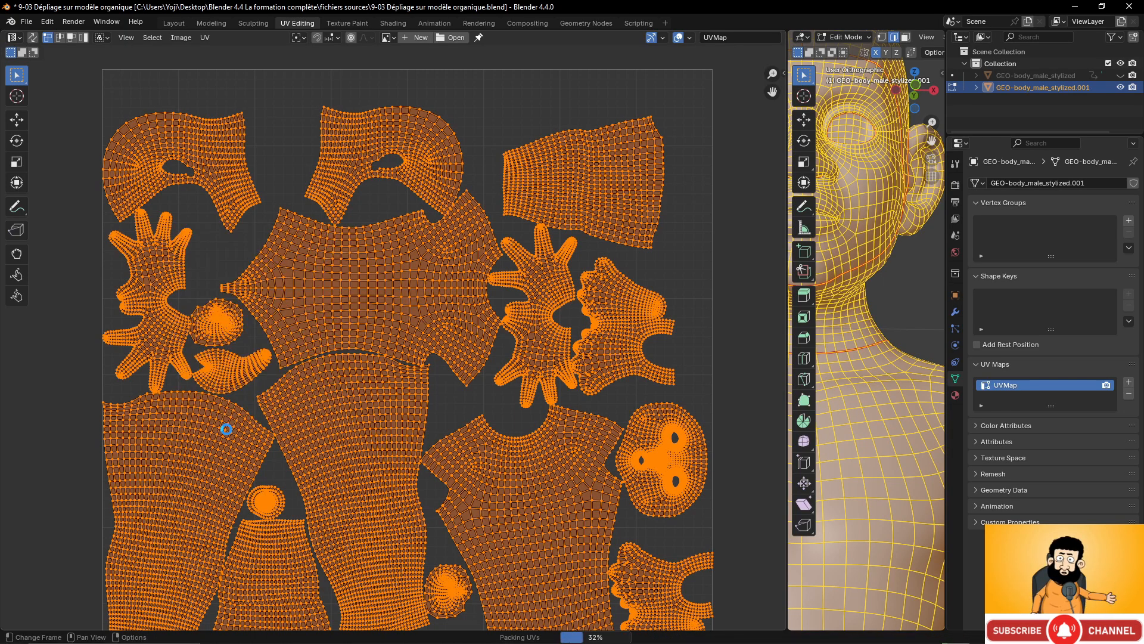
Repack all UV islands with a tighter margin of 0.002, keeping Exact Shape (Concave), Scaled margin and Any rotation
scroll(393, 334, up, 3)
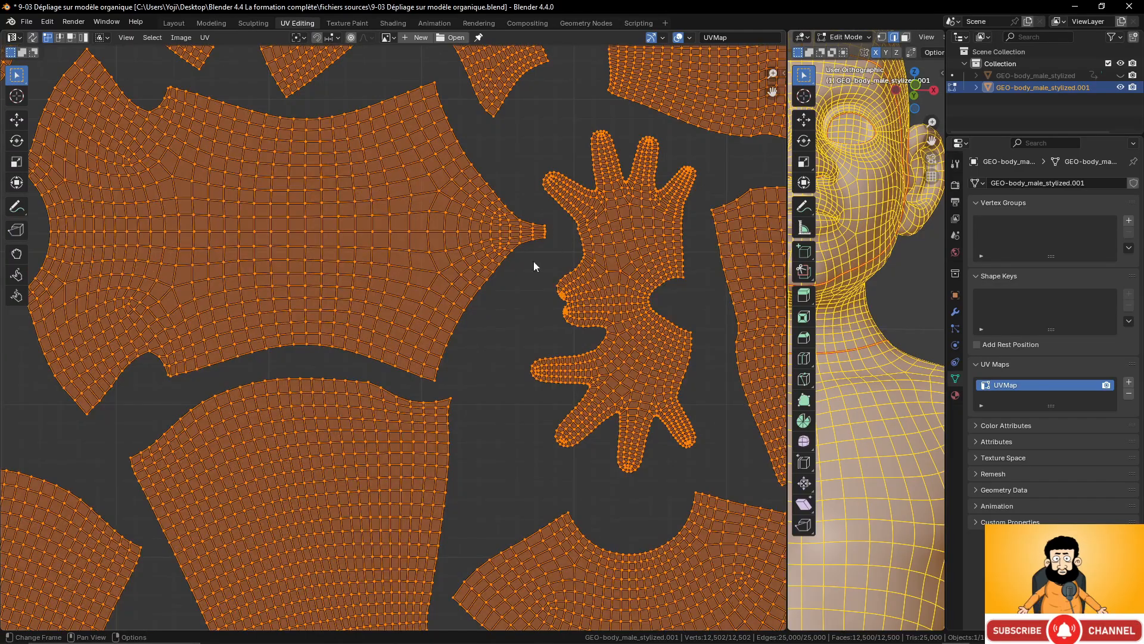
scroll(498, 341, down, 6)
scroll(456, 410, up, 2)
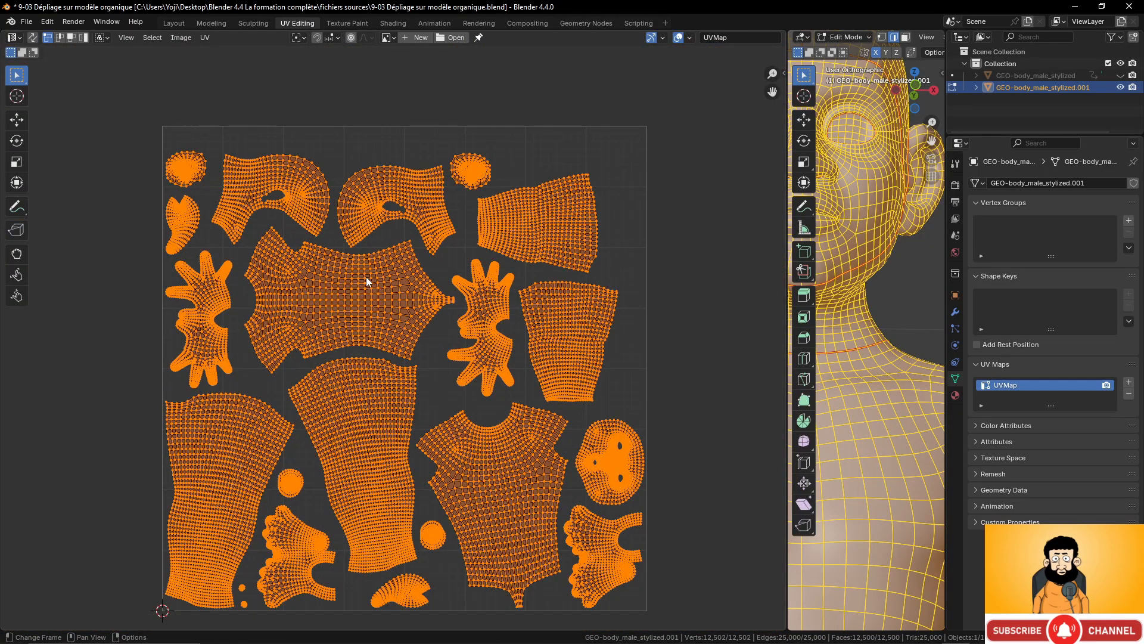
scroll(366, 277, up, 4)
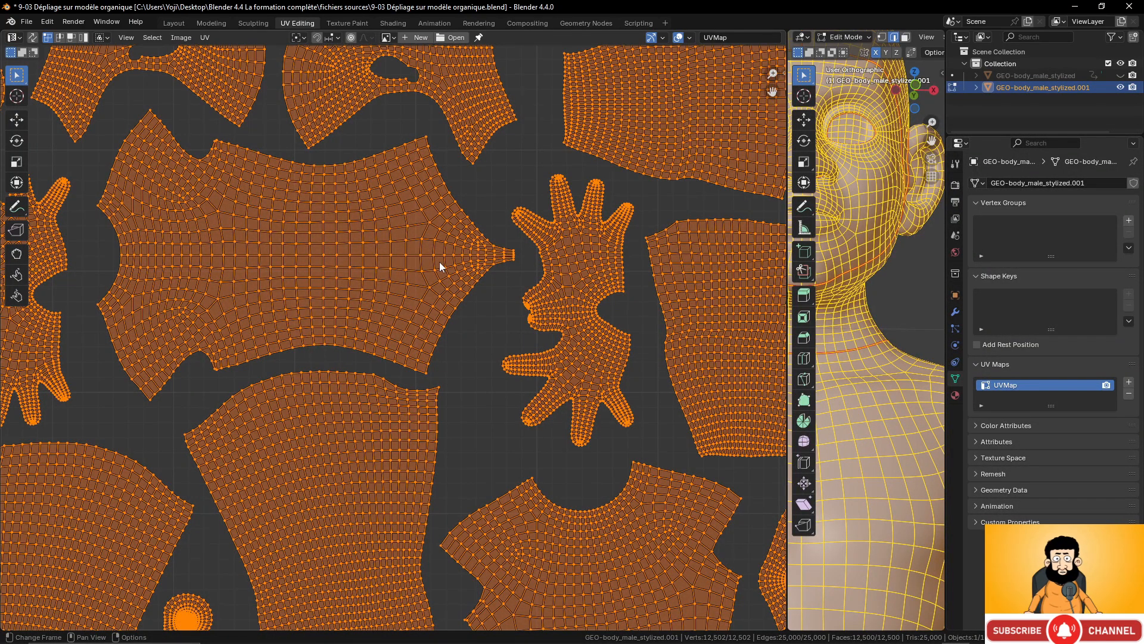
scroll(438, 262, down, 3)
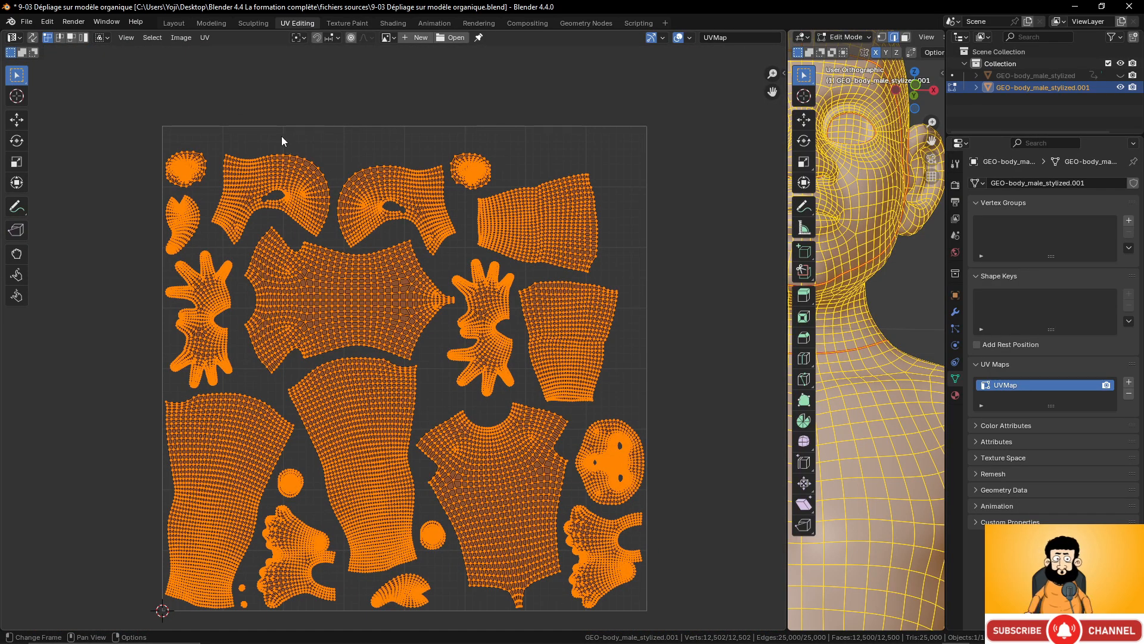
click(206, 38)
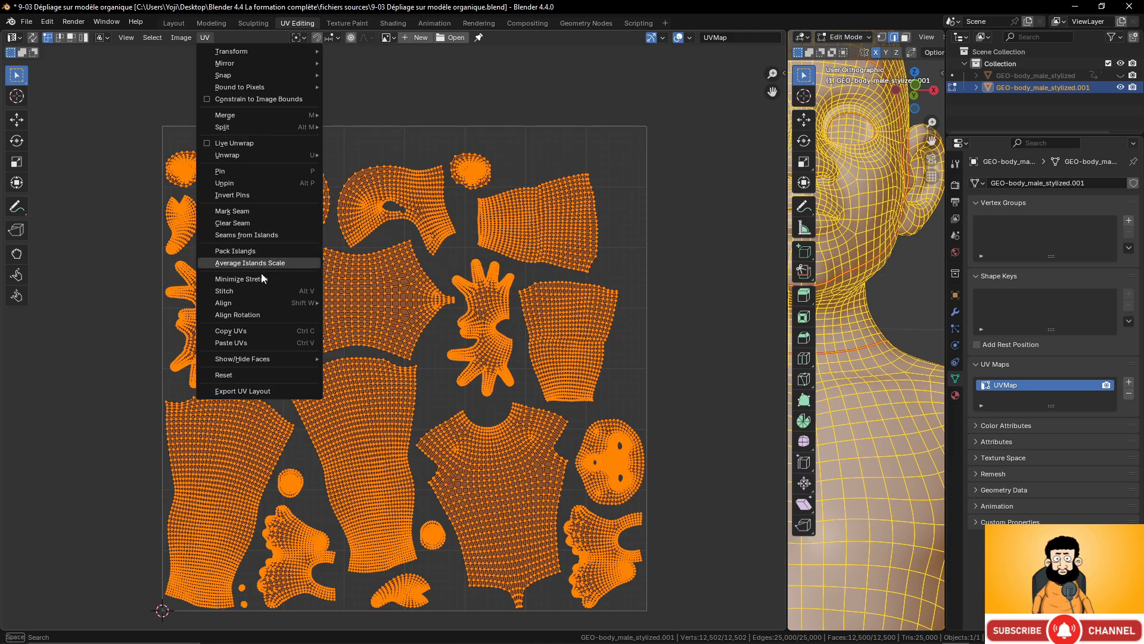
click(236, 251)
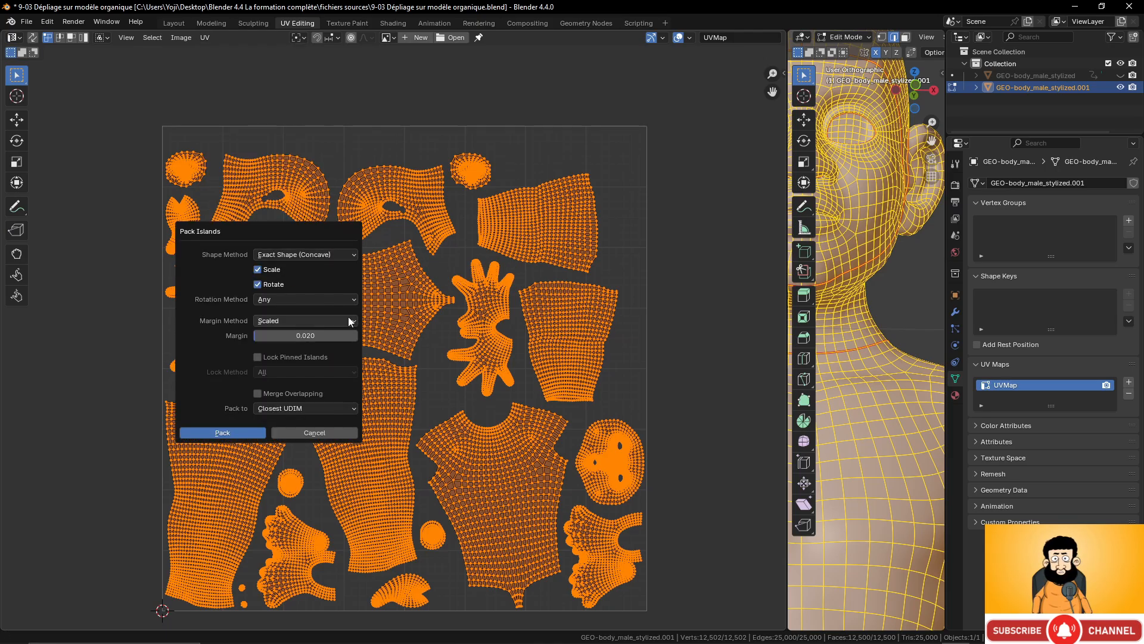
click(284, 335)
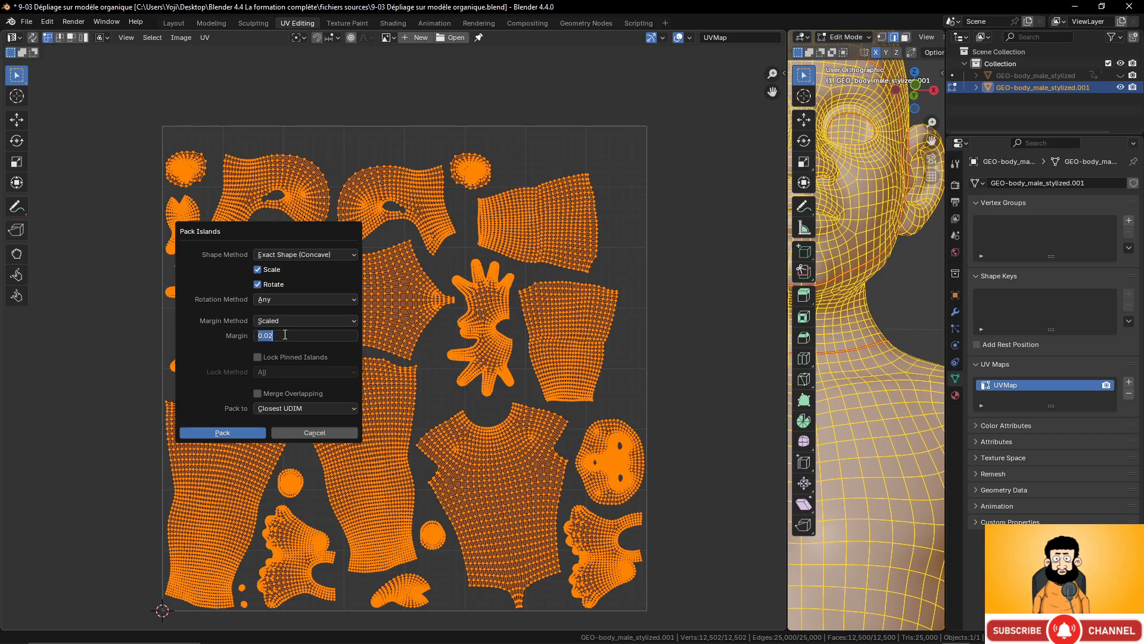
text(0.002)
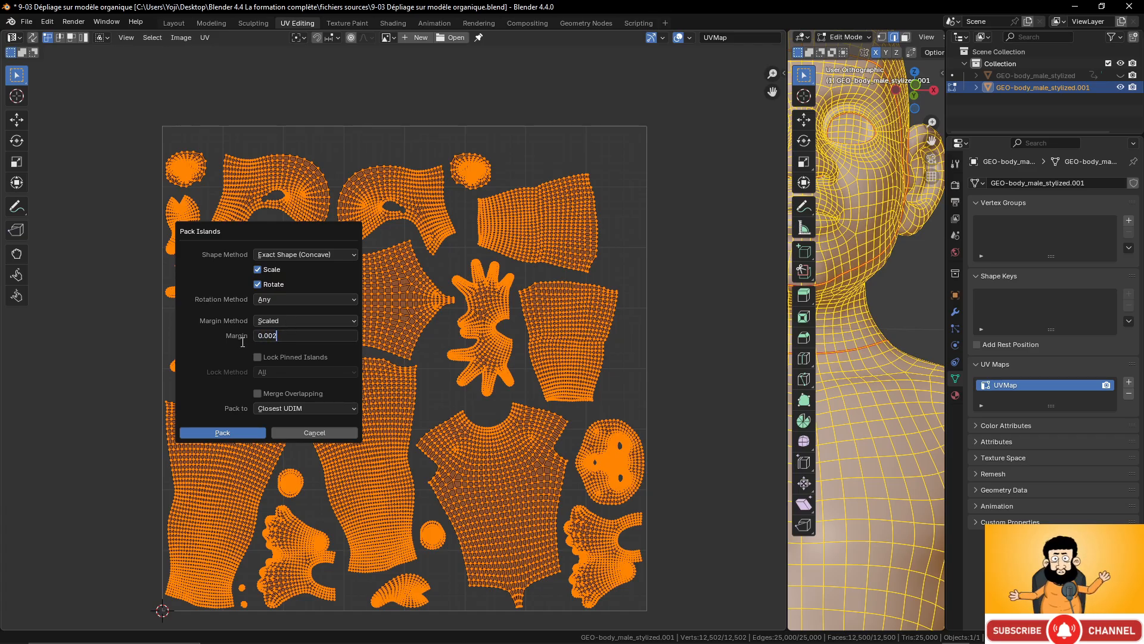
key(Return)
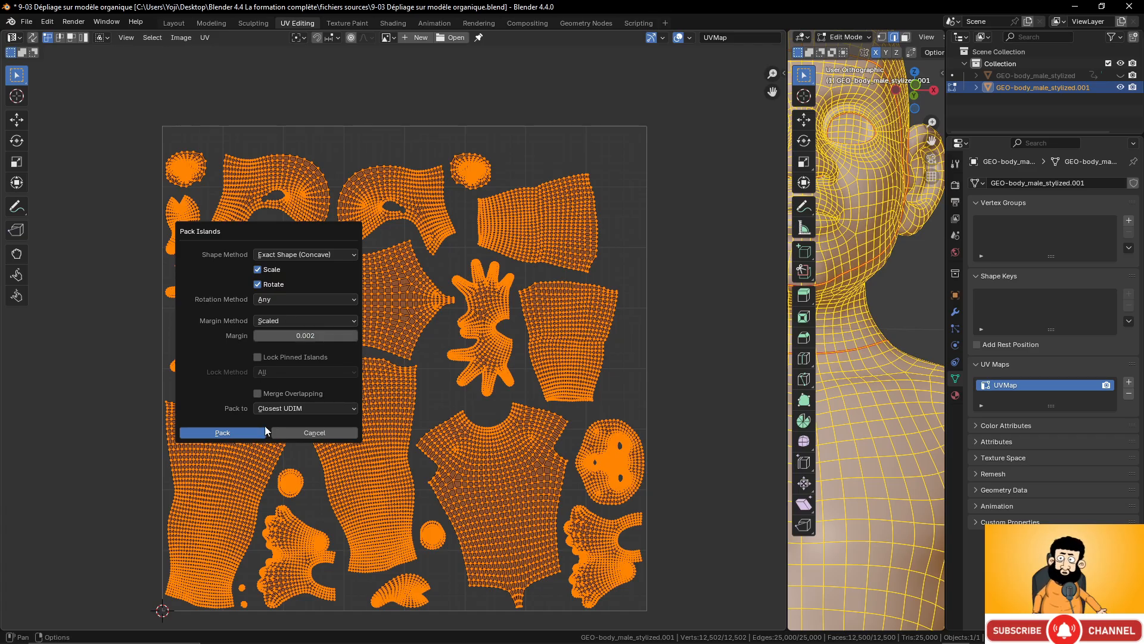
click(247, 434)
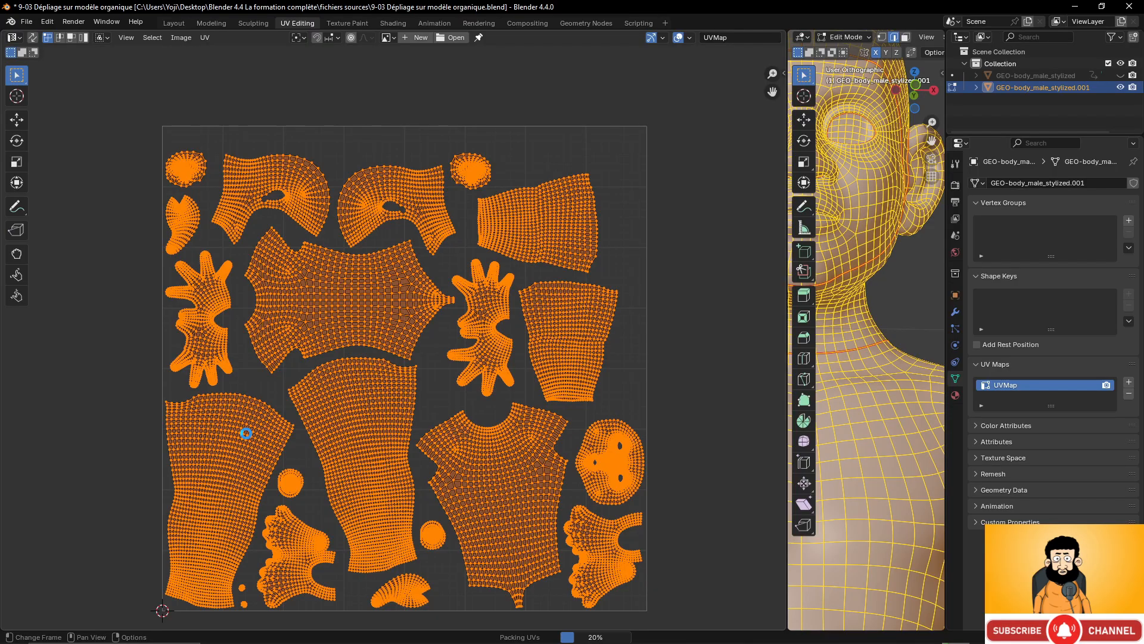
Select the entire face island and scale it up to about 2.3 times its size for more texture detail
scroll(465, 355, up, 12)
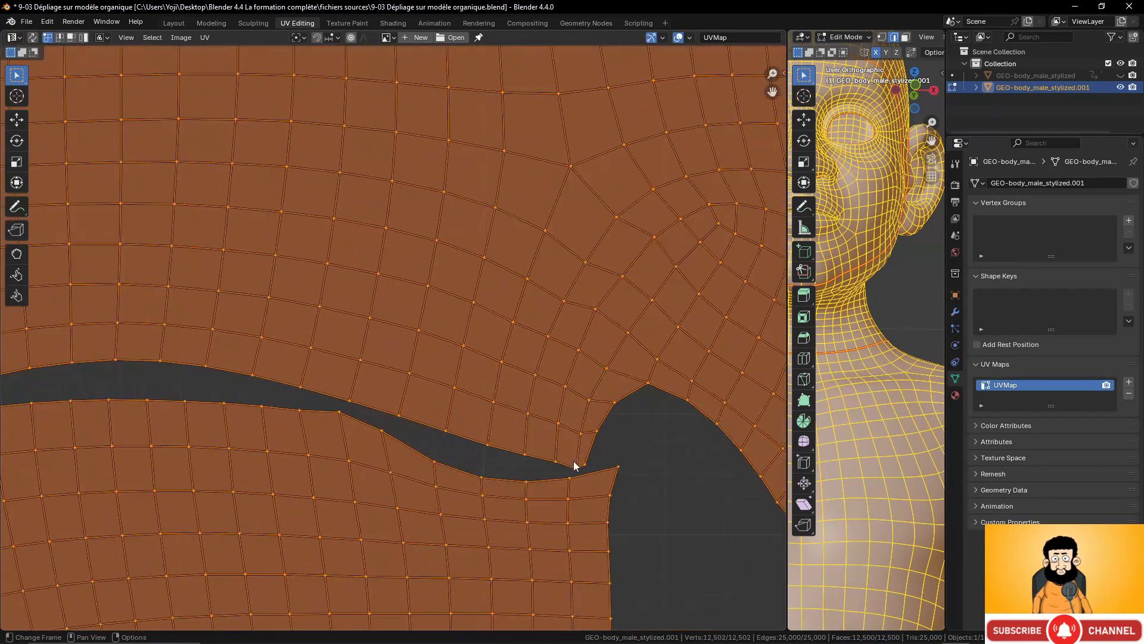
scroll(345, 350, down, 12)
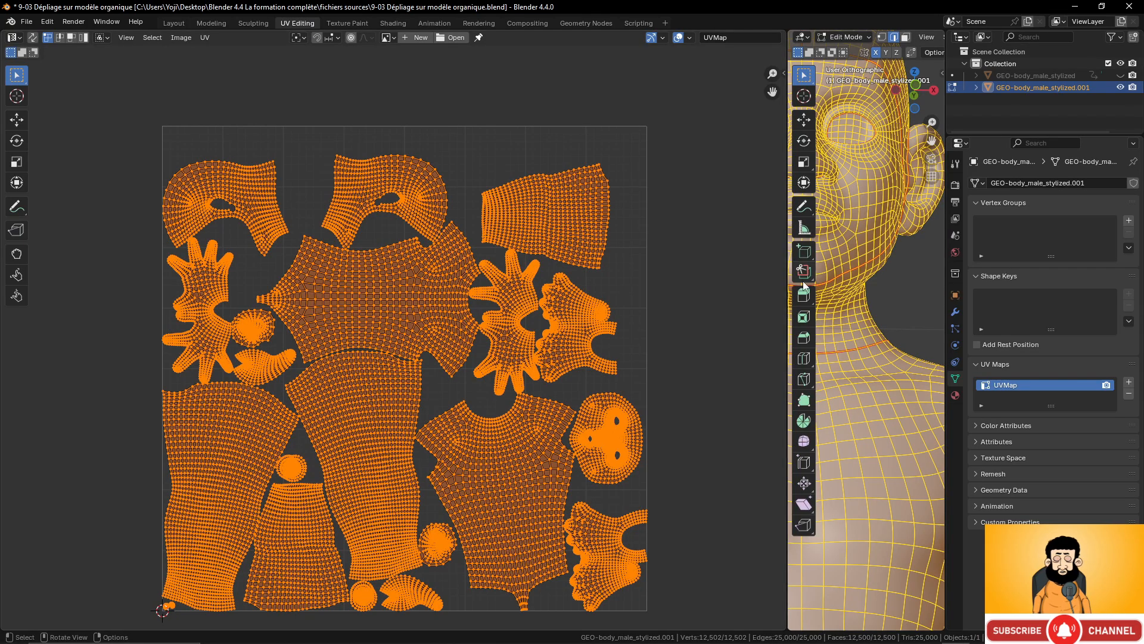
click(615, 418)
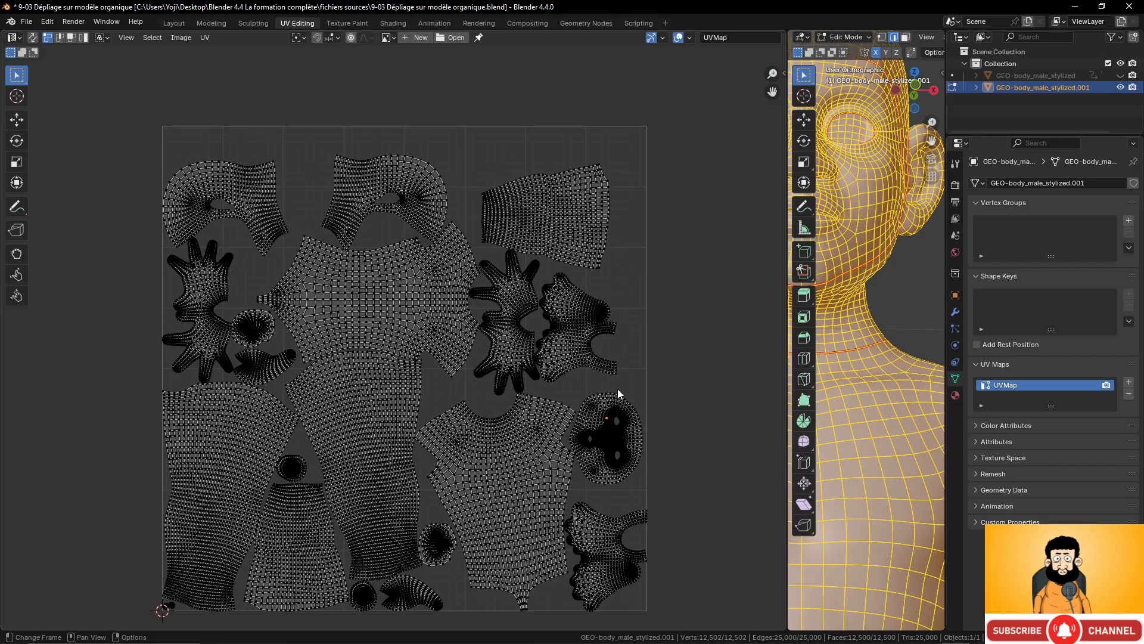
key(l)
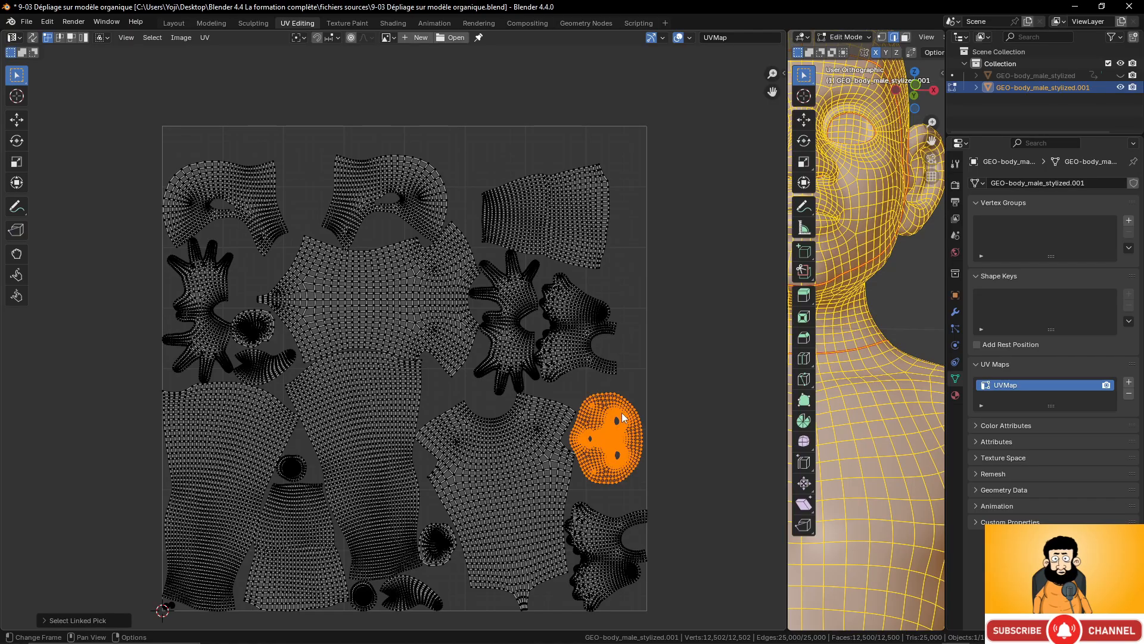
key(s)
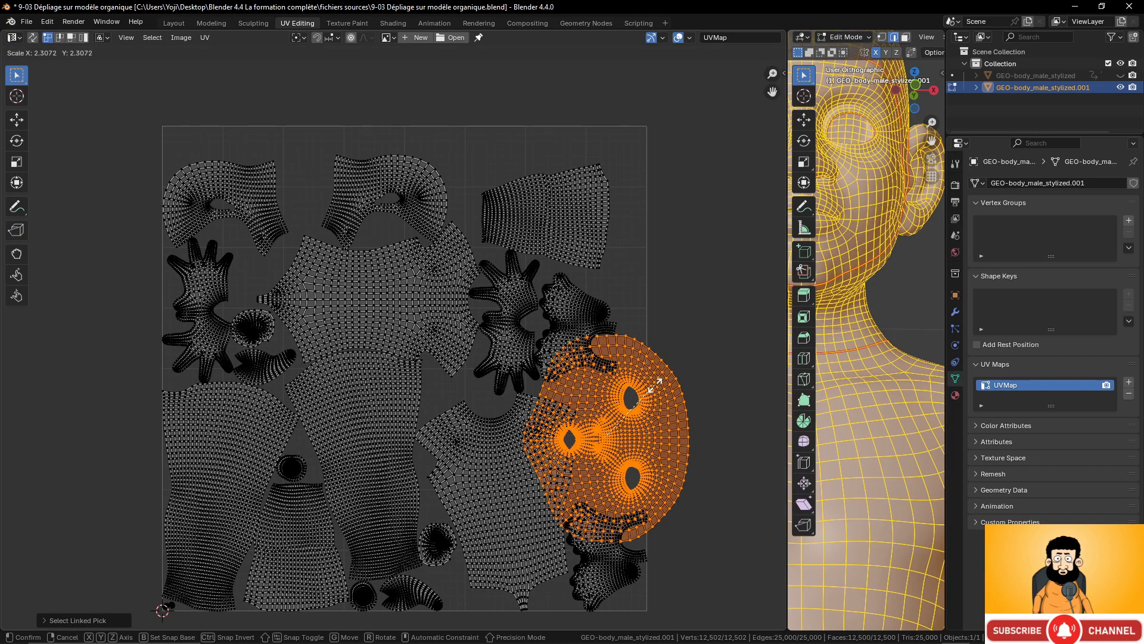
click(655, 386)
Select each of the two side-of-head islands in turn and enlarge them to roughly matching sizes
click(267, 253)
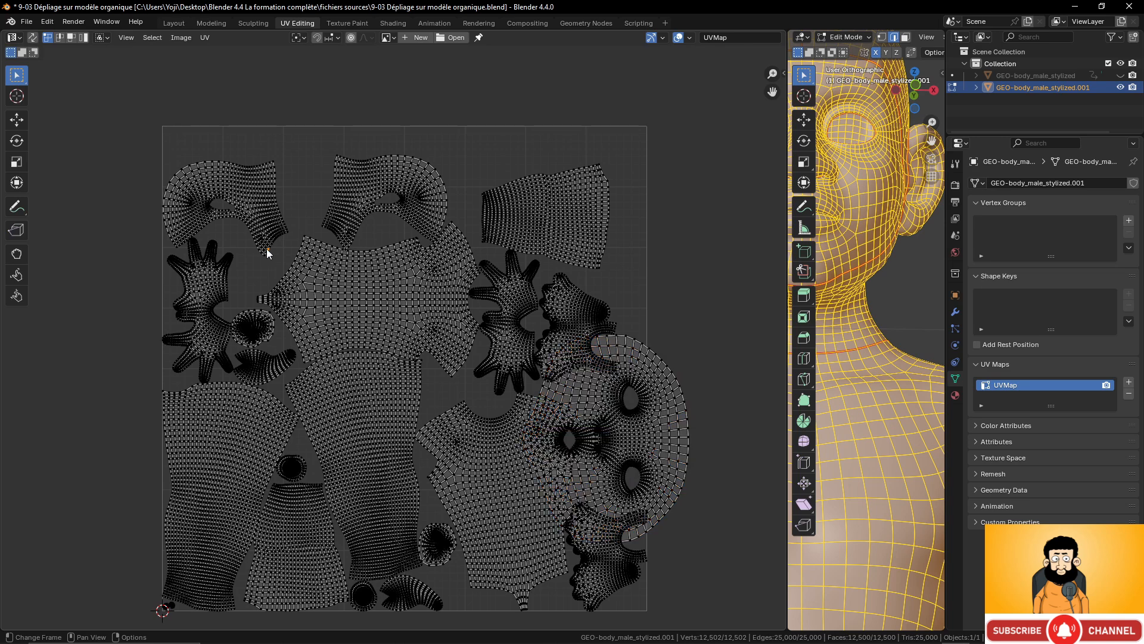
key(l)
key(s)
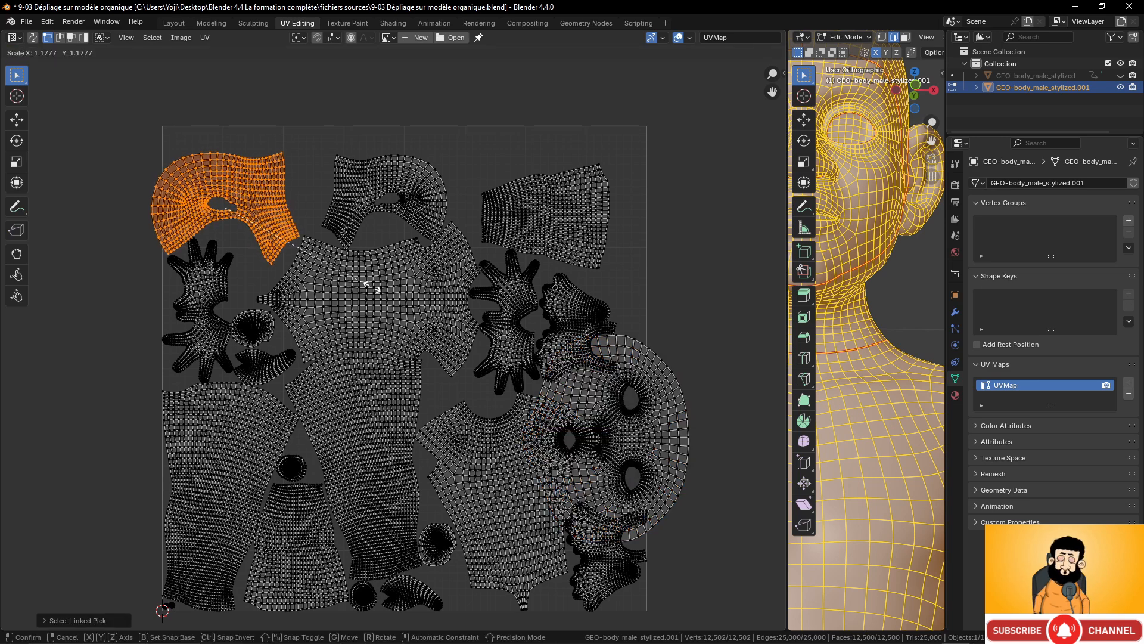
click(434, 307)
click(414, 219)
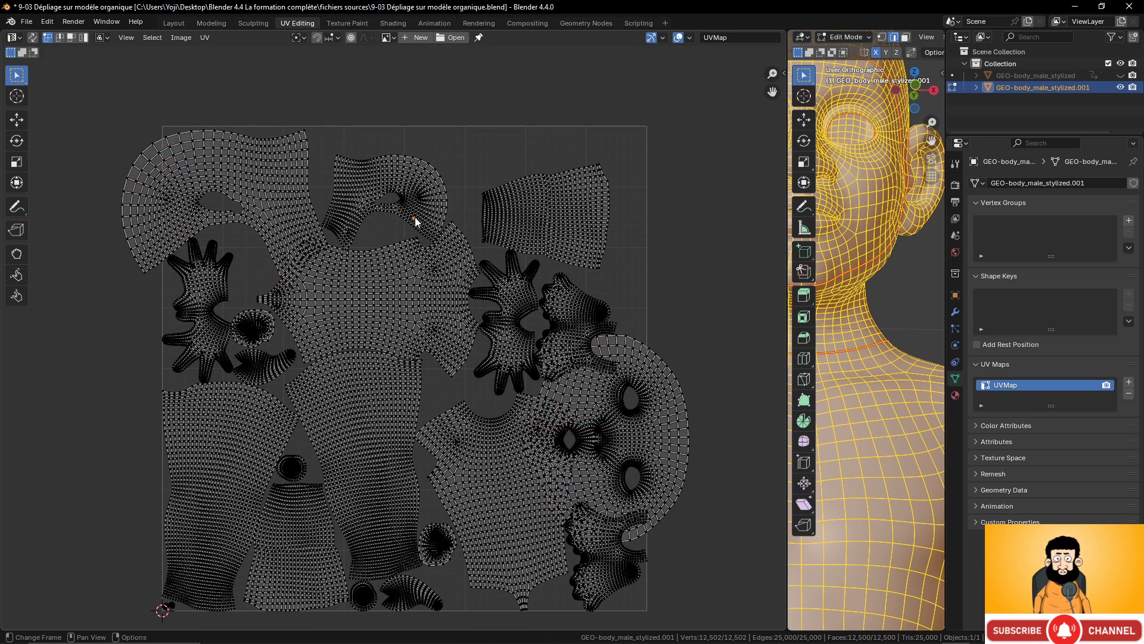
key(l)
click(427, 220)
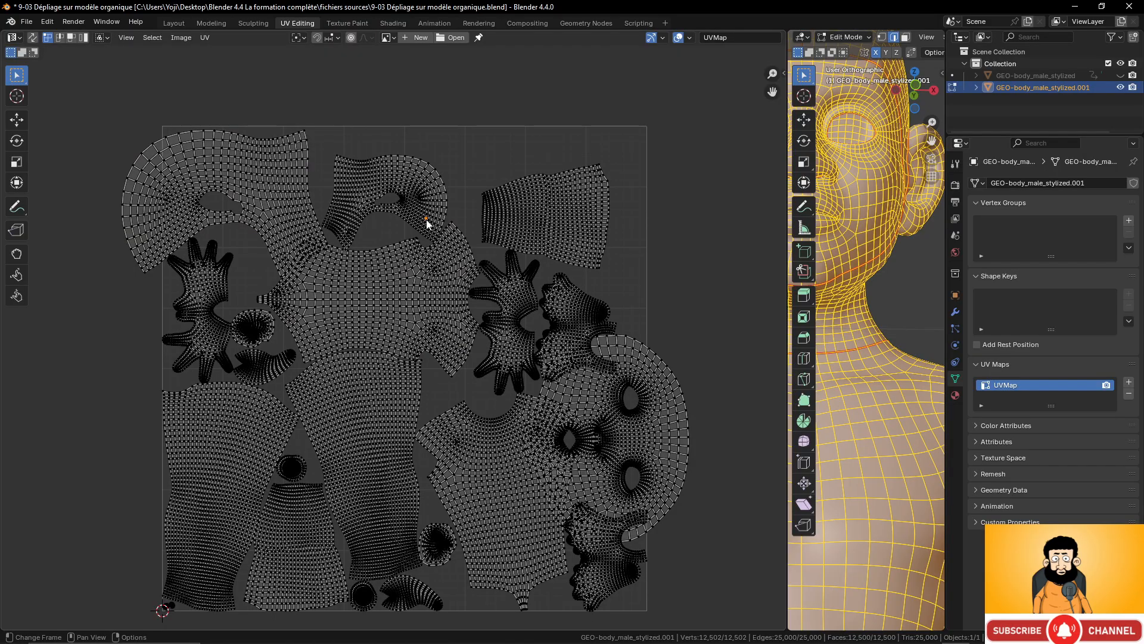
key(l)
key(s)
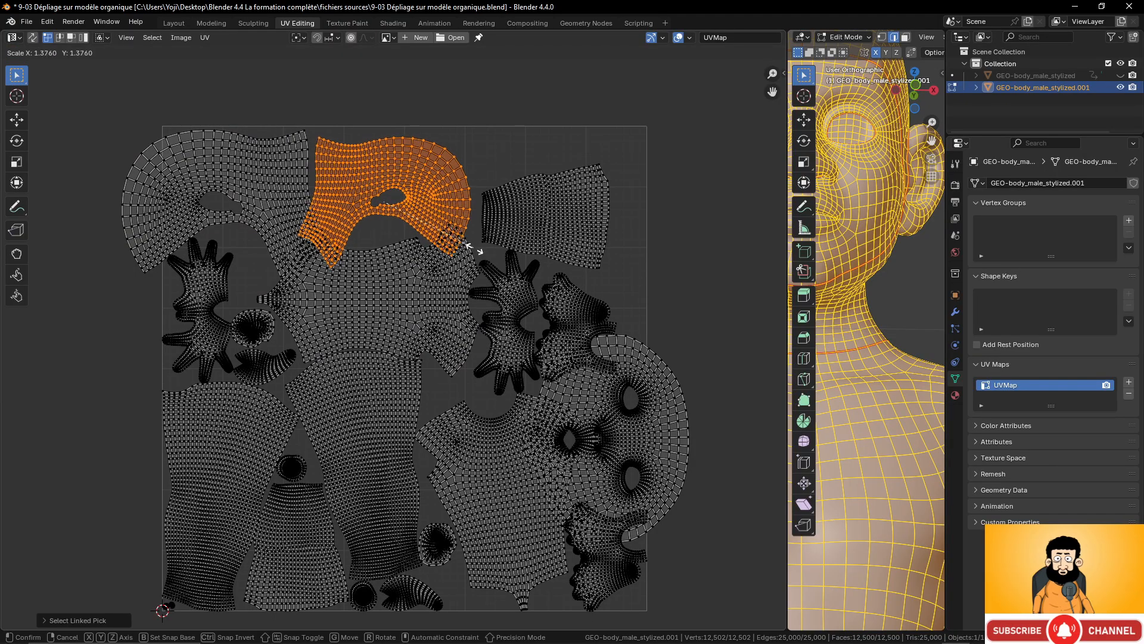
click(475, 254)
Select all UV islands and repack them to fit the enlarged face and head pieces inside the UV square
scroll(559, 389, down, 4)
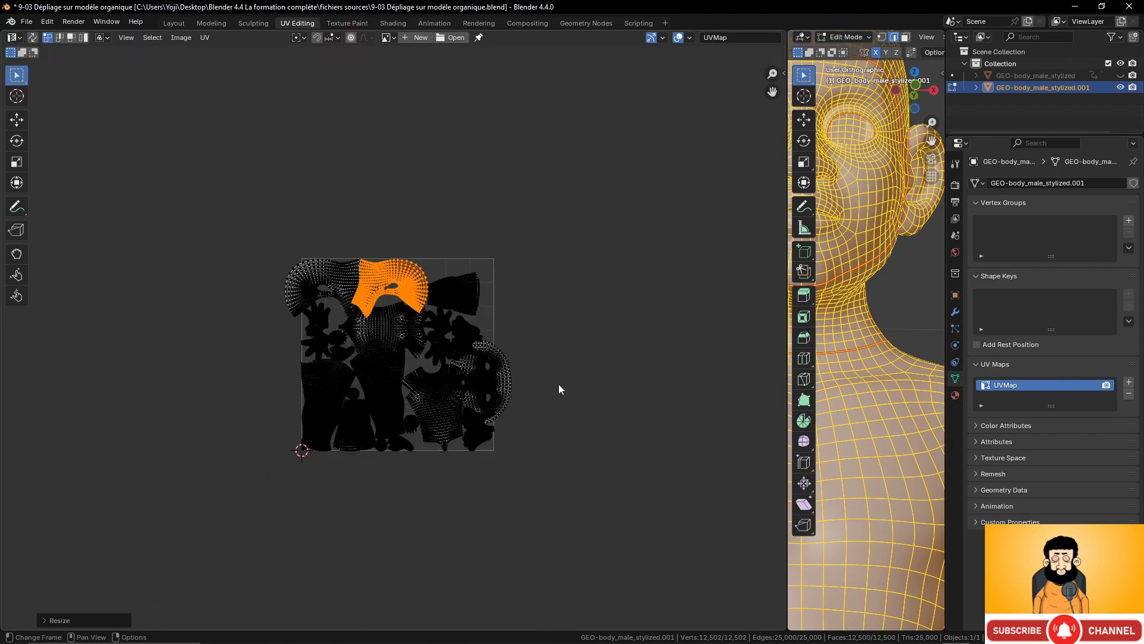
scroll(559, 389, up, 4)
key(a)
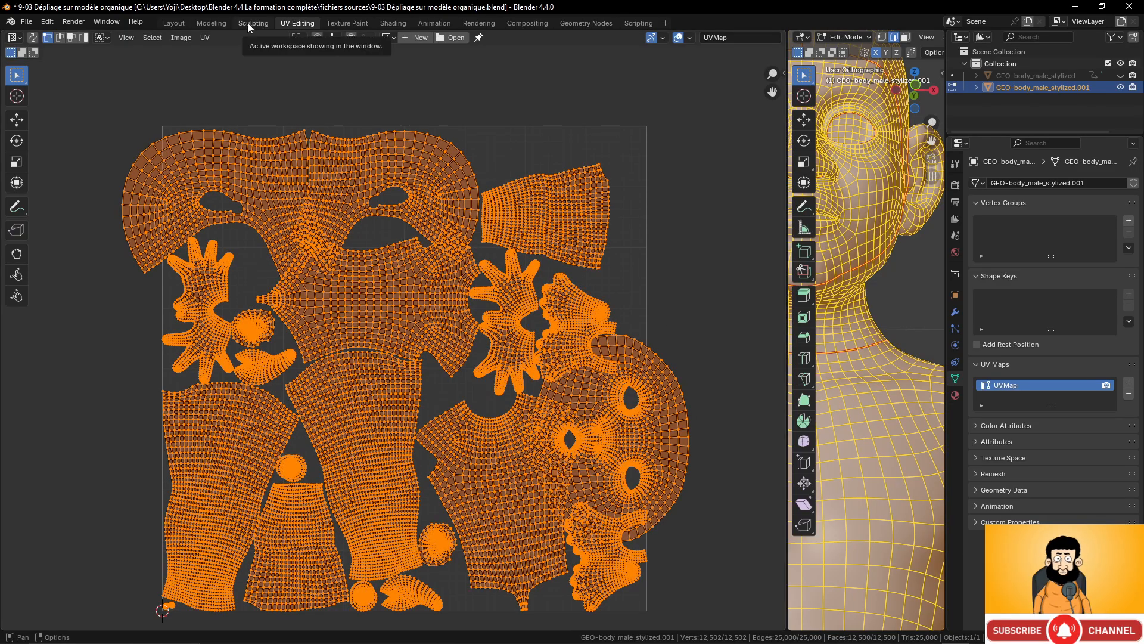
click(212, 37)
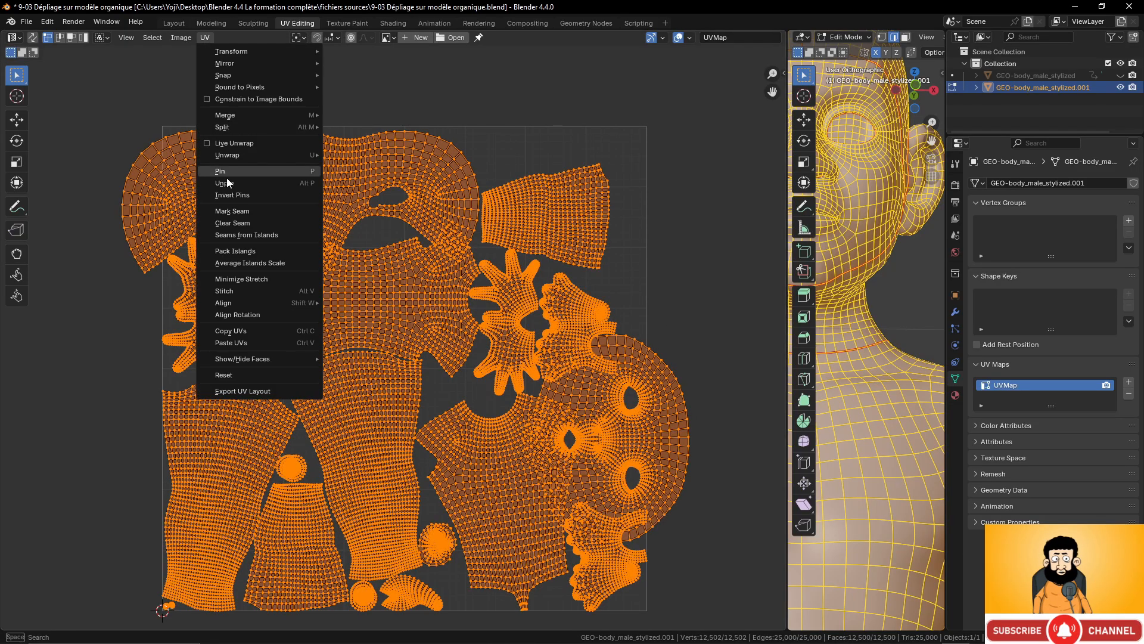
click(250, 254)
click(221, 434)
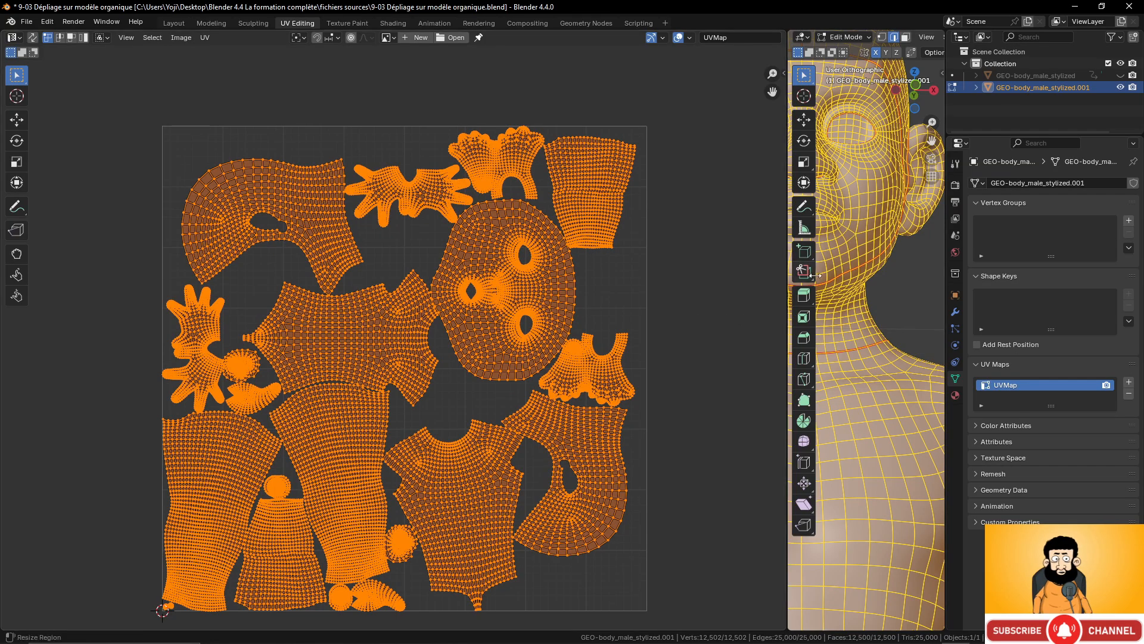
Widen the 3D viewport and show the body's checker texture in Object Mode with Material Preview shading
drag(788, 296, 347, 286)
scroll(768, 229, down, 3)
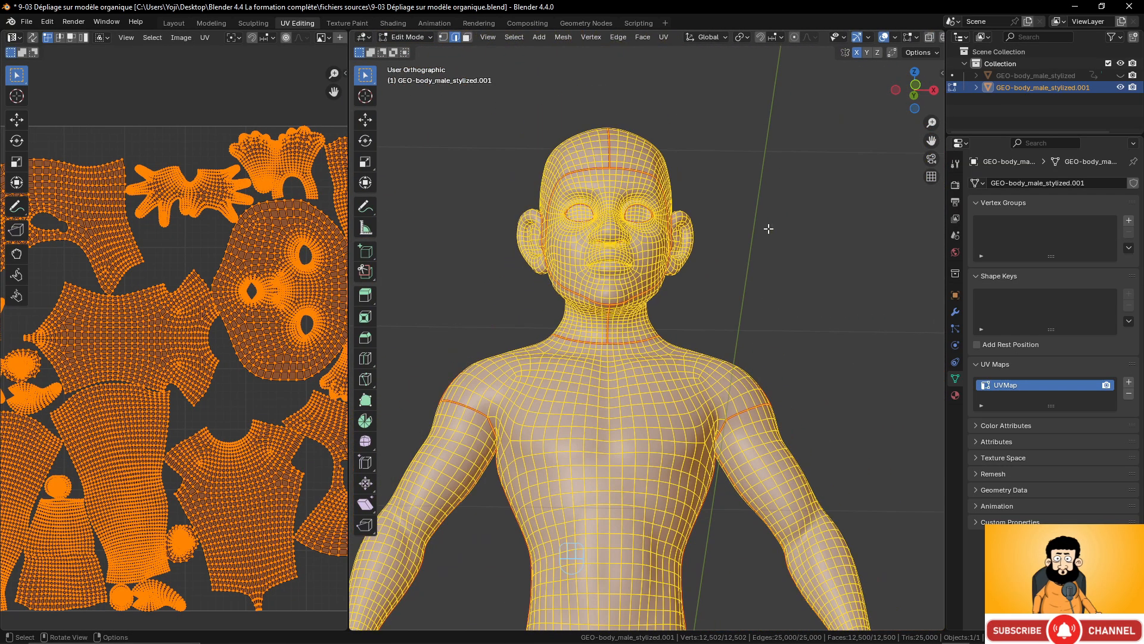
middle_drag(882, 38, 786, 48)
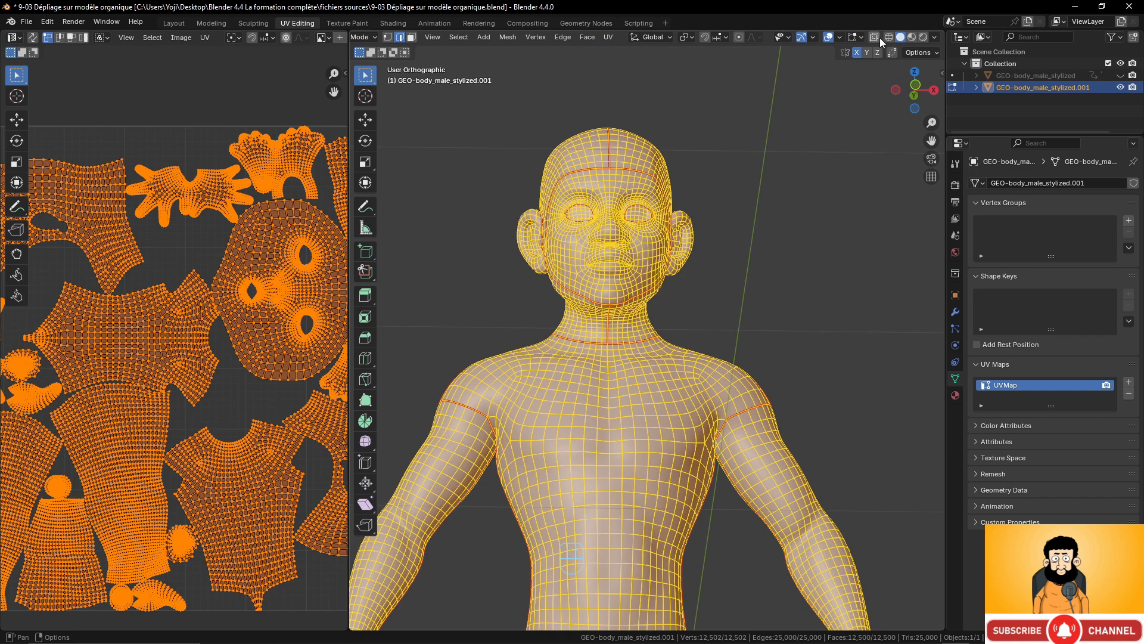
click(927, 36)
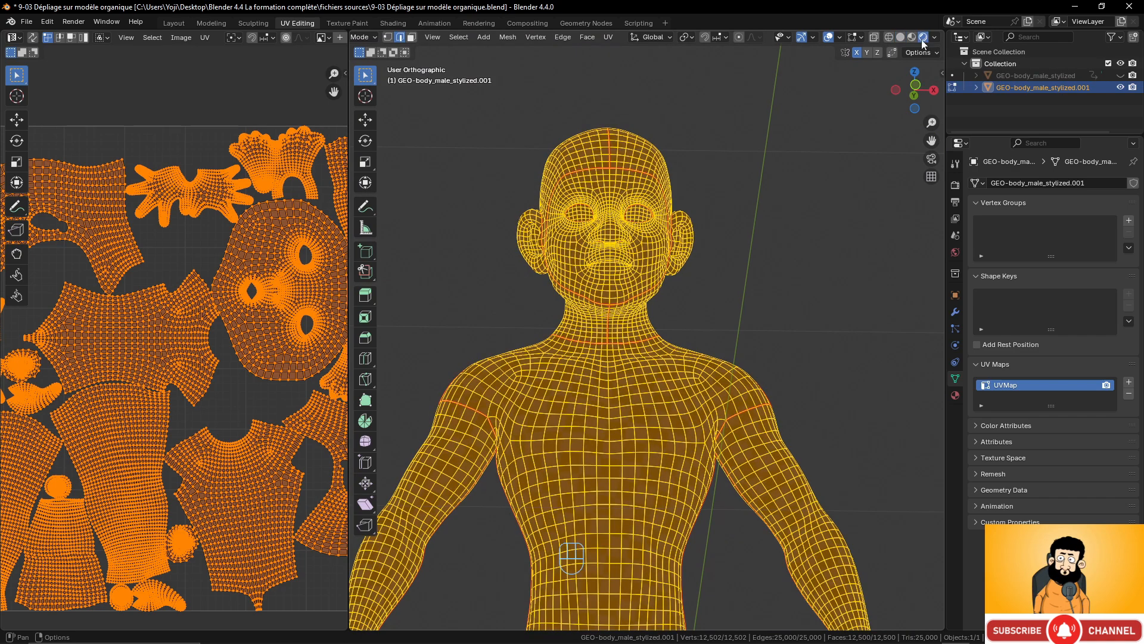
click(912, 37)
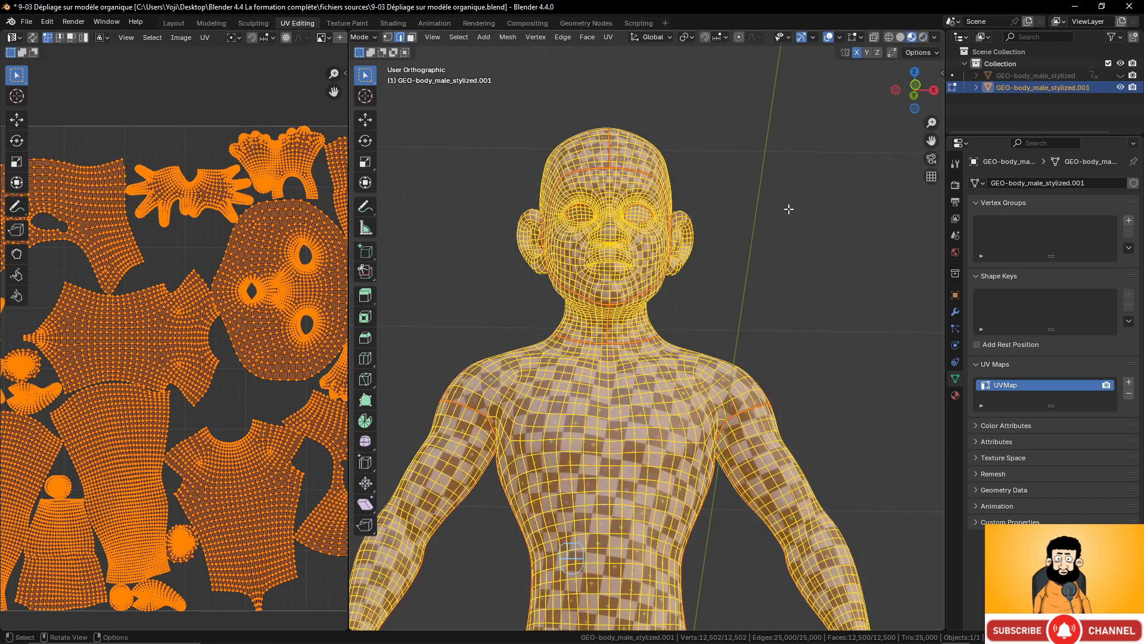
middle_drag(783, 205, 702, 232)
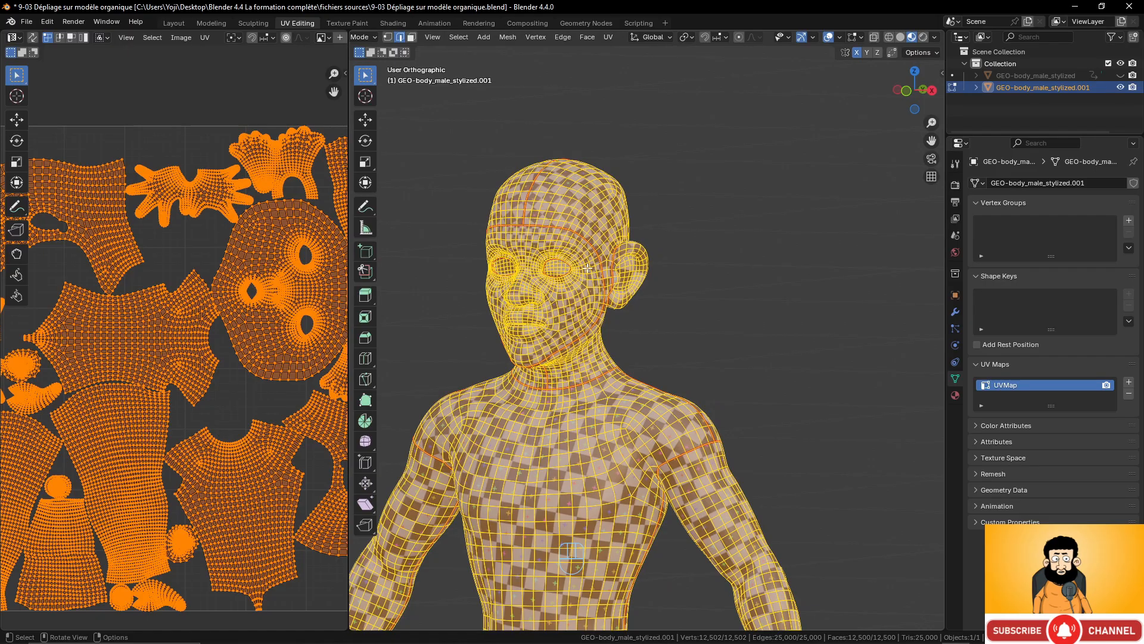
key(Tab)
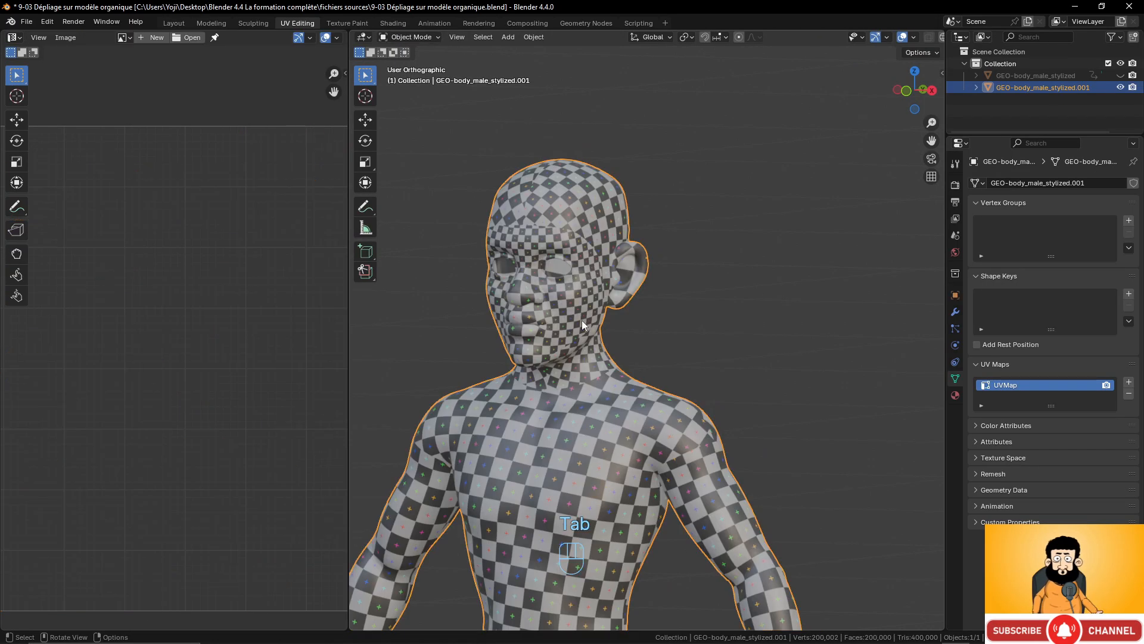
Examine the checker pattern on the face, head and ears and compare its square size with the neck, torso and arms
mouse_move(557, 233)
middle_down()
mouse_move(449, 220)
mouse_move(546, 224)
middle_up()
middle_drag(508, 328, 736, 394)
scroll(580, 327, up, 4)
scroll(718, 402, up, 1)
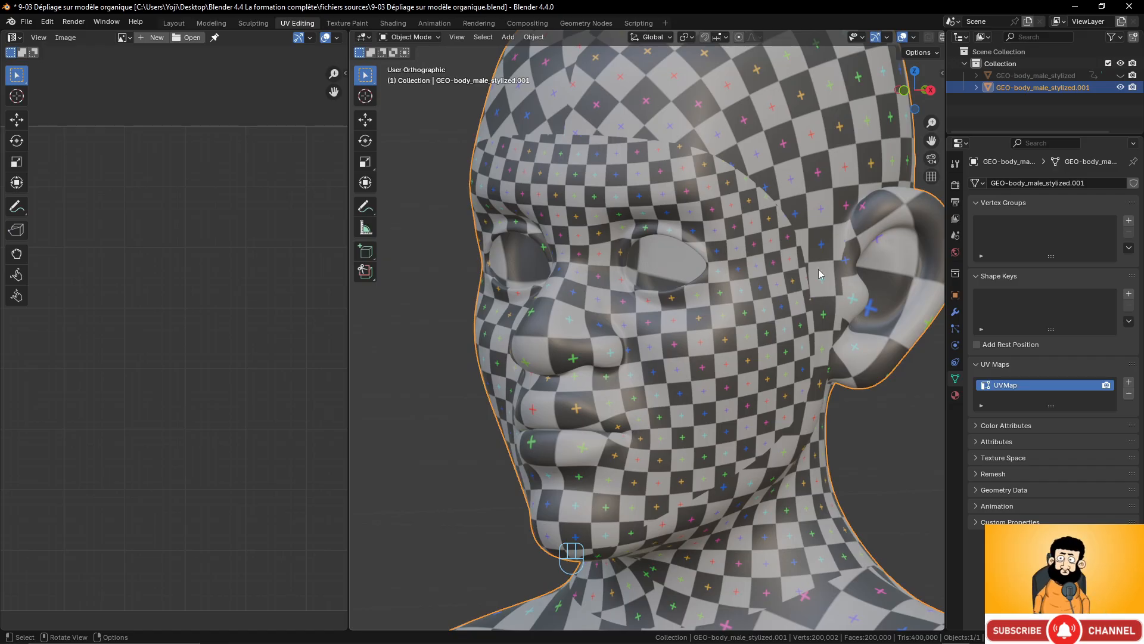
scroll(723, 369, down, 6)
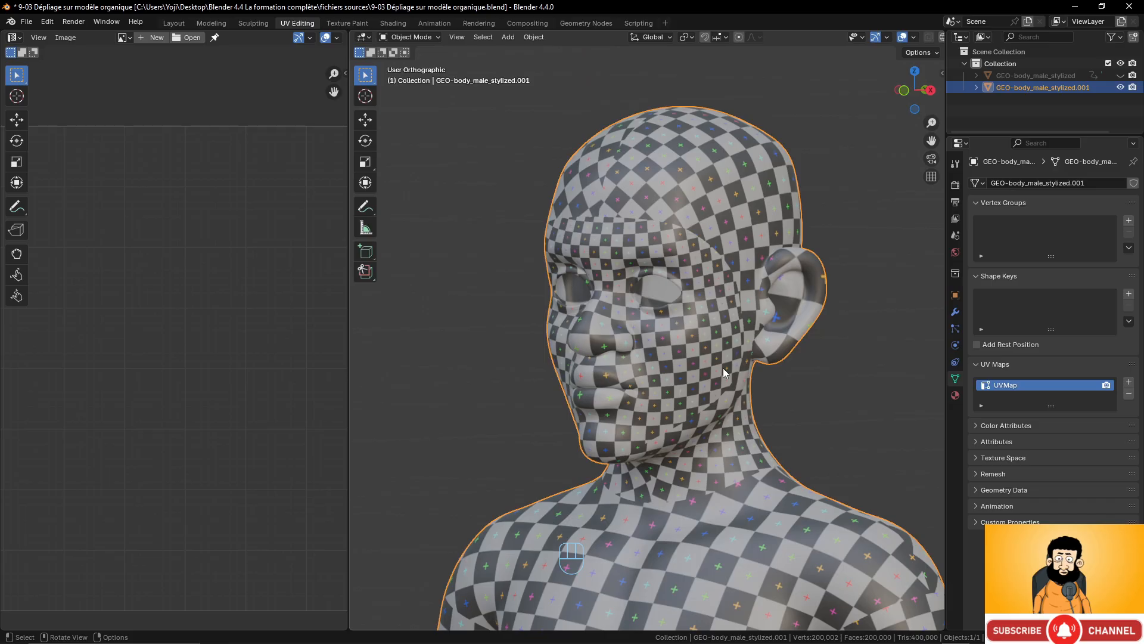
scroll(724, 369, down, 3)
scroll(723, 369, up, 3)
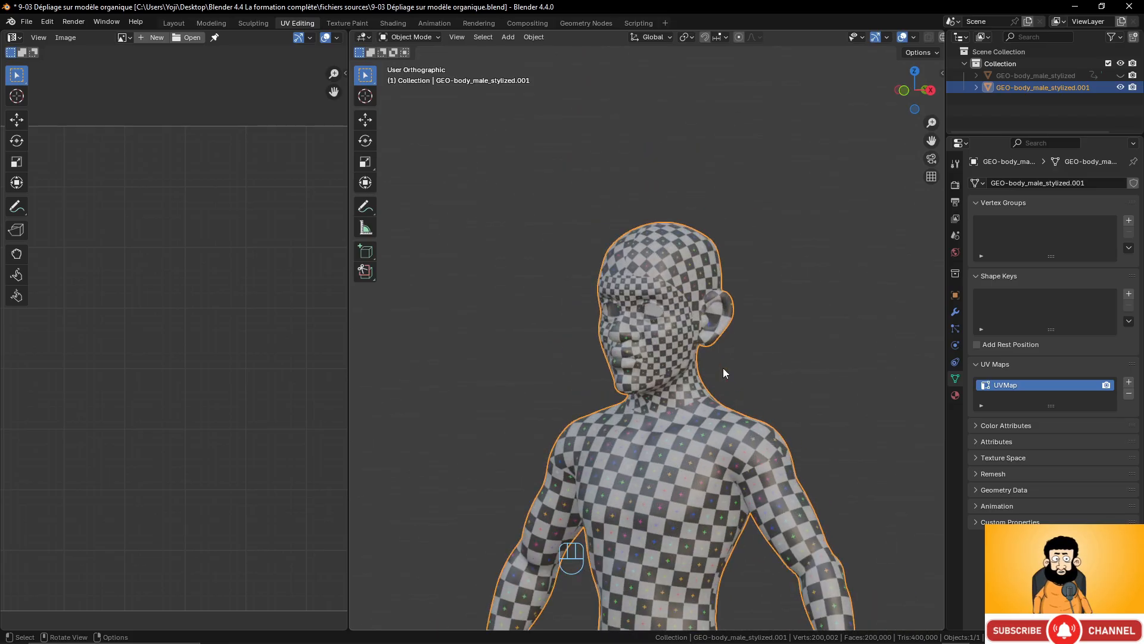
middle_drag(721, 368, 747, 403)
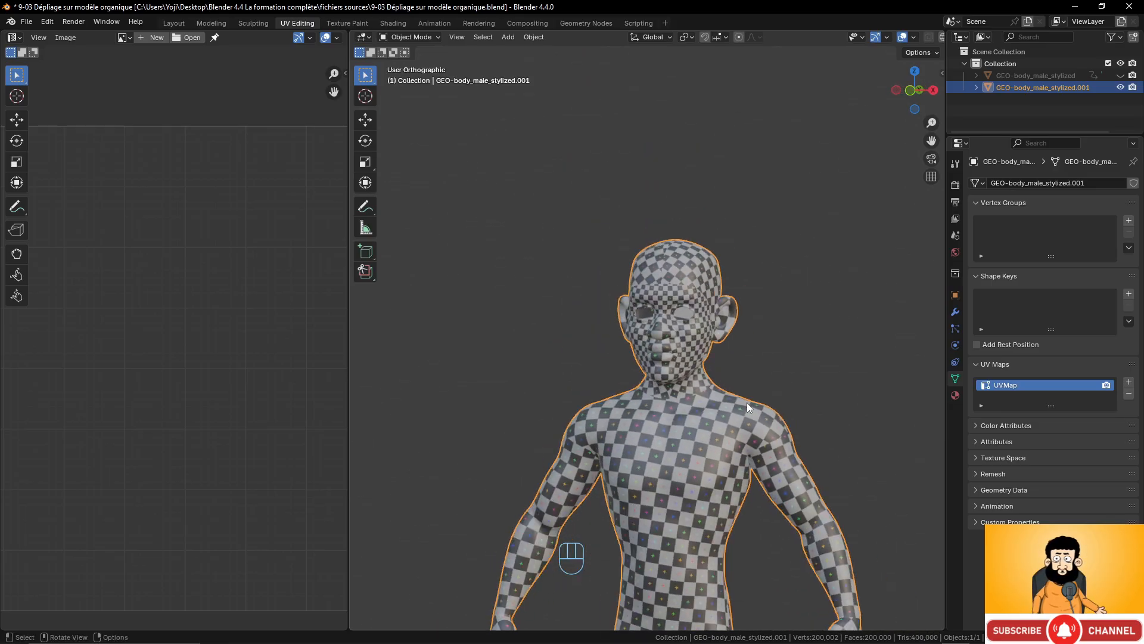
scroll(710, 289, up, 4)
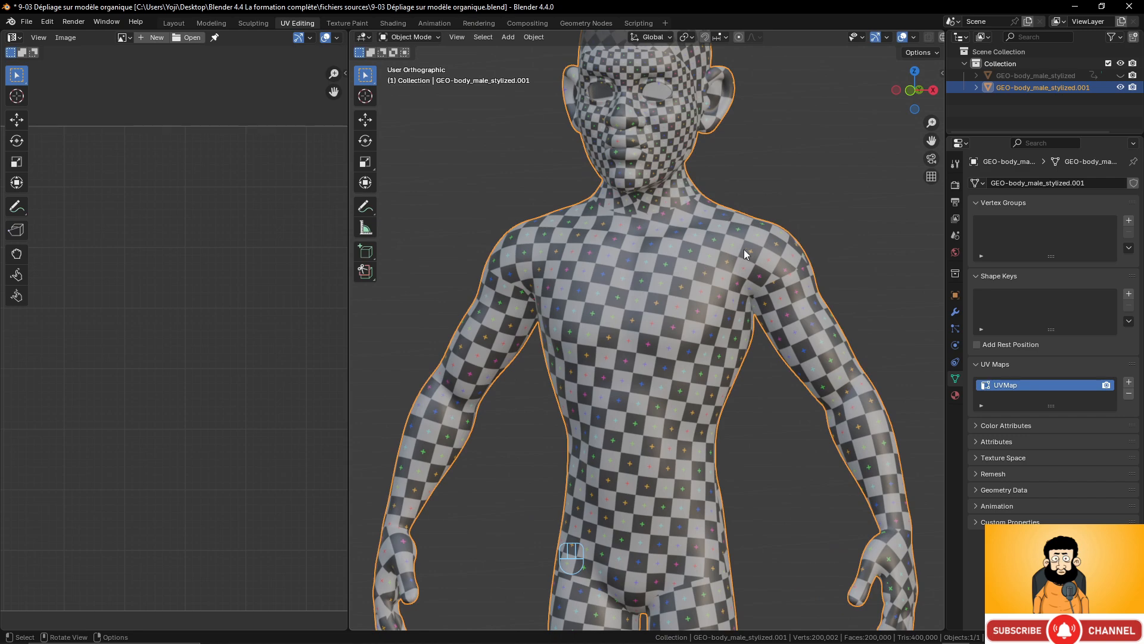